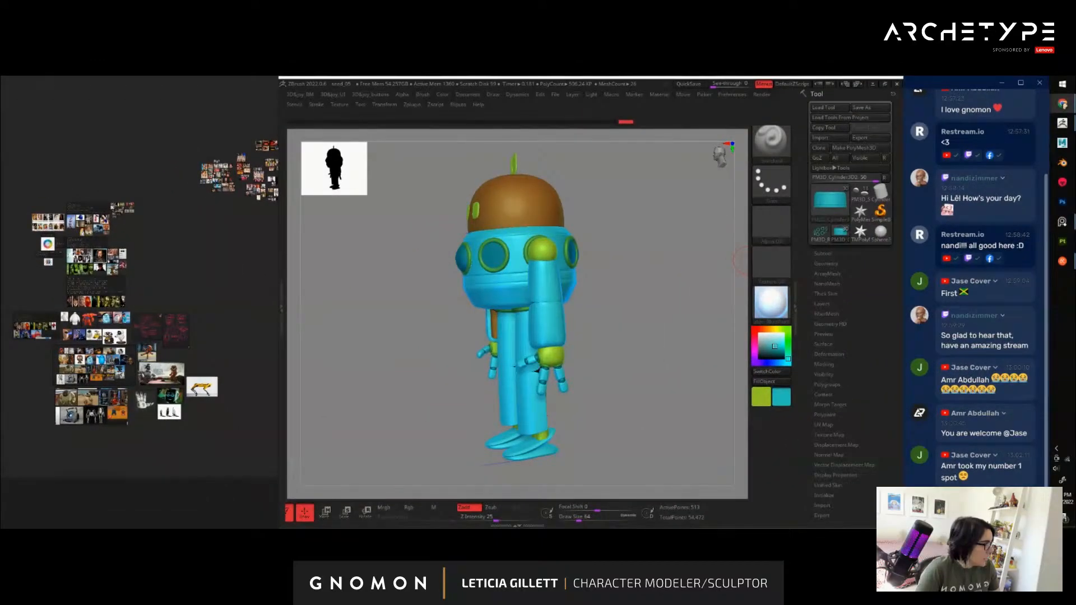
# Launch the screen annotation pen app and place its toolbar beside the robot's canvas
pyautogui.moveTo(624, 313); pyautogui.dragTo(492, 385)
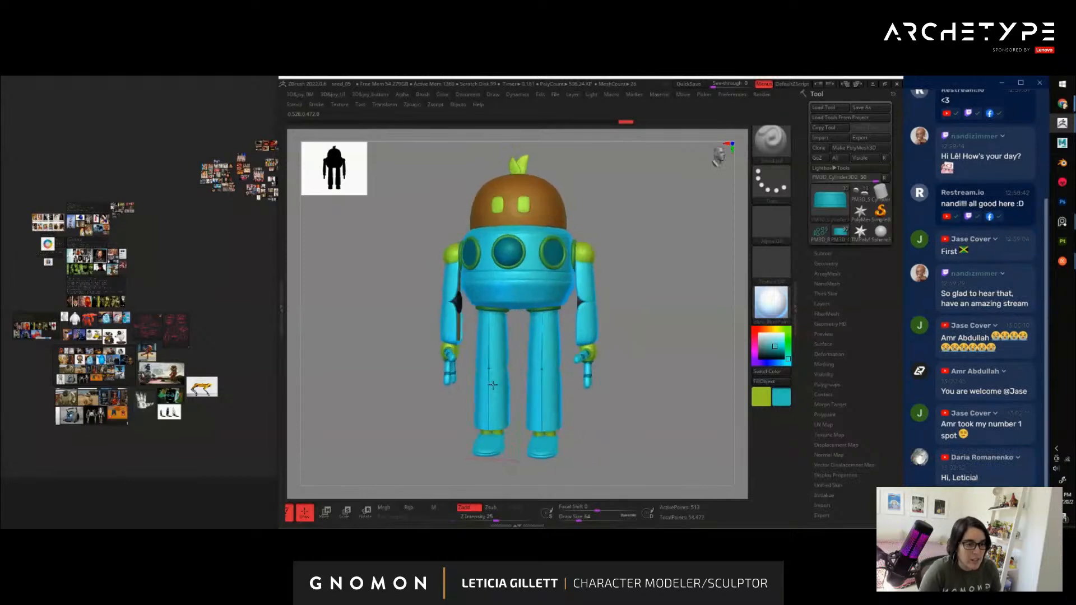
pyautogui.moveTo(646, 387); pyautogui.dragTo(691, 399)
pyautogui.click(1062, 85)
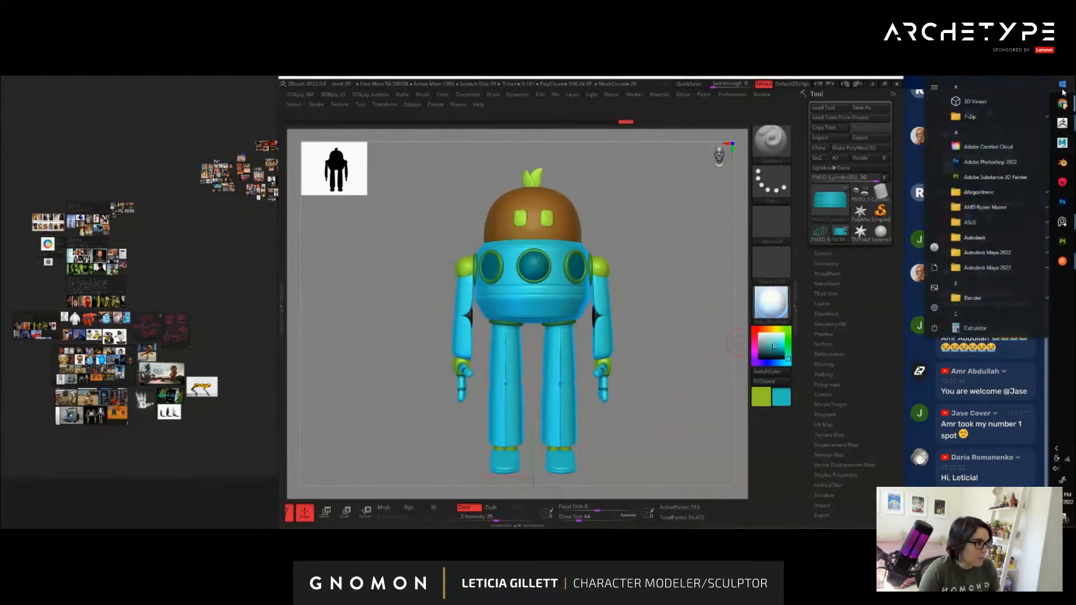
pyautogui.write('ep')
pyautogui.click(816, 139)
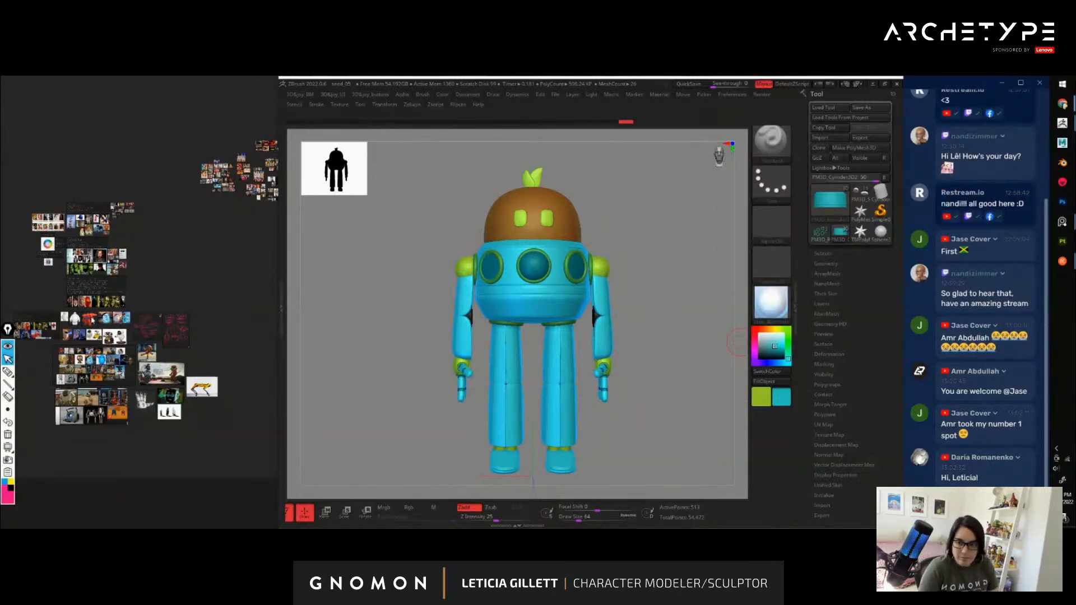
pyautogui.moveTo(9, 329); pyautogui.dragTo(300, 312)
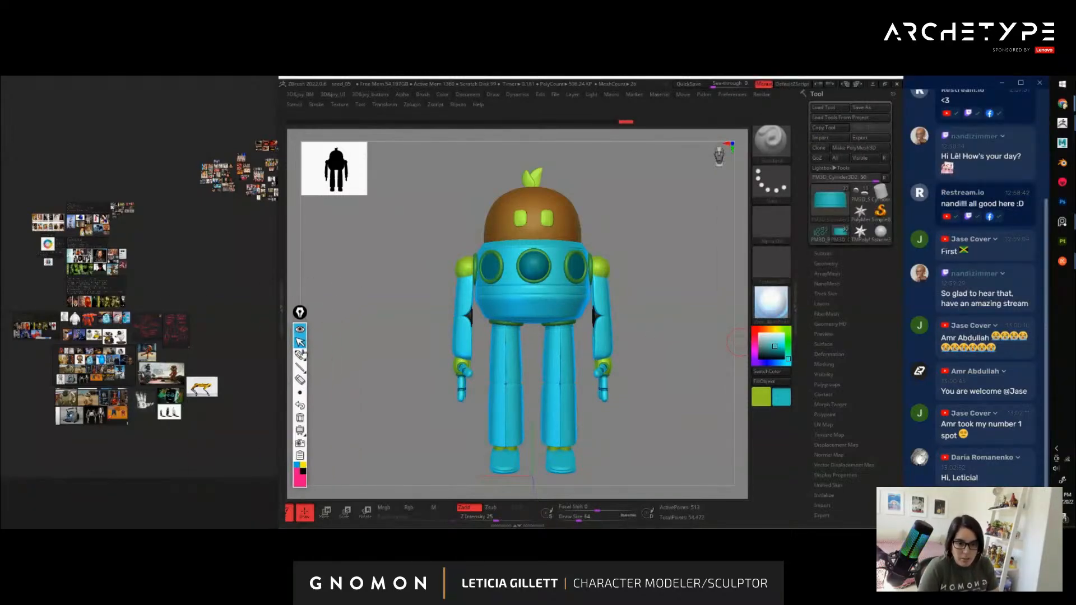
# Draw a rounded pink outline around the robot's head and torso, clear it, and return to cursor mode
pyautogui.click(300, 357)
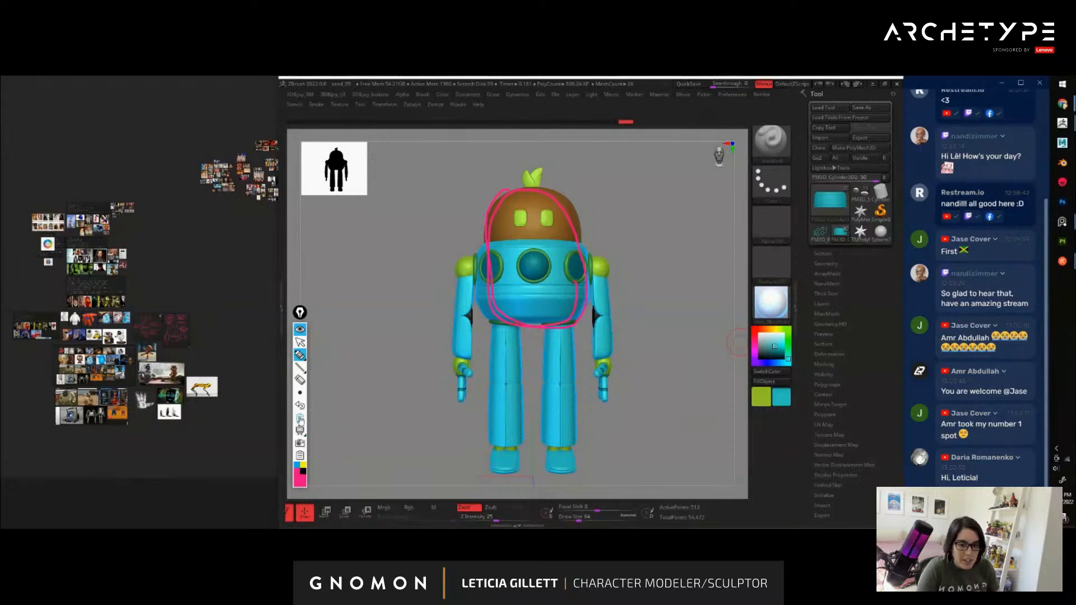
pyautogui.click(300, 418)
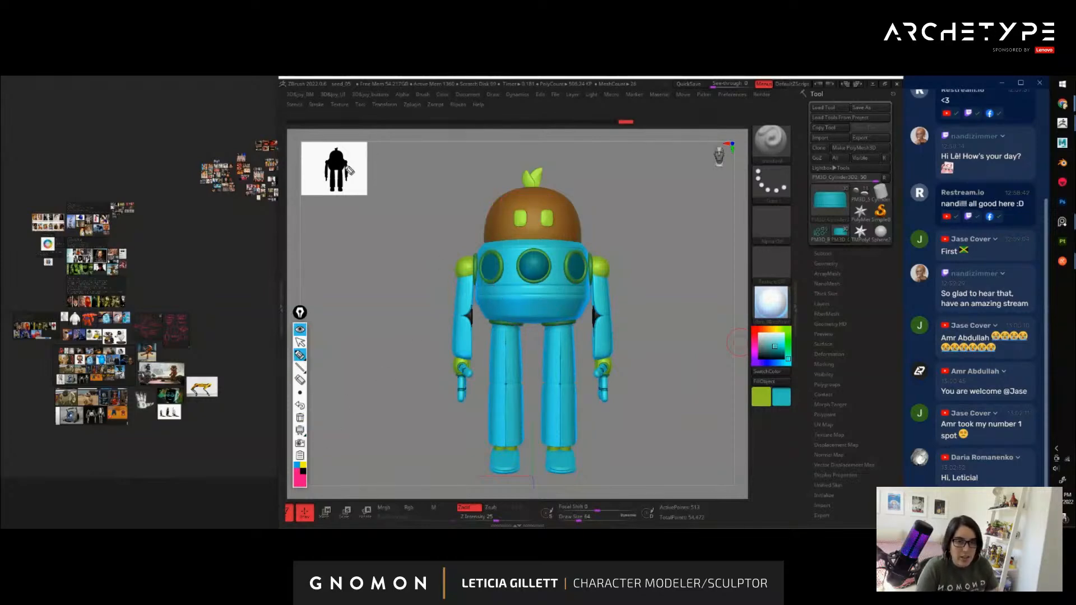
pyautogui.click(300, 342)
# Enlarge the silhouette thumbnail to about size 455, trace the torso's lower curve on it in pink, and clear the marks
pyautogui.moveTo(361, 233); pyautogui.dragTo(491, 296)
pyautogui.keyDown('shift'); pyautogui.moveTo(657, 331); pyautogui.dragTo(673, 365); pyautogui.keyUp('shift')
pyautogui.click(300, 355)
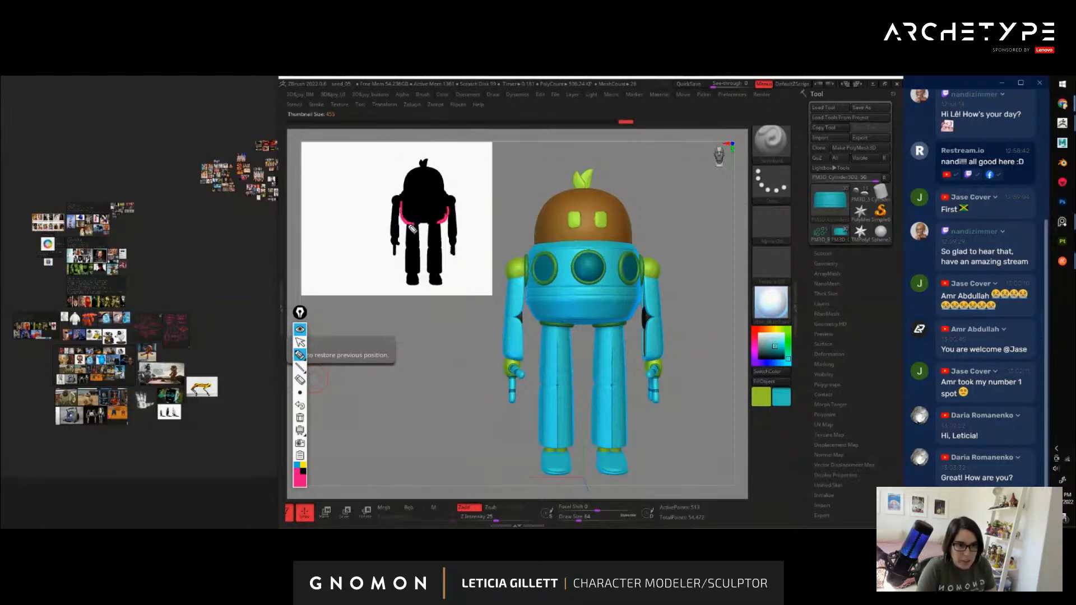
pyautogui.click(300, 418)
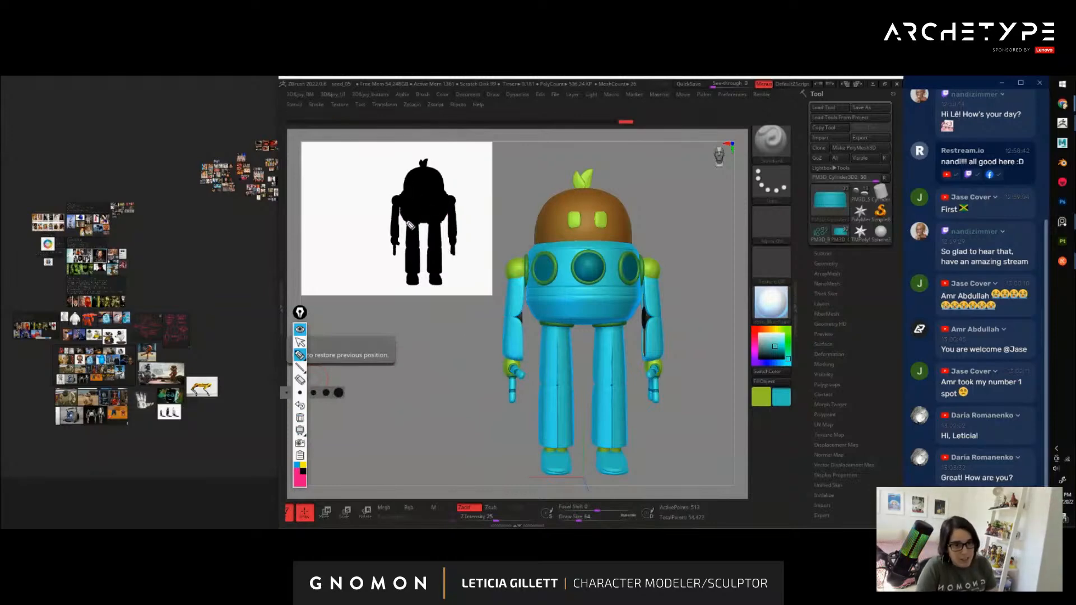
# Sketch an inverted trapezoid over the silhouette's torso, a large V beside it and lines over the head and leg, then clear everything
pyautogui.moveTo(389, 198)
pyautogui.mouseDown()
pyautogui.moveTo(399, 209)
pyautogui.moveTo(467, 195)
pyautogui.moveTo(447, 224)
pyautogui.mouseUp()
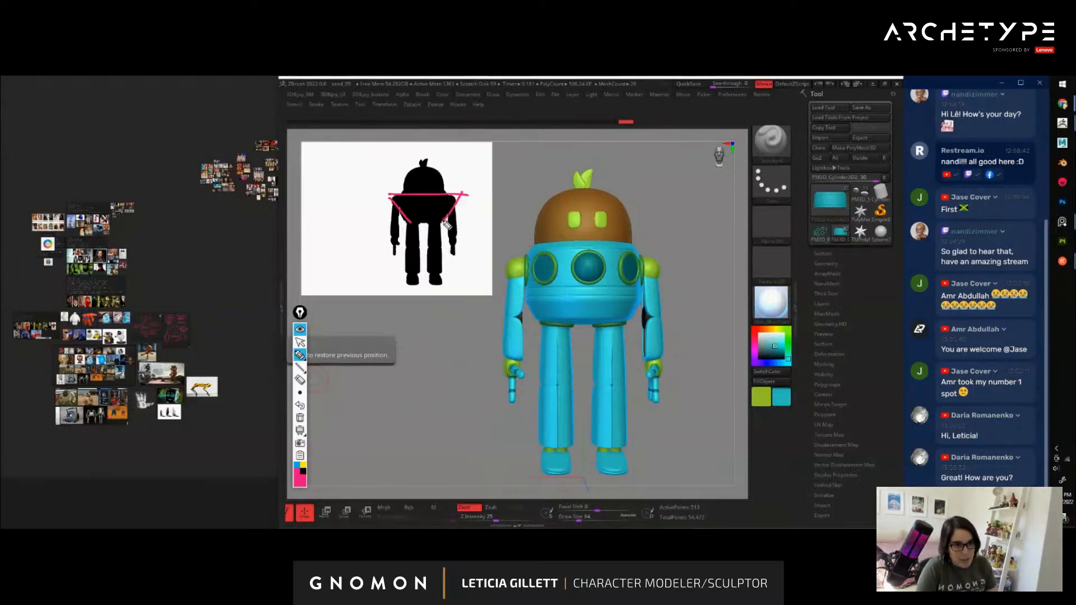
pyautogui.moveTo(315, 168)
pyautogui.mouseDown()
pyautogui.moveTo(362, 216)
pyautogui.moveTo(373, 257)
pyautogui.mouseUp()
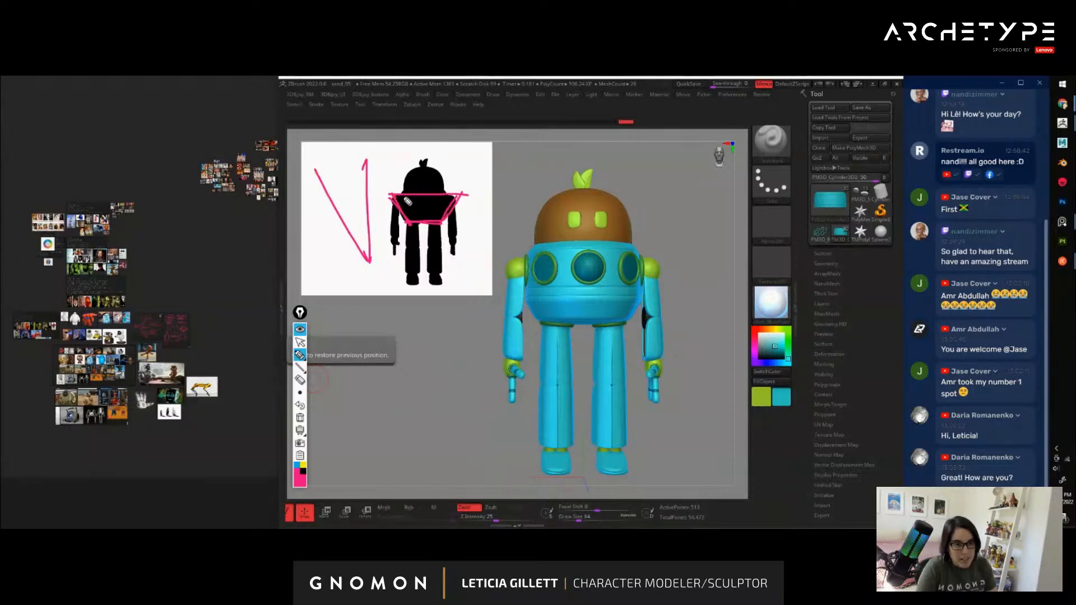
pyautogui.moveTo(399, 198); pyautogui.dragTo(450, 199)
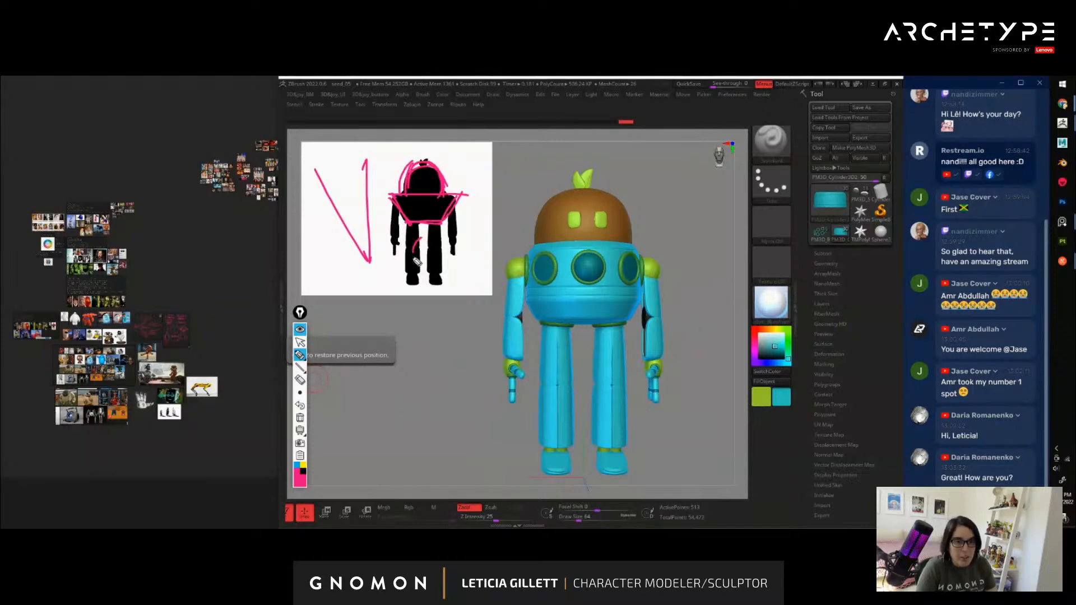
pyautogui.moveTo(417, 262); pyautogui.dragTo(413, 278)
pyautogui.click(300, 418)
pyautogui.click(299, 342)
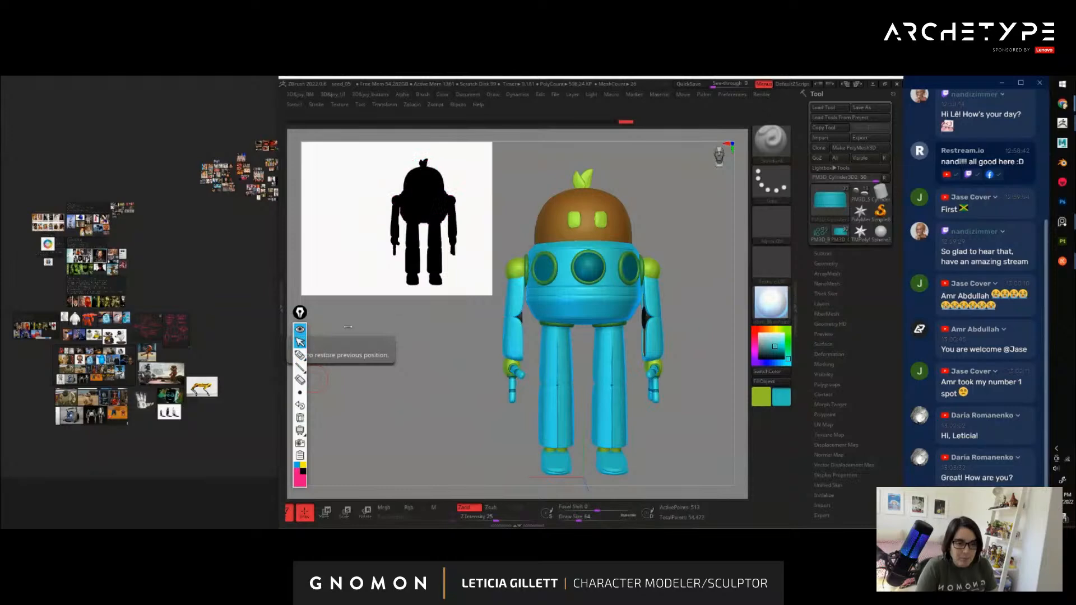
# Mark one knee, both elbows and an upper arm in pink on the front of the robot, then clear the marks
pyautogui.click(300, 354)
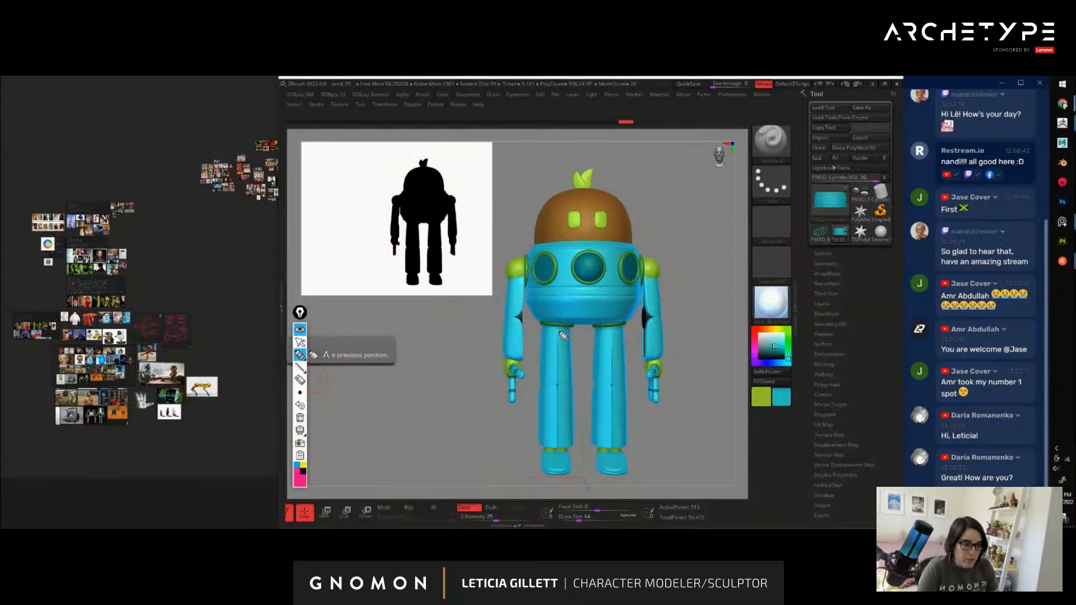
pyautogui.moveTo(540, 388); pyautogui.dragTo(572, 386)
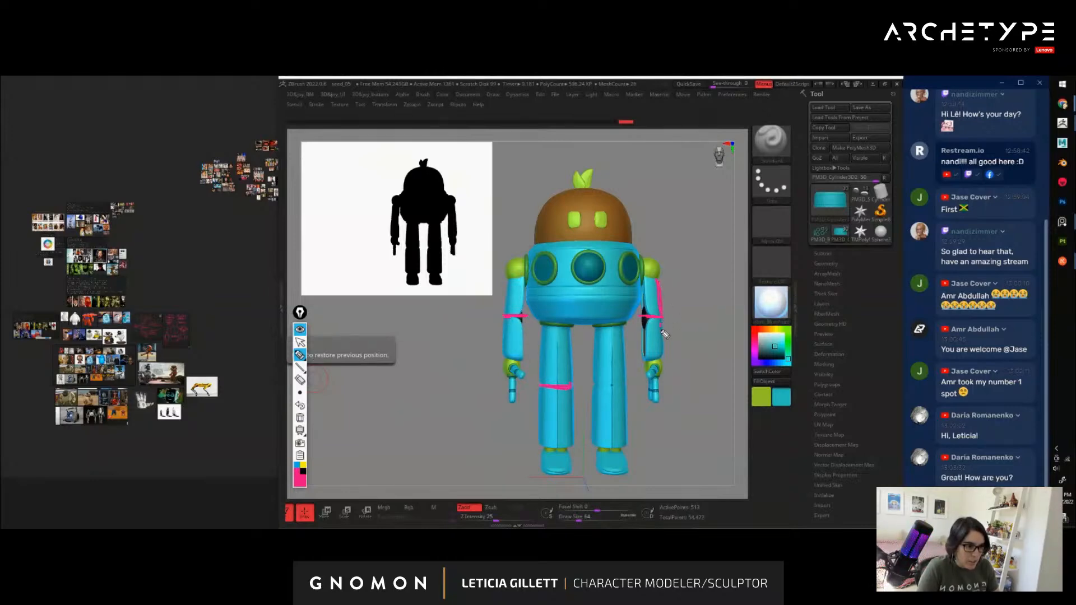
pyautogui.click(300, 418)
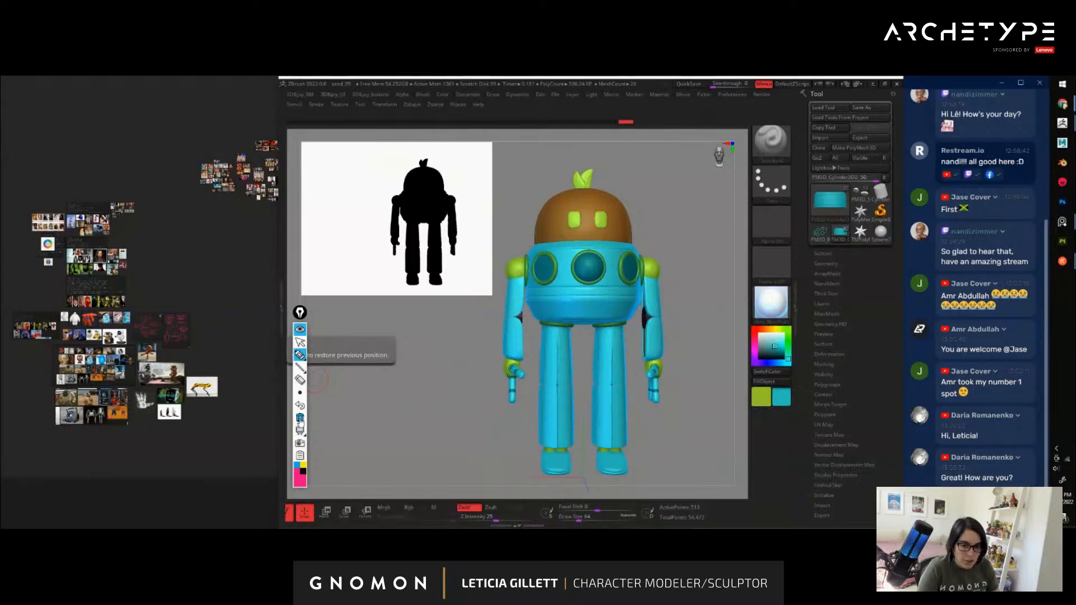
pyautogui.click(300, 343)
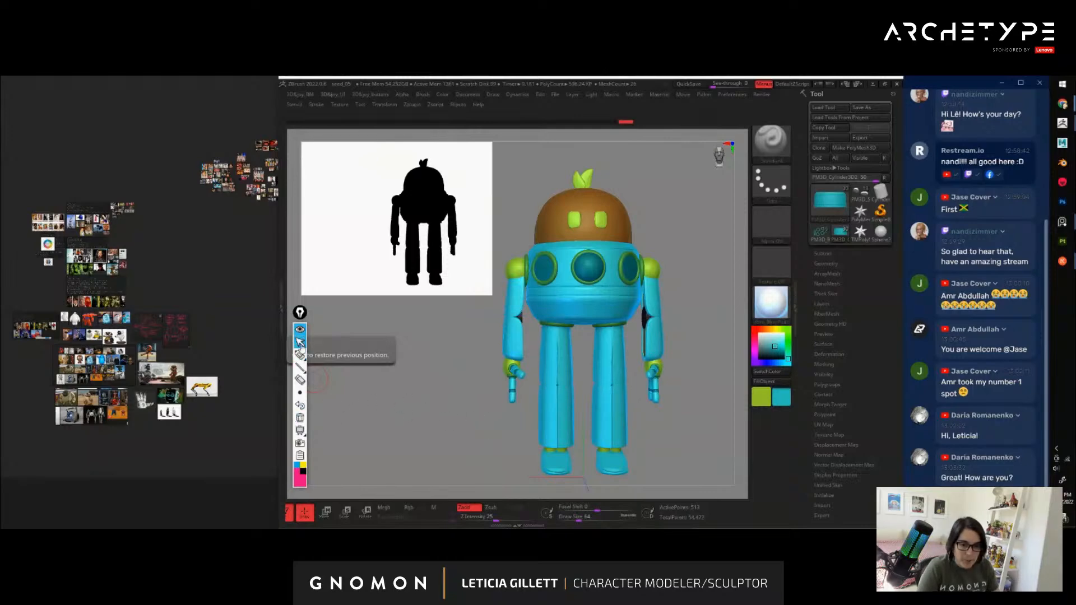
# Circle the black elbow joint in three-quarter view, sketch the forearm bent outward from it, then clear the drawing
pyautogui.moveTo(486, 421); pyautogui.dragTo(520, 437)
pyautogui.click(300, 355)
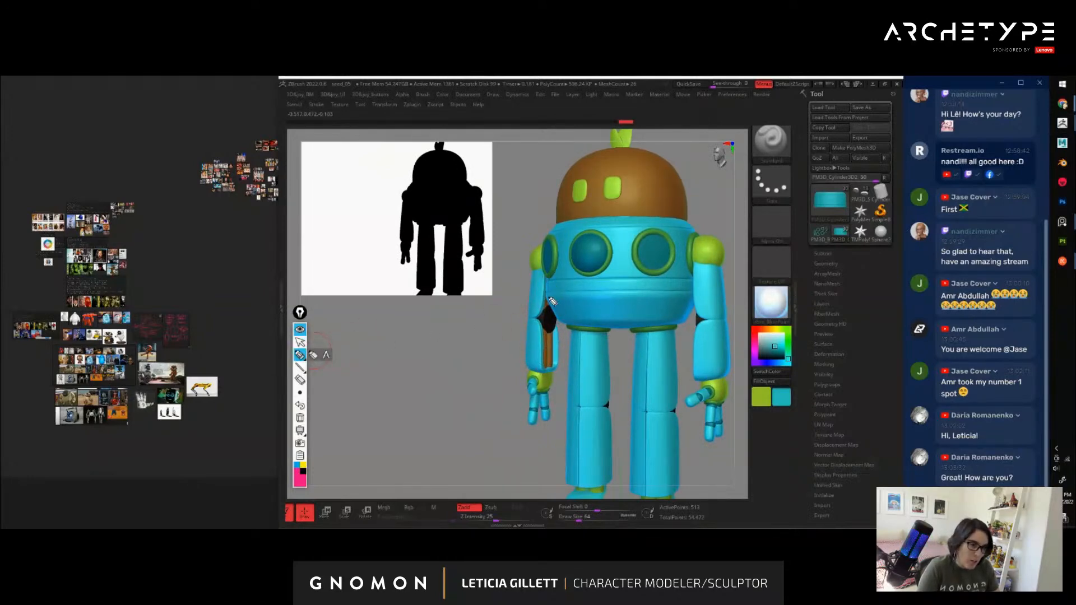
pyautogui.moveTo(555, 313); pyautogui.dragTo(549, 311)
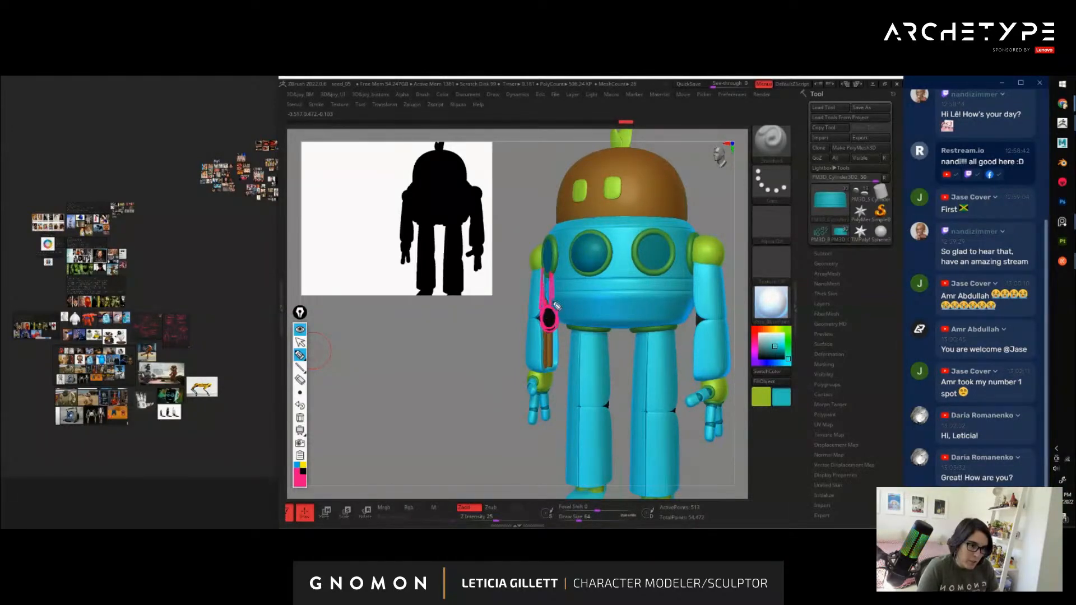
pyautogui.moveTo(543, 327); pyautogui.dragTo(495, 305)
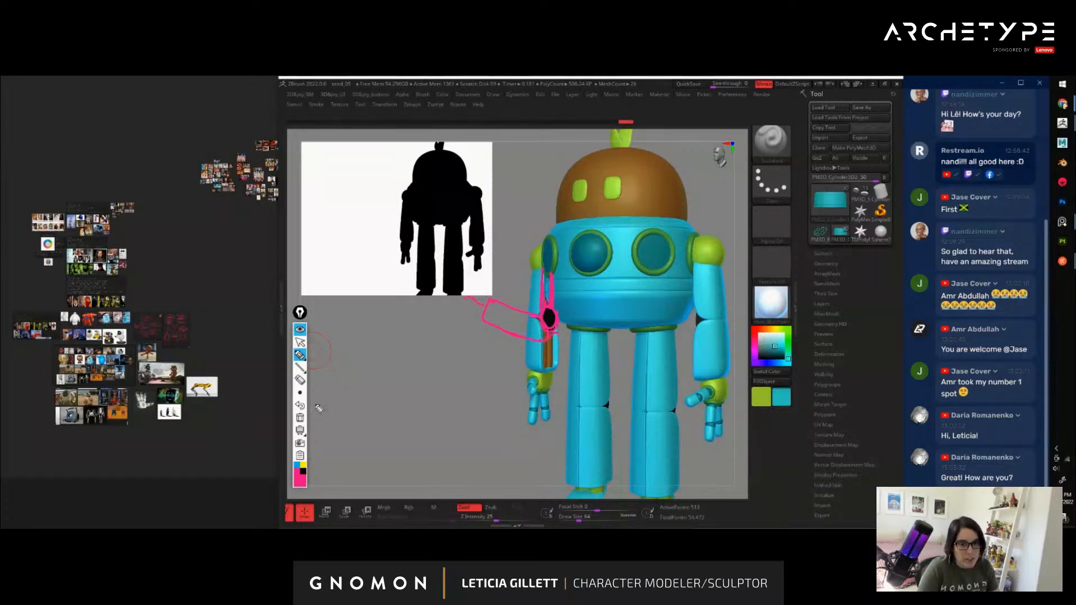
pyautogui.click(300, 418)
pyautogui.click(300, 341)
# Trace one leg's inner strut and knee joint on the robot's back view, circle both feet, then clear the marks
pyautogui.moveTo(481, 344)
pyautogui.mouseDown()
pyautogui.moveTo(475, 398)
pyautogui.moveTo(645, 403)
pyautogui.moveTo(661, 413)
pyautogui.moveTo(597, 416)
pyautogui.mouseUp()
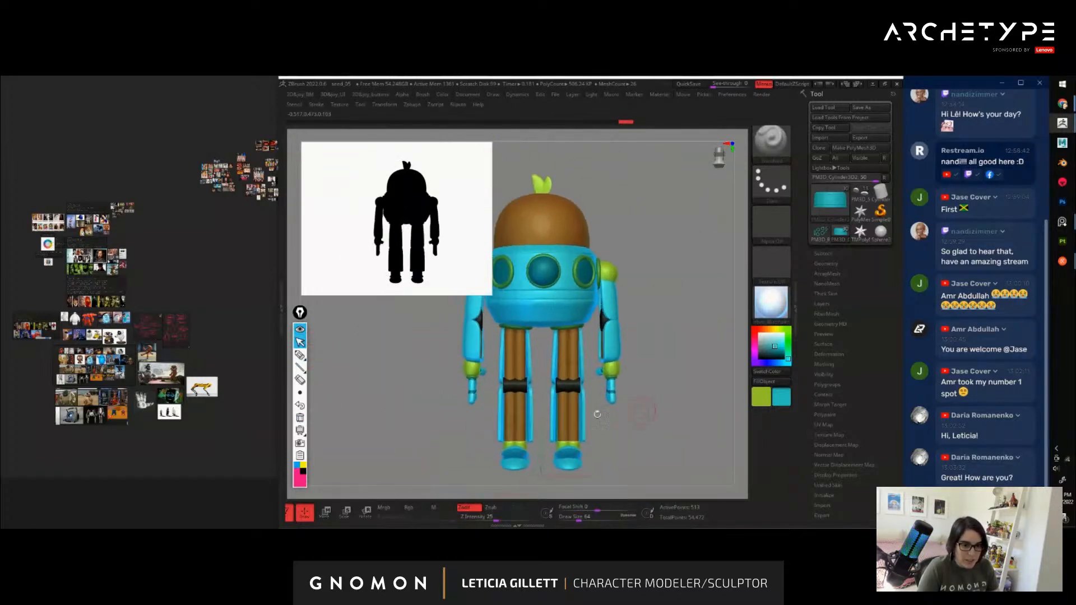
pyautogui.click(300, 354)
pyautogui.moveTo(512, 388); pyautogui.dragTo(505, 387)
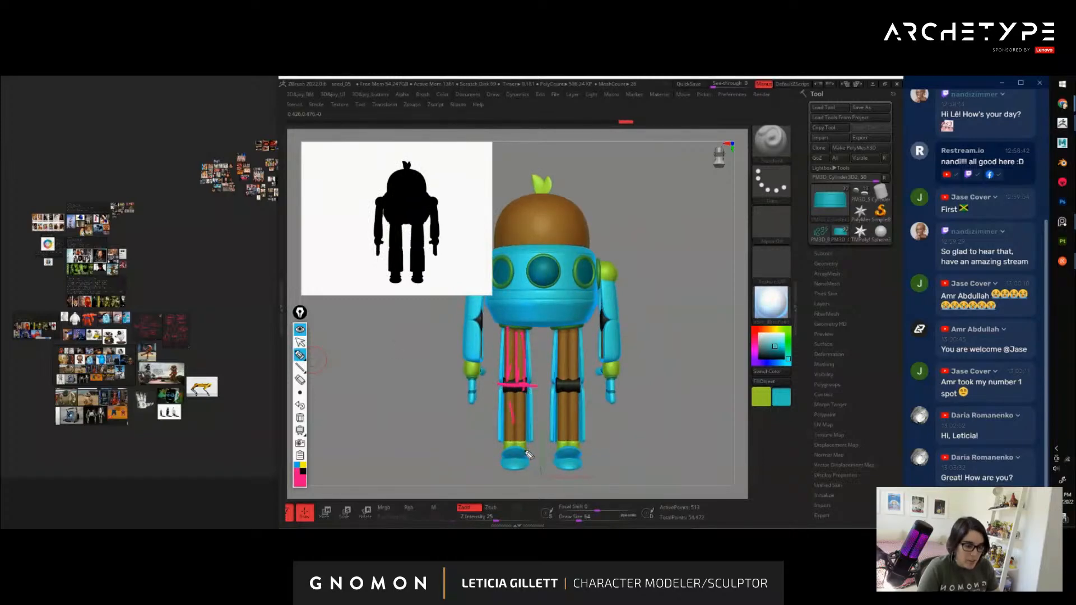
pyautogui.moveTo(569, 459)
pyautogui.mouseDown()
pyautogui.moveTo(582, 469)
pyautogui.moveTo(575, 473)
pyautogui.mouseUp()
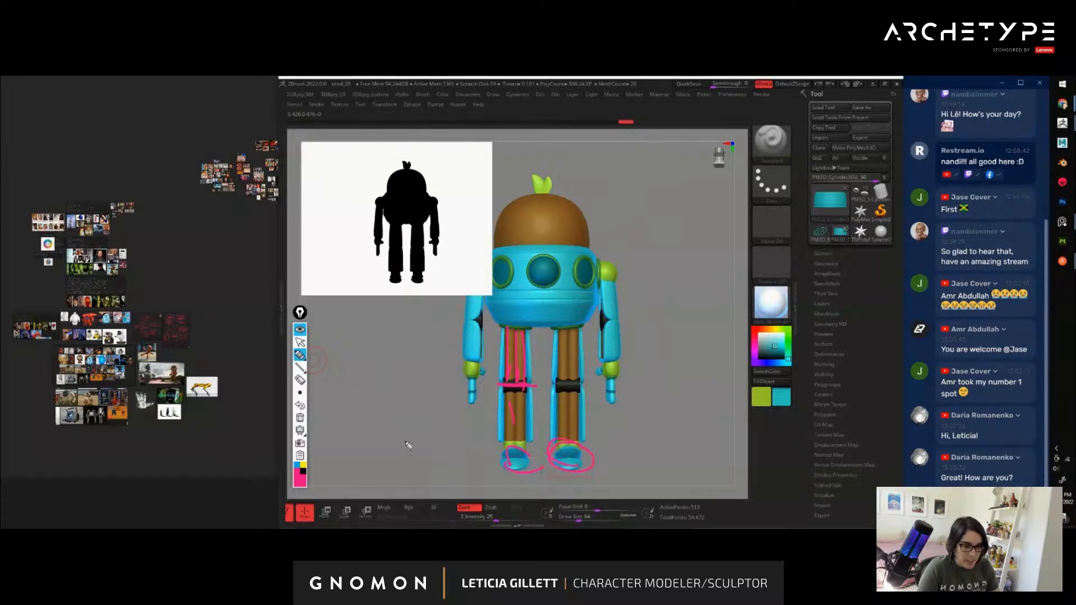
pyautogui.click(300, 417)
pyautogui.click(300, 342)
# Outline the hand and its fingers in pink in three-quarter view, then clear the outline
pyautogui.moveTo(678, 378)
pyautogui.mouseDown()
pyautogui.moveTo(610, 389)
pyautogui.moveTo(689, 440)
pyautogui.moveTo(627, 406)
pyautogui.moveTo(669, 407)
pyautogui.moveTo(670, 396)
pyautogui.moveTo(683, 404)
pyautogui.moveTo(667, 417)
pyautogui.mouseUp()
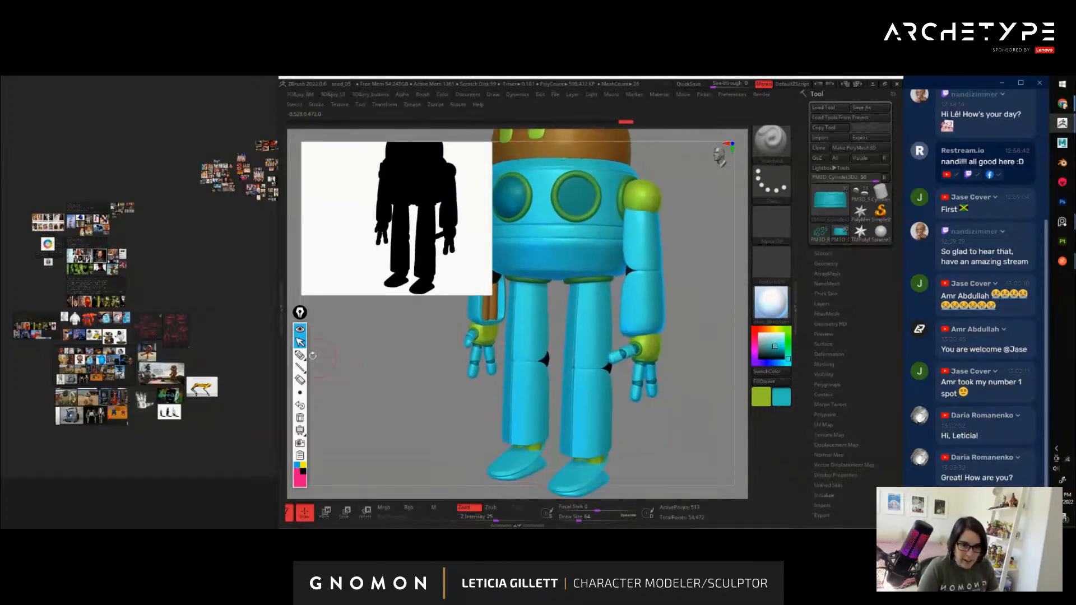
pyautogui.click(300, 354)
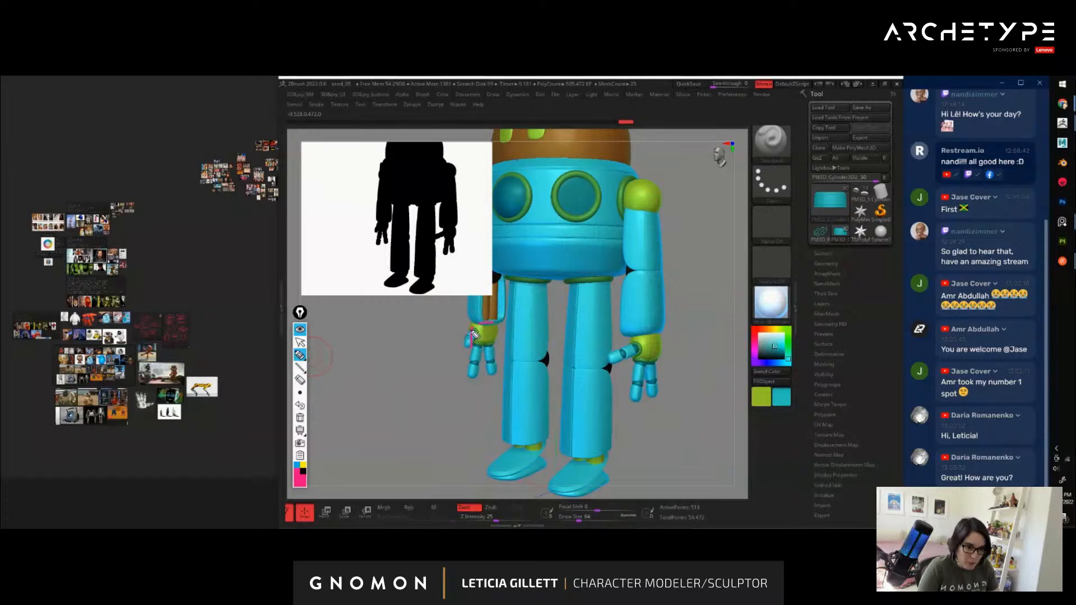
pyautogui.moveTo(474, 335)
pyautogui.mouseDown()
pyautogui.moveTo(484, 388)
pyautogui.moveTo(494, 329)
pyautogui.mouseUp()
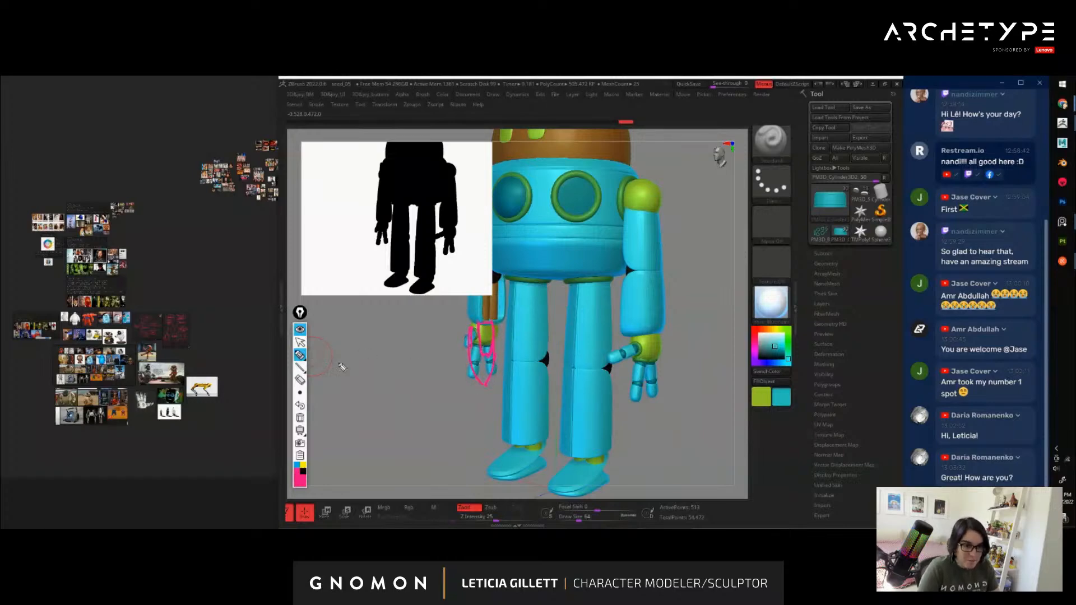
pyautogui.click(300, 420)
pyautogui.click(300, 342)
# Sketch a domed, flat-bottomed body shape with an arrow over the robot's head and torso in front view, then clear it
pyautogui.keyDown('shift'); pyautogui.moveTo(419, 360); pyautogui.dragTo(432, 416); pyautogui.keyUp('shift')
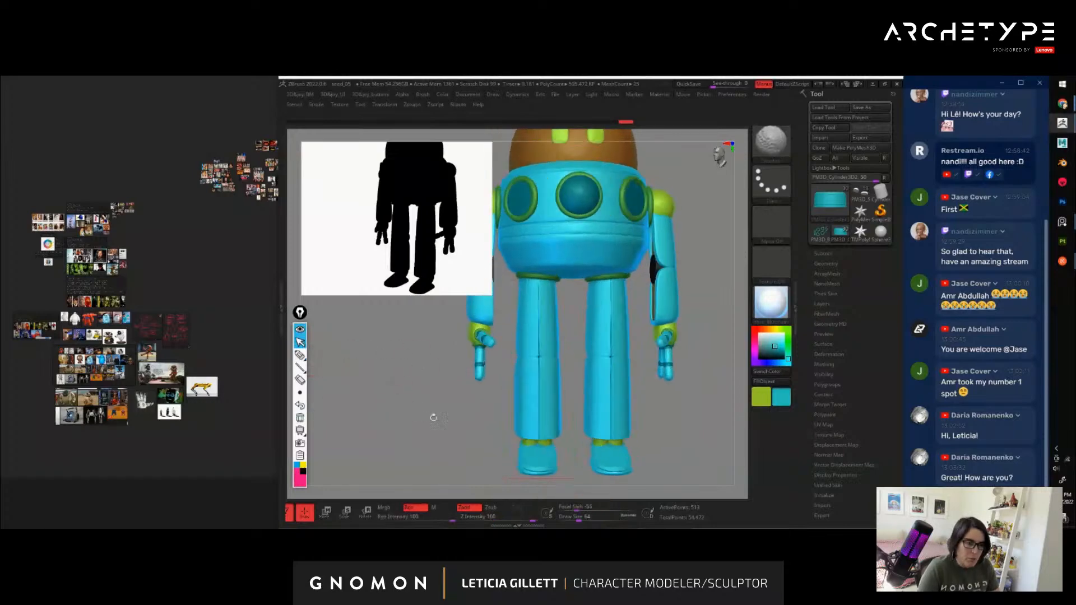
pyautogui.moveTo(703, 439); pyautogui.dragTo(673, 386)
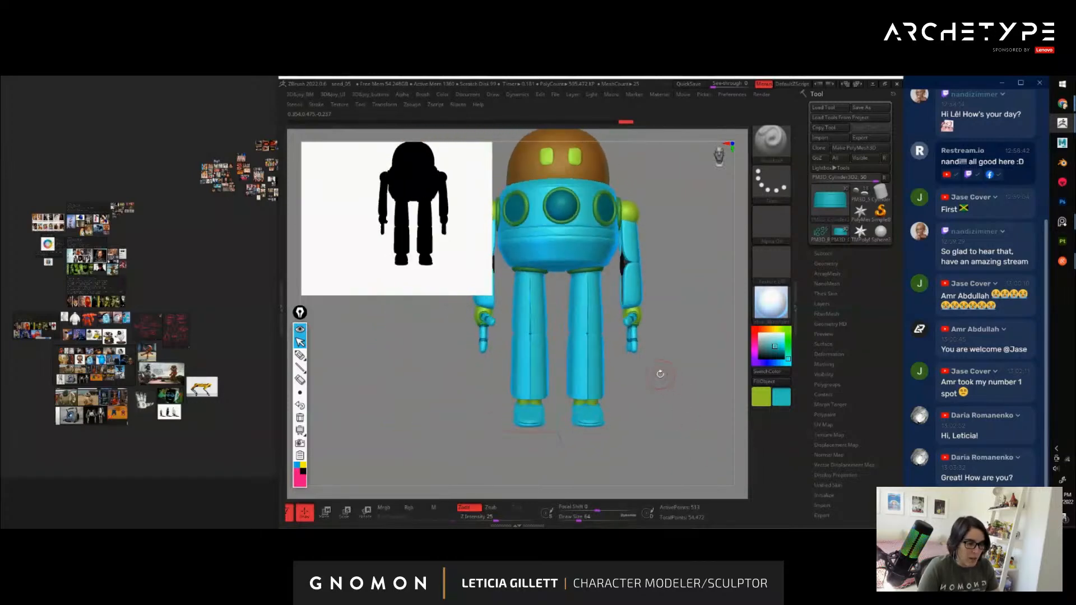
pyautogui.moveTo(675, 287); pyautogui.dragTo(720, 388)
pyautogui.click(300, 355)
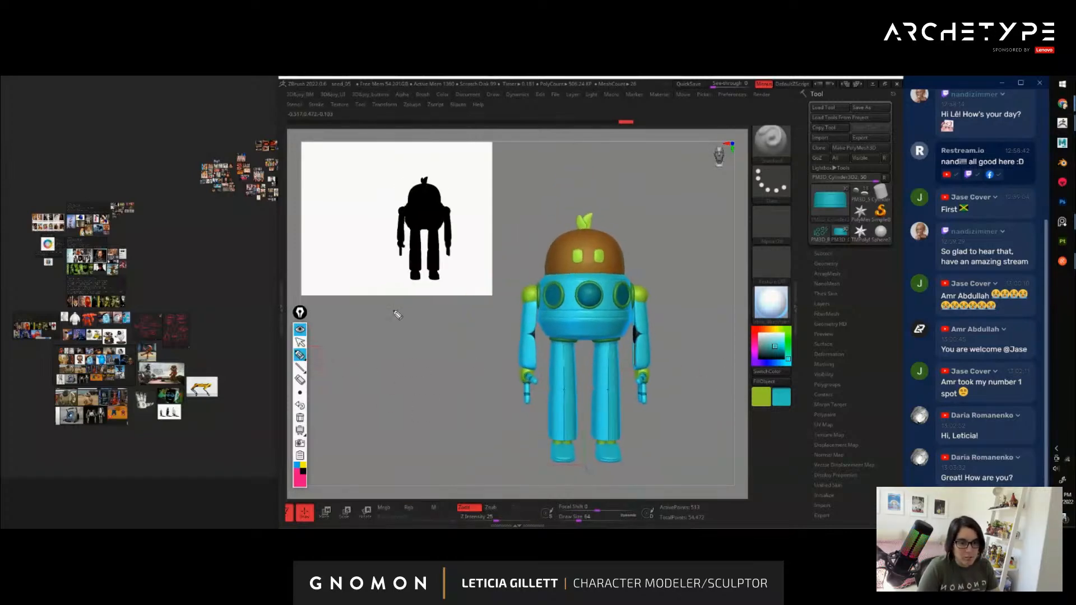
pyautogui.moveTo(554, 340)
pyautogui.mouseDown()
pyautogui.moveTo(634, 331)
pyautogui.moveTo(569, 240)
pyautogui.mouseUp()
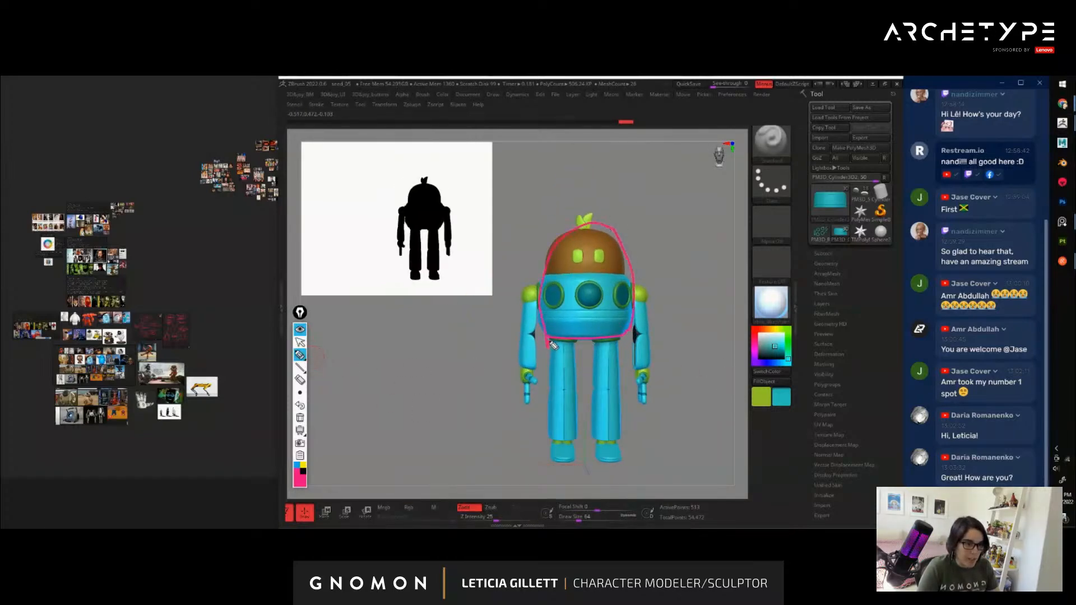
pyautogui.moveTo(554, 346); pyautogui.dragTo(621, 269)
pyautogui.moveTo(634, 324)
pyautogui.mouseDown()
pyautogui.moveTo(549, 343)
pyautogui.moveTo(579, 340)
pyautogui.mouseUp()
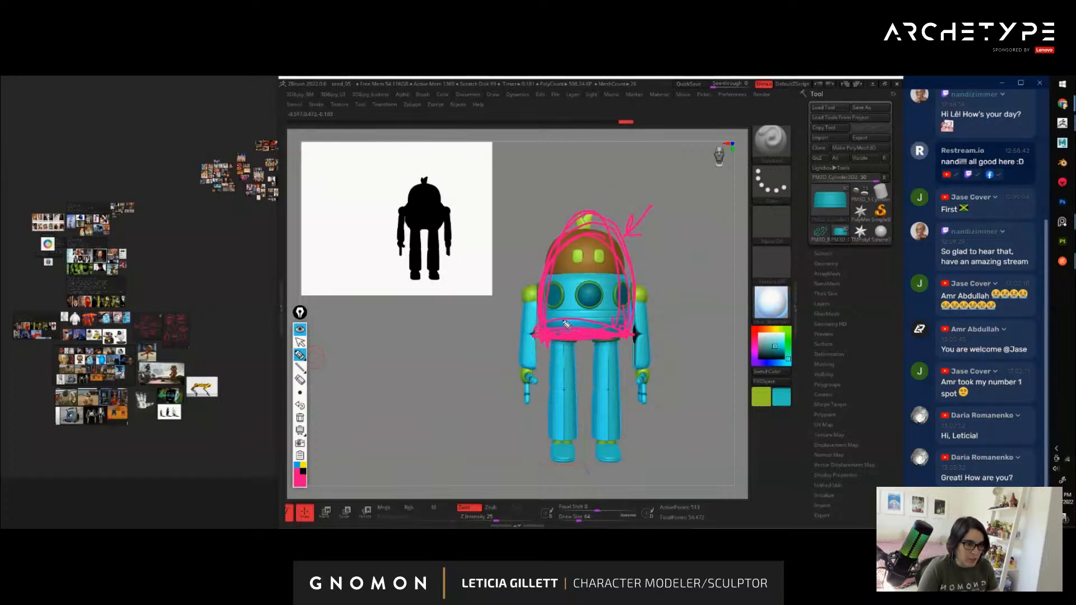
pyautogui.click(300, 418)
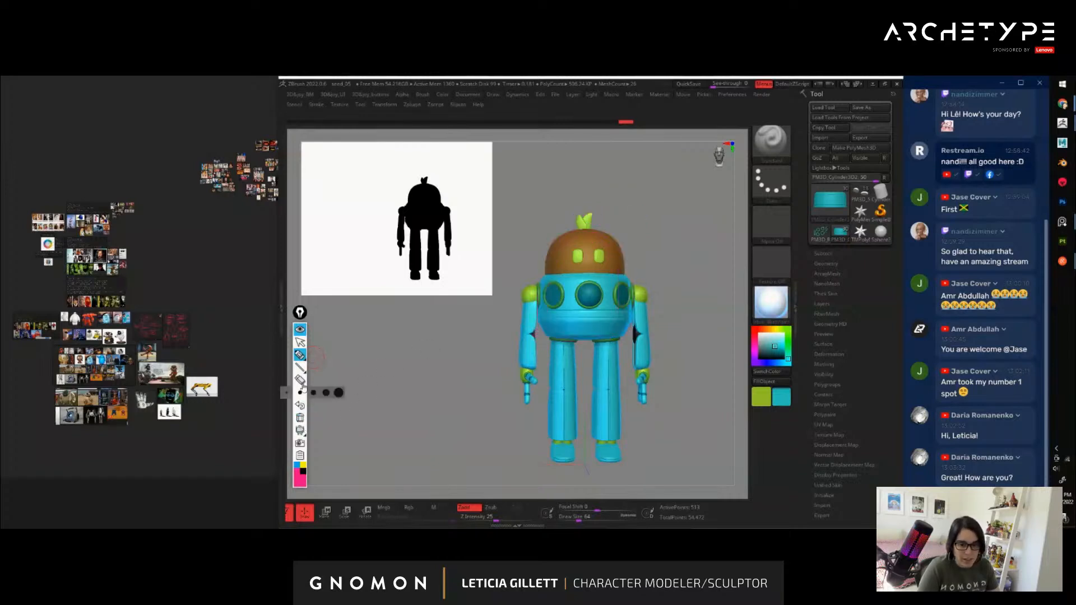
pyautogui.click(301, 343)
# Shrink the silhouette thumbnail to about size 184 and center the whole robot in front view
pyautogui.moveTo(695, 423); pyautogui.dragTo(648, 436)
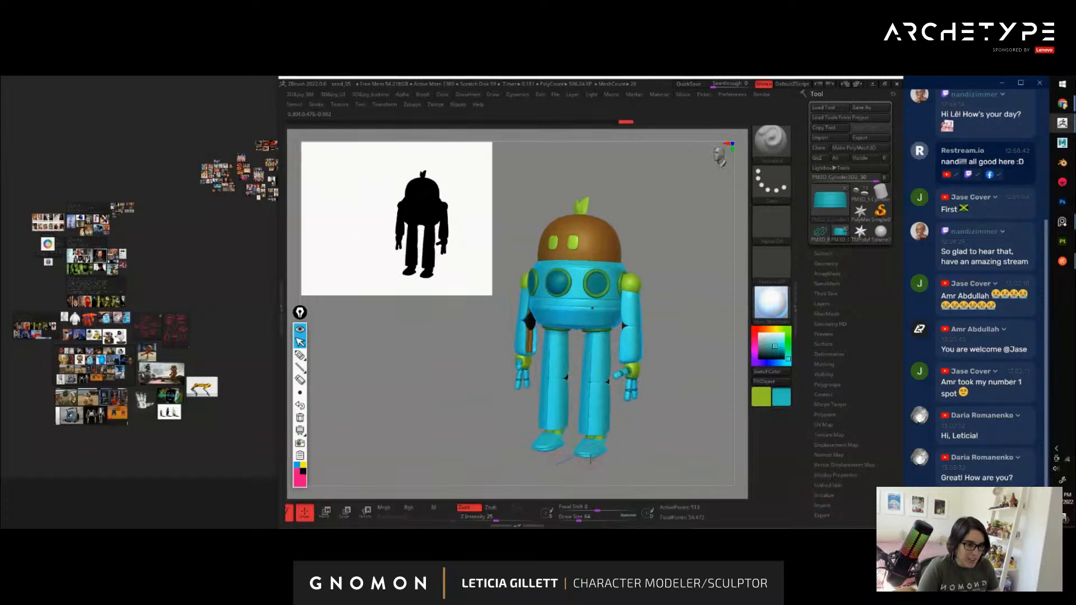
pyautogui.moveTo(473, 400)
pyautogui.mouseDown()
pyautogui.moveTo(545, 415)
pyautogui.moveTo(476, 420)
pyautogui.moveTo(489, 412)
pyautogui.mouseUp()
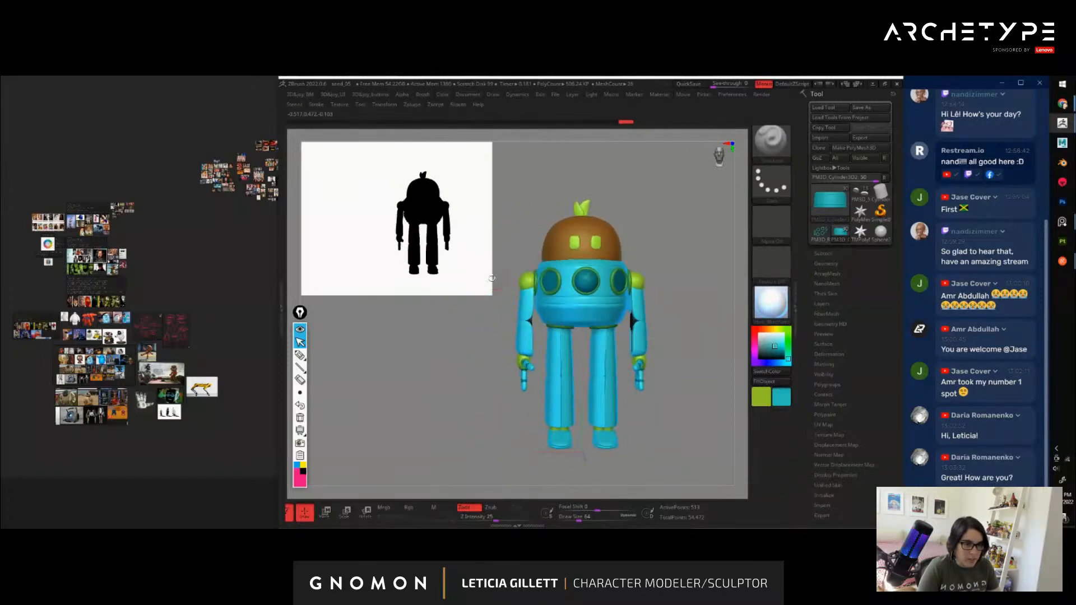
pyautogui.moveTo(481, 288); pyautogui.dragTo(368, 197)
pyautogui.keyDown('alt'); pyautogui.moveTo(691, 315); pyautogui.dragTo(575, 274); pyautogui.keyUp('alt')
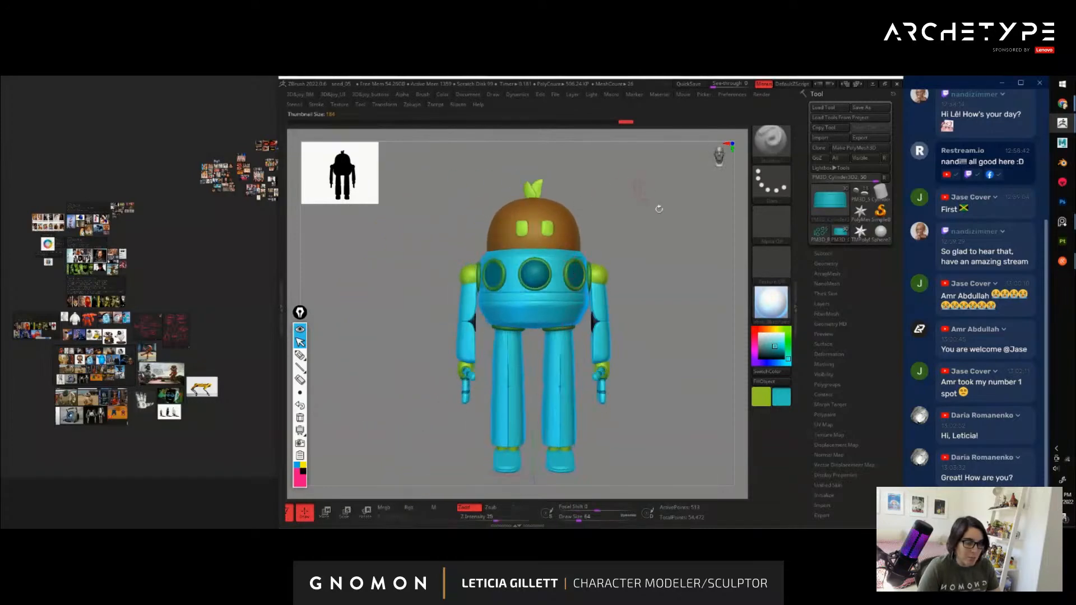
pyautogui.keyDown('alt'); pyautogui.moveTo(710, 333); pyautogui.dragTo(551, 349); pyautogui.keyUp('alt')
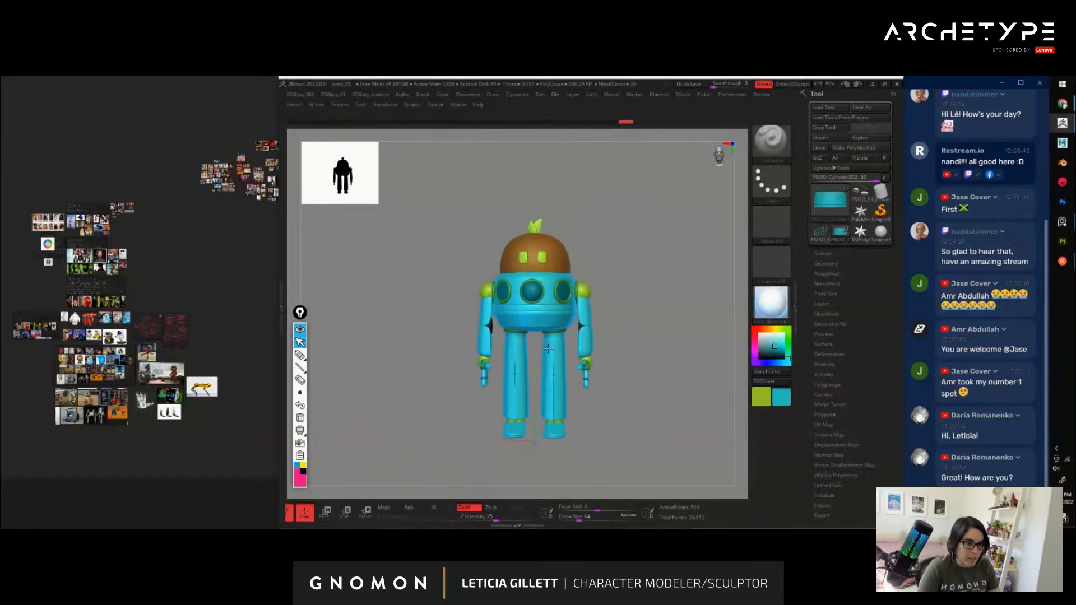
# Try lowering the robot's brown head, with its eyes and leaf, about 0.18 units into the torso
pyautogui.keyDown('alt'); pyautogui.moveTo(660, 311); pyautogui.dragTo(685, 277); pyautogui.keyUp('alt')
pyautogui.keyDown('alt'); pyautogui.moveTo(663, 219); pyautogui.dragTo(610, 323); pyautogui.keyUp('alt')
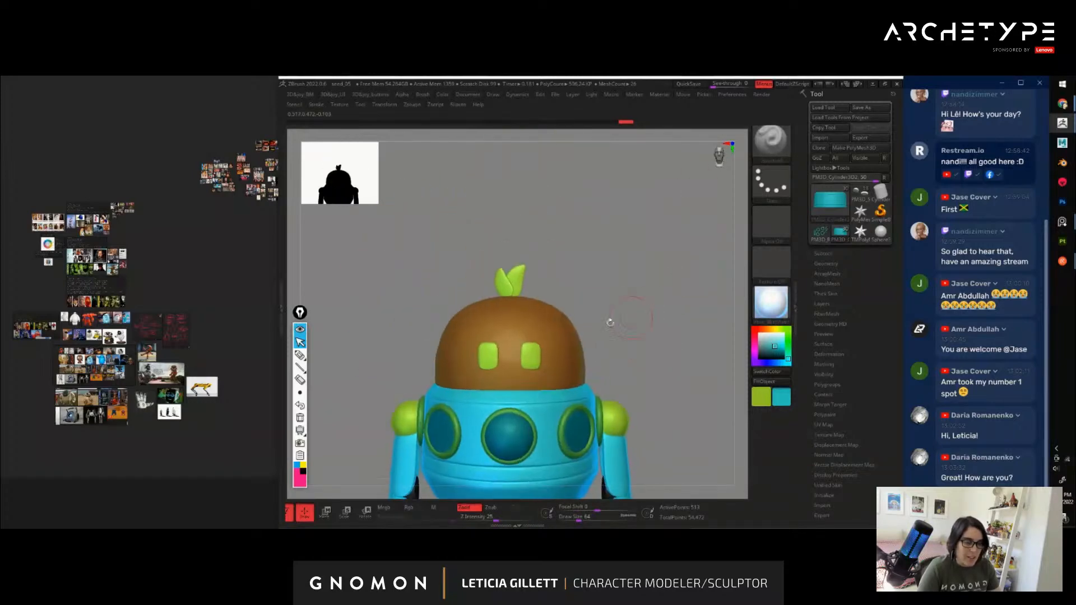
pyautogui.keyDown('alt'); pyautogui.click(570, 336); pyautogui.keyUp('alt')
pyautogui.press('w')
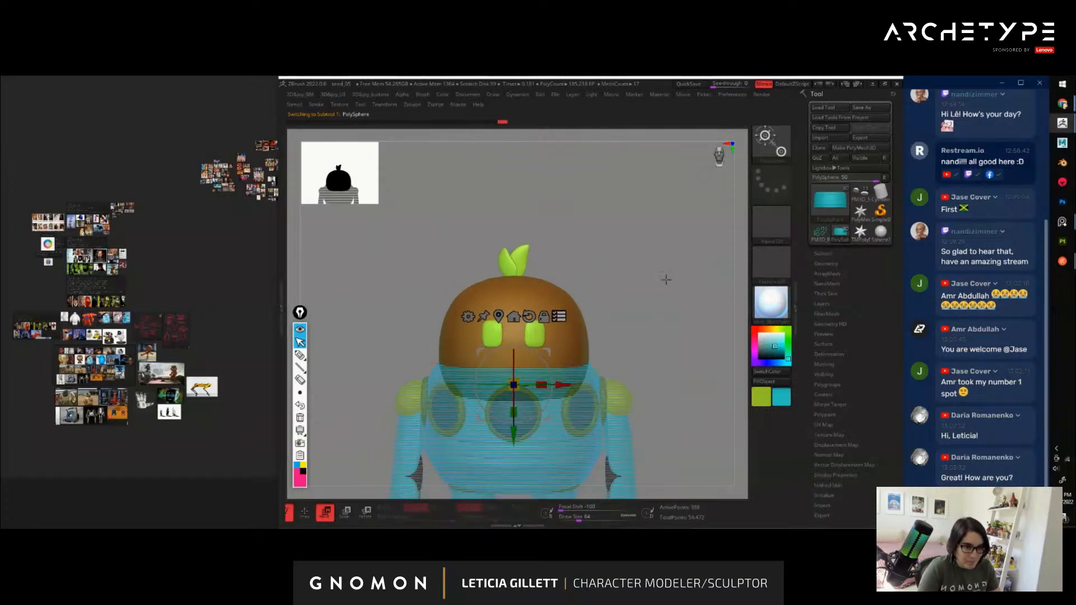
pyautogui.moveTo(666, 279)
pyautogui.keyDown('alt'); pyautogui.mouseDown()
pyautogui.moveTo(626, 320)
pyautogui.moveTo(644, 329)
pyautogui.moveTo(649, 315)
pyautogui.moveTo(693, 357)
pyautogui.moveTo(669, 284)
pyautogui.mouseUp(); pyautogui.keyUp('alt')
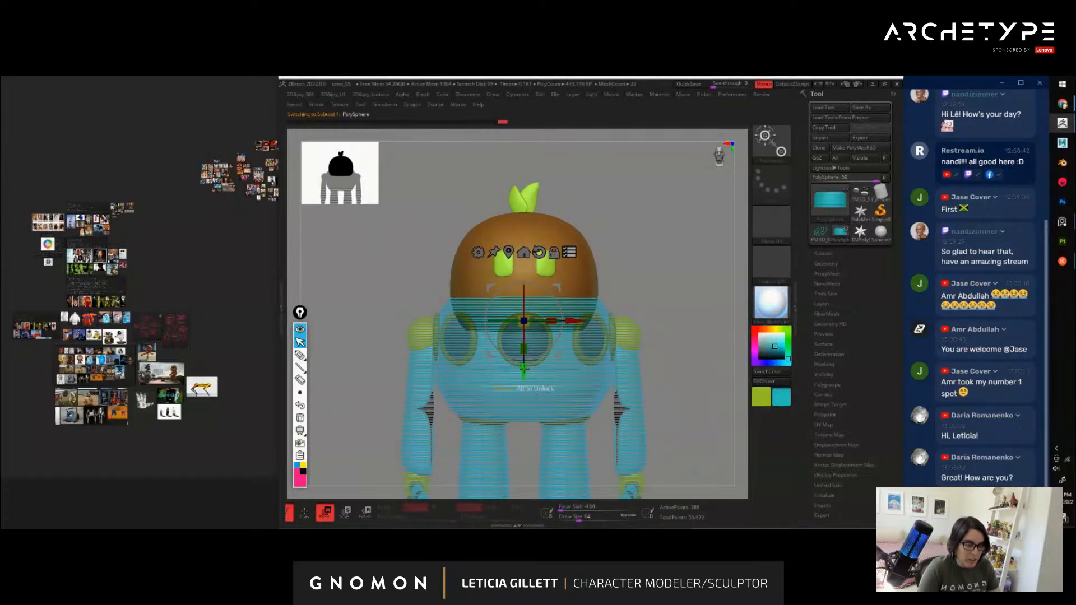
pyautogui.moveTo(524, 370); pyautogui.dragTo(527, 401)
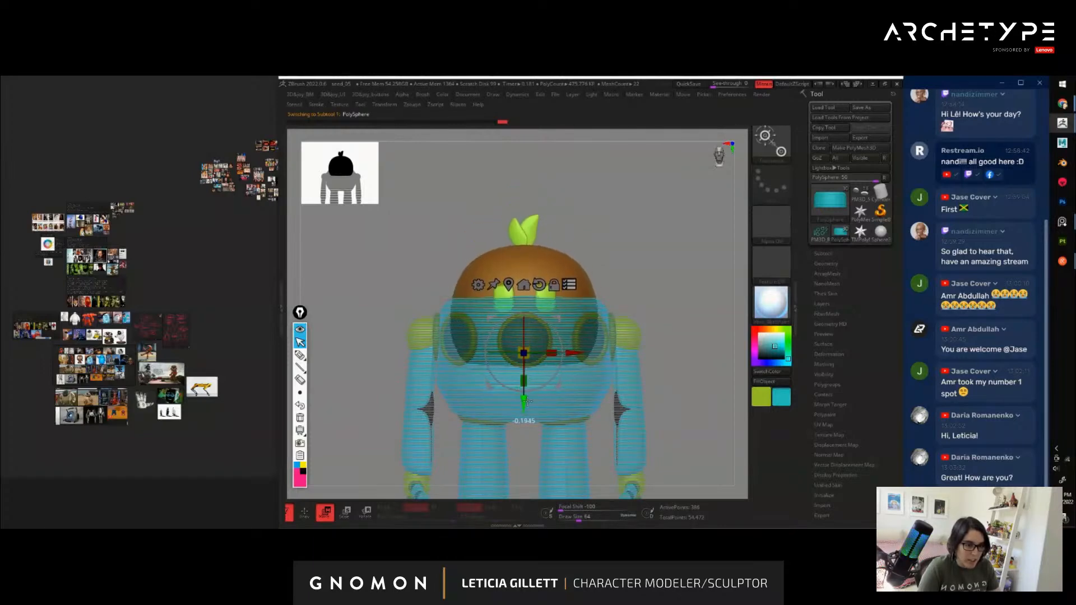
pyautogui.press('q')
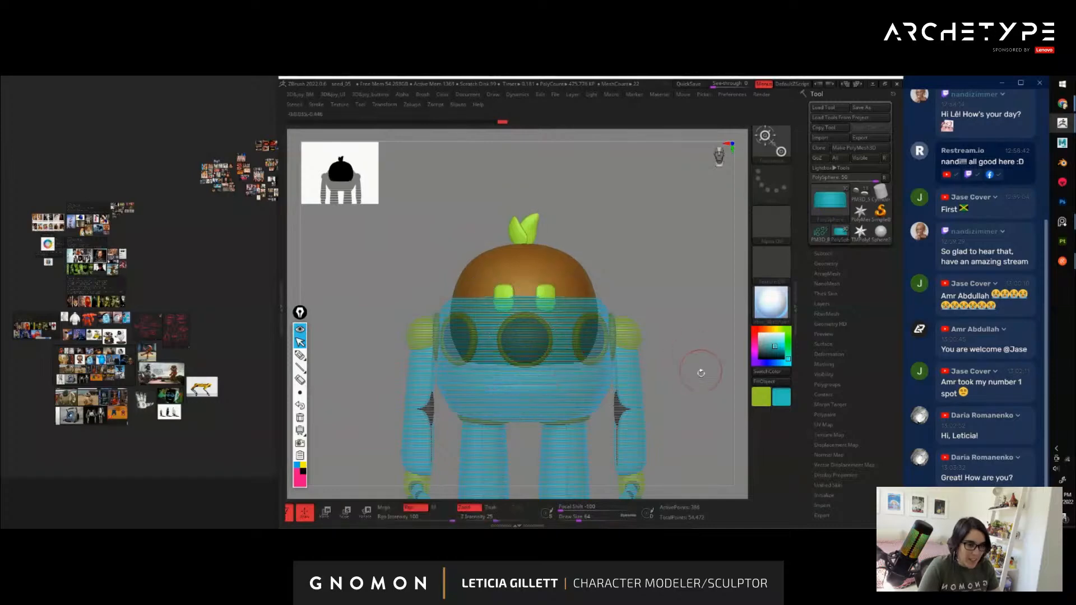
# Scribble pink marks over the lowered eyes, clear them, and undo the head's move
pyautogui.moveTo(699, 370)
pyautogui.keyDown('alt'); pyautogui.mouseDown()
pyautogui.moveTo(637, 348)
pyautogui.moveTo(687, 368)
pyautogui.mouseUp(); pyautogui.keyUp('alt')
pyautogui.keyDown('alt'); pyautogui.moveTo(658, 355); pyautogui.dragTo(675, 407); pyautogui.keyUp('alt')
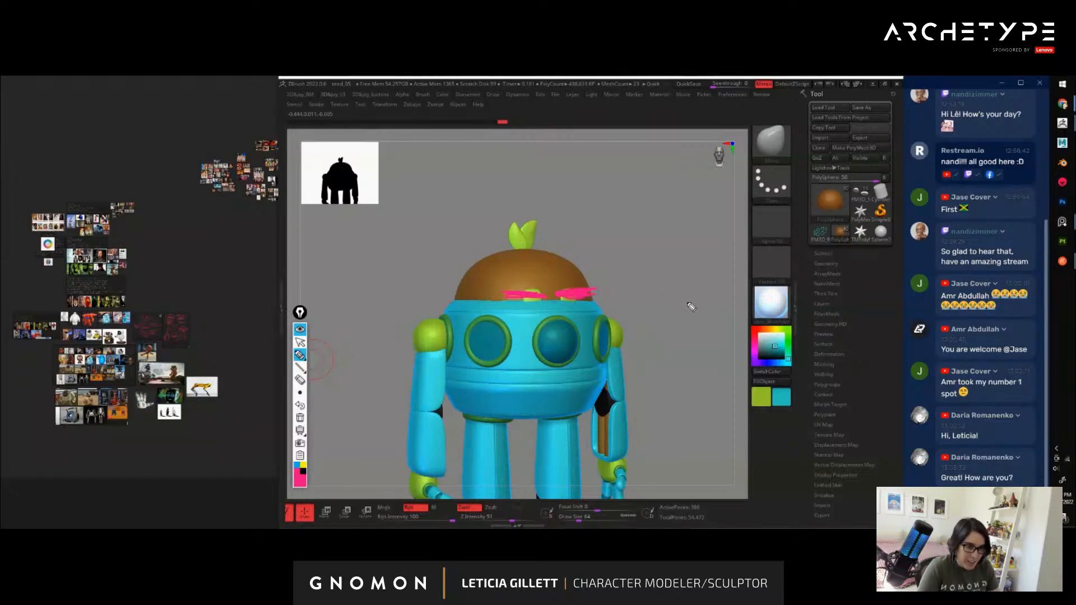
pyautogui.moveTo(407, 318); pyautogui.dragTo(706, 335)
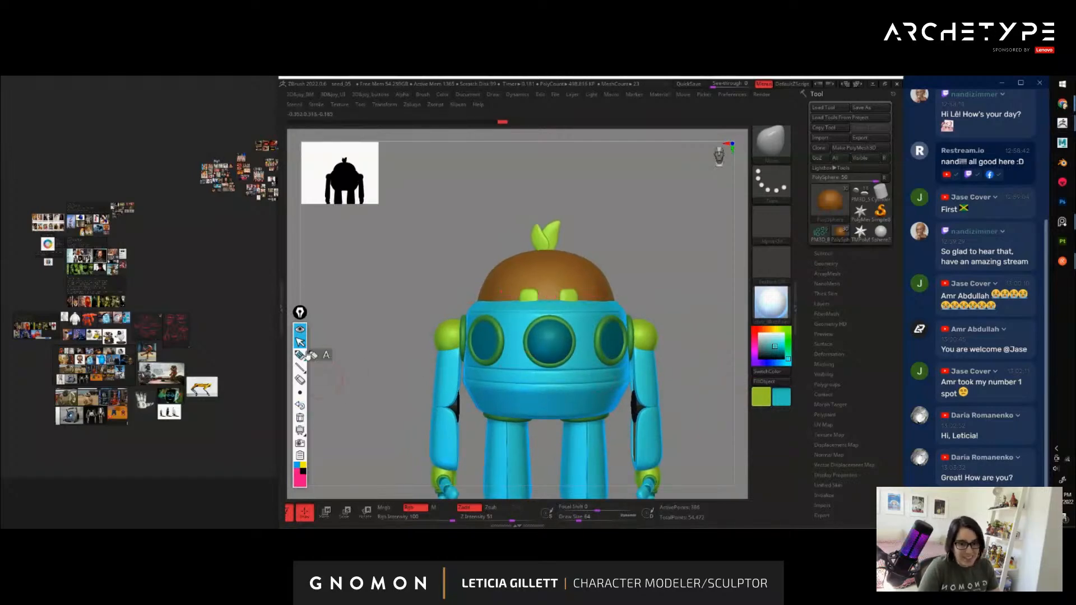
pyautogui.moveTo(635, 238); pyautogui.dragTo(687, 274)
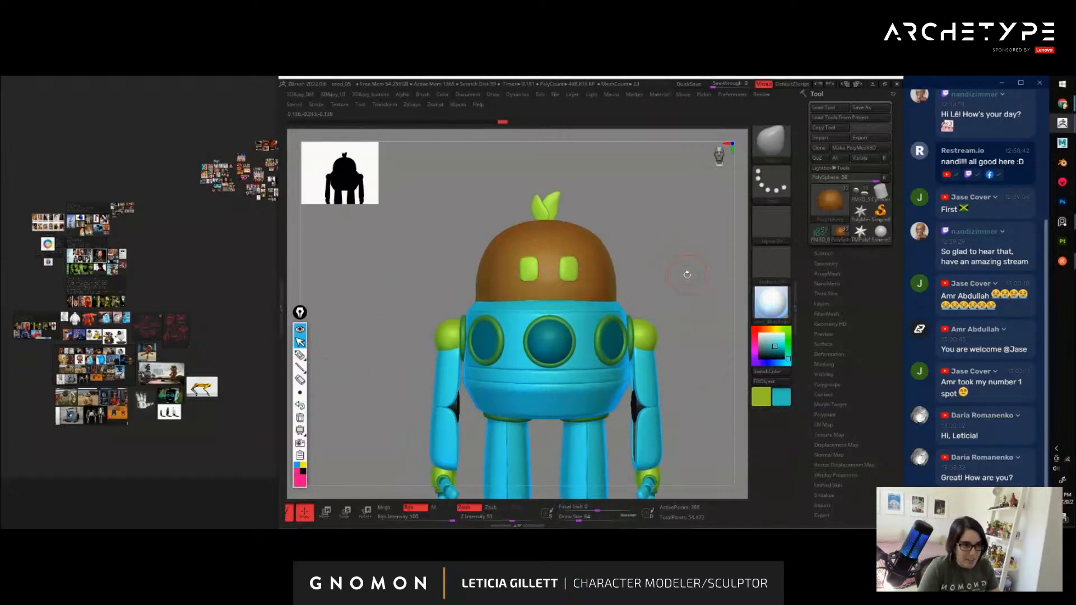
# Review the whole robot's proportions and silhouette in front view
pyautogui.keyDown('alt'); pyautogui.moveTo(723, 357); pyautogui.dragTo(633, 275); pyautogui.keyUp('alt')
pyautogui.keyDown('alt'); pyautogui.moveTo(671, 321); pyautogui.dragTo(563, 379); pyautogui.keyUp('alt')
pyautogui.moveTo(666, 392)
pyautogui.mouseDown()
pyautogui.moveTo(725, 382)
pyautogui.moveTo(603, 437)
pyautogui.moveTo(616, 458)
pyautogui.moveTo(625, 323)
pyautogui.moveTo(656, 392)
pyautogui.mouseUp()
pyautogui.moveTo(656, 392); pyautogui.dragTo(682, 425)
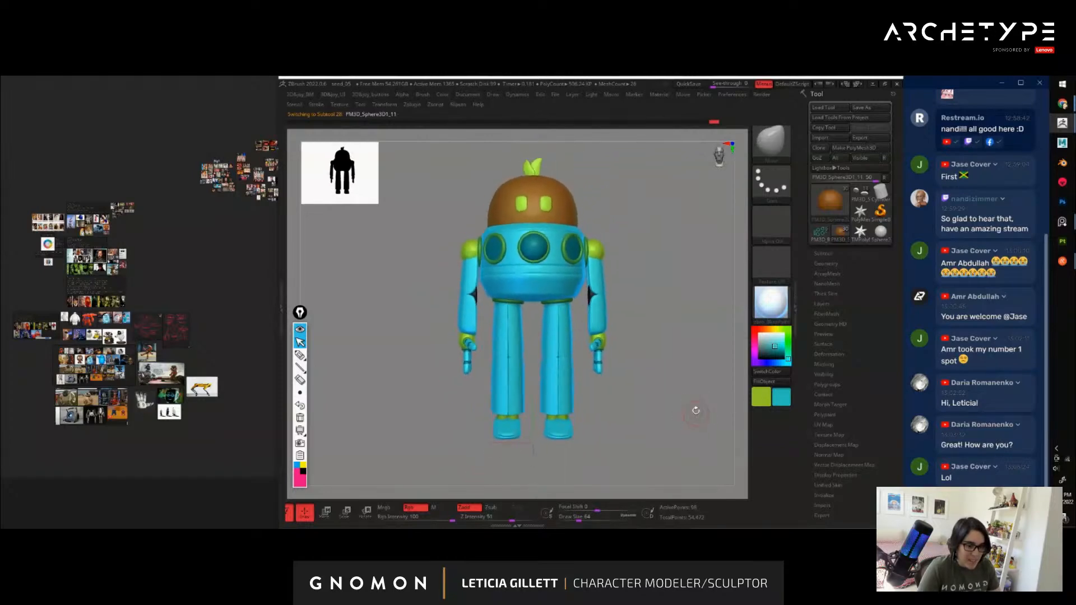
pyautogui.keyDown('alt'); pyautogui.moveTo(697, 413); pyautogui.dragTo(668, 419); pyautogui.keyUp('alt')
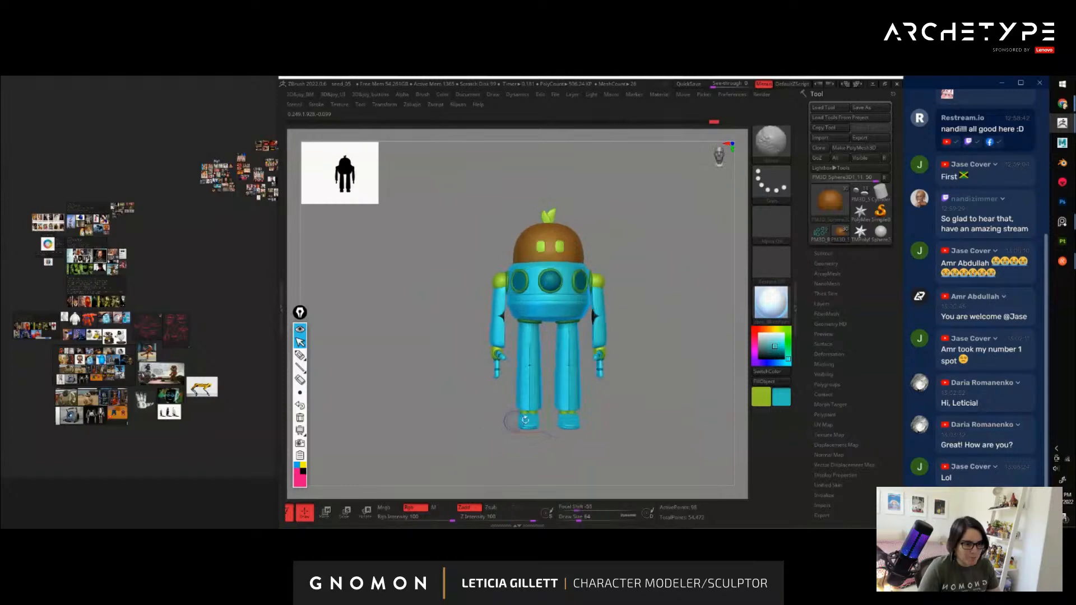
pyautogui.keyDown('alt'); pyautogui.moveTo(646, 342); pyautogui.dragTo(691, 341); pyautogui.keyUp('alt')
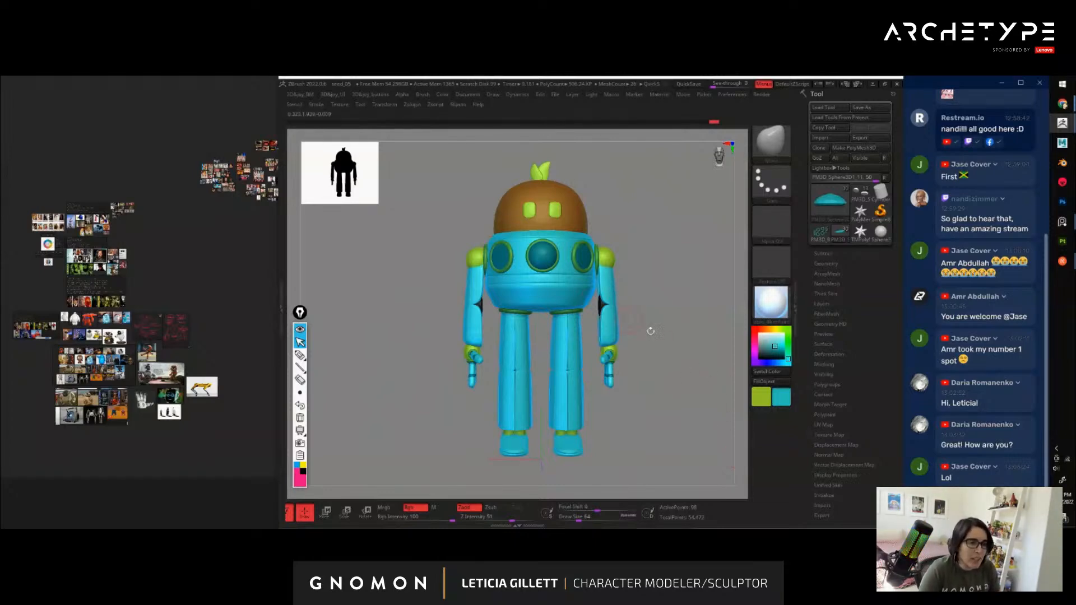
# Isolate the blue upper-arm shell and open its Dynamic Subdiv settings
pyautogui.moveTo(650, 331); pyautogui.dragTo(623, 340)
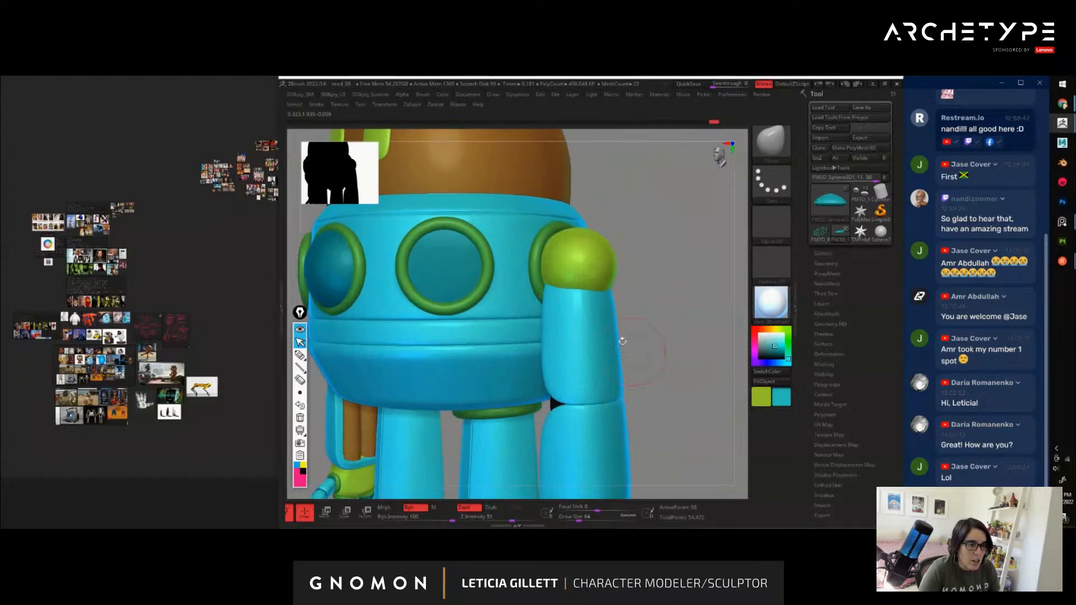
pyautogui.keyDown('alt'); pyautogui.click(592, 348); pyautogui.keyUp('alt')
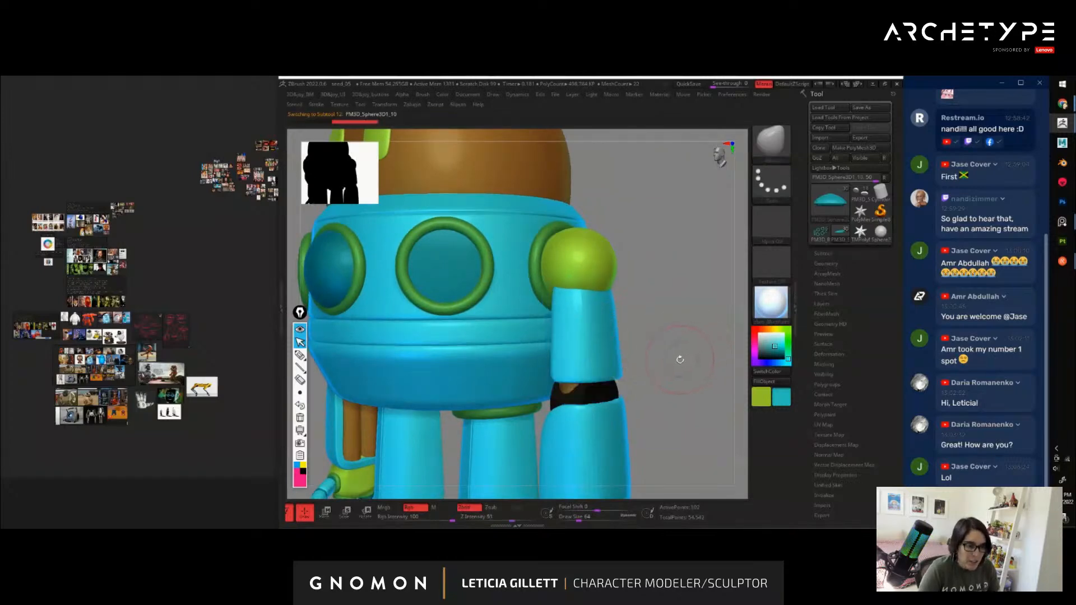
pyautogui.moveTo(681, 360)
pyautogui.mouseDown()
pyautogui.moveTo(721, 364)
pyautogui.moveTo(674, 375)
pyautogui.moveTo(699, 401)
pyautogui.moveTo(620, 409)
pyautogui.moveTo(728, 401)
pyautogui.moveTo(725, 412)
pyautogui.moveTo(695, 402)
pyautogui.moveTo(721, 399)
pyautogui.mouseUp()
pyautogui.hotkey('shift', 's')
pyautogui.click(825, 263)
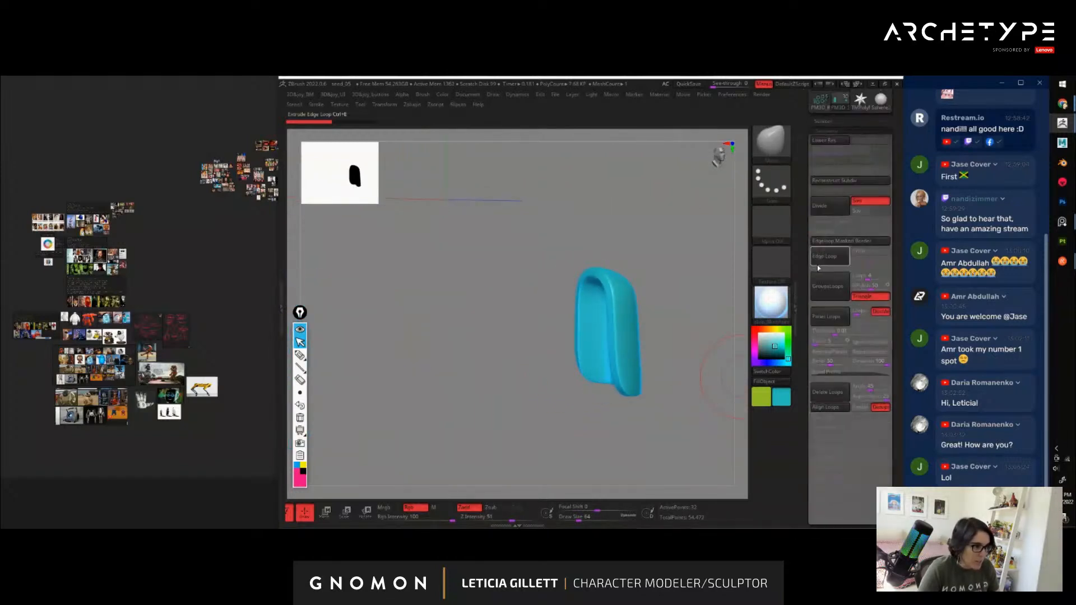
pyautogui.moveTo(806, 264); pyautogui.dragTo(807, 273)
pyautogui.click(834, 234)
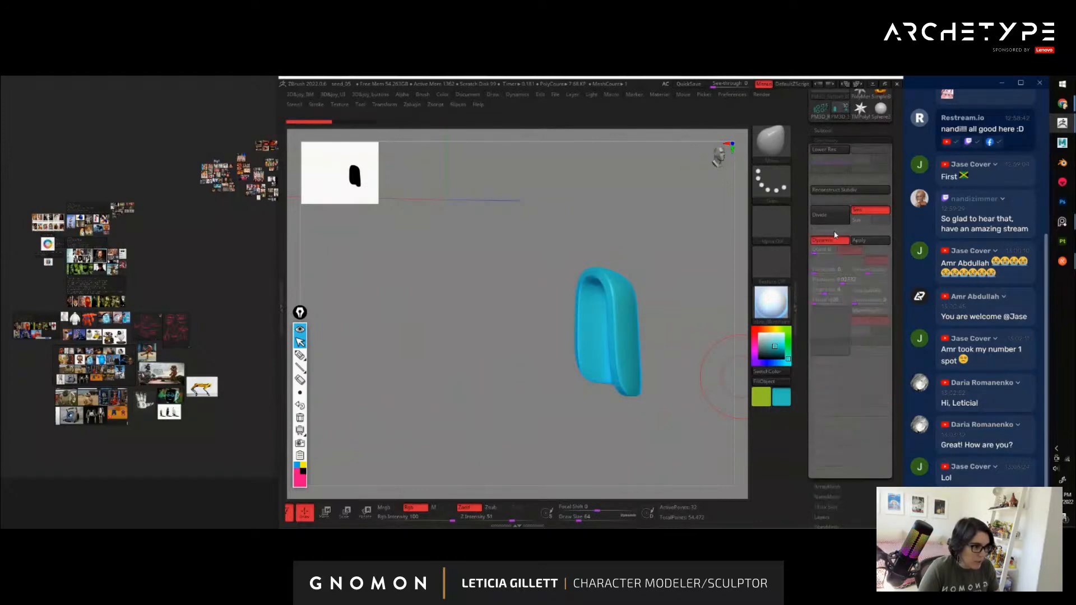
# Compare the isolated arm shell with Dynamic Subdiv off and on, and adjust its thickness
pyautogui.click(834, 241)
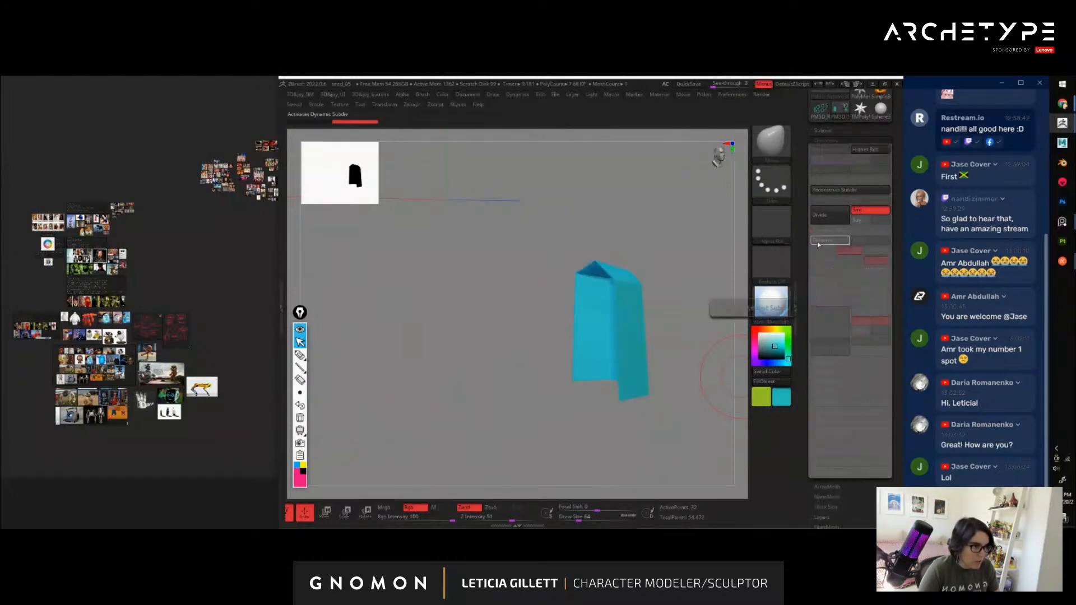
pyautogui.click(831, 241)
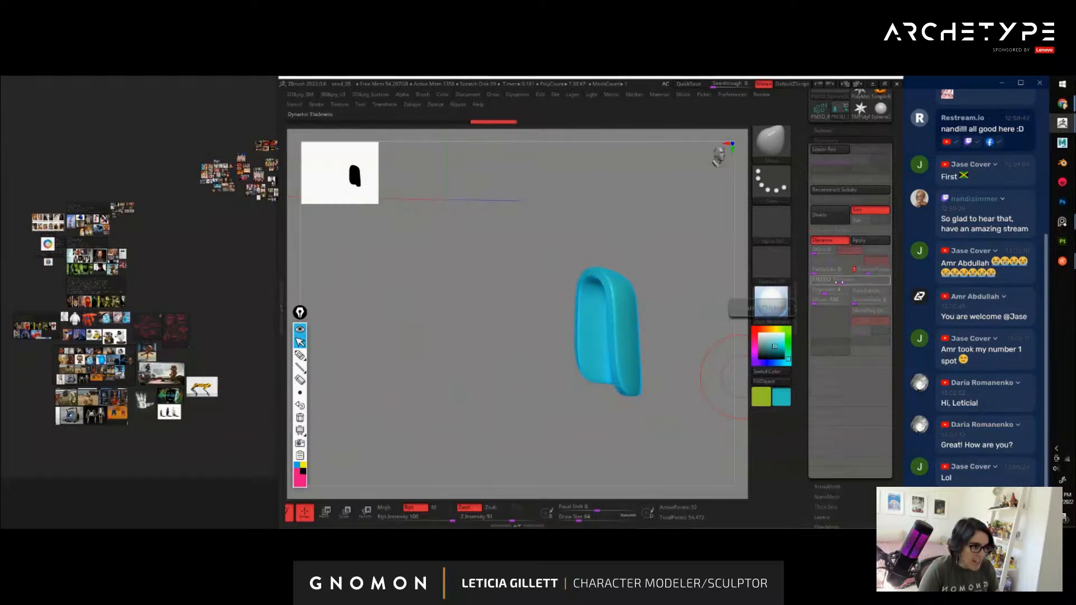
pyautogui.moveTo(836, 281)
pyautogui.mouseDown()
pyautogui.moveTo(860, 279)
pyautogui.moveTo(846, 282)
pyautogui.mouseUp()
pyautogui.hotkey('alt', 's')
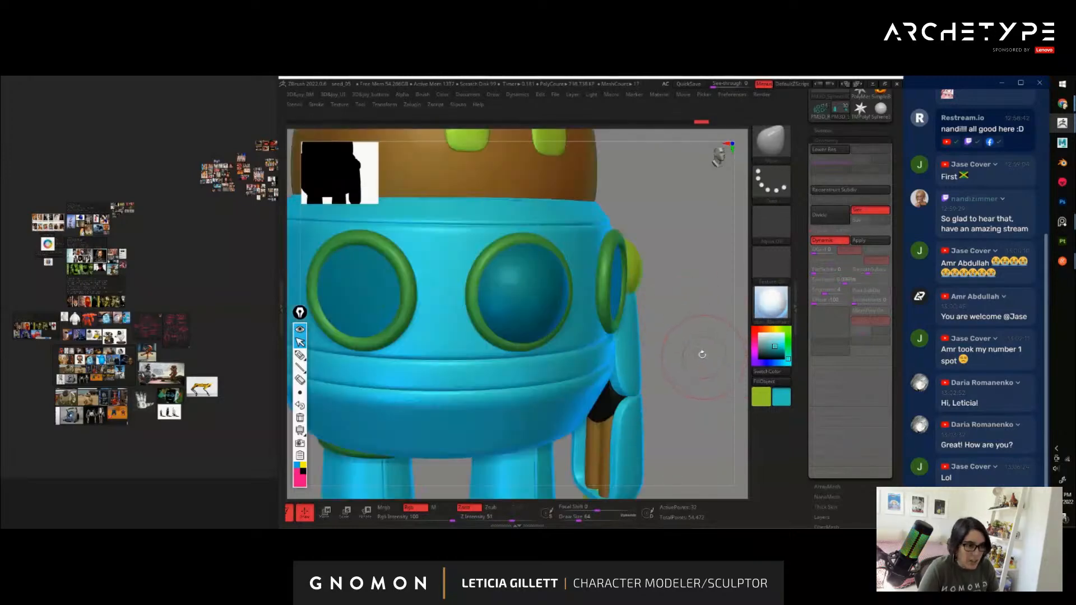
# Fine-tune the arm shell's Dynamic Subdiv thickness and check the arm close up and on the whole robot
pyautogui.moveTo(702, 355); pyautogui.dragTo(630, 256)
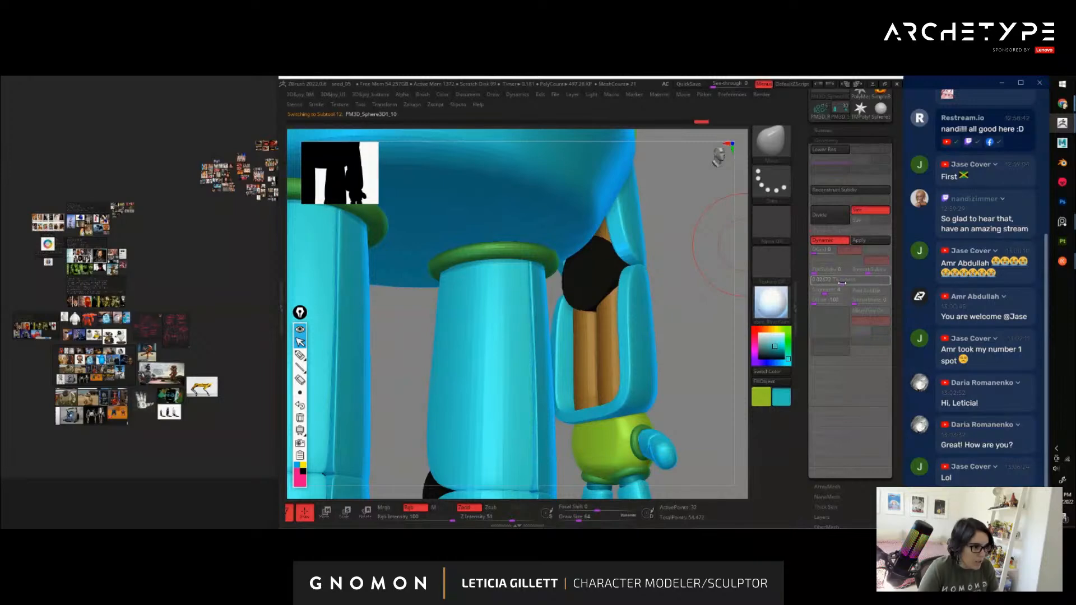
pyautogui.moveTo(842, 283); pyautogui.dragTo(844, 283)
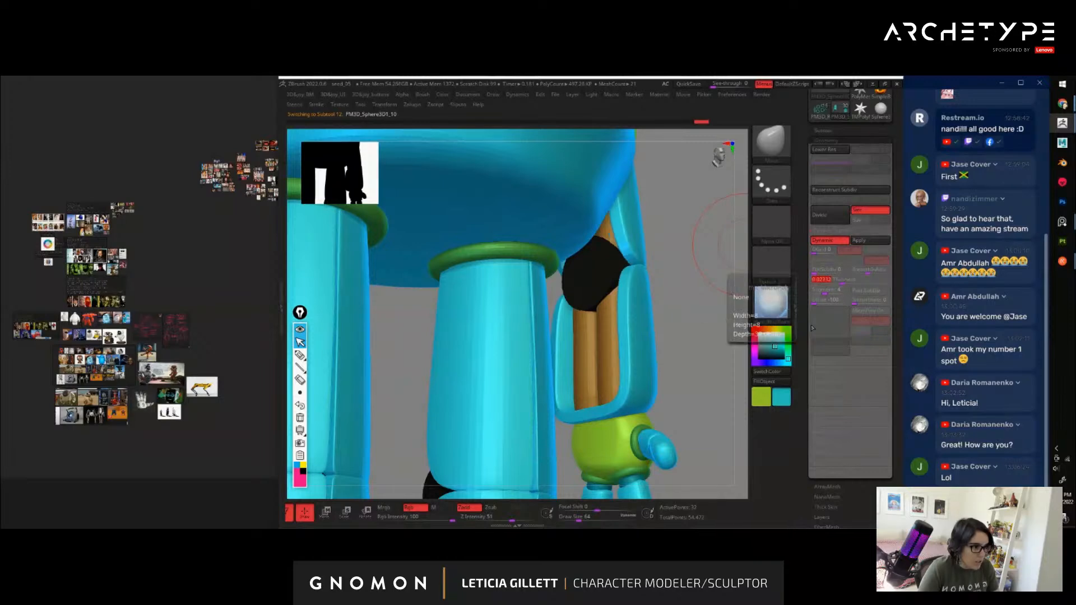
pyautogui.moveTo(697, 352)
pyautogui.keyDown('alt'); pyautogui.mouseDown()
pyautogui.moveTo(650, 282)
pyautogui.moveTo(700, 335)
pyautogui.moveTo(670, 308)
pyautogui.moveTo(706, 375)
pyautogui.moveTo(689, 392)
pyautogui.moveTo(686, 326)
pyautogui.moveTo(677, 362)
pyautogui.moveTo(637, 368)
pyautogui.moveTo(735, 357)
pyautogui.moveTo(720, 370)
pyautogui.moveTo(669, 364)
pyautogui.moveTo(676, 357)
pyautogui.moveTo(721, 408)
pyautogui.moveTo(705, 351)
pyautogui.moveTo(717, 399)
pyautogui.moveTo(704, 377)
pyautogui.moveTo(736, 410)
pyautogui.moveTo(556, 403)
pyautogui.moveTo(689, 454)
pyautogui.moveTo(708, 391)
pyautogui.mouseUp(); pyautogui.keyUp('alt')
pyautogui.hotkey('shift', 'd')
pyautogui.press('d')
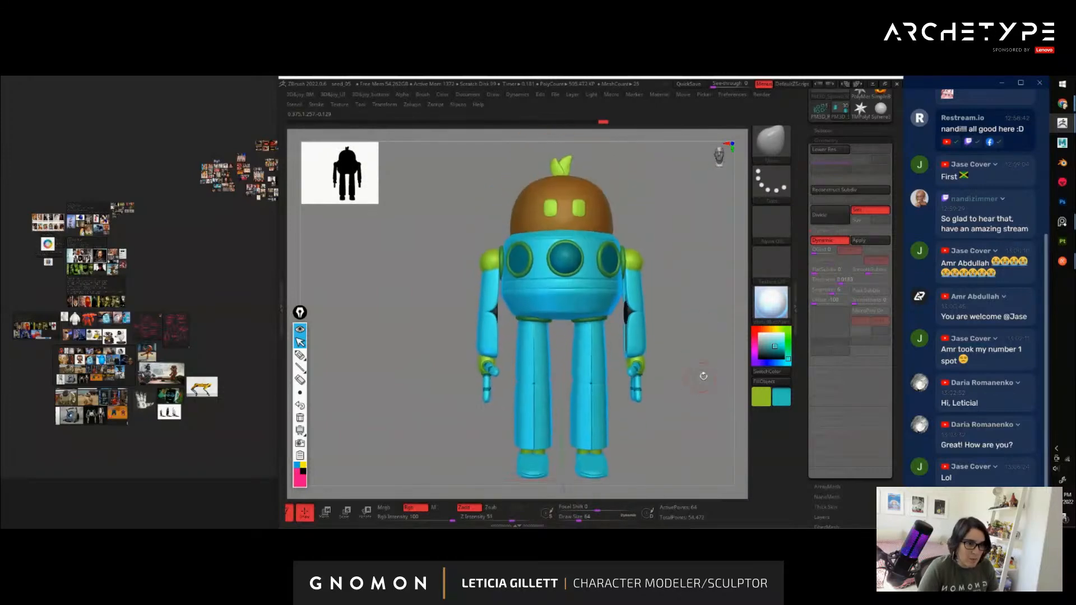
pyautogui.moveTo(692, 389); pyautogui.dragTo(714, 382)
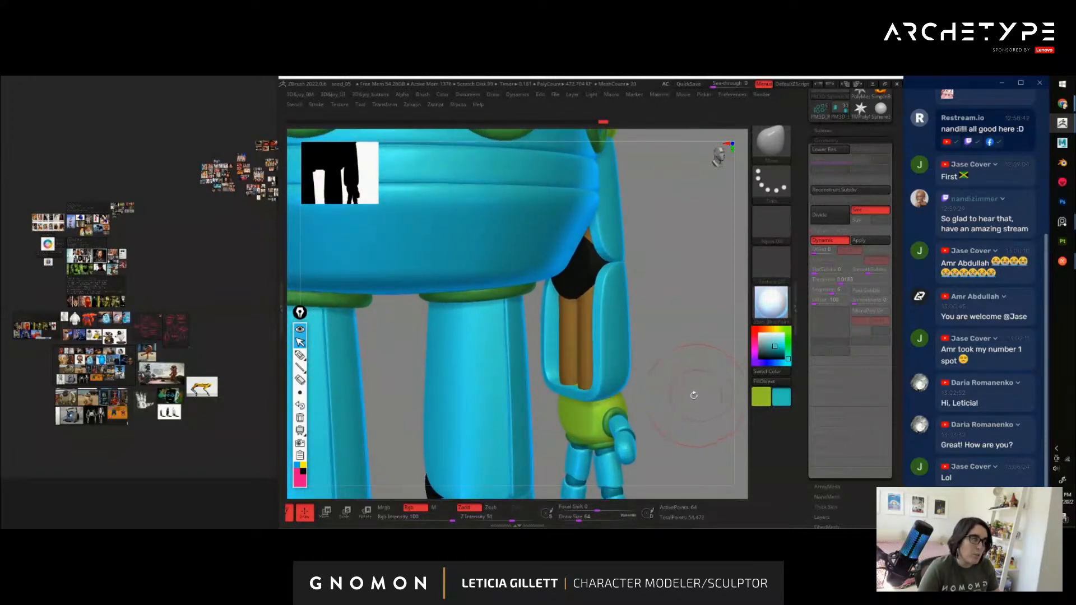
pyautogui.press('f')
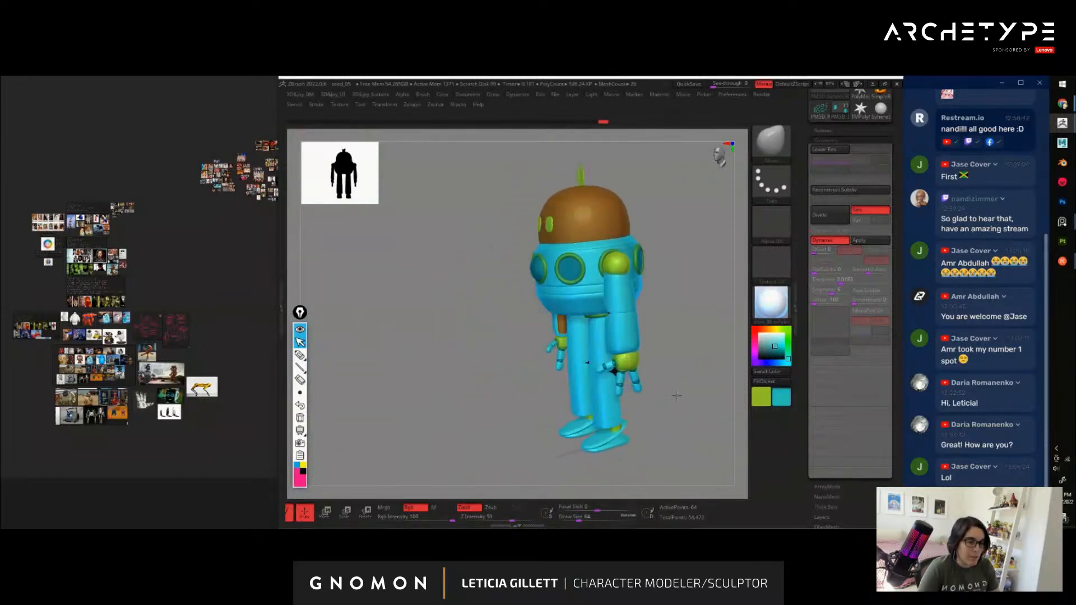
pyautogui.moveTo(677, 396); pyautogui.dragTo(702, 418)
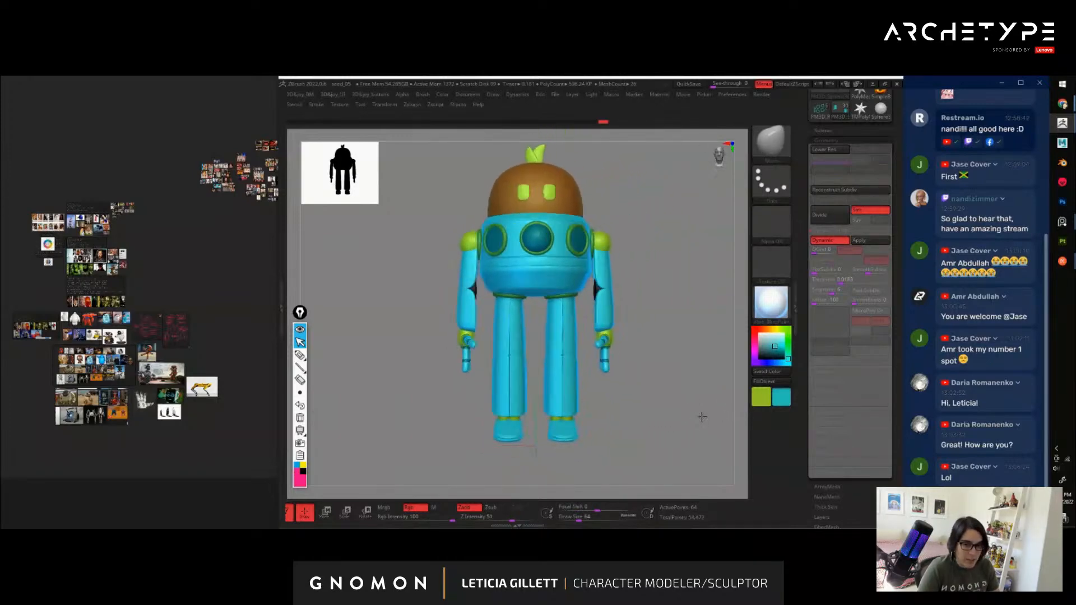
# Examine the yellow robot dog's legs and the prosthetic feet on the reference board
pyautogui.scroll(6, 173, 395)
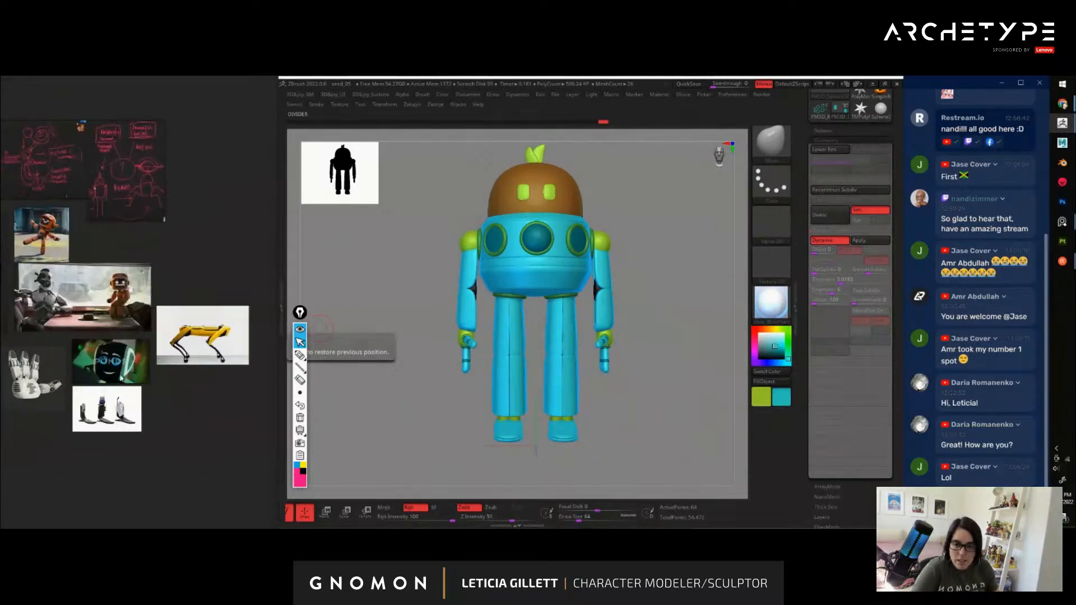
pyautogui.scroll(5, 173, 394)
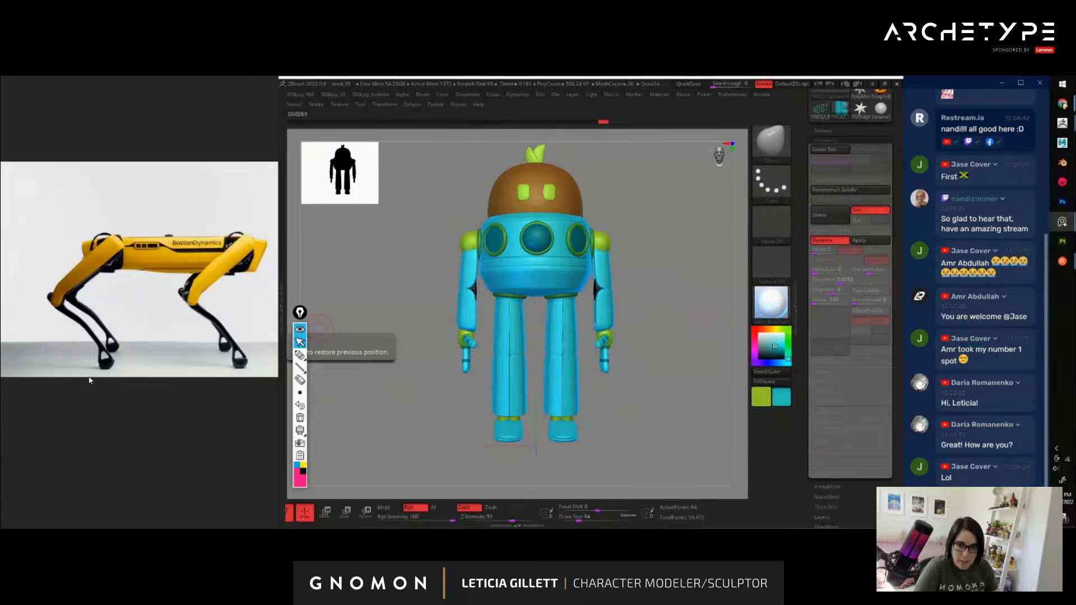
pyautogui.scroll(-4, 112, 392)
pyautogui.scroll(6, 212, 426)
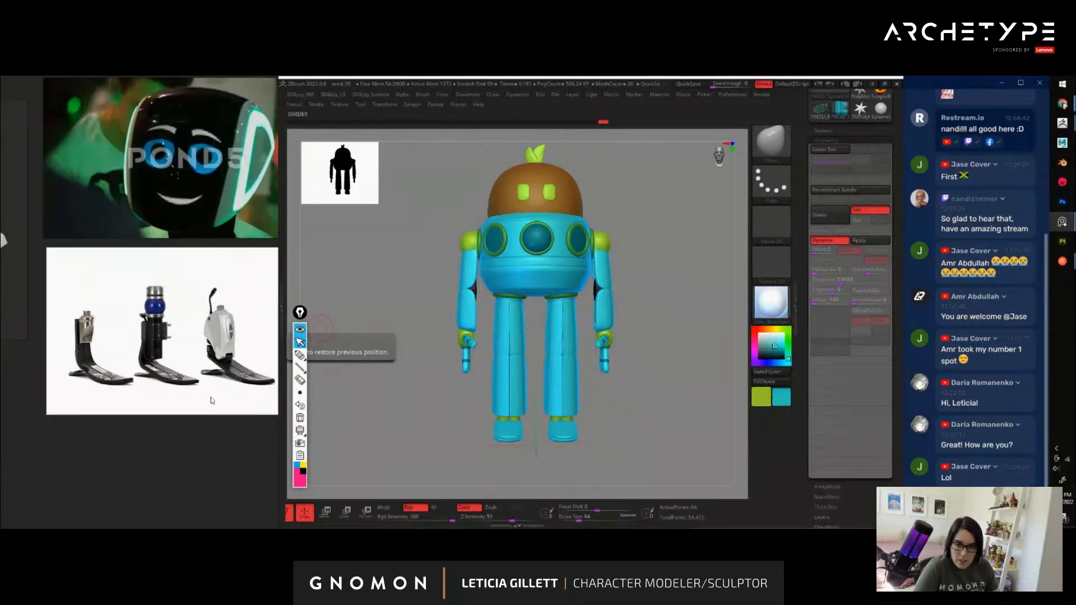
pyautogui.scroll(4, 212, 400)
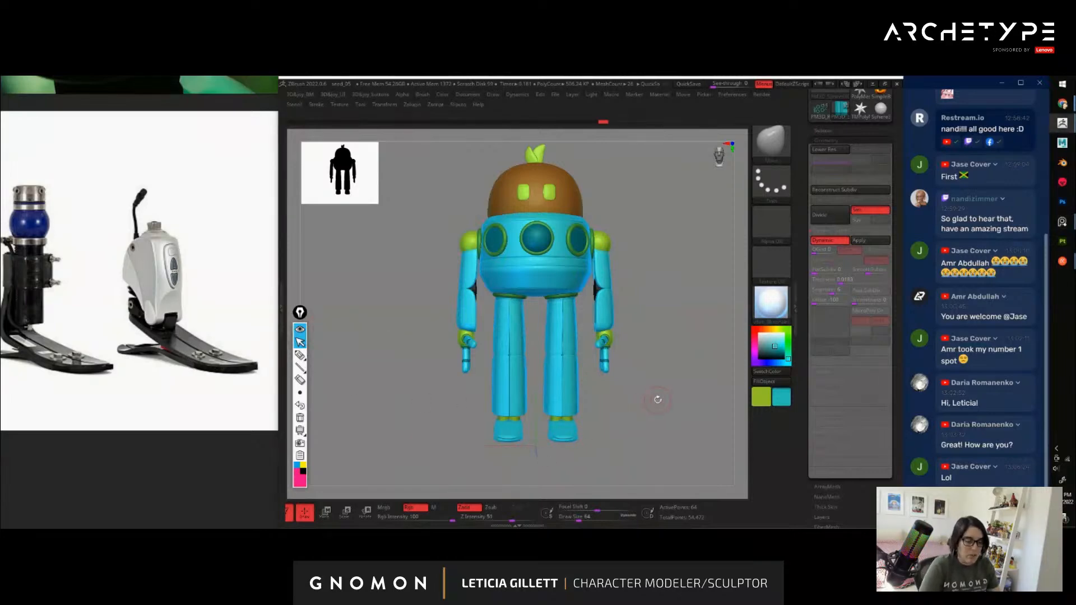
# Select the robot's foot mesh and show its wireframe with Dynamic Subdiv turned off
pyautogui.keyDown('alt'); pyautogui.moveTo(689, 428); pyautogui.dragTo(694, 325); pyautogui.keyUp('alt')
pyautogui.moveTo(681, 361); pyautogui.dragTo(721, 396)
pyautogui.moveTo(634, 435)
pyautogui.keyDown('alt'); pyautogui.mouseDown()
pyautogui.moveTo(705, 287)
pyautogui.moveTo(711, 308)
pyautogui.moveTo(537, 387)
pyautogui.mouseUp(); pyautogui.keyUp('alt')
pyautogui.keyDown('alt'); pyautogui.click(532, 396); pyautogui.keyUp('alt')
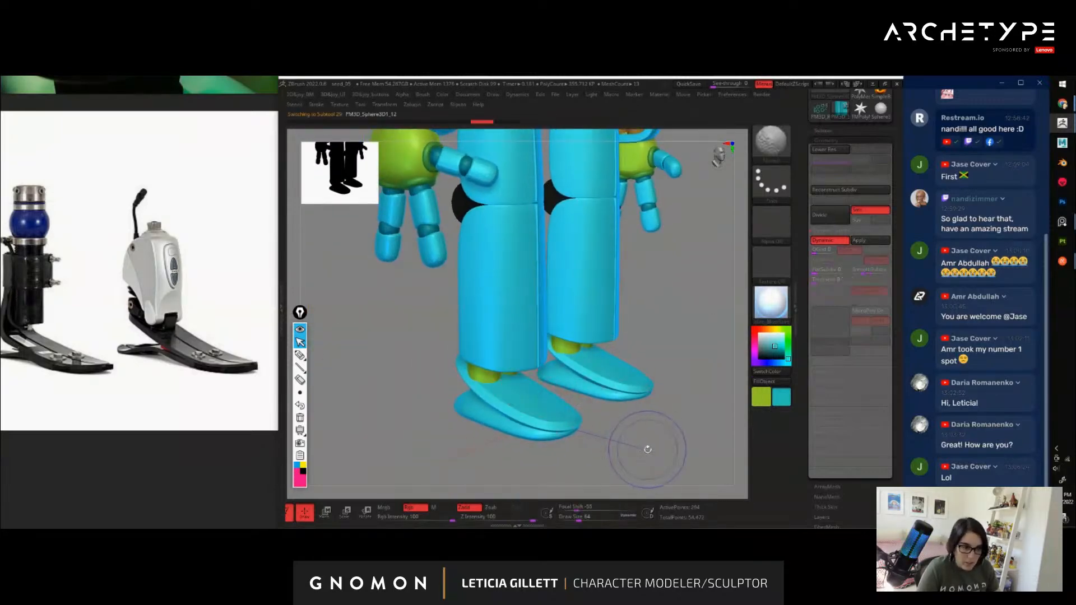
pyautogui.hotkey('shift', 'f')
pyautogui.moveTo(666, 432)
pyautogui.mouseDown()
pyautogui.moveTo(622, 444)
pyautogui.moveTo(574, 421)
pyautogui.mouseUp()
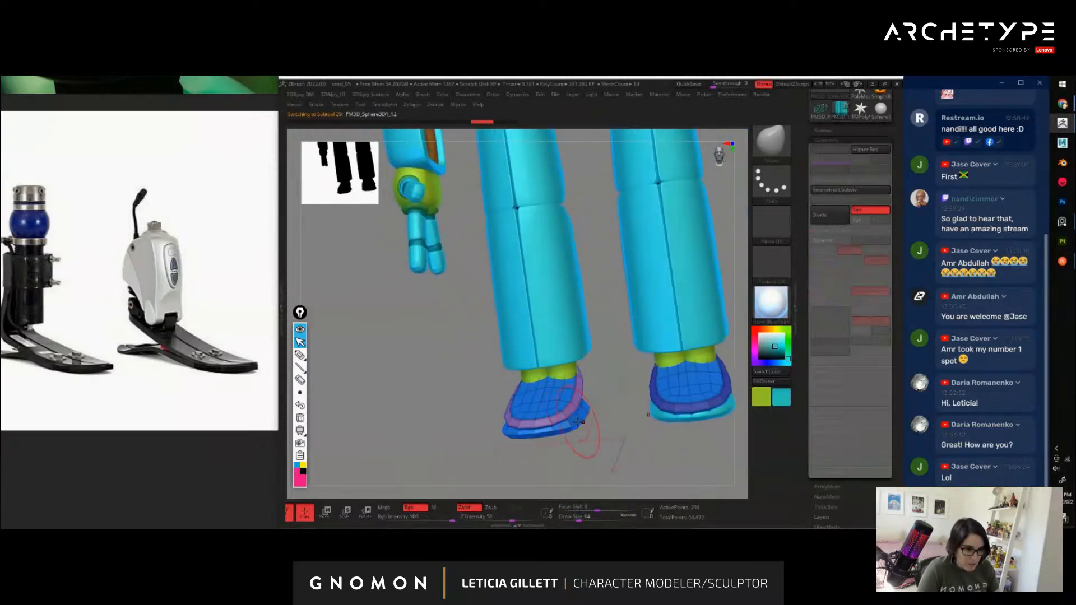
# Regroup the foot mesh so that each separate piece forms its own polygroup
pyautogui.hotkey('ctrl', 'shift')
pyautogui.keyDown('ctrl'); pyautogui.keyDown('shift'); pyautogui.click(614, 428); pyautogui.keyUp('shift'); pyautogui.keyUp('ctrl')
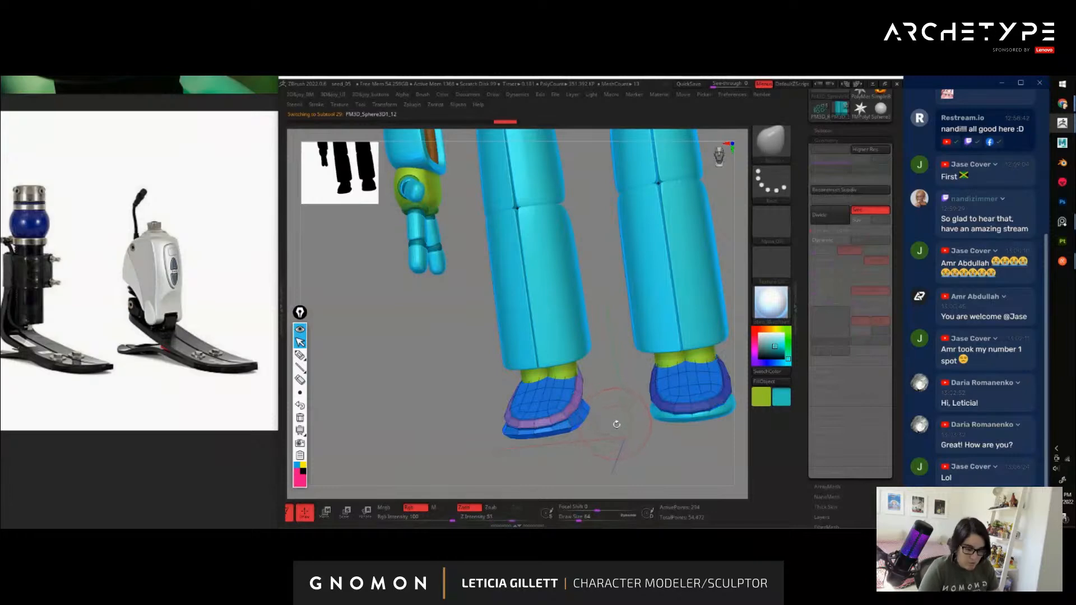
pyautogui.press('space')
pyautogui.click(600, 417)
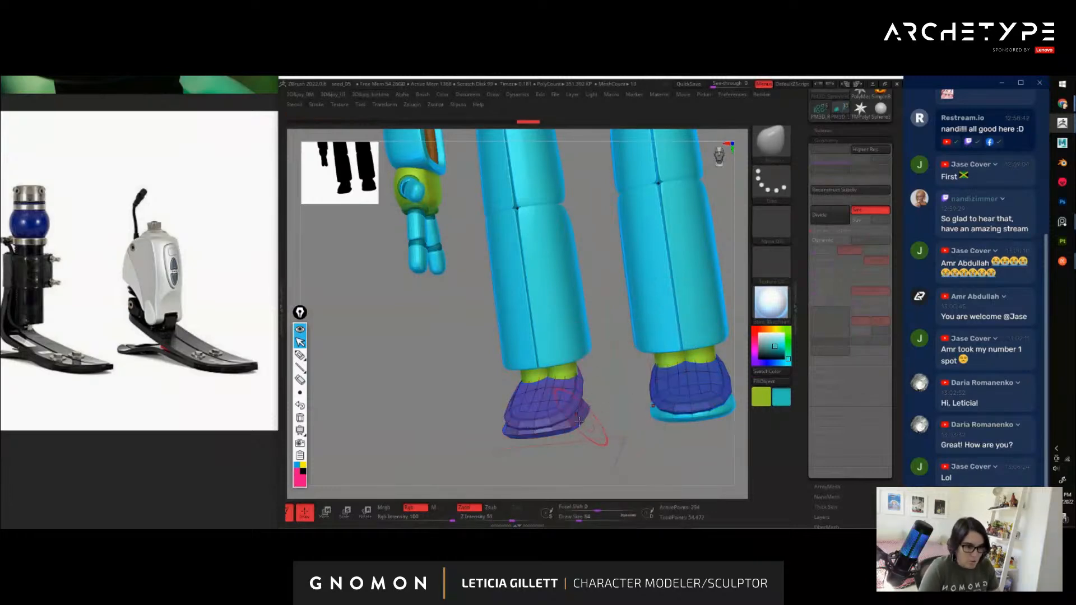
# Hide the sole piece beneath the foot's upper part and delete the hidden geometry
pyautogui.keyDown('ctrl'); pyautogui.keyDown('shift'); pyautogui.click(618, 426); pyautogui.keyUp('shift'); pyautogui.keyUp('ctrl')
pyautogui.keyDown('ctrl'); pyautogui.keyDown('shift'); pyautogui.click(631, 438); pyautogui.keyUp('shift'); pyautogui.keyUp('ctrl')
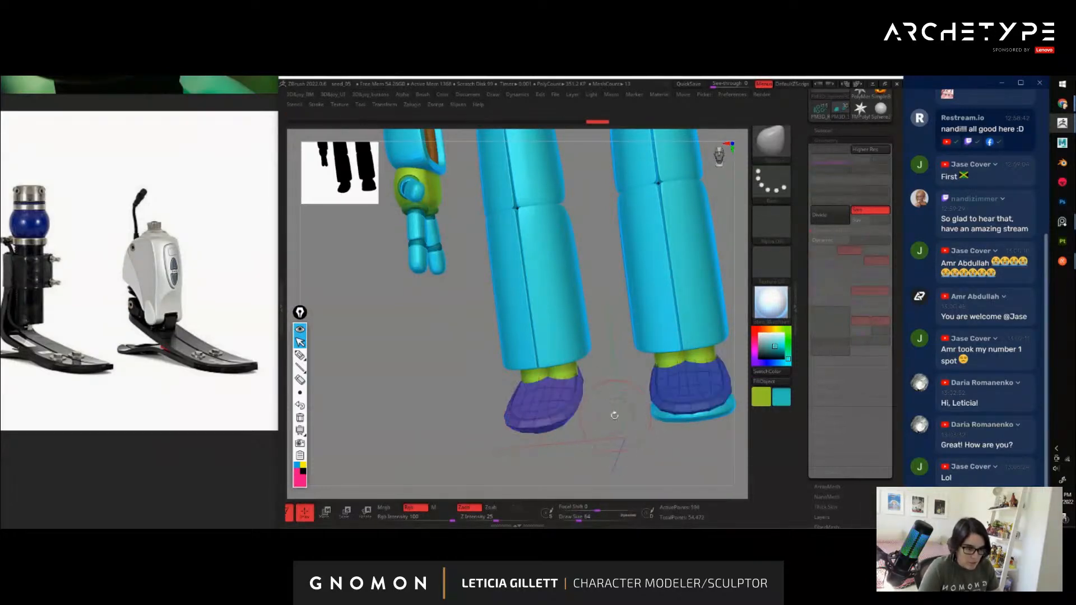
pyautogui.press('space')
pyautogui.click(596, 385)
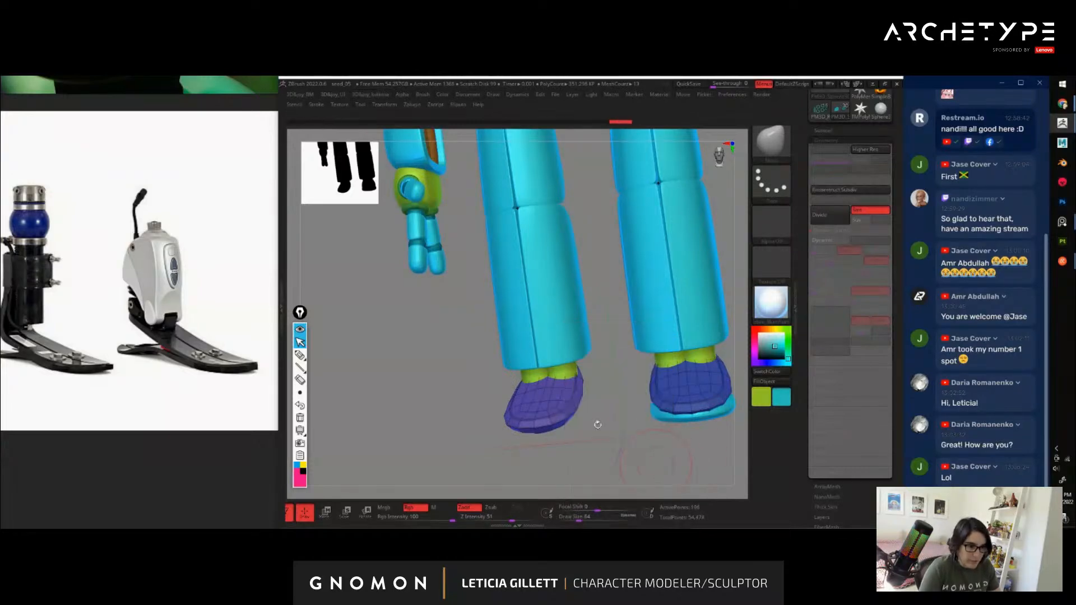
pyautogui.moveTo(605, 440)
pyautogui.mouseDown()
pyautogui.moveTo(645, 435)
pyautogui.moveTo(602, 447)
pyautogui.moveTo(625, 443)
pyautogui.moveTo(622, 384)
pyautogui.moveTo(642, 423)
pyautogui.moveTo(611, 432)
pyautogui.moveTo(588, 431)
pyautogui.moveTo(544, 399)
pyautogui.mouseUp()
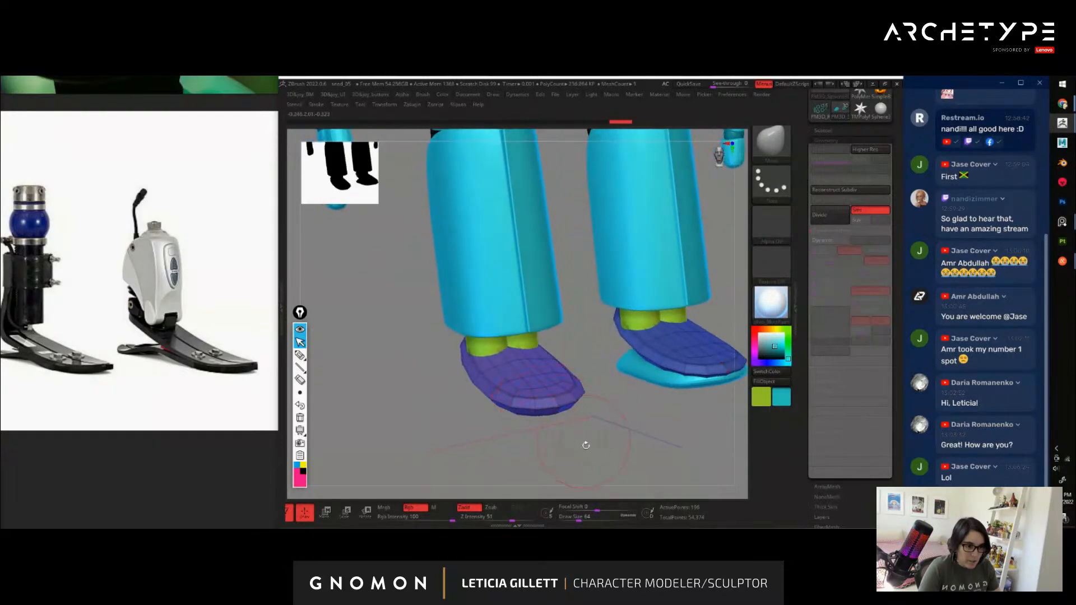
# Reconstruct a lower subdivision level for the robot's foot mesh
pyautogui.moveTo(586, 446); pyautogui.dragTo(711, 354)
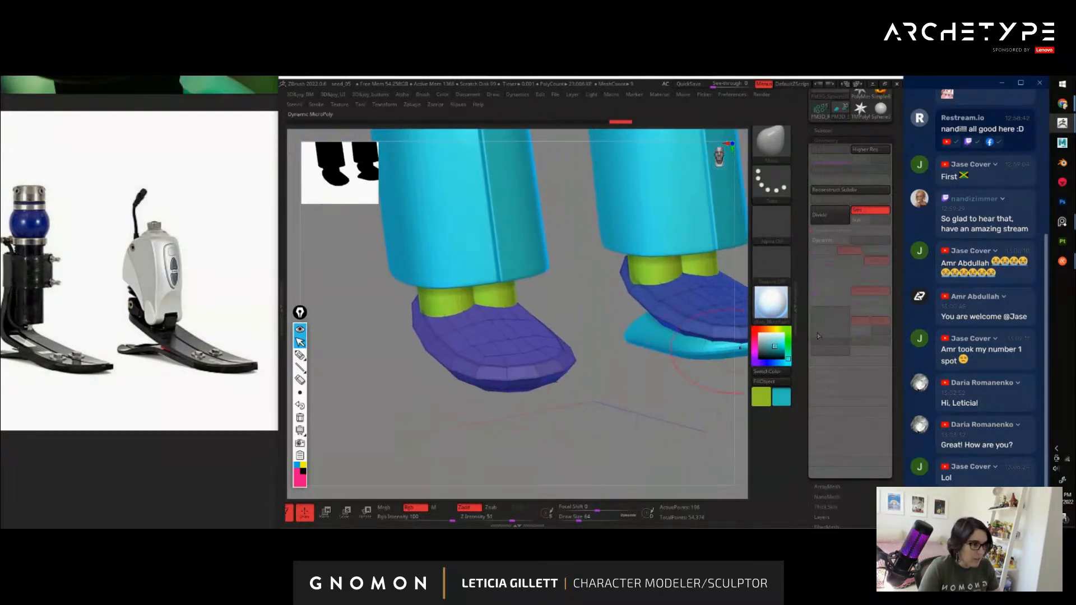
pyautogui.click(823, 241)
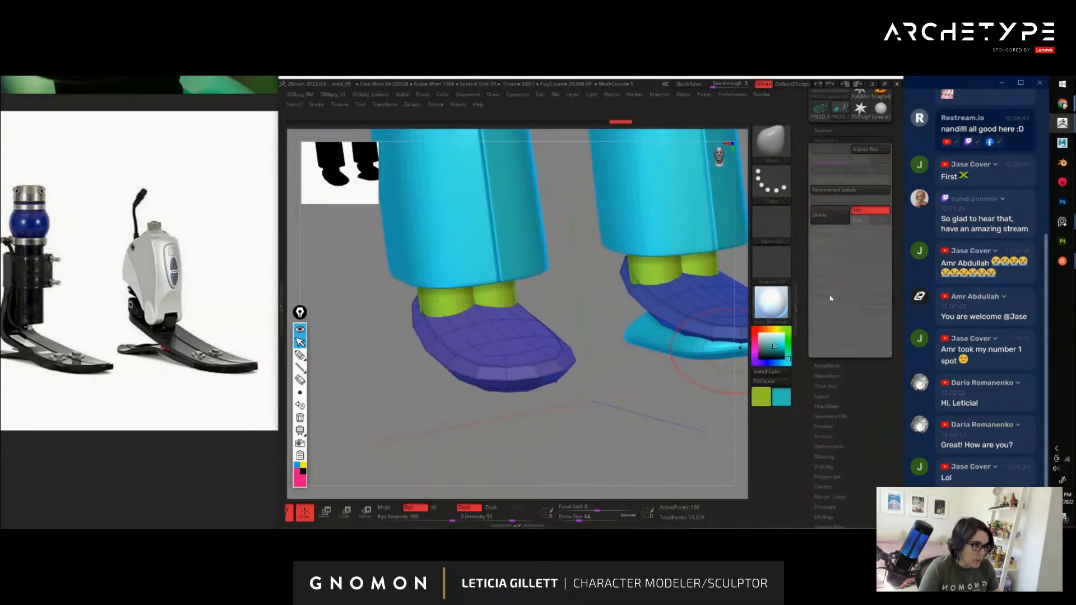
pyautogui.click(827, 252)
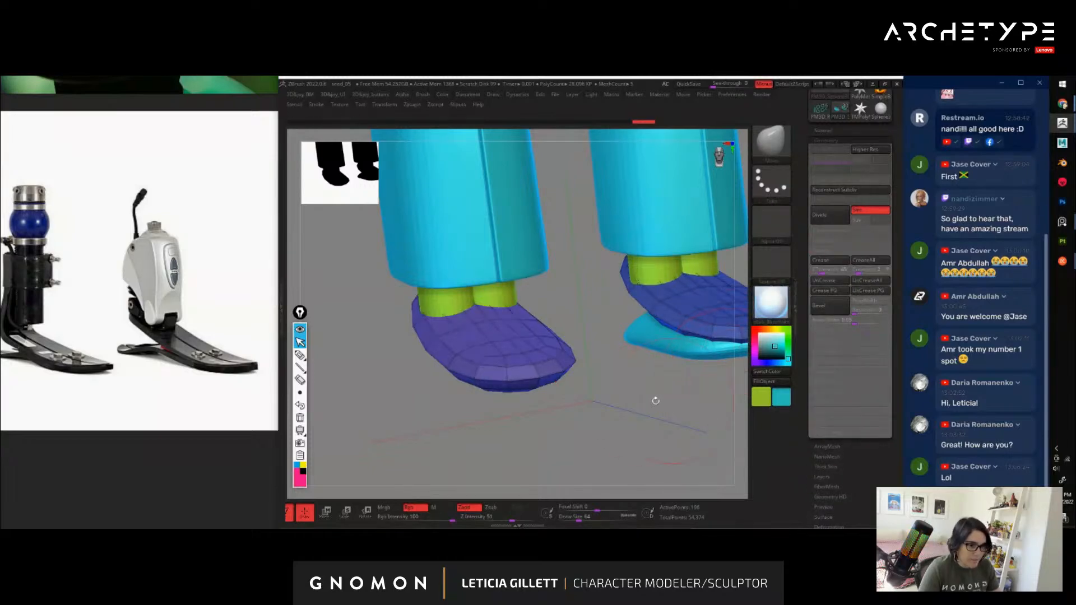
pyautogui.moveTo(655, 401); pyautogui.dragTo(701, 348)
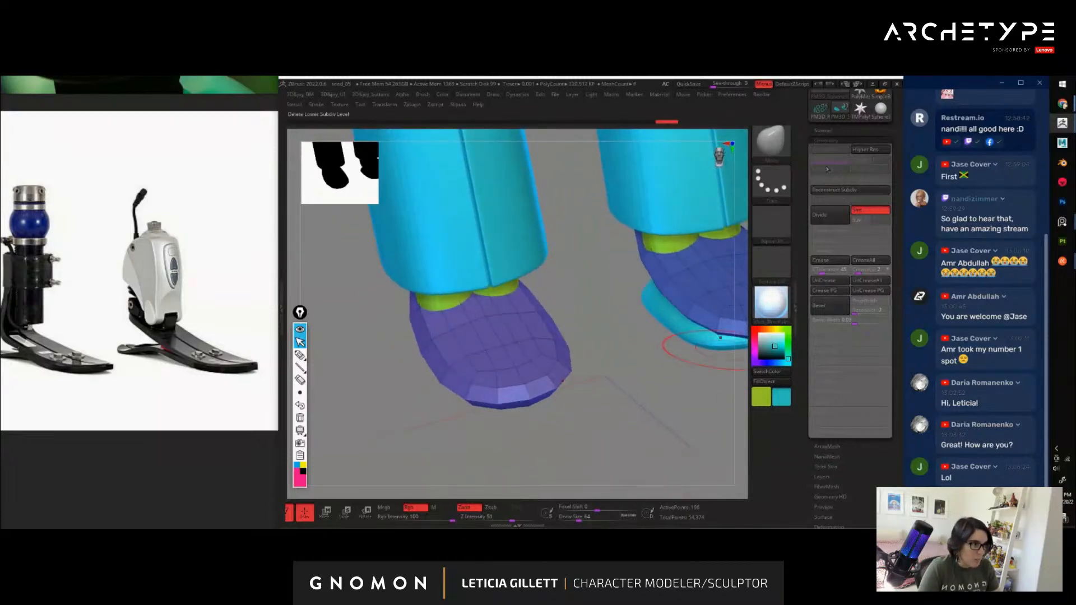
pyautogui.moveTo(664, 401); pyautogui.dragTo(759, 296)
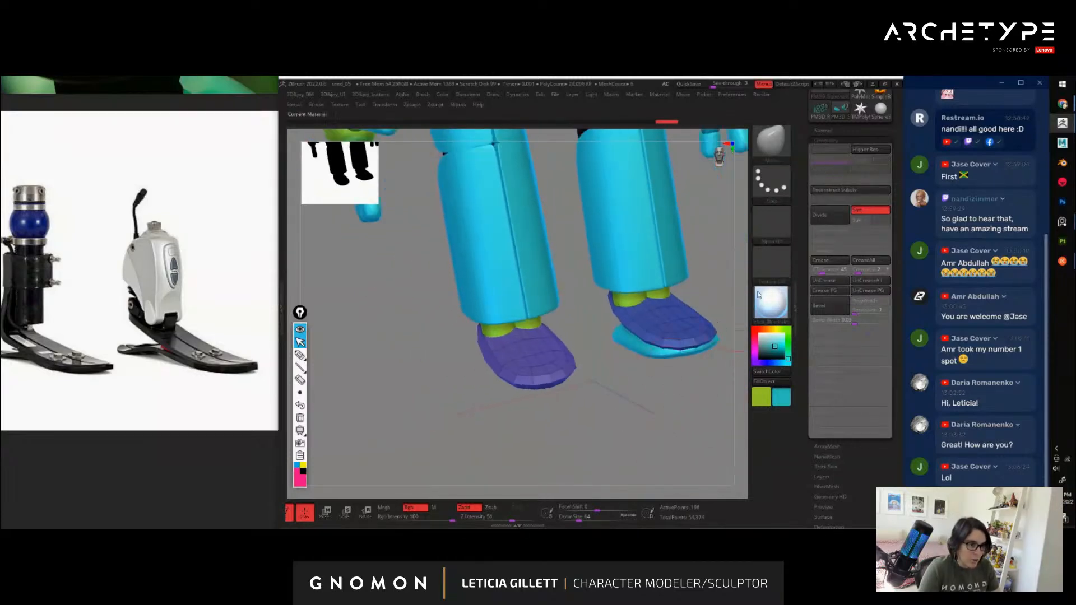
pyautogui.click(847, 194)
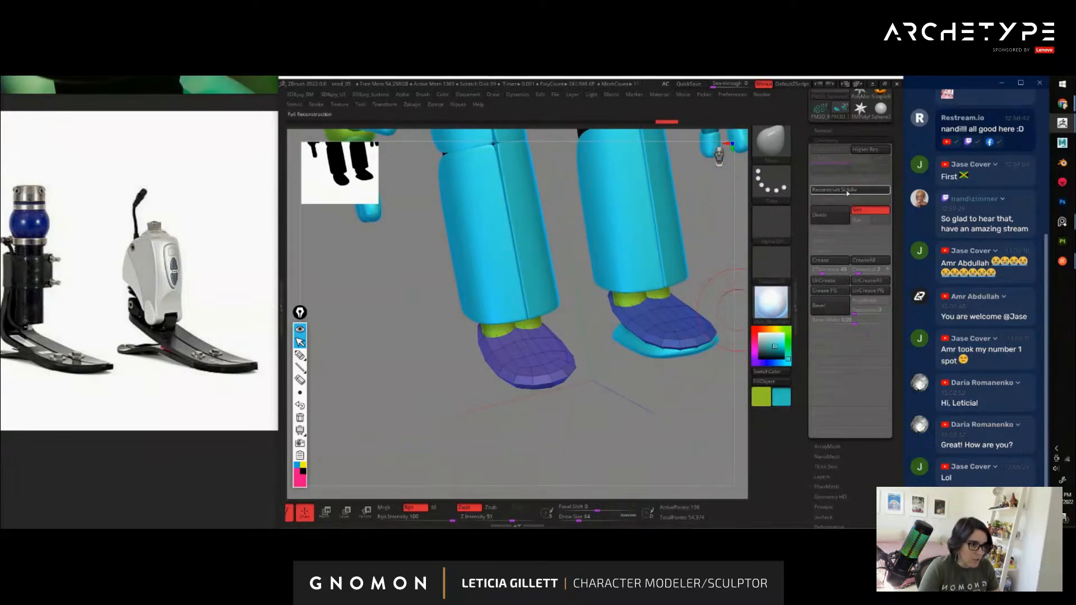
pyautogui.moveTo(648, 404)
pyautogui.mouseDown()
pyautogui.moveTo(649, 368)
pyautogui.moveTo(667, 432)
pyautogui.moveTo(695, 413)
pyautogui.moveTo(644, 446)
pyautogui.moveTo(667, 424)
pyautogui.moveTo(663, 452)
pyautogui.moveTo(629, 413)
pyautogui.moveTo(642, 439)
pyautogui.moveTo(622, 439)
pyautogui.moveTo(673, 441)
pyautogui.moveTo(562, 363)
pyautogui.moveTo(610, 363)
pyautogui.moveTo(622, 412)
pyautogui.moveTo(663, 408)
pyautogui.moveTo(616, 364)
pyautogui.mouseUp()
# Hide the folded-down faces at the foot's heel and delete the hidden geometry, leaving an open foot-shaped sheet
pyautogui.press('s')
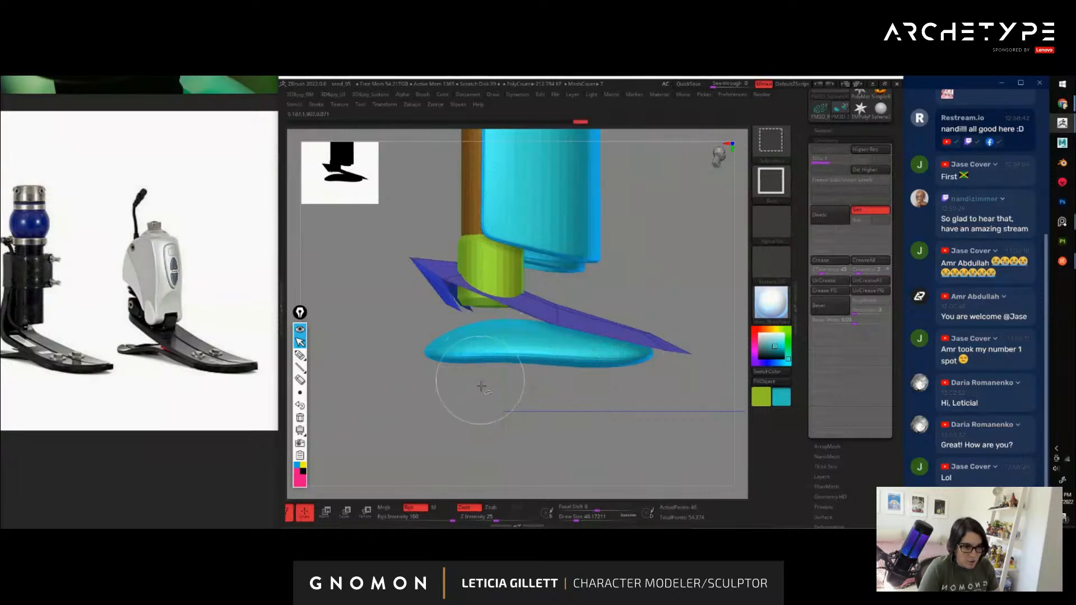
pyautogui.keyDown('ctrl'); pyautogui.keyDown('alt'); pyautogui.keyDown('shift'); pyautogui.moveTo(480, 385); pyautogui.dragTo(429, 295); pyautogui.keyUp('shift'); pyautogui.keyUp('alt'); pyautogui.keyUp('ctrl')
pyautogui.moveTo(496, 429); pyautogui.dragTo(536, 411)
pyautogui.press('space')
pyautogui.click(583, 385)
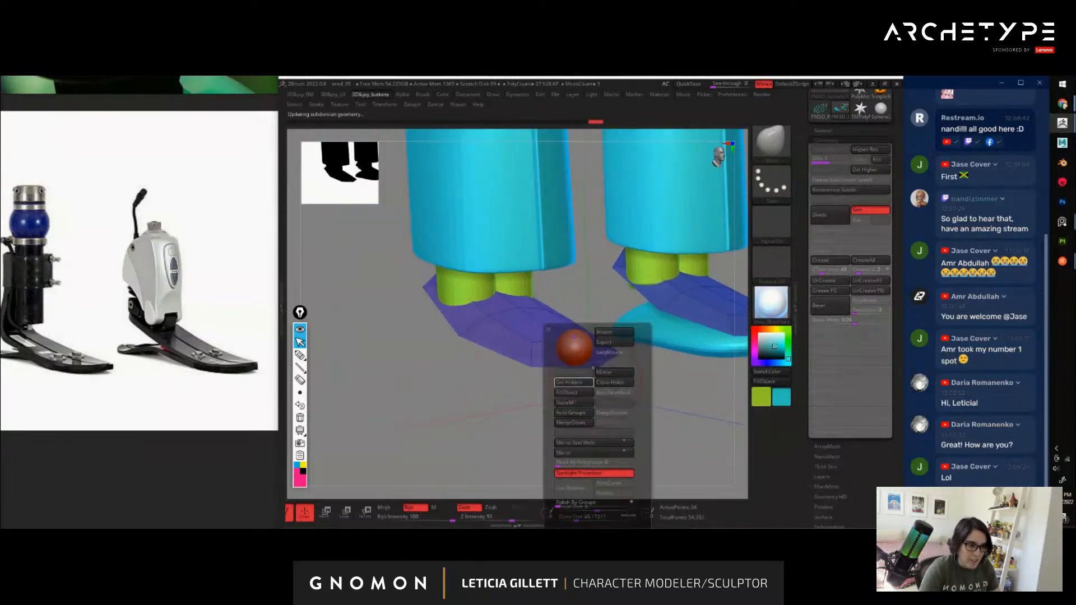
# Reshape the front of the foot sheet with a brush size of about 77, and isolate the foot mesh
pyautogui.moveTo(696, 415); pyautogui.dragTo(716, 421)
pyautogui.press('s')
pyautogui.moveTo(518, 314); pyautogui.dragTo(523, 314)
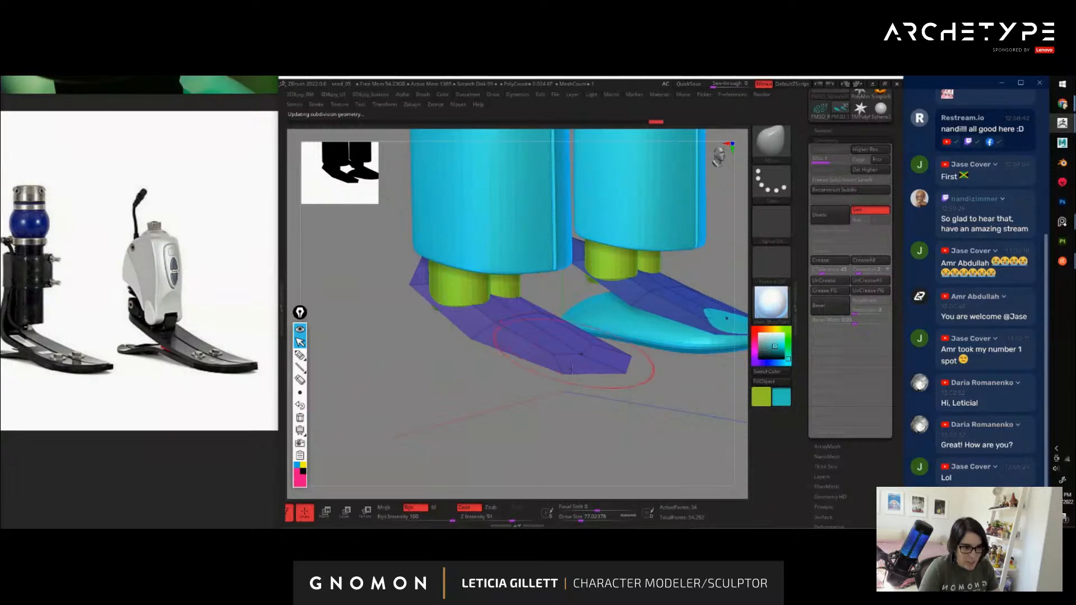
pyautogui.moveTo(572, 369); pyautogui.dragTo(510, 330)
pyautogui.hotkey('alt', 's')
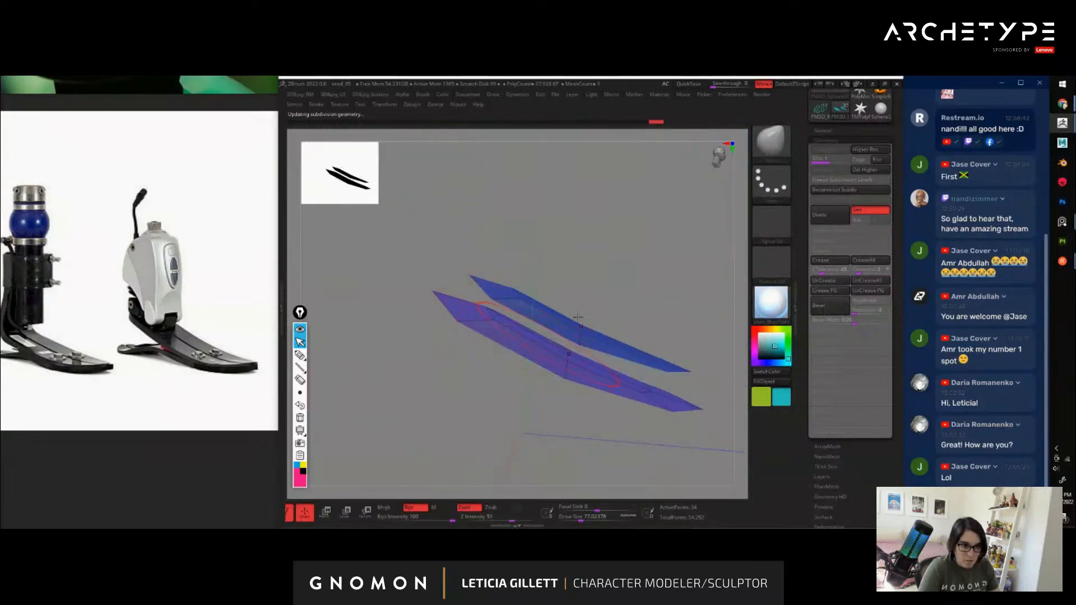
# Adjust the isolated foot sheet's heel and toe points with a brush size of about 33 to even out its curve
pyautogui.moveTo(619, 286); pyautogui.dragTo(593, 314)
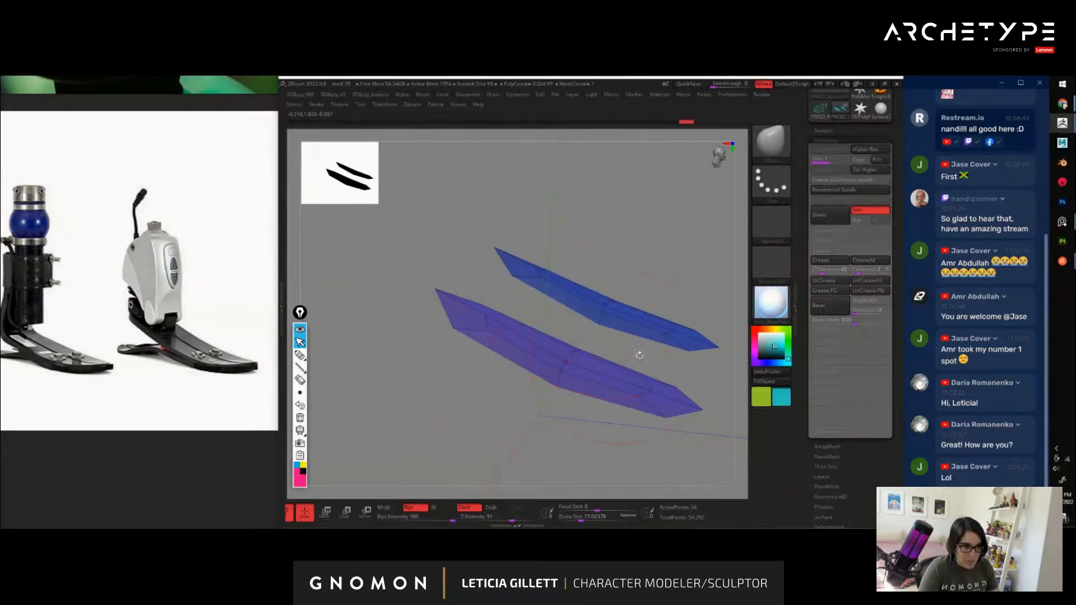
pyautogui.moveTo(640, 355); pyautogui.dragTo(594, 362)
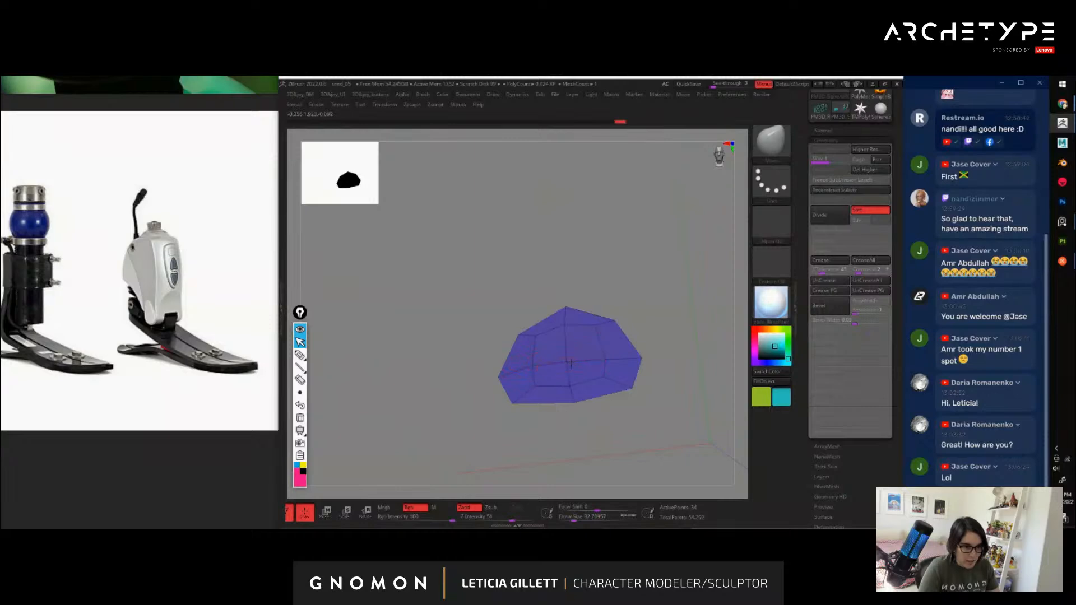
pyautogui.moveTo(610, 367); pyautogui.dragTo(606, 409)
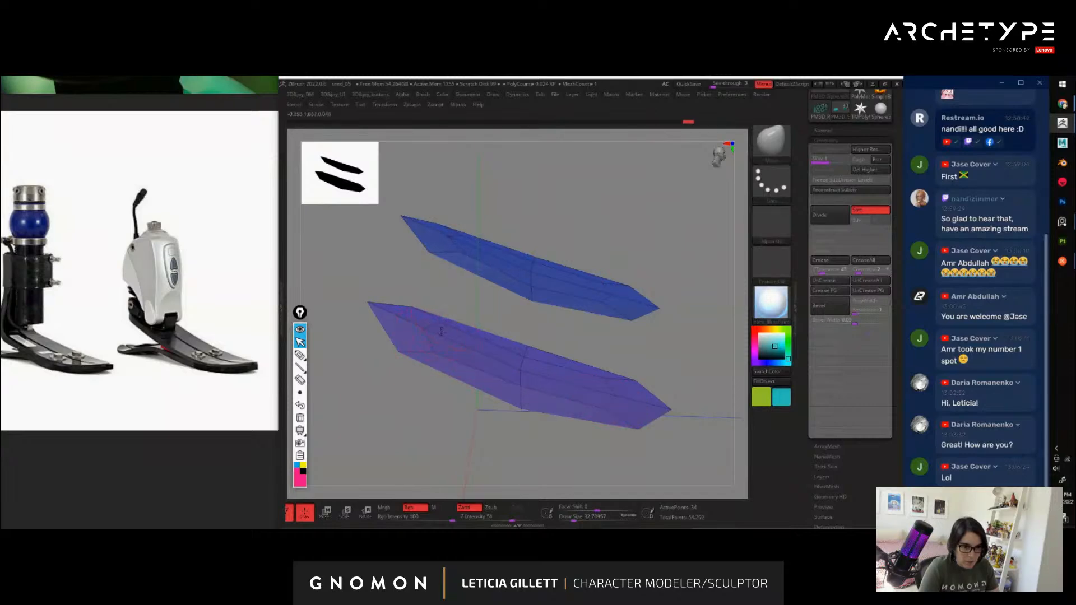
pyautogui.moveTo(656, 348)
pyautogui.mouseDown()
pyautogui.moveTo(627, 320)
pyautogui.moveTo(632, 348)
pyautogui.moveTo(667, 317)
pyautogui.moveTo(648, 333)
pyautogui.moveTo(523, 331)
pyautogui.mouseUp()
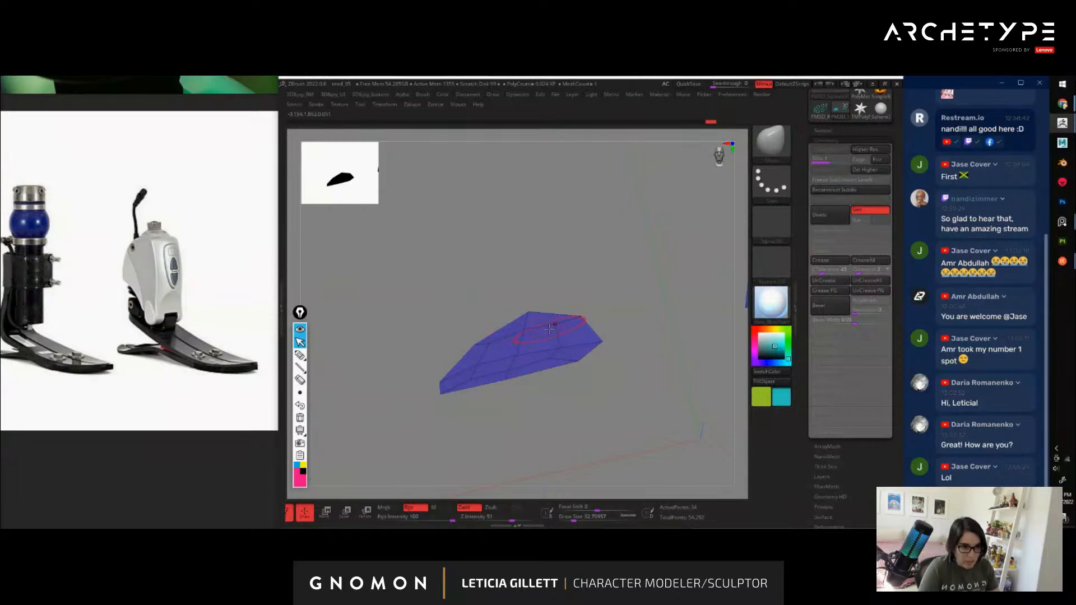
pyautogui.moveTo(527, 333); pyautogui.dragTo(588, 385)
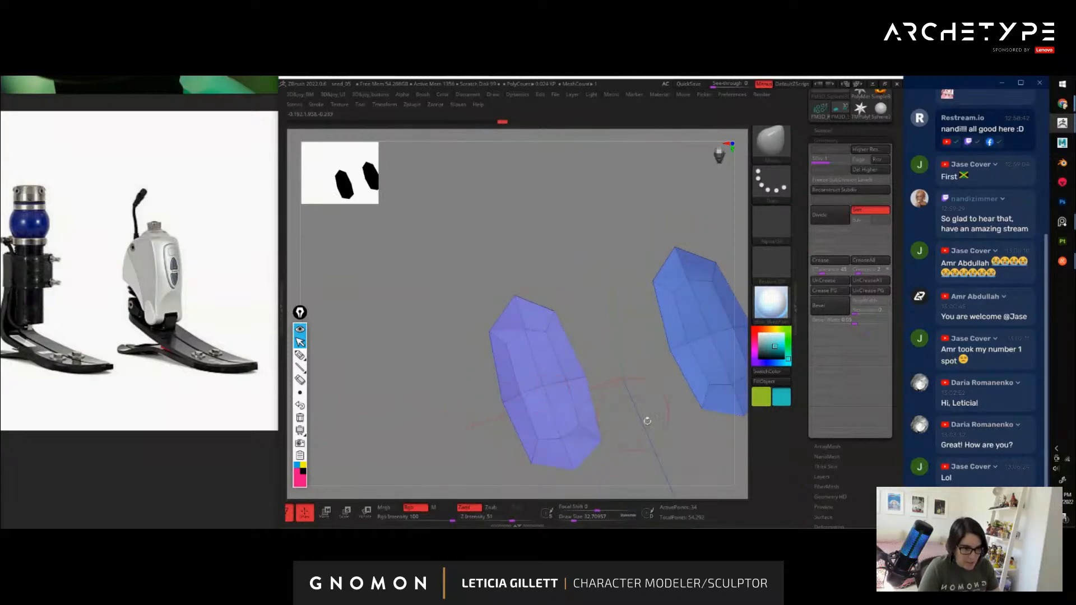
# Reduce the brush size to about 27 and refine the toe corners and side outline of the foot sheet
pyautogui.moveTo(647, 421); pyautogui.dragTo(537, 425)
pyautogui.press('s')
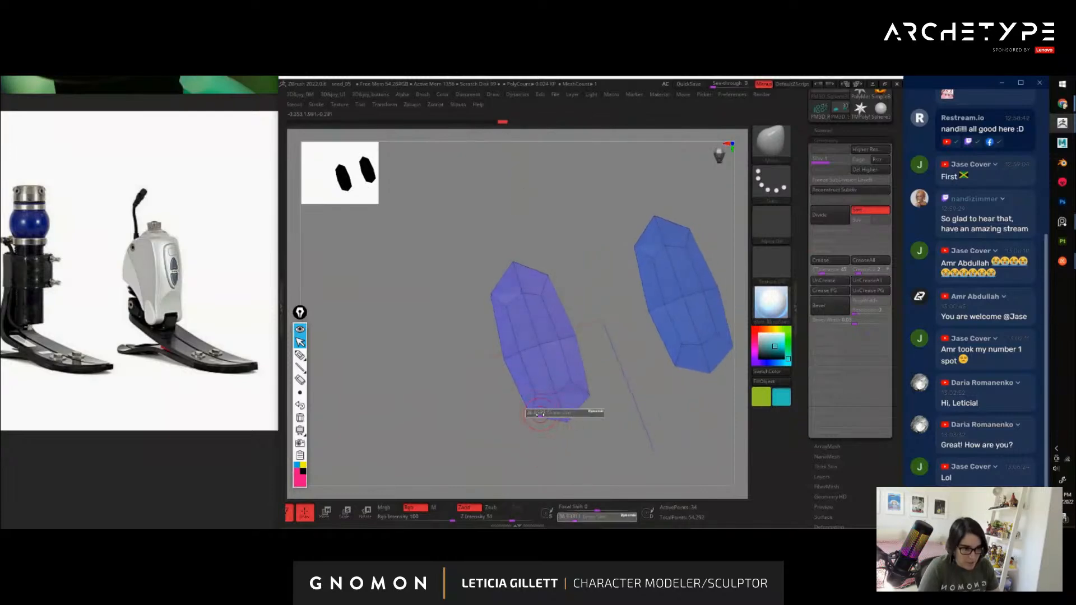
pyautogui.click(531, 419)
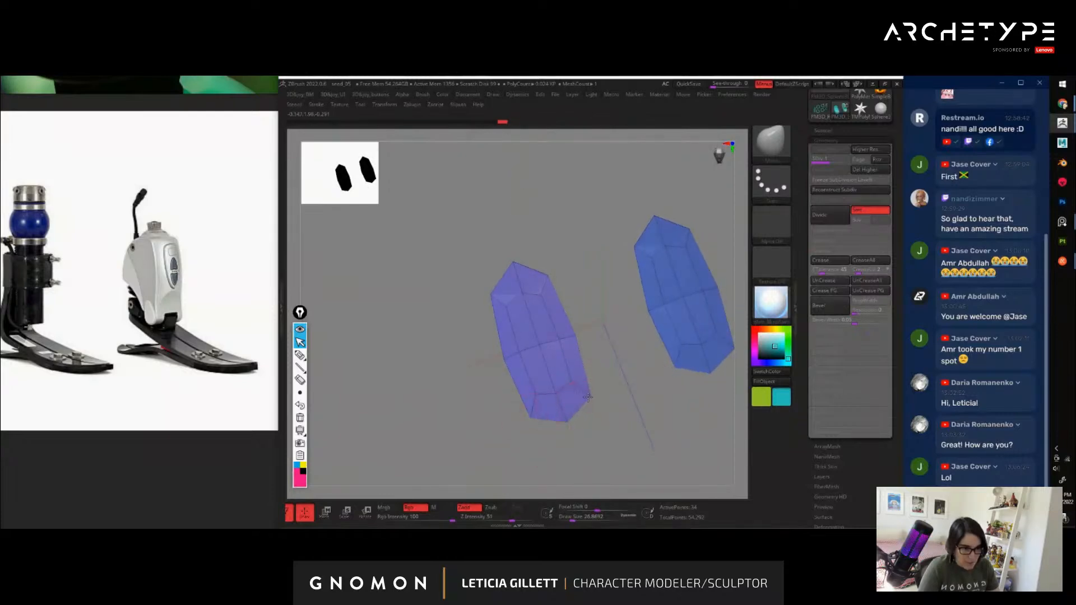
pyautogui.moveTo(587, 397); pyautogui.dragTo(584, 326)
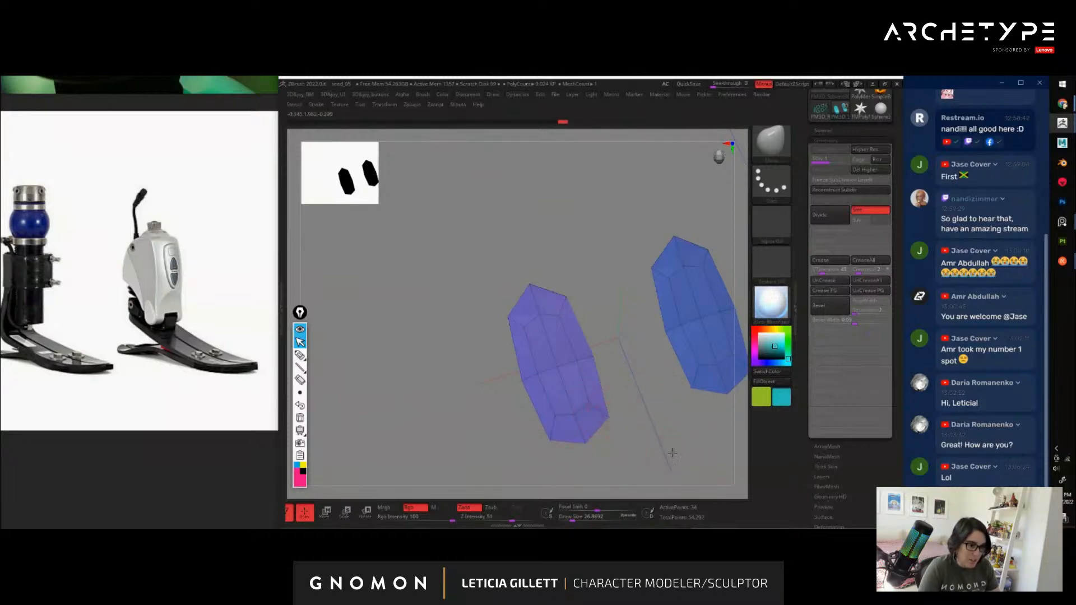
pyautogui.moveTo(672, 453); pyautogui.dragTo(729, 405)
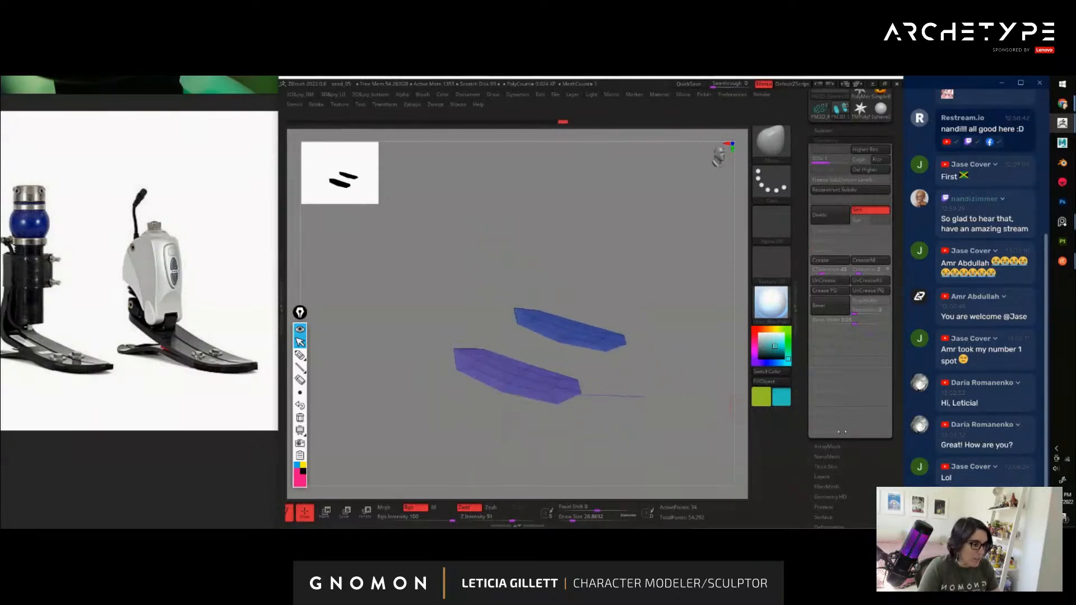
# Delete the foot's higher subdivision levels and turn on Dynamic Subdiv with a slight thickness
pyautogui.click(828, 232)
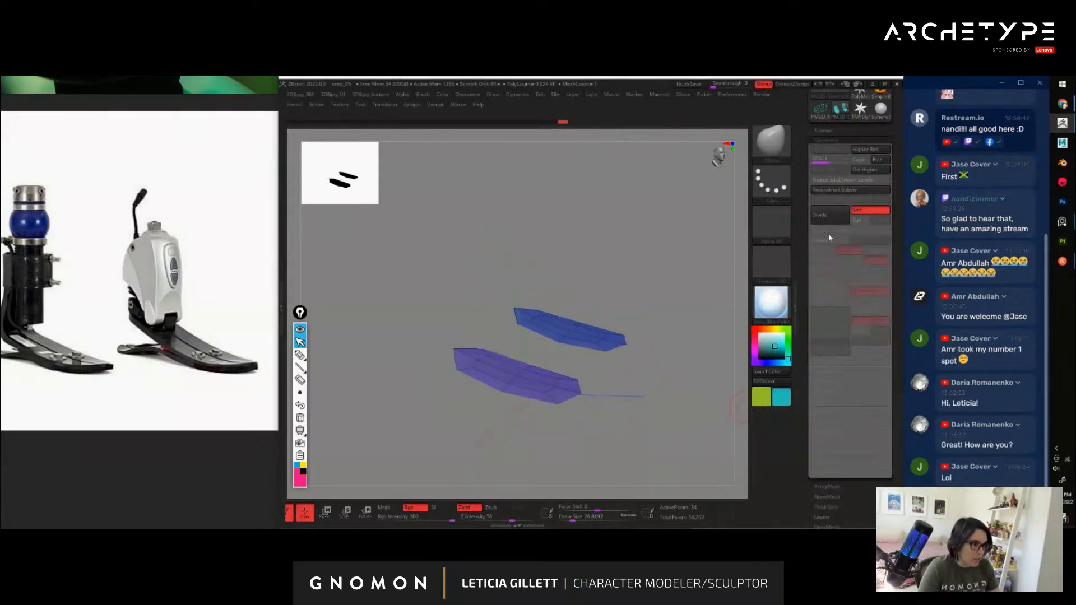
pyautogui.click(862, 171)
pyautogui.click(834, 241)
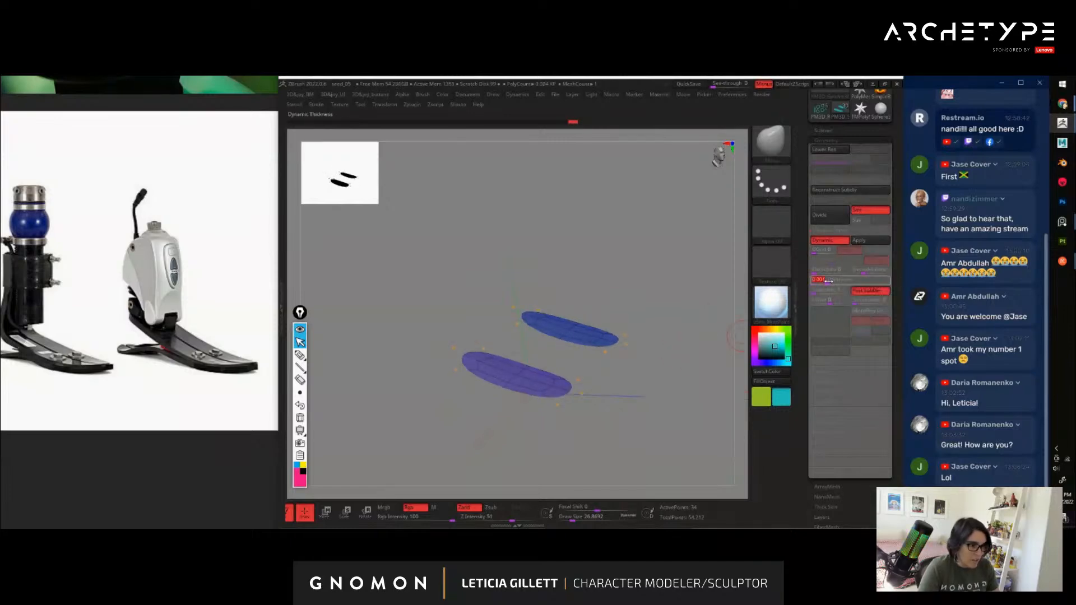
pyautogui.moveTo(829, 280); pyautogui.dragTo(834, 281)
pyautogui.keyDown('alt'); pyautogui.moveTo(714, 367); pyautogui.dragTo(709, 412); pyautogui.keyUp('alt')
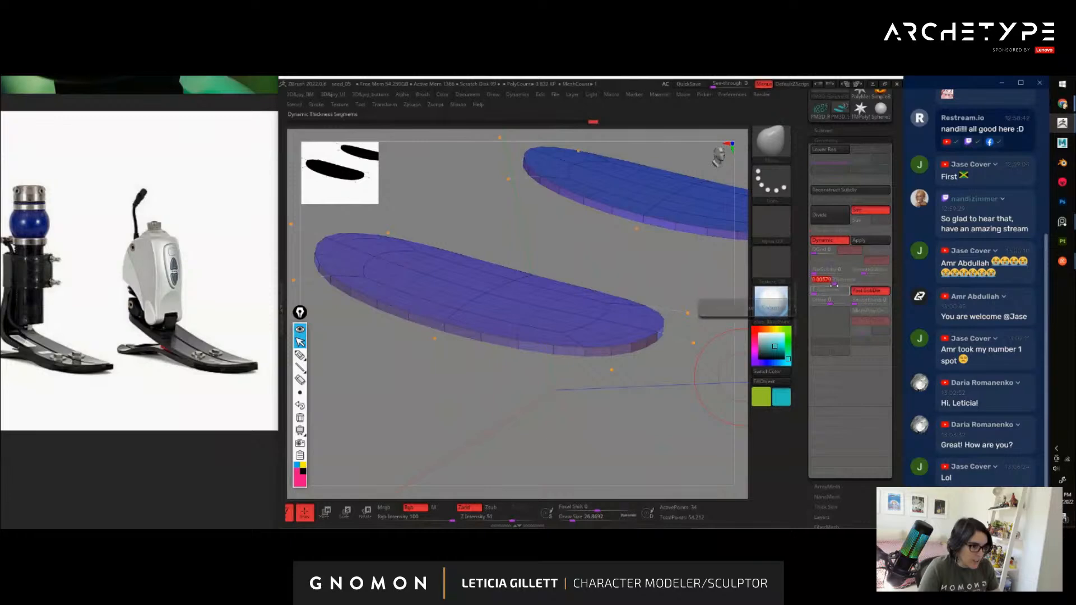
# Show the whole model again, turn off Post SubDiv and adjust the foot plate's dynamic thickness segments for a rounded rim
pyautogui.hotkey('shift', 's')
pyautogui.moveTo(673, 432); pyautogui.dragTo(708, 402)
pyautogui.moveTo(821, 290)
pyautogui.mouseDown()
pyautogui.moveTo(836, 286)
pyautogui.moveTo(826, 302)
pyautogui.moveTo(813, 292)
pyautogui.mouseUp()
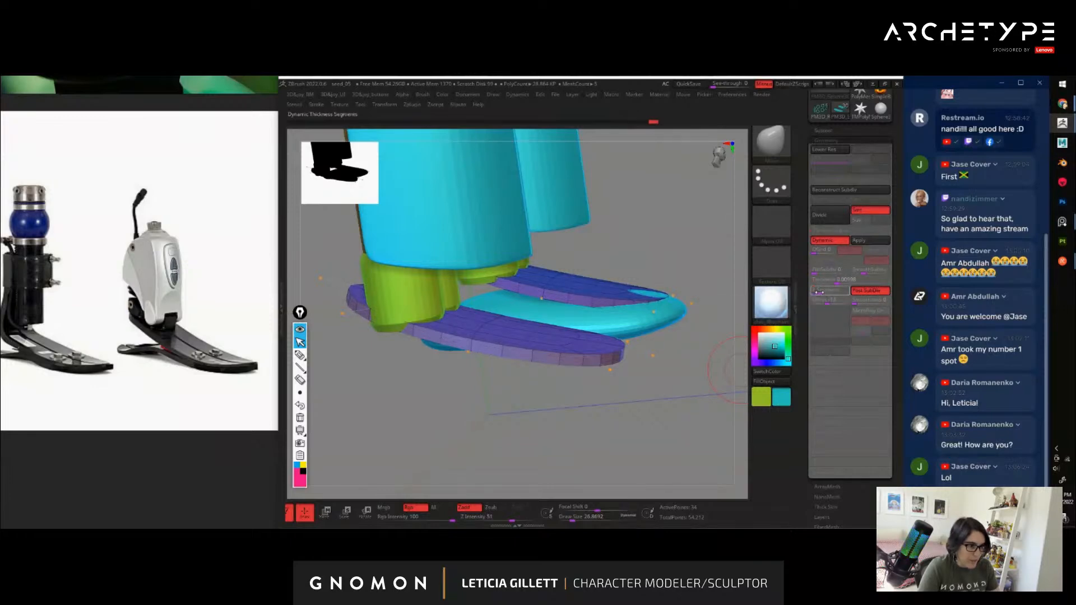
pyautogui.click(878, 292)
pyautogui.moveTo(713, 389)
pyautogui.mouseDown()
pyautogui.moveTo(691, 397)
pyautogui.moveTo(699, 378)
pyautogui.moveTo(720, 399)
pyautogui.moveTo(709, 401)
pyautogui.moveTo(703, 386)
pyautogui.mouseUp()
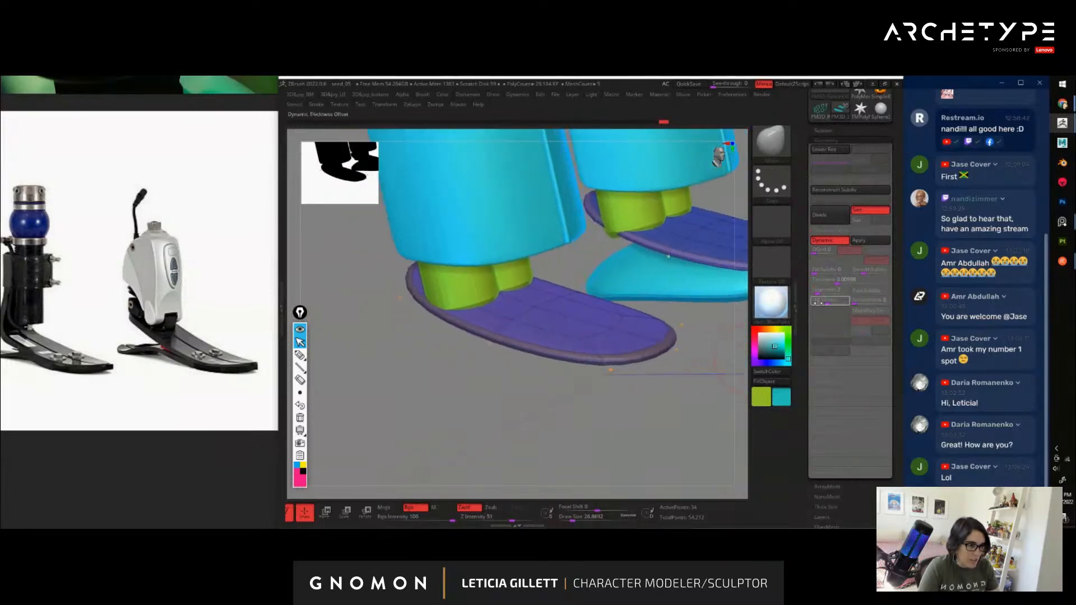
pyautogui.click(821, 293)
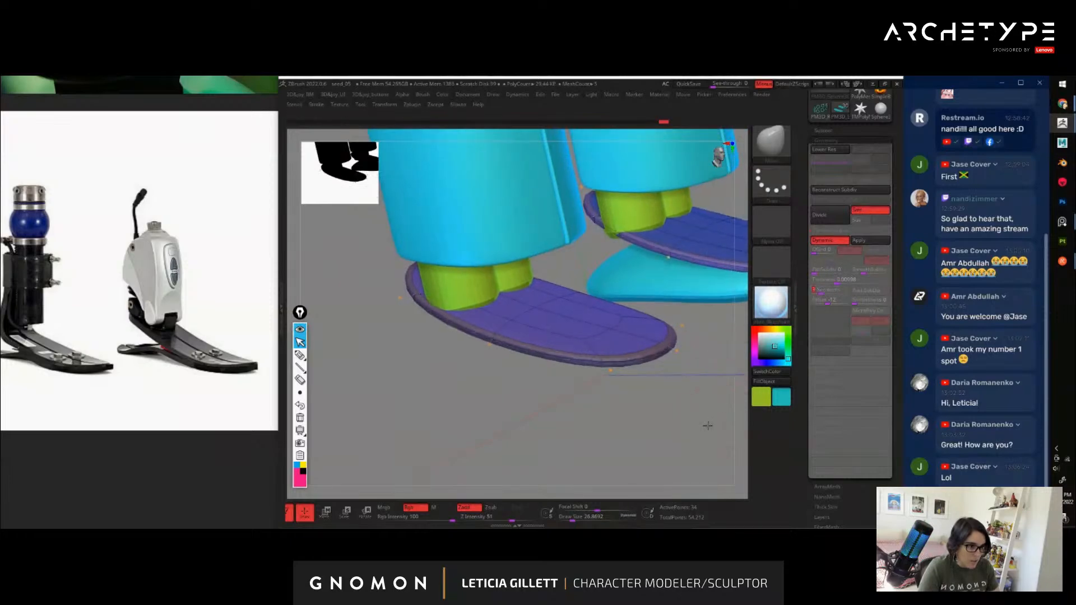
pyautogui.keyDown('alt'); pyautogui.moveTo(707, 427); pyautogui.dragTo(701, 393); pyautogui.keyUp('alt')
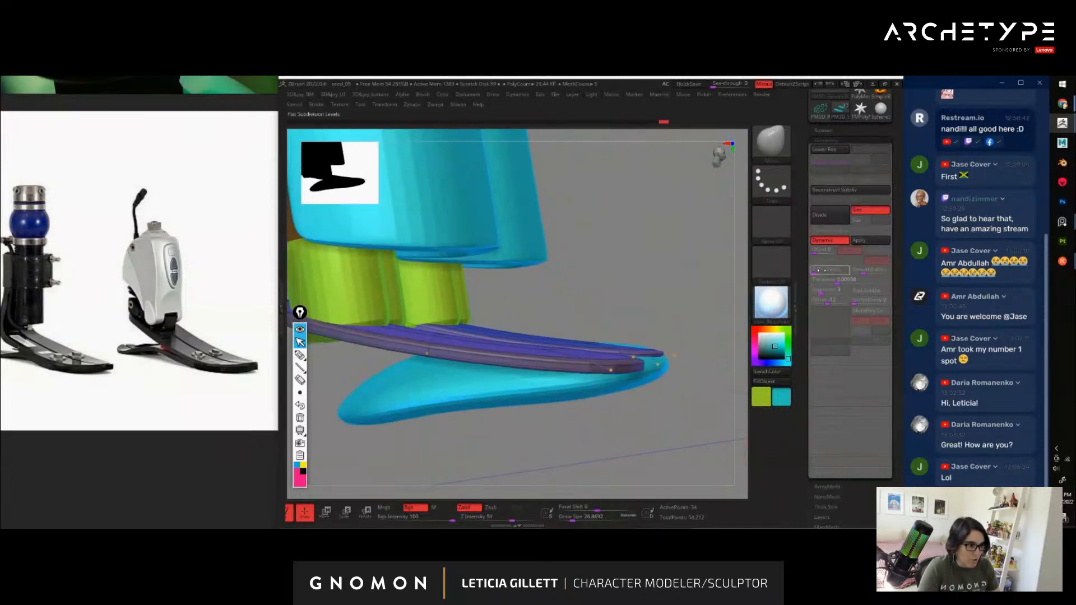
# Increase the foot plate's dynamic thickness to about 0.017
pyautogui.moveTo(838, 282); pyautogui.dragTo(847, 282)
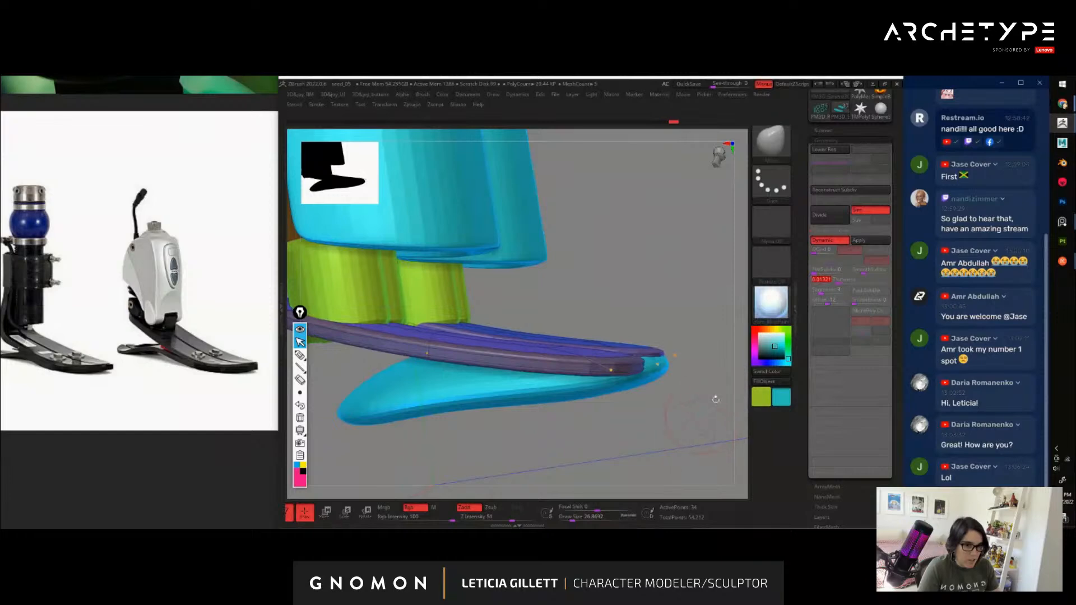
pyautogui.click(840, 282)
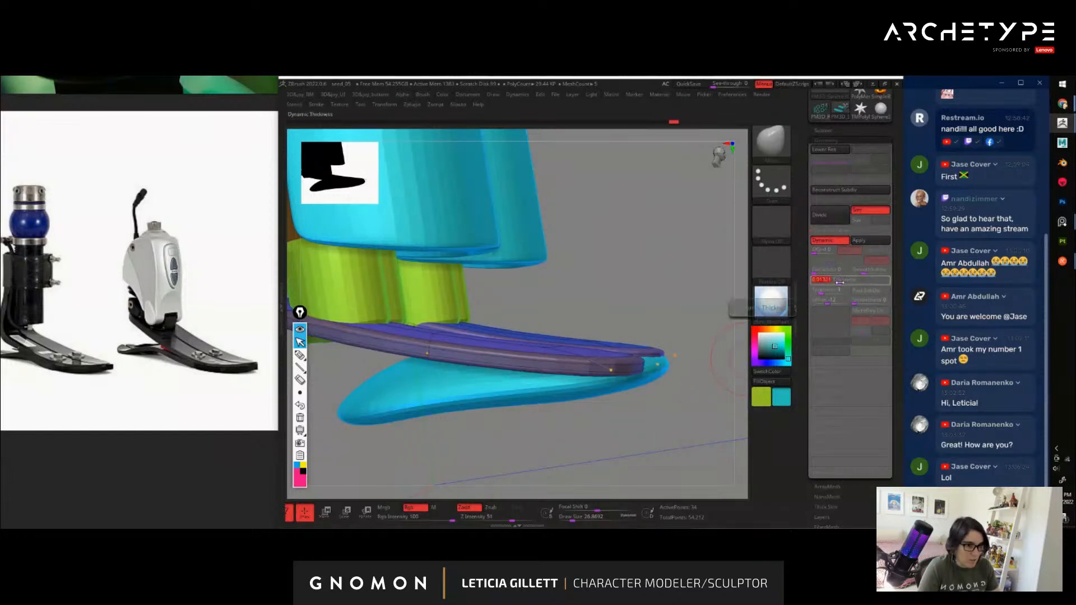
pyautogui.moveTo(842, 282); pyautogui.dragTo(846, 282)
pyautogui.keyDown('alt'); pyautogui.moveTo(715, 392); pyautogui.dragTo(599, 370); pyautogui.keyUp('alt')
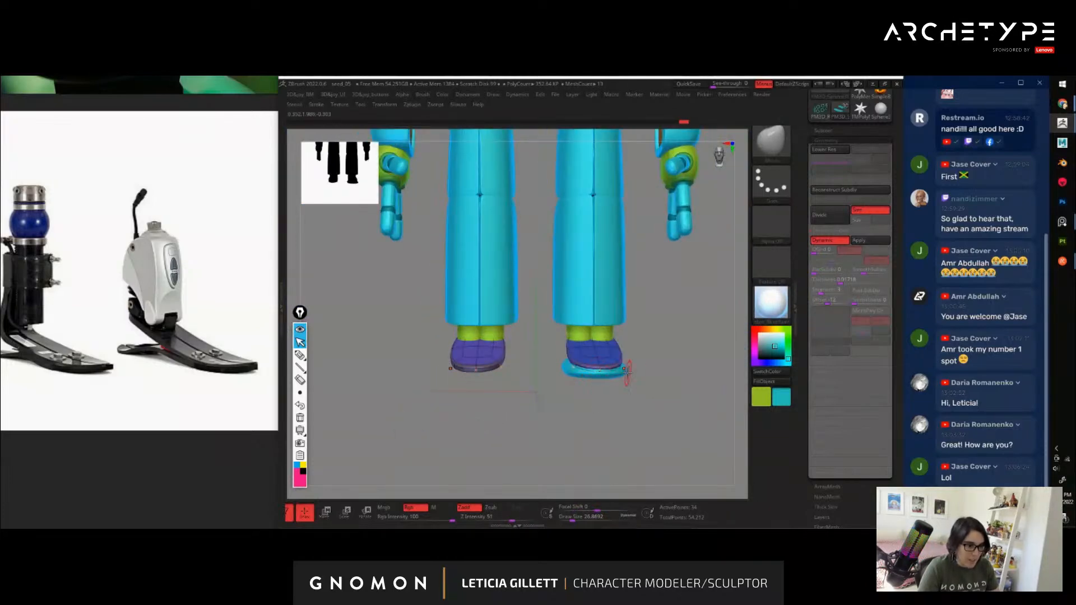
# Select the leftover old foot piece under one foot plate and delete its subtool
pyautogui.keyDown('alt'); pyautogui.click(620, 373); pyautogui.keyUp('alt')
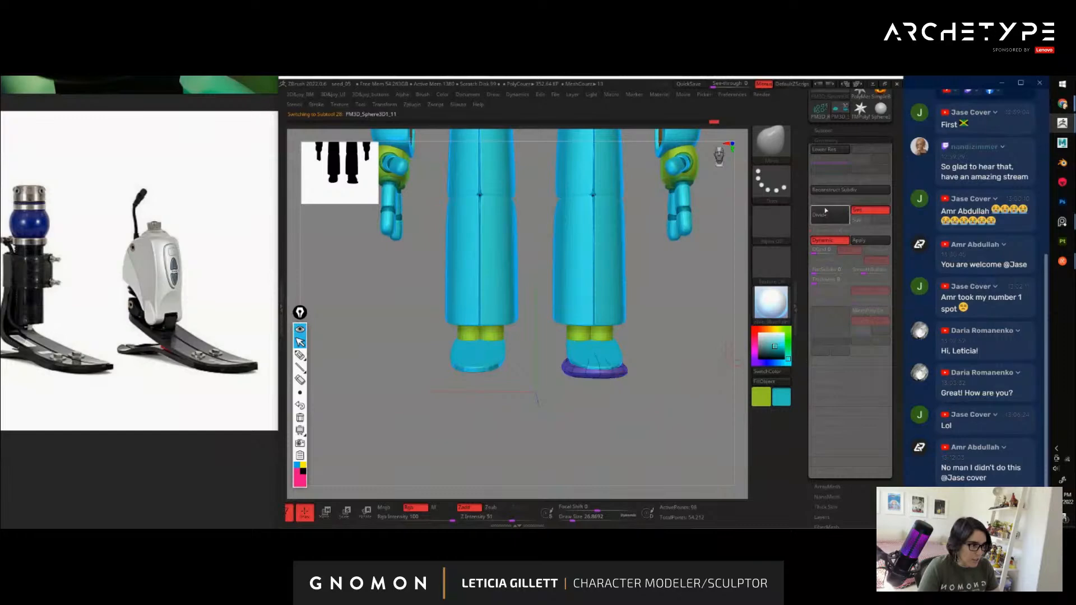
pyautogui.click(824, 132)
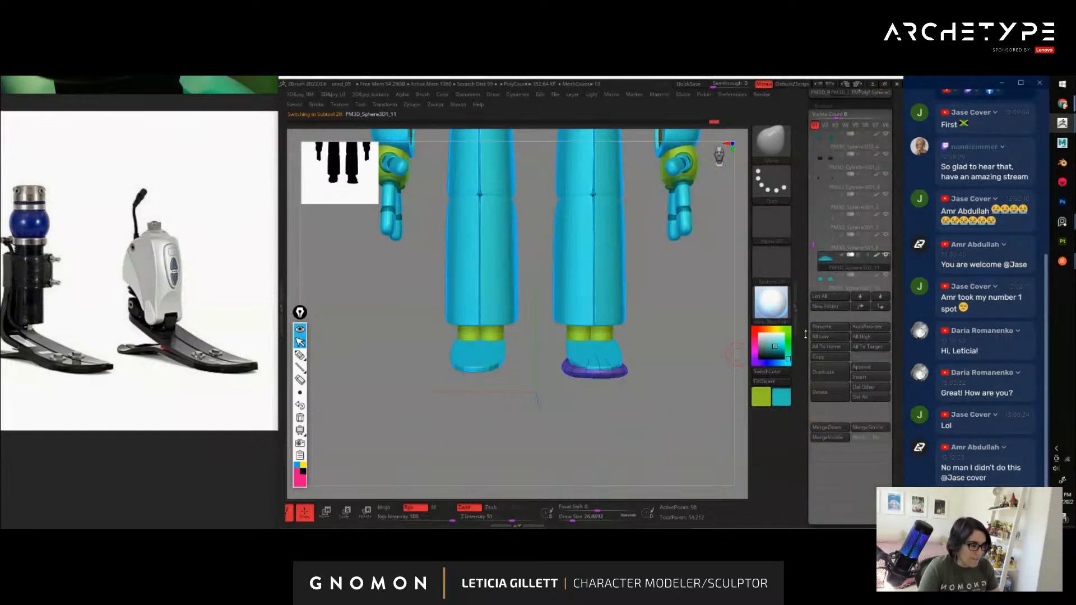
pyautogui.scroll(-2, 821, 335)
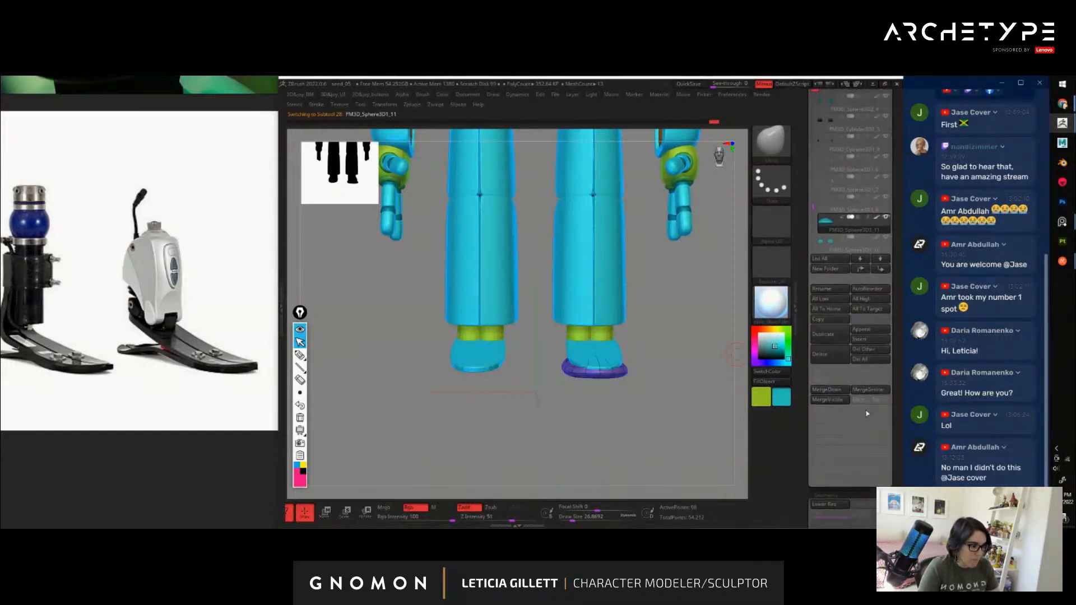
pyautogui.click(832, 359)
pyautogui.click(754, 373)
# Refine the curve and toe shape of both foot plates with the Move brush, working from the side and front
pyautogui.moveTo(672, 372)
pyautogui.mouseDown()
pyautogui.moveTo(719, 412)
pyautogui.moveTo(704, 384)
pyautogui.moveTo(669, 369)
pyautogui.mouseUp()
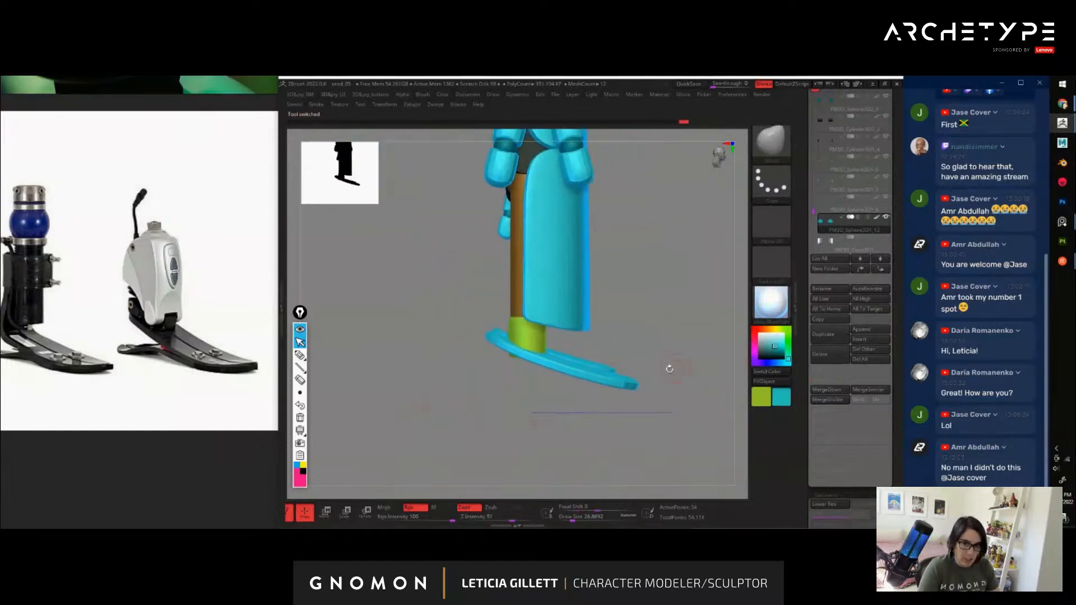
pyautogui.moveTo(585, 369); pyautogui.dragTo(597, 368)
pyautogui.moveTo(658, 348)
pyautogui.mouseDown()
pyautogui.moveTo(632, 362)
pyautogui.moveTo(682, 374)
pyautogui.moveTo(642, 386)
pyautogui.moveTo(673, 348)
pyautogui.moveTo(649, 361)
pyautogui.mouseUp()
pyautogui.press(']')
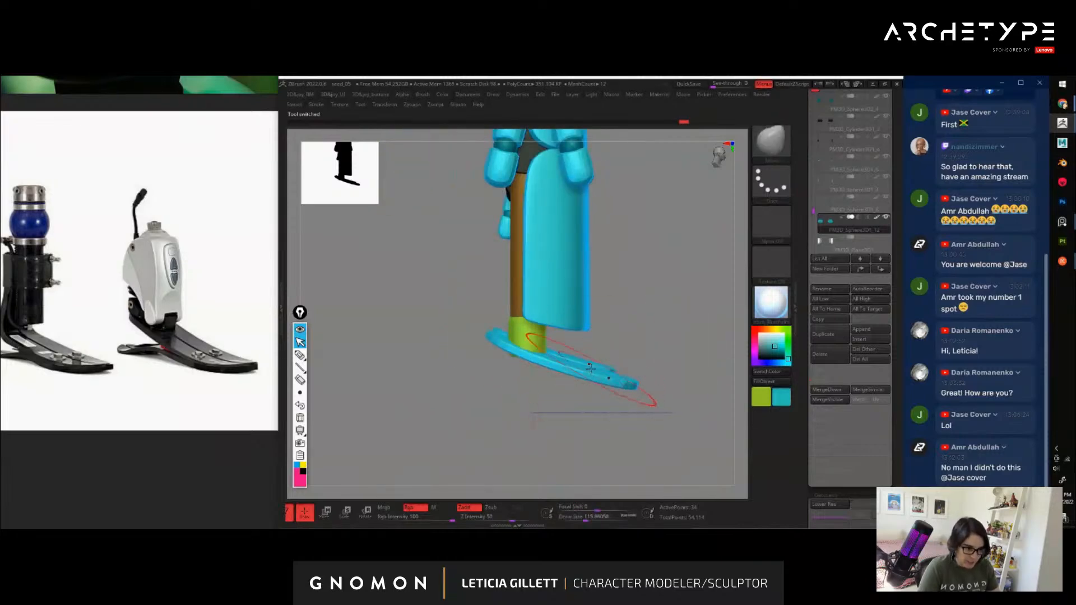
pyautogui.moveTo(658, 384)
pyautogui.keyDown('shift'); pyautogui.mouseDown()
pyautogui.moveTo(644, 404)
pyautogui.moveTo(682, 391)
pyautogui.moveTo(701, 413)
pyautogui.moveTo(612, 420)
pyautogui.moveTo(644, 428)
pyautogui.moveTo(668, 418)
pyautogui.moveTo(595, 395)
pyautogui.mouseUp(); pyautogui.keyUp('shift')
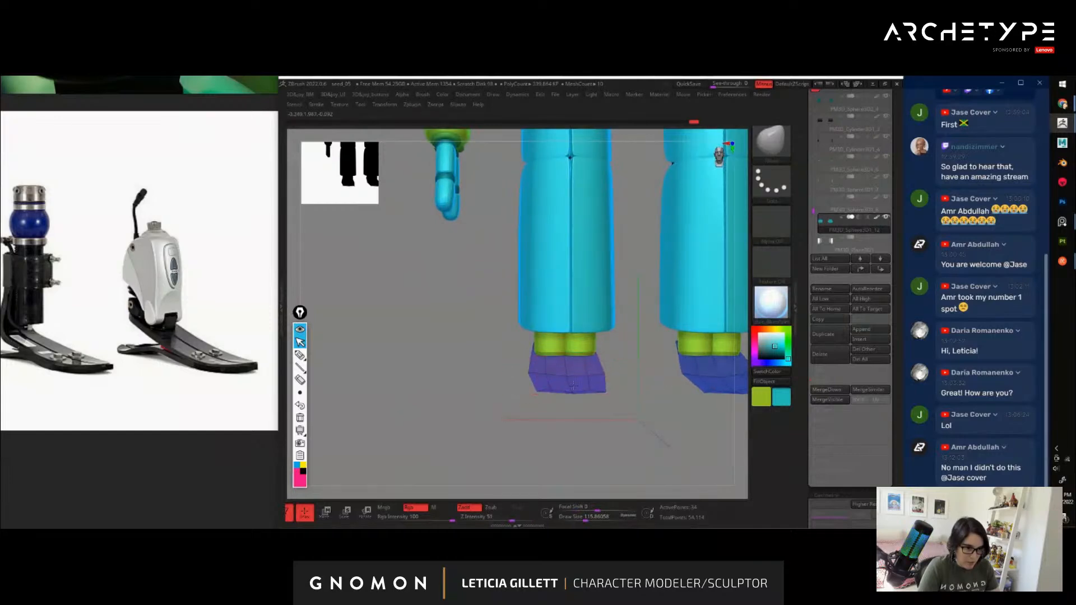
pyautogui.moveTo(573, 386); pyautogui.dragTo(676, 340)
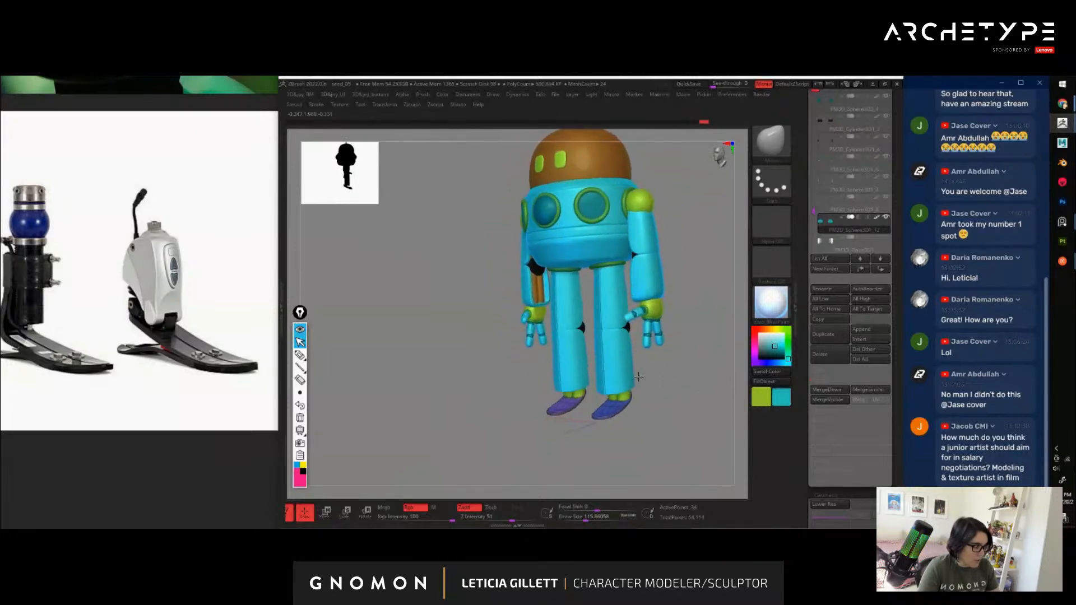
pyautogui.moveTo(705, 388); pyautogui.dragTo(648, 387)
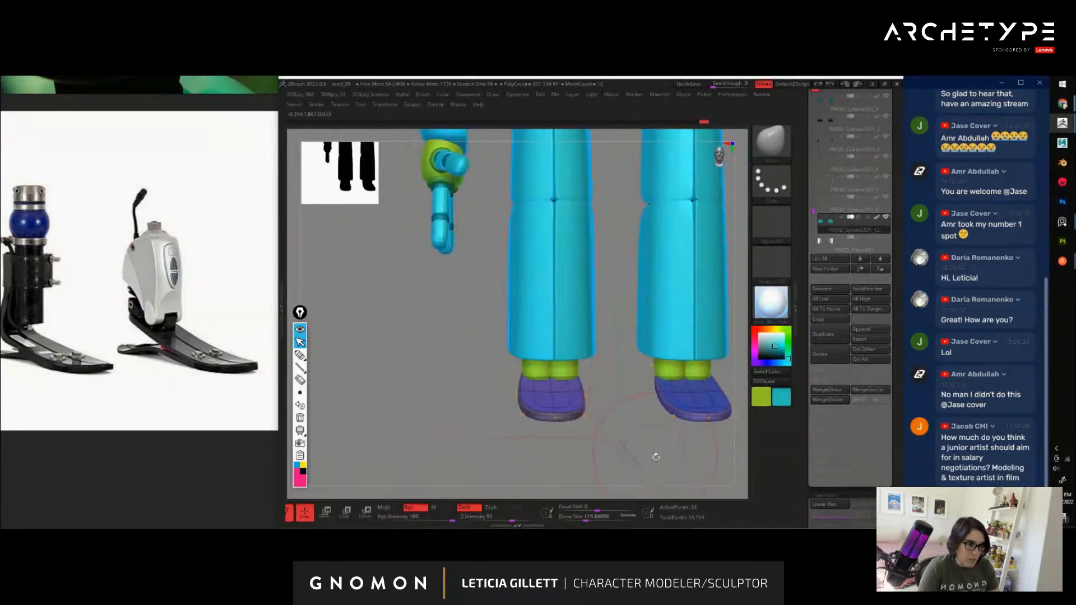
pyautogui.keyDown('alt'); pyautogui.moveTo(655, 457); pyautogui.dragTo(665, 366); pyautogui.keyUp('alt')
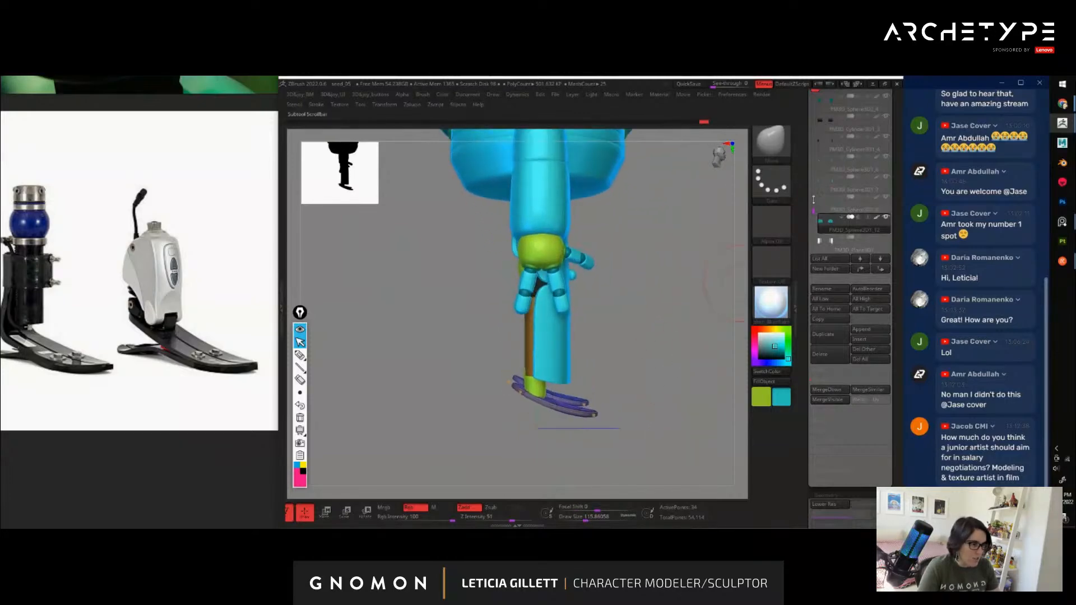
# Duplicate the foot plate subtool and move the copy slightly down, just below the original plate
pyautogui.click(830, 336)
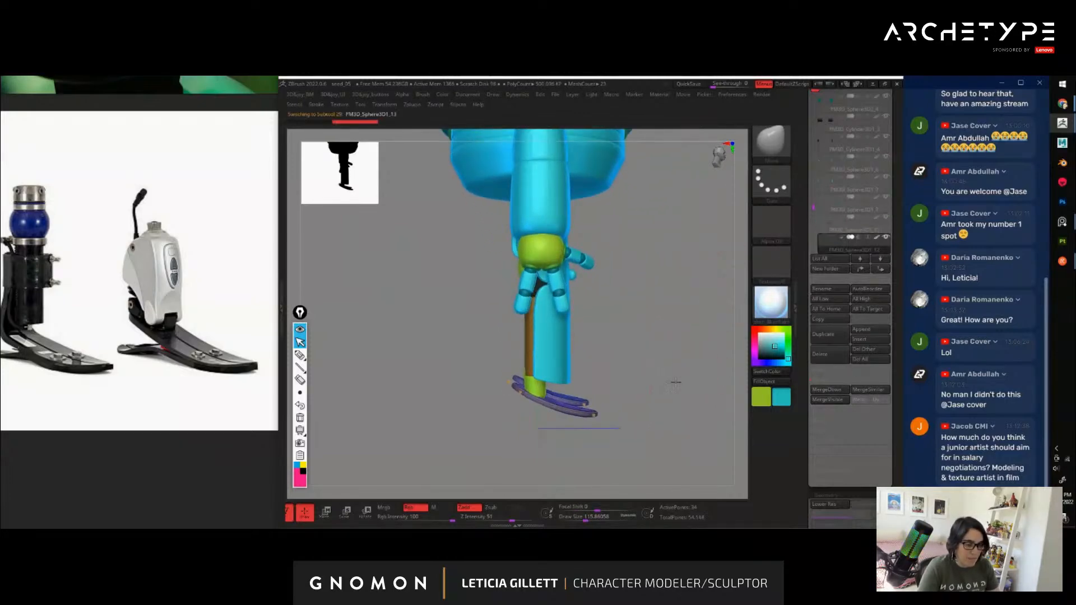
pyautogui.moveTo(675, 382); pyautogui.dragTo(644, 348)
pyautogui.press('w')
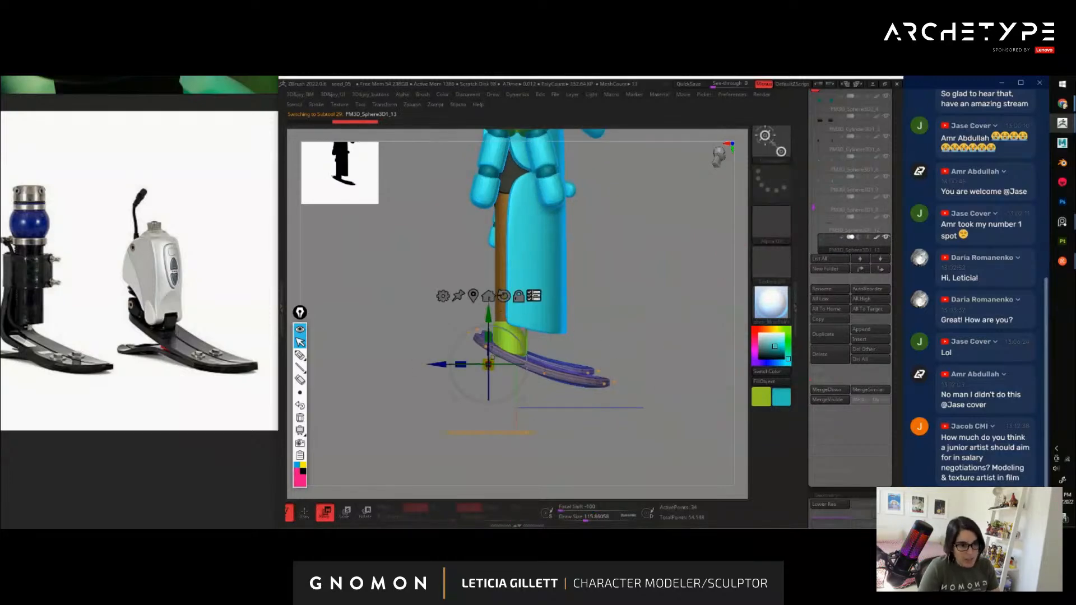
pyautogui.moveTo(488, 314); pyautogui.dragTo(487, 319)
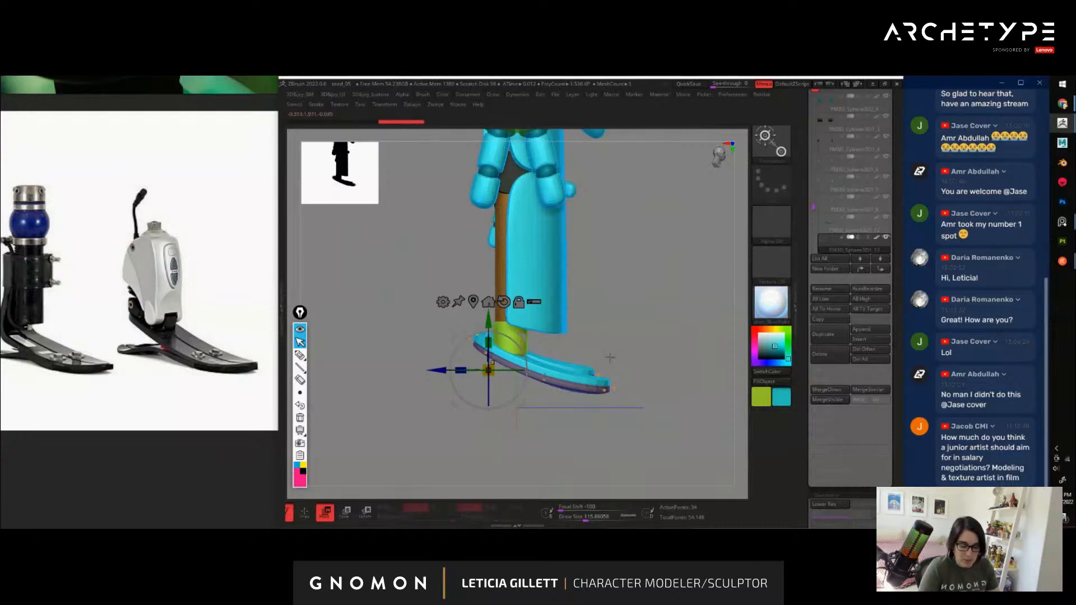
pyautogui.press('q')
# Pull the duplicate plate's heel down with a large Move brush so the plate lies nearly flat under the original
pyautogui.moveTo(602, 348)
pyautogui.mouseDown()
pyautogui.moveTo(642, 334)
pyautogui.moveTo(656, 350)
pyautogui.moveTo(648, 344)
pyautogui.mouseUp()
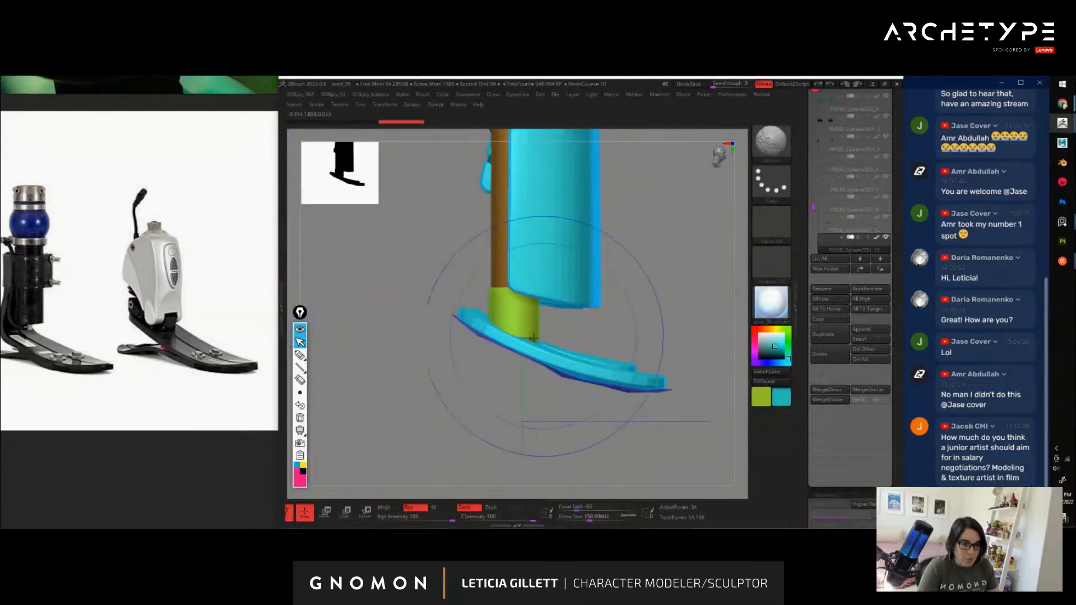
pyautogui.press('space')
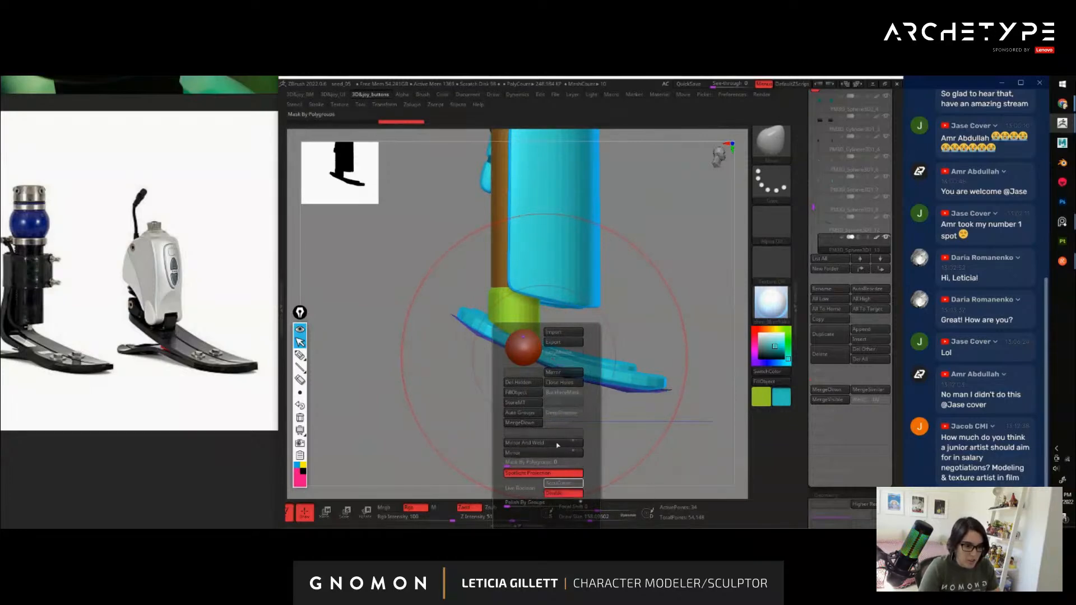
pyautogui.press('s')
pyautogui.moveTo(454, 317); pyautogui.dragTo(439, 428)
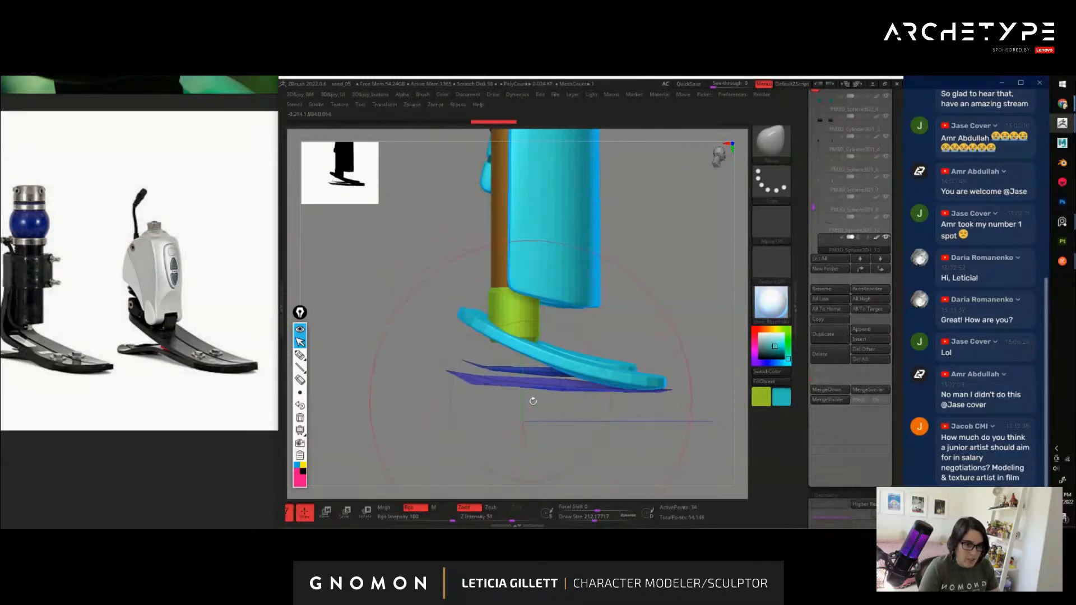
pyautogui.press('s')
pyautogui.moveTo(533, 401)
pyautogui.mouseDown()
pyautogui.moveTo(502, 401)
pyautogui.moveTo(513, 452)
pyautogui.moveTo(576, 434)
pyautogui.moveTo(576, 403)
pyautogui.moveTo(577, 413)
pyautogui.moveTo(555, 381)
pyautogui.mouseUp()
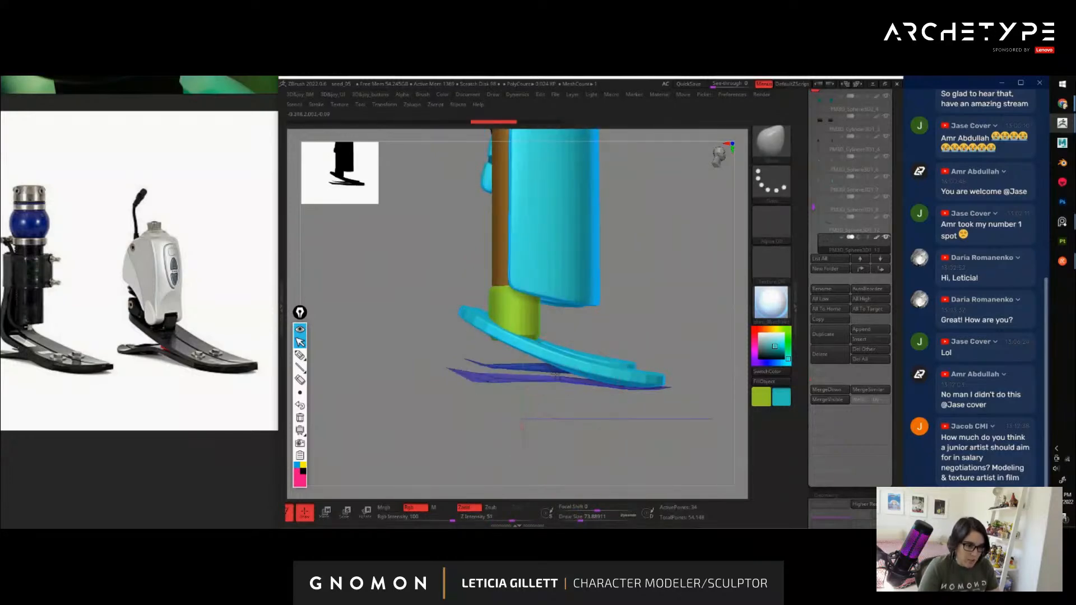
# Reshape the outline and surface of the lower foot plate from underneath, adjusting the brush size as needed
pyautogui.moveTo(571, 420); pyautogui.dragTo(591, 323)
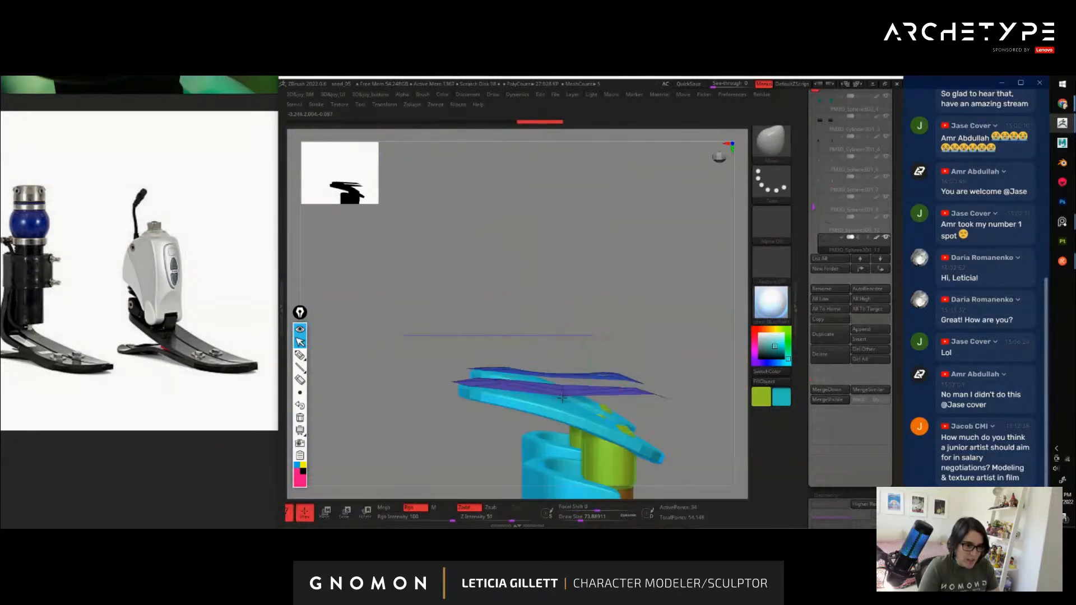
pyautogui.moveTo(506, 382); pyautogui.dragTo(498, 381)
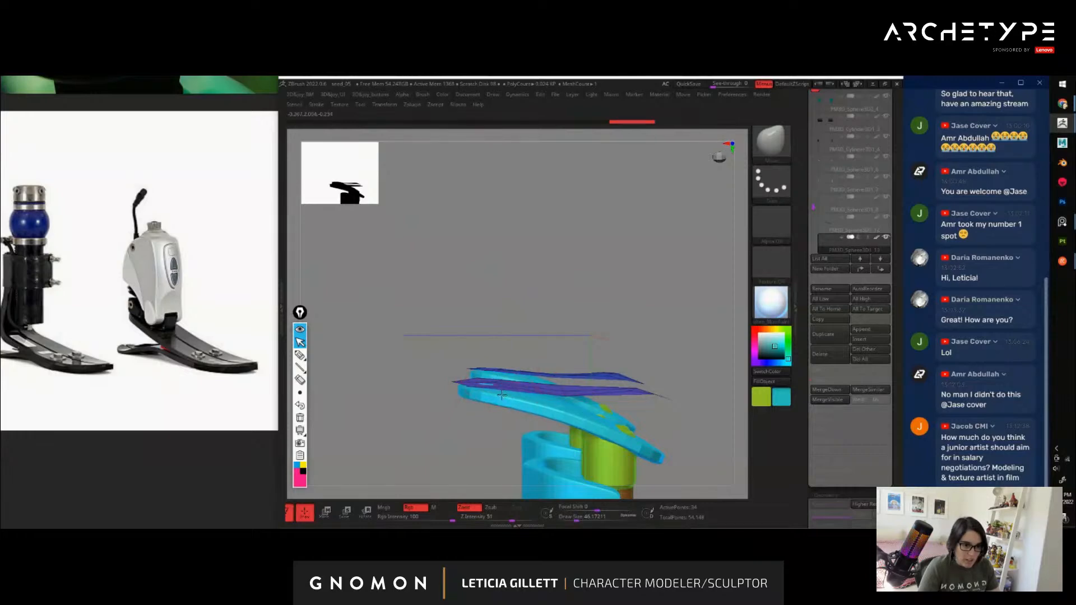
pyautogui.moveTo(621, 329)
pyautogui.mouseDown()
pyautogui.moveTo(697, 352)
pyautogui.moveTo(578, 368)
pyautogui.moveTo(582, 347)
pyautogui.moveTo(585, 358)
pyautogui.moveTo(641, 311)
pyautogui.moveTo(642, 371)
pyautogui.moveTo(627, 342)
pyautogui.moveTo(585, 347)
pyautogui.mouseUp()
pyautogui.press('s')
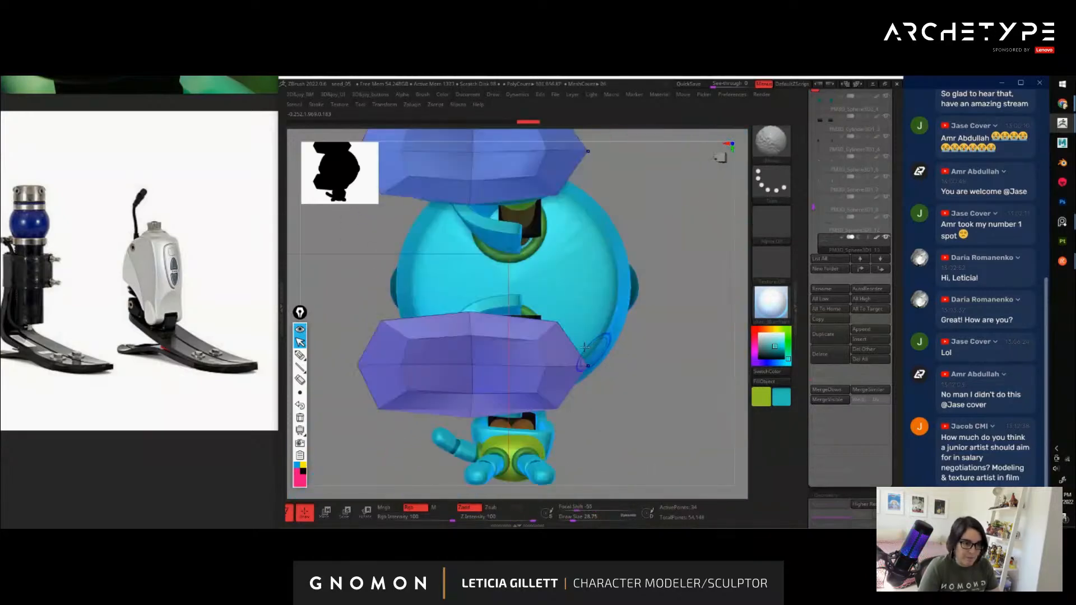
pyautogui.moveTo(655, 383); pyautogui.dragTo(739, 344)
pyautogui.keyDown('shift'); pyautogui.moveTo(508, 384); pyautogui.dragTo(471, 422); pyautogui.keyUp('shift')
pyautogui.press('s')
pyautogui.press('s')
pyautogui.moveTo(559, 376); pyautogui.dragTo(564, 377)
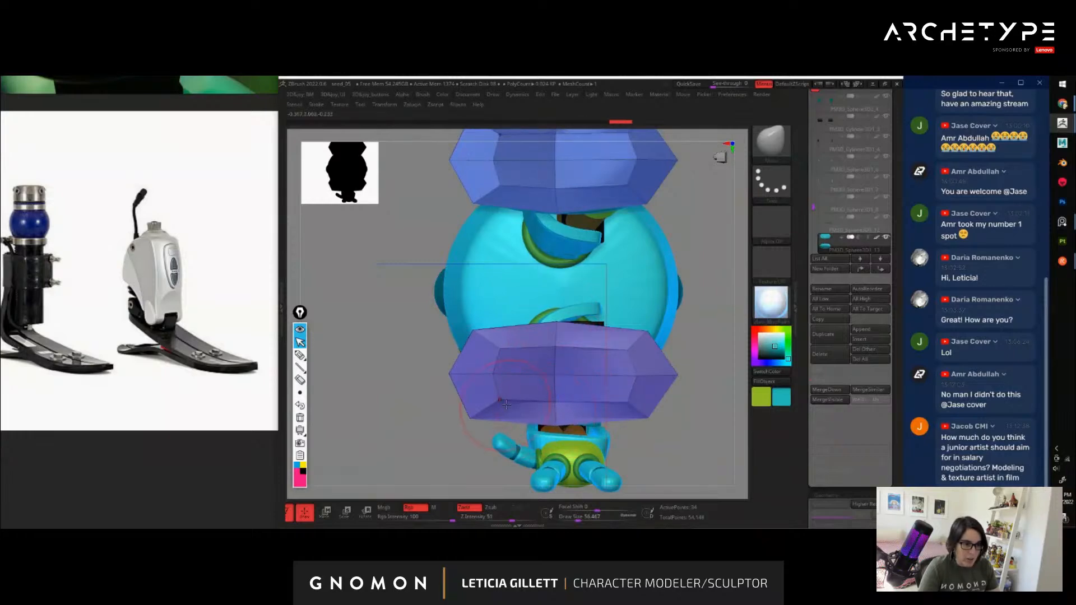
pyautogui.press('s')
pyautogui.moveTo(506, 404)
pyautogui.mouseDown()
pyautogui.moveTo(484, 392)
pyautogui.moveTo(498, 368)
pyautogui.mouseUp()
# Fit the lower plate's toe area closely against the upper plate and turn its Dynamic Subdiv preview back on
pyautogui.moveTo(683, 351); pyautogui.dragTo(551, 369)
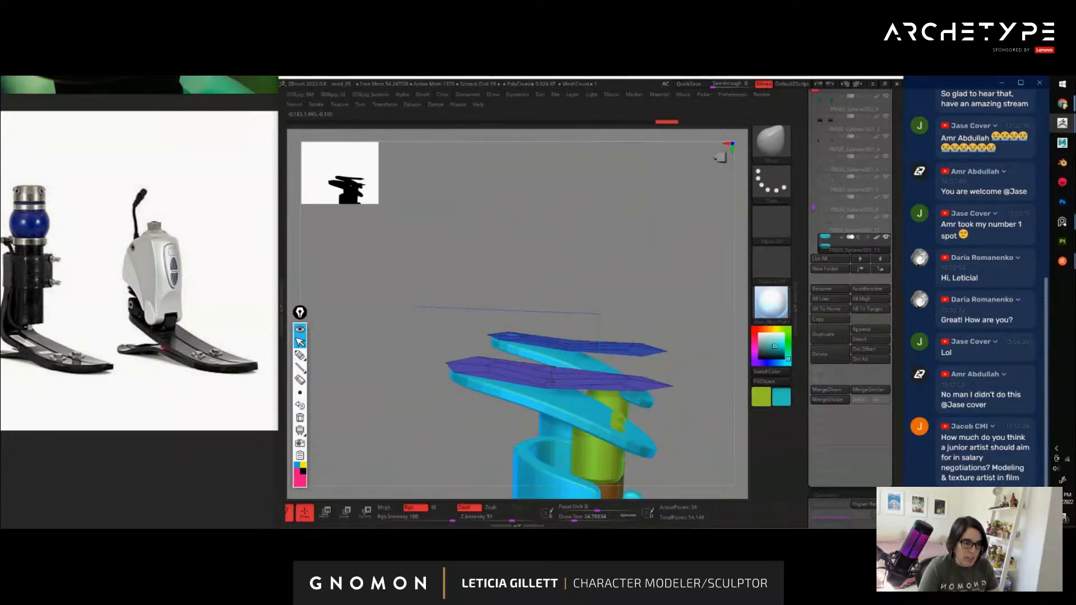
pyautogui.moveTo(689, 342); pyautogui.dragTo(620, 348)
pyautogui.moveTo(676, 321); pyautogui.dragTo(532, 355)
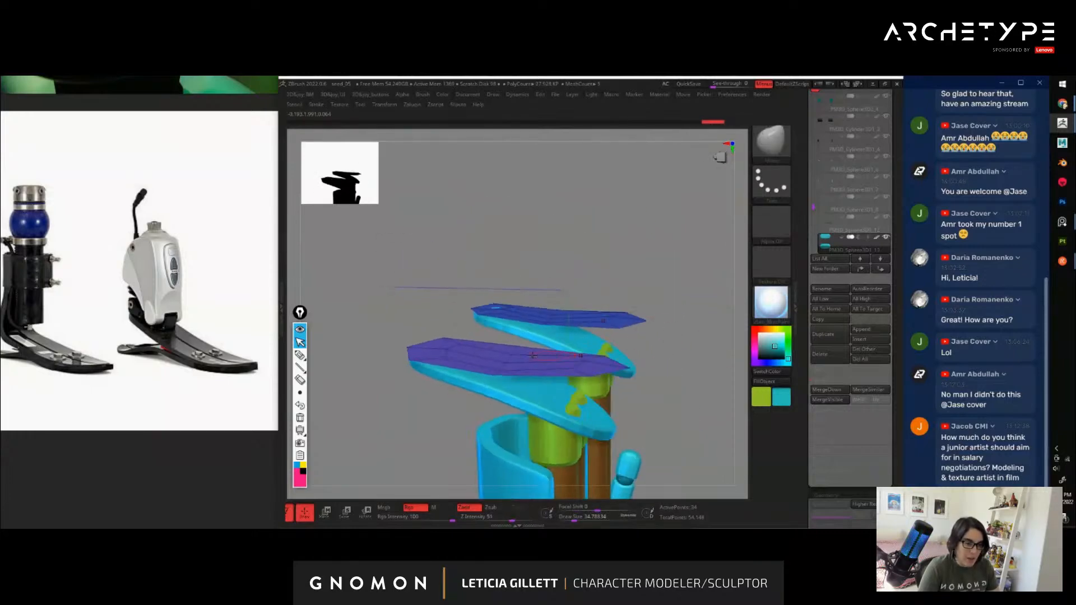
pyautogui.moveTo(448, 350); pyautogui.dragTo(448, 354)
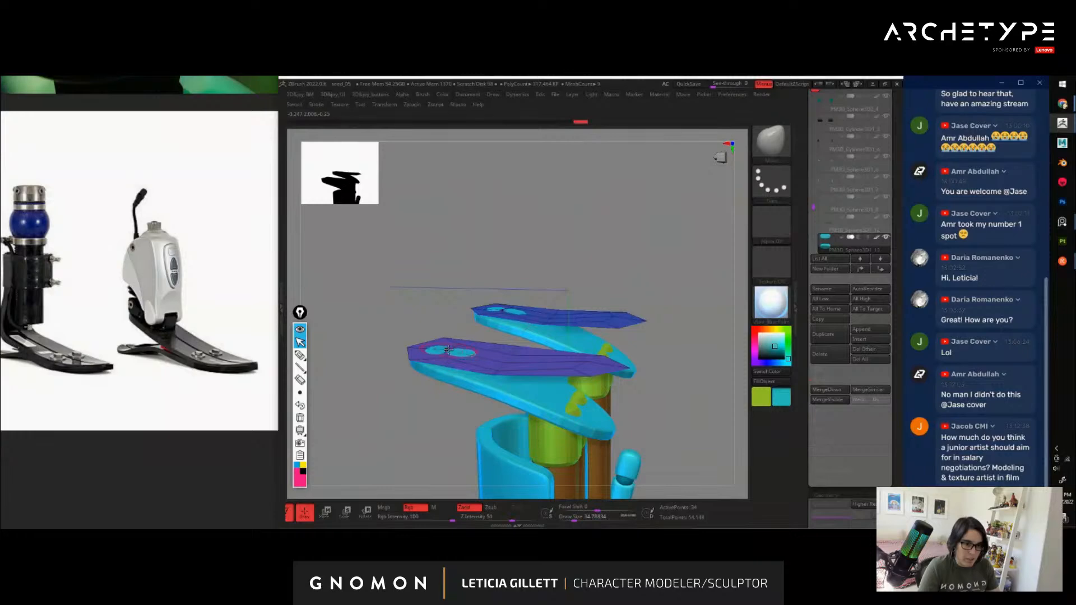
pyautogui.hotkey('ctrl', 'd')
pyautogui.moveTo(709, 374); pyautogui.dragTo(660, 406)
pyautogui.keyDown('alt'); pyautogui.moveTo(625, 375); pyautogui.dragTo(640, 389); pyautogui.keyUp('alt')
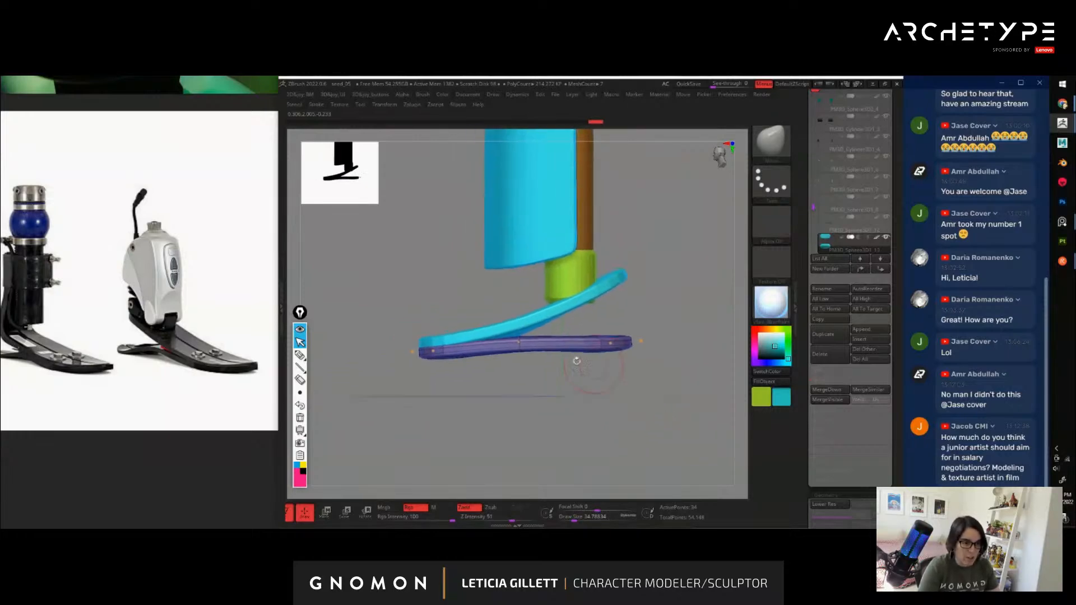
# Centre the gizmo on the lower plate's midsection and raise that area into a slight arch
pyautogui.press('s')
pyautogui.moveTo(541, 354); pyautogui.dragTo(532, 354)
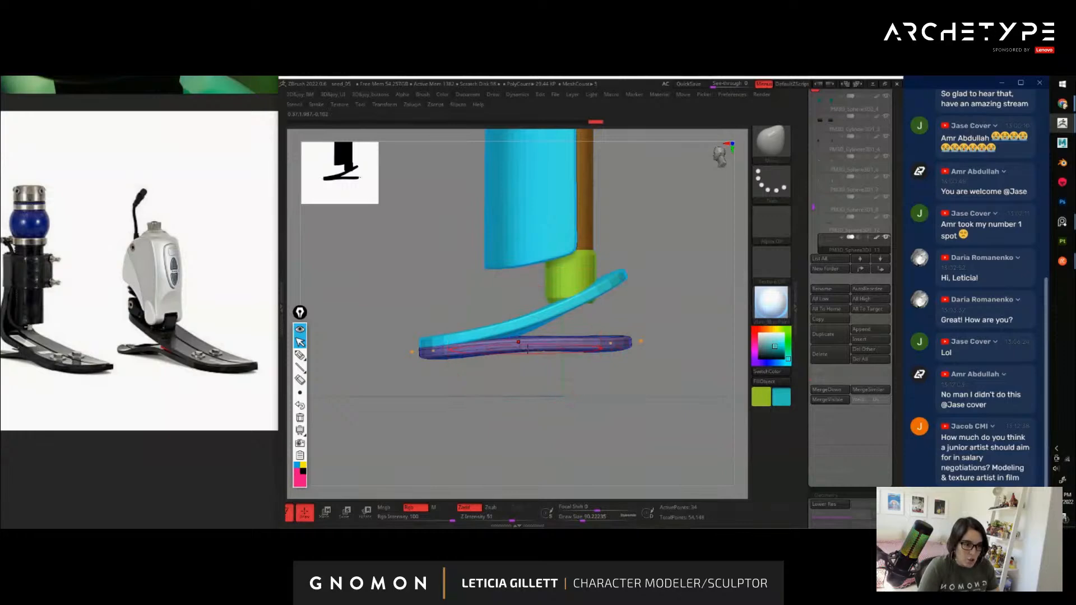
pyautogui.press('ctrl')
pyautogui.press('w')
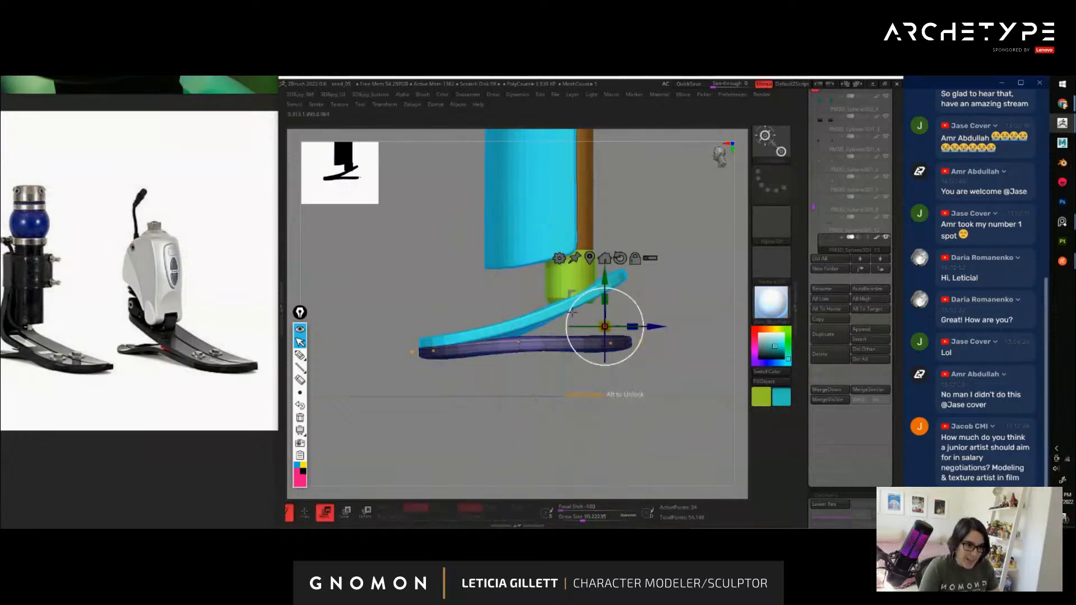
pyautogui.click(590, 258)
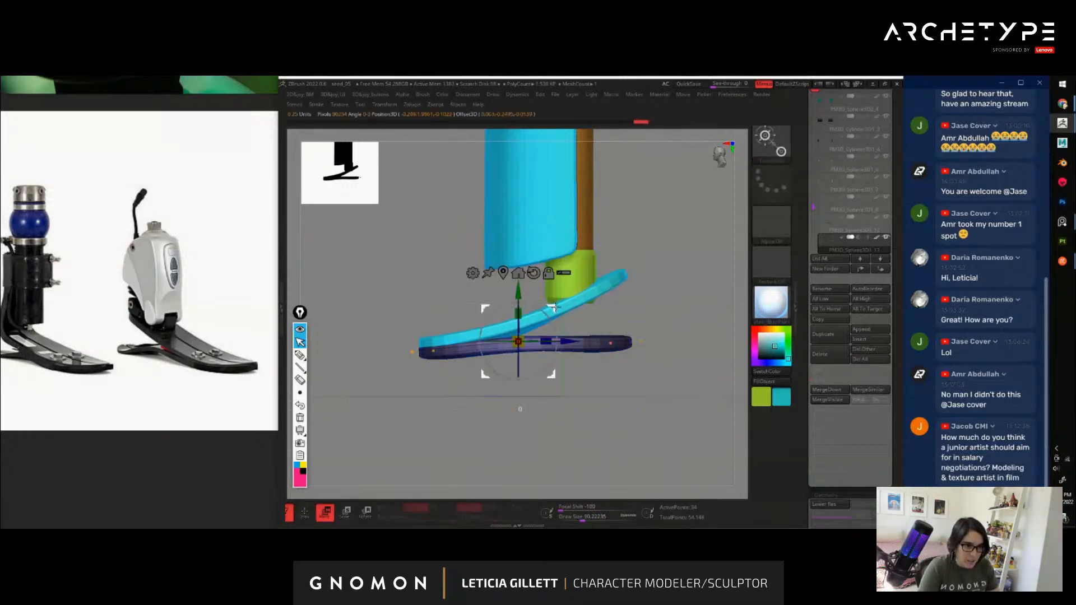
pyautogui.moveTo(554, 308)
pyautogui.mouseDown()
pyautogui.moveTo(576, 293)
pyautogui.moveTo(584, 301)
pyautogui.moveTo(552, 297)
pyautogui.moveTo(561, 296)
pyautogui.mouseUp()
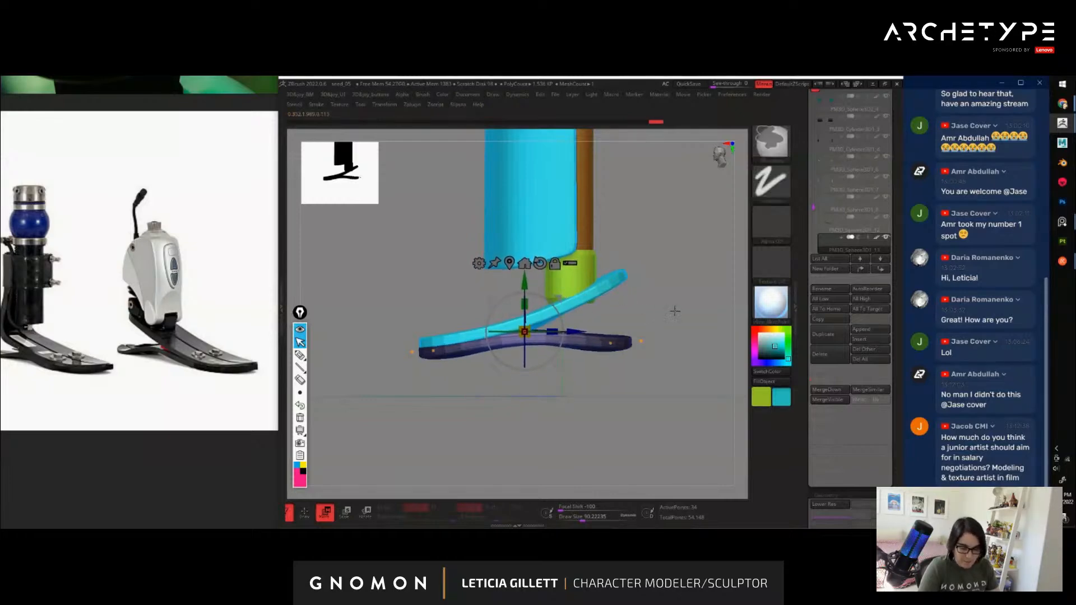
# Insert an extra edge loop in the middle of the lower foot plate with the ZModeler brush
pyautogui.moveTo(695, 309)
pyautogui.mouseDown()
pyautogui.moveTo(690, 329)
pyautogui.moveTo(687, 316)
pyautogui.mouseUp()
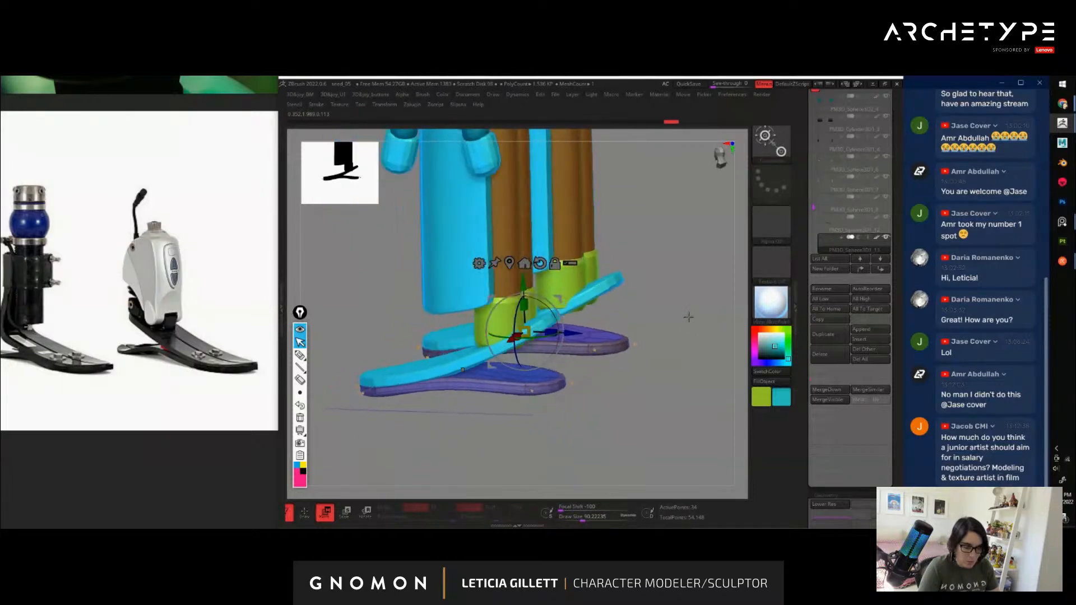
pyautogui.press('b')
pyautogui.press('z')
pyautogui.press('m')
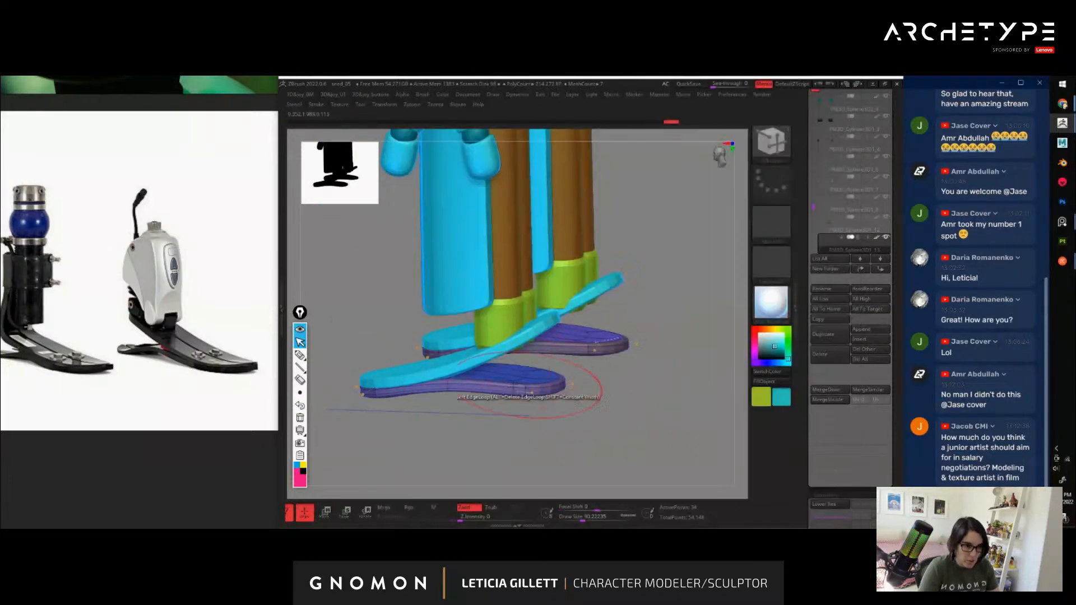
pyautogui.moveTo(613, 384); pyautogui.dragTo(540, 396)
pyautogui.click(427, 403)
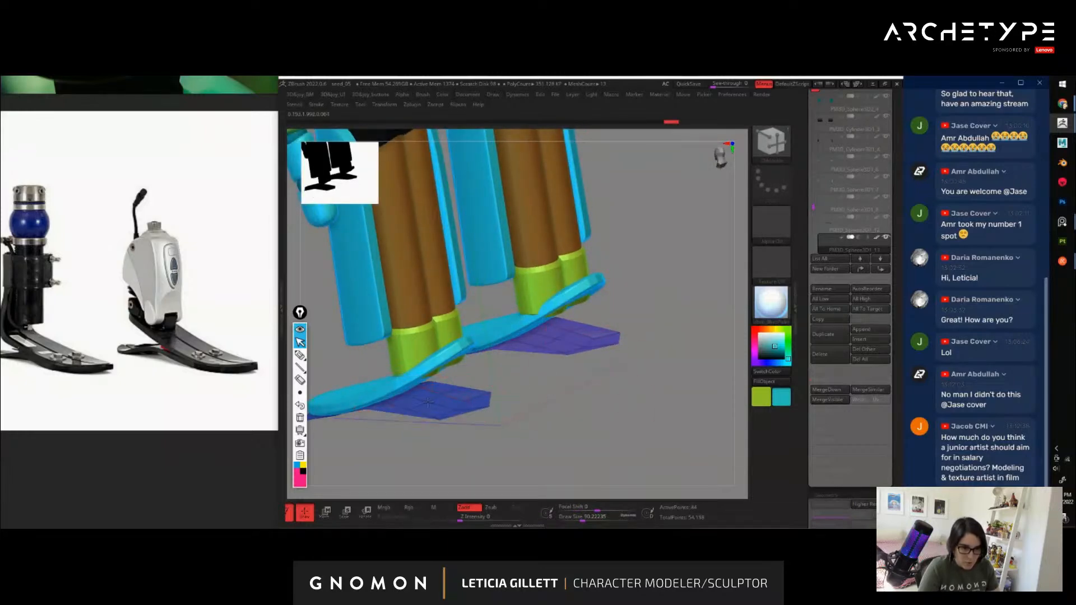
# Raise the middle of the lower plate further with the gizmo to form a stronger arch beneath the upper plate
pyautogui.moveTo(539, 399)
pyautogui.mouseDown()
pyautogui.moveTo(593, 406)
pyautogui.moveTo(625, 380)
pyautogui.moveTo(589, 391)
pyautogui.moveTo(678, 369)
pyautogui.moveTo(594, 379)
pyautogui.moveTo(534, 412)
pyautogui.mouseUp()
pyautogui.press('b')
pyautogui.press('m')
pyautogui.press('v')
pyautogui.press('s')
pyautogui.press('w')
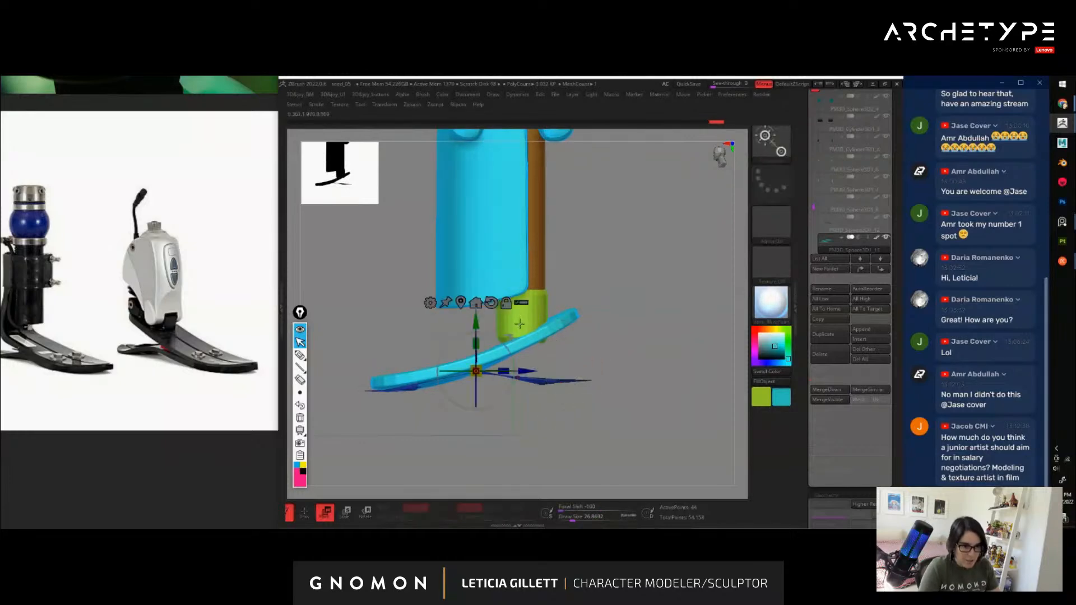
pyautogui.moveTo(482, 329); pyautogui.dragTo(483, 336)
pyautogui.moveTo(482, 349); pyautogui.dragTo(476, 336)
pyautogui.press('q')
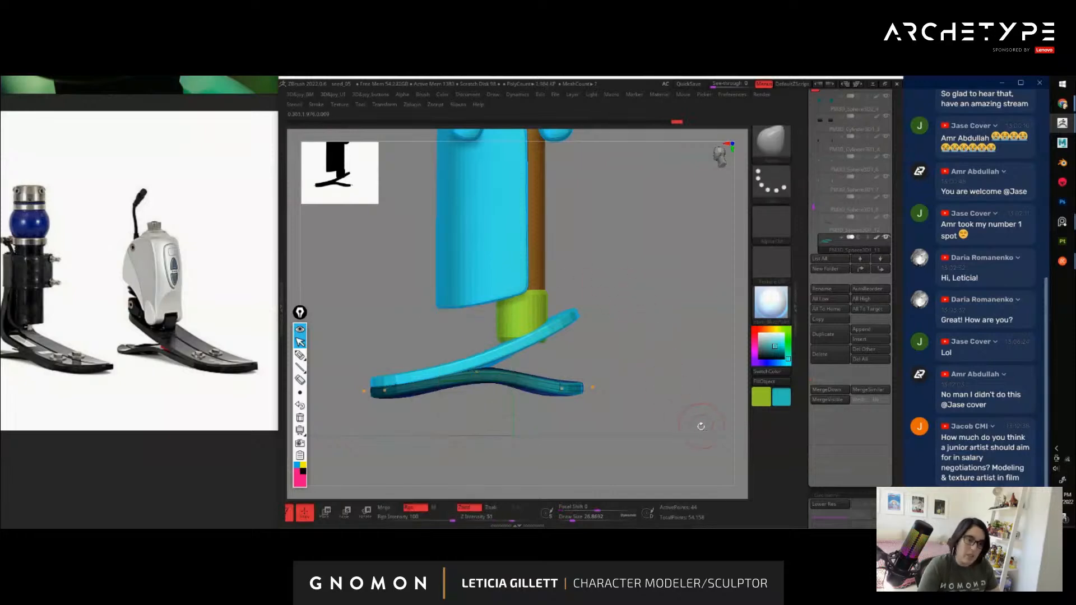
# Mask the front of the lower plate, extend its heel backward by about 0.024, and clear the mask
pyautogui.moveTo(699, 425)
pyautogui.keyDown('alt'); pyautogui.mouseDown()
pyautogui.moveTo(615, 348)
pyautogui.moveTo(534, 382)
pyautogui.moveTo(461, 375)
pyautogui.mouseUp(); pyautogui.keyUp('alt')
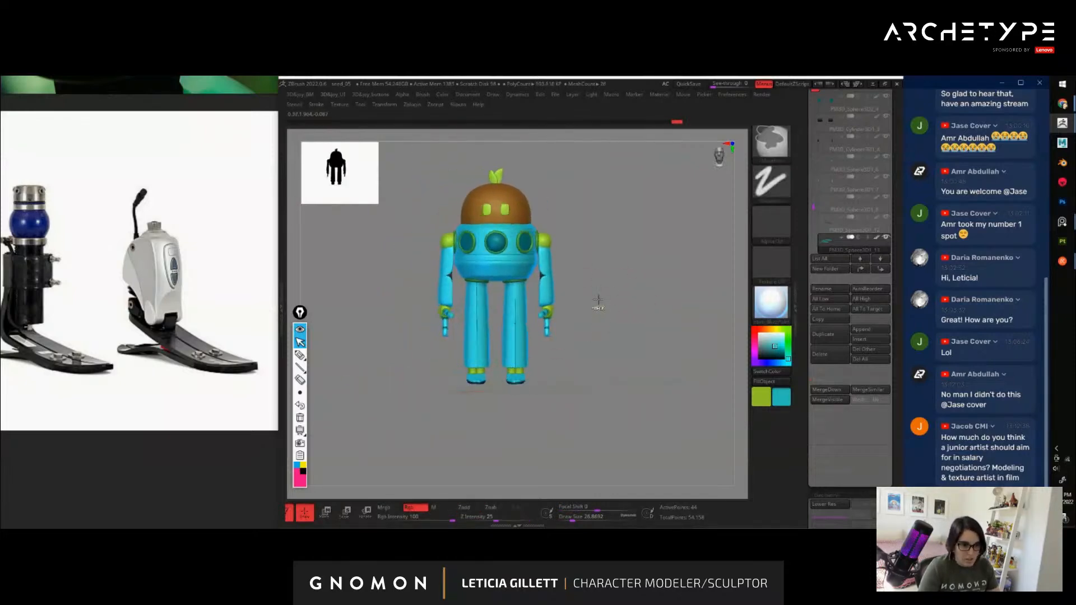
pyautogui.moveTo(635, 362); pyautogui.dragTo(584, 380)
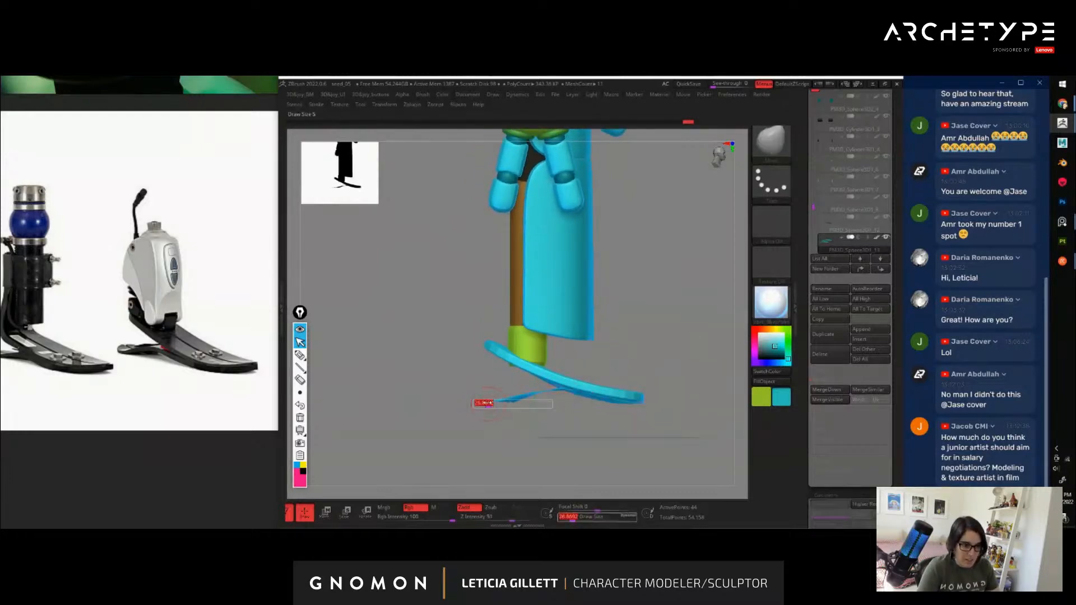
pyautogui.moveTo(480, 404)
pyautogui.mouseDown()
pyautogui.moveTo(664, 381)
pyautogui.moveTo(477, 383)
pyautogui.mouseUp()
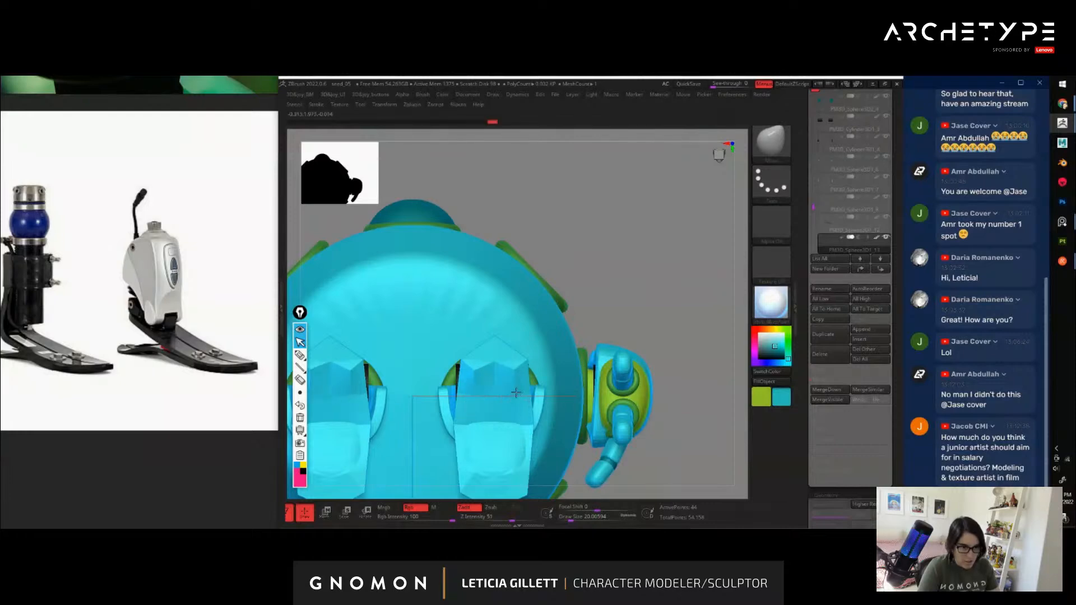
pyautogui.keyDown('alt'); pyautogui.moveTo(652, 325); pyautogui.dragTo(493, 416); pyautogui.keyUp('alt')
pyautogui.moveTo(437, 392)
pyautogui.keyDown('ctrl'); pyautogui.mouseDown()
pyautogui.moveTo(501, 433)
pyautogui.moveTo(492, 437)
pyautogui.mouseUp(); pyautogui.keyUp('ctrl')
pyautogui.press('w')
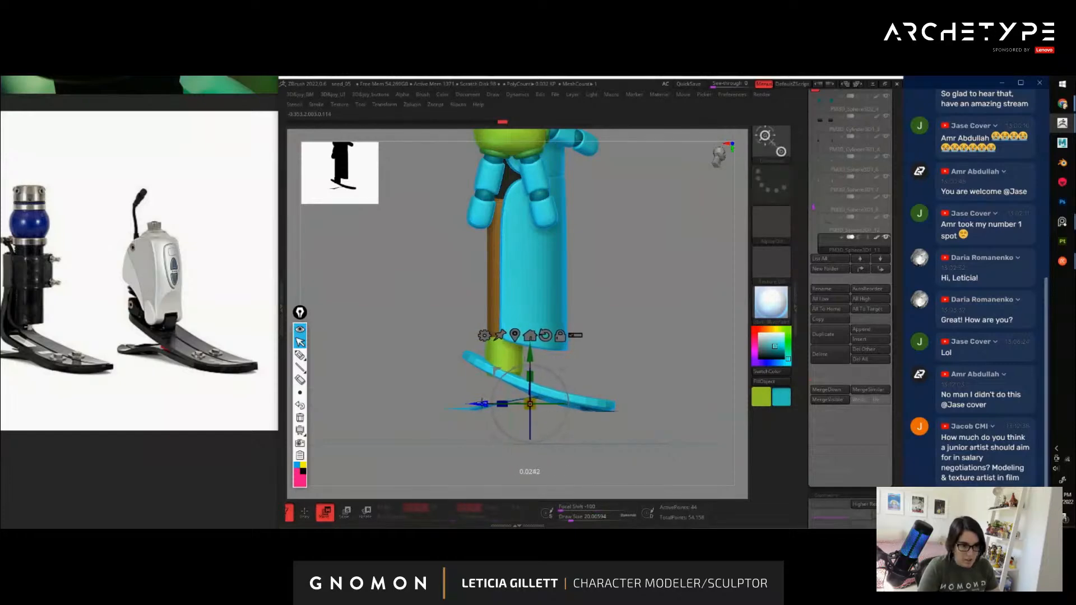
pyautogui.moveTo(482, 403); pyautogui.dragTo(484, 405)
pyautogui.press('q')
pyautogui.keyDown('ctrl'); pyautogui.moveTo(633, 344); pyautogui.dragTo(648, 355); pyautogui.keyUp('ctrl')
pyautogui.moveTo(685, 425)
pyautogui.keyDown('alt'); pyautogui.mouseDown()
pyautogui.moveTo(594, 354)
pyautogui.moveTo(636, 372)
pyautogui.moveTo(623, 336)
pyautogui.moveTo(666, 372)
pyautogui.moveTo(608, 368)
pyautogui.moveTo(691, 470)
pyautogui.moveTo(676, 424)
pyautogui.moveTo(597, 384)
pyautogui.moveTo(695, 361)
pyautogui.moveTo(665, 366)
pyautogui.moveTo(613, 402)
pyautogui.mouseUp(); pyautogui.keyUp('alt')
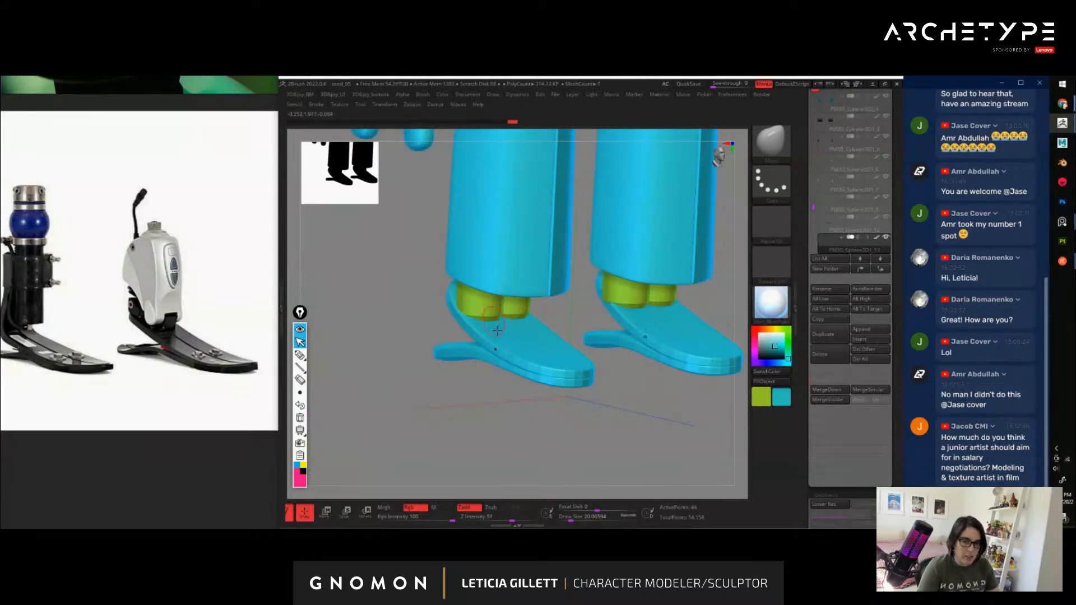
# Examine the upper and lower foot plates from the side, front and underneath, switching between the two subtools
pyautogui.moveTo(498, 332); pyautogui.dragTo(548, 429)
pyautogui.moveTo(600, 427); pyautogui.dragTo(660, 397)
pyautogui.keyDown('alt'); pyautogui.click(449, 330); pyautogui.keyUp('alt')
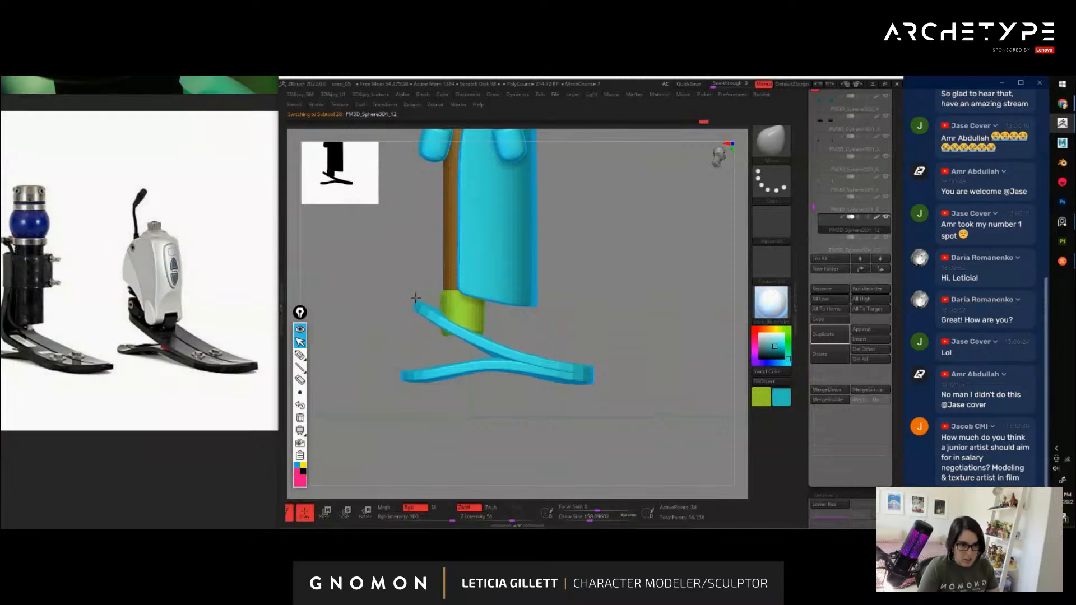
pyautogui.moveTo(527, 420); pyautogui.dragTo(458, 395)
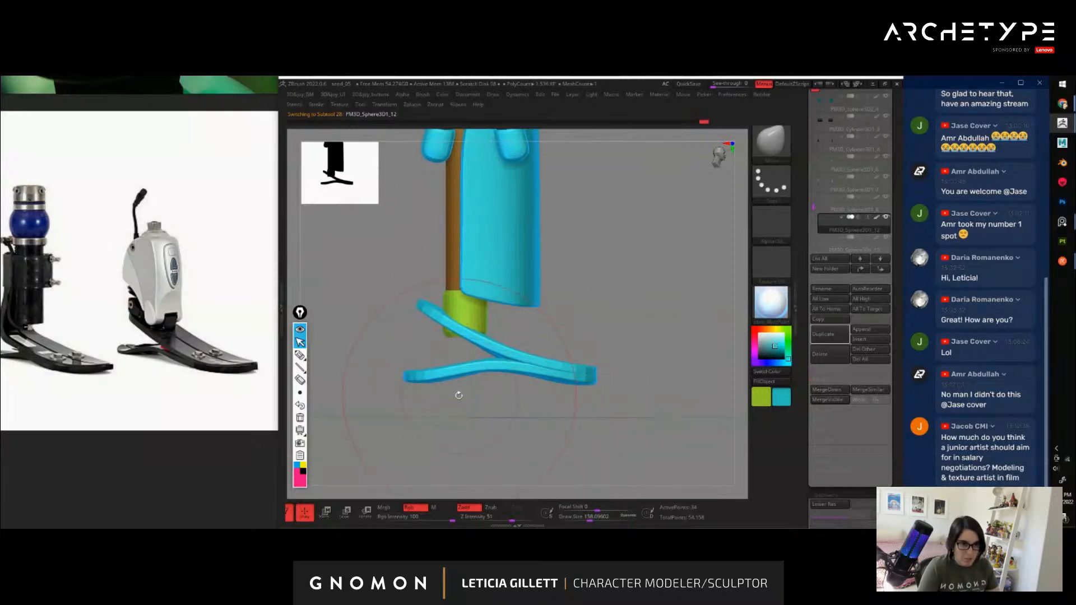
pyautogui.keyDown('alt'); pyautogui.click(432, 380); pyautogui.keyUp('alt')
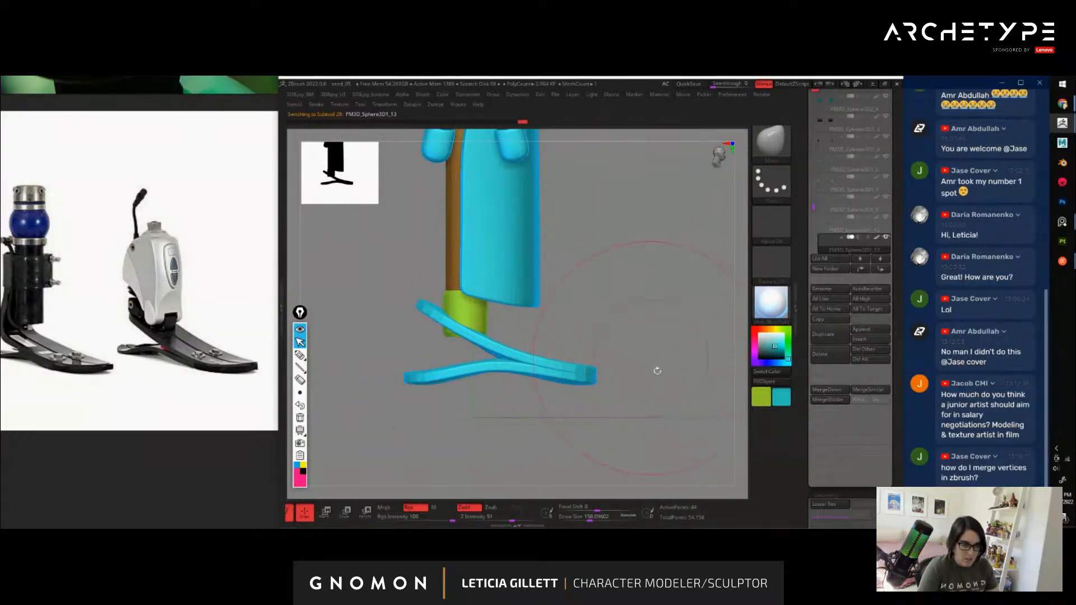
pyautogui.keyDown('alt'); pyautogui.moveTo(657, 371); pyautogui.dragTo(488, 381); pyautogui.keyUp('alt')
pyautogui.moveTo(621, 393); pyautogui.dragTo(538, 352)
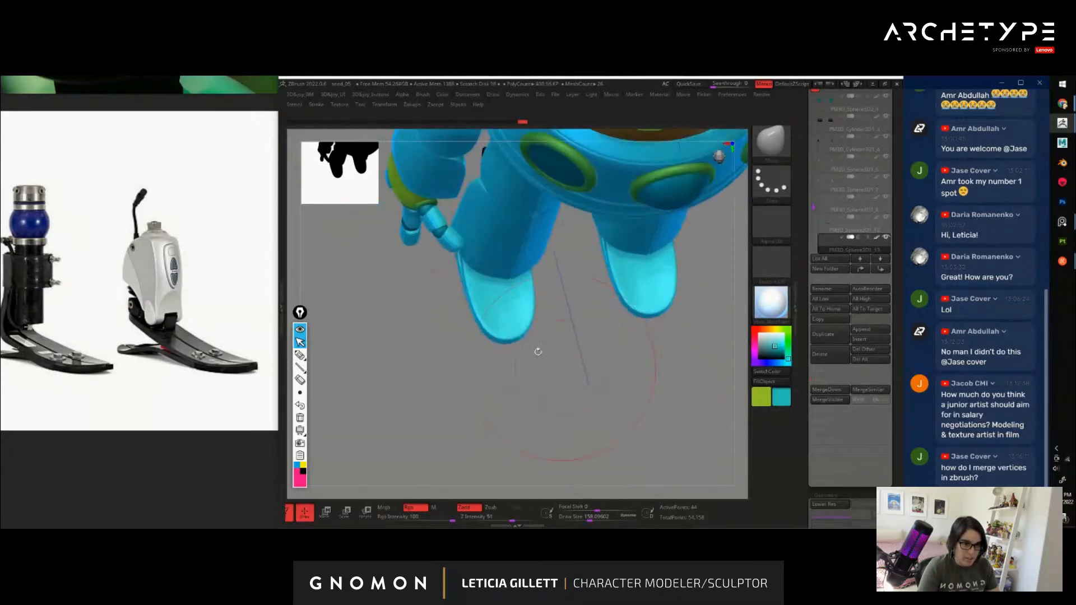
pyautogui.moveTo(508, 317)
pyautogui.mouseDown()
pyautogui.moveTo(508, 306)
pyautogui.moveTo(512, 320)
pyautogui.mouseUp()
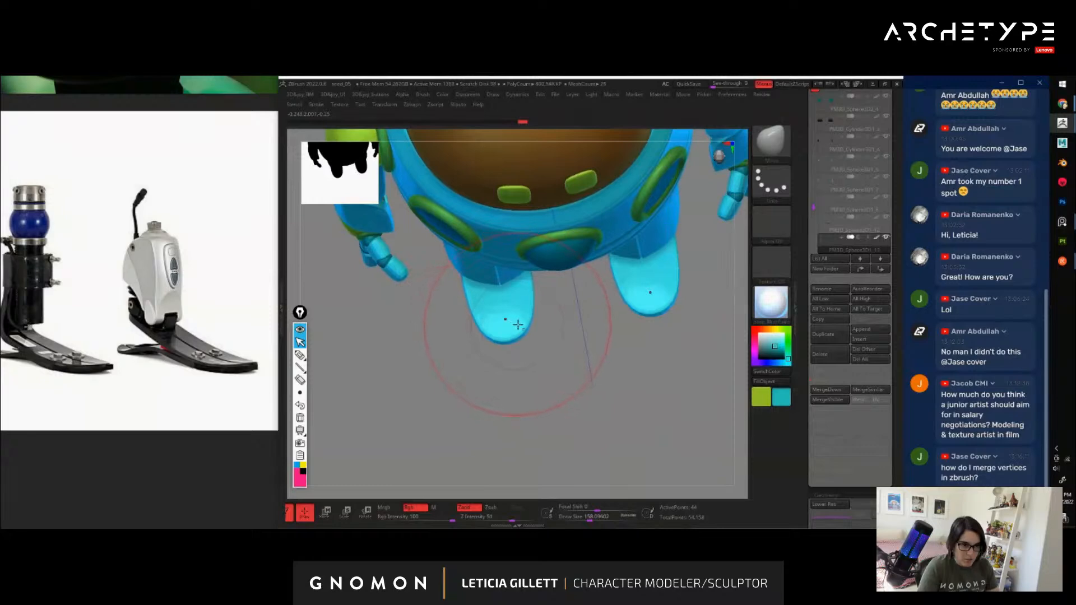
pyautogui.keyDown('alt'); pyautogui.click(518, 325); pyautogui.keyUp('alt')
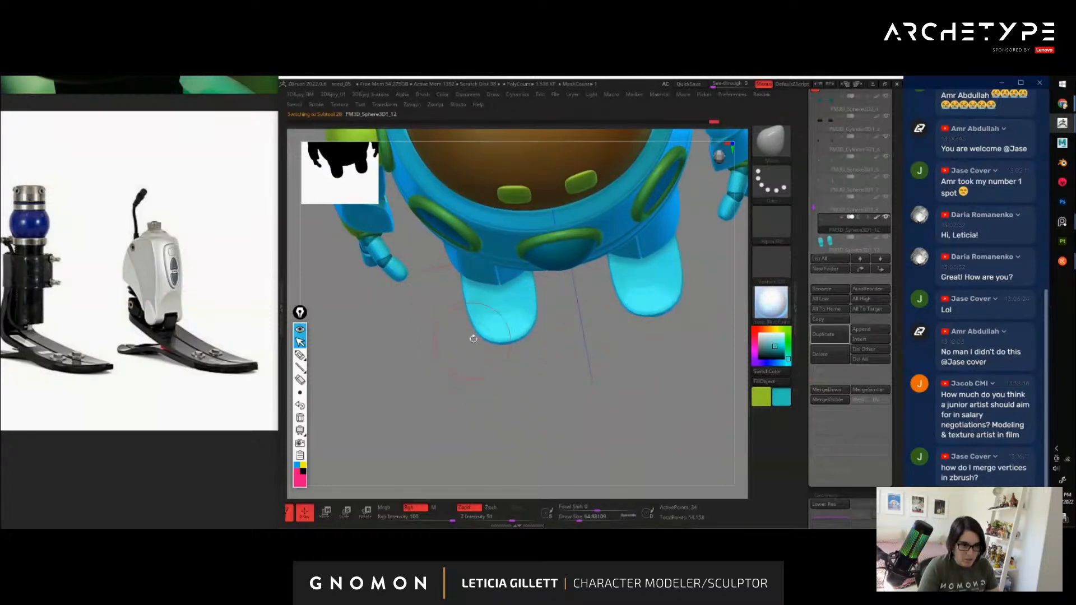
pyautogui.moveTo(625, 415); pyautogui.dragTo(528, 358)
pyautogui.keyDown('alt'); pyautogui.click(529, 343); pyautogui.keyUp('alt')
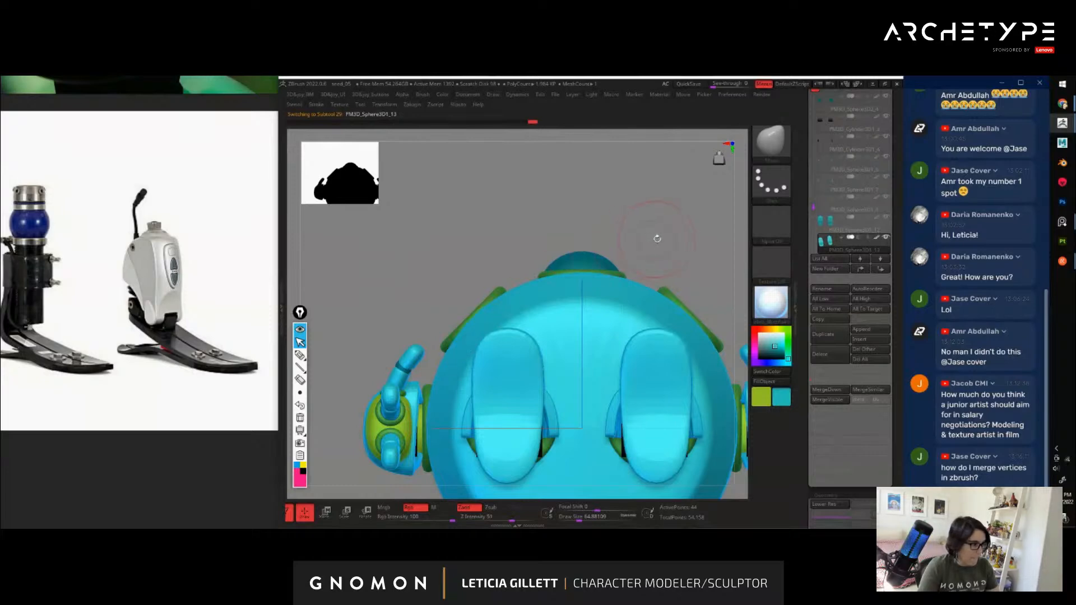
pyautogui.moveTo(657, 239); pyautogui.dragTo(675, 366)
# Switch to the Sphere3D primitive and display its wireframe
pyautogui.moveTo(800, 181); pyautogui.dragTo(801, 331)
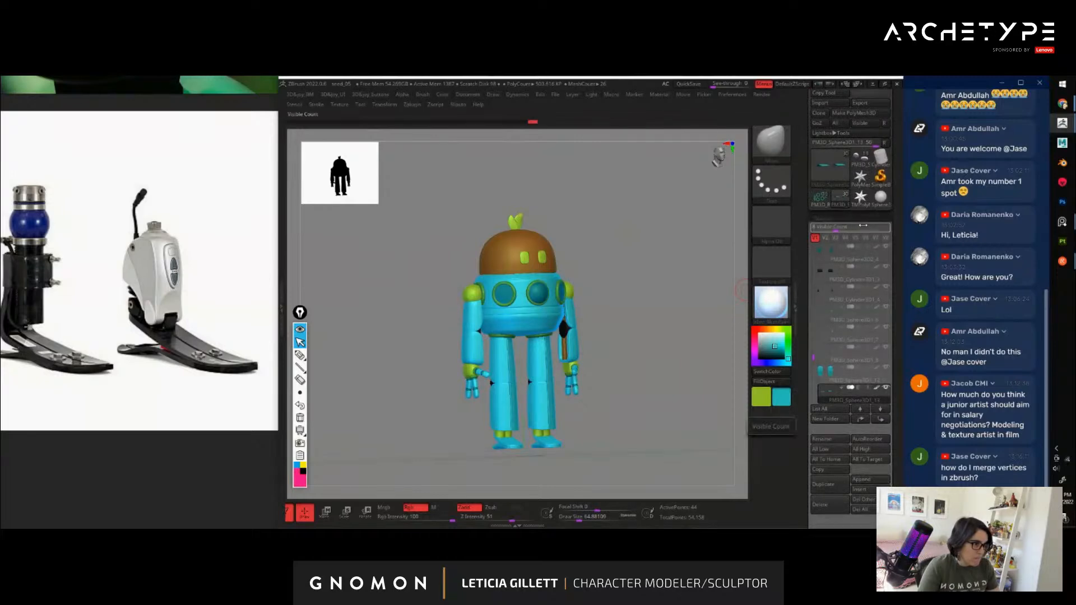
pyautogui.moveTo(866, 205)
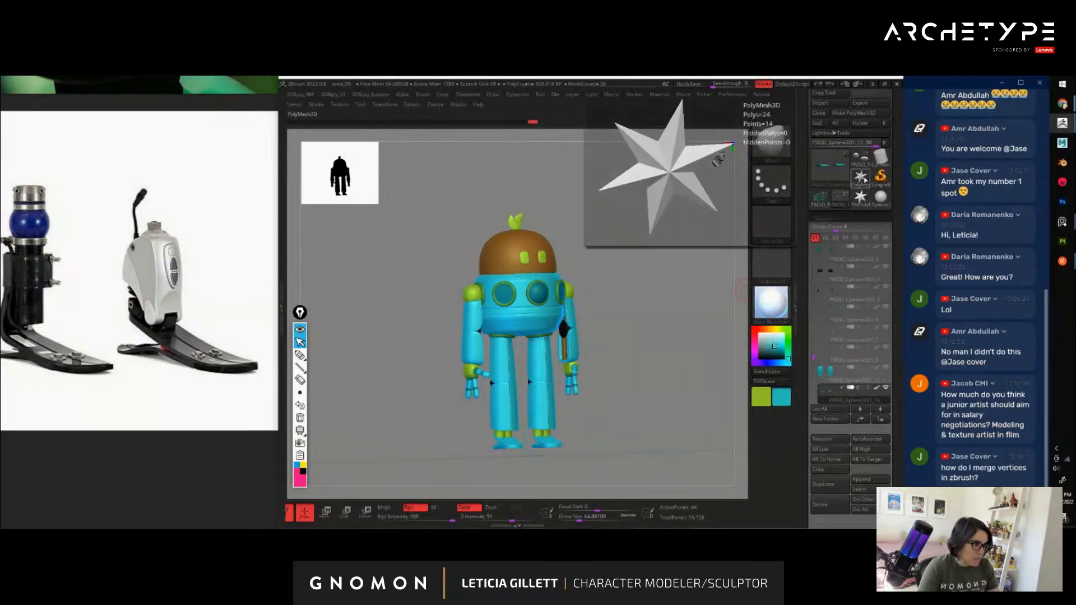
pyautogui.click(882, 203)
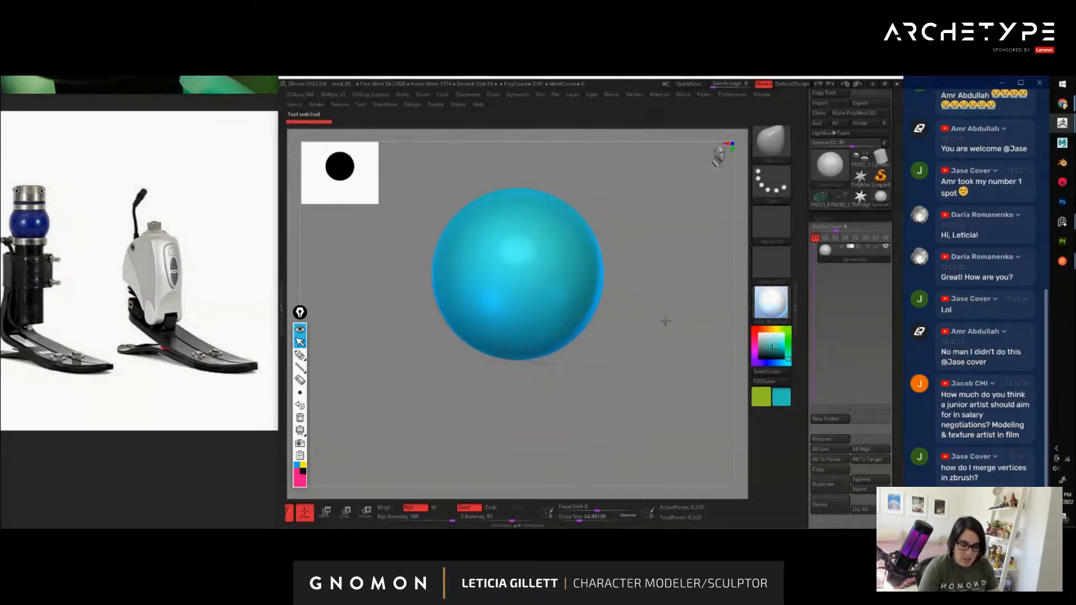
pyautogui.hotkey('shift', 'f')
pyautogui.moveTo(667, 322); pyautogui.dragTo(645, 324)
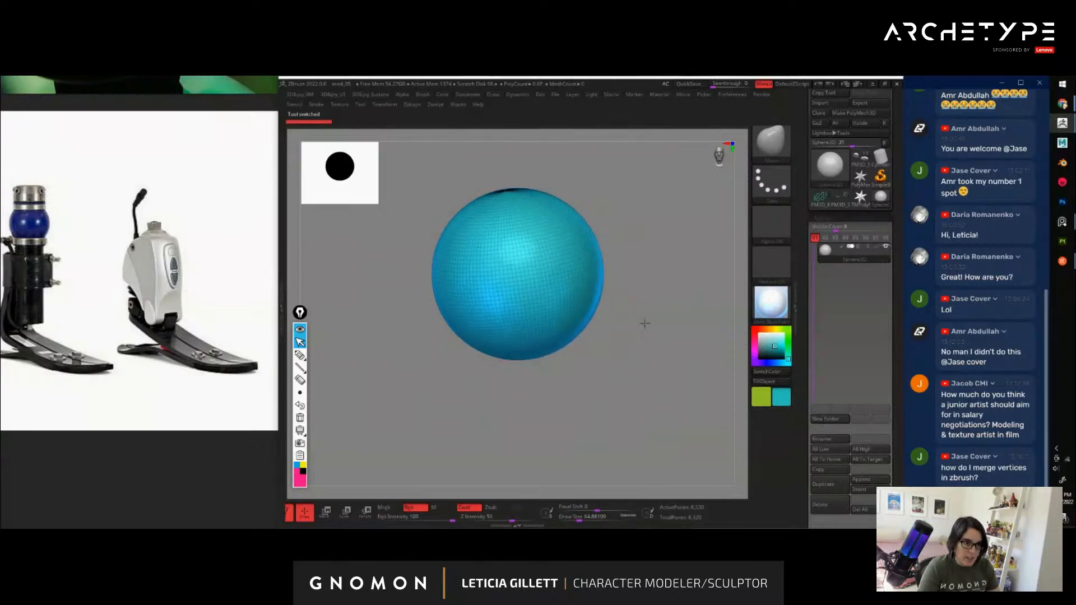
pyautogui.keyDown('alt'); pyautogui.moveTo(658, 273); pyautogui.dragTo(685, 328); pyautogui.keyUp('alt')
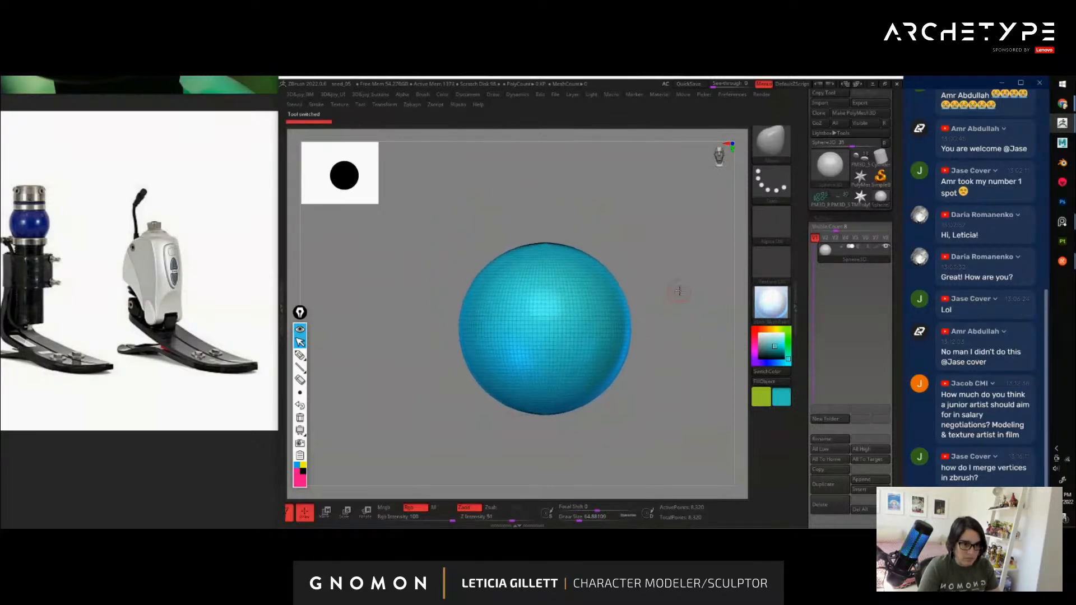
pyautogui.keyDown('alt'); pyautogui.moveTo(680, 291); pyautogui.dragTo(708, 291); pyautogui.keyUp('alt')
pyautogui.hotkey('ctrl', 'shift')
pyautogui.keyDown('ctrl'); pyautogui.keyDown('shift'); pyautogui.moveTo(436, 274); pyautogui.dragTo(497, 357); pyautogui.keyUp('shift'); pyautogui.keyUp('ctrl')
pyautogui.moveTo(447, 398)
pyautogui.mouseDown()
pyautogui.moveTo(442, 408)
pyautogui.moveTo(538, 384)
pyautogui.mouseUp()
pyautogui.rightClick(533, 398)
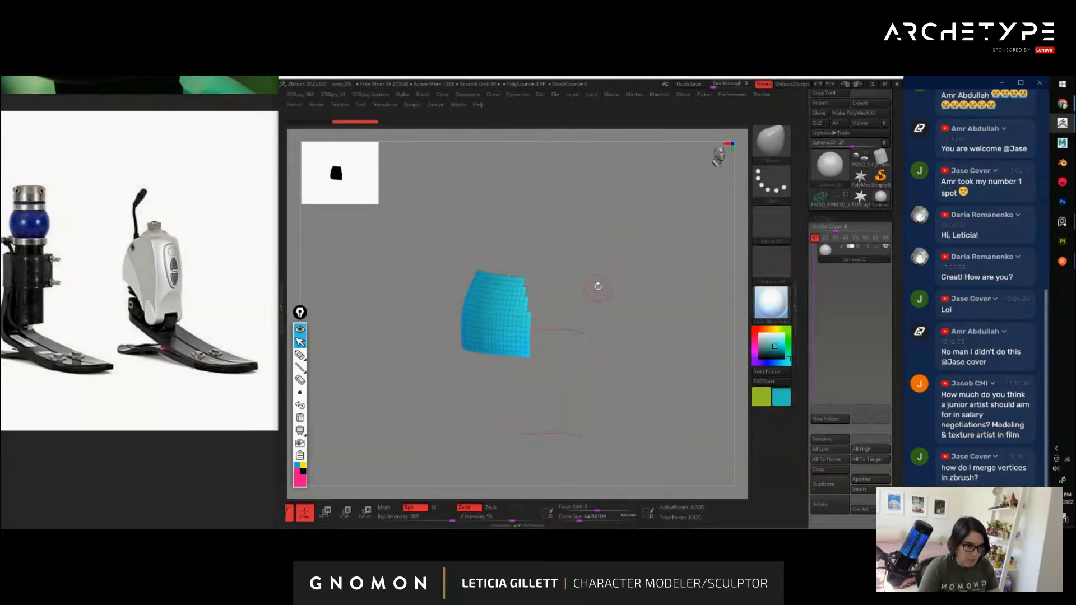
# Convert the sphere primitive to a PolyMesh3D and make the complete polymesh sphere the active tool
pyautogui.click(854, 114)
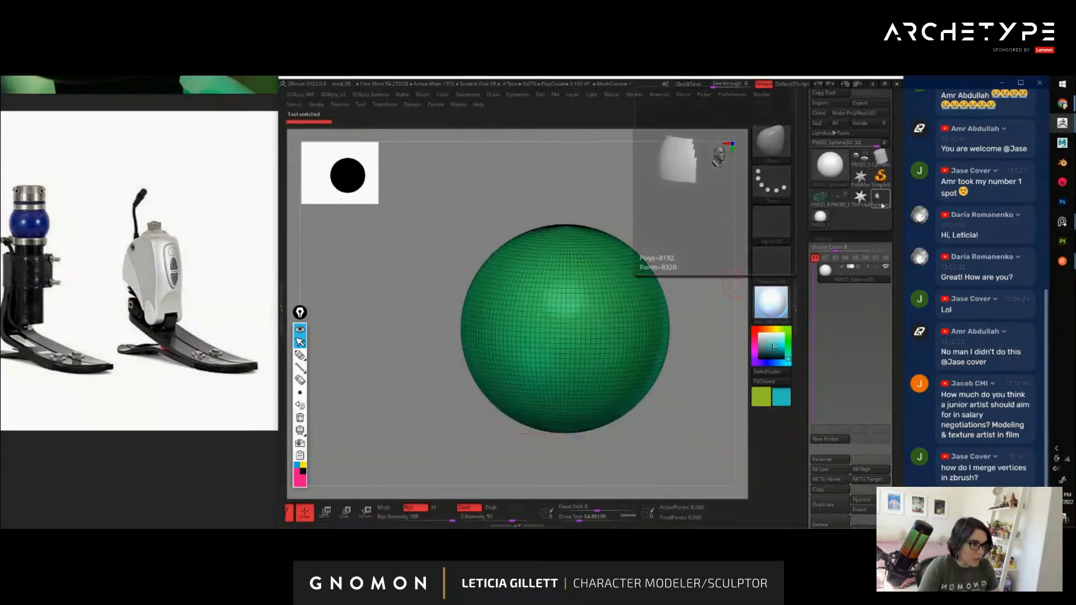
pyautogui.click(880, 199)
pyautogui.click(821, 219)
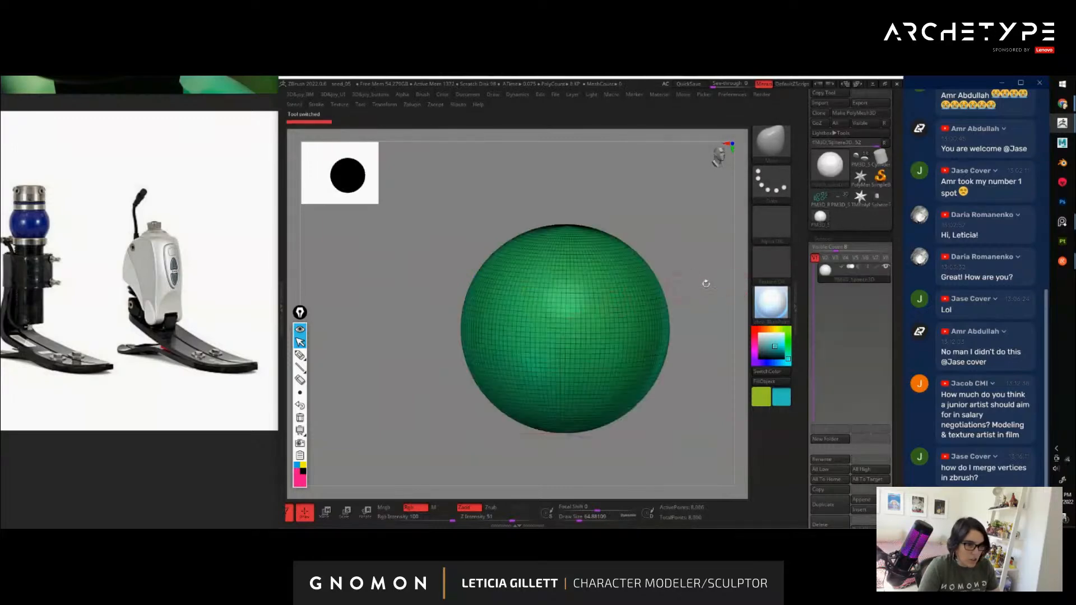
# Isolate a rectangular patch on the sphere's side, split the hidden remainder into its own subtool, and inspect both pieces
pyautogui.keyDown('ctrl'); pyautogui.keyDown('shift'); pyautogui.moveTo(434, 279); pyautogui.dragTo(510, 365); pyautogui.keyUp('shift'); pyautogui.keyUp('ctrl')
pyautogui.press('space')
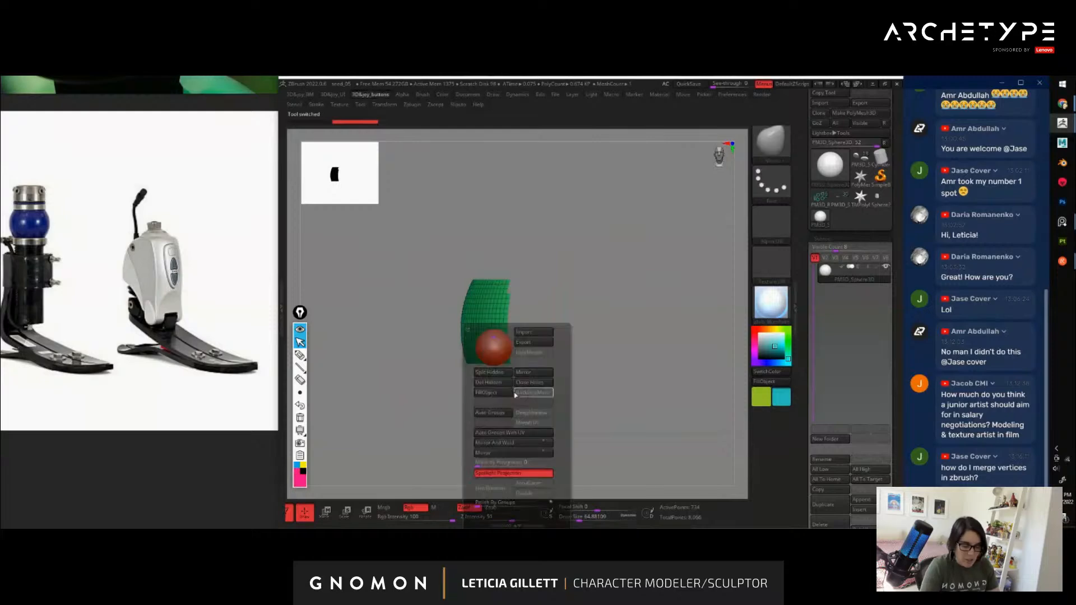
pyautogui.click(494, 373)
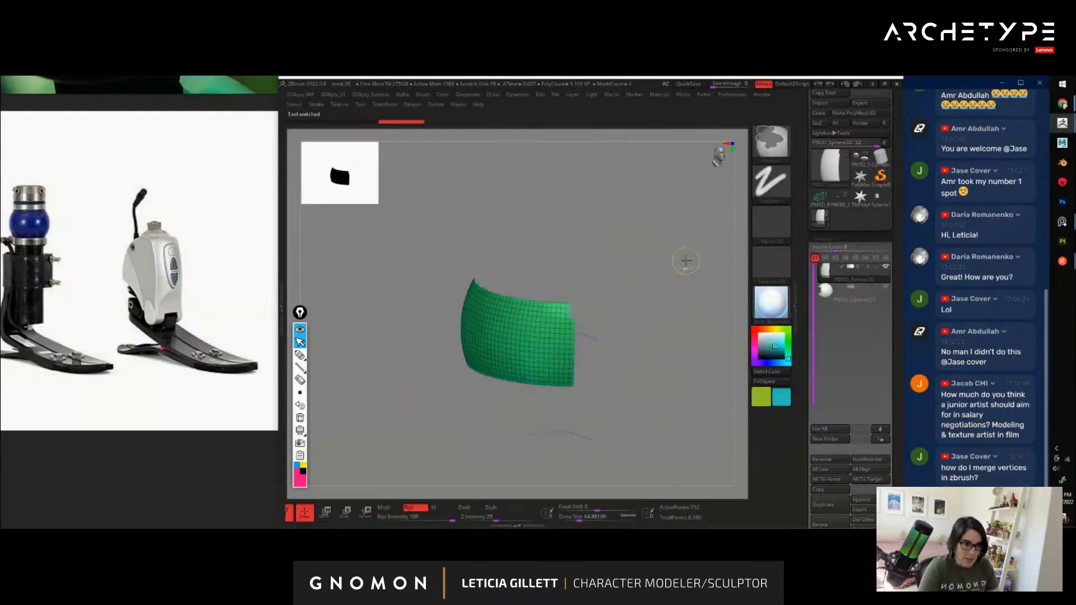
pyautogui.moveTo(686, 261); pyautogui.dragTo(667, 272)
pyautogui.click(823, 290)
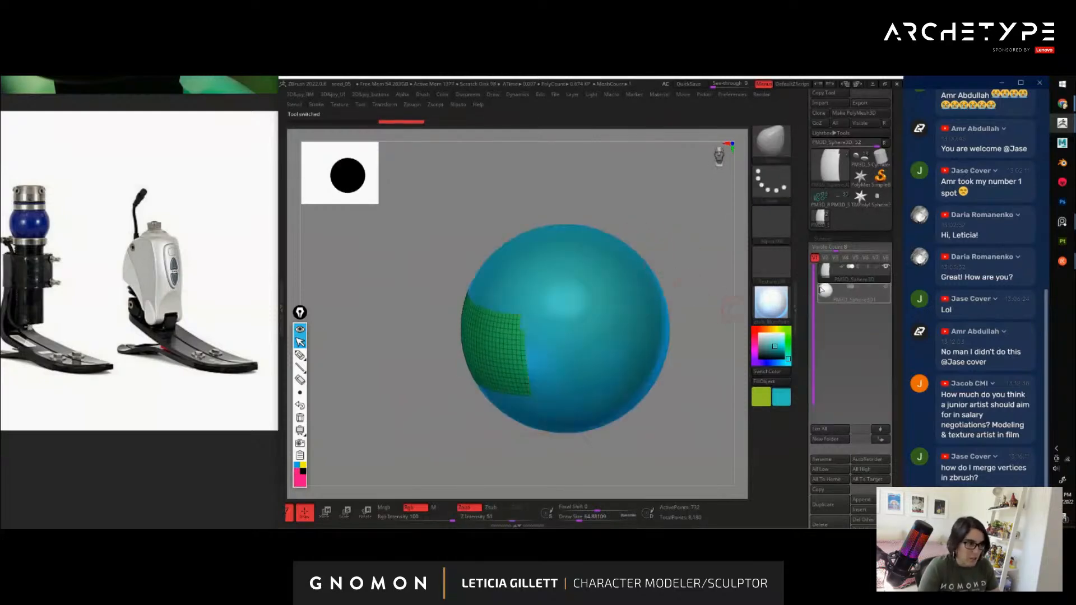
pyautogui.click(831, 291)
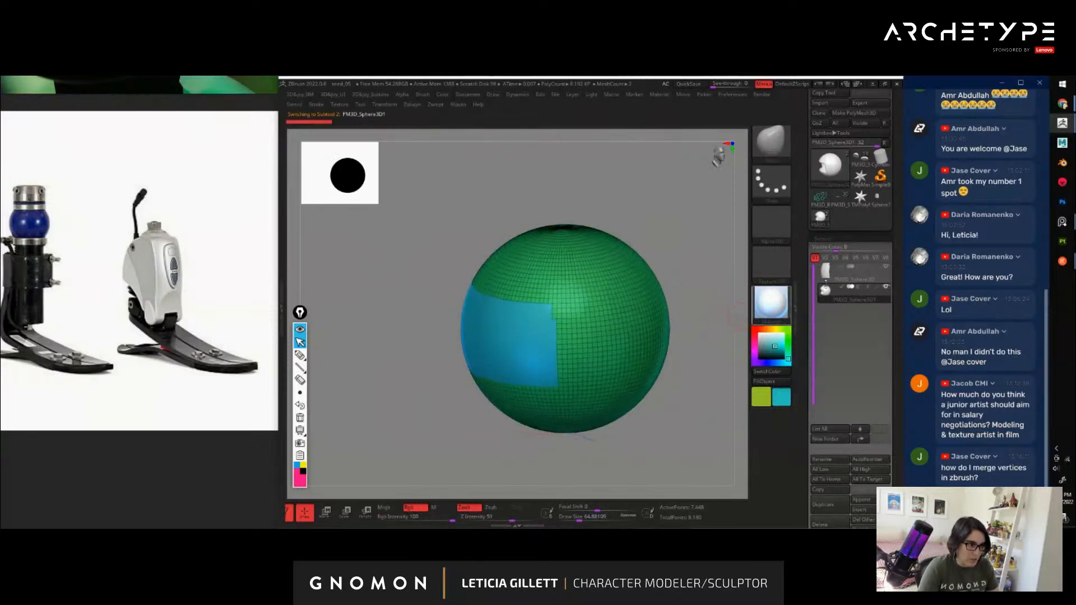
# Select the patch subtool and merge it down with the rest of the sphere into one subtool
pyautogui.click(827, 273)
pyautogui.scroll(-3, 831, 443)
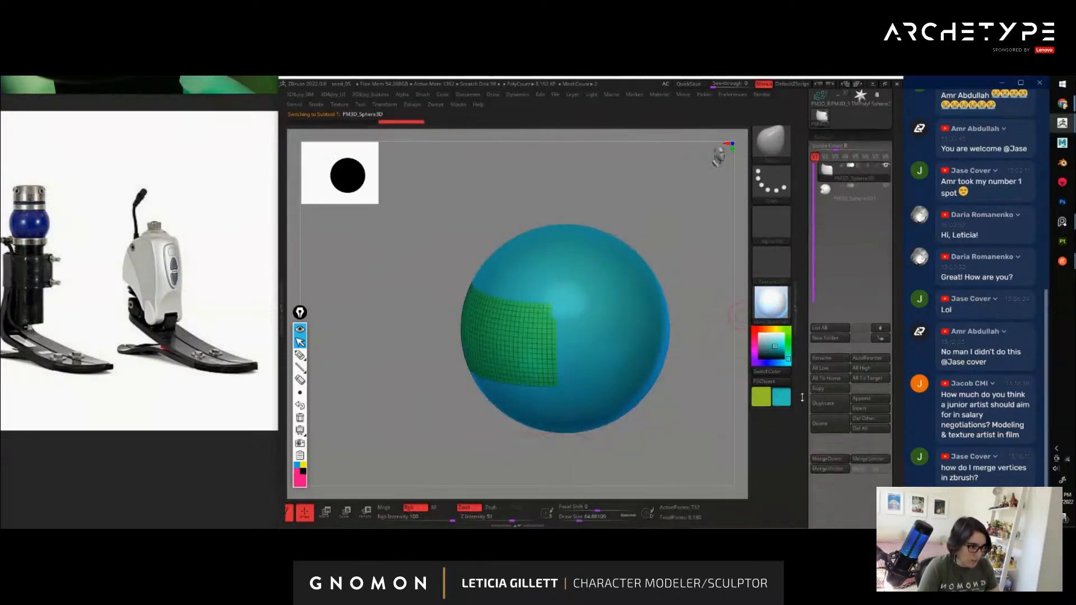
pyautogui.click(831, 443)
pyautogui.click(755, 462)
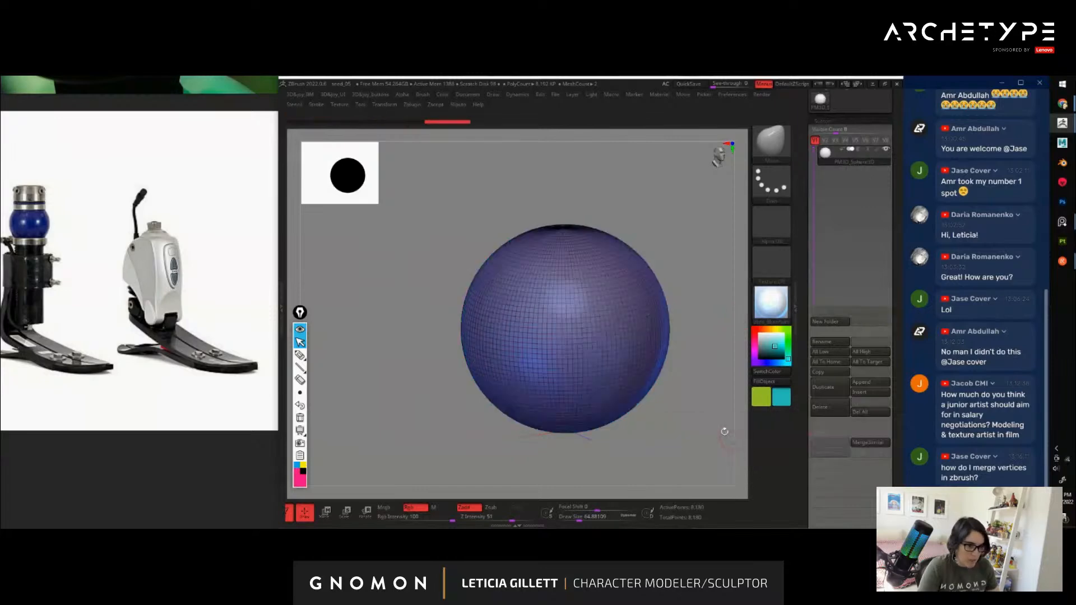
# Subdivide the merged, unwelded sphere two levels to test its patch border, and undo the subdivisions
pyautogui.hotkey('ctrl', 'd')
pyautogui.hotkey('ctrl', 'd')
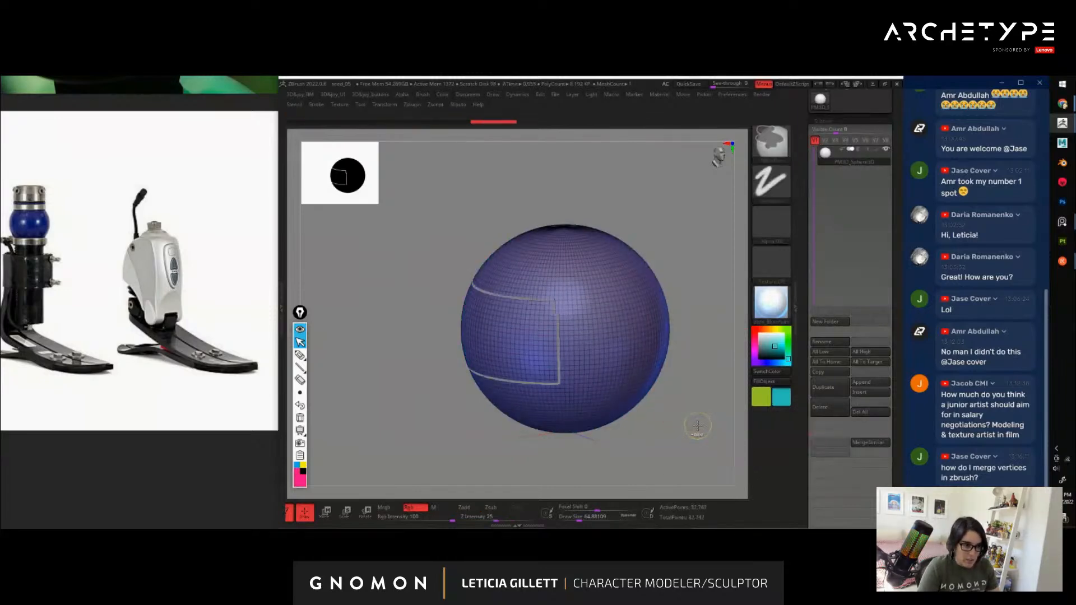
pyautogui.moveTo(684, 425)
pyautogui.mouseDown()
pyautogui.moveTo(695, 411)
pyautogui.moveTo(702, 438)
pyautogui.moveTo(734, 465)
pyautogui.moveTo(678, 473)
pyautogui.moveTo(688, 476)
pyautogui.moveTo(673, 447)
pyautogui.moveTo(693, 444)
pyautogui.mouseUp()
pyautogui.hotkey('ctrl', 'z')
pyautogui.hotkey('ctrl', 'z')
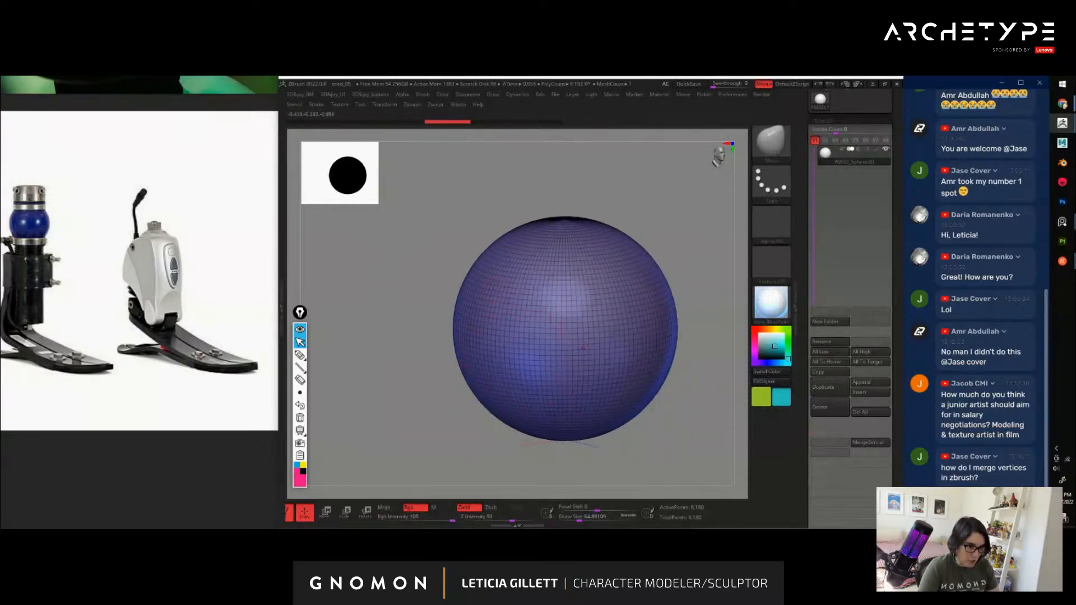
pyautogui.hotkey('ctrl', 'd')
pyautogui.hotkey('ctrl', 'd')
pyautogui.hotkey('ctrl', 'z')
pyautogui.hotkey('ctrl', 'z')
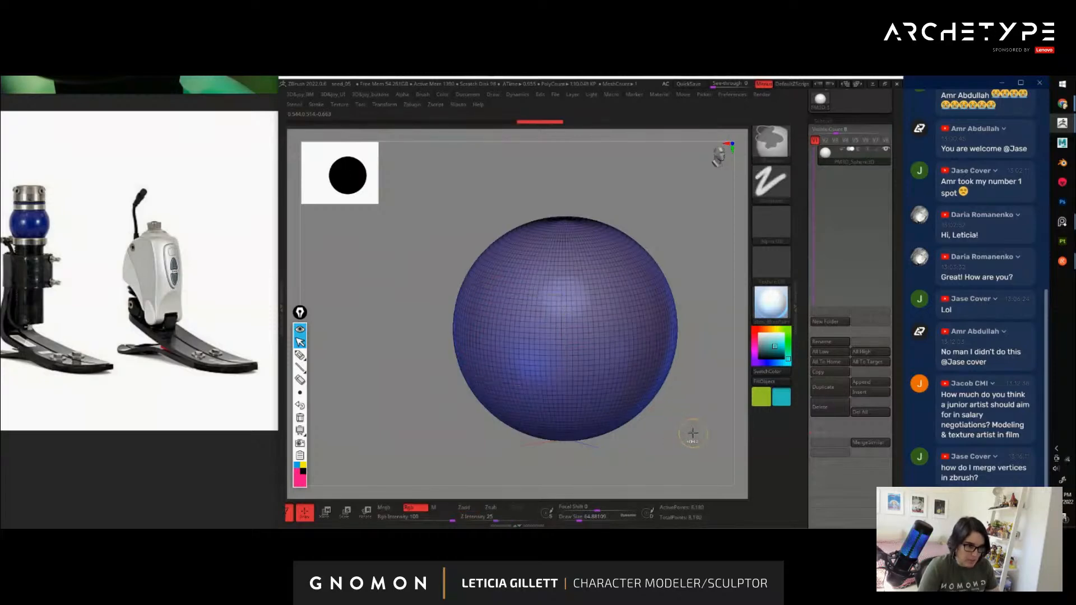
# Weld the merged sphere's identical points, subdivide it two levels, and step back down to the lowest level
pyautogui.moveTo(802, 432)
pyautogui.mouseDown()
pyautogui.moveTo(795, 363)
pyautogui.moveTo(831, 304)
pyautogui.mouseUp()
pyautogui.moveTo(804, 346); pyautogui.dragTo(807, 152)
pyautogui.click(839, 404)
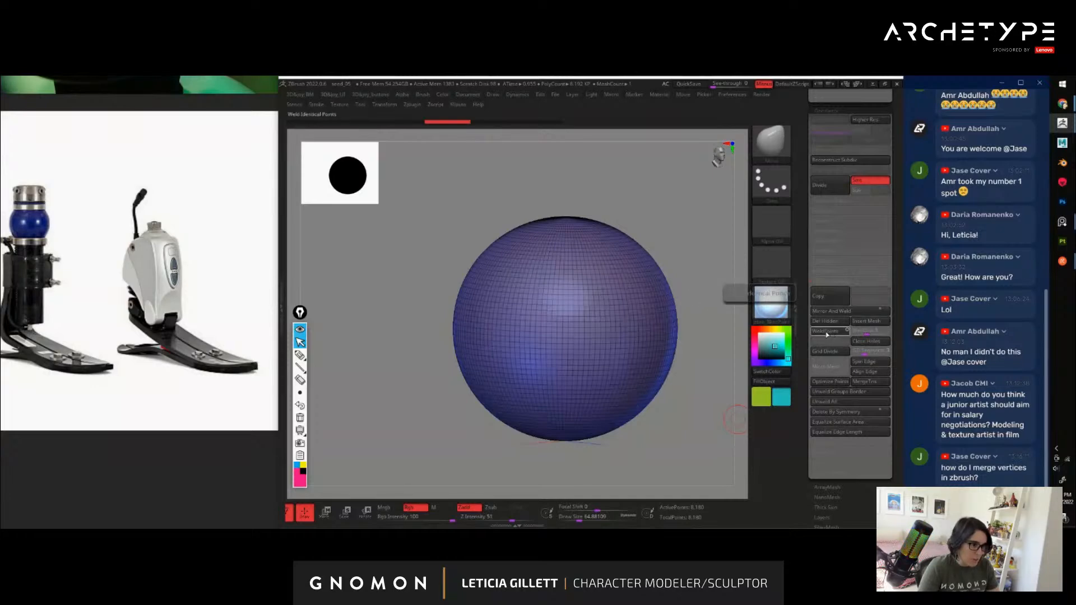
pyautogui.hotkey('ctrl', 'd')
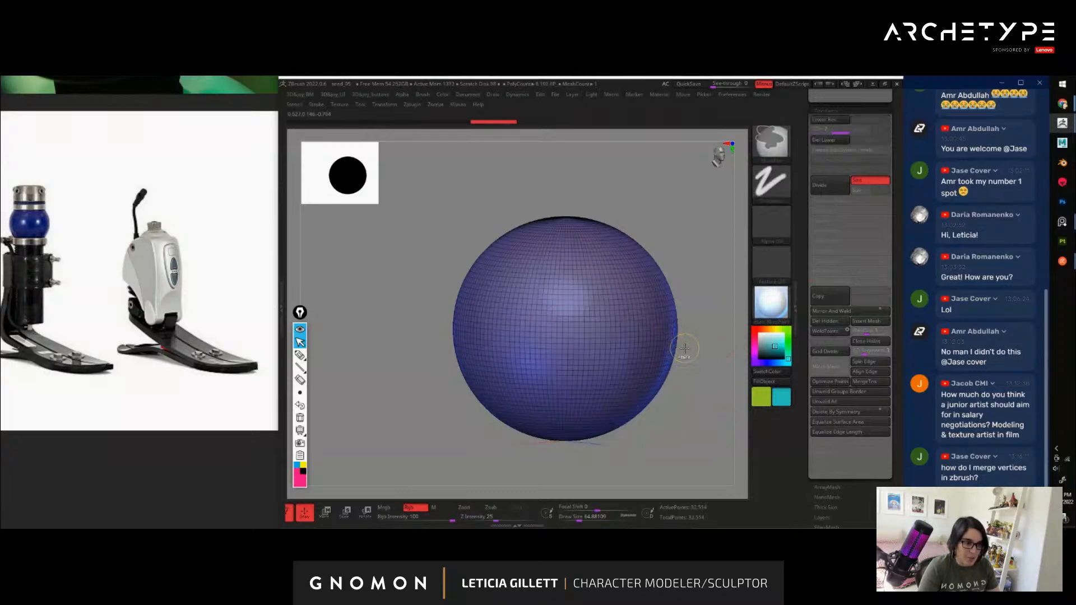
pyautogui.hotkey('ctrl', 'd')
pyautogui.moveTo(704, 356); pyautogui.dragTo(706, 390)
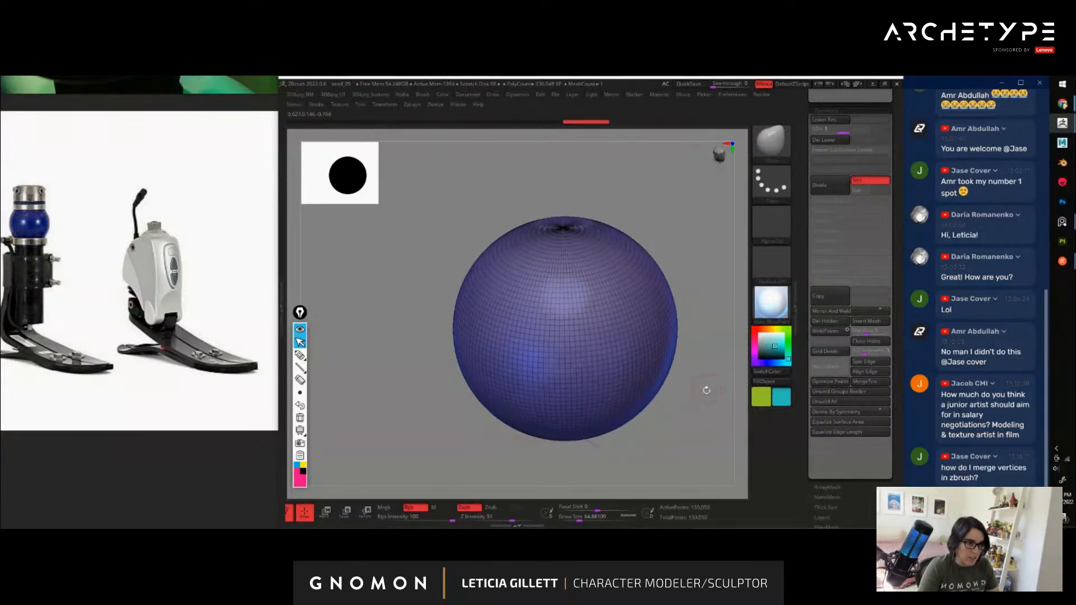
pyautogui.hotkey('shift', 'd')
pyautogui.hotkey('shift', 'd')
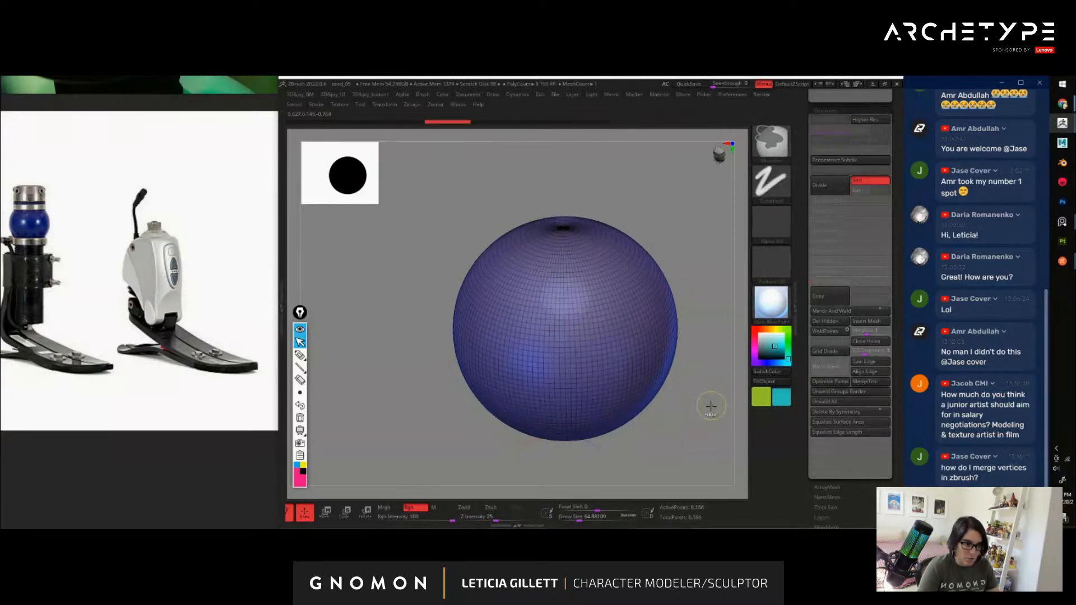
# Step back through the undo history to the merged sphere before its points were welded
pyautogui.hotkey('ctrl', 'z')
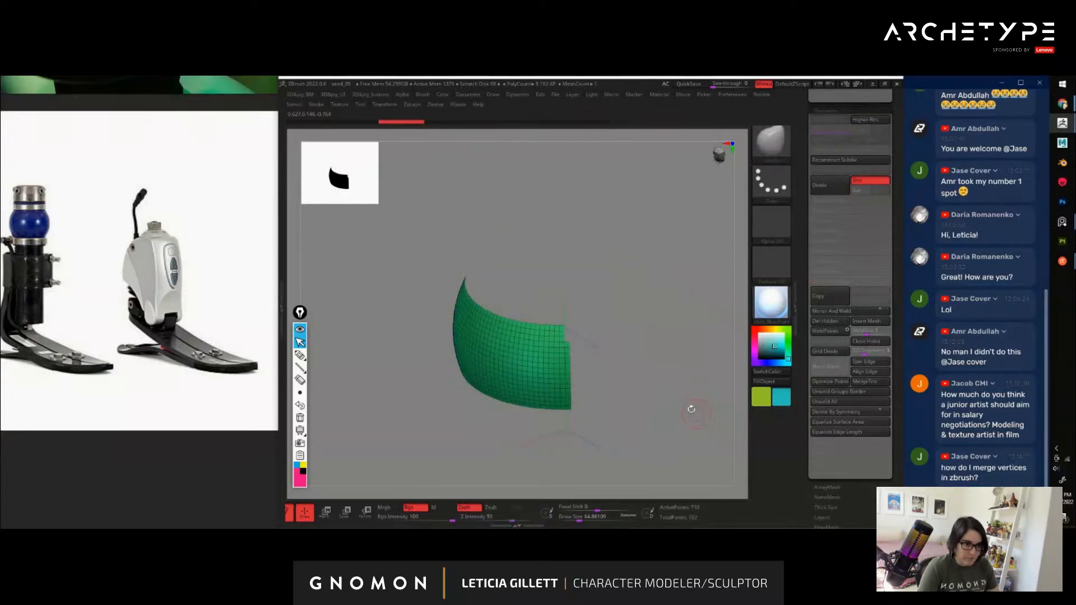
pyautogui.hotkey('ctrl', 'shift')
pyautogui.hotkey('ctrl', 'shift')
pyautogui.moveTo(801, 164); pyautogui.dragTo(806, 292)
pyautogui.click(449, 122)
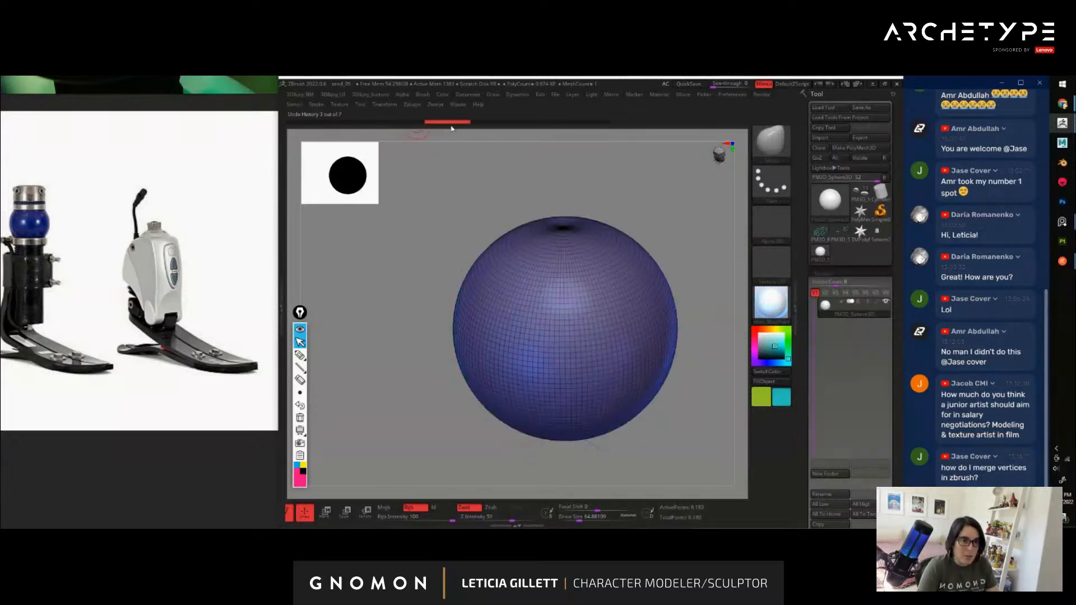
# Subdivide the restored sphere to show its open patch border again, and undo the subdivision
pyautogui.moveTo(700, 447); pyautogui.dragTo(686, 419)
pyautogui.hotkey('ctrl', 'd')
pyautogui.hotkey('ctrl', 'z')
pyautogui.hotkey('ctrl', 'z')
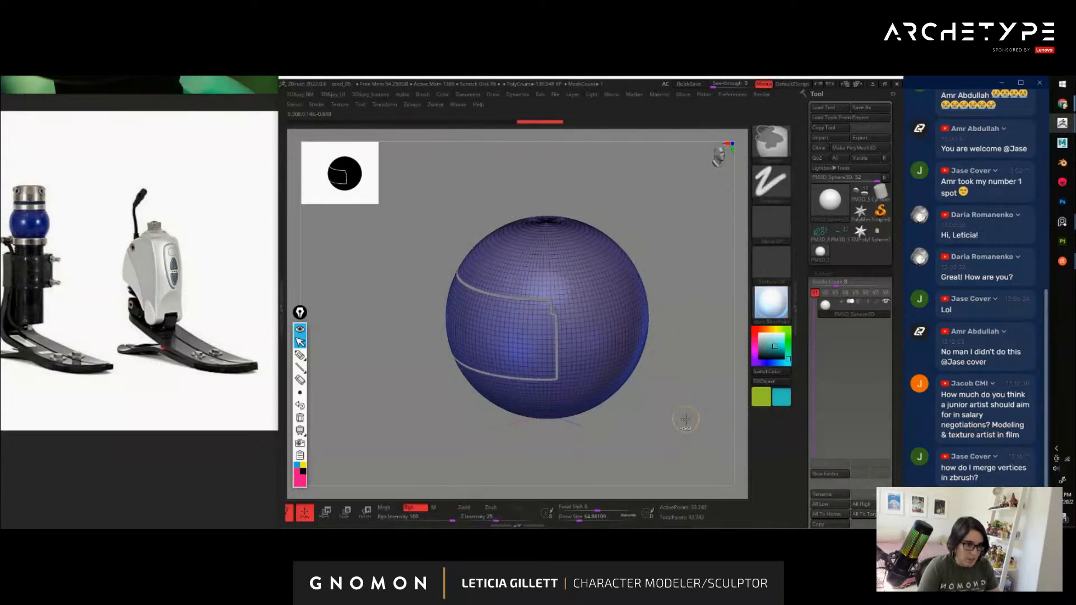
# Apply WeldPoints to the merged sphere and subdivide the welded mesh two levels
pyautogui.scroll(-1, 807, 377)
pyautogui.scroll(-5, 807, 377)
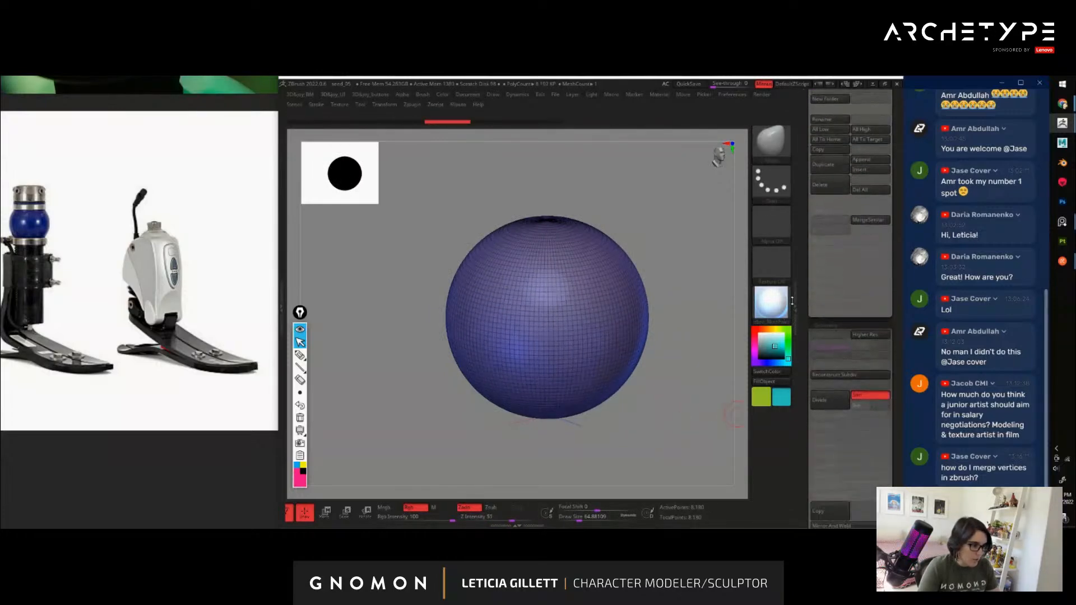
pyautogui.click(828, 272)
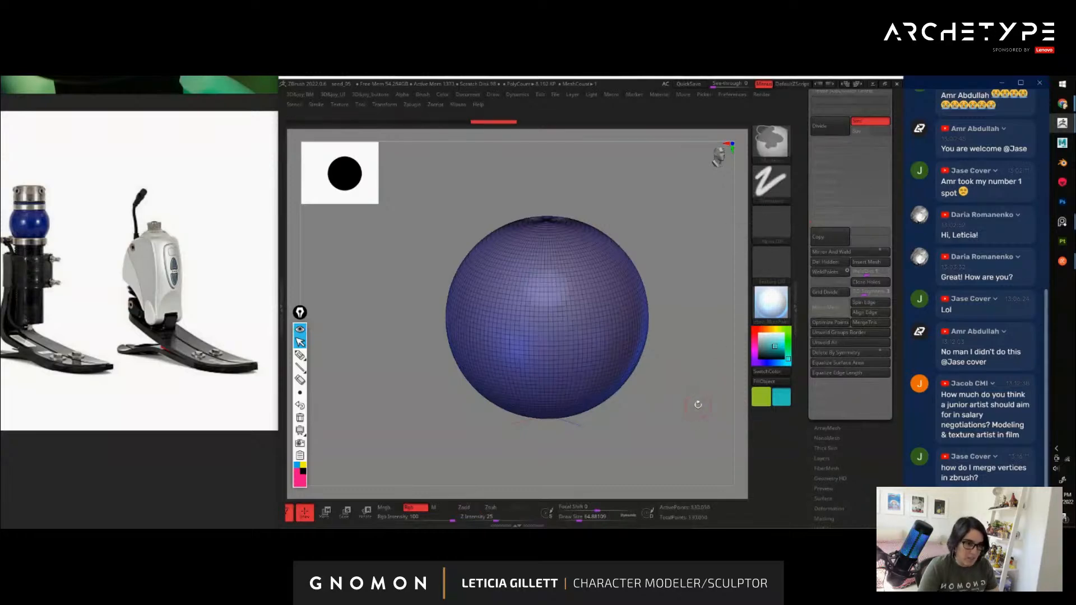
pyautogui.press('b')
pyautogui.press('s')
pyautogui.press('t')
pyautogui.hotkey('ctrl', 'd')
pyautogui.hotkey('ctrl', 'd')
pyautogui.moveTo(727, 412); pyautogui.dragTo(703, 411)
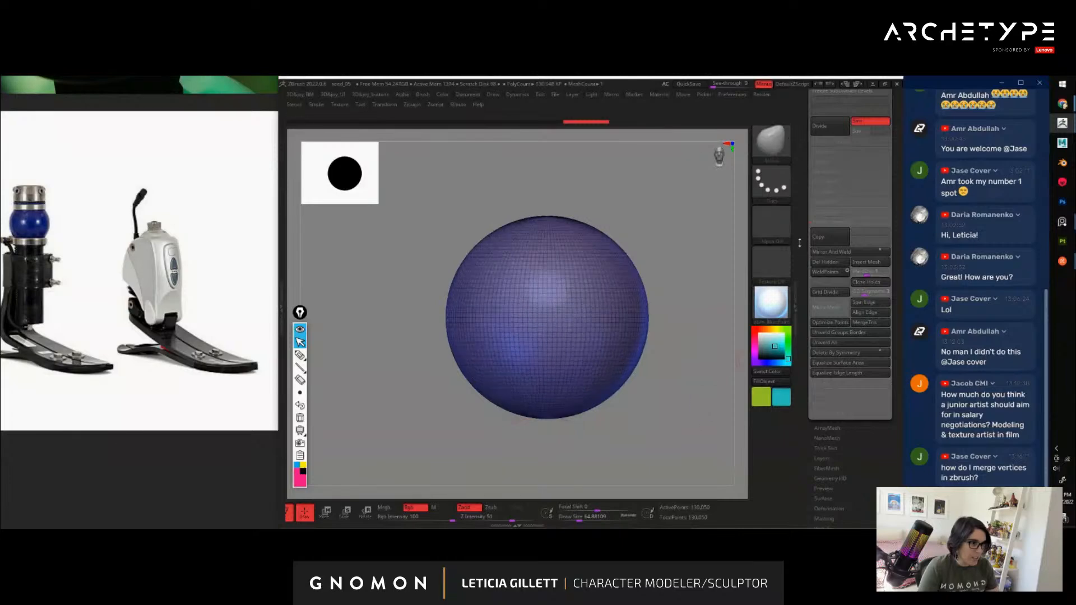
pyautogui.moveTo(799, 242); pyautogui.dragTo(801, 334)
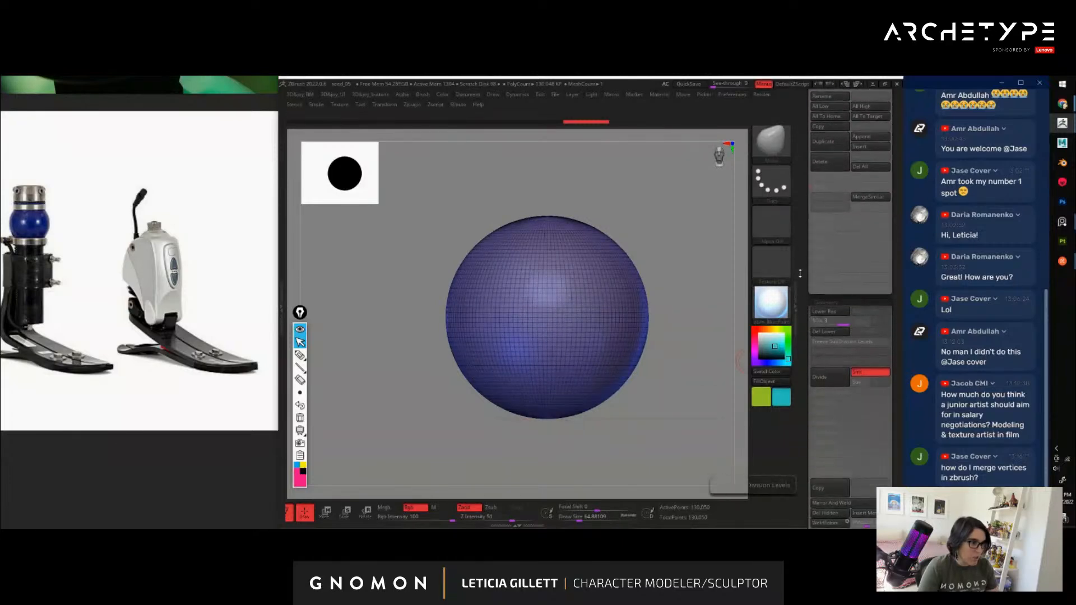
# Delete the demonstration sphere's subtool and switch back to the robot model with its feet in view
pyautogui.moveTo(802, 287); pyautogui.dragTo(801, 393)
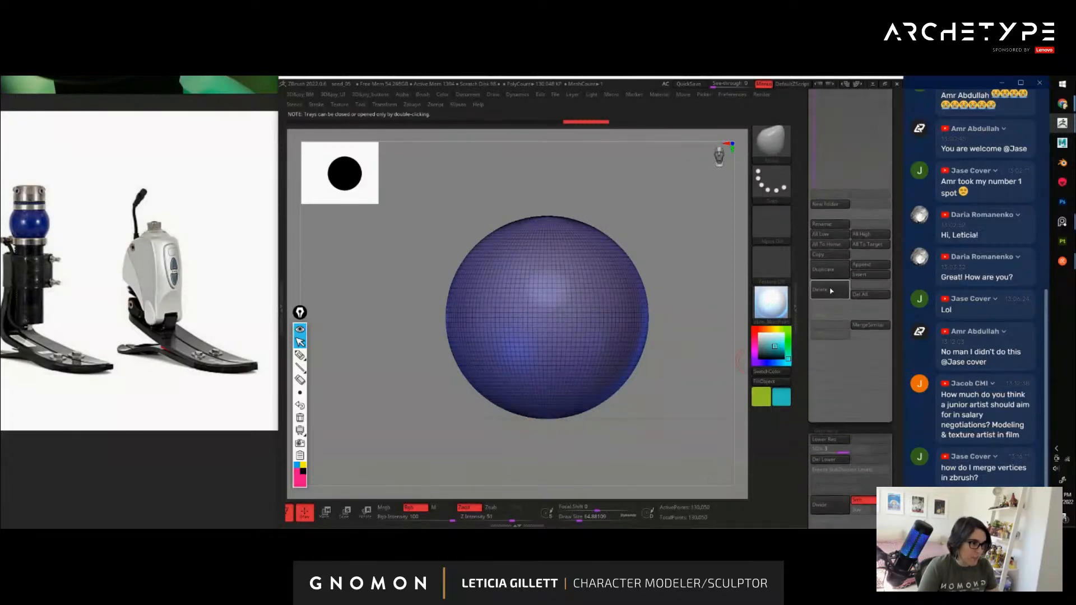
pyautogui.click(827, 290)
pyautogui.click(754, 305)
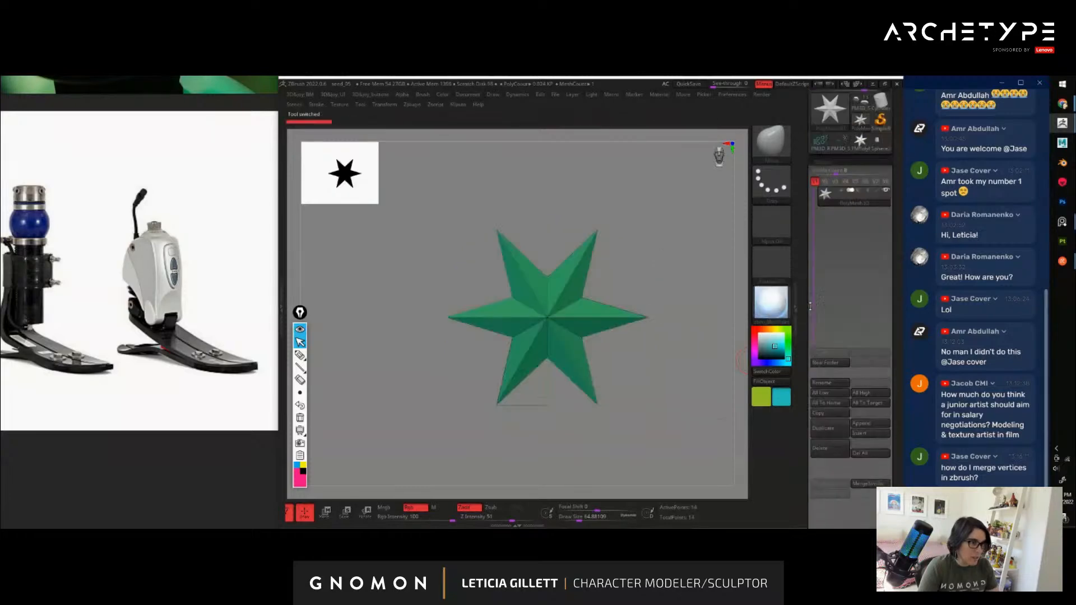
pyautogui.click(840, 236)
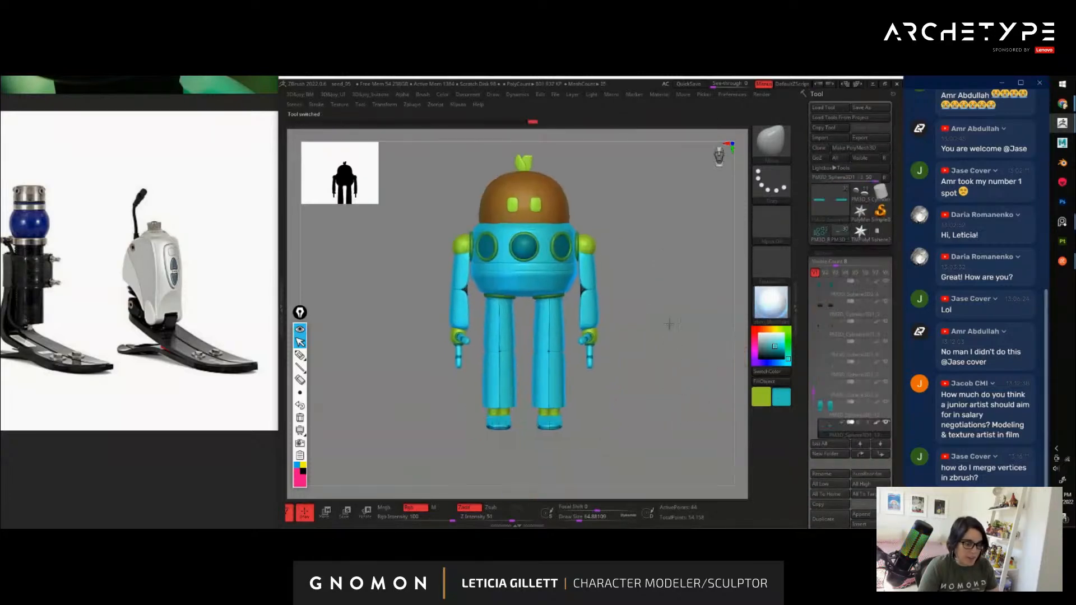
pyautogui.moveTo(704, 376); pyautogui.dragTo(674, 447)
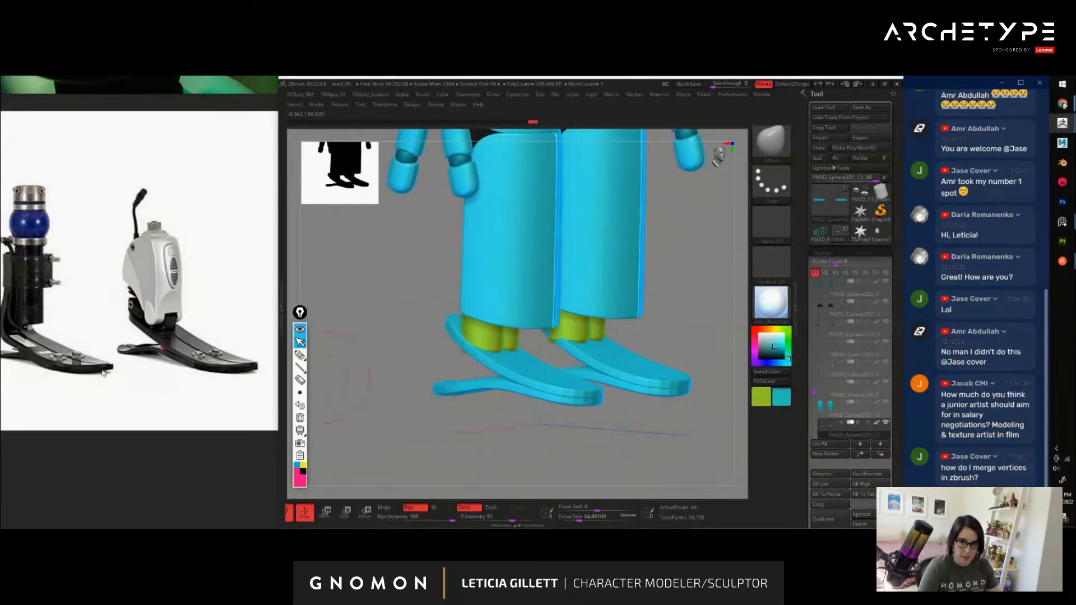
# Examine the reference photo of the prosthetic foot with the upright curved plate behind its metal ankle
pyautogui.scroll(-1, 103, 373)
pyautogui.moveTo(26, 359); pyautogui.dragTo(259, 356, button='middle')
pyautogui.scroll(1, 177, 348)
pyautogui.moveTo(178, 347); pyautogui.dragTo(176, 355, button='middle')
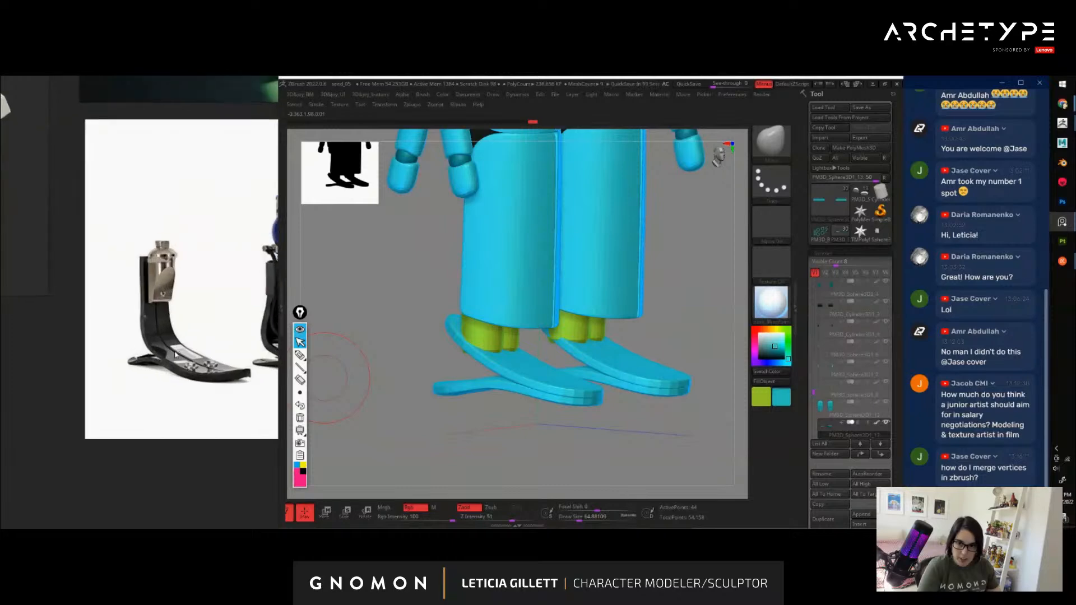
pyautogui.scroll(2, 159, 387)
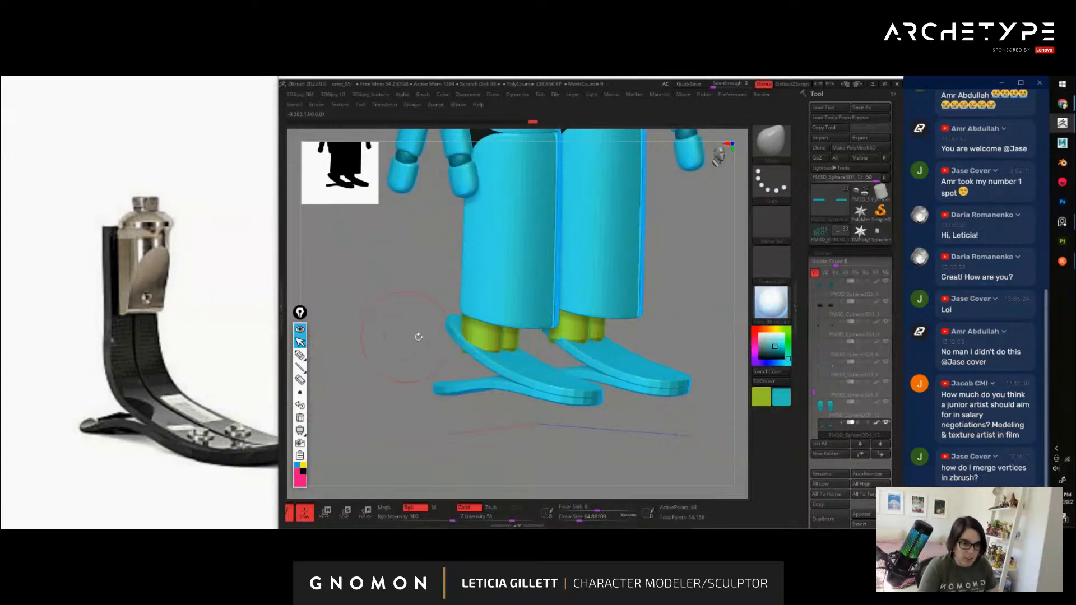
# Select the upper foot plates, display their thin base mesh with wireframe, and ready the Move brush at a draw size of about 49
pyautogui.moveTo(418, 336); pyautogui.dragTo(560, 360)
pyautogui.keyDown('alt'); pyautogui.click(545, 360); pyautogui.keyUp('alt')
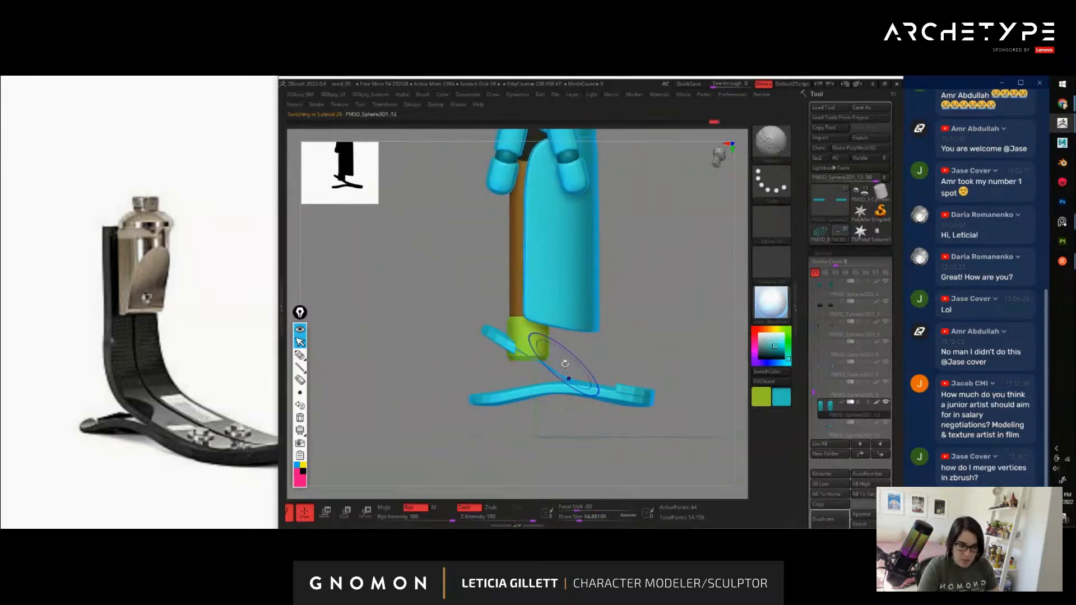
pyautogui.moveTo(544, 350); pyautogui.dragTo(588, 363)
pyautogui.press('b')
pyautogui.press('z')
pyautogui.press('m')
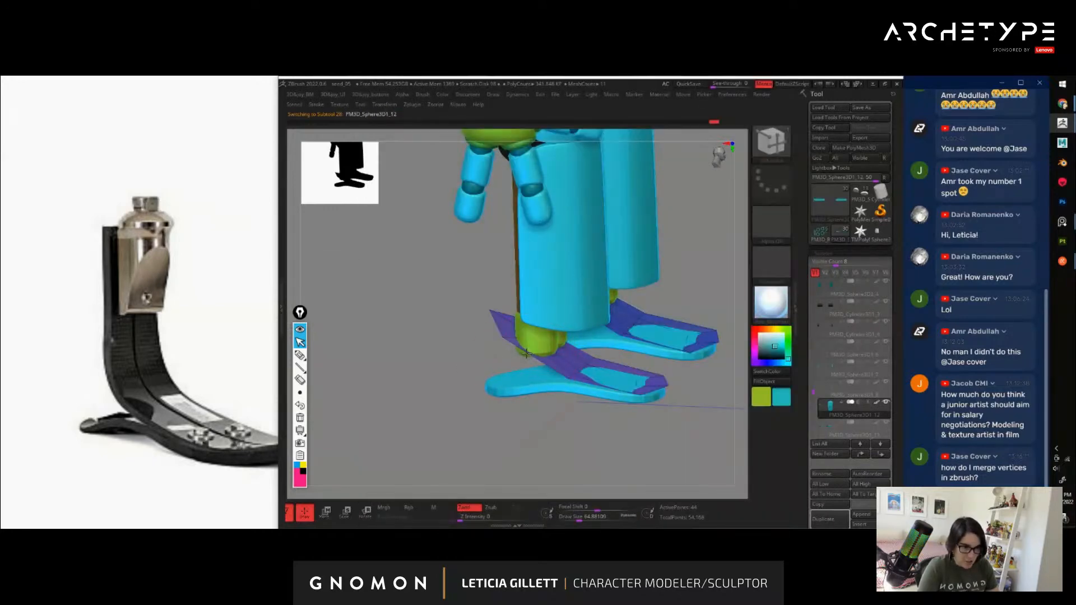
pyautogui.keyDown('shift'); pyautogui.moveTo(486, 355); pyautogui.dragTo(463, 355); pyautogui.keyUp('shift')
pyautogui.hotkey('shift', 'f')
pyautogui.moveTo(629, 323)
pyautogui.keyDown('alt'); pyautogui.mouseDown()
pyautogui.moveTo(655, 335)
pyautogui.moveTo(567, 372)
pyautogui.moveTo(544, 362)
pyautogui.mouseUp(); pyautogui.keyUp('alt')
pyautogui.press('q')
pyautogui.hotkey('shift', 'f')
pyautogui.press('s')
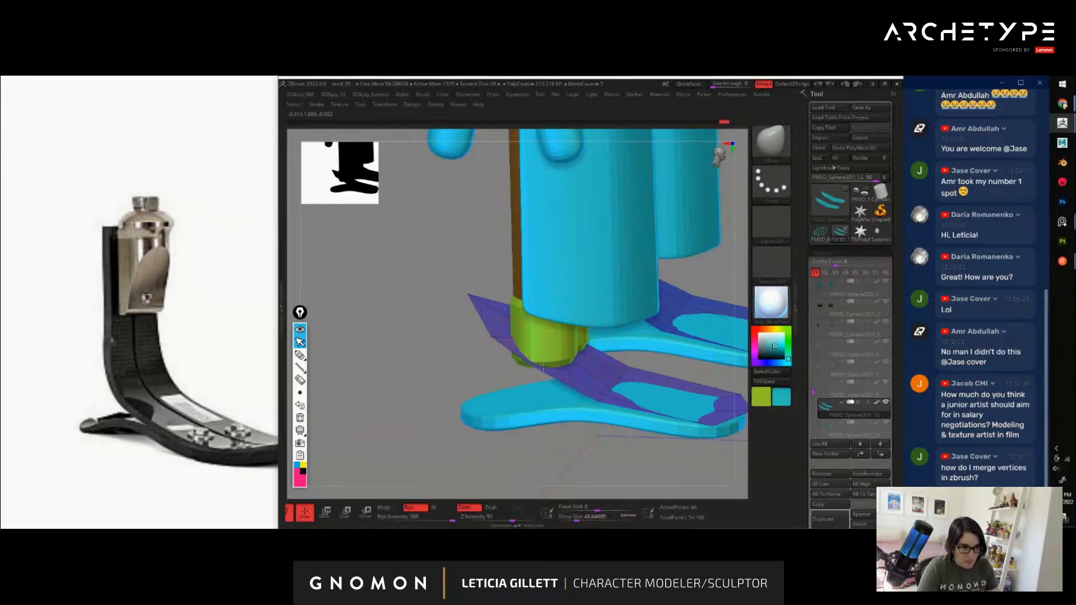
# Turn on Double display so the thin upper foot plates render from both sides
pyautogui.moveTo(447, 379); pyautogui.dragTo(557, 363)
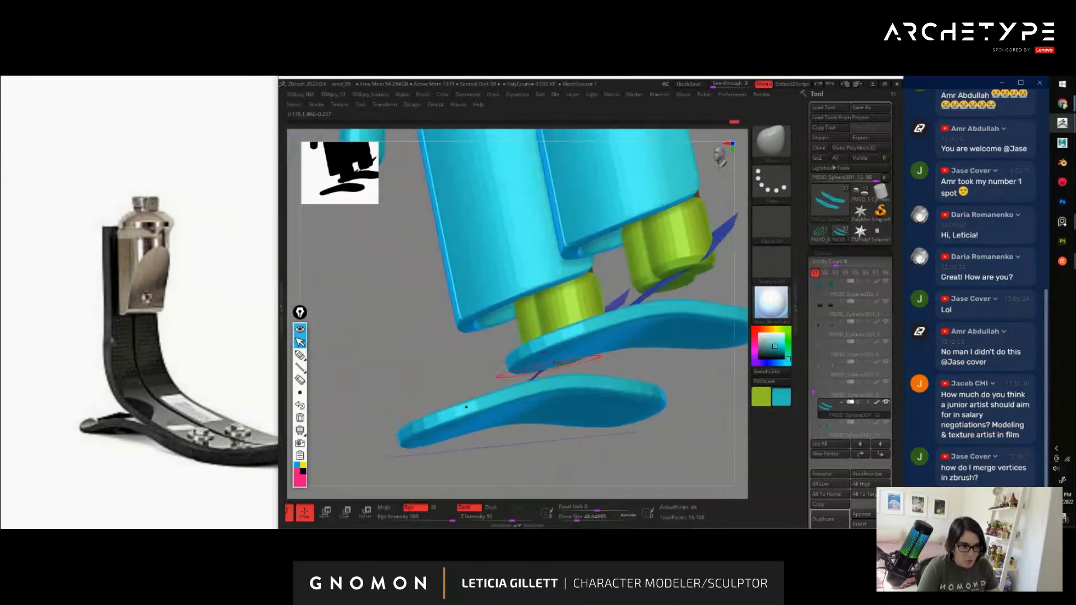
pyautogui.moveTo(466, 340); pyautogui.dragTo(626, 360)
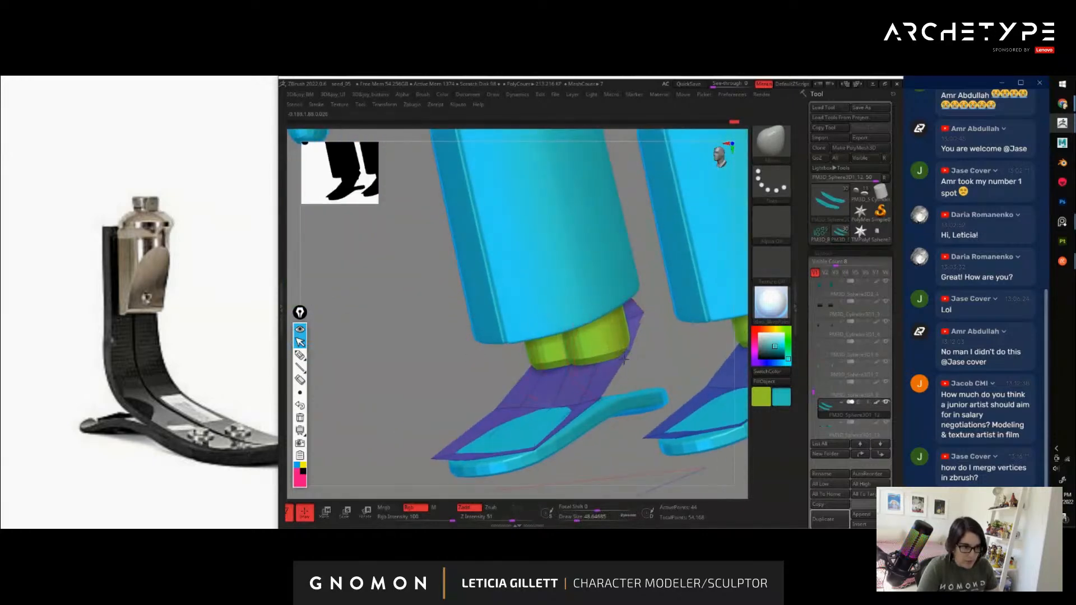
pyautogui.rightClick(626, 360)
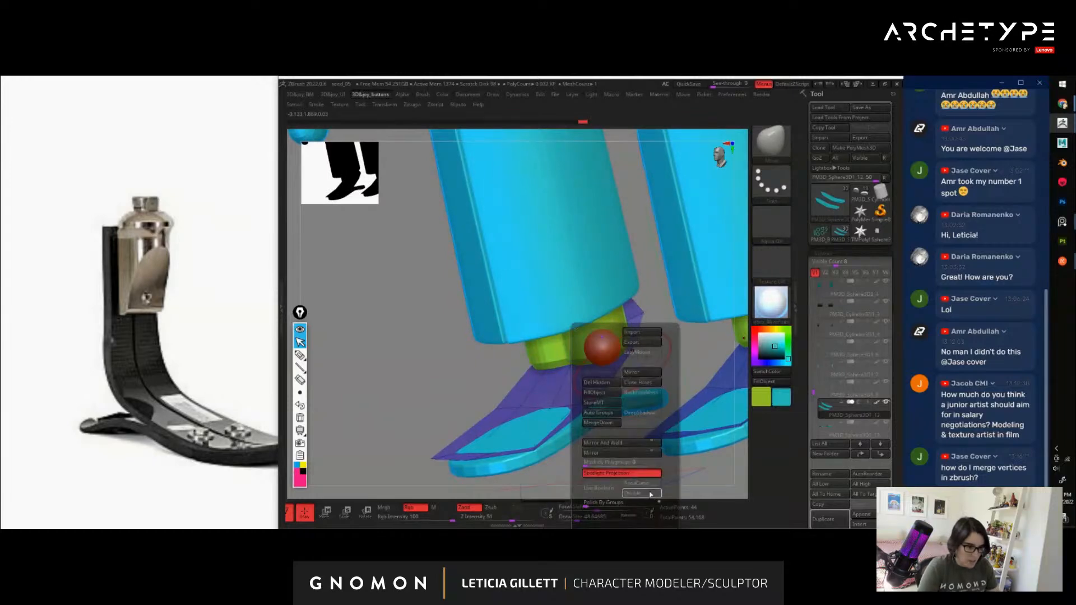
pyautogui.moveTo(450, 378)
pyautogui.mouseDown()
pyautogui.moveTo(503, 380)
pyautogui.moveTo(452, 381)
pyautogui.mouseUp()
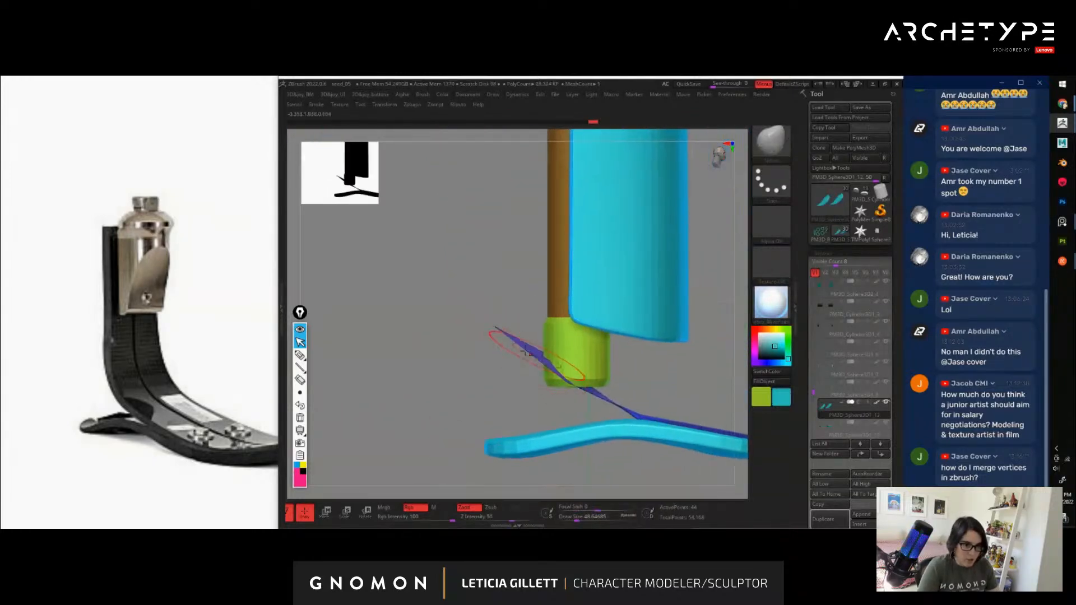
# Bend the upper foot plates' pointed back ends upwards behind the green ankles, following the reference's upright shank
pyautogui.moveTo(493, 326); pyautogui.dragTo(521, 268)
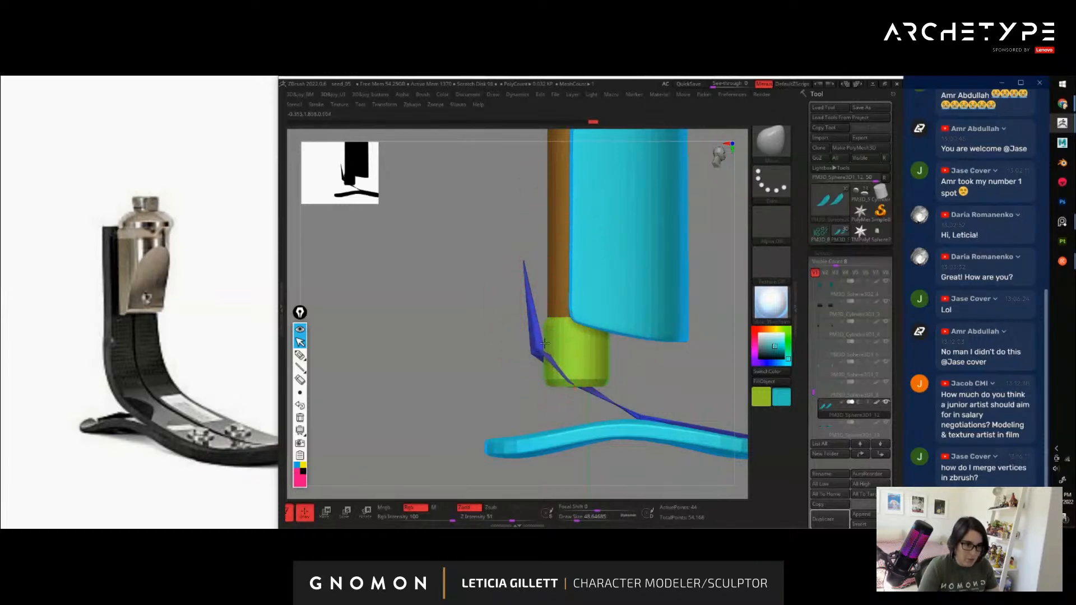
pyautogui.moveTo(468, 367)
pyautogui.mouseDown()
pyautogui.moveTo(550, 370)
pyautogui.moveTo(471, 343)
pyautogui.mouseUp()
pyautogui.moveTo(472, 343)
pyautogui.mouseDown(button='right')
pyautogui.moveTo(516, 313)
pyautogui.moveTo(554, 307)
pyautogui.moveTo(586, 344)
pyautogui.mouseUp(button='right')
pyautogui.moveTo(555, 367); pyautogui.dragTo(512, 339)
pyautogui.moveTo(512, 339); pyautogui.dragTo(496, 375, button='right')
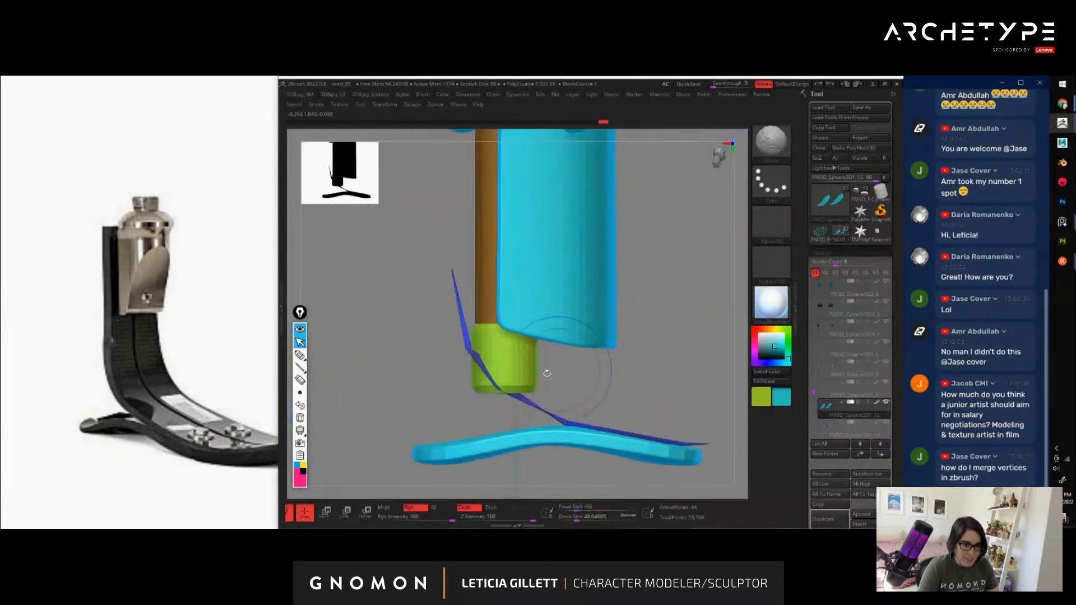
# Isolate the upper foot plates, reduce the draw size to about 20, and even out the vertices around the rear bend
pyautogui.press('s')
pyautogui.hotkey('ctrl', '1')
pyautogui.moveTo(622, 372); pyautogui.dragTo(565, 365, button='right')
pyautogui.press('s')
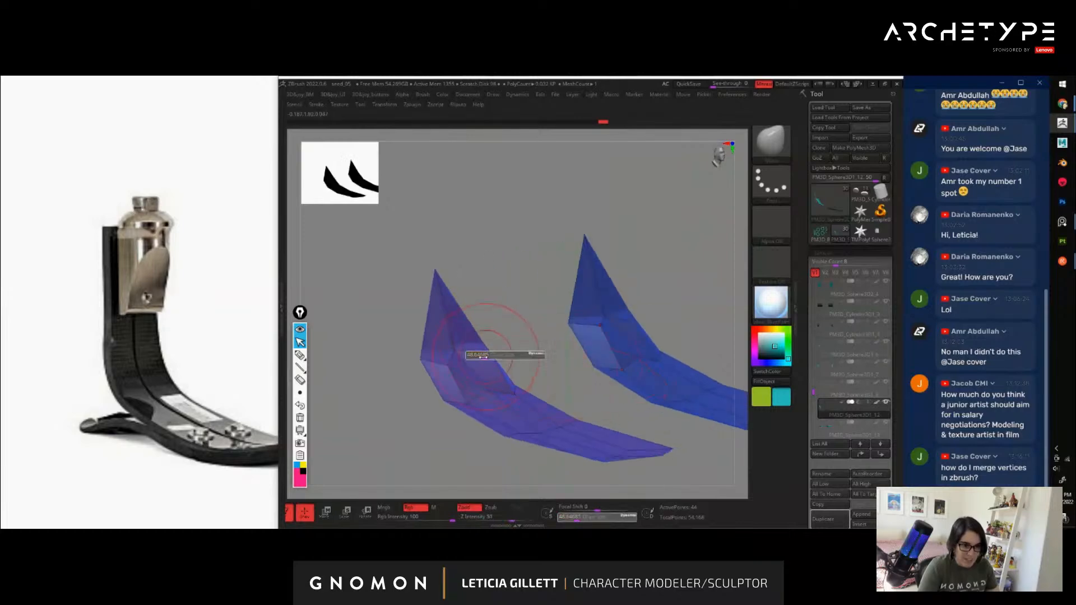
pyautogui.moveTo(493, 354); pyautogui.dragTo(487, 356)
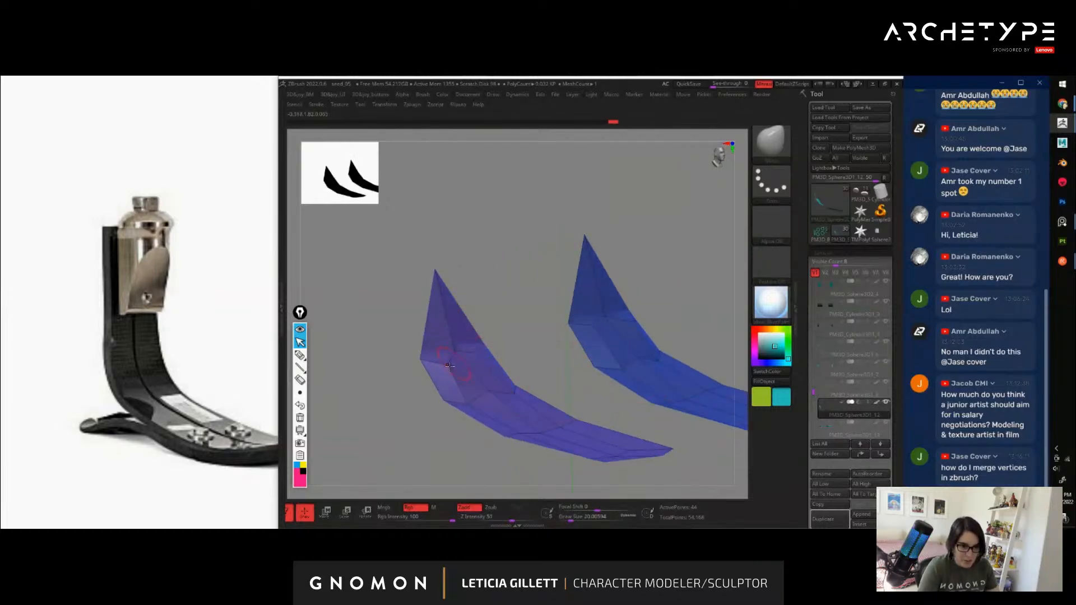
pyautogui.moveTo(480, 353); pyautogui.dragTo(593, 383, button='right')
pyautogui.moveTo(507, 347); pyautogui.dragTo(516, 345)
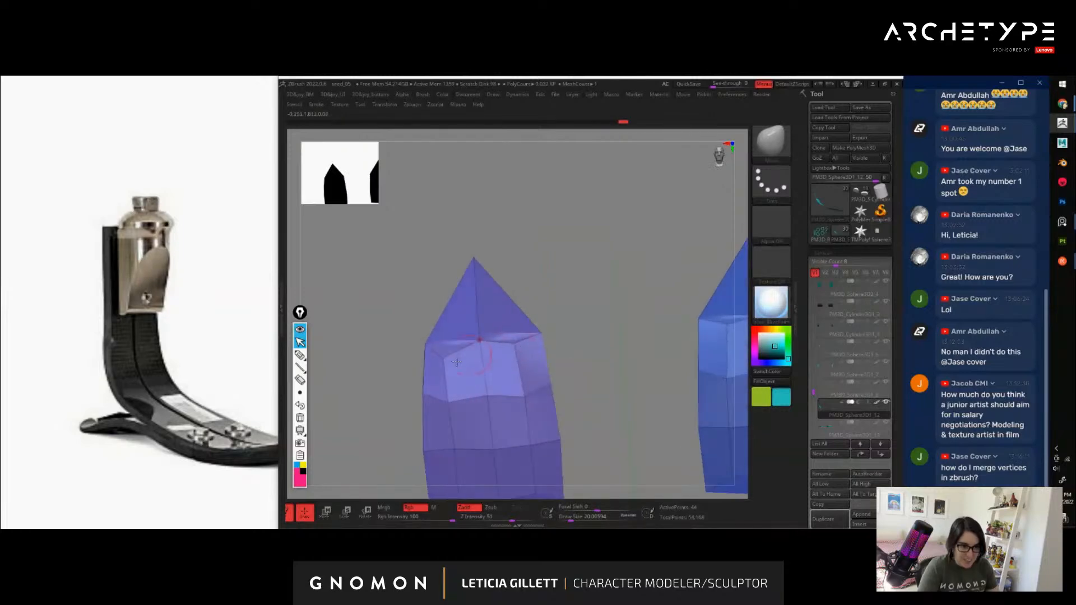
pyautogui.moveTo(447, 357); pyautogui.dragTo(462, 347)
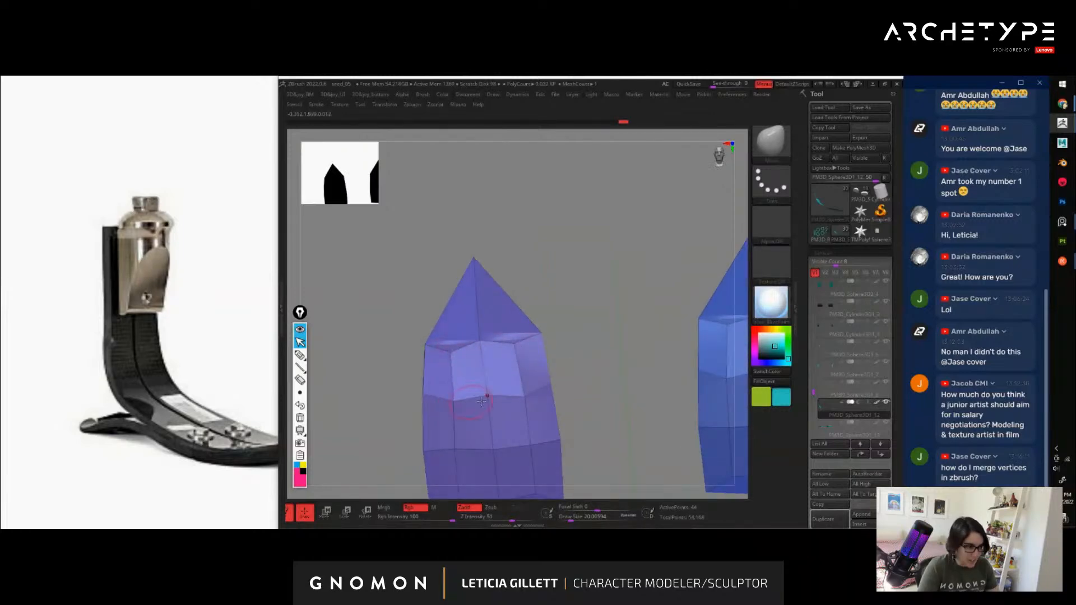
# Insert a horizontal edge loop across the plates below their pointed upper ends with ZModeler, then return to the Move brush
pyautogui.moveTo(611, 363); pyautogui.dragTo(487, 356, button='right')
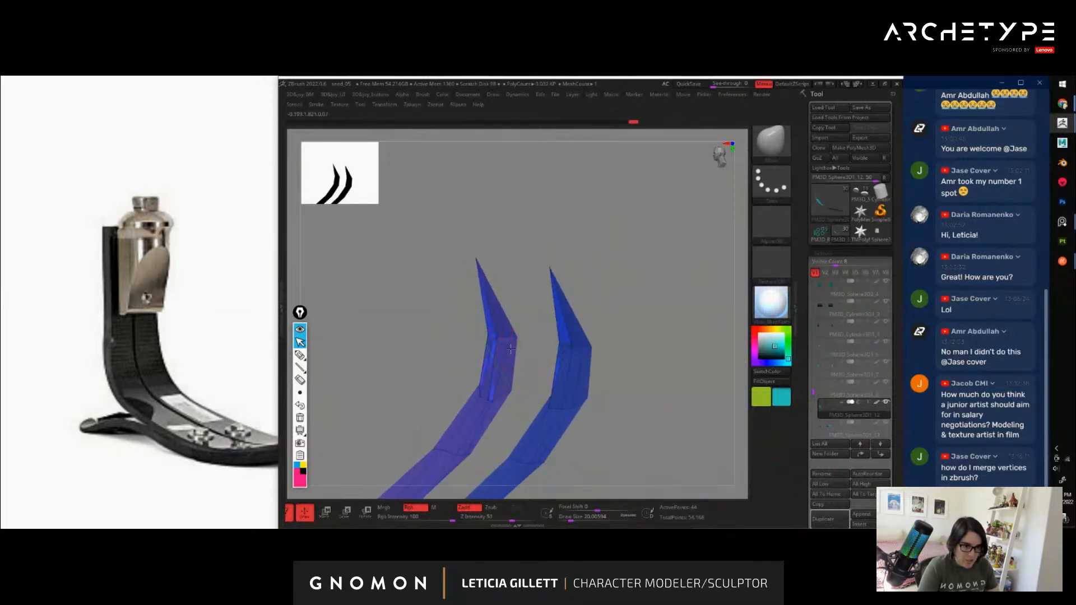
pyautogui.moveTo(507, 351)
pyautogui.mouseDown(button='right')
pyautogui.moveTo(559, 343)
pyautogui.moveTo(557, 358)
pyautogui.mouseUp(button='right')
pyautogui.press('b')
pyautogui.click(553, 371)
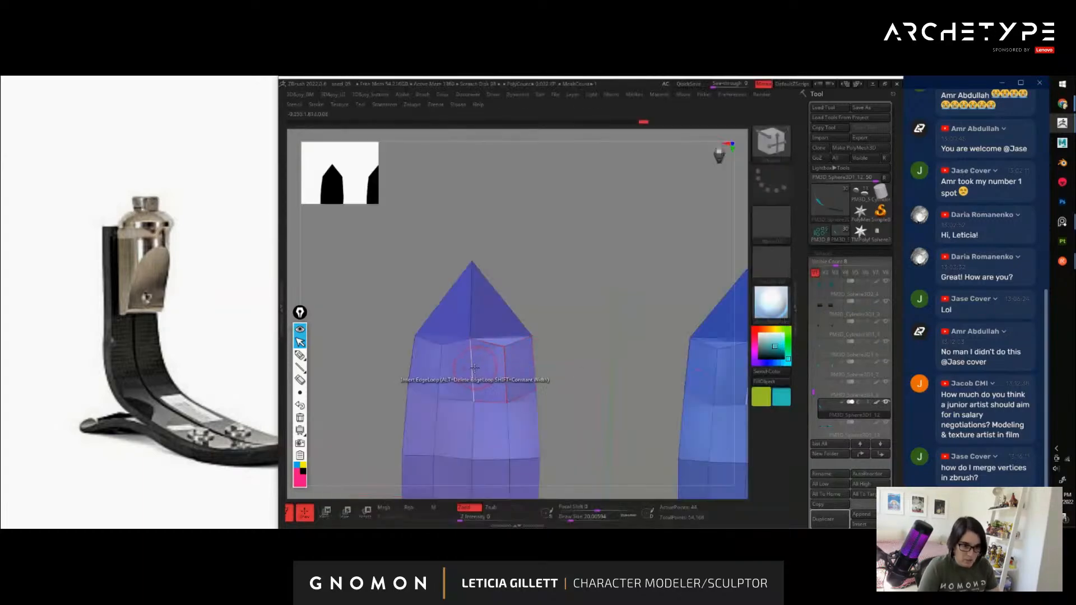
pyautogui.press('b')
pyautogui.press('m')
pyautogui.press('v')
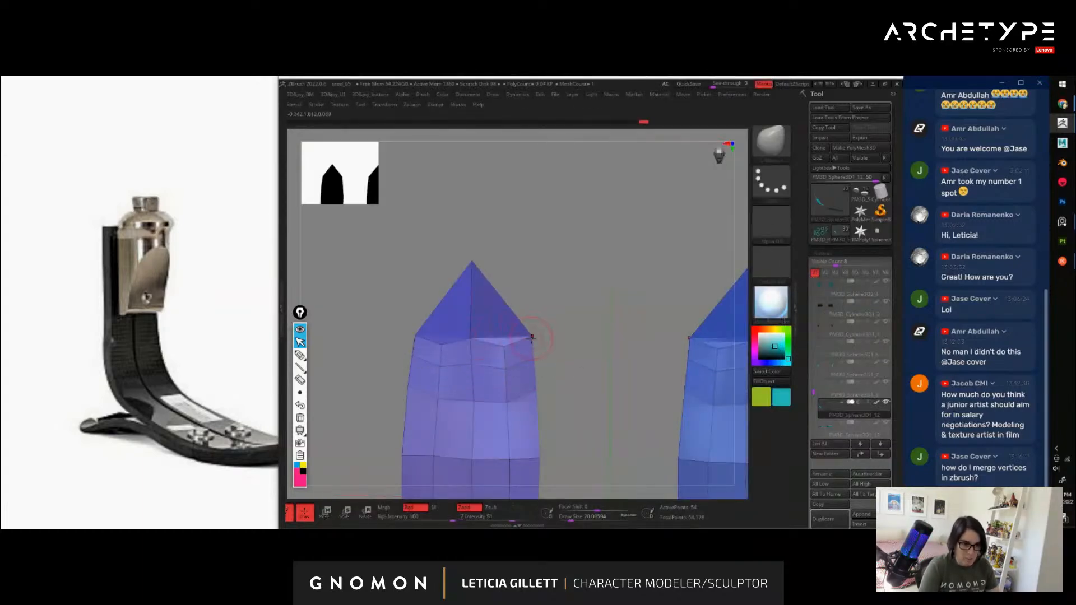
# Pull the outer and inner vertices below the plates' tips upwards to widen and square off the upper ends
pyautogui.moveTo(532, 337); pyautogui.dragTo(522, 253)
pyautogui.moveTo(416, 336); pyautogui.dragTo(422, 236)
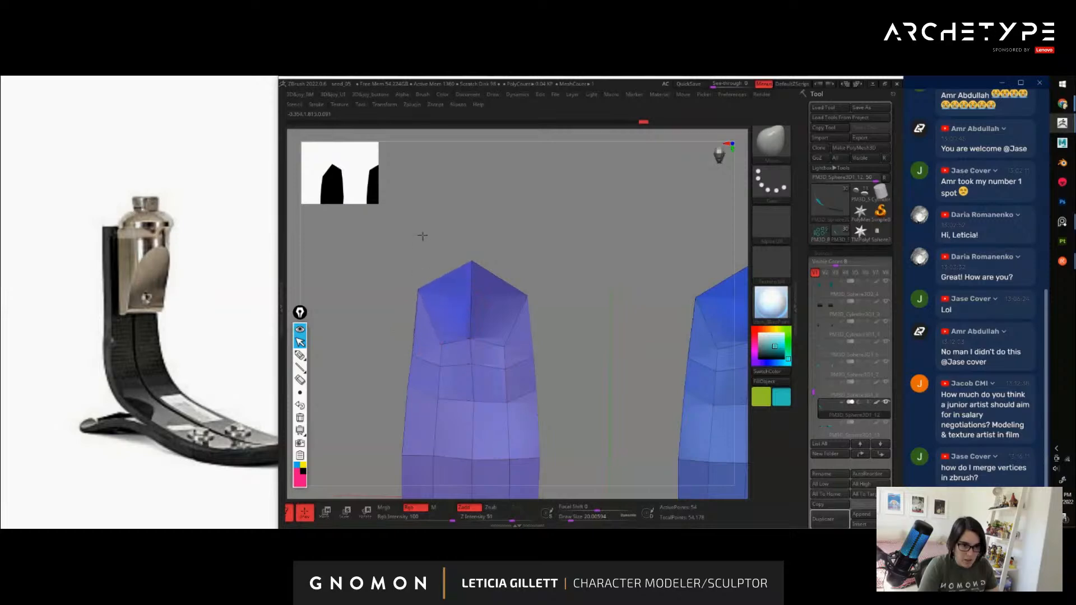
pyautogui.moveTo(441, 343); pyautogui.dragTo(439, 285)
pyautogui.moveTo(470, 336); pyautogui.dragTo(468, 279)
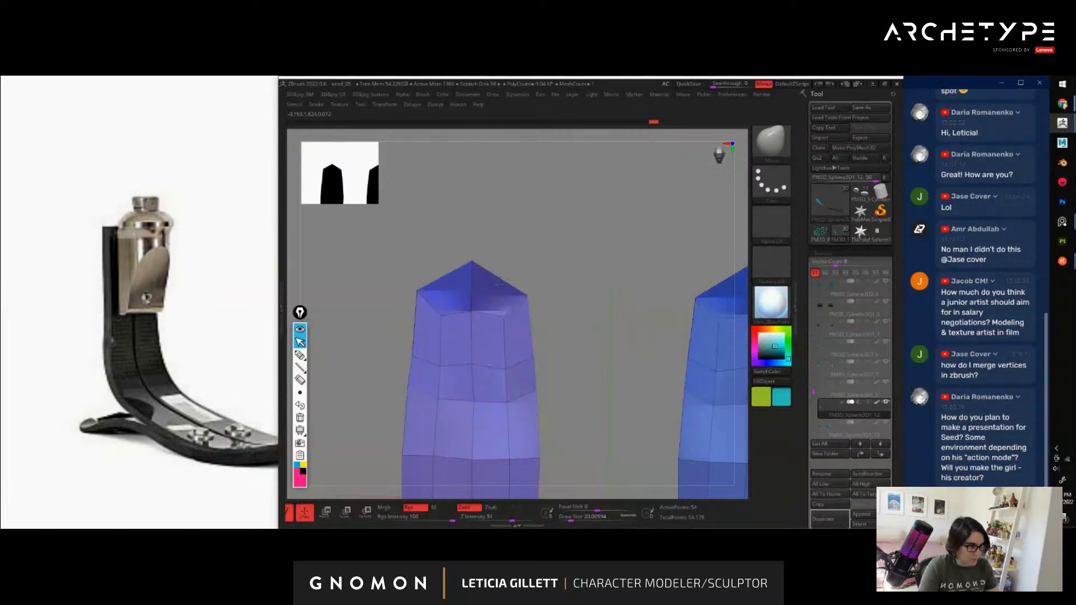
# Nudge the tip vertex back in line with the plate and even out the outer vertices along the bend
pyautogui.moveTo(567, 311)
pyautogui.mouseDown()
pyautogui.moveTo(581, 334)
pyautogui.moveTo(581, 325)
pyautogui.mouseUp()
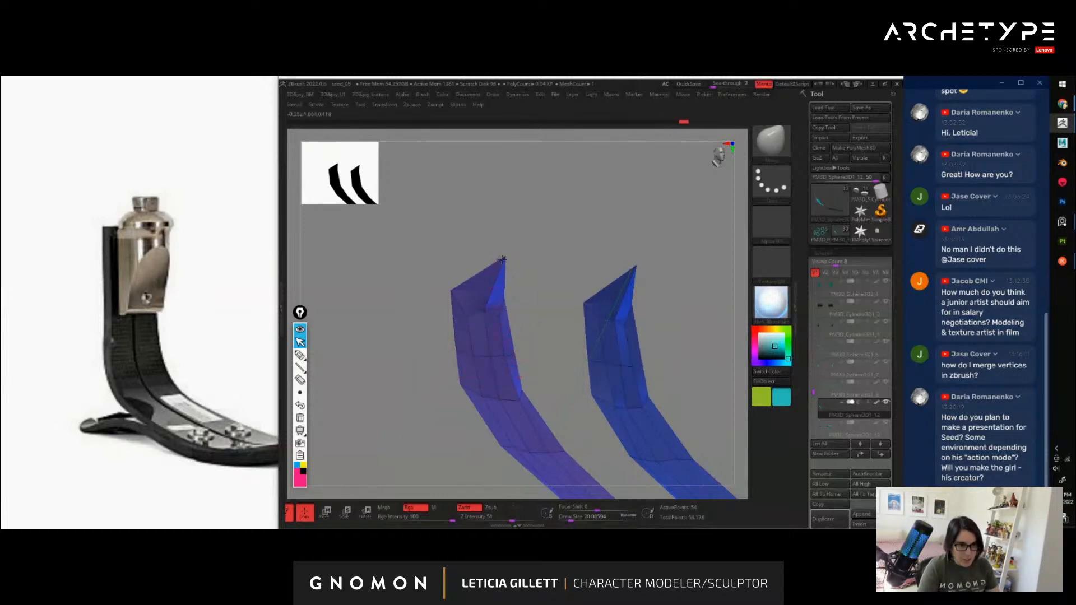
pyautogui.moveTo(503, 260); pyautogui.dragTo(491, 265)
pyautogui.moveTo(547, 284); pyautogui.dragTo(496, 290)
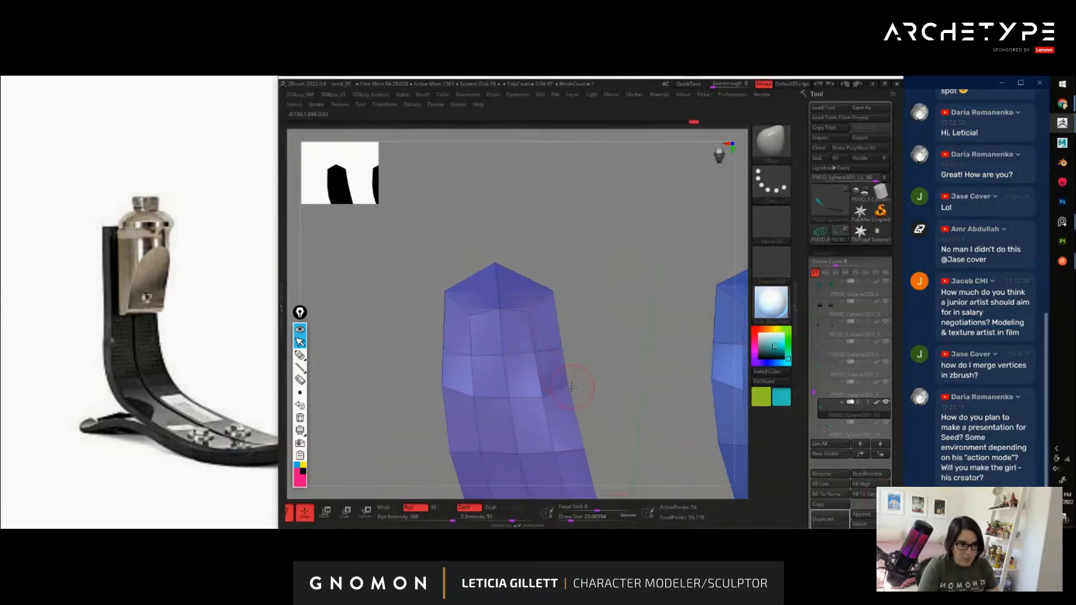
pyautogui.moveTo(443, 384); pyautogui.dragTo(448, 402)
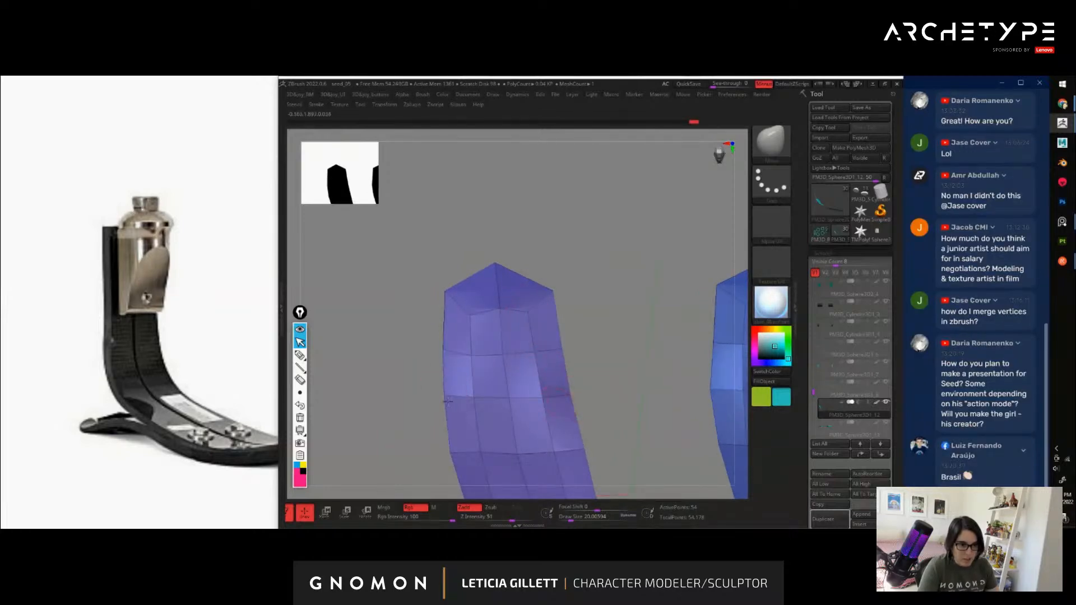
pyautogui.moveTo(606, 353); pyautogui.dragTo(469, 361)
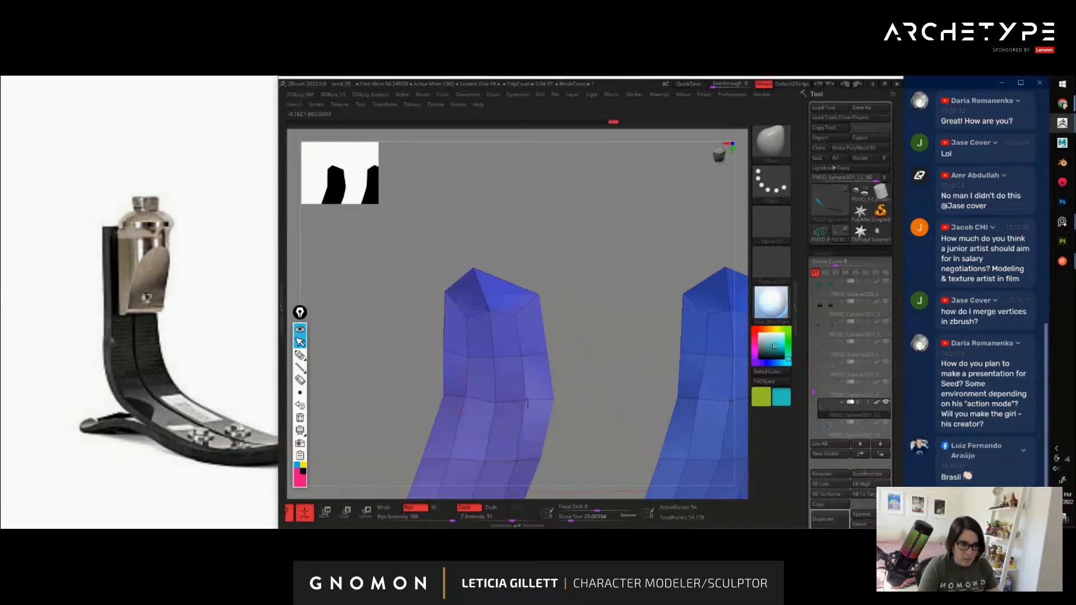
pyautogui.keyDown('alt'); pyautogui.moveTo(590, 372); pyautogui.dragTo(574, 336); pyautogui.keyUp('alt')
pyautogui.moveTo(585, 337)
pyautogui.mouseDown()
pyautogui.moveTo(540, 343)
pyautogui.moveTo(561, 314)
pyautogui.moveTo(586, 327)
pyautogui.moveTo(509, 370)
pyautogui.mouseUp()
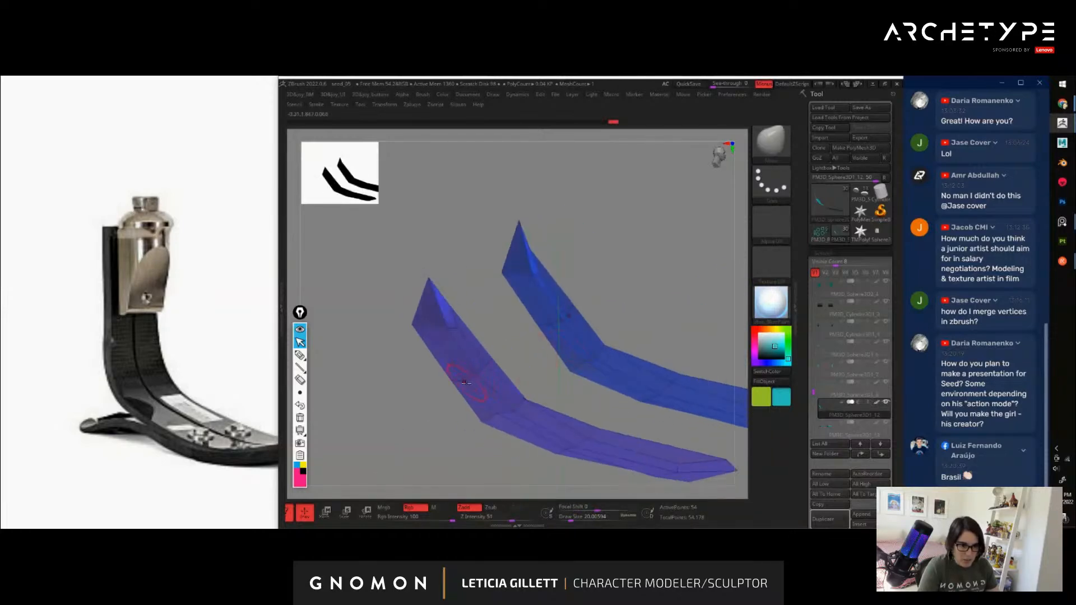
# Sketch a presentation idea over the viewport: a small robot on a round base with a larger figure behind it
pyautogui.moveTo(664, 285)
pyautogui.mouseDown()
pyautogui.moveTo(522, 289)
pyautogui.moveTo(611, 279)
pyautogui.moveTo(593, 271)
pyautogui.mouseUp()
pyautogui.click(300, 355)
pyautogui.moveTo(573, 306); pyautogui.dragTo(621, 285)
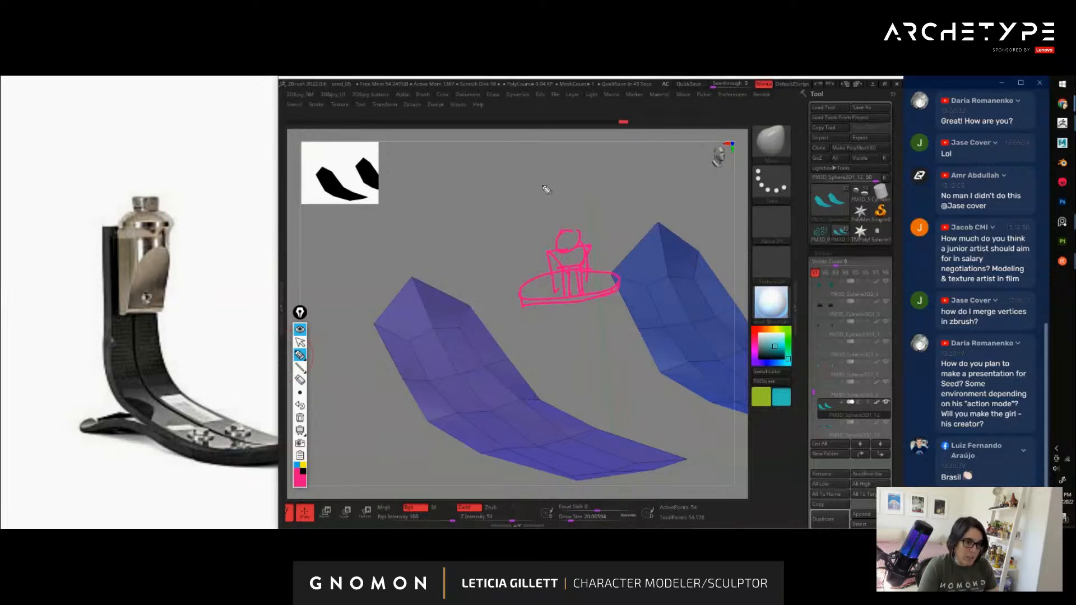
pyautogui.moveTo(539, 170)
pyautogui.mouseDown()
pyautogui.moveTo(522, 199)
pyautogui.moveTo(560, 188)
pyautogui.moveTo(520, 211)
pyautogui.mouseUp()
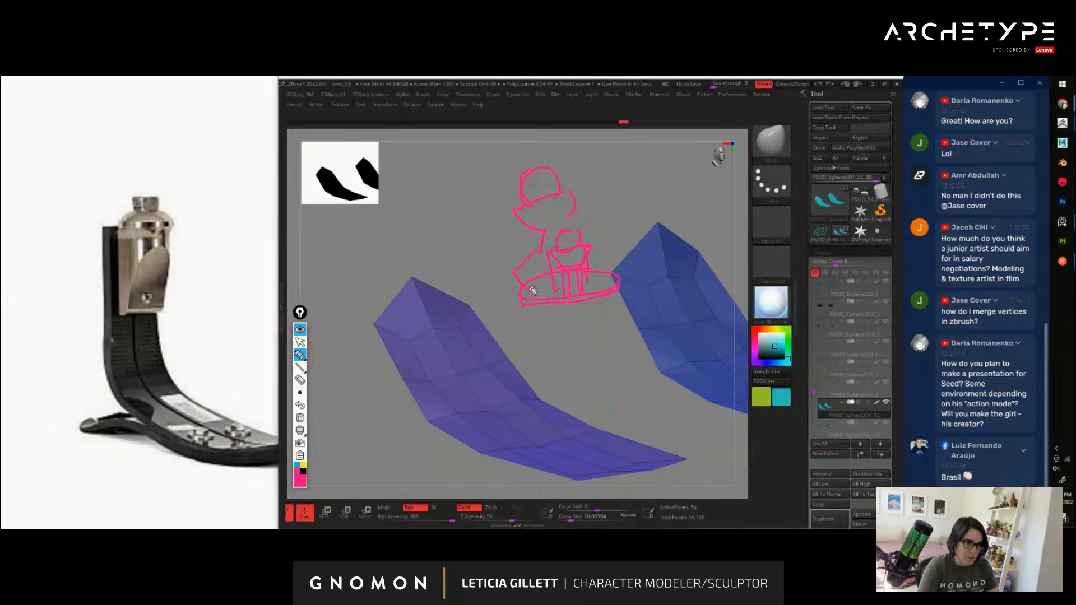
pyautogui.moveTo(505, 240); pyautogui.dragTo(518, 283)
pyautogui.moveTo(586, 235); pyautogui.dragTo(634, 272)
# Add long curved lines radiating from the larger figure, an oval shape beneath the base, and extra strokes around the small robot
pyautogui.moveTo(524, 216); pyautogui.dragTo(387, 193)
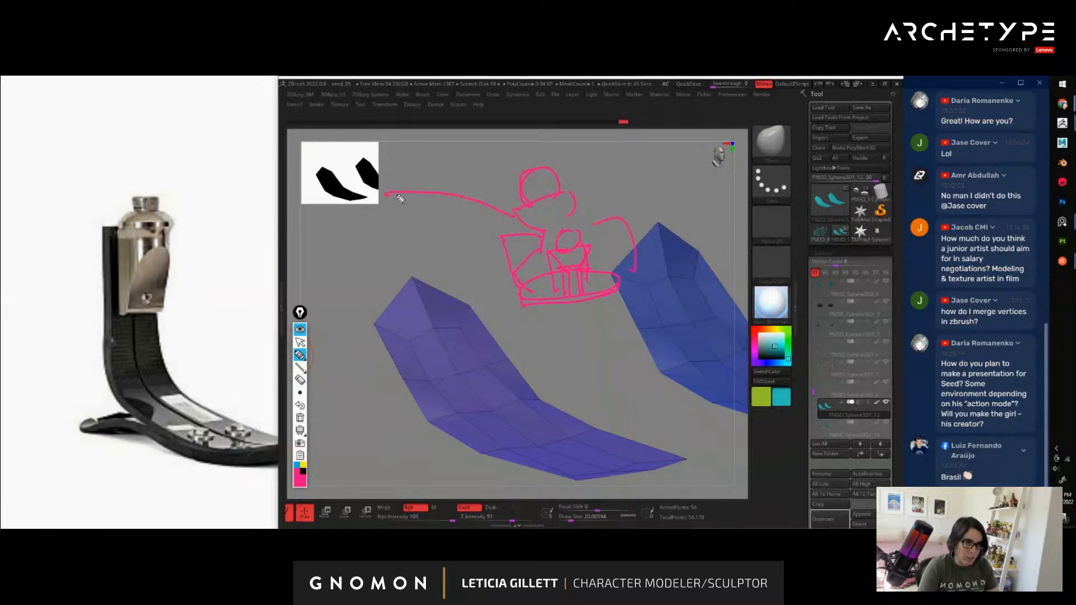
pyautogui.moveTo(578, 196)
pyautogui.mouseDown()
pyautogui.moveTo(634, 150)
pyautogui.moveTo(636, 127)
pyautogui.mouseUp()
pyautogui.moveTo(587, 206); pyautogui.dragTo(660, 185)
pyautogui.moveTo(429, 139); pyautogui.dragTo(513, 200)
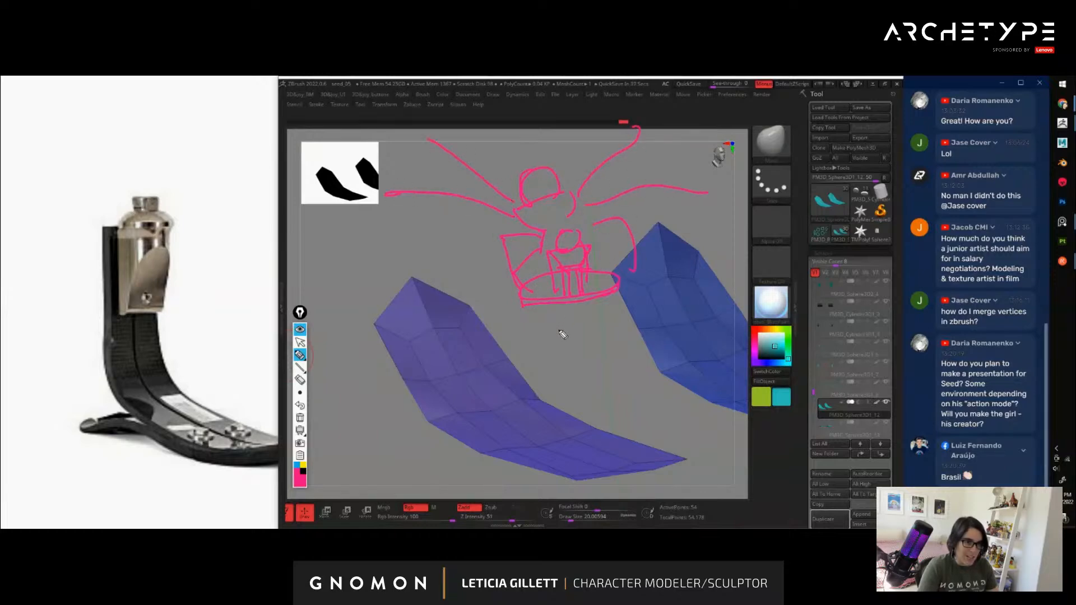
pyautogui.moveTo(565, 383)
pyautogui.mouseDown()
pyautogui.moveTo(560, 332)
pyautogui.moveTo(526, 365)
pyautogui.moveTo(526, 325)
pyautogui.mouseUp()
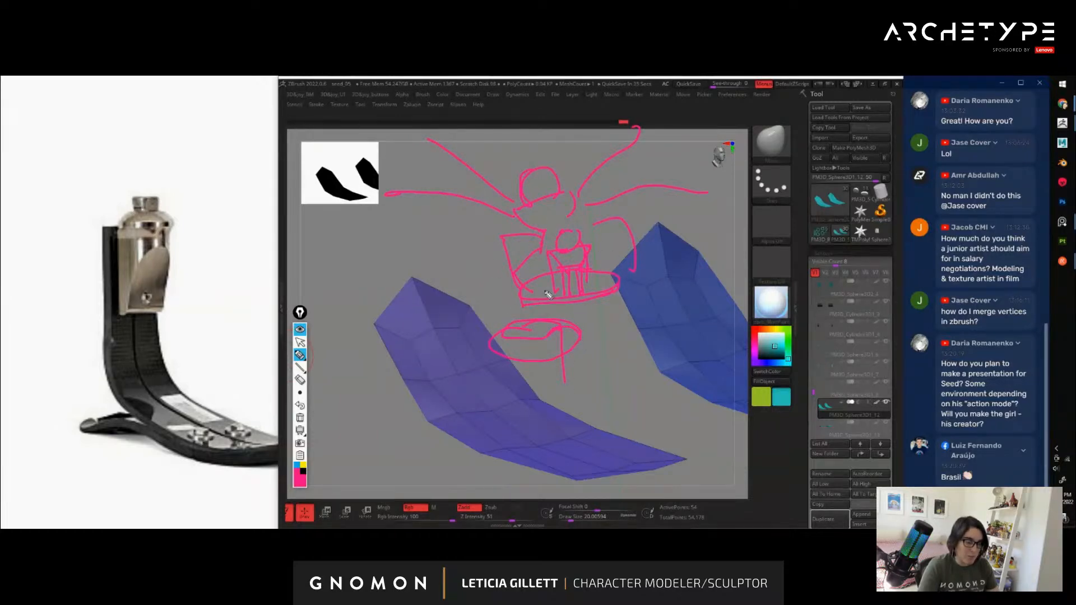
pyautogui.moveTo(601, 339); pyautogui.dragTo(571, 261)
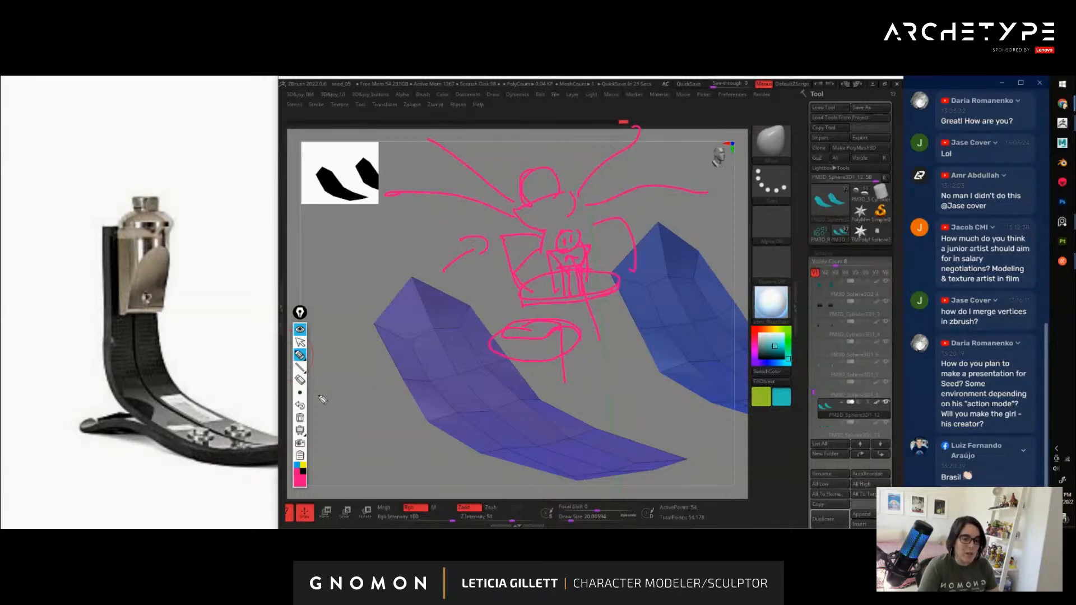
# Erase the presentation sketch from the viewport and return to the upper foot plates in side view
pyautogui.click(301, 419)
pyautogui.click(300, 343)
pyautogui.moveTo(569, 285)
pyautogui.mouseDown()
pyautogui.moveTo(577, 296)
pyautogui.moveTo(562, 295)
pyautogui.mouseUp()
pyautogui.moveTo(440, 277); pyautogui.dragTo(424, 287)
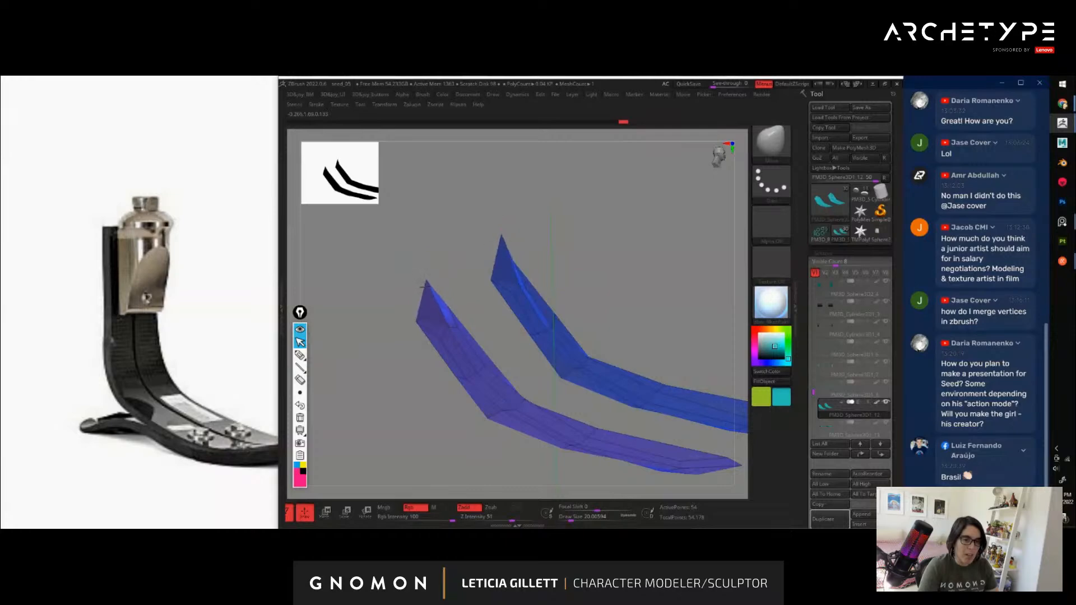
# Adjust the vertices along the upper plates' bend with a resized brush and preview the plates smoothed
pyautogui.moveTo(478, 331)
pyautogui.mouseDown()
pyautogui.moveTo(557, 336)
pyautogui.moveTo(474, 375)
pyautogui.mouseUp()
pyautogui.press('s')
pyautogui.moveTo(437, 315)
pyautogui.mouseDown()
pyautogui.moveTo(451, 274)
pyautogui.moveTo(461, 314)
pyautogui.moveTo(448, 315)
pyautogui.moveTo(507, 333)
pyautogui.moveTo(460, 352)
pyautogui.moveTo(496, 336)
pyautogui.moveTo(481, 333)
pyautogui.moveTo(484, 321)
pyautogui.mouseUp()
pyautogui.hotkey('shift', 's')
pyautogui.press('s')
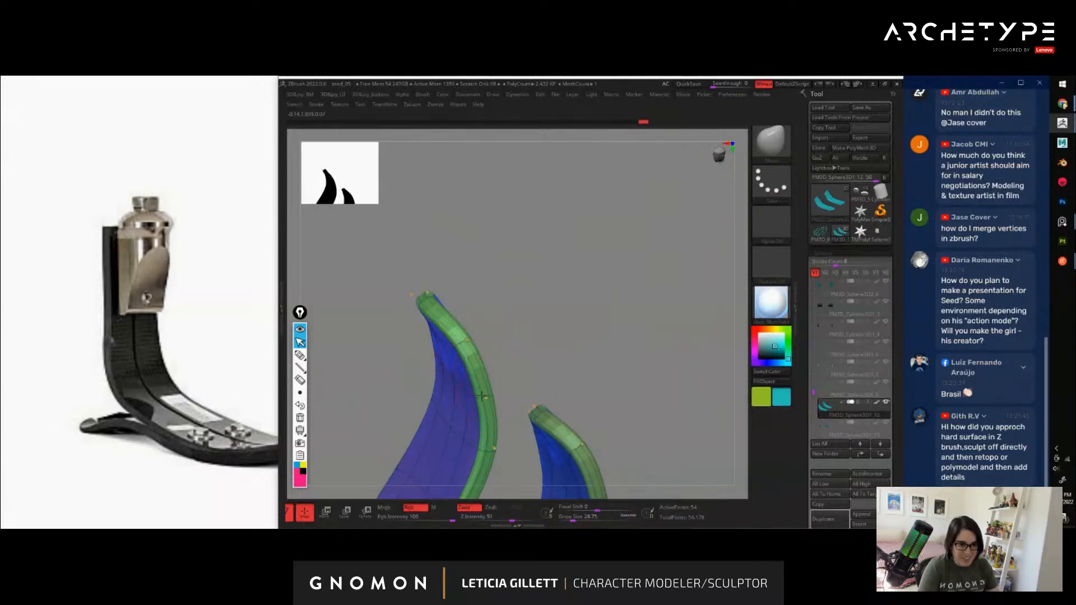
# Refine the upper plates' curve with a larger brush, checking from the side that it rises behind the ankles
pyautogui.moveTo(517, 342); pyautogui.dragTo(541, 320)
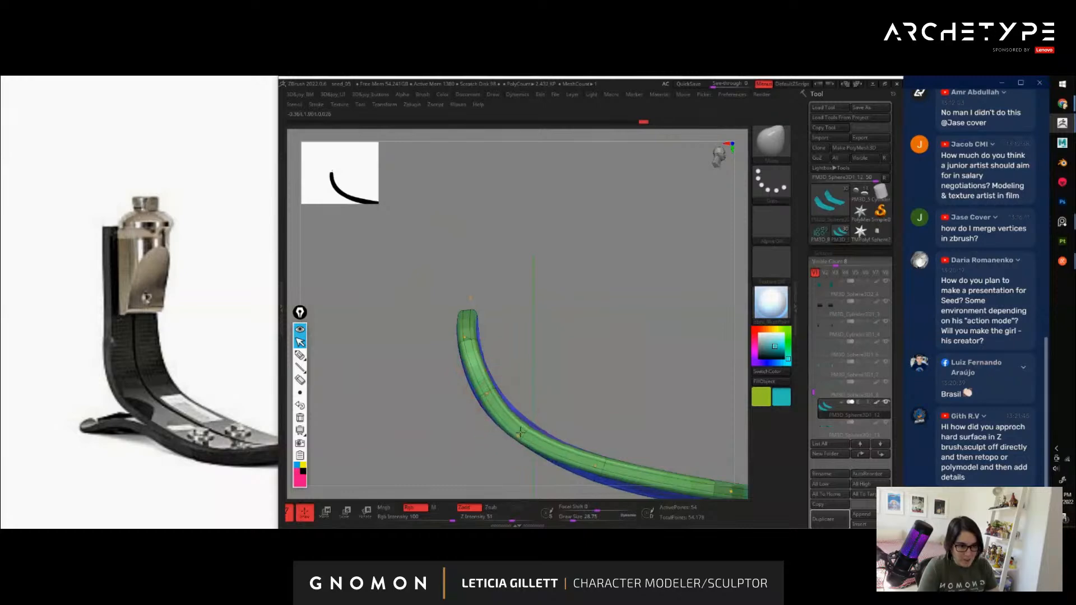
pyautogui.moveTo(622, 345); pyautogui.dragTo(567, 387)
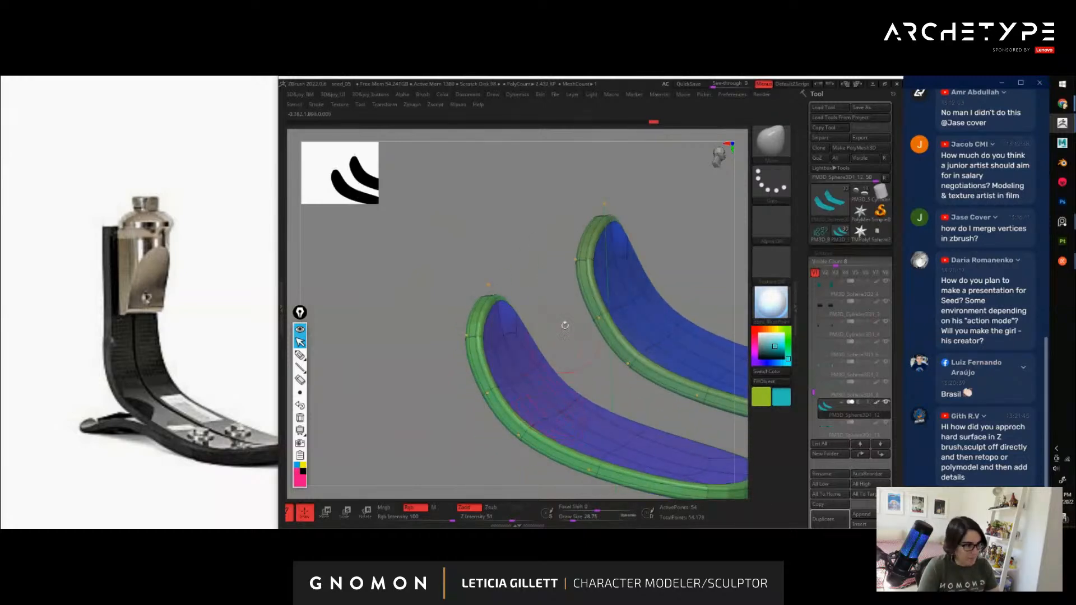
pyautogui.moveTo(565, 326); pyautogui.dragTo(572, 360)
pyautogui.moveTo(639, 331)
pyautogui.mouseDown()
pyautogui.moveTo(624, 320)
pyautogui.moveTo(634, 312)
pyautogui.moveTo(653, 343)
pyautogui.mouseUp()
pyautogui.press('s')
pyautogui.moveTo(465, 347)
pyautogui.mouseDown()
pyautogui.moveTo(490, 340)
pyautogui.moveTo(498, 310)
pyautogui.mouseUp()
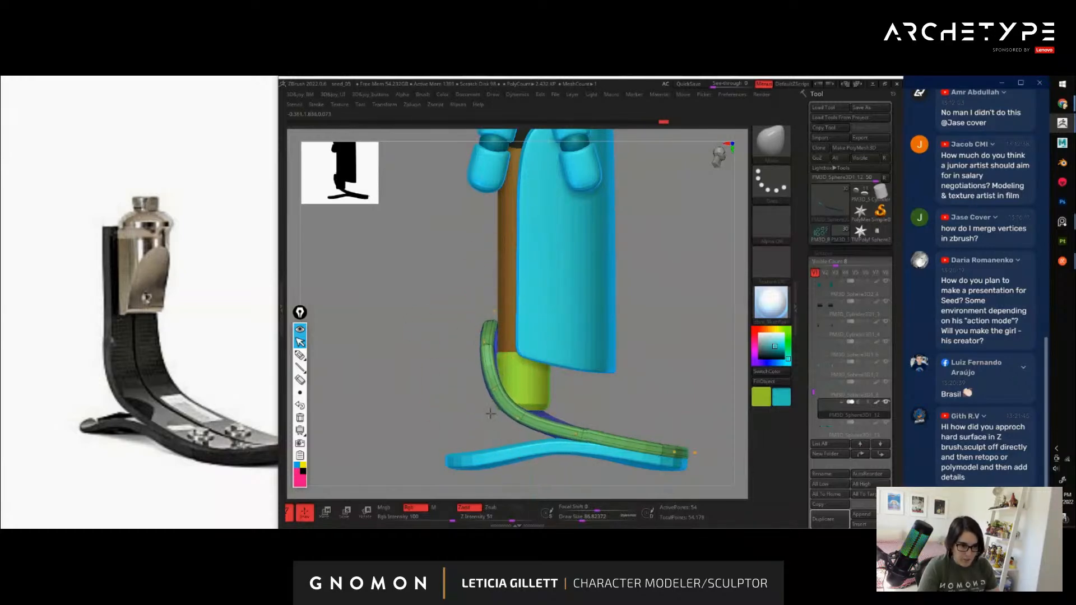
# Select the ankle cylinders and examine from the front and back how they meet the foot plates
pyautogui.moveTo(662, 388); pyautogui.dragTo(567, 396)
pyautogui.keyDown('shift'); pyautogui.moveTo(394, 395); pyautogui.dragTo(443, 395); pyautogui.keyUp('shift')
pyautogui.keyDown('alt'); pyautogui.click(500, 389); pyautogui.keyUp('alt')
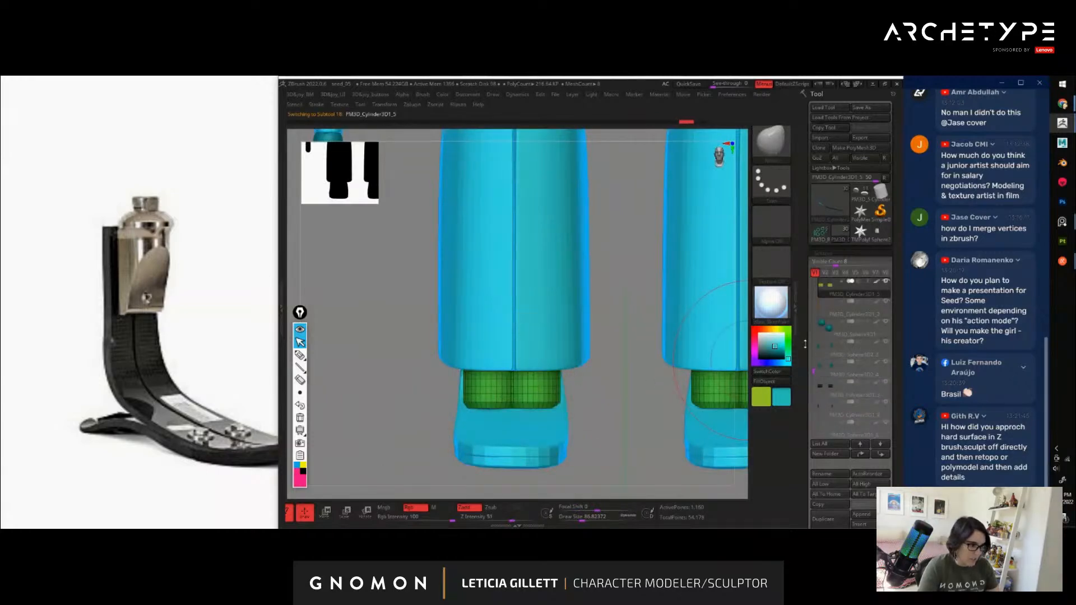
pyautogui.scroll(-1, 839, 409)
pyautogui.moveTo(634, 374); pyautogui.dragTo(449, 418)
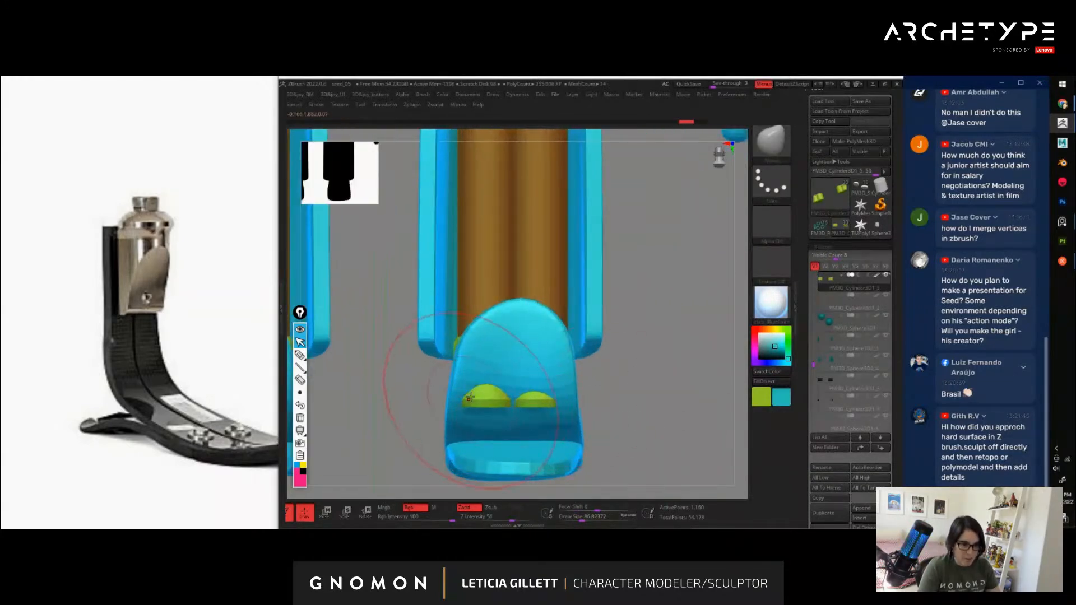
# Select the upper foot plates and broaden and even out their rounded upper ends from behind
pyautogui.keyDown('alt'); pyautogui.click(479, 323); pyautogui.keyUp('alt')
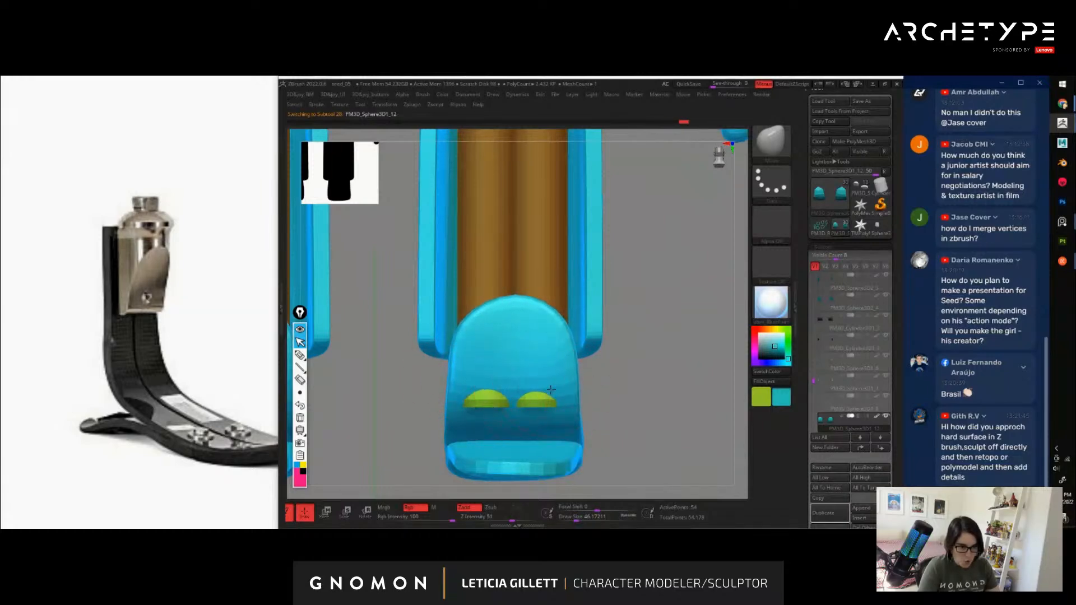
pyautogui.press('f')
pyautogui.moveTo(630, 369); pyautogui.dragTo(530, 360)
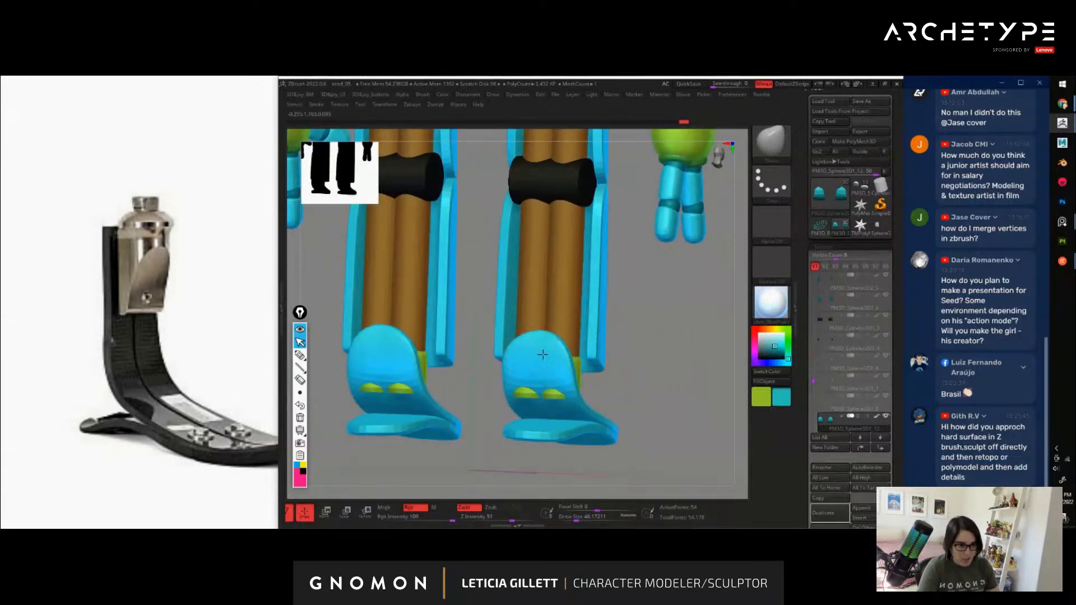
pyautogui.moveTo(656, 336)
pyautogui.mouseDown()
pyautogui.moveTo(668, 339)
pyautogui.moveTo(664, 389)
pyautogui.moveTo(688, 371)
pyautogui.moveTo(653, 372)
pyautogui.mouseUp()
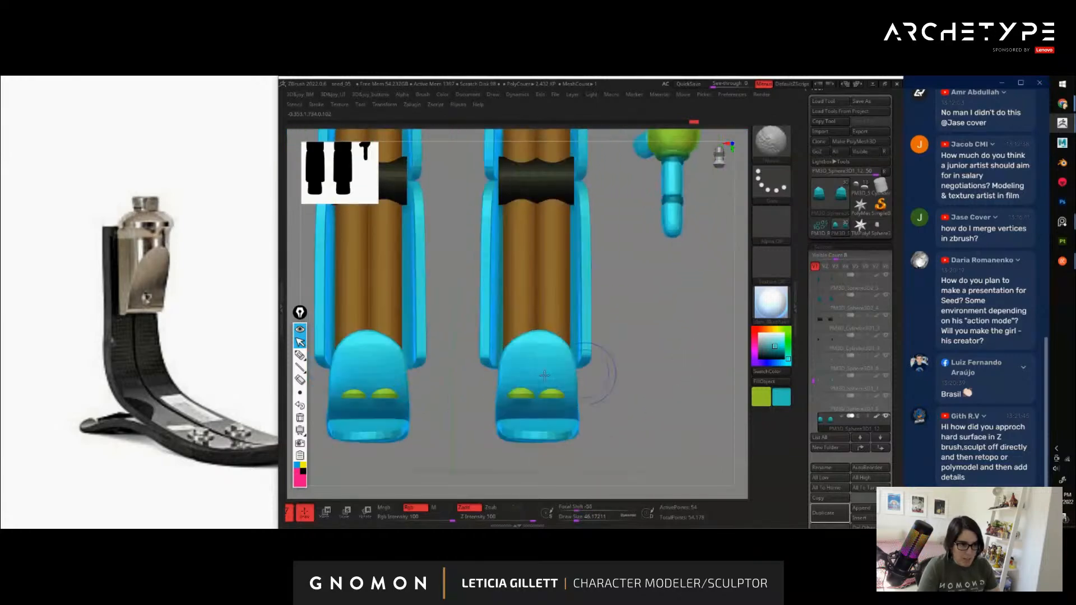
pyautogui.moveTo(621, 325)
pyautogui.mouseDown()
pyautogui.moveTo(605, 406)
pyautogui.moveTo(645, 378)
pyautogui.moveTo(651, 346)
pyautogui.moveTo(627, 343)
pyautogui.mouseUp()
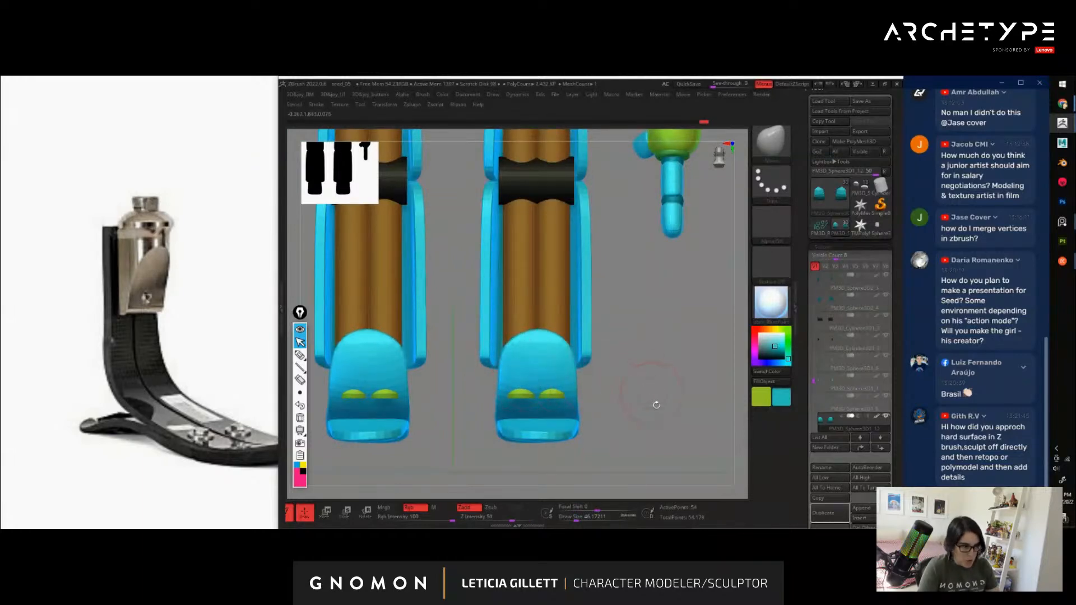
# Check the whole robot's proportions, and select and isolate the two forearm shells
pyautogui.moveTo(656, 404)
pyautogui.keyDown('alt'); pyautogui.mouseDown()
pyautogui.moveTo(636, 387)
pyautogui.moveTo(614, 420)
pyautogui.mouseUp(); pyautogui.keyUp('alt')
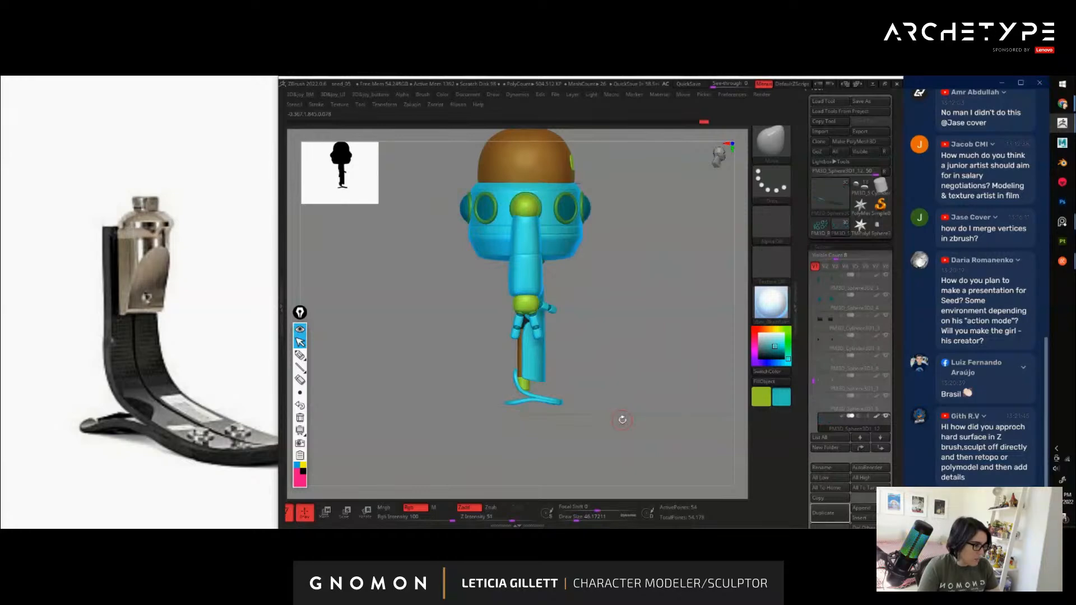
pyautogui.moveTo(655, 404); pyautogui.dragTo(580, 447)
pyautogui.keyDown('alt'); pyautogui.moveTo(633, 370); pyautogui.dragTo(617, 274); pyautogui.keyUp('alt')
pyautogui.moveTo(723, 297); pyautogui.dragTo(693, 355)
pyautogui.keyDown('alt'); pyautogui.click(559, 306); pyautogui.keyUp('alt')
pyautogui.moveTo(663, 304); pyautogui.dragTo(676, 305)
pyautogui.hotkey('ctrl', 's')
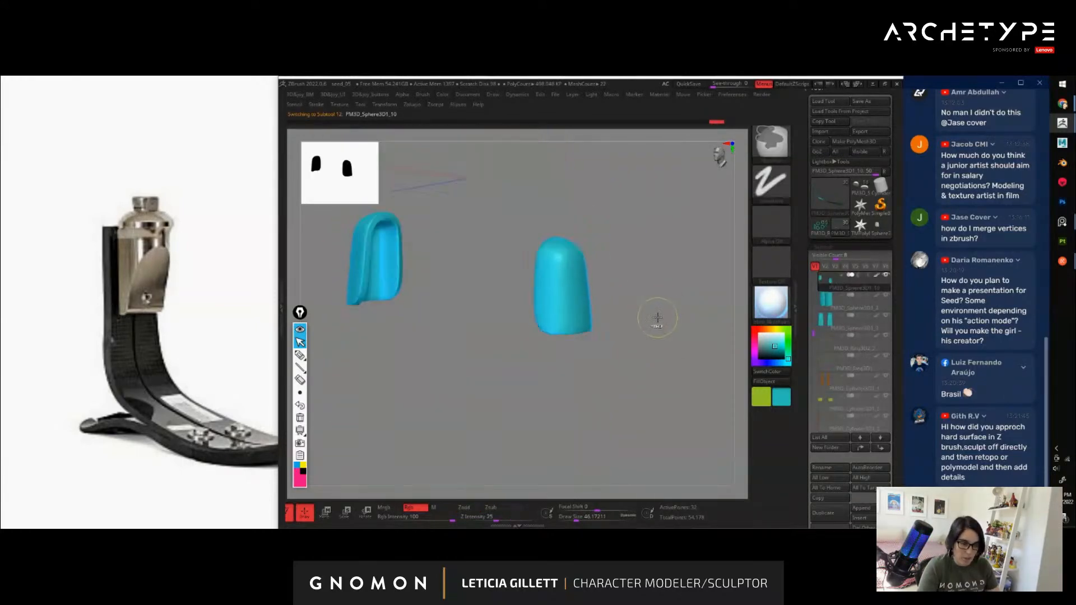
# Show the forearm shells' unsmoothed base mesh with its wireframe and enable Dynamic Subdivision in their geometry settings
pyautogui.hotkey('shift', 'd')
pyautogui.moveTo(636, 343); pyautogui.dragTo(726, 363)
pyautogui.hotkey('shift', 'f')
pyautogui.moveTo(806, 417); pyautogui.dragTo(800, 349)
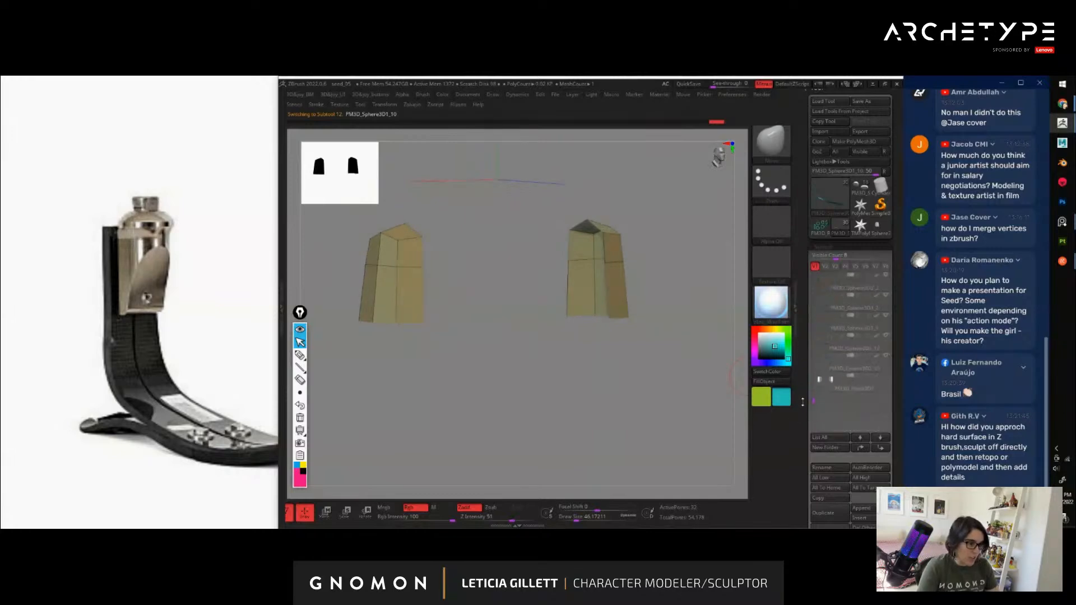
pyautogui.moveTo(803, 402); pyautogui.dragTo(800, 325)
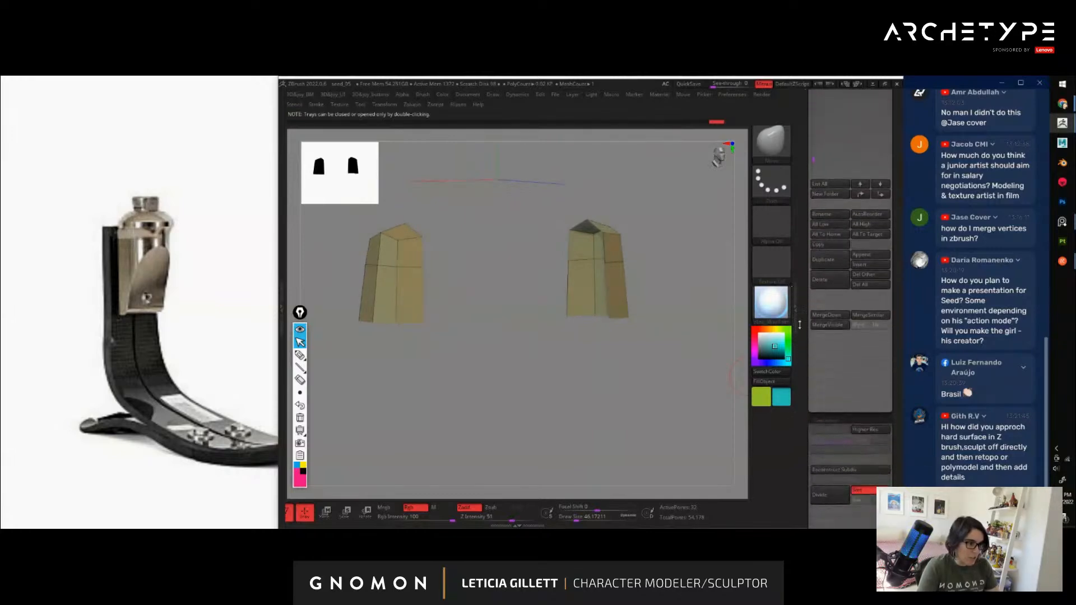
pyautogui.moveTo(798, 421); pyautogui.dragTo(800, 297)
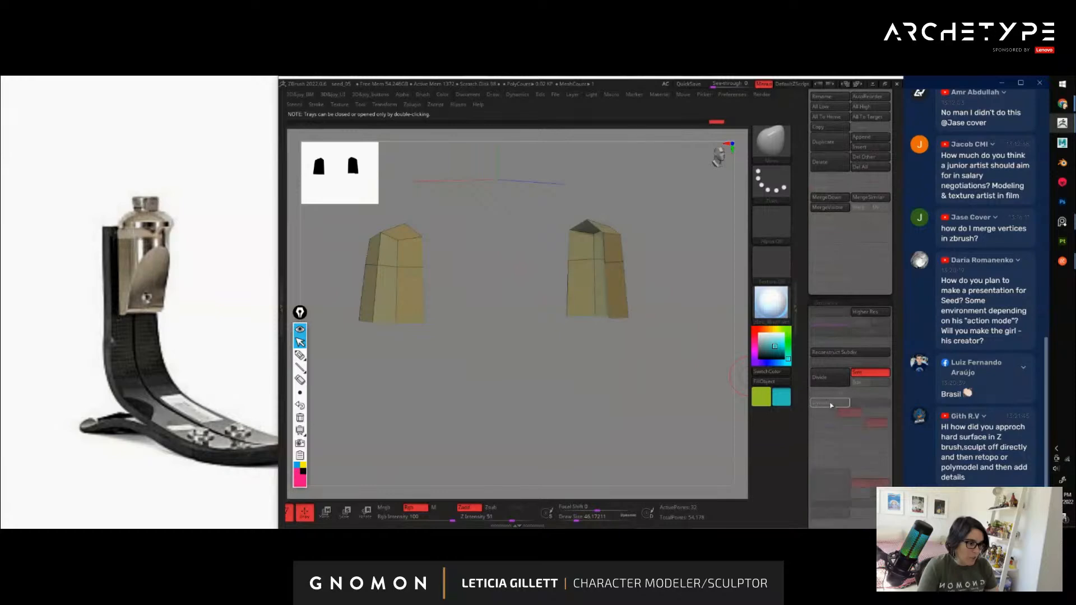
pyautogui.click(828, 403)
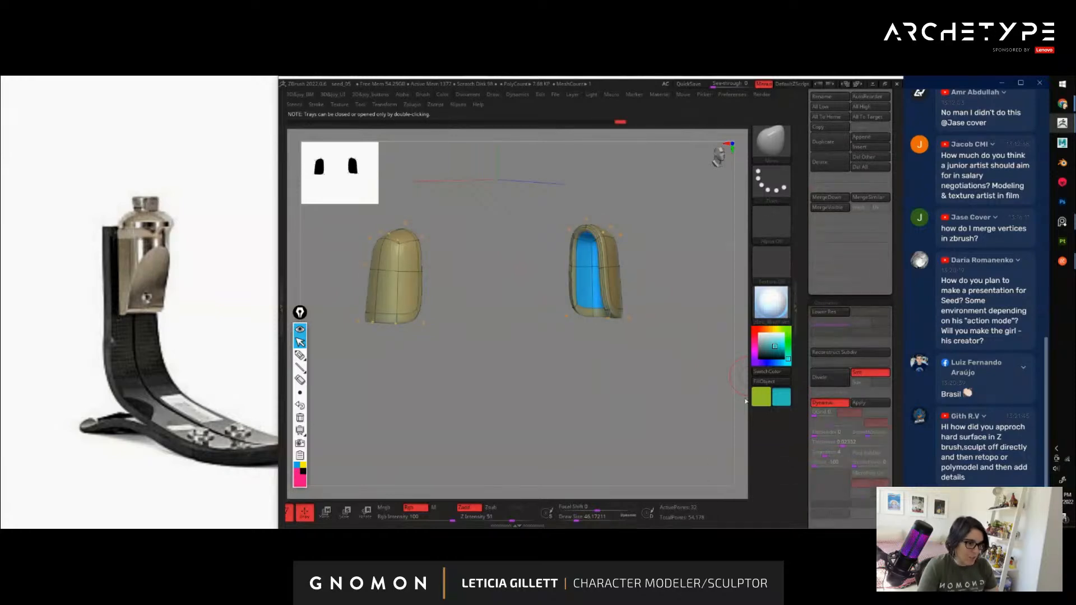
# Compare the forearm shells with smoothing off and on, and bring back the full robot, viewing the lower legs from behind
pyautogui.hotkey('shift', 'd')
pyautogui.moveTo(644, 356); pyautogui.dragTo(471, 354)
pyautogui.press('d')
pyautogui.hotkey('alt', 's')
pyautogui.press('f')
pyautogui.keyDown('alt'); pyautogui.moveTo(617, 364); pyautogui.dragTo(583, 427); pyautogui.keyUp('alt')
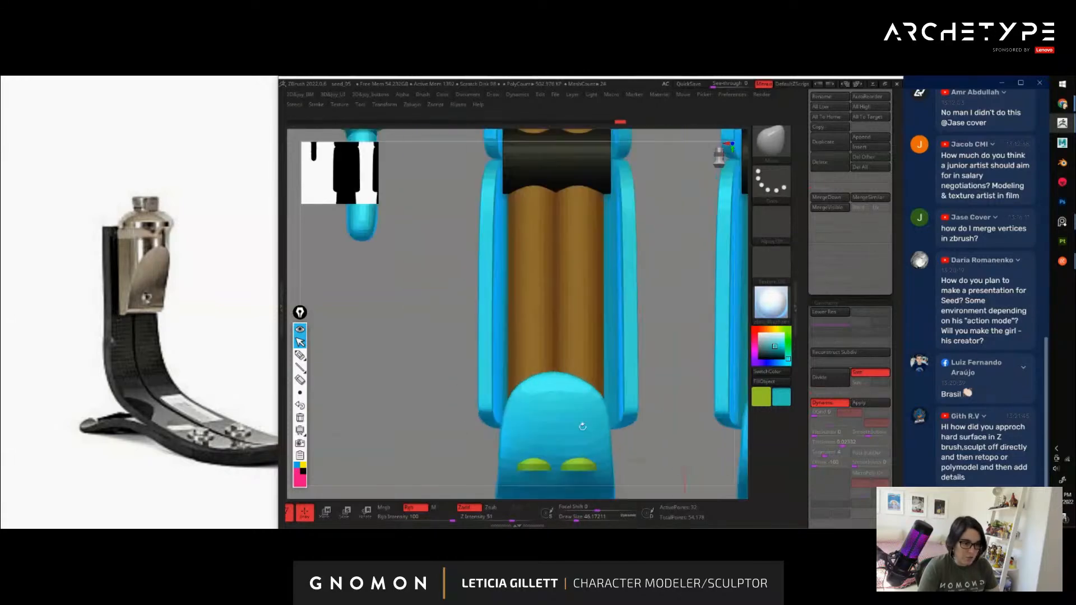
# Move the ankle cylinders slightly upward so they no longer poke through the back of the upper plates
pyautogui.keyDown('alt'); pyautogui.click(562, 426); pyautogui.keyUp('alt')
pyautogui.keyDown('alt'); pyautogui.moveTo(659, 415); pyautogui.dragTo(665, 336); pyautogui.keyUp('alt')
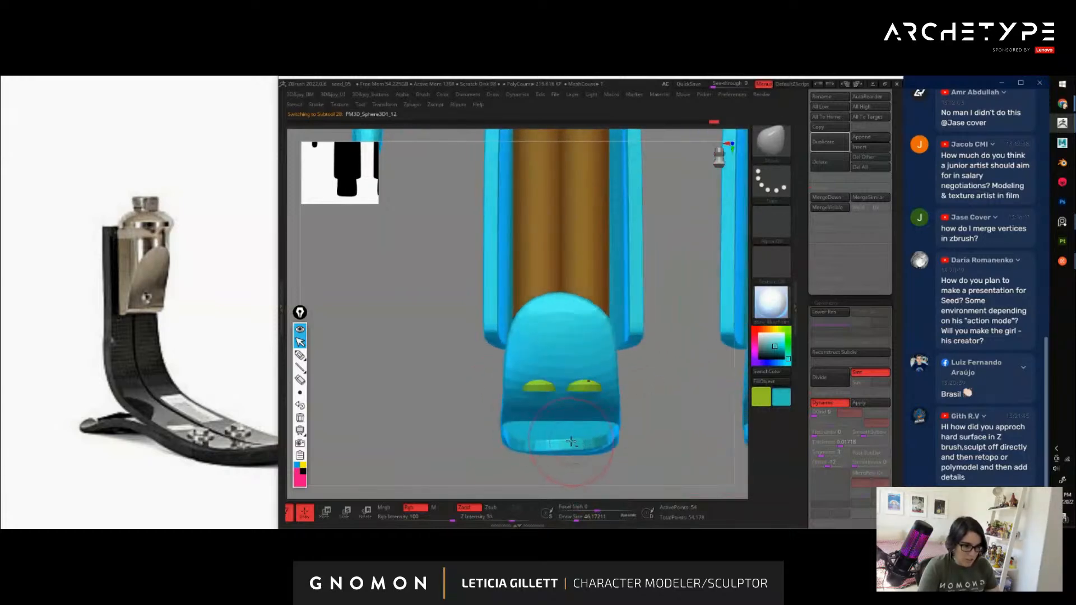
pyautogui.keyDown('alt'); pyautogui.click(595, 437); pyautogui.keyUp('alt')
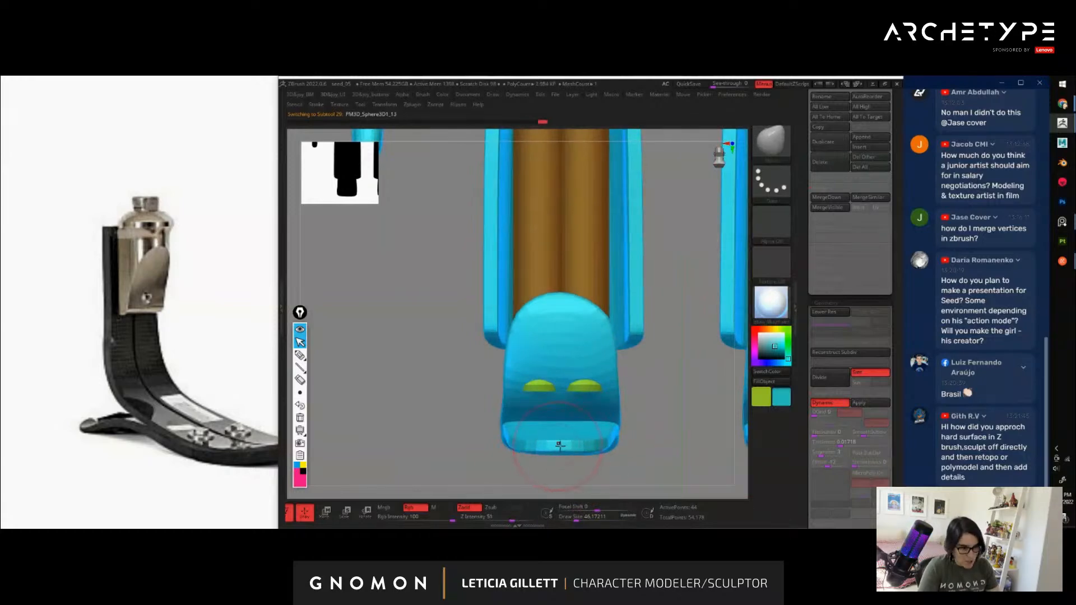
pyautogui.keyDown('alt'); pyautogui.moveTo(670, 449); pyautogui.dragTo(644, 428); pyautogui.keyUp('alt')
pyautogui.press('w')
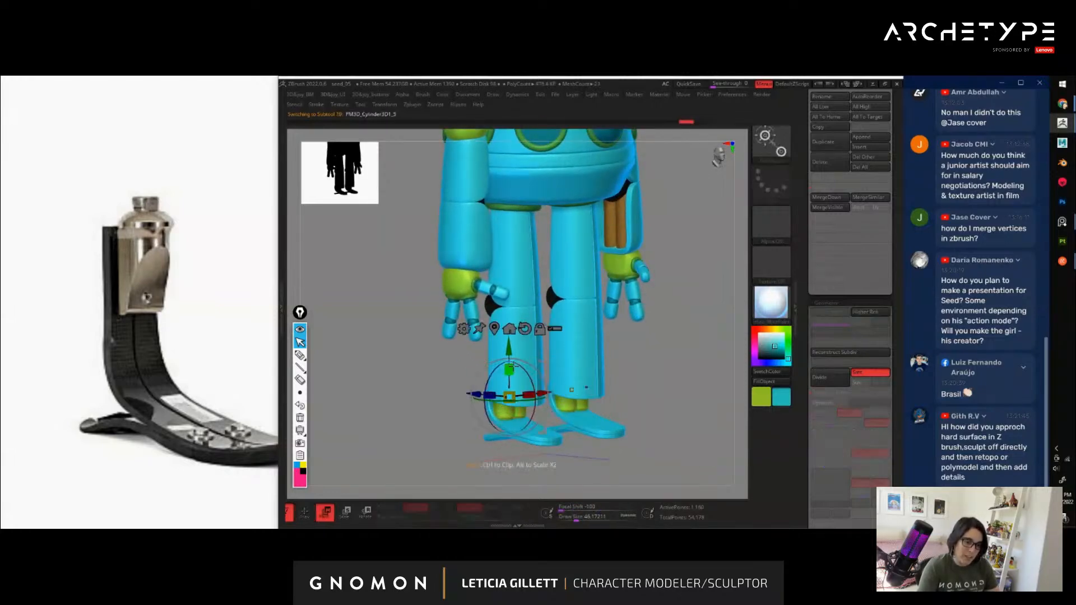
pyautogui.moveTo(510, 350); pyautogui.dragTo(510, 341)
# Select the brown leg rods and shorten them by scaling vertically to about 0.91
pyautogui.keyDown('alt'); pyautogui.moveTo(695, 331); pyautogui.dragTo(540, 385); pyautogui.keyUp('alt')
pyautogui.keyDown('alt'); pyautogui.click(517, 289); pyautogui.keyUp('alt')
pyautogui.keyDown('alt'); pyautogui.moveTo(640, 372); pyautogui.dragTo(693, 485); pyautogui.keyUp('alt')
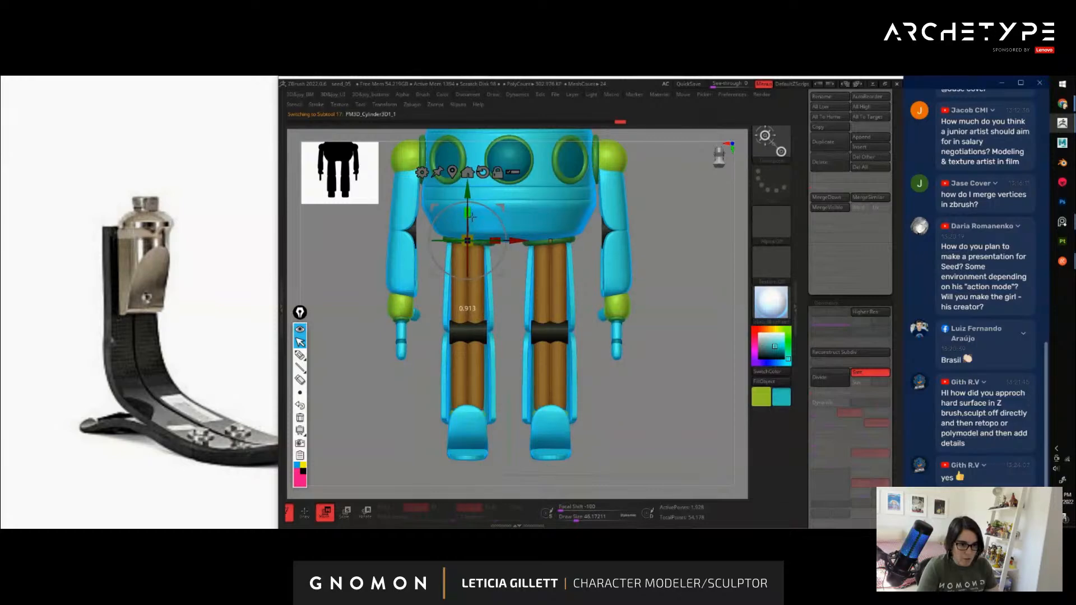
pyautogui.press('q')
# Merge the upper foot plates with the lower foot plates below them into a single subtool
pyautogui.keyDown('shift'); pyautogui.moveTo(643, 365); pyautogui.dragTo(571, 415); pyautogui.keyUp('shift')
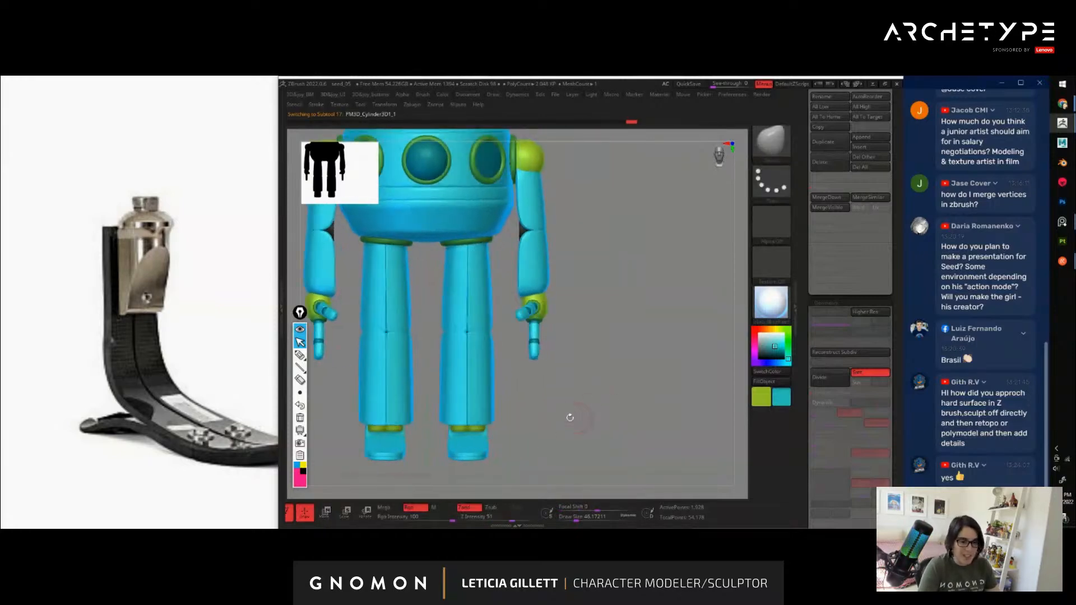
pyautogui.moveTo(595, 448)
pyautogui.keyDown('alt'); pyautogui.mouseDown()
pyautogui.moveTo(700, 411)
pyautogui.moveTo(654, 360)
pyautogui.moveTo(663, 308)
pyautogui.moveTo(665, 353)
pyautogui.moveTo(651, 356)
pyautogui.moveTo(700, 364)
pyautogui.moveTo(677, 384)
pyautogui.moveTo(538, 373)
pyautogui.moveTo(630, 321)
pyautogui.moveTo(708, 425)
pyautogui.moveTo(683, 320)
pyautogui.mouseUp(); pyautogui.keyUp('alt')
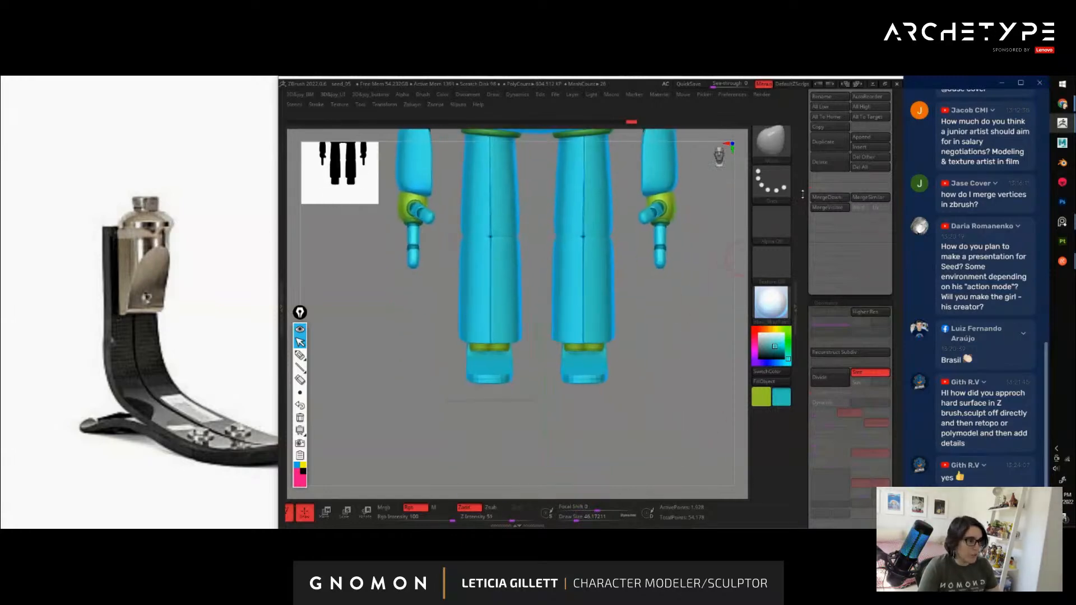
pyautogui.moveTo(802, 194); pyautogui.dragTo(814, 302)
pyautogui.keyDown('alt'); pyautogui.click(589, 370); pyautogui.keyUp('alt')
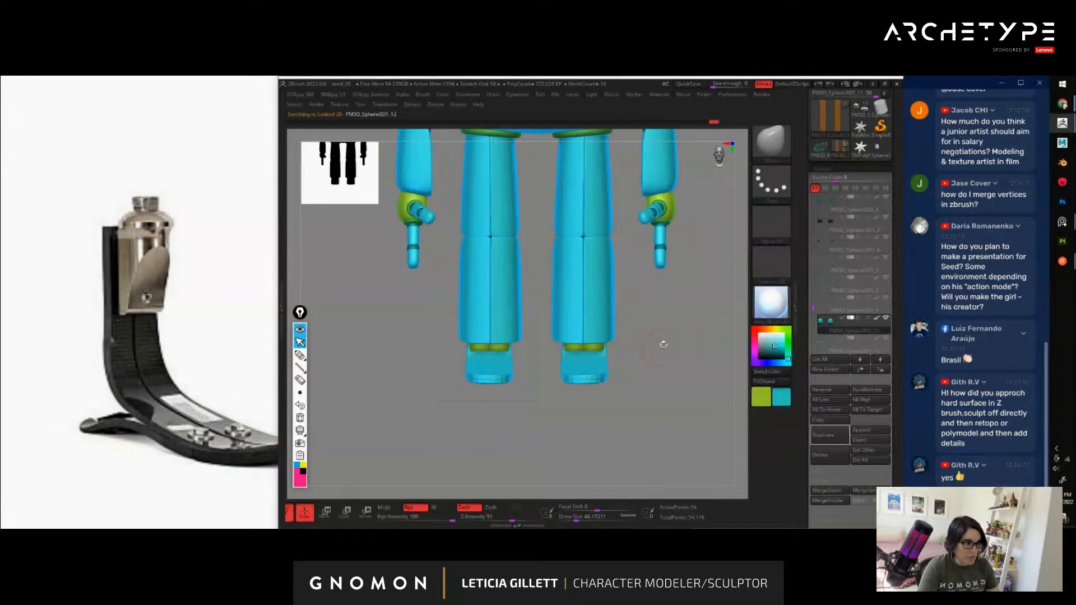
pyautogui.keyDown('alt'); pyautogui.moveTo(663, 343); pyautogui.dragTo(731, 366); pyautogui.keyUp('alt')
pyautogui.click(834, 435)
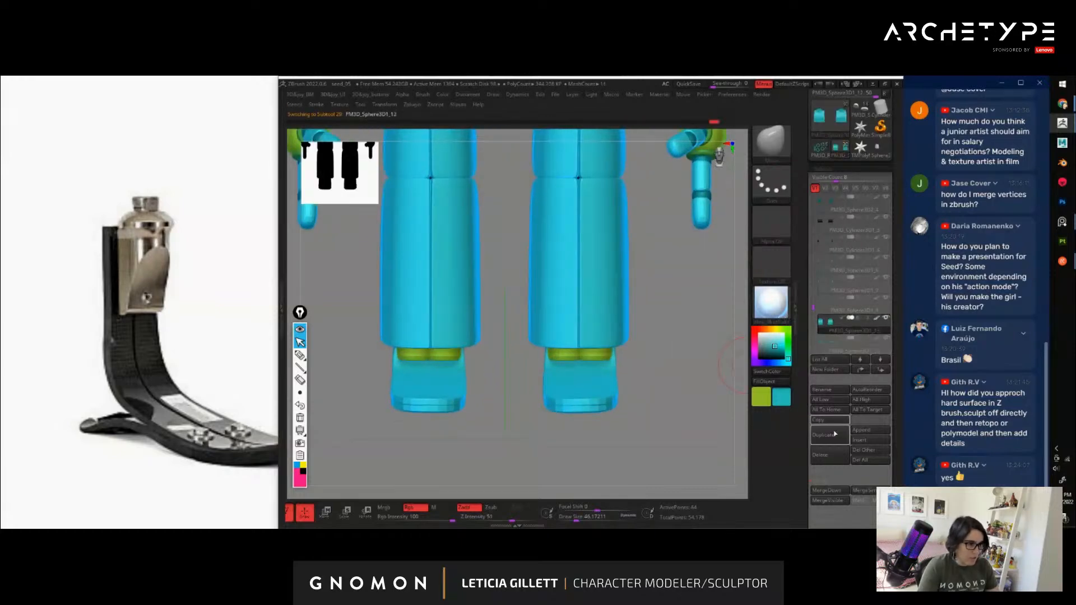
pyautogui.click(830, 493)
pyautogui.click(681, 475)
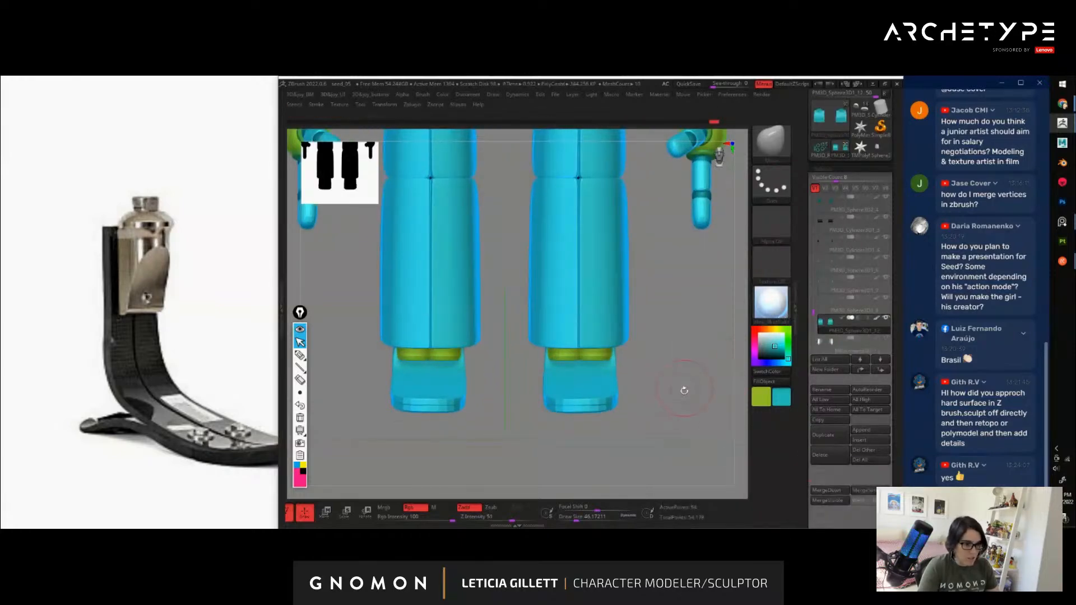
# Sketch splayed, jointed spider-like legs spreading from the robot's hips over the viewport, and erase the drawing
pyautogui.moveTo(684, 385); pyautogui.dragTo(610, 418)
pyautogui.click(303, 357)
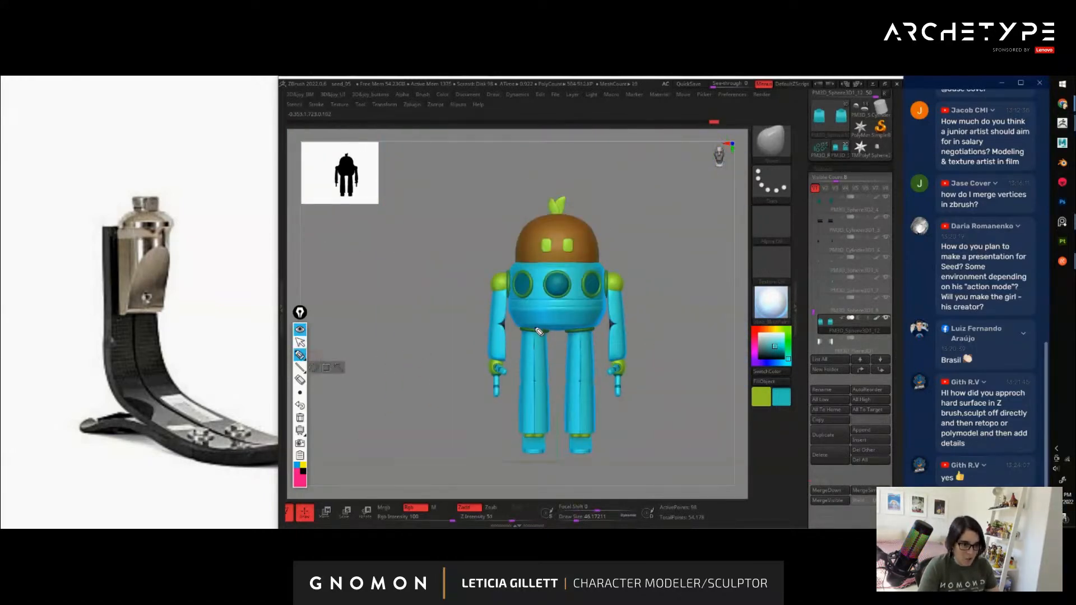
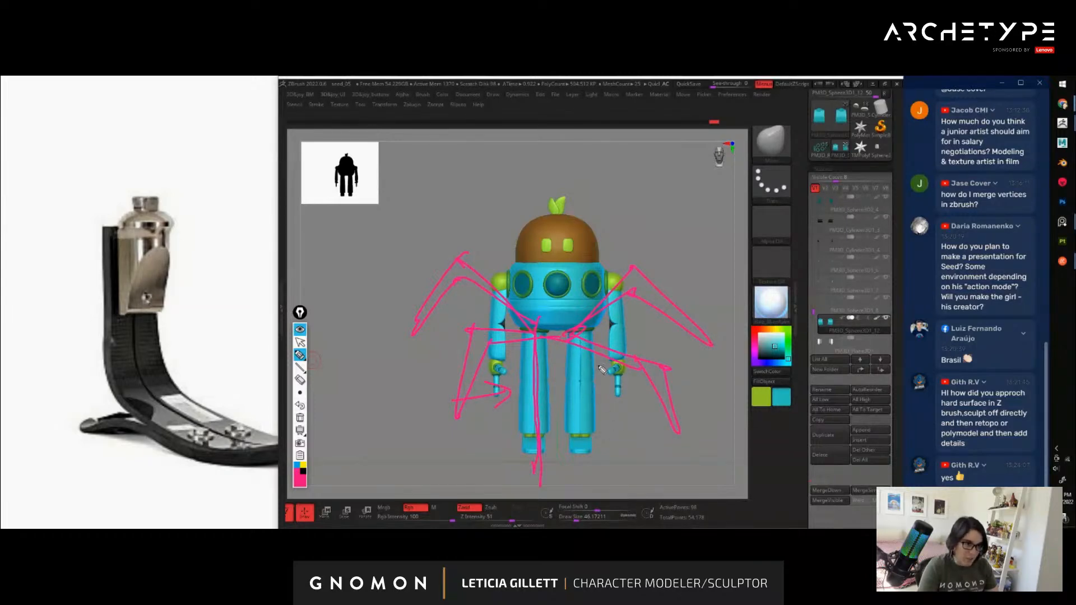
pyautogui.click(300, 418)
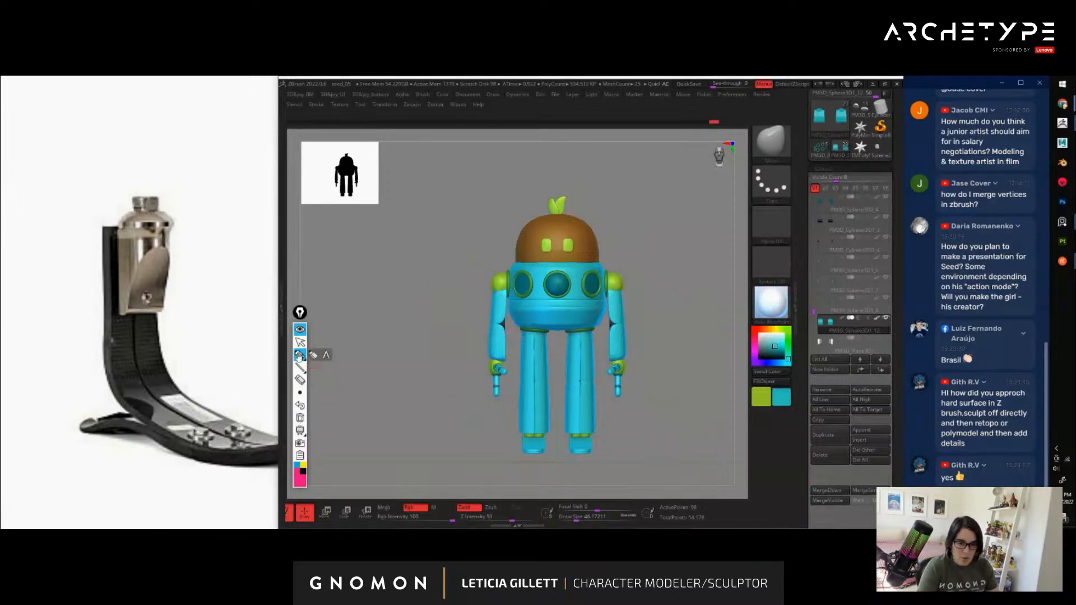
# Isolate the merged feet and hide one lengthwise half of each foot
pyautogui.keyDown('alt'); pyautogui.moveTo(688, 419); pyautogui.dragTo(712, 353); pyautogui.keyUp('alt')
pyautogui.keyDown('alt'); pyautogui.moveTo(498, 387); pyautogui.dragTo(644, 358); pyautogui.keyUp('alt')
pyautogui.moveTo(614, 402); pyautogui.dragTo(624, 240)
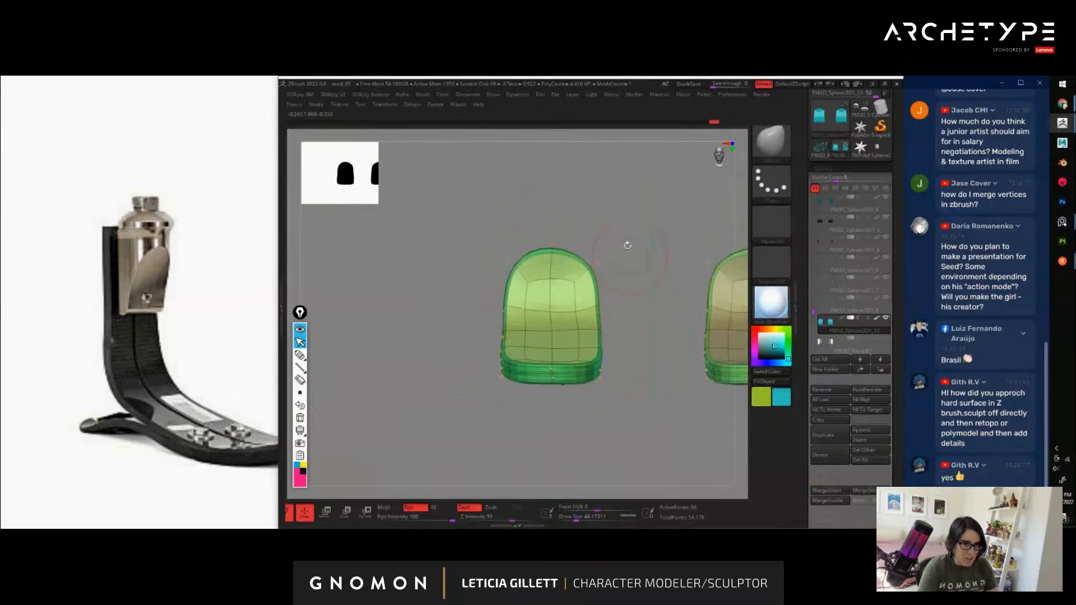
pyautogui.keyDown('ctrl'); pyautogui.keyDown('shift'); pyautogui.moveTo(644, 201); pyautogui.dragTo(649, 311); pyautogui.keyUp('shift'); pyautogui.keyUp('ctrl')
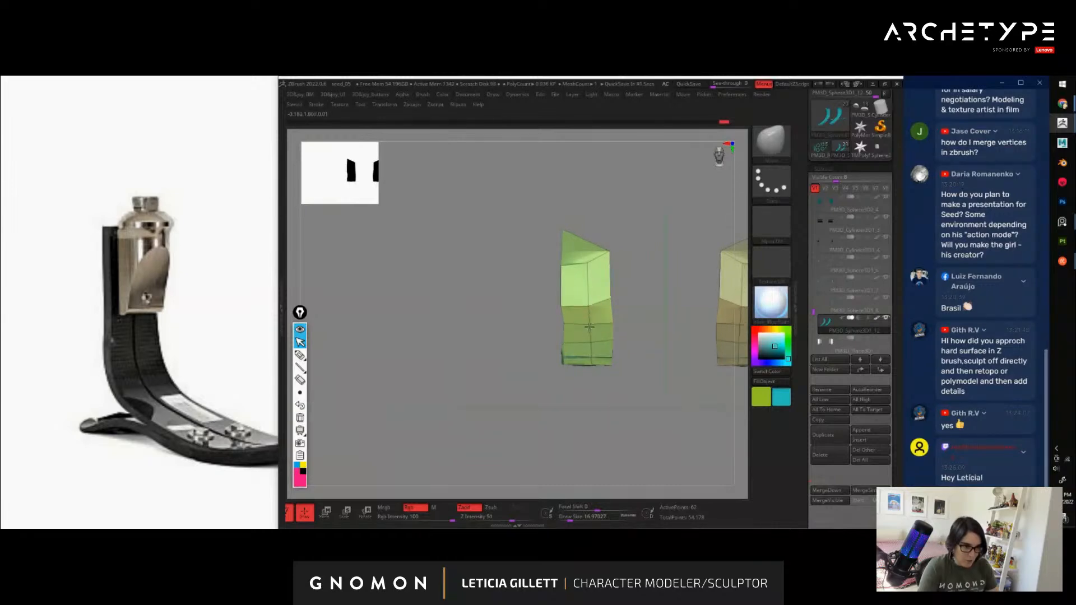
# Split the hidden halves of the feet from the visible halves into a separate subtool
pyautogui.moveTo(657, 314); pyautogui.dragTo(762, 310)
pyautogui.press('space')
pyautogui.click(621, 371)
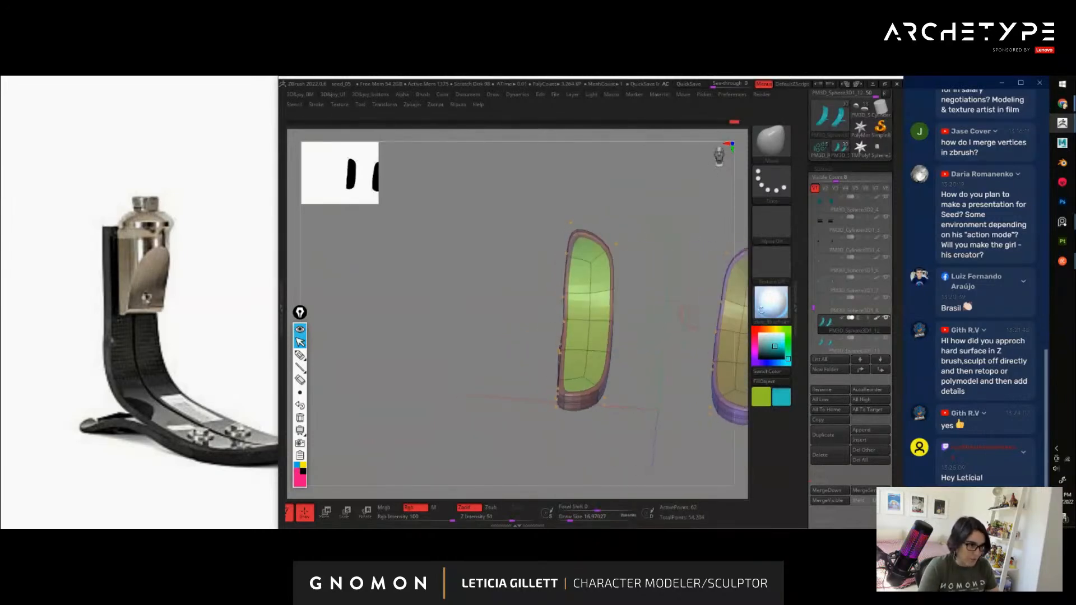
# Bring back the full robot without the wireframe and examine the split foot halves from below
pyautogui.keyDown('ctrl'); pyautogui.keyDown('shift'); pyautogui.click(682, 355); pyautogui.keyUp('shift'); pyautogui.keyUp('ctrl')
pyautogui.keyDown('shift'); pyautogui.moveTo(663, 361); pyautogui.dragTo(650, 409); pyautogui.keyUp('shift')
pyautogui.hotkey('shift', 'f')
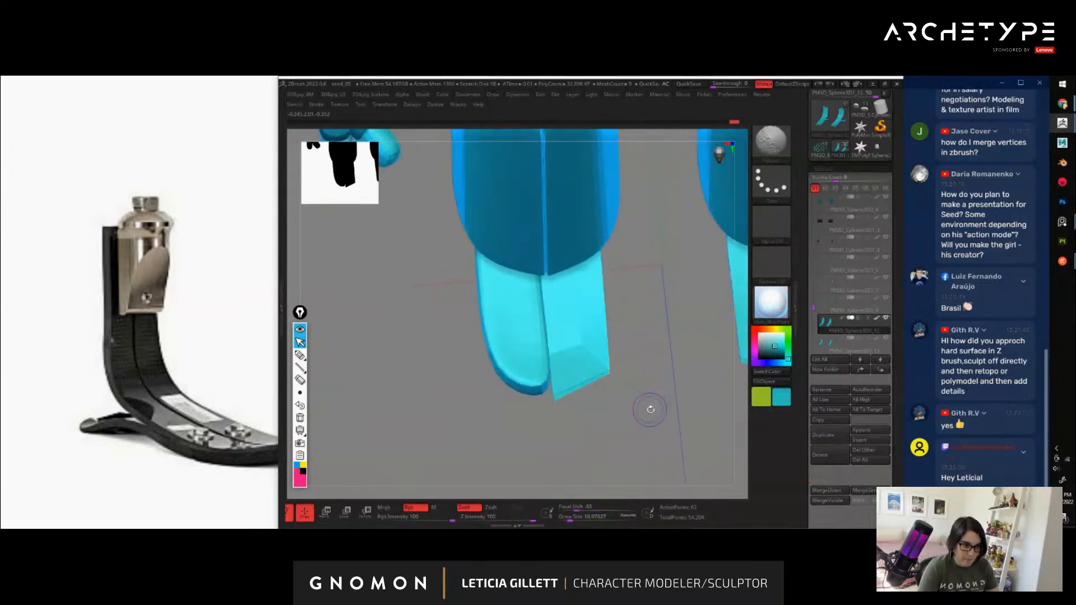
pyautogui.press('ctrl')
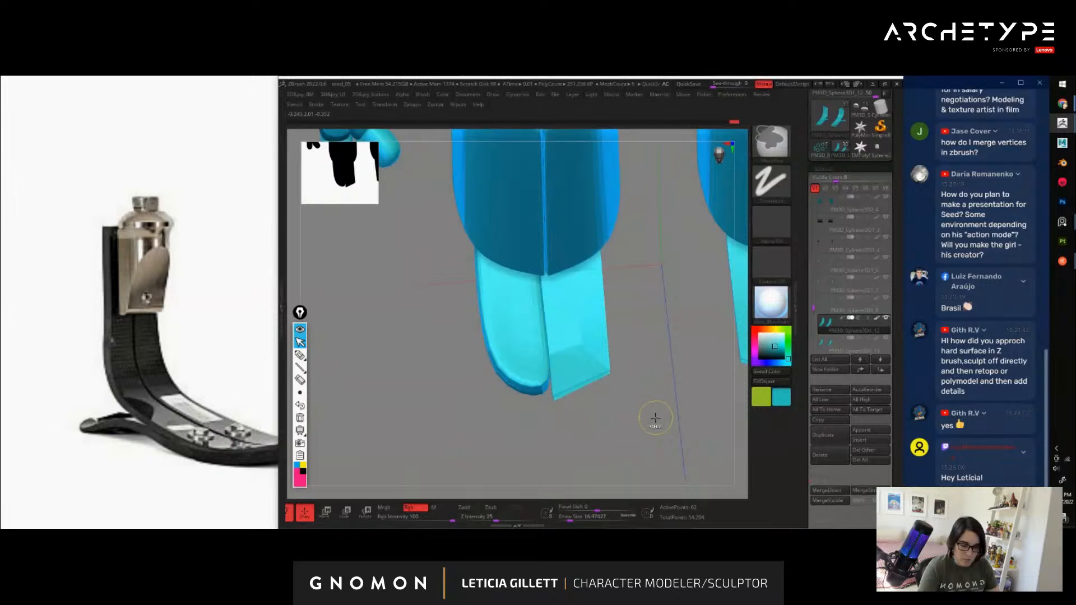
# Merge the separated halves of the feet back into a single subtool and accept the irreversible operation
pyautogui.moveTo(654, 413)
pyautogui.mouseDown()
pyautogui.moveTo(660, 376)
pyautogui.moveTo(694, 411)
pyautogui.moveTo(673, 392)
pyautogui.mouseUp()
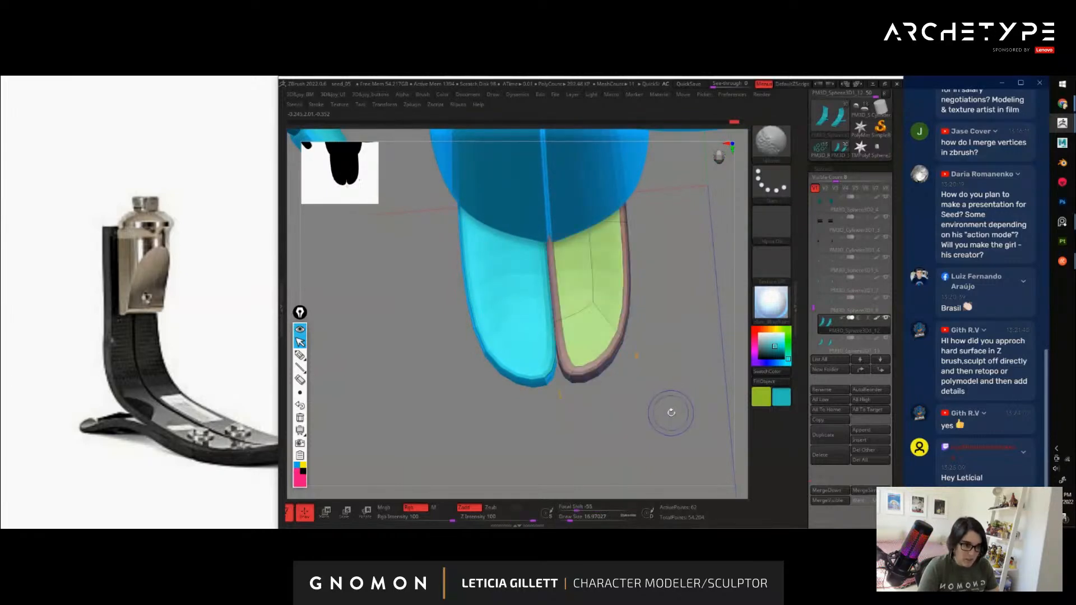
pyautogui.click(834, 491)
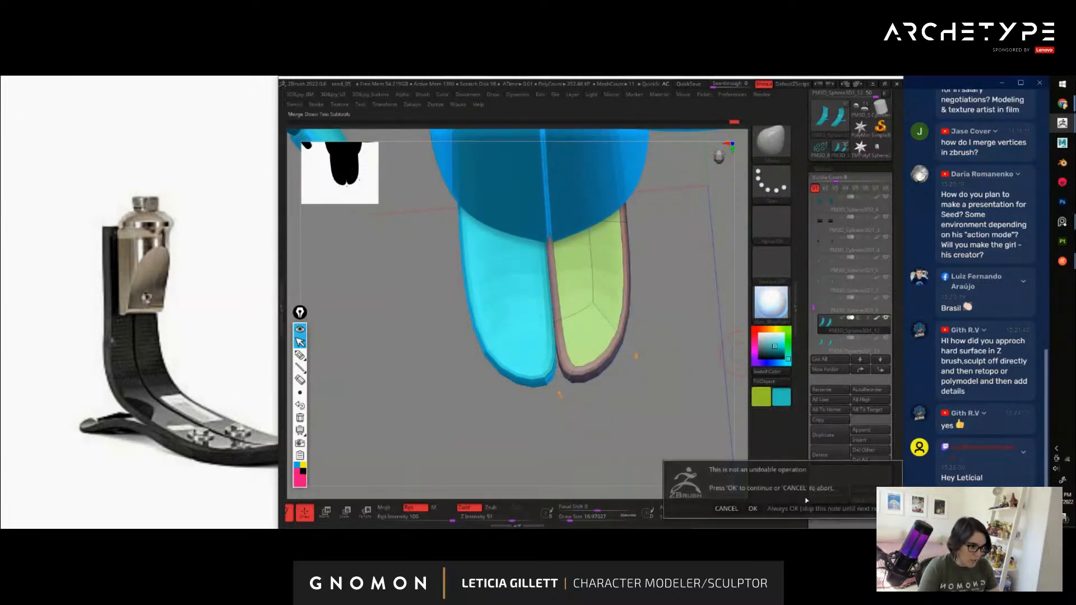
pyautogui.click(752, 509)
# Insert edge loops with the ZModeler brush close to both sides of the central split, seen from the front of the feet
pyautogui.moveTo(663, 380); pyautogui.dragTo(537, 278)
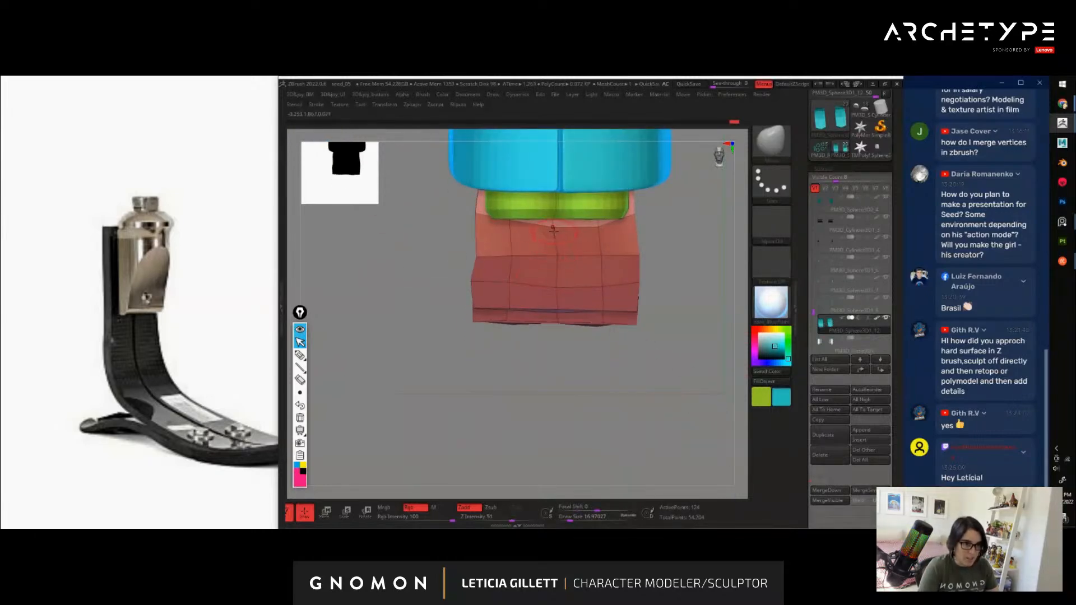
pyautogui.moveTo(666, 334); pyautogui.dragTo(662, 336)
pyautogui.press('b')
pyautogui.press('z')
pyautogui.press('m')
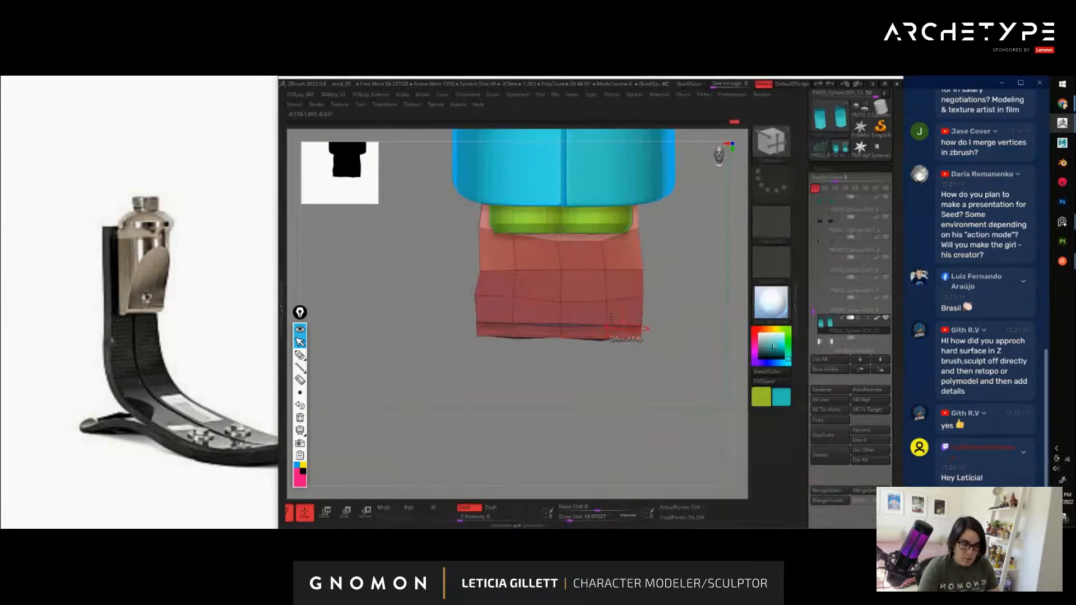
pyautogui.click(570, 304)
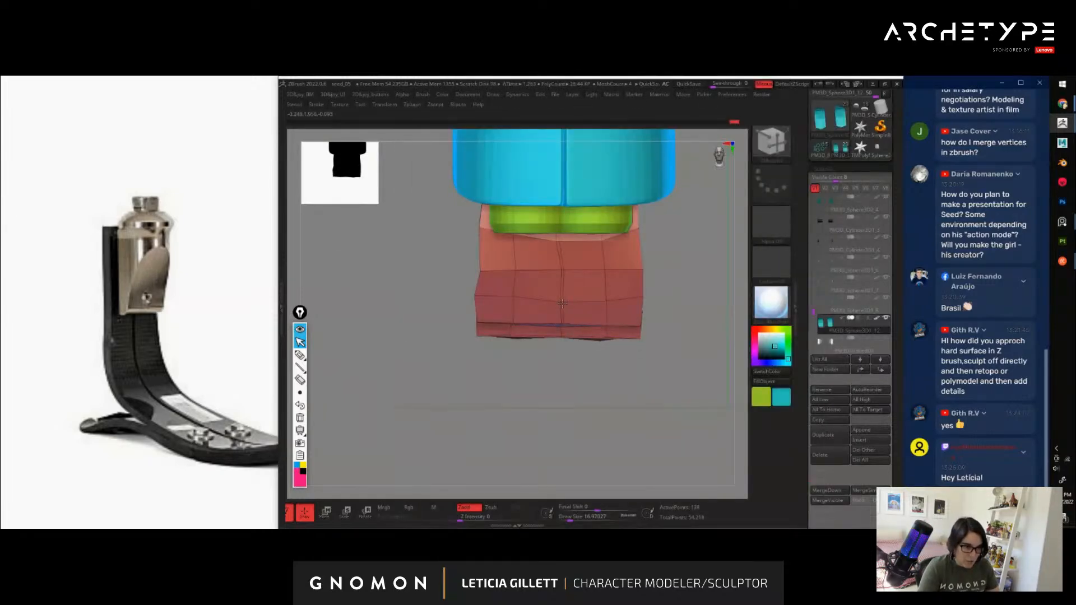
pyautogui.click(557, 303)
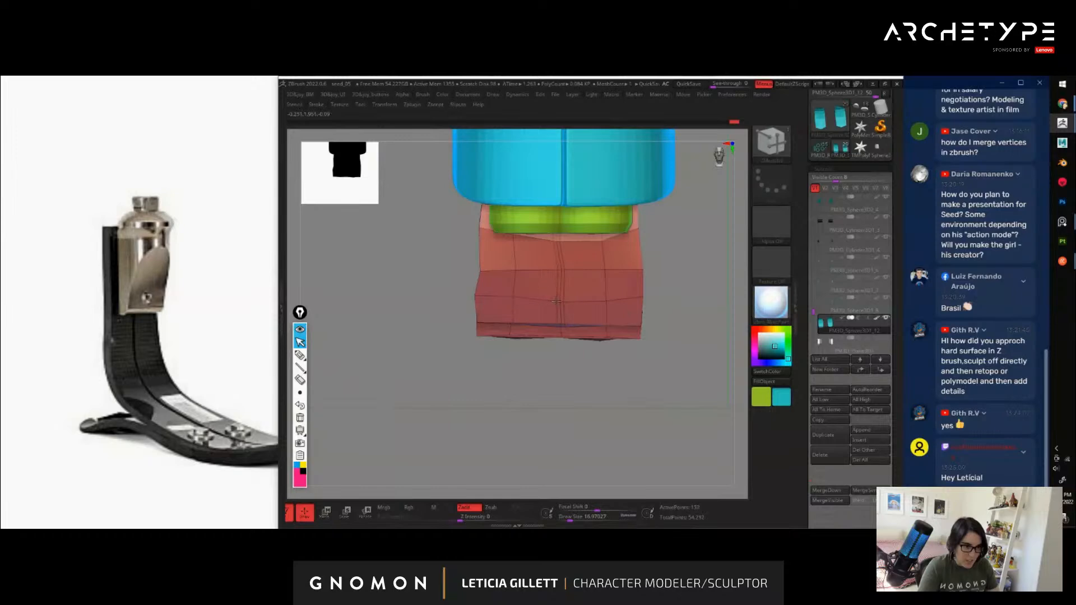
# Insert two more edge loops along the split on the underside of the feet and turn on dynamic subdivision
pyautogui.moveTo(637, 437); pyautogui.dragTo(566, 314)
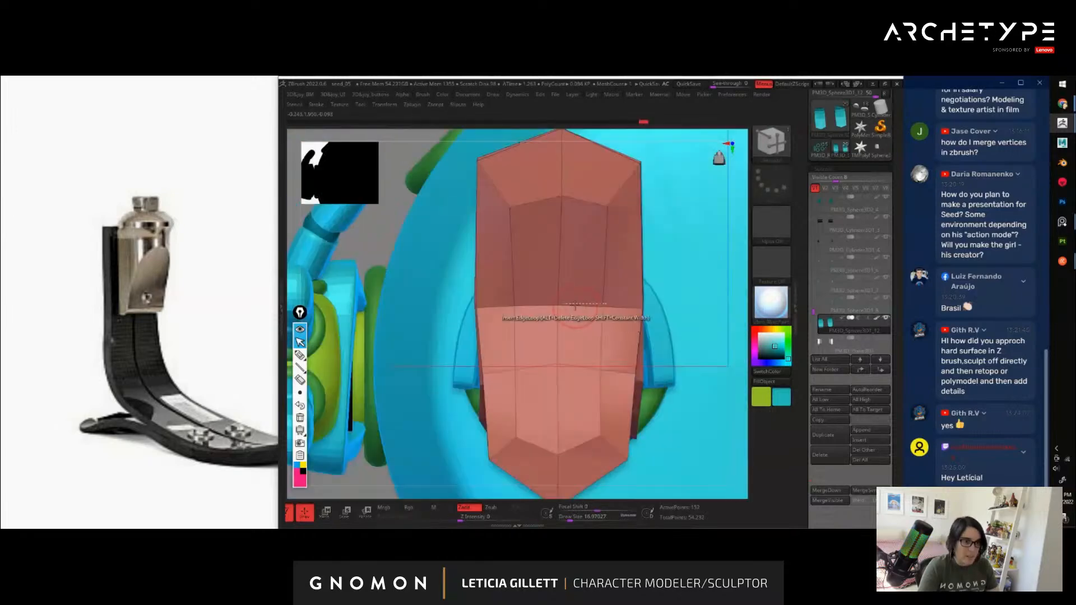
pyautogui.click(563, 198)
pyautogui.click(555, 198)
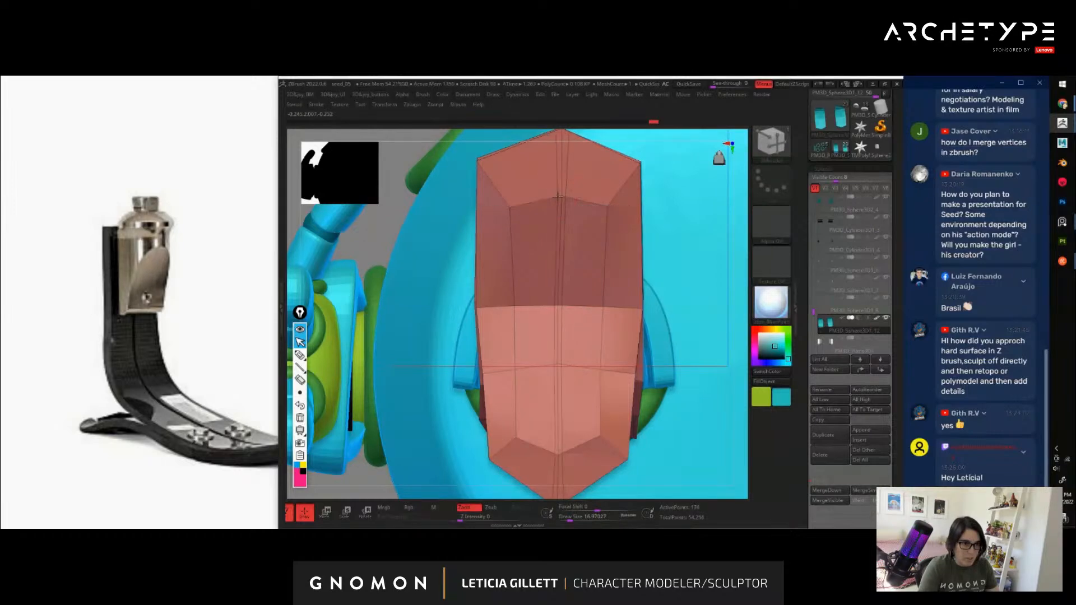
pyautogui.press('d')
# Check the smoothed wireframe, hide it, and nudge the toe tips beside the central split with the Move brush
pyautogui.keyDown('alt'); pyautogui.moveTo(370, 224); pyautogui.dragTo(597, 409); pyautogui.keyUp('alt')
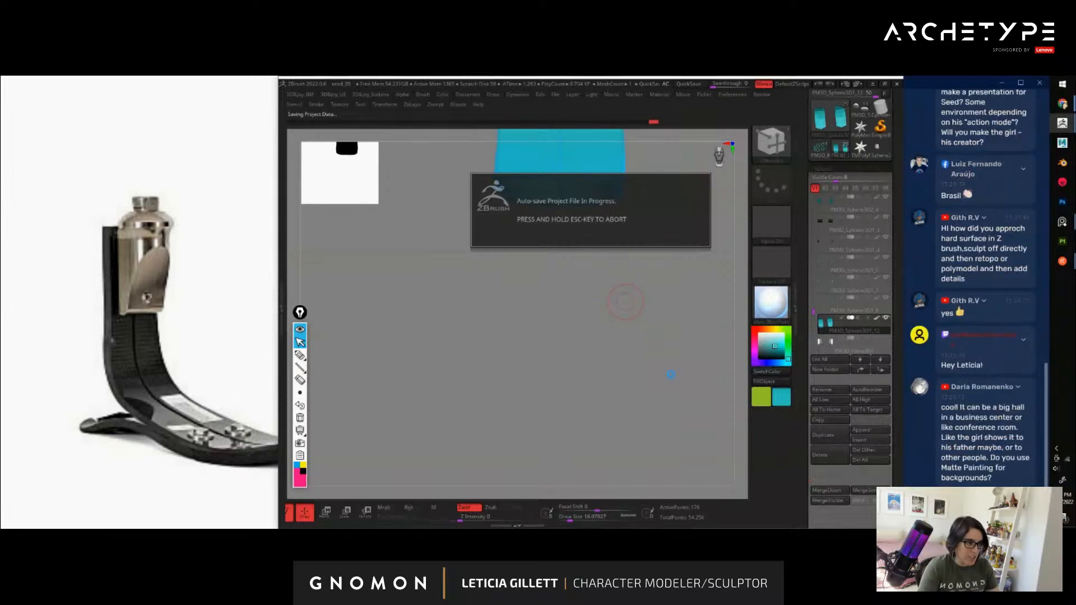
pyautogui.moveTo(668, 331)
pyautogui.keyDown('alt'); pyautogui.mouseDown()
pyautogui.moveTo(641, 320)
pyautogui.moveTo(651, 417)
pyautogui.moveTo(674, 350)
pyautogui.mouseUp(); pyautogui.keyUp('alt')
pyautogui.hotkey('shift', 'f')
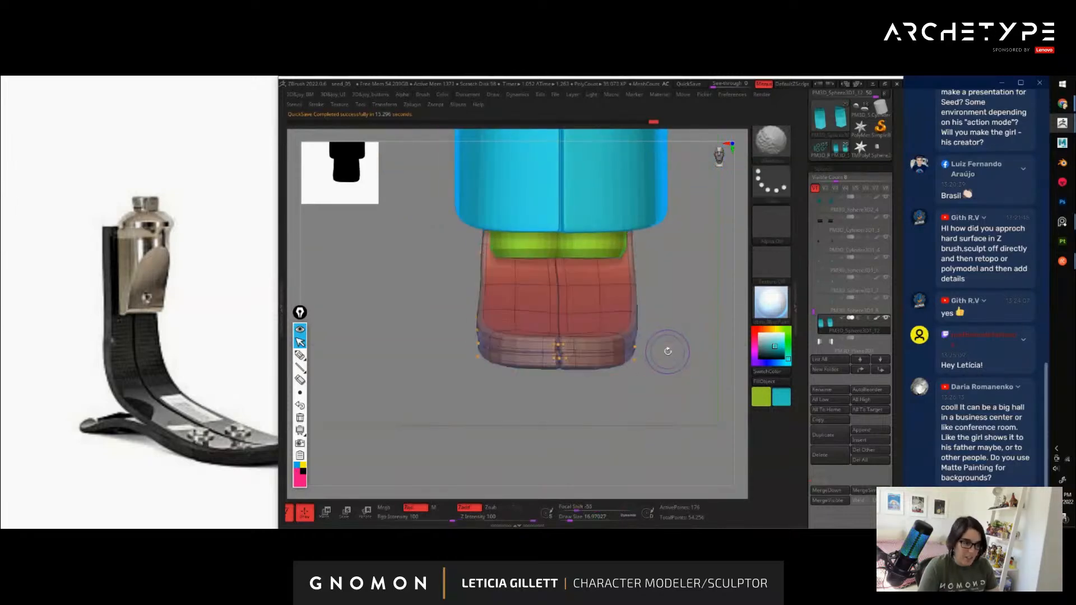
pyautogui.hotkey('shift', 'f')
pyautogui.press('b')
pyautogui.press('m')
pyautogui.press('v')
pyautogui.press('s')
pyautogui.moveTo(567, 284); pyautogui.dragTo(562, 286)
pyautogui.press('s')
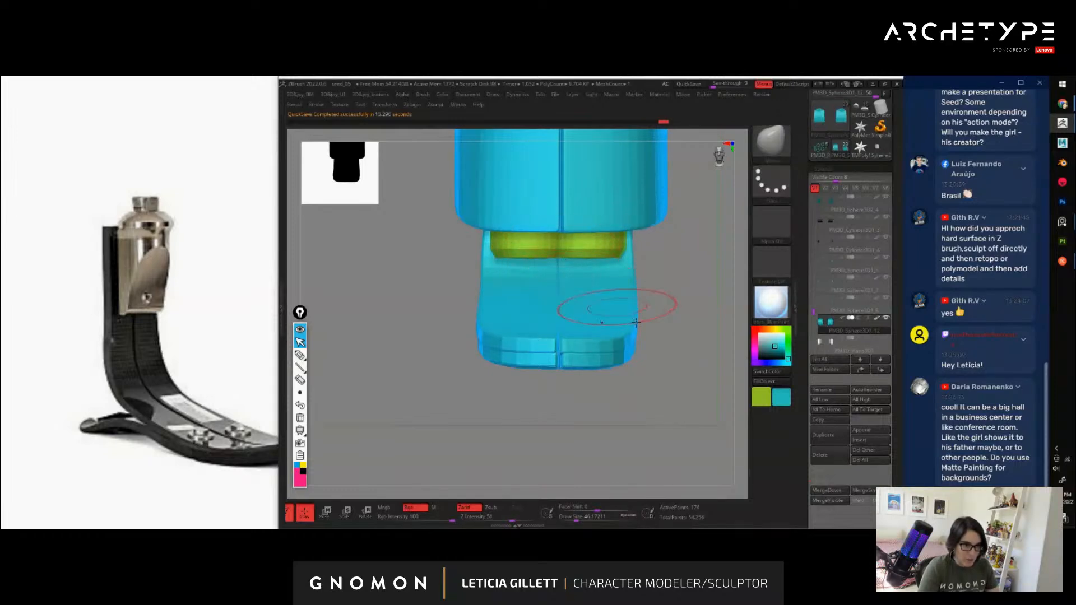
pyautogui.moveTo(663, 315)
pyautogui.mouseDown()
pyautogui.moveTo(680, 437)
pyautogui.moveTo(663, 363)
pyautogui.moveTo(650, 364)
pyautogui.mouseUp()
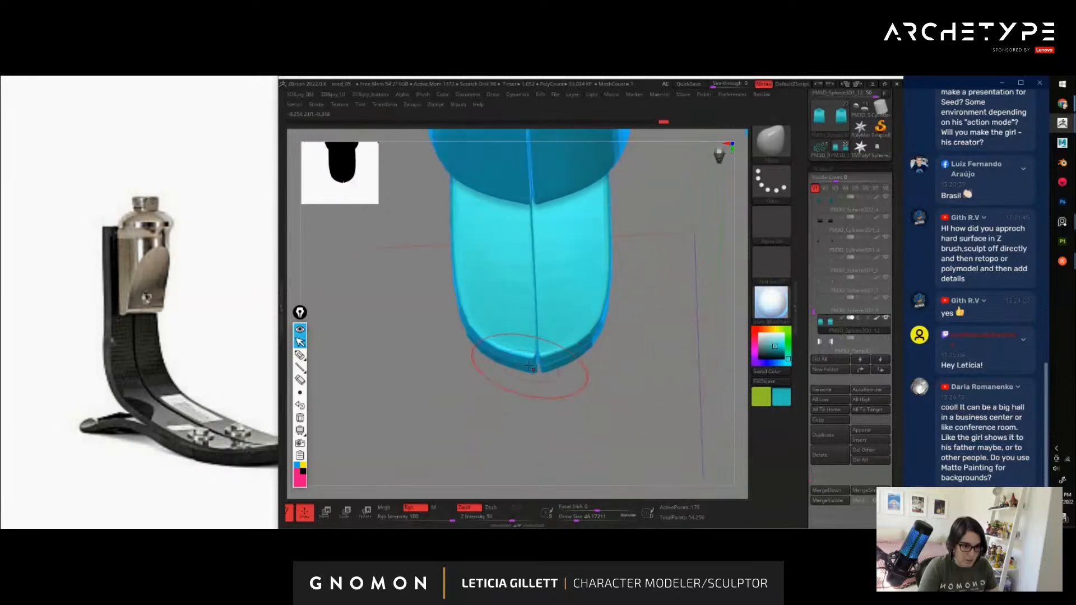
pyautogui.moveTo(536, 368); pyautogui.dragTo(533, 367)
# Adjust the lower part of the feet beside the central split from behind with a larger Move brush
pyautogui.moveTo(653, 420)
pyautogui.mouseDown()
pyautogui.moveTo(615, 415)
pyautogui.moveTo(690, 437)
pyautogui.mouseUp()
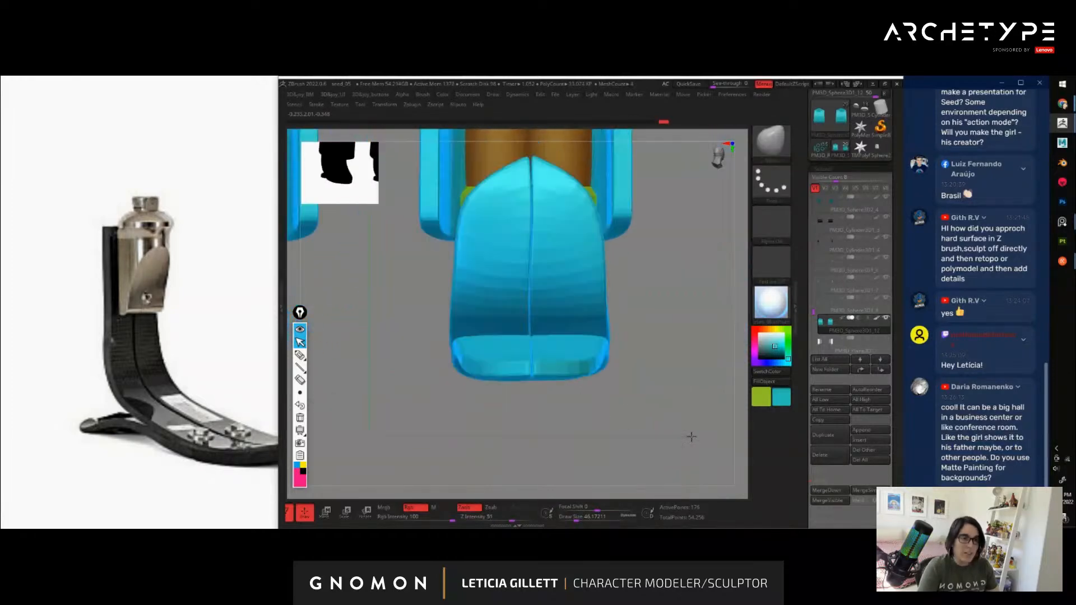
pyautogui.moveTo(666, 376)
pyautogui.mouseDown()
pyautogui.moveTo(664, 350)
pyautogui.moveTo(685, 383)
pyautogui.mouseUp()
pyautogui.press('s')
pyautogui.click(558, 305)
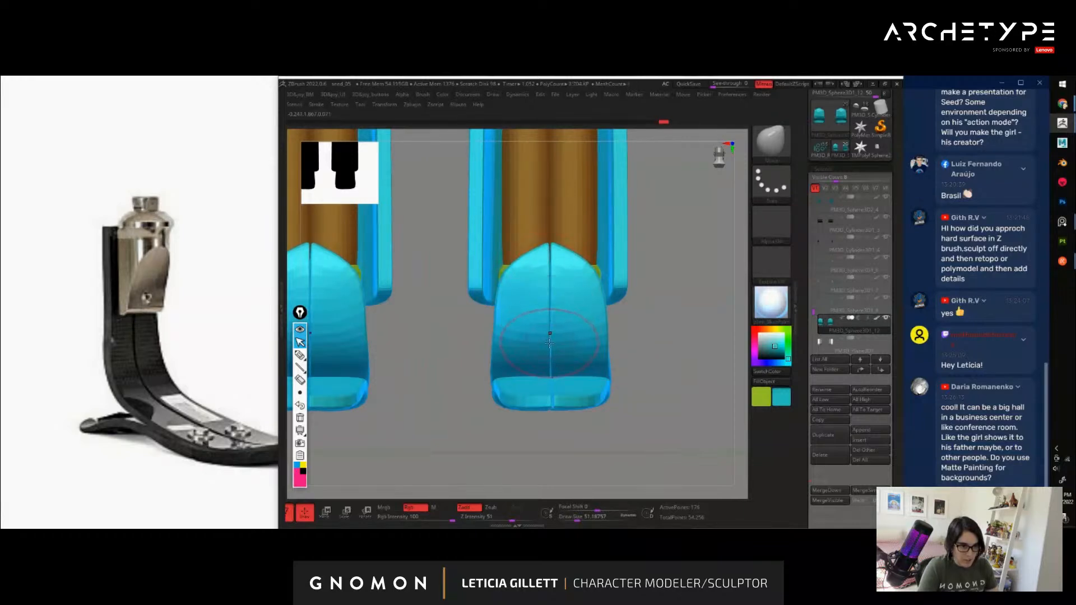
pyautogui.moveTo(636, 328)
pyautogui.mouseDown()
pyautogui.moveTo(675, 377)
pyautogui.moveTo(657, 386)
pyautogui.moveTo(650, 354)
pyautogui.mouseUp()
pyautogui.moveTo(553, 384); pyautogui.dragTo(549, 366)
# Sketch a domed figure on a flat round disc beside the full robot with an arrow leading to it, and erase the drawing
pyautogui.keyDown('alt'); pyautogui.moveTo(626, 357); pyautogui.dragTo(691, 352); pyautogui.keyUp('alt')
pyautogui.moveTo(690, 352); pyautogui.dragTo(521, 369)
pyautogui.keyDown('alt'); pyautogui.moveTo(685, 373); pyautogui.dragTo(665, 386); pyautogui.keyUp('alt')
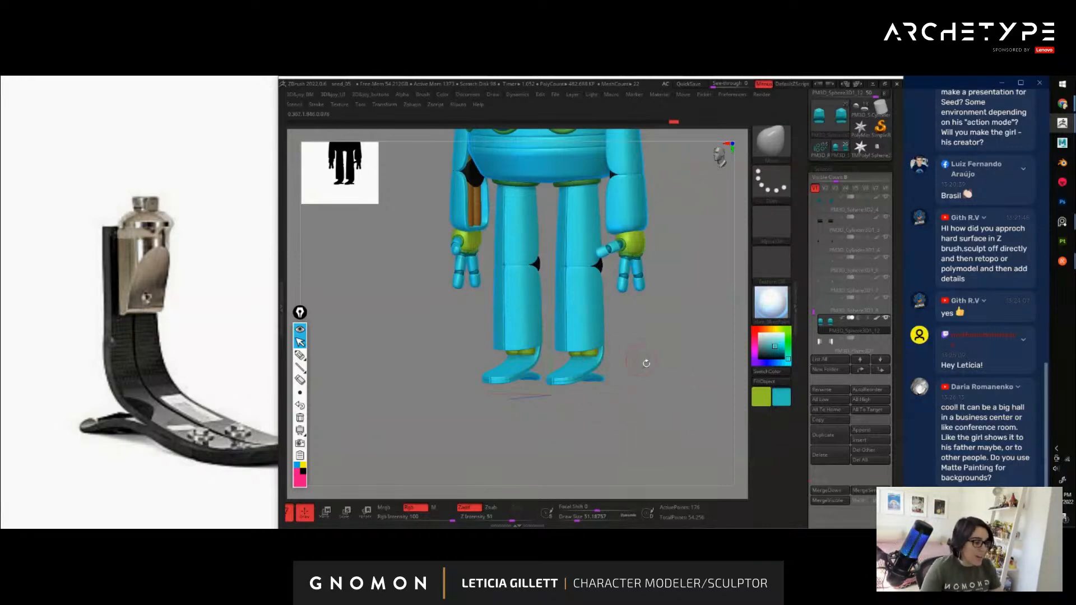
pyautogui.keyDown('alt'); pyautogui.moveTo(646, 363); pyautogui.dragTo(536, 339); pyautogui.keyUp('alt')
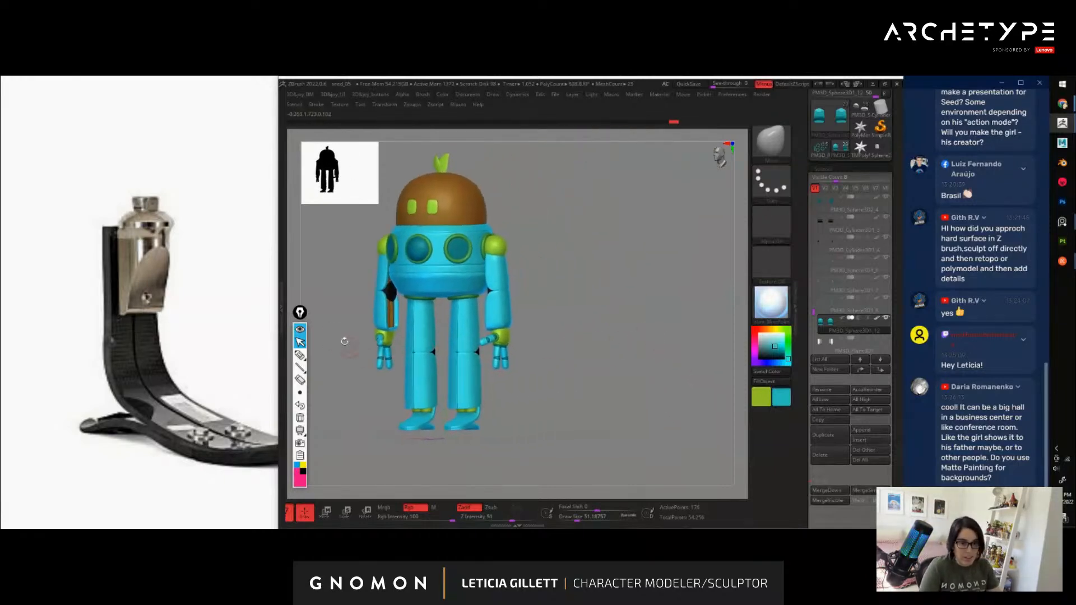
pyautogui.click(300, 355)
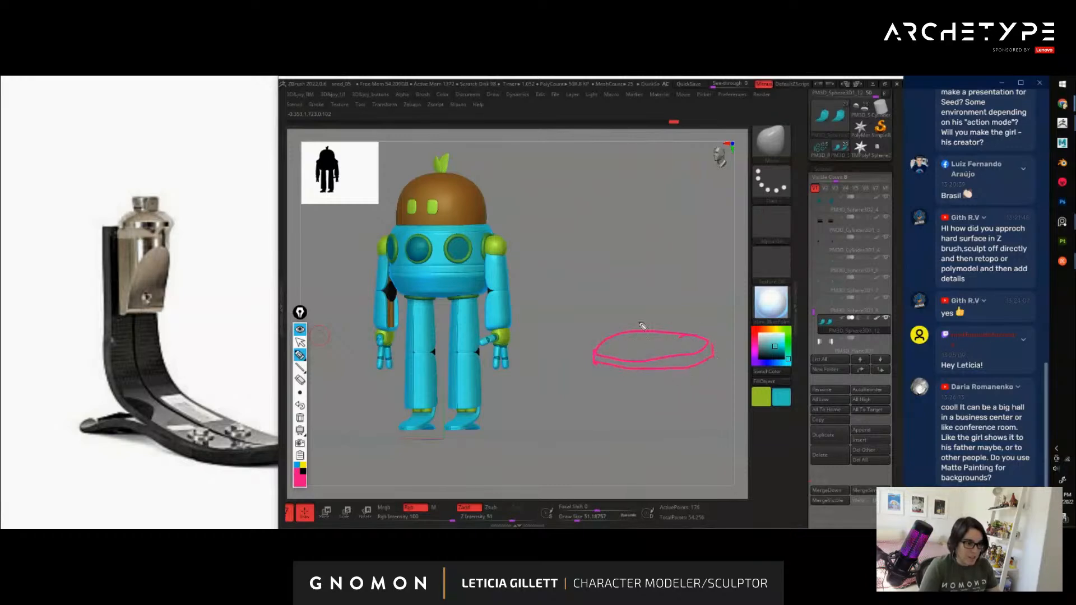
pyautogui.moveTo(660, 296); pyautogui.dragTo(622, 308)
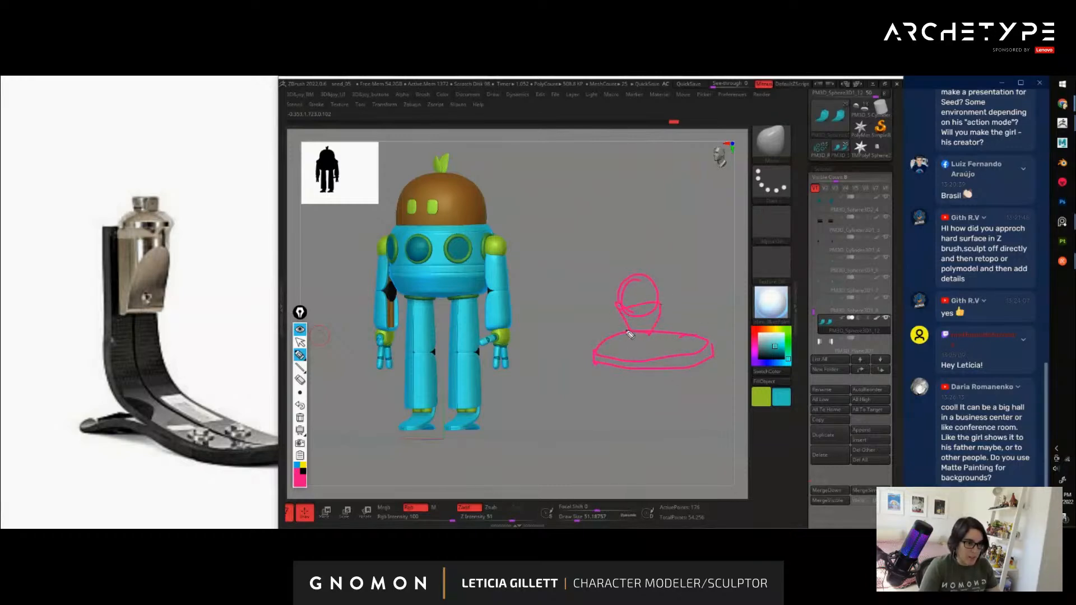
pyautogui.moveTo(522, 355); pyautogui.dragTo(589, 332)
pyautogui.moveTo(559, 324); pyautogui.dragTo(589, 345)
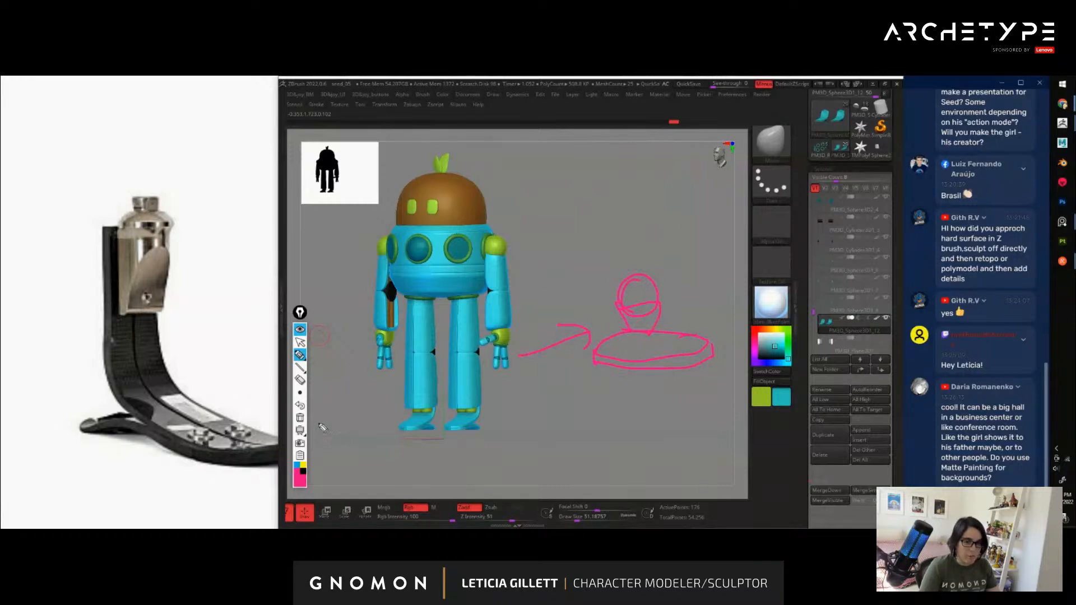
pyautogui.click(300, 417)
pyautogui.click(300, 342)
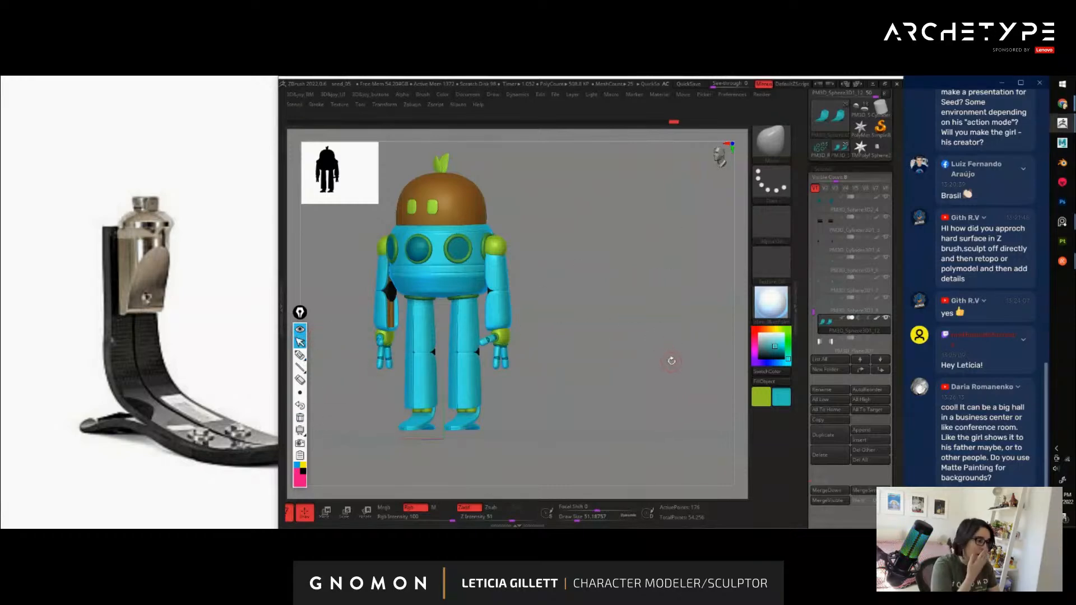
# Narrow the gap between the foot halves at the front of the toes with the Move Topological brush
pyautogui.moveTo(652, 346); pyautogui.dragTo(553, 387)
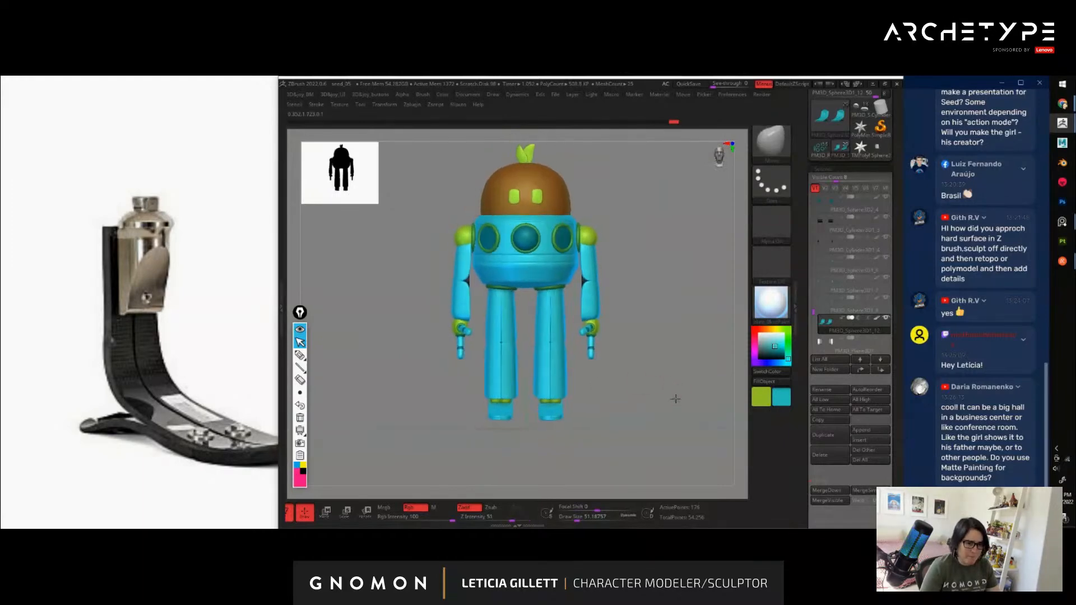
pyautogui.moveTo(675, 399)
pyautogui.keyDown('alt'); pyautogui.mouseDown()
pyautogui.moveTo(671, 373)
pyautogui.moveTo(706, 415)
pyautogui.moveTo(698, 373)
pyautogui.moveTo(666, 420)
pyautogui.mouseUp(); pyautogui.keyUp('alt')
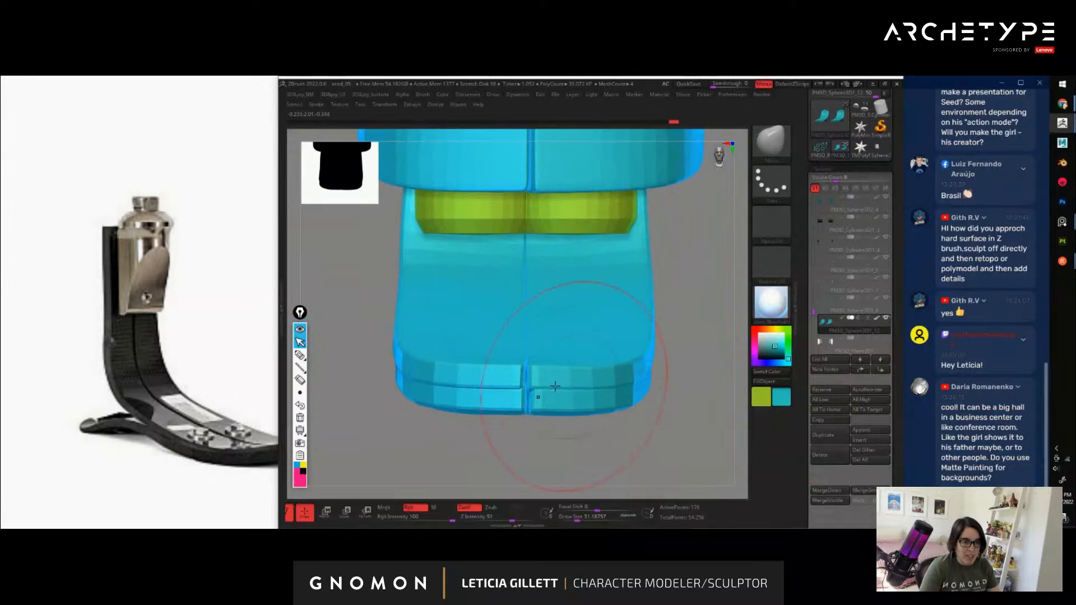
pyautogui.press('space')
pyautogui.press('b')
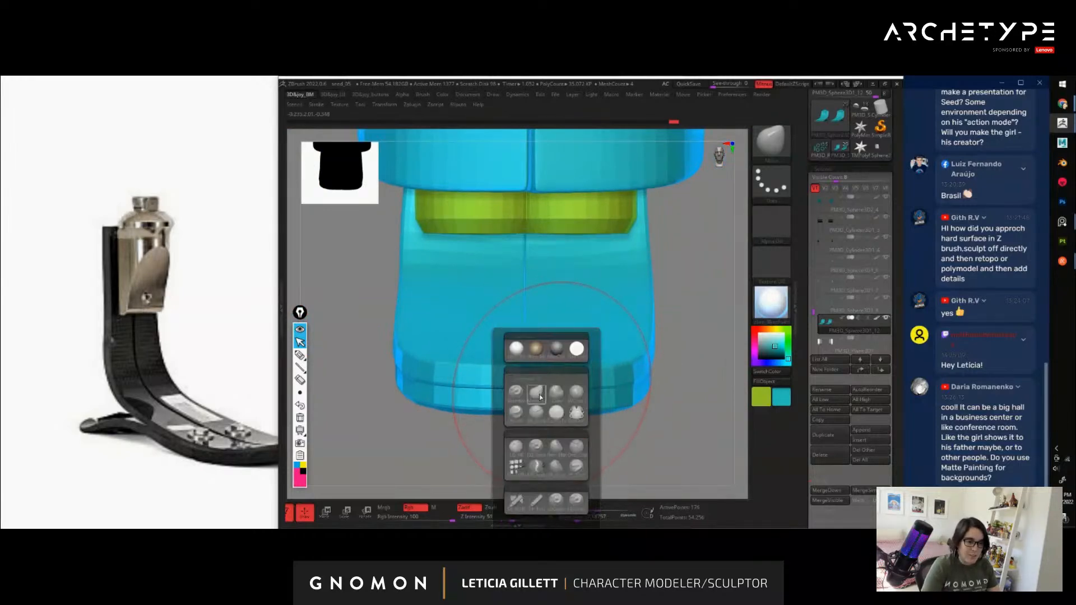
pyautogui.click(540, 396)
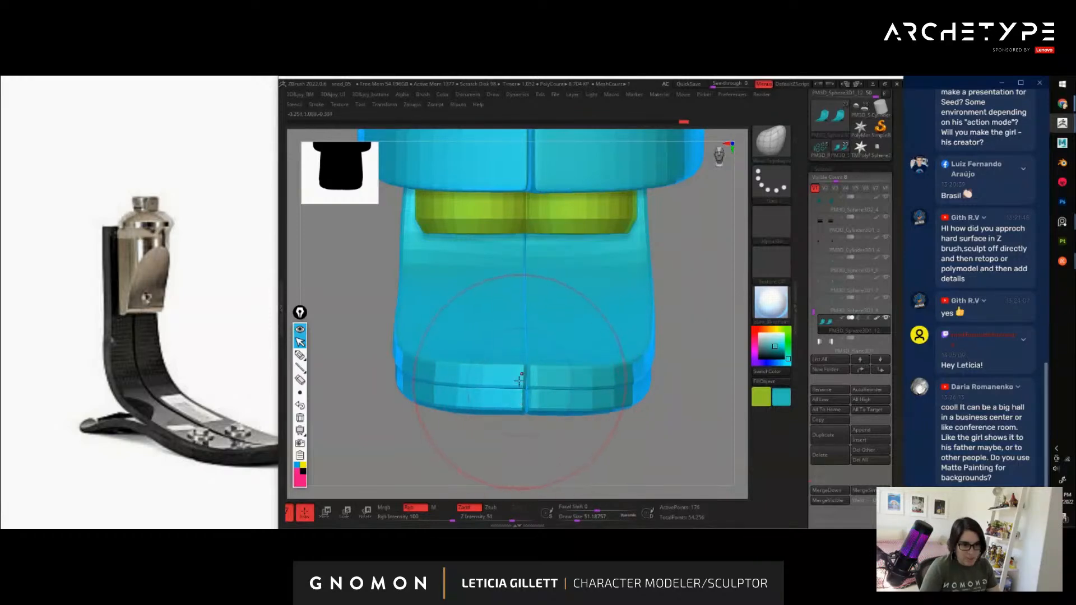
pyautogui.keyDown('alt'); pyautogui.moveTo(713, 415); pyautogui.dragTo(614, 325); pyautogui.keyUp('alt')
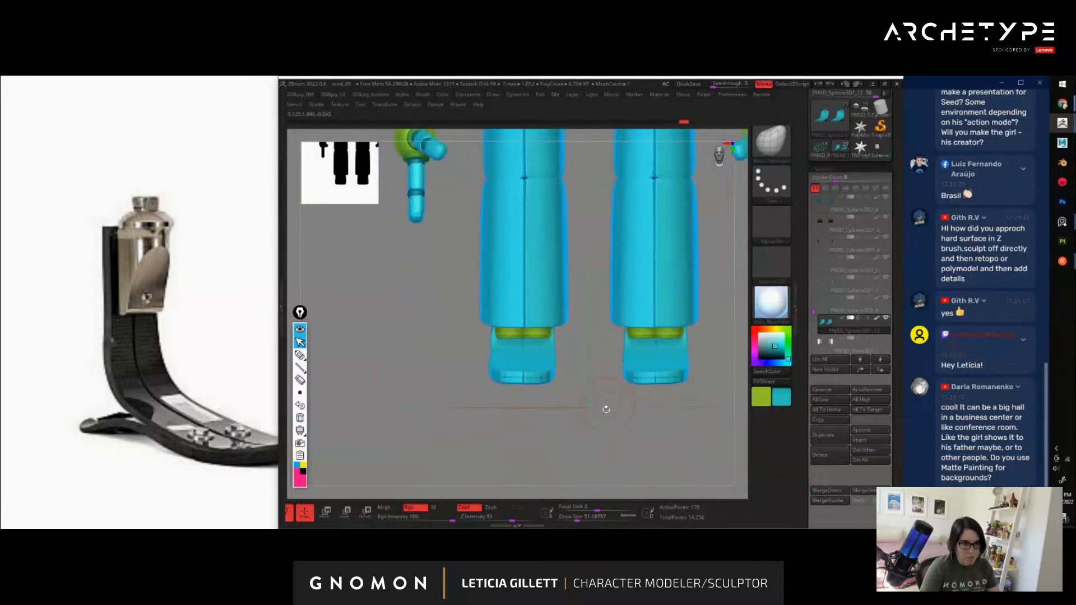
pyautogui.moveTo(606, 410); pyautogui.dragTo(574, 410)
pyautogui.moveTo(684, 435)
pyautogui.mouseDown()
pyautogui.moveTo(585, 439)
pyautogui.moveTo(648, 435)
pyautogui.moveTo(697, 415)
pyautogui.moveTo(653, 307)
pyautogui.mouseUp()
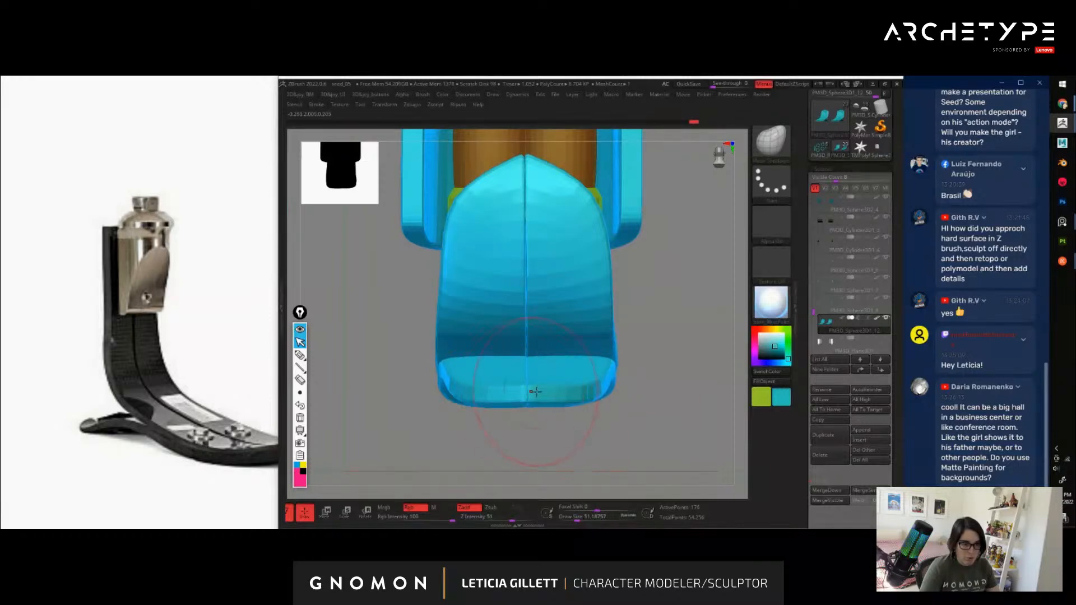
# Lower and soften the pointed peak at the back of the heels with the Move brush, using the wireframe as a guide
pyautogui.moveTo(650, 381)
pyautogui.keyDown('alt'); pyautogui.mouseDown()
pyautogui.moveTo(607, 321)
pyautogui.moveTo(658, 339)
pyautogui.moveTo(595, 342)
pyautogui.moveTo(668, 339)
pyautogui.moveTo(644, 342)
pyautogui.moveTo(615, 315)
pyautogui.moveTo(455, 312)
pyautogui.moveTo(530, 352)
pyautogui.moveTo(630, 375)
pyautogui.moveTo(672, 413)
pyautogui.mouseUp(); pyautogui.keyUp('alt')
pyautogui.press('s')
pyautogui.moveTo(578, 330); pyautogui.dragTo(572, 325)
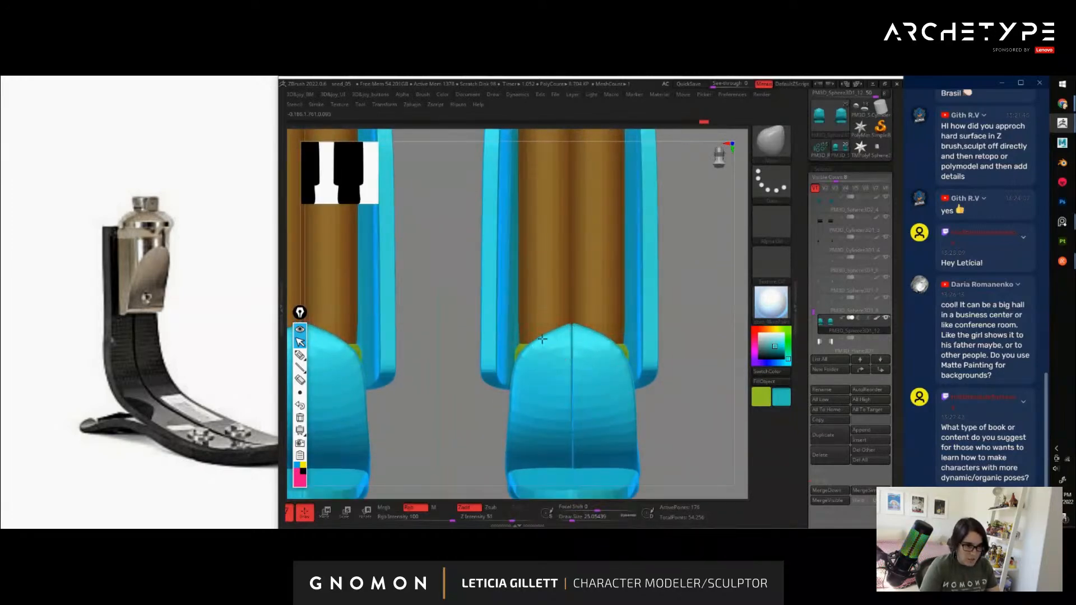
pyautogui.hotkey('shift', 'f')
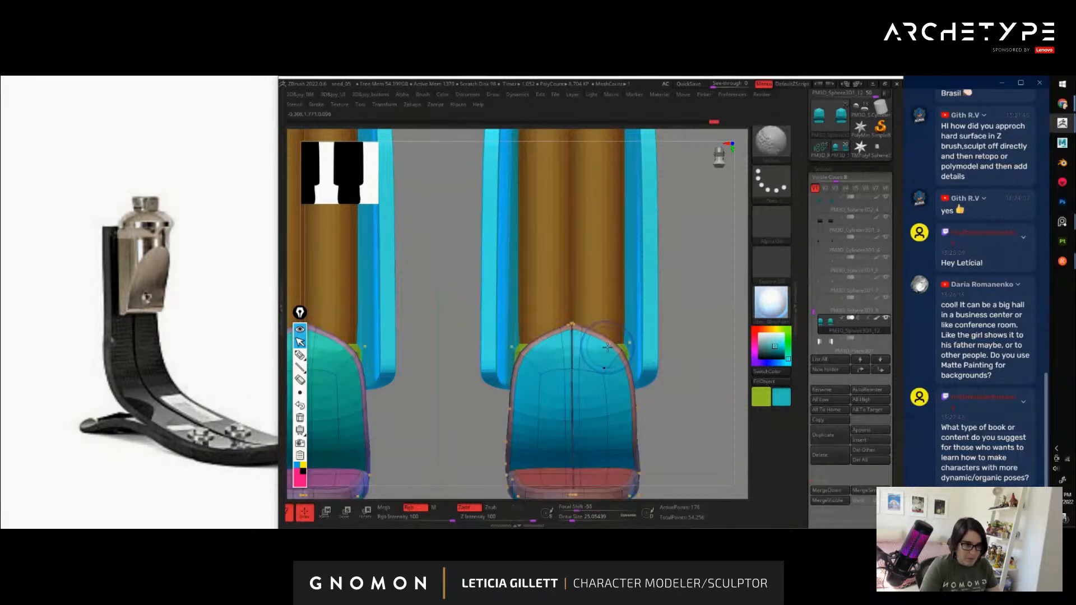
pyautogui.press('s')
pyautogui.moveTo(576, 330); pyautogui.dragTo(572, 330)
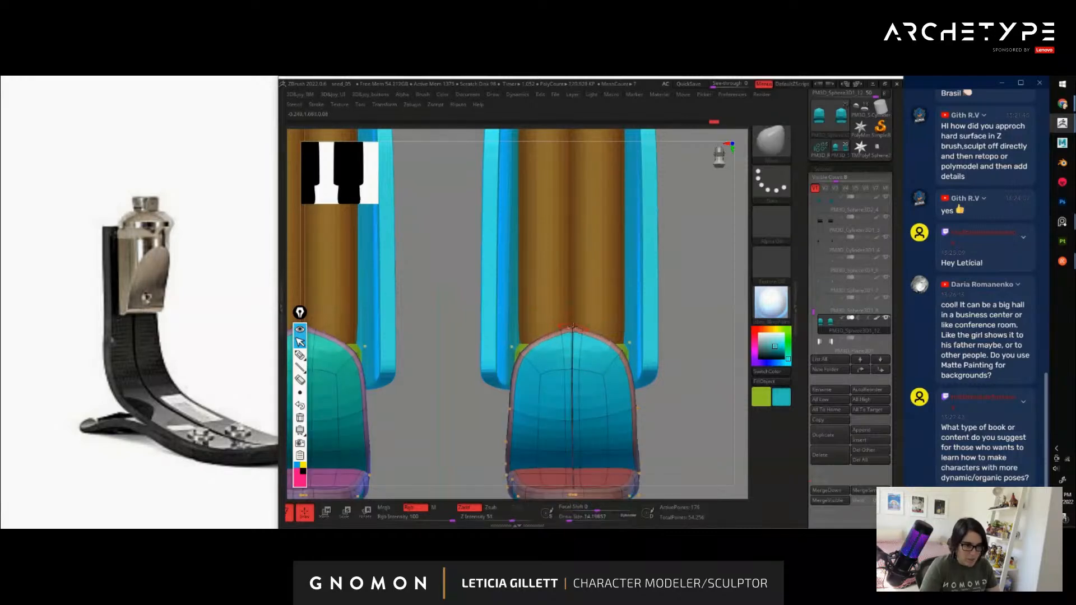
pyautogui.press(']')
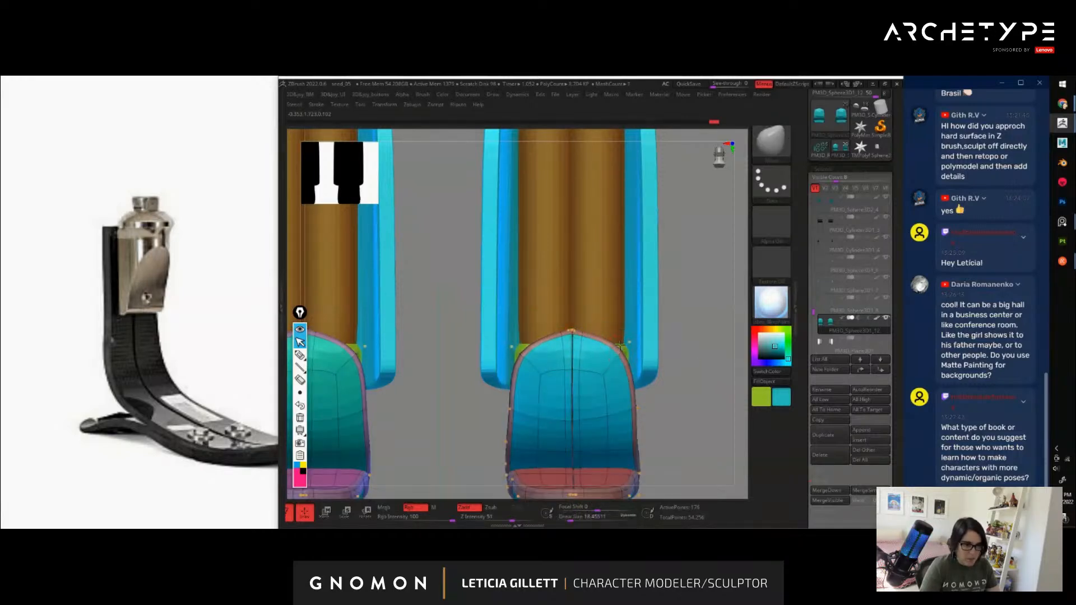
pyautogui.press(']')
pyautogui.press(']')
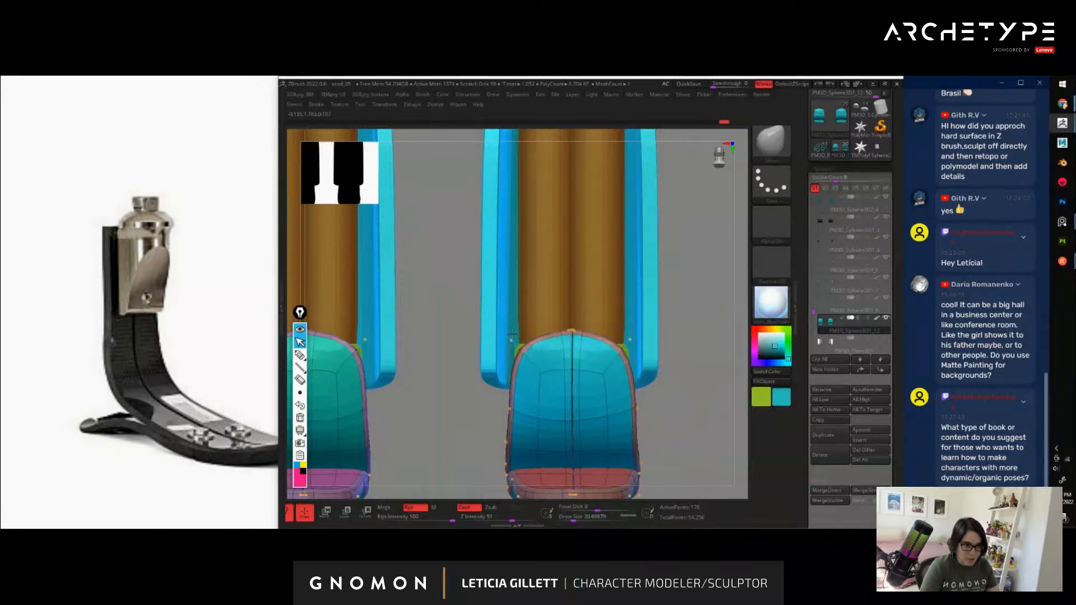
pyautogui.hotkey('shift', 'f')
# Undo the last change, round the toe ends from below, and pull the pointed heel tips inward with the Move brush
pyautogui.keyDown('alt'); pyautogui.moveTo(695, 395); pyautogui.dragTo(644, 292); pyautogui.keyUp('alt')
pyautogui.moveTo(440, 169)
pyautogui.keyDown('alt'); pyautogui.mouseDown()
pyautogui.moveTo(500, 167)
pyautogui.moveTo(519, 240)
pyautogui.moveTo(547, 213)
pyautogui.moveTo(533, 213)
pyautogui.mouseUp(); pyautogui.keyUp('alt')
pyautogui.hotkey('ctrl', 'z')
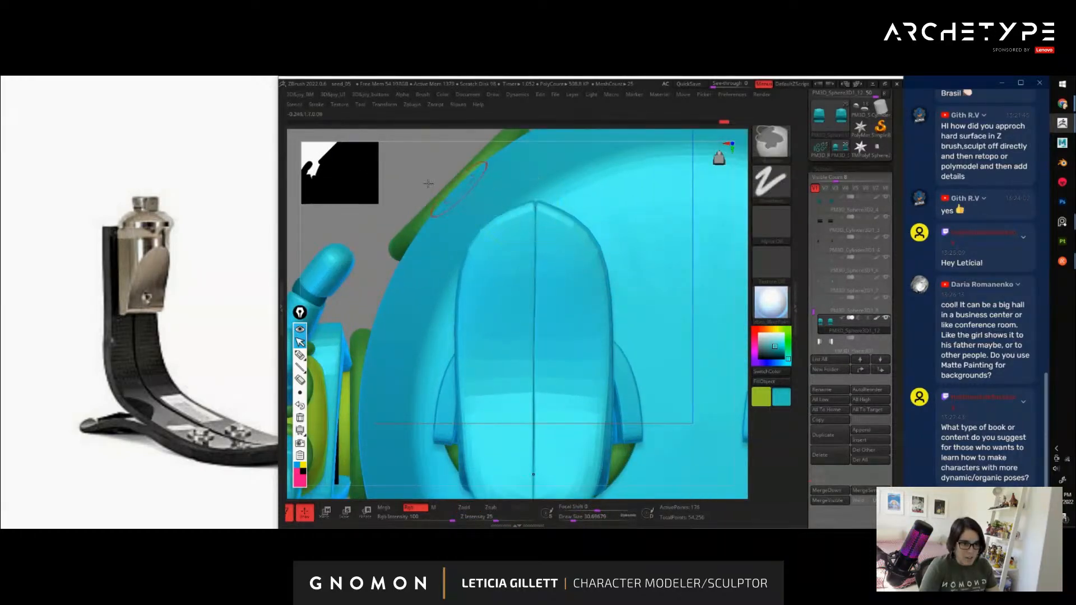
pyautogui.moveTo(434, 190)
pyautogui.keyDown('alt'); pyautogui.mouseDown()
pyautogui.moveTo(474, 232)
pyautogui.moveTo(495, 285)
pyautogui.mouseUp(); pyautogui.keyUp('alt')
pyautogui.press('s')
pyautogui.moveTo(596, 301); pyautogui.dragTo(595, 307)
pyautogui.moveTo(547, 334); pyautogui.dragTo(547, 324)
pyautogui.moveTo(646, 333); pyautogui.dragTo(656, 319)
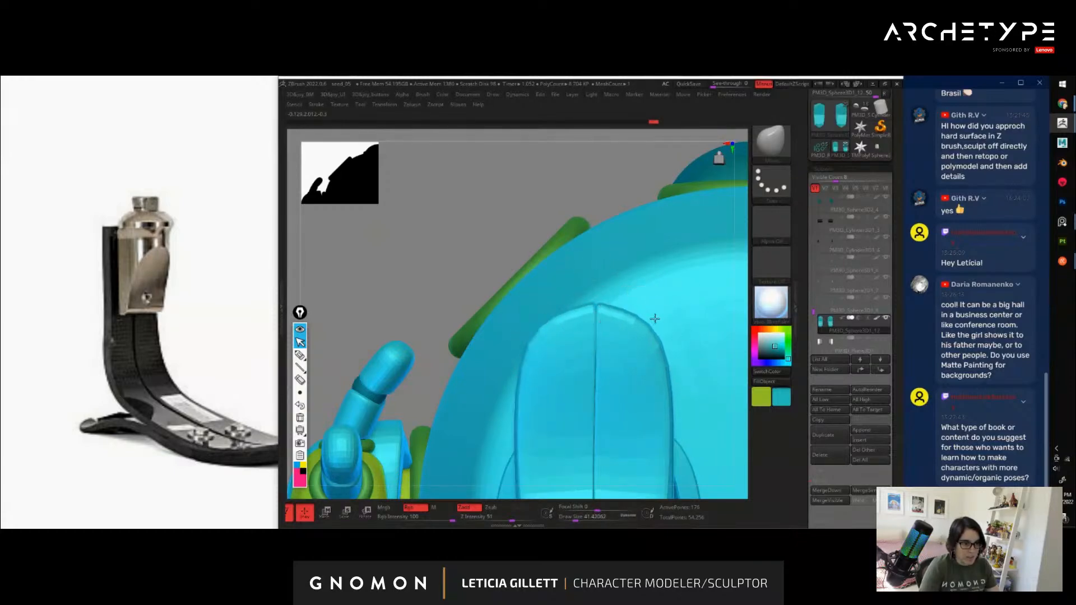
pyautogui.keyDown('alt'); pyautogui.moveTo(439, 289); pyautogui.dragTo(420, 120); pyautogui.keyUp('alt')
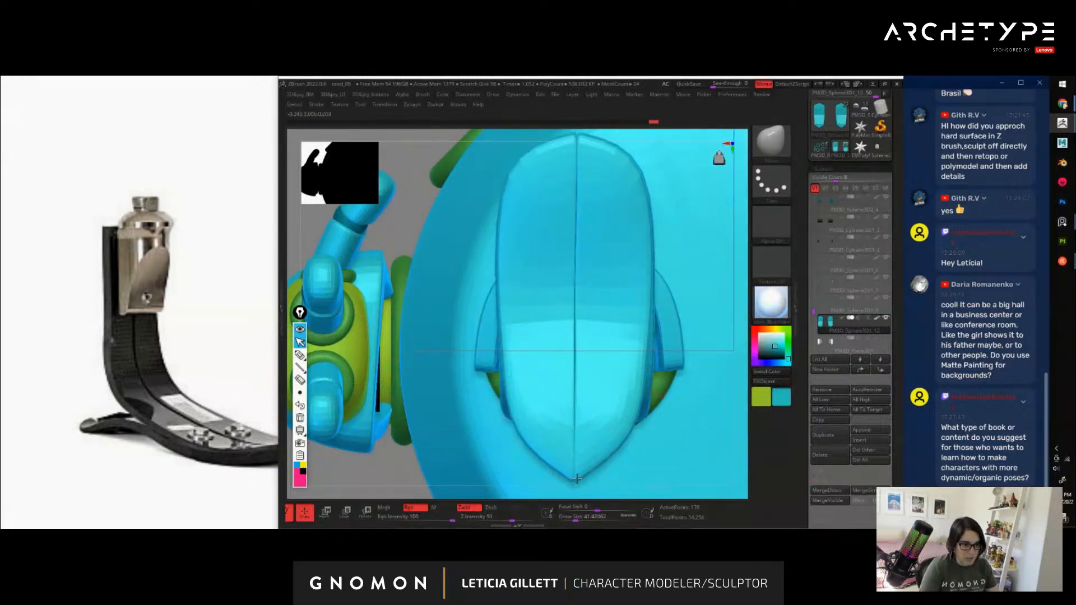
pyautogui.moveTo(577, 479); pyautogui.dragTo(577, 441)
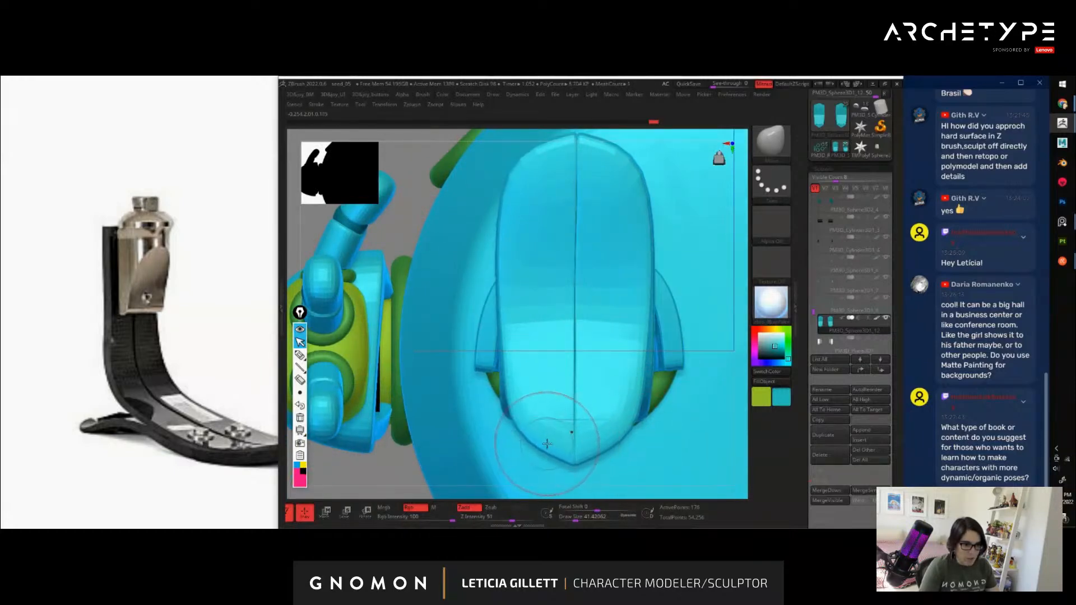
# Round the pointed back of the heels with the Move brush, using the wireframe as a guide
pyautogui.hotkey('shift', 'f')
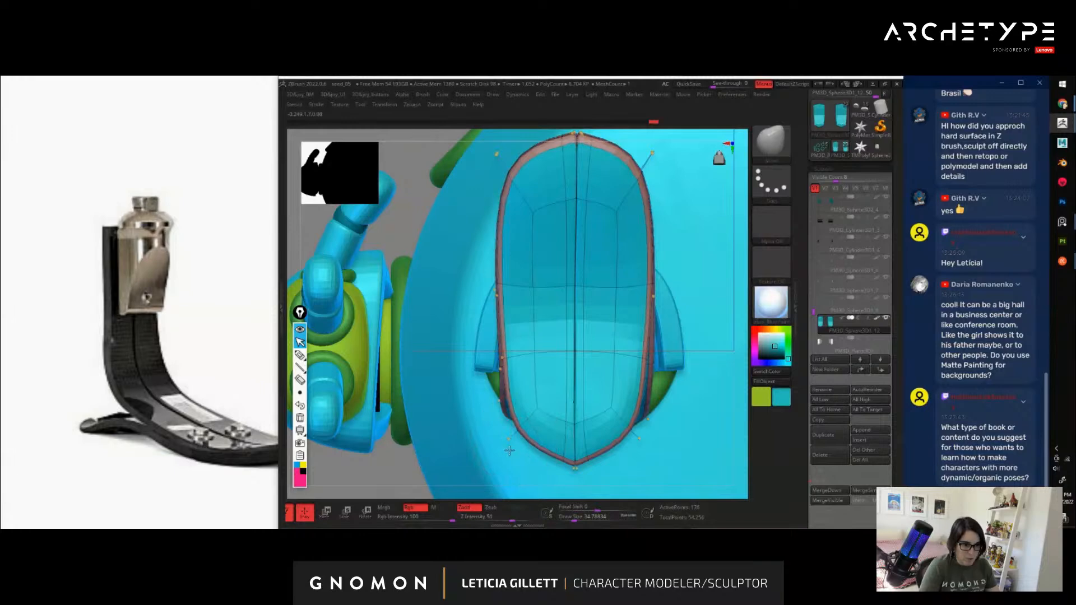
pyautogui.moveTo(509, 448); pyautogui.dragTo(504, 454)
pyautogui.moveTo(576, 467); pyautogui.dragTo(576, 461)
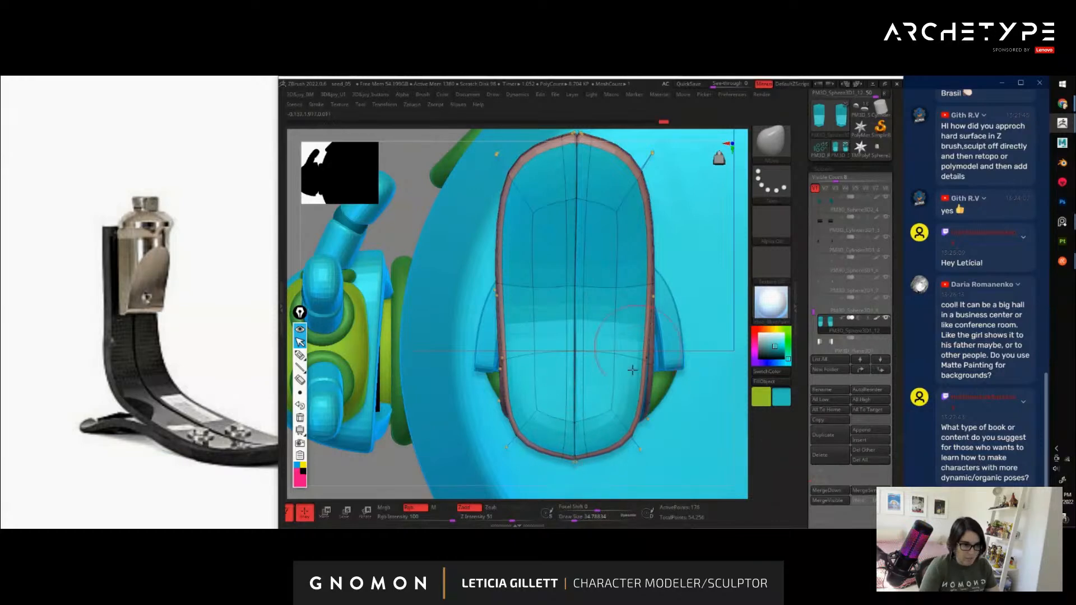
pyautogui.keyDown('alt'); pyautogui.moveTo(411, 222); pyautogui.dragTo(396, 162); pyautogui.keyUp('alt')
pyautogui.hotkey('shift', 'f')
pyautogui.moveTo(548, 202); pyautogui.dragTo(565, 342)
pyautogui.press('f')
pyautogui.keyDown('alt'); pyautogui.moveTo(446, 406); pyautogui.dragTo(633, 361); pyautogui.keyUp('alt')
pyautogui.moveTo(690, 382); pyautogui.dragTo(706, 408)
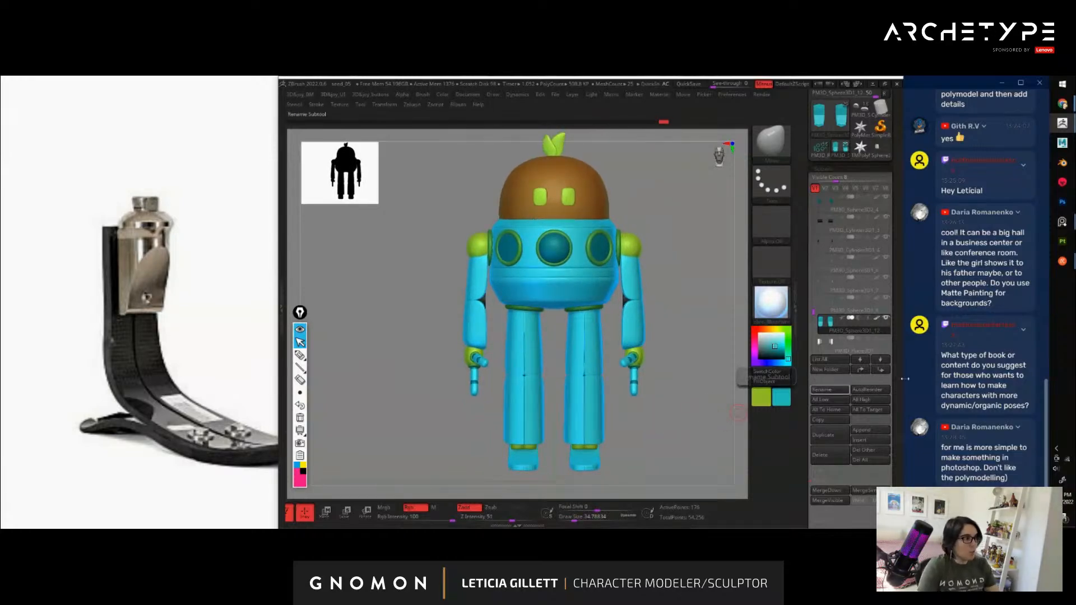
# Switch to Chrome, search the web for "aaron blaise" and open the Art of Aaron Blaise website
pyautogui.click(1062, 104)
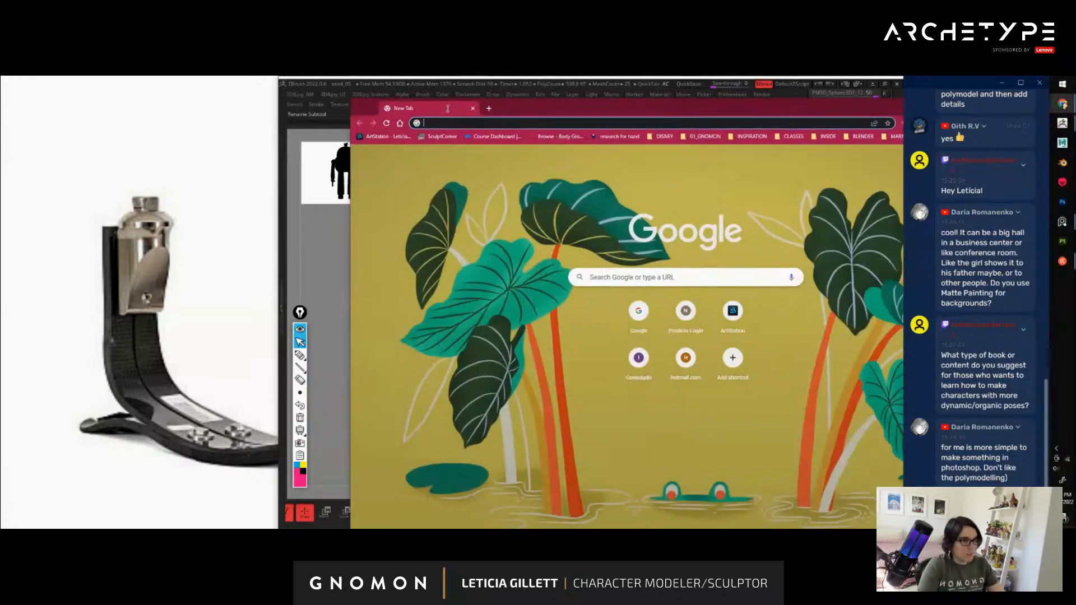
pyautogui.click(294, 112)
pyautogui.write('ar')
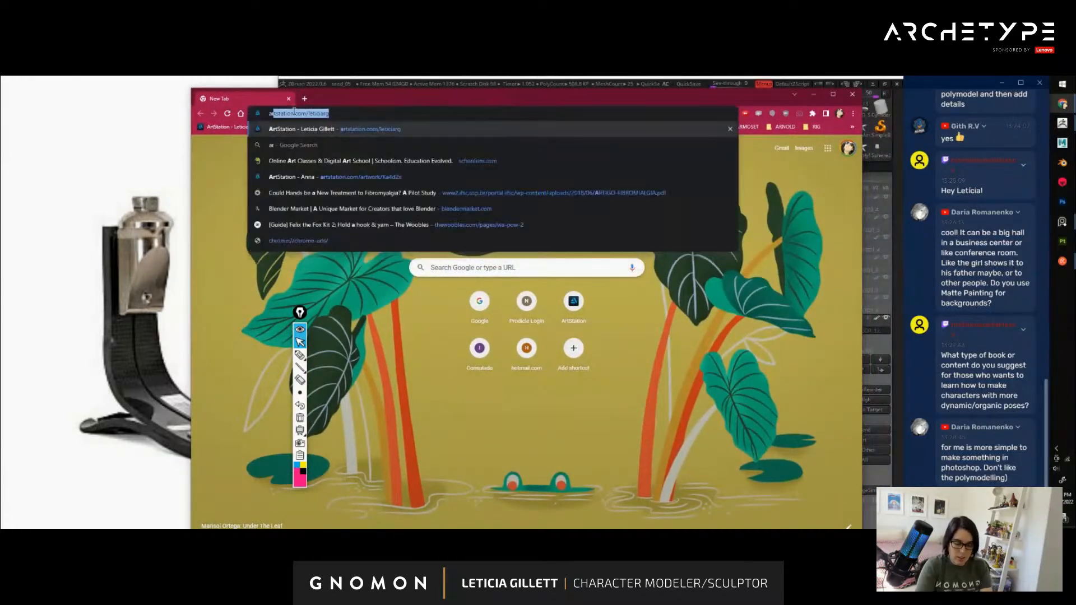
pyautogui.press('BackSpace')
pyautogui.write('aron ')
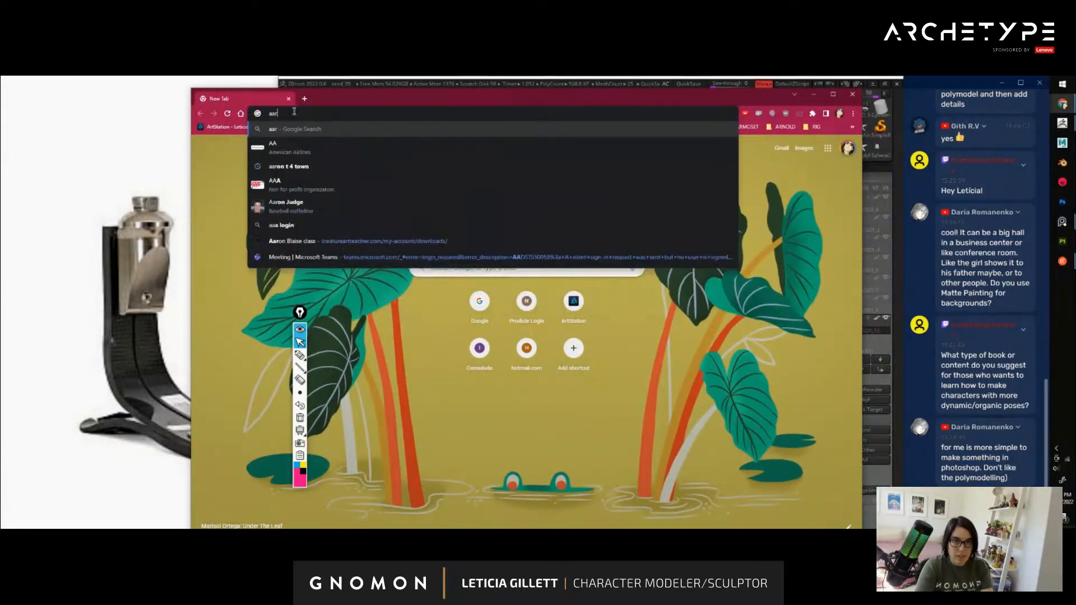
pyautogui.write('blaise')
pyautogui.press('Return')
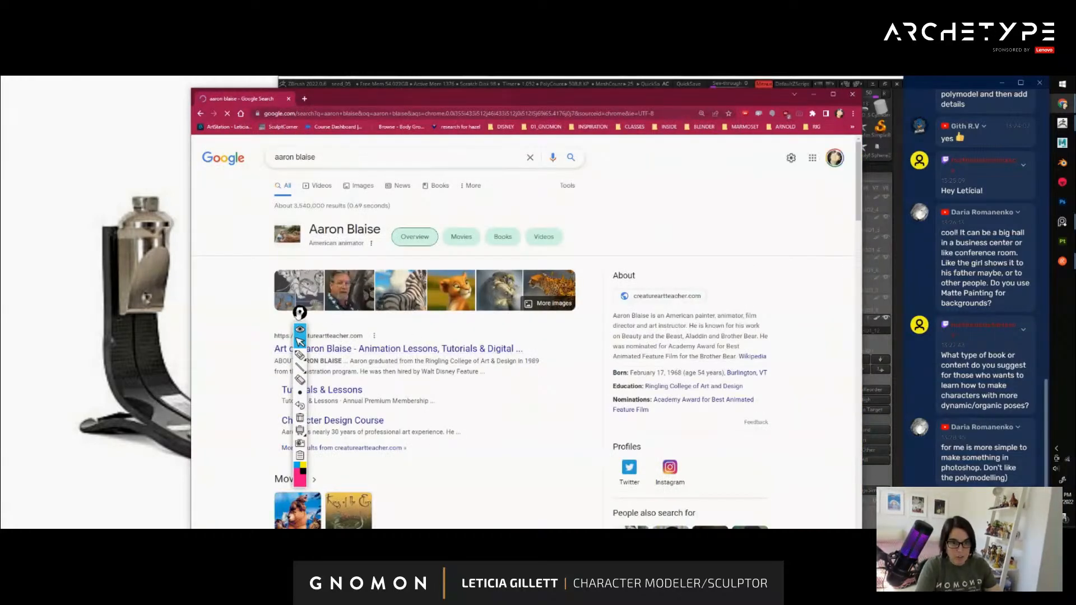
pyautogui.moveTo(300, 312)
pyautogui.mouseDown()
pyautogui.moveTo(130, 300)
pyautogui.moveTo(166, 314)
pyautogui.moveTo(166, 328)
pyautogui.mouseUp()
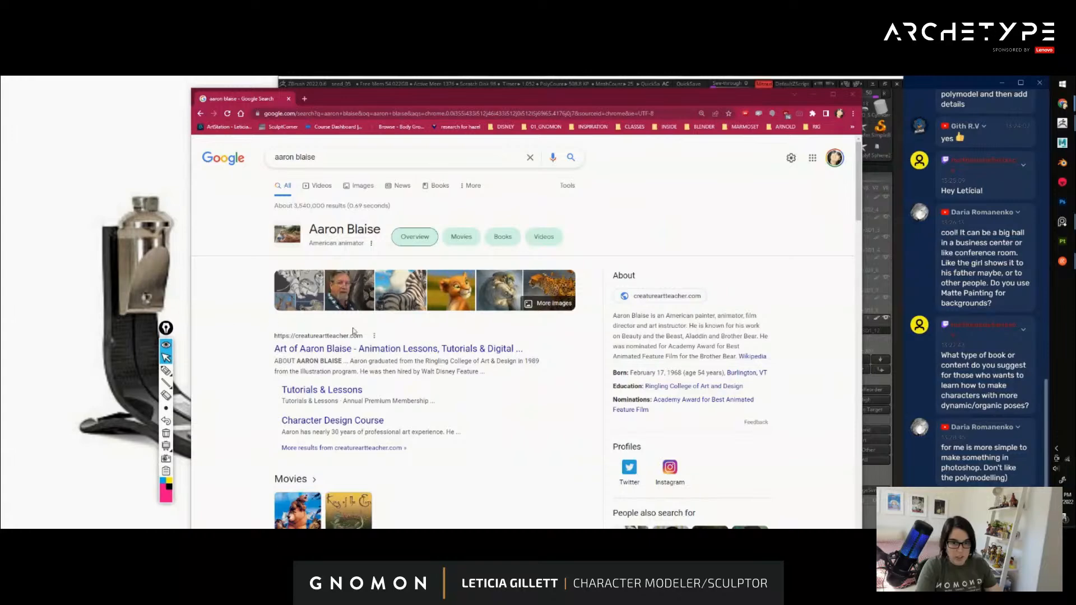
pyautogui.click(414, 354)
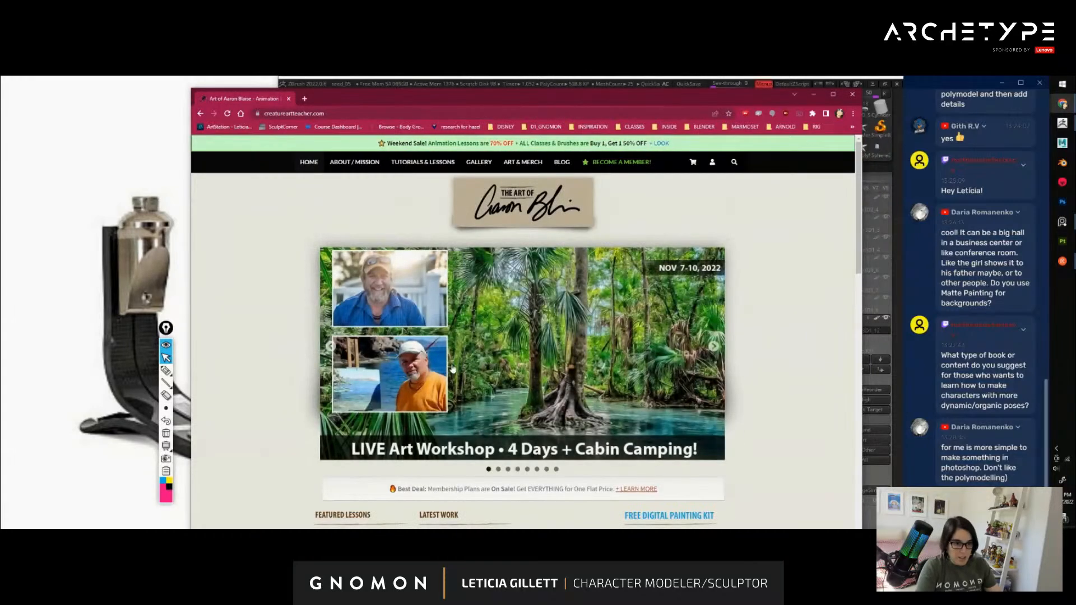
# Dismiss the newsletter pop-up on the home page and open the Gesture Drawing with Aaron Blaise course page
pyautogui.scroll(-1, 410, 271)
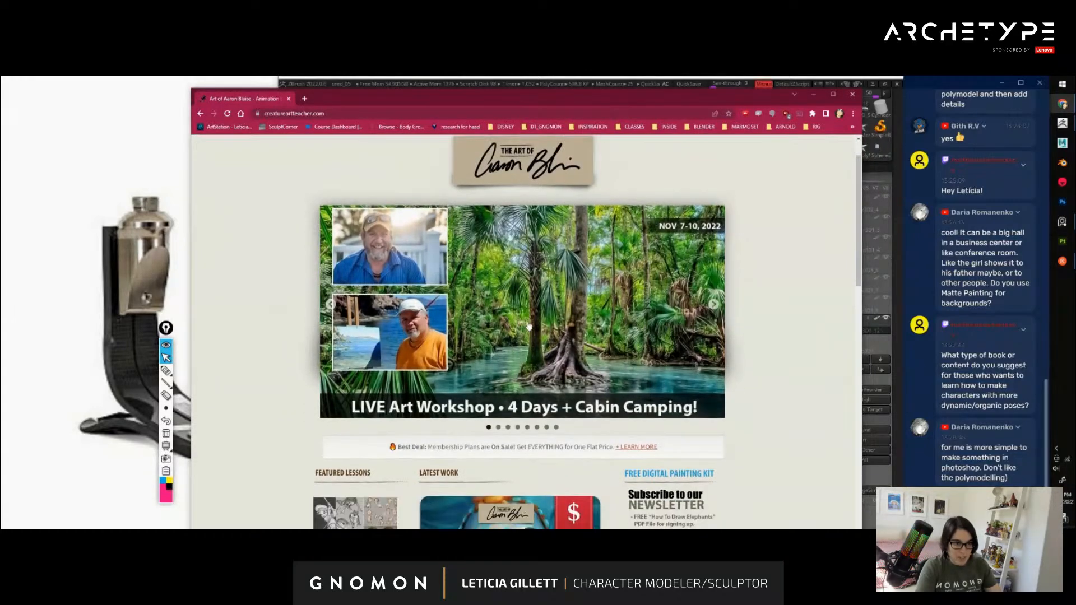
pyautogui.scroll(-2, 529, 327)
pyautogui.scroll(-5, 582, 358)
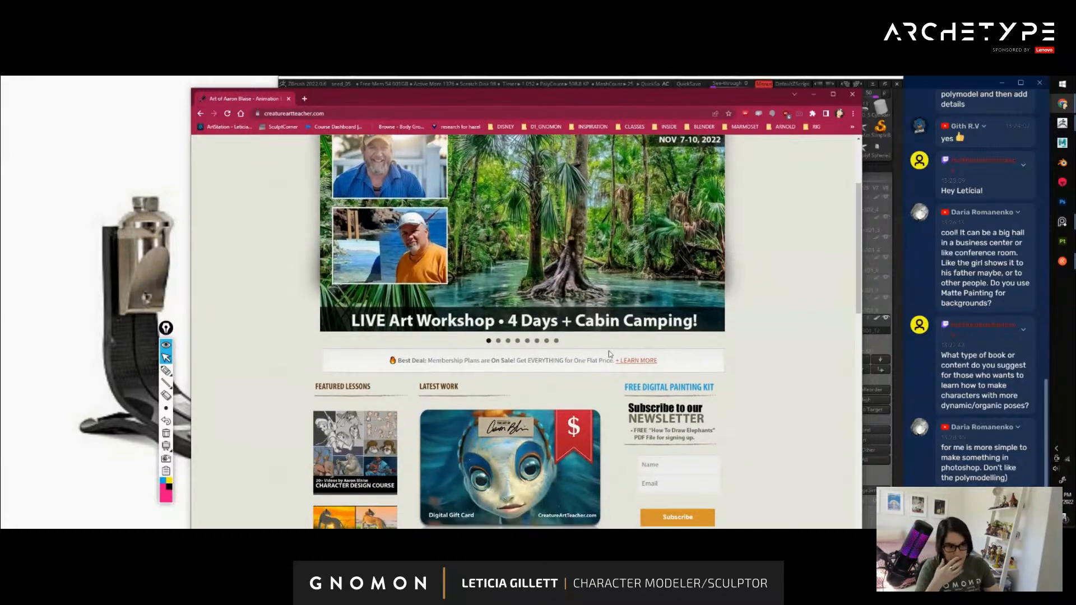
pyautogui.scroll(-1, 609, 382)
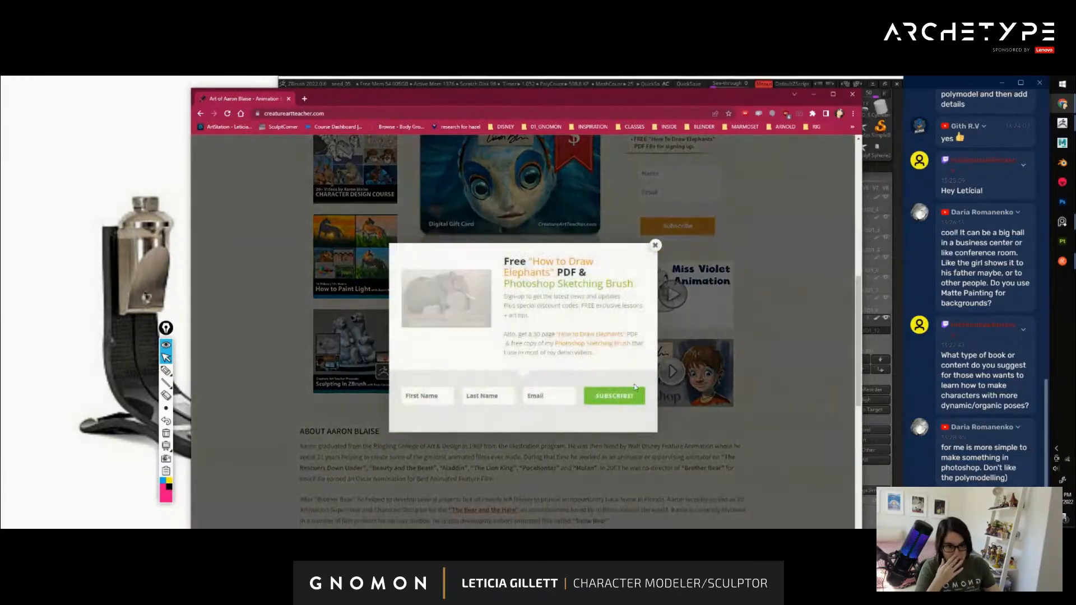
pyautogui.click(666, 352)
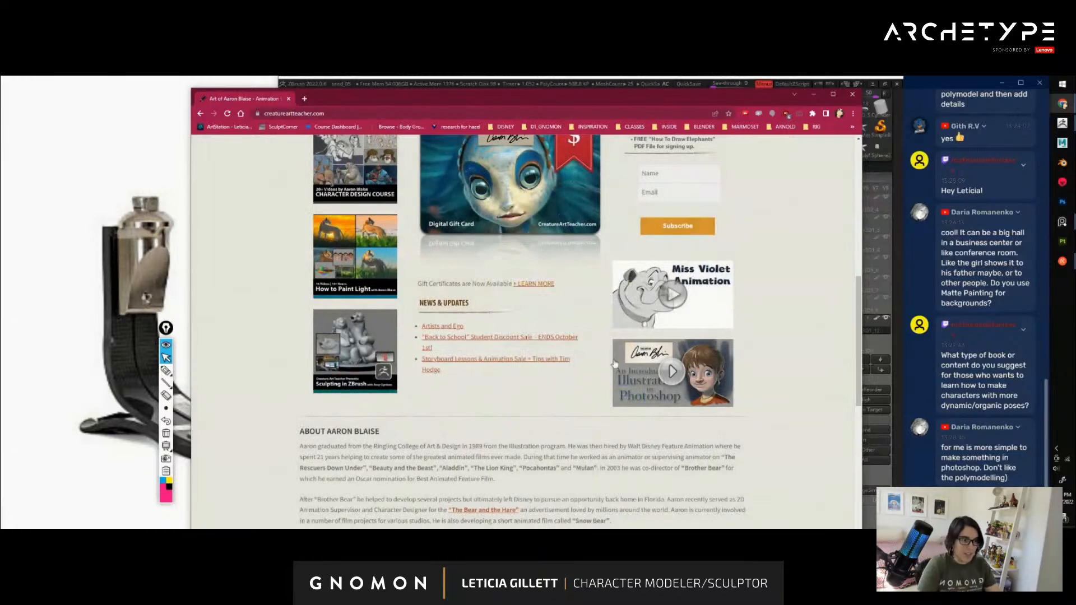
pyautogui.scroll(8, 615, 364)
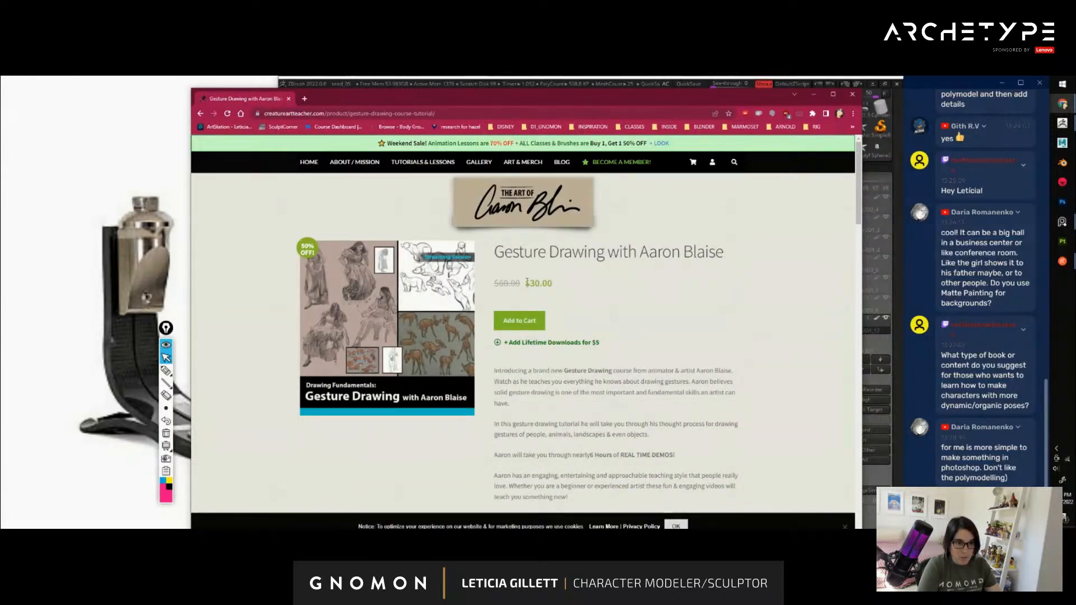
# Examine the title, price and description of the Gesture Drawing course, and close the browser to return to ZBrush
pyautogui.moveTo(527, 281)
pyautogui.mouseDown()
pyautogui.moveTo(570, 282)
pyautogui.moveTo(524, 287)
pyautogui.mouseUp()
pyautogui.click(559, 288)
pyautogui.click(562, 286)
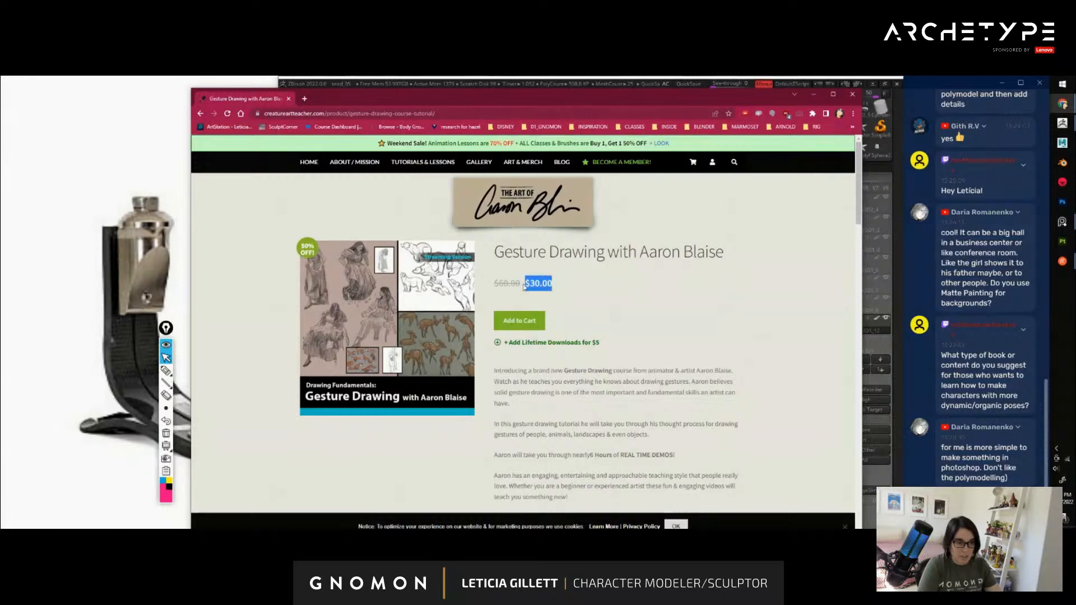
pyautogui.click(610, 289)
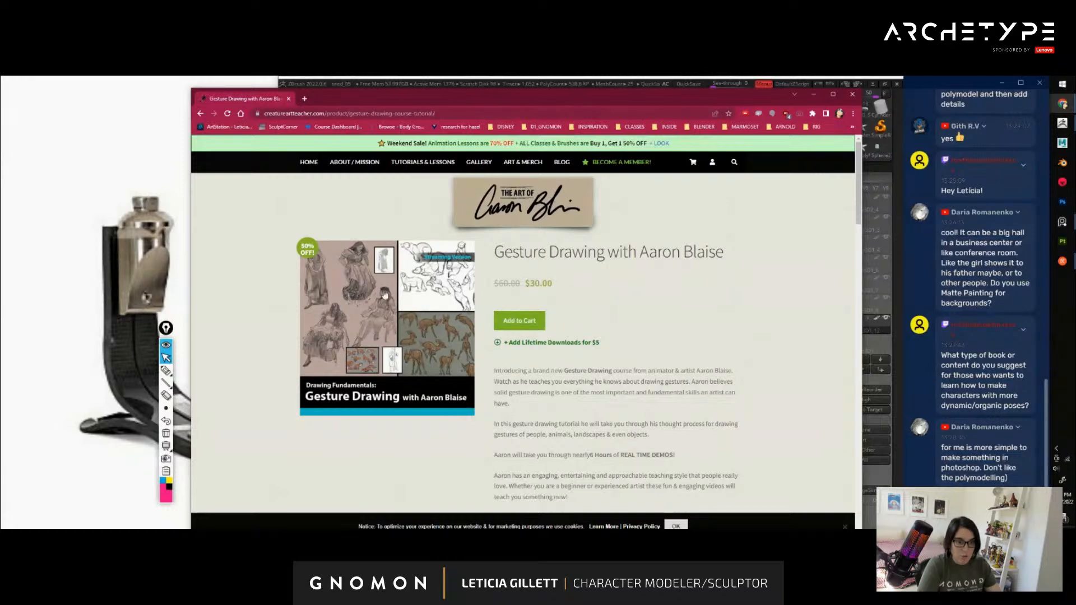
pyautogui.scroll(-5, 434, 368)
pyautogui.scroll(5, 462, 402)
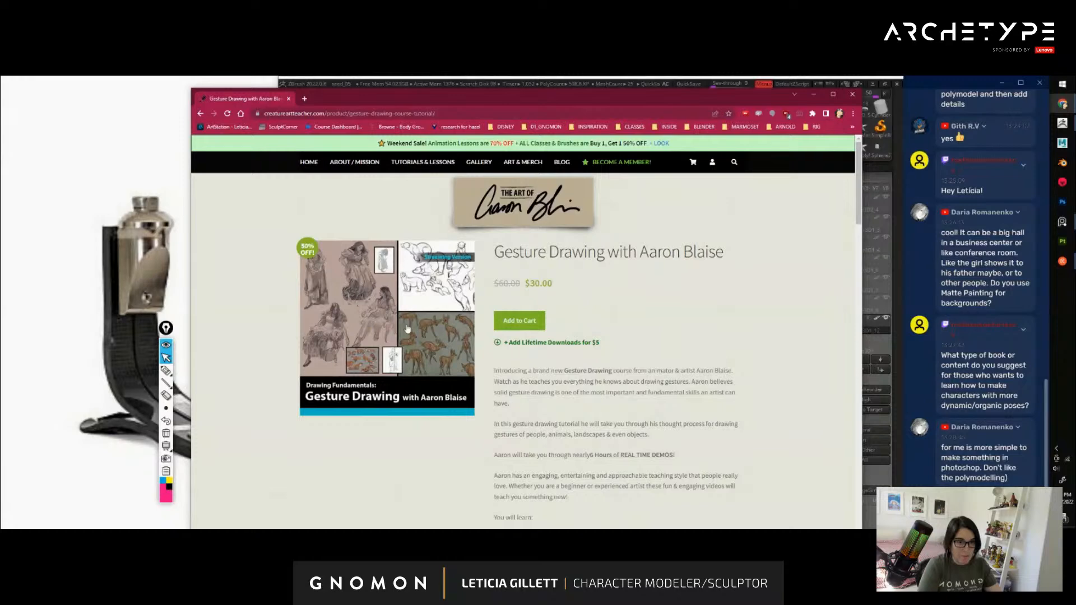
pyautogui.scroll(-8, 681, 342)
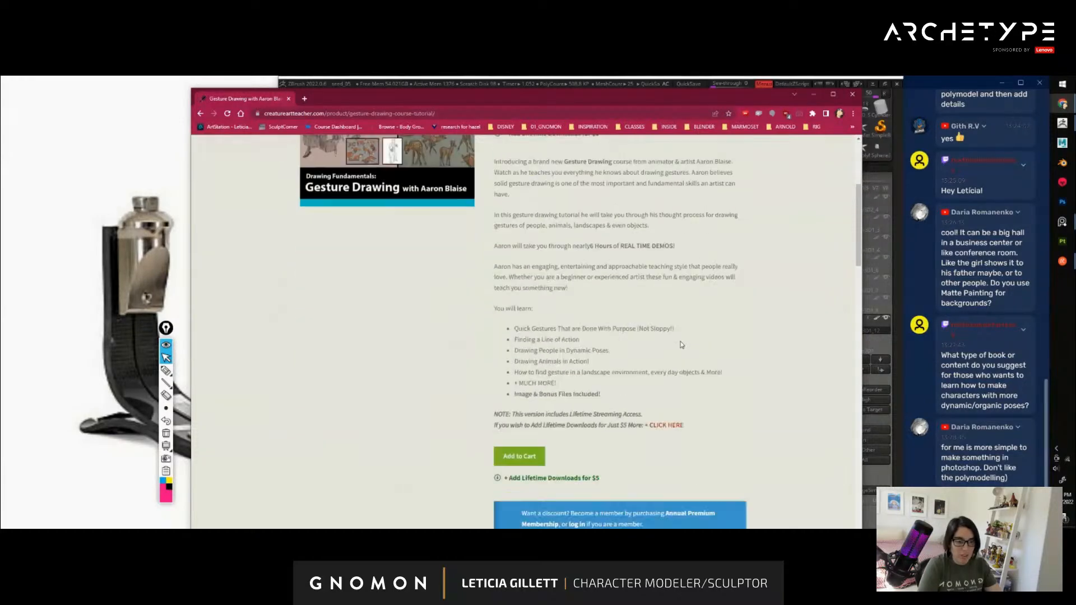
pyautogui.scroll(4, 662, 360)
pyautogui.scroll(5, 663, 361)
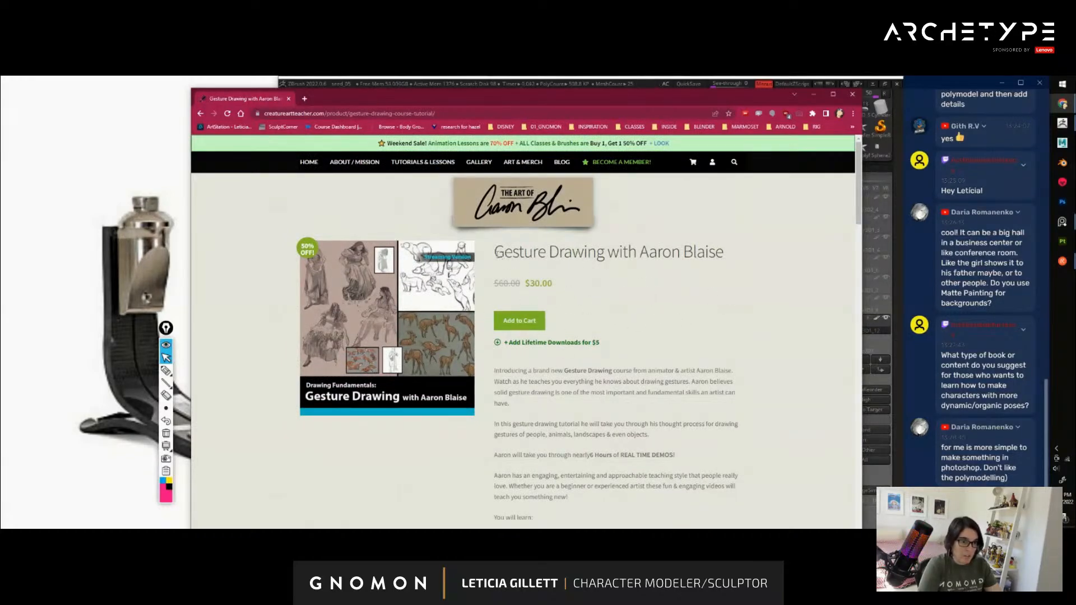
pyautogui.moveTo(495, 252); pyautogui.dragTo(755, 251)
pyautogui.click(698, 243)
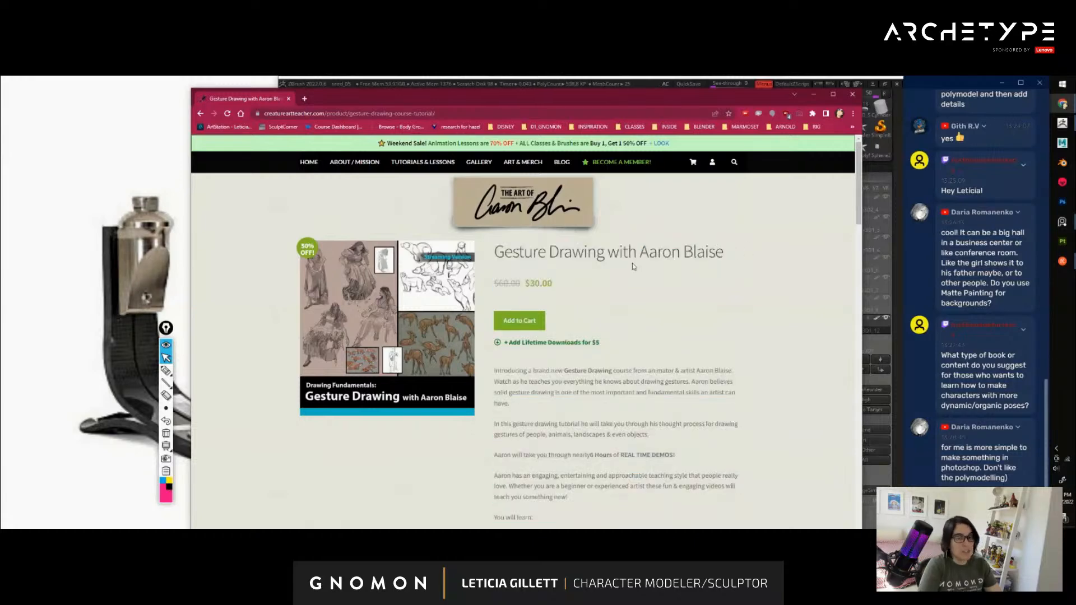
pyautogui.click(852, 95)
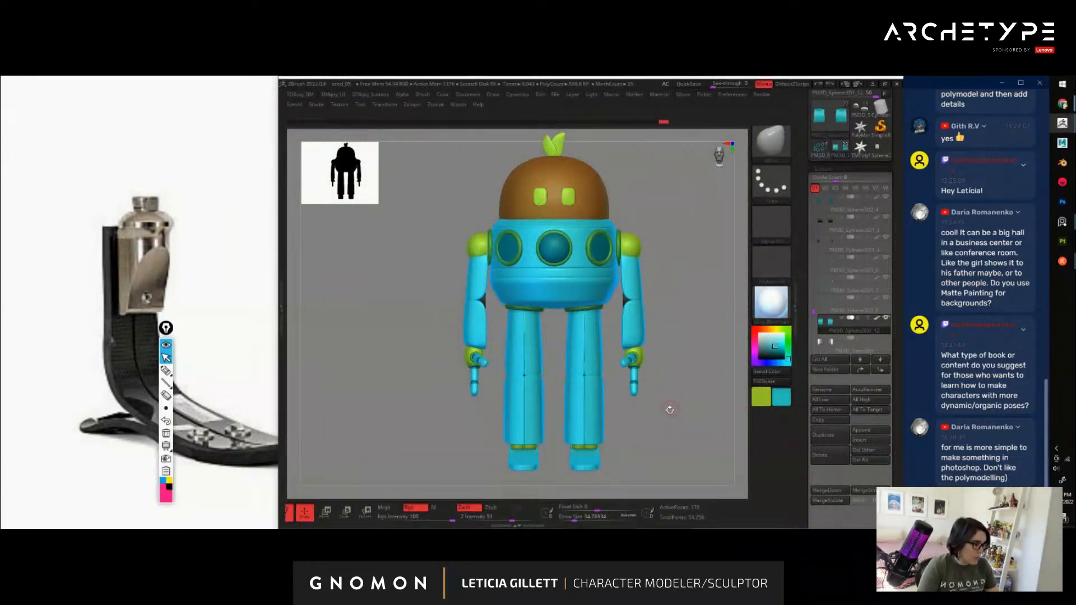
# Inspect the whole robot and its feet from several sides, and select the black knee cylinders between the brown leg tubes
pyautogui.keyDown('alt'); pyautogui.moveTo(670, 410); pyautogui.dragTo(644, 353); pyautogui.keyUp('alt')
pyautogui.moveTo(663, 276); pyautogui.dragTo(678, 277)
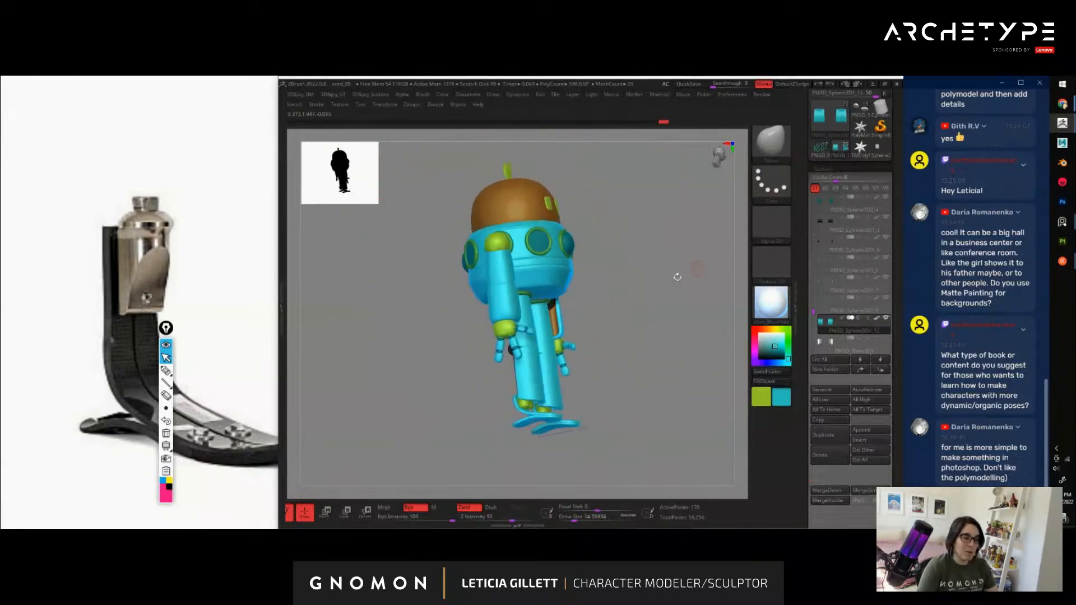
pyautogui.moveTo(668, 376); pyautogui.dragTo(551, 415)
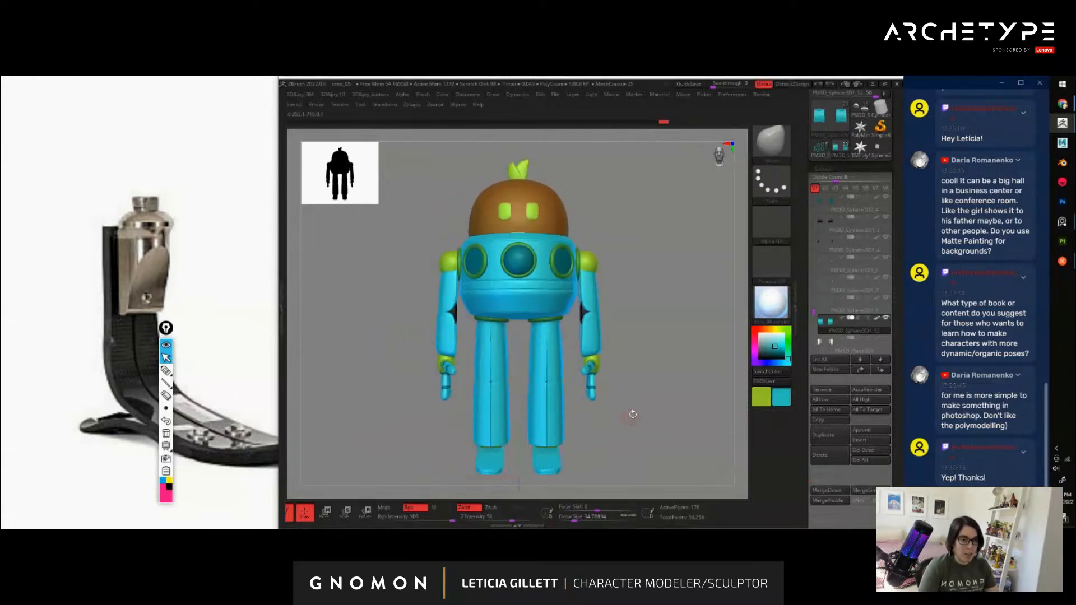
pyautogui.moveTo(657, 435); pyautogui.dragTo(697, 427)
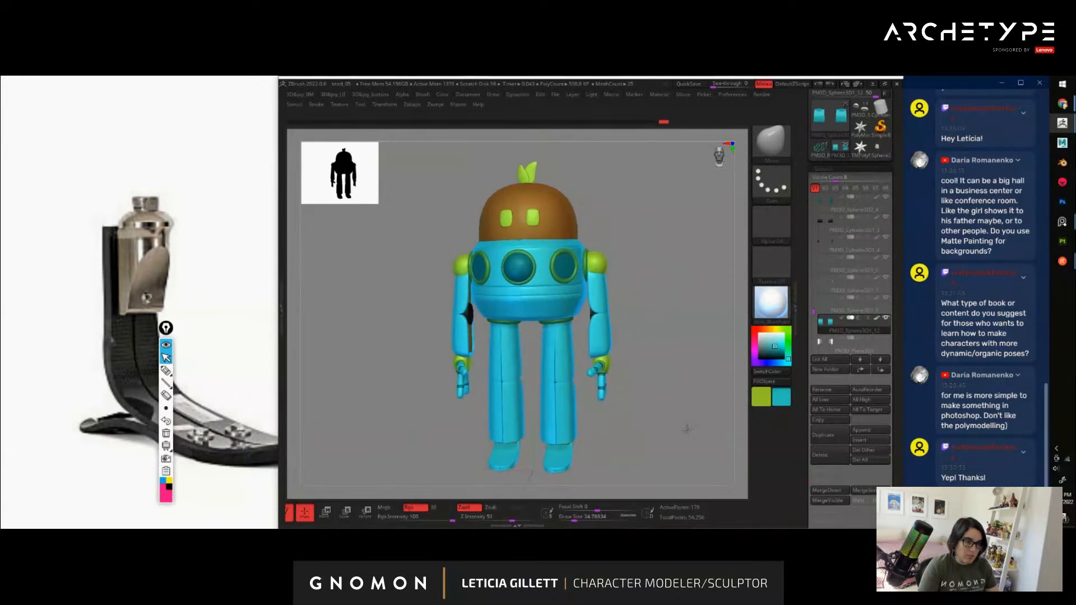
pyautogui.moveTo(688, 429); pyautogui.dragTo(585, 388)
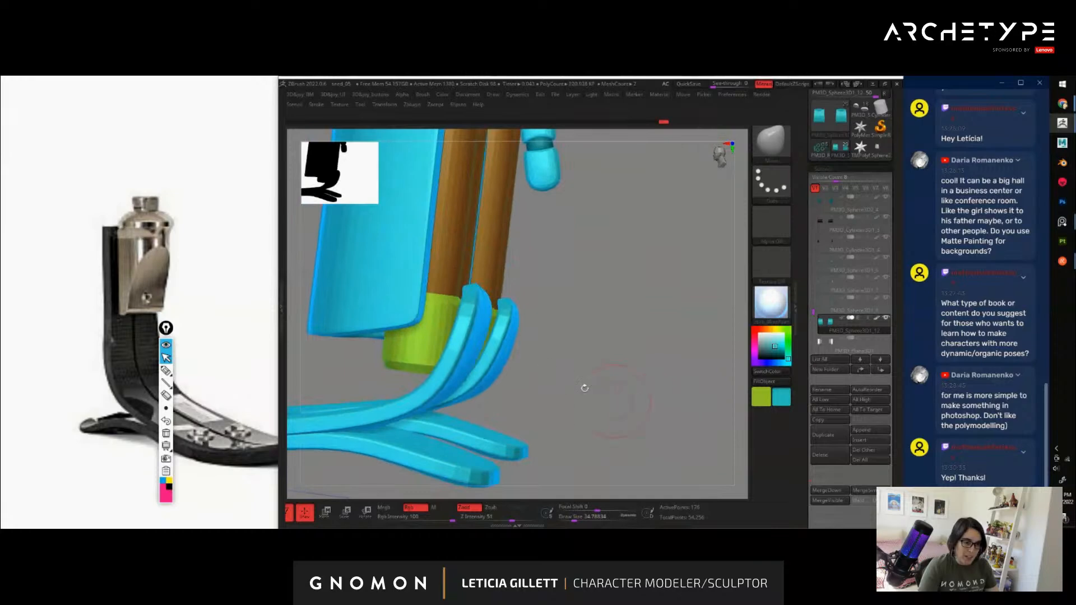
pyautogui.moveTo(601, 338); pyautogui.dragTo(662, 443)
pyautogui.keyDown('alt'); pyautogui.click(561, 360); pyautogui.keyUp('alt')
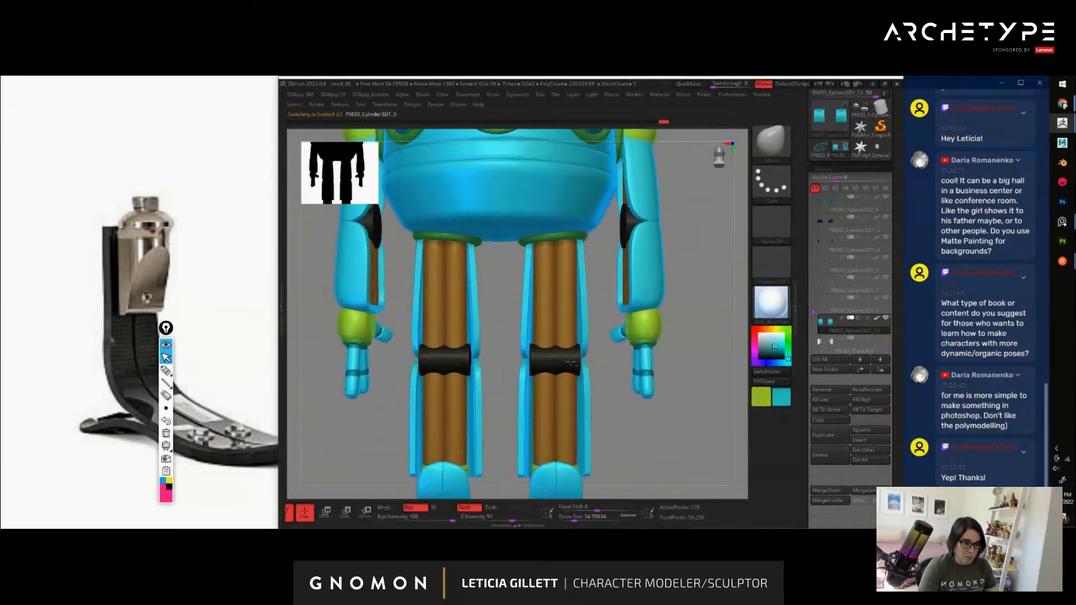
pyautogui.moveTo(613, 378); pyautogui.dragTo(591, 375)
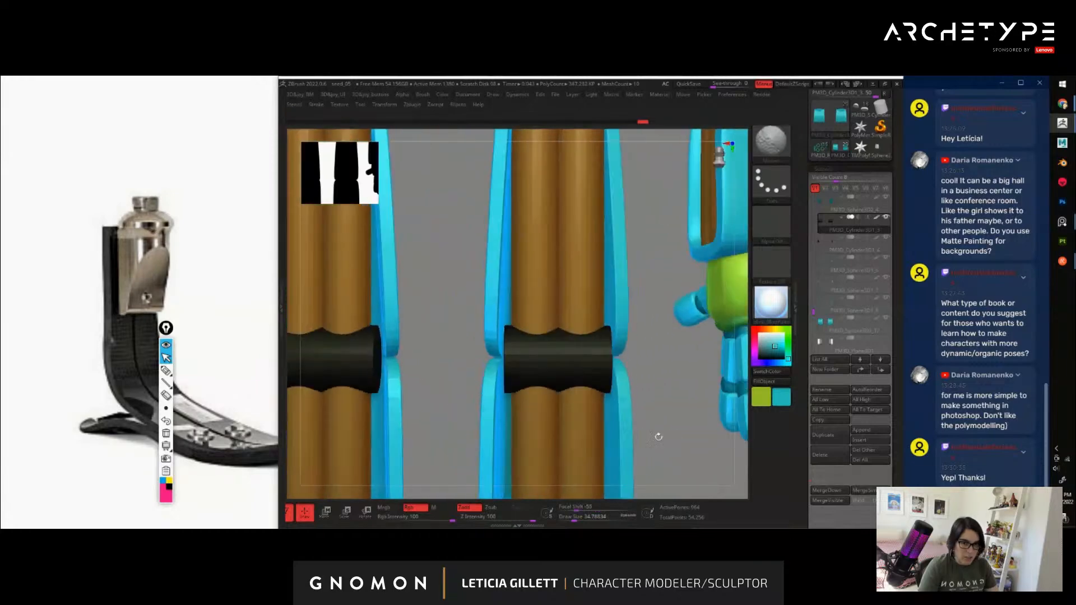
# Examine the robot pictures on the reference board for how their arm and leg joints are built
pyautogui.scroll(-10, 209, 273)
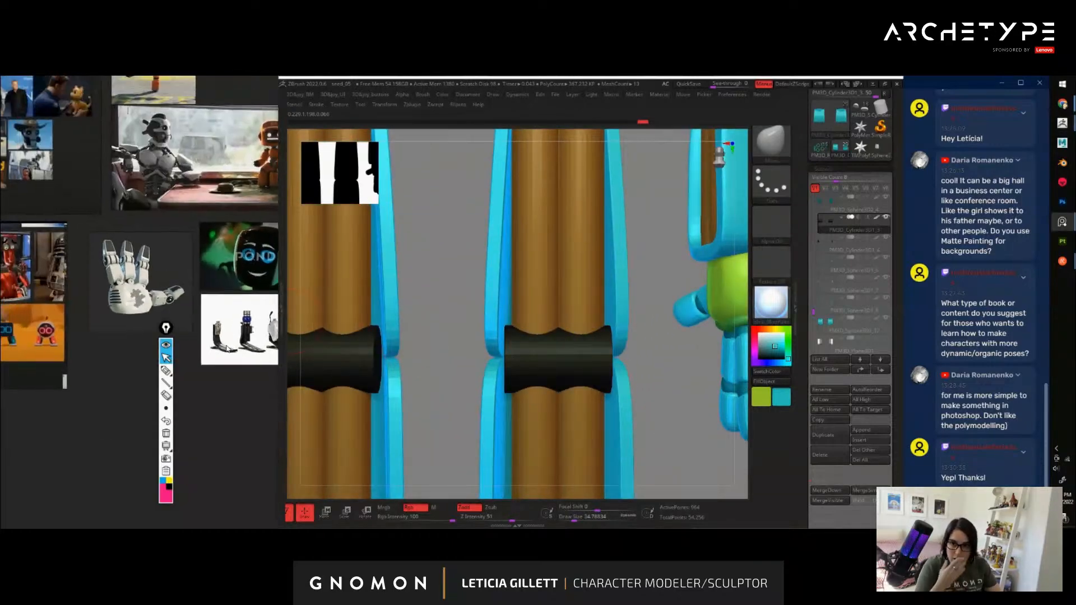
pyautogui.scroll(4, 140, 247)
pyautogui.moveTo(110, 266); pyautogui.dragTo(239, 292, button='middle')
pyautogui.scroll(5, 207, 319)
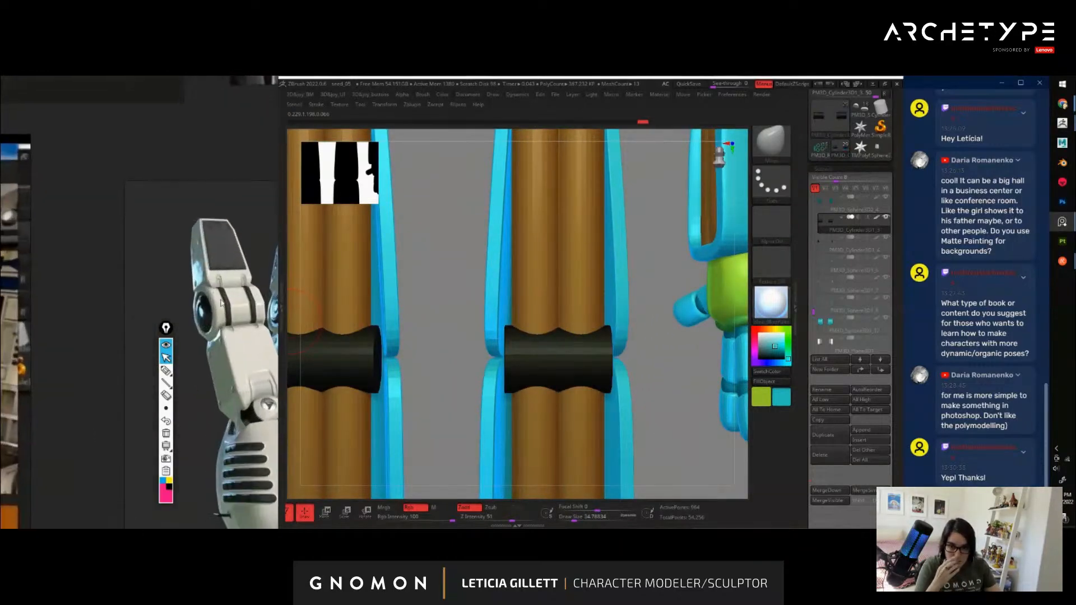
pyautogui.scroll(-6, 207, 318)
pyautogui.moveTo(206, 318); pyautogui.dragTo(287, 259, button='middle')
pyautogui.scroll(6, 133, 320)
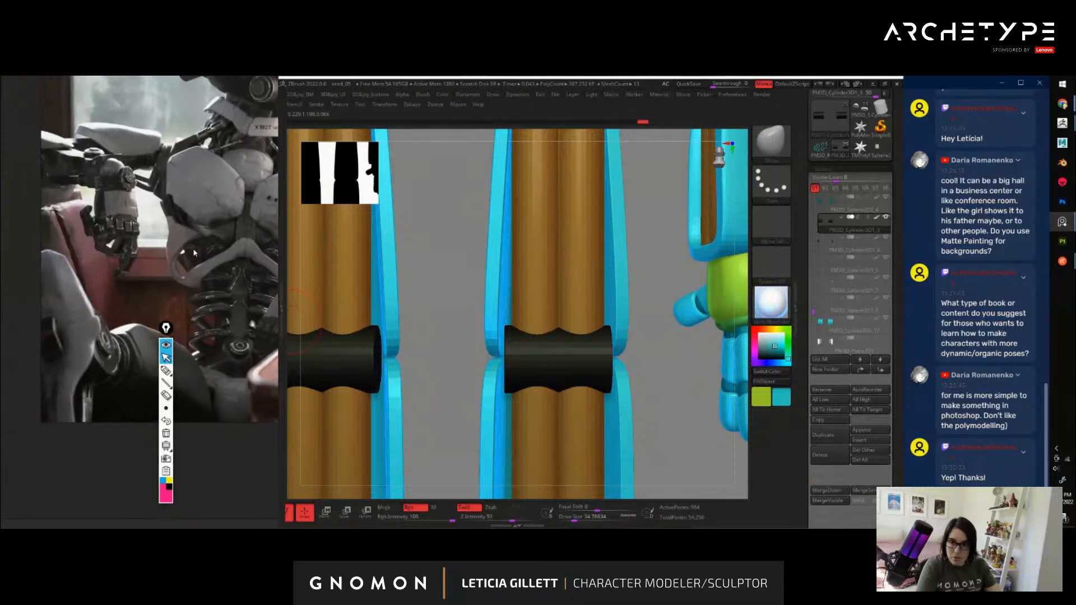
pyautogui.moveTo(194, 253); pyautogui.dragTo(224, 190, button='middle')
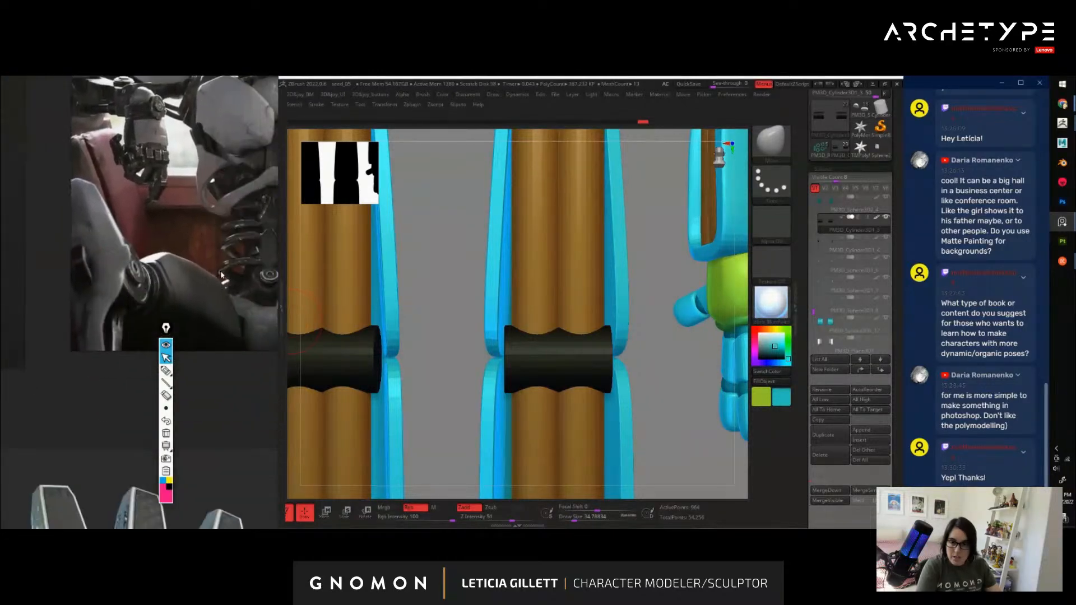
pyautogui.moveTo(275, 269); pyautogui.dragTo(144, 251, button='middle')
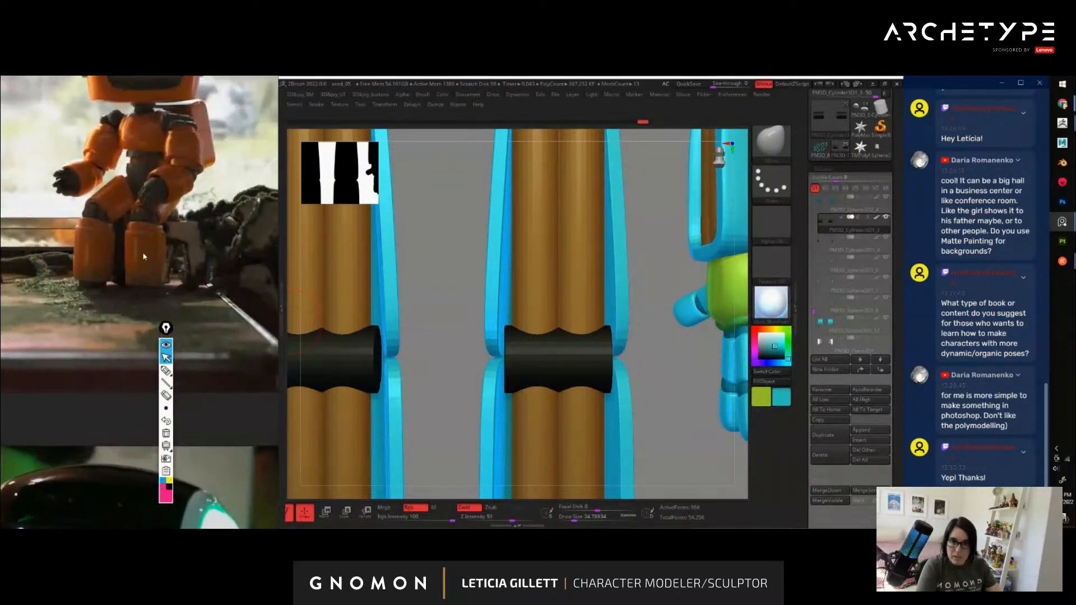
pyautogui.moveTo(182, 126); pyautogui.dragTo(187, 216, button='middle')
pyautogui.scroll(4, 188, 216)
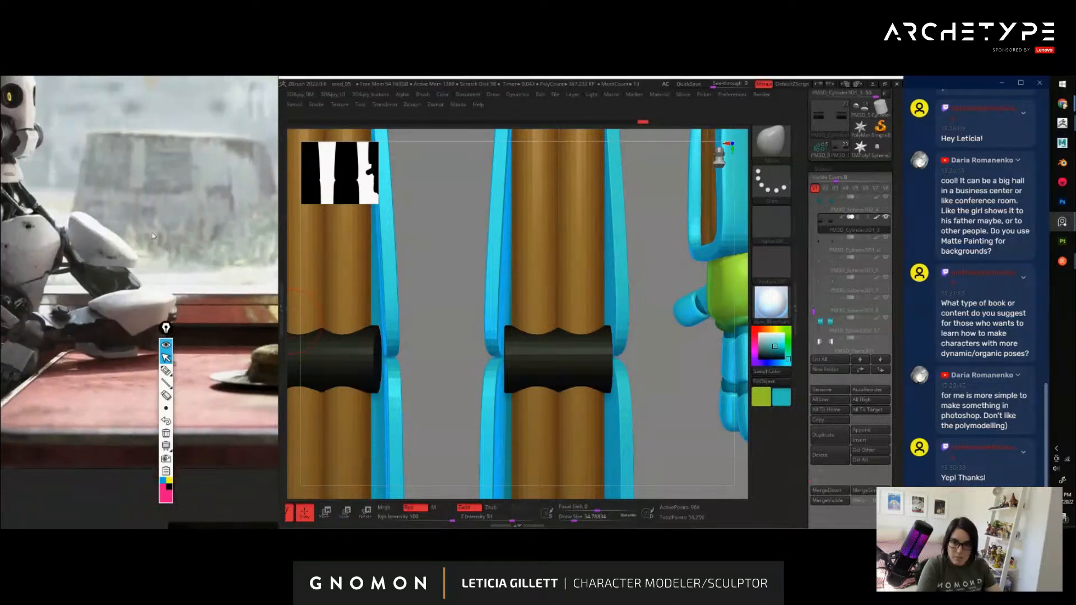
# Sketch a forked bracket with the pink annotation pen over the black knee cylinder and the brown leg tubes
pyautogui.click(166, 370)
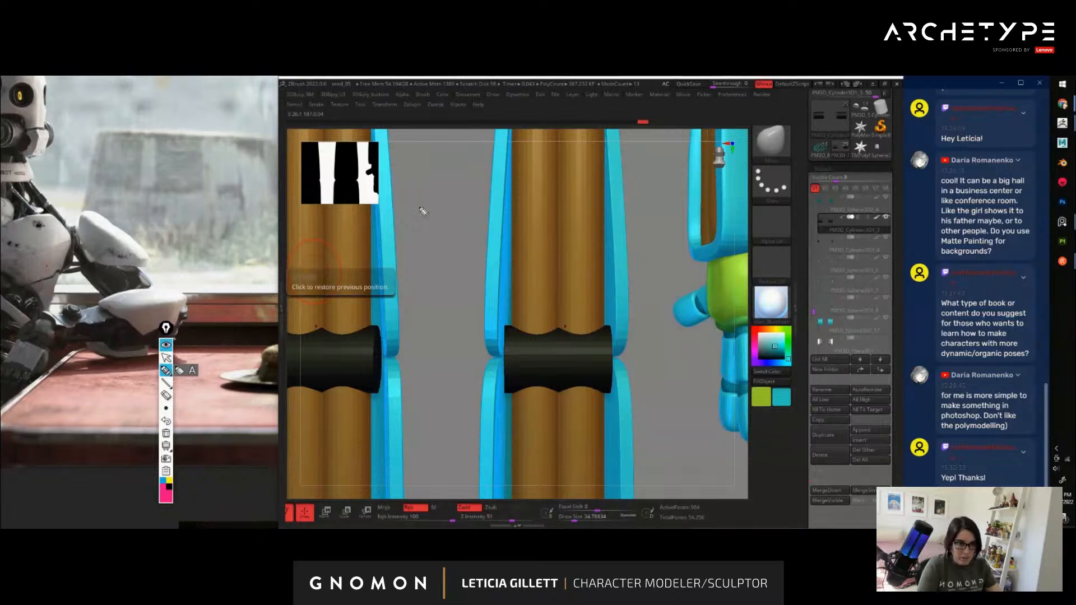
pyautogui.moveTo(511, 248); pyautogui.dragTo(515, 278)
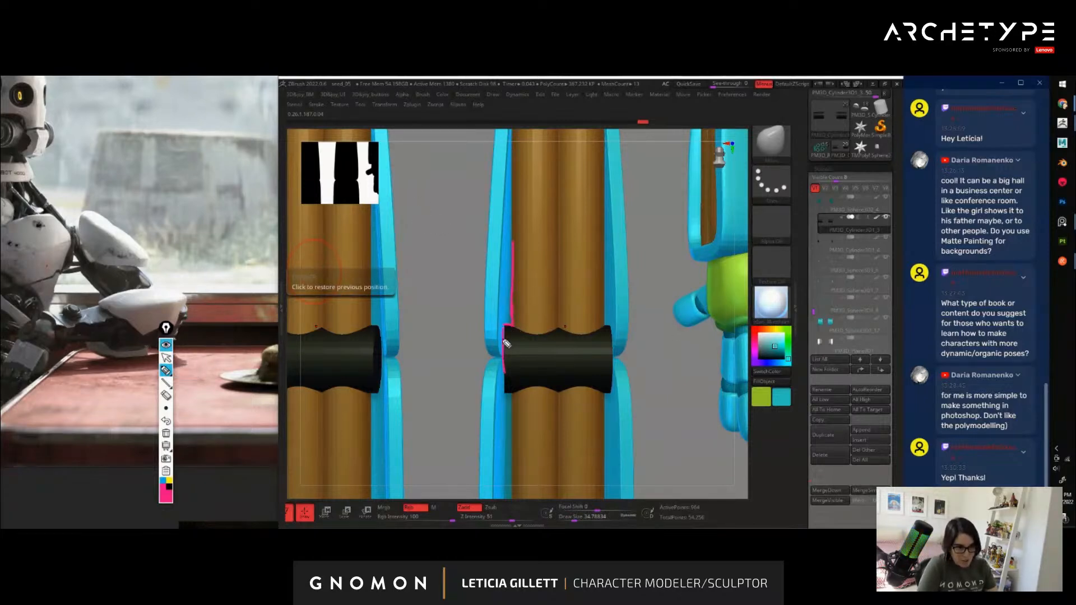
pyautogui.moveTo(520, 396)
pyautogui.mouseDown()
pyautogui.moveTo(527, 346)
pyautogui.moveTo(554, 350)
pyautogui.moveTo(559, 398)
pyautogui.moveTo(564, 331)
pyautogui.mouseUp()
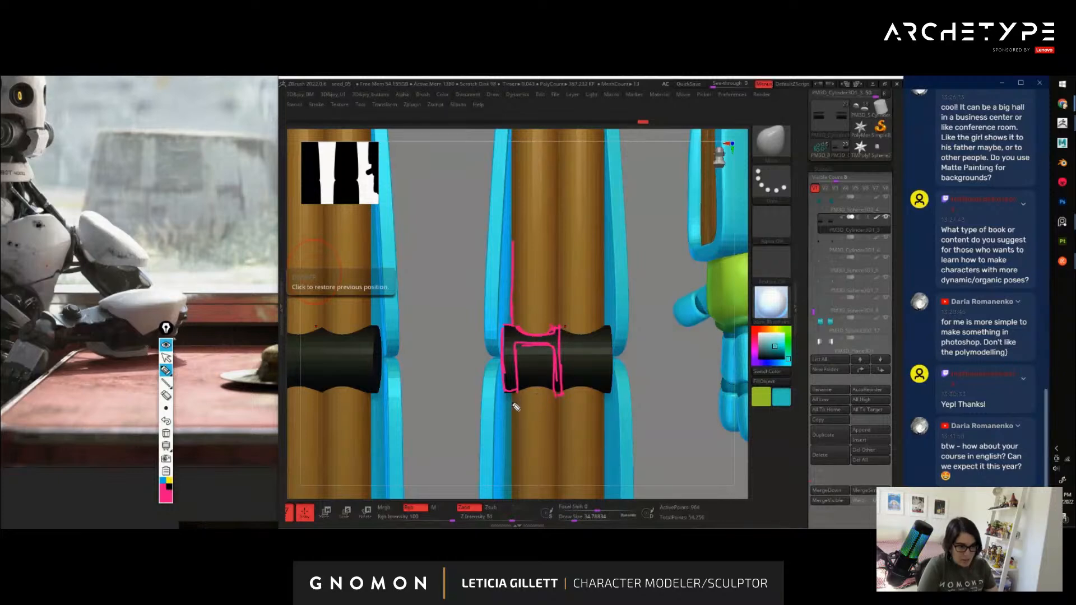
pyautogui.moveTo(524, 391)
pyautogui.mouseDown()
pyautogui.moveTo(526, 354)
pyautogui.moveTo(548, 352)
pyautogui.moveTo(555, 402)
pyautogui.mouseUp()
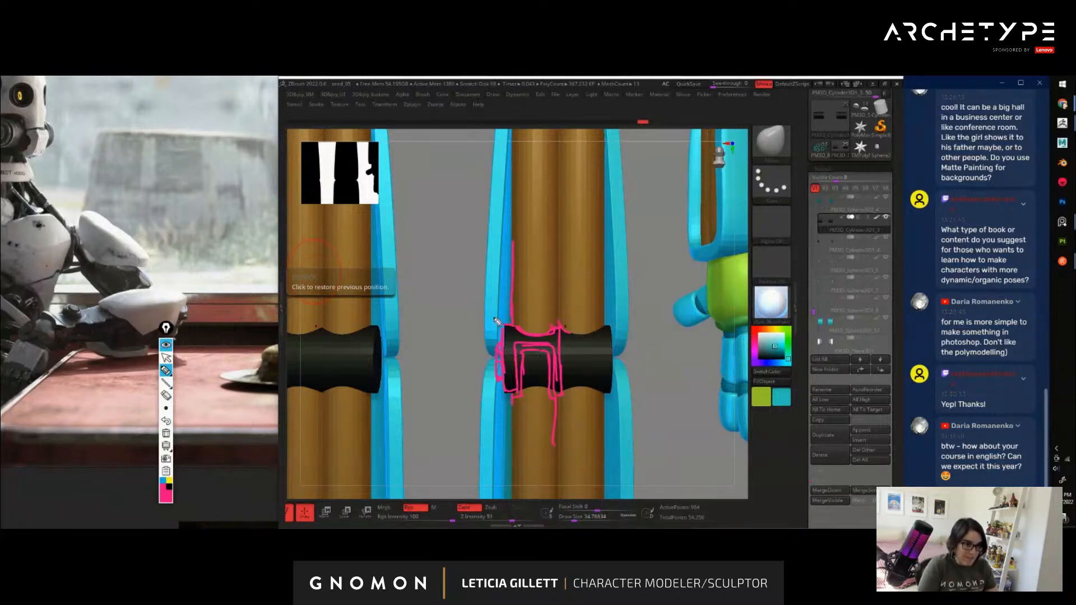
# Sketch an enlarged knee hinge between the legs, with an upper fork, a lower leg insert and a cross pin, and clear all annotations
pyautogui.moveTo(411, 257)
pyautogui.mouseDown()
pyautogui.moveTo(420, 321)
pyautogui.moveTo(432, 281)
pyautogui.moveTo(465, 260)
pyautogui.moveTo(470, 322)
pyautogui.moveTo(491, 258)
pyautogui.moveTo(472, 170)
pyautogui.mouseUp()
pyautogui.moveTo(423, 245); pyautogui.dragTo(445, 163)
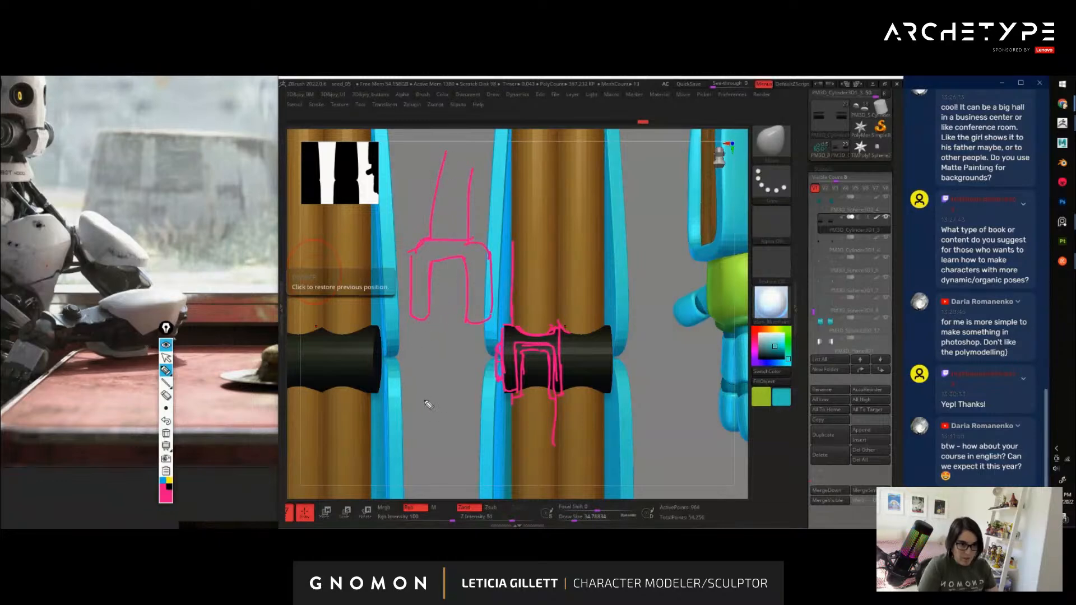
pyautogui.moveTo(433, 454); pyautogui.dragTo(423, 369)
pyautogui.moveTo(466, 455); pyautogui.dragTo(461, 357)
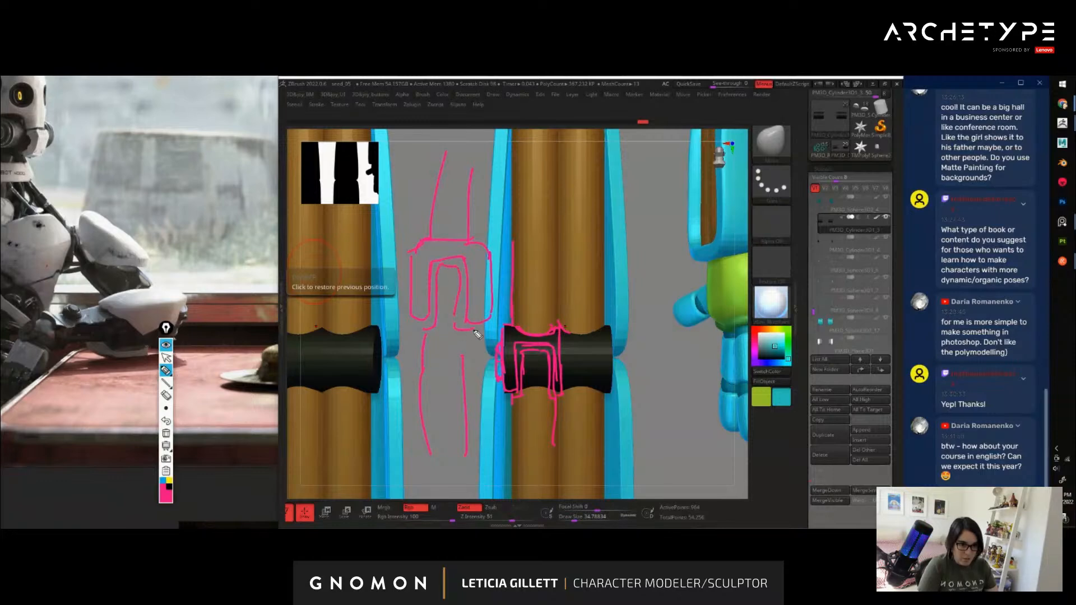
pyautogui.moveTo(395, 293)
pyautogui.mouseDown()
pyautogui.moveTo(486, 295)
pyautogui.moveTo(502, 278)
pyautogui.mouseUp()
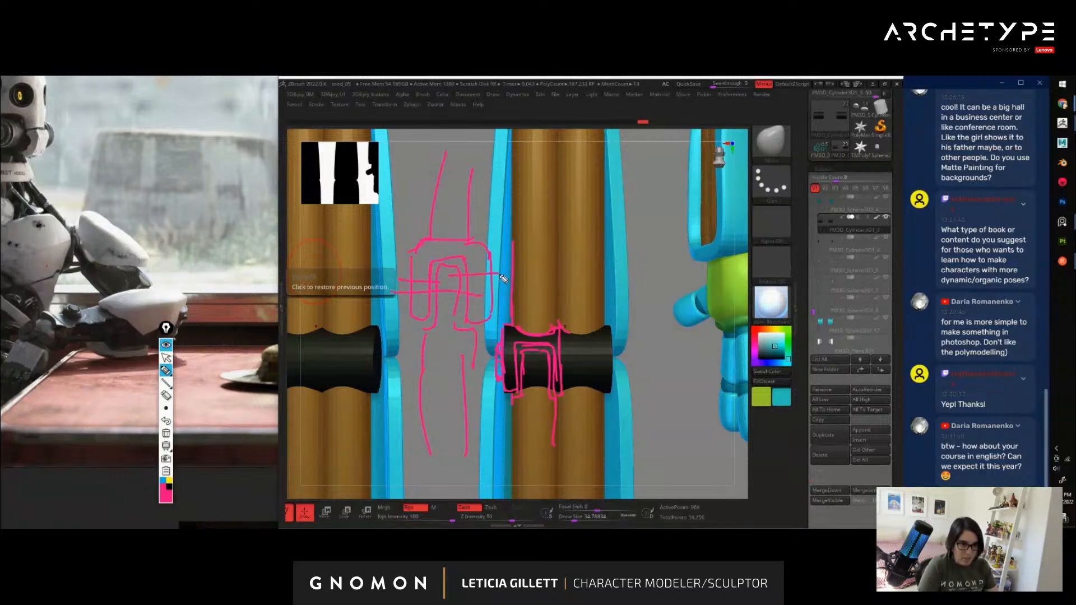
pyautogui.moveTo(395, 274); pyautogui.dragTo(509, 276)
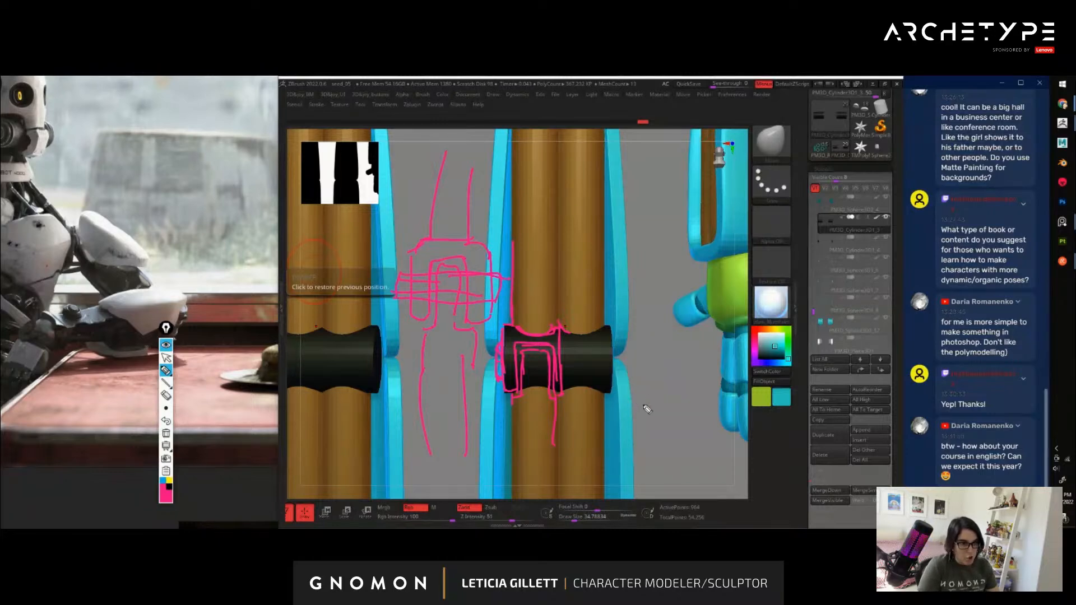
pyautogui.click(166, 434)
pyautogui.click(166, 357)
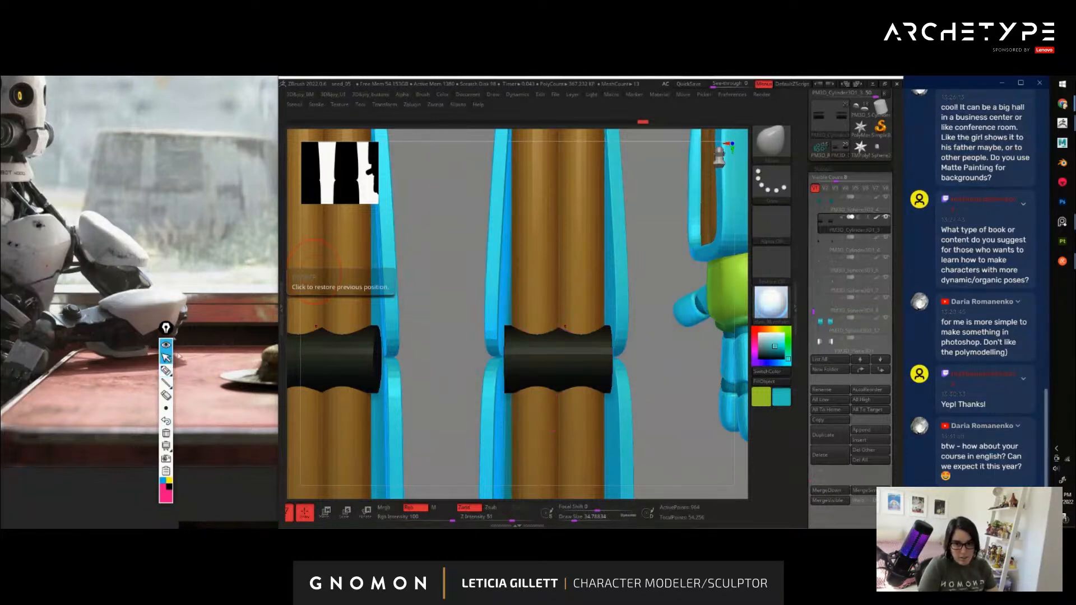
# Inspect the legs and feet from the front and from above, and reselect the black knee cylinders
pyautogui.moveTo(659, 328); pyautogui.dragTo(665, 330)
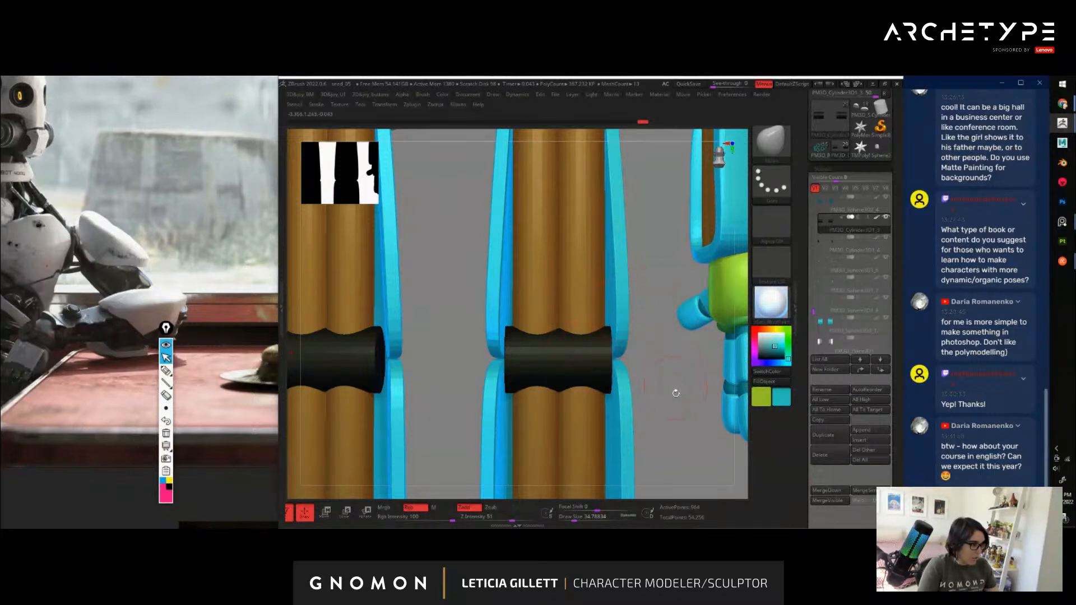
pyautogui.keyDown('alt'); pyautogui.moveTo(676, 406); pyautogui.dragTo(695, 314); pyautogui.keyUp('alt')
pyautogui.keyDown('alt'); pyautogui.moveTo(707, 390); pyautogui.dragTo(726, 196); pyautogui.keyUp('alt')
pyautogui.keyDown('alt'); pyautogui.moveTo(694, 366); pyautogui.dragTo(691, 372); pyautogui.keyUp('alt')
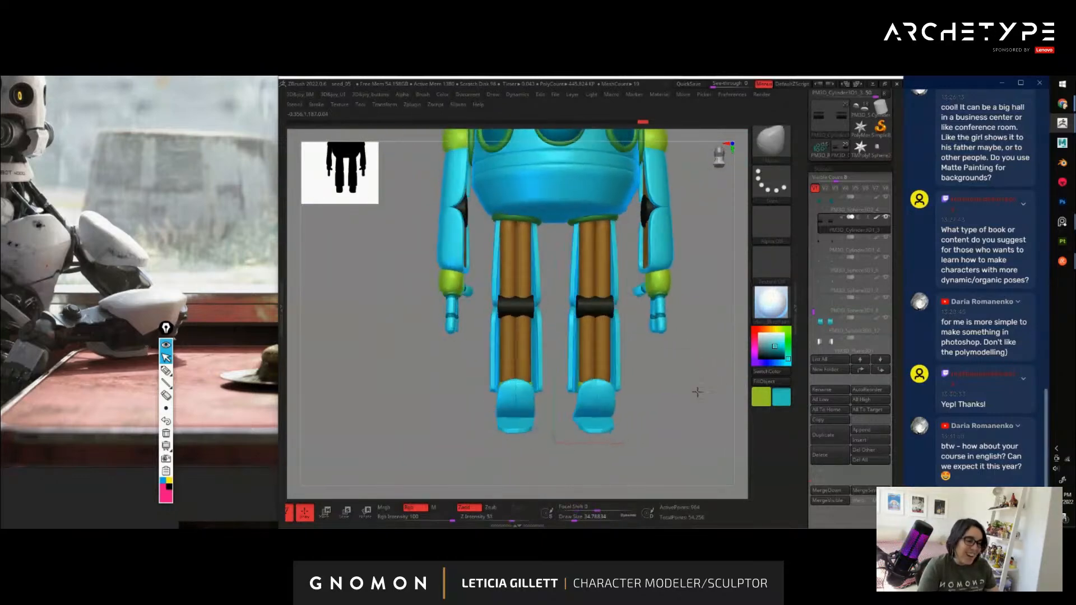
pyautogui.moveTo(696, 392)
pyautogui.keyDown('alt'); pyautogui.mouseDown()
pyautogui.moveTo(712, 439)
pyautogui.moveTo(636, 355)
pyautogui.moveTo(648, 364)
pyautogui.moveTo(629, 315)
pyautogui.moveTo(653, 322)
pyautogui.moveTo(639, 353)
pyautogui.moveTo(582, 359)
pyautogui.moveTo(633, 397)
pyautogui.moveTo(627, 380)
pyautogui.moveTo(533, 330)
pyautogui.mouseUp(); pyautogui.keyUp('alt')
pyautogui.keyDown('alt'); pyautogui.click(533, 329); pyautogui.keyUp('alt')
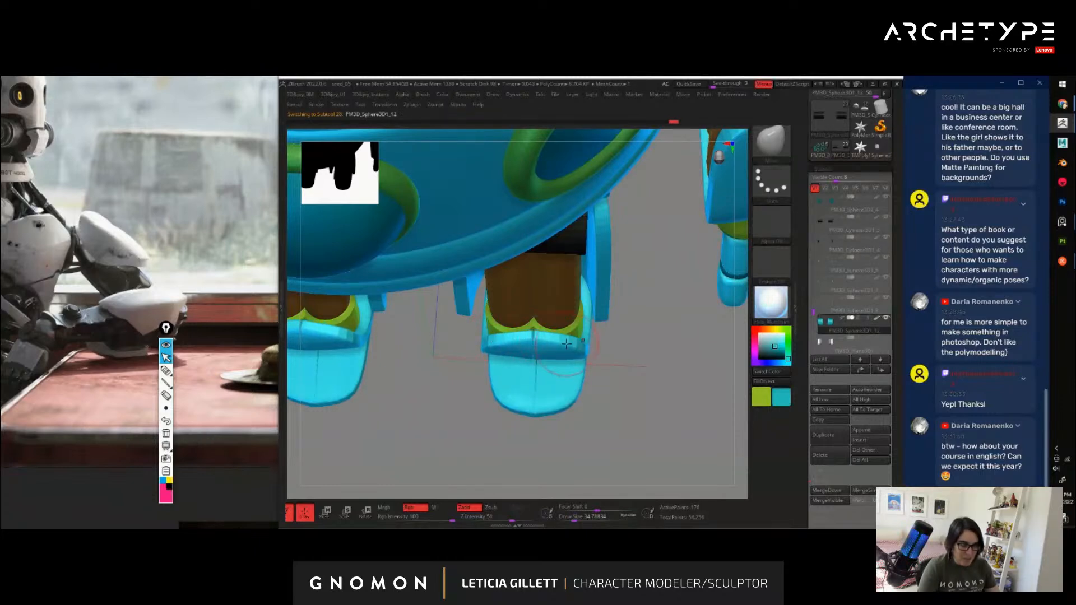
pyautogui.moveTo(646, 328); pyautogui.dragTo(623, 354)
pyautogui.keyDown('alt'); pyautogui.click(596, 379); pyautogui.keyUp('alt')
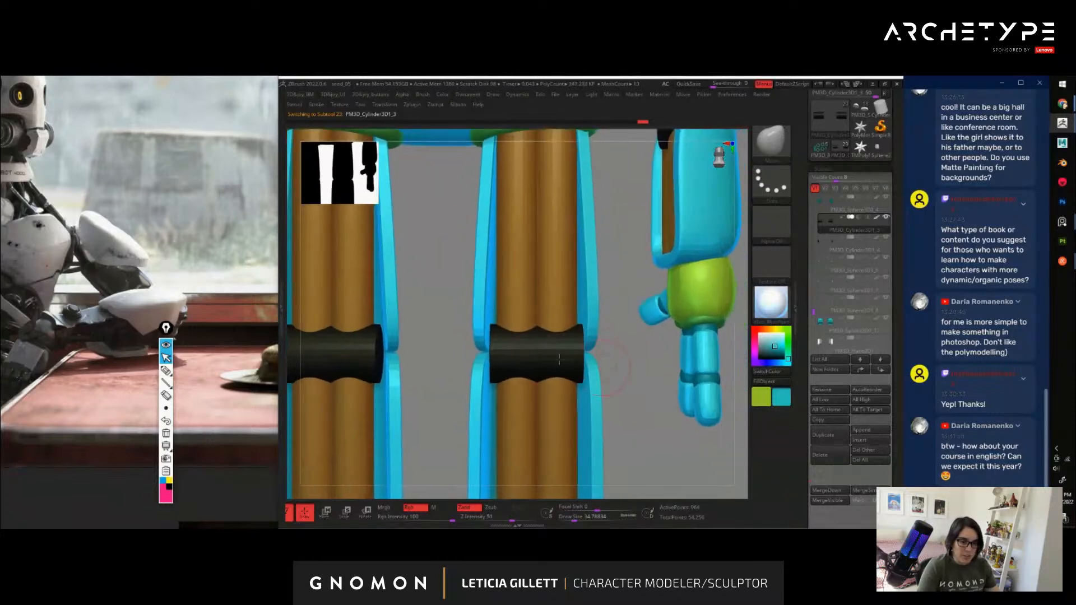
# Browse the reference board and examine the white round-bodied robot's arm and leg joints up close
pyautogui.scroll(-8, 78, 288)
pyautogui.scroll(-2, 78, 288)
pyautogui.scroll(10, 132, 279)
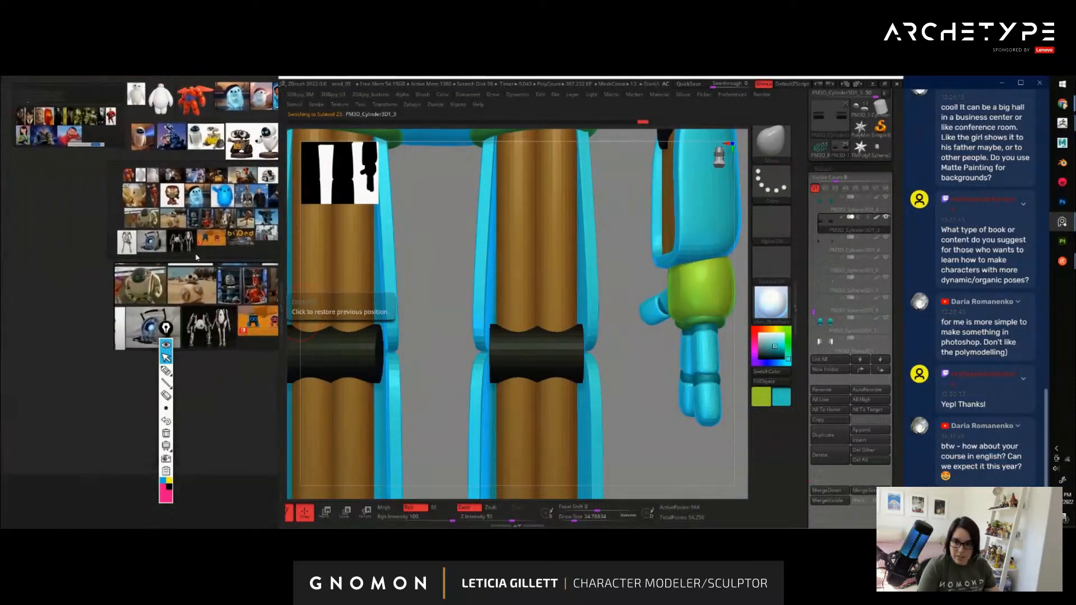
pyautogui.scroll(5, 229, 242)
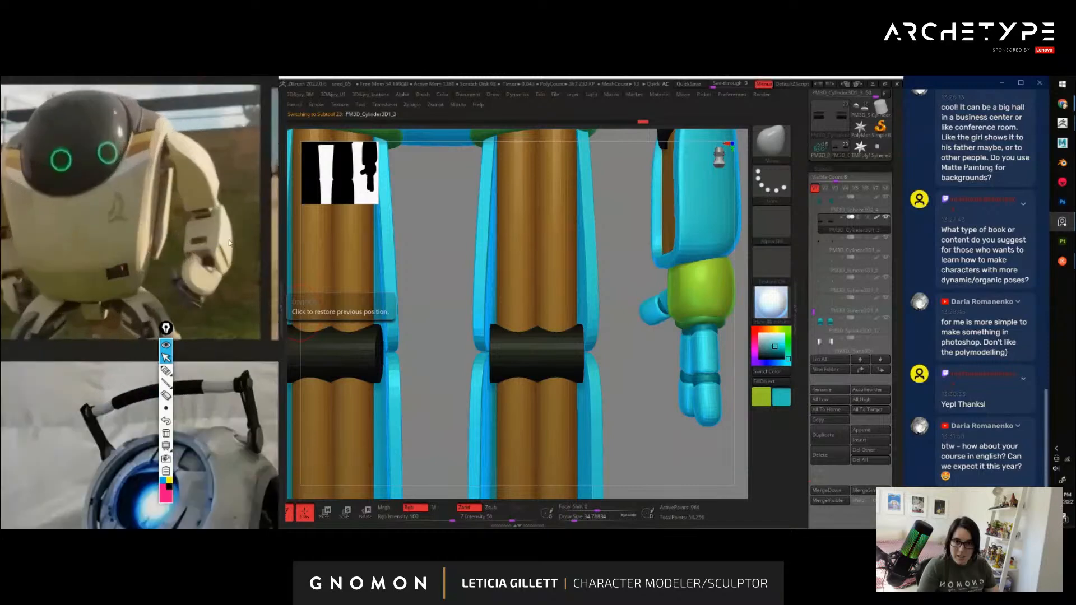
# Examine the robot reference images, focusing on WALL-E's arm joint and body construction
pyautogui.scroll(-8, 203, 250)
pyautogui.scroll(3, 142, 319)
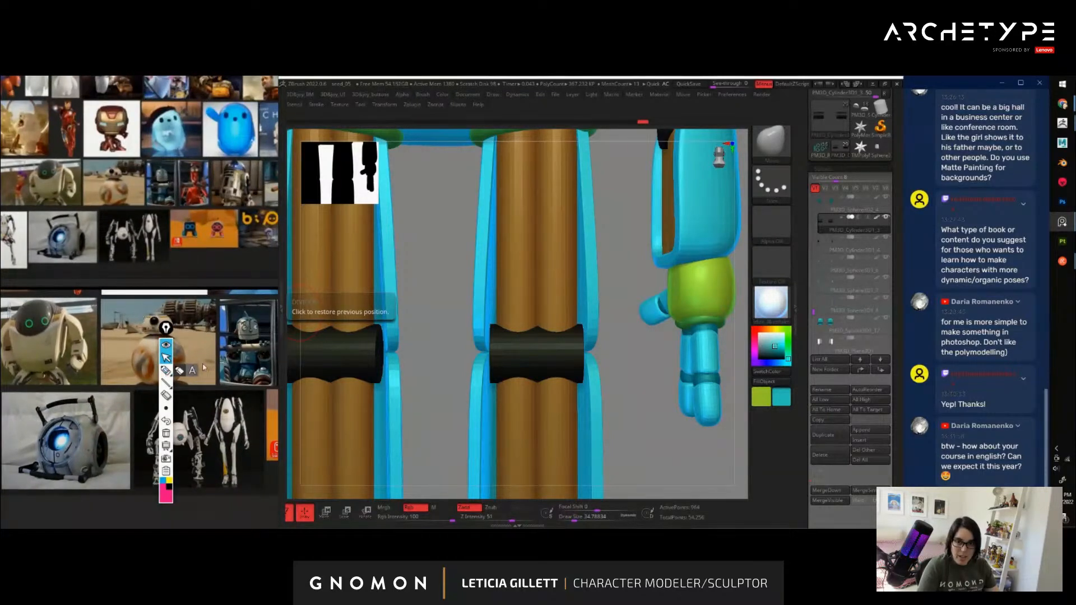
pyautogui.scroll(10, 173, 242)
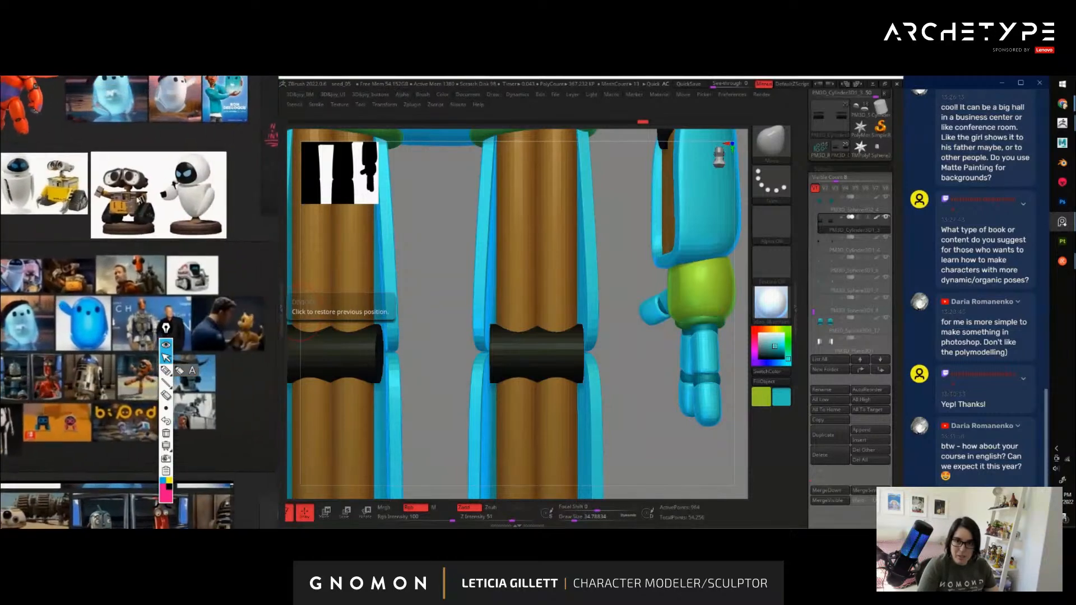
pyautogui.scroll(-3, 133, 263)
pyautogui.scroll(5, 192, 264)
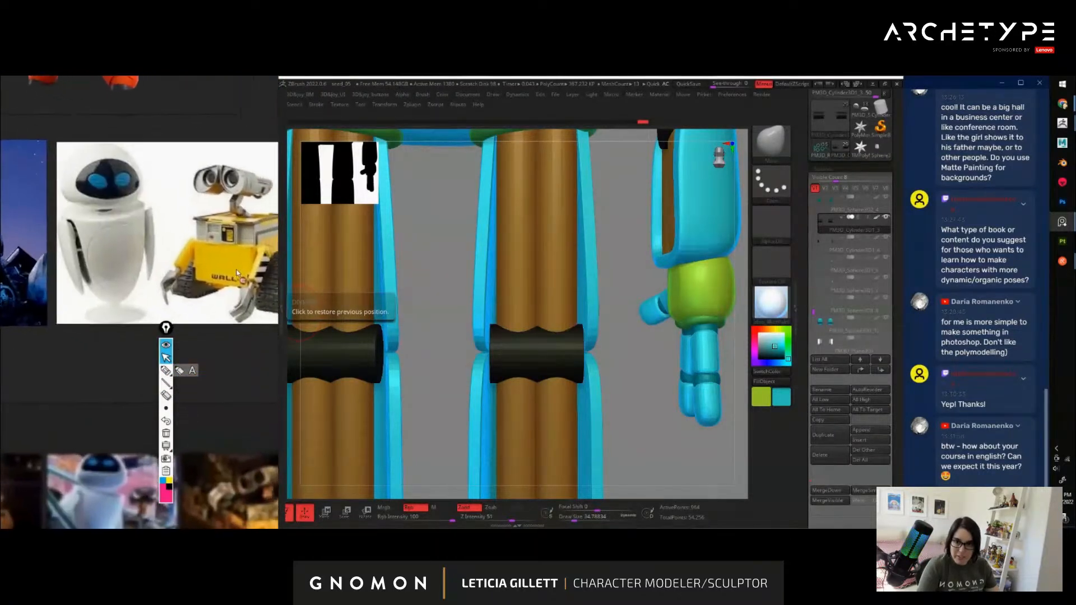
pyautogui.moveTo(192, 264); pyautogui.dragTo(336, 267, button='middle')
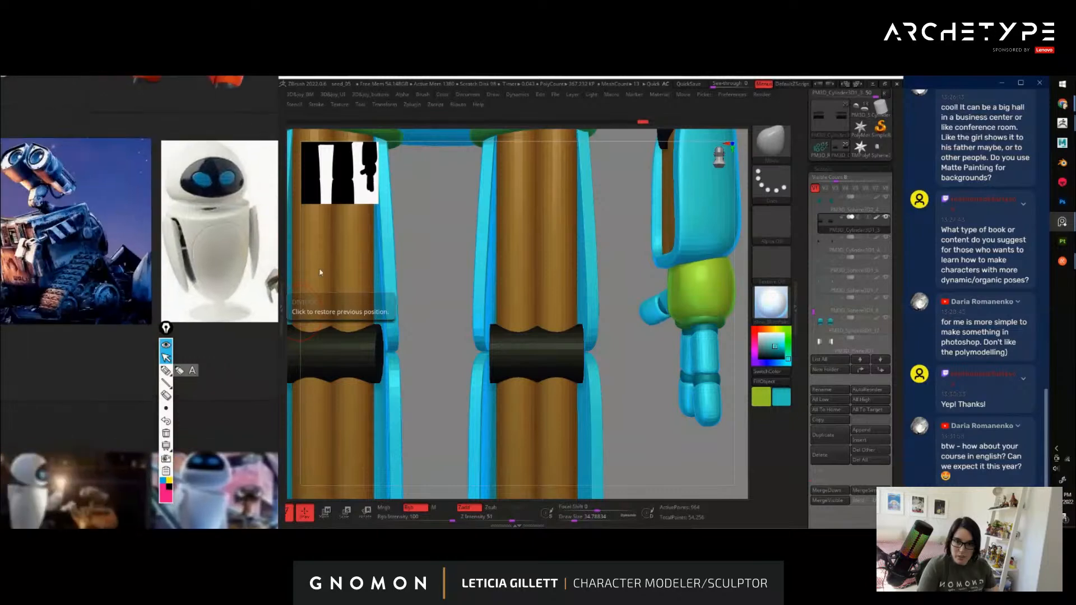
pyautogui.moveTo(84, 266); pyautogui.dragTo(246, 272, button='middle')
pyautogui.scroll(5, 166, 270)
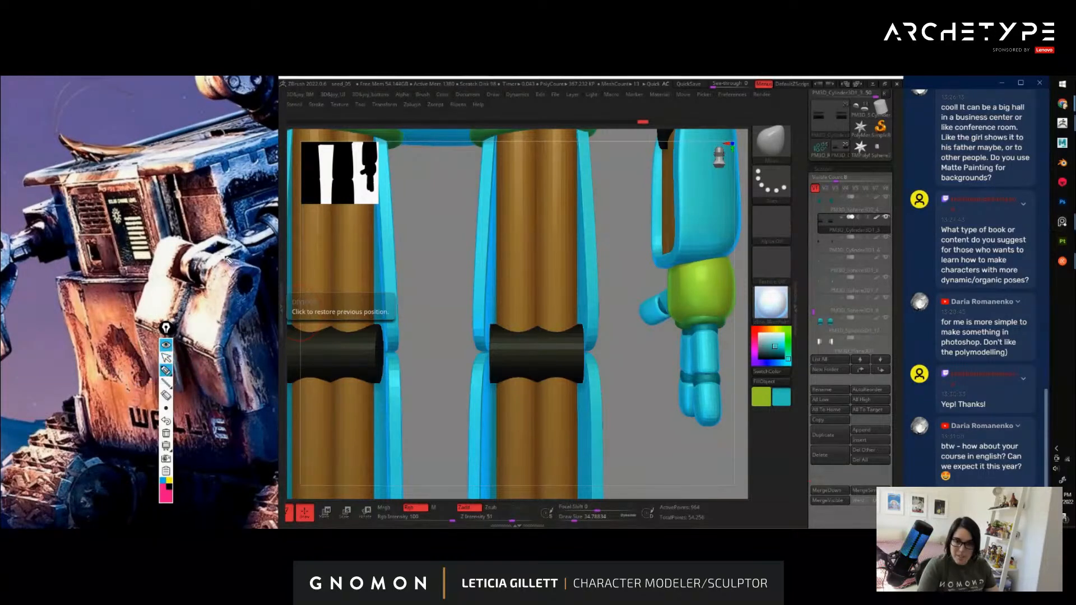
pyautogui.moveTo(226, 245); pyautogui.dragTo(208, 268)
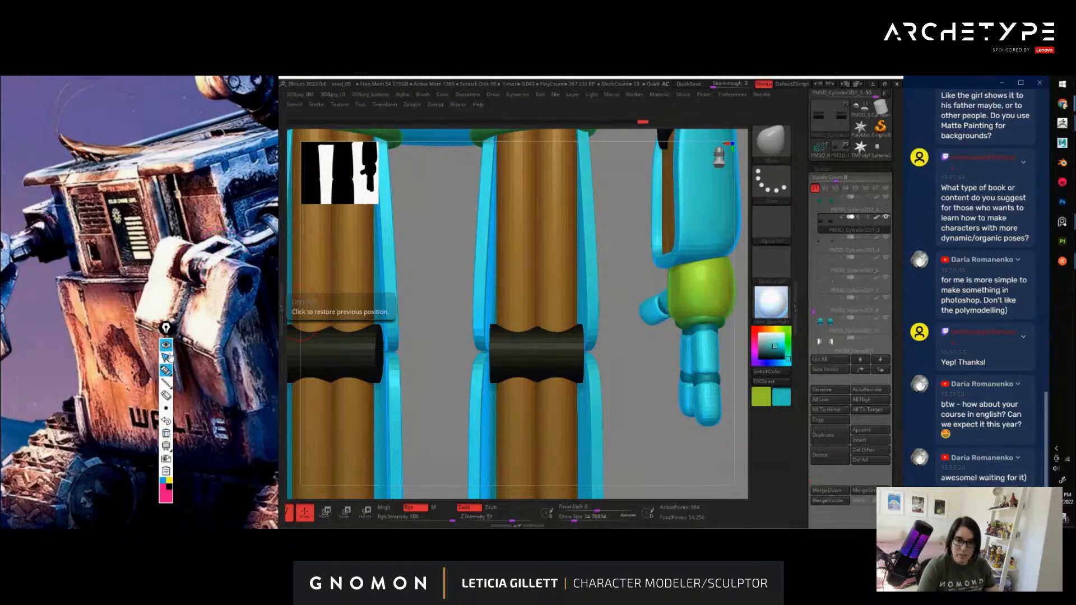
pyautogui.scroll(-8, 261, 254)
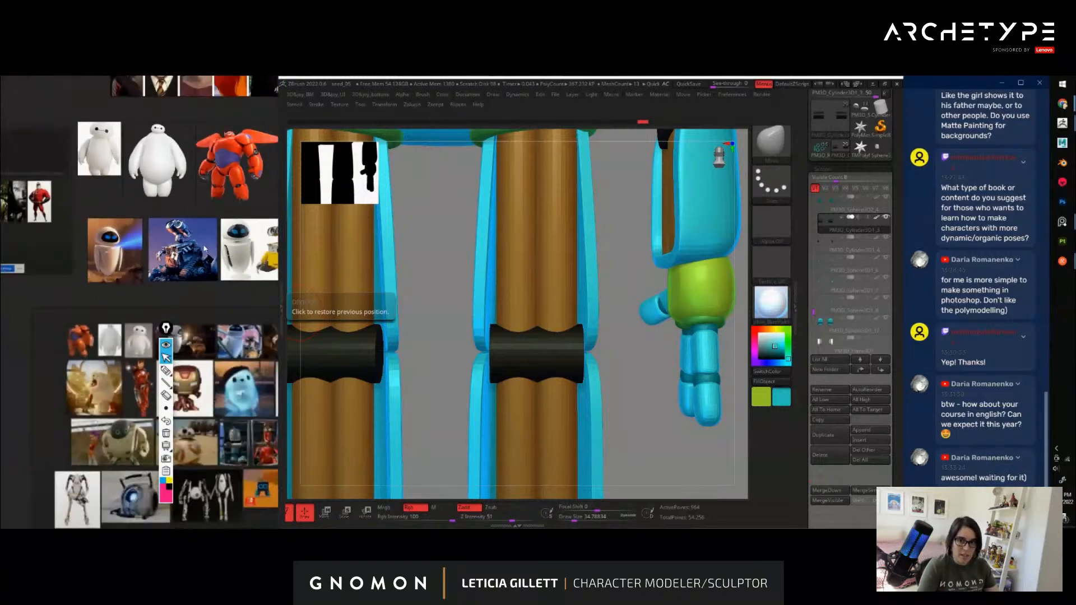
pyautogui.moveTo(215, 281); pyautogui.dragTo(213, 271, button='middle')
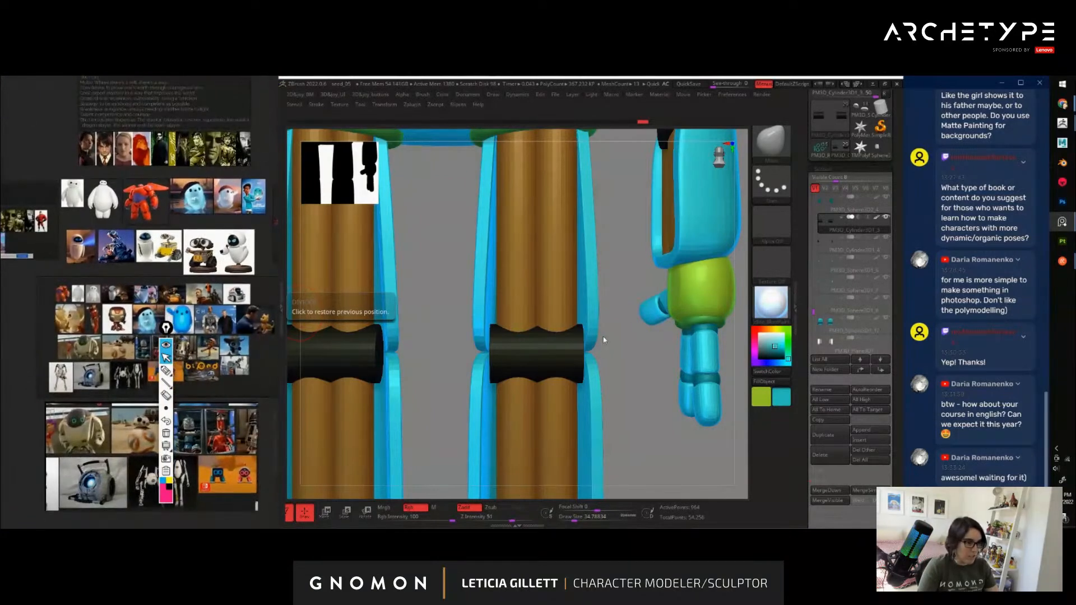
# Insert a Cube3D primitive as a new subtool of the robot
pyautogui.moveTo(629, 383); pyautogui.dragTo(531, 320)
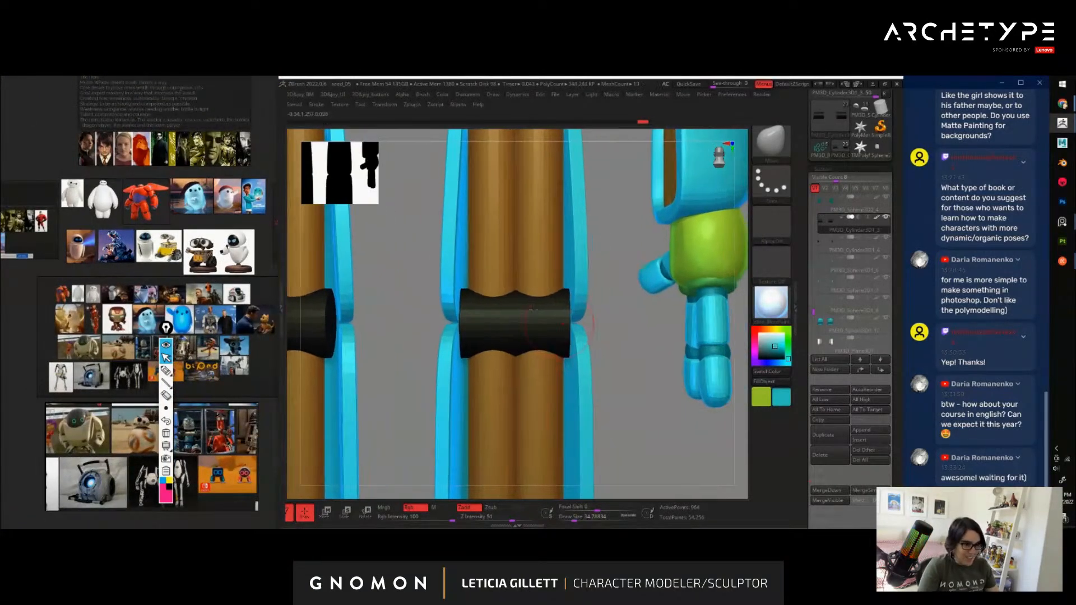
pyautogui.keyDown('alt'); pyautogui.moveTo(620, 330); pyautogui.dragTo(682, 366); pyautogui.keyUp('alt')
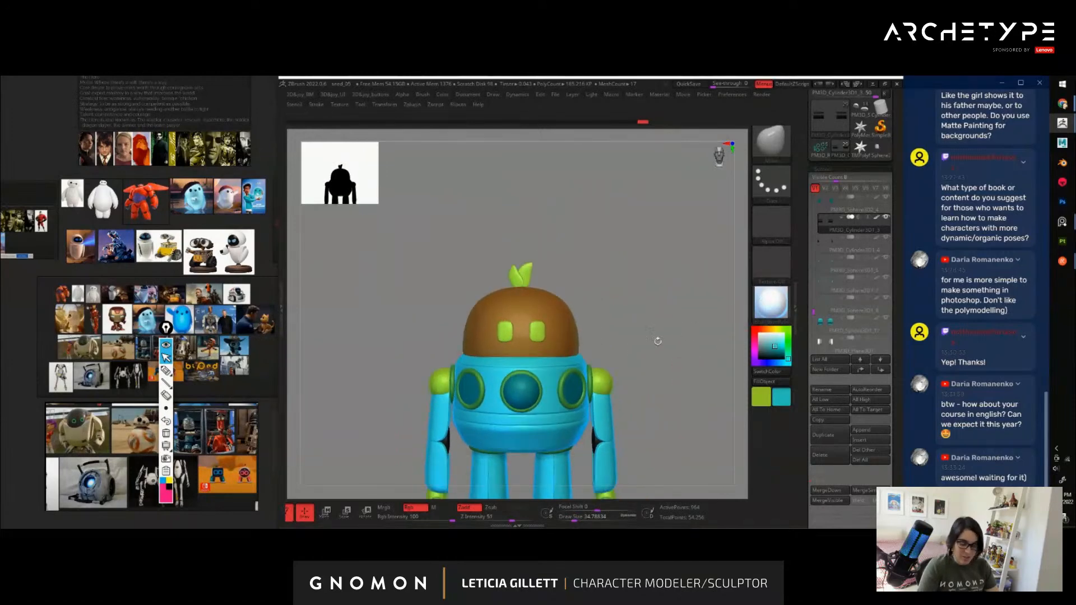
pyautogui.keyDown('alt'); pyautogui.moveTo(689, 319); pyautogui.dragTo(705, 306); pyautogui.keyUp('alt')
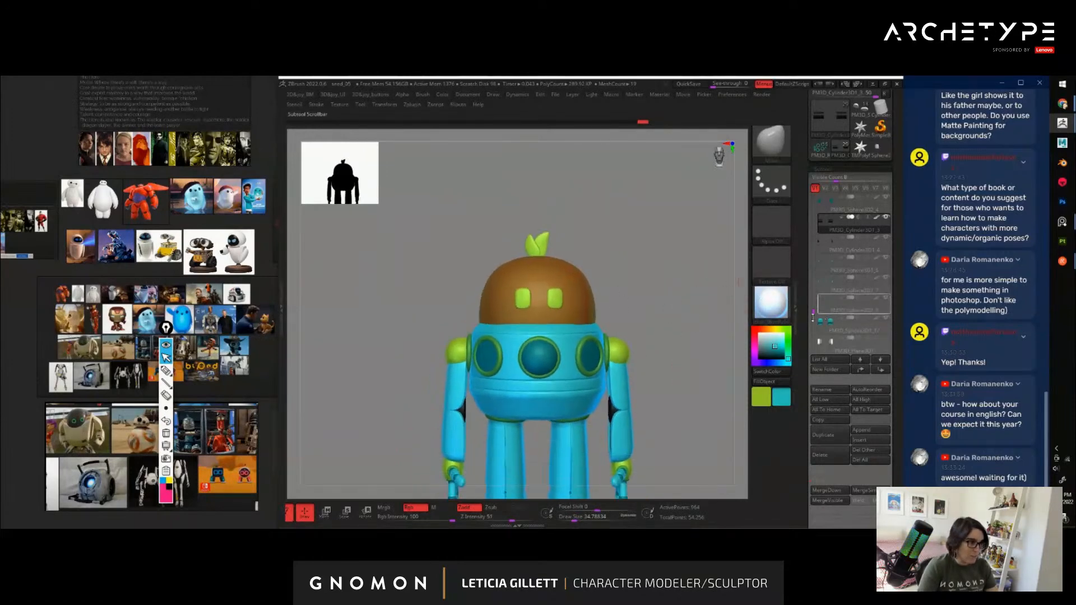
pyautogui.moveTo(813, 309); pyautogui.dragTo(807, 323)
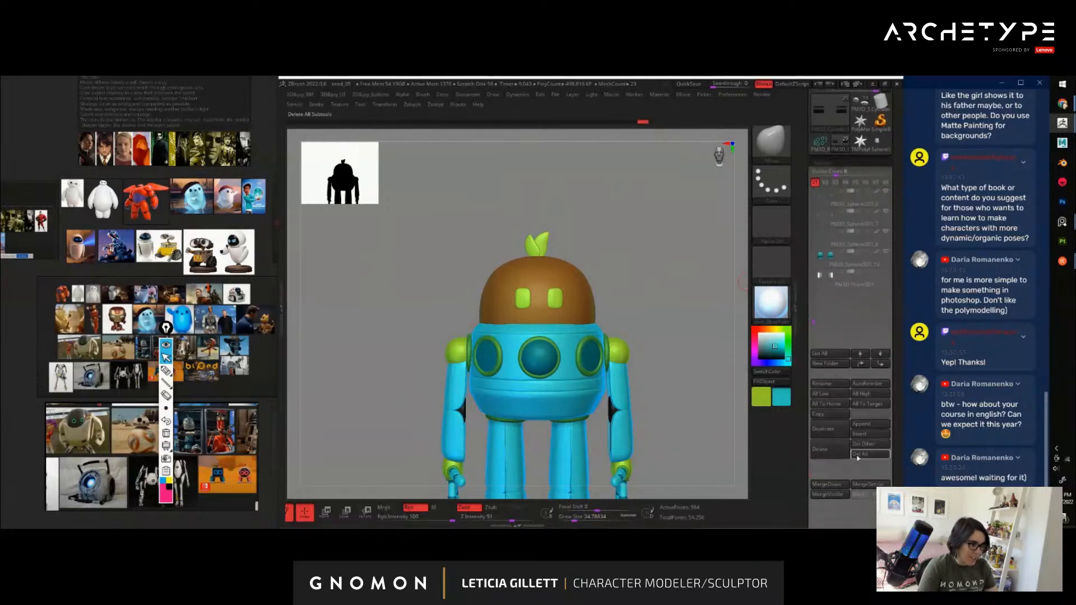
pyautogui.click(872, 435)
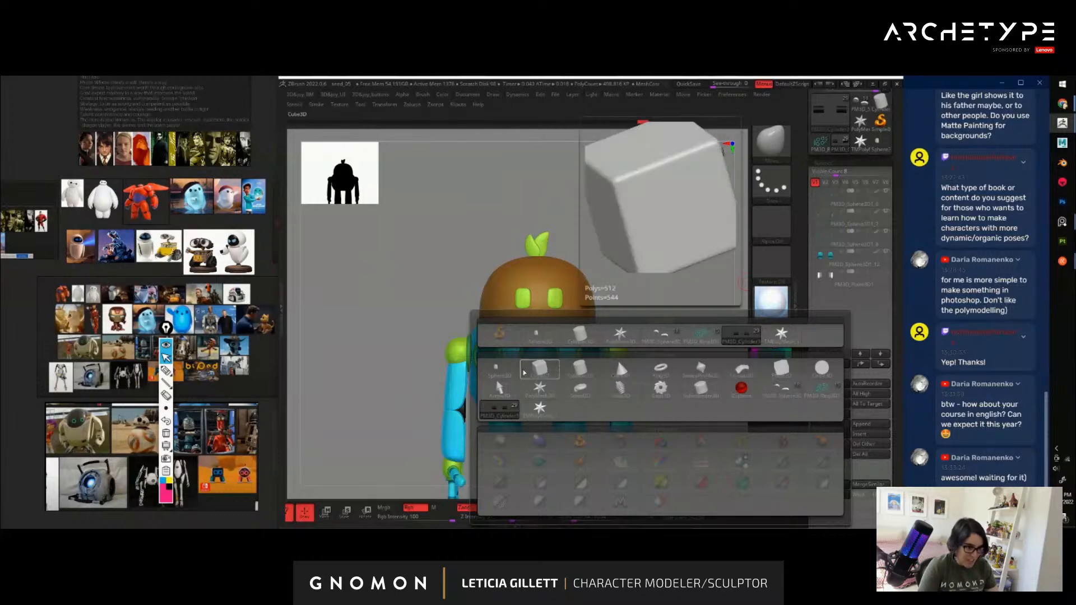
pyautogui.click(535, 375)
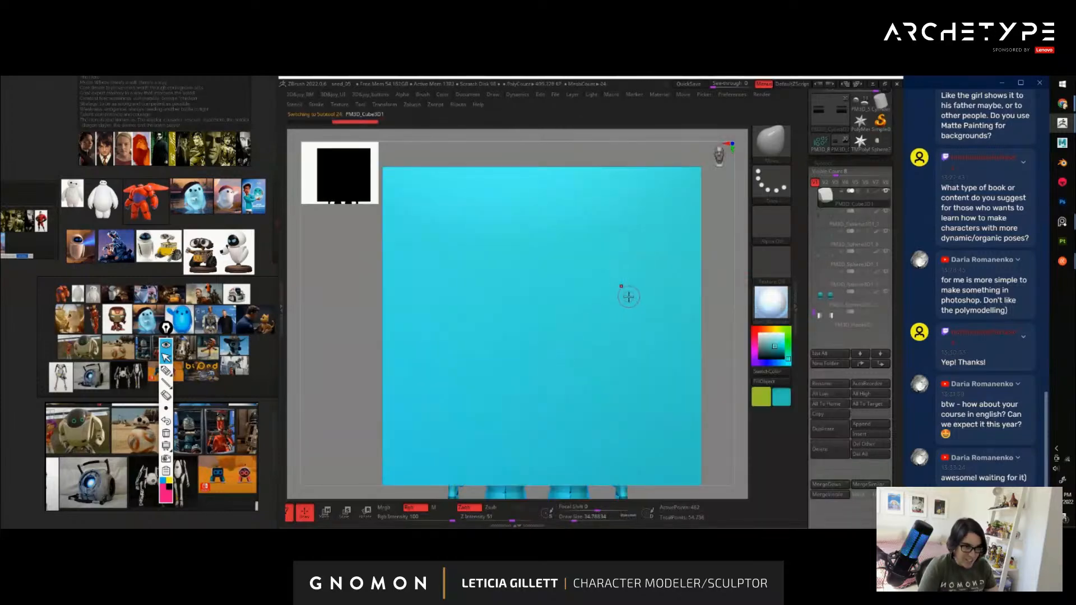
# Replace the inserted cube with the gizmo's editable cube primitive, using four divisions per side
pyautogui.moveTo(719, 280); pyautogui.dragTo(746, 279)
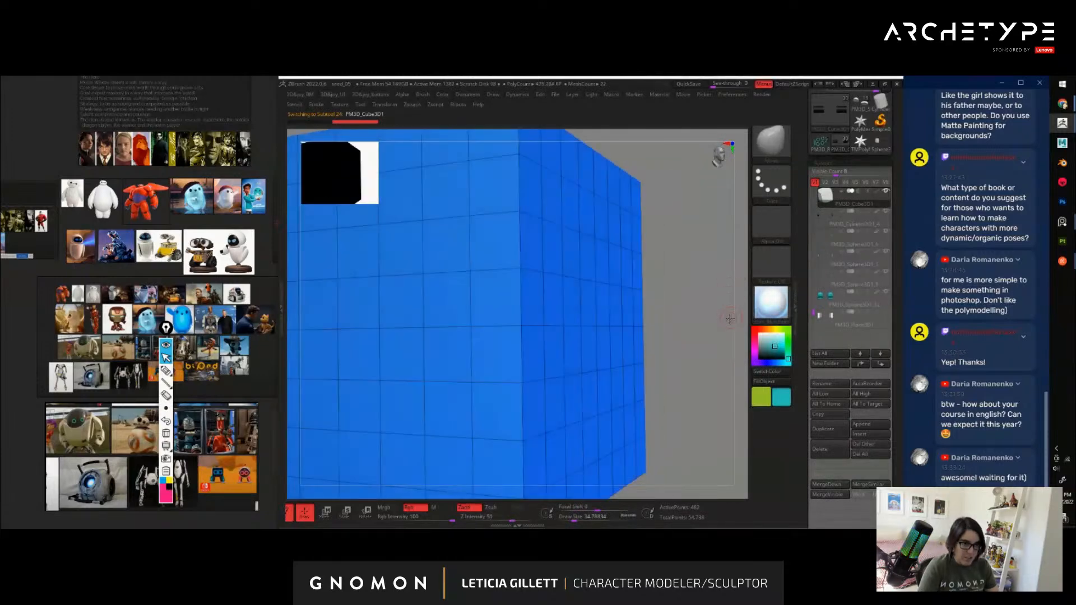
pyautogui.press('f')
pyautogui.press('w')
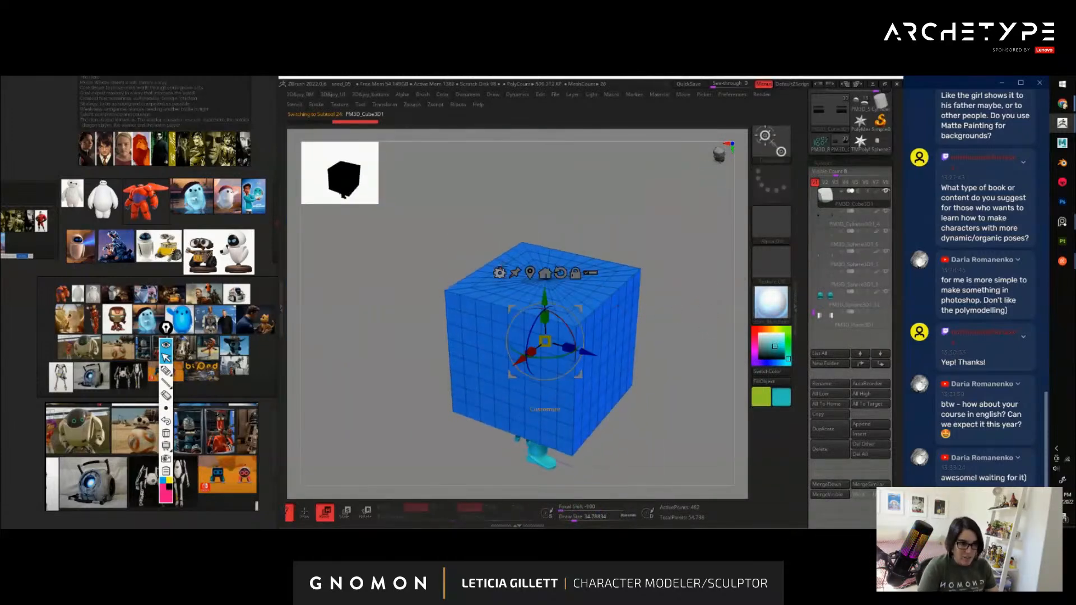
pyautogui.click(500, 273)
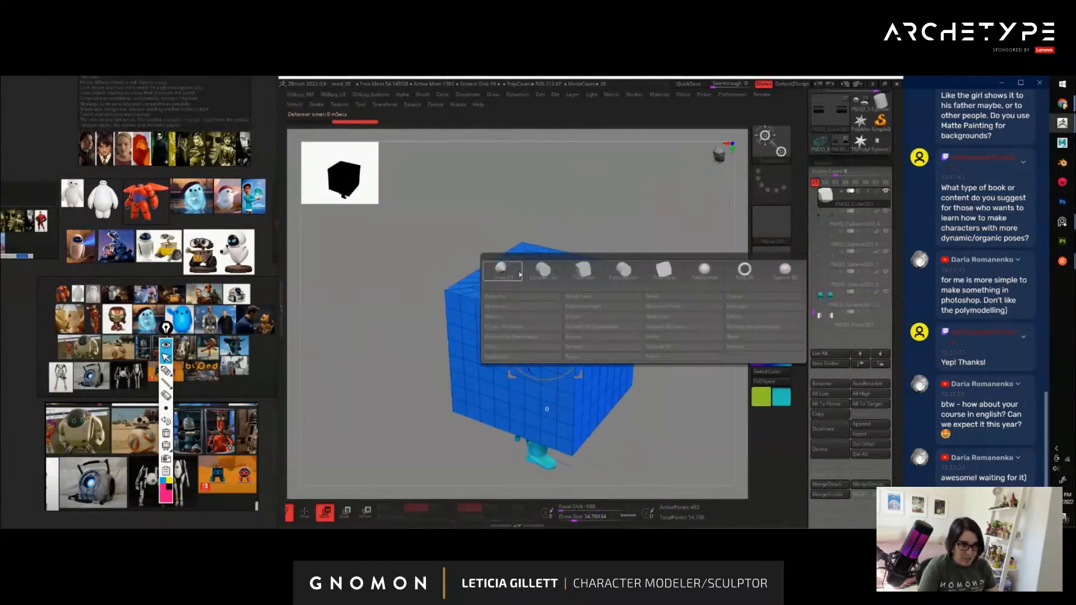
pyautogui.click(587, 277)
# Move the cube straight up so it sits clear above the robot's head
pyautogui.moveTo(667, 333); pyautogui.dragTo(700, 332)
pyautogui.press('f')
pyautogui.moveTo(529, 311); pyautogui.dragTo(523, 100)
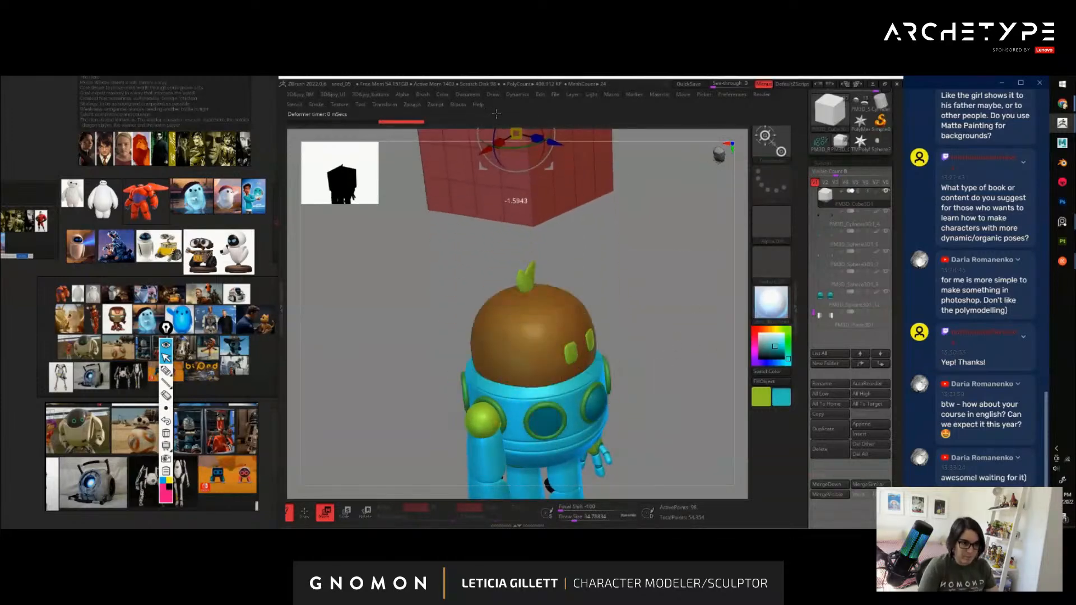
pyautogui.keyDown('alt'); pyautogui.moveTo(661, 286); pyautogui.dragTo(699, 345); pyautogui.keyUp('alt')
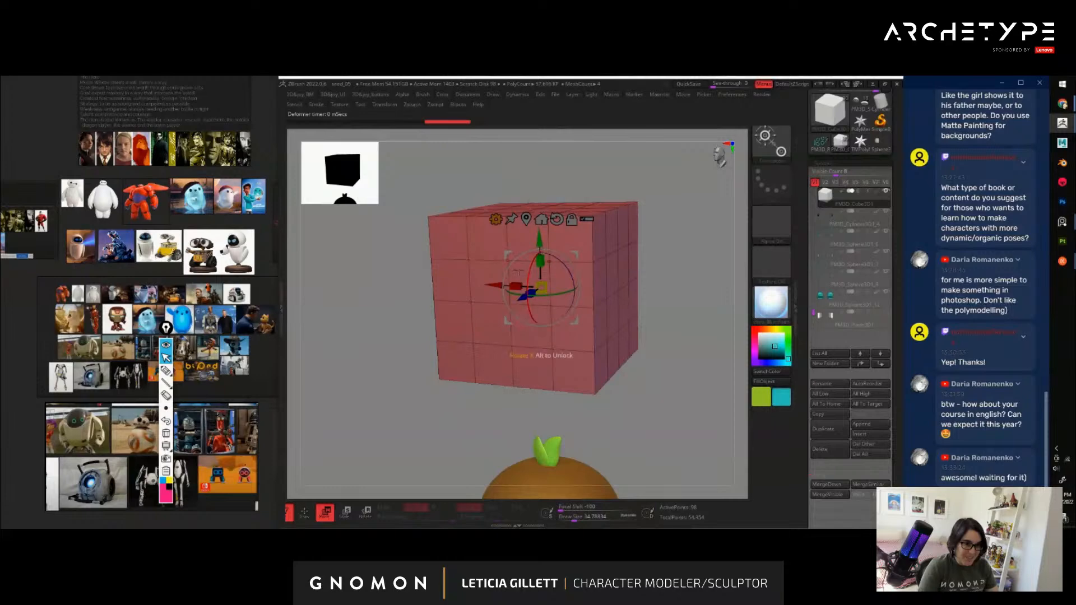
# With the ZModeler brush, push the two middle polygons of the cube's second row inward using QMesh
pyautogui.moveTo(685, 354)
pyautogui.mouseDown()
pyautogui.moveTo(620, 384)
pyautogui.moveTo(693, 362)
pyautogui.moveTo(684, 370)
pyautogui.moveTo(680, 357)
pyautogui.moveTo(709, 334)
pyautogui.moveTo(691, 329)
pyautogui.mouseUp()
pyautogui.press('q')
pyautogui.press('b')
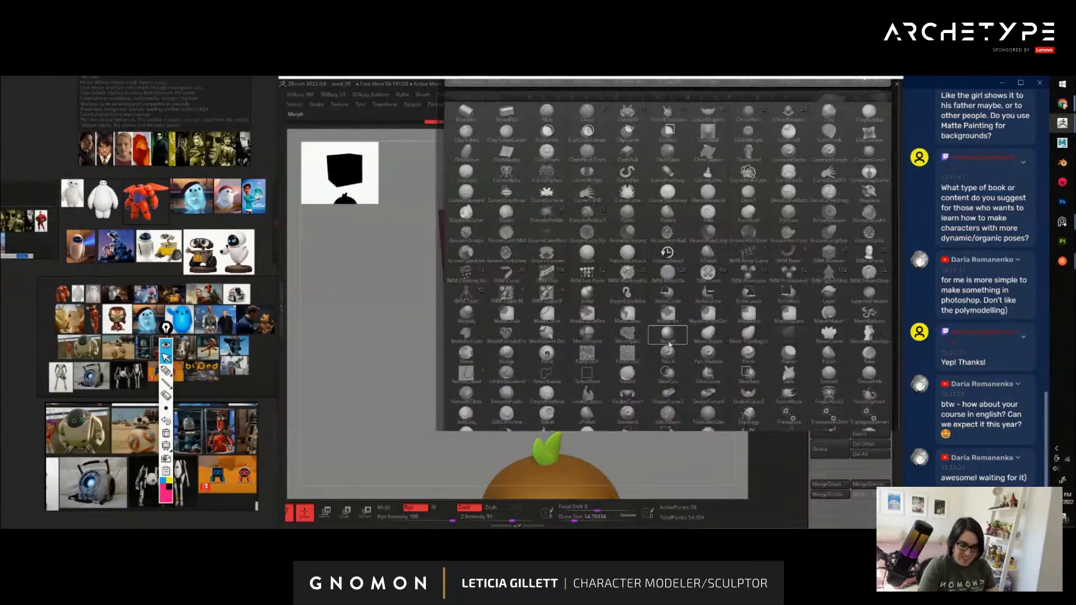
pyautogui.press('Escape')
pyautogui.press('b')
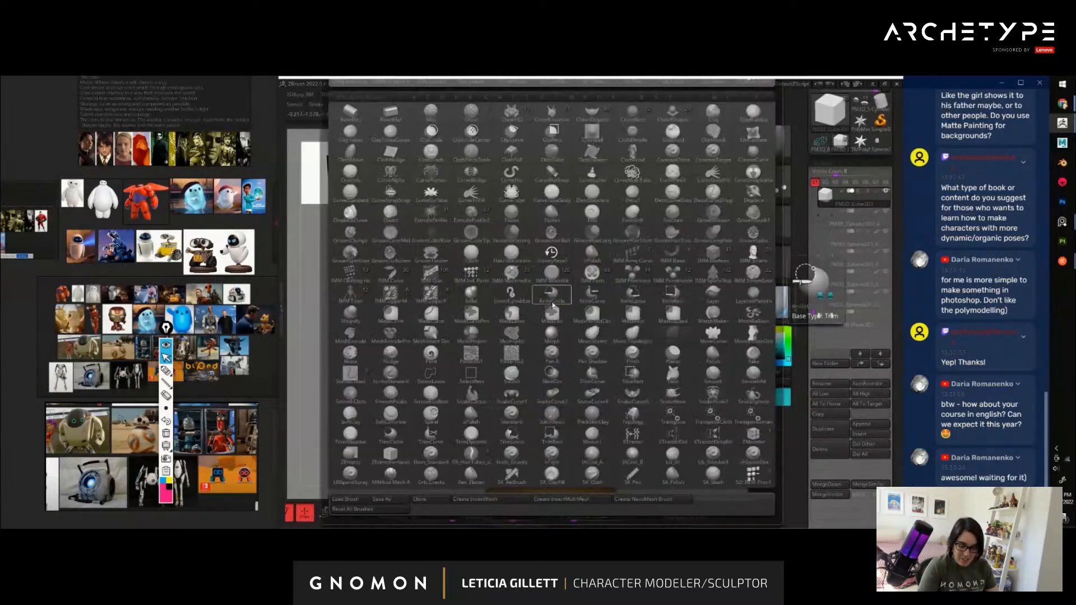
pyautogui.press('z')
pyautogui.press('m')
pyautogui.moveTo(672, 300); pyautogui.dragTo(617, 303)
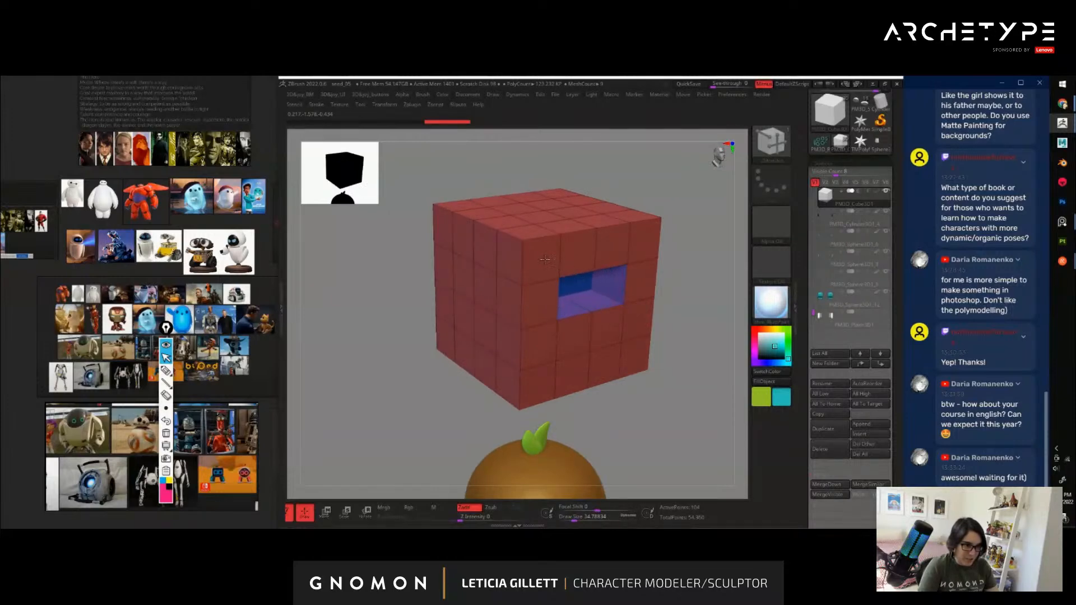
# Extend the cube's opening downward by pushing in the two middle polygons of the third row with QMesh
pyautogui.moveTo(700, 339); pyautogui.dragTo(682, 322)
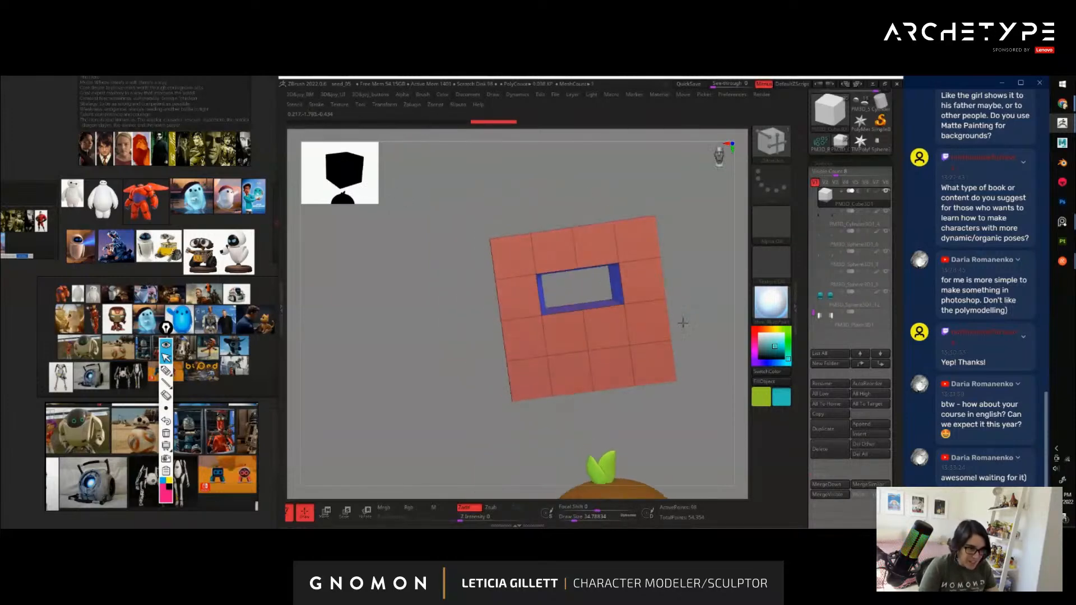
pyautogui.moveTo(690, 285)
pyautogui.mouseDown()
pyautogui.moveTo(721, 278)
pyautogui.moveTo(693, 291)
pyautogui.mouseUp()
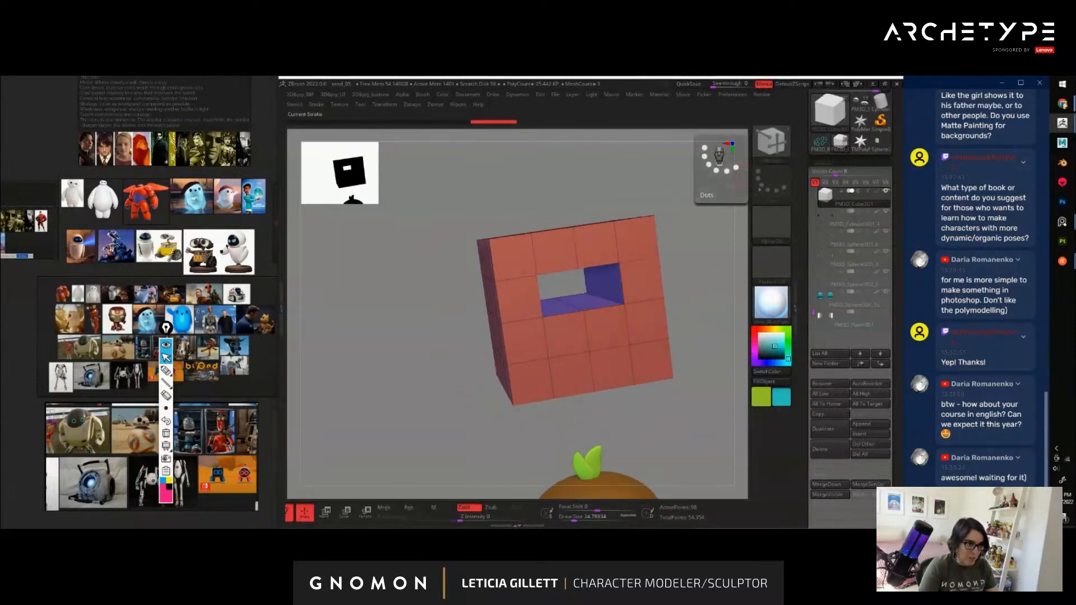
pyautogui.moveTo(704, 305); pyautogui.dragTo(710, 318)
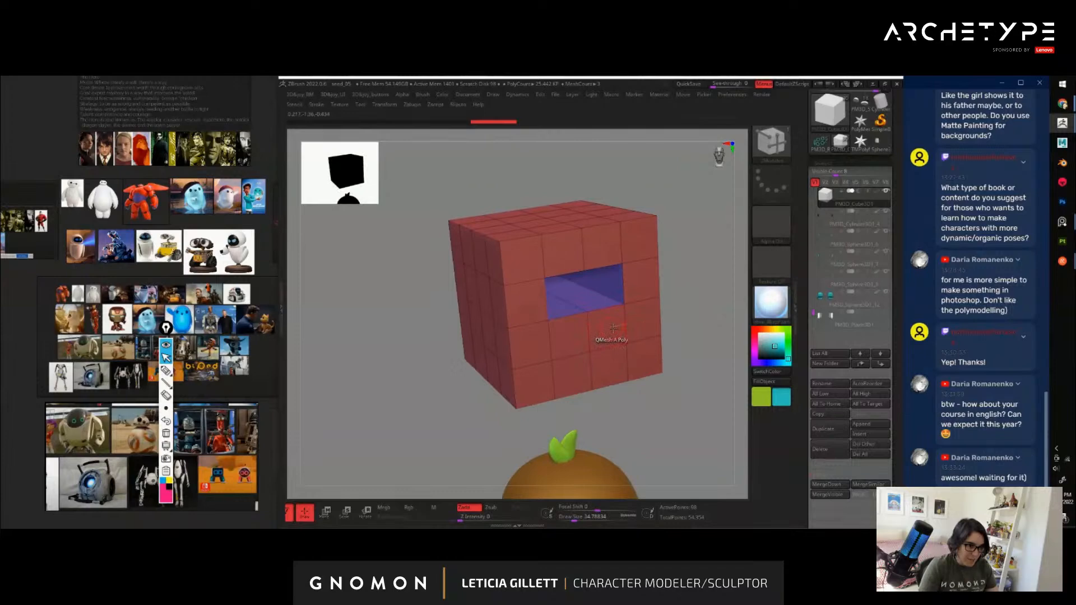
pyautogui.moveTo(613, 328); pyautogui.dragTo(573, 310)
pyautogui.moveTo(617, 375); pyautogui.dragTo(599, 372)
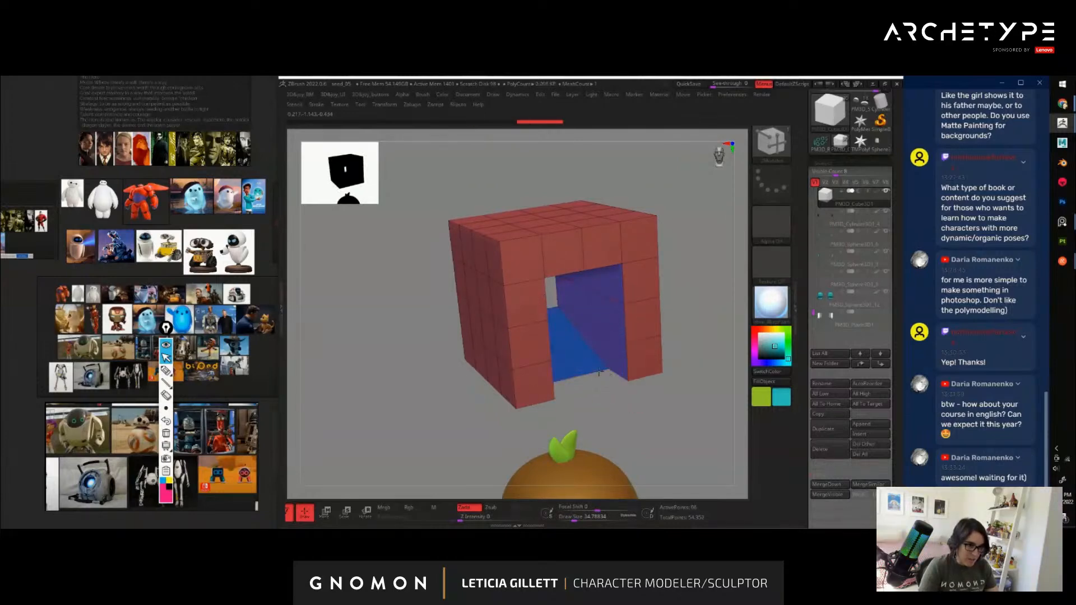
pyautogui.moveTo(677, 402); pyautogui.dragTo(546, 431)
pyautogui.moveTo(576, 380); pyautogui.dragTo(573, 375)
pyautogui.moveTo(587, 331); pyautogui.dragTo(608, 405)
pyautogui.hotkey('ctrl', 'z')
pyautogui.hotkey('ctrl', 'z')
pyautogui.hotkey('ctrl', 'z')
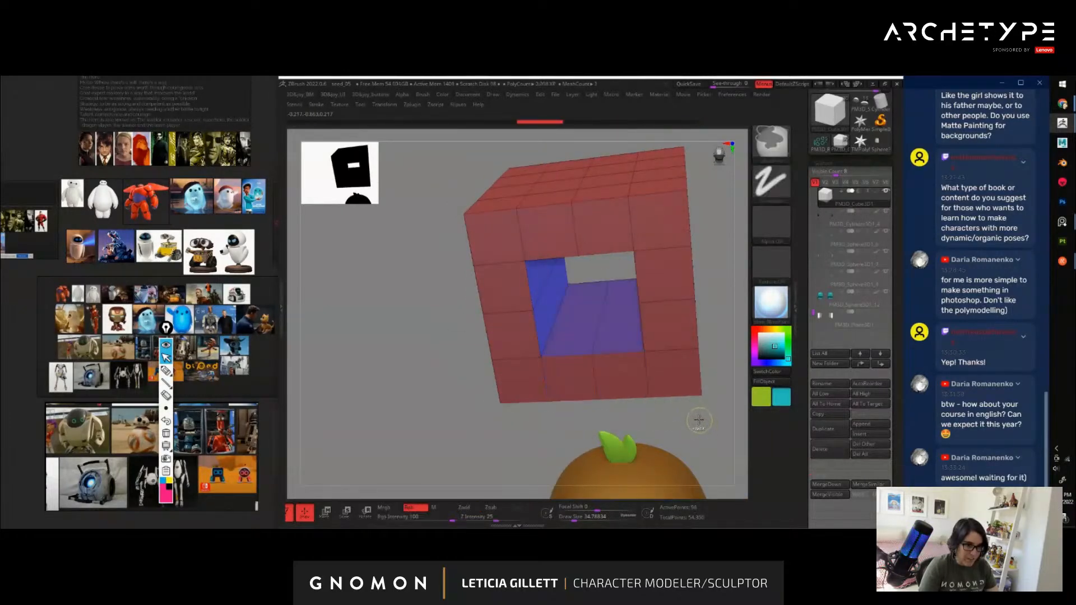
# Push the remaining middle polygons below the opening through the cube to form an arch open at the bottom
pyautogui.moveTo(699, 418)
pyautogui.mouseDown()
pyautogui.moveTo(709, 432)
pyautogui.moveTo(698, 421)
pyautogui.mouseUp()
pyautogui.moveTo(569, 386); pyautogui.dragTo(582, 343)
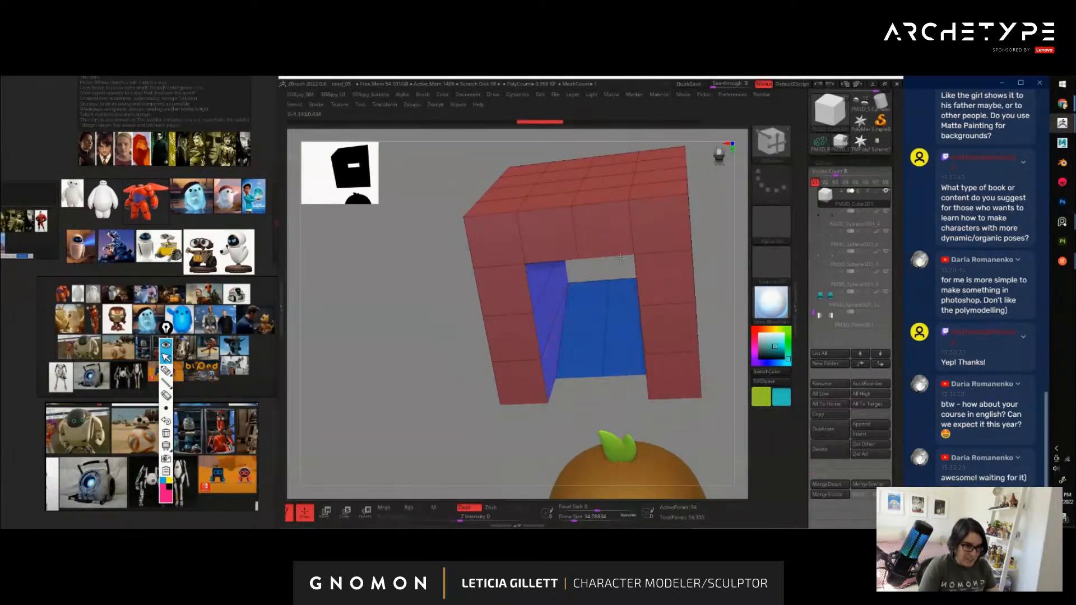
pyautogui.moveTo(641, 170); pyautogui.dragTo(643, 183)
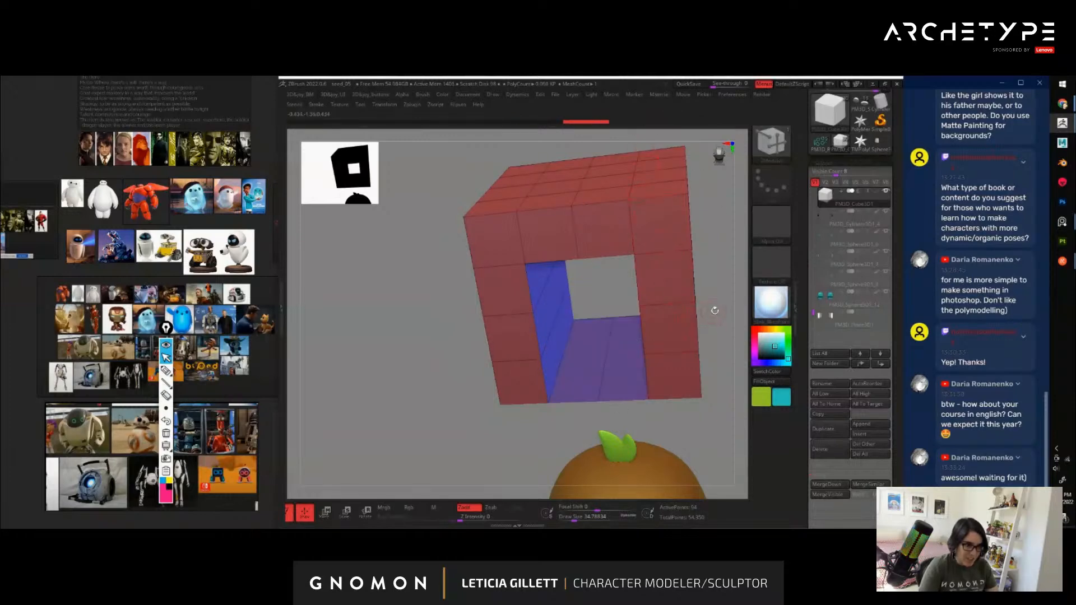
# Delete the arch block's hidden geometry and turn off its dynamic subdivision
pyautogui.moveTo(715, 311)
pyautogui.keyDown('shift'); pyautogui.mouseDown()
pyautogui.moveTo(652, 383)
pyautogui.moveTo(653, 344)
pyautogui.moveTo(645, 377)
pyautogui.mouseUp(); pyautogui.keyUp('shift')
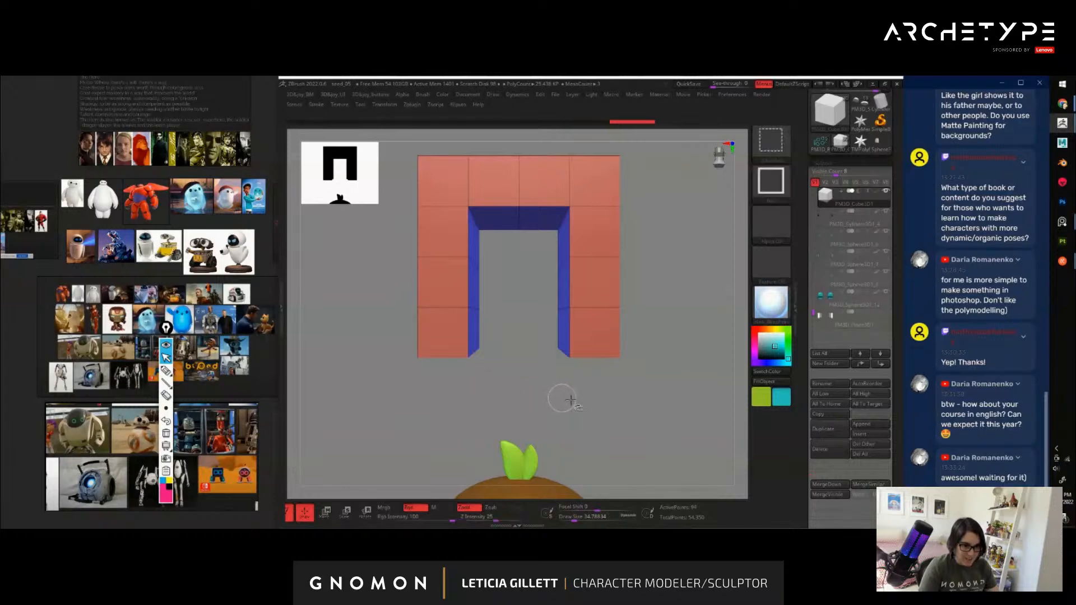
pyautogui.press('space')
pyautogui.click(582, 384)
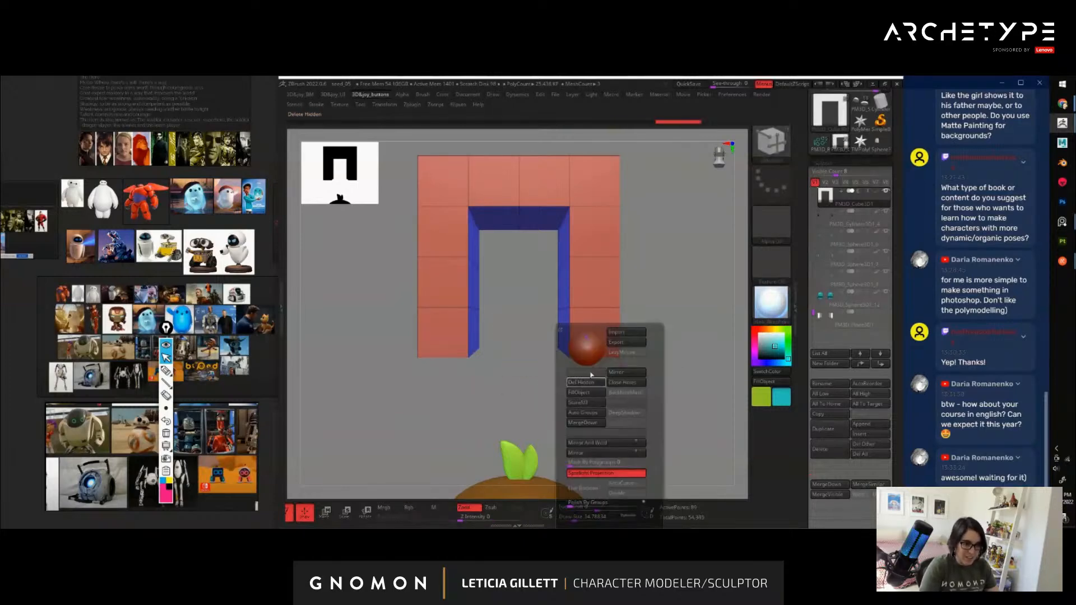
pyautogui.moveTo(656, 314); pyautogui.dragTo(666, 360)
pyautogui.moveTo(572, 429); pyautogui.dragTo(610, 447)
pyautogui.hotkey('shift', 'd')
# Set the ZModeler edge action to Delete, test it on the block's top face and undo the test
pyautogui.moveTo(700, 387); pyautogui.dragTo(539, 322)
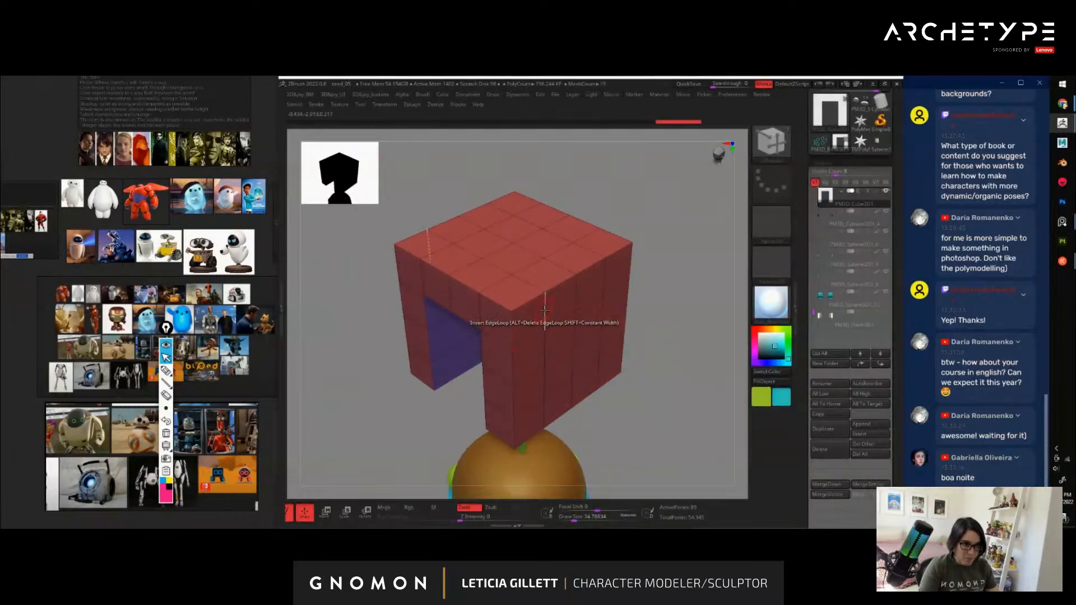
pyautogui.press('space')
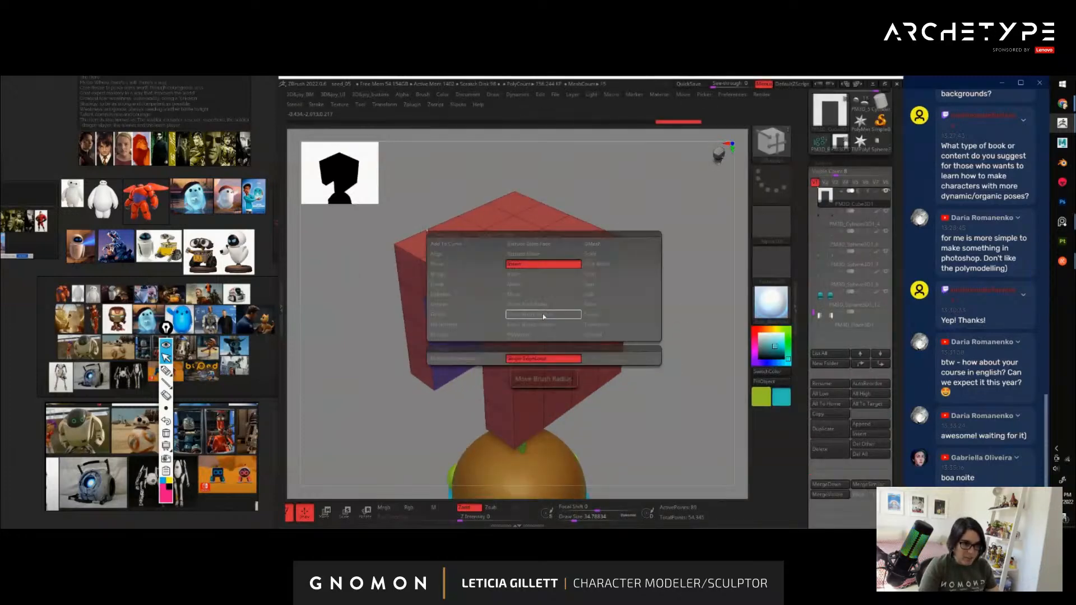
pyautogui.click(463, 317)
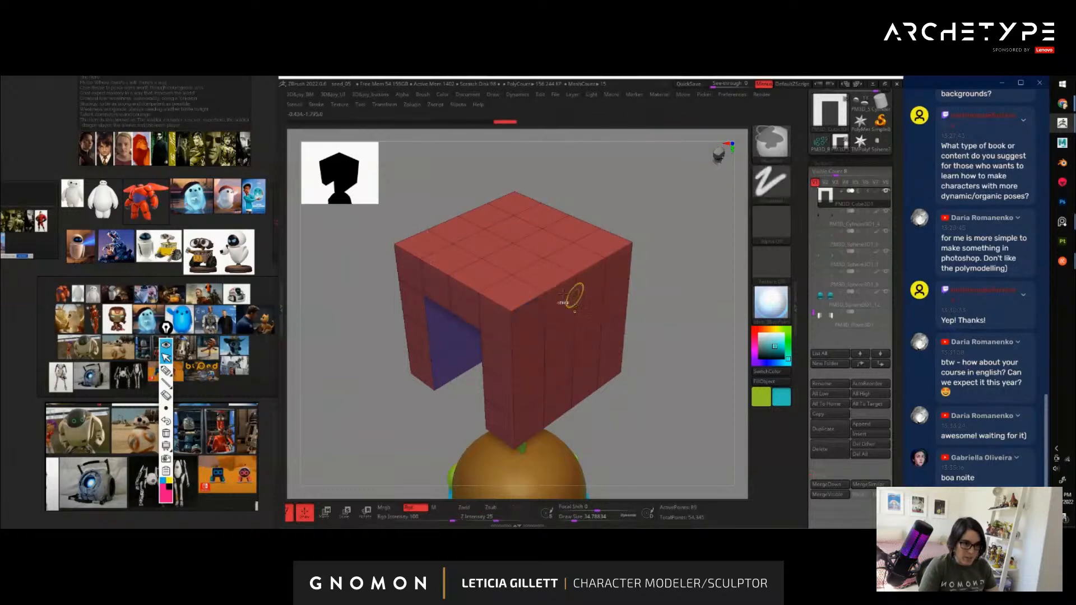
pyautogui.click(533, 286)
pyautogui.hotkey('ctrl', 'z')
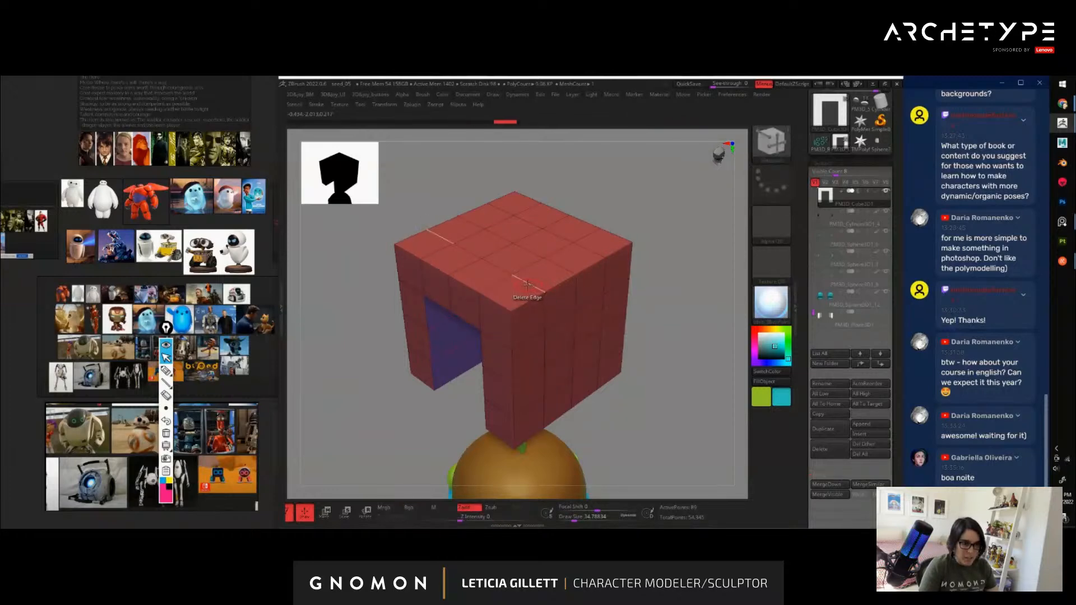
# Set the Delete edge action's target to EdgeLoop Complete and remove surplus edge loops from the arch block
pyautogui.press('space')
pyautogui.click(511, 358)
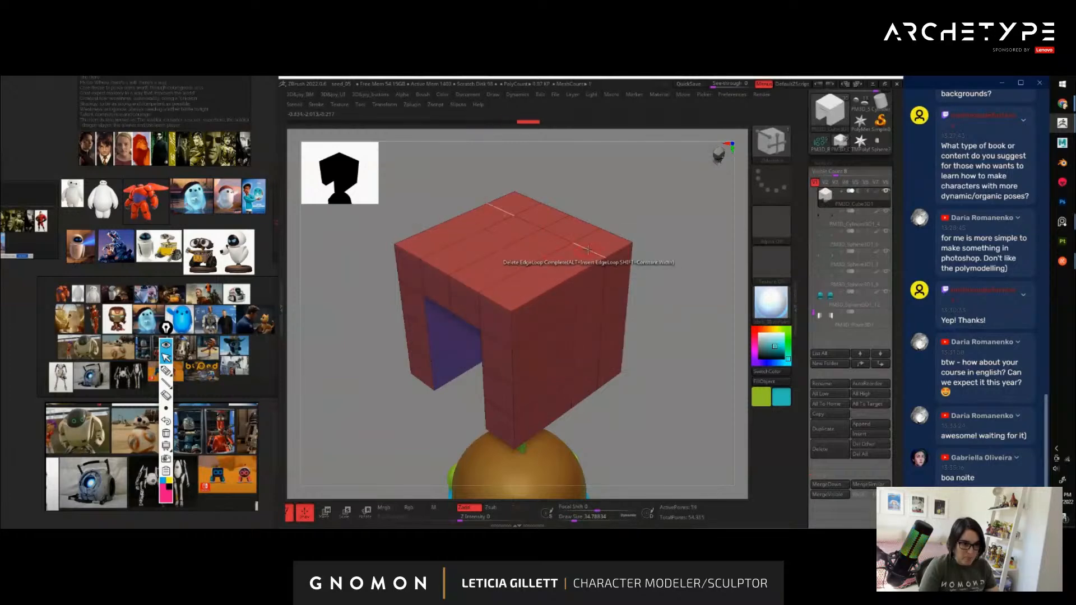
pyautogui.moveTo(687, 331)
pyautogui.mouseDown()
pyautogui.moveTo(691, 305)
pyautogui.moveTo(684, 344)
pyautogui.moveTo(729, 343)
pyautogui.moveTo(670, 385)
pyautogui.moveTo(720, 373)
pyautogui.moveTo(663, 356)
pyautogui.moveTo(691, 368)
pyautogui.moveTo(658, 369)
pyautogui.moveTo(685, 328)
pyautogui.moveTo(673, 329)
pyautogui.mouseUp()
pyautogui.press('d')
pyautogui.hotkey('shift', 'd')
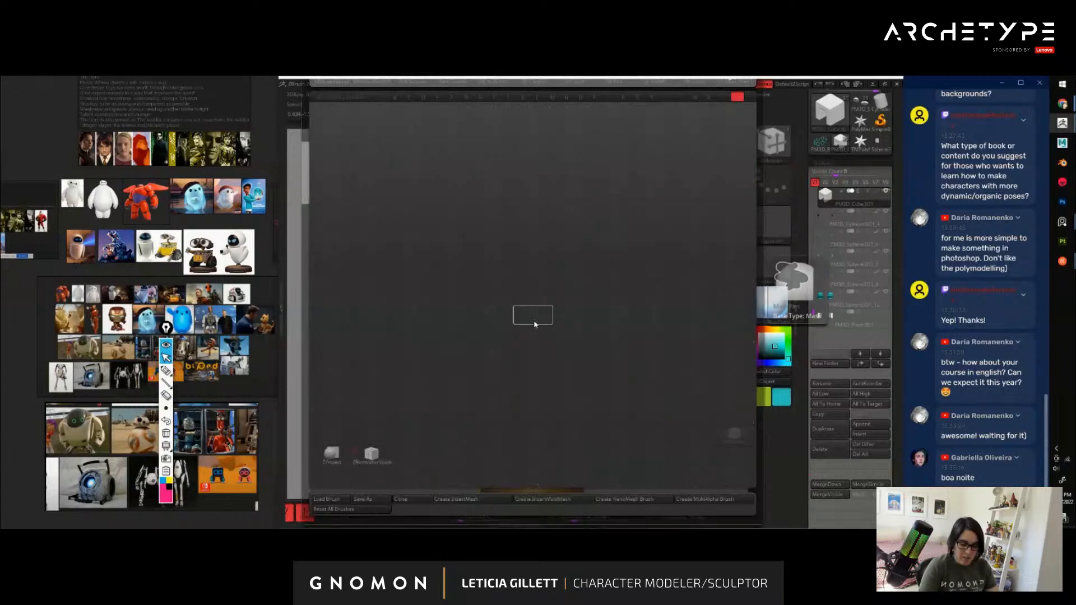
# Set the ZModeler edge action to Insert and lower the bottom middle points of both legs so their ends taper to a point
pyautogui.press('space')
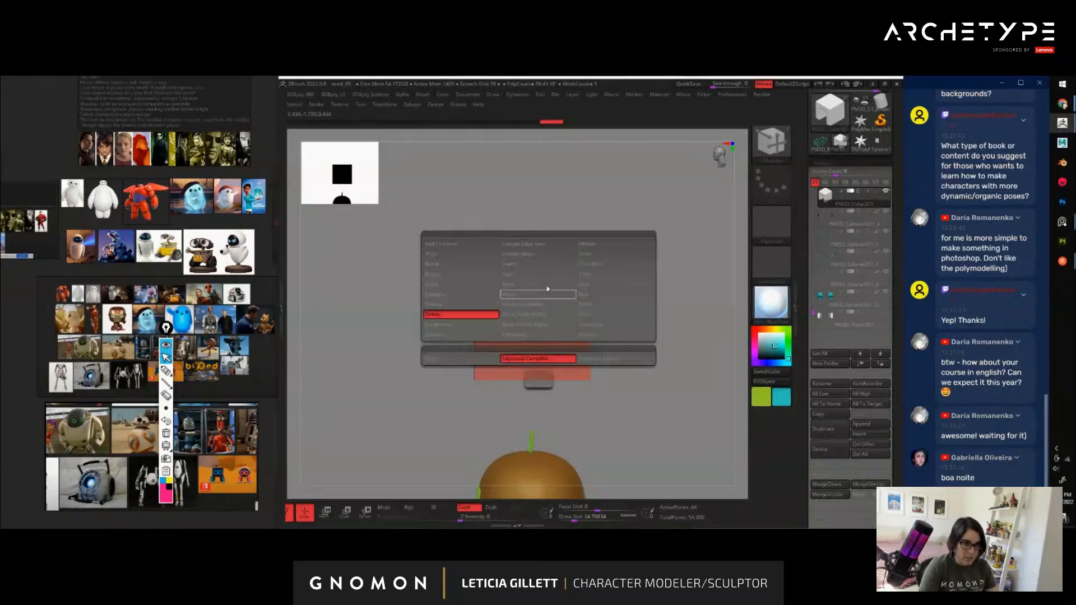
pyautogui.click(523, 264)
pyautogui.click(534, 359)
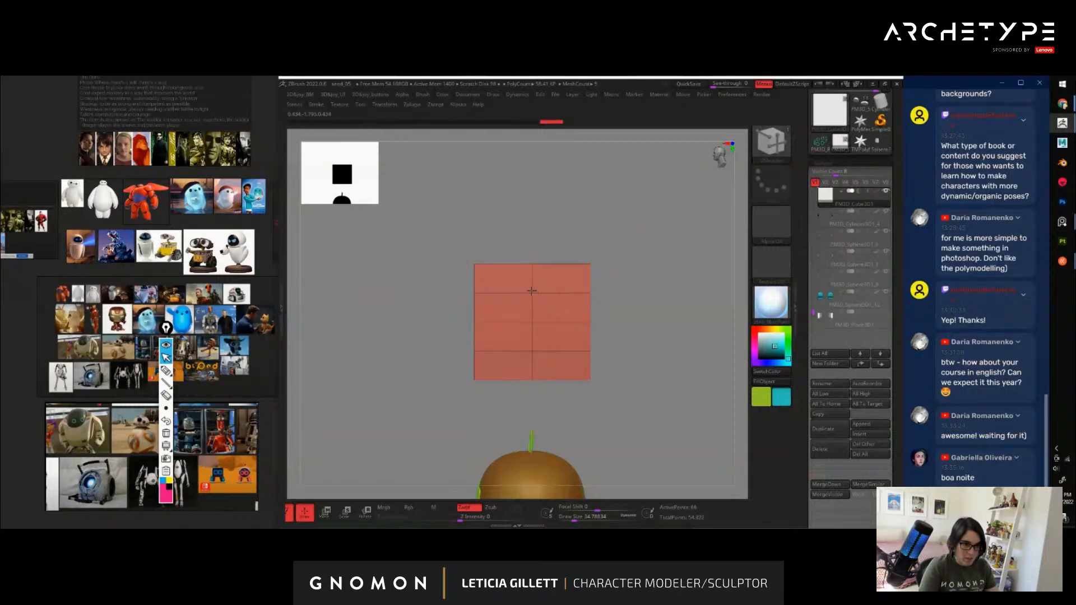
pyautogui.press('ctrl')
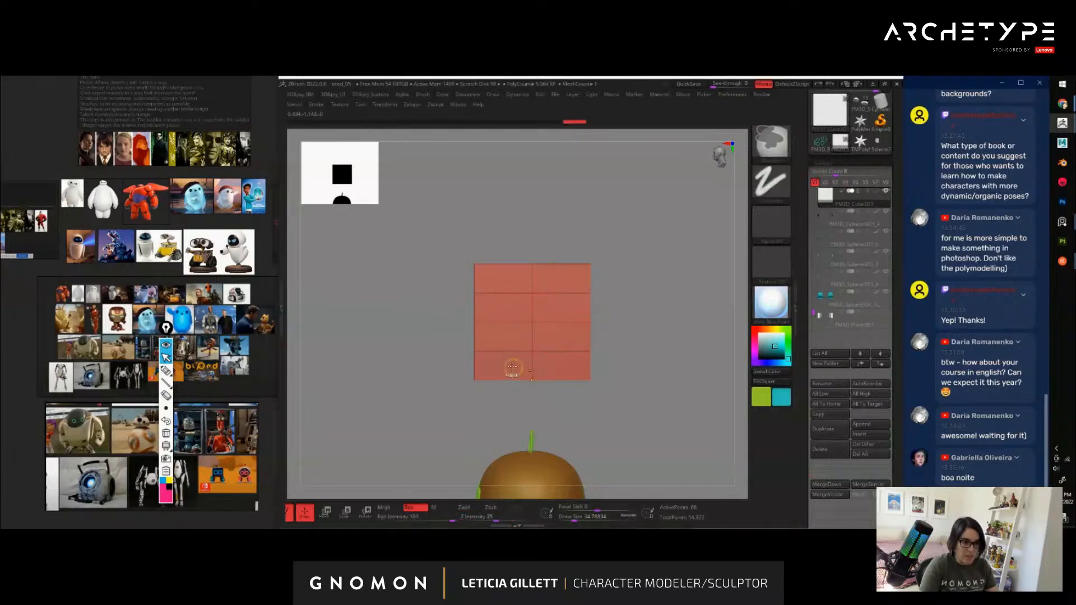
pyautogui.press('p')
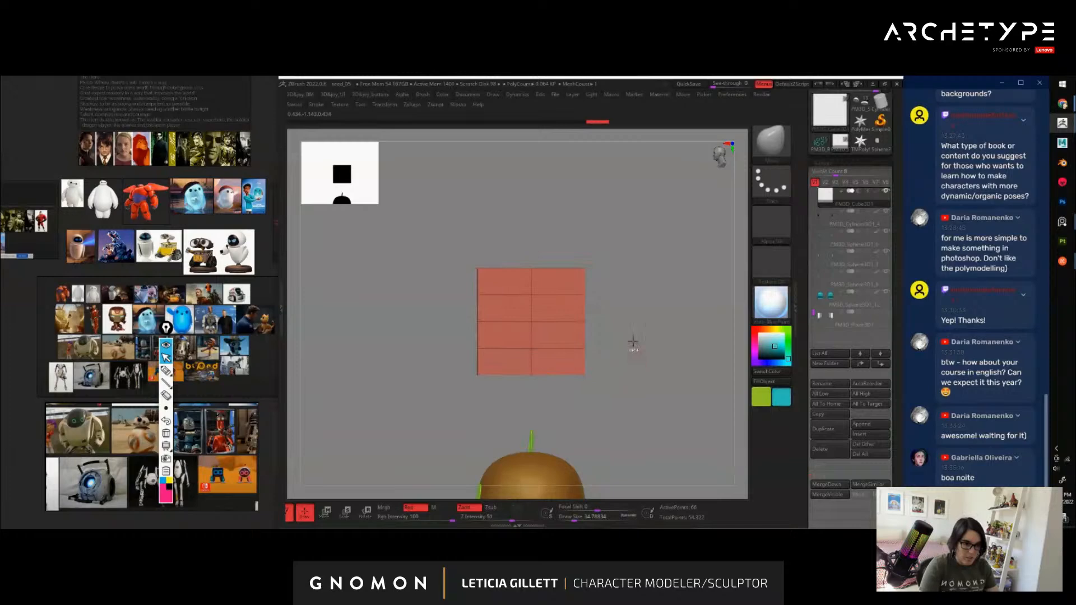
pyautogui.keyDown('ctrl'); pyautogui.moveTo(632, 342); pyautogui.dragTo(615, 358); pyautogui.keyUp('ctrl')
pyautogui.press('ctrl')
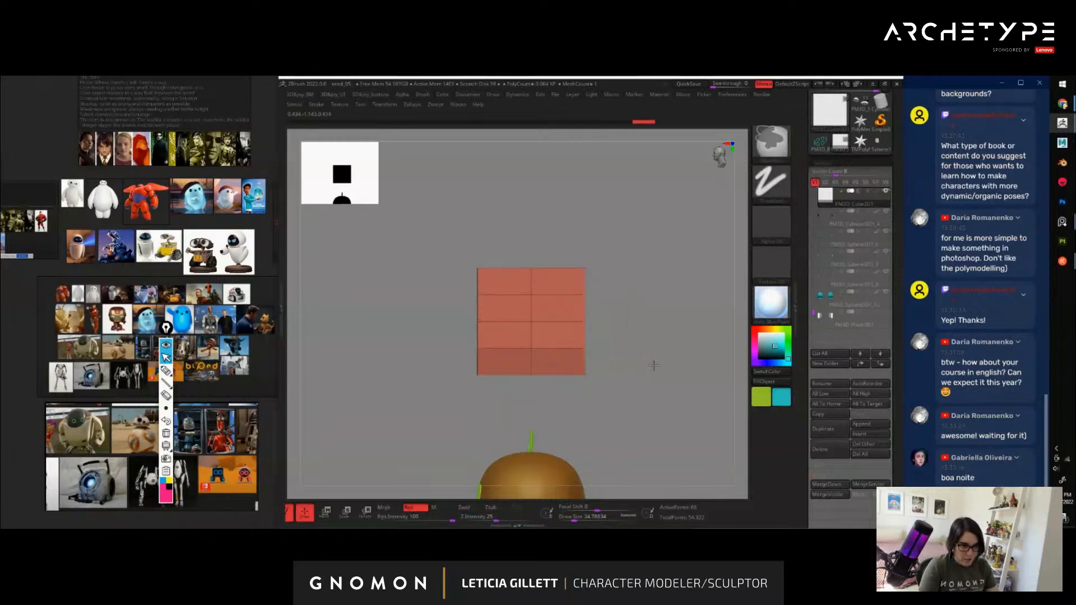
pyautogui.press('w')
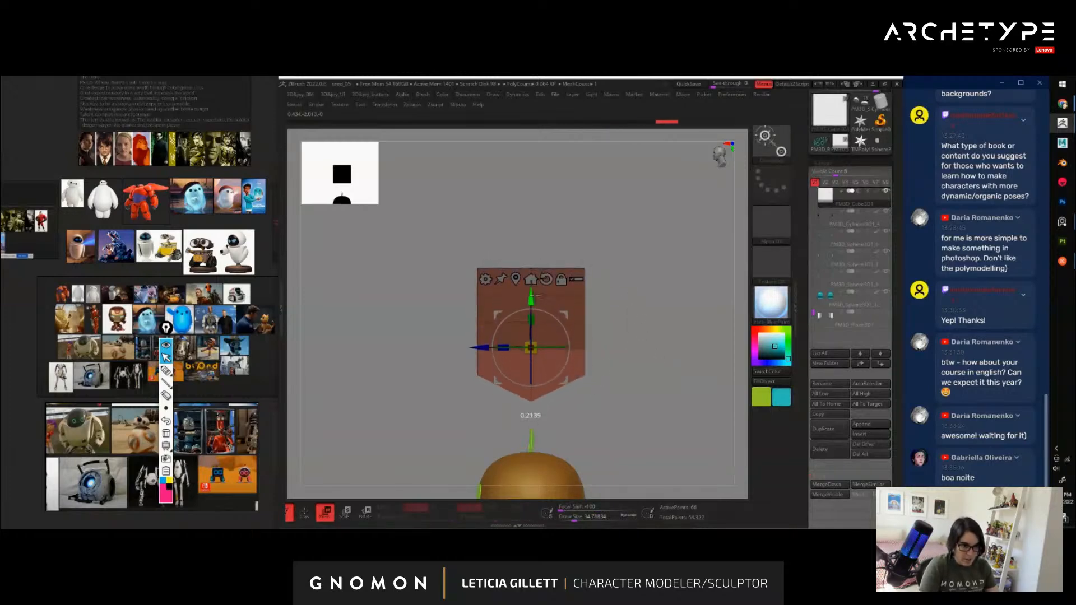
pyautogui.press('q')
pyautogui.moveTo(654, 360)
pyautogui.mouseDown()
pyautogui.moveTo(661, 380)
pyautogui.moveTo(460, 377)
pyautogui.mouseUp()
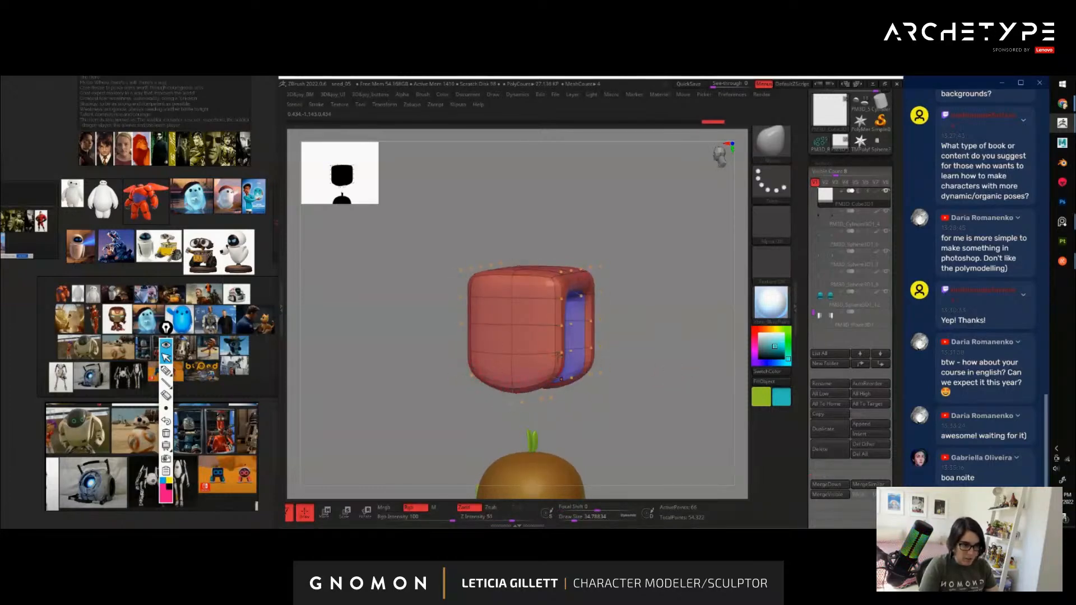
pyautogui.moveTo(672, 374)
pyautogui.mouseDown()
pyautogui.moveTo(615, 384)
pyautogui.moveTo(722, 382)
pyautogui.moveTo(701, 403)
pyautogui.moveTo(682, 459)
pyautogui.moveTo(701, 491)
pyautogui.moveTo(652, 379)
pyautogui.moveTo(695, 395)
pyautogui.moveTo(684, 409)
pyautogui.moveTo(685, 377)
pyautogui.moveTo(691, 386)
pyautogui.moveTo(658, 402)
pyautogui.moveTo(683, 377)
pyautogui.mouseUp()
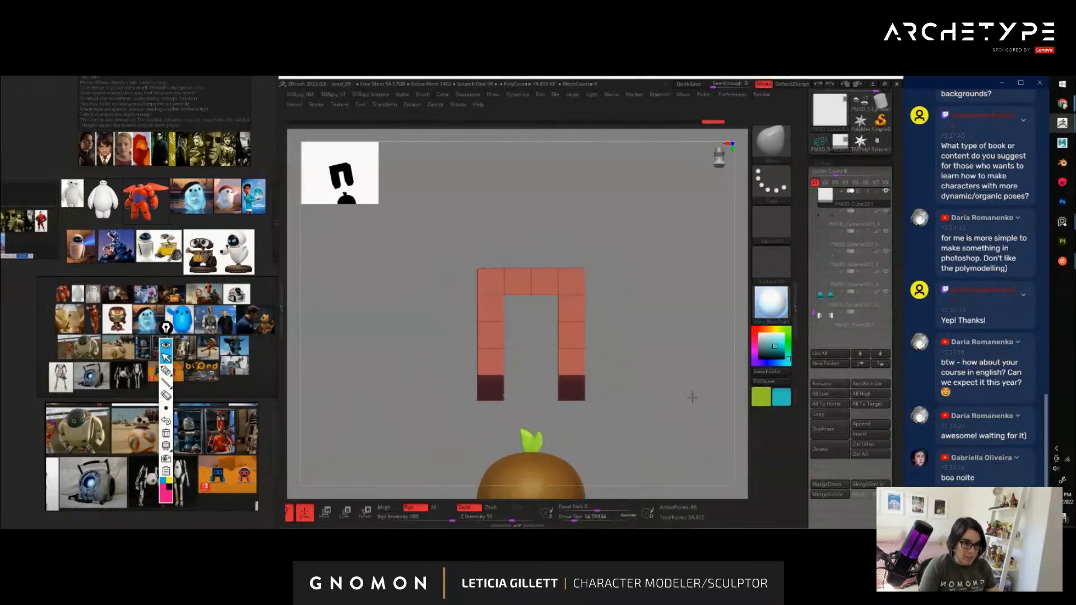
# Isolate the arch's outer faces, make them display double-sided and delete the hidden geometry to leave a thin shell
pyautogui.hotkey('ctrl', 'shift')
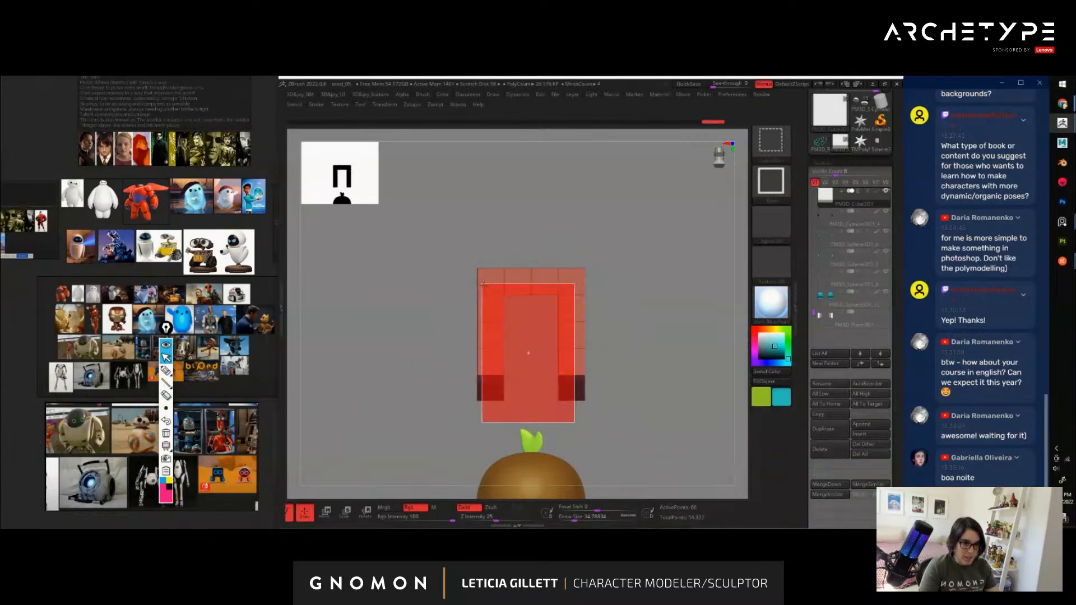
pyautogui.keyDown('ctrl'); pyautogui.keyDown('shift'); pyautogui.moveTo(484, 284); pyautogui.dragTo(483, 284); pyautogui.keyUp('shift'); pyautogui.keyUp('ctrl')
pyautogui.keyDown('ctrl'); pyautogui.keyDown('shift'); pyautogui.moveTo(661, 324); pyautogui.dragTo(664, 325); pyautogui.keyUp('shift'); pyautogui.keyUp('ctrl')
pyautogui.moveTo(666, 323); pyautogui.dragTo(654, 348)
pyautogui.press('space')
pyautogui.click(675, 494)
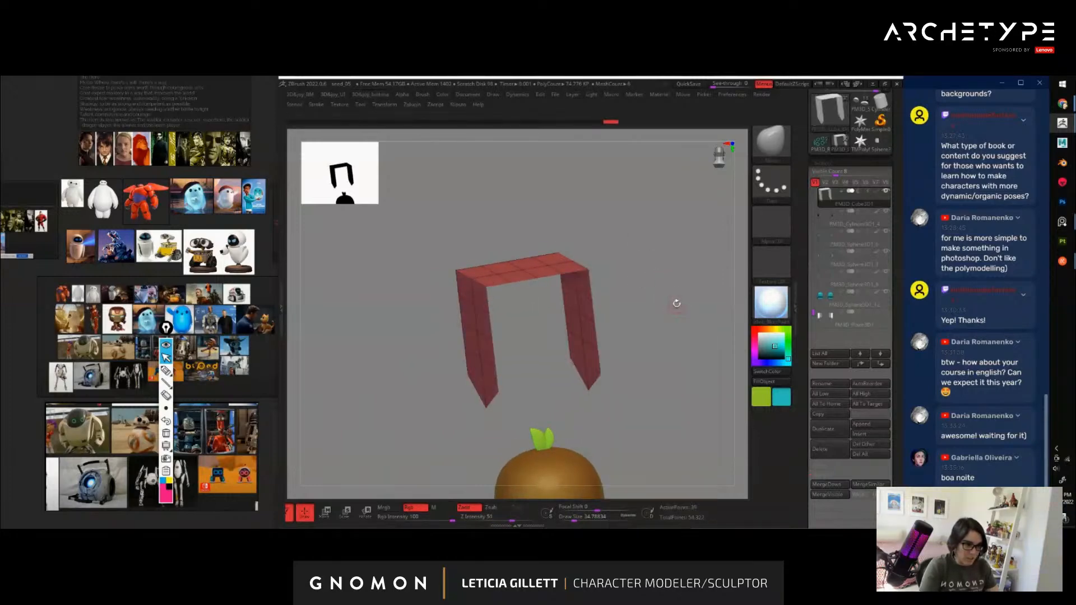
pyautogui.press('space')
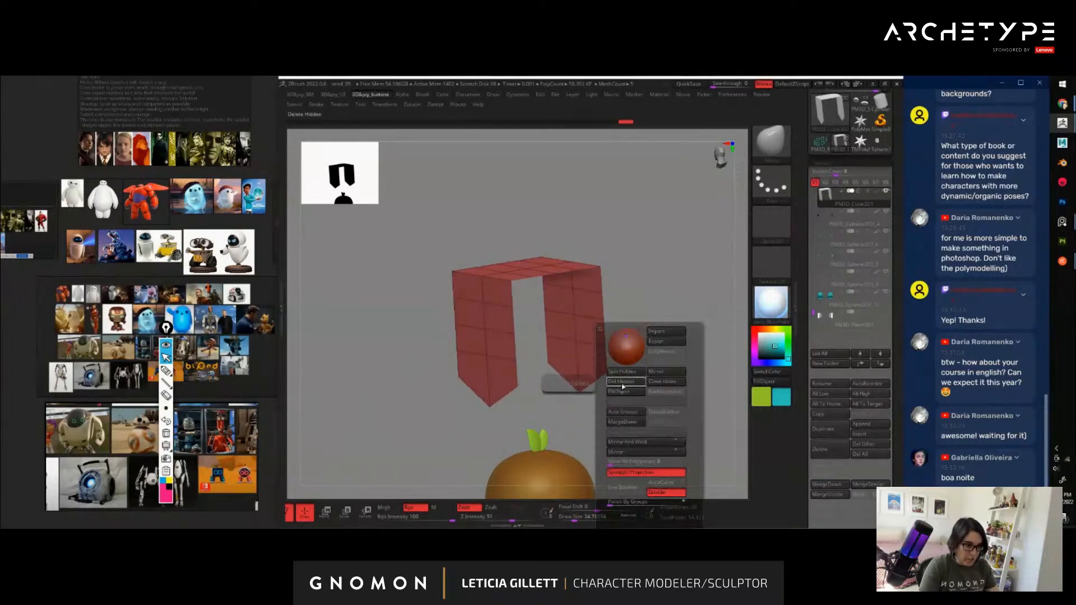
pyautogui.click(625, 383)
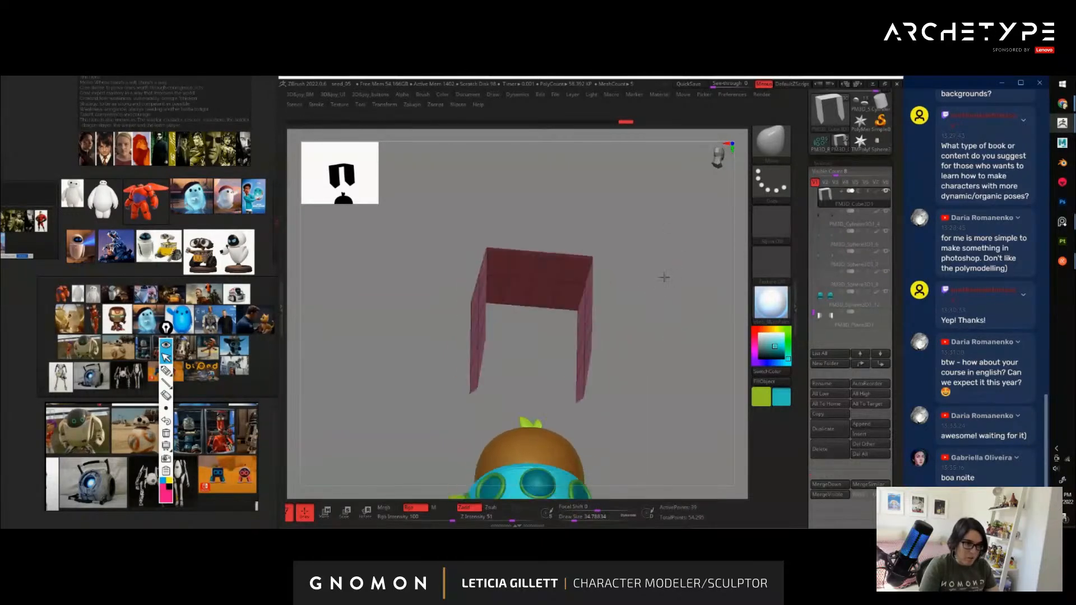
pyautogui.moveTo(690, 335); pyautogui.dragTo(650, 314)
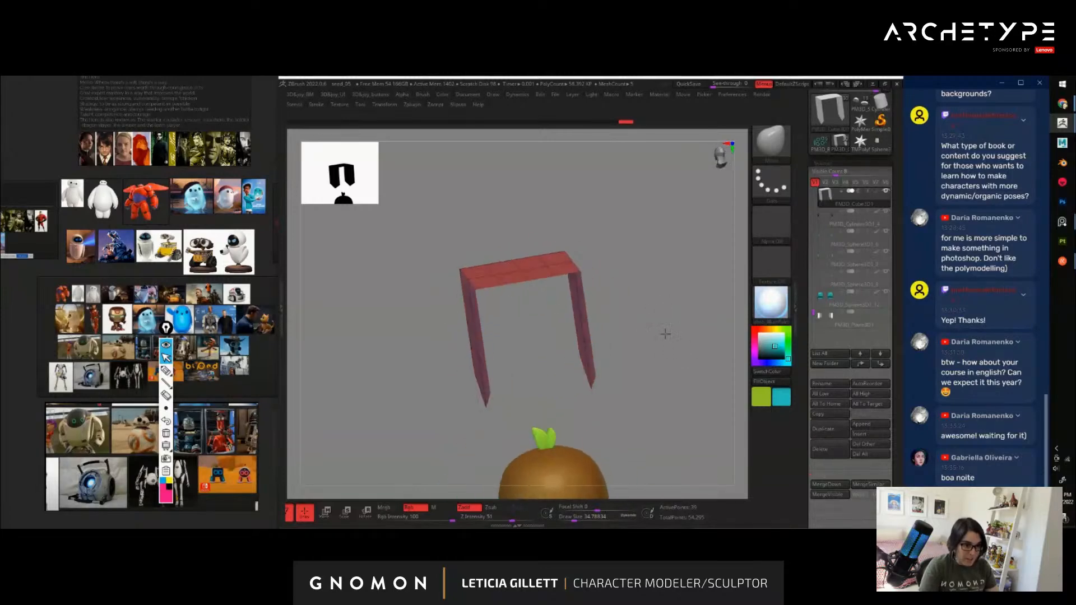
pyautogui.moveTo(637, 323); pyautogui.dragTo(695, 360)
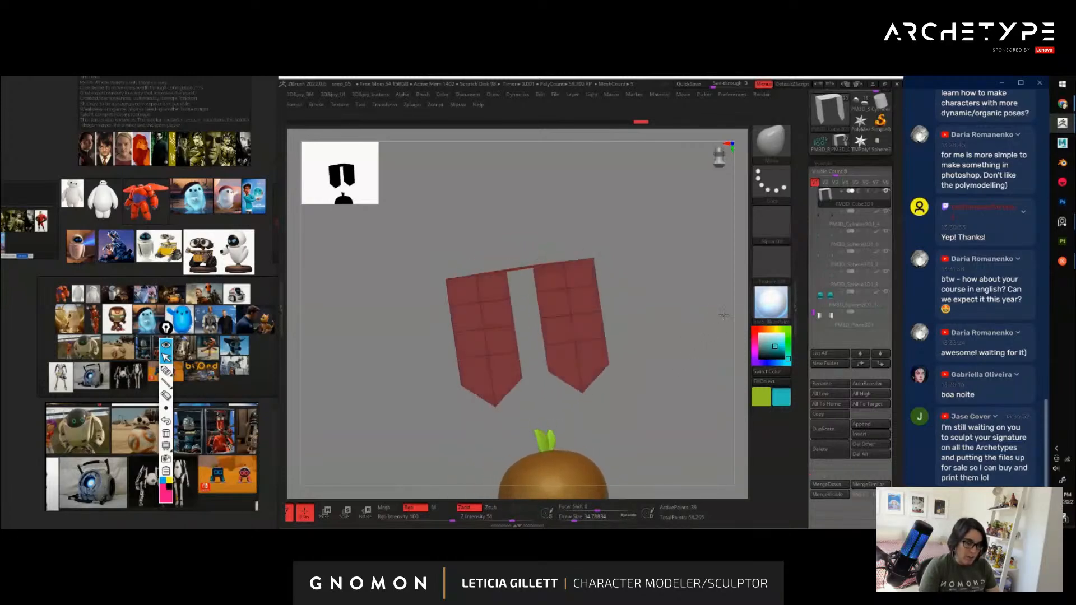
pyautogui.moveTo(712, 350)
pyautogui.mouseDown()
pyautogui.moveTo(697, 323)
pyautogui.moveTo(710, 369)
pyautogui.moveTo(694, 345)
pyautogui.moveTo(705, 351)
pyautogui.mouseUp()
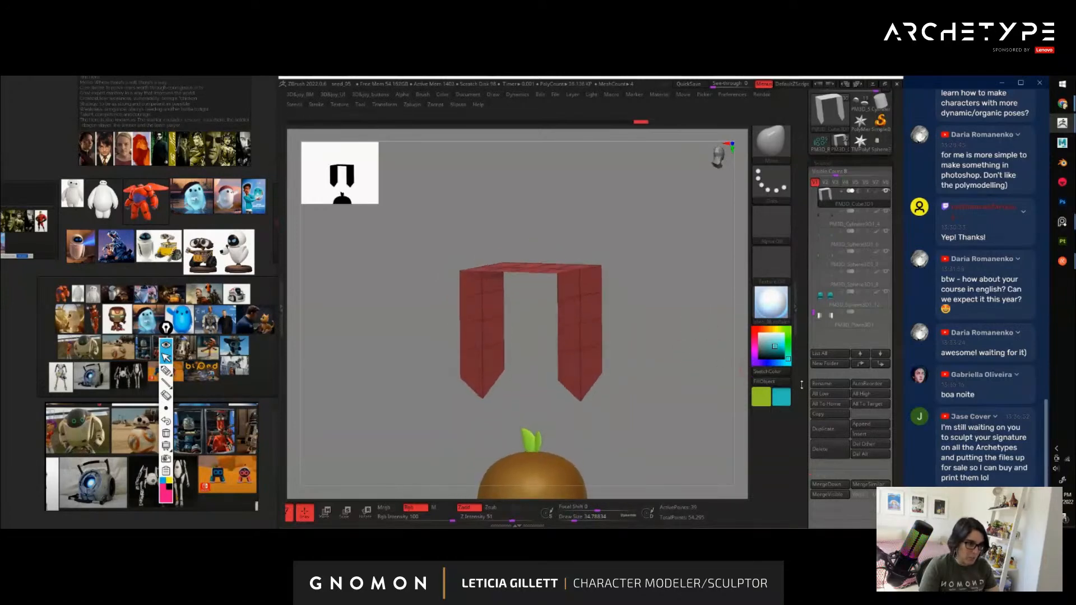
# Turn on dynamic subdivision for the arch shell, give it dynamic thickness and turn off Post SubDiv
pyautogui.moveTo(831, 471); pyautogui.dragTo(830, 302)
pyautogui.click(828, 297)
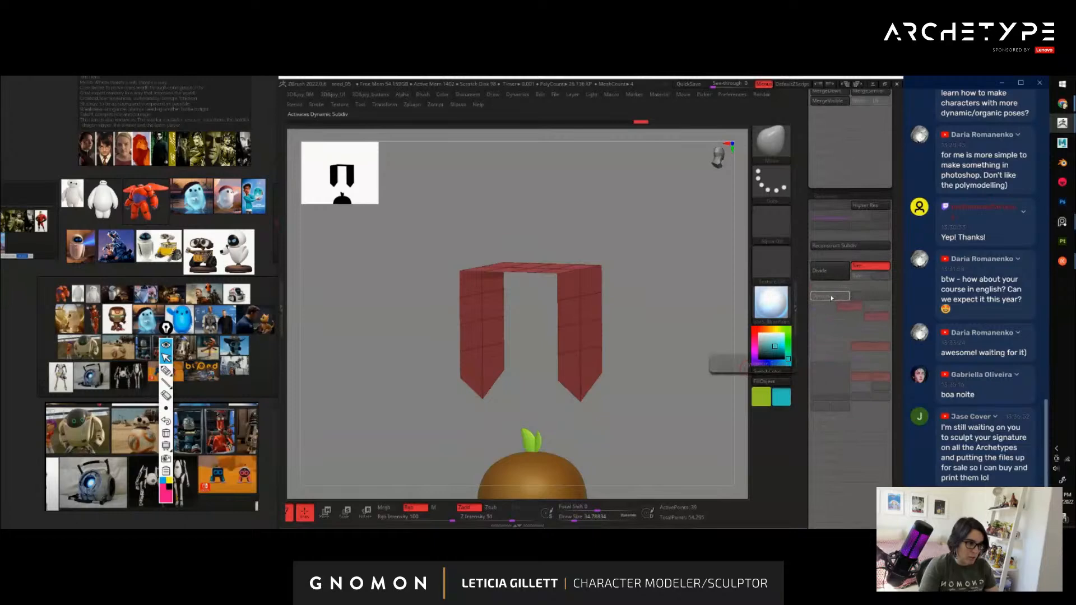
pyautogui.moveTo(820, 338); pyautogui.dragTo(850, 338)
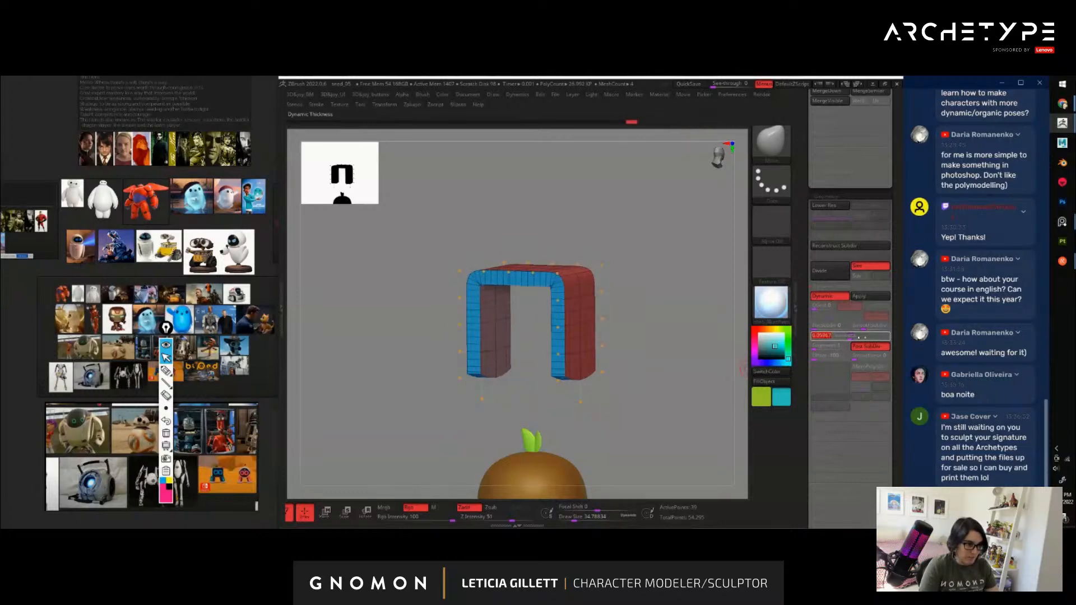
pyautogui.click(869, 346)
pyautogui.moveTo(645, 359); pyautogui.dragTo(776, 345)
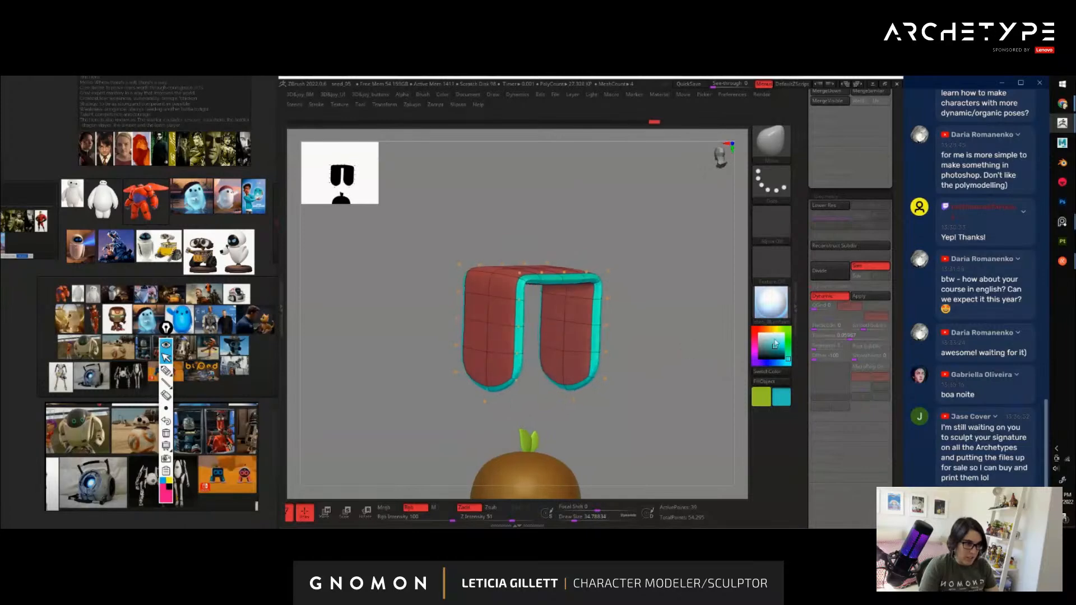
# Increase the arch's dynamic thickness segments and thickness, and turn off the polyframe display
pyautogui.click(817, 347)
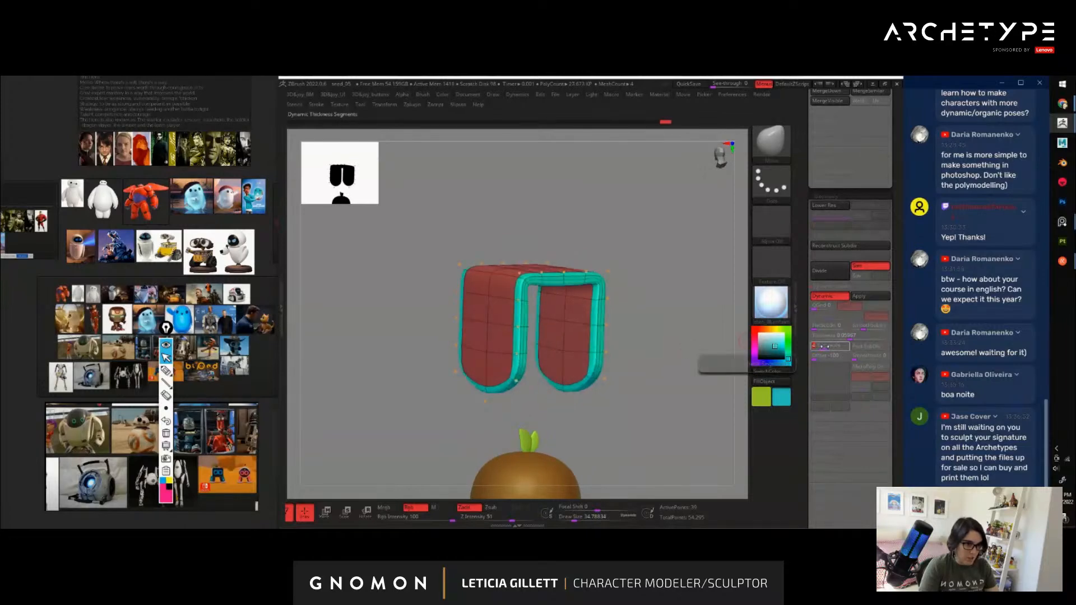
pyautogui.press('Return')
pyautogui.moveTo(684, 356)
pyautogui.mouseDown()
pyautogui.moveTo(667, 360)
pyautogui.moveTo(687, 364)
pyautogui.mouseUp()
pyautogui.moveTo(834, 339); pyautogui.dragTo(851, 340)
pyautogui.moveTo(736, 364); pyautogui.dragTo(666, 359)
pyautogui.hotkey('shift', 'f')
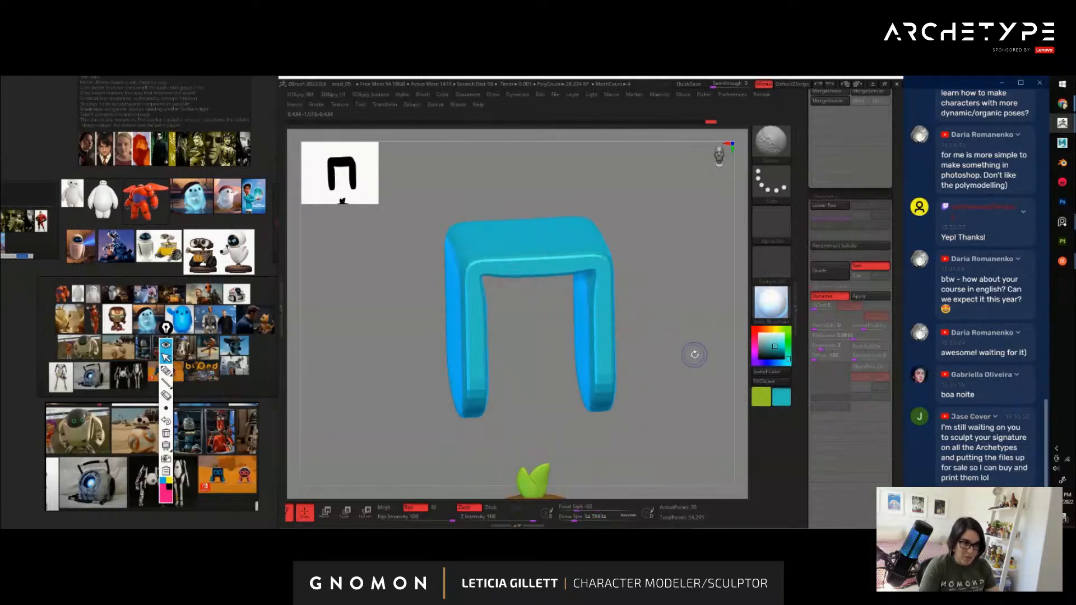
# Compare the arch with and without dynamic subdivision, show its polyframe again and increase its dynamic thickness further
pyautogui.hotkey('shift', 'd')
pyautogui.press('d')
pyautogui.hotkey('shift', 'd')
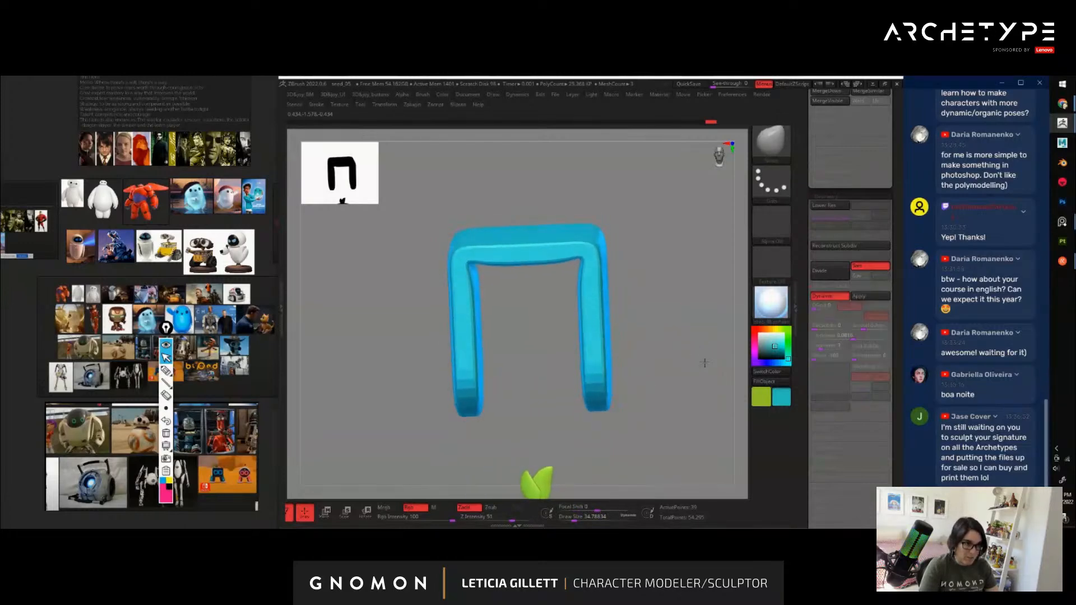
pyautogui.hotkey('shift', 'f')
pyautogui.moveTo(711, 360); pyautogui.dragTo(737, 367)
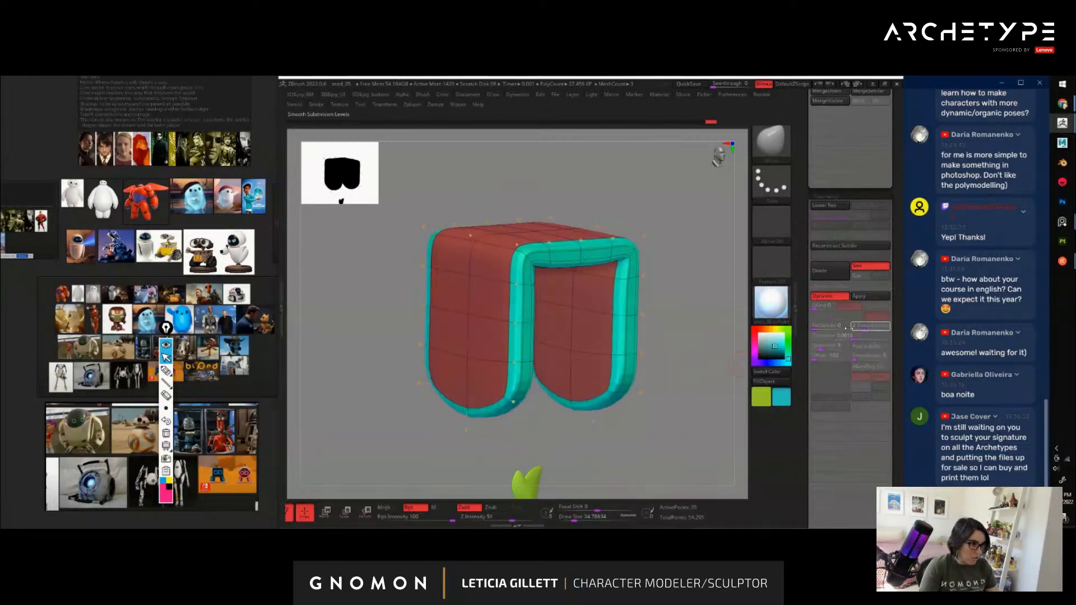
pyautogui.moveTo(680, 399); pyautogui.dragTo(704, 415)
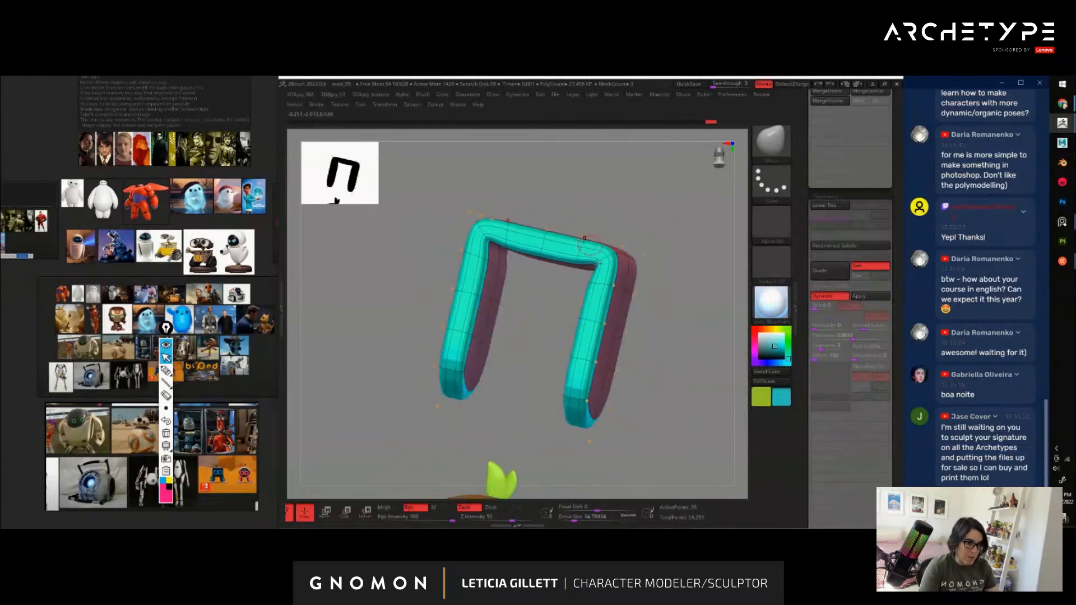
pyautogui.moveTo(647, 314); pyautogui.dragTo(716, 341)
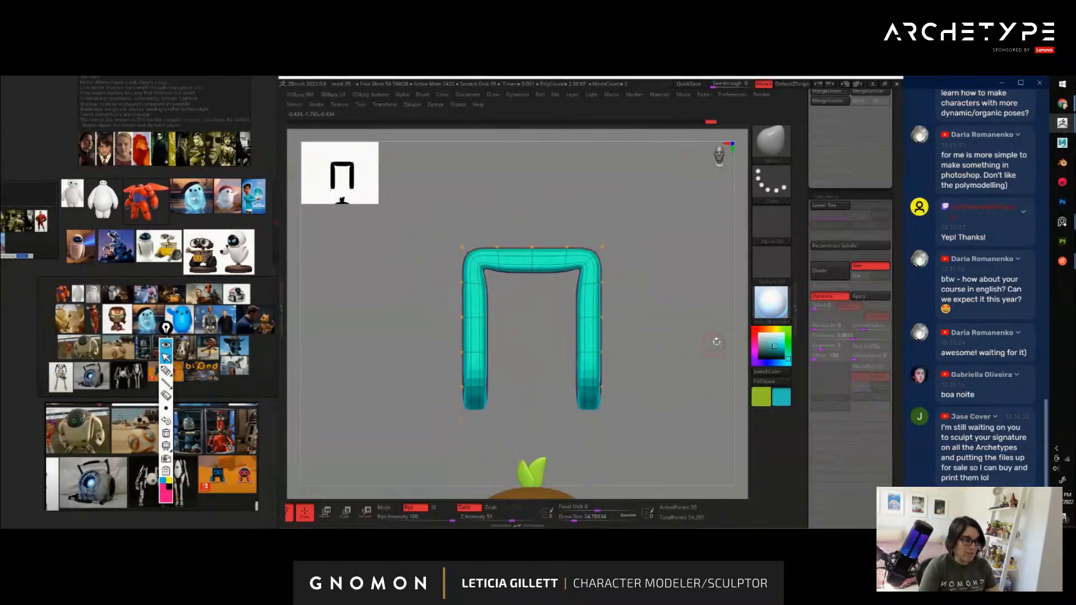
pyautogui.moveTo(834, 335); pyautogui.dragTo(857, 336)
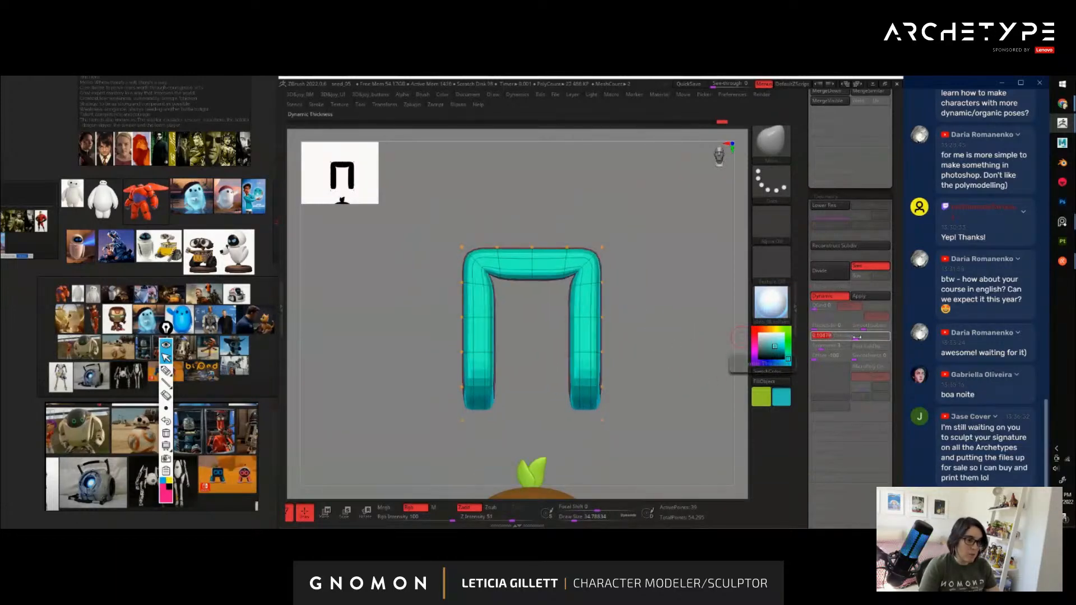
pyautogui.keyDown('alt'); pyautogui.moveTo(721, 367); pyautogui.dragTo(622, 313); pyautogui.keyUp('alt')
pyautogui.moveTo(622, 336)
pyautogui.mouseDown()
pyautogui.moveTo(648, 361)
pyautogui.moveTo(588, 360)
pyautogui.moveTo(692, 372)
pyautogui.moveTo(630, 358)
pyautogui.moveTo(520, 372)
pyautogui.mouseUp()
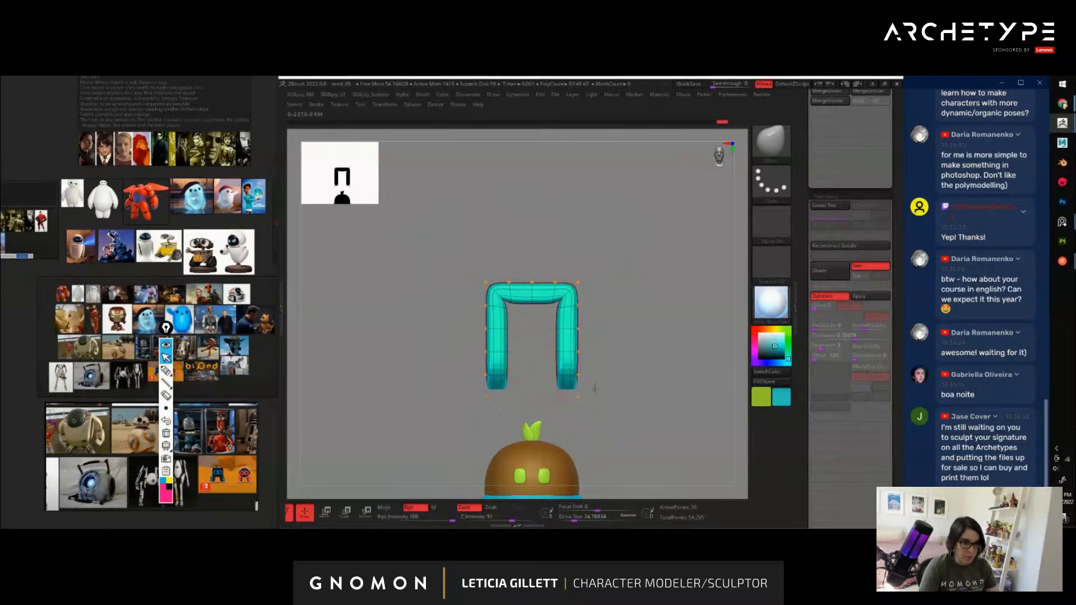
pyautogui.moveTo(595, 388); pyautogui.dragTo(683, 359)
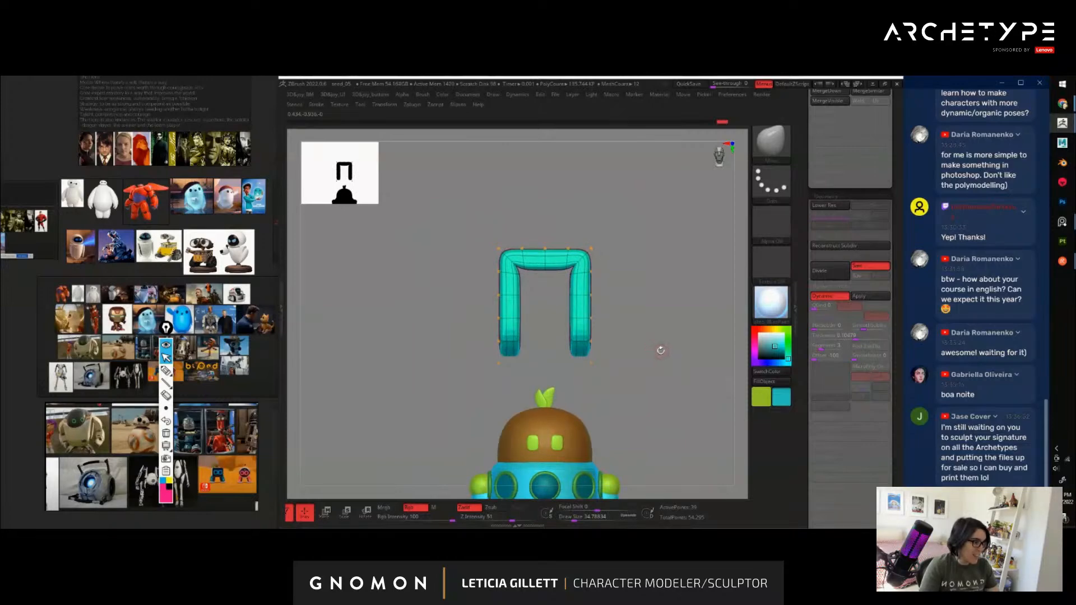
pyautogui.moveTo(654, 335); pyautogui.dragTo(609, 370)
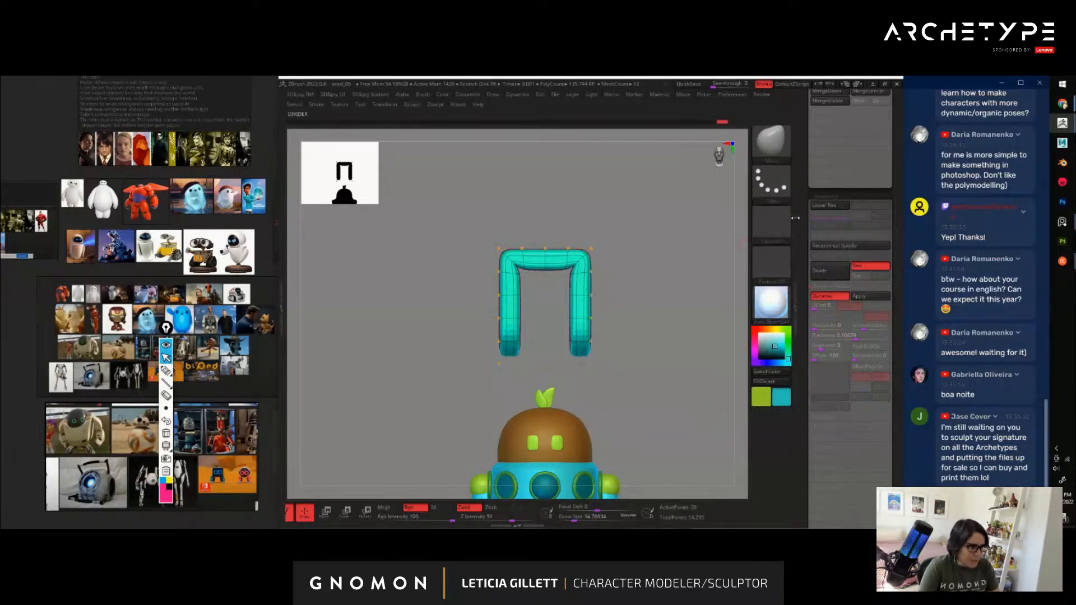
# Insert a cube as a new subtool and convert it to a low-resolution PolyCube primitive
pyautogui.moveTo(804, 214); pyautogui.dragTo(811, 301)
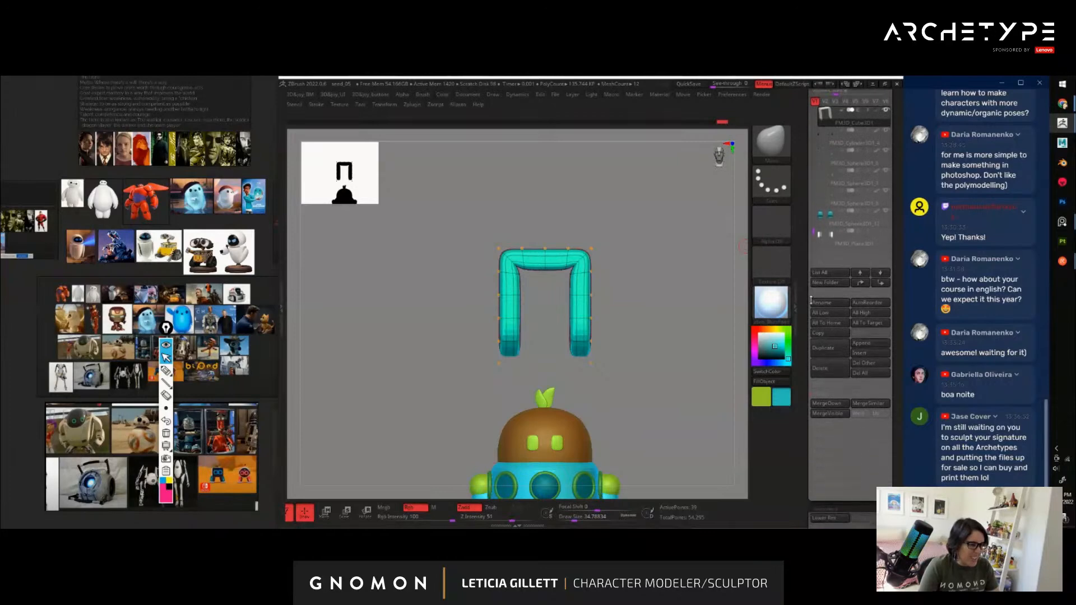
pyautogui.click(864, 359)
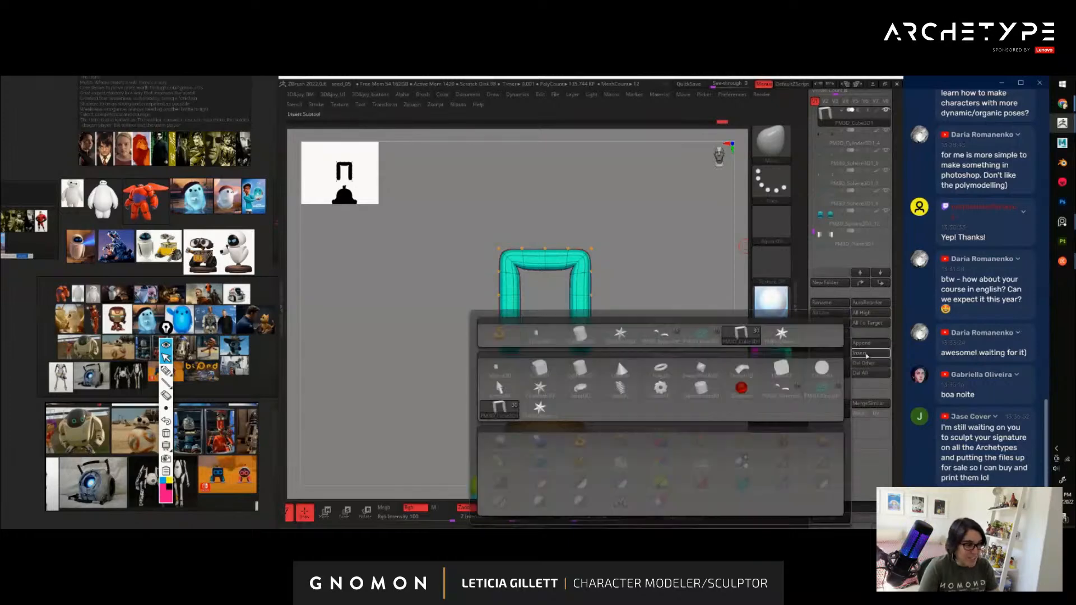
pyautogui.click(617, 358)
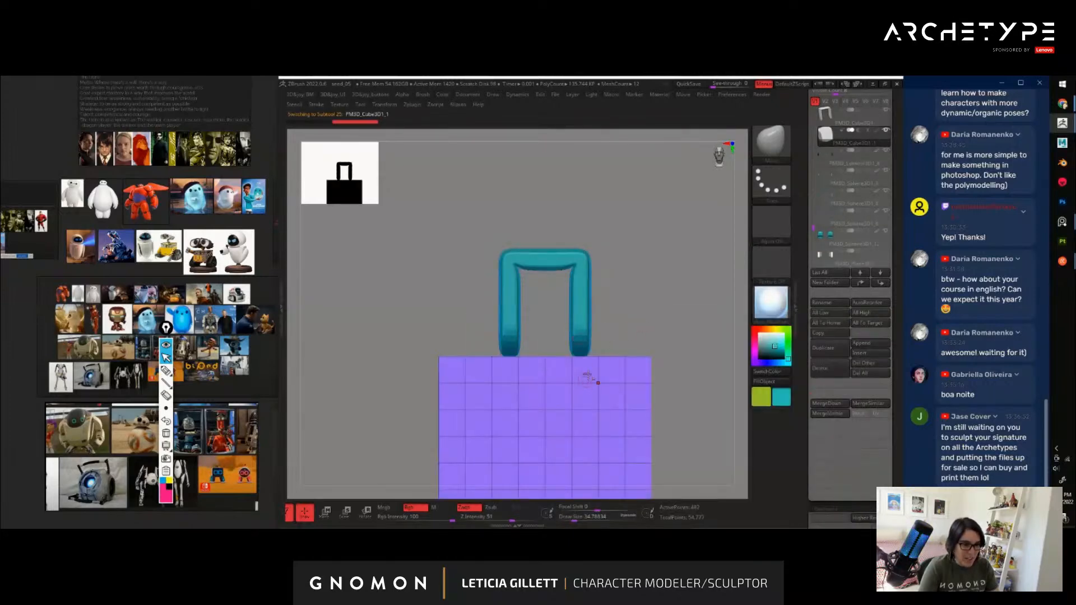
pyautogui.press('w')
pyautogui.moveTo(451, 339); pyautogui.dragTo(558, 375)
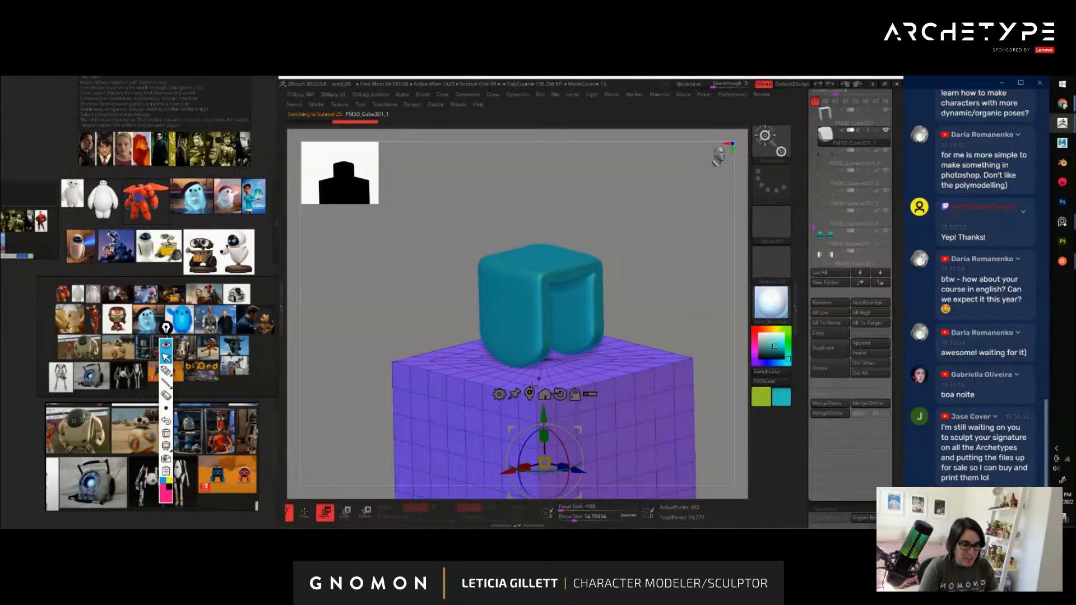
pyautogui.click(498, 394)
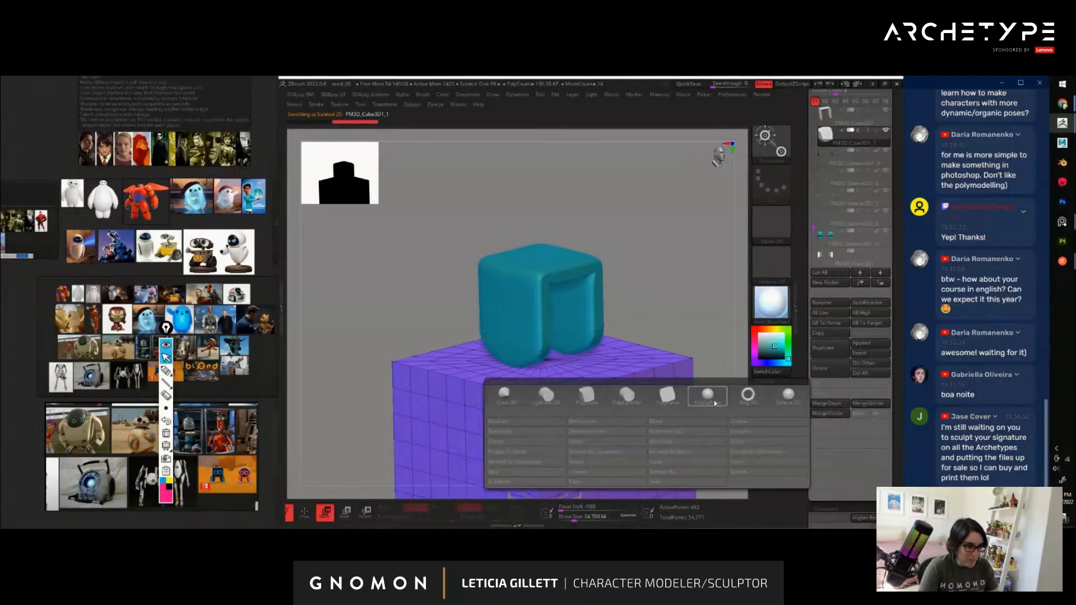
pyautogui.click(588, 401)
pyautogui.moveTo(675, 382)
pyautogui.keyDown('alt'); pyautogui.mouseDown()
pyautogui.moveTo(672, 396)
pyautogui.moveTo(638, 369)
pyautogui.moveTo(672, 370)
pyautogui.moveTo(655, 364)
pyautogui.moveTo(656, 381)
pyautogui.moveTo(615, 384)
pyautogui.moveTo(679, 390)
pyautogui.moveTo(661, 386)
pyautogui.mouseUp(); pyautogui.keyUp('alt')
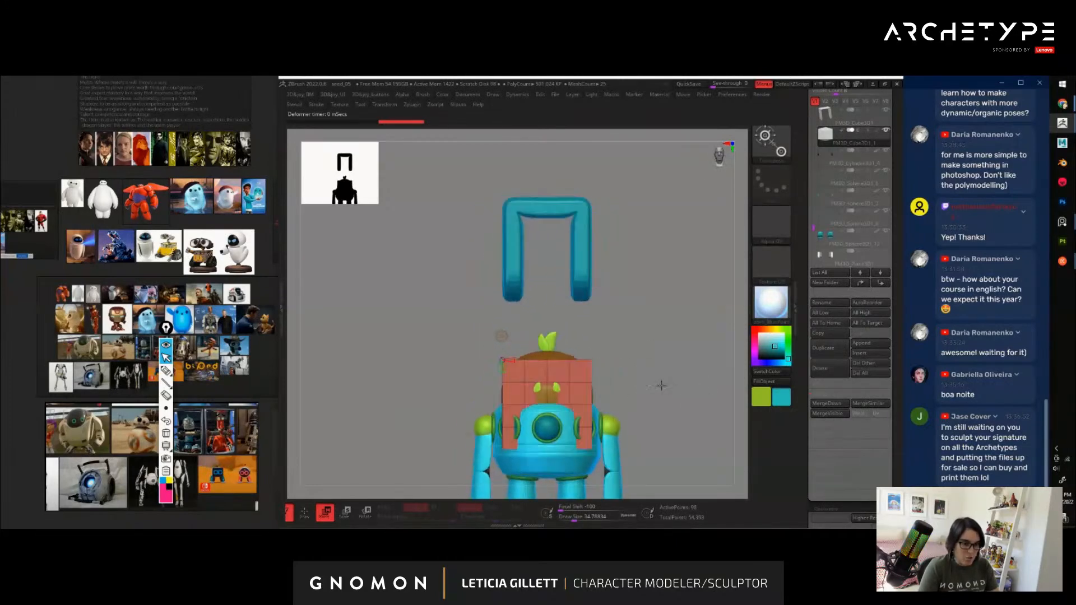
# Raise the cube and scale it to fit inside the arch's opening, and show it alone from the side
pyautogui.moveTo(539, 337); pyautogui.dragTo(538, 209)
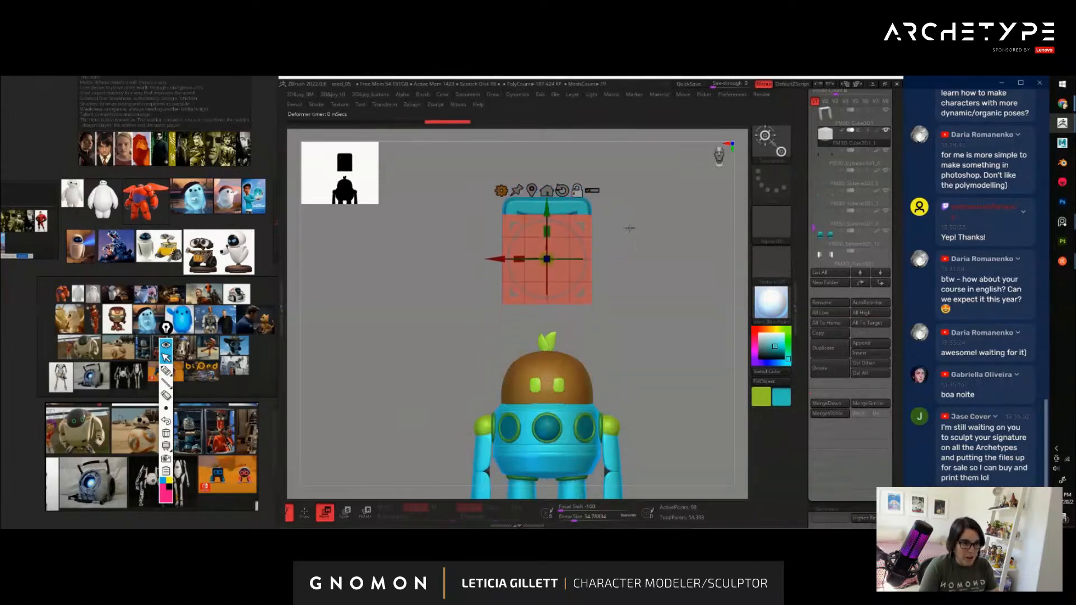
pyautogui.keyDown('alt'); pyautogui.moveTo(632, 229); pyautogui.dragTo(692, 314); pyautogui.keyUp('alt')
pyautogui.moveTo(533, 309); pyautogui.dragTo(542, 301)
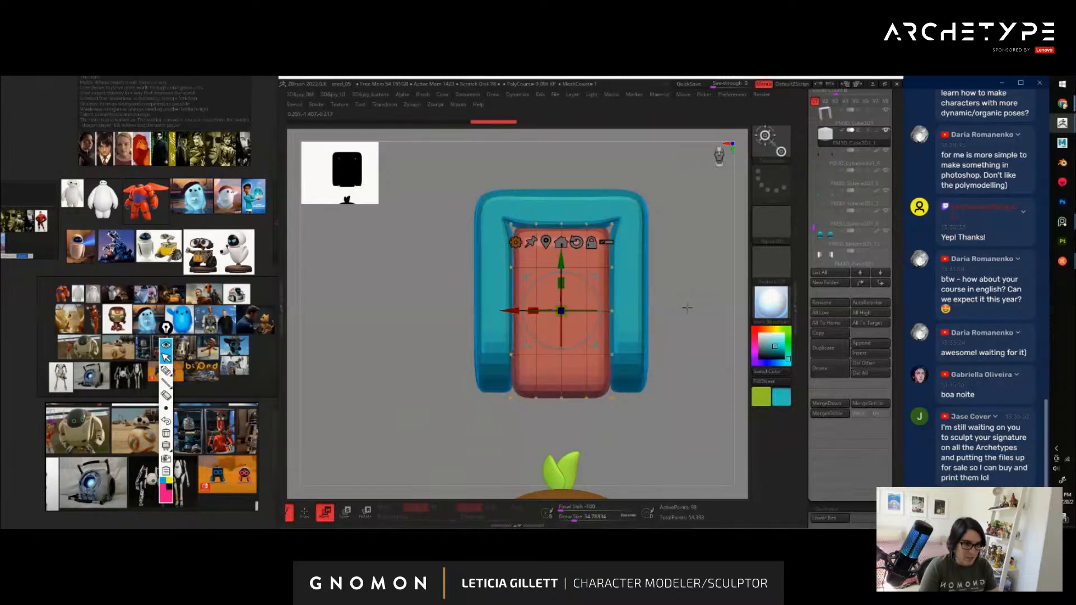
pyautogui.moveTo(688, 308); pyautogui.dragTo(622, 296)
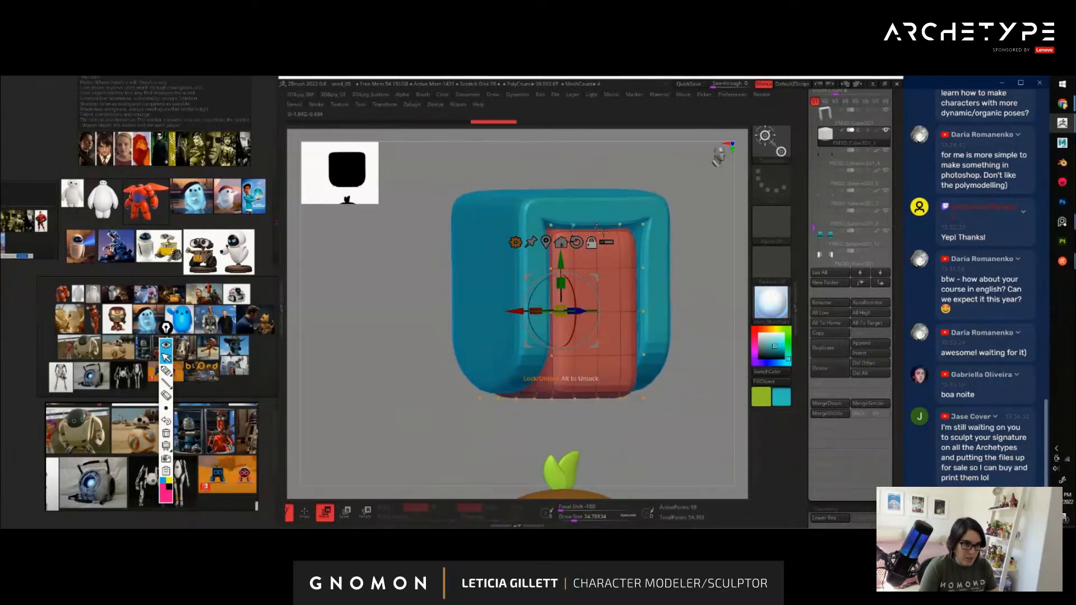
pyautogui.moveTo(621, 254); pyautogui.dragTo(651, 300)
pyautogui.press('q')
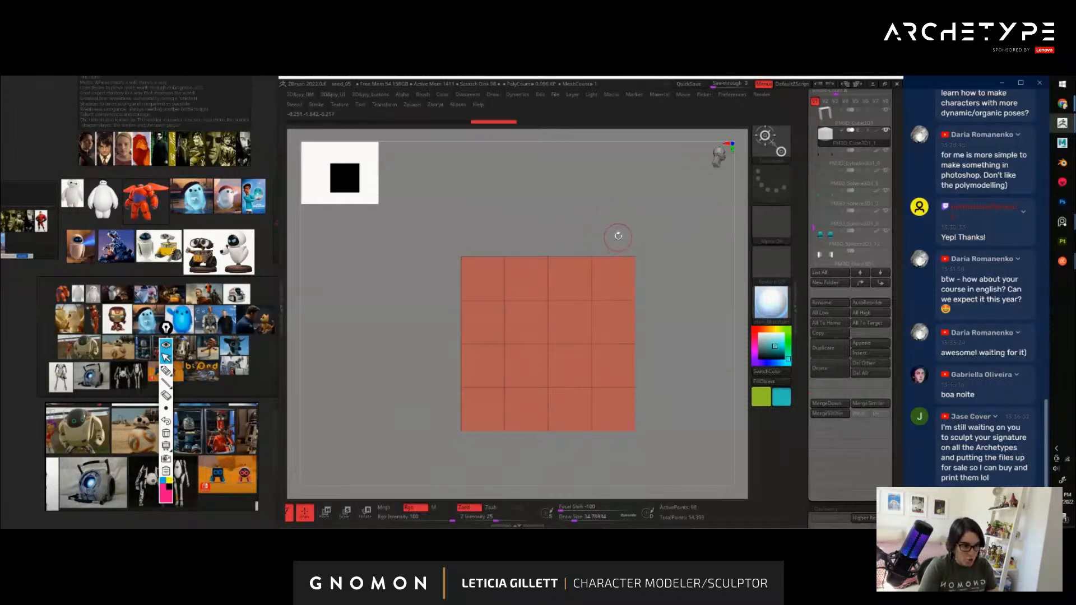
pyautogui.press('w')
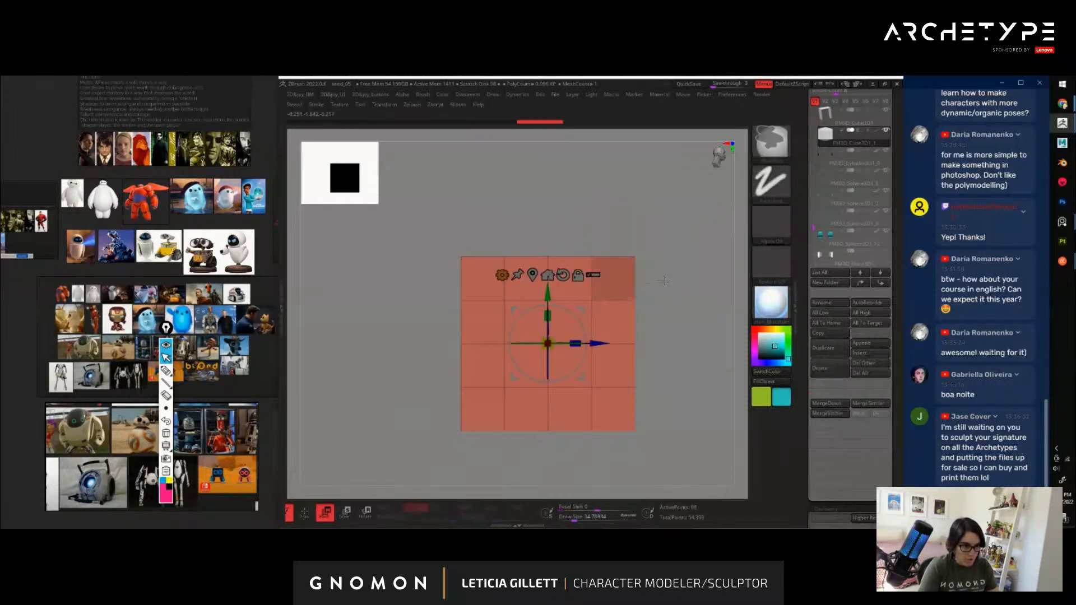
pyautogui.keyDown('ctrl'); pyautogui.keyDown('shift'); pyautogui.moveTo(446, 238); pyautogui.dragTo(499, 297); pyautogui.keyUp('shift'); pyautogui.keyUp('ctrl')
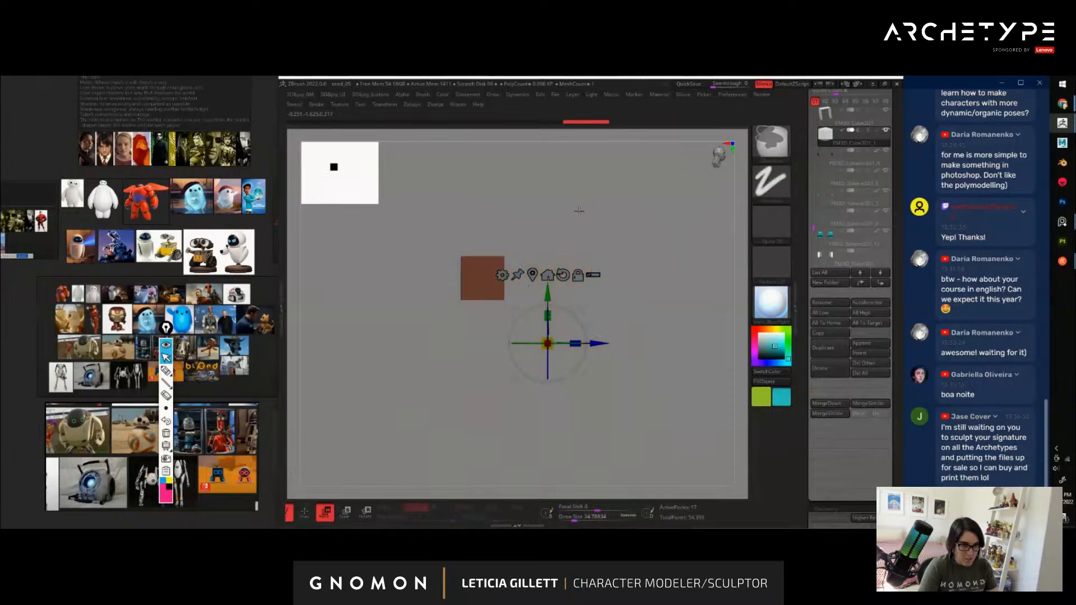
pyautogui.keyDown('ctrl'); pyautogui.keyDown('shift'); pyautogui.click(440, 241); pyautogui.keyUp('shift'); pyautogui.keyUp('ctrl')
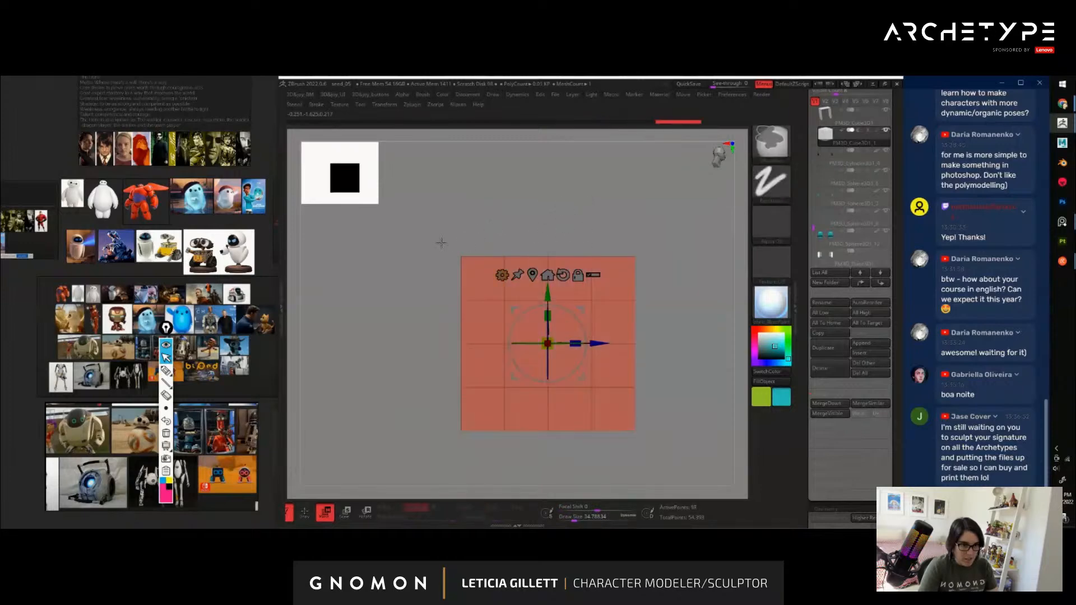
pyautogui.press('ctrl')
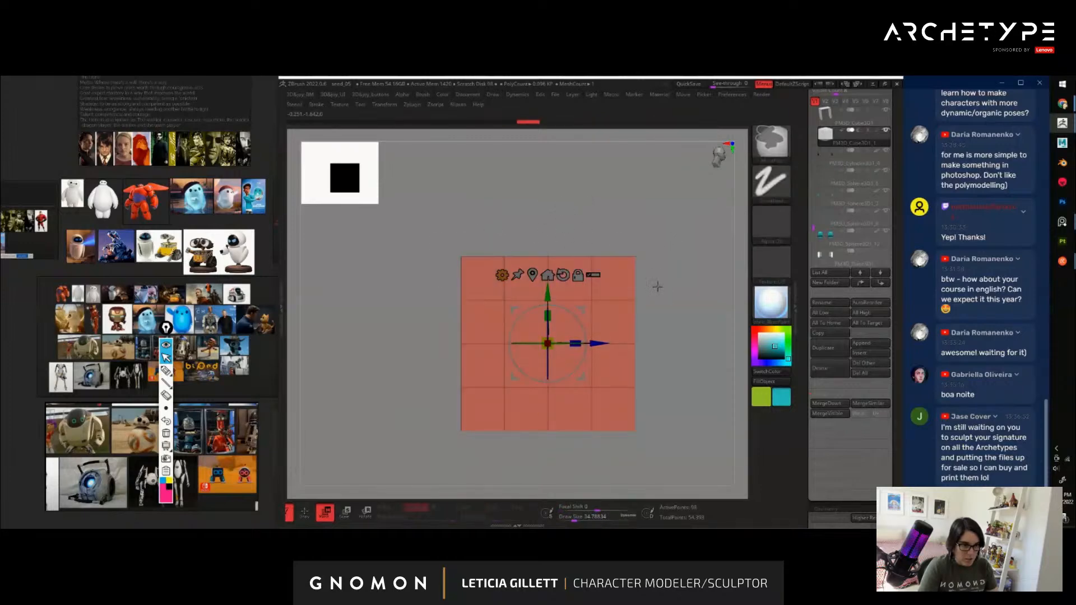
# Mask everything but the block's two upper side corners and lower them to chamfer its top profile
pyautogui.moveTo(658, 286); pyautogui.dragTo(654, 309)
pyautogui.moveTo(658, 283); pyautogui.dragTo(663, 284)
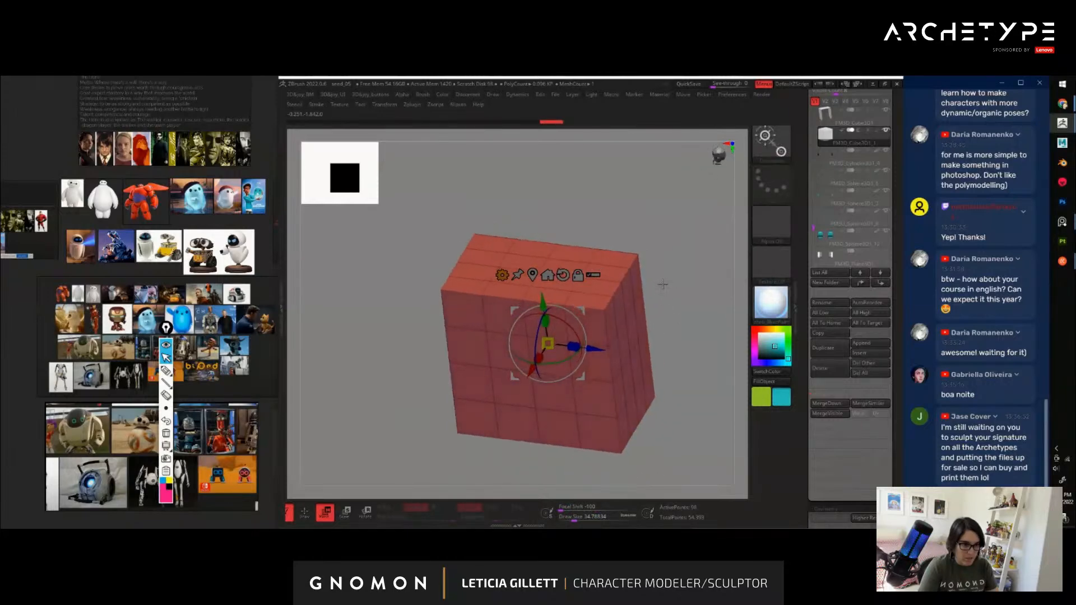
pyautogui.hotkey('shift', 's')
pyautogui.moveTo(709, 343); pyautogui.dragTo(619, 293)
pyautogui.hotkey('shift', 's')
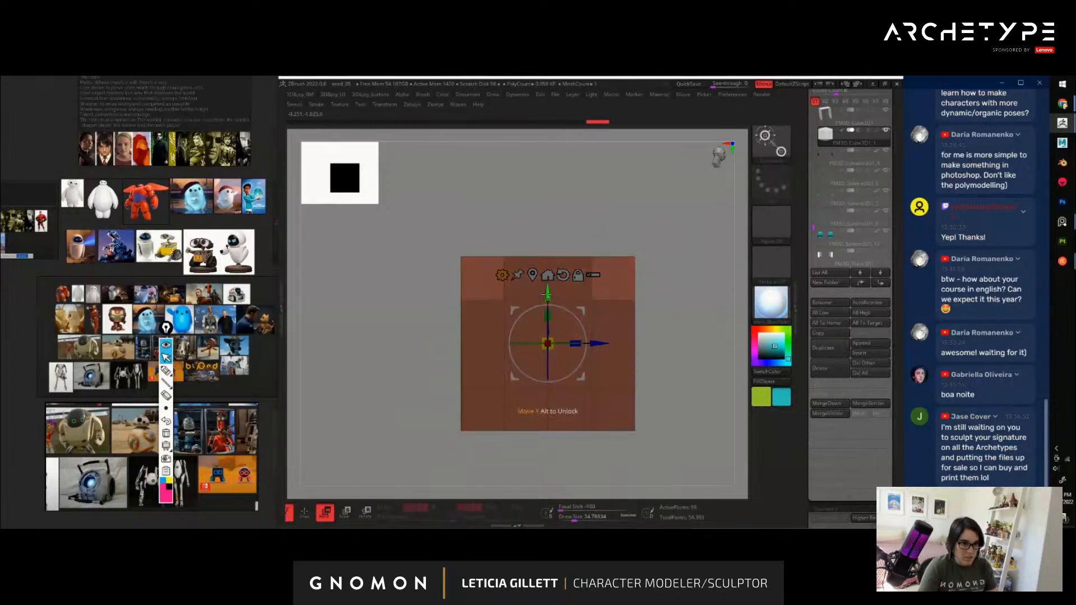
pyautogui.moveTo(550, 302); pyautogui.dragTo(549, 327)
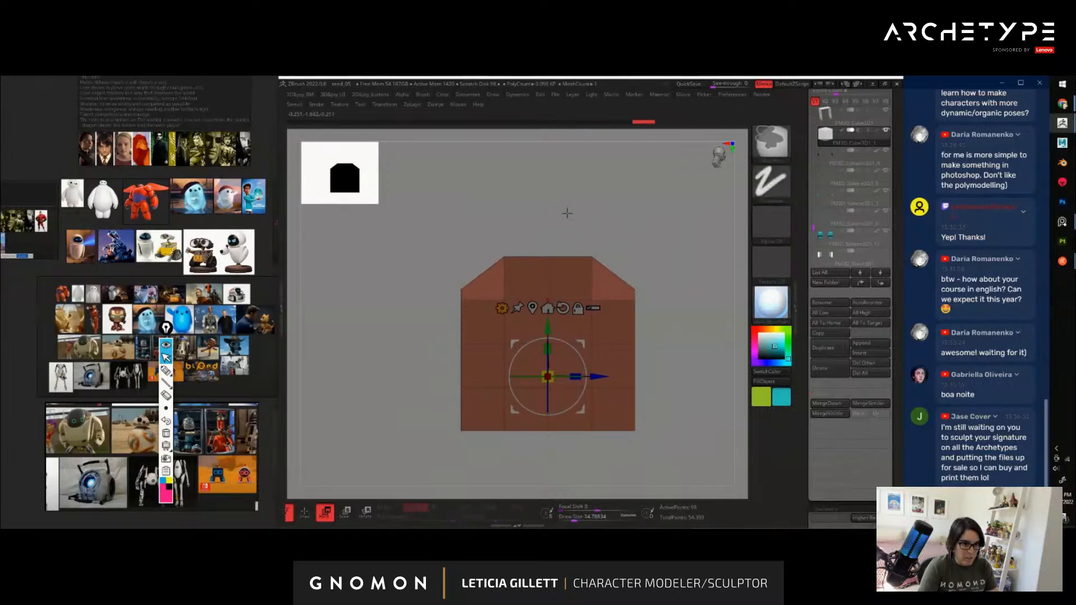
# Raise the block's top centre edge by about 0.06, lower the row of points beneath the top and preview dynamic subdivision
pyautogui.keyDown('ctrl'); pyautogui.moveTo(567, 213); pyautogui.dragTo(565, 274); pyautogui.keyUp('ctrl')
pyautogui.keyDown('ctrl'); pyautogui.click(638, 216); pyautogui.keyUp('ctrl')
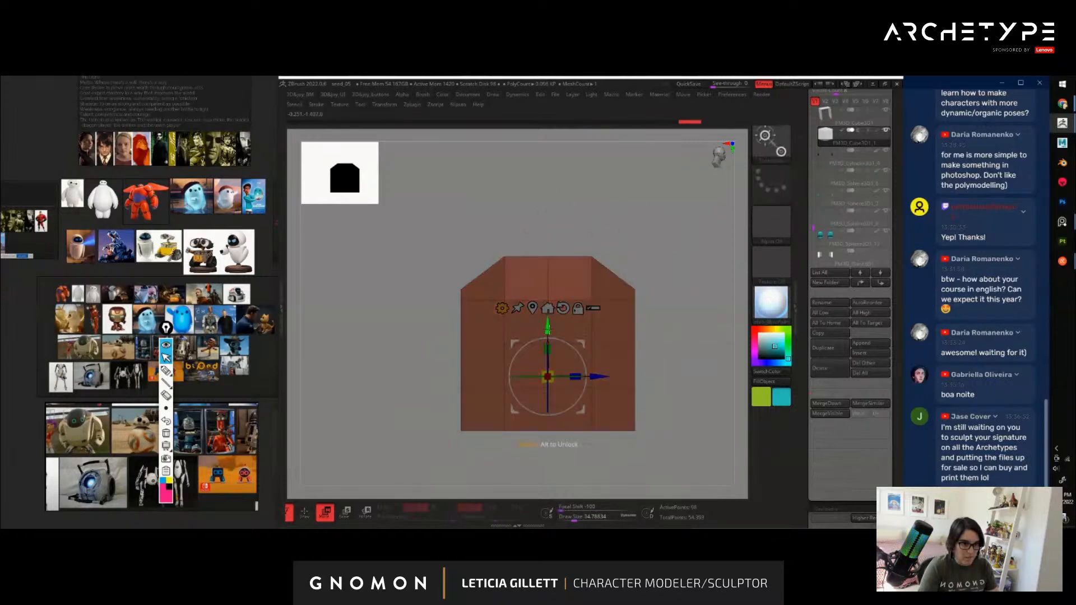
pyautogui.moveTo(548, 327); pyautogui.dragTo(548, 315)
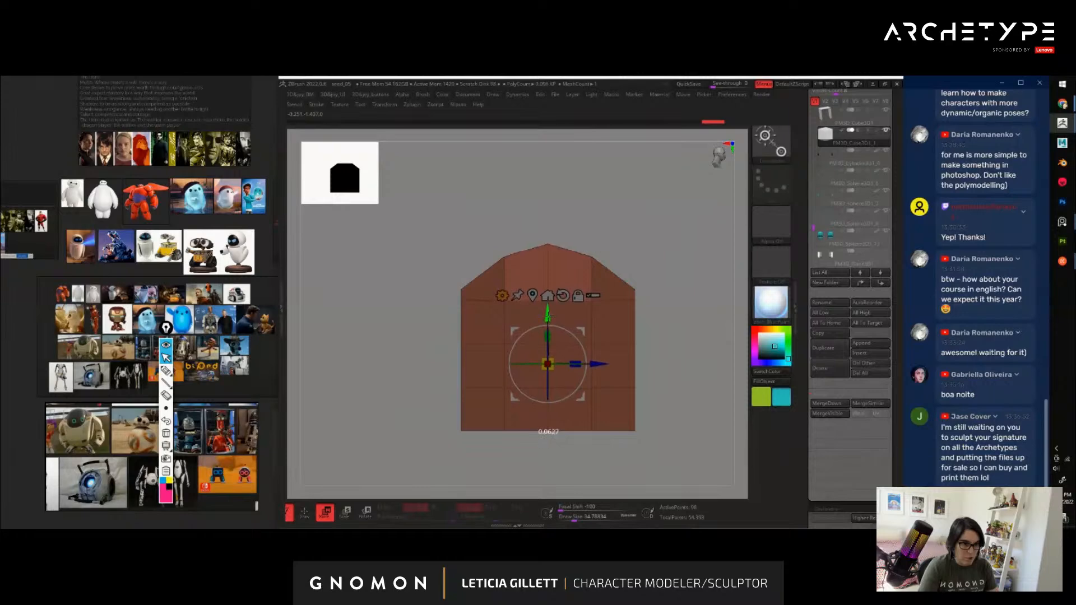
pyautogui.keyDown('ctrl'); pyautogui.moveTo(444, 300); pyautogui.dragTo(676, 319); pyautogui.keyUp('ctrl')
pyautogui.keyDown('ctrl'); pyautogui.click(678, 328); pyautogui.keyUp('ctrl')
pyautogui.moveTo(554, 315); pyautogui.dragTo(554, 344)
pyautogui.hotkey('ctrl', 'd')
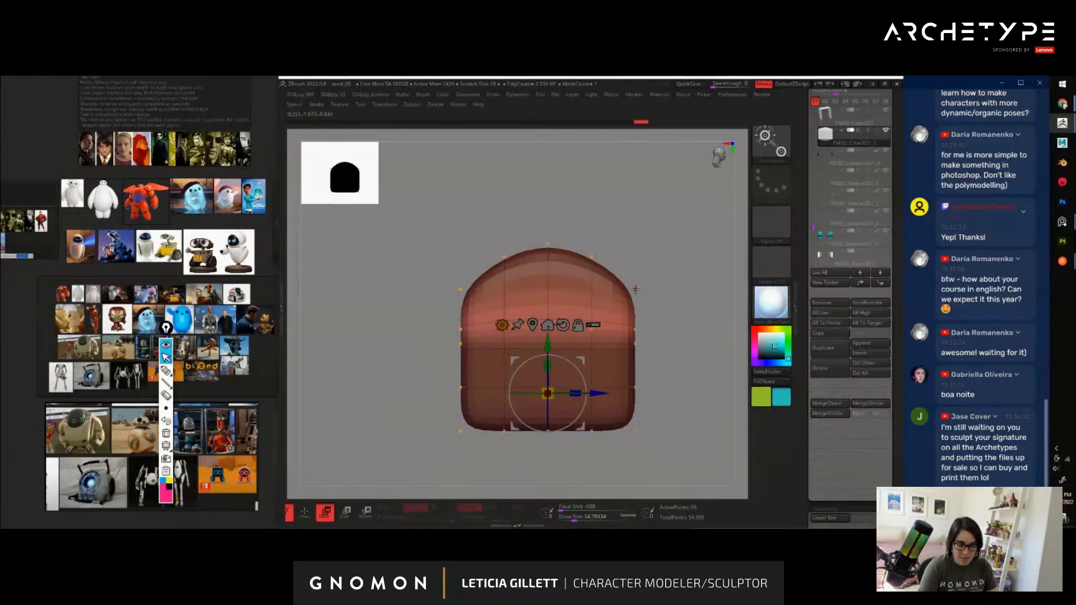
# Turn off the subdivision preview, lower the block's two chamfered corners by about 0.05 and clear the mask
pyautogui.hotkey('shift', 'd')
pyautogui.keyDown('ctrl'); pyautogui.click(410, 264); pyautogui.keyUp('ctrl')
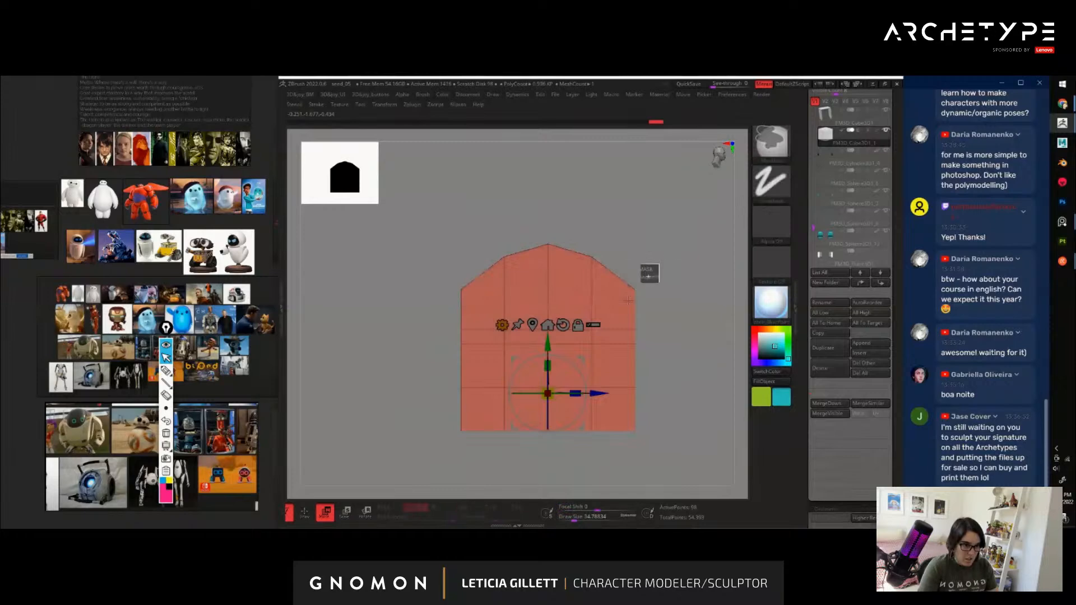
pyautogui.keyDown('ctrl'); pyautogui.click(411, 265); pyautogui.keyUp('ctrl')
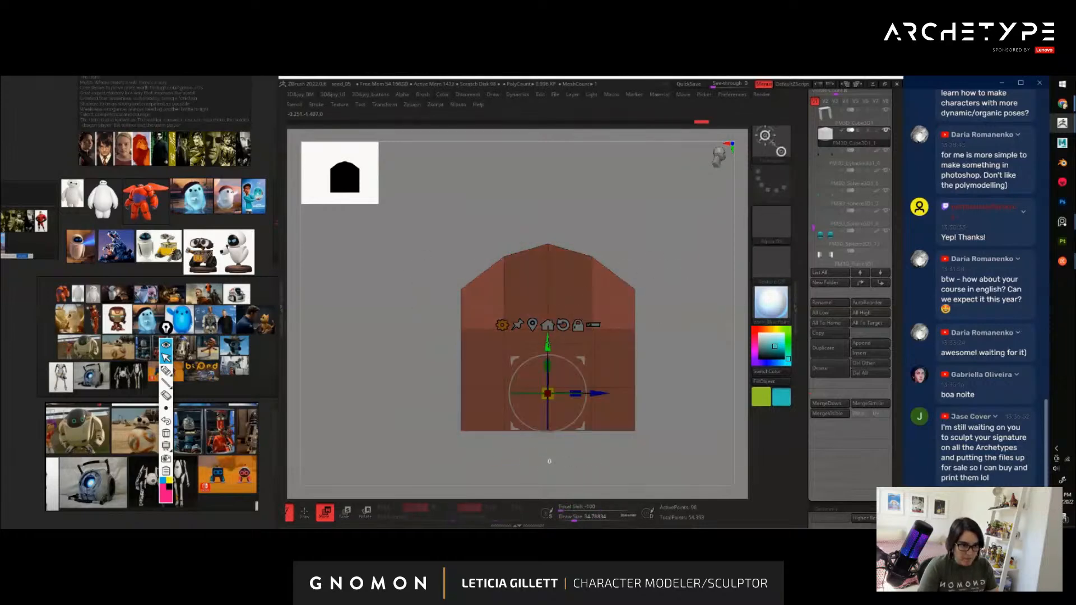
pyautogui.moveTo(548, 342); pyautogui.dragTo(548, 351)
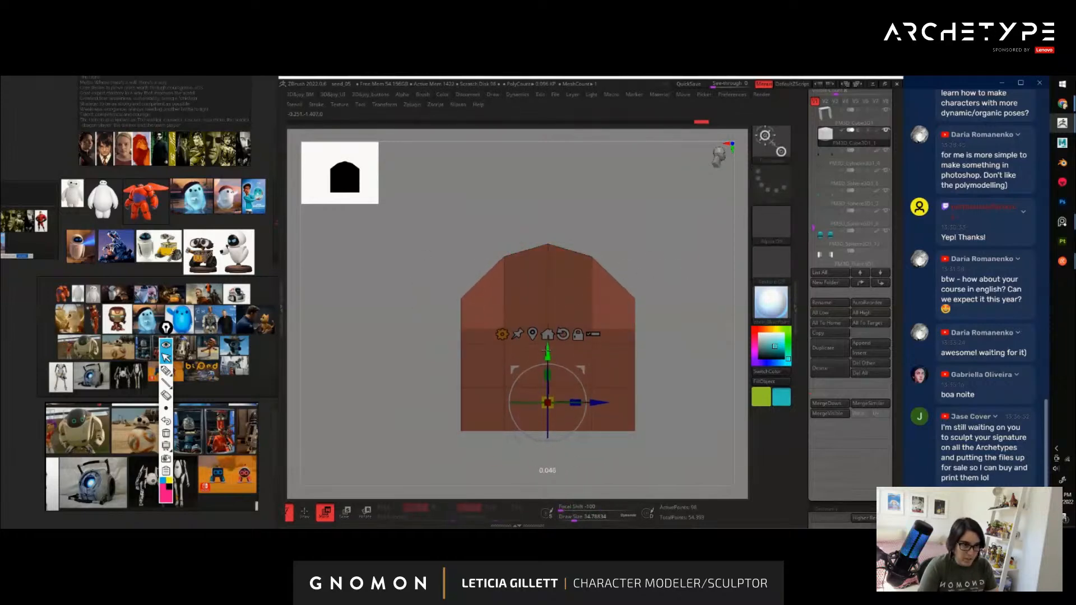
pyautogui.keyDown('ctrl'); pyautogui.moveTo(675, 317); pyautogui.dragTo(690, 332); pyautogui.keyUp('ctrl')
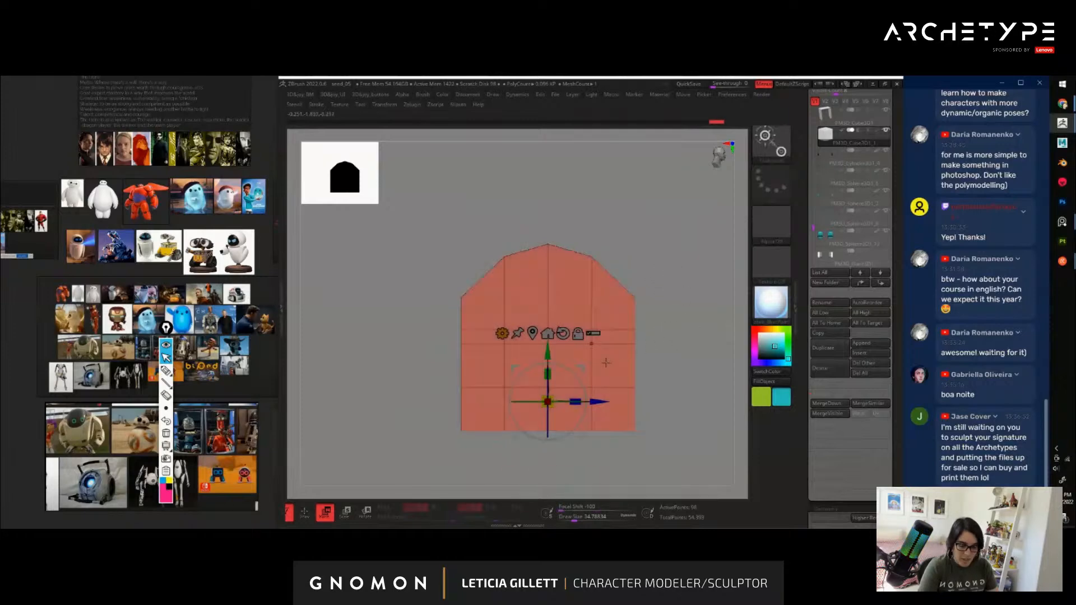
# Delete the extra horizontal edge loop across the block's middle using ZModeler with EdgeLoop Complete
pyautogui.press('b')
pyautogui.press('z')
pyautogui.press('m')
pyautogui.press('space')
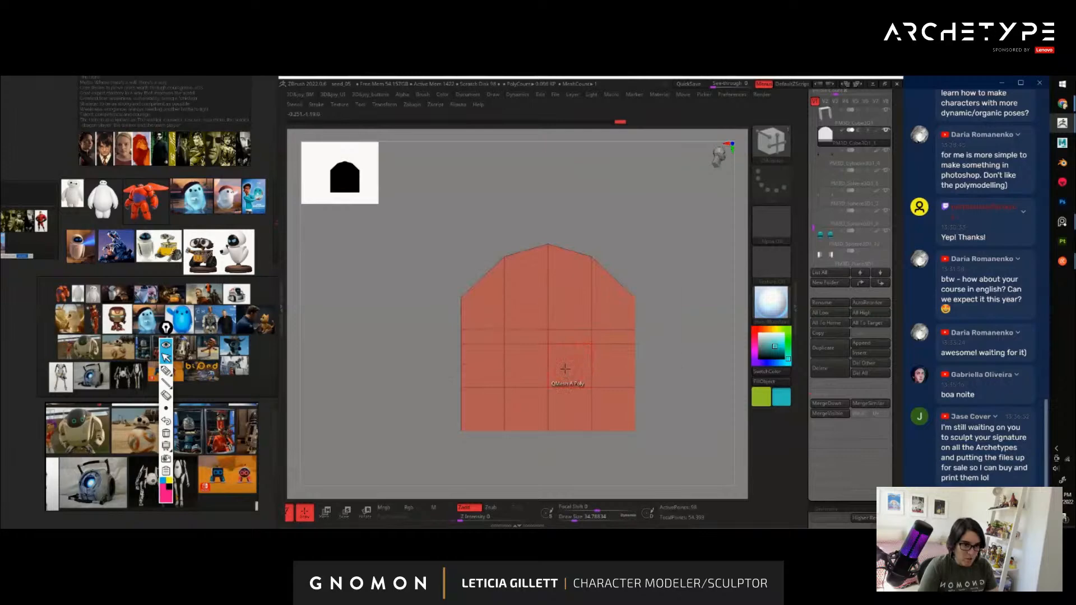
pyautogui.moveTo(607, 374); pyautogui.dragTo(667, 392, button='right')
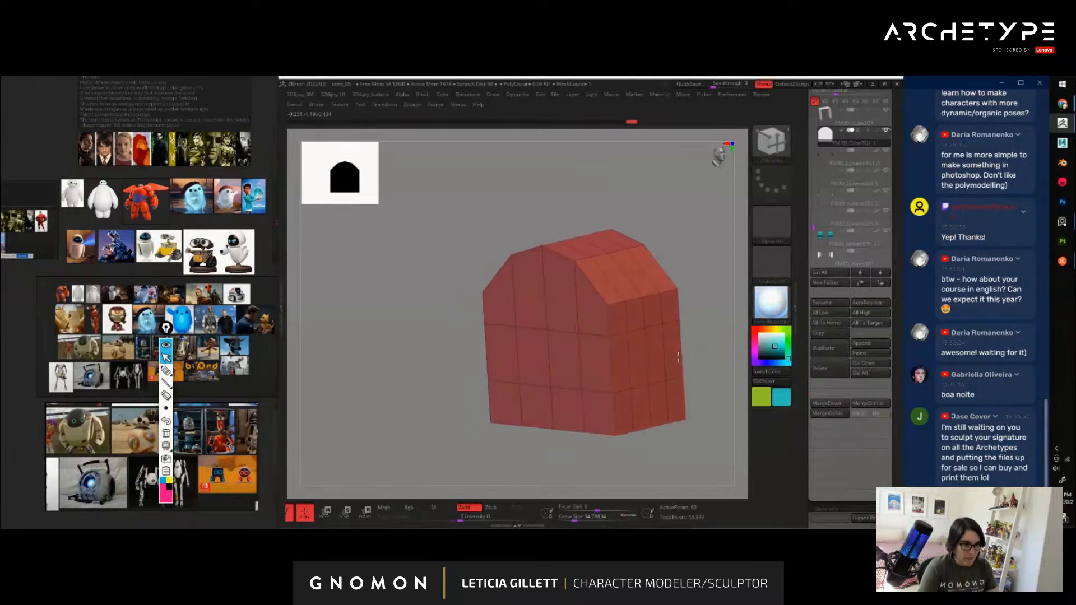
# Set the ZModeler edge action to Slide with EdgeLoop Complete and slide the block's middle horizontal loop lower
pyautogui.press('space')
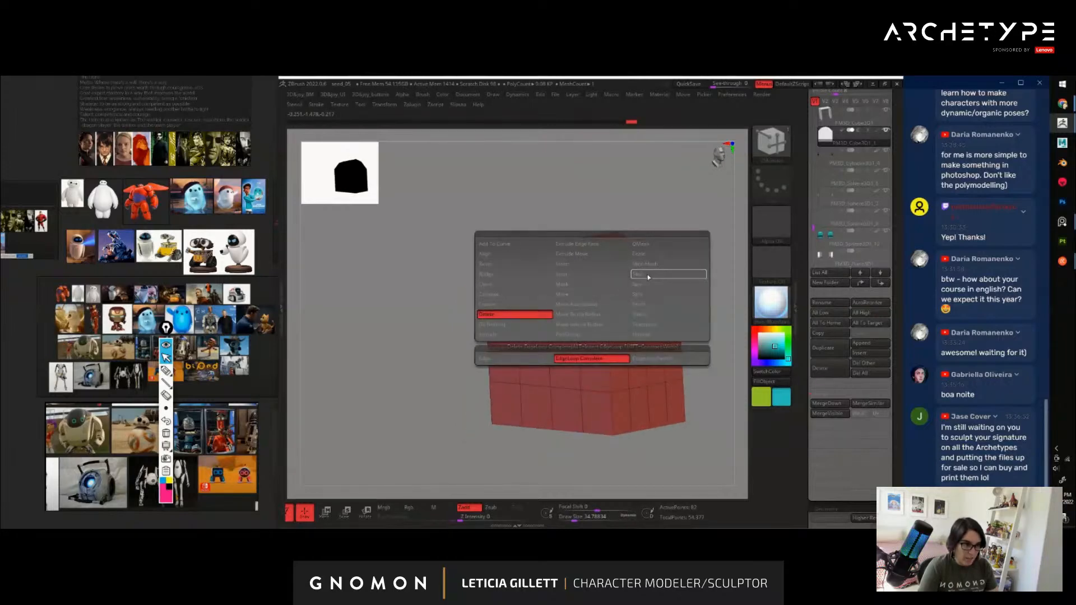
pyautogui.click(649, 277)
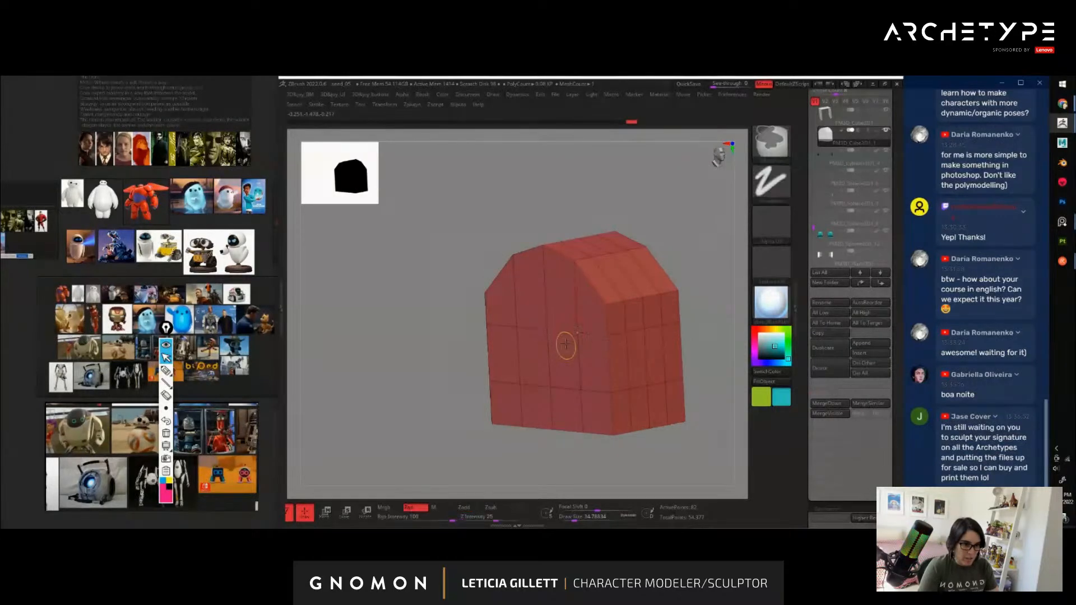
pyautogui.press('space')
pyautogui.click(568, 360)
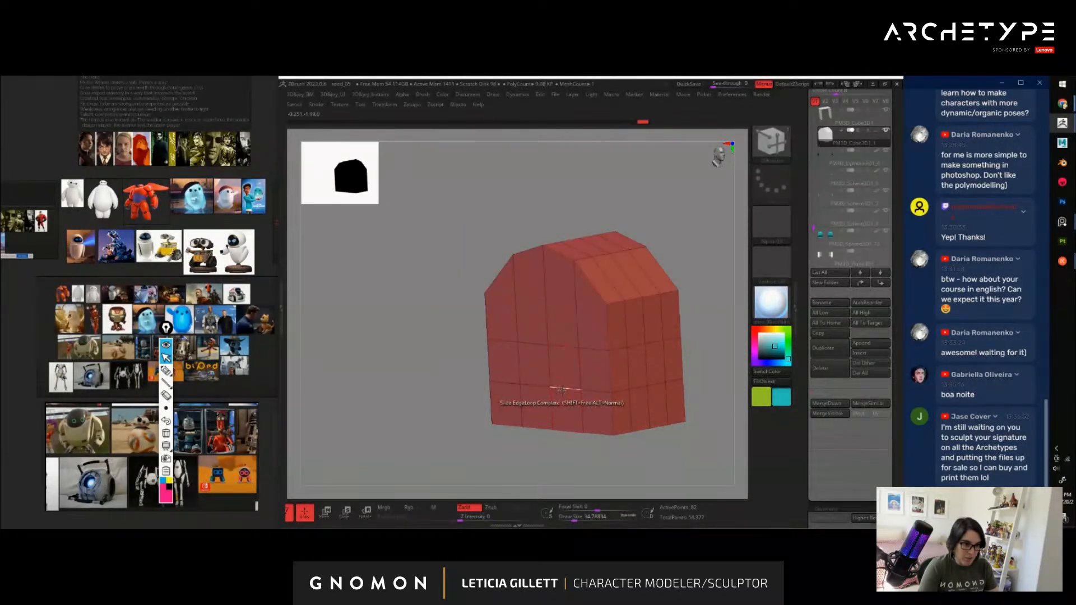
pyautogui.keyDown('ctrl'); pyautogui.moveTo(562, 408); pyautogui.dragTo(702, 287, button='right'); pyautogui.keyUp('ctrl')
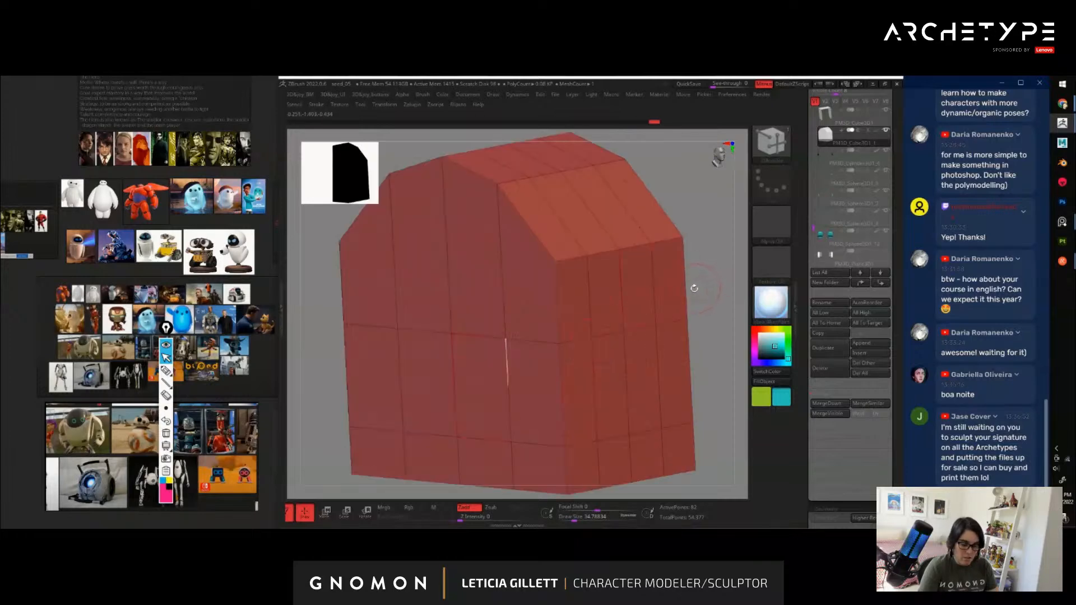
# Examine the block's smoothed shape with dynamic subdivision on and polyframe off, and restore the low-poly wireframe view
pyautogui.press('d')
pyautogui.hotkey('shift', 'f')
pyautogui.keyDown('ctrl'); pyautogui.moveTo(711, 334); pyautogui.dragTo(672, 328, button='right'); pyautogui.keyUp('ctrl')
pyautogui.moveTo(672, 328)
pyautogui.keyDown('ctrl'); pyautogui.mouseDown(button='right')
pyautogui.moveTo(668, 336)
pyautogui.moveTo(685, 281)
pyautogui.moveTo(639, 330)
pyautogui.moveTo(647, 316)
pyautogui.mouseUp(button='right'); pyautogui.keyUp('ctrl')
pyautogui.hotkey('shift', 'd')
pyautogui.hotkey('shift', 'f')
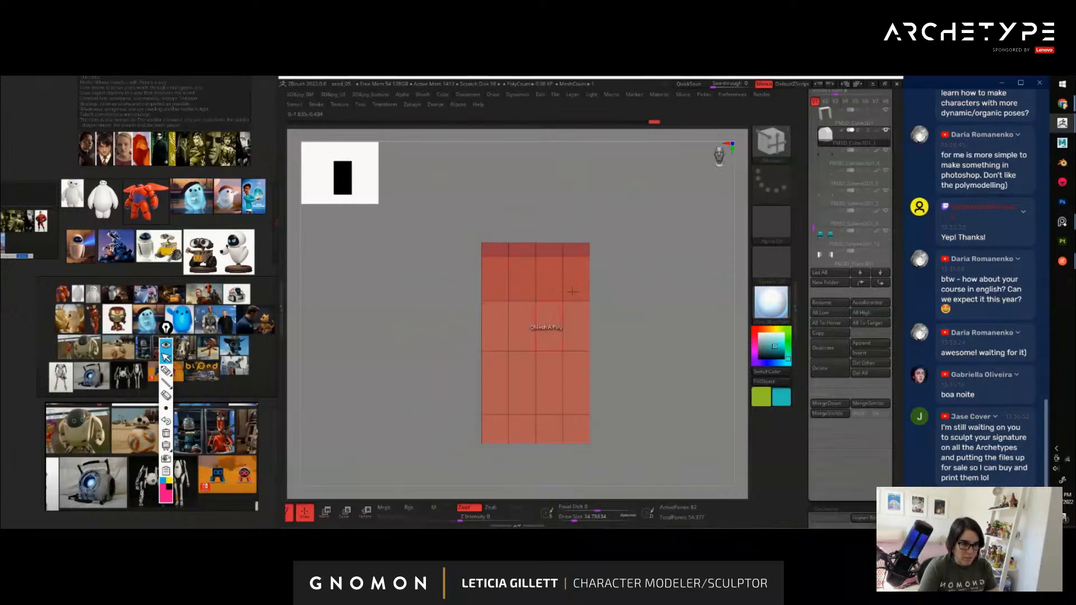
# Slide the outer vertical edge loops toward the block's sides and check the tightened rounding with dynamic subdivision
pyautogui.press('space')
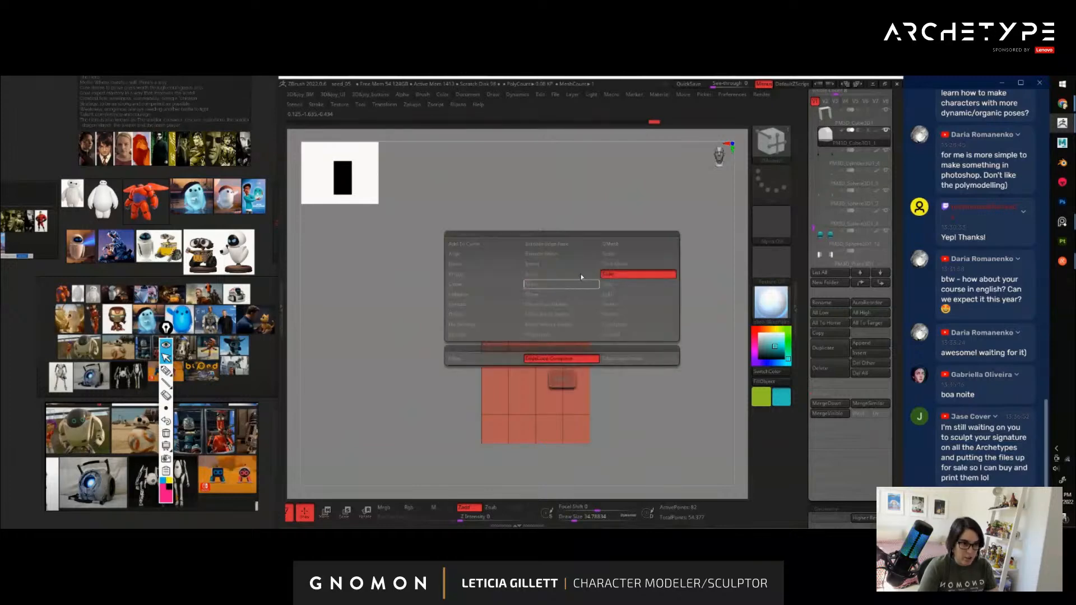
pyautogui.click(624, 278)
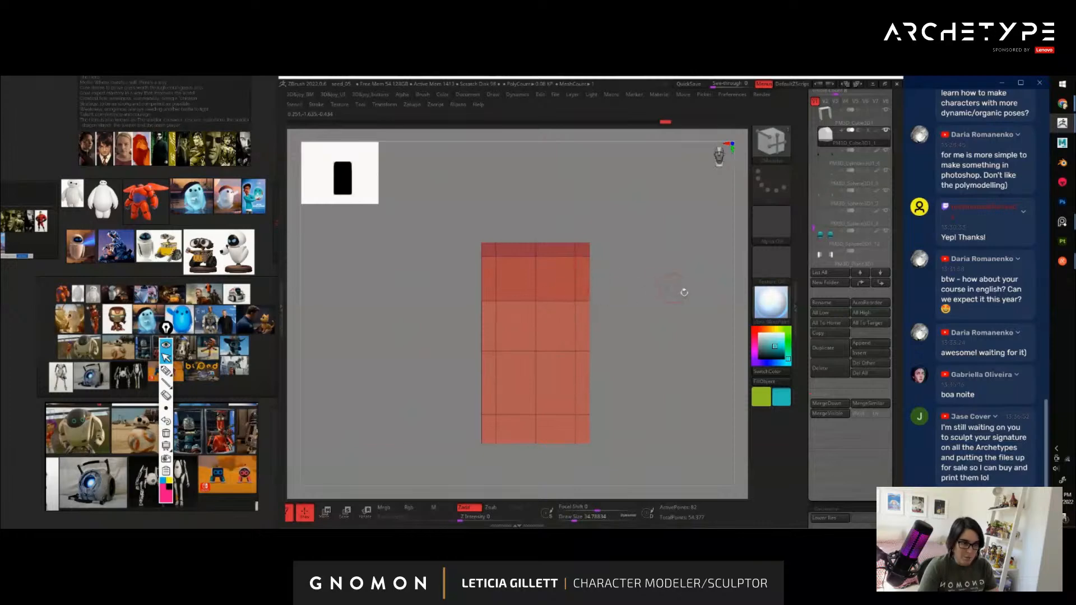
pyautogui.press('d')
pyautogui.hotkey('shift', 'f')
pyautogui.moveTo(694, 329)
pyautogui.mouseDown()
pyautogui.moveTo(665, 343)
pyautogui.moveTo(715, 339)
pyautogui.moveTo(665, 385)
pyautogui.moveTo(708, 361)
pyautogui.moveTo(692, 377)
pyautogui.moveTo(694, 397)
pyautogui.moveTo(684, 388)
pyautogui.moveTo(700, 402)
pyautogui.moveTo(665, 392)
pyautogui.moveTo(701, 397)
pyautogui.moveTo(672, 368)
pyautogui.moveTo(701, 351)
pyautogui.moveTo(756, 434)
pyautogui.moveTo(631, 325)
pyautogui.moveTo(678, 364)
pyautogui.moveTo(695, 310)
pyautogui.mouseUp()
pyautogui.hotkey('shift', 'd')
# Set the ZModeler edge action to Bevel with EdgeLoop Complete and bevel the block's front and rear outline edges
pyautogui.press('b')
pyautogui.press('z')
pyautogui.press('m')
pyautogui.press('space')
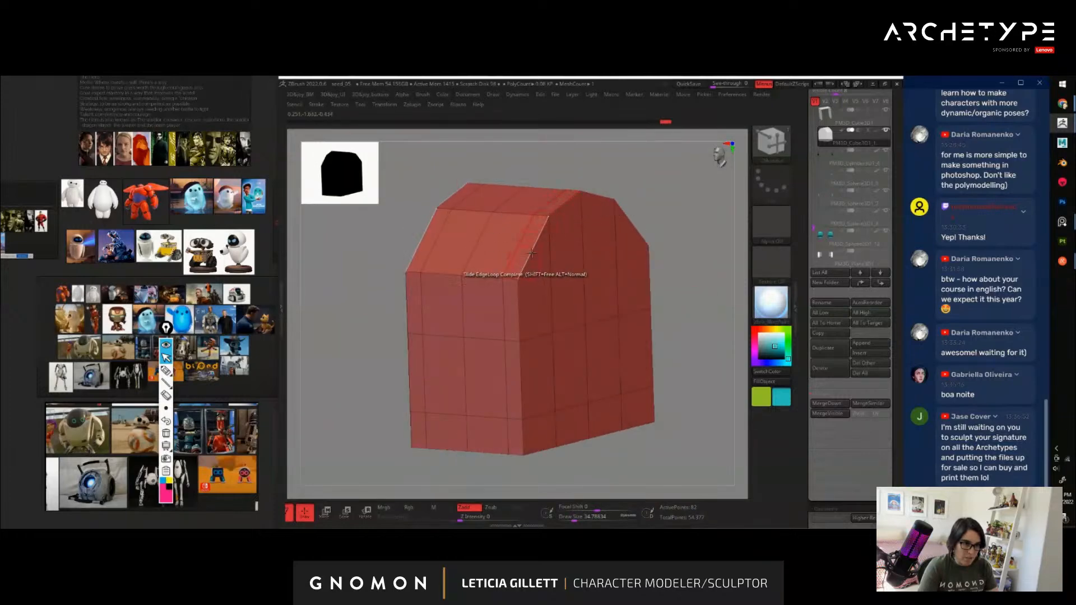
pyautogui.press('space')
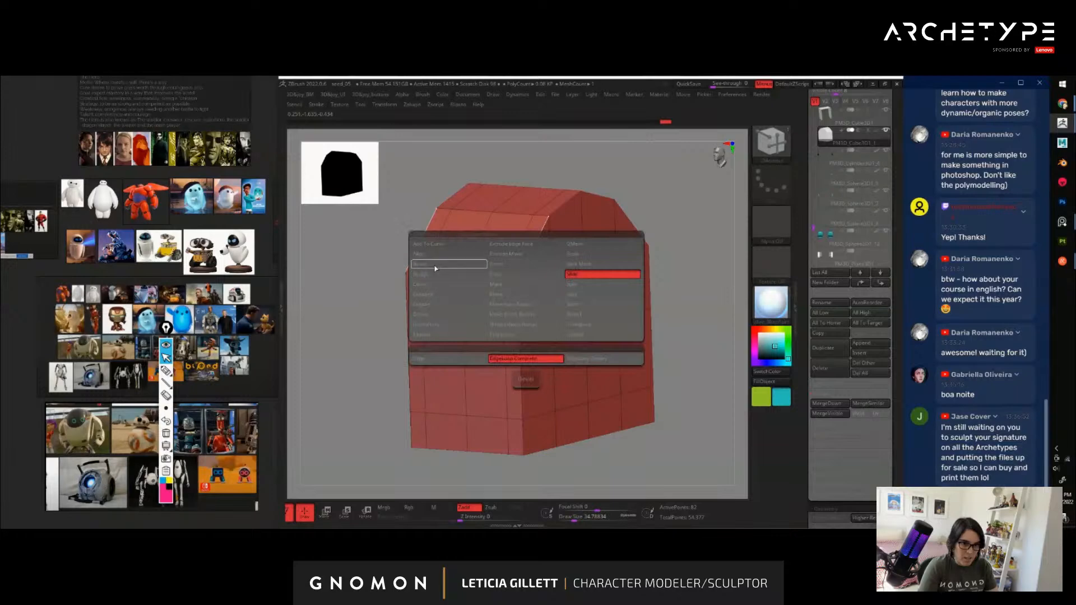
pyautogui.click(437, 267)
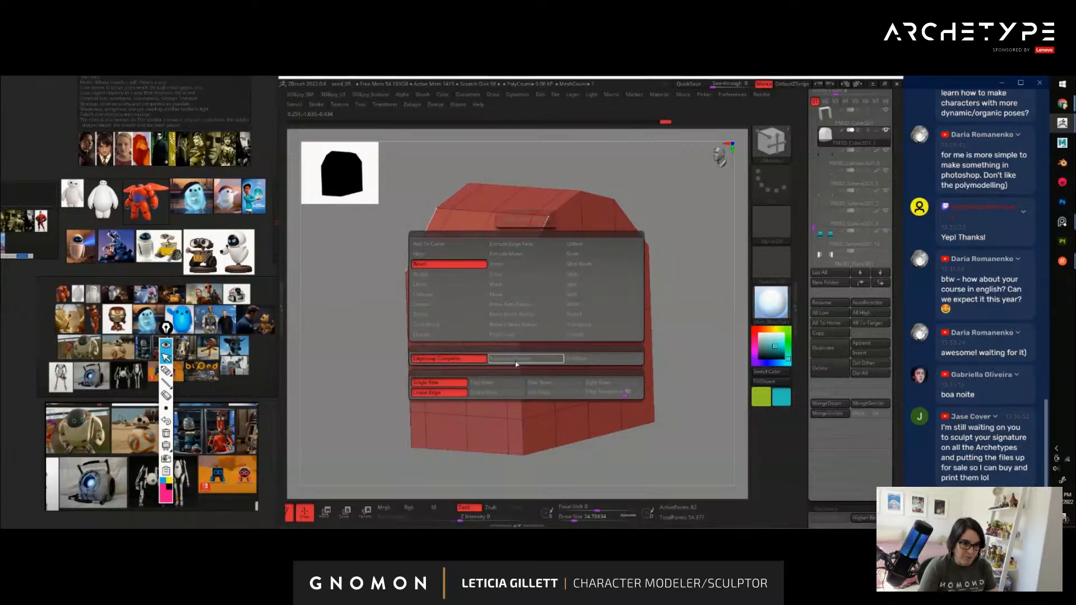
pyautogui.moveTo(526, 266)
pyautogui.mouseDown()
pyautogui.moveTo(550, 277)
pyautogui.moveTo(522, 263)
pyautogui.moveTo(540, 265)
pyautogui.mouseUp()
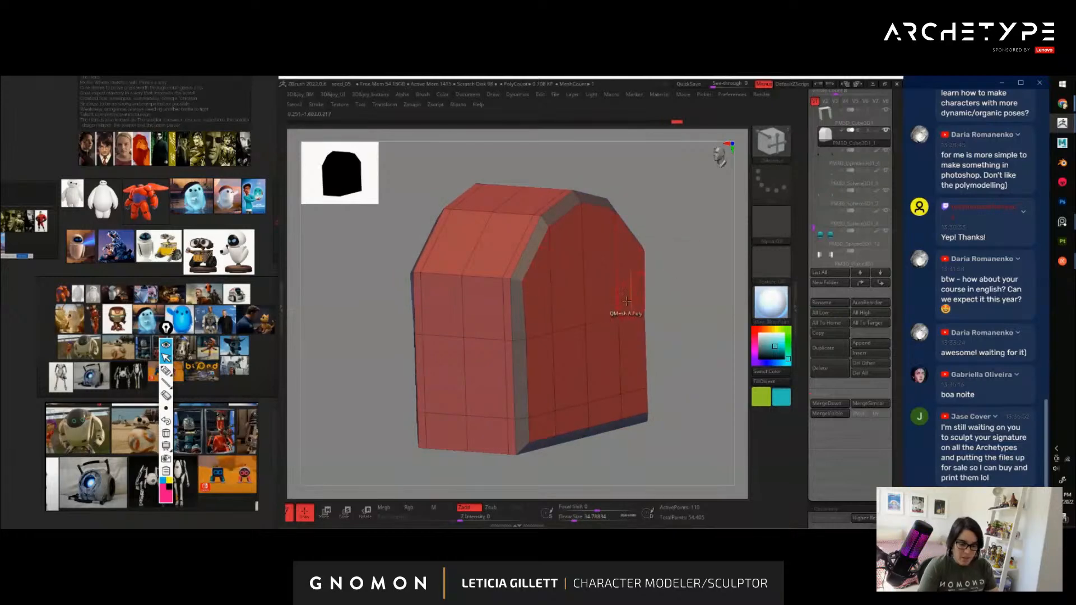
# Set the ZModeler edge action to Insert and add a single edge loop along the middle of the bevelled strip
pyautogui.press('b')
pyautogui.press('z')
pyautogui.press('m')
pyautogui.keyDown('alt'); pyautogui.moveTo(683, 233); pyautogui.dragTo(720, 293); pyautogui.keyUp('alt')
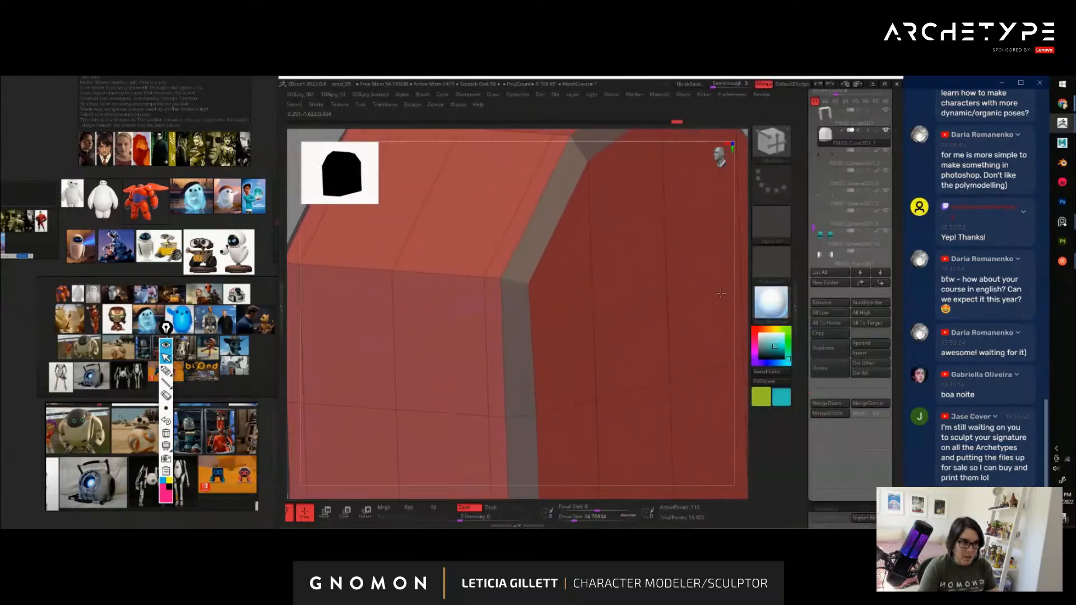
pyautogui.press('space')
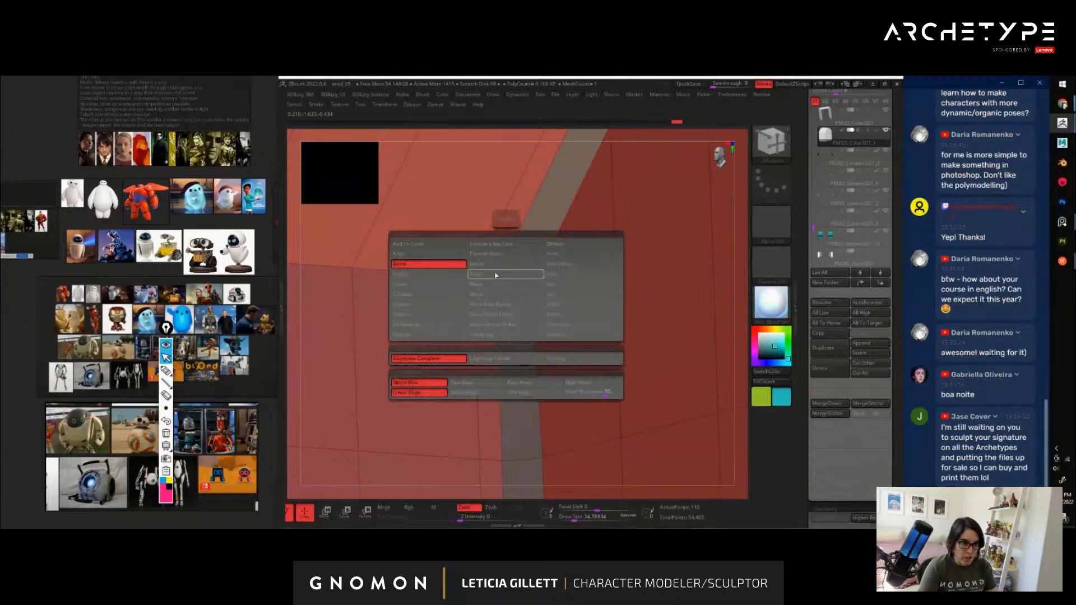
pyautogui.click(495, 276)
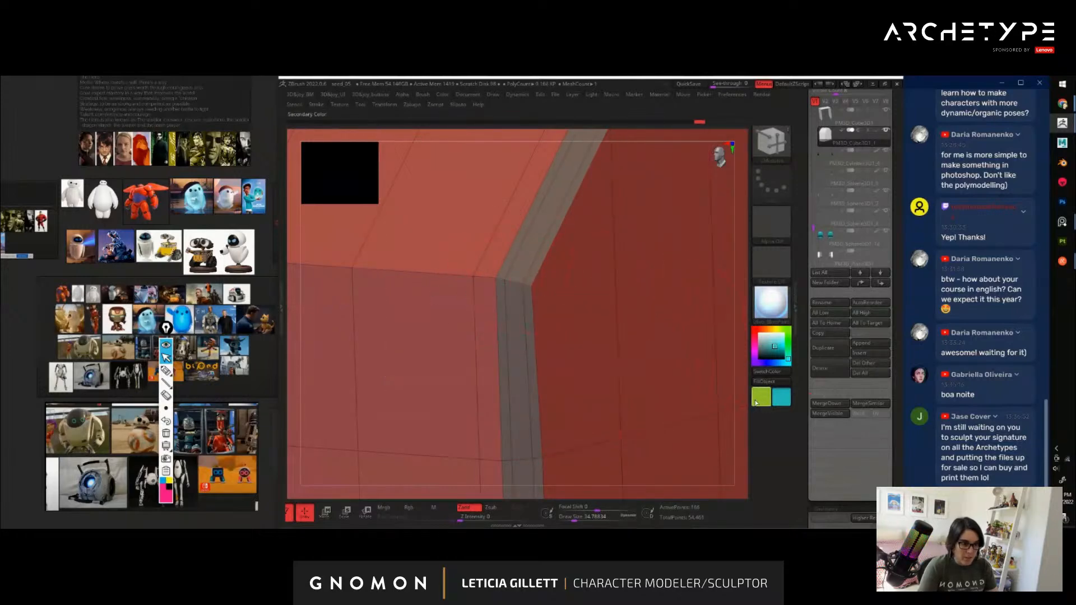
# In the low-poly side view, mask the block's upper part and adjust the height of its unmasked bottom section
pyautogui.press('f')
pyautogui.hotkey('shift', 'f')
pyautogui.moveTo(670, 323); pyautogui.dragTo(684, 298)
pyautogui.hotkey('shift', 'd')
pyautogui.keyDown('ctrl'); pyautogui.moveTo(539, 195); pyautogui.dragTo(500, 300); pyautogui.keyUp('ctrl')
pyautogui.keyDown('ctrl'); pyautogui.click(589, 196); pyautogui.keyUp('ctrl')
pyautogui.hotkey('shift', 'f')
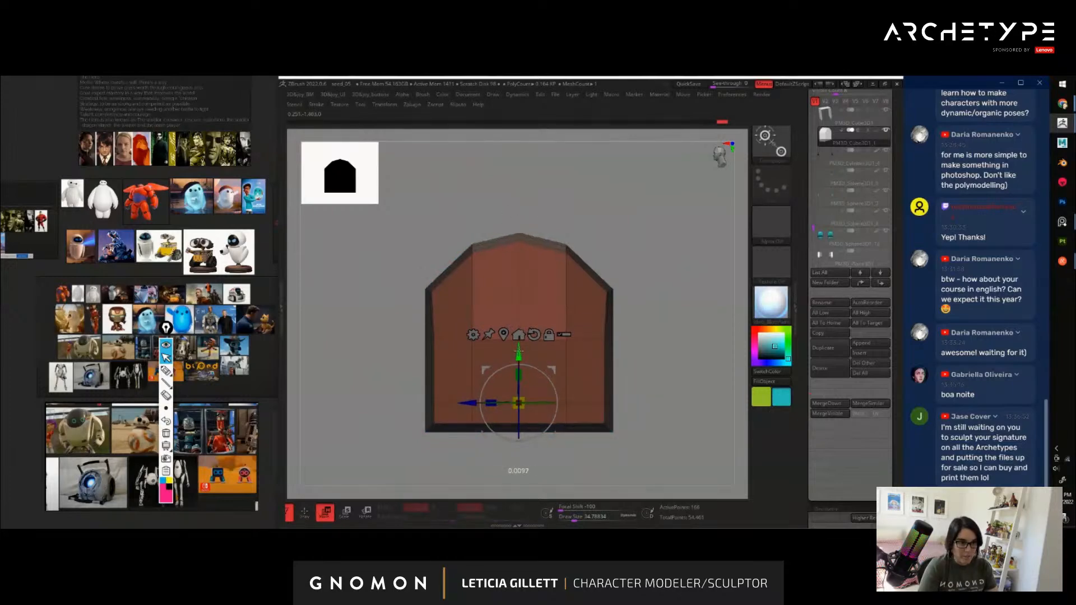
# Turn on dynamic subdivision and scale the block slightly narrower in width to fit inside the arch opening
pyautogui.press('d')
pyautogui.hotkey('shift', 'f')
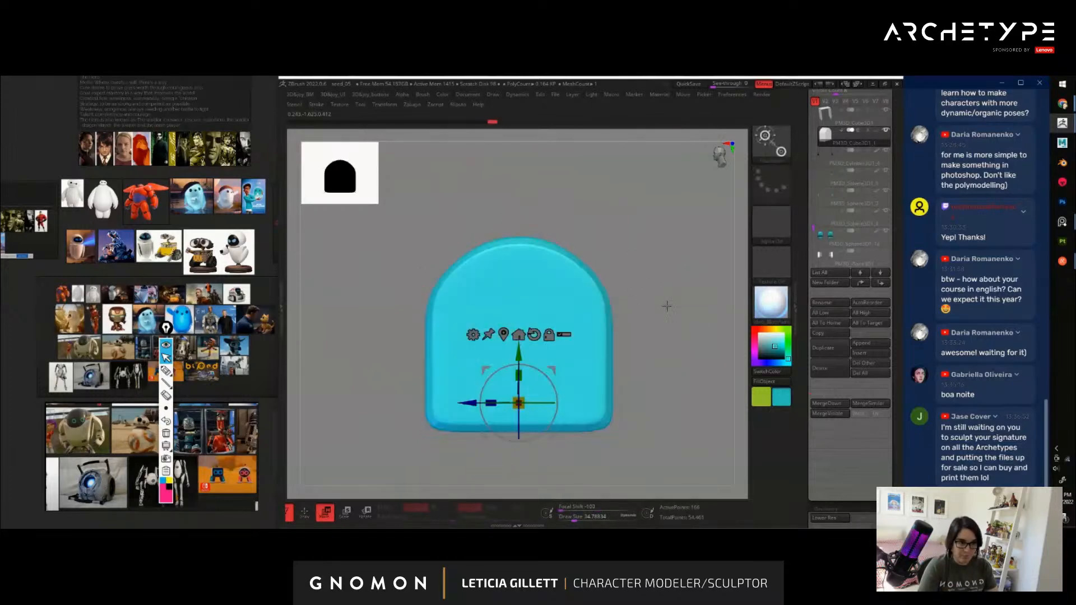
pyautogui.moveTo(666, 306); pyautogui.dragTo(645, 356)
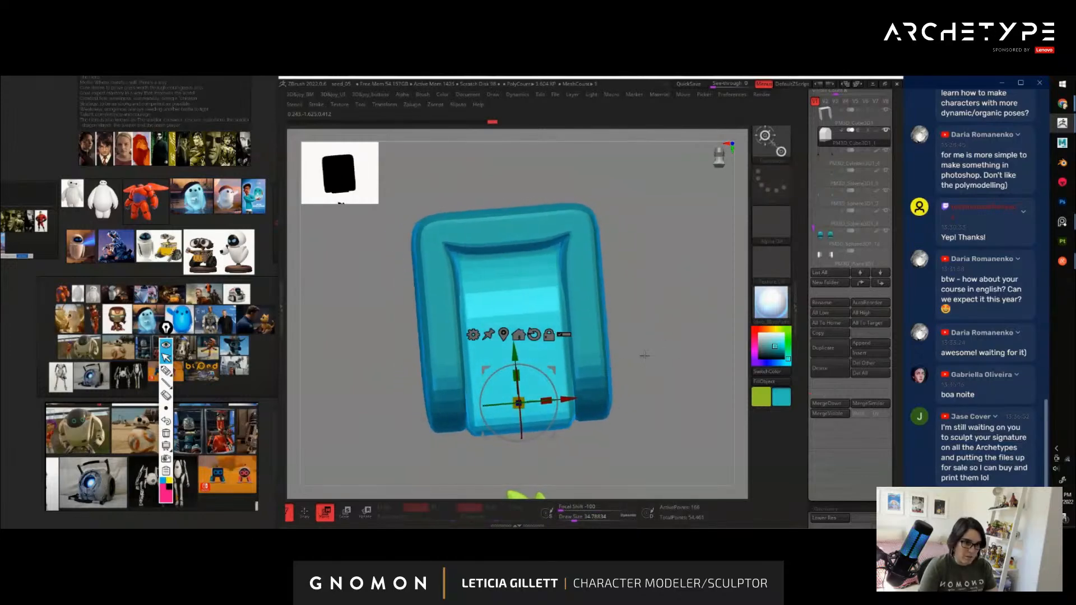
pyautogui.moveTo(544, 395); pyautogui.dragTo(541, 396)
pyautogui.moveTo(639, 269); pyautogui.dragTo(698, 291)
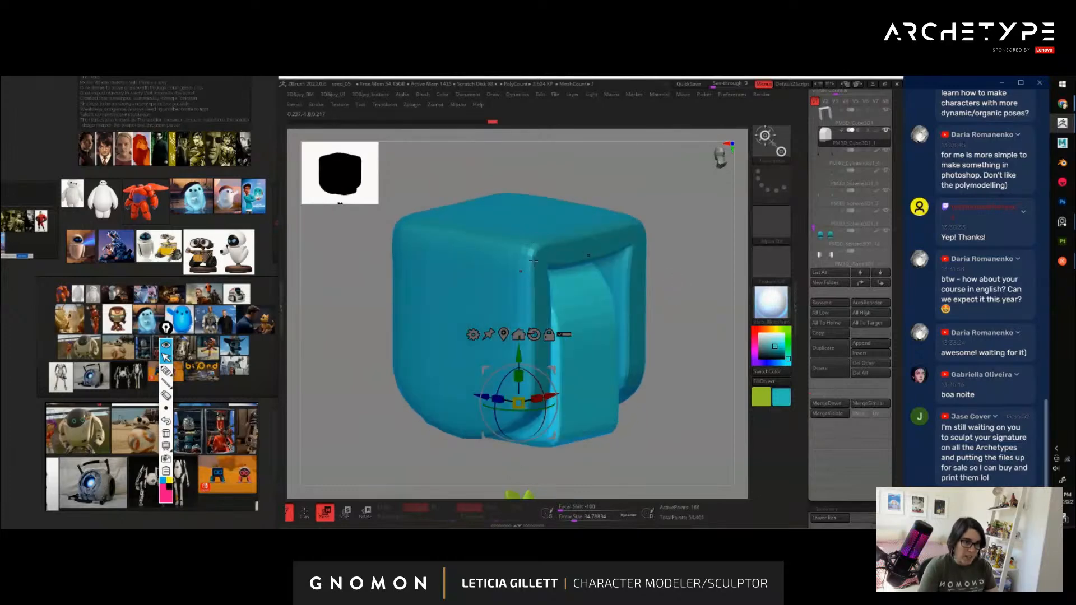
# Sample the near-black colour from the robot's dark parts and fill the arch and the inner block with it
pyautogui.keyDown('alt'); pyautogui.click(550, 247); pyautogui.keyUp('alt')
pyautogui.press('q')
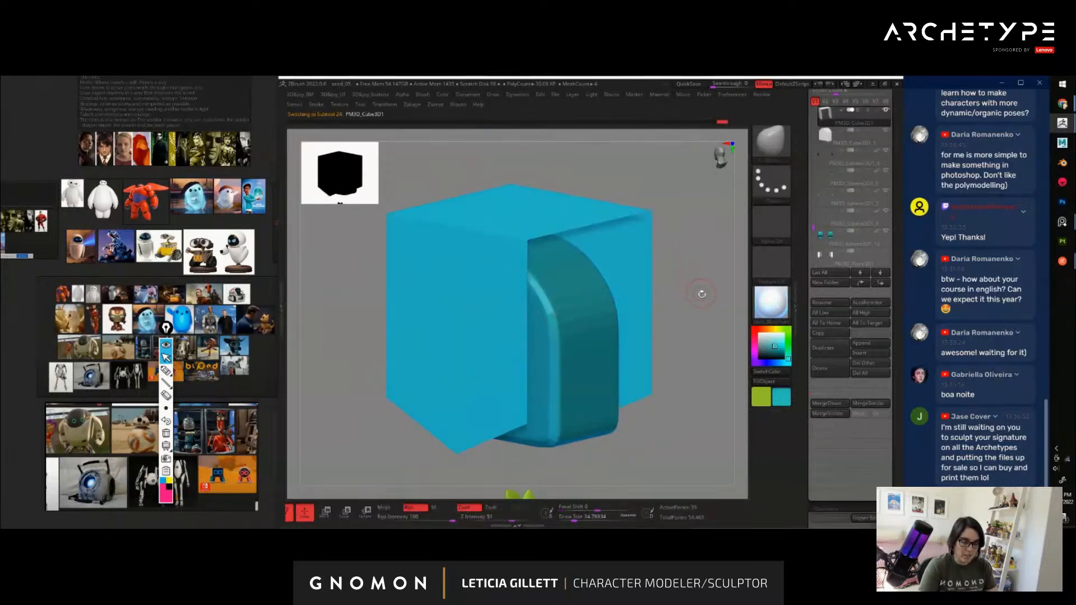
pyautogui.keyDown('alt'); pyautogui.moveTo(680, 401); pyautogui.dragTo(627, 325); pyautogui.keyUp('alt')
pyautogui.keyDown('shift'); pyautogui.moveTo(626, 325); pyautogui.dragTo(658, 284); pyautogui.keyUp('shift')
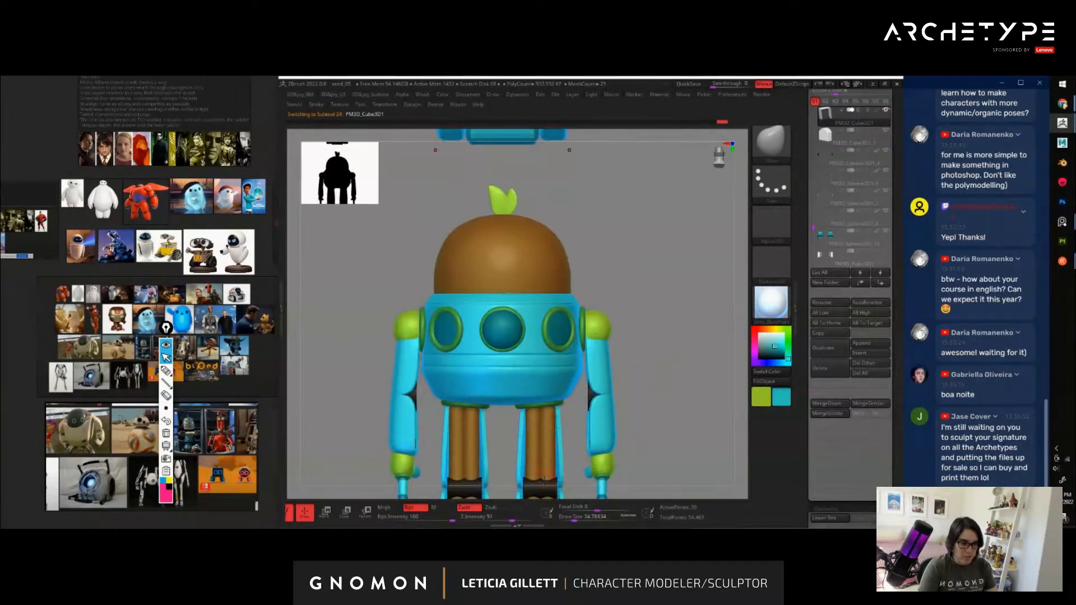
pyautogui.press('c')
pyautogui.keyDown('alt'); pyautogui.moveTo(623, 222); pyautogui.dragTo(658, 459); pyautogui.keyUp('alt')
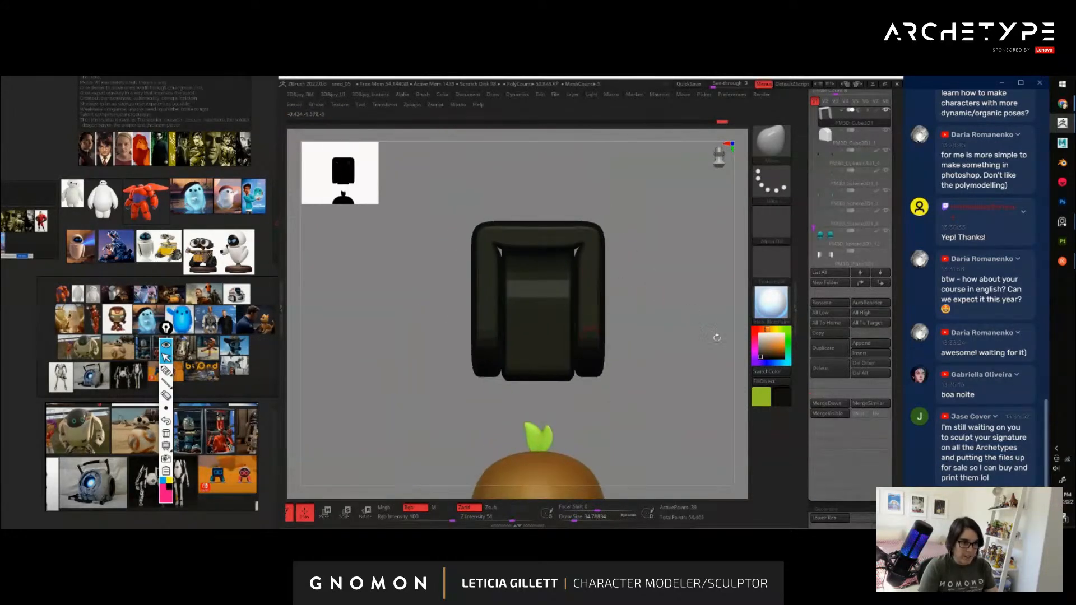
pyautogui.keyDown('alt'); pyautogui.click(528, 340); pyautogui.keyUp('alt')
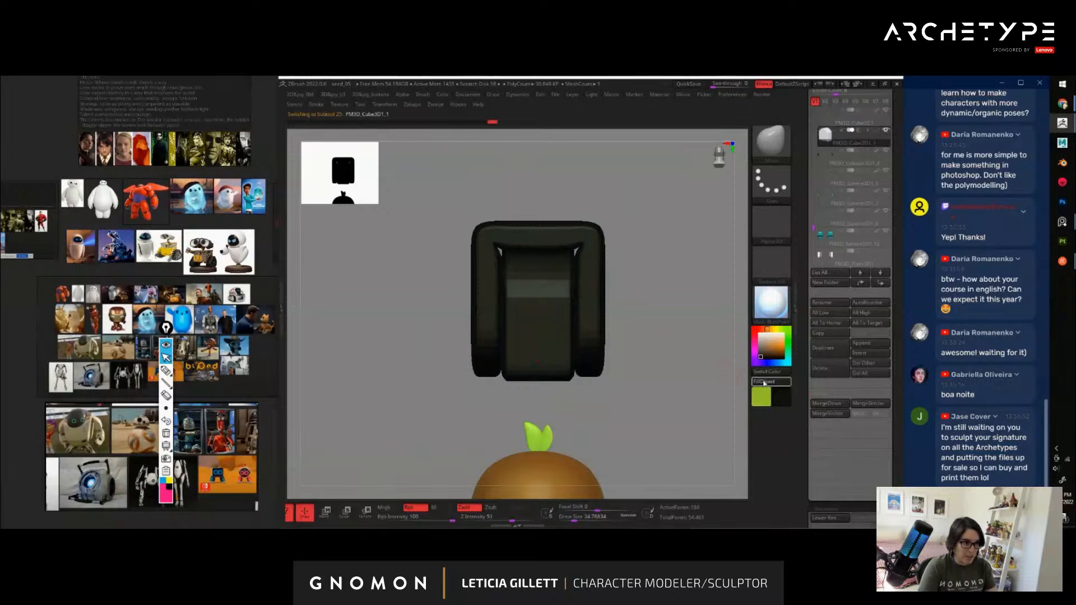
pyautogui.click(764, 384)
# Isolate the low-poly block, mask everything except its bottom section, and move that section down to lengthen the block
pyautogui.moveTo(661, 393)
pyautogui.keyDown('alt'); pyautogui.mouseDown()
pyautogui.moveTo(601, 351)
pyautogui.moveTo(647, 326)
pyautogui.moveTo(559, 350)
pyautogui.mouseUp(); pyautogui.keyUp('alt')
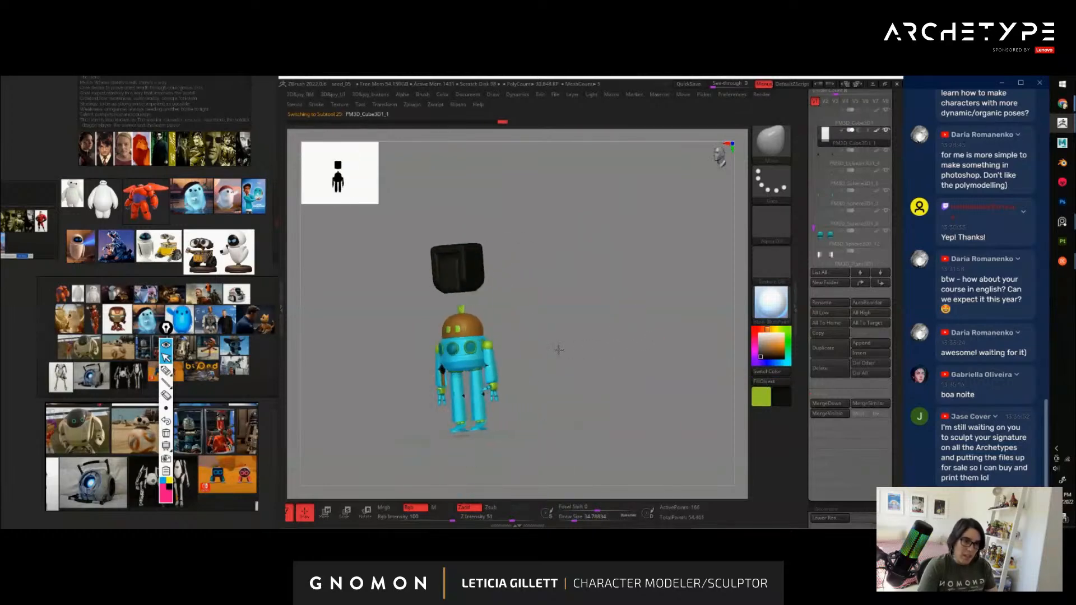
pyautogui.press('f')
pyautogui.keyDown('alt'); pyautogui.moveTo(664, 386); pyautogui.dragTo(575, 331); pyautogui.keyUp('alt')
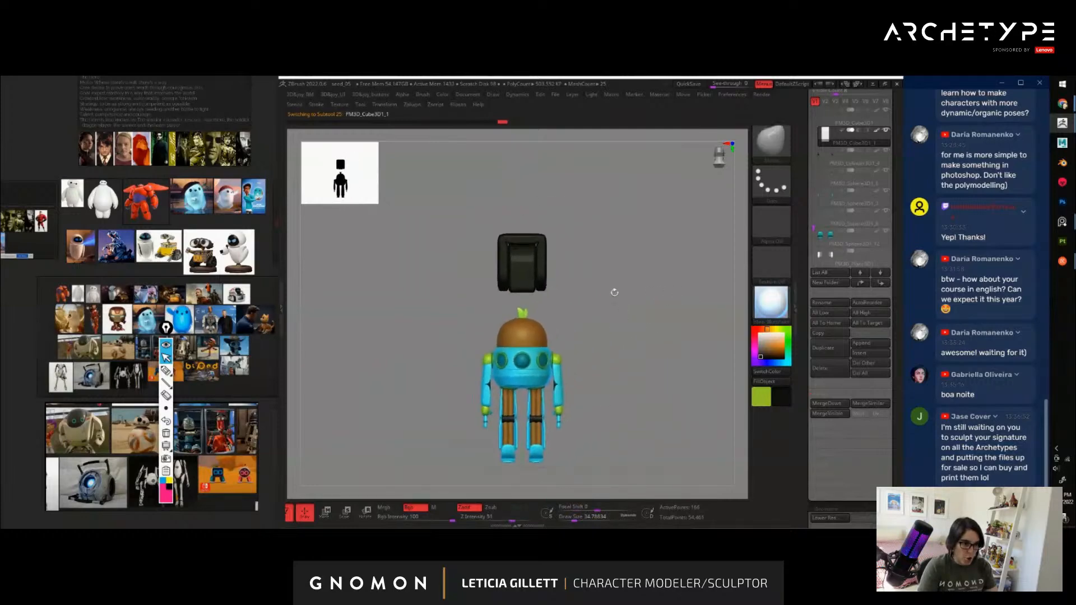
pyautogui.press('f')
pyautogui.hotkey('shift', 'd')
pyautogui.hotkey('ctrl', 'shift', 's')
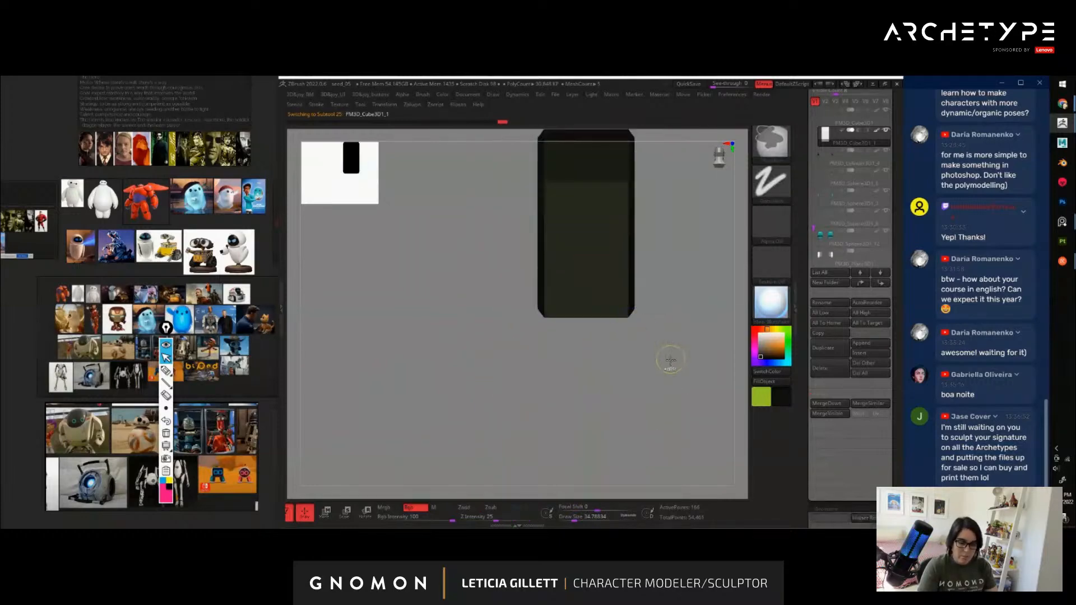
pyautogui.hotkey('shift', 'f')
pyautogui.moveTo(676, 361); pyautogui.dragTo(641, 396)
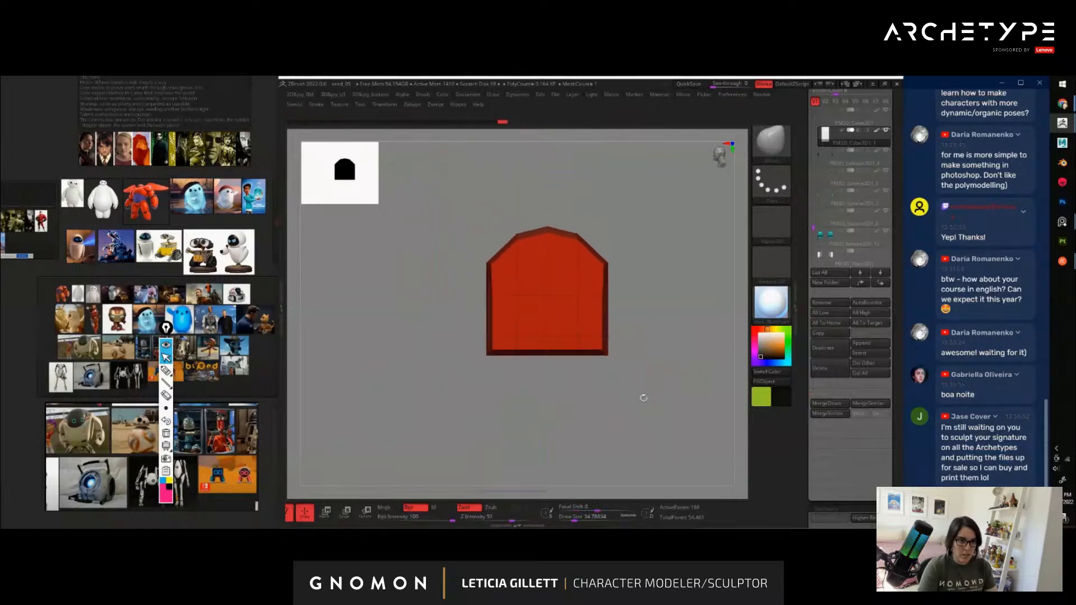
pyautogui.keyDown('ctrl'); pyautogui.moveTo(434, 318); pyautogui.dragTo(689, 387); pyautogui.keyUp('ctrl')
pyautogui.keyDown('ctrl'); pyautogui.click(715, 402); pyautogui.keyUp('ctrl')
pyautogui.press('w')
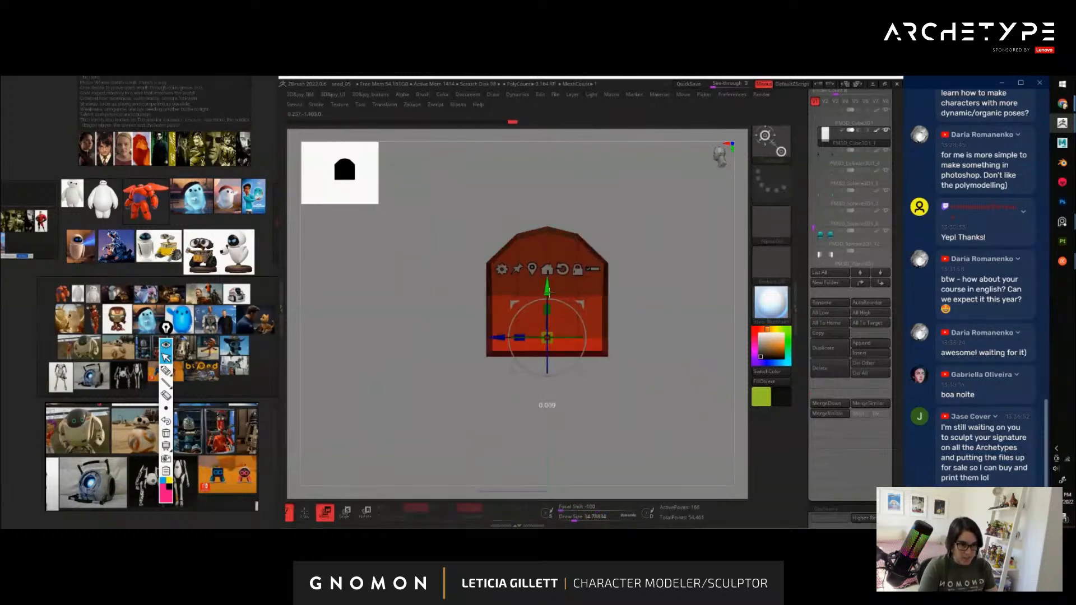
pyautogui.hotkey('ctrl', 'shift', 's')
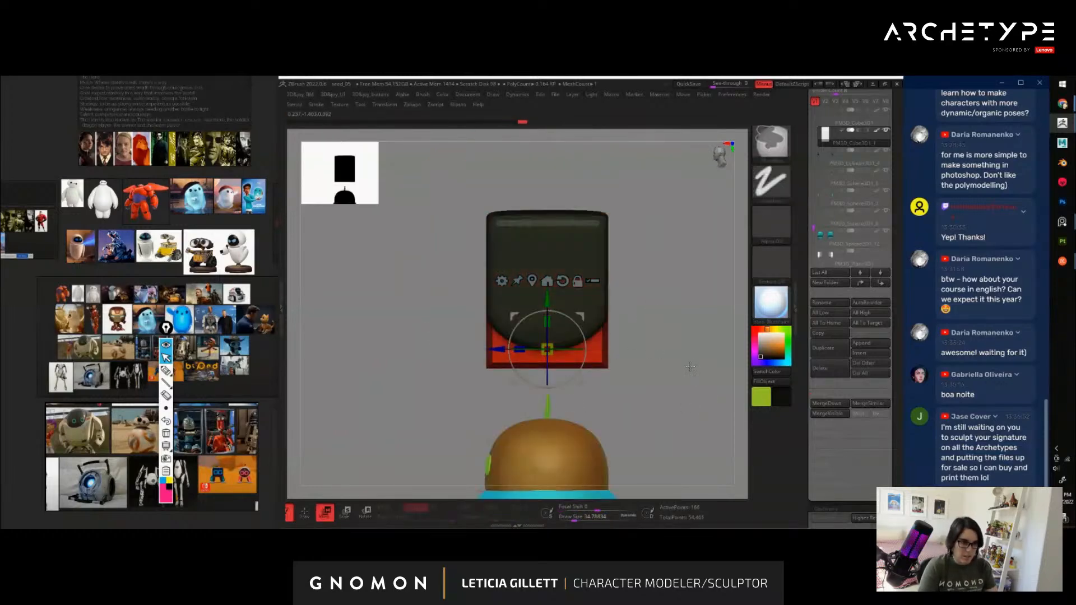
# Clear the block's mask and turn its dynamic subdivision back on, with the whole robot in view
pyautogui.press('q')
pyautogui.moveTo(690, 367)
pyautogui.keyDown('ctrl'); pyautogui.mouseDown()
pyautogui.moveTo(680, 401)
pyautogui.moveTo(658, 362)
pyautogui.mouseUp(); pyautogui.keyUp('ctrl')
pyautogui.press('d')
pyautogui.hotkey('ctrl', 'f')
pyautogui.moveTo(689, 403)
pyautogui.keyDown('alt'); pyautogui.mouseDown()
pyautogui.moveTo(651, 366)
pyautogui.moveTo(696, 395)
pyautogui.mouseUp(); pyautogui.keyUp('alt')
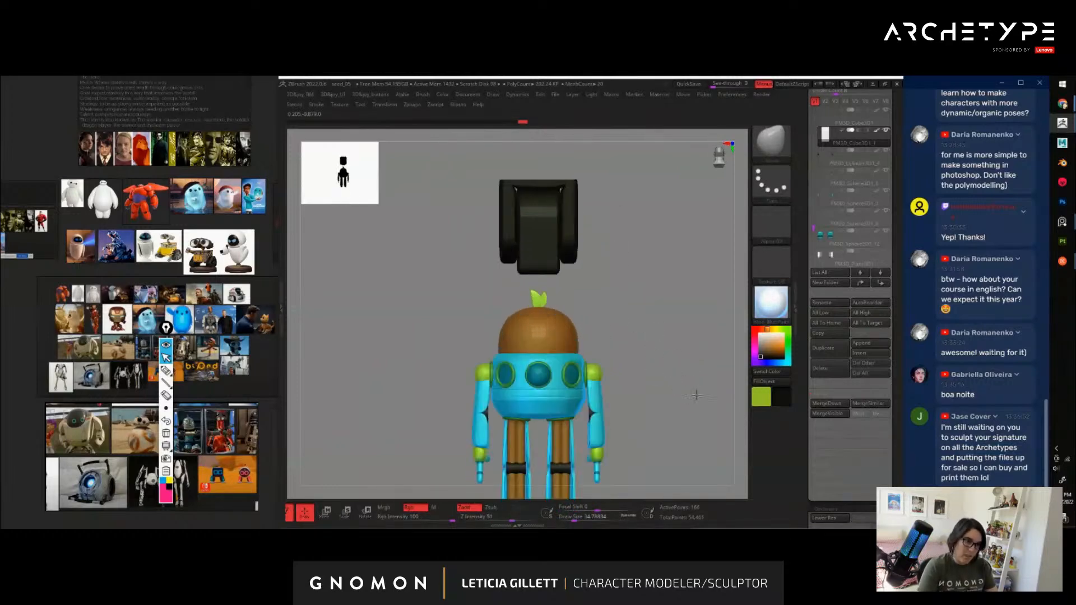
# Scale the block slightly narrower across its width and move it down a little within the arch
pyautogui.press('f')
pyautogui.press('w')
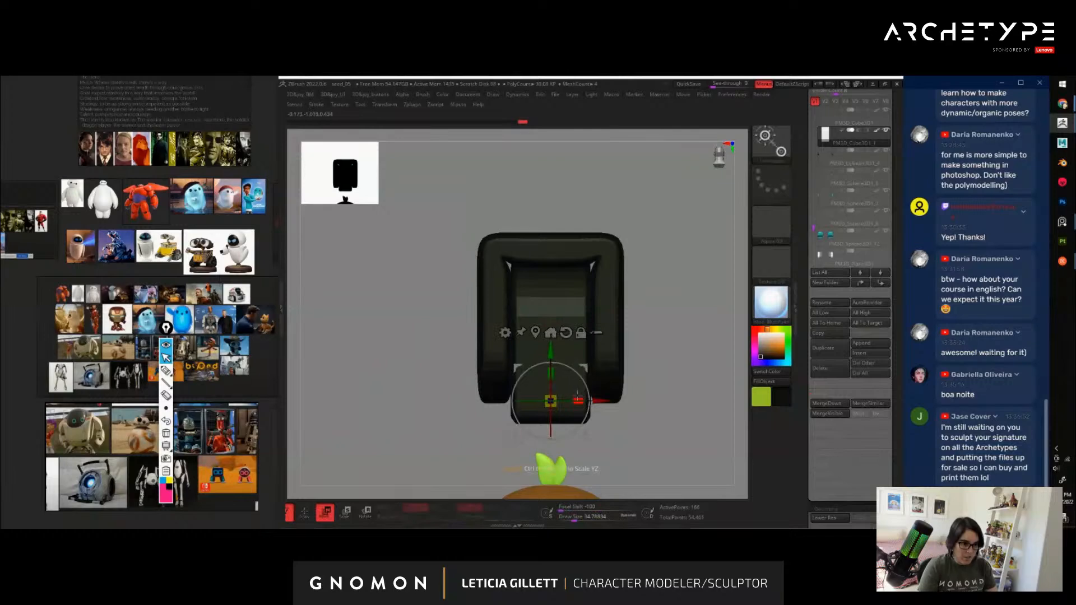
pyautogui.moveTo(574, 396); pyautogui.dragTo(571, 399)
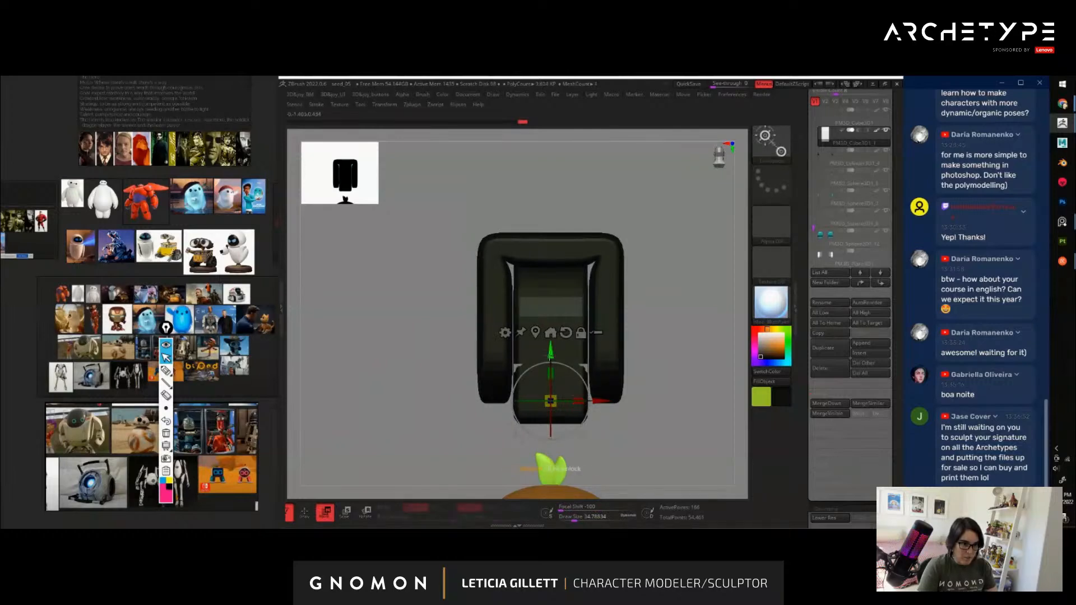
pyautogui.moveTo(550, 352); pyautogui.dragTo(550, 364)
# Select the arch and adjust its dynamic subdivision Thickness to close the gap around the block, leaving Post SubDiv off
pyautogui.keyDown('alt'); pyautogui.click(603, 292); pyautogui.keyUp('alt')
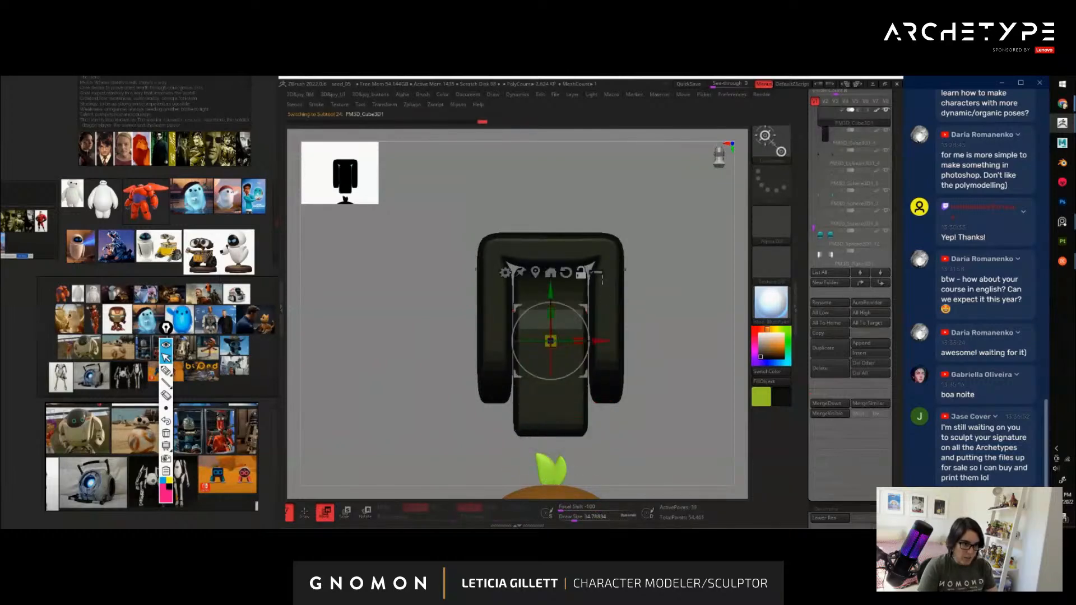
pyautogui.scroll(-5, 810, 444)
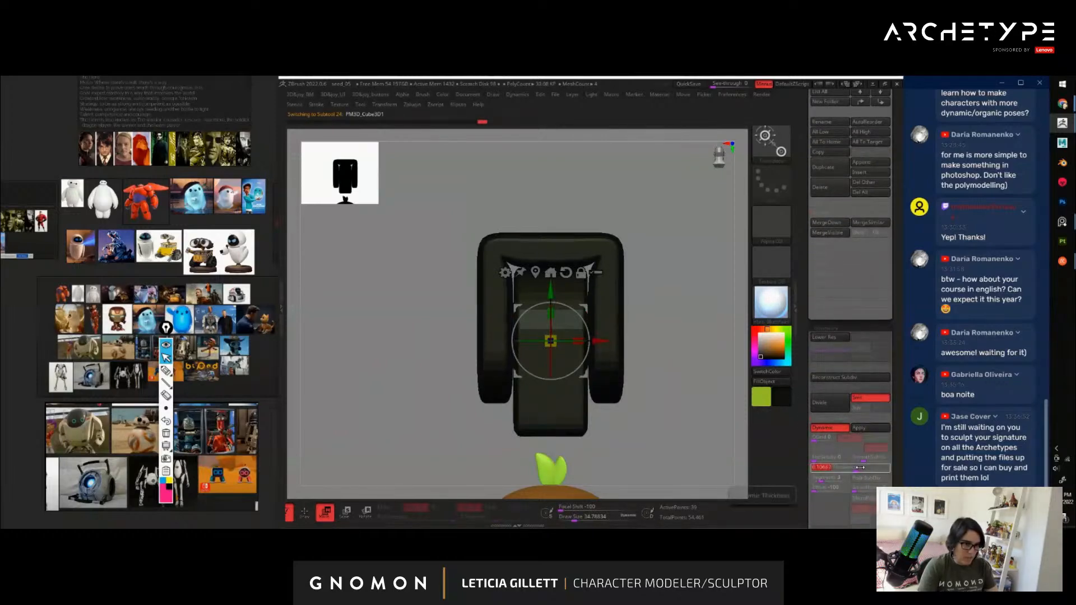
pyautogui.moveTo(855, 467); pyautogui.dragTo(858, 471)
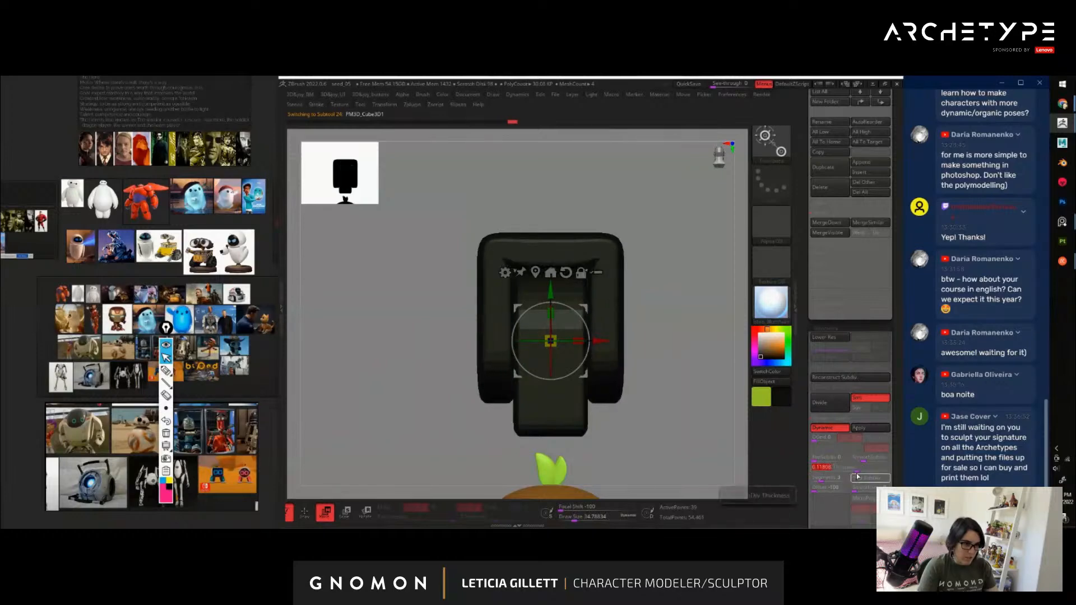
pyautogui.click(857, 477)
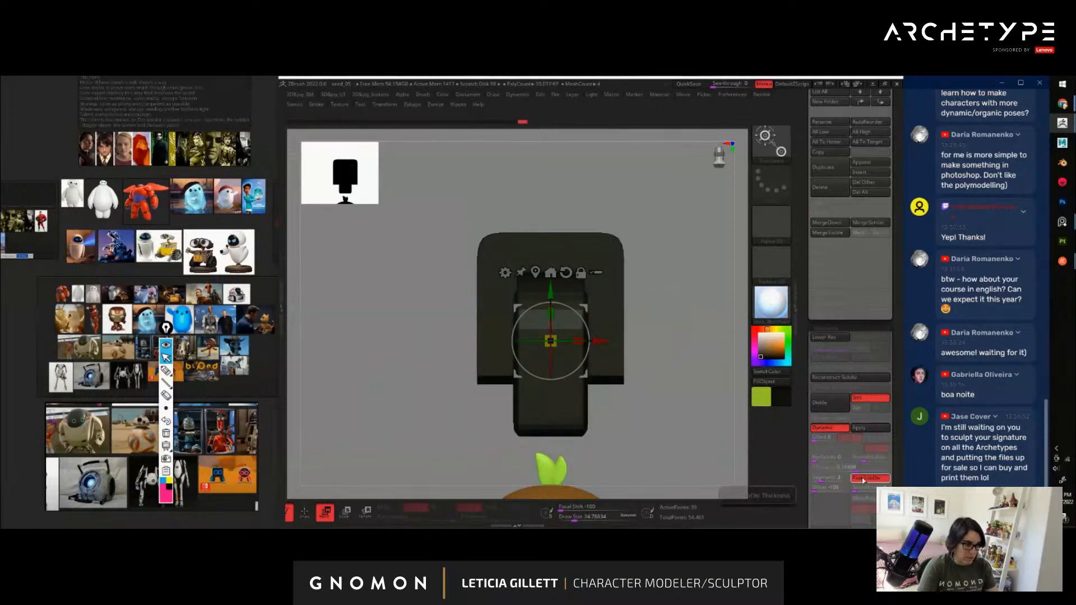
pyautogui.click(861, 479)
pyautogui.moveTo(854, 468); pyautogui.dragTo(856, 470)
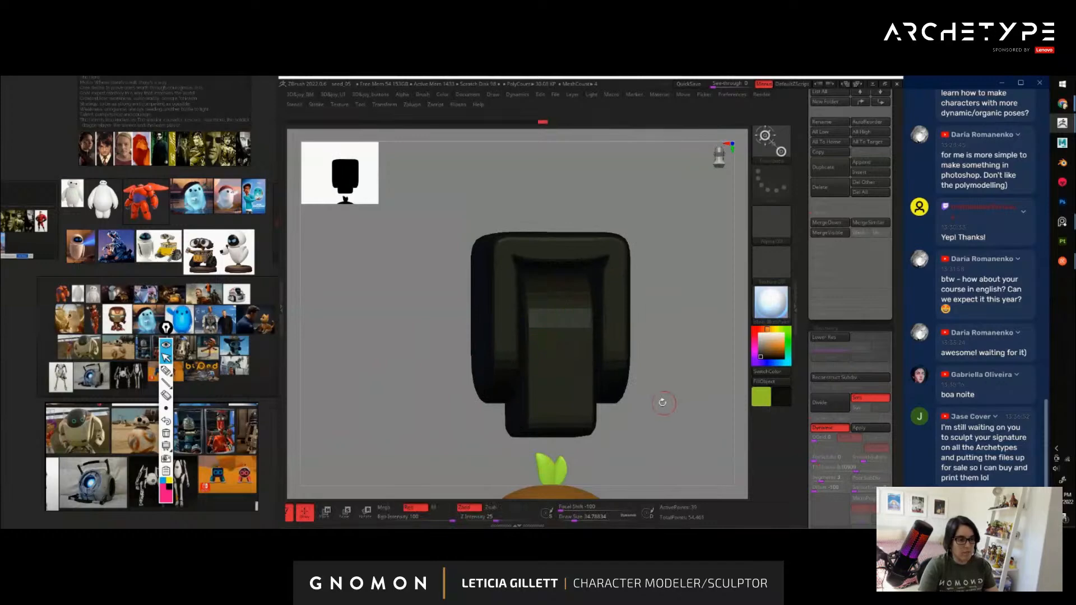
# Examine the fit of the arch and block from several angles and compare their proportions with the robot
pyautogui.press('q')
pyautogui.press('f')
pyautogui.moveTo(704, 390); pyautogui.dragTo(737, 329)
pyautogui.click(810, 266)
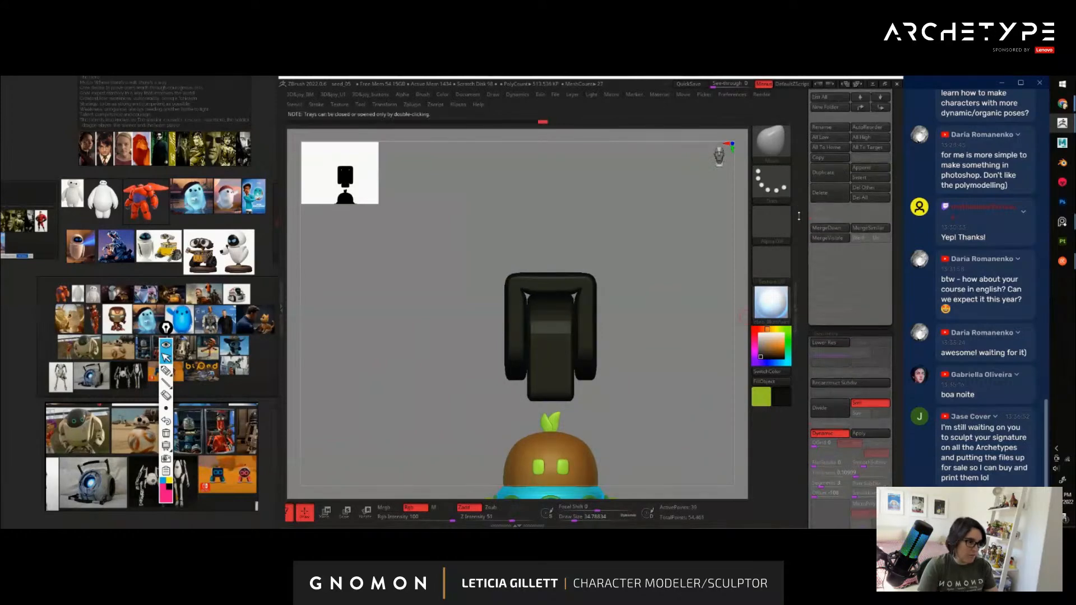
pyautogui.moveTo(650, 365); pyautogui.dragTo(609, 360)
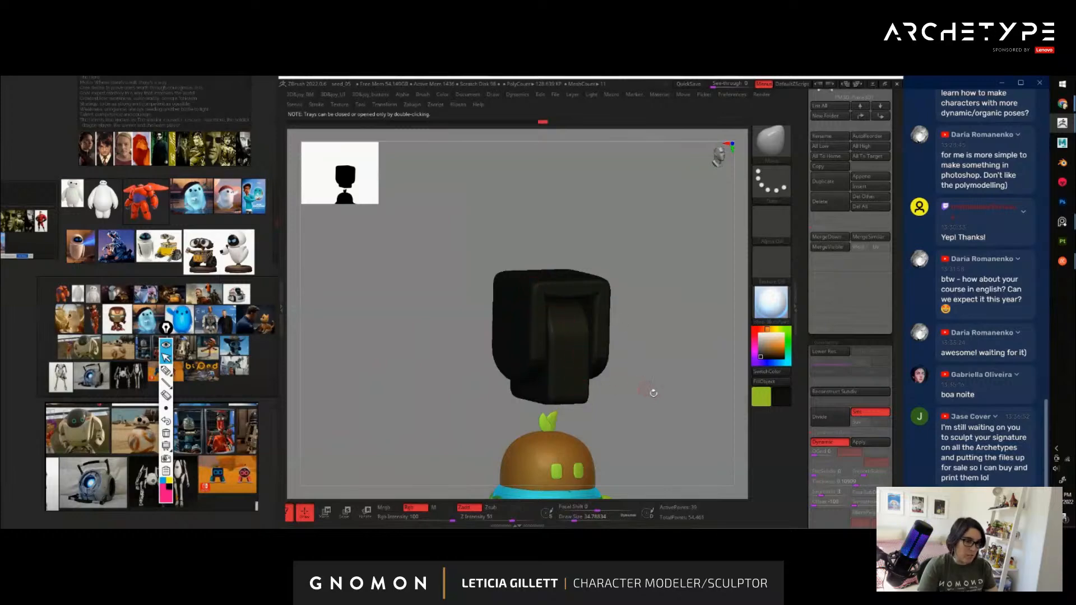
pyautogui.moveTo(653, 393); pyautogui.dragTo(646, 399)
pyautogui.keyDown('alt'); pyautogui.moveTo(649, 404); pyautogui.dragTo(666, 362); pyautogui.keyUp('alt')
# Set the gizmo to transform multiple subtools and select only the arch and the block together
pyautogui.press('w')
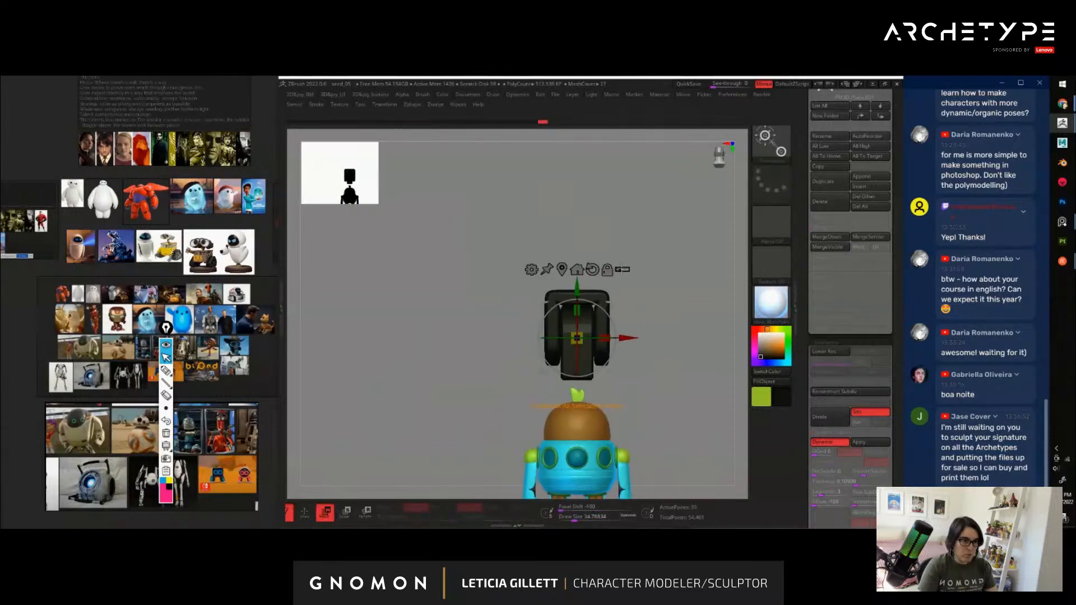
pyautogui.click(623, 272)
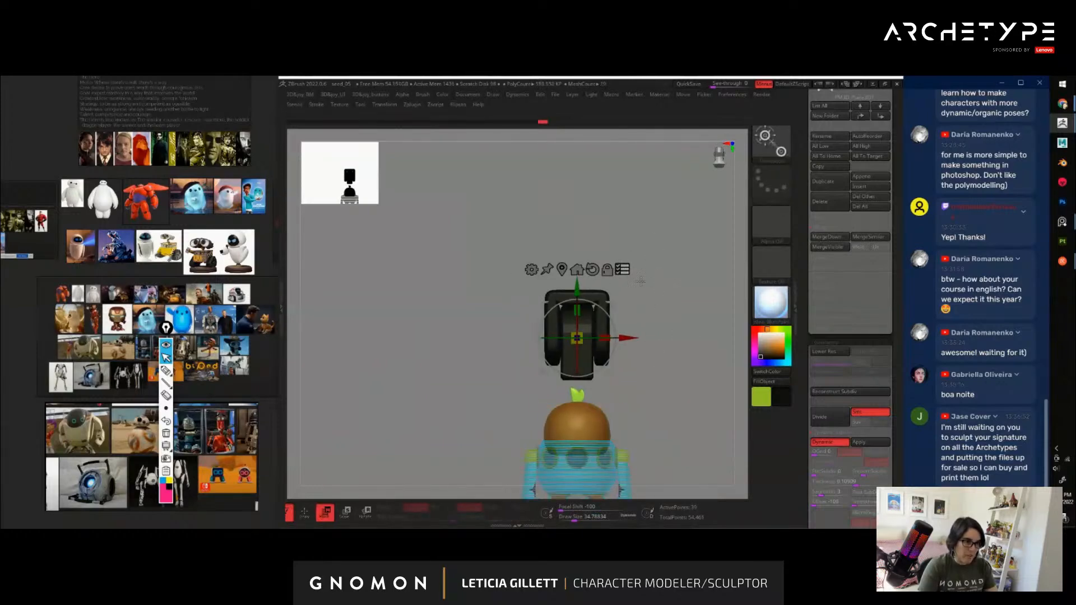
pyautogui.keyDown('alt'); pyautogui.moveTo(641, 281); pyautogui.dragTo(637, 277); pyautogui.keyUp('alt')
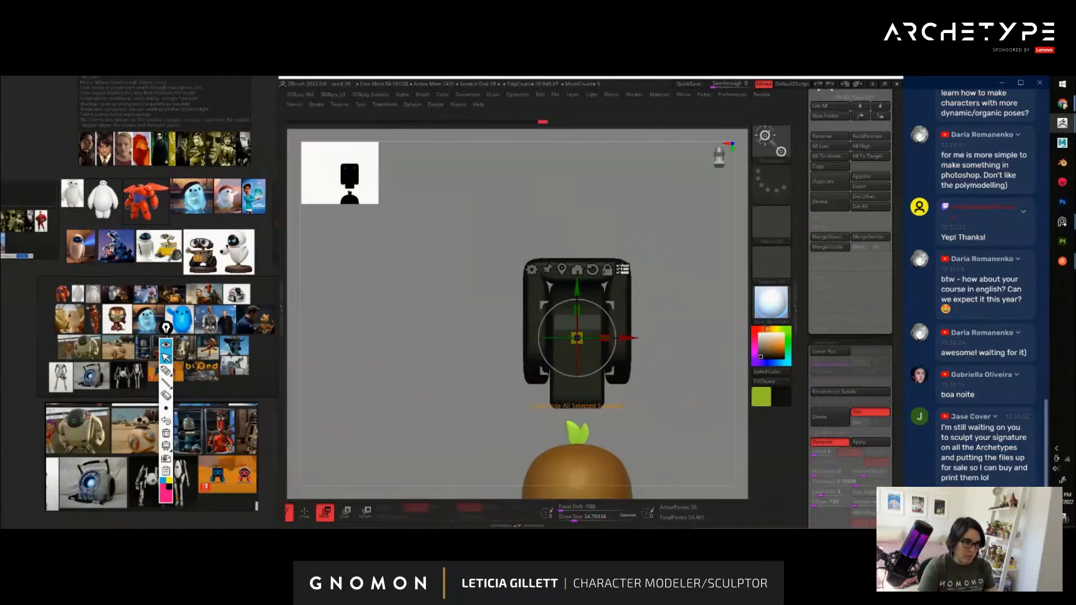
pyautogui.keyDown('alt'); pyautogui.moveTo(667, 389); pyautogui.dragTo(658, 367); pyautogui.keyUp('alt')
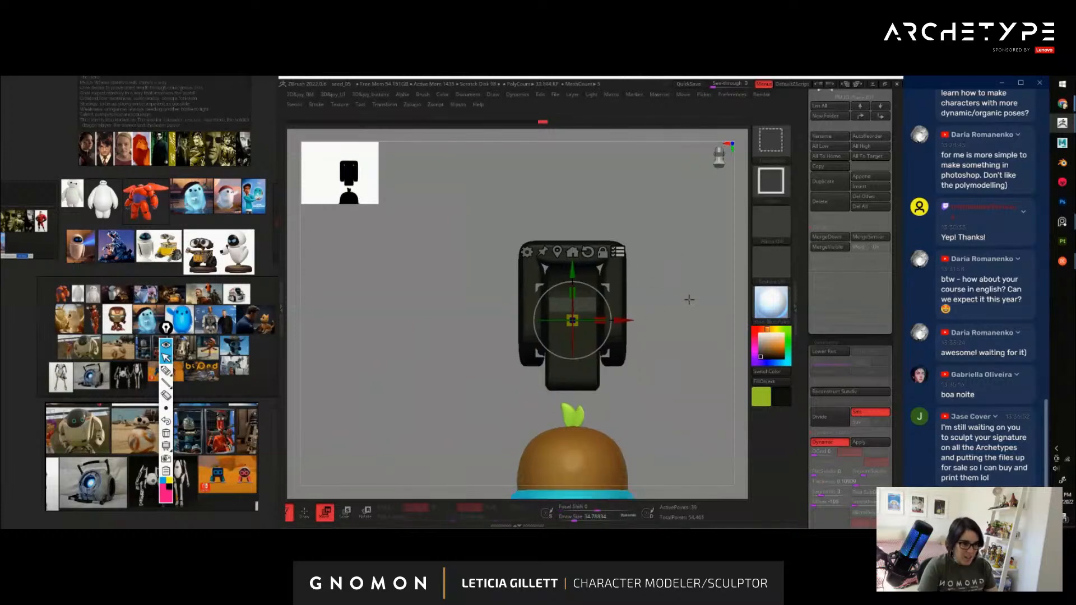
pyautogui.keyDown('ctrl'); pyautogui.keyDown('shift'); pyautogui.moveTo(690, 300); pyautogui.dragTo(696, 312); pyautogui.keyUp('shift'); pyautogui.keyUp('ctrl')
pyautogui.keyDown('ctrl'); pyautogui.keyDown('shift'); pyautogui.click(612, 353); pyautogui.keyUp('shift'); pyautogui.keyUp('ctrl')
pyautogui.keyDown('ctrl'); pyautogui.keyDown('shift'); pyautogui.click(594, 350); pyautogui.keyUp('shift'); pyautogui.keyUp('ctrl')
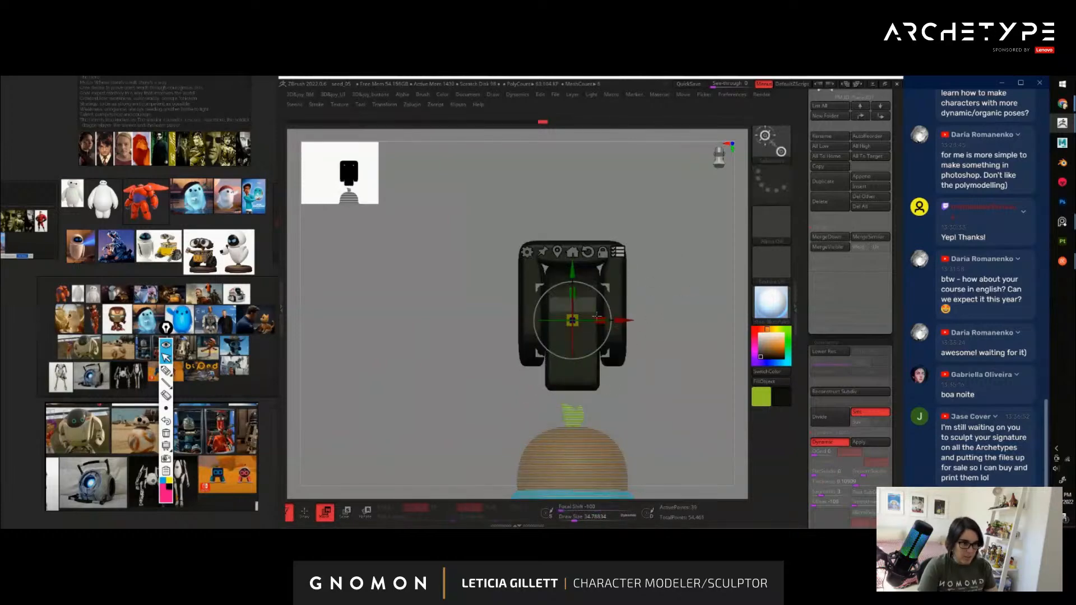
pyautogui.keyDown('alt'); pyautogui.moveTo(678, 405); pyautogui.dragTo(621, 255); pyautogui.keyUp('alt')
pyautogui.hotkey('ctrl', 'z')
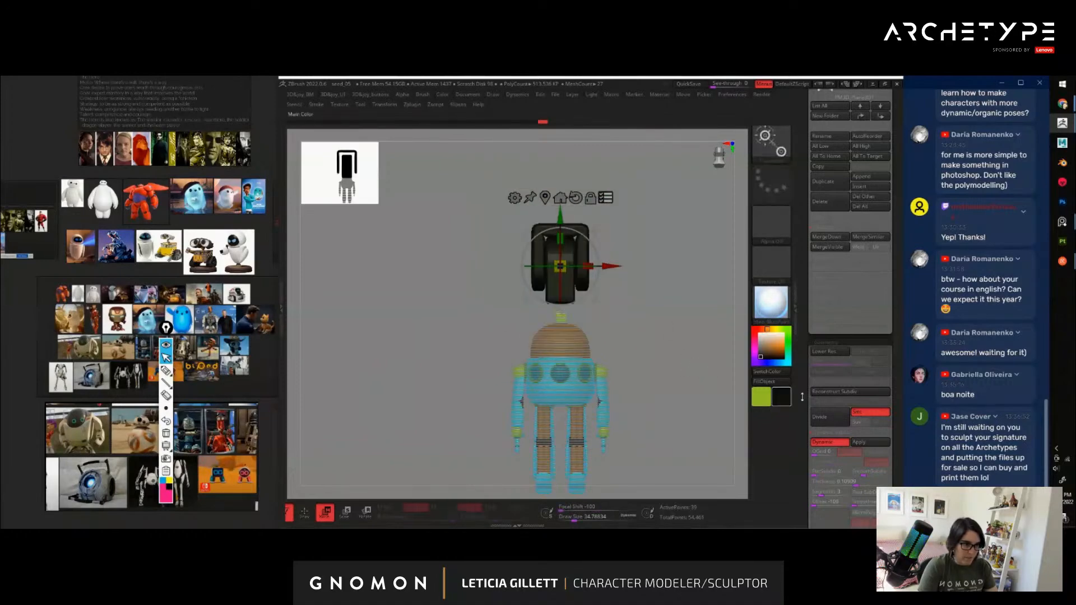
# Turn off dynamic subdivision, scale the arch and block down together, and move them down to the robot's legs
pyautogui.click(829, 443)
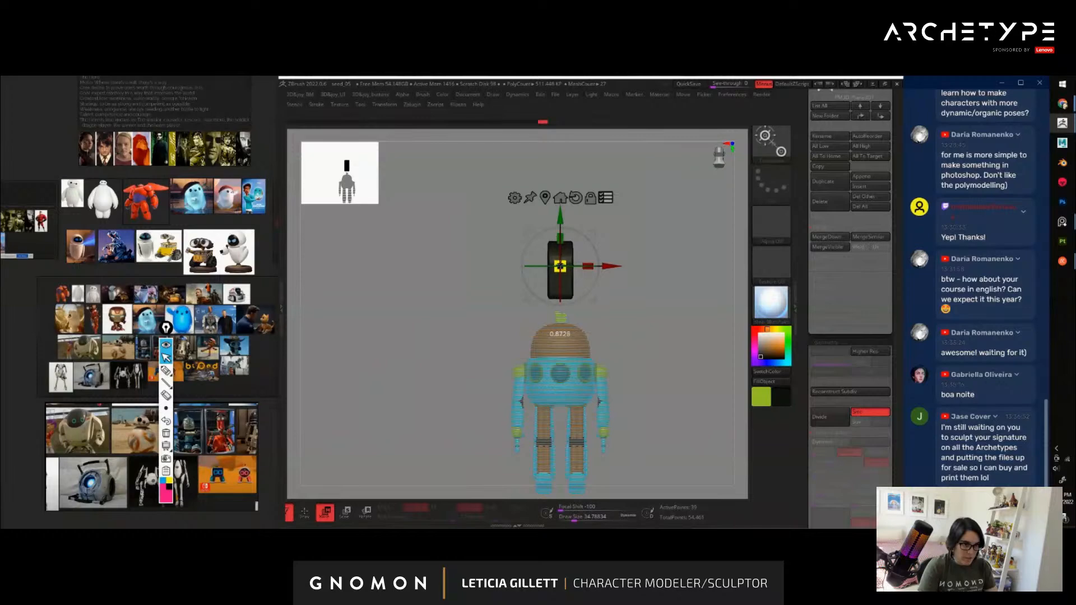
pyautogui.hotkey('ctrl', 'z')
pyautogui.rightClick(602, 267)
pyautogui.moveTo(675, 272); pyautogui.dragTo(711, 283)
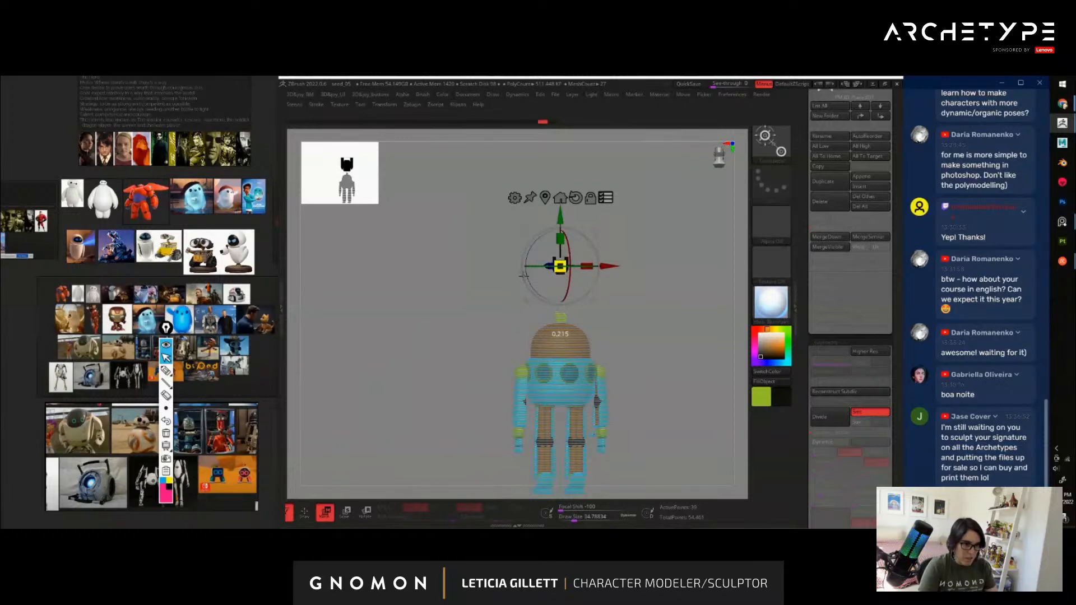
pyautogui.moveTo(560, 217); pyautogui.dragTo(560, 391)
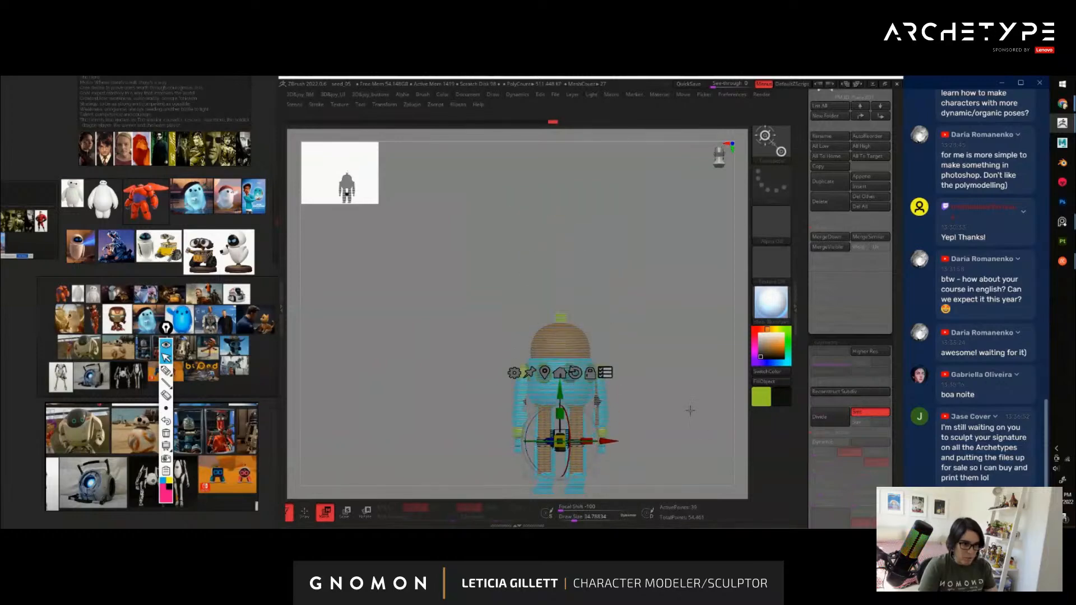
# Align the arch and block with the knee in depth and shift them sideways onto the robot's left leg
pyautogui.moveTo(689, 409); pyautogui.dragTo(695, 451)
pyautogui.keyDown('alt'); pyautogui.moveTo(695, 450); pyautogui.dragTo(575, 319); pyautogui.keyUp('alt')
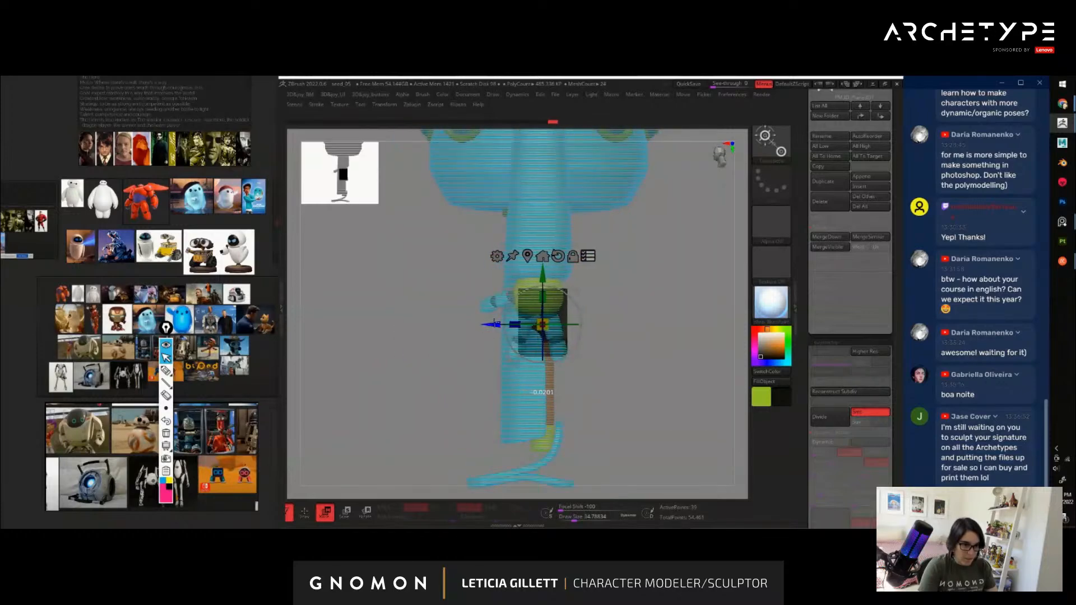
pyautogui.moveTo(600, 377); pyautogui.dragTo(661, 381)
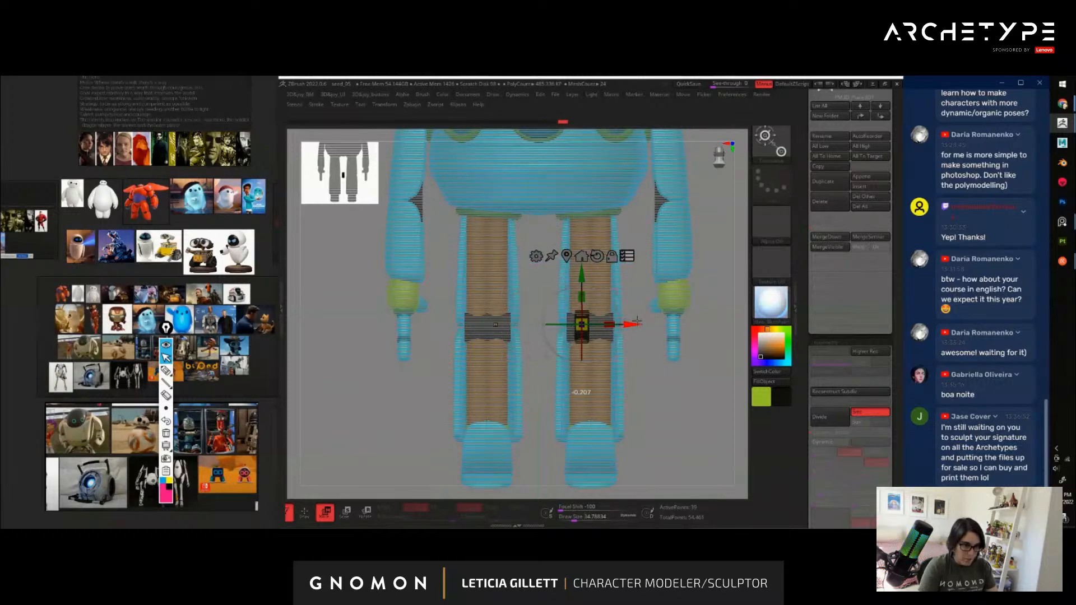
pyautogui.moveTo(635, 321); pyautogui.dragTo(634, 322)
pyautogui.hotkey('ctrl', 'z')
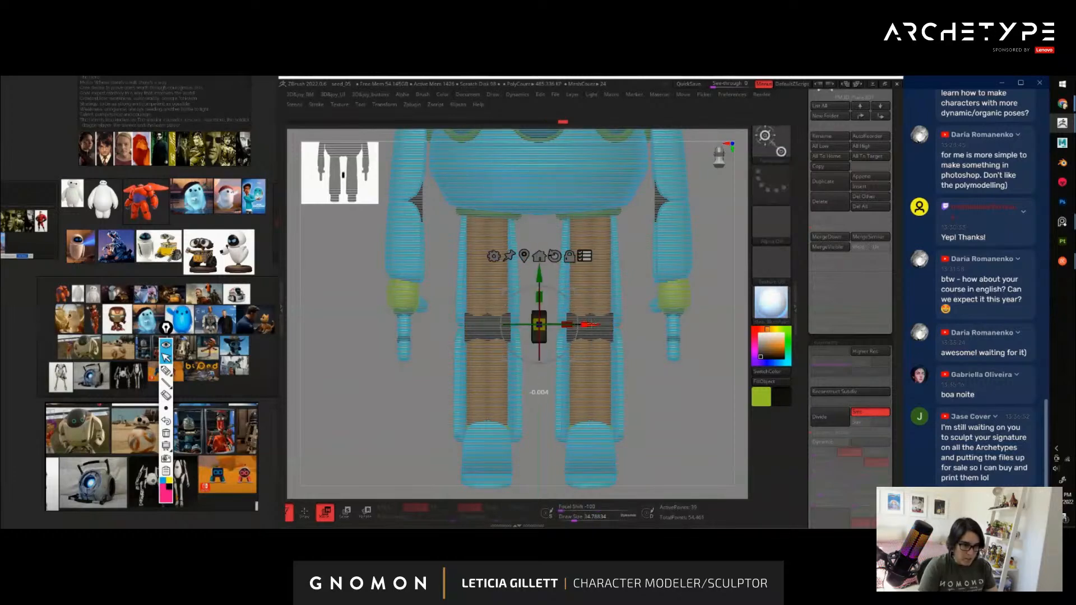
pyautogui.keyDown('alt'); pyautogui.moveTo(677, 389); pyautogui.dragTo(681, 413); pyautogui.keyUp('alt')
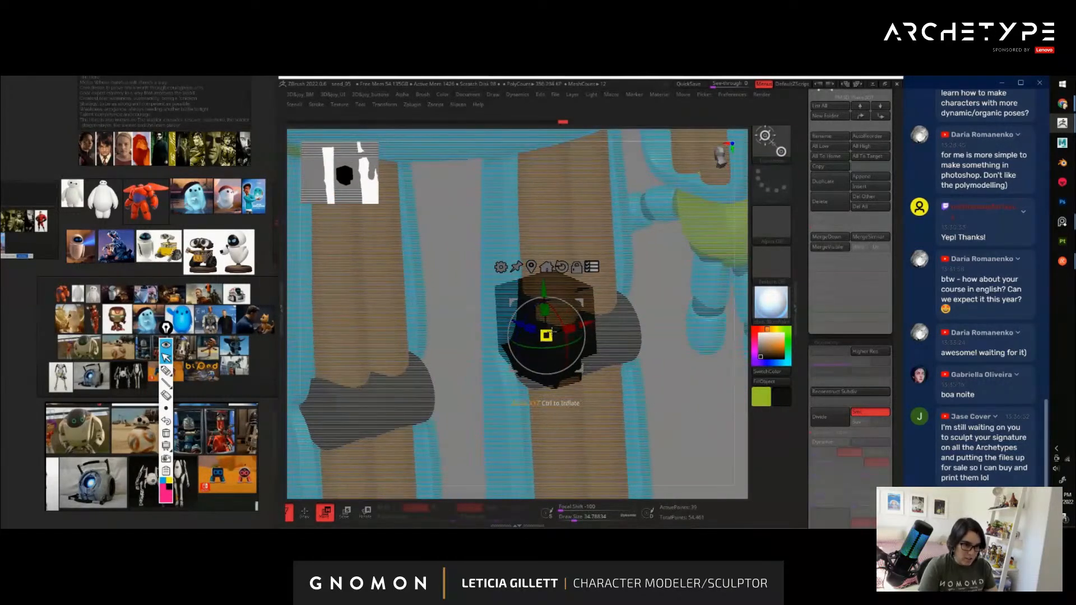
pyautogui.click(837, 414)
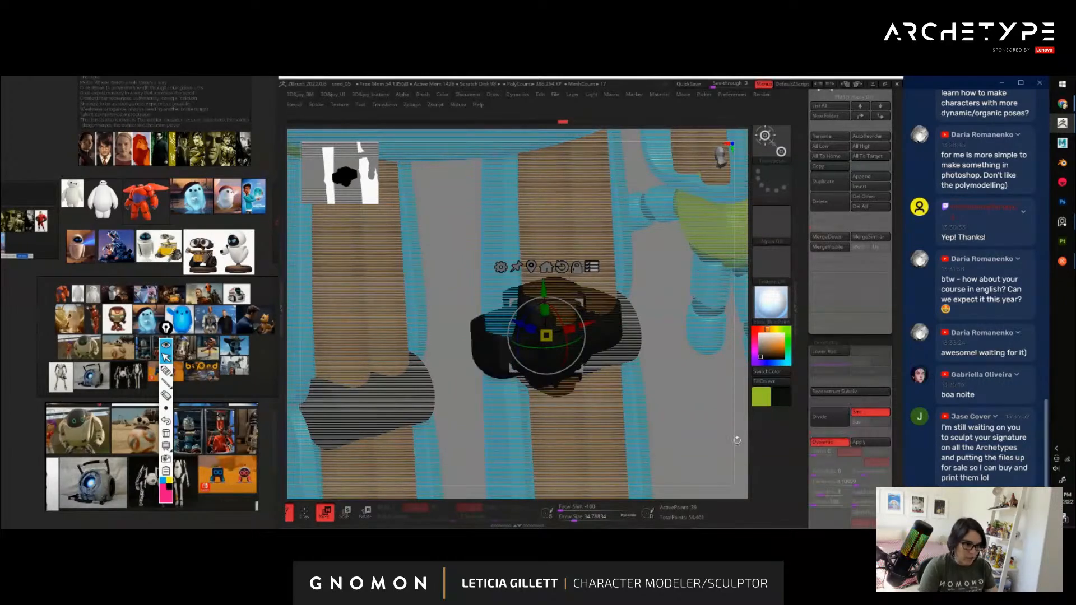
pyautogui.moveTo(711, 432); pyautogui.dragTo(667, 430)
pyautogui.click(831, 443)
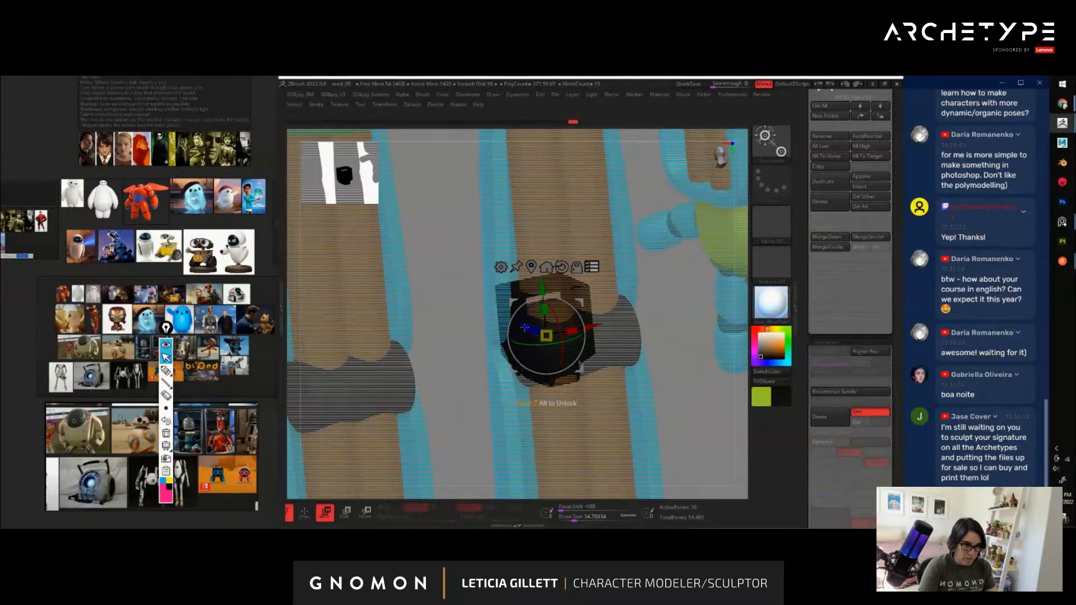
# Adjust the depth and sideways position of the arch and block so they line up with the inner leg tube
pyautogui.moveTo(524, 327); pyautogui.dragTo(531, 330)
pyautogui.moveTo(678, 362)
pyautogui.mouseDown()
pyautogui.moveTo(699, 372)
pyautogui.moveTo(670, 351)
pyautogui.mouseUp()
pyautogui.moveTo(552, 337); pyautogui.dragTo(603, 338)
pyautogui.press('q')
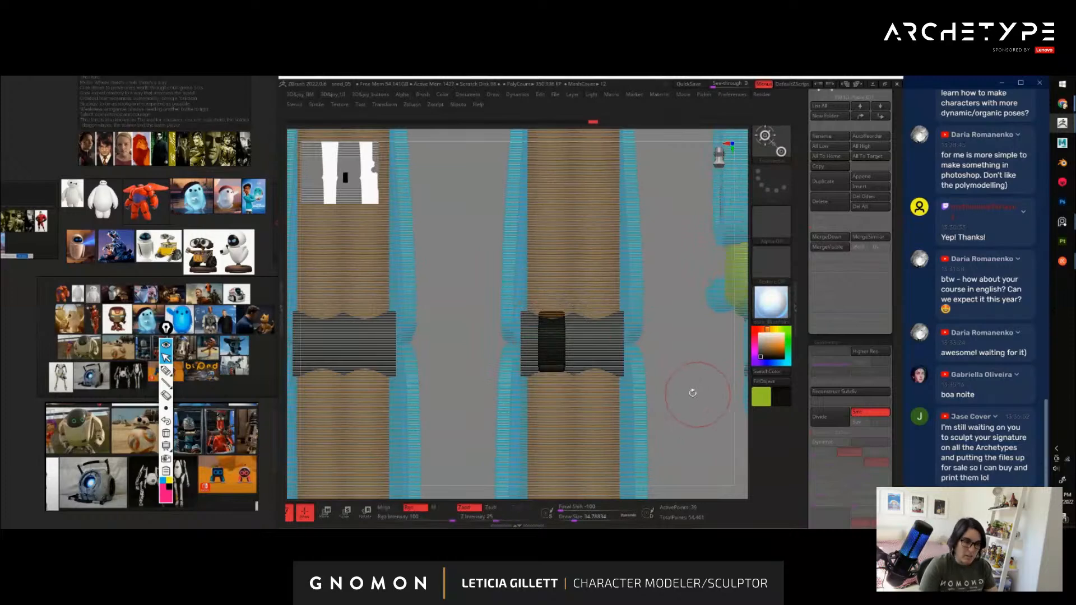
pyautogui.moveTo(694, 389)
pyautogui.mouseDown()
pyautogui.moveTo(679, 438)
pyautogui.moveTo(685, 425)
pyautogui.mouseUp()
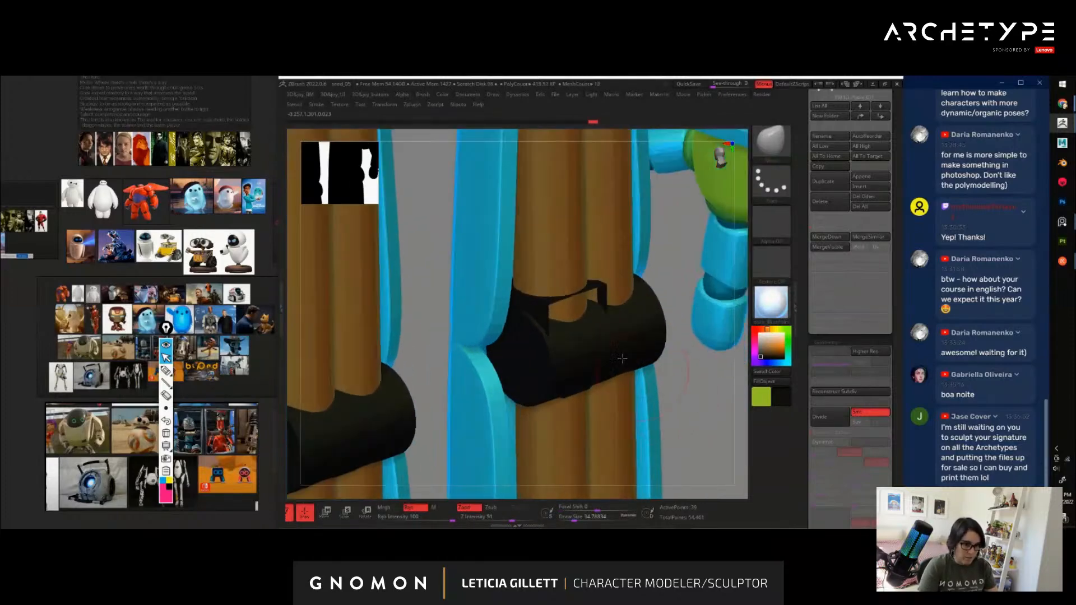
# Hide the black knee cylinders and select the arch on the leg
pyautogui.moveTo(812, 201); pyautogui.dragTo(815, 265)
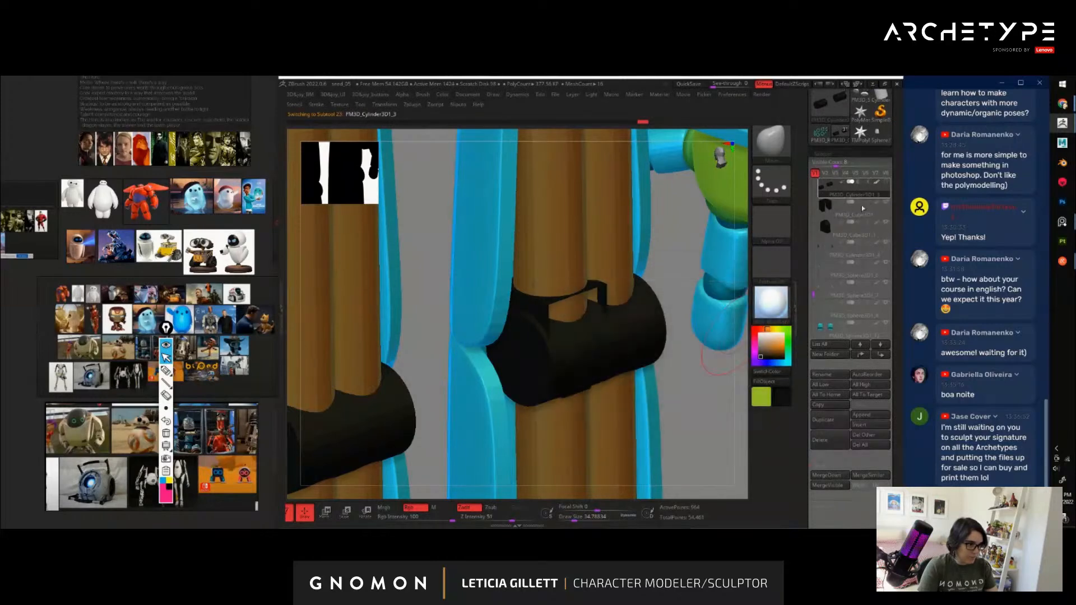
pyautogui.keyDown('alt'); pyautogui.click(544, 309); pyautogui.keyUp('alt')
pyautogui.moveTo(704, 403); pyautogui.dragTo(540, 315)
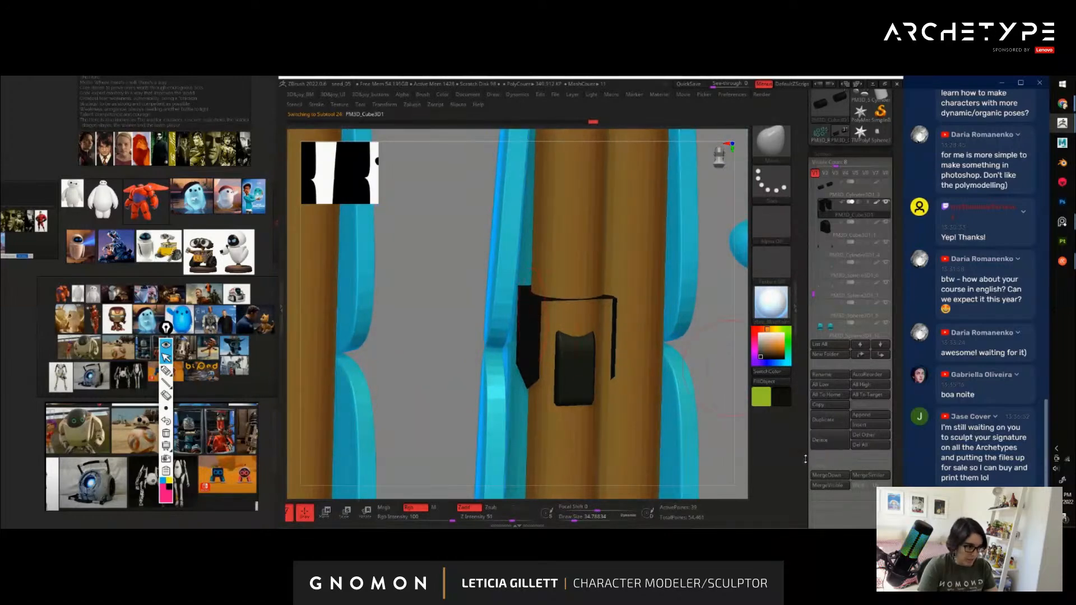
# Turn on the arch's dynamic subdivision and reduce its Thickness until the frame fits closely around the block
pyautogui.scroll(-6, 805, 459)
pyautogui.click(819, 312)
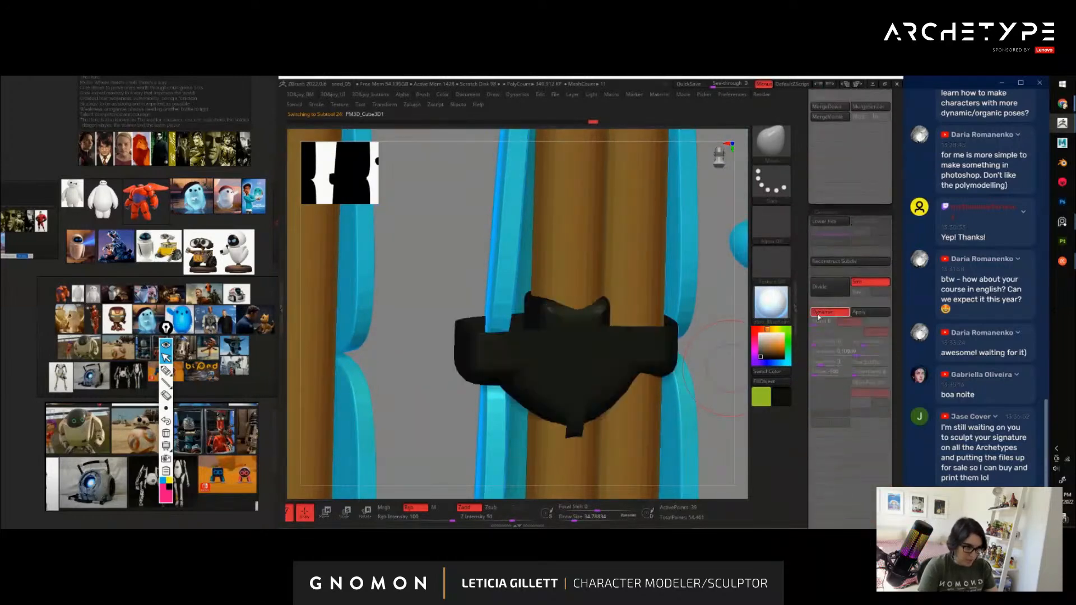
pyautogui.click(843, 355)
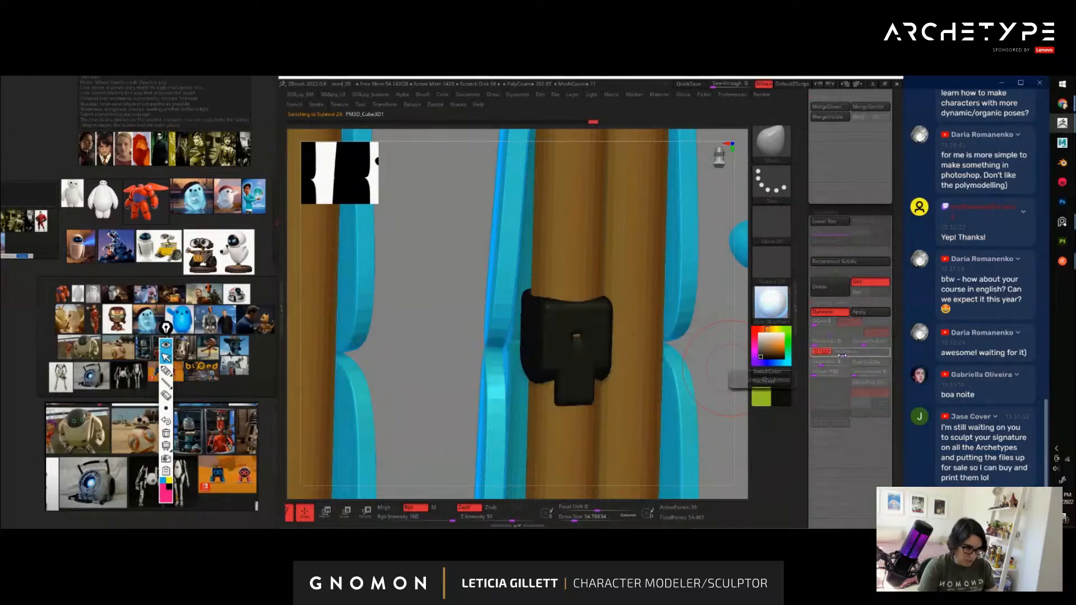
pyautogui.moveTo(842, 355); pyautogui.dragTo(838, 353)
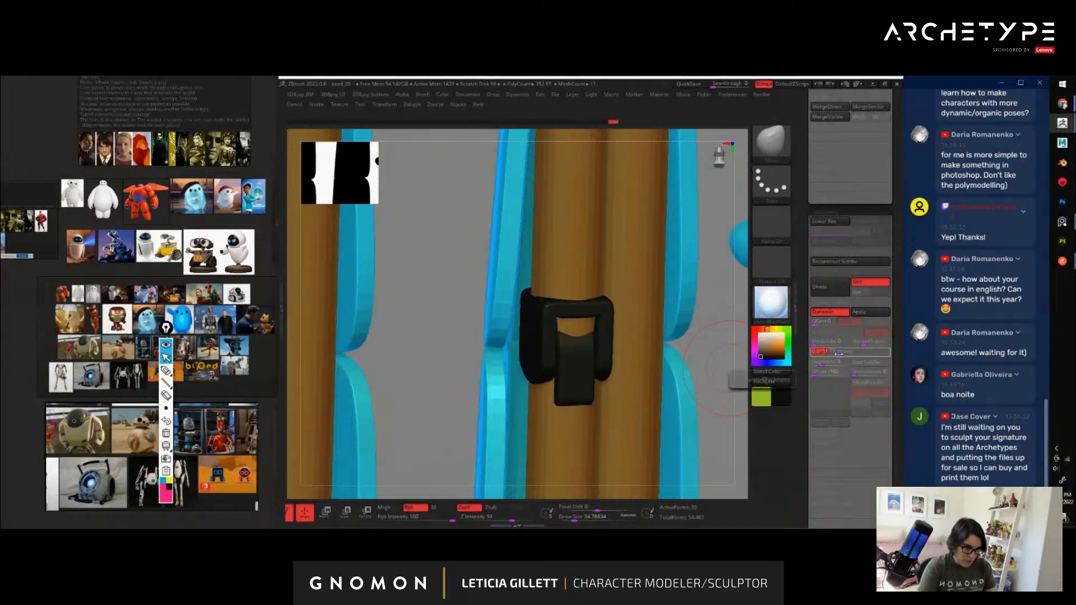
pyautogui.moveTo(724, 356); pyautogui.dragTo(714, 354)
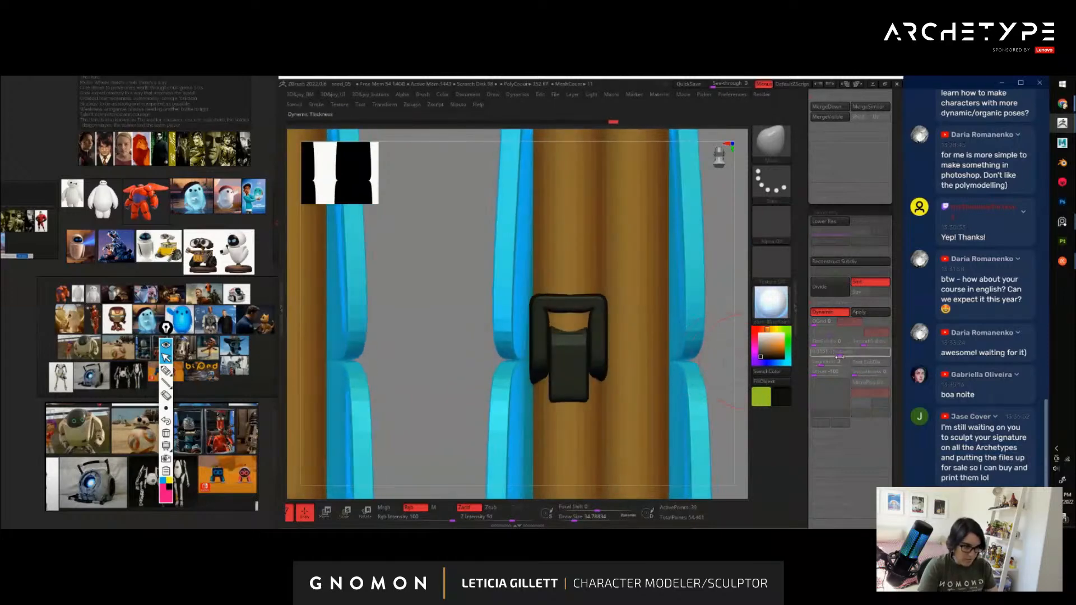
pyautogui.moveTo(840, 353); pyautogui.dragTo(840, 354)
pyautogui.click(838, 354)
# Select the brown leg tubes, switch the gizmo back to a single subtool, and deflate the tubes to make them slightly thinner
pyautogui.keyDown('alt'); pyautogui.moveTo(730, 341); pyautogui.dragTo(695, 376); pyautogui.keyUp('alt')
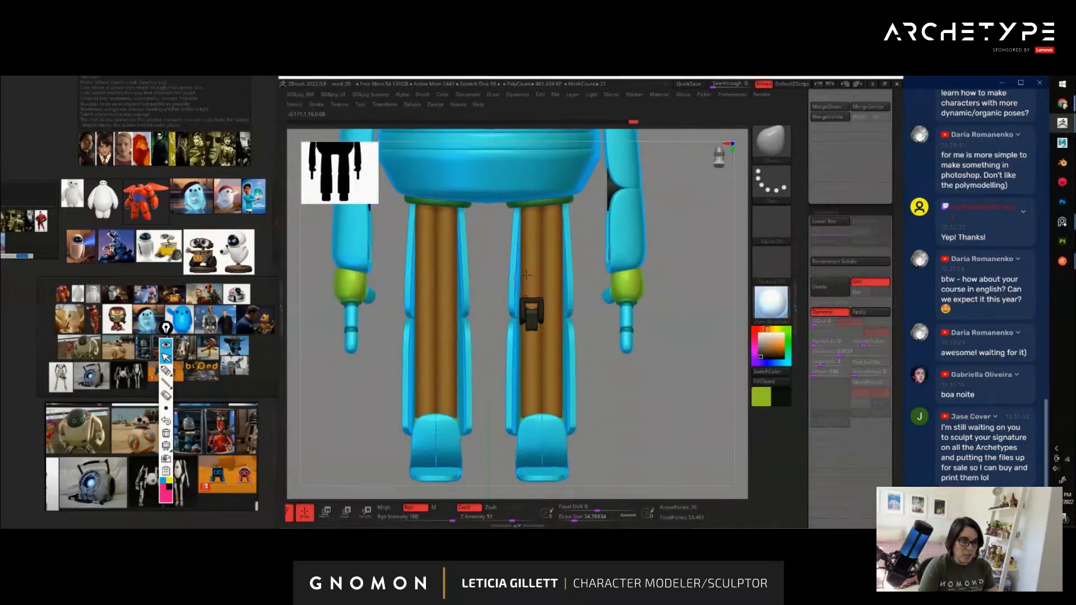
pyautogui.keyDown('alt'); pyautogui.click(551, 281); pyautogui.keyUp('alt')
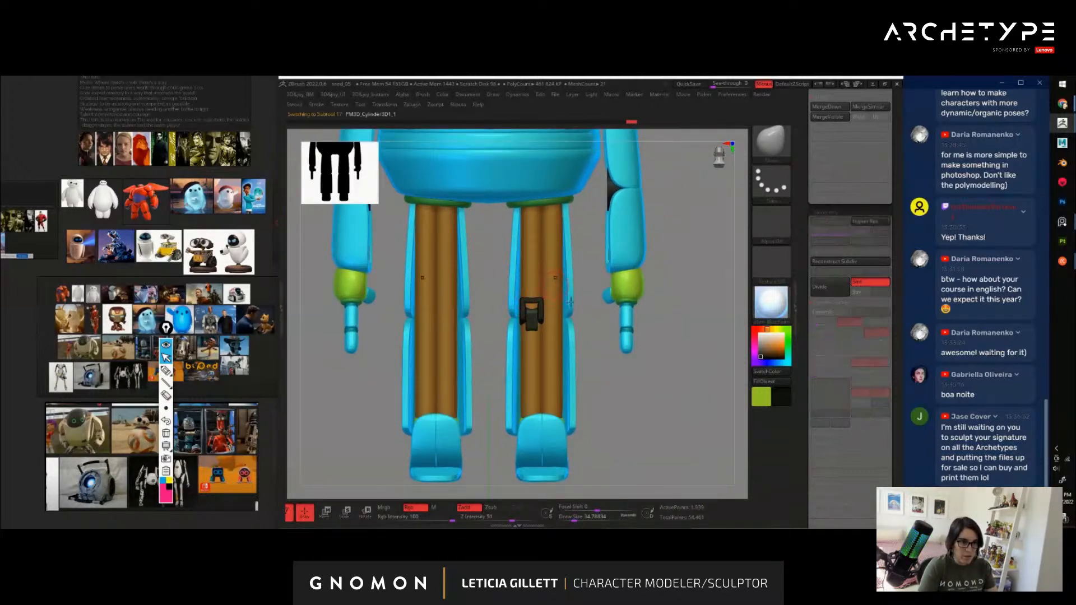
pyautogui.press('w')
pyautogui.keyDown('alt'); pyautogui.moveTo(640, 409); pyautogui.dragTo(689, 441); pyautogui.keyUp('alt')
pyautogui.click(531, 165)
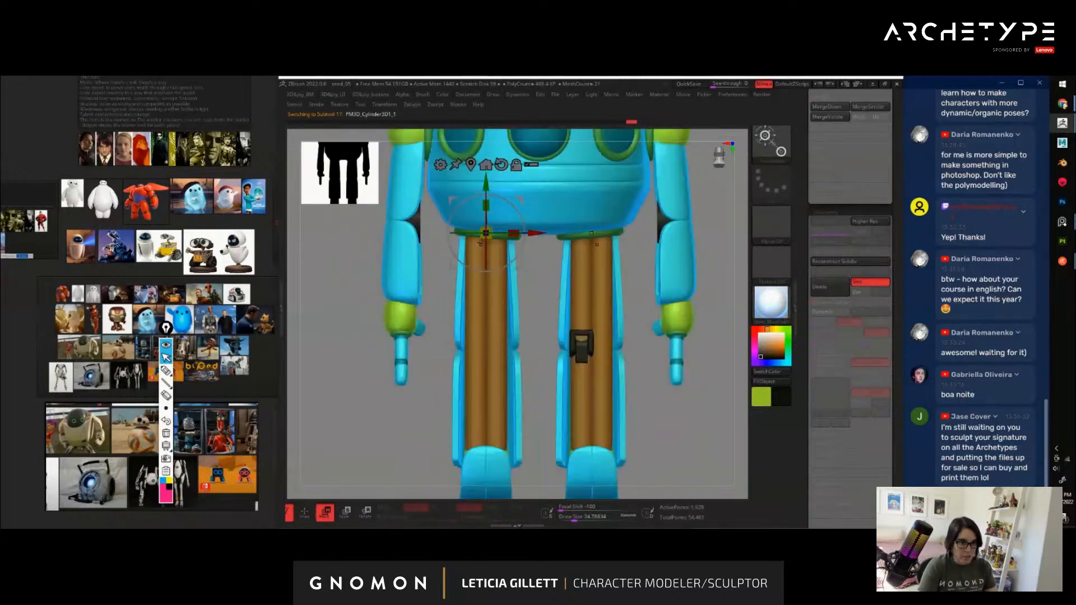
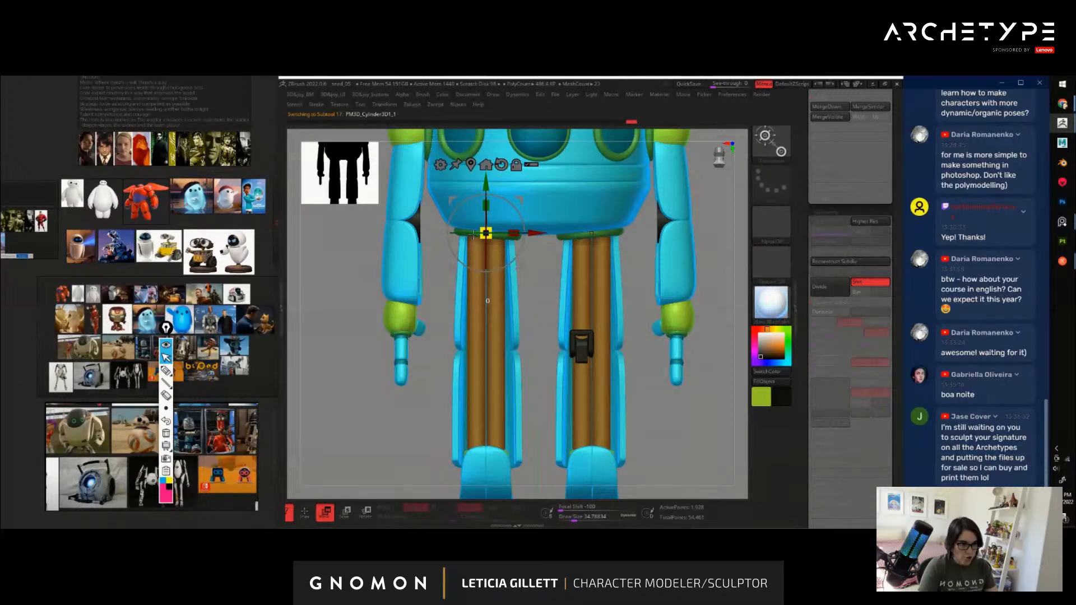
pyautogui.moveTo(474, 234); pyautogui.dragTo(522, 222)
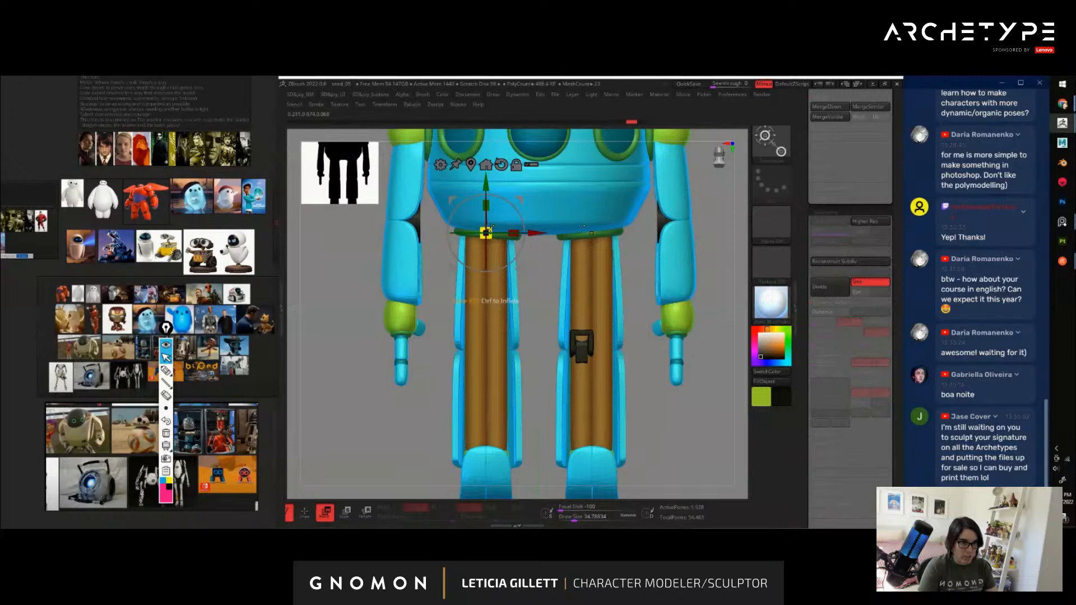
pyautogui.moveTo(487, 233)
pyautogui.keyDown('ctrl'); pyautogui.mouseDown()
pyautogui.moveTo(442, 257)
pyautogui.moveTo(524, 233)
pyautogui.moveTo(483, 249)
pyautogui.mouseUp(); pyautogui.keyUp('ctrl')
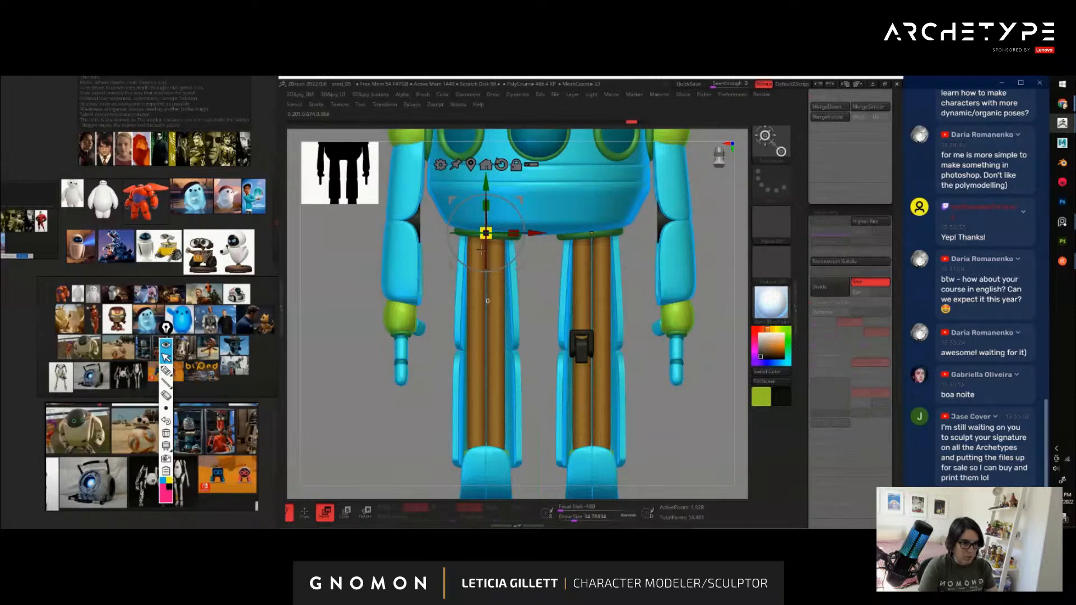
# Show the polyframe, isolate the upper halves of the leg tubes above the knee, and split them from the lower halves
pyautogui.moveTo(685, 451)
pyautogui.keyDown('alt'); pyautogui.mouseDown()
pyautogui.moveTo(643, 358)
pyautogui.moveTo(672, 363)
pyautogui.moveTo(645, 358)
pyautogui.mouseUp(); pyautogui.keyUp('alt')
pyautogui.press('q')
pyautogui.moveTo(628, 284)
pyautogui.keyDown('alt'); pyautogui.mouseDown()
pyautogui.moveTo(629, 338)
pyautogui.moveTo(649, 340)
pyautogui.moveTo(625, 314)
pyautogui.mouseUp(); pyautogui.keyUp('alt')
pyautogui.hotkey('shift', 's')
pyautogui.hotkey('shift', 'f')
pyautogui.keyDown('ctrl'); pyautogui.keyDown('shift'); pyautogui.moveTo(511, 169); pyautogui.dragTo(654, 337); pyautogui.keyUp('shift'); pyautogui.keyUp('ctrl')
pyautogui.press('space')
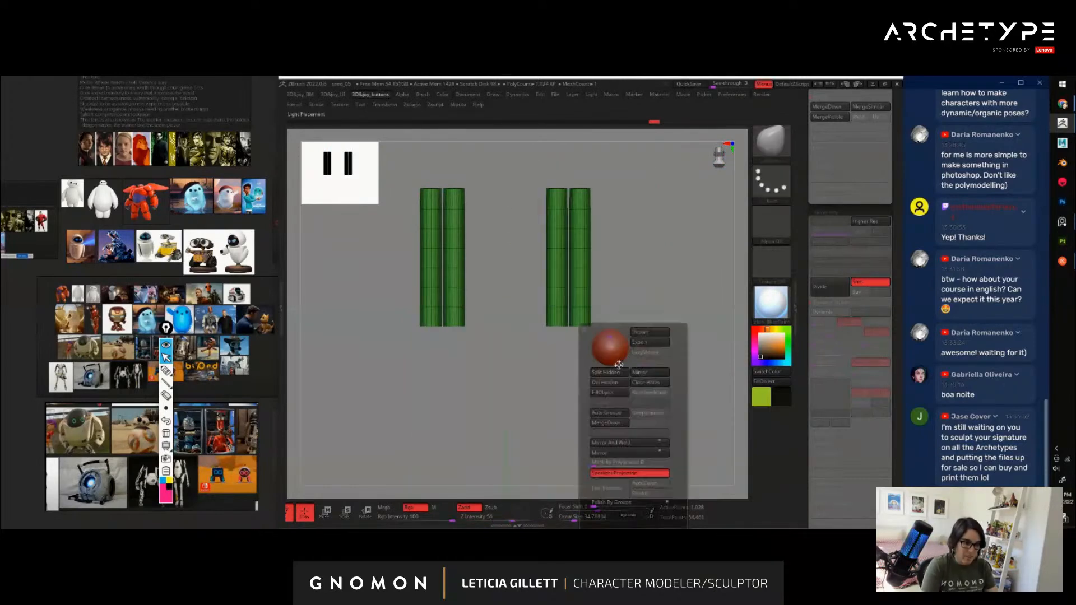
pyautogui.click(615, 376)
pyautogui.hotkey('ctrl', 'shift', 's')
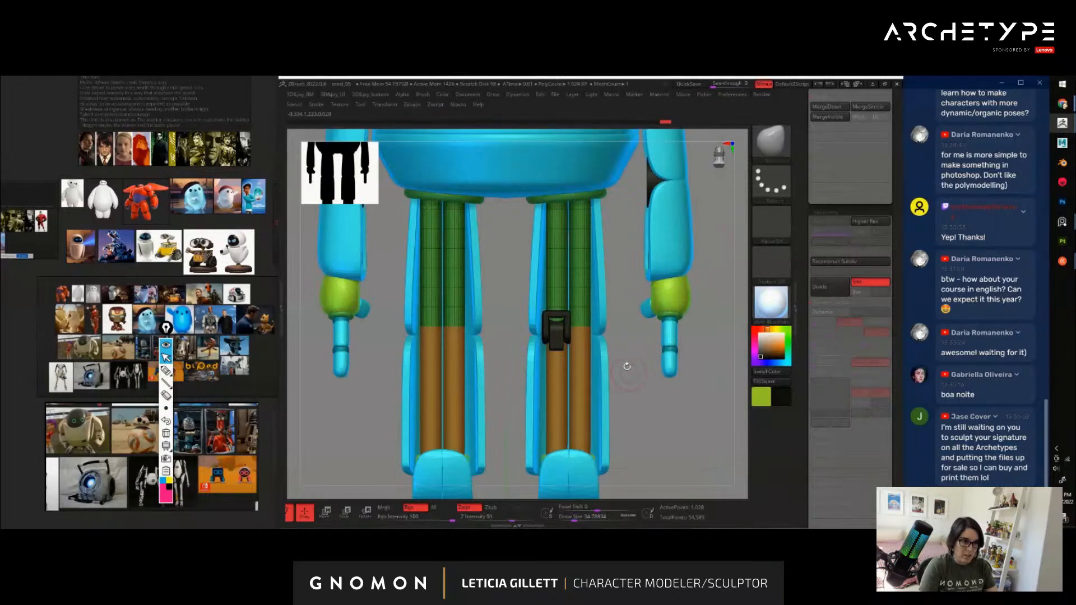
# Isolate the knee ends of the upper leg tubes with an inverted mask and move them up to open a gap
pyautogui.keyDown('alt'); pyautogui.moveTo(633, 337); pyautogui.dragTo(648, 343); pyautogui.keyUp('alt')
pyautogui.keyDown('ctrl'); pyautogui.moveTo(521, 324); pyautogui.dragTo(662, 377); pyautogui.keyUp('ctrl')
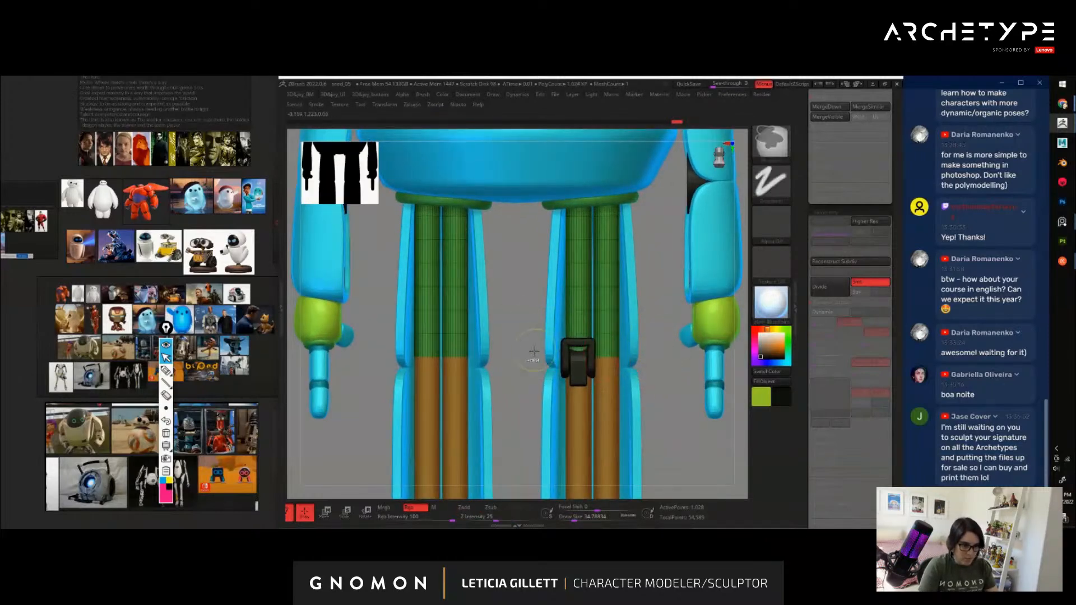
pyautogui.press('w')
pyautogui.keyDown('ctrl'); pyautogui.click(510, 234); pyautogui.keyUp('ctrl')
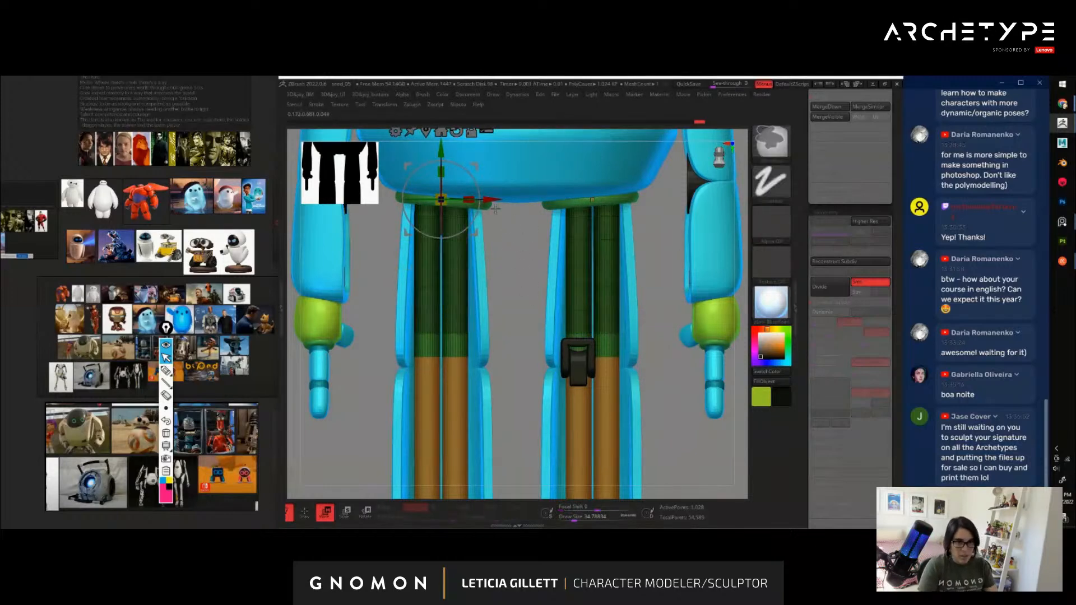
pyautogui.moveTo(441, 151); pyautogui.dragTo(443, 135)
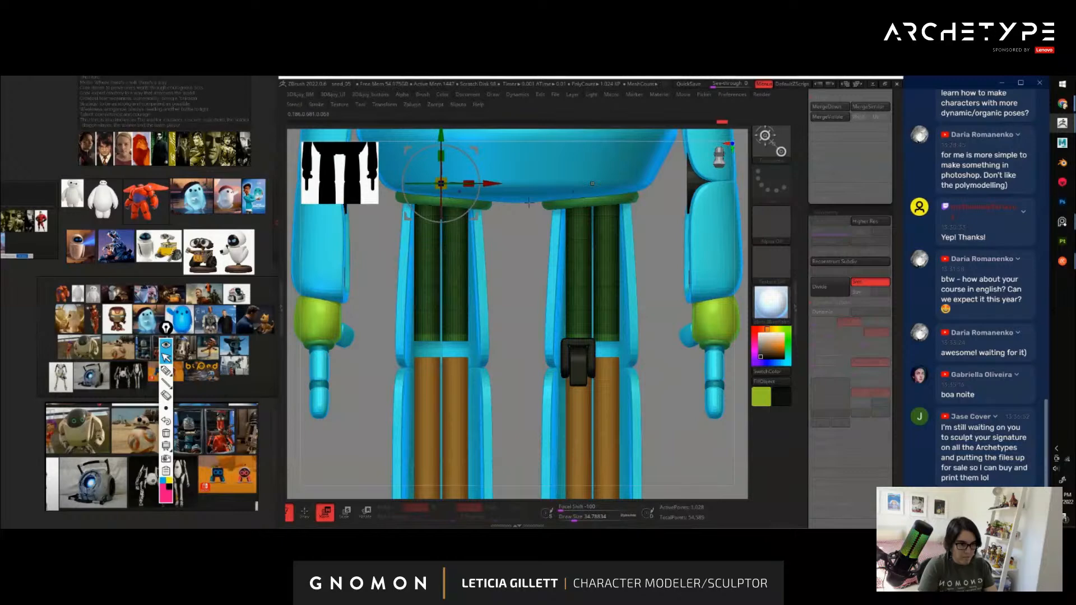
# Select the lower leg tubes, mask everything except their knee ends, lower those ends to widen the gap, and clear the mask
pyautogui.press('q')
pyautogui.moveTo(661, 426)
pyautogui.keyDown('alt'); pyautogui.mouseDown()
pyautogui.moveTo(619, 364)
pyautogui.moveTo(694, 447)
pyautogui.moveTo(651, 363)
pyautogui.mouseUp(); pyautogui.keyUp('alt')
pyautogui.keyDown('alt'); pyautogui.click(548, 338); pyautogui.keyUp('alt')
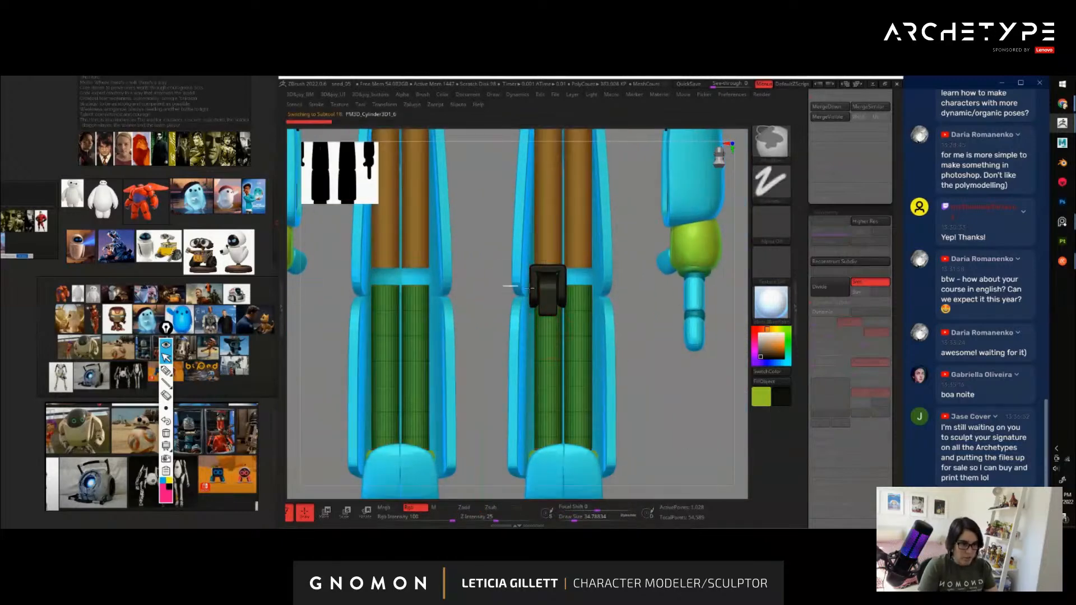
pyautogui.keyDown('ctrl'); pyautogui.moveTo(491, 283); pyautogui.dragTo(640, 311); pyautogui.keyUp('ctrl')
pyautogui.keyDown('ctrl'); pyautogui.click(644, 319); pyautogui.keyUp('ctrl')
pyautogui.press('w')
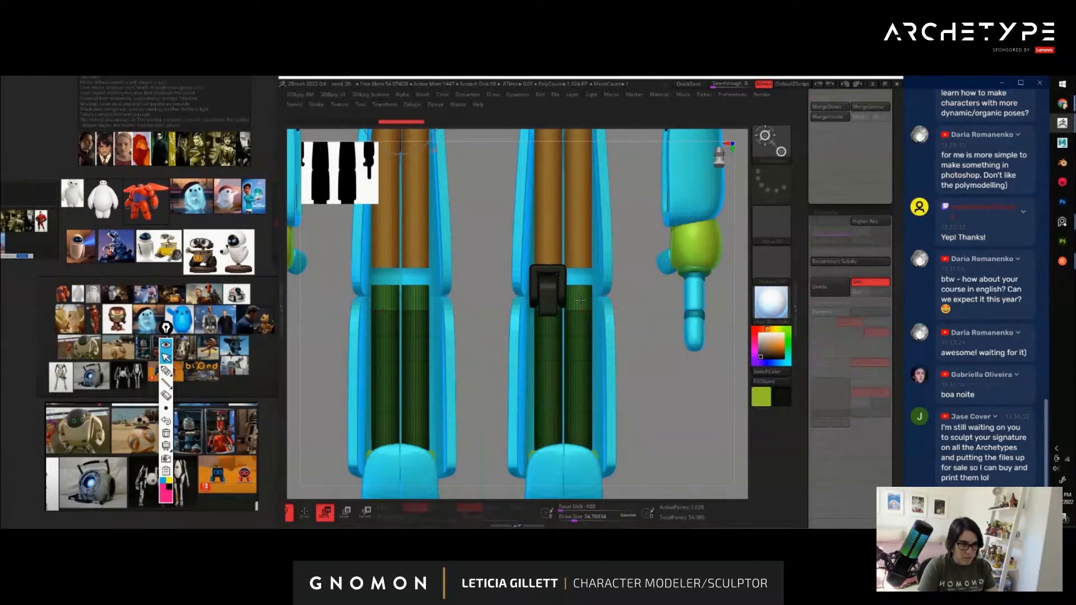
pyautogui.keyDown('alt'); pyautogui.click(580, 303); pyautogui.keyUp('alt')
pyautogui.click(593, 241)
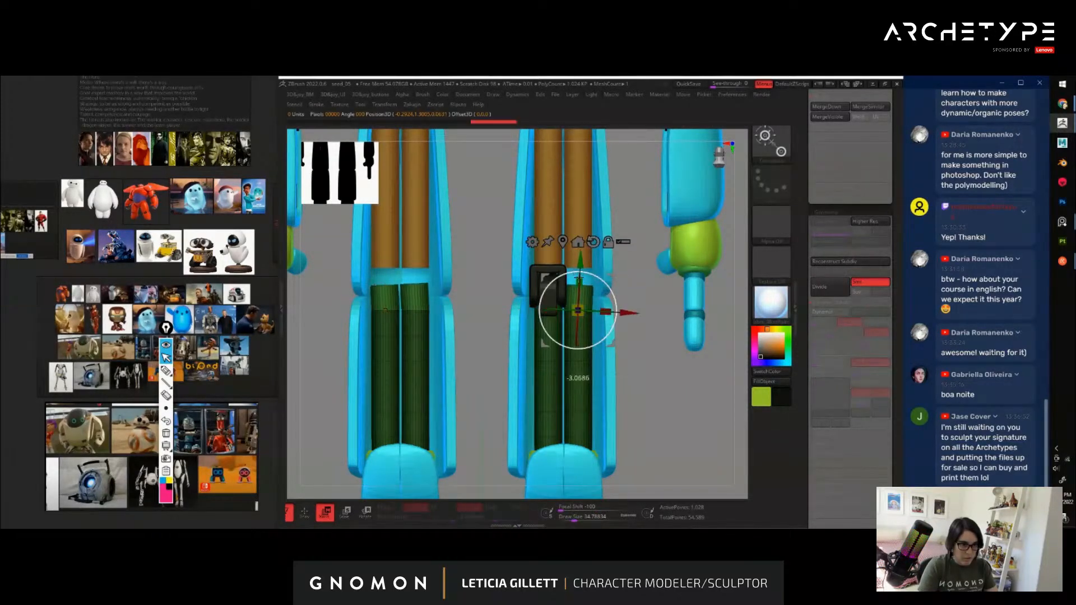
pyautogui.moveTo(579, 277); pyautogui.dragTo(578, 295)
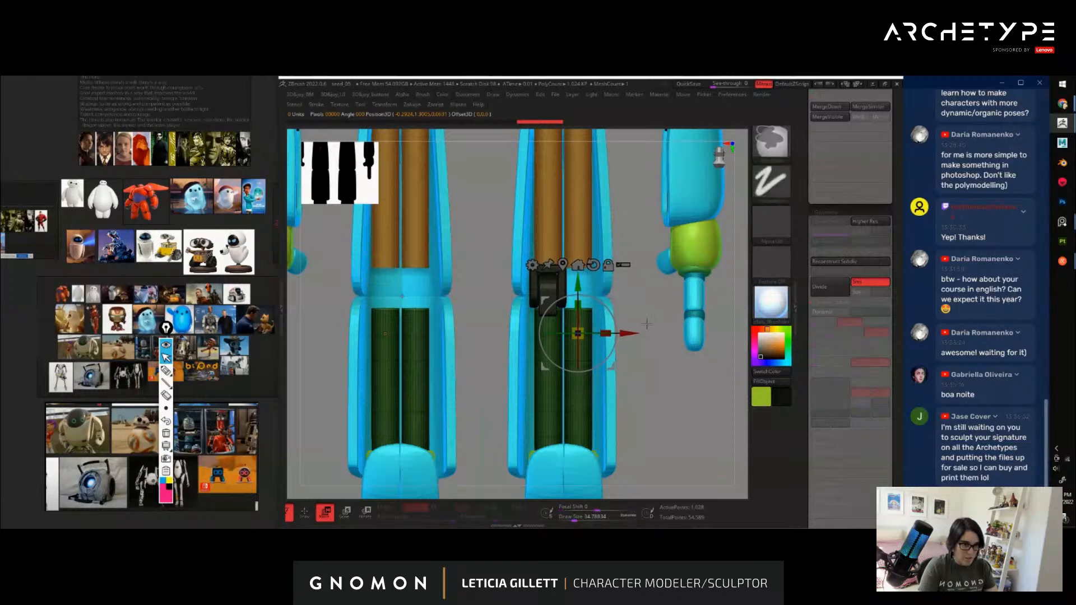
pyautogui.press('q')
pyautogui.moveTo(656, 373)
pyautogui.keyDown('ctrl'); pyautogui.mouseDown()
pyautogui.moveTo(672, 389)
pyautogui.moveTo(663, 422)
pyautogui.moveTo(677, 419)
pyautogui.moveTo(635, 400)
pyautogui.moveTo(668, 432)
pyautogui.moveTo(655, 471)
pyautogui.moveTo(676, 436)
pyautogui.mouseUp(); pyautogui.keyUp('ctrl')
# Select the knee arch and its inner block together with the multi-subtool gizmo and scale the pair down slightly
pyautogui.keyDown('alt'); pyautogui.moveTo(673, 388); pyautogui.dragTo(675, 456); pyautogui.keyUp('alt')
pyautogui.keyDown('alt'); pyautogui.click(567, 330); pyautogui.keyUp('alt')
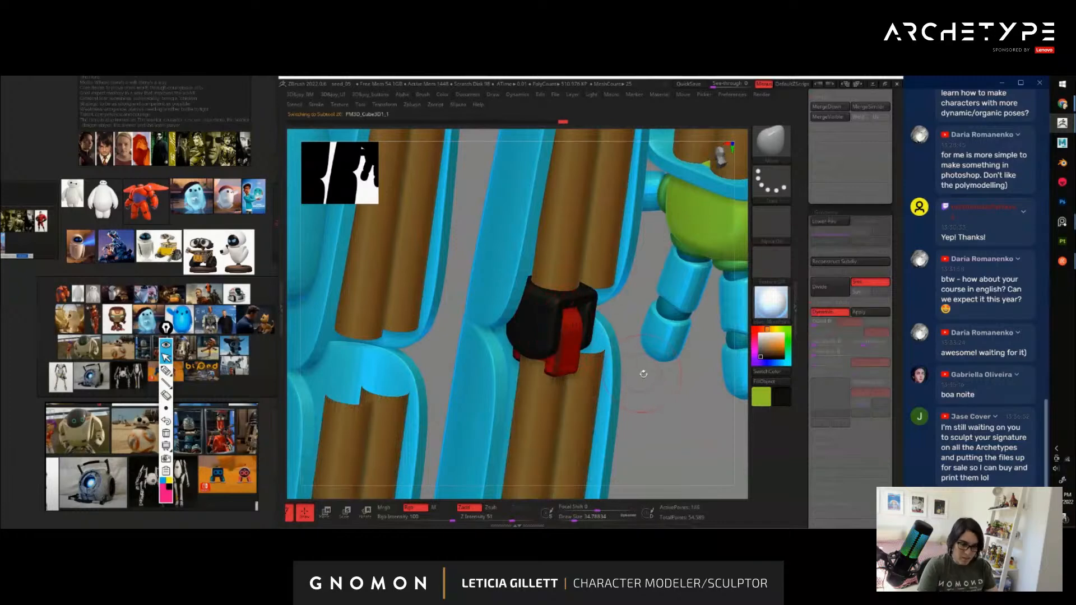
pyautogui.moveTo(675, 417)
pyautogui.mouseDown()
pyautogui.moveTo(666, 441)
pyautogui.moveTo(703, 413)
pyautogui.moveTo(704, 440)
pyautogui.mouseUp()
pyautogui.press('w')
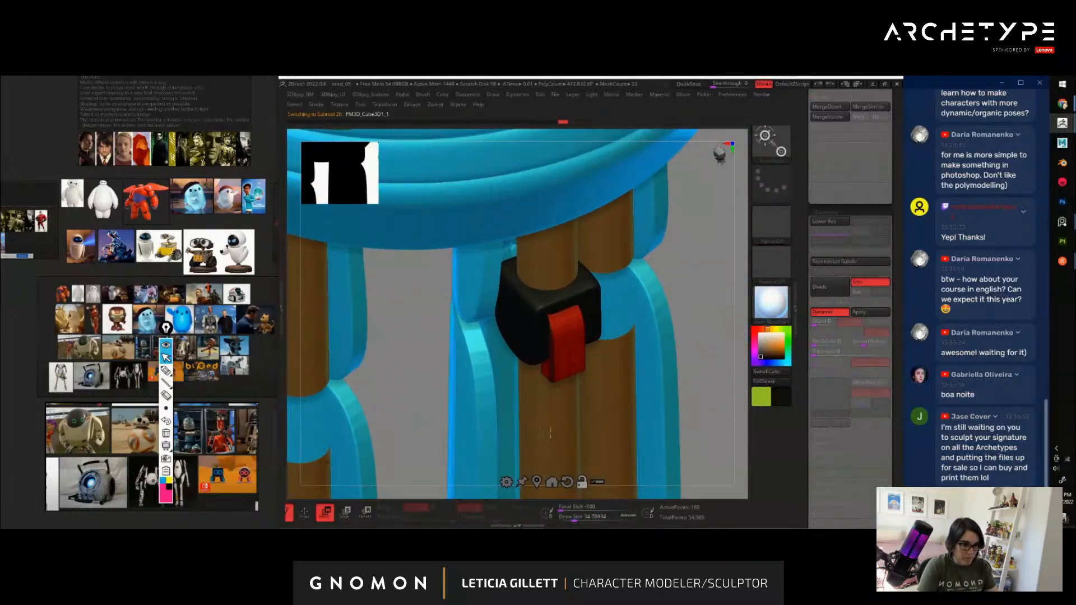
pyautogui.keyDown('alt'); pyautogui.click(550, 294); pyautogui.keyUp('alt')
pyautogui.click(594, 249)
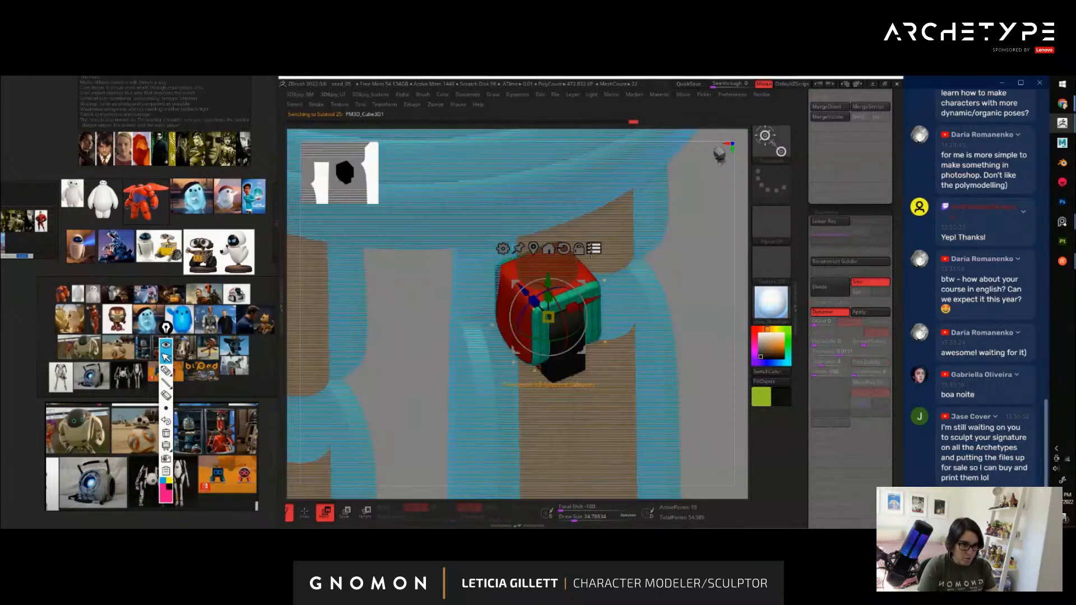
pyautogui.keyDown('ctrl'); pyautogui.keyDown('shift'); pyautogui.moveTo(677, 270); pyautogui.dragTo(693, 247); pyautogui.keyUp('shift'); pyautogui.keyUp('ctrl')
pyautogui.keyDown('ctrl'); pyautogui.keyDown('shift'); pyautogui.click(589, 312); pyautogui.keyUp('shift'); pyautogui.keyUp('ctrl')
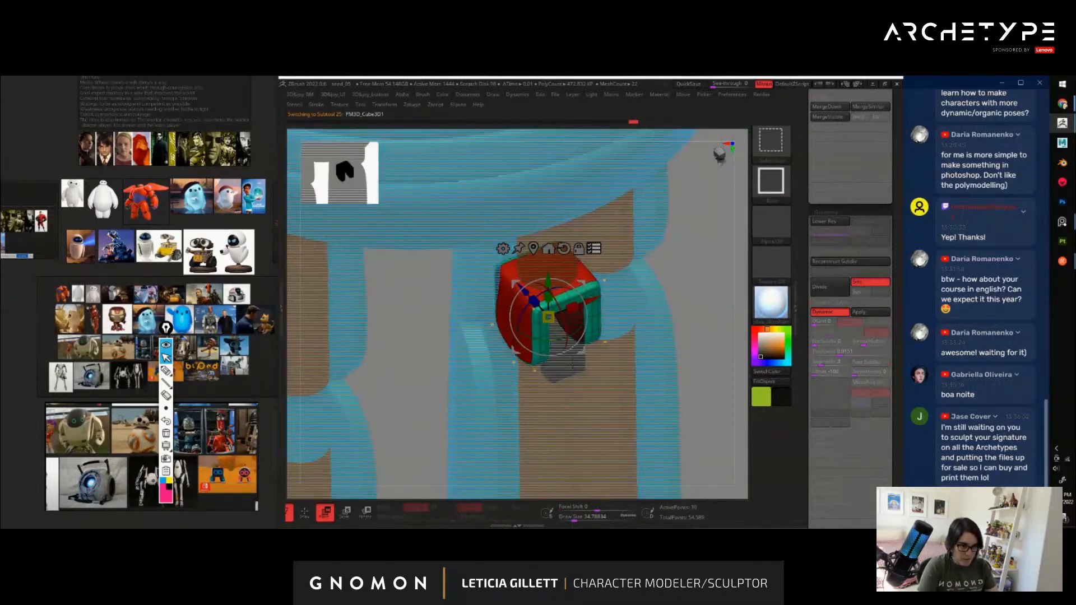
pyautogui.keyDown('ctrl'); pyautogui.keyDown('shift'); pyautogui.click(567, 349); pyautogui.keyUp('shift'); pyautogui.keyUp('ctrl')
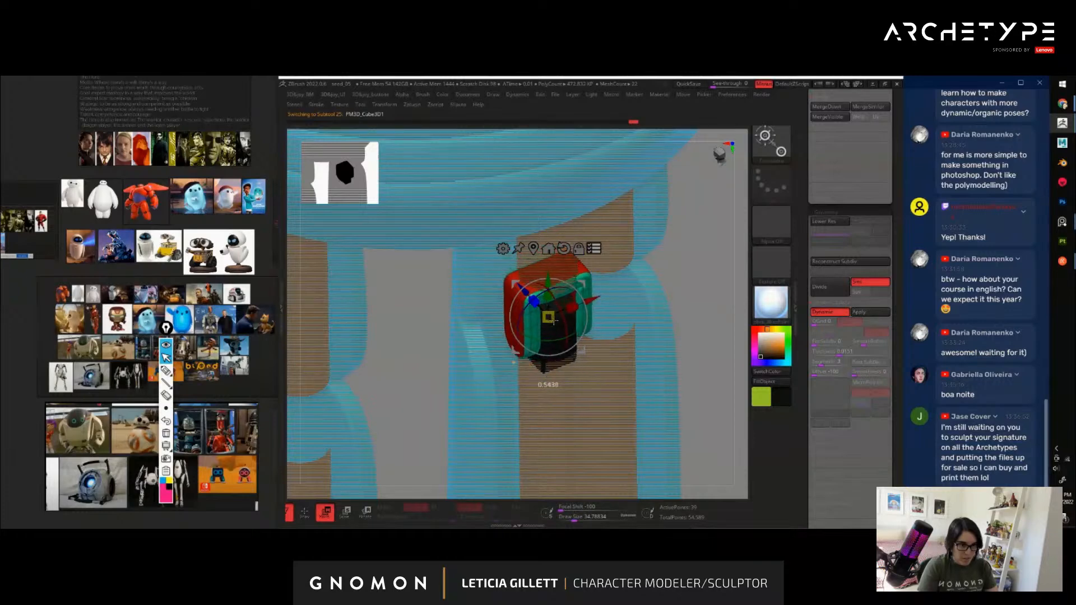
pyautogui.press('q')
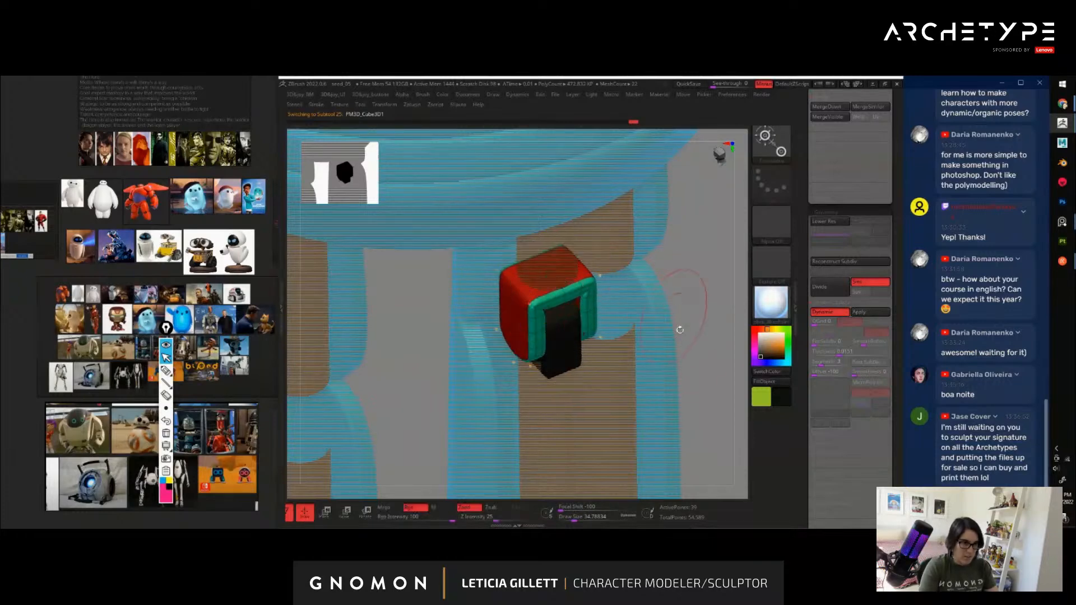
# Adjust the height and vertical position of the arch and block together to fit the knee gap between the tubes
pyautogui.press('f')
pyautogui.moveTo(666, 376); pyautogui.dragTo(687, 383)
pyautogui.press('f')
pyautogui.press('w')
pyautogui.moveTo(552, 285); pyautogui.dragTo(550, 290)
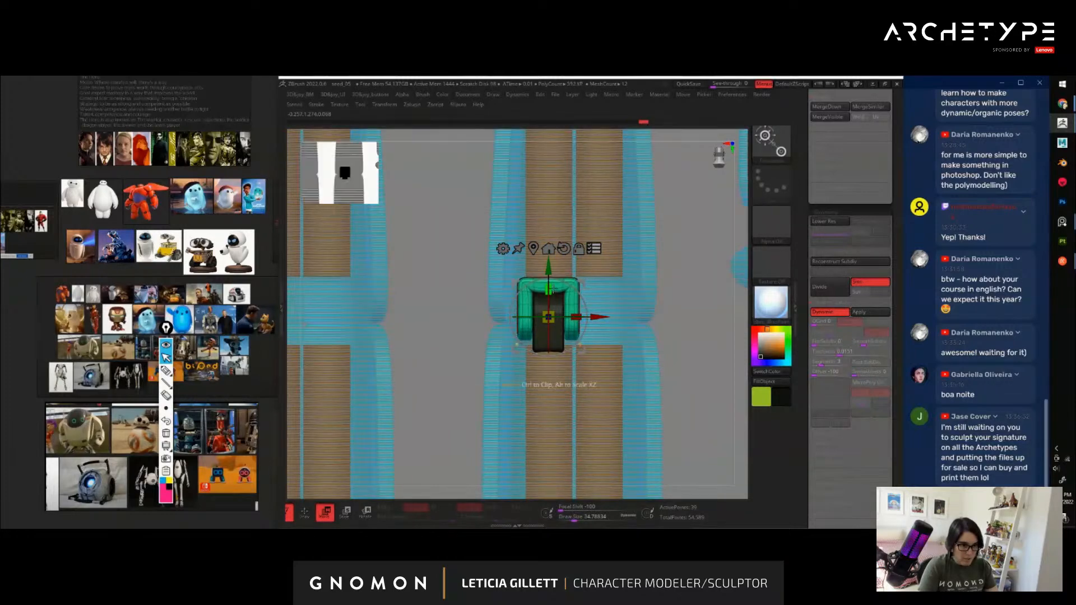
pyautogui.press('q')
pyautogui.moveTo(667, 368)
pyautogui.keyDown('alt'); pyautogui.mouseDown()
pyautogui.moveTo(630, 350)
pyautogui.moveTo(690, 455)
pyautogui.mouseUp(); pyautogui.keyUp('alt')
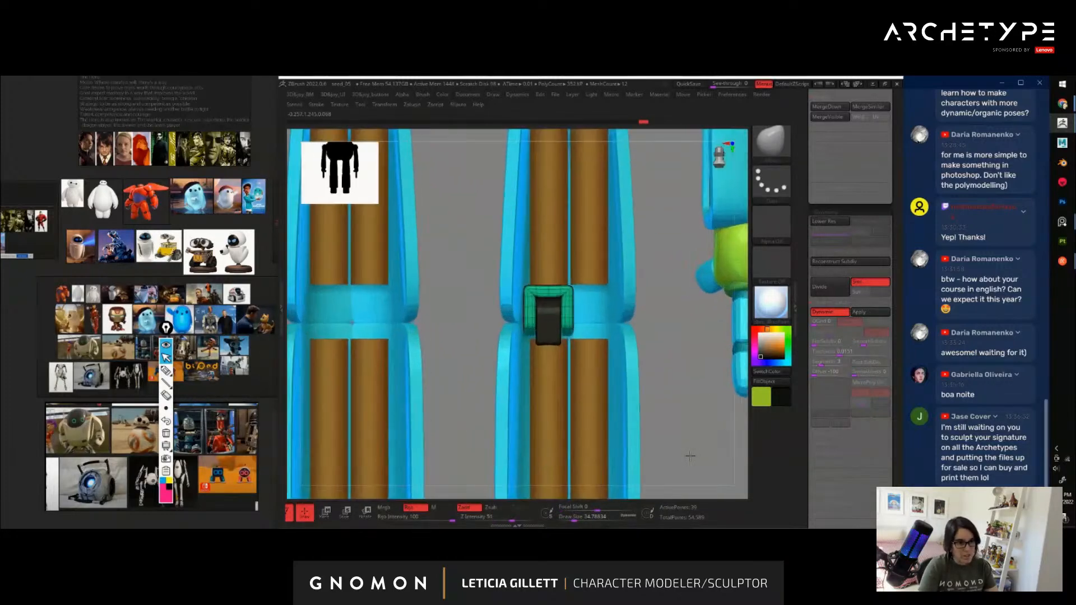
pyautogui.press('w')
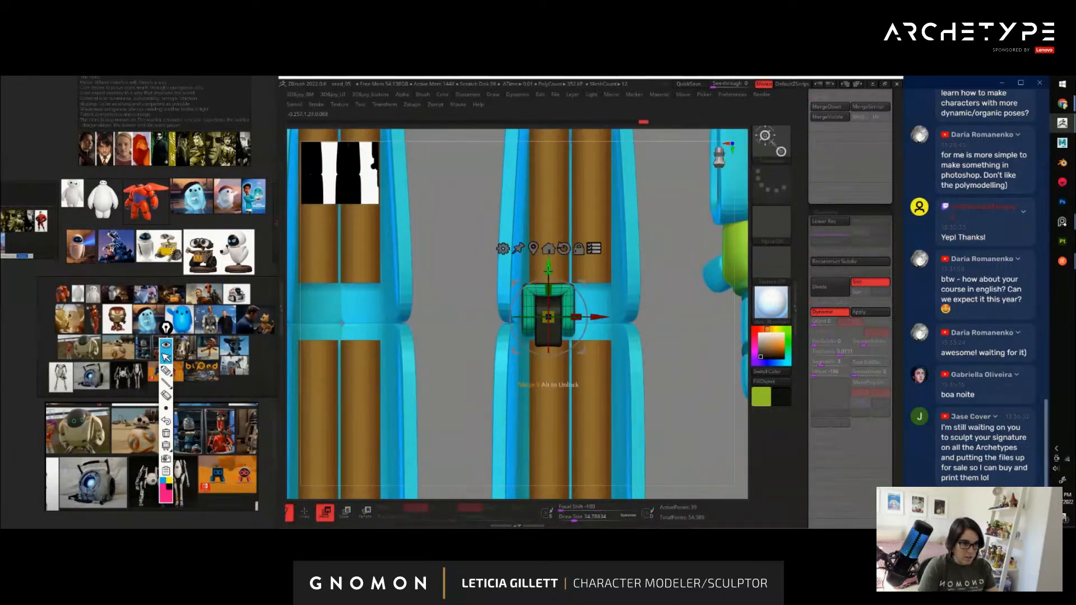
pyautogui.press('q')
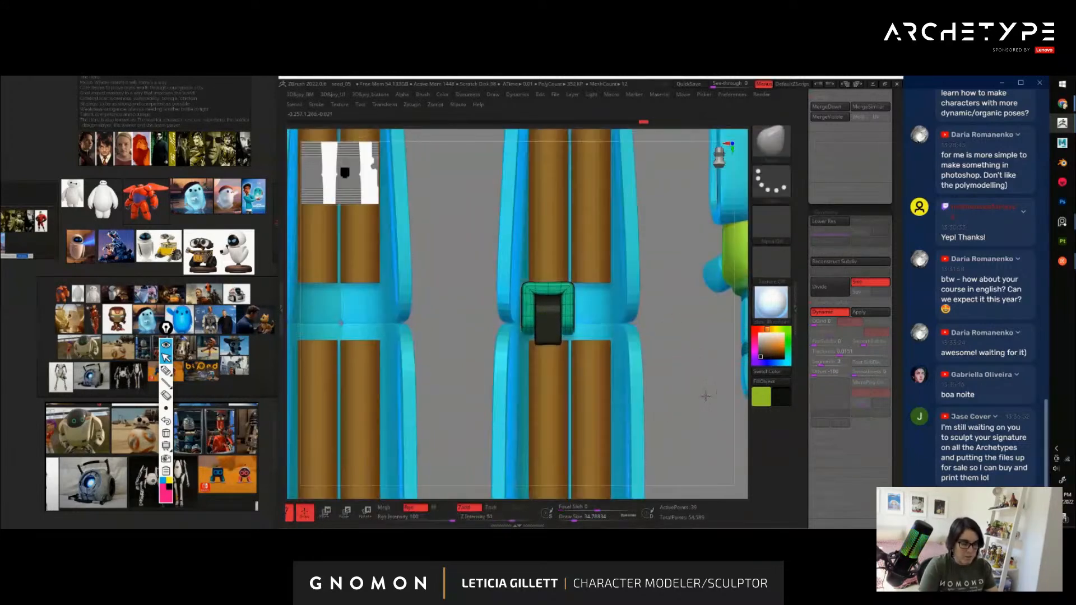
# Select the lower leg tubes, switch the gizmo back to a single subtool, and raise the tubes slightly toward the knee
pyautogui.keyDown('alt'); pyautogui.click(543, 375); pyautogui.keyUp('alt')
pyautogui.press('w')
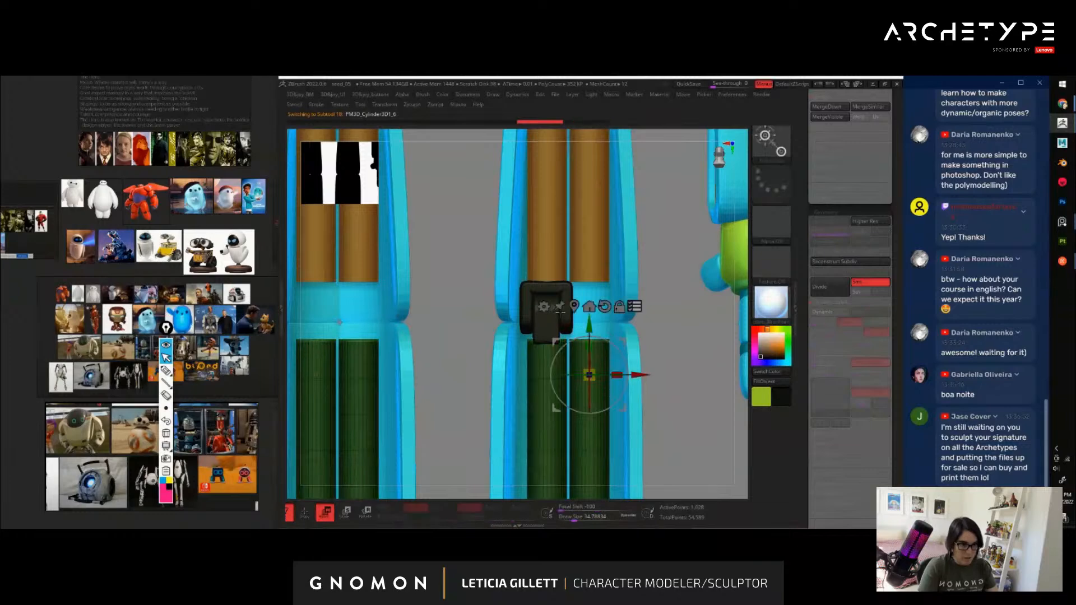
pyautogui.click(634, 307)
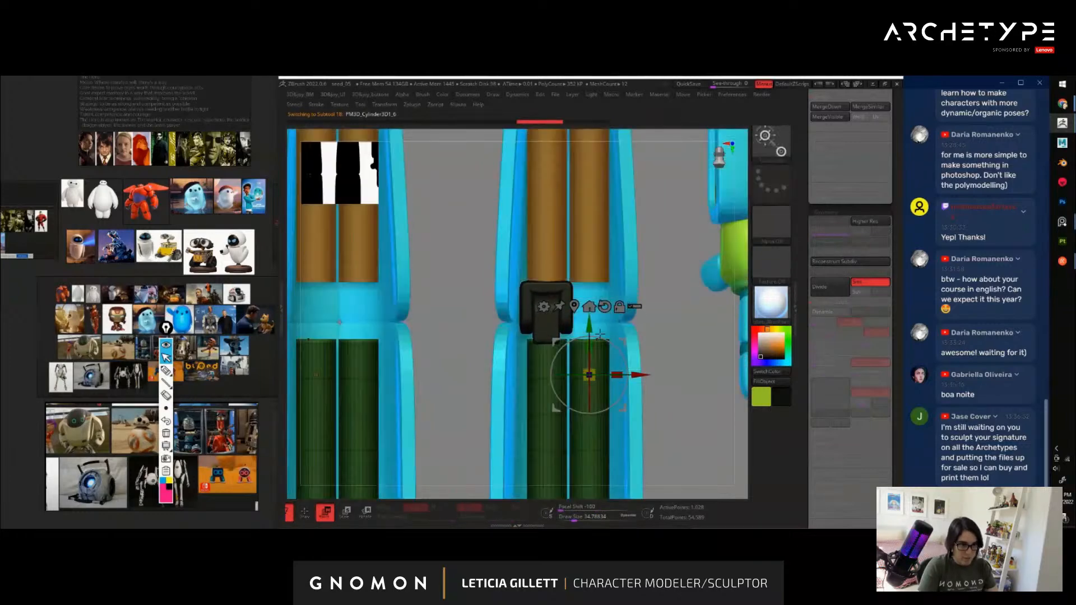
pyautogui.moveTo(590, 325); pyautogui.dragTo(589, 318)
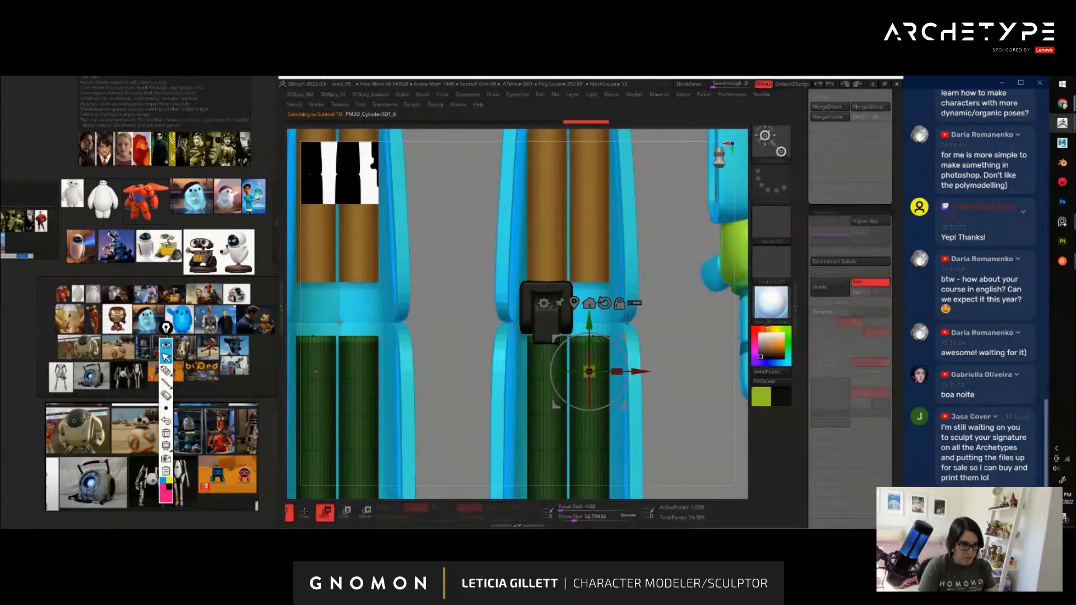
# Unhide the dark horizontal knee cylinders and make them the active subtool
pyautogui.press('q')
pyautogui.press('f')
pyautogui.moveTo(667, 381); pyautogui.dragTo(536, 320)
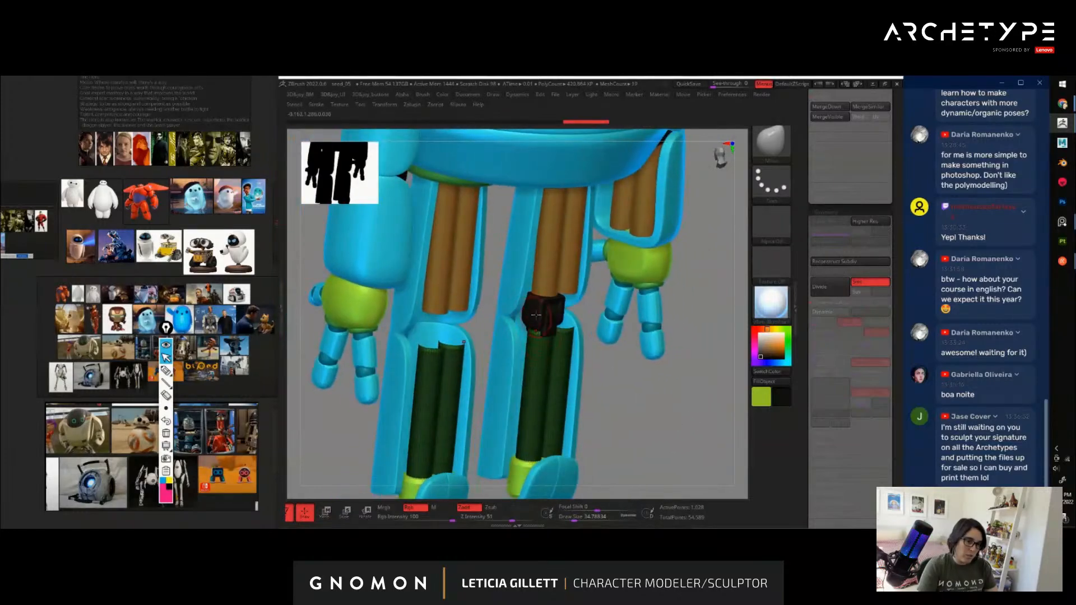
pyautogui.moveTo(609, 371); pyautogui.dragTo(613, 375)
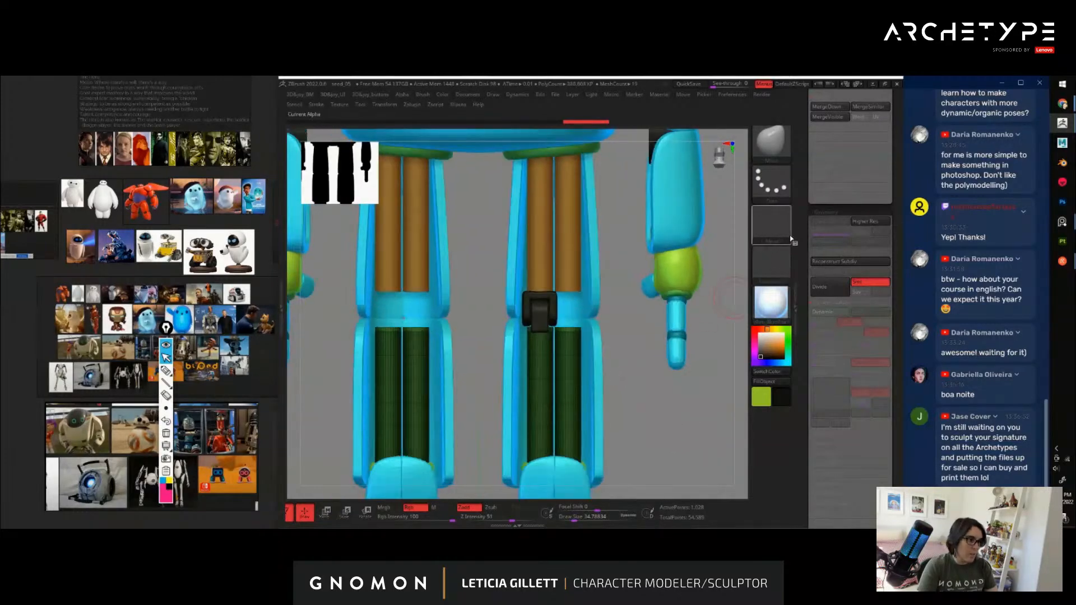
pyautogui.moveTo(811, 215); pyautogui.dragTo(811, 514)
pyautogui.click(886, 329)
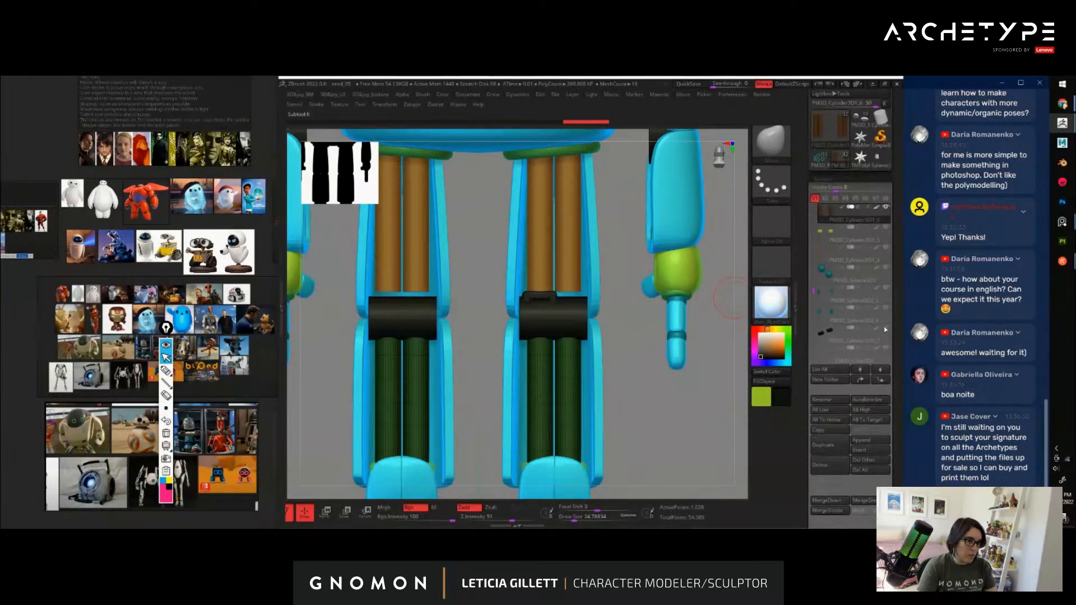
pyautogui.keyDown('alt'); pyautogui.moveTo(647, 386); pyautogui.dragTo(644, 385); pyautogui.keyUp('alt')
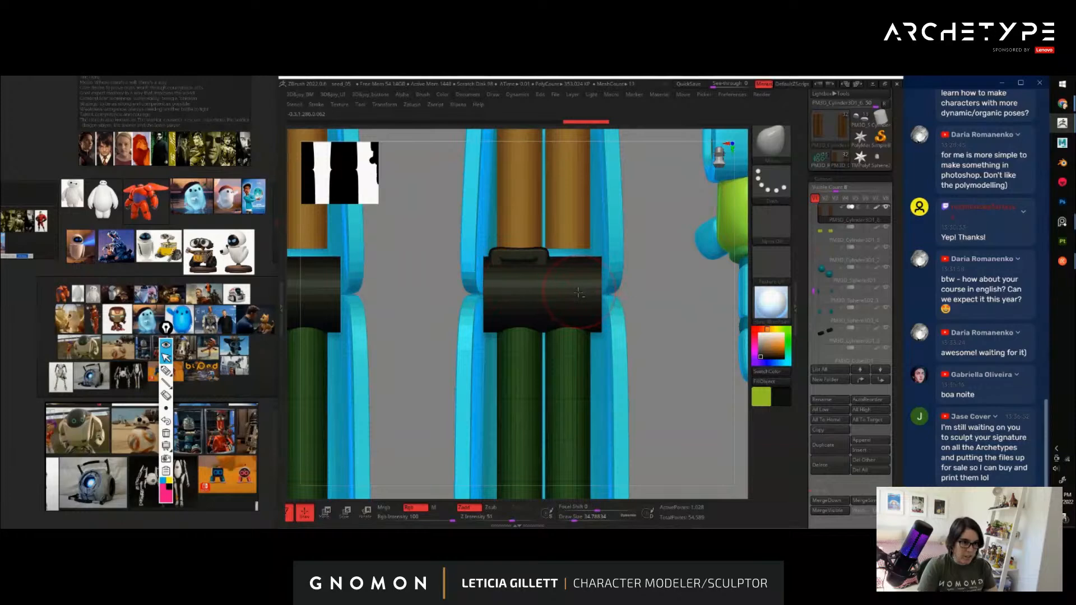
pyautogui.keyDown('alt'); pyautogui.click(578, 292); pyautogui.keyUp('alt')
# Flatten the knee cylinders along their length into thin discs and scale the discs down
pyautogui.moveTo(663, 353); pyautogui.dragTo(695, 412)
pyautogui.keyDown('alt'); pyautogui.moveTo(695, 412); pyautogui.dragTo(732, 451); pyautogui.keyUp('alt')
pyautogui.press('w')
pyautogui.moveTo(580, 352); pyautogui.dragTo(646, 352)
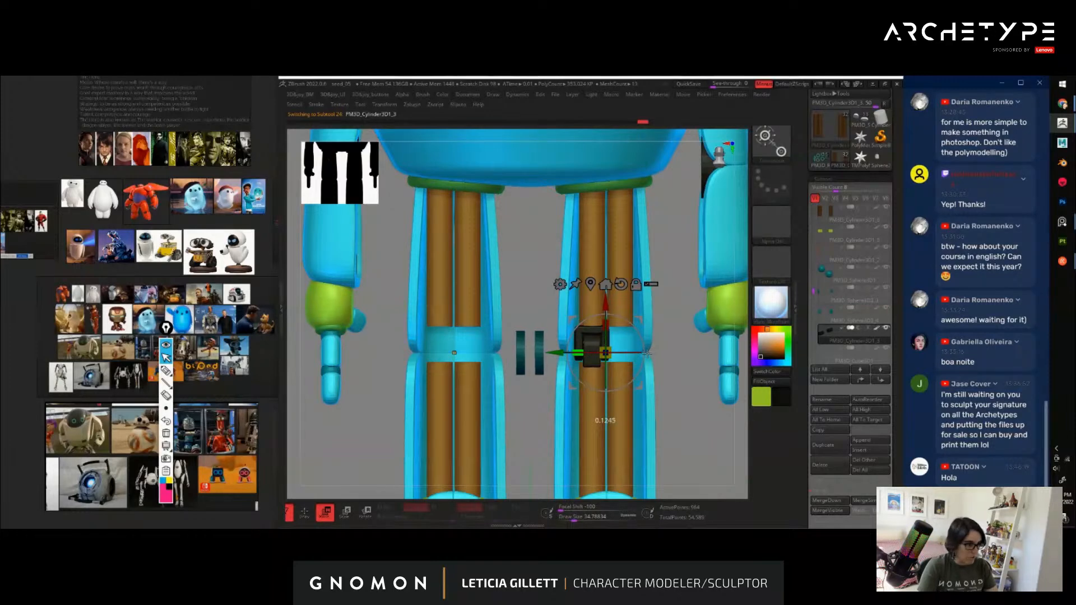
pyautogui.click(605, 284)
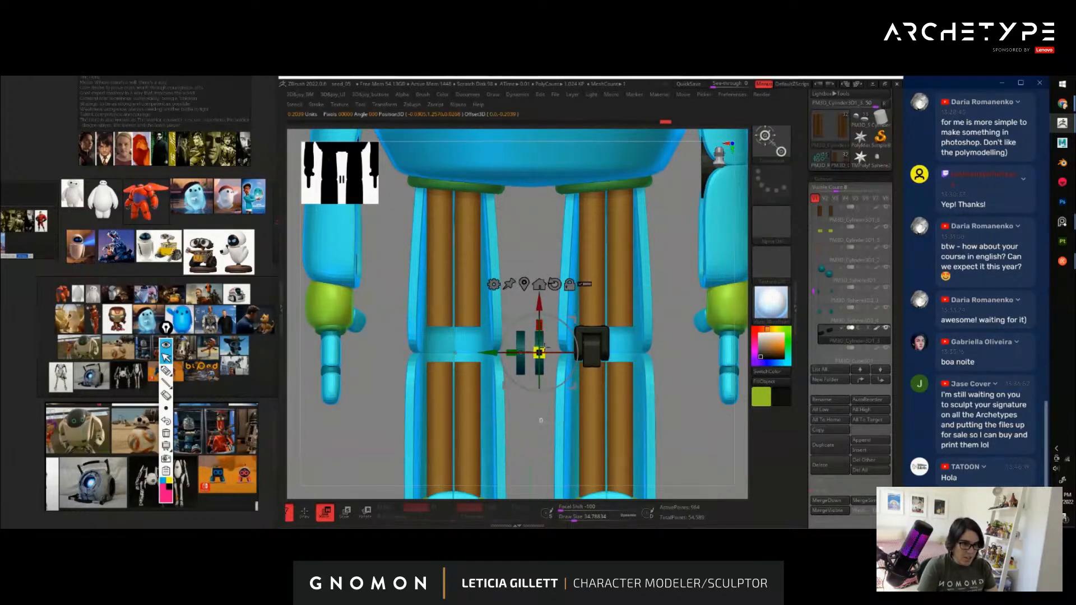
pyautogui.moveTo(539, 353); pyautogui.dragTo(560, 311)
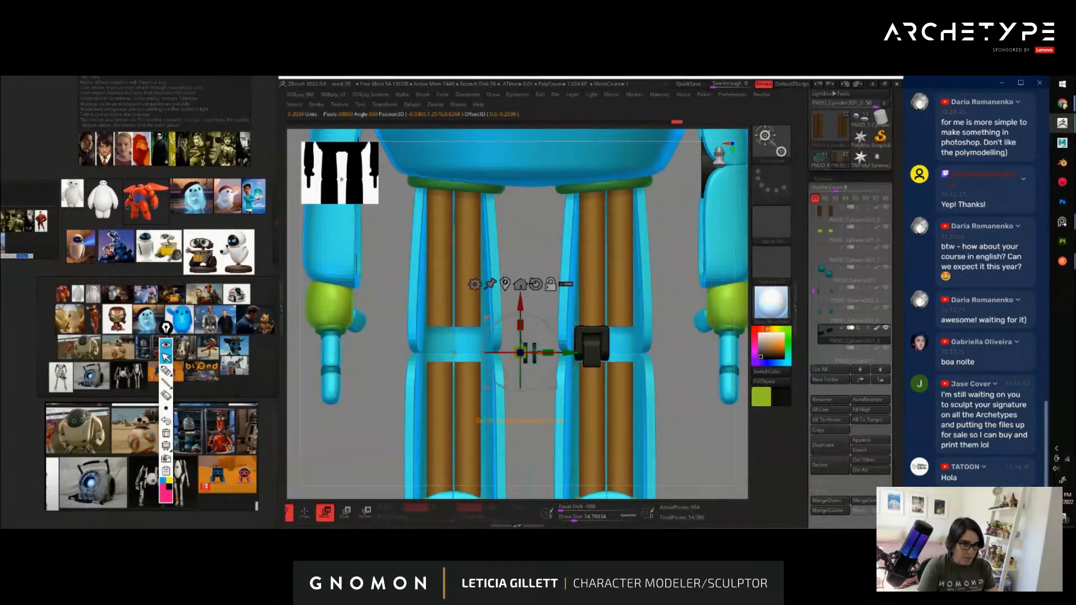
# Move the discs to the inner sides of the knees and seat one flush against the arch's side face
pyautogui.keyDown('alt'); pyautogui.moveTo(561, 355); pyautogui.dragTo(537, 352); pyautogui.keyUp('alt')
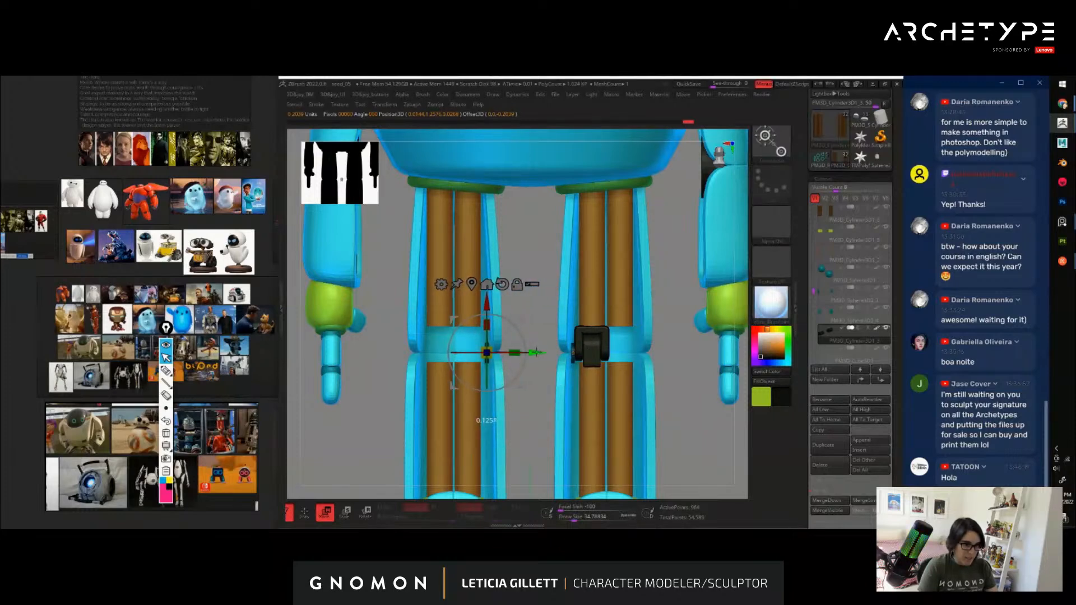
pyautogui.keyDown('alt'); pyautogui.moveTo(683, 361); pyautogui.dragTo(684, 418); pyautogui.keyUp('alt')
pyautogui.moveTo(462, 409); pyautogui.dragTo(496, 401)
pyautogui.moveTo(574, 304); pyautogui.dragTo(574, 280)
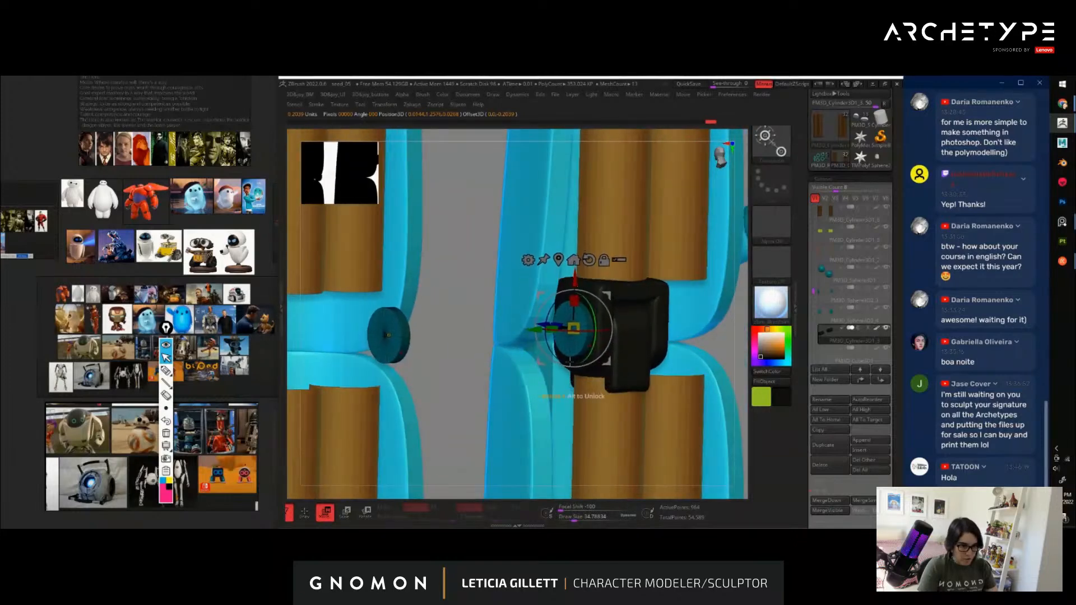
pyautogui.moveTo(469, 346); pyautogui.dragTo(448, 385)
pyautogui.moveTo(544, 313); pyautogui.dragTo(542, 311)
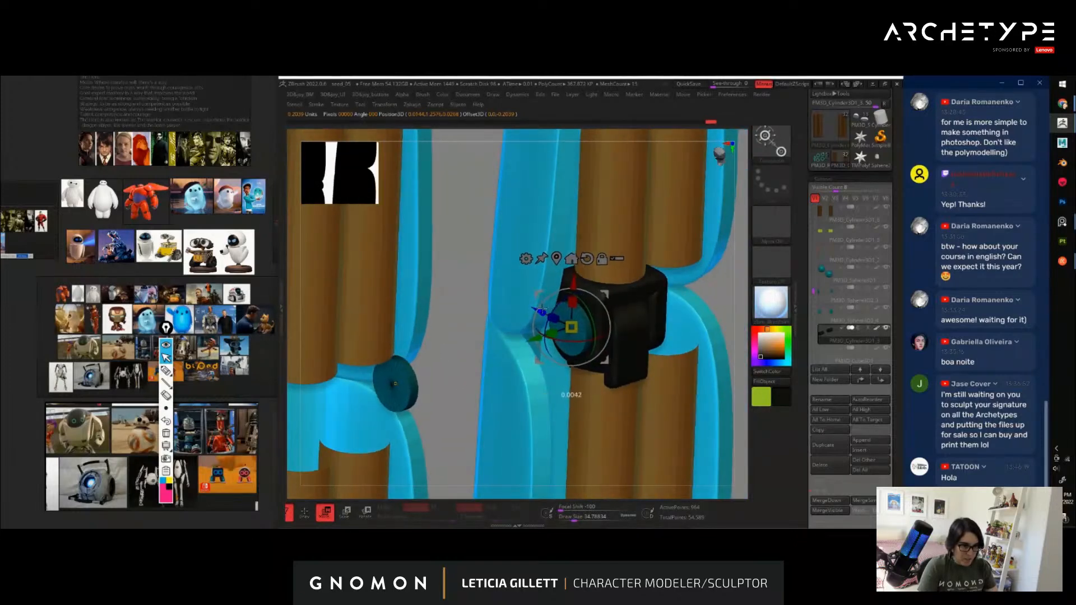
pyautogui.keyDown('shift'); pyautogui.moveTo(461, 353); pyautogui.dragTo(471, 343); pyautogui.keyUp('shift')
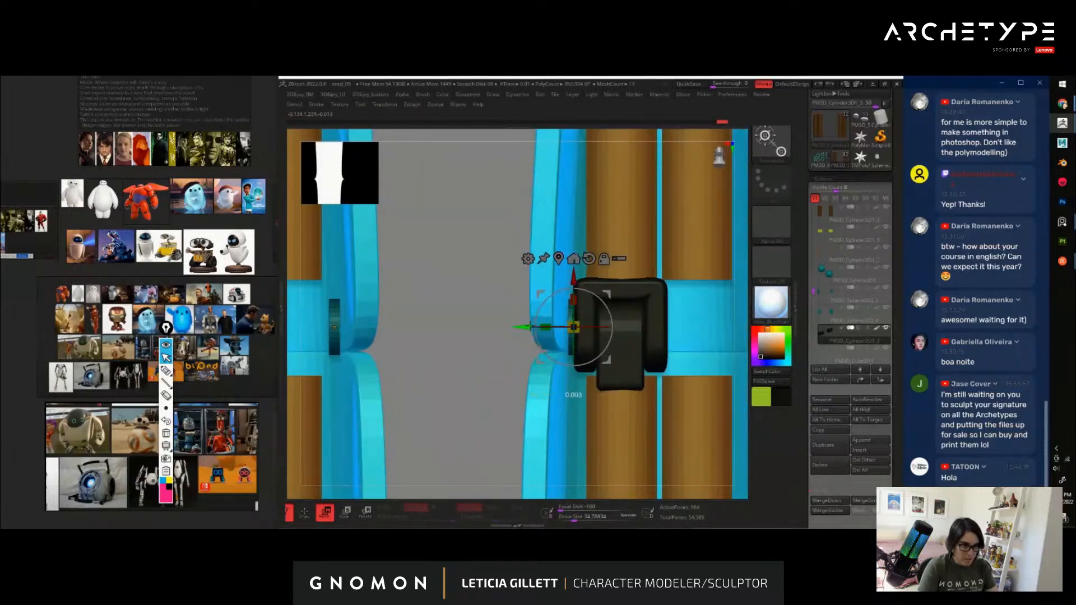
pyautogui.moveTo(530, 327); pyautogui.dragTo(532, 327)
pyautogui.press('q')
pyautogui.moveTo(473, 389)
pyautogui.mouseDown()
pyautogui.moveTo(497, 380)
pyautogui.moveTo(517, 341)
pyautogui.moveTo(583, 301)
pyautogui.moveTo(576, 276)
pyautogui.moveTo(456, 361)
pyautogui.mouseUp()
pyautogui.press('w')
pyautogui.press('q')
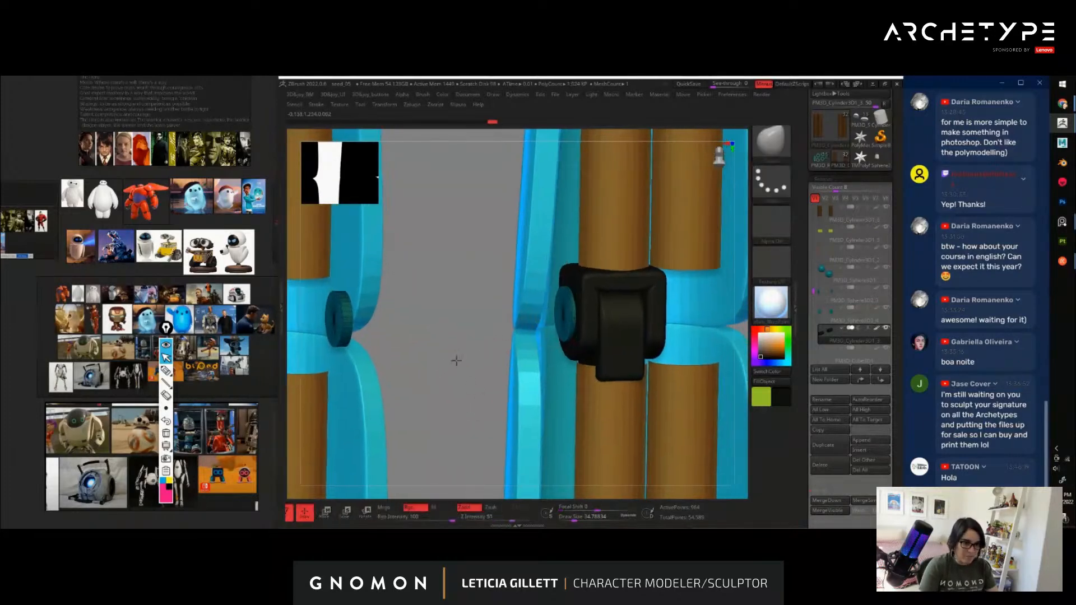
# Select the arch, reduce its dynamic subdivision Thickness to thin the frame, and set its Offset to -100
pyautogui.press('f')
pyautogui.moveTo(717, 399)
pyautogui.keyDown('shift'); pyautogui.mouseDown()
pyautogui.moveTo(697, 402)
pyautogui.moveTo(716, 456)
pyautogui.mouseUp(); pyautogui.keyUp('shift')
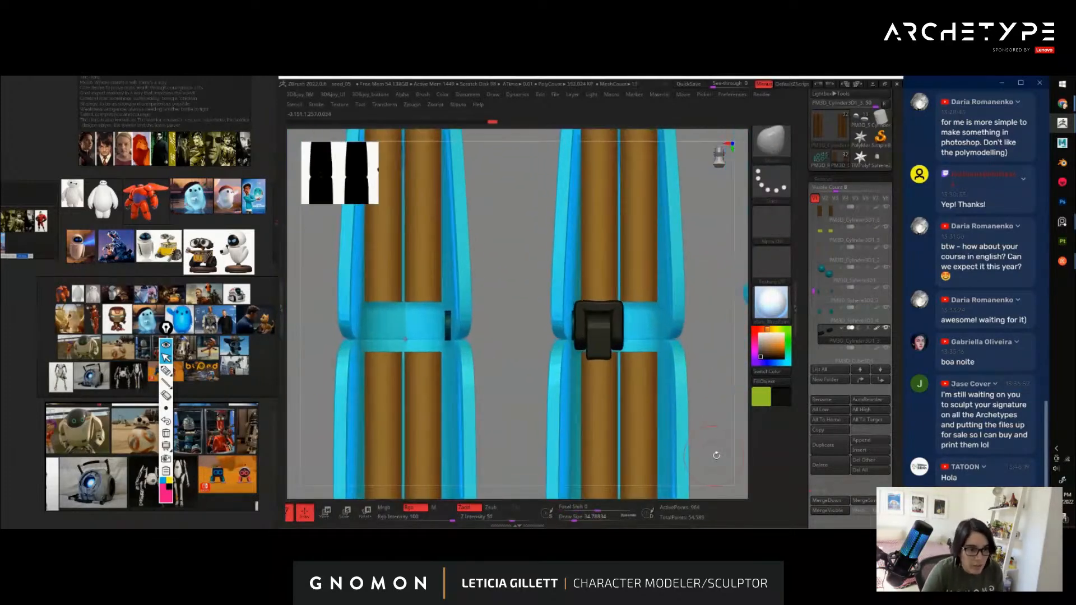
pyautogui.moveTo(695, 410); pyautogui.dragTo(732, 362)
pyautogui.keyDown('alt'); pyautogui.moveTo(472, 279); pyautogui.dragTo(418, 285); pyautogui.keyUp('alt')
pyautogui.keyDown('alt'); pyautogui.click(581, 302); pyautogui.keyUp('alt')
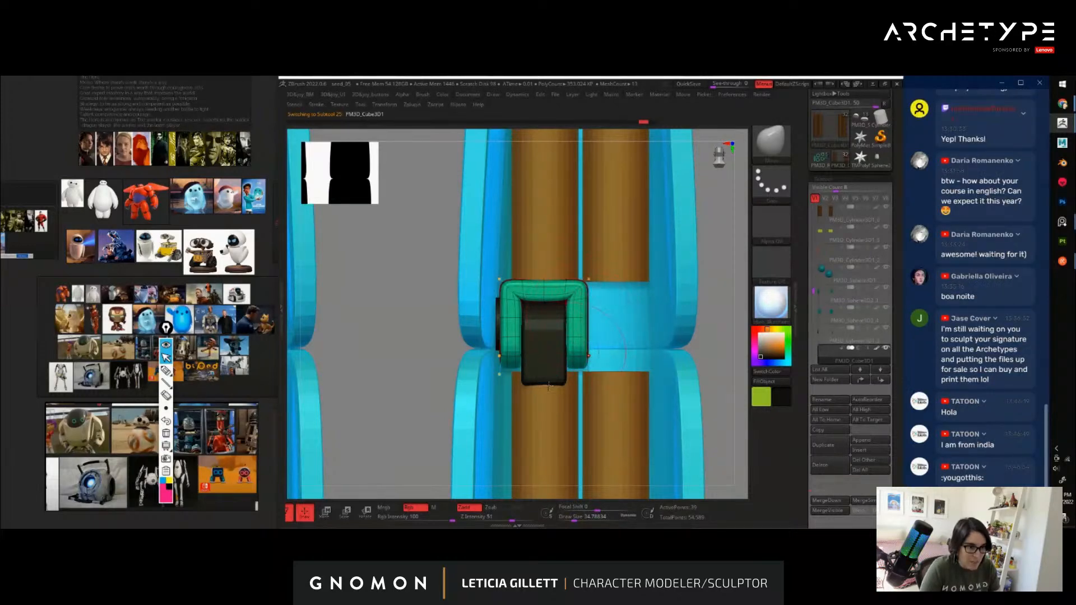
pyautogui.keyDown('alt'); pyautogui.moveTo(417, 405); pyautogui.dragTo(387, 353); pyautogui.keyUp('alt')
pyautogui.keyDown('alt'); pyautogui.moveTo(656, 381); pyautogui.dragTo(713, 426); pyautogui.keyUp('alt')
pyautogui.moveTo(801, 402); pyautogui.dragTo(803, 295)
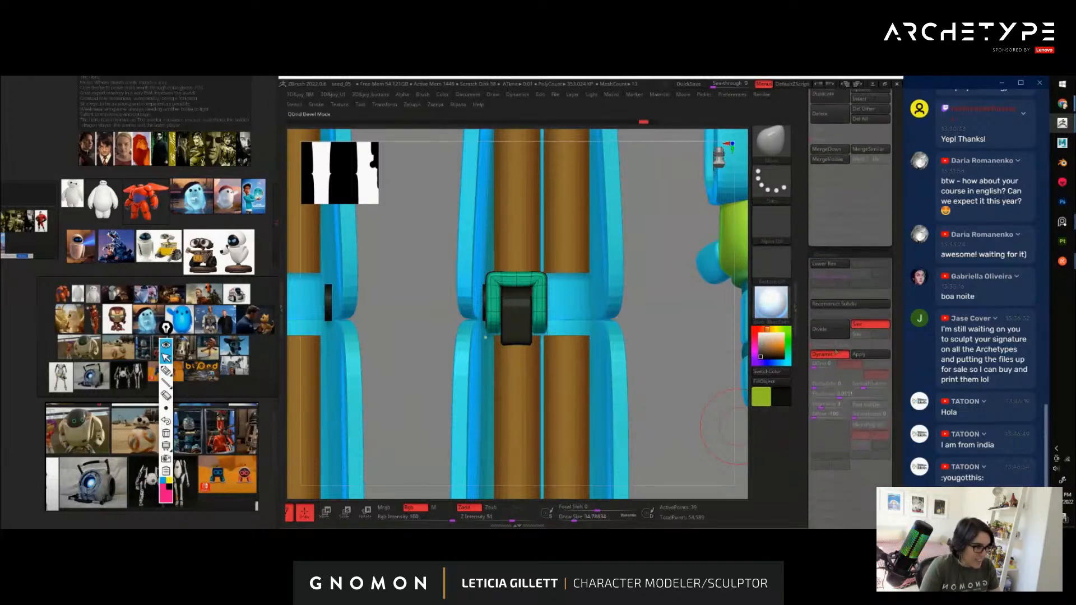
pyautogui.moveTo(839, 396); pyautogui.dragTo(837, 397)
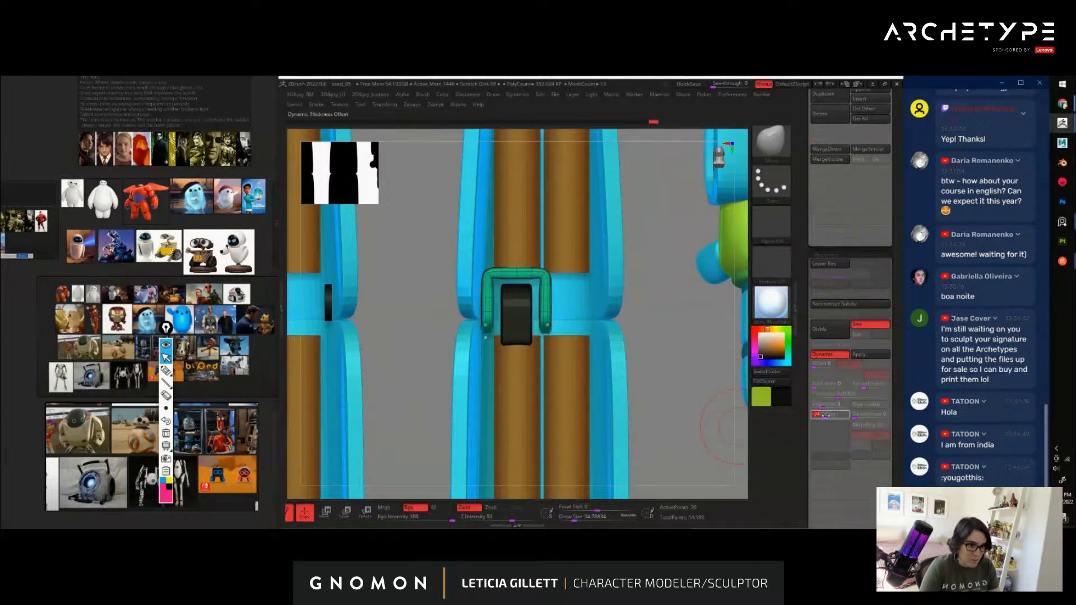
pyautogui.moveTo(818, 416); pyautogui.dragTo(807, 416)
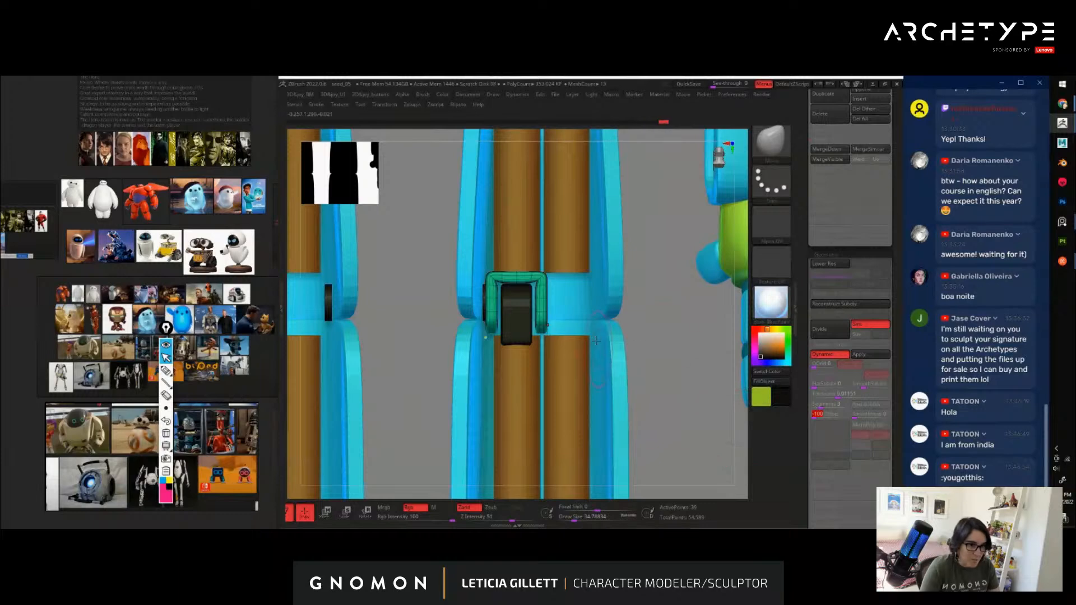
# Scale the arch narrower along its width so its legs sit closer to the dark block
pyautogui.press('w')
pyautogui.moveTo(544, 310); pyautogui.dragTo(542, 310)
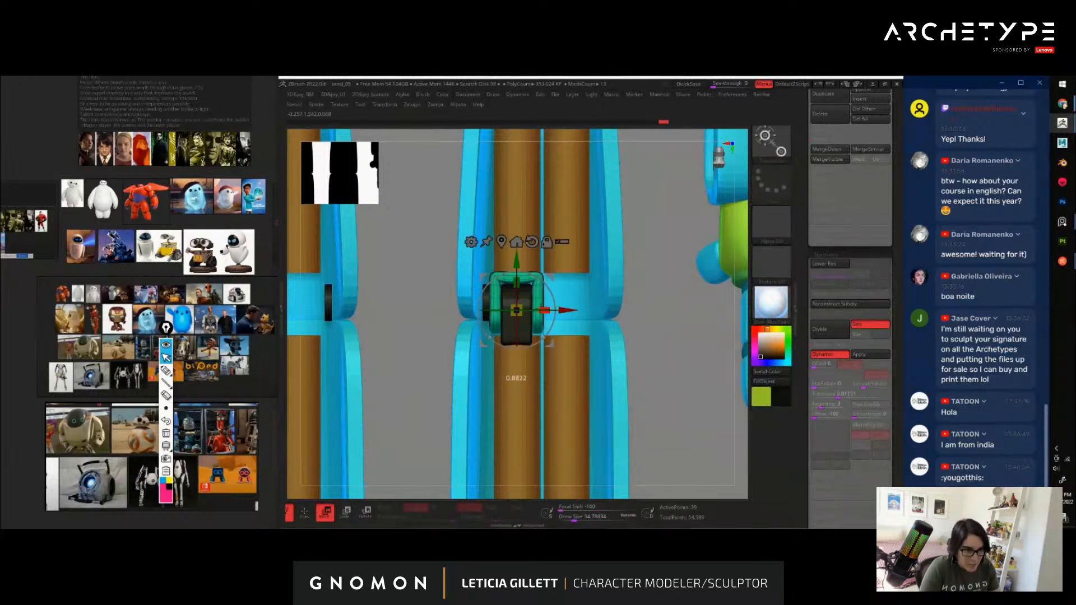
pyautogui.press('q')
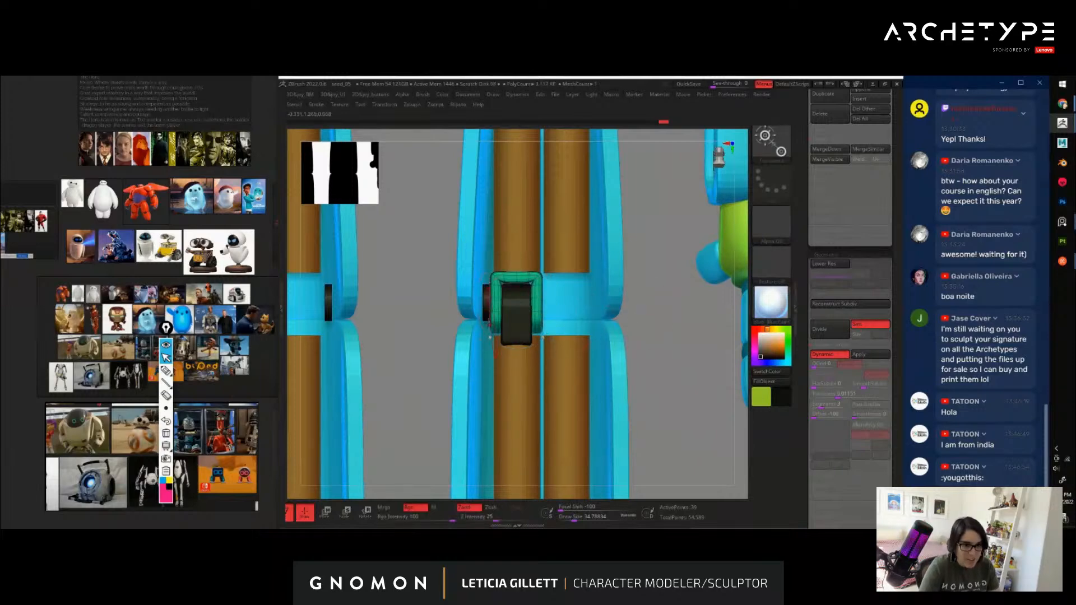
pyautogui.press('w')
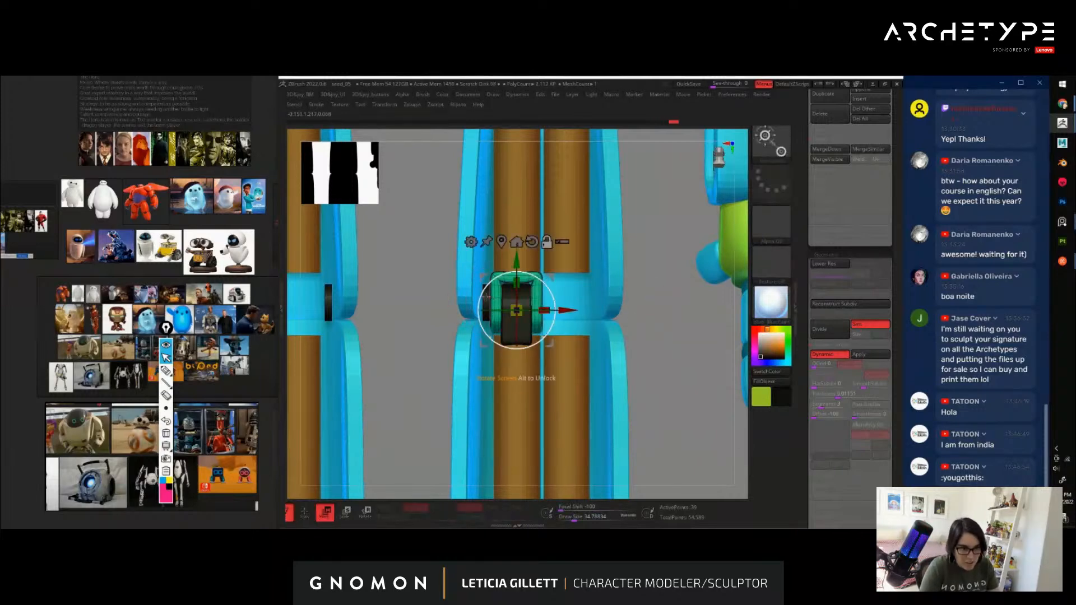
pyautogui.press('f')
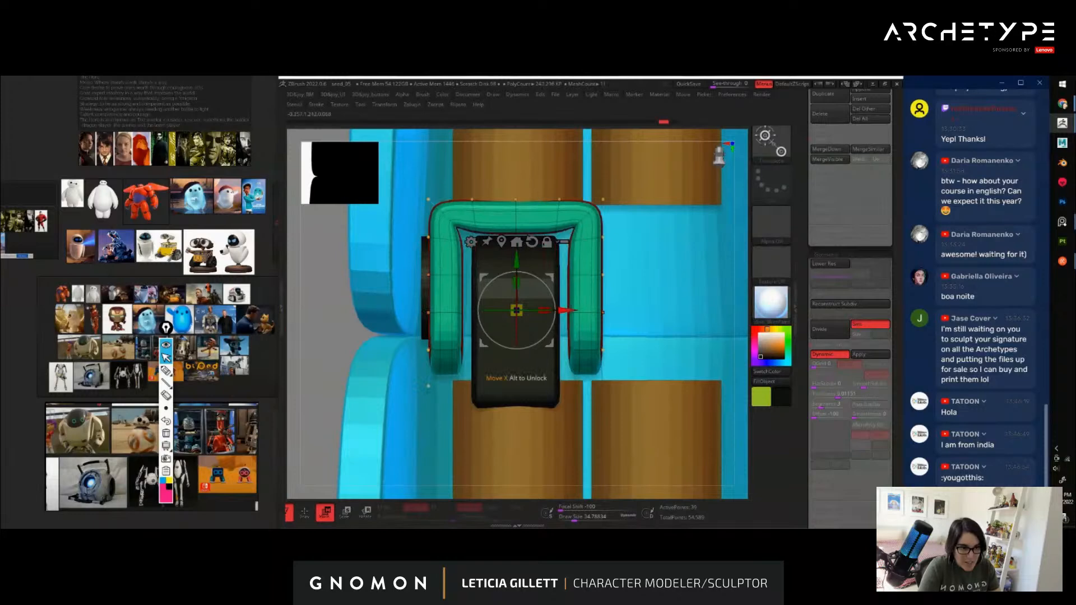
pyautogui.moveTo(545, 310); pyautogui.dragTo(532, 308)
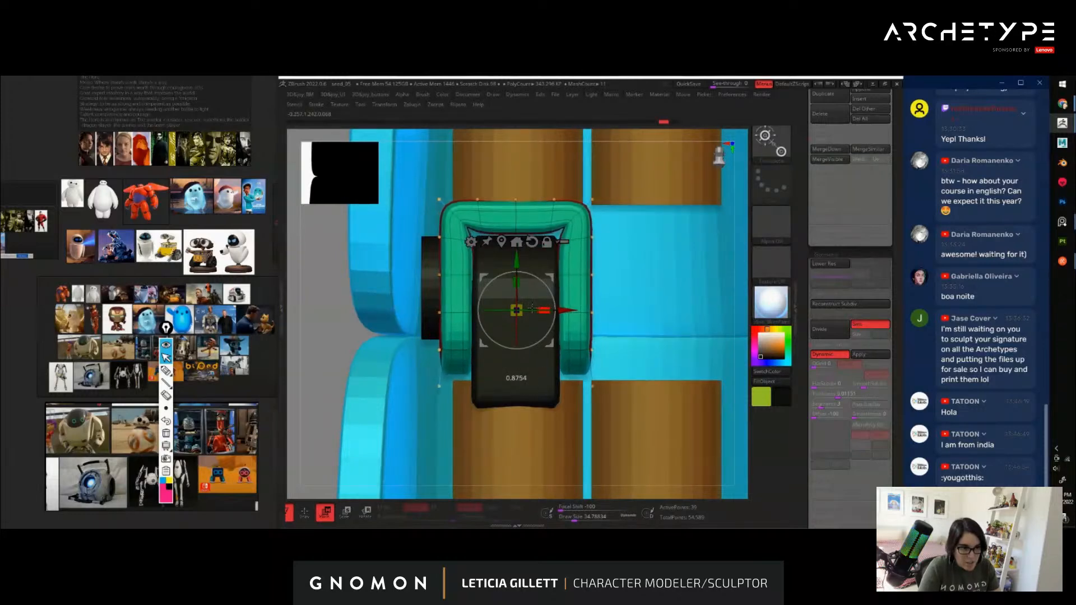
# Select the side disc and move it inward against the side of the narrowed arch
pyautogui.keyDown('alt'); pyautogui.click(427, 279); pyautogui.keyUp('alt')
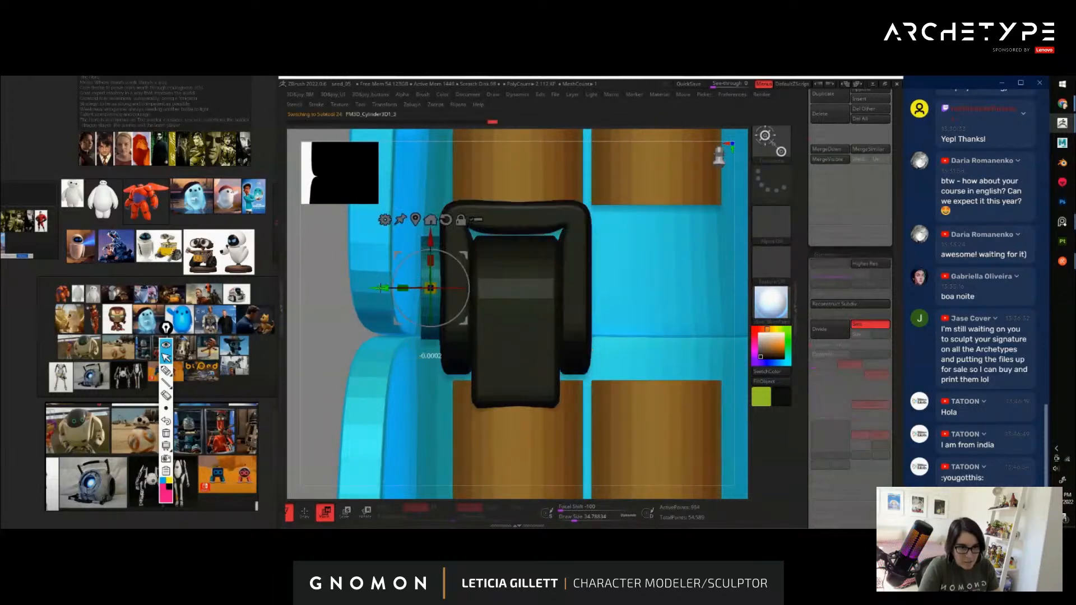
pyautogui.moveTo(381, 288); pyautogui.dragTo(392, 288)
pyautogui.press('q')
pyautogui.keyDown('alt'); pyautogui.moveTo(327, 329); pyautogui.dragTo(320, 282); pyautogui.keyUp('alt')
pyautogui.moveTo(618, 395); pyautogui.dragTo(639, 343)
pyautogui.keyDown('alt'); pyautogui.moveTo(640, 303); pyautogui.dragTo(621, 339); pyautogui.keyUp('alt')
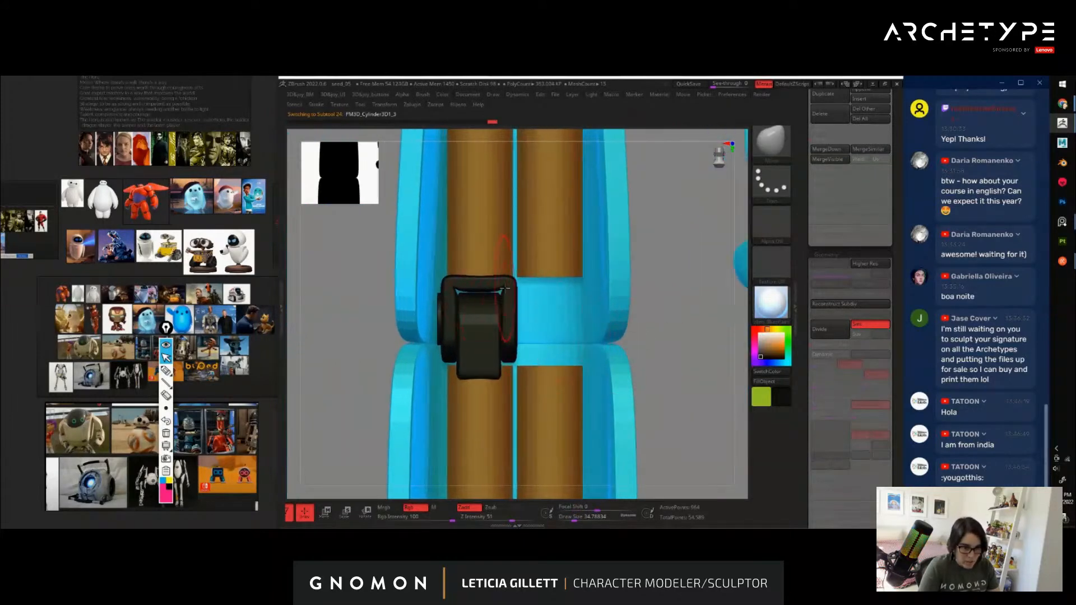
# Duplicate the arch and then the dark block sideways onto the second tube of the same leg, clearing the mask between copies
pyautogui.keyDown('alt'); pyautogui.click(504, 288); pyautogui.keyUp('alt')
pyautogui.press('w')
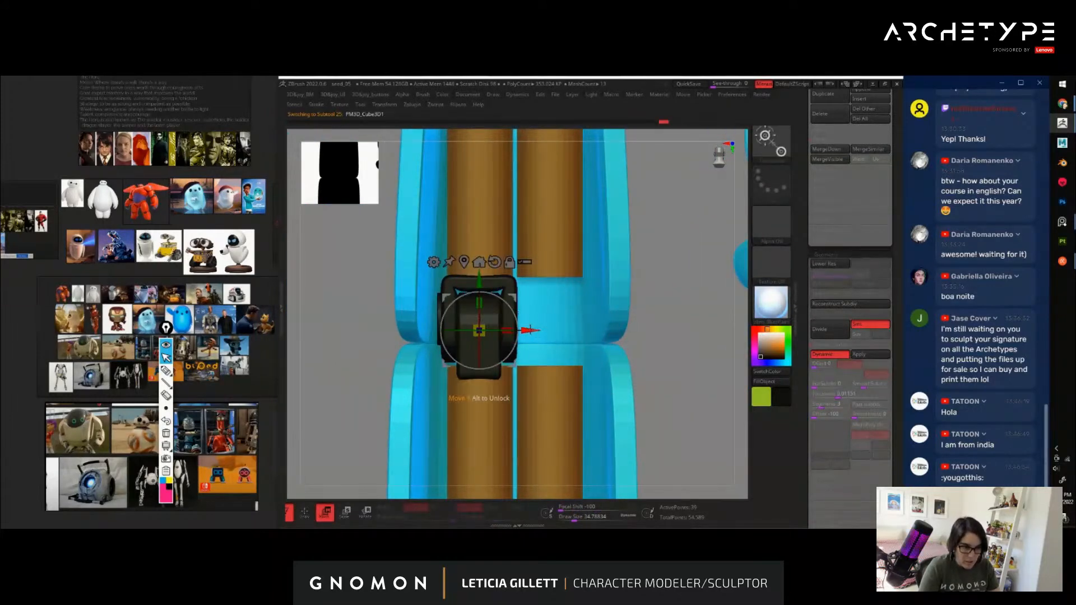
pyautogui.keyDown('ctrl'); pyautogui.moveTo(532, 331); pyautogui.dragTo(604, 324); pyautogui.keyUp('ctrl')
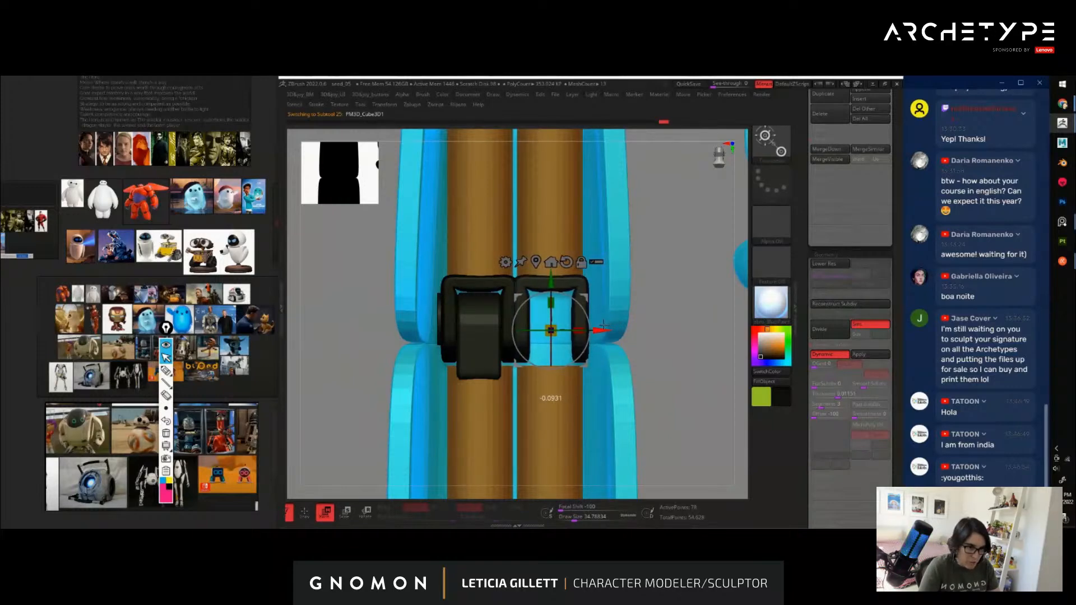
pyautogui.keyDown('ctrl'); pyautogui.moveTo(650, 370); pyautogui.dragTo(661, 383); pyautogui.keyUp('ctrl')
pyautogui.keyDown('alt'); pyautogui.click(521, 346); pyautogui.keyUp('alt')
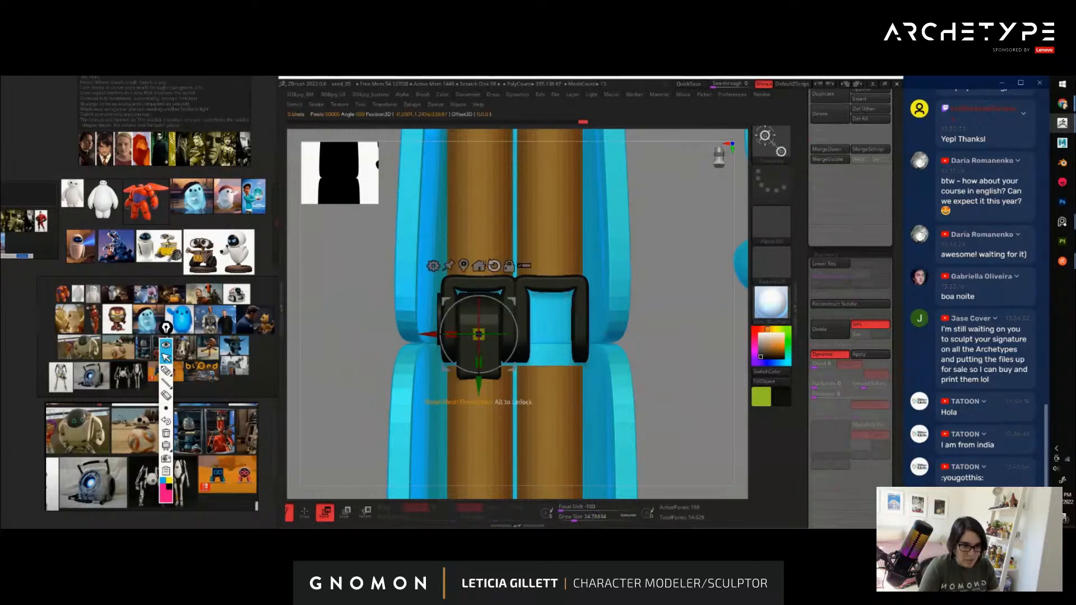
pyautogui.click(461, 266)
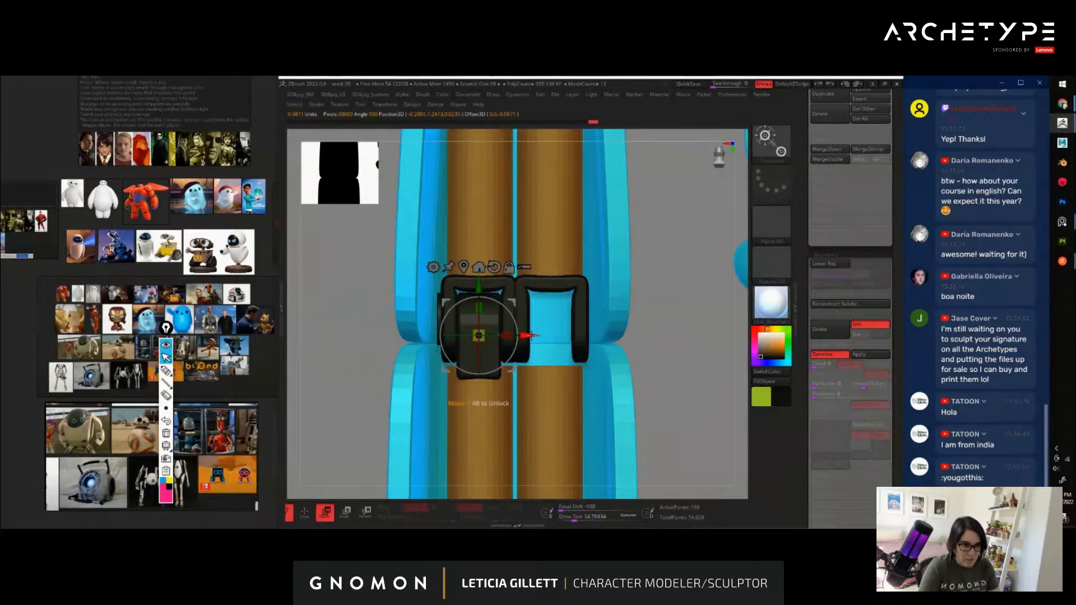
pyautogui.keyDown('ctrl'); pyautogui.moveTo(530, 335); pyautogui.dragTo(601, 335); pyautogui.keyUp('ctrl')
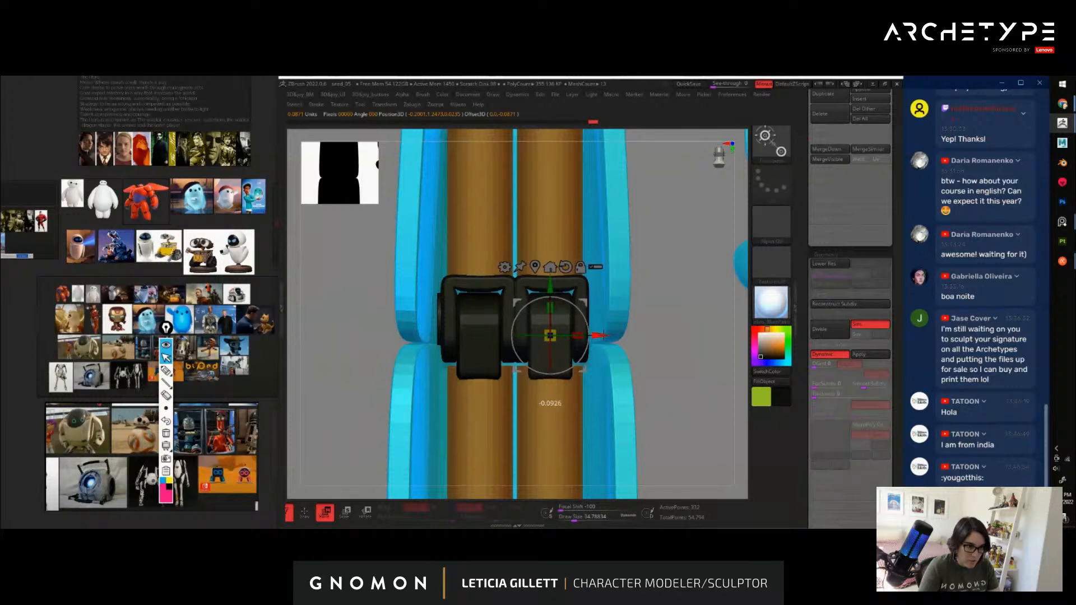
pyautogui.press('q')
# Select the side disc and place a copy of it against the outer side of the second arch
pyautogui.press('f')
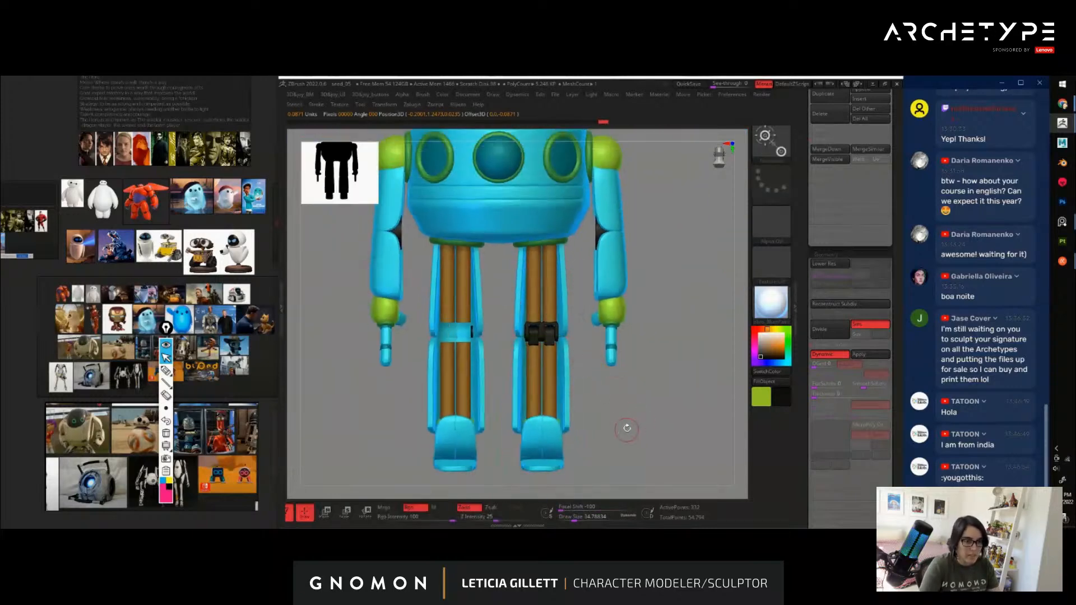
pyautogui.press('f')
pyautogui.keyDown('alt'); pyautogui.click(438, 311); pyautogui.keyUp('alt')
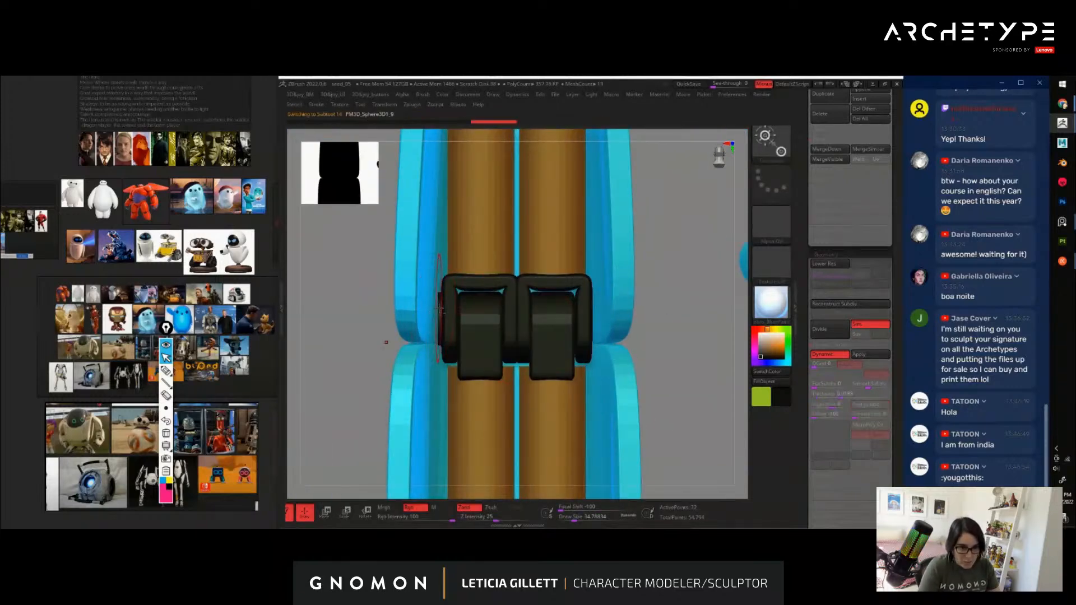
pyautogui.press('w')
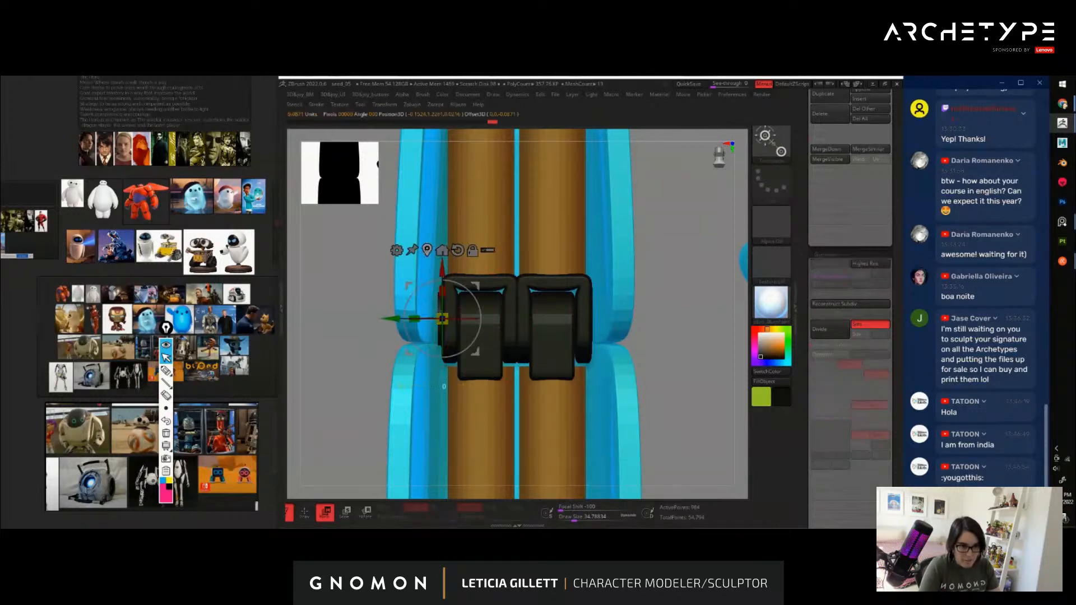
pyautogui.moveTo(499, 318); pyautogui.dragTo(643, 310)
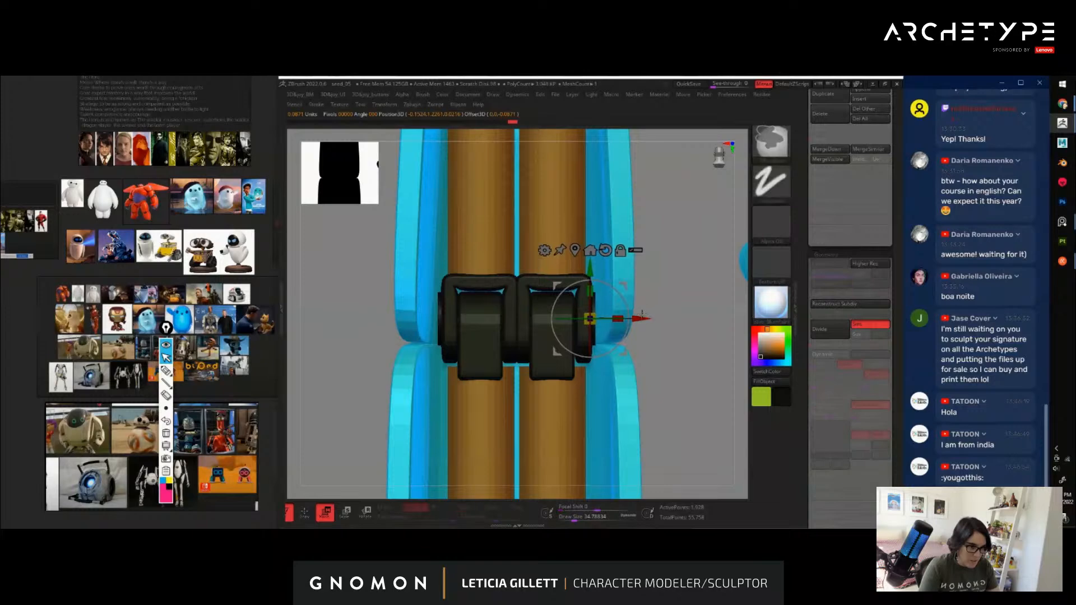
pyautogui.press('q')
pyautogui.moveTo(670, 397)
pyautogui.keyDown('alt'); pyautogui.mouseDown()
pyautogui.moveTo(667, 412)
pyautogui.moveTo(667, 354)
pyautogui.moveTo(700, 381)
pyautogui.moveTo(638, 374)
pyautogui.moveTo(680, 377)
pyautogui.moveTo(669, 440)
pyautogui.mouseUp(); pyautogui.keyUp('alt')
# Mirror the knee blocks and then the arches across the X axis to the other leg, merging each into one subtool
pyautogui.keyDown('alt'); pyautogui.click(580, 318); pyautogui.keyUp('alt')
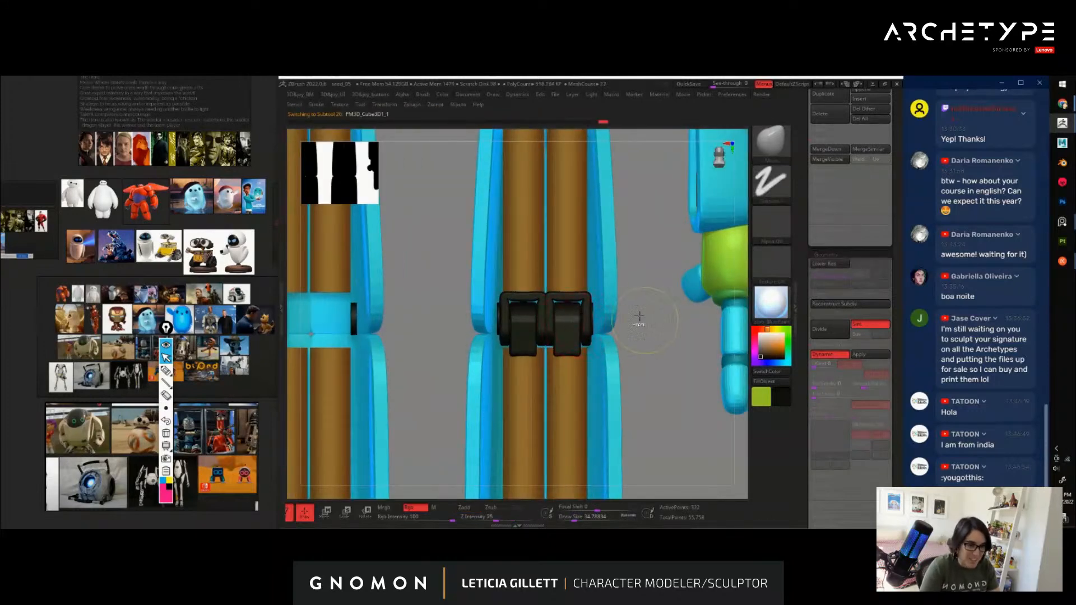
pyautogui.keyDown('ctrl'); pyautogui.moveTo(639, 316); pyautogui.dragTo(657, 333); pyautogui.keyUp('ctrl')
pyautogui.press('1')
pyautogui.click(596, 372)
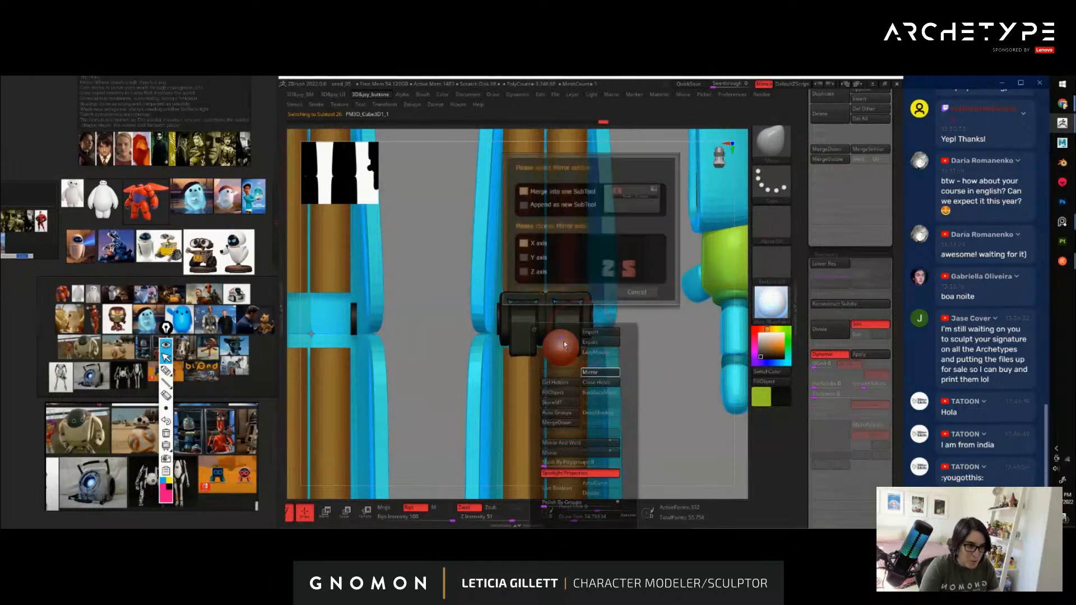
pyautogui.click(559, 293)
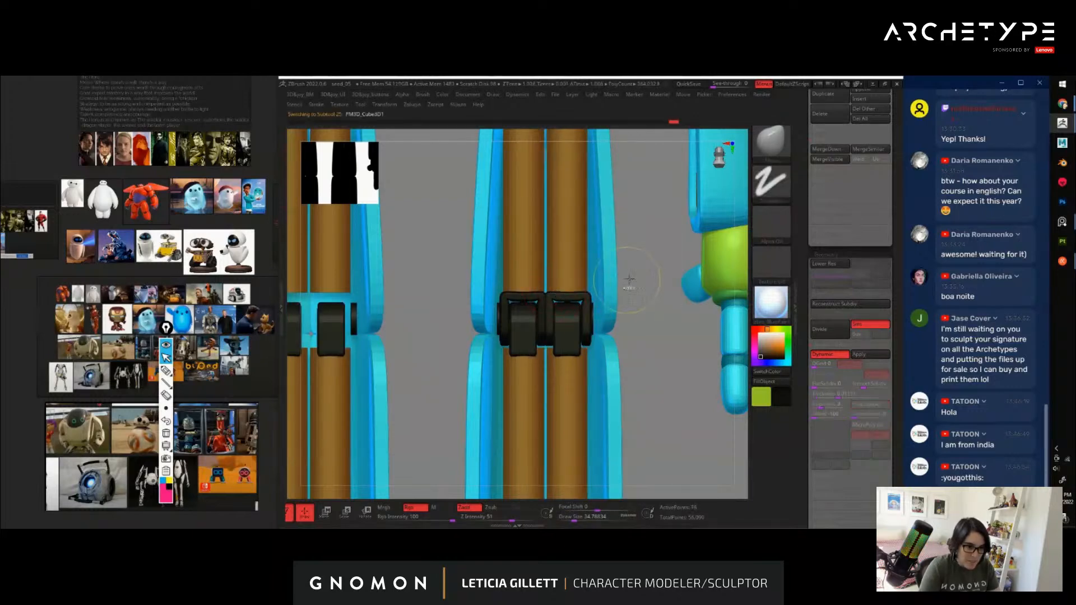
pyautogui.press('1')
pyautogui.click(631, 367)
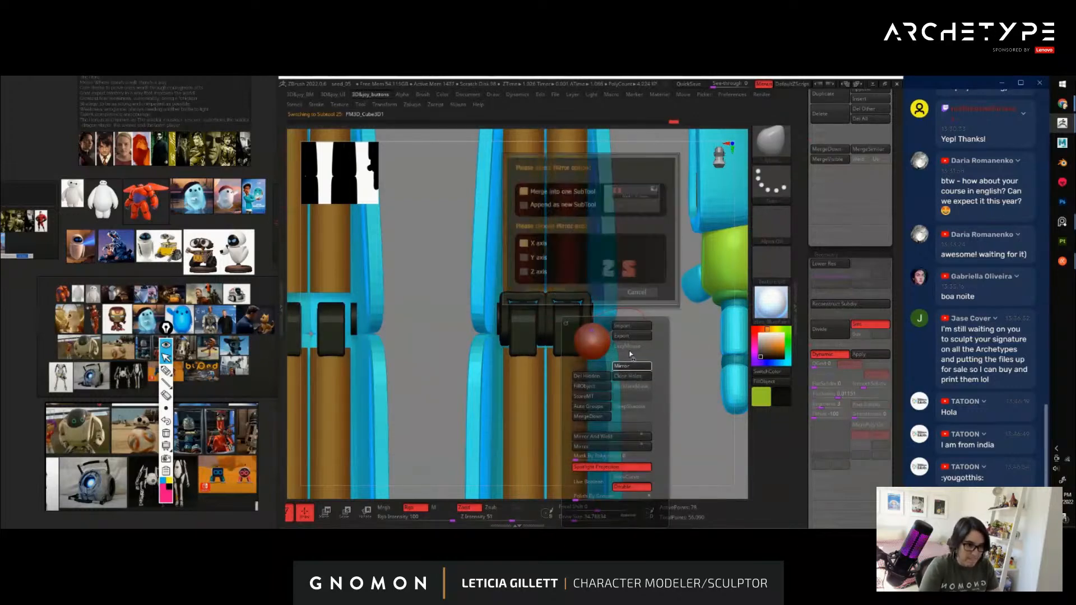
pyautogui.click(633, 291)
pyautogui.keyDown('alt'); pyautogui.moveTo(639, 397); pyautogui.dragTo(683, 409); pyautogui.keyUp('alt')
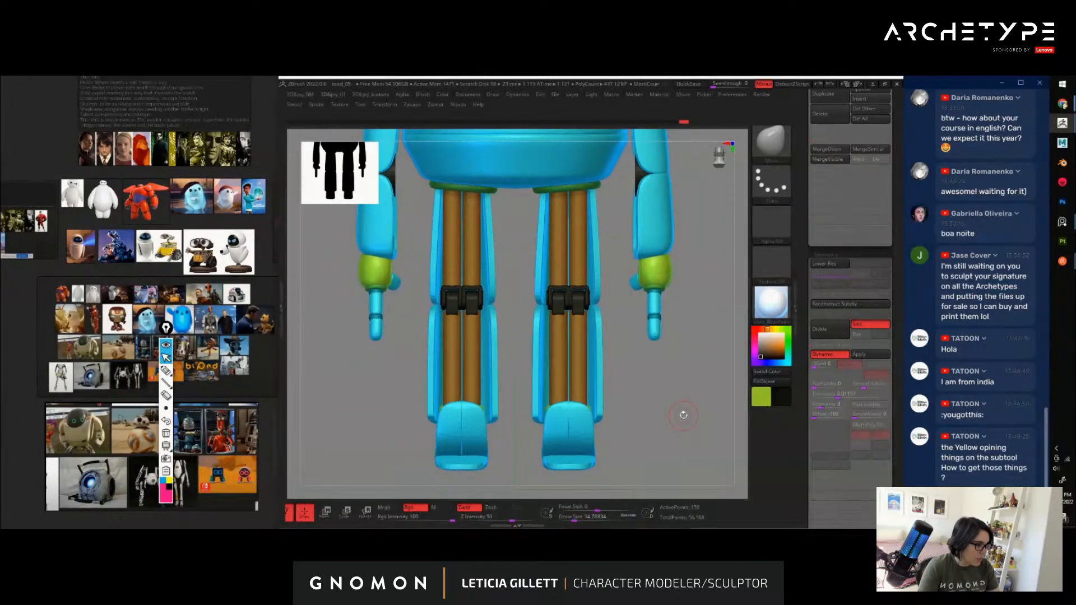
pyautogui.keyDown('alt'); pyautogui.moveTo(684, 413); pyautogui.dragTo(658, 404); pyautogui.keyUp('alt')
pyautogui.keyDown('alt'); pyautogui.moveTo(684, 367); pyautogui.dragTo(651, 407); pyautogui.keyUp('alt')
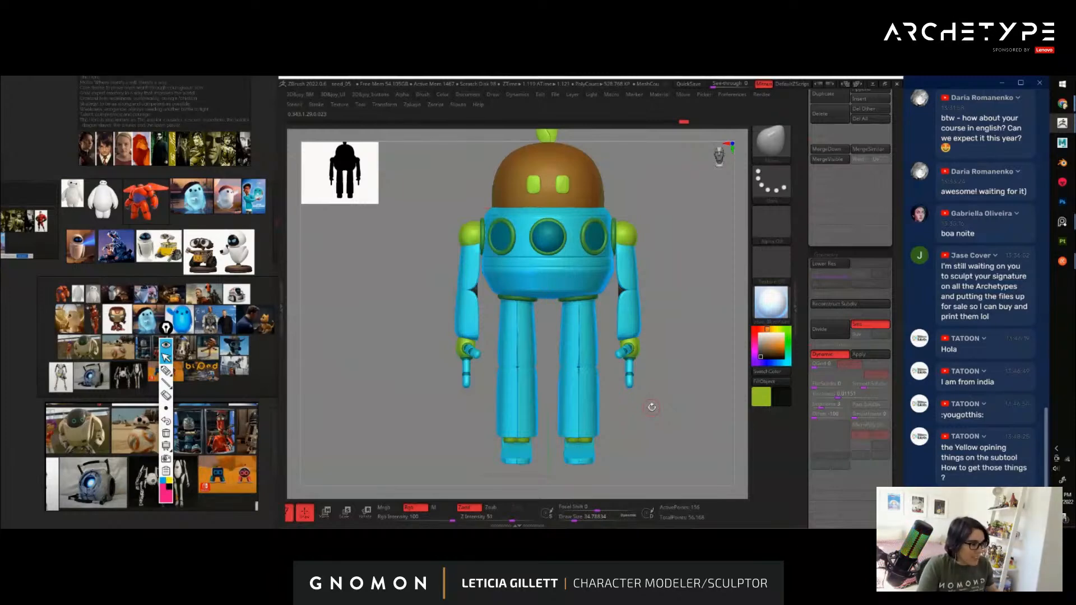
# Select the leaf sprout on the head, reduce the brush draw size to about 7.5 and turn on its dynamic subdivision
pyautogui.moveTo(670, 325); pyautogui.dragTo(764, 411)
pyautogui.keyDown('alt'); pyautogui.moveTo(684, 203); pyautogui.dragTo(684, 436); pyautogui.keyUp('alt')
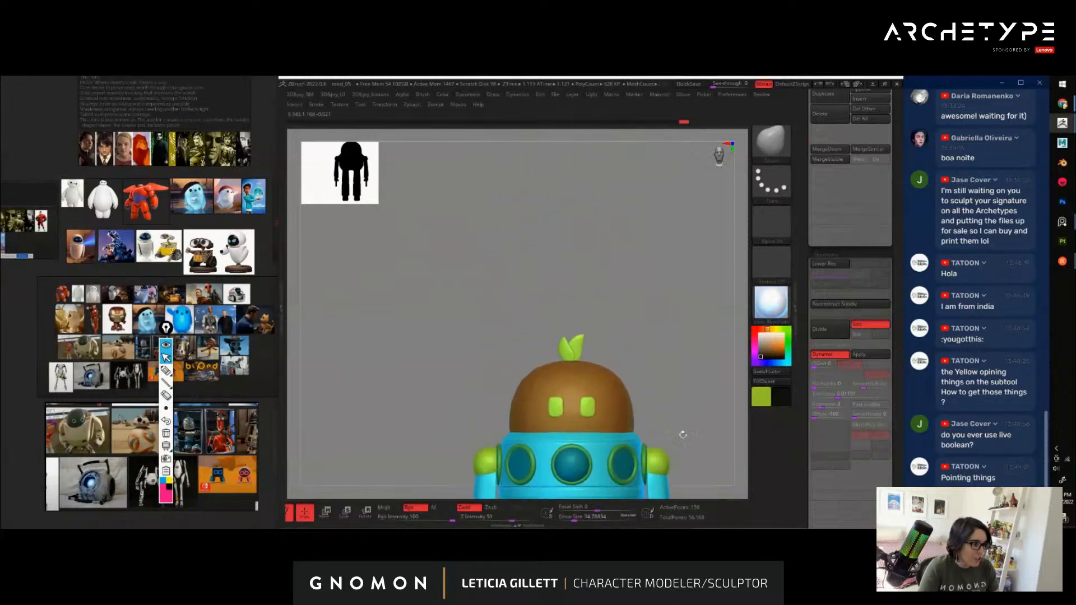
pyautogui.keyDown('alt'); pyautogui.click(570, 335); pyautogui.keyUp('alt')
pyautogui.moveTo(571, 335); pyautogui.dragTo(667, 312)
pyautogui.hotkey('shift', 'f')
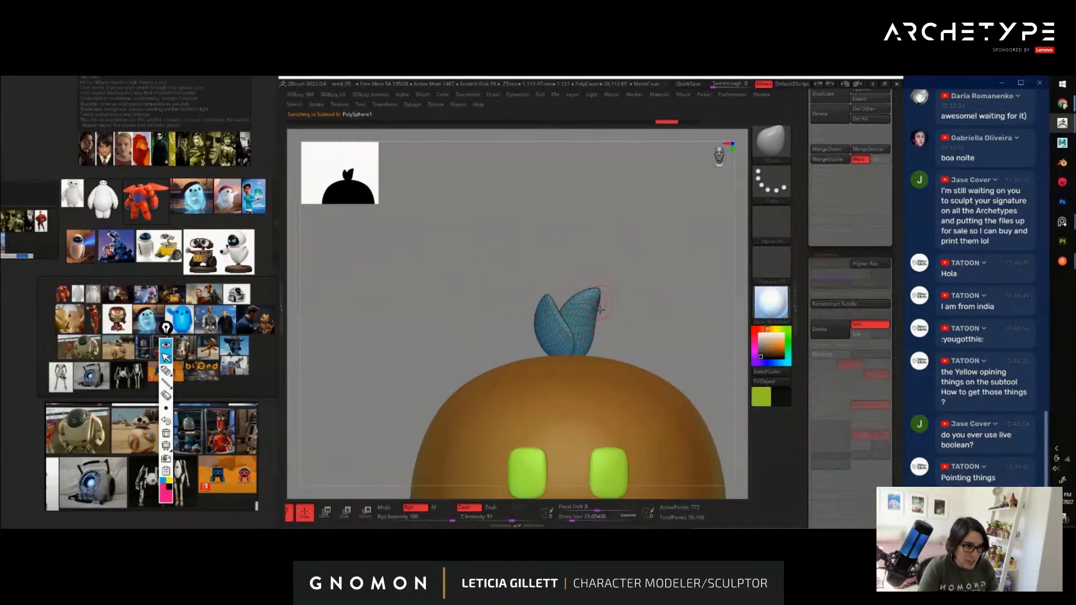
pyautogui.press('s')
pyautogui.moveTo(599, 291); pyautogui.dragTo(597, 288)
pyautogui.press('s')
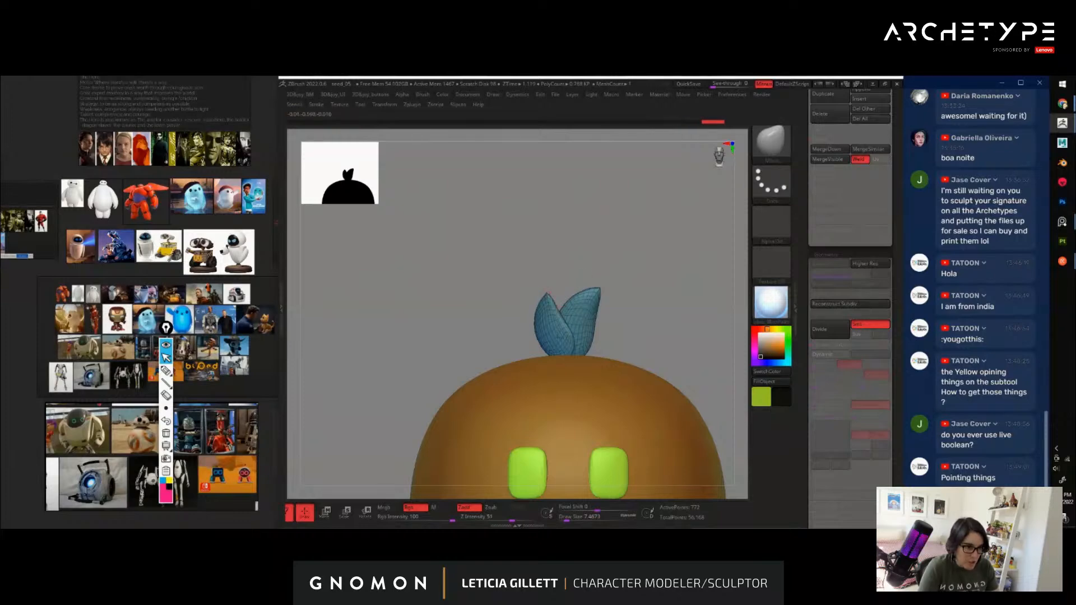
pyautogui.moveTo(559, 335)
pyautogui.mouseDown(button='right')
pyautogui.moveTo(551, 329)
pyautogui.moveTo(560, 330)
pyautogui.mouseUp(button='right')
pyautogui.press('d')
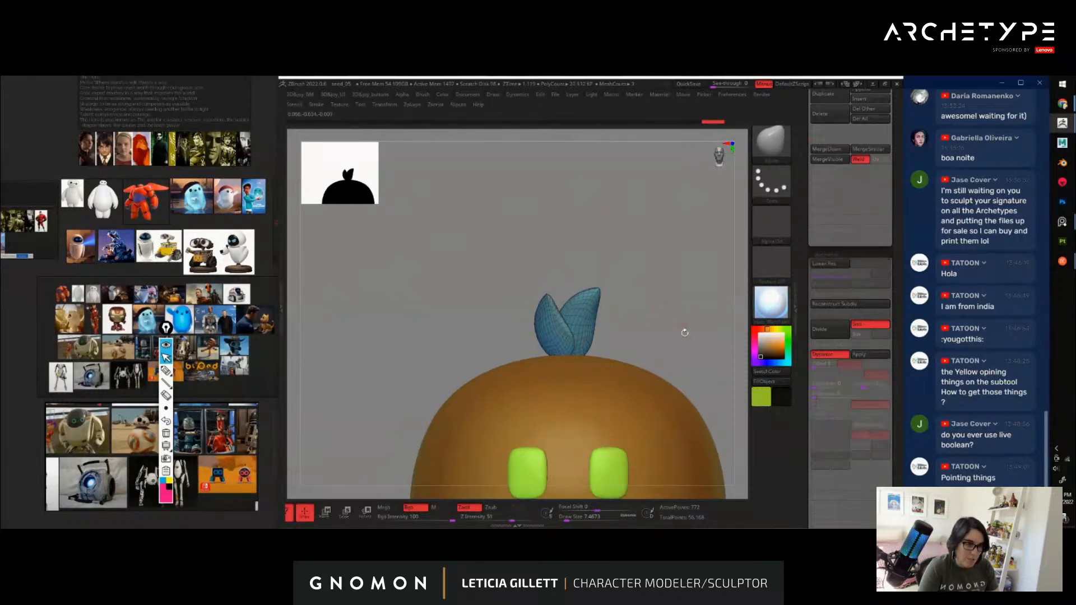
pyautogui.hotkey('shift', 'f')
pyautogui.press('f')
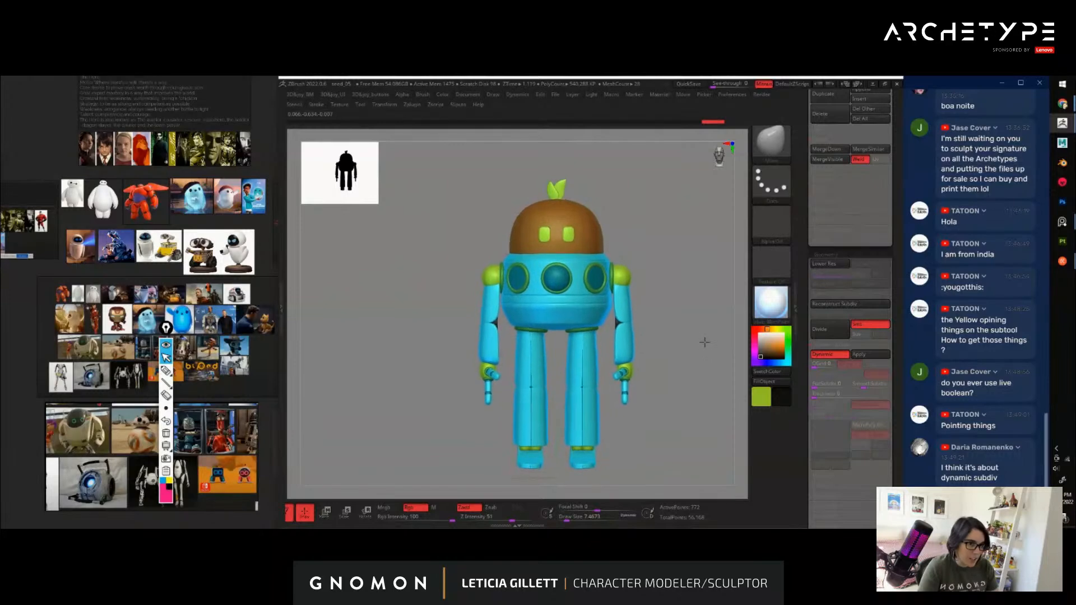
# Examine the robot's torso, knees and dark elbow joint up close from several angles
pyautogui.moveTo(705, 342); pyautogui.dragTo(731, 423)
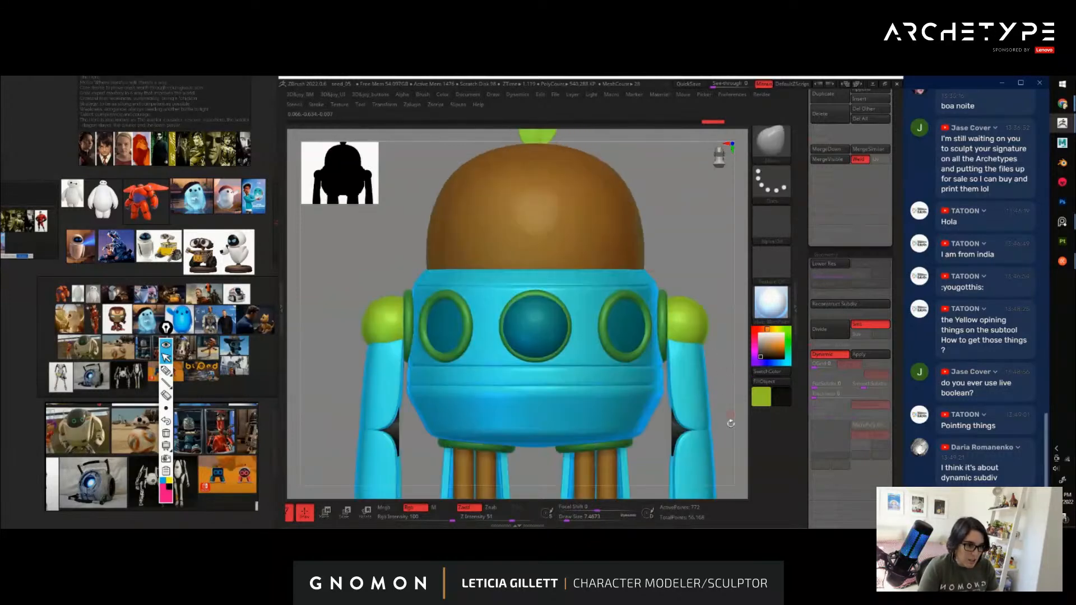
pyautogui.keyDown('alt'); pyautogui.moveTo(658, 458); pyautogui.dragTo(657, 249); pyautogui.keyUp('alt')
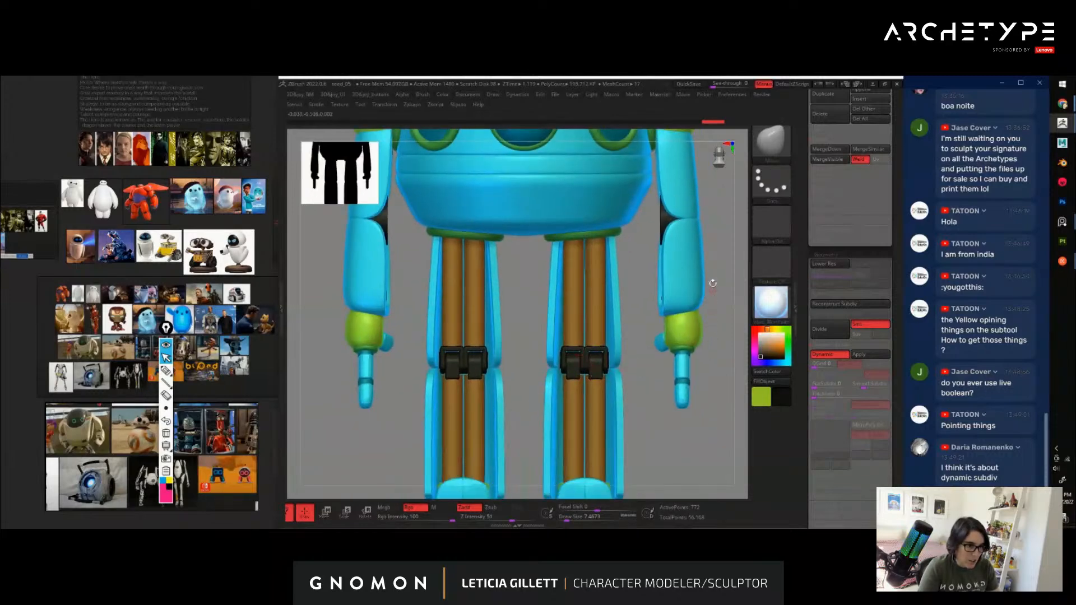
pyautogui.moveTo(712, 283); pyautogui.dragTo(675, 333)
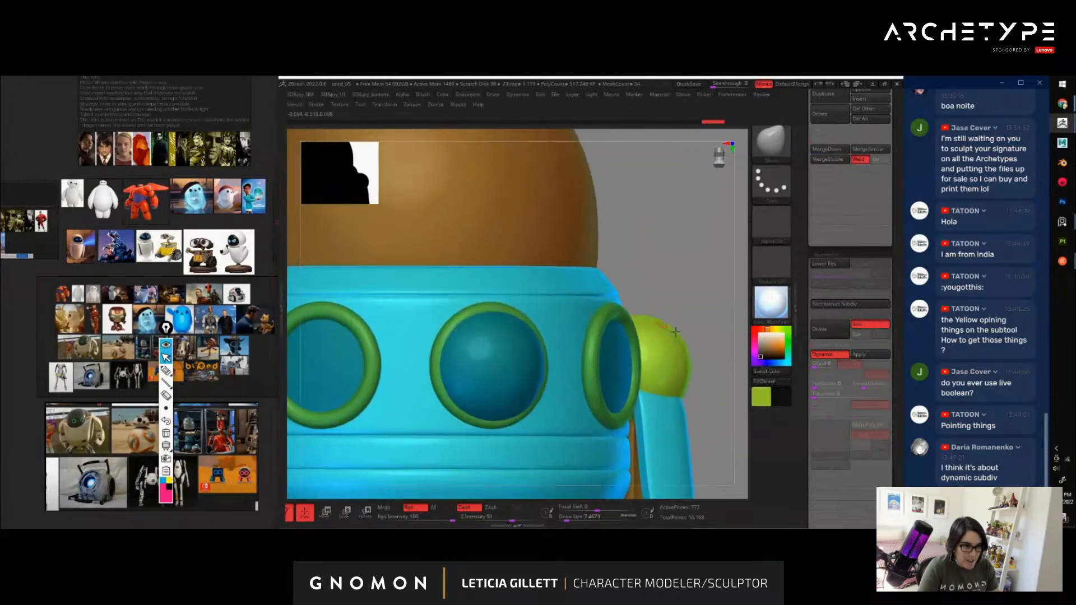
pyautogui.keyDown('alt'); pyautogui.moveTo(712, 381); pyautogui.dragTo(682, 302); pyautogui.keyUp('alt')
pyautogui.keyDown('alt'); pyautogui.moveTo(675, 378); pyautogui.dragTo(658, 234); pyautogui.keyUp('alt')
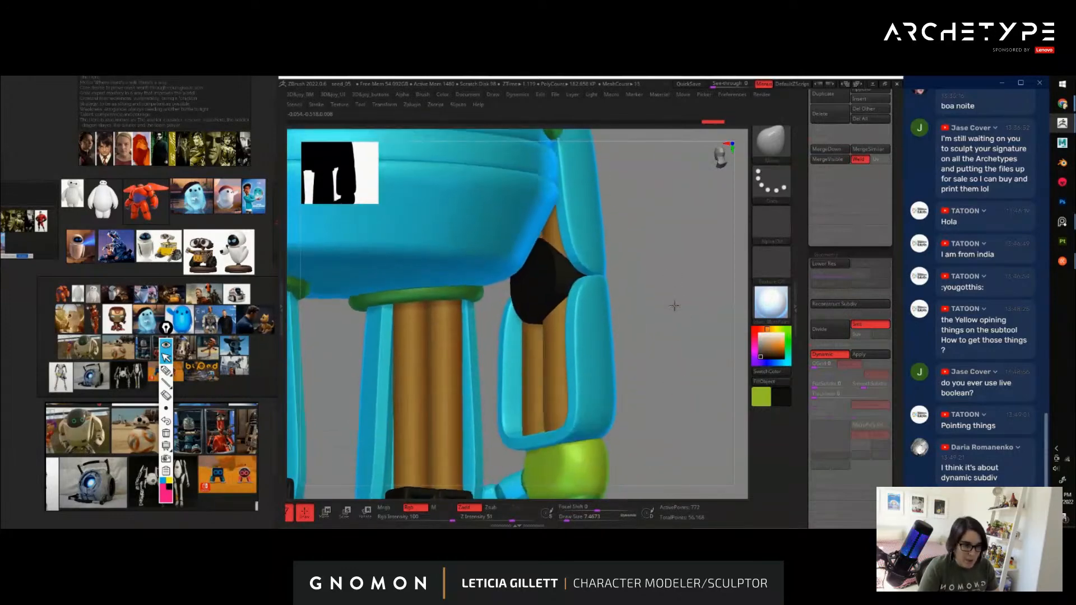
pyautogui.moveTo(675, 306); pyautogui.dragTo(562, 268)
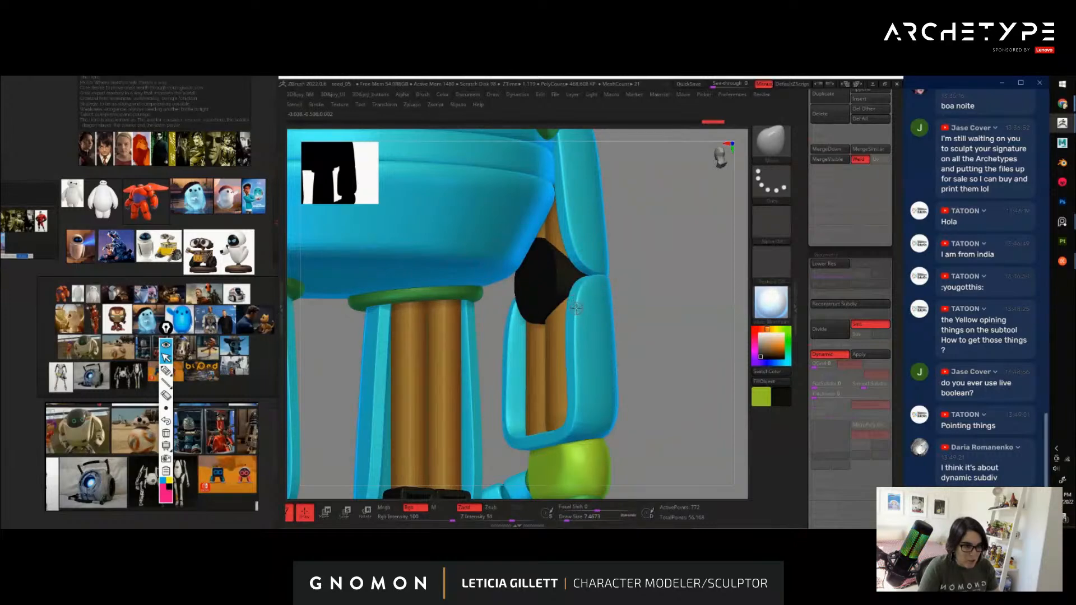
pyautogui.moveTo(657, 301); pyautogui.dragTo(544, 327)
pyautogui.moveTo(560, 378); pyautogui.dragTo(543, 346)
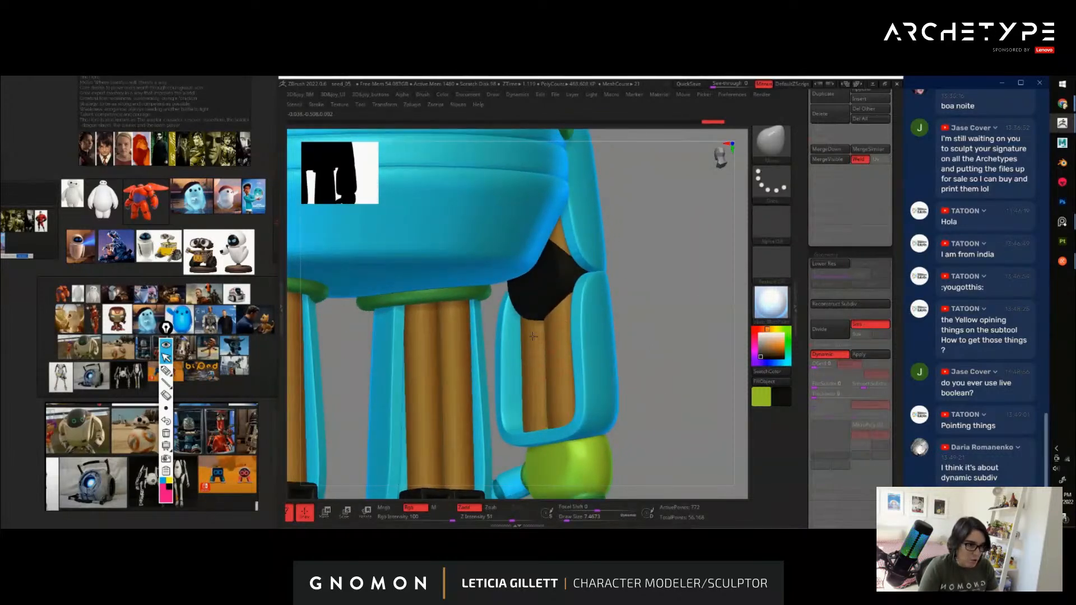
# Select the dark elbow cylinder and isolate it from the rest of the robot
pyautogui.moveTo(520, 311)
pyautogui.keyDown('ctrl'); pyautogui.keyDown('shift'); pyautogui.mouseDown()
pyautogui.moveTo(597, 441)
pyautogui.moveTo(561, 410)
pyautogui.moveTo(594, 438)
pyautogui.moveTo(733, 330)
pyautogui.mouseUp(); pyautogui.keyUp('shift'); pyautogui.keyUp('ctrl')
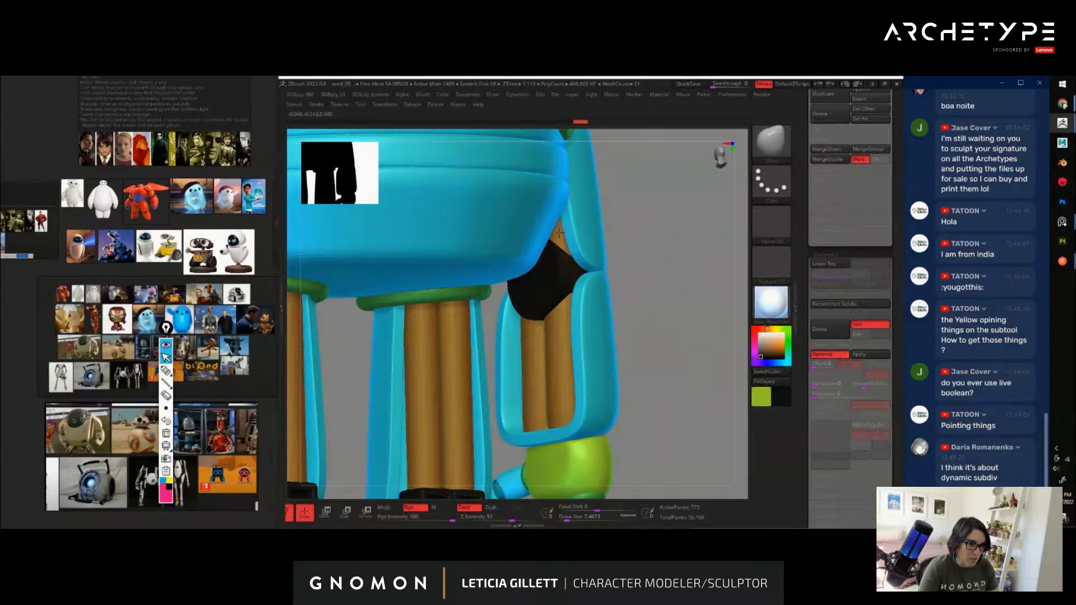
pyautogui.moveTo(658, 341); pyautogui.dragTo(572, 272)
pyautogui.keyDown('alt'); pyautogui.click(574, 273); pyautogui.keyUp('alt')
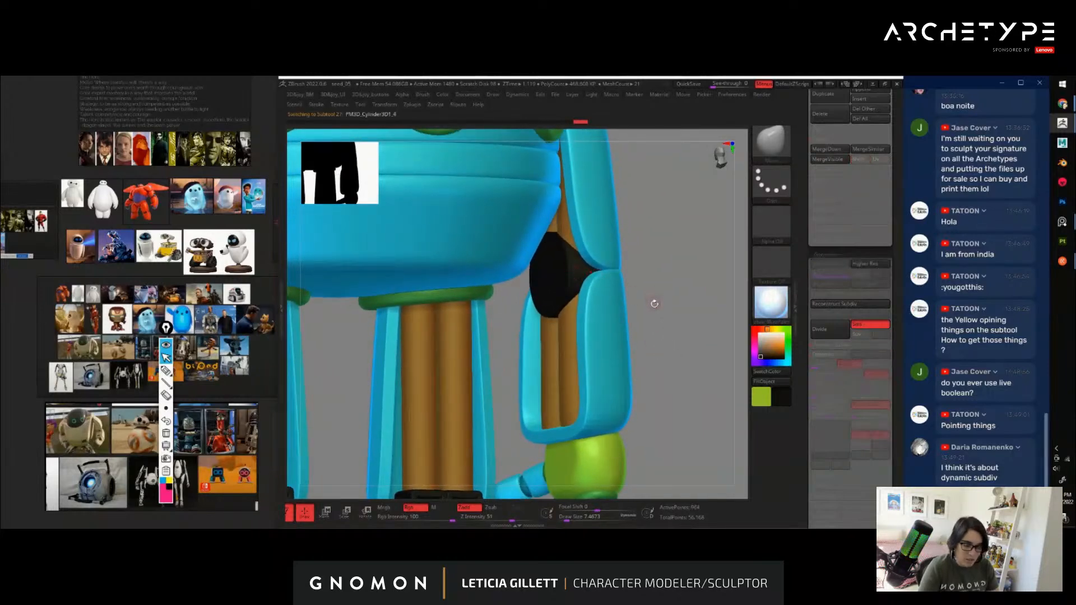
pyautogui.hotkey('shift', 's')
pyautogui.moveTo(654, 305); pyautogui.dragTo(396, 369)
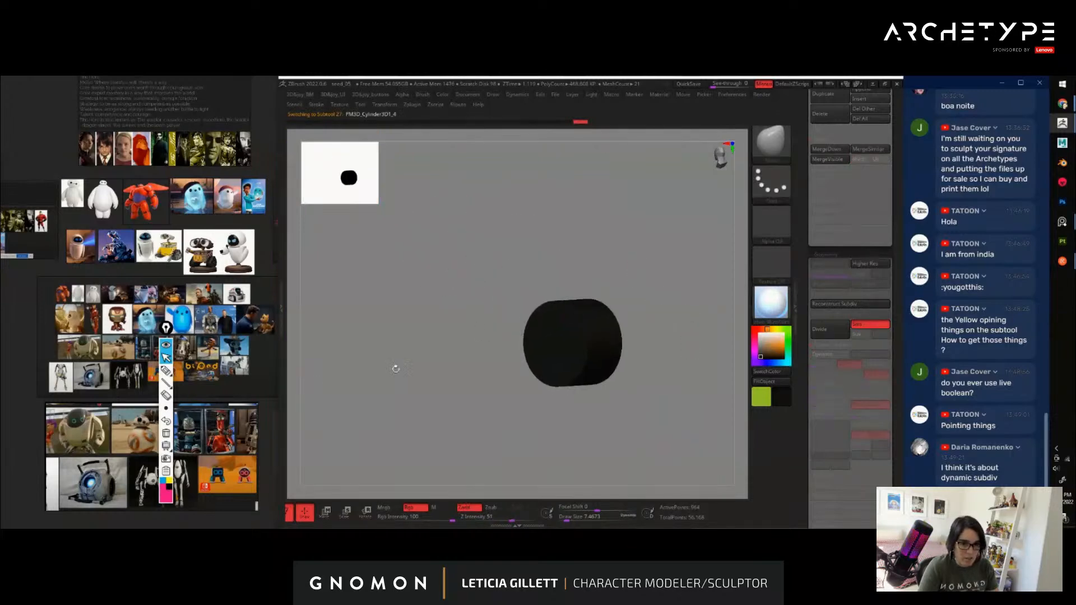
# Sketch arm tubes and an arch-shaped joint block over the elbow cylinder in pink, then clear the annotation
pyautogui.click(166, 371)
pyautogui.moveTo(602, 315); pyautogui.dragTo(604, 248)
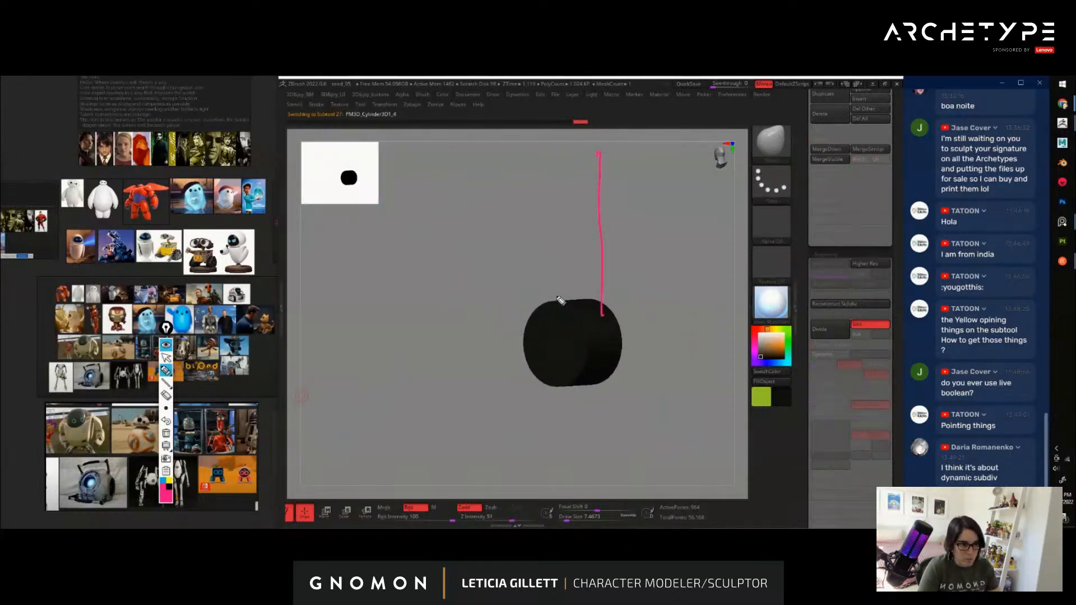
pyautogui.moveTo(544, 293); pyautogui.dragTo(552, 154)
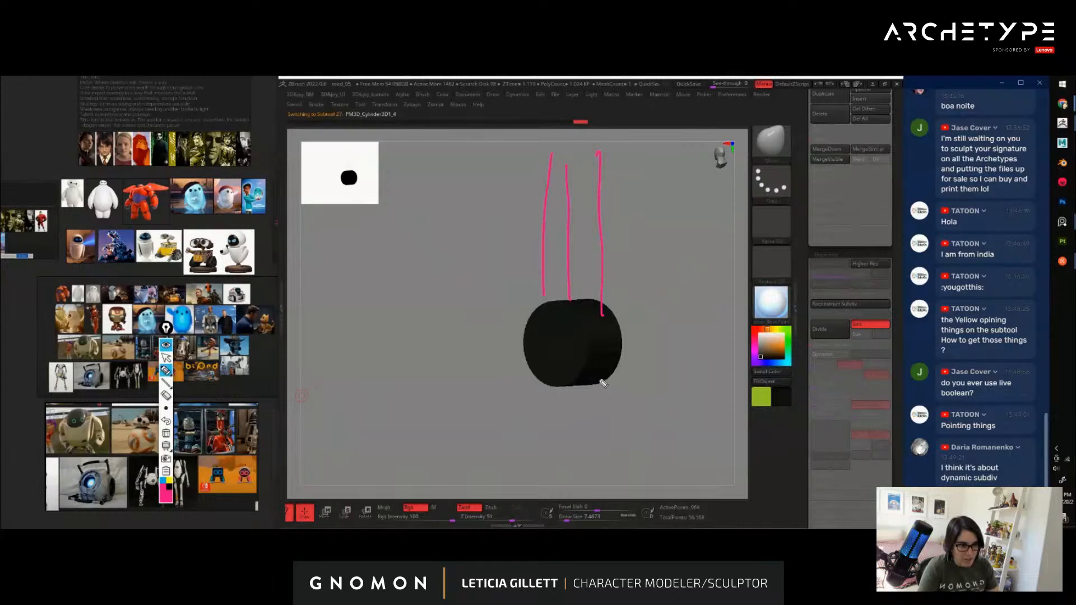
pyautogui.moveTo(602, 377); pyautogui.dragTo(598, 516)
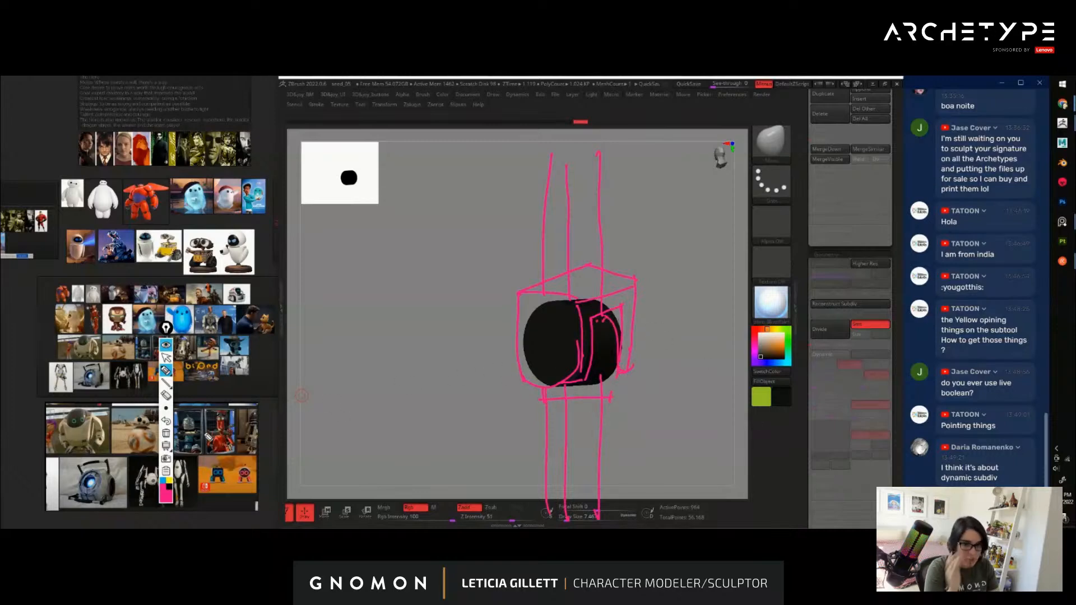
pyautogui.click(166, 433)
# Show the whole robot again and select the black arches on the knee joints
pyautogui.moveTo(656, 367); pyautogui.dragTo(591, 224)
pyautogui.hotkey('ctrl', 'shift', 's')
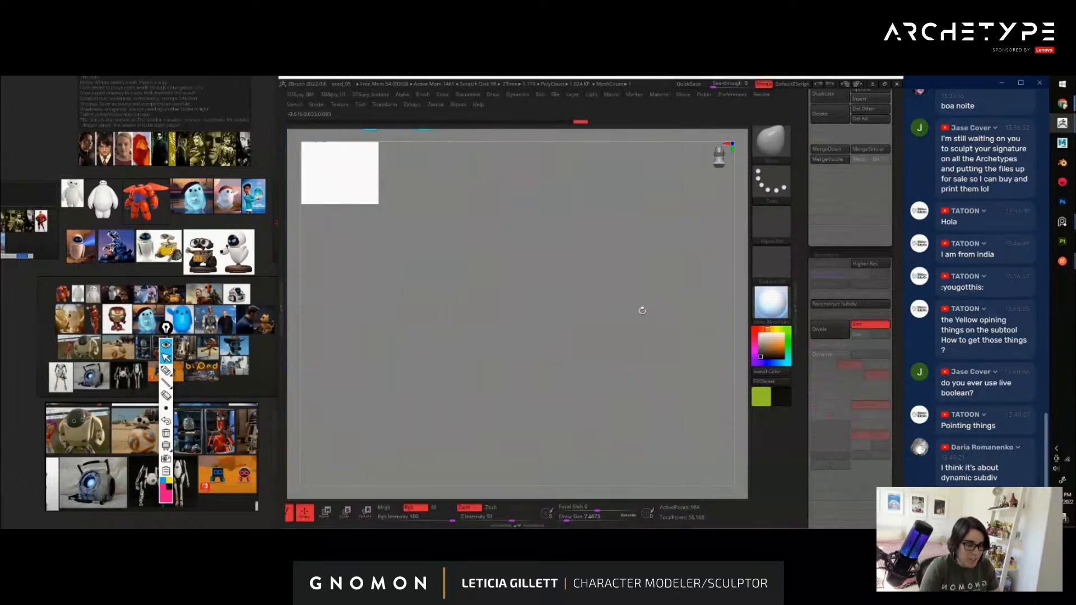
pyautogui.press('f')
pyautogui.moveTo(678, 316); pyautogui.dragTo(729, 291)
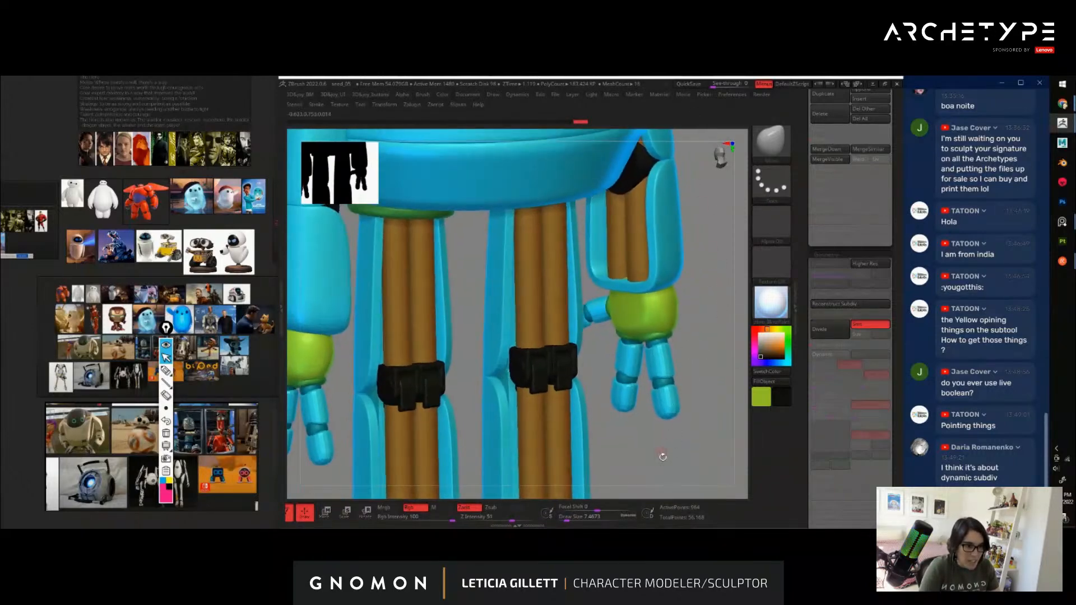
pyautogui.moveTo(663, 457); pyautogui.dragTo(655, 381)
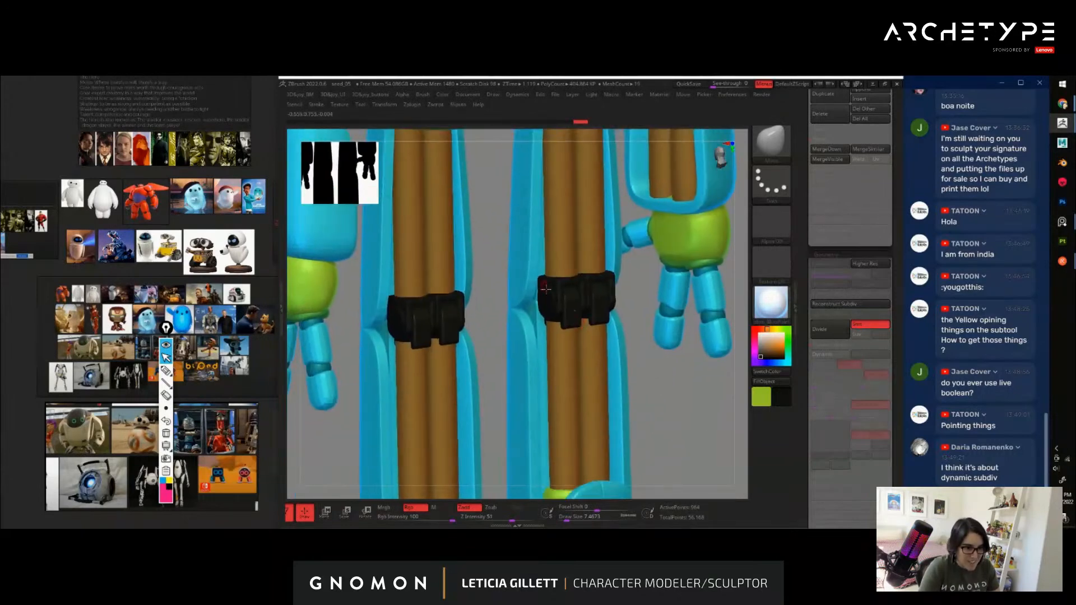
pyautogui.moveTo(695, 413); pyautogui.dragTo(732, 348)
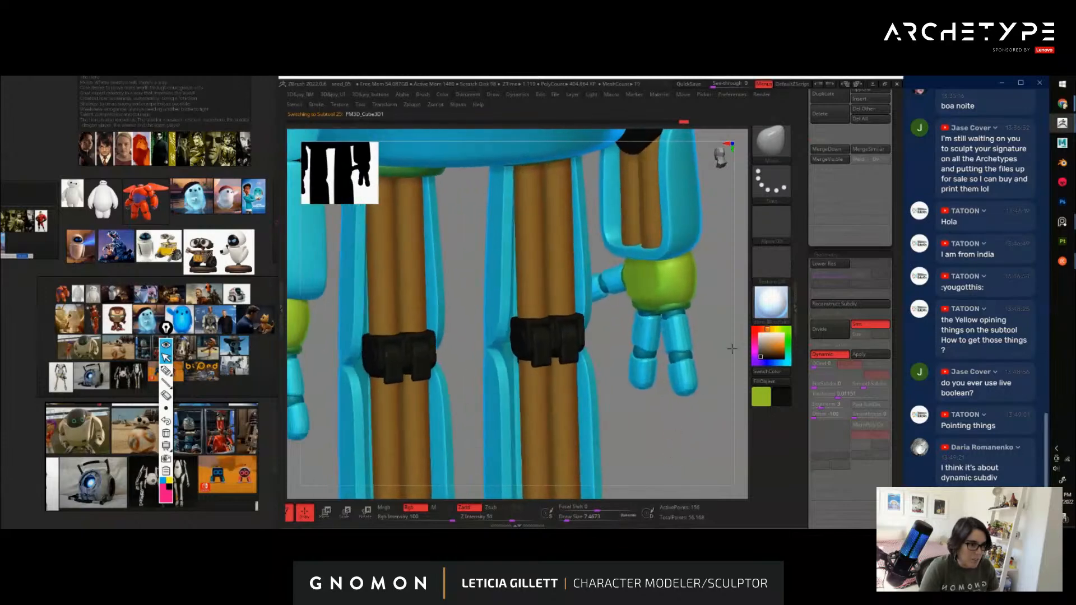
# Duplicate the knee arches subtool
pyautogui.moveTo(803, 221); pyautogui.dragTo(804, 306)
pyautogui.moveTo(623, 422); pyautogui.dragTo(646, 443)
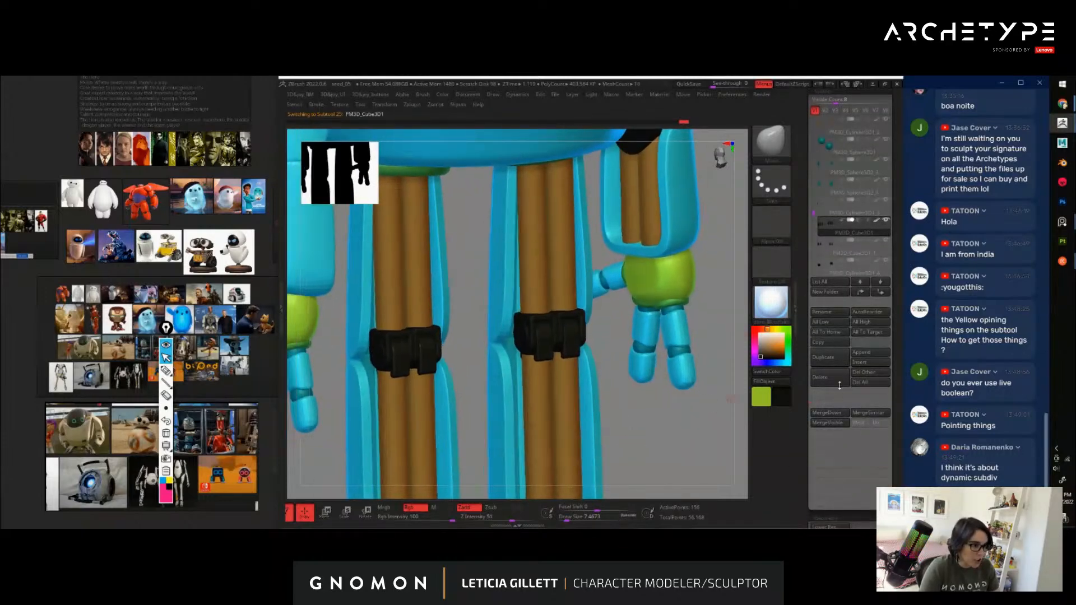
pyautogui.click(831, 363)
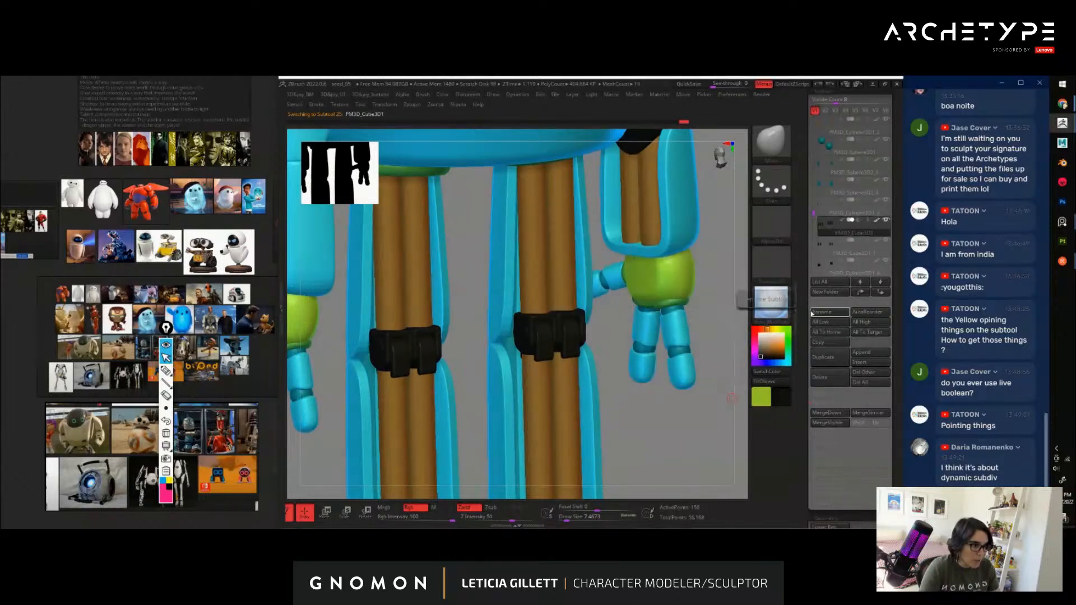
pyautogui.moveTo(843, 234)
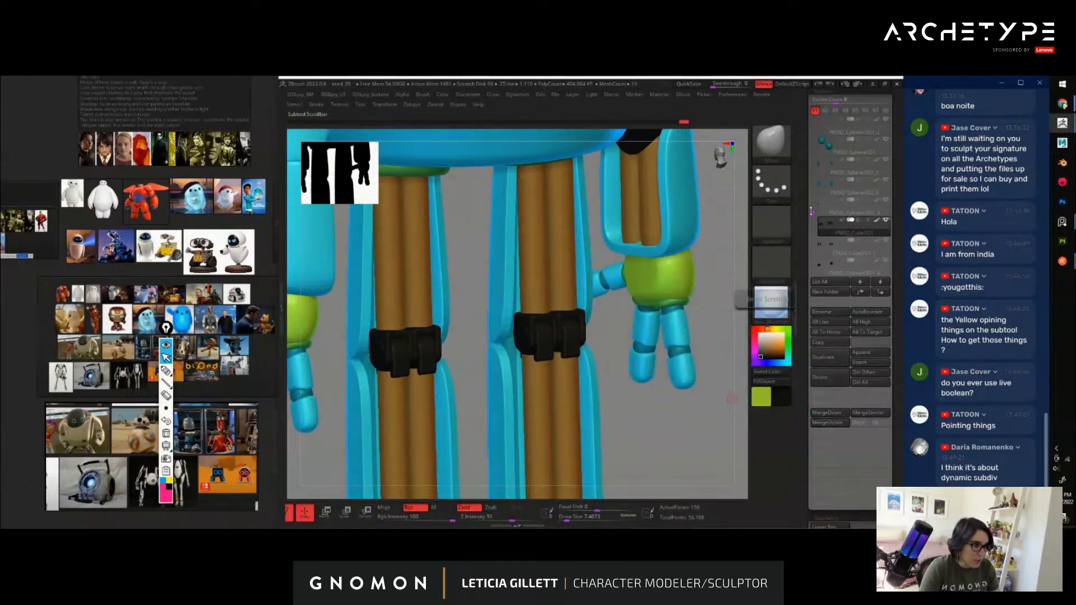
pyautogui.moveTo(814, 214)
pyautogui.mouseDown()
pyautogui.moveTo(813, 232)
pyautogui.moveTo(815, 221)
pyautogui.mouseUp()
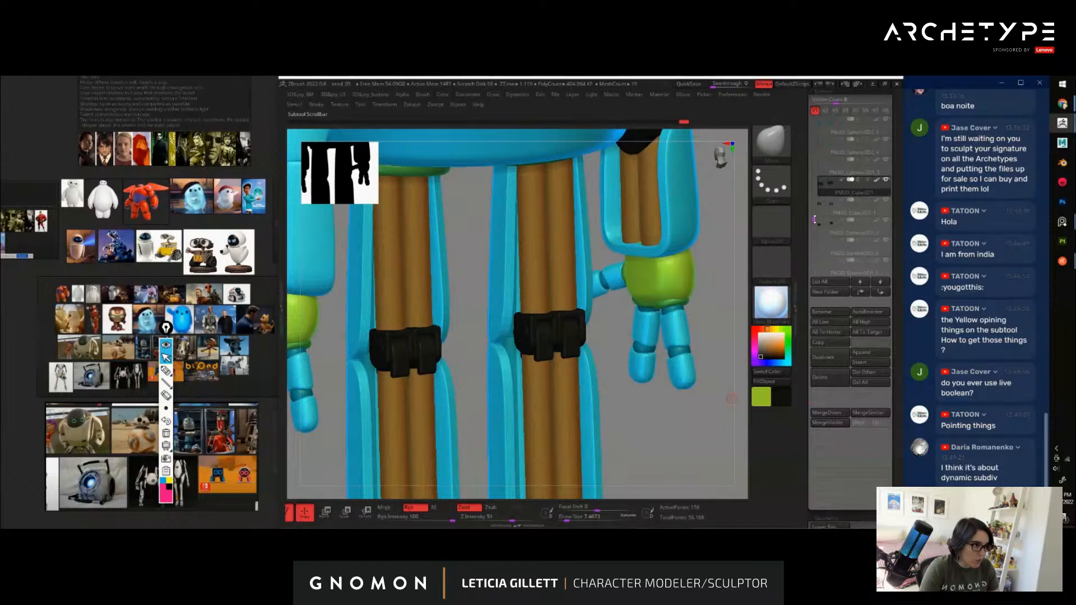
pyautogui.moveTo(827, 193)
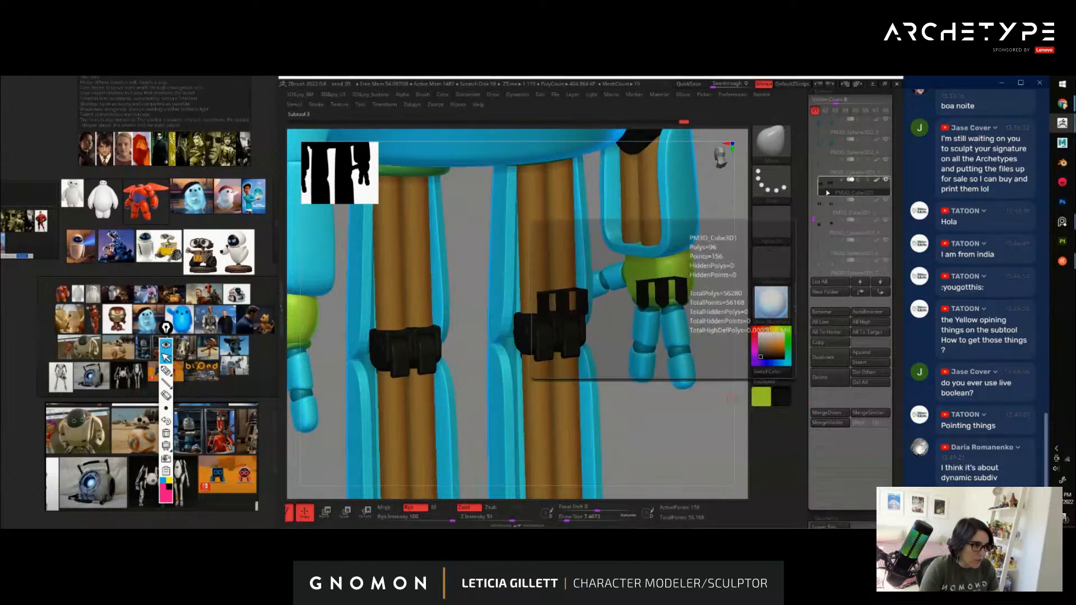
pyautogui.click(833, 356)
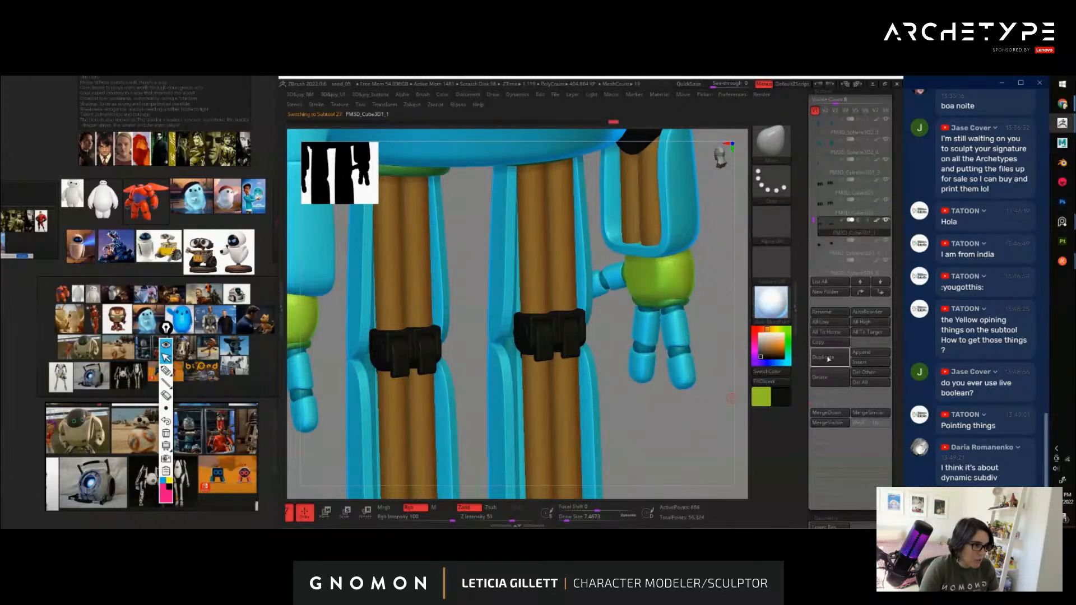
# Duplicate the knee blocks subtool and the dark joint cylinder subtool
pyautogui.hotkey('ctrl', 'shift', 'd')
pyautogui.moveTo(813, 217)
pyautogui.mouseDown()
pyautogui.moveTo(813, 233)
pyautogui.moveTo(813, 220)
pyautogui.mouseUp()
pyautogui.click(828, 187)
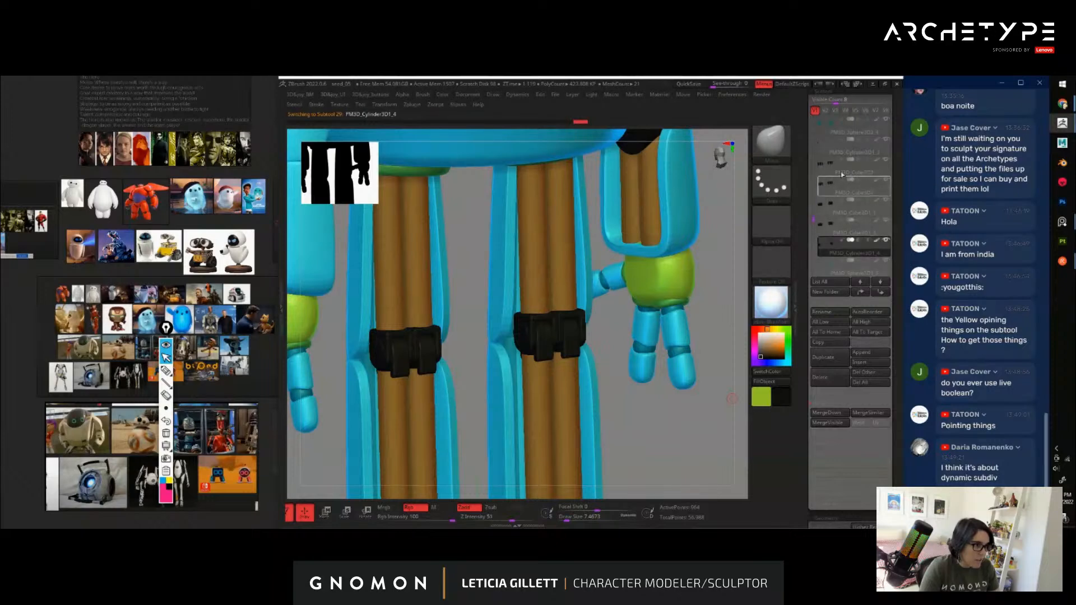
pyautogui.moveTo(826, 208)
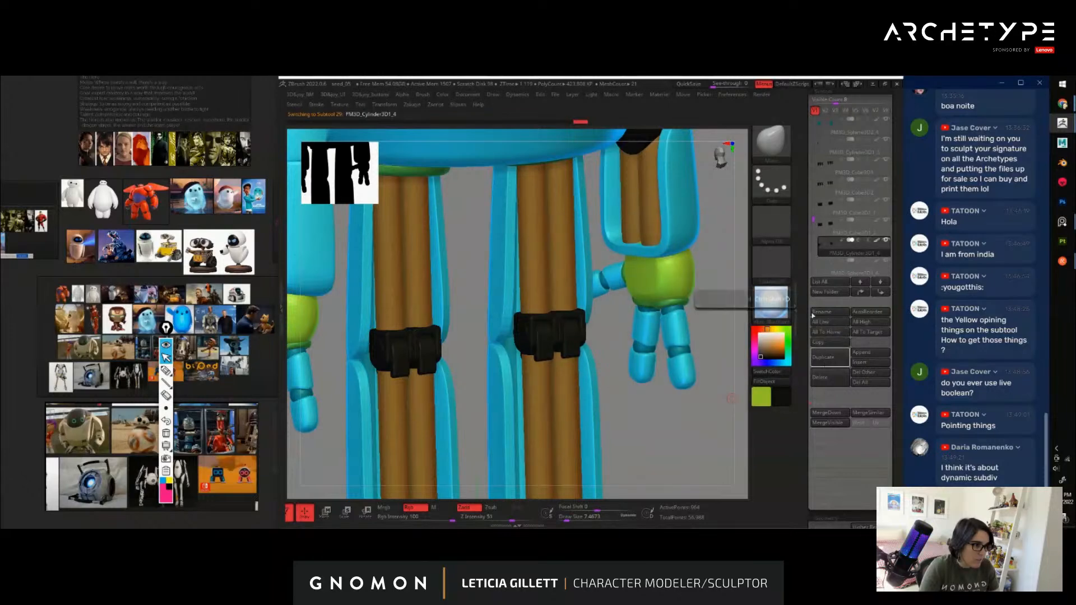
pyautogui.moveTo(809, 217); pyautogui.dragTo(814, 226)
pyautogui.click(830, 362)
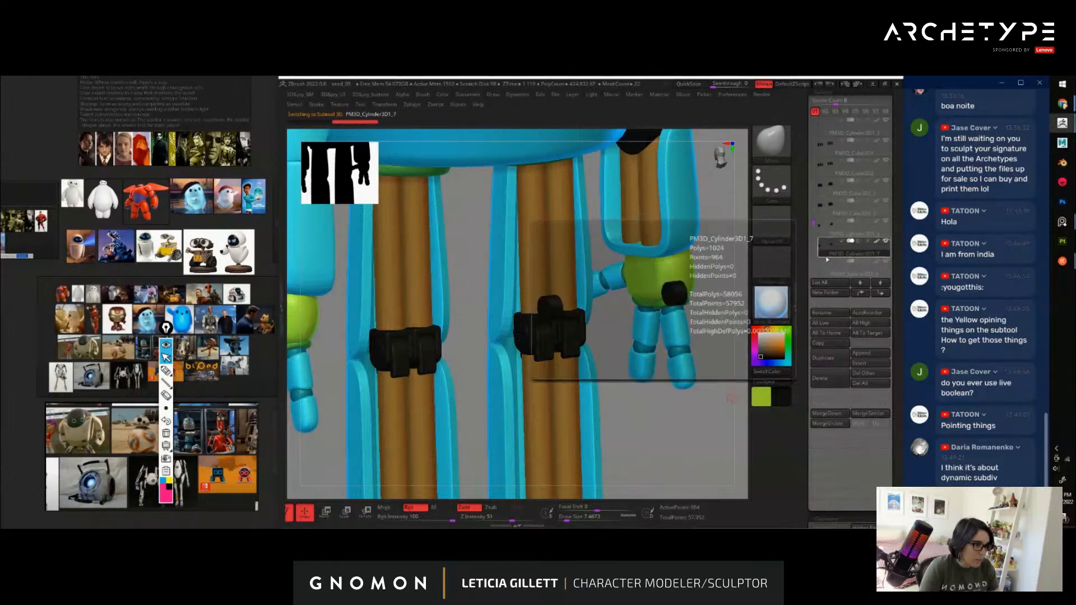
# Create a subtool folder named arm_binding from the arch copy and gather the other duplicated joint parts into it
pyautogui.click(828, 160)
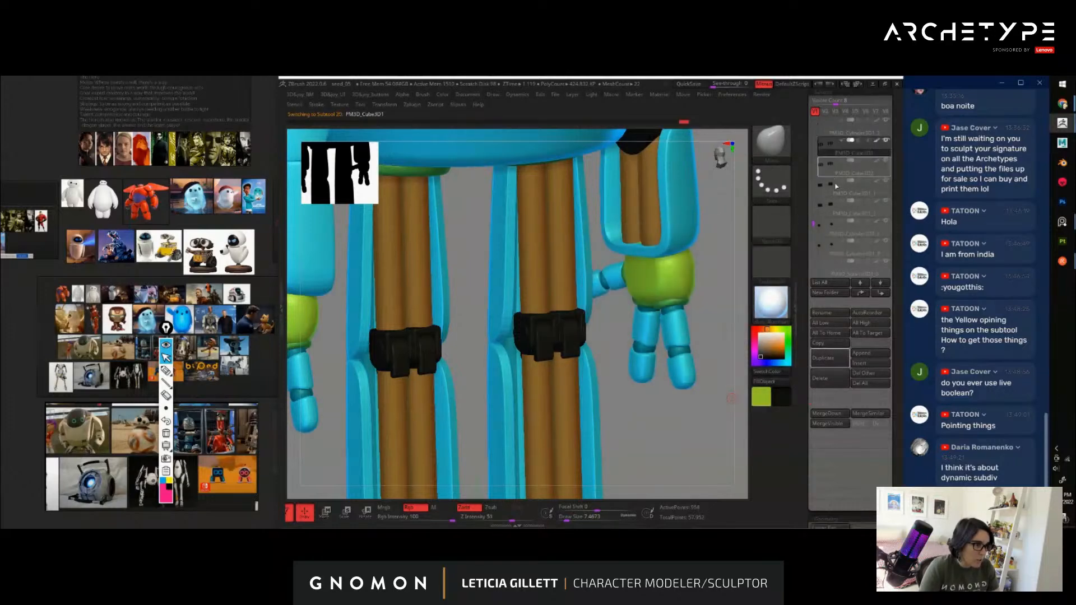
pyautogui.click(835, 297)
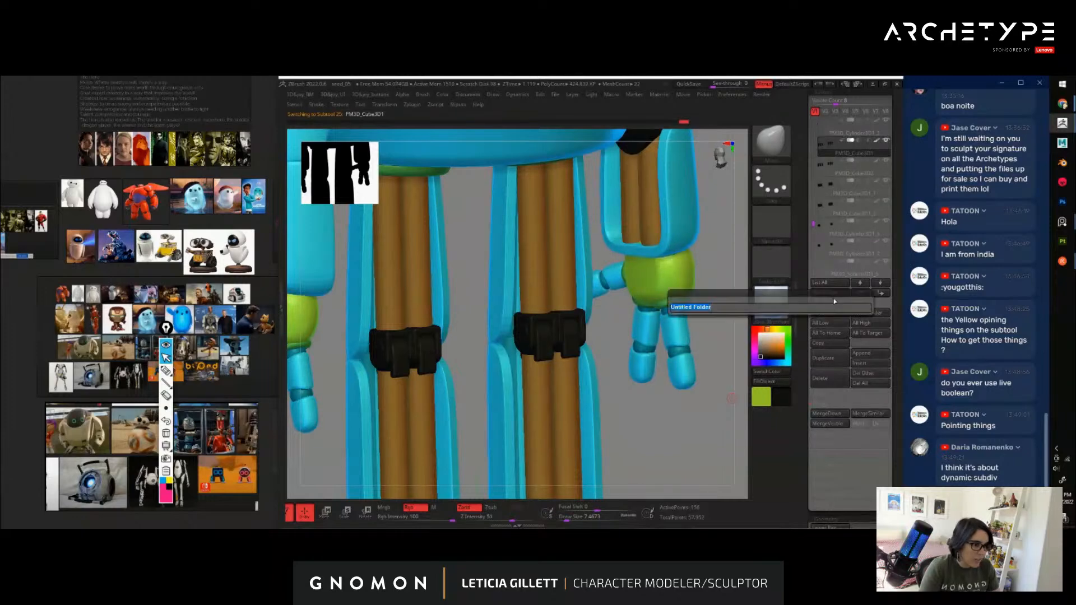
pyautogui.write('arm_binding')
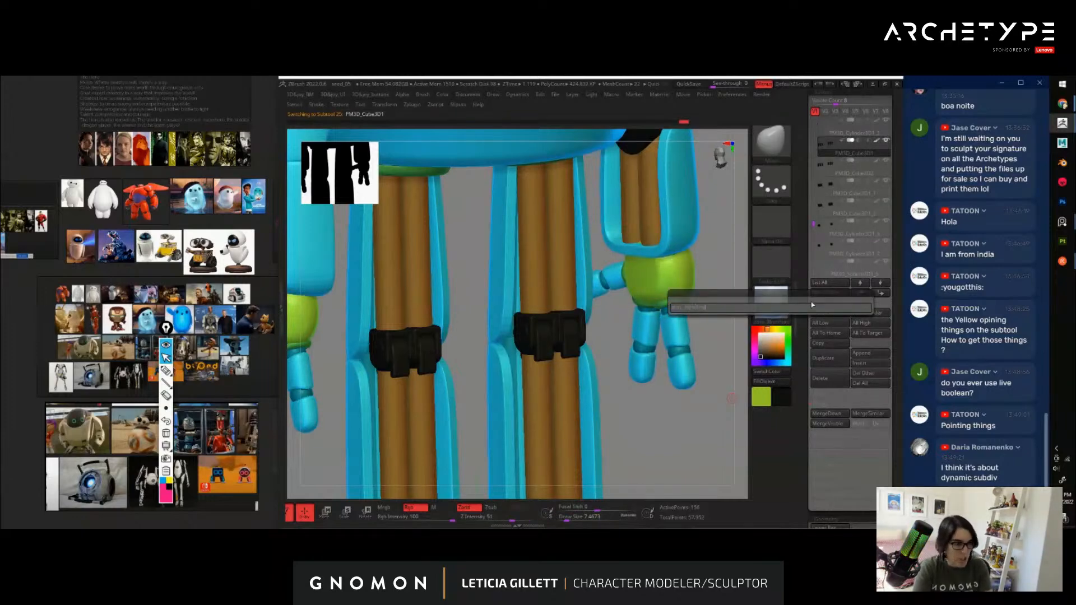
pyautogui.press('Return')
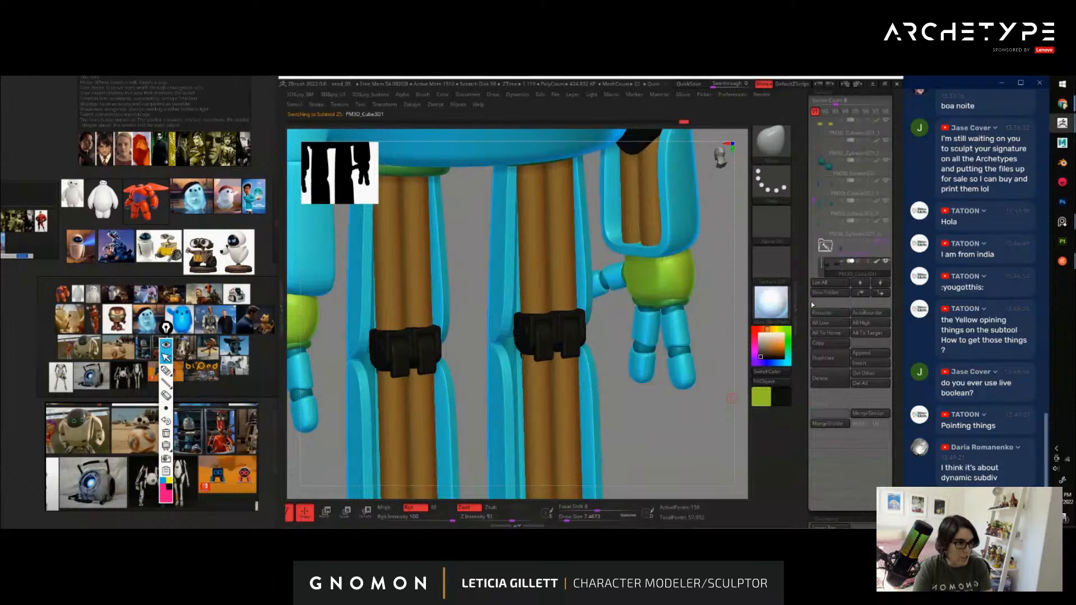
pyautogui.moveTo(814, 203); pyautogui.dragTo(840, 187)
pyautogui.moveTo(840, 266); pyautogui.dragTo(842, 206)
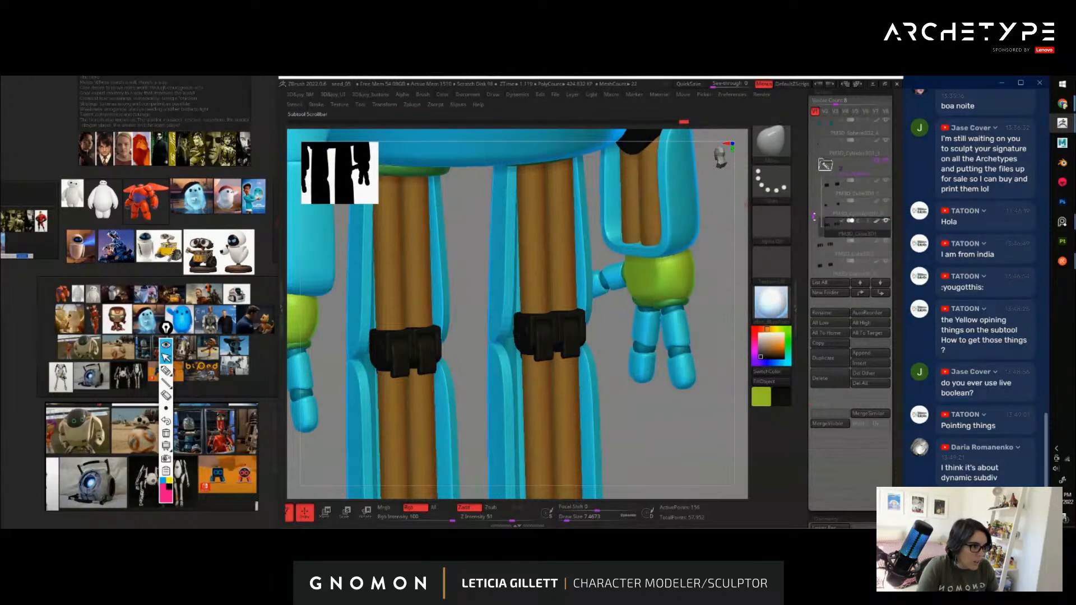
# Collapse the new folder and start a Transpose Set on all of its parts
pyautogui.click(826, 165)
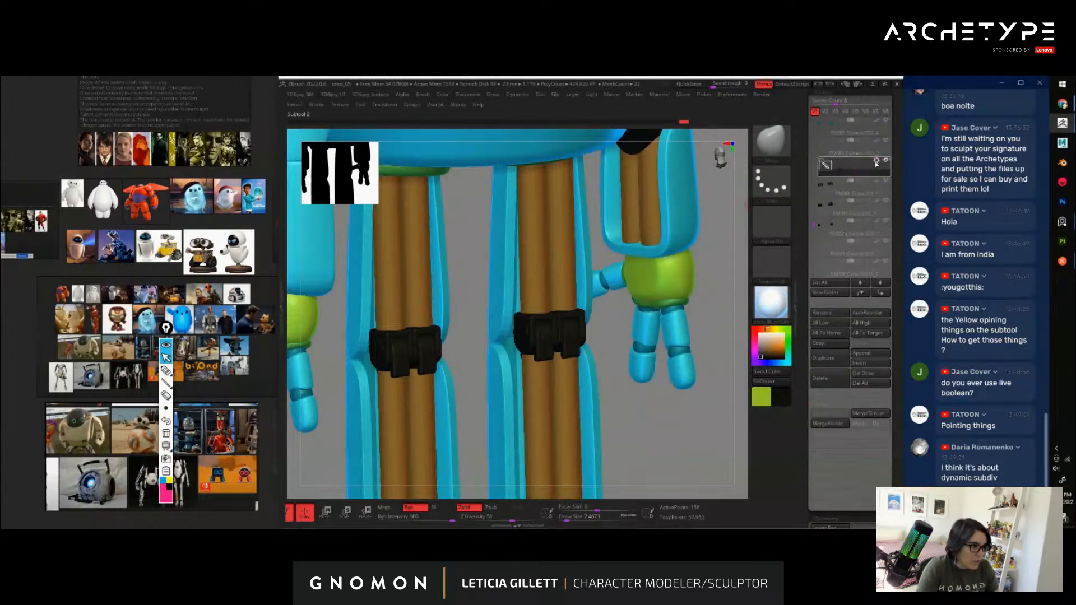
pyautogui.click(877, 163)
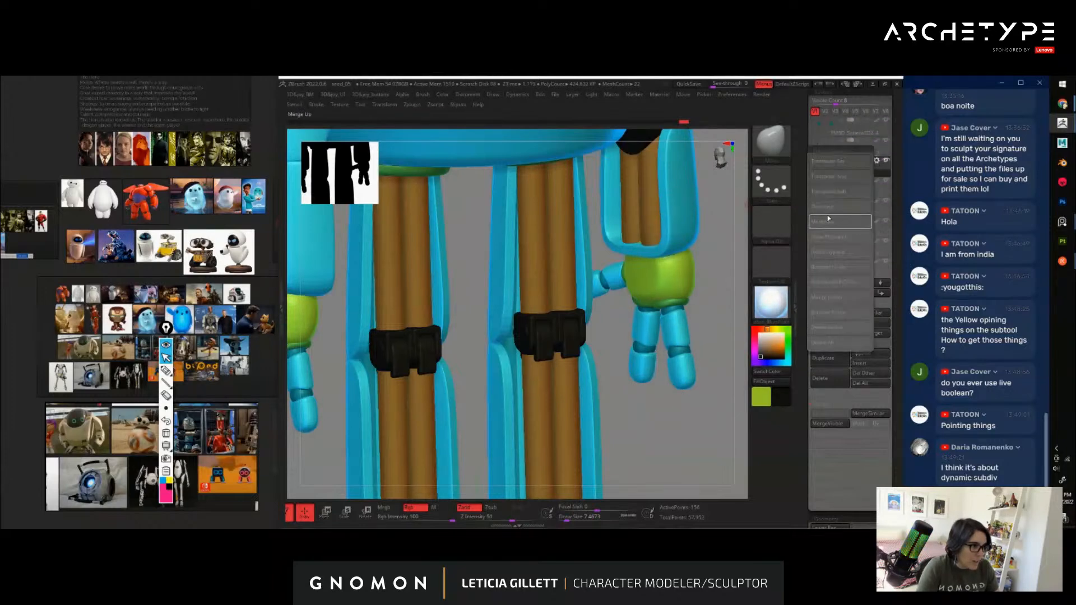
pyautogui.click(835, 163)
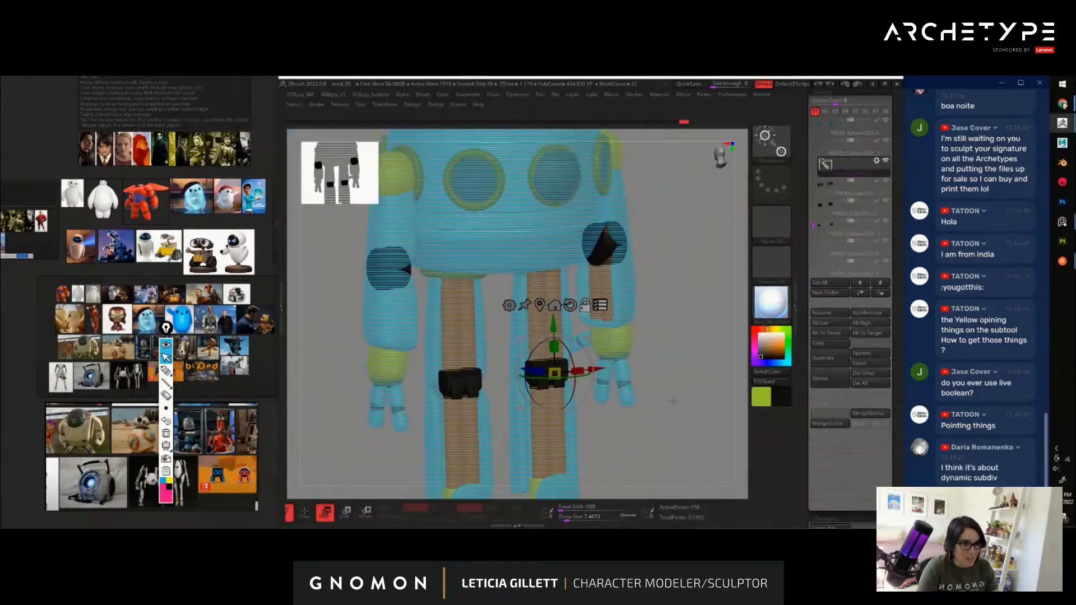
pyautogui.moveTo(673, 402); pyautogui.dragTo(658, 235)
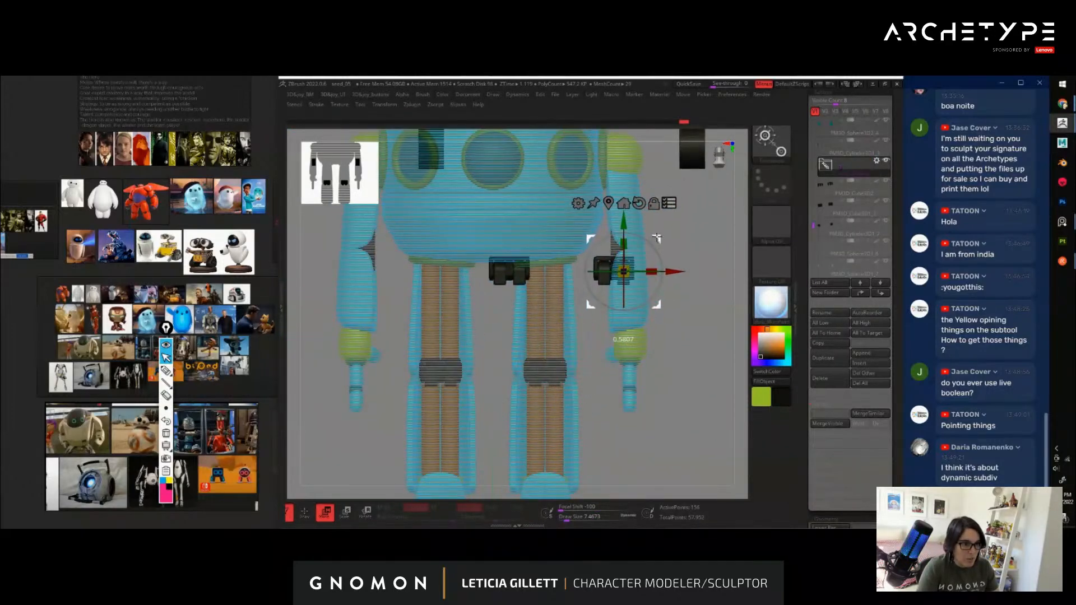
pyautogui.hotkey('ctrl', 'z')
pyautogui.moveTo(590, 341); pyautogui.dragTo(655, 280)
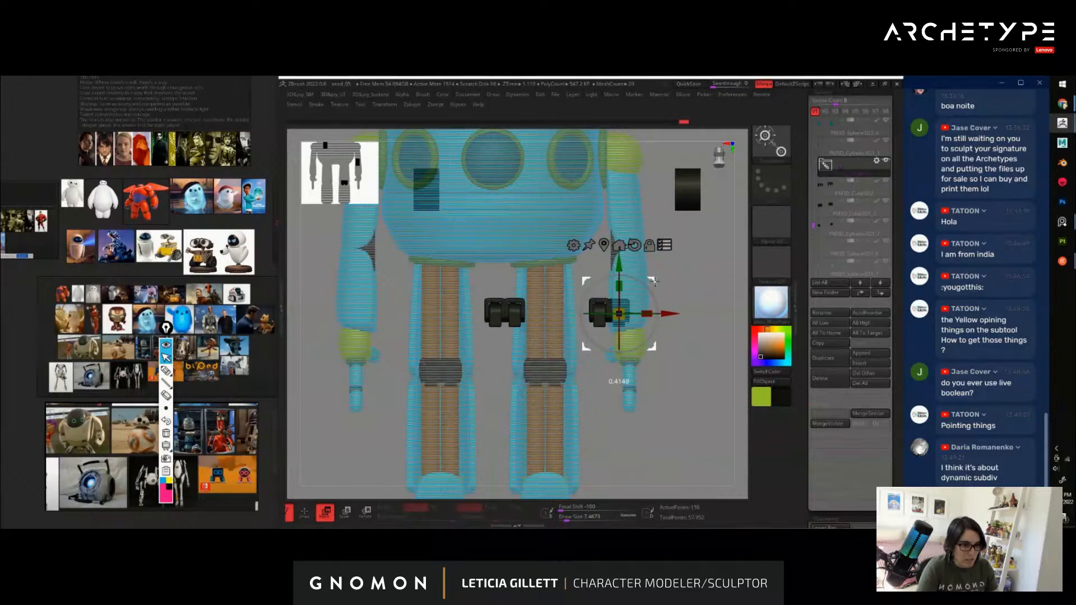
pyautogui.hotkey('ctrl', 'z')
# Move the duplicated joint parts together up and out beside the robot's arm at elbow height, then leave the transform mode
pyautogui.moveTo(588, 340)
pyautogui.mouseDown()
pyautogui.moveTo(662, 253)
pyautogui.moveTo(750, 208)
pyautogui.mouseUp()
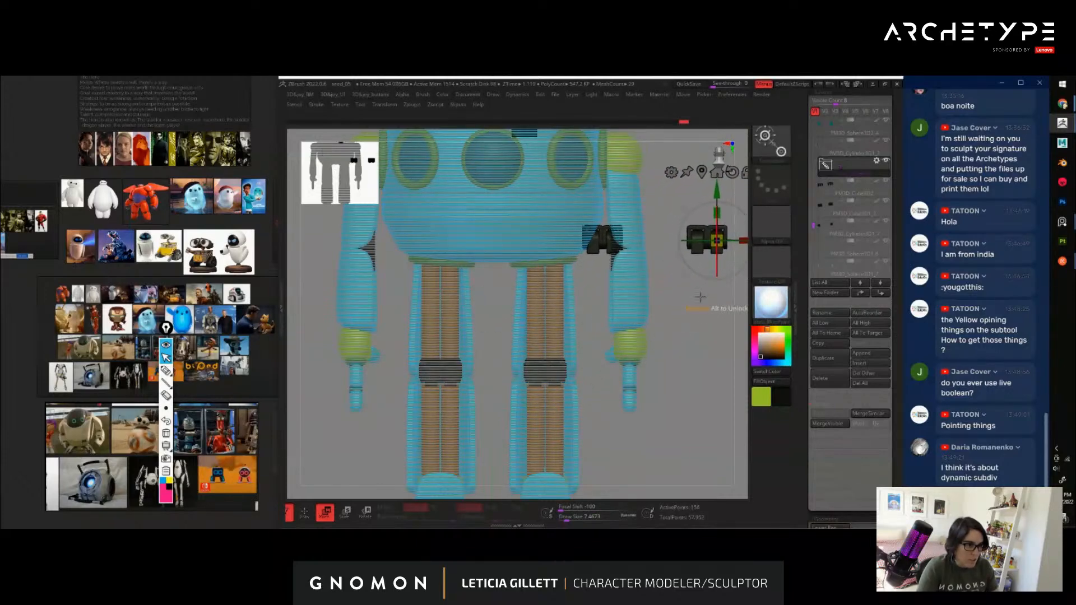
pyautogui.moveTo(695, 359)
pyautogui.keyDown('alt'); pyautogui.mouseDown()
pyautogui.moveTo(562, 415)
pyautogui.moveTo(650, 406)
pyautogui.mouseUp(); pyautogui.keyUp('alt')
pyautogui.press('q')
pyautogui.keyDown('alt'); pyautogui.moveTo(648, 325); pyautogui.dragTo(673, 326); pyautogui.keyUp('alt')
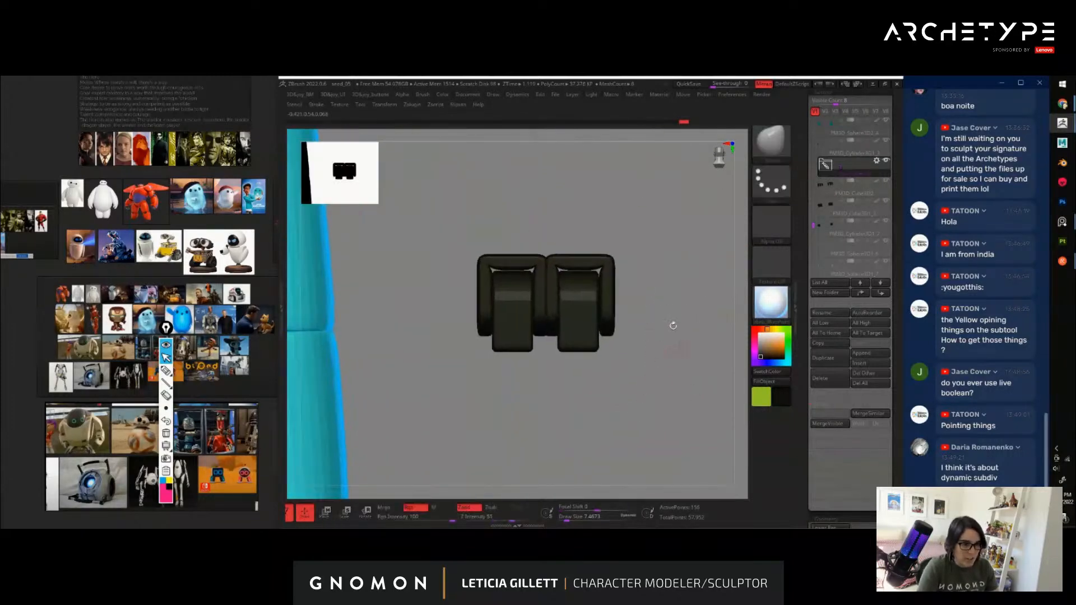
# Split the copied arches into separate polygroups with Auto Groups and isolate the arch over the outer block
pyautogui.keyDown('alt'); pyautogui.moveTo(655, 251); pyautogui.dragTo(661, 265); pyautogui.keyUp('alt')
pyautogui.hotkey('shift', 'f')
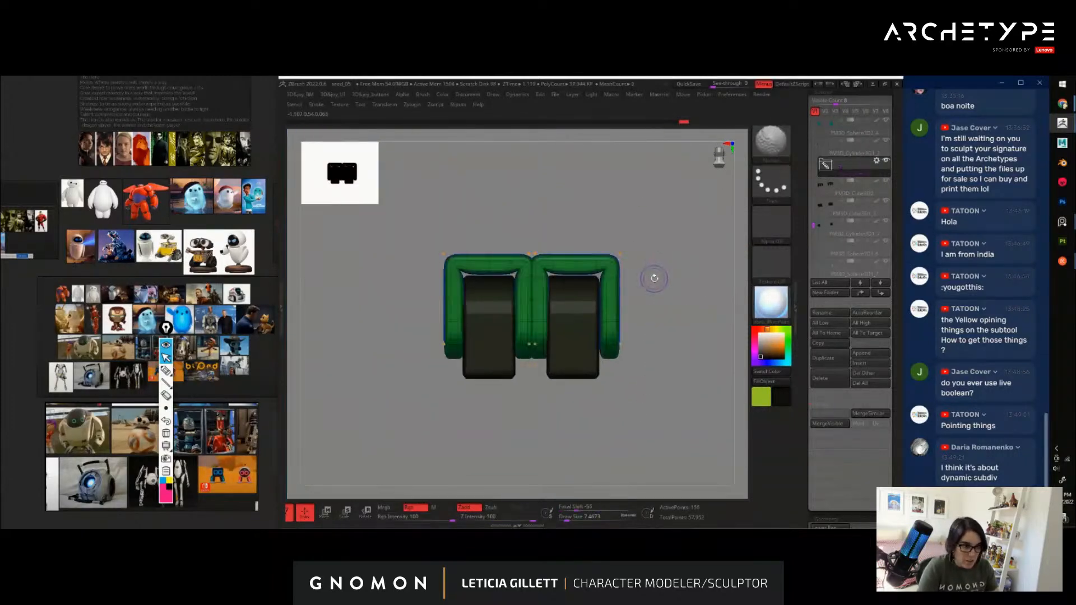
pyautogui.hotkey('shift', 'f')
pyautogui.press('space')
pyautogui.click(661, 310)
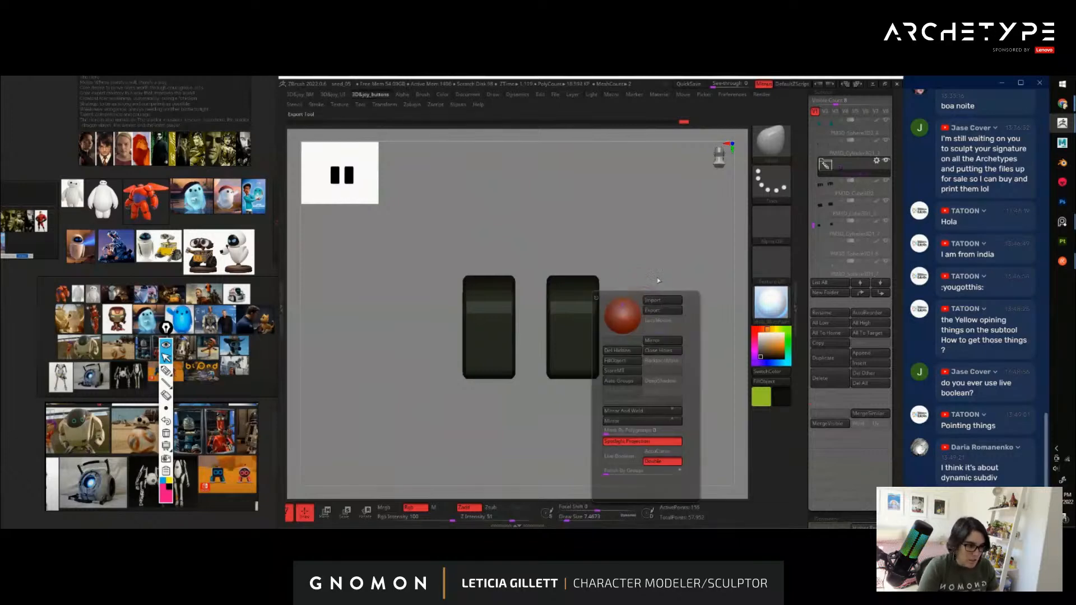
pyautogui.moveTo(658, 280); pyautogui.dragTo(612, 260)
pyautogui.press('space')
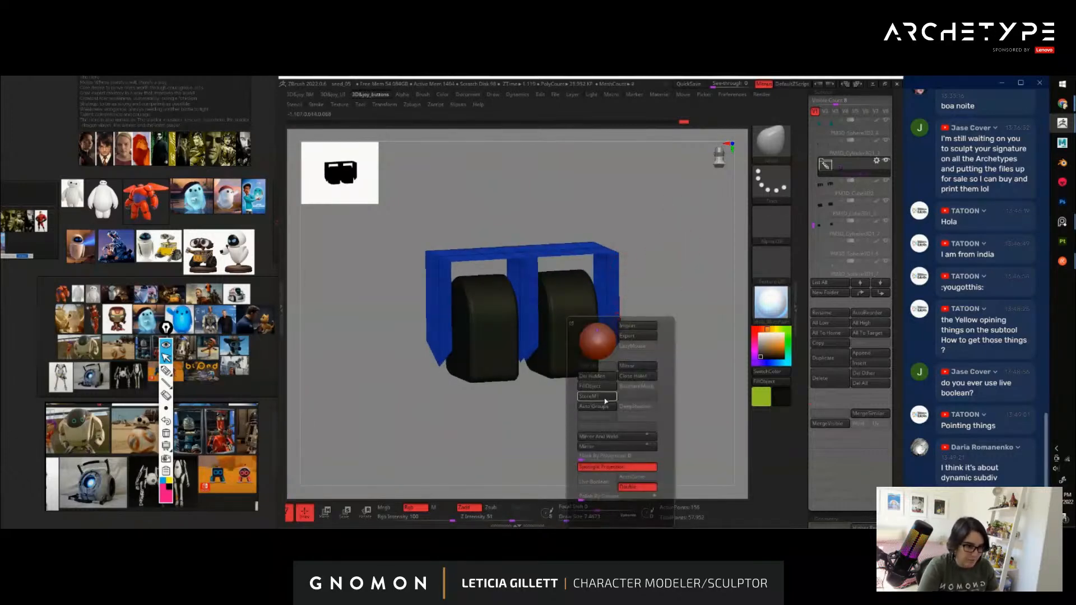
pyautogui.click(597, 407)
pyautogui.keyDown('ctrl'); pyautogui.keyDown('shift'); pyautogui.click(594, 252); pyautogui.keyUp('shift'); pyautogui.keyUp('ctrl')
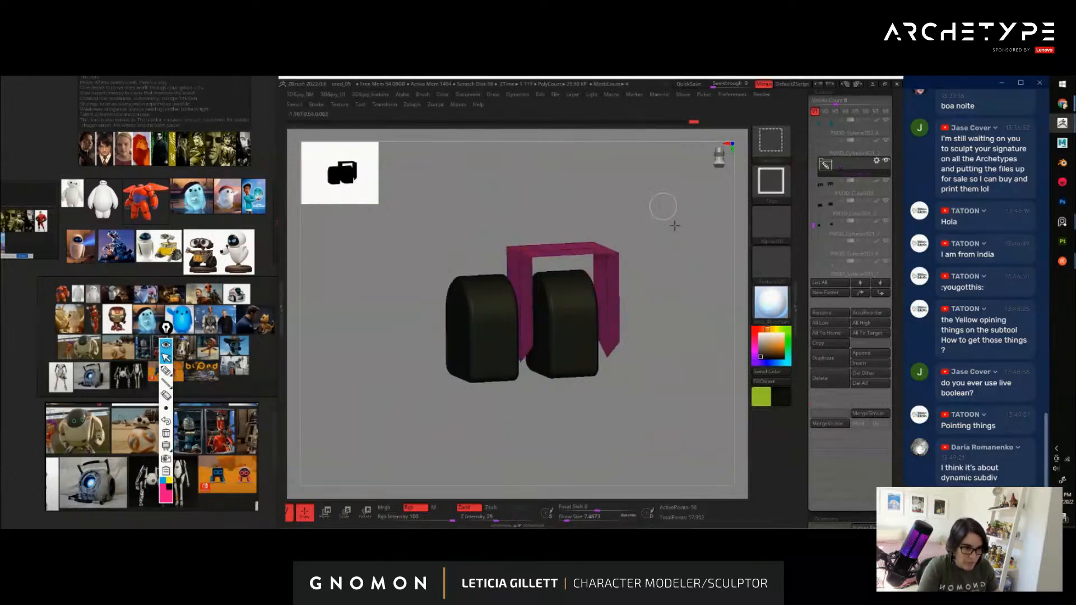
# Invert the visibility to show the arch over the inner block and delete the hidden outer arch
pyautogui.keyDown('ctrl'); pyautogui.keyDown('shift'); pyautogui.click(640, 311); pyautogui.keyUp('shift'); pyautogui.keyUp('ctrl')
pyautogui.press('space')
pyautogui.click(616, 379)
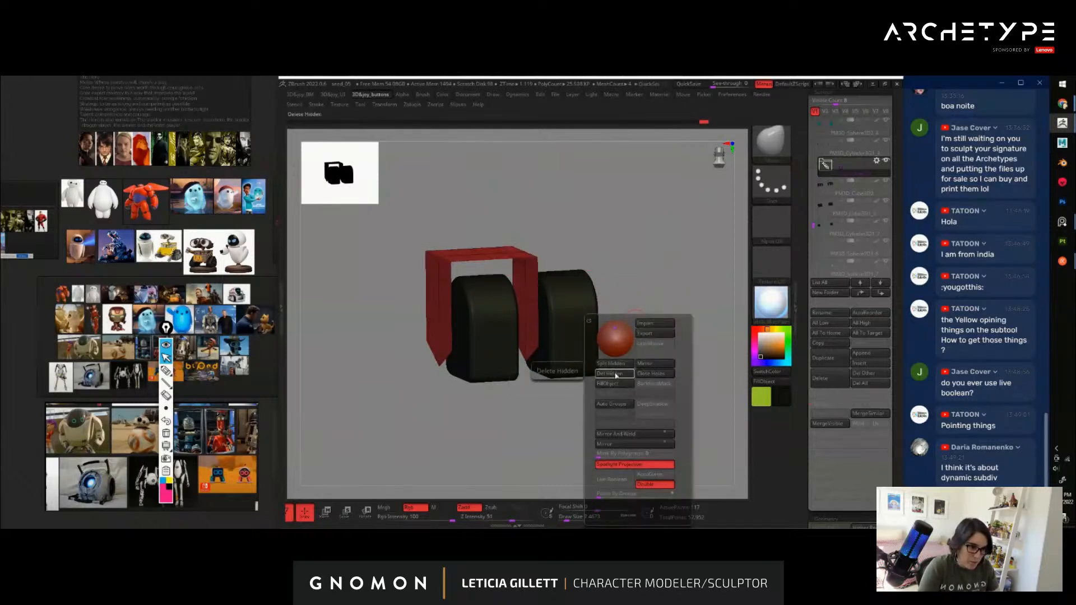
# Split the copied blocks into polygroups with Auto Groups and delete the outer block, keeping the one under the arch
pyautogui.keyDown('alt'); pyautogui.click(573, 302); pyautogui.keyUp('alt')
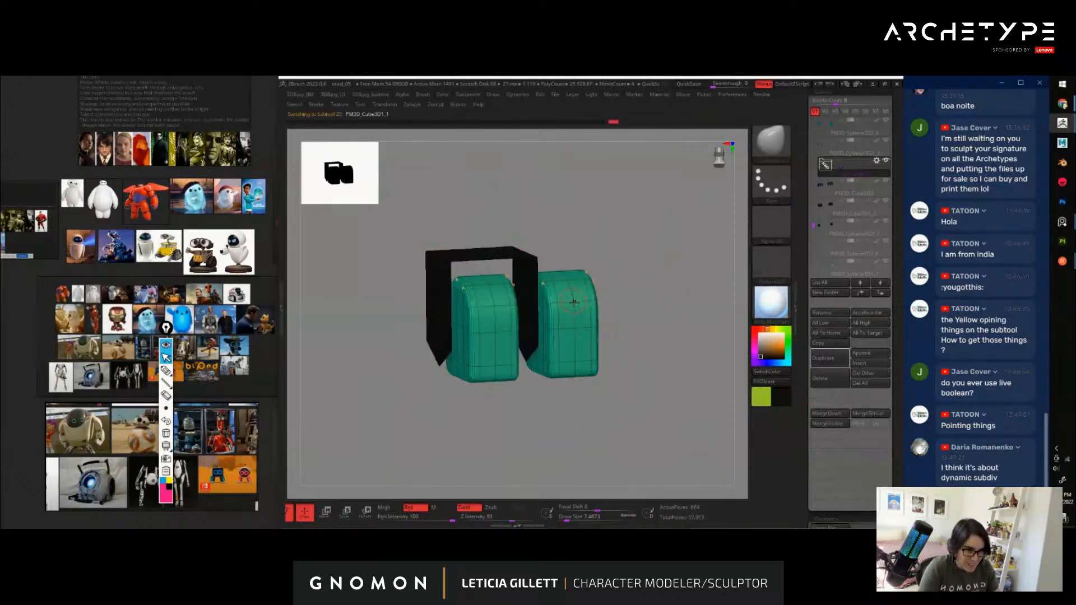
pyautogui.press('space')
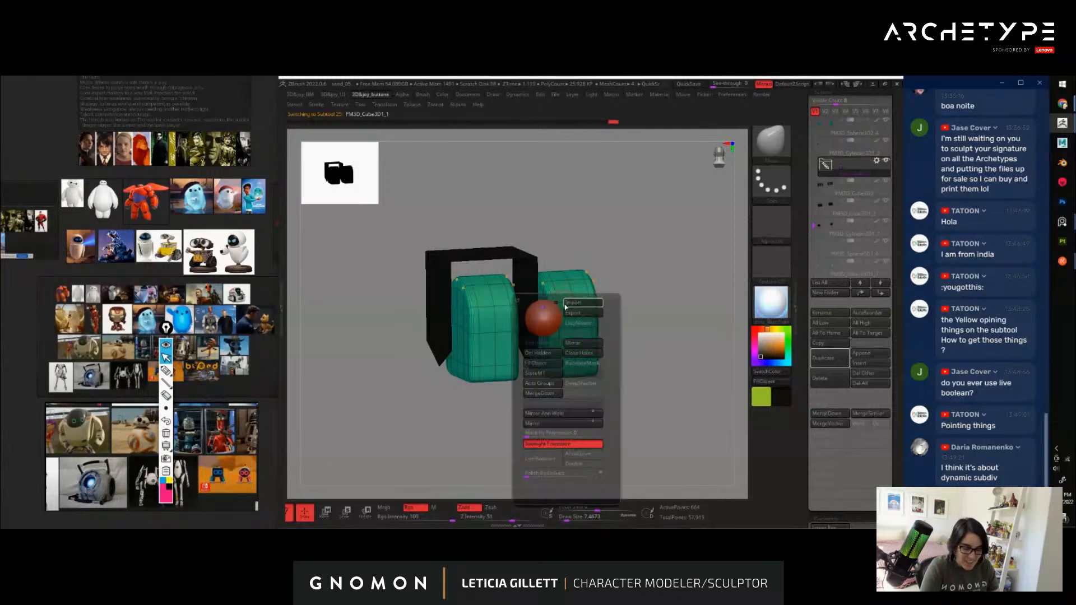
pyautogui.click(545, 384)
pyautogui.keyDown('ctrl'); pyautogui.keyDown('shift'); pyautogui.click(583, 281); pyautogui.keyUp('shift'); pyautogui.keyUp('ctrl')
pyautogui.keyDown('ctrl'); pyautogui.keyDown('shift'); pyautogui.click(583, 282); pyautogui.keyUp('shift'); pyautogui.keyUp('ctrl')
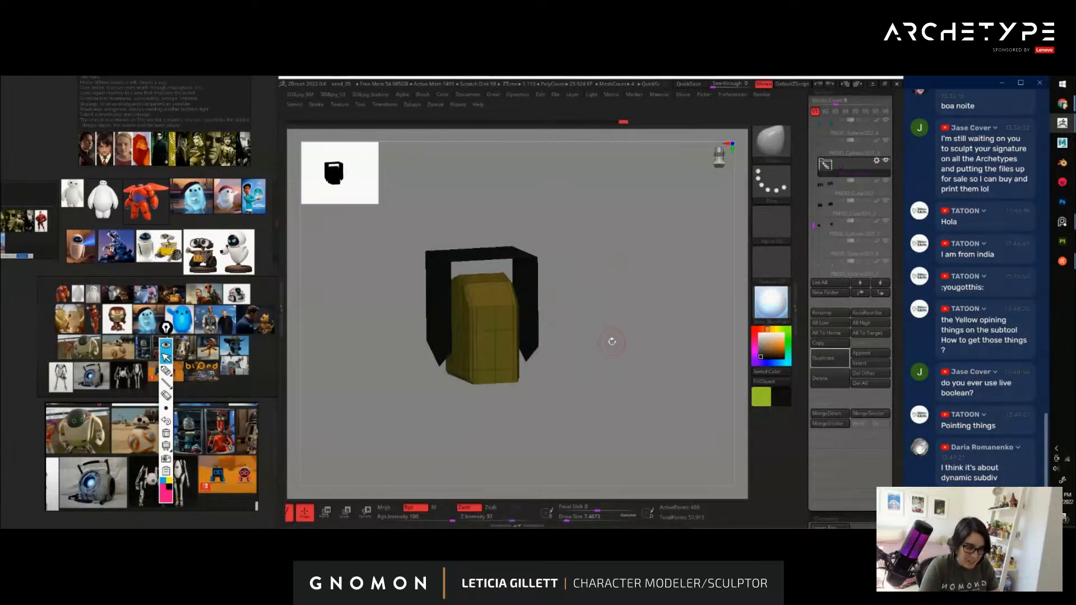
pyautogui.press('space')
pyautogui.click(592, 382)
pyautogui.keyDown('alt'); pyautogui.moveTo(630, 298); pyautogui.dragTo(583, 254); pyautogui.keyUp('alt')
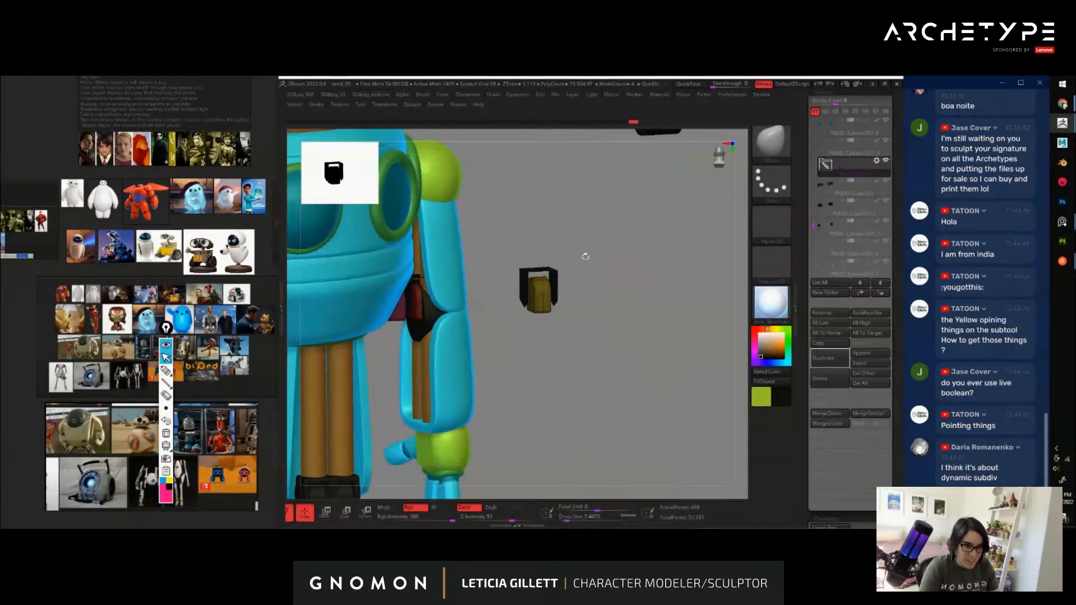
# Select the cylinder copy beside the robot, isolate it and delete the hidden remainder of its subtool
pyautogui.keyDown('alt'); pyautogui.moveTo(641, 281); pyautogui.dragTo(623, 345); pyautogui.keyUp('alt')
pyautogui.keyDown('alt'); pyautogui.click(616, 236); pyautogui.keyUp('alt')
pyautogui.moveTo(641, 293)
pyautogui.mouseDown()
pyautogui.moveTo(637, 315)
pyautogui.moveTo(648, 344)
pyautogui.moveTo(655, 336)
pyautogui.mouseUp()
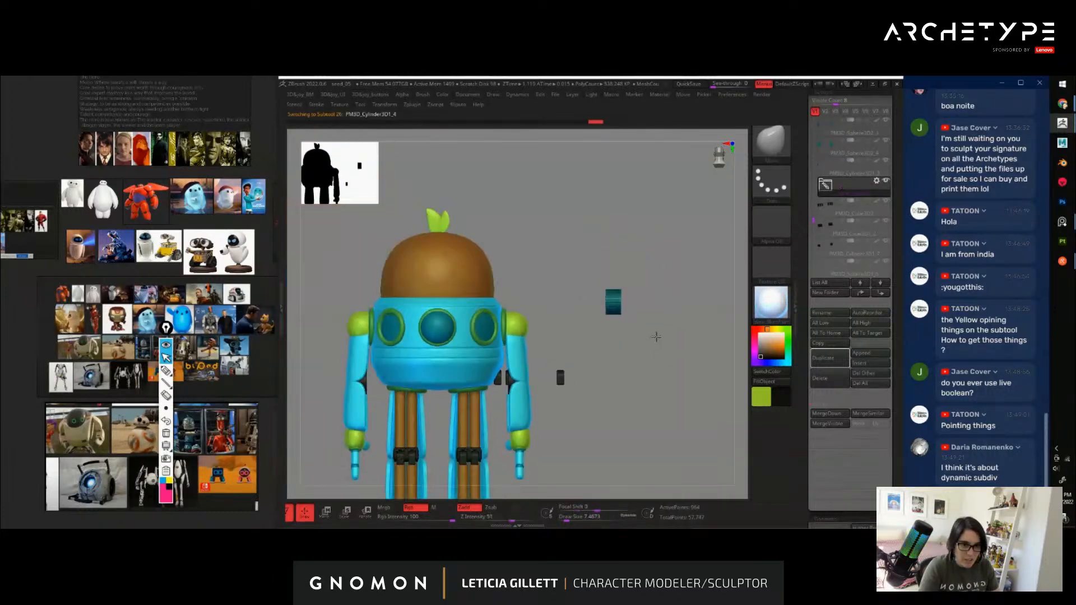
pyautogui.hotkey('ctrl', 'm')
pyautogui.keyDown('ctrl'); pyautogui.keyDown('shift'); pyautogui.moveTo(658, 247); pyautogui.dragTo(577, 368); pyautogui.keyUp('shift'); pyautogui.keyUp('ctrl')
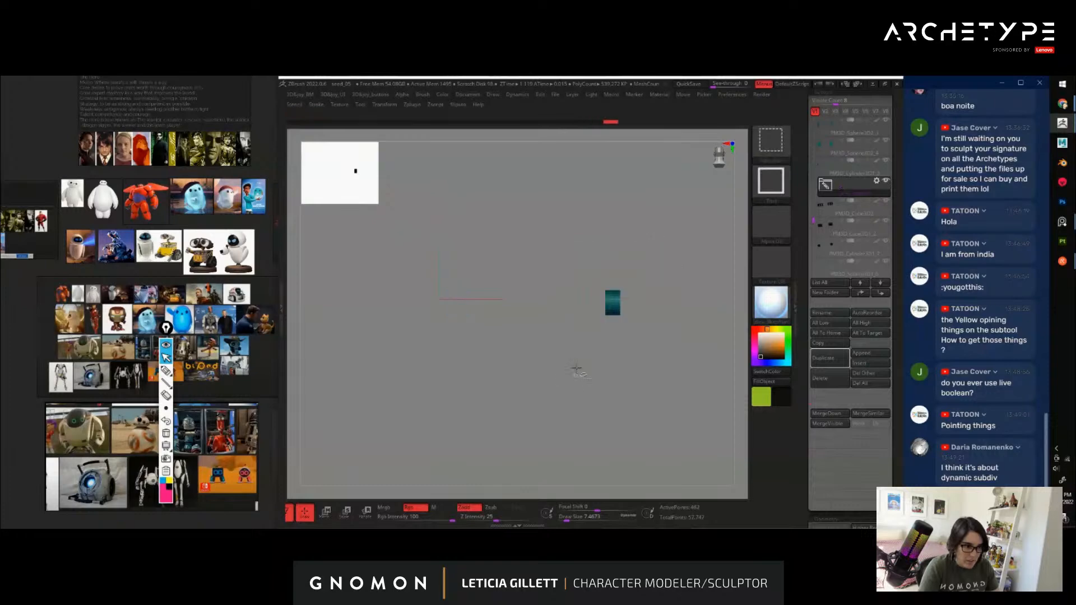
pyautogui.press('space')
pyautogui.click(541, 384)
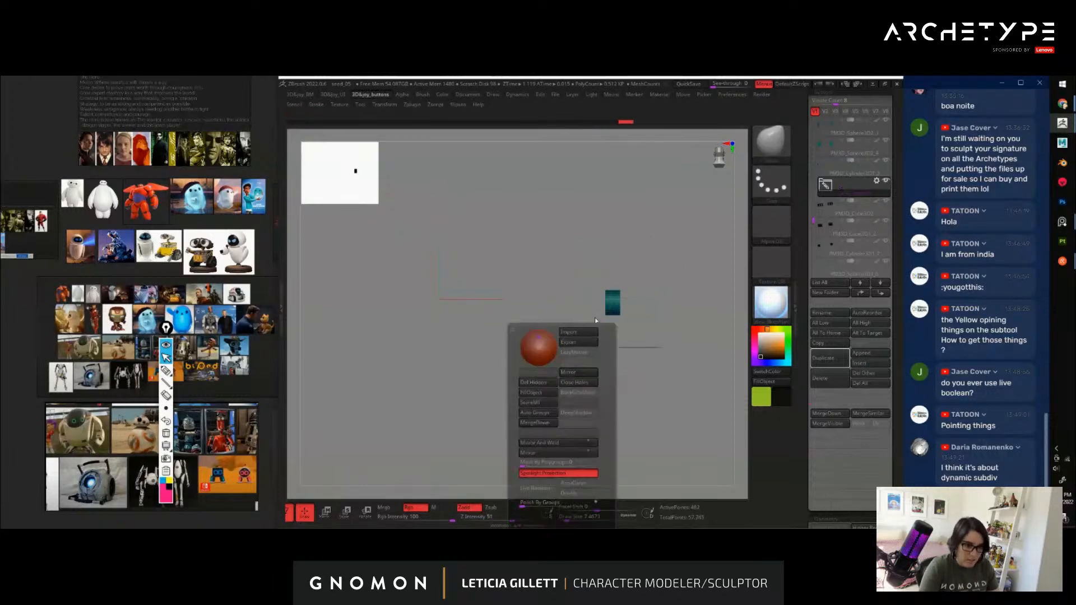
pyautogui.hotkey('ctrl', 'd')
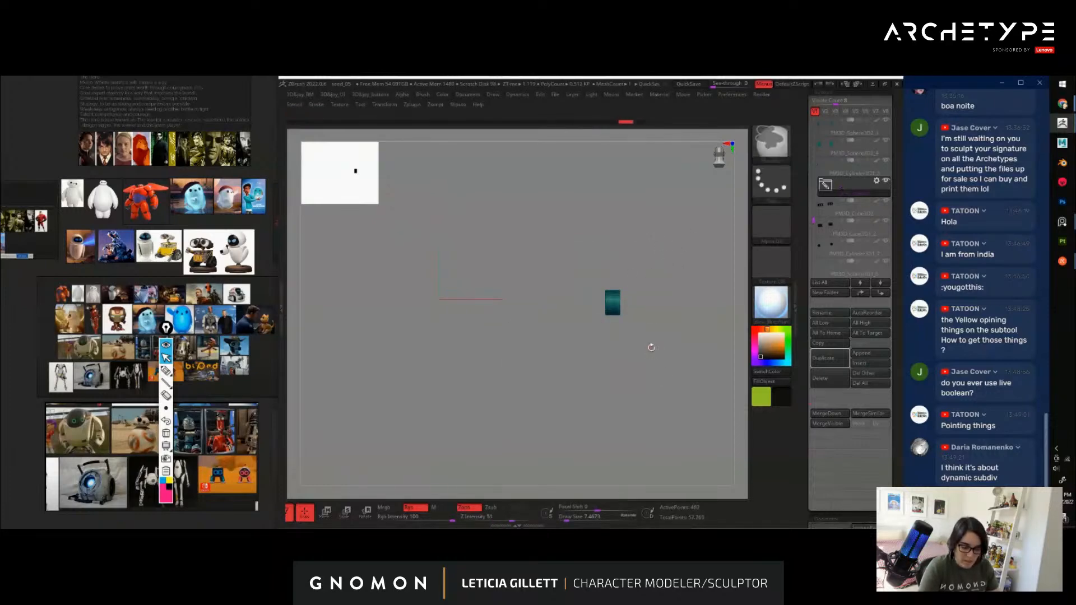
pyautogui.hotkey('ctrl', 'z')
pyautogui.hotkey('ctrl', 'z')
pyautogui.hotkey('ctrl', 'z')
# Limit transforms to the active cylinder, shrink it to the joint's scale and move it down beside the arch and block
pyautogui.press('w')
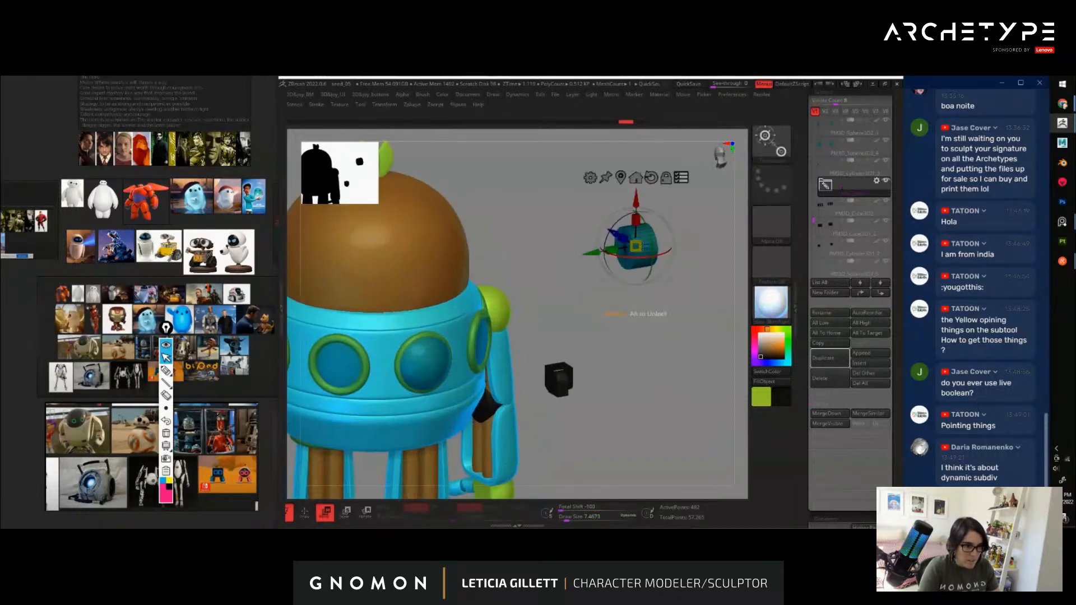
pyautogui.click(682, 178)
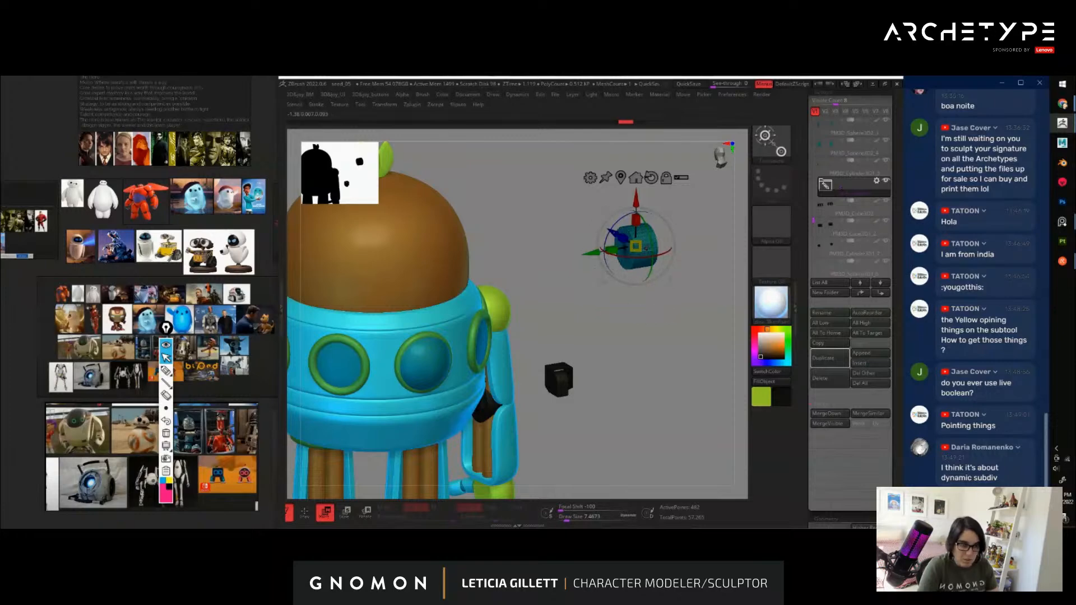
pyautogui.moveTo(646, 250); pyautogui.dragTo(489, 269)
pyautogui.moveTo(533, 213); pyautogui.dragTo(559, 367)
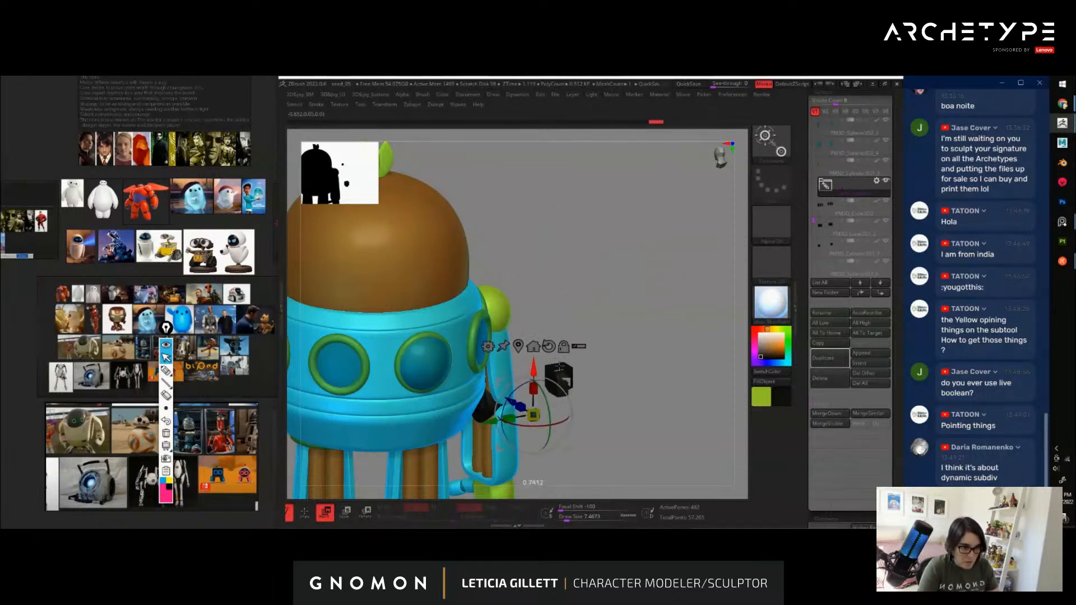
pyautogui.keyDown('alt'); pyautogui.moveTo(647, 323); pyautogui.dragTo(663, 450); pyautogui.keyUp('alt')
pyautogui.moveTo(519, 338); pyautogui.dragTo(519, 286)
pyautogui.moveTo(476, 337); pyautogui.dragTo(522, 331)
# Position the cylinder against the arch's side face as a round joint cap, raising it to the middle of the face
pyautogui.moveTo(500, 412); pyautogui.dragTo(572, 442)
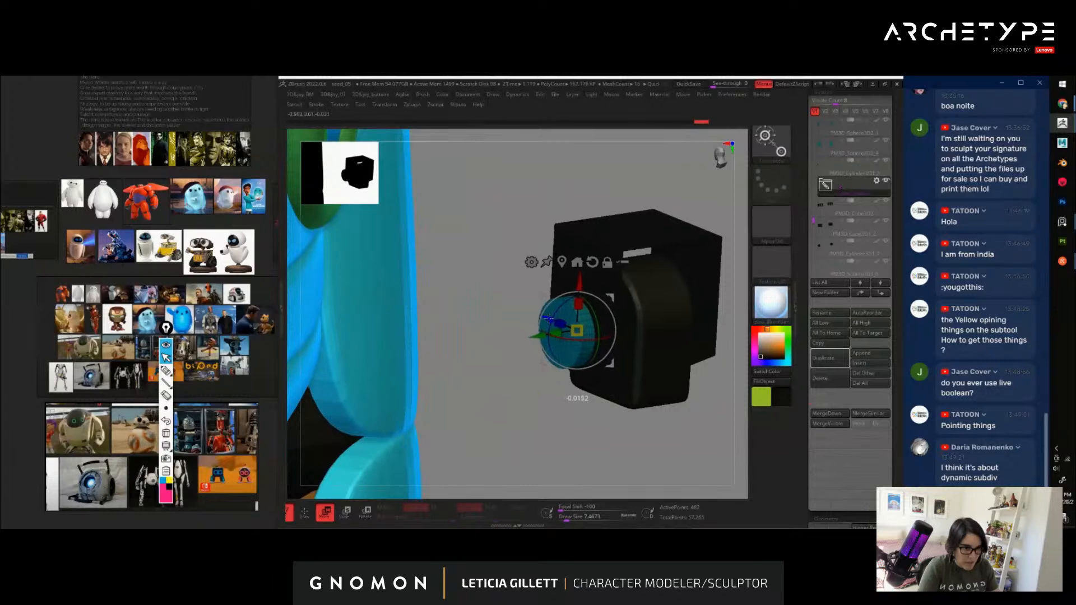
pyautogui.moveTo(565, 326); pyautogui.dragTo(578, 300)
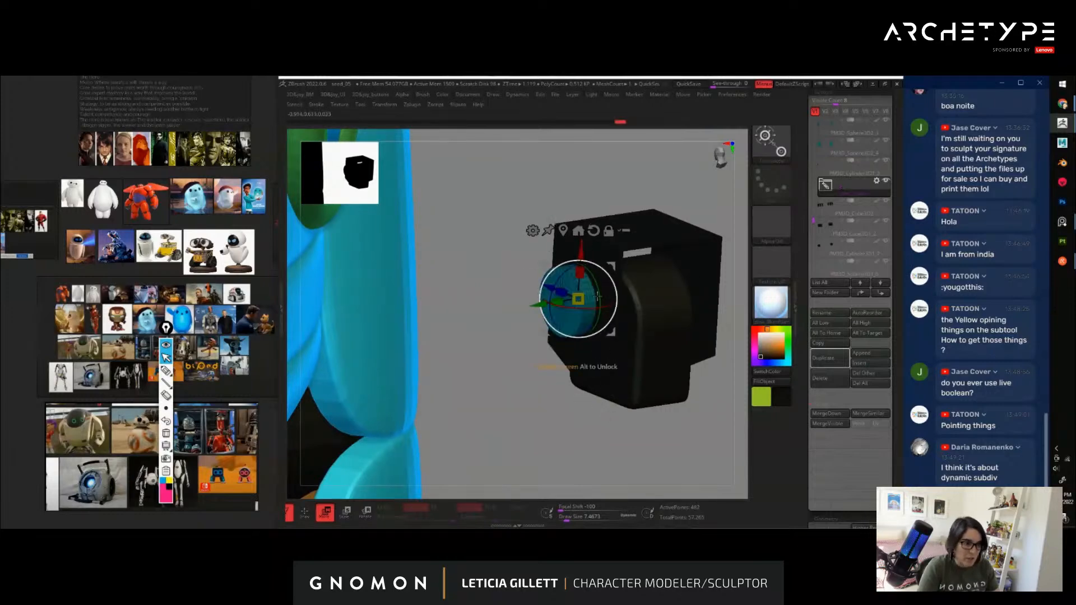
pyautogui.moveTo(581, 252); pyautogui.dragTo(581, 253)
pyautogui.moveTo(550, 288); pyautogui.dragTo(556, 291)
pyautogui.moveTo(578, 399); pyautogui.dragTo(621, 393)
# Select the arch and display it thickened and rounded with Dynamic Subdivision
pyautogui.keyDown('alt'); pyautogui.click(669, 231); pyautogui.keyUp('alt')
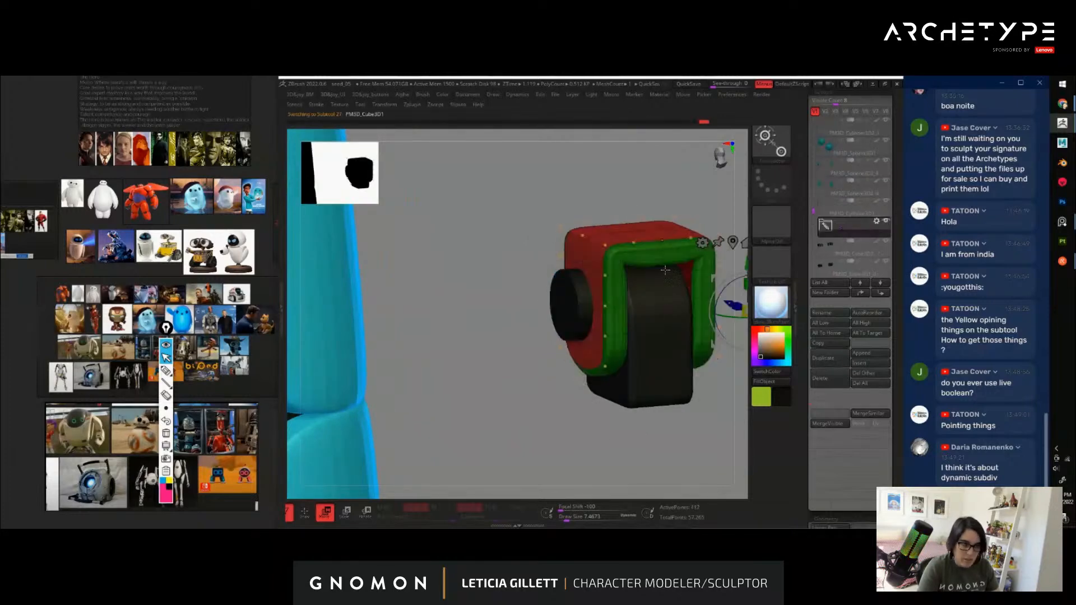
pyautogui.press('q')
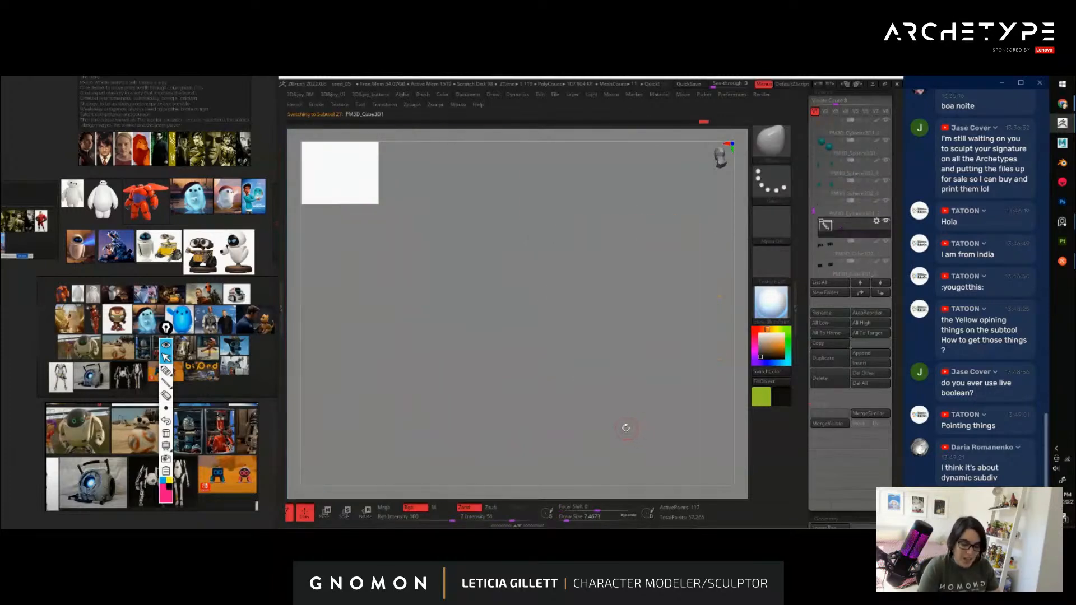
pyautogui.moveTo(626, 428)
pyautogui.mouseDown()
pyautogui.moveTo(551, 393)
pyautogui.moveTo(601, 404)
pyautogui.moveTo(619, 430)
pyautogui.mouseUp()
# Reselect the cylinder cap on the arch's side and enlarge it uniformly to about 1.17 times its size
pyautogui.keyDown('alt'); pyautogui.click(509, 282); pyautogui.keyUp('alt')
pyautogui.press('w')
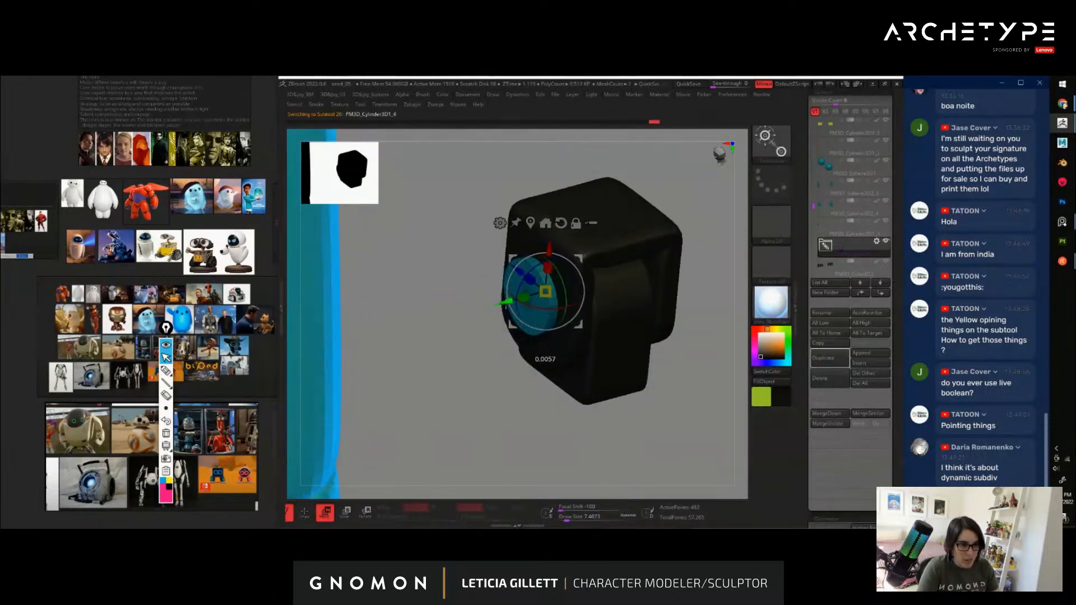
pyautogui.keyDown('shift'); pyautogui.moveTo(642, 380); pyautogui.dragTo(641, 381); pyautogui.keyUp('shift')
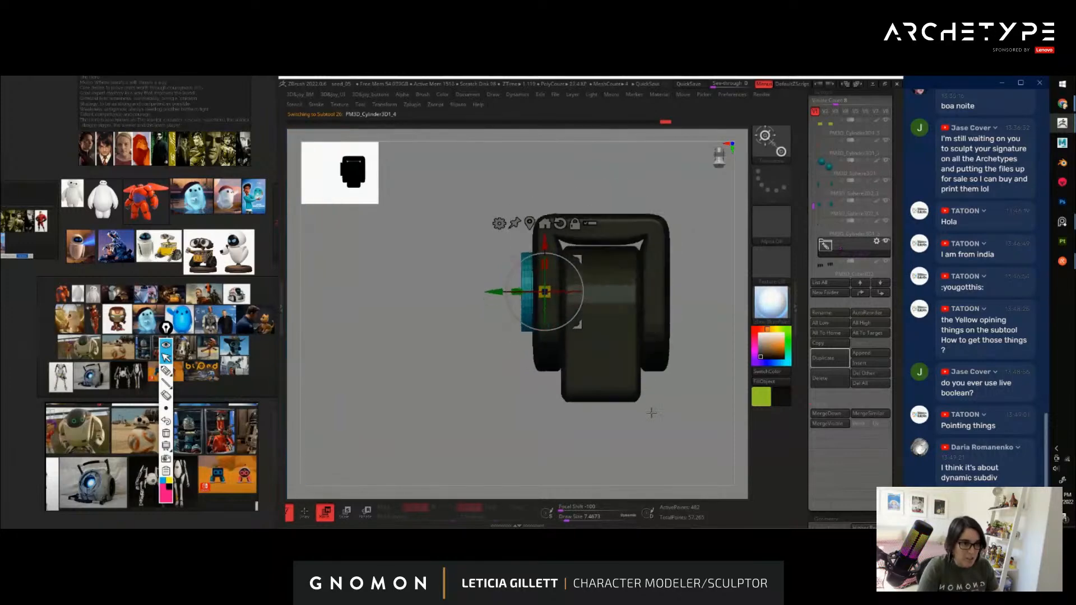
pyautogui.press('q')
pyautogui.moveTo(658, 433)
pyautogui.mouseDown()
pyautogui.moveTo(694, 398)
pyautogui.moveTo(682, 412)
pyautogui.moveTo(694, 439)
pyautogui.moveTo(617, 443)
pyautogui.moveTo(617, 358)
pyautogui.moveTo(560, 360)
pyautogui.moveTo(630, 367)
pyautogui.moveTo(643, 340)
pyautogui.moveTo(677, 381)
pyautogui.moveTo(681, 423)
pyautogui.mouseUp()
pyautogui.press('w')
pyautogui.moveTo(511, 408); pyautogui.dragTo(556, 283)
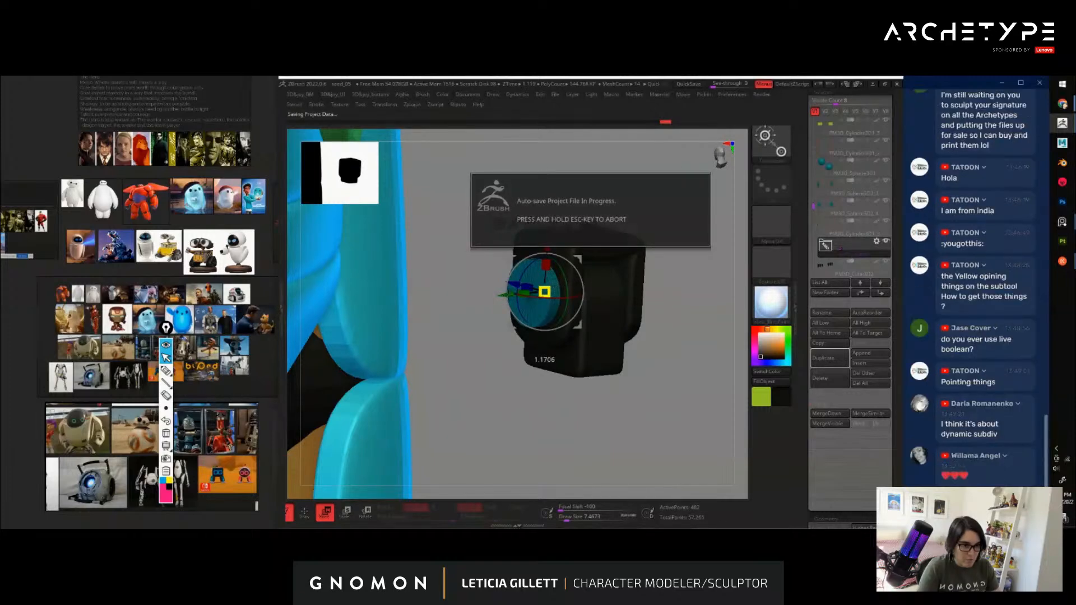
# Select the arch subtool, isolate the single arch beside the arm and delete the other hidden arches
pyautogui.press('q')
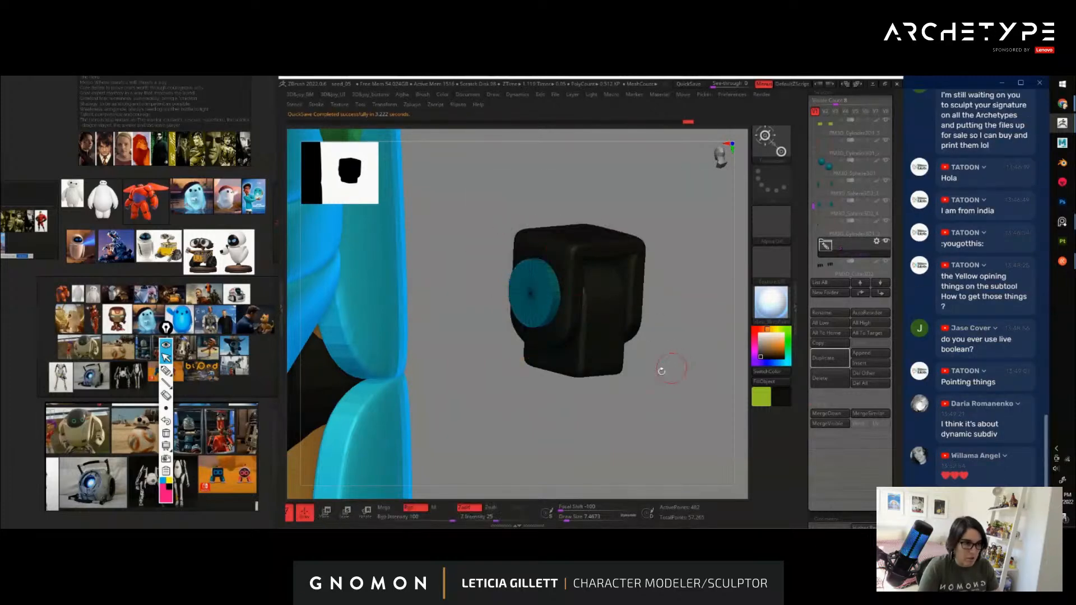
pyautogui.keyDown('alt'); pyautogui.moveTo(692, 435); pyautogui.dragTo(624, 329); pyautogui.keyUp('alt')
pyautogui.moveTo(646, 368)
pyautogui.keyDown('alt'); pyautogui.mouseDown()
pyautogui.moveTo(688, 348)
pyautogui.moveTo(677, 364)
pyautogui.moveTo(652, 347)
pyautogui.mouseUp(); pyautogui.keyUp('alt')
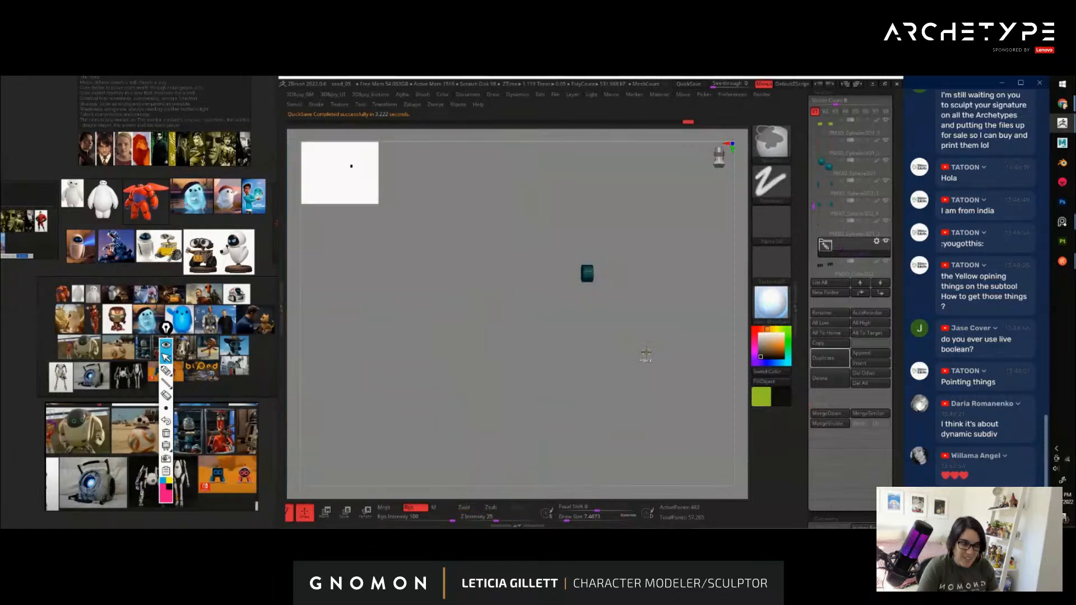
pyautogui.keyDown('alt'); pyautogui.click(610, 277); pyautogui.keyUp('alt')
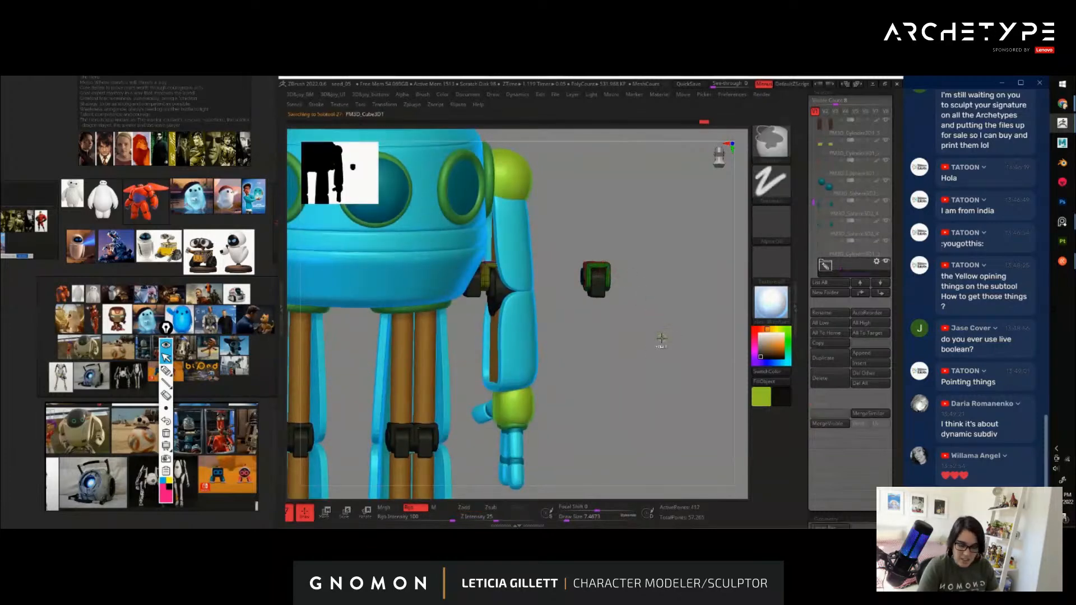
pyautogui.keyDown('ctrl'); pyautogui.keyDown('shift'); pyautogui.click(597, 278); pyautogui.keyUp('shift'); pyautogui.keyUp('ctrl')
pyautogui.keyDown('ctrl'); pyautogui.keyDown('shift'); pyautogui.moveTo(395, 216); pyautogui.dragTo(554, 359); pyautogui.keyUp('shift'); pyautogui.keyUp('ctrl')
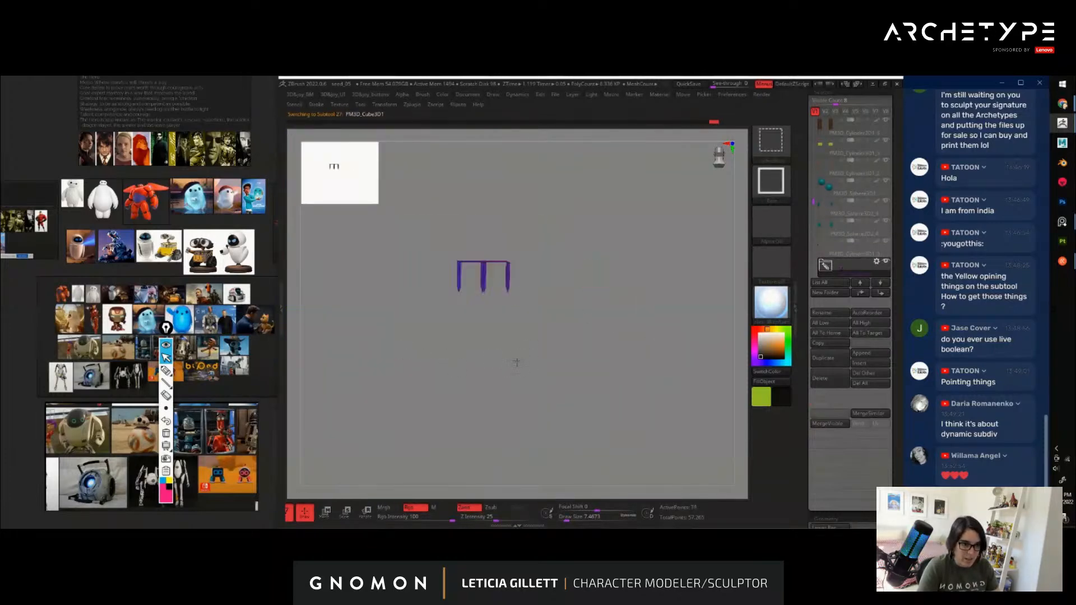
pyautogui.keyDown('ctrl'); pyautogui.keyDown('shift'); pyautogui.click(517, 363); pyautogui.keyUp('shift'); pyautogui.keyUp('ctrl')
pyautogui.keyDown('ctrl'); pyautogui.keyDown('shift'); pyautogui.moveTo(543, 217); pyautogui.dragTo(637, 335); pyautogui.keyUp('shift'); pyautogui.keyUp('ctrl')
pyautogui.press('space')
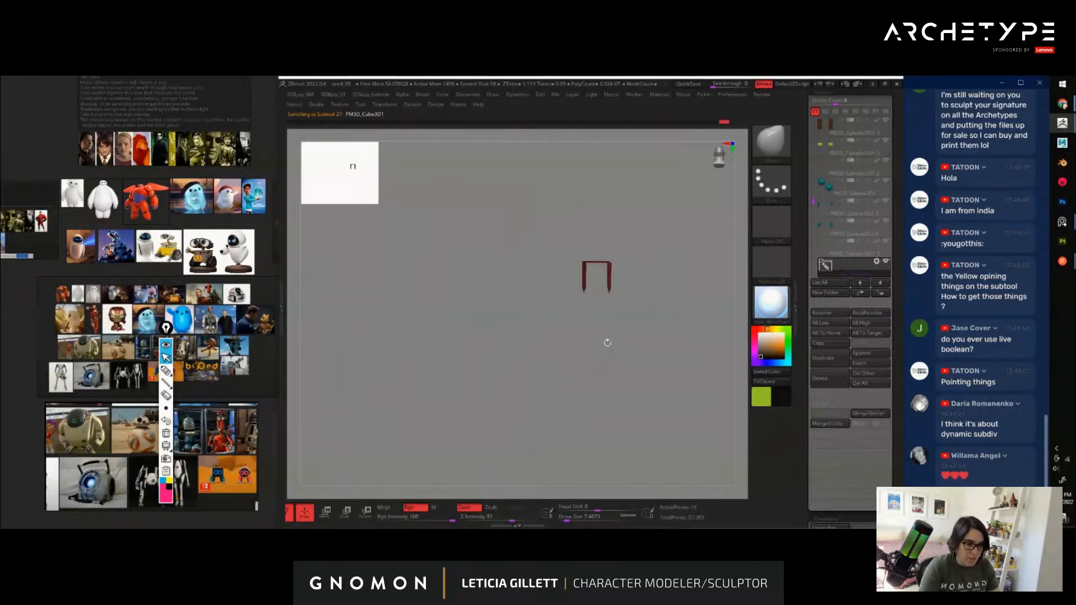
pyautogui.press('space')
pyautogui.click(591, 383)
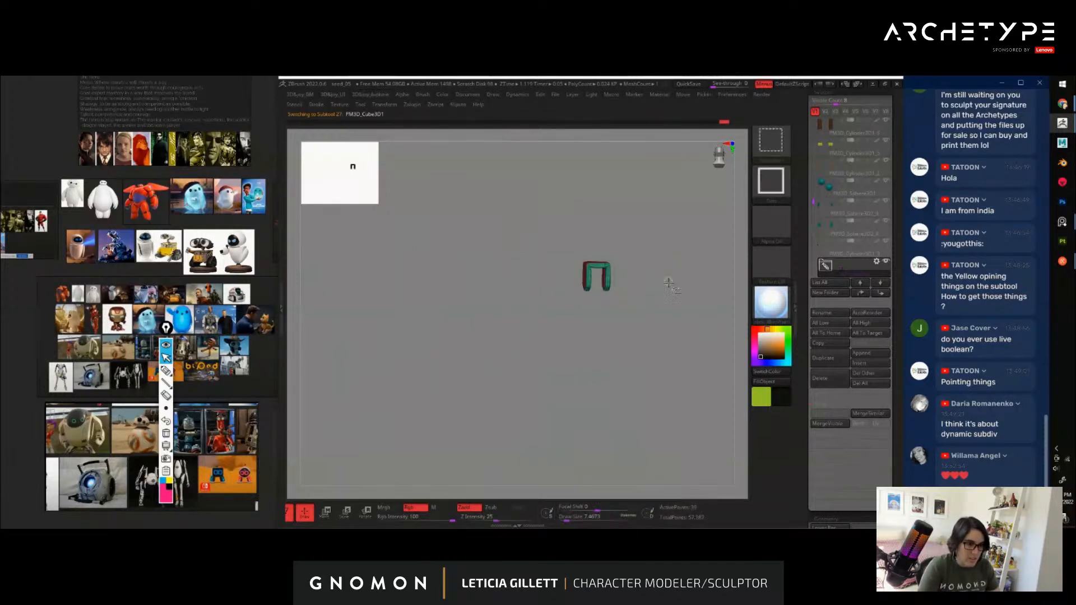
pyautogui.hotkey('ctrl', 'shift', 's')
# Isolate the block under that arch, delete the other hidden blocks in its subtool and show all parts again
pyautogui.keyDown('alt'); pyautogui.click(604, 284); pyautogui.keyUp('alt')
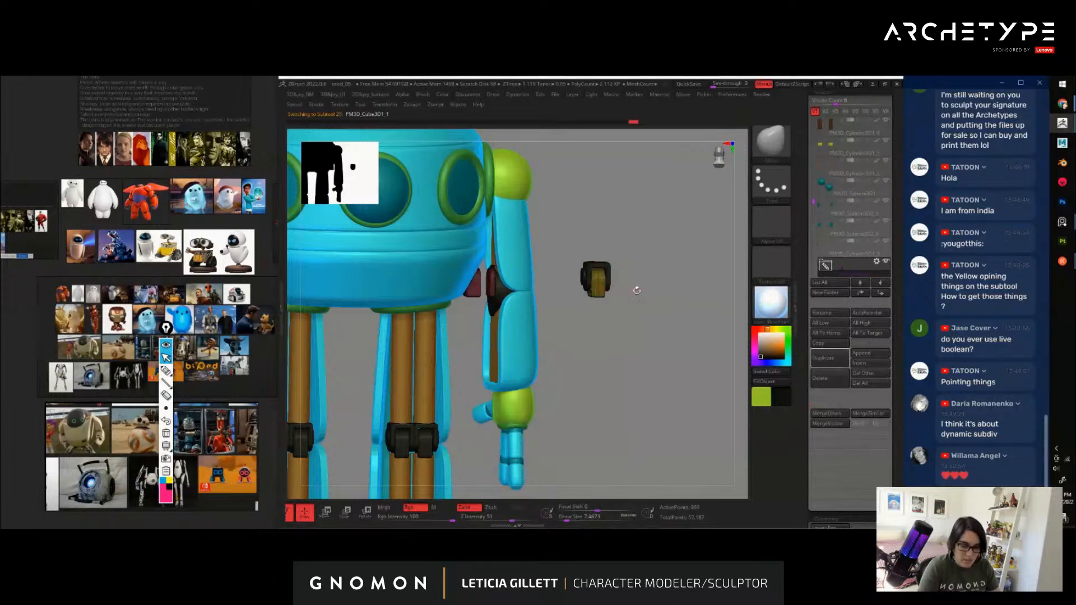
pyautogui.hotkey('ctrl', 'shift', 's')
pyautogui.keyDown('ctrl'); pyautogui.keyDown('shift'); pyautogui.moveTo(547, 233); pyautogui.dragTo(627, 321); pyautogui.keyUp('shift'); pyautogui.keyUp('ctrl')
pyautogui.press('space')
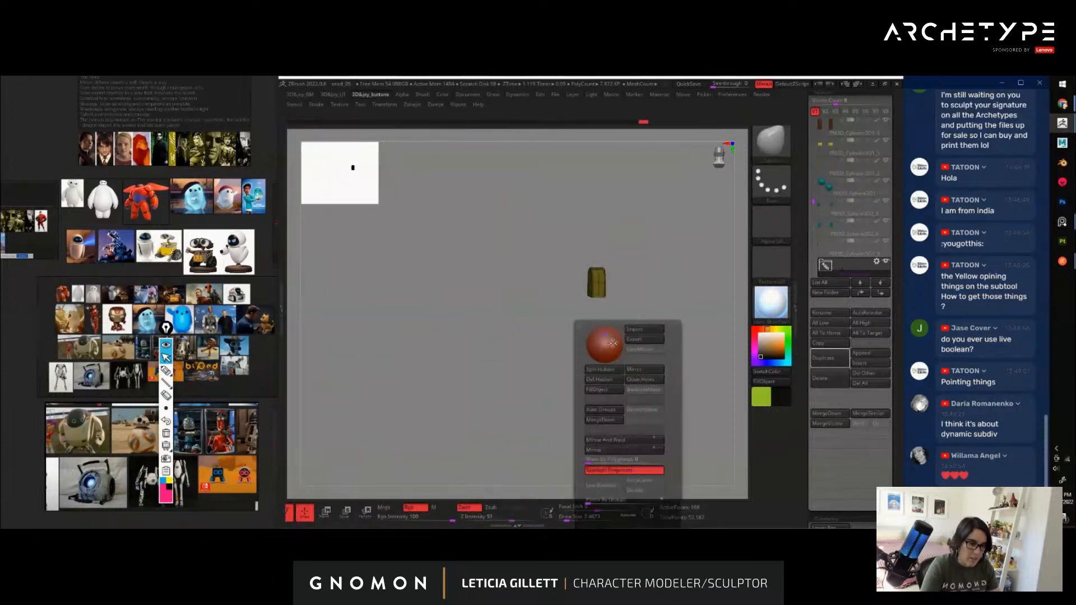
pyautogui.click(608, 381)
pyautogui.hotkey('ctrl', 'shift', 's')
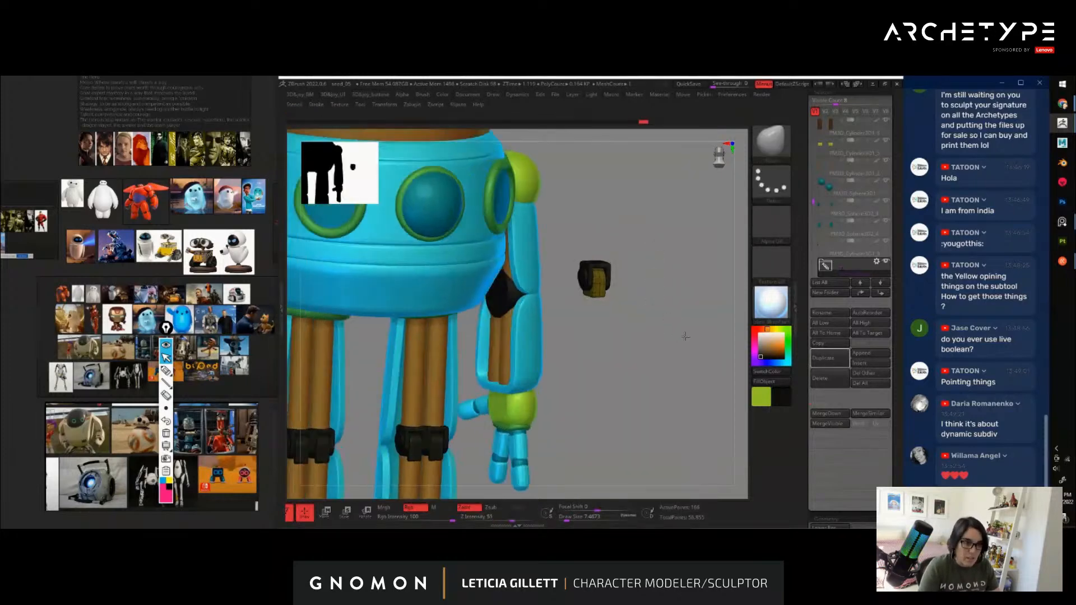
# Hide the robot's lower torso bowl to clear the view of the inner arm
pyautogui.moveTo(676, 340); pyautogui.dragTo(678, 338)
pyautogui.moveTo(670, 375); pyautogui.dragTo(701, 386)
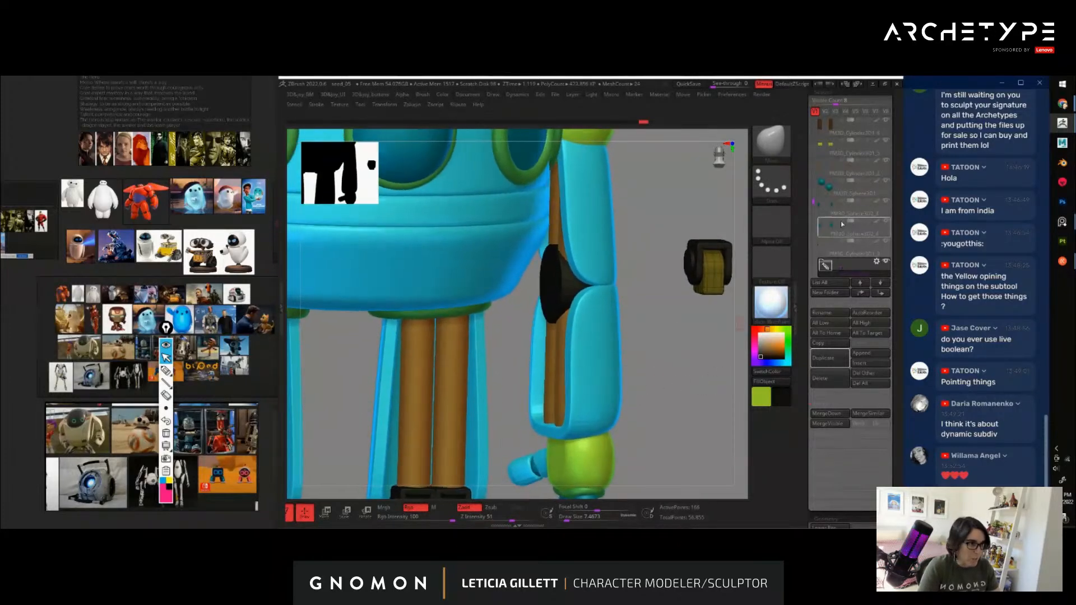
pyautogui.moveTo(812, 198); pyautogui.dragTo(817, 117)
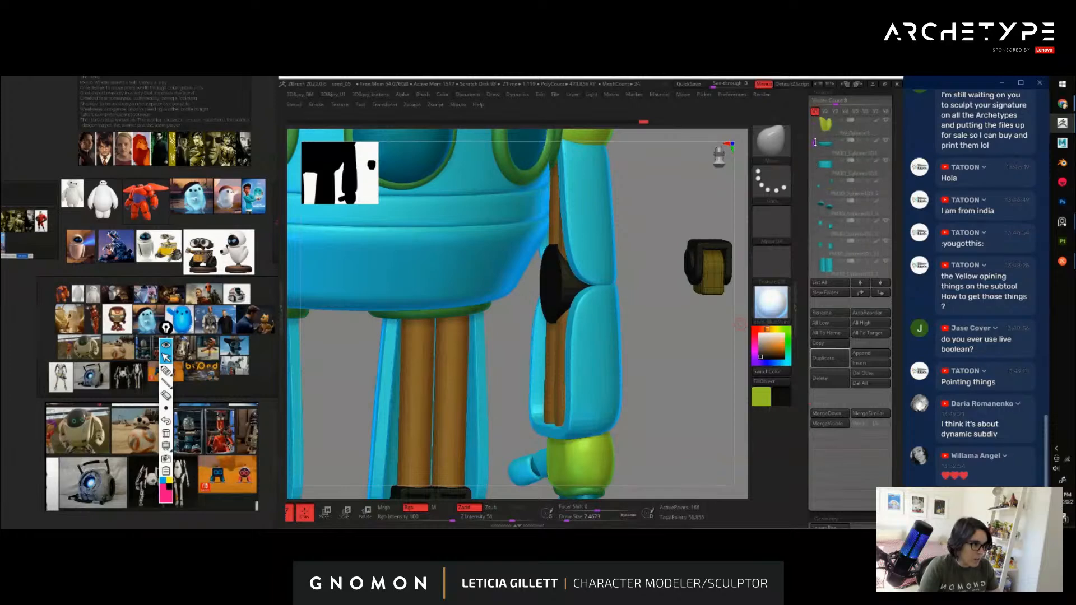
pyautogui.click(885, 141)
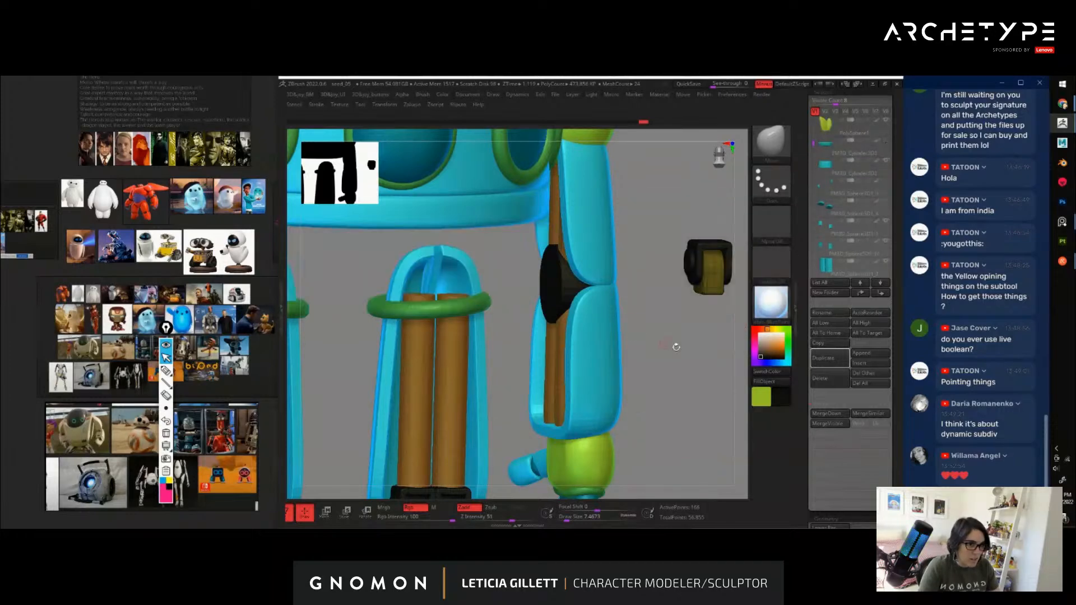
pyautogui.moveTo(676, 345); pyautogui.dragTo(735, 310)
# Start a Transpose Set on the joint parts' folder, recentre the gizmo and move the whole joint onto the elbow
pyautogui.keyDown('alt'); pyautogui.click(706, 247); pyautogui.keyUp('alt')
pyautogui.click(877, 263)
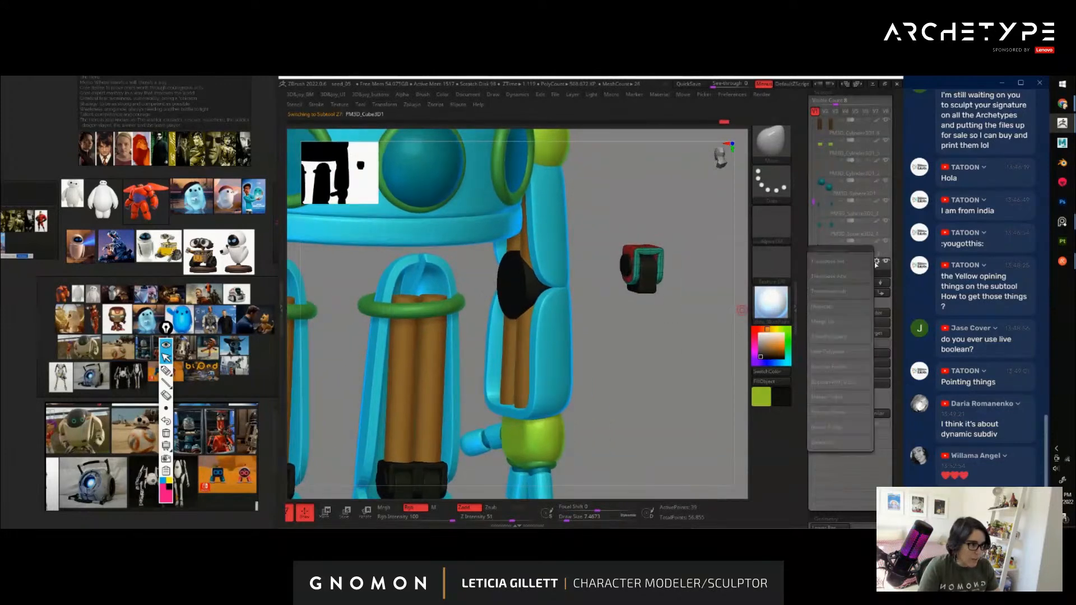
pyautogui.click(847, 267)
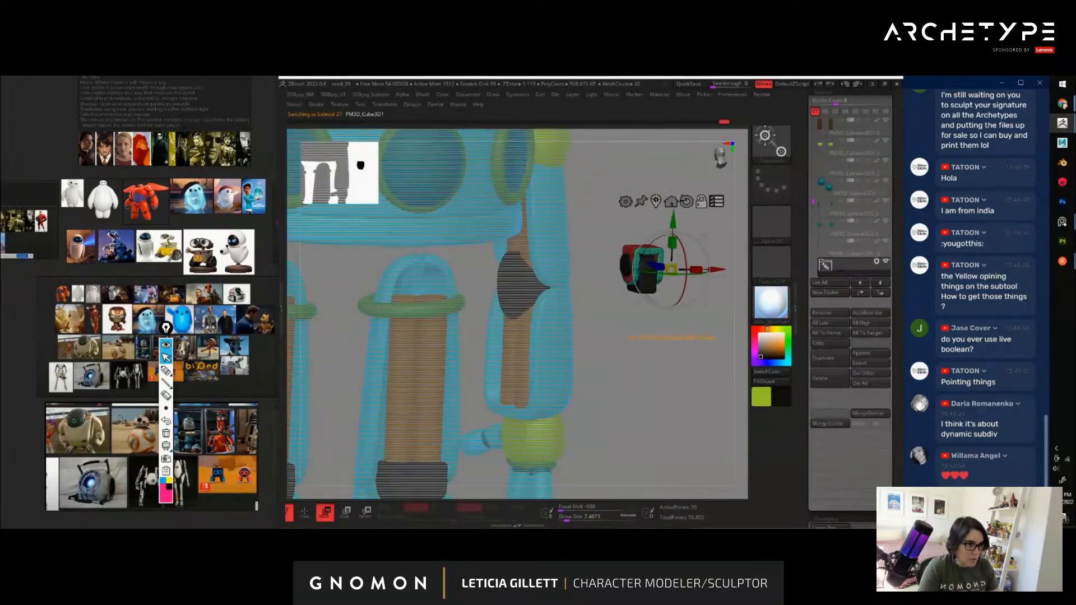
pyautogui.click(656, 204)
pyautogui.moveTo(698, 259); pyautogui.dragTo(577, 263)
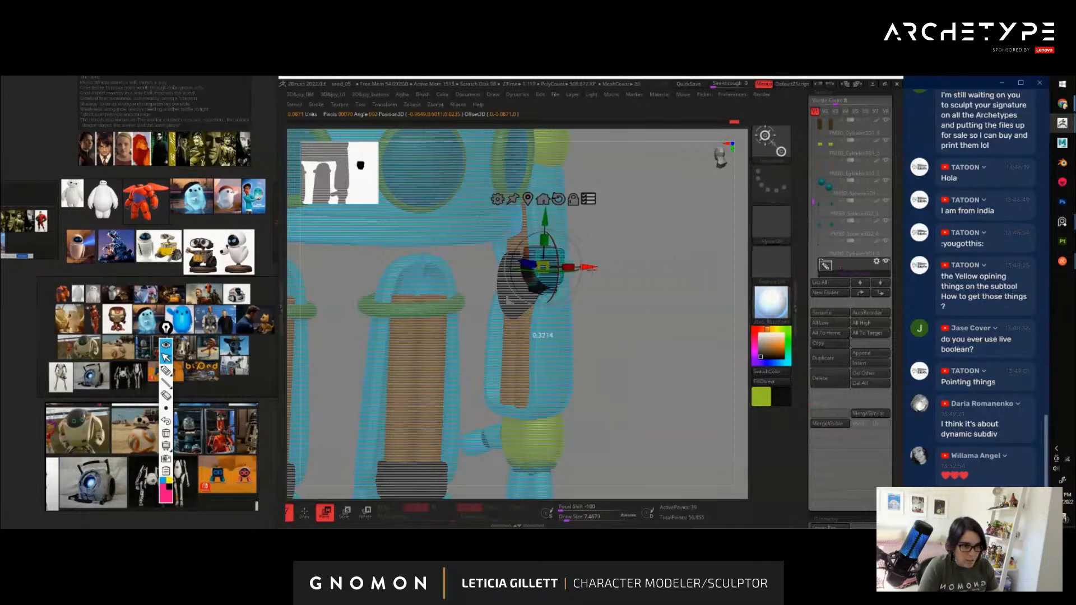
pyautogui.keyDown('alt'); pyautogui.moveTo(654, 279); pyautogui.dragTo(708, 322); pyautogui.keyUp('alt')
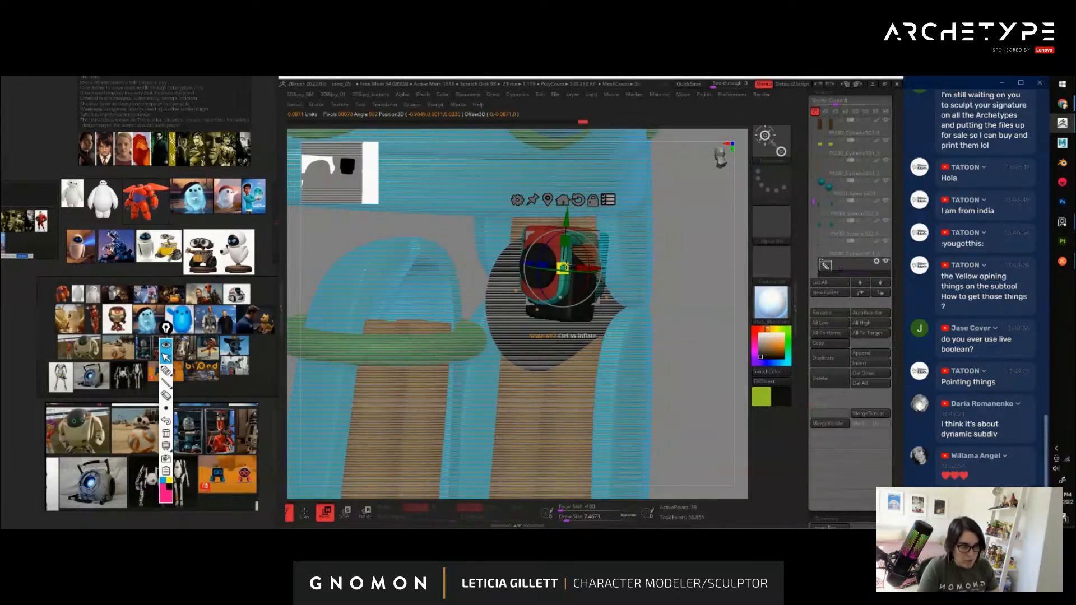
# Move the whole joint set into the arm at the elbow, aligning it from the side and front, and stretch it in depth
pyautogui.moveTo(708, 283); pyautogui.dragTo(708, 305)
pyautogui.moveTo(586, 265); pyautogui.dragTo(586, 262)
pyautogui.keyDown('shift'); pyautogui.moveTo(702, 301); pyautogui.dragTo(682, 288); pyautogui.keyUp('shift')
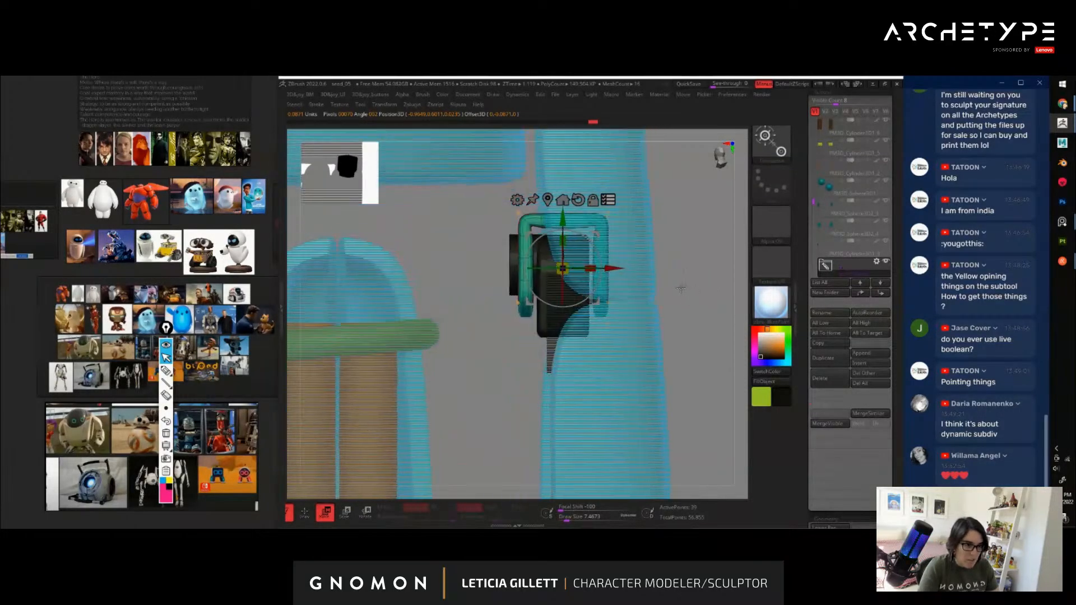
pyautogui.moveTo(617, 266); pyautogui.dragTo(641, 262)
pyautogui.moveTo(592, 219); pyautogui.dragTo(602, 255)
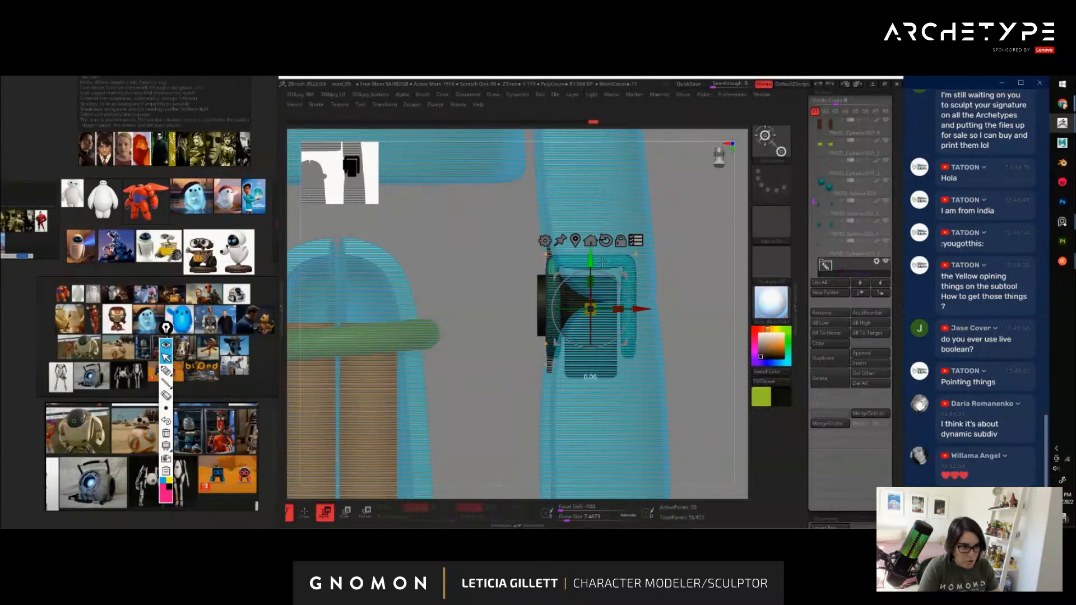
pyautogui.moveTo(699, 284); pyautogui.dragTo(724, 305)
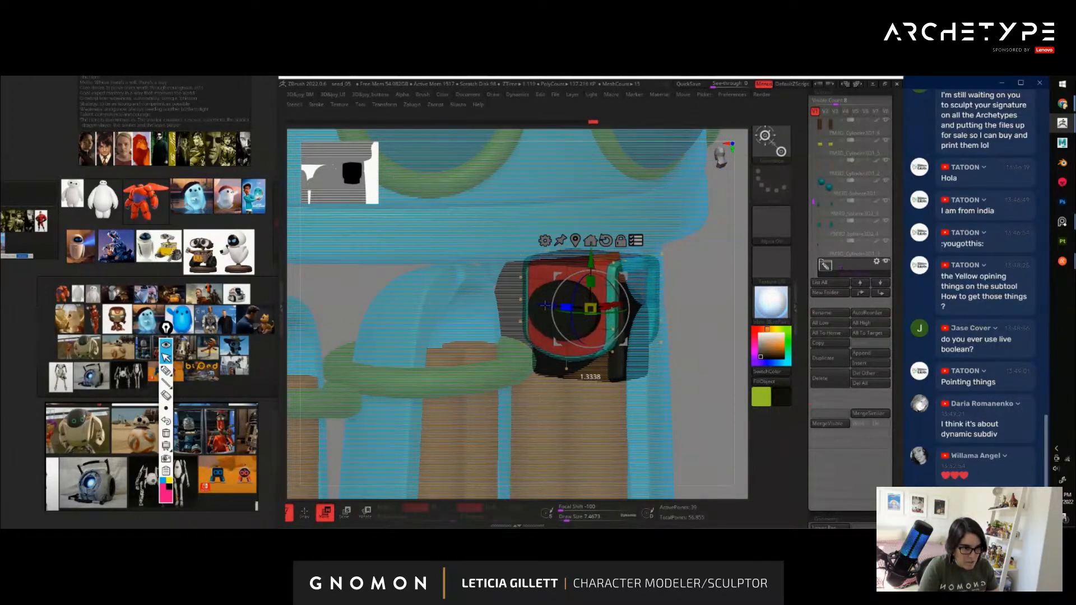
pyautogui.moveTo(545, 306); pyautogui.dragTo(516, 308)
pyautogui.moveTo(686, 313); pyautogui.dragTo(533, 335)
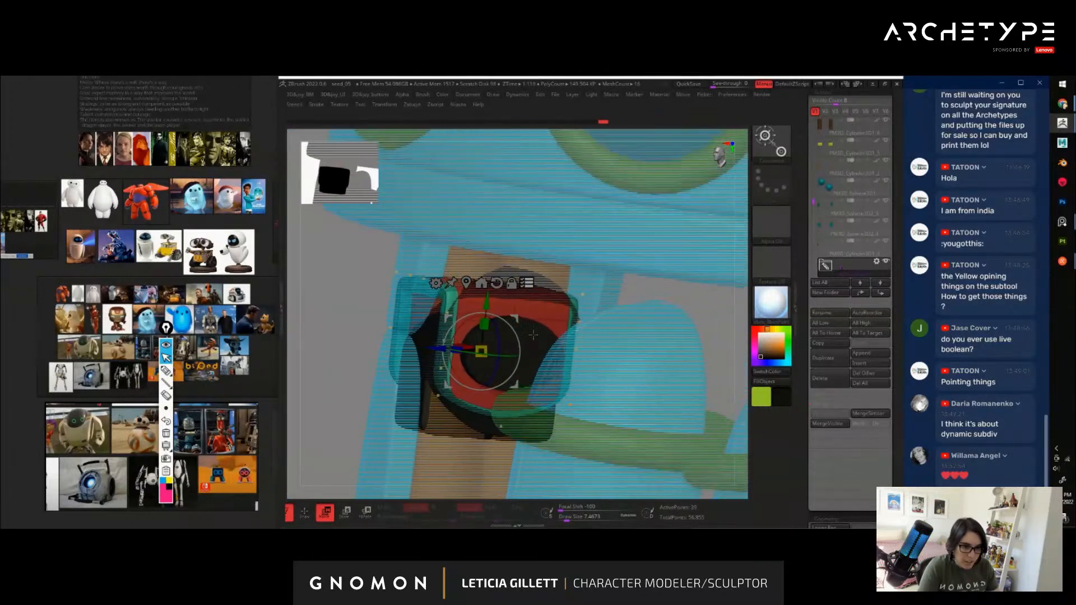
# Fine-tune the joint set's depth and height scale and raise it slightly so it fits the elbow
pyautogui.moveTo(459, 350); pyautogui.dragTo(449, 349)
pyautogui.moveTo(697, 294); pyautogui.dragTo(614, 293)
pyautogui.moveTo(482, 324); pyautogui.dragTo(481, 314)
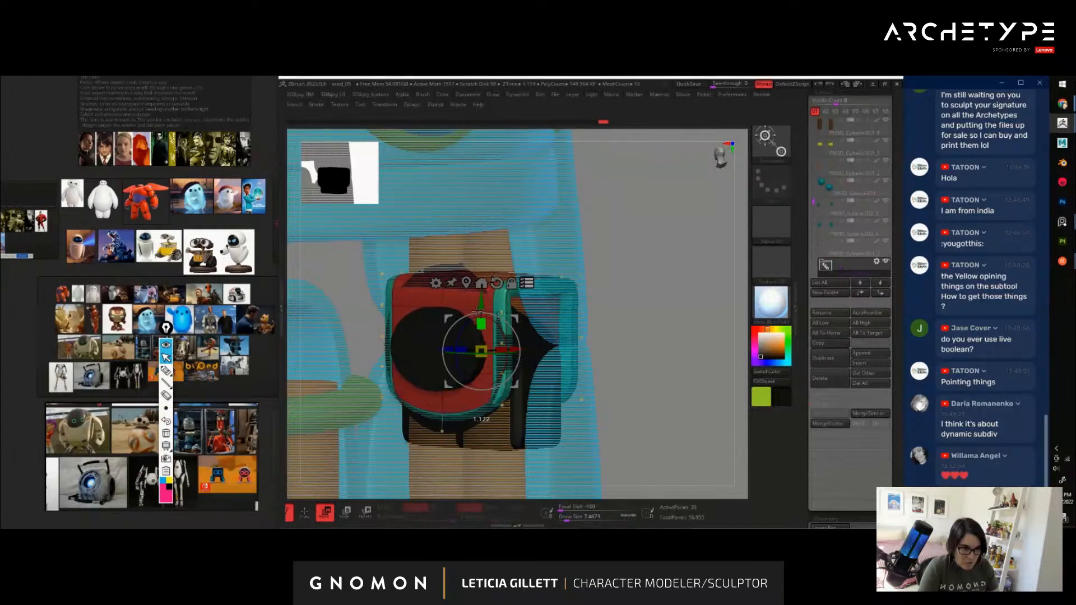
pyautogui.moveTo(614, 330); pyautogui.dragTo(436, 382)
pyautogui.moveTo(529, 379); pyautogui.dragTo(639, 343)
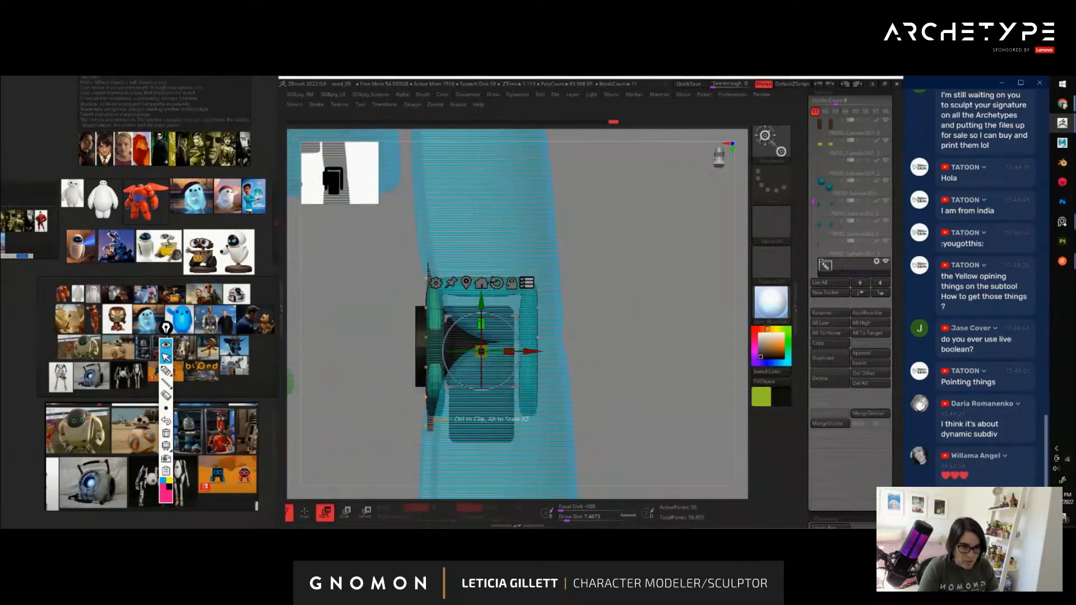
pyautogui.moveTo(431, 419); pyautogui.dragTo(432, 426)
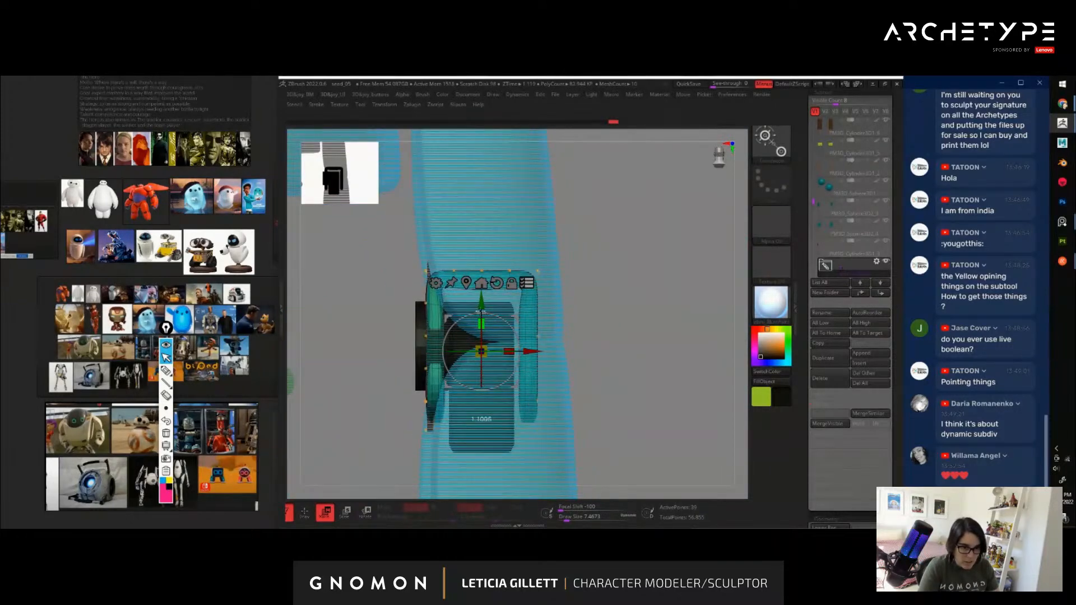
pyautogui.moveTo(586, 325)
pyautogui.mouseDown()
pyautogui.moveTo(620, 320)
pyautogui.moveTo(583, 323)
pyautogui.mouseUp()
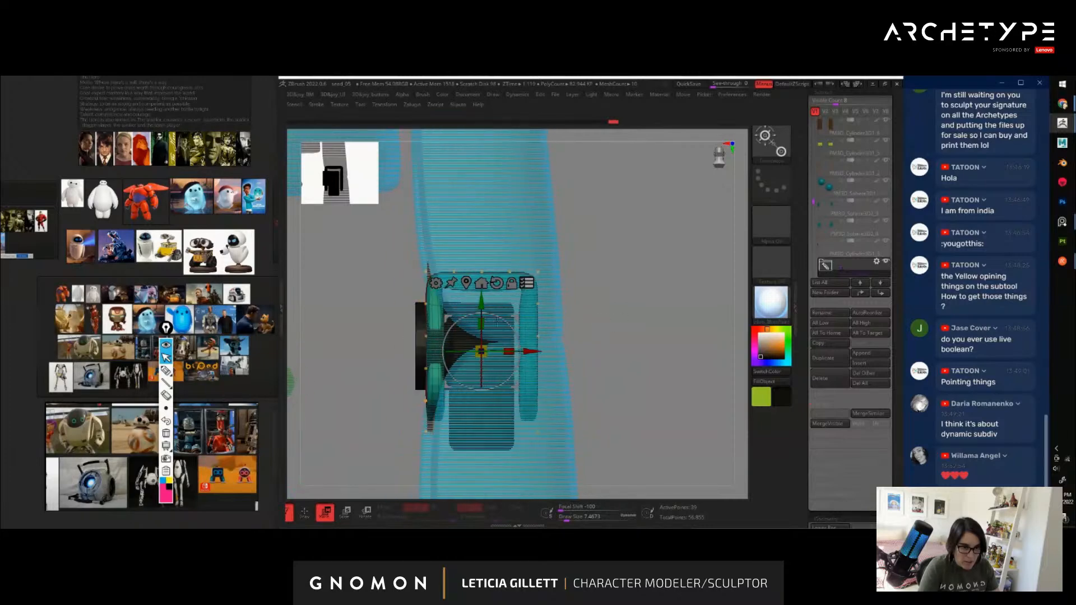
pyautogui.moveTo(478, 304); pyautogui.dragTo(478, 299)
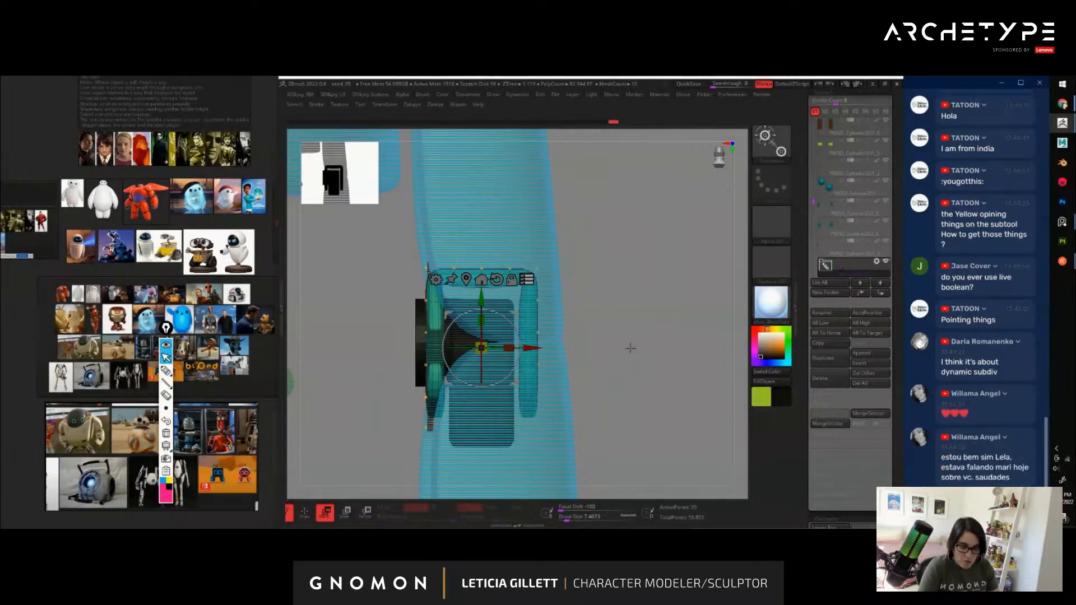
# End the Transpose Set on the joint parts and return to draw mode with all parts shown
pyautogui.hotkey('ctrl', '1')
pyautogui.press('q')
pyautogui.press('w')
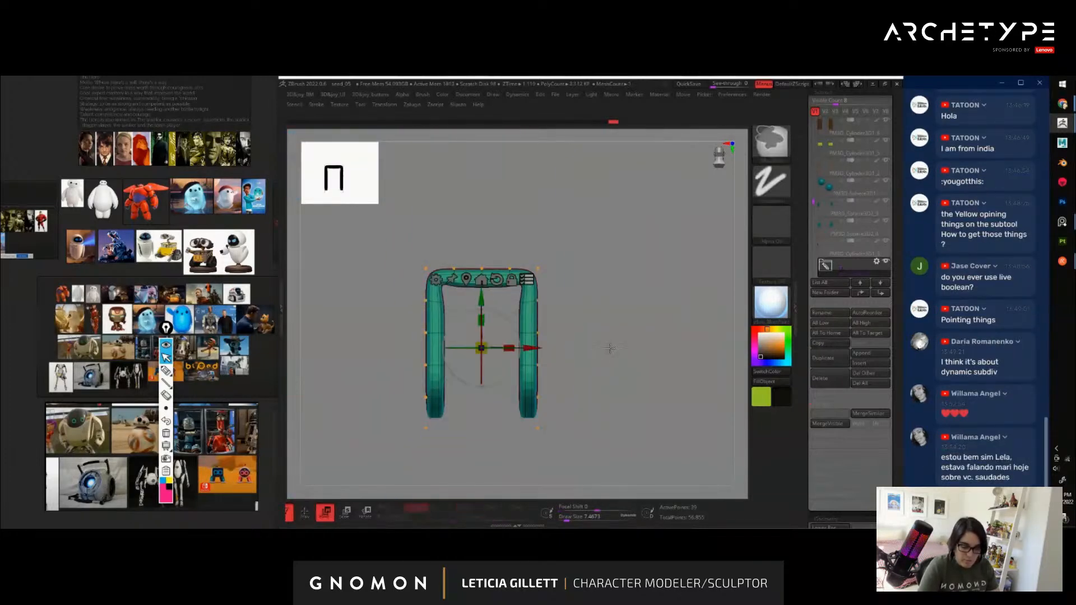
pyautogui.hotkey('ctrl', '1')
pyautogui.press('q')
pyautogui.moveTo(627, 366); pyautogui.dragTo(646, 365)
# Hide the blue upper arm and forearm shells to expose the inner arm tubes around the joint
pyautogui.keyDown('alt'); pyautogui.click(525, 341); pyautogui.keyUp('alt')
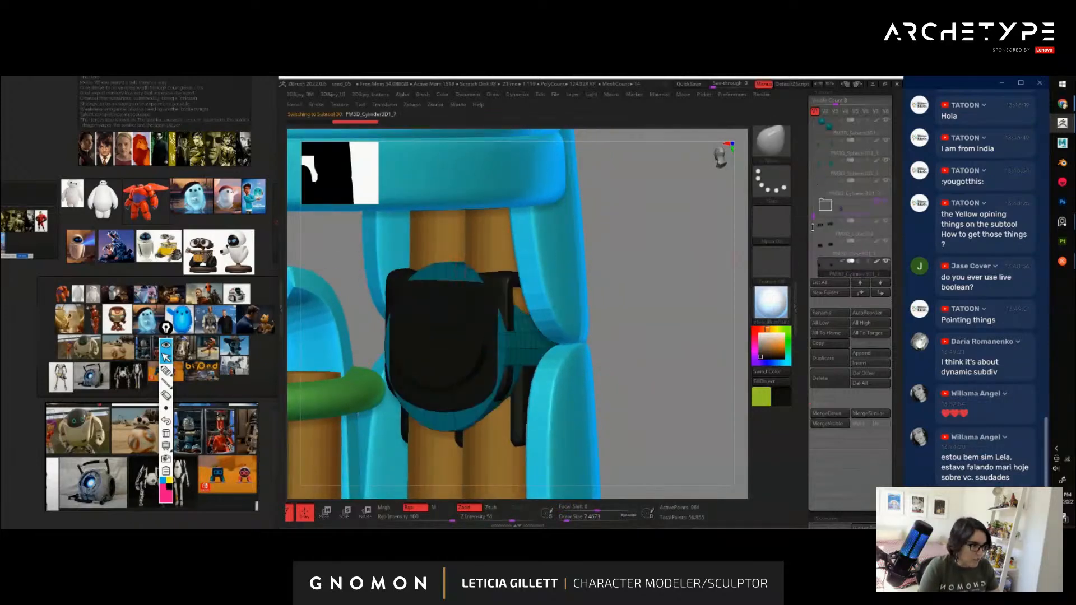
pyautogui.moveTo(813, 228); pyautogui.dragTo(813, 230)
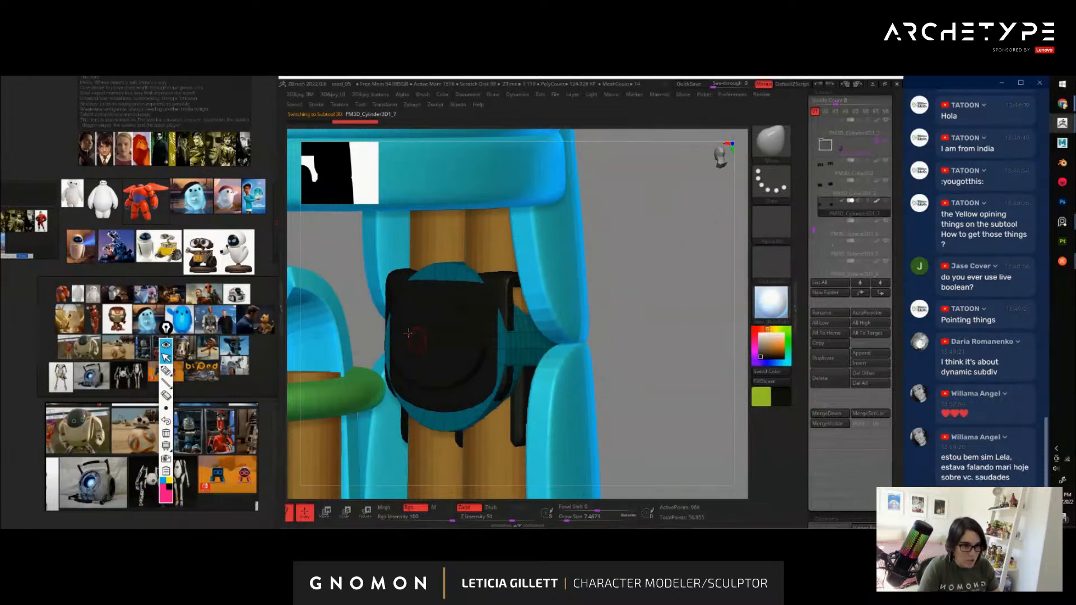
pyautogui.keyDown('alt'); pyautogui.click(461, 322); pyautogui.keyUp('alt')
pyautogui.moveTo(644, 331); pyautogui.dragTo(672, 332)
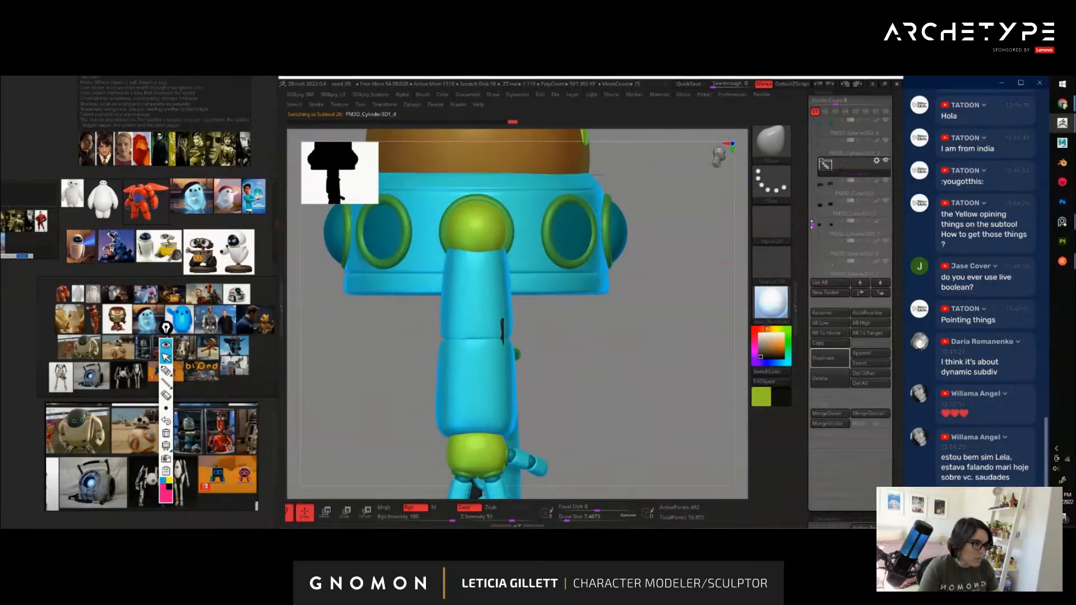
pyautogui.moveTo(812, 224); pyautogui.dragTo(811, 167)
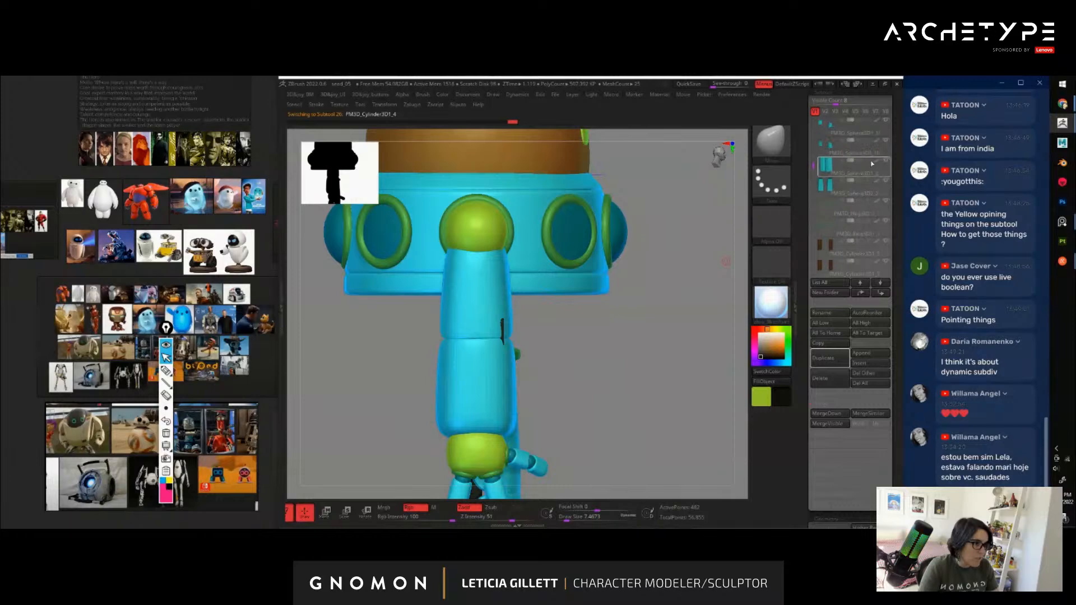
pyautogui.click(884, 127)
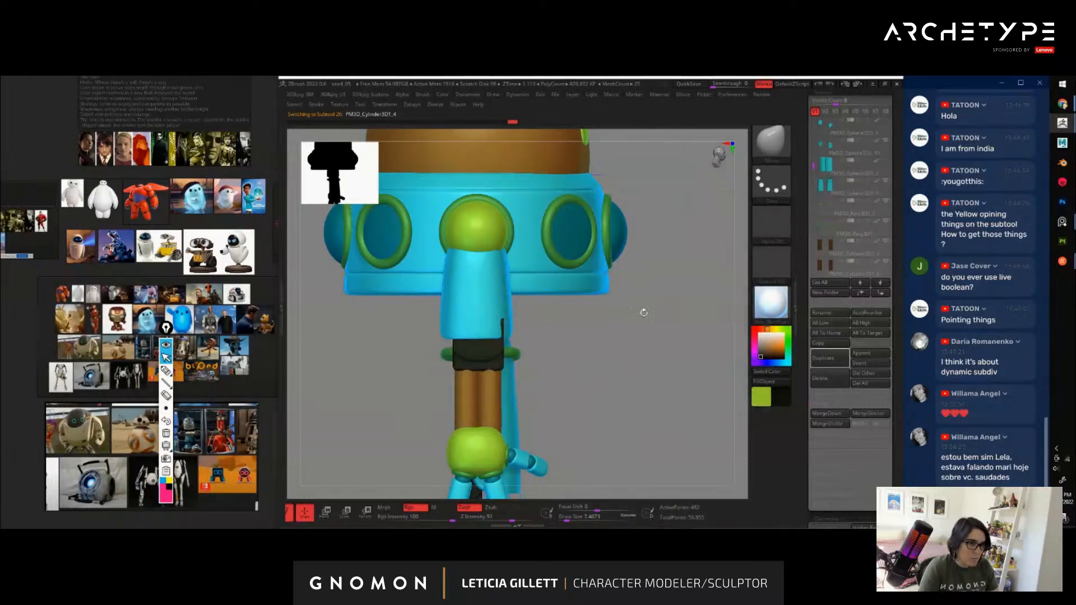
pyautogui.click(888, 139)
pyautogui.moveTo(653, 320)
pyautogui.mouseDown()
pyautogui.moveTo(636, 356)
pyautogui.moveTo(680, 353)
pyautogui.moveTo(633, 335)
pyautogui.moveTo(654, 395)
pyautogui.mouseUp()
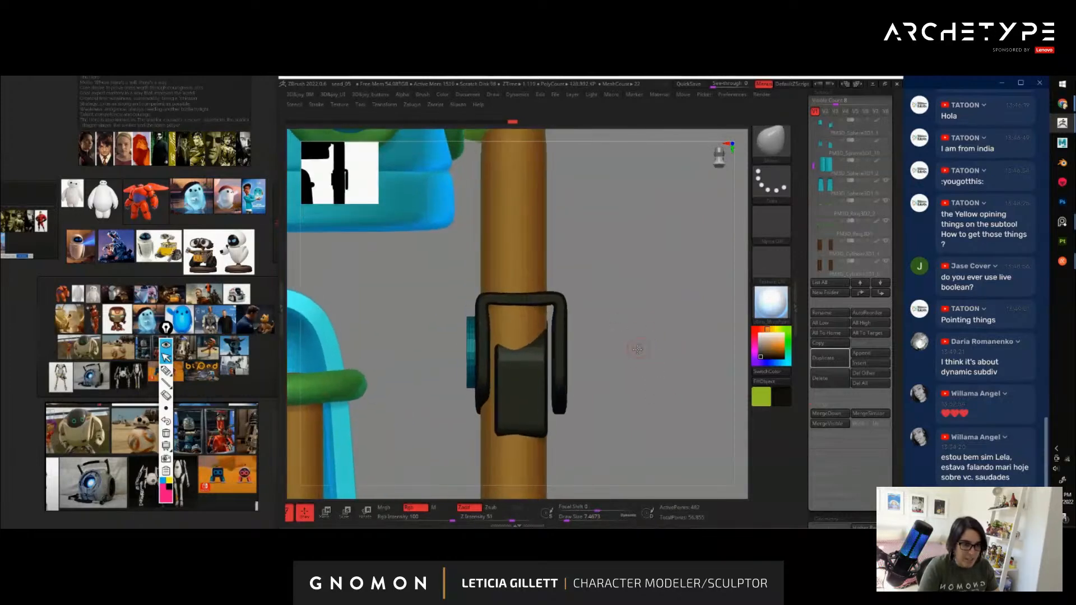
pyautogui.keyDown('shift'); pyautogui.moveTo(637, 349); pyautogui.dragTo(622, 348); pyautogui.keyUp('shift')
# Start a Transpose Set on the joint parts' folder and shift the joint sideways to centre it on the inner arm tubes
pyautogui.keyDown('alt'); pyautogui.click(555, 296); pyautogui.keyUp('alt')
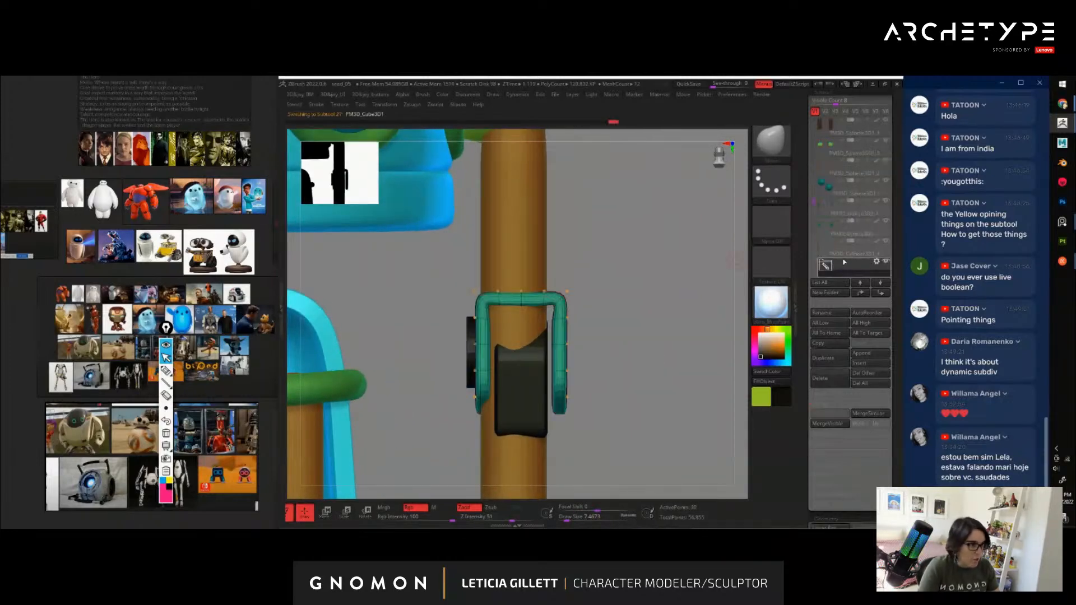
pyautogui.press('w')
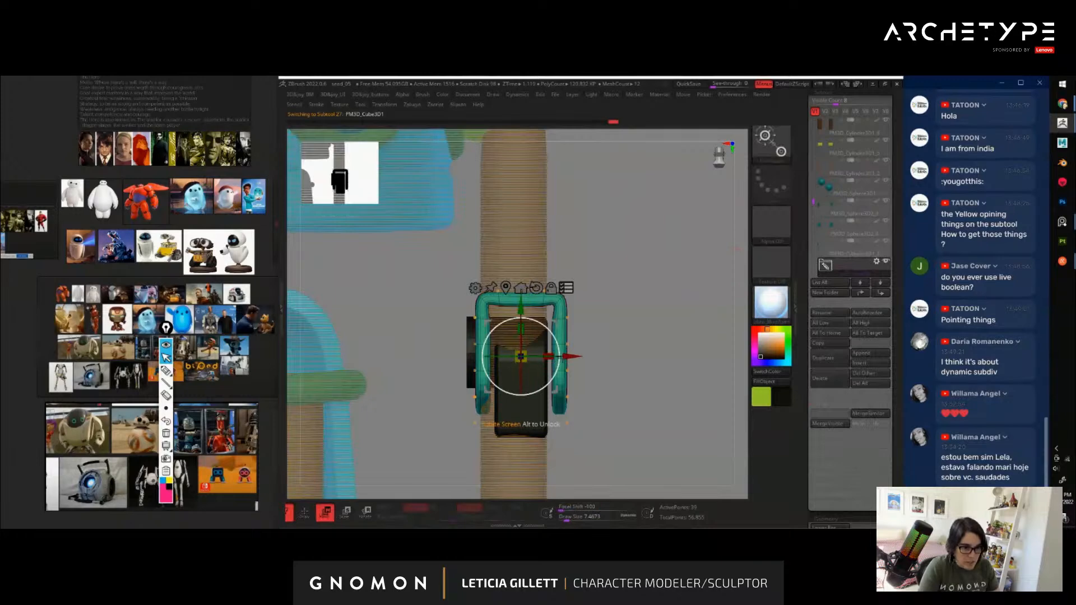
pyautogui.moveTo(567, 356); pyautogui.dragTo(561, 357)
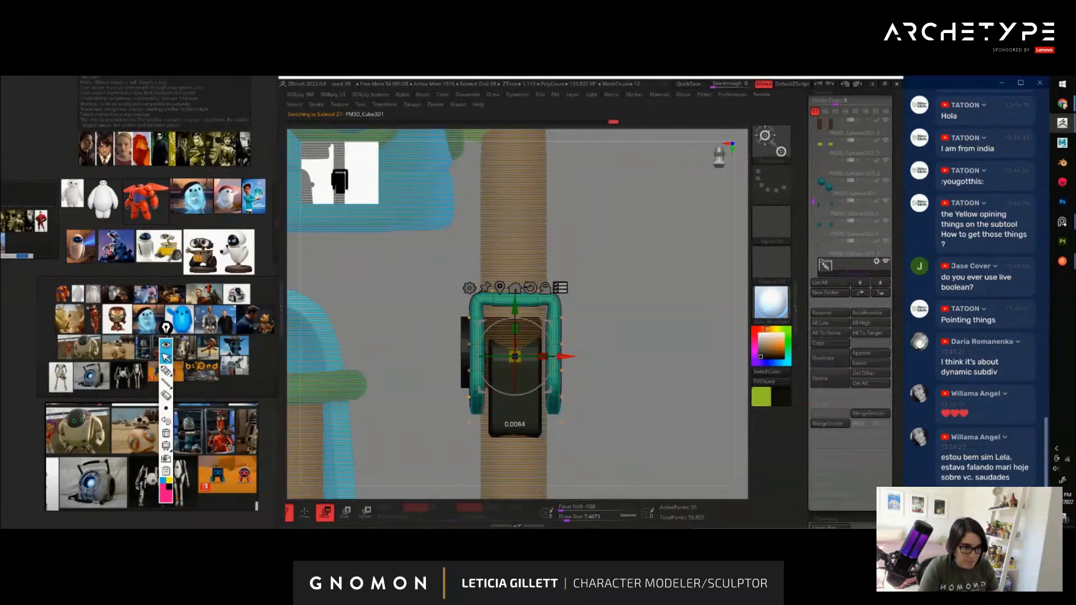
# Select the block under the arch and widen it to about 1.19 times so it fills the gap between the arch's legs
pyautogui.keyDown('alt'); pyautogui.click(565, 365); pyautogui.keyUp('alt')
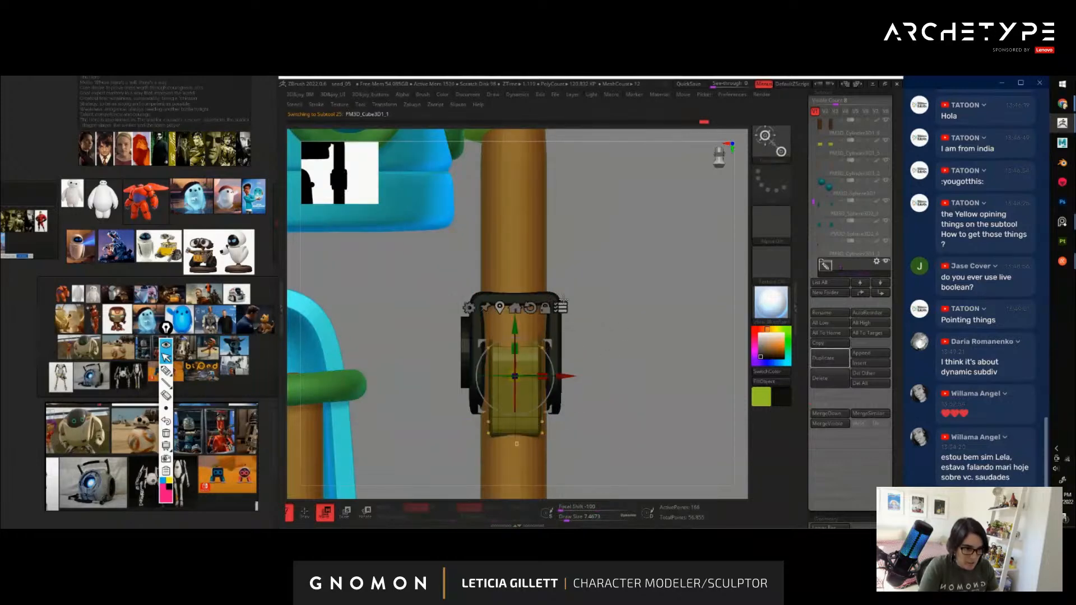
pyautogui.keyDown('alt'); pyautogui.click(554, 370); pyautogui.keyUp('alt')
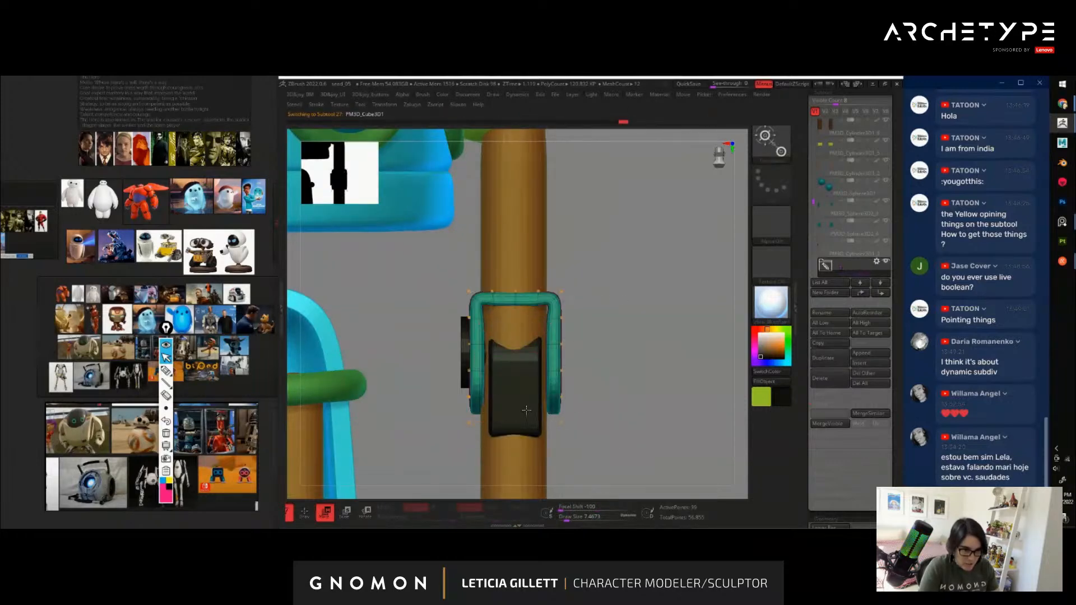
pyautogui.keyDown('alt'); pyautogui.click(550, 350); pyautogui.keyUp('alt')
pyautogui.moveTo(552, 374); pyautogui.dragTo(553, 371)
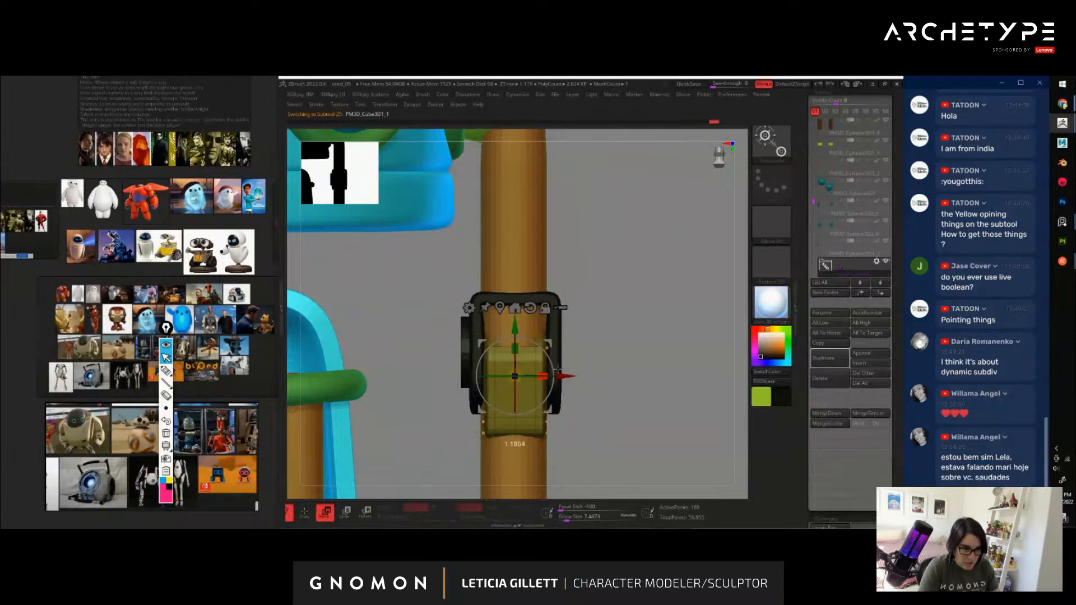
pyautogui.moveTo(608, 343)
pyautogui.mouseDown()
pyautogui.moveTo(654, 343)
pyautogui.moveTo(640, 314)
pyautogui.moveTo(641, 344)
pyautogui.moveTo(620, 336)
pyautogui.mouseUp()
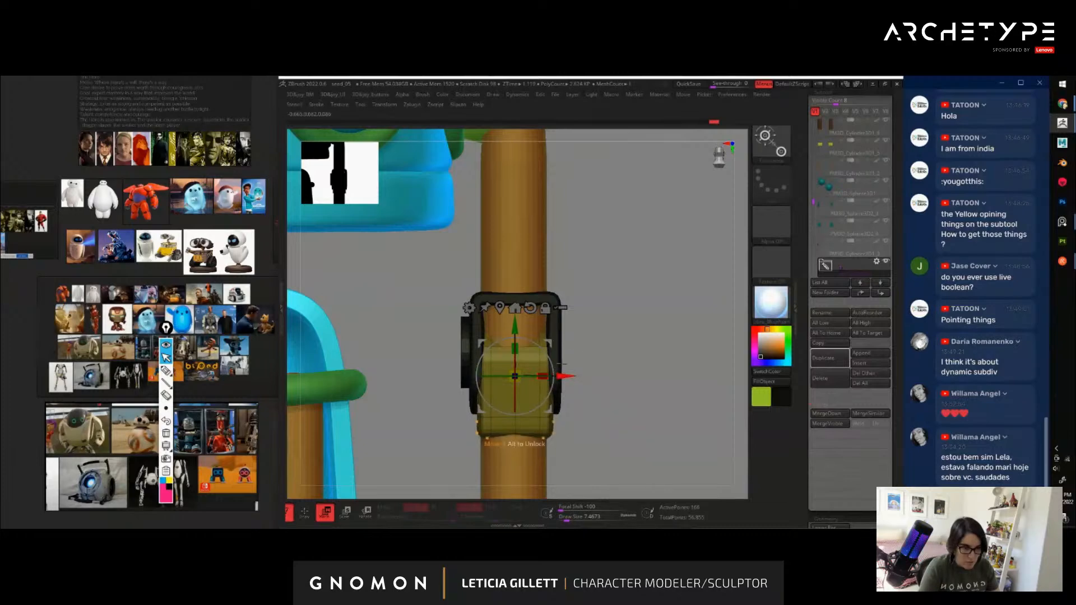
# Select the arm's inner tubes running through the elbow joint
pyautogui.moveTo(563, 364); pyautogui.dragTo(528, 361)
pyautogui.keyDown('alt'); pyautogui.click(498, 264); pyautogui.keyUp('alt')
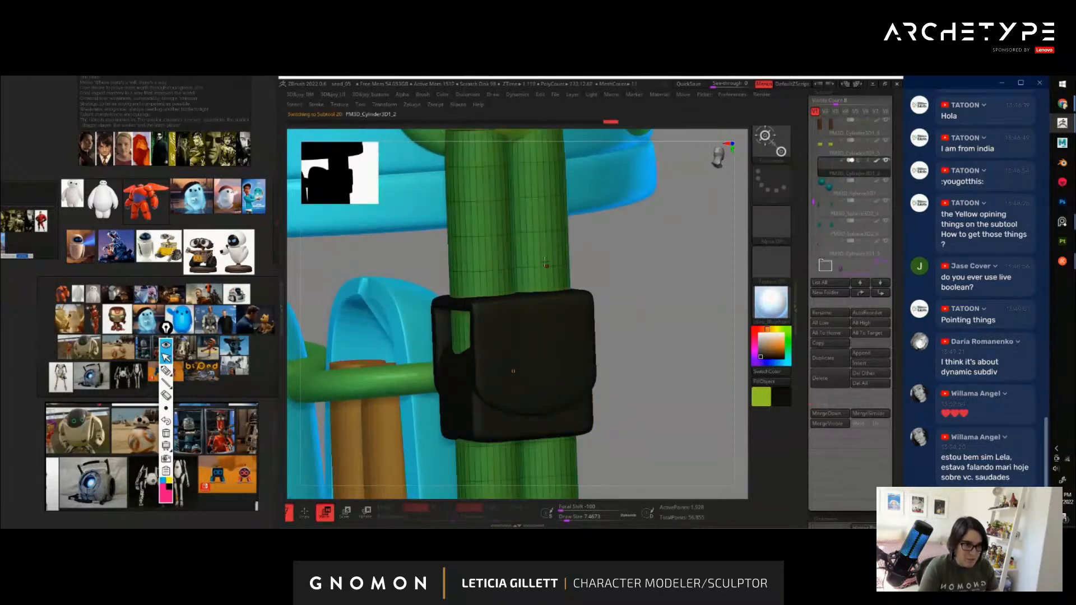
# Select the central block of the elbow joint and scale its width slightly from the side view
pyautogui.press('w')
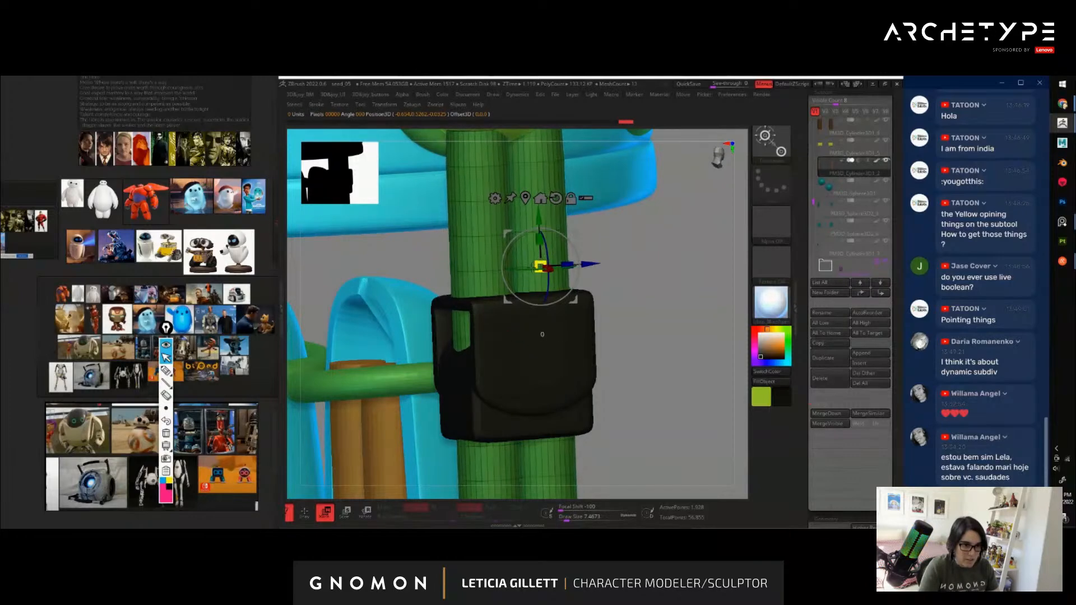
pyautogui.moveTo(619, 322); pyautogui.dragTo(687, 325)
pyautogui.press('q')
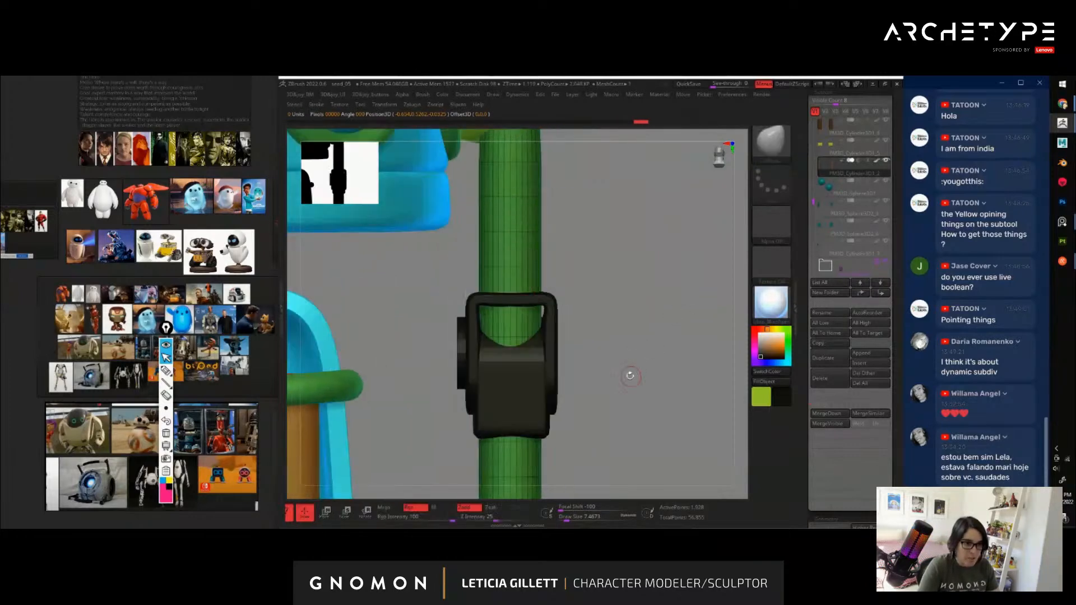
pyautogui.keyDown('alt'); pyautogui.click(526, 392); pyautogui.keyUp('alt')
pyautogui.press('w')
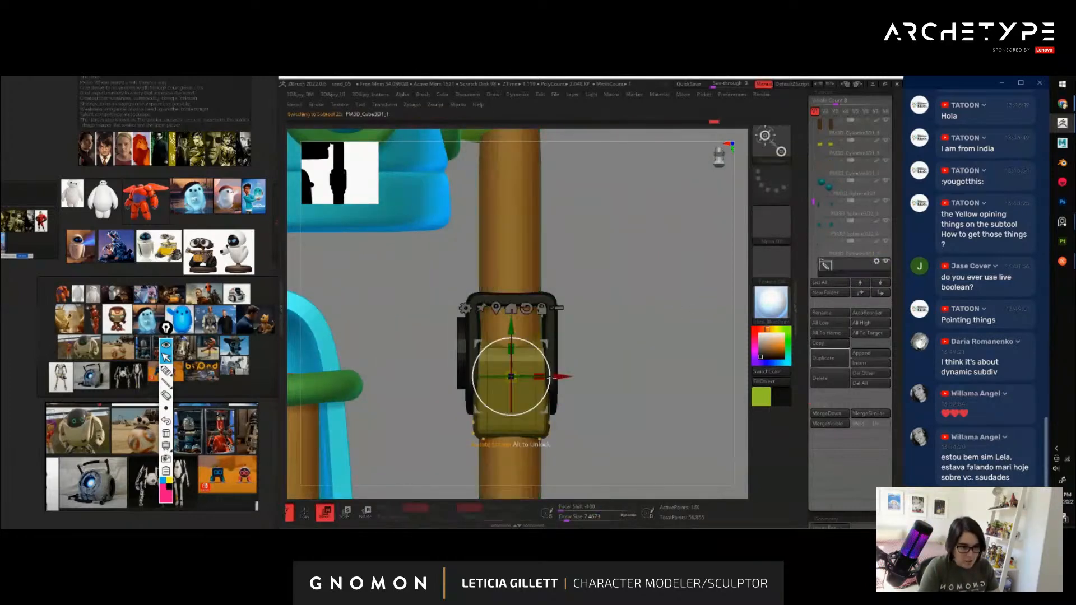
pyautogui.moveTo(537, 375); pyautogui.dragTo(537, 375)
pyautogui.press('q')
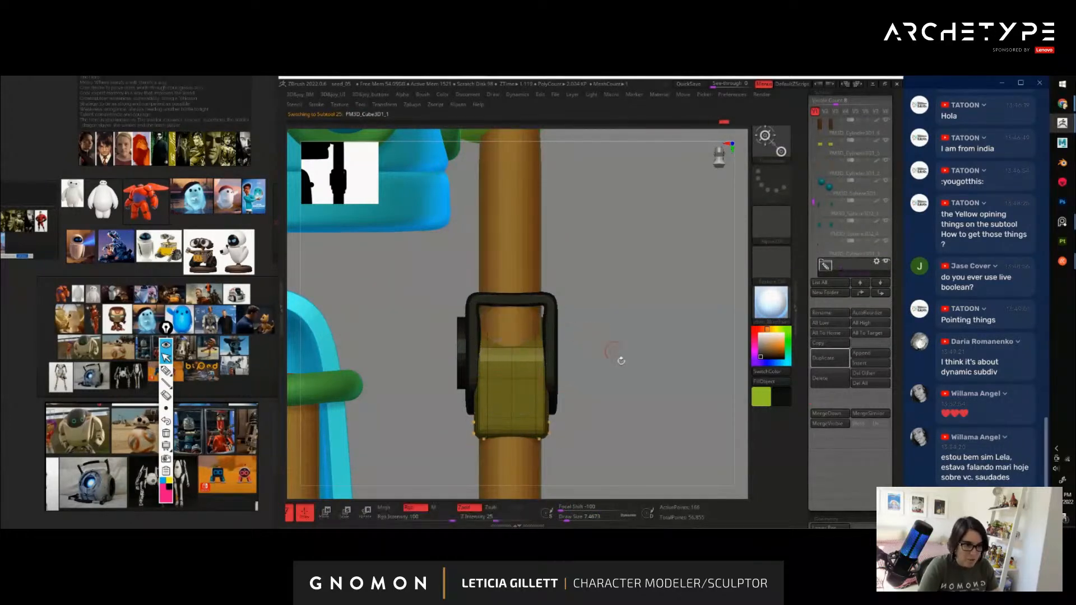
pyautogui.moveTo(620, 360)
pyautogui.keyDown('alt'); pyautogui.mouseDown()
pyautogui.moveTo(589, 330)
pyautogui.moveTo(655, 384)
pyautogui.moveTo(645, 378)
pyautogui.mouseUp(); pyautogui.keyUp('alt')
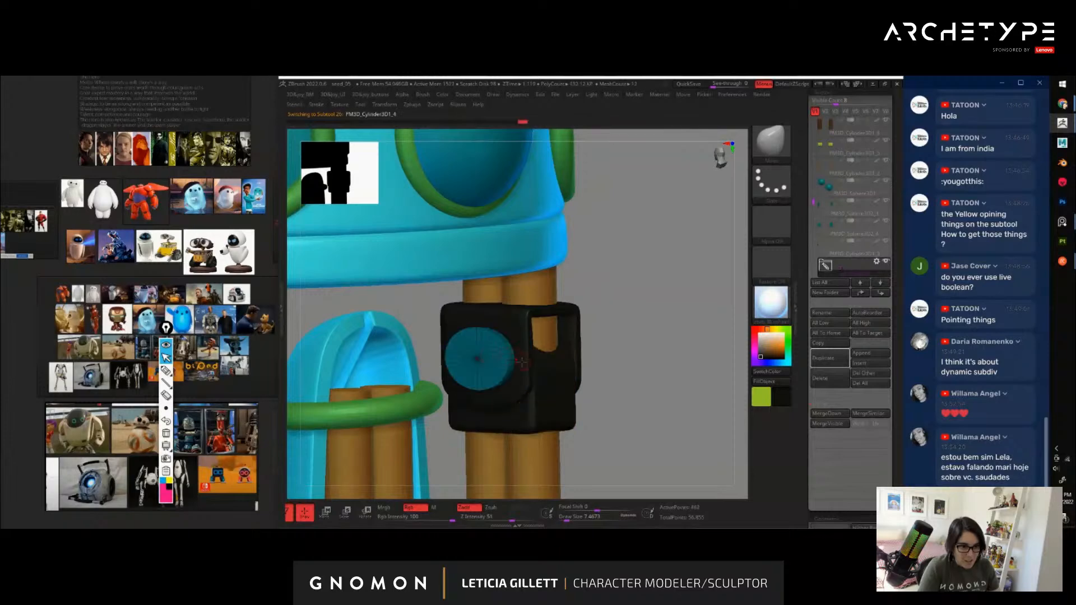
# Enlarge the round disc on the elbow joint by a factor of about 1.16, then flatten its thickness
pyautogui.press('w')
pyautogui.moveTo(645, 302); pyautogui.dragTo(686, 337)
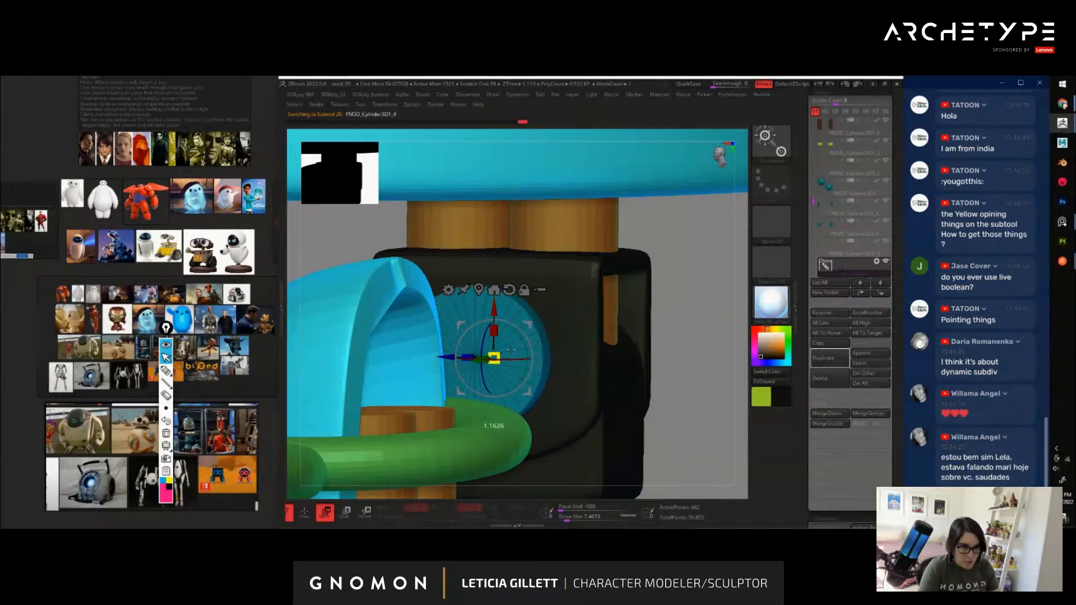
pyautogui.keyDown('shift'); pyautogui.moveTo(514, 349); pyautogui.dragTo(493, 360); pyautogui.keyUp('shift')
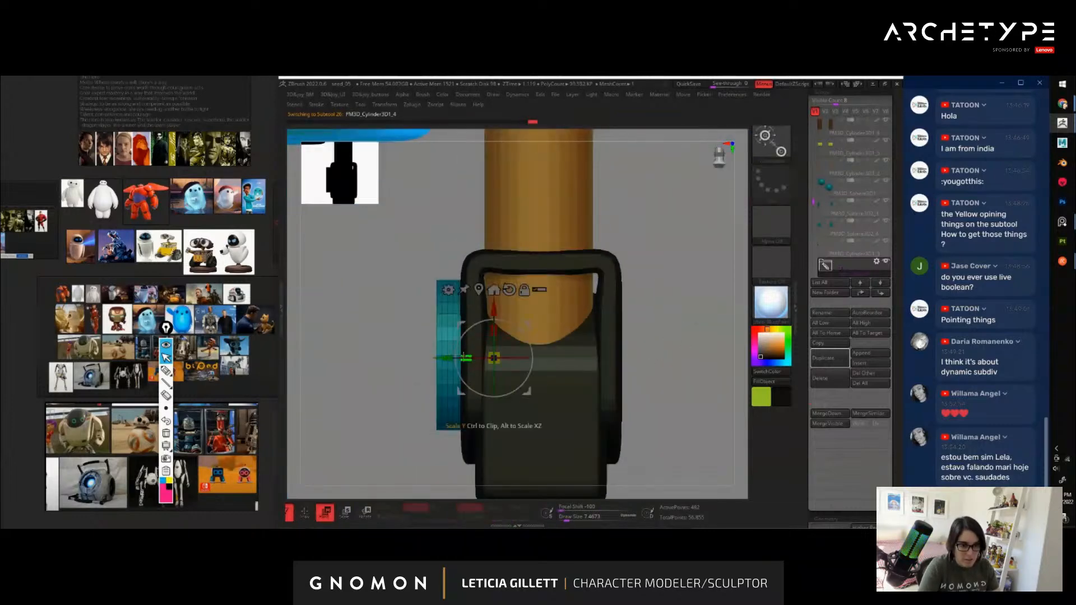
pyautogui.press('q')
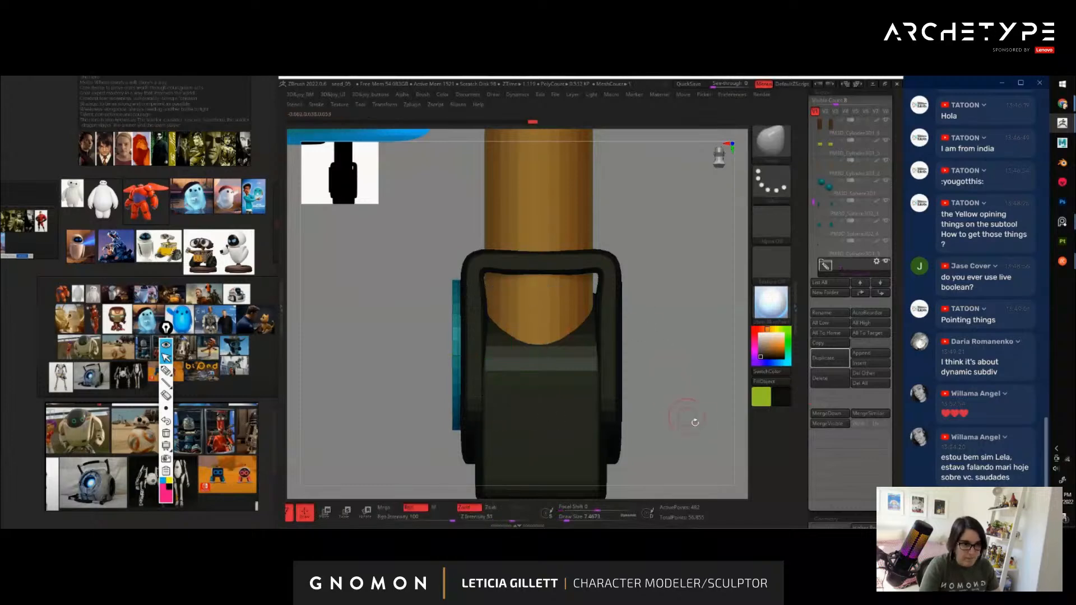
pyautogui.moveTo(695, 423)
pyautogui.keyDown('alt'); pyautogui.mouseDown()
pyautogui.moveTo(593, 334)
pyautogui.moveTo(654, 336)
pyautogui.moveTo(617, 328)
pyautogui.moveTo(649, 367)
pyautogui.moveTo(706, 387)
pyautogui.moveTo(680, 375)
pyautogui.moveTo(673, 387)
pyautogui.mouseUp(); pyautogui.keyUp('alt')
# Unhide the blue lower and upper arm cover subtools around the elbow joint
pyautogui.press('f')
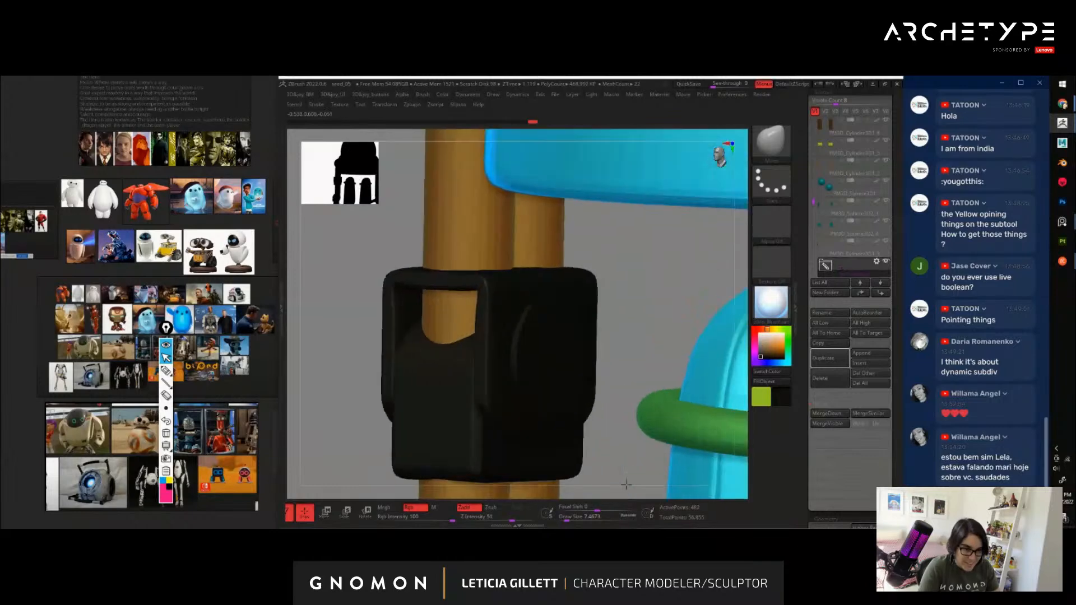
pyautogui.press('w')
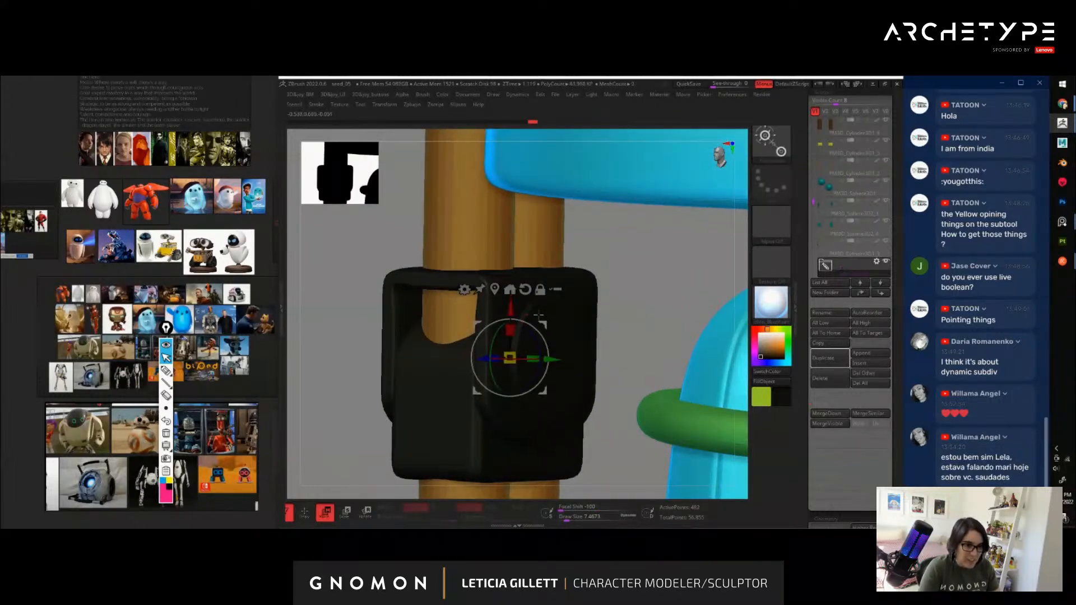
pyautogui.press('q')
pyautogui.moveTo(627, 300)
pyautogui.keyDown('alt'); pyautogui.mouseDown()
pyautogui.moveTo(425, 355)
pyautogui.moveTo(495, 365)
pyautogui.moveTo(740, 323)
pyautogui.mouseUp(); pyautogui.keyUp('alt')
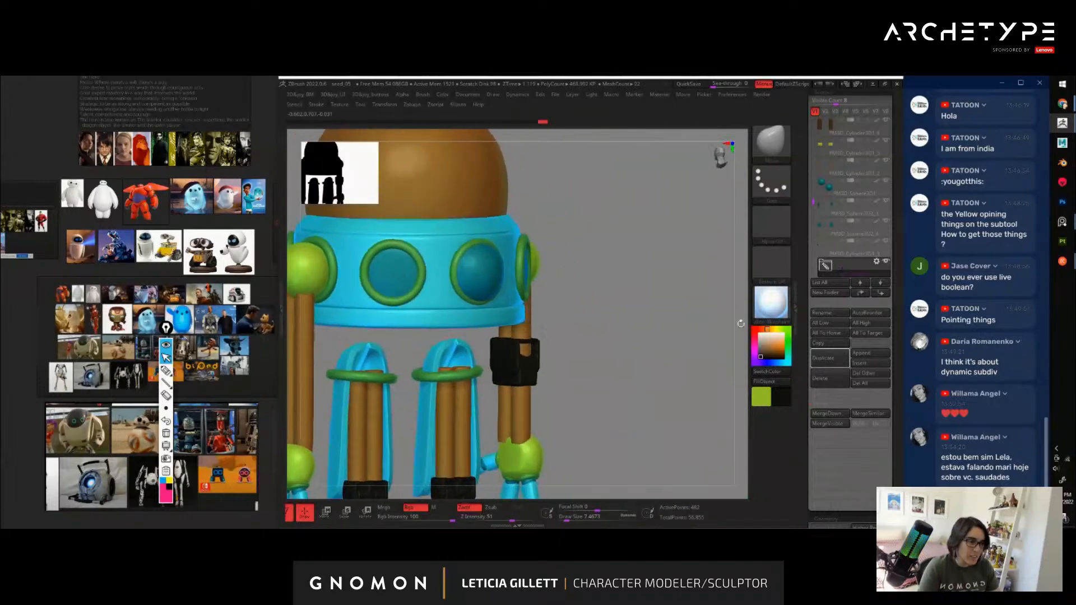
pyautogui.moveTo(812, 200); pyautogui.dragTo(812, 155)
pyautogui.click(885, 182)
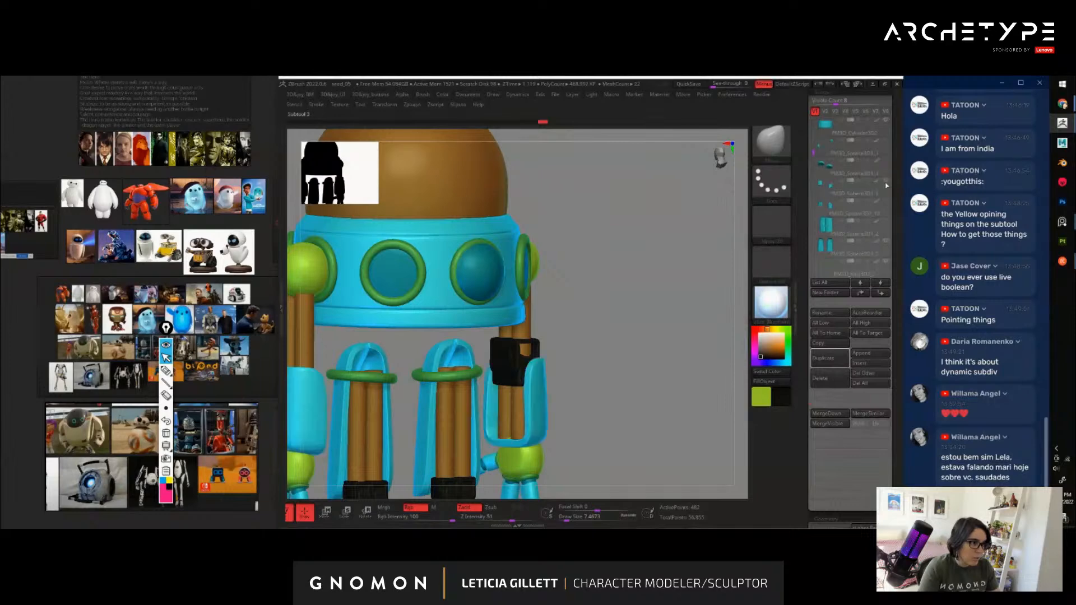
pyautogui.click(885, 201)
# Isolate the inner arm cylinders, hide their lower section and split the hidden part into a separate subtool
pyautogui.moveTo(662, 344); pyautogui.dragTo(612, 353)
pyautogui.keyDown('alt'); pyautogui.click(548, 281); pyautogui.keyUp('alt')
pyautogui.hotkey('ctrl', 'alt', 's')
pyautogui.hotkey('shift', 'f')
pyautogui.hotkey('ctrl', 'alt', 's')
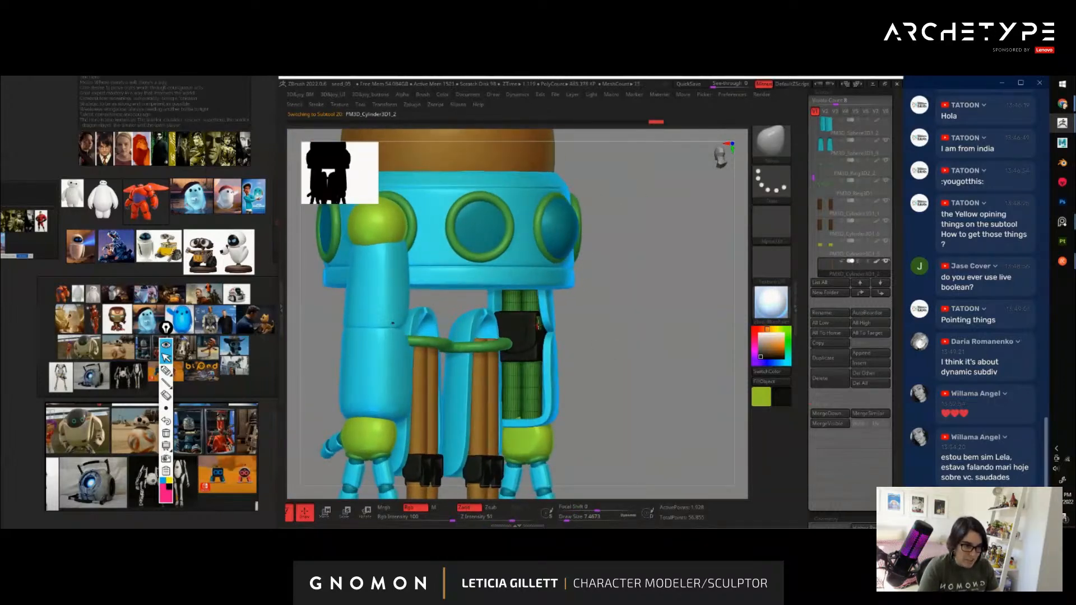
pyautogui.moveTo(651, 364); pyautogui.dragTo(610, 355)
pyautogui.hotkey('shift', 's')
pyautogui.keyDown('ctrl'); pyautogui.keyDown('shift'); pyautogui.moveTo(592, 223); pyautogui.dragTo(481, 352); pyautogui.keyUp('shift'); pyautogui.keyUp('ctrl')
pyautogui.press('3')
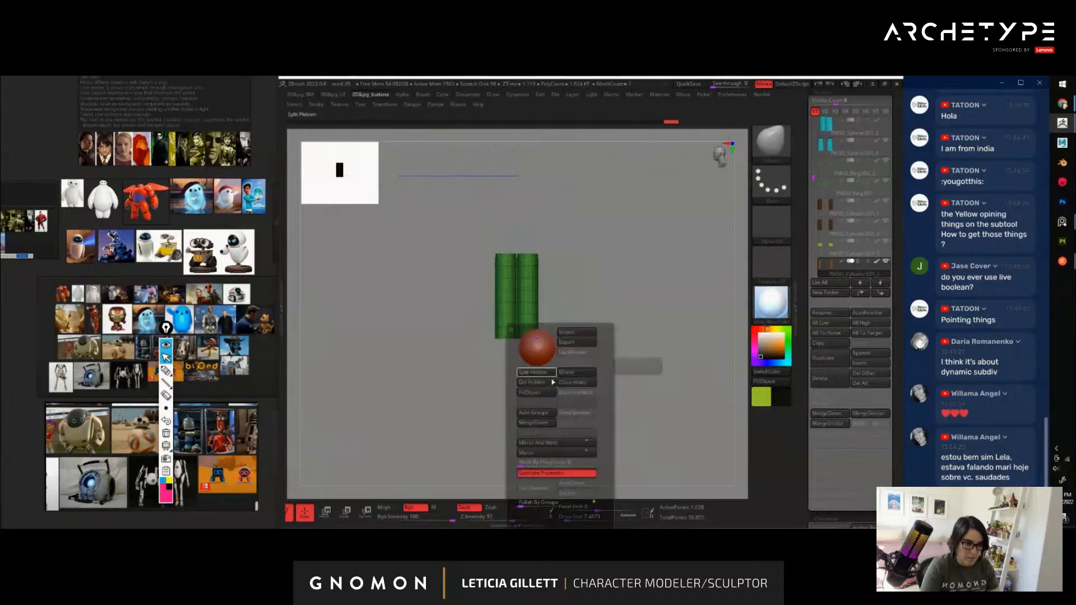
pyautogui.click(542, 373)
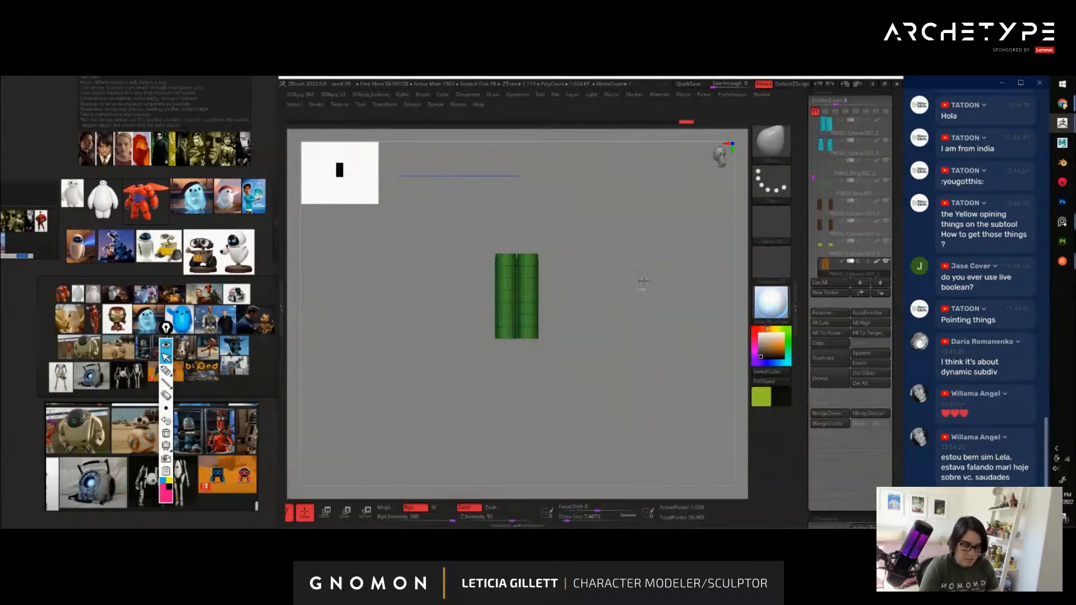
# Hide the lowest band of the isolated upper arm cylinders and delete the hidden geometry
pyautogui.hotkey('shift', 's')
pyautogui.moveTo(609, 352)
pyautogui.keyDown('ctrl'); pyautogui.mouseDown(button='right')
pyautogui.moveTo(615, 329)
pyautogui.moveTo(625, 341)
pyautogui.mouseUp(button='right'); pyautogui.keyUp('ctrl')
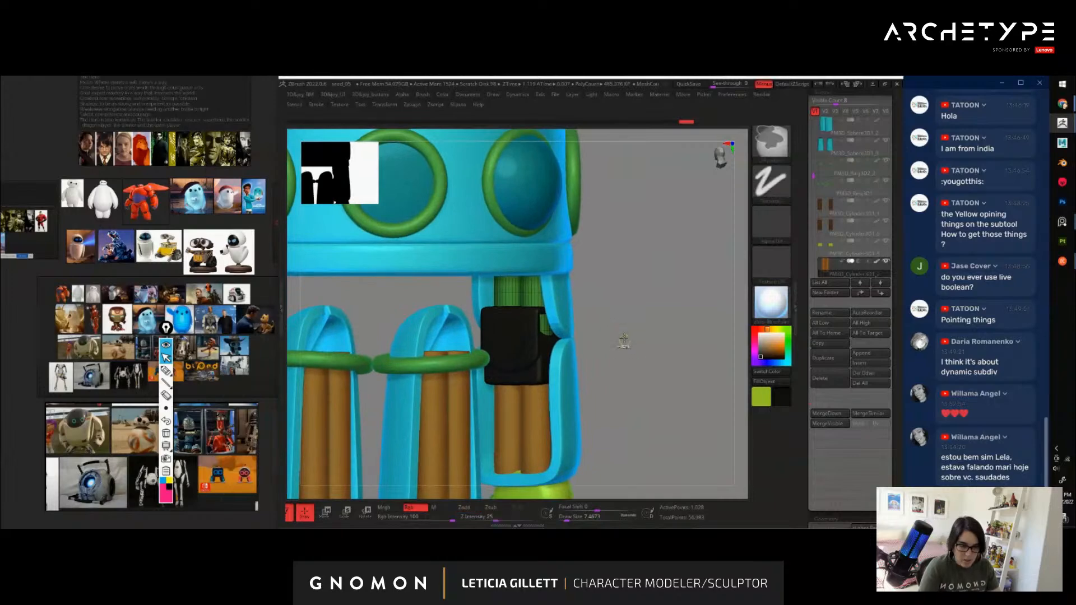
pyautogui.hotkey('shift', 's')
pyautogui.hotkey('ctrl', 'shift')
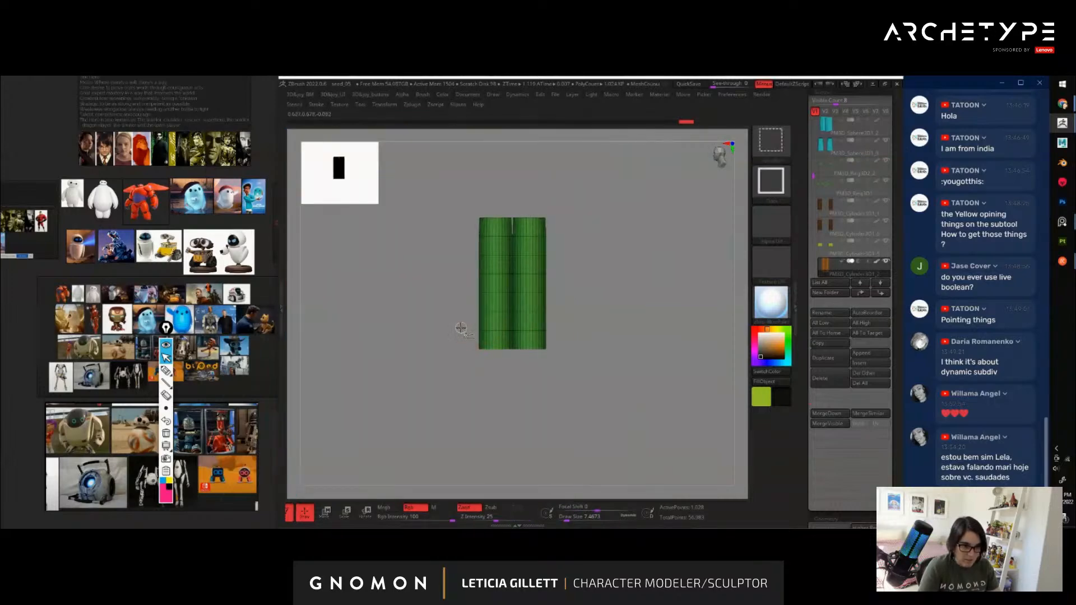
pyautogui.keyDown('ctrl'); pyautogui.keyDown('shift'); pyautogui.moveTo(458, 328); pyautogui.dragTo(654, 402); pyautogui.keyUp('shift'); pyautogui.keyUp('ctrl')
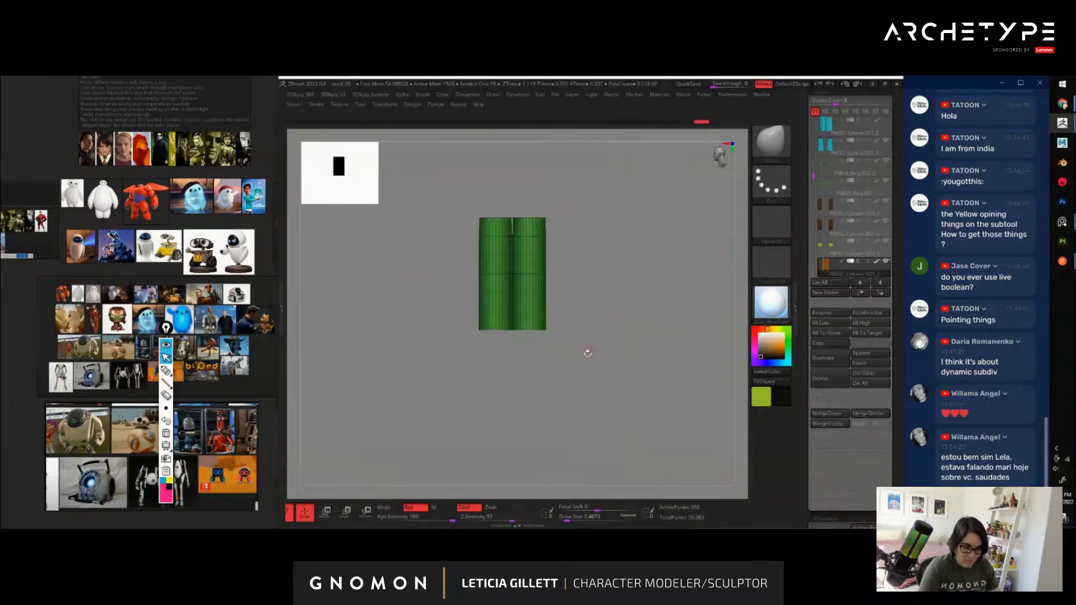
pyautogui.press('space')
pyautogui.click(560, 386)
pyautogui.hotkey('shift', 's')
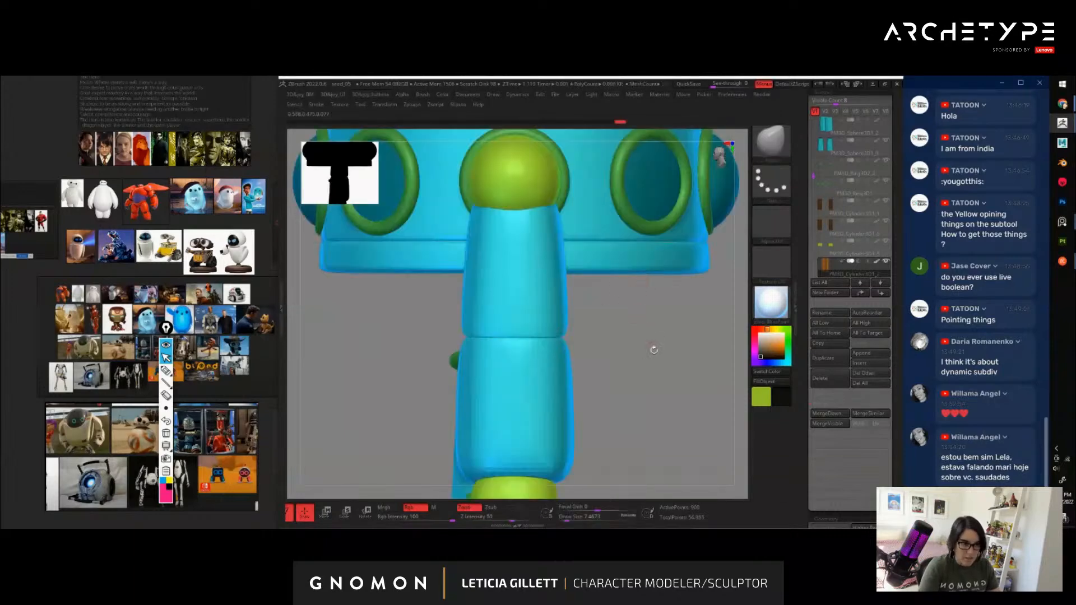
# Mask the upper part of the isolated cylinders and move their unmasked lower ends up to shorten them
pyautogui.moveTo(654, 348)
pyautogui.mouseDown()
pyautogui.moveTo(632, 353)
pyautogui.moveTo(635, 333)
pyautogui.moveTo(639, 345)
pyautogui.mouseUp()
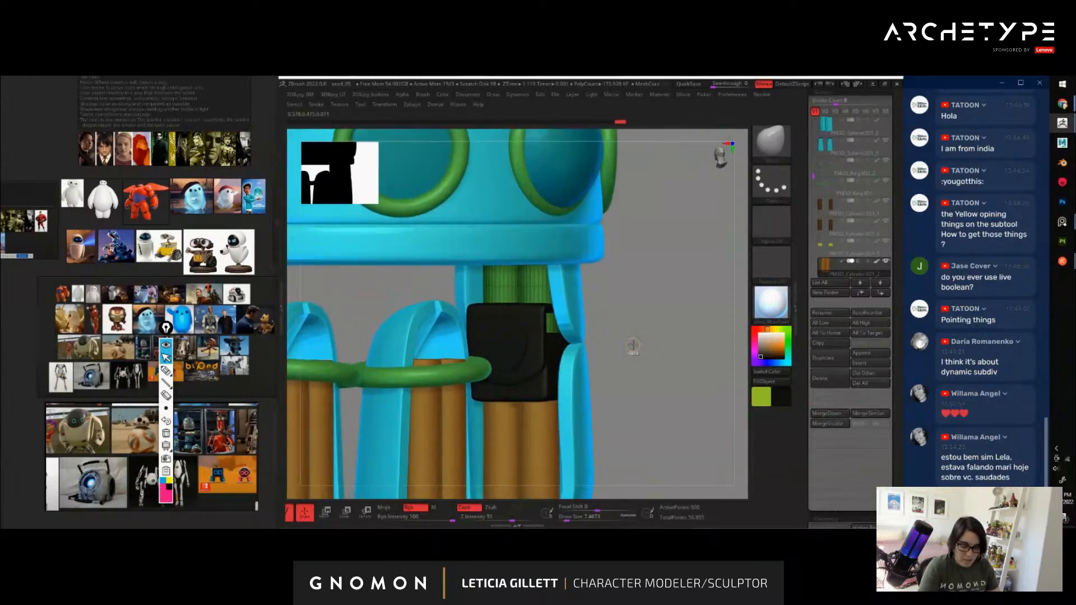
pyautogui.hotkey('shift', 's')
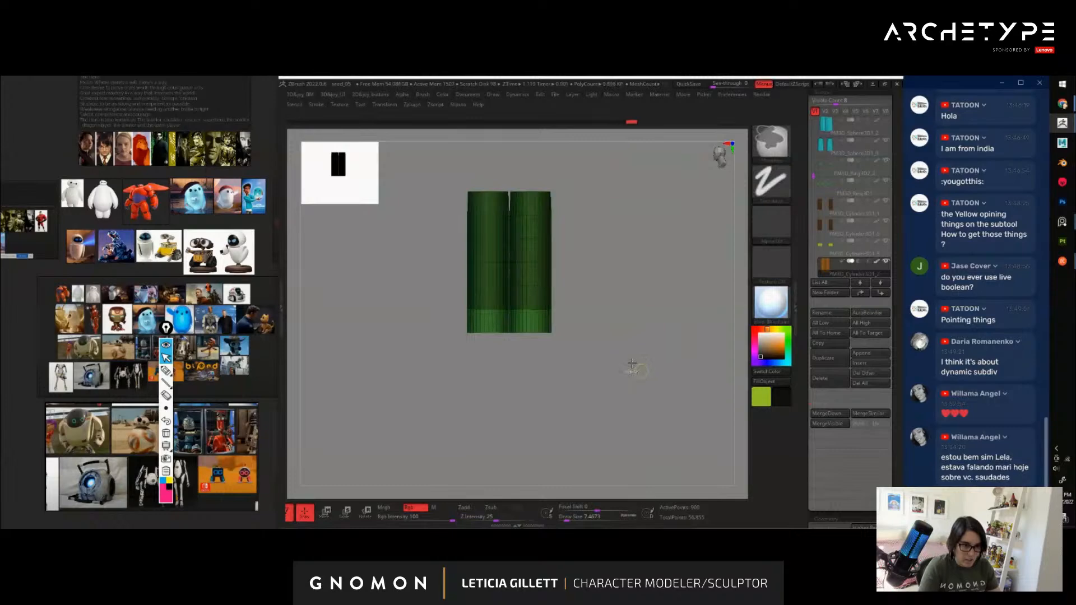
pyautogui.press('w')
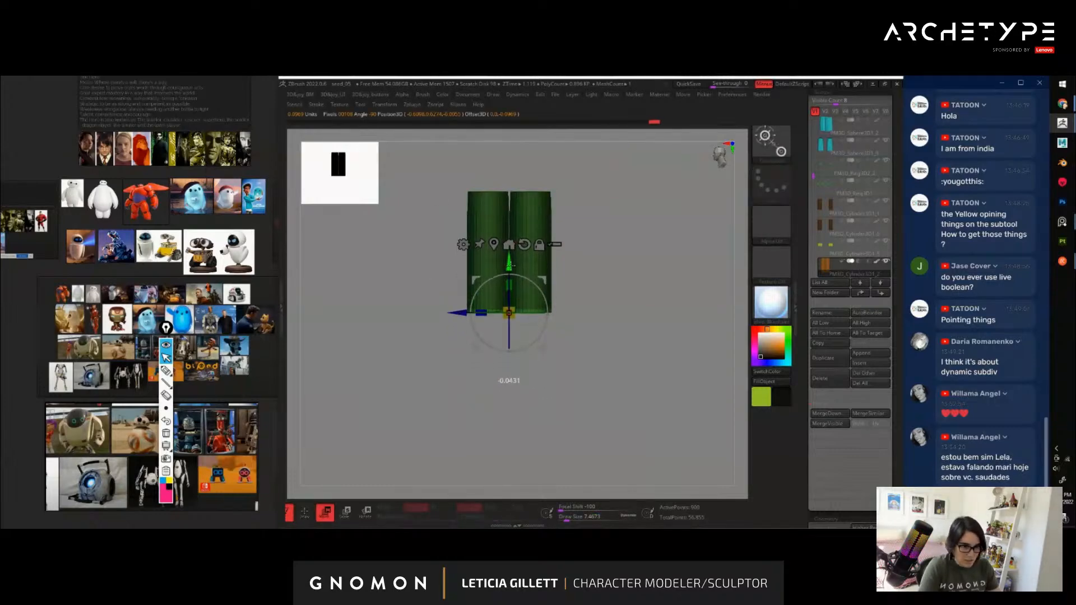
pyautogui.hotkey('shift', 's')
pyautogui.moveTo(617, 336); pyautogui.dragTo(661, 342)
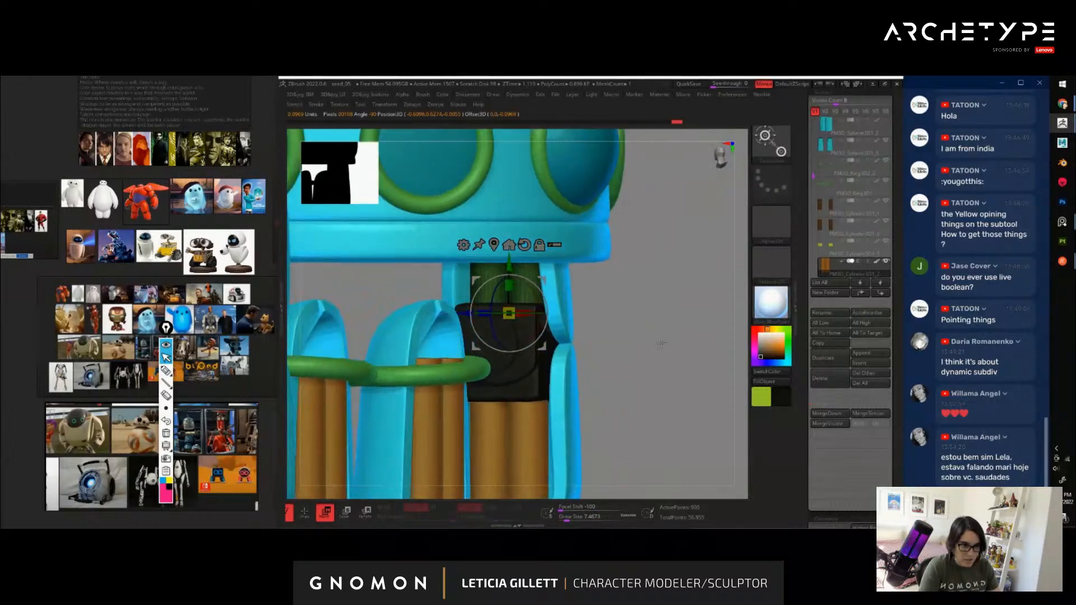
pyautogui.press('q')
pyautogui.keyDown('alt'); pyautogui.moveTo(673, 419); pyautogui.dragTo(655, 360); pyautogui.keyUp('alt')
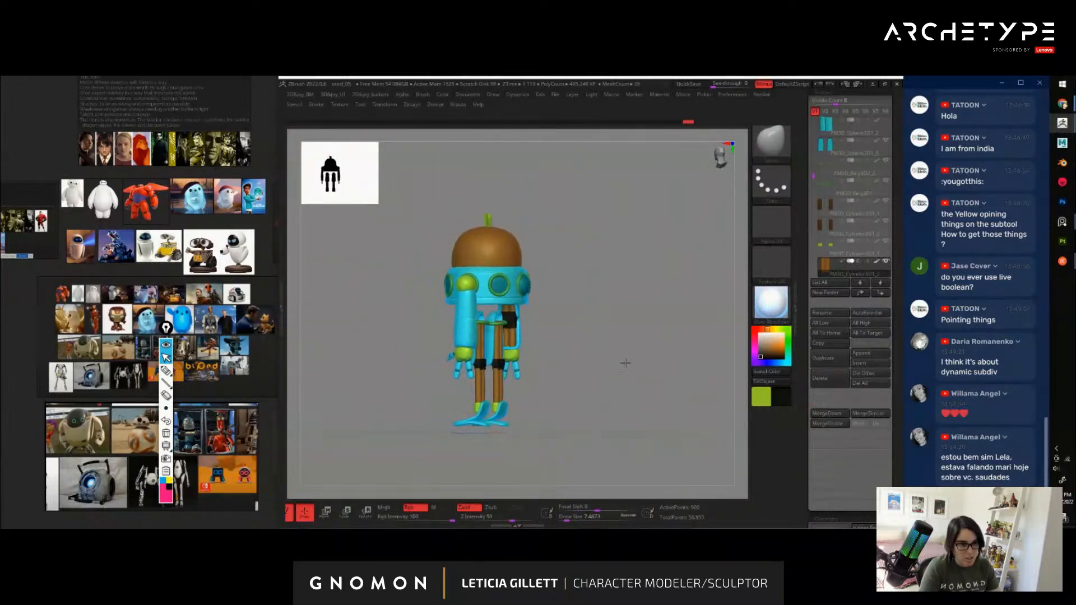
# Select the elbow joint's black outer frame and set its Dynamic Subdiv thickness to about 0.025
pyautogui.moveTo(627, 365); pyautogui.dragTo(676, 394)
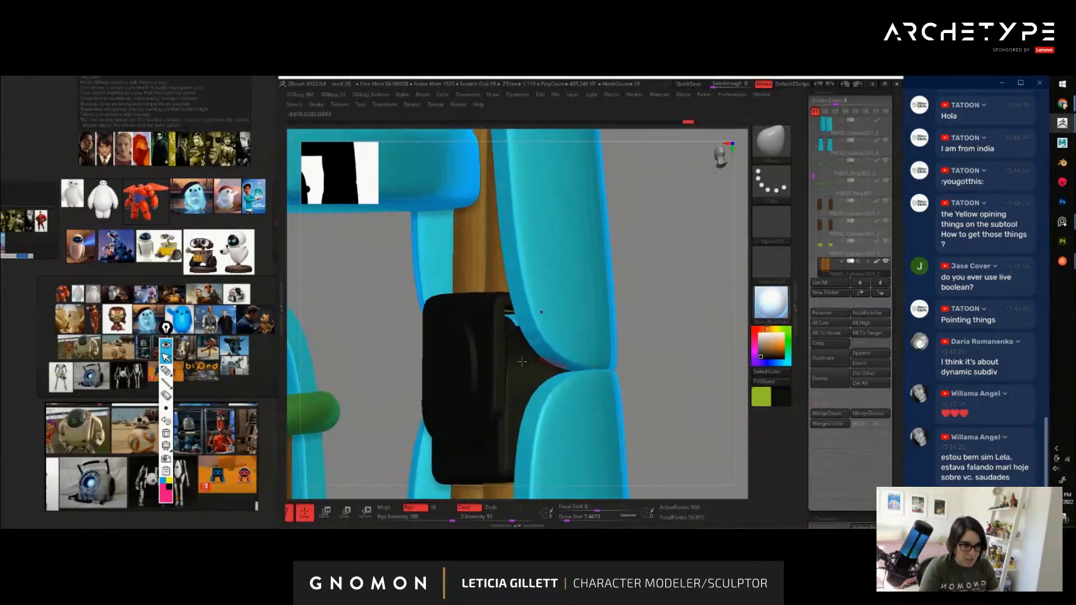
pyautogui.keyDown('alt'); pyautogui.click(496, 347); pyautogui.keyUp('alt')
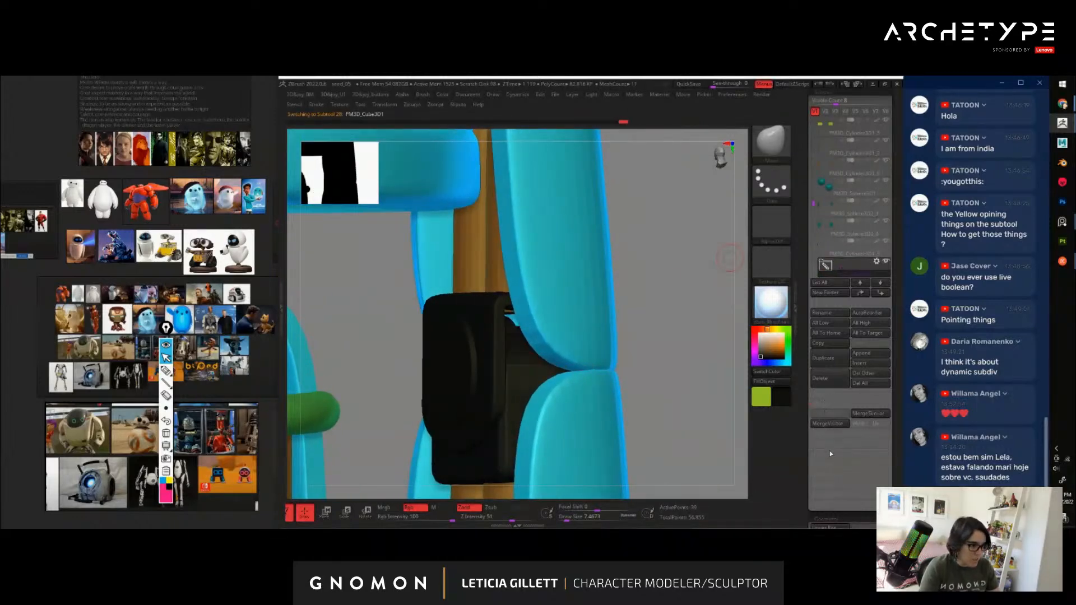
pyautogui.scroll(-5, 830, 451)
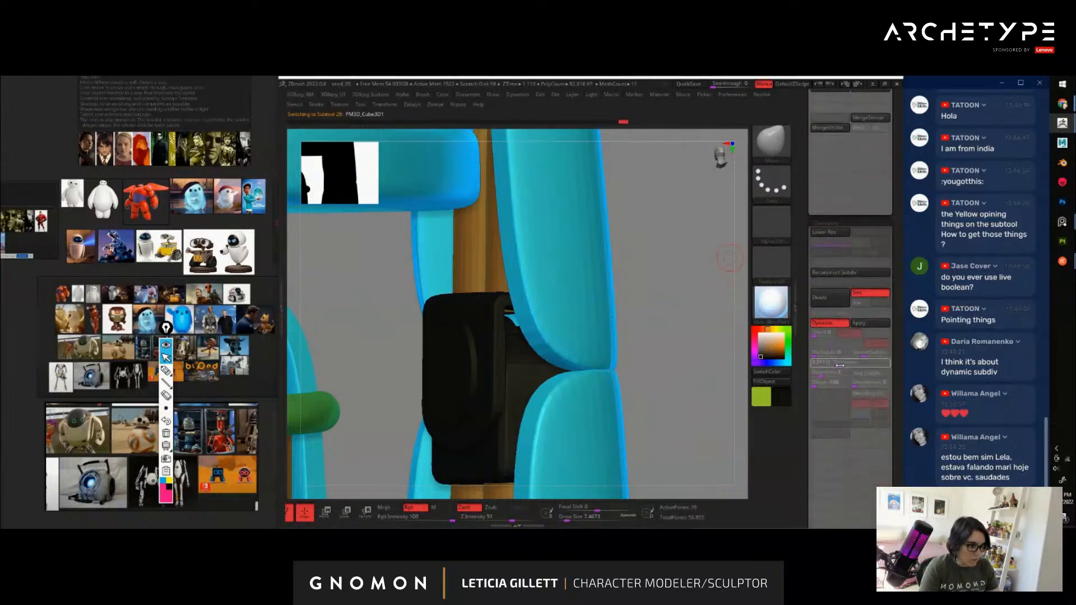
pyautogui.moveTo(840, 366); pyautogui.dragTo(843, 367)
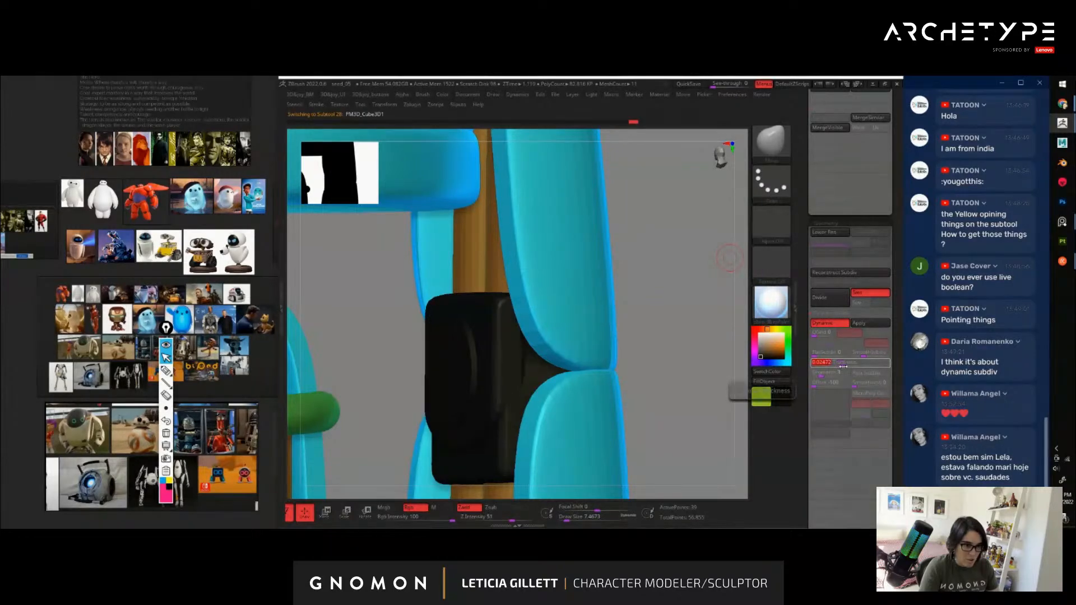
# Select the elbow joint's inner block and scale its width by a factor of about 0.92
pyautogui.keyDown('alt'); pyautogui.click(534, 379); pyautogui.keyUp('alt')
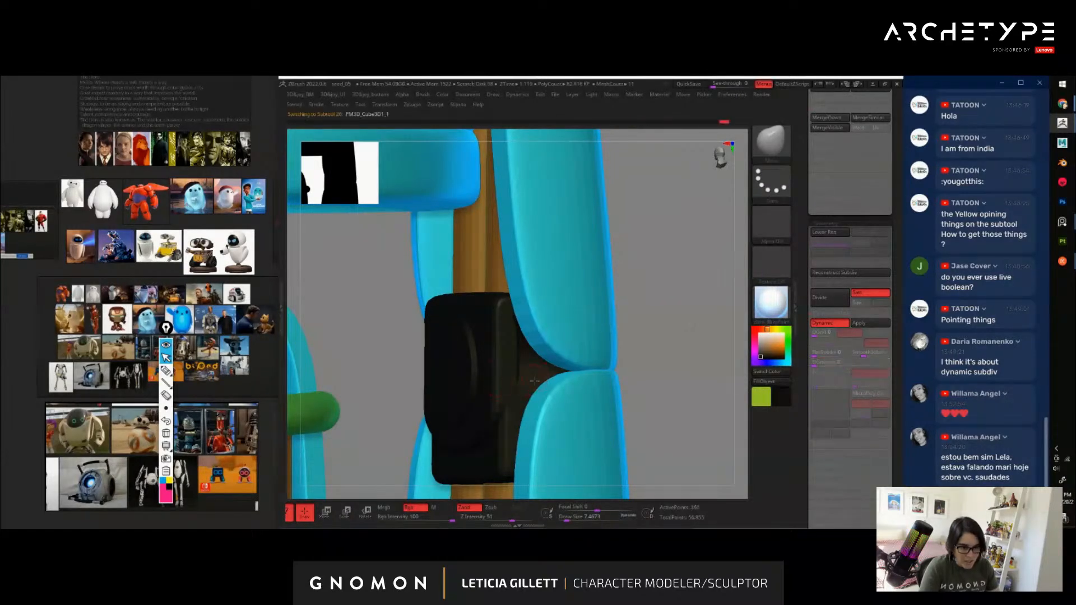
pyautogui.press('w')
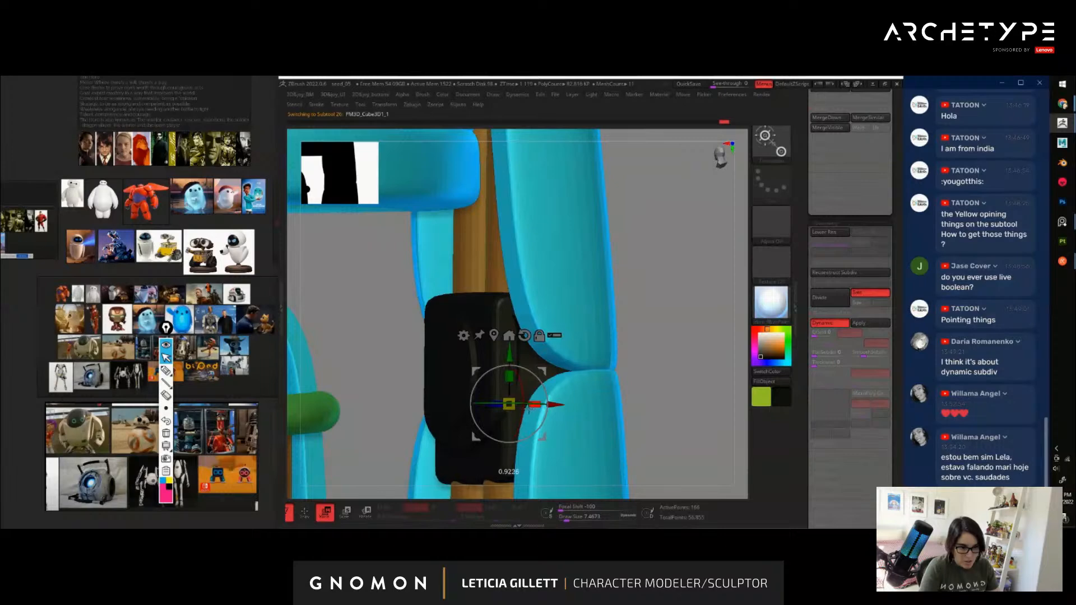
pyautogui.moveTo(531, 409); pyautogui.dragTo(530, 409)
pyautogui.press('q')
pyautogui.keyDown('alt'); pyautogui.moveTo(683, 429); pyautogui.dragTo(659, 402); pyautogui.keyUp('alt')
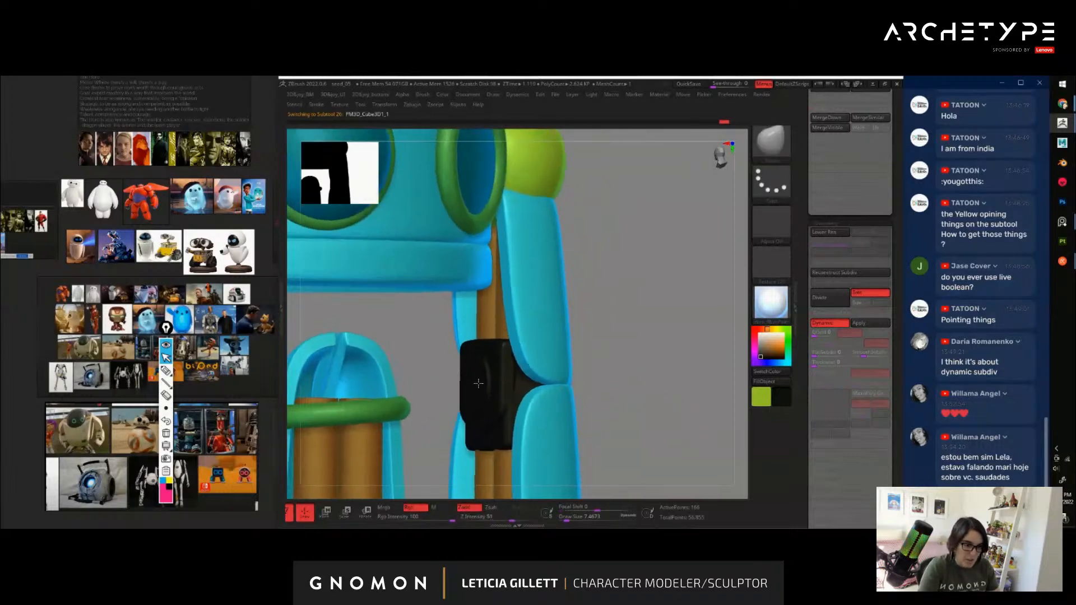
# Reselect the elbow joint's outer frame and reduce its Dynamic Subdiv thickness to about 0.017
pyautogui.keyDown('alt'); pyautogui.click(509, 364); pyautogui.keyUp('alt')
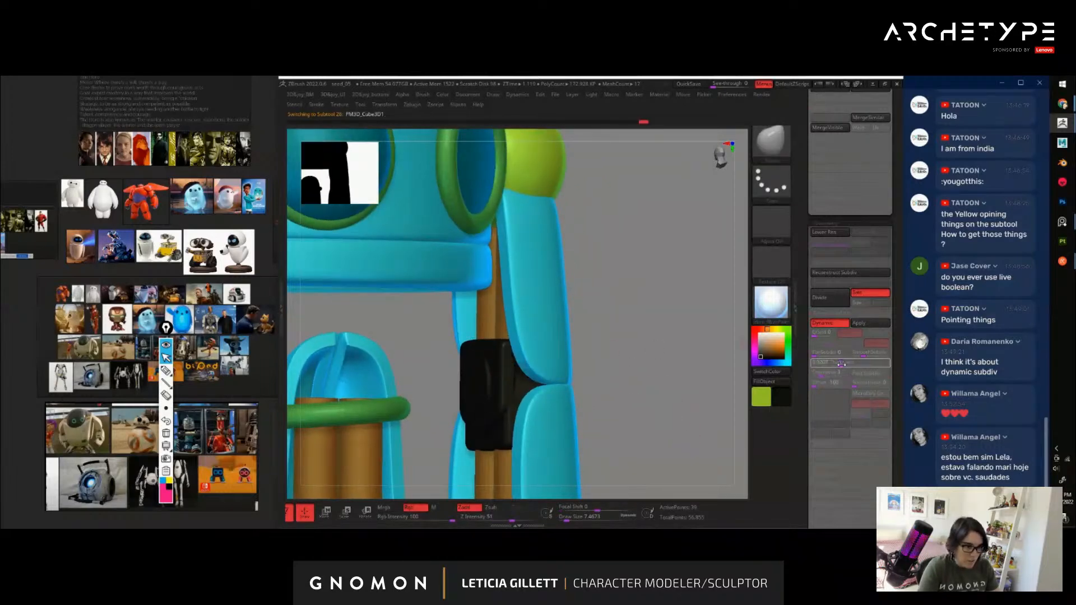
pyautogui.moveTo(841, 365); pyautogui.dragTo(839, 364)
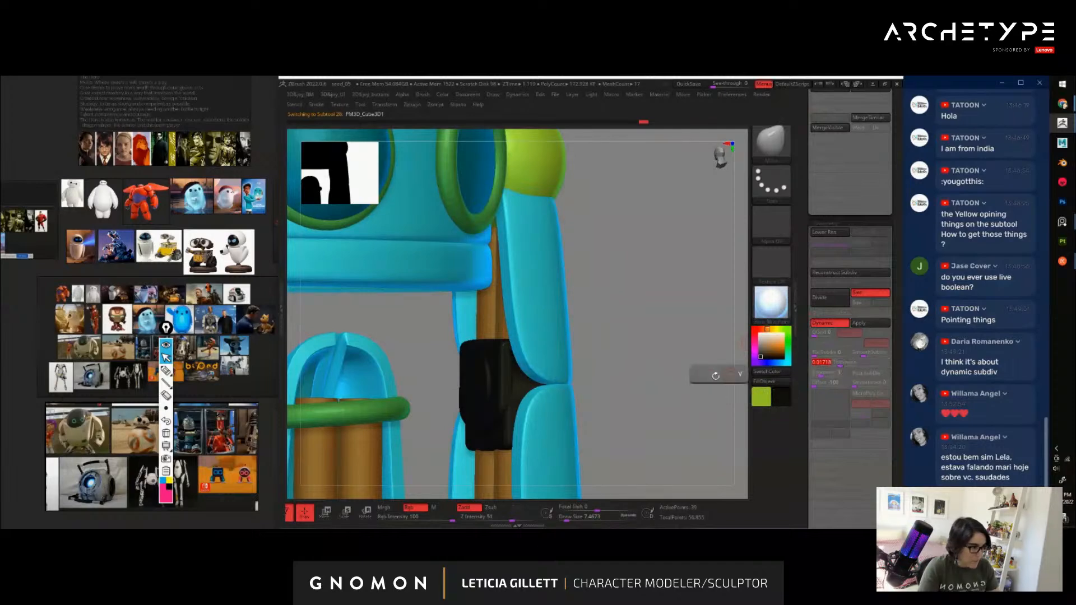
pyautogui.keyDown('alt'); pyautogui.moveTo(630, 402); pyautogui.dragTo(547, 377); pyautogui.keyUp('alt')
# Select the inner arm cylinders and examine from below how they fit into the elbow joint
pyautogui.keyDown('alt'); pyautogui.click(522, 376); pyautogui.keyUp('alt')
pyautogui.moveTo(630, 375); pyautogui.dragTo(587, 354)
pyautogui.press('w')
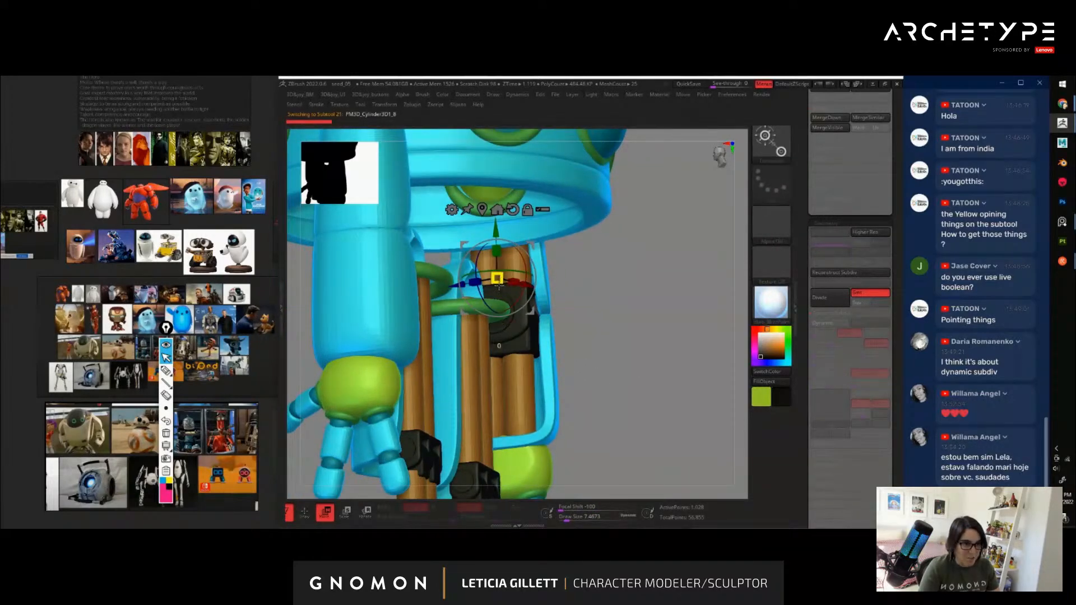
pyautogui.press('q')
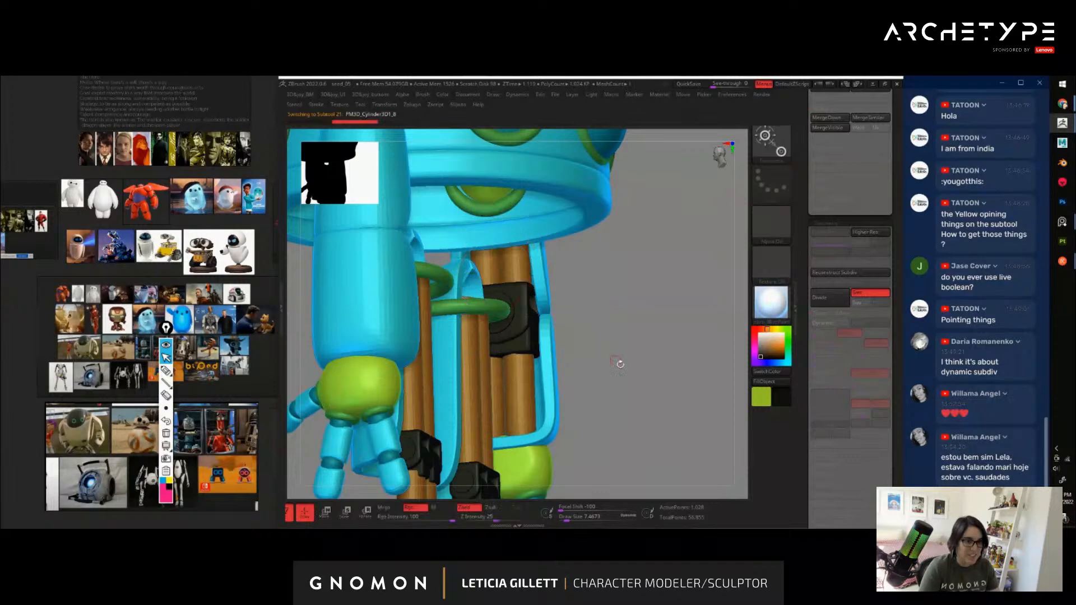
# Isolate the round disc of the elbow joint and display its wireframe
pyautogui.moveTo(620, 366)
pyautogui.mouseDown()
pyautogui.moveTo(668, 428)
pyautogui.moveTo(661, 447)
pyautogui.moveTo(684, 427)
pyautogui.moveTo(637, 343)
pyautogui.moveTo(672, 359)
pyautogui.moveTo(644, 257)
pyautogui.moveTo(643, 288)
pyautogui.mouseUp()
pyautogui.keyDown('alt'); pyautogui.click(491, 361); pyautogui.keyUp('alt')
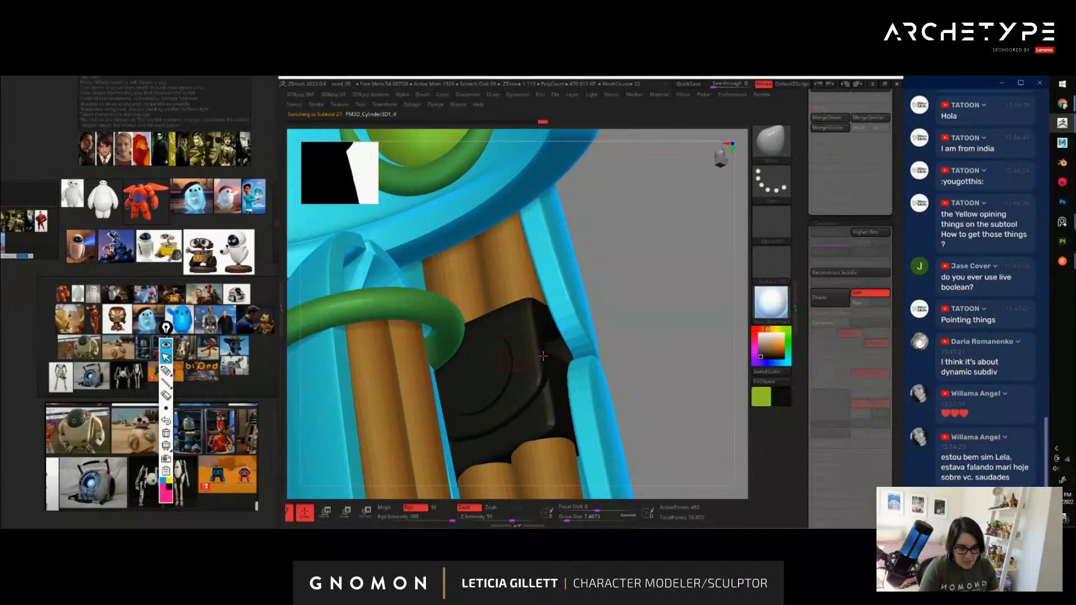
pyautogui.moveTo(679, 355)
pyautogui.mouseDown()
pyautogui.moveTo(680, 342)
pyautogui.moveTo(668, 343)
pyautogui.mouseUp()
pyautogui.press('w')
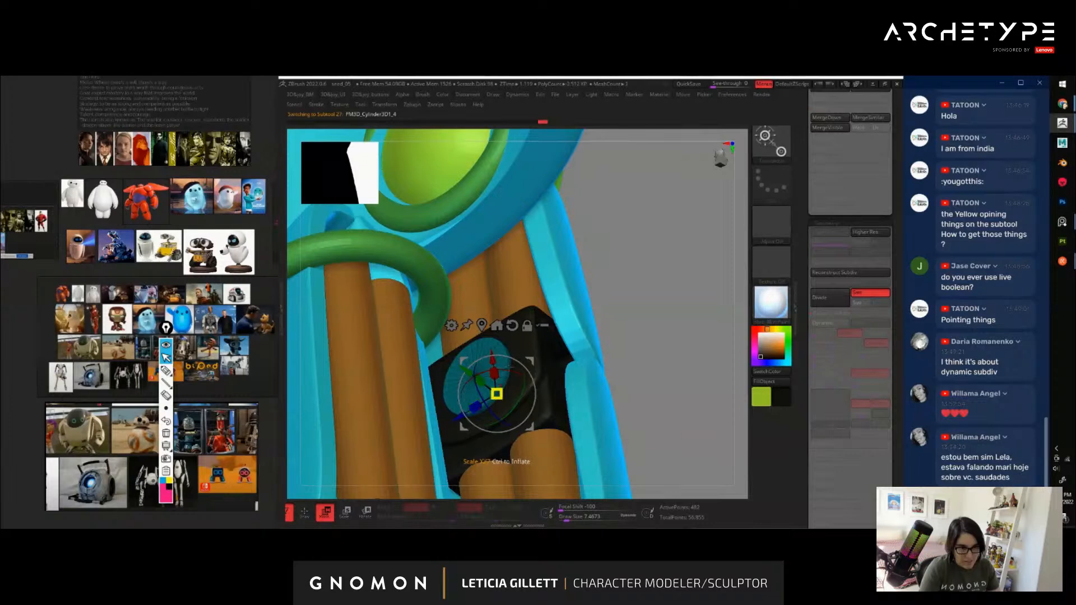
pyautogui.press('q')
pyautogui.moveTo(668, 428)
pyautogui.keyDown('alt'); pyautogui.mouseDown()
pyautogui.moveTo(588, 341)
pyautogui.moveTo(581, 393)
pyautogui.moveTo(645, 409)
pyautogui.moveTo(600, 410)
pyautogui.moveTo(699, 465)
pyautogui.mouseUp(); pyautogui.keyUp('alt')
pyautogui.hotkey('shift', 's')
pyautogui.hotkey('shift', 'f')
pyautogui.moveTo(619, 364)
pyautogui.keyDown('alt'); pyautogui.mouseDown()
pyautogui.moveTo(643, 403)
pyautogui.moveTo(689, 378)
pyautogui.moveTo(694, 386)
pyautogui.mouseUp(); pyautogui.keyUp('alt')
# Delete the surplus complete edge loops around the disc's side with the ZModeler brush
pyautogui.press('b')
pyautogui.press('z')
pyautogui.press('m')
pyautogui.moveTo(653, 336); pyautogui.dragTo(607, 325)
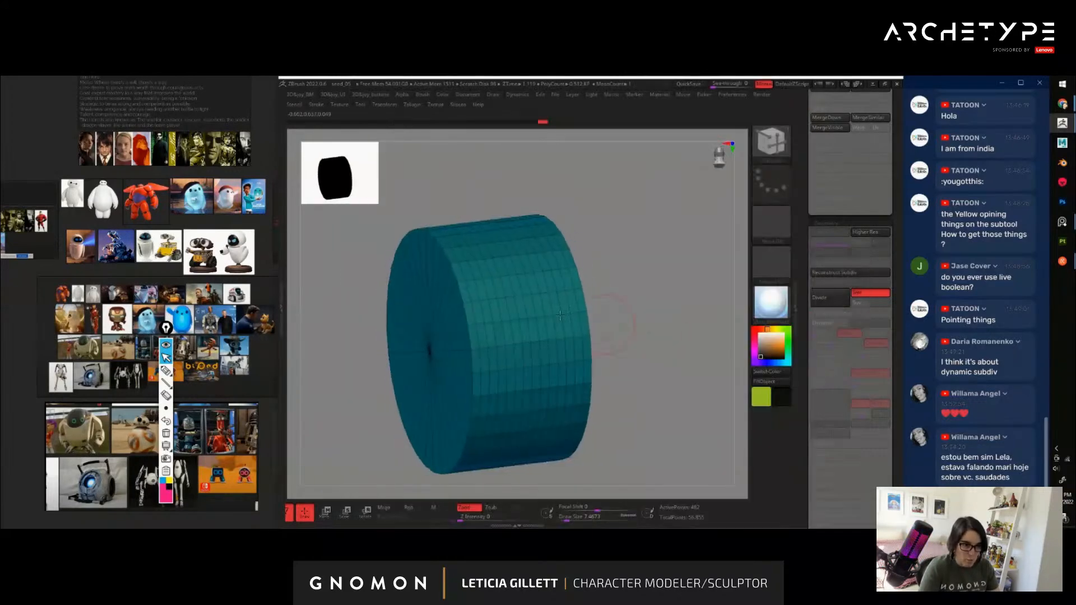
pyautogui.press('space')
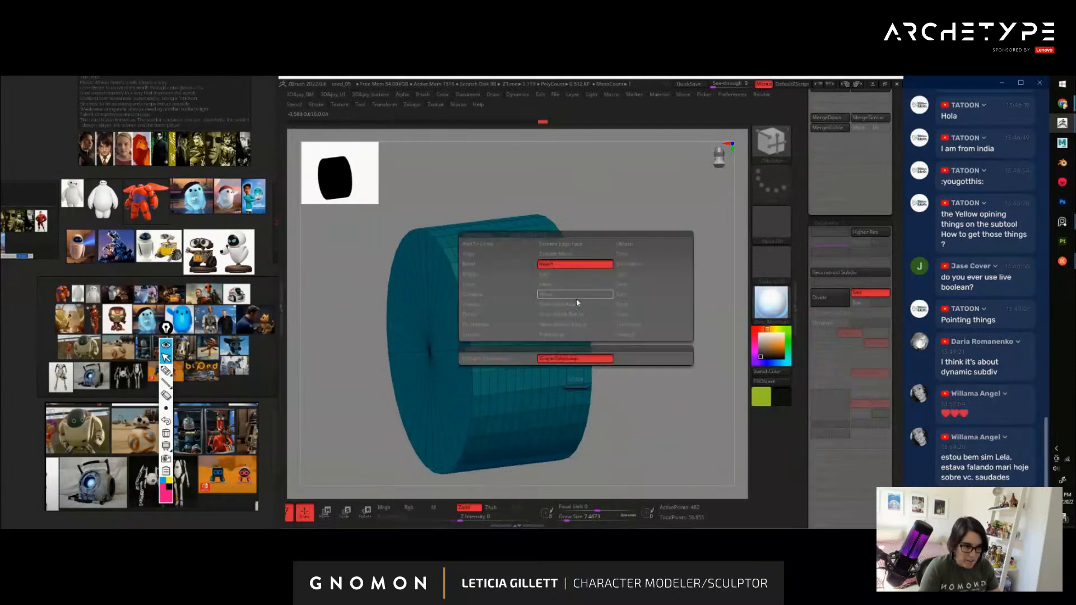
pyautogui.click(488, 313)
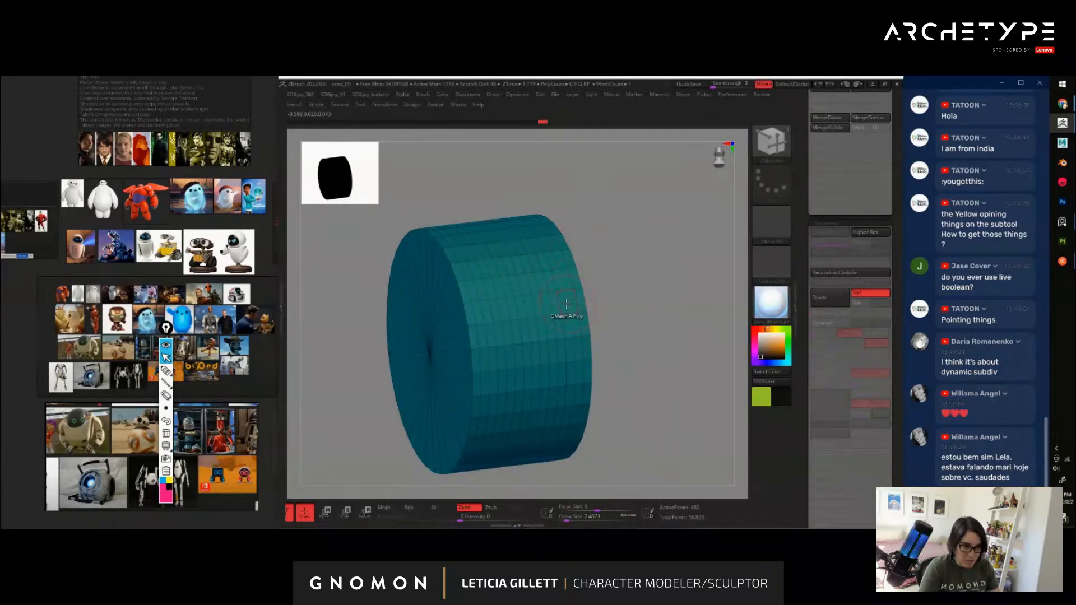
pyautogui.click(516, 310)
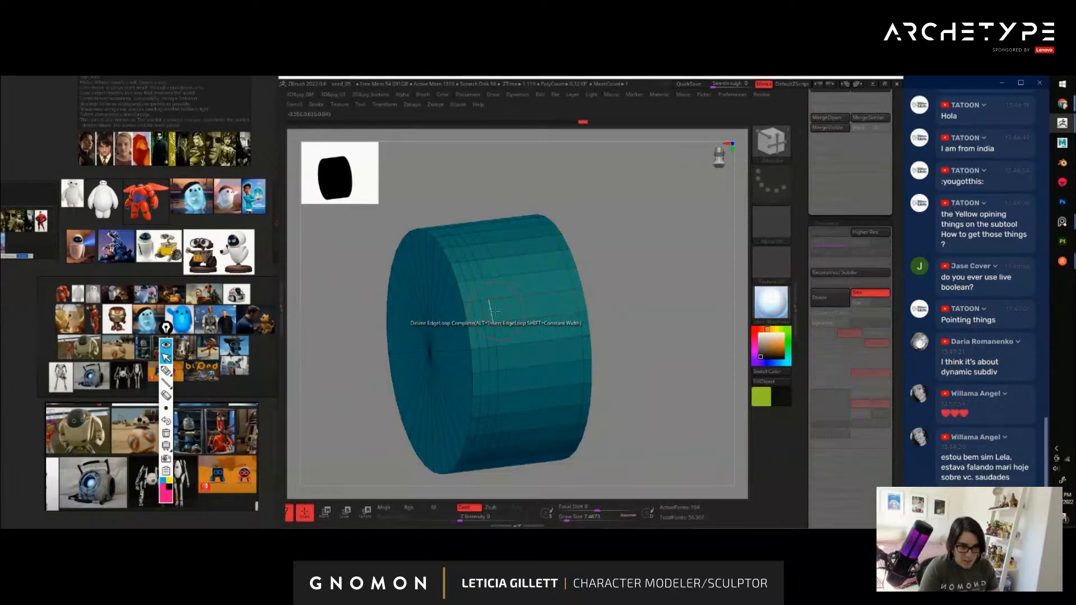
pyautogui.click(494, 310)
pyautogui.click(475, 311)
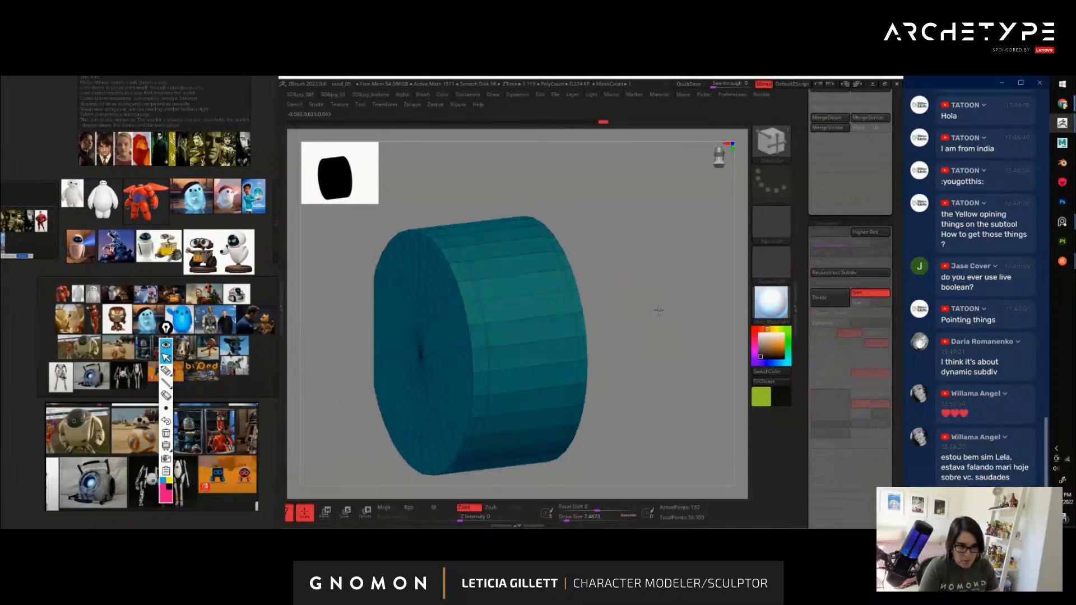
# Try to bevel the complete edge loop around the disc's front rim, then undo the bevel
pyautogui.press('space')
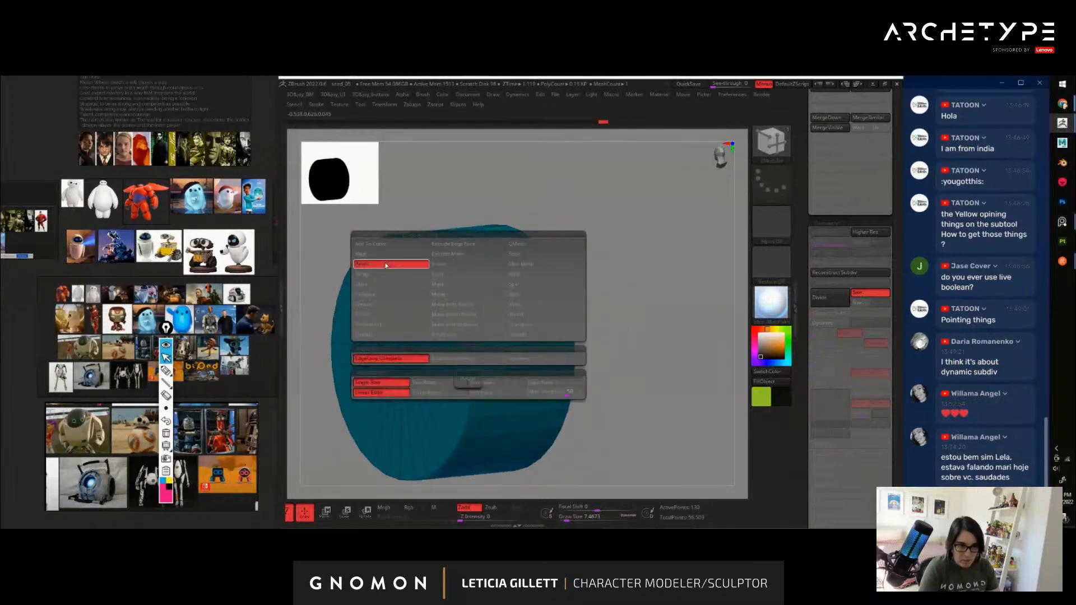
pyautogui.click(401, 286)
pyautogui.click(490, 309)
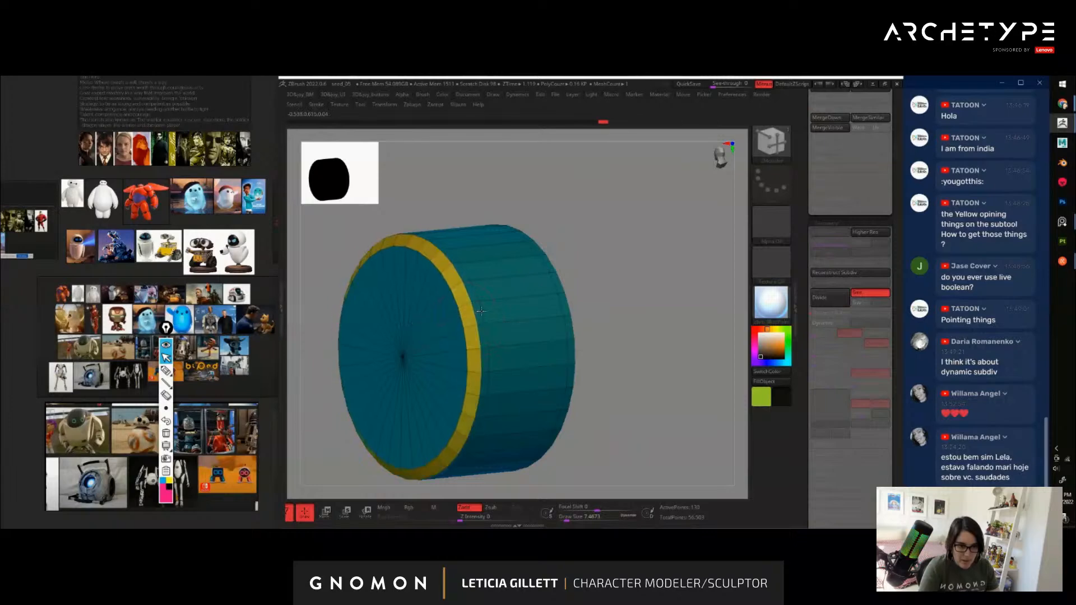
pyautogui.hotkey('ctrl', 'z')
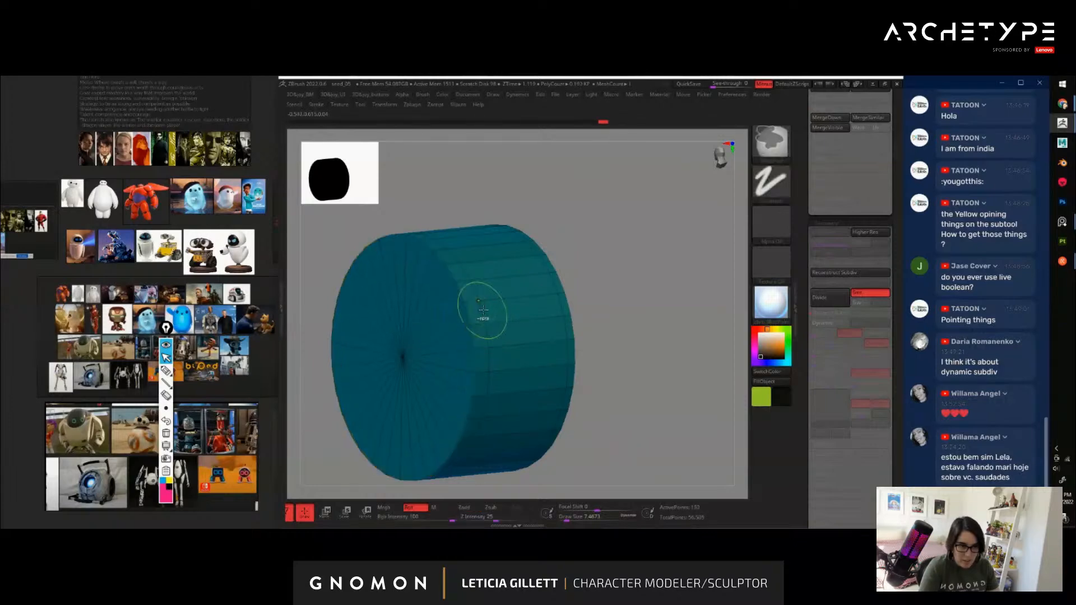
# Delete the remaining edge loop near the disc's front rim and bevel the rim's complete edge loop
pyautogui.press('space')
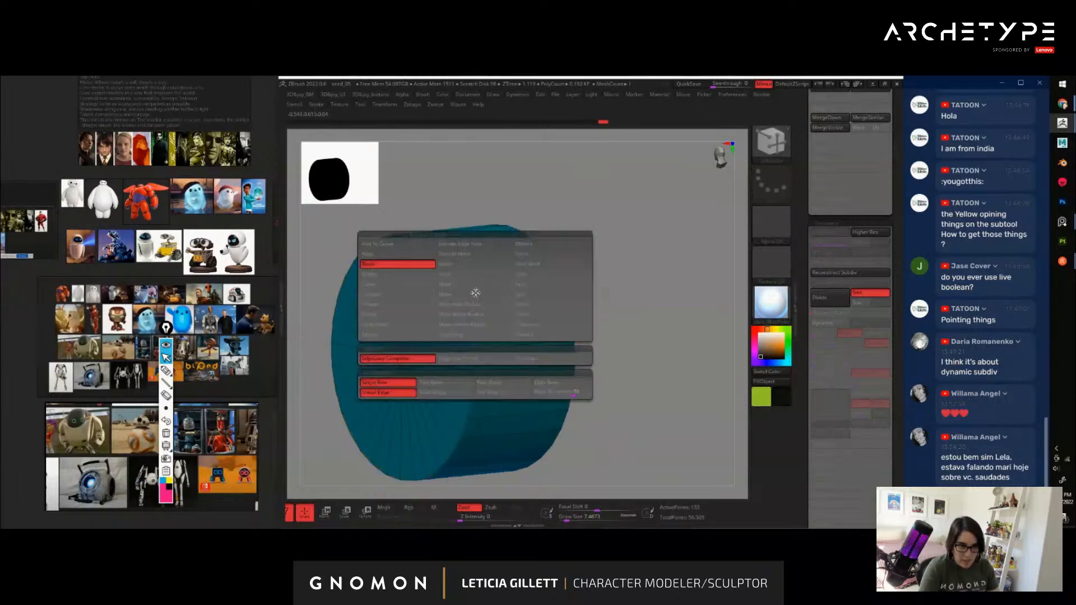
pyautogui.click(384, 317)
pyautogui.press('space')
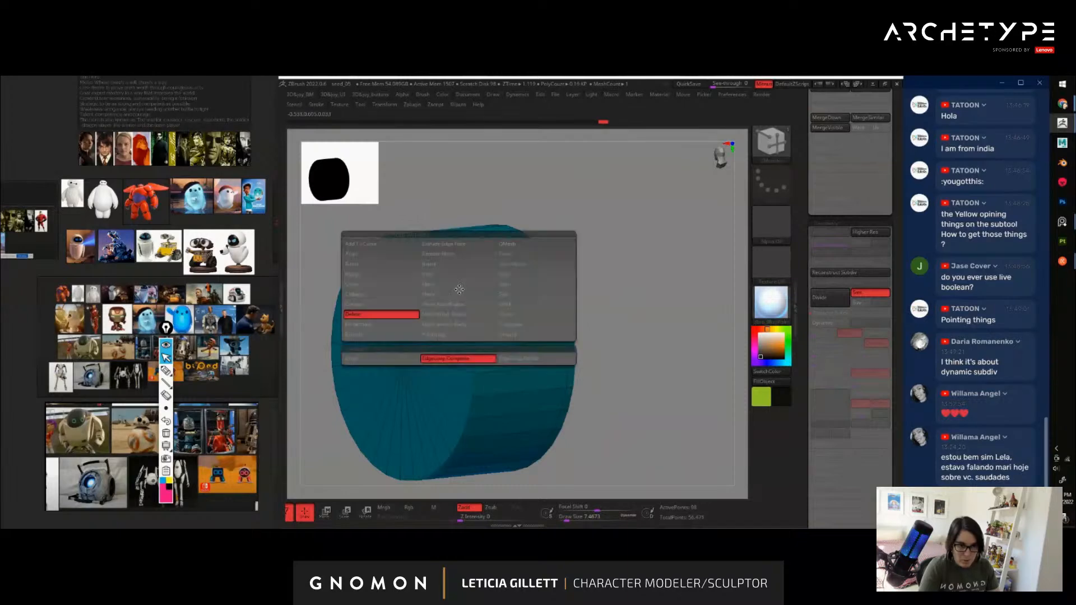
pyautogui.click(370, 258)
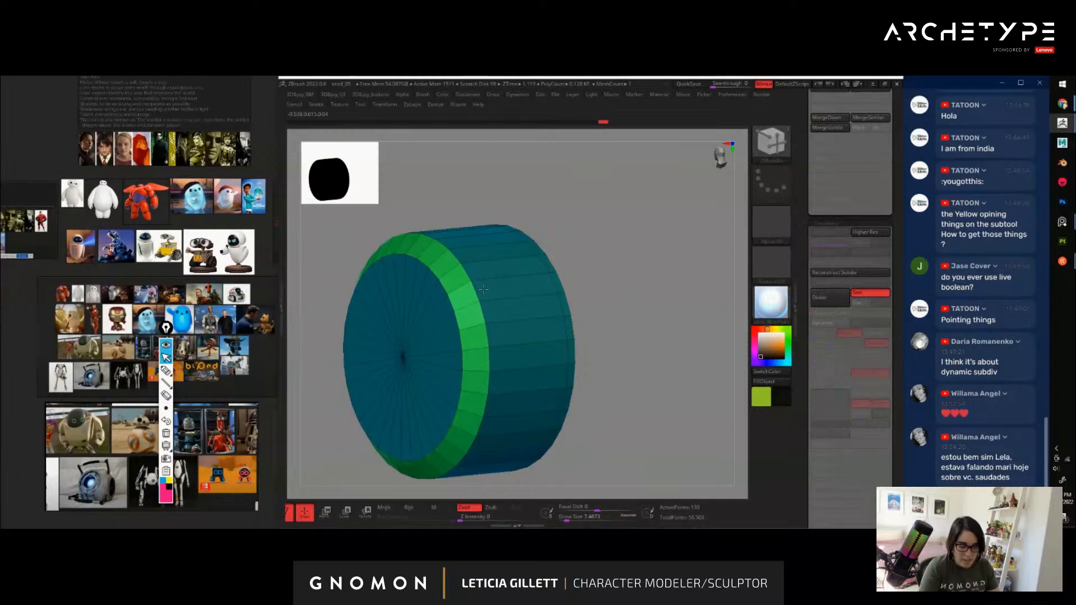
pyautogui.moveTo(483, 289); pyautogui.dragTo(484, 291)
# Insert supporting edge loops around the disc's bevel and side, then turn on Dynamic Subdiv and hide the wireframe
pyautogui.press('b')
pyautogui.press('z')
pyautogui.press('m')
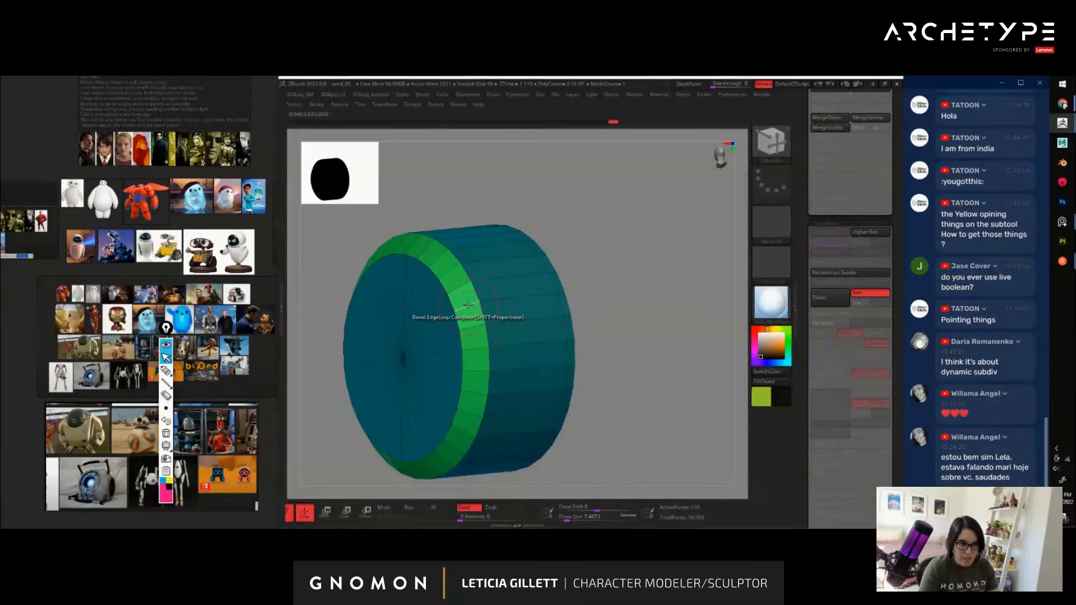
pyautogui.press('space')
pyautogui.click(443, 272)
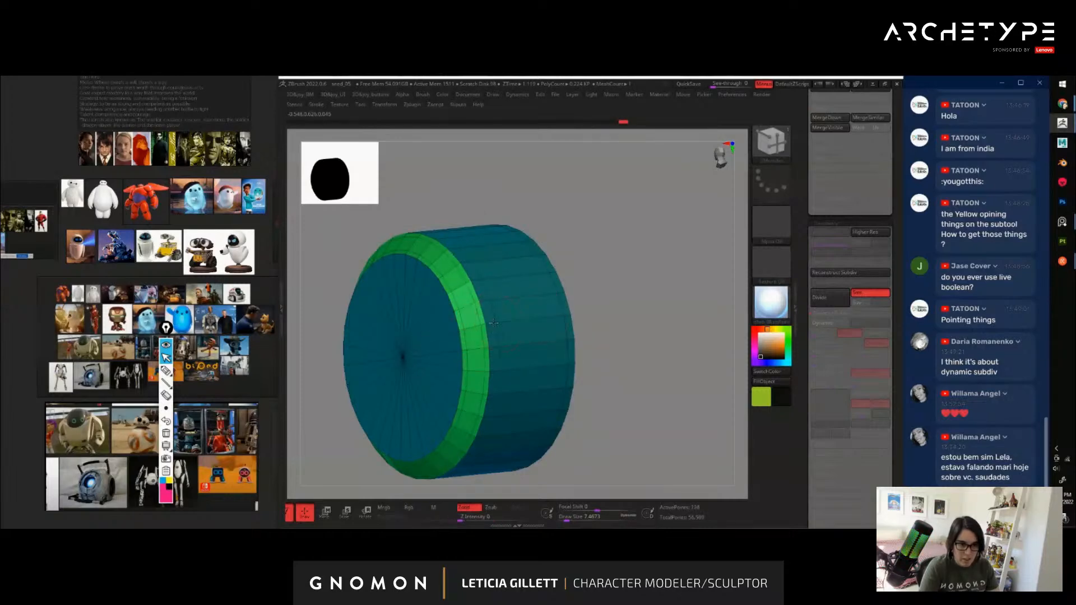
pyautogui.click(491, 325)
pyautogui.press('d')
pyautogui.hotkey('shift', 'f')
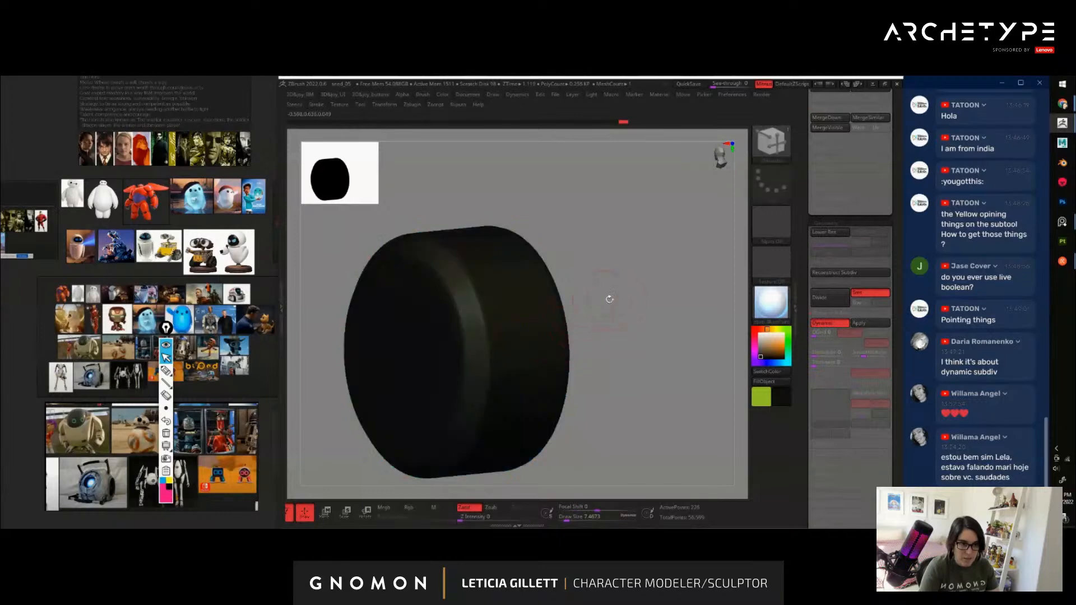
pyautogui.moveTo(638, 338); pyautogui.dragTo(629, 358)
# Show the whole robot again and move the elbow disc by about -0.0044 along its axis
pyautogui.hotkey('alt', 's')
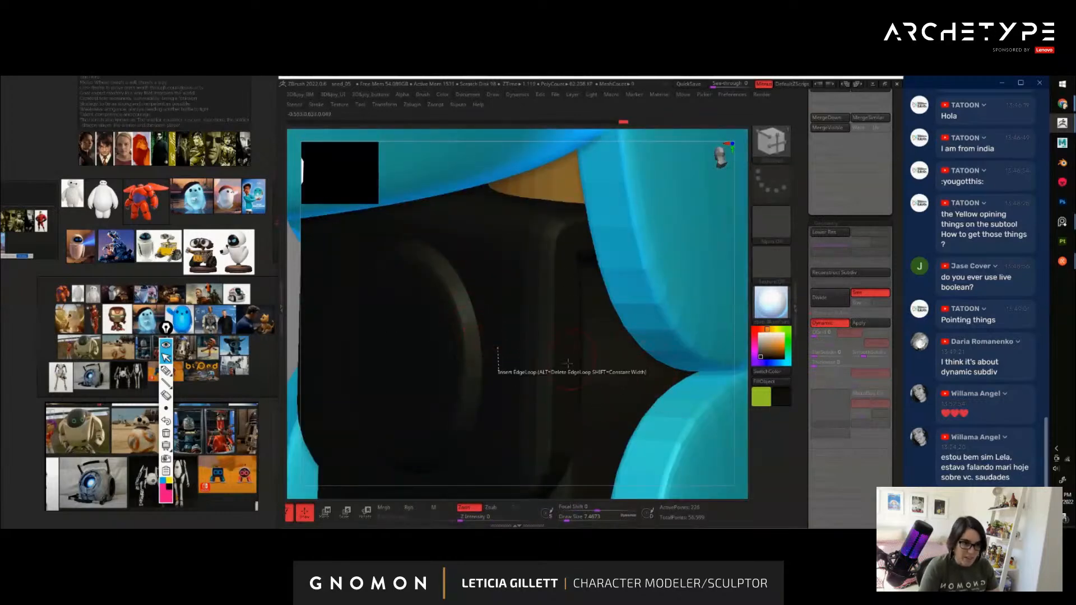
pyautogui.press('w')
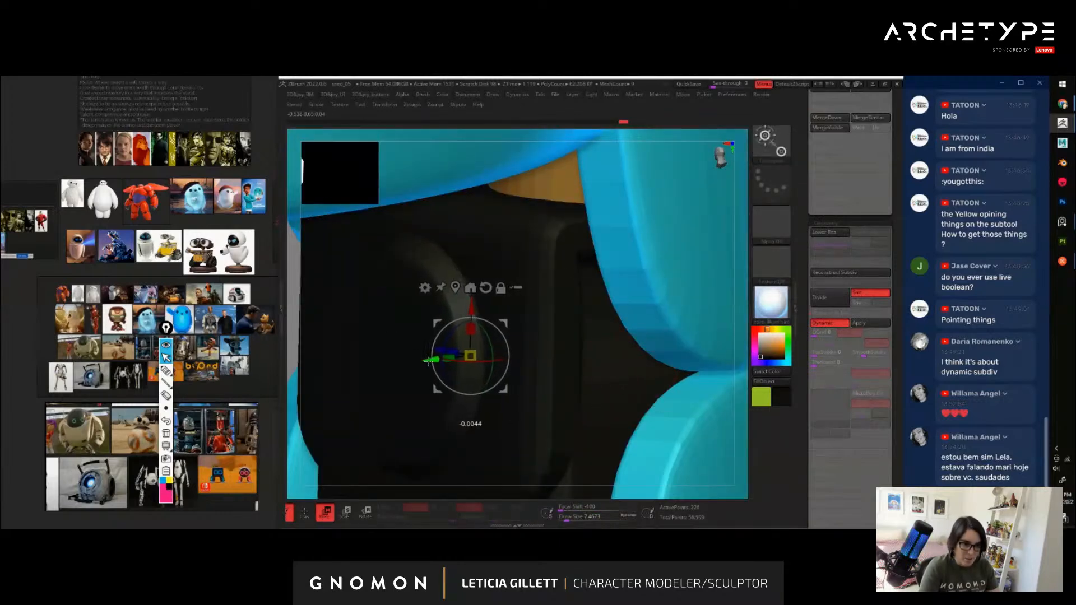
pyautogui.press('q')
pyautogui.keyDown('alt'); pyautogui.moveTo(741, 403); pyautogui.dragTo(645, 355); pyautogui.keyUp('alt')
pyautogui.keyDown('alt'); pyautogui.moveTo(588, 311); pyautogui.dragTo(639, 359); pyautogui.keyUp('alt')
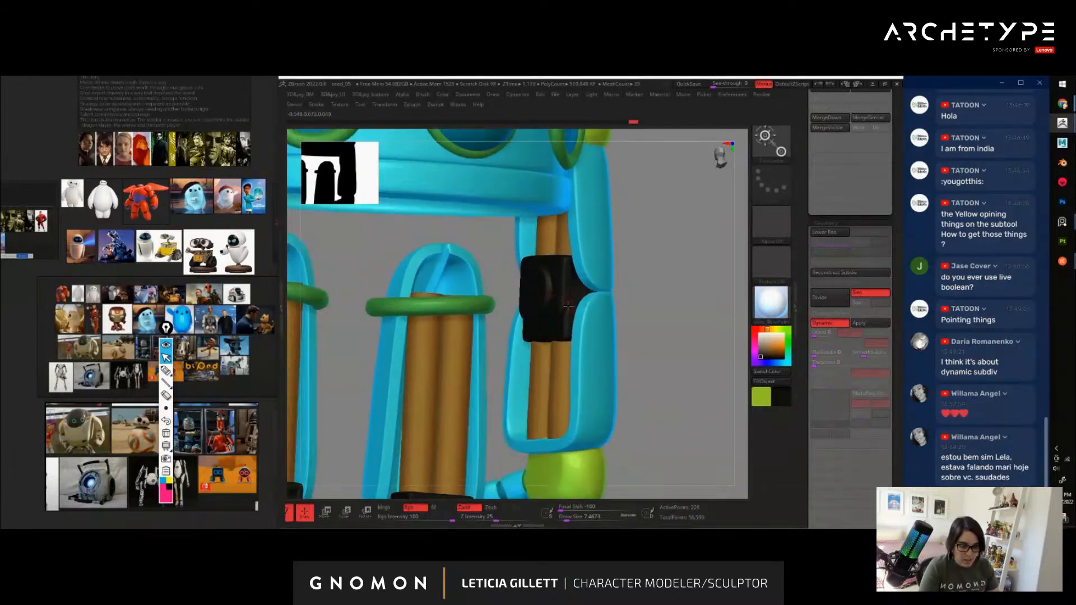
# Try to mirror the elbow disc to the opposite arm, cancelling the duplication of its folder
pyautogui.press('space')
pyautogui.click(568, 346)
pyautogui.click(543, 294)
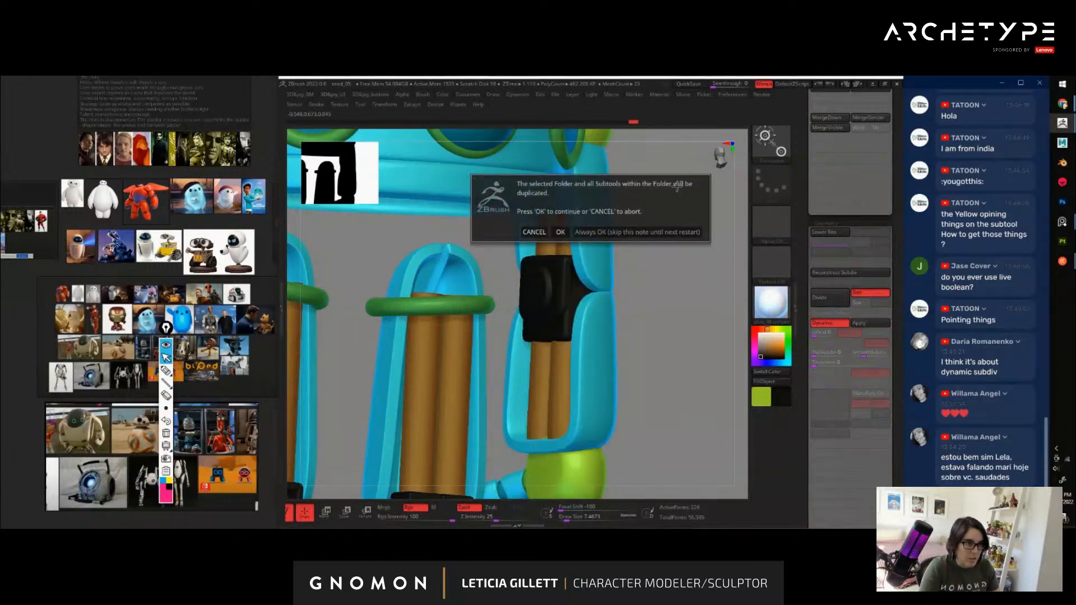
pyautogui.click(535, 233)
pyautogui.scroll(5, 819, 191)
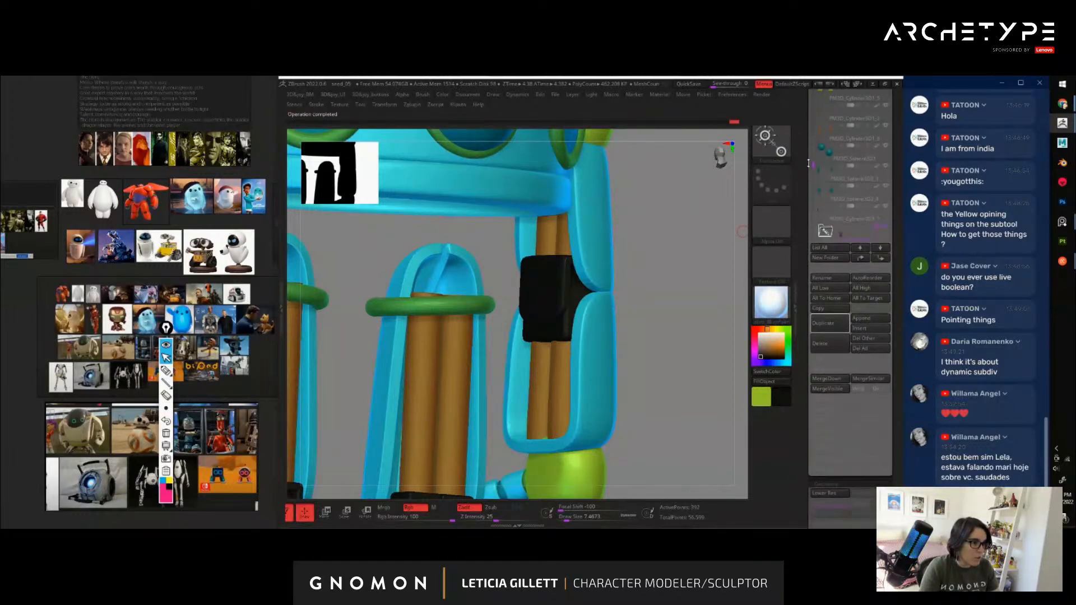
pyautogui.scroll(-3, 813, 169)
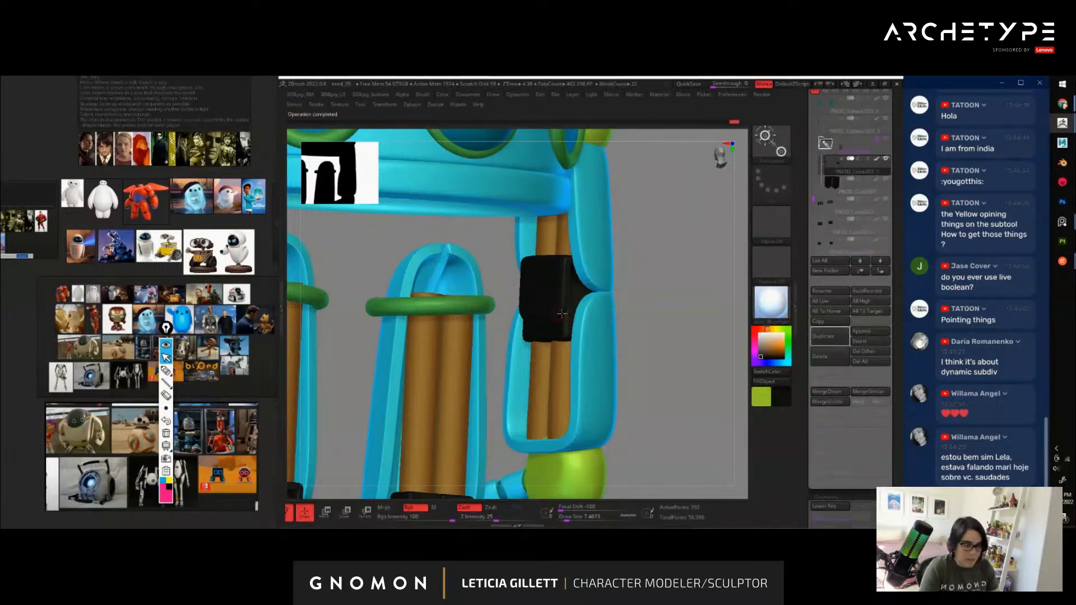
# Mirror the elbow joint's pieces across the X axis, merging each mirrored copy into one SubTool
pyautogui.press('space')
pyautogui.click(553, 372)
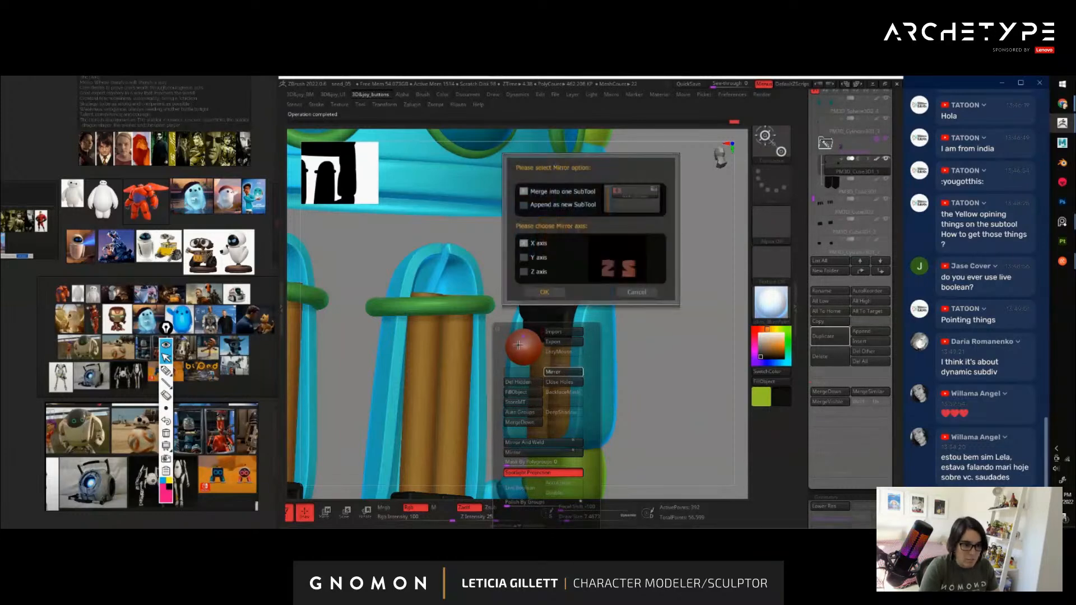
pyautogui.click(542, 293)
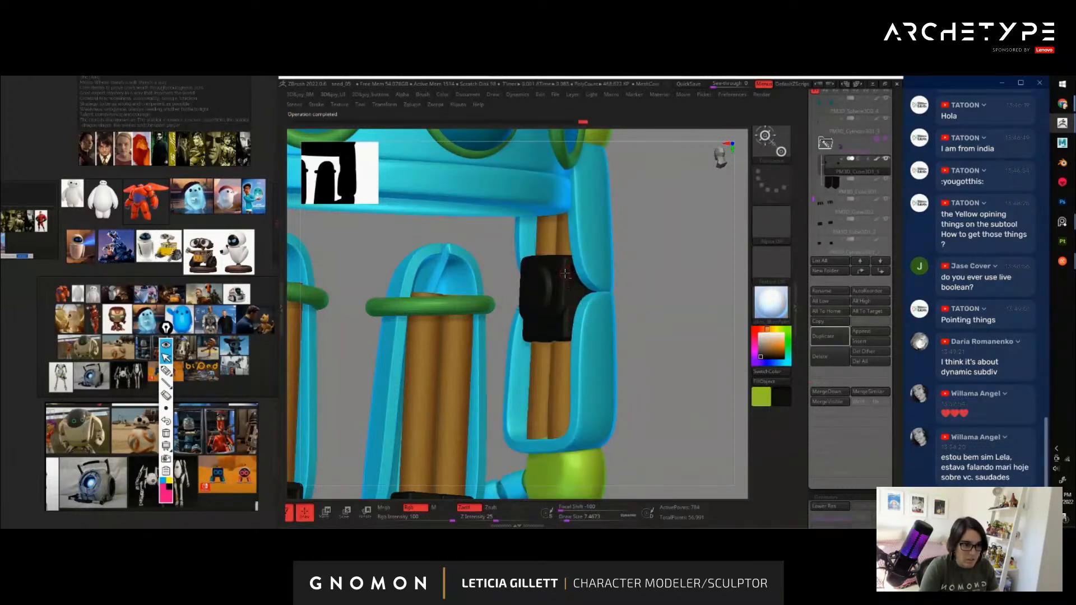
pyautogui.keyDown('alt'); pyautogui.click(565, 273); pyautogui.keyUp('alt')
pyautogui.press('space')
pyautogui.click(581, 321)
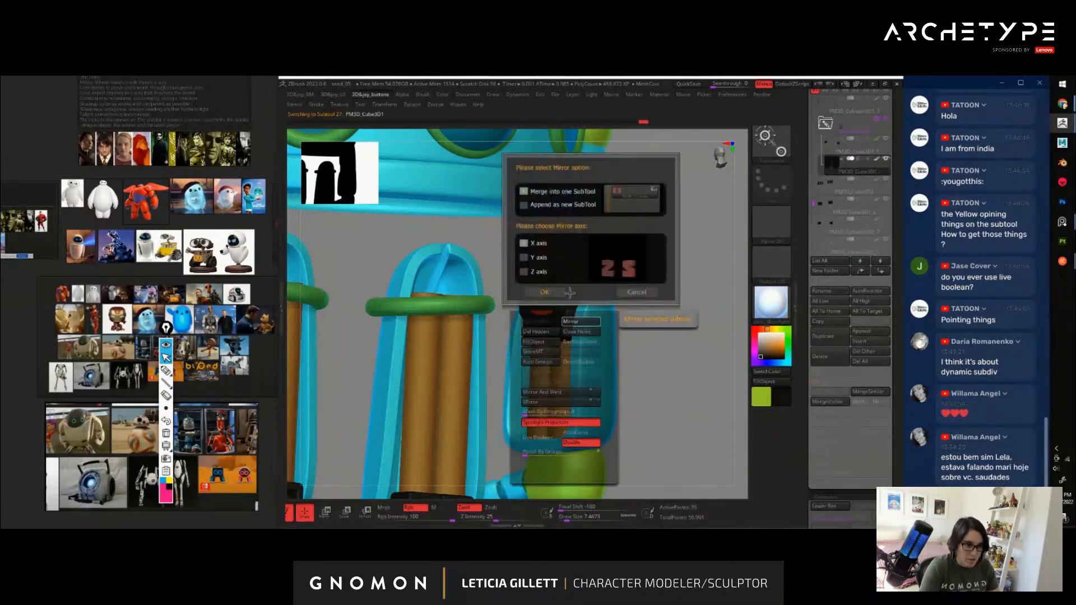
pyautogui.click(556, 293)
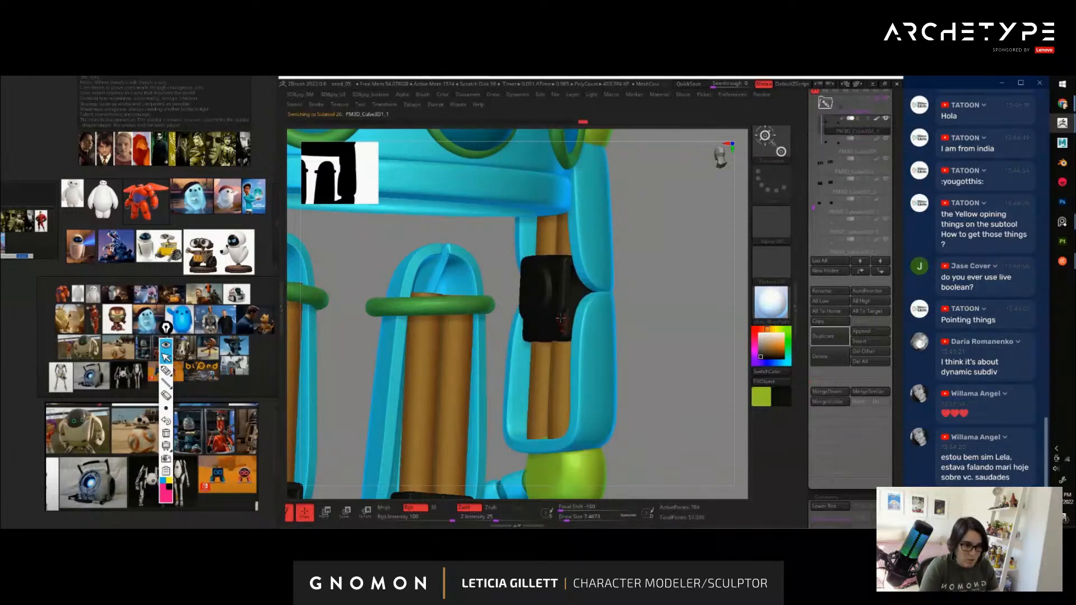
pyautogui.press('space')
pyautogui.click(580, 361)
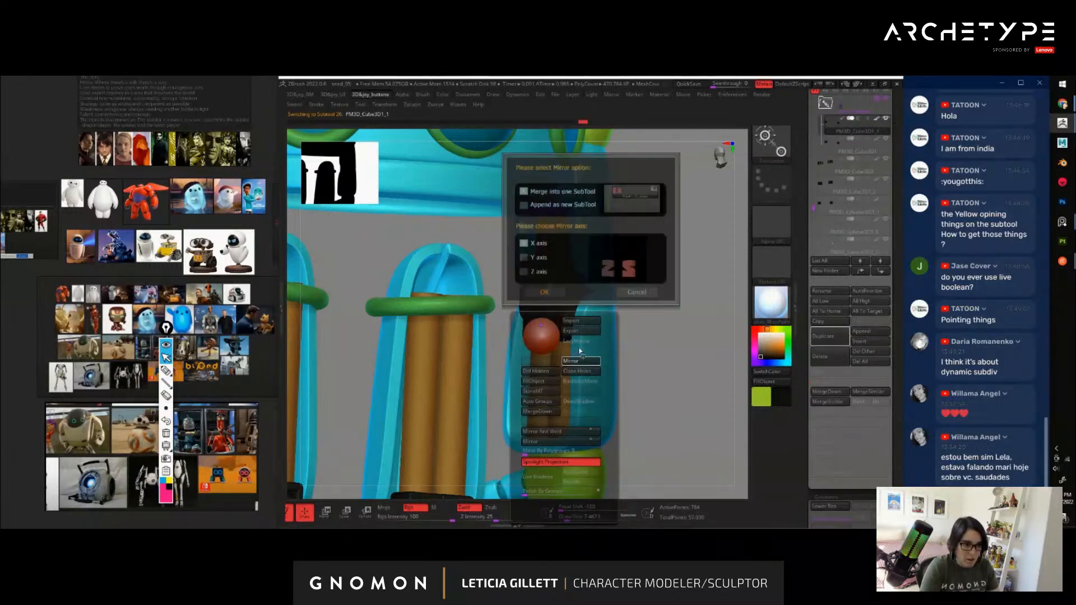
pyautogui.click(548, 297)
# Make the hidden blue lower torso and the blue leg covers visible again
pyautogui.keyDown('alt'); pyautogui.moveTo(682, 403); pyautogui.dragTo(717, 258); pyautogui.keyUp('alt')
pyautogui.moveTo(804, 184); pyautogui.dragTo(810, 267)
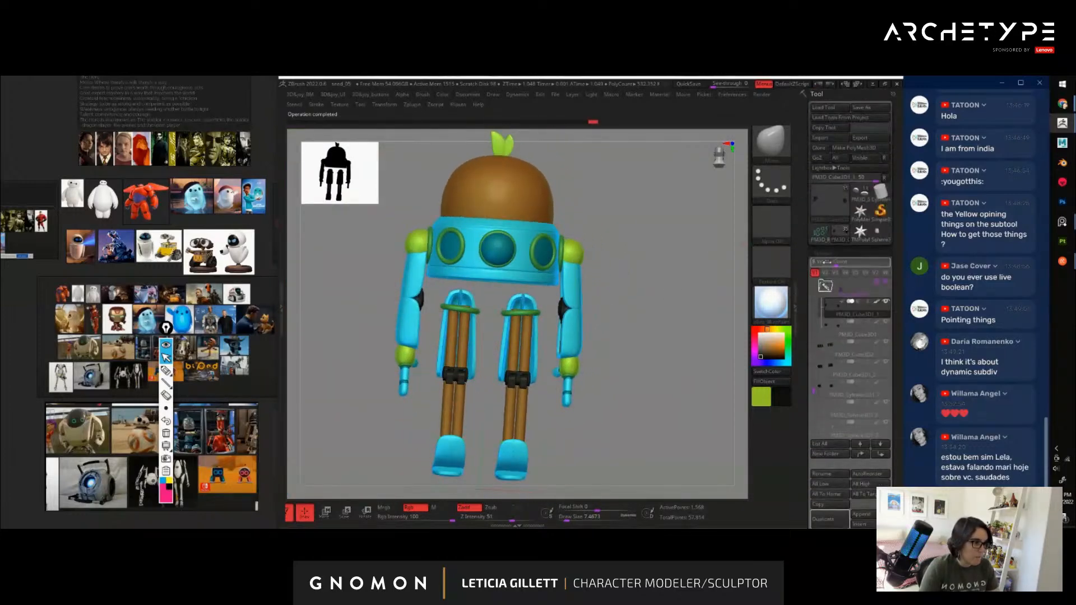
pyautogui.moveTo(813, 375); pyautogui.dragTo(812, 329)
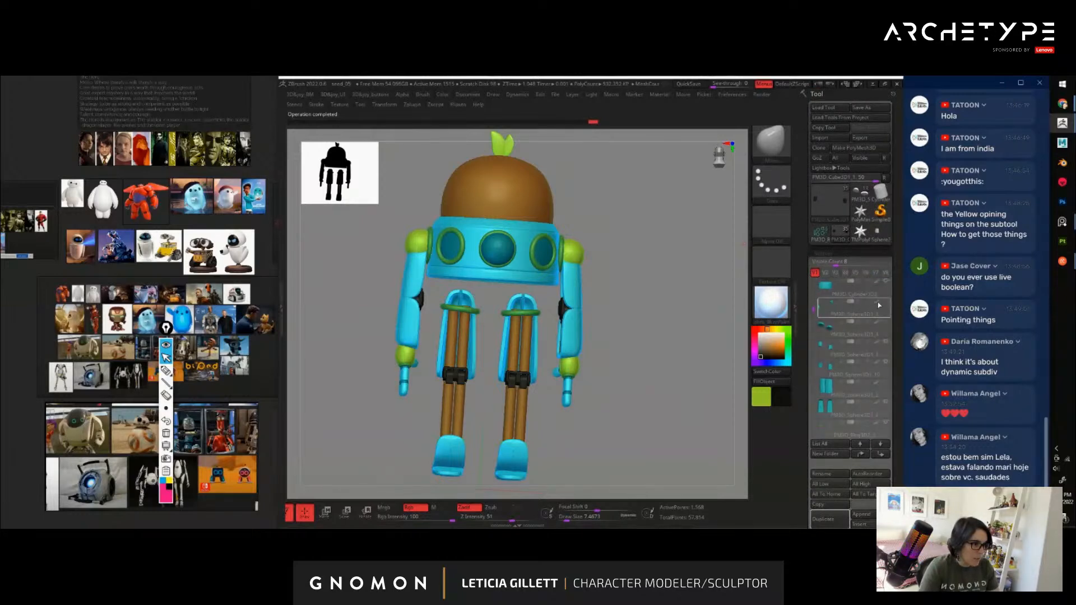
pyautogui.moveTo(889, 325)
pyautogui.scroll(5, 814, 281)
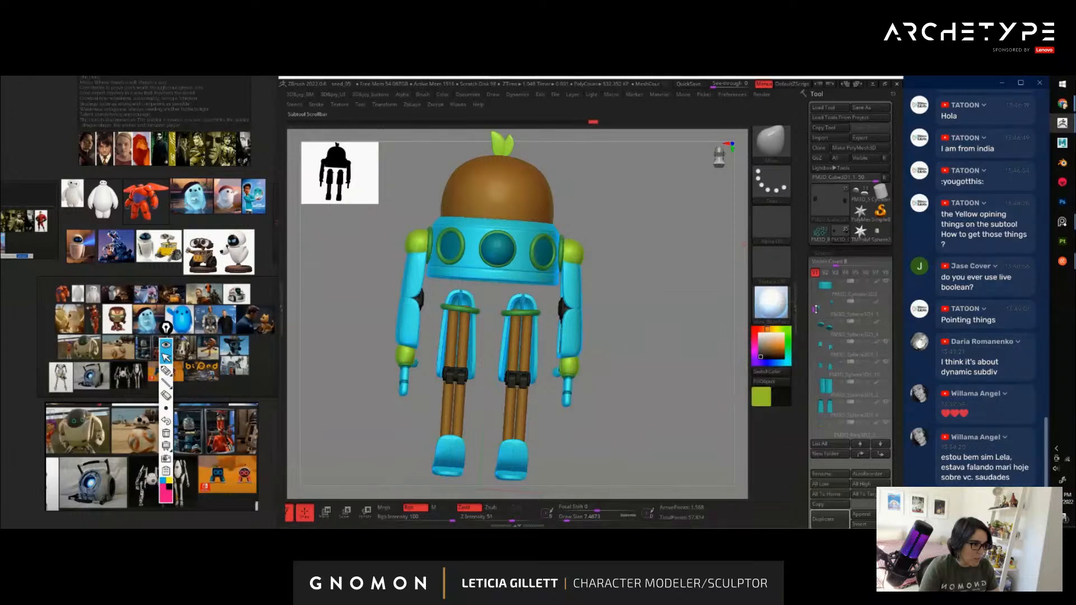
pyautogui.moveTo(818, 286)
pyautogui.mouseDown()
pyautogui.moveTo(818, 401)
pyautogui.moveTo(809, 292)
pyautogui.mouseUp()
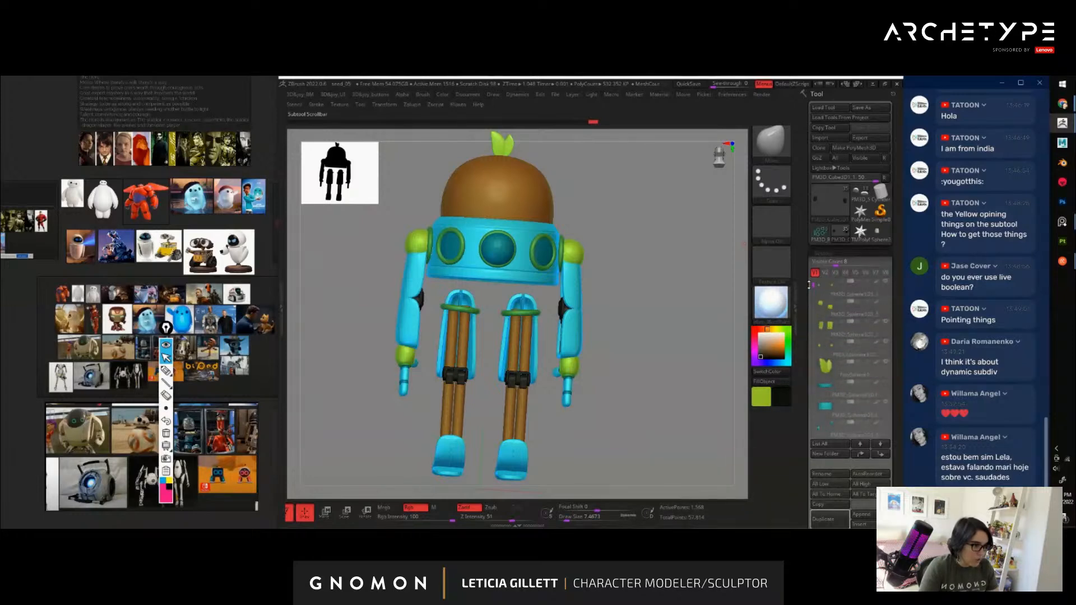
pyautogui.click(886, 342)
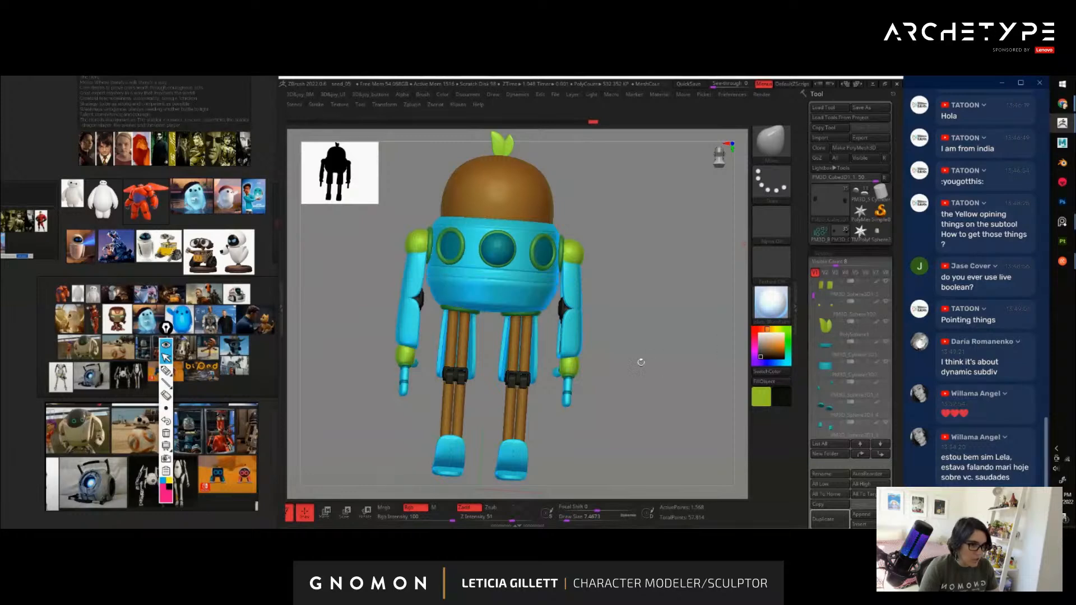
pyautogui.moveTo(816, 297); pyautogui.dragTo(816, 319)
pyautogui.click(885, 362)
pyautogui.moveTo(675, 381); pyautogui.dragTo(519, 393)
pyautogui.moveTo(498, 443)
pyautogui.keyDown('alt'); pyautogui.mouseDown()
pyautogui.moveTo(494, 413)
pyautogui.moveTo(426, 353)
pyautogui.moveTo(509, 401)
pyautogui.moveTo(617, 374)
pyautogui.moveTo(624, 346)
pyautogui.moveTo(653, 361)
pyautogui.moveTo(711, 361)
pyautogui.moveTo(697, 383)
pyautogui.moveTo(647, 345)
pyautogui.moveTo(672, 394)
pyautogui.moveTo(657, 341)
pyautogui.moveTo(541, 378)
pyautogui.mouseUp(); pyautogui.keyUp('alt')
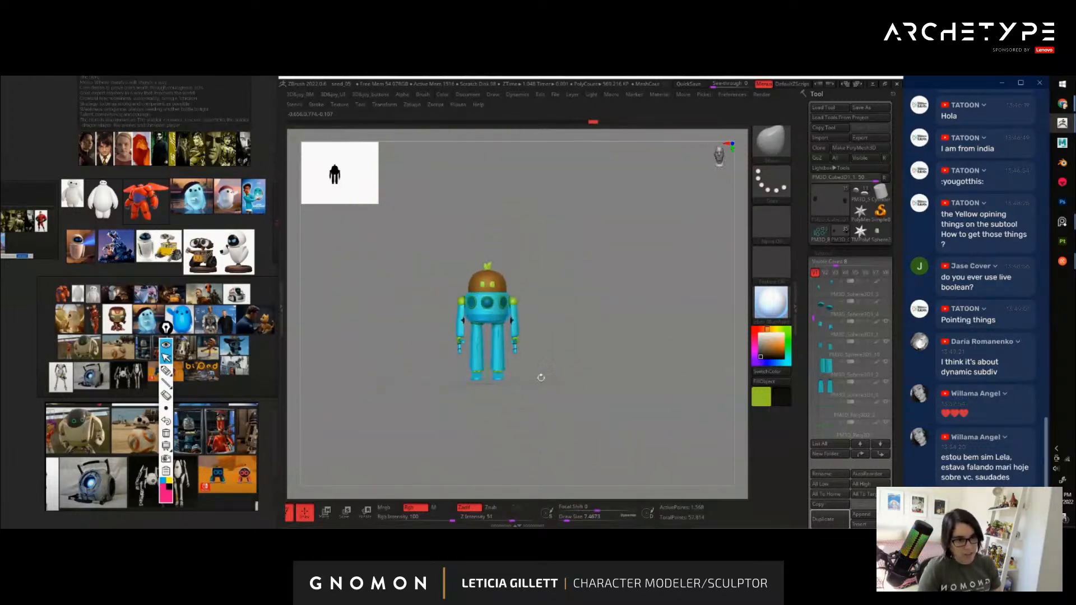
# Frame the full robot and save the project as seed_06
pyautogui.press('f')
pyautogui.hotkey('ctrl', 's')
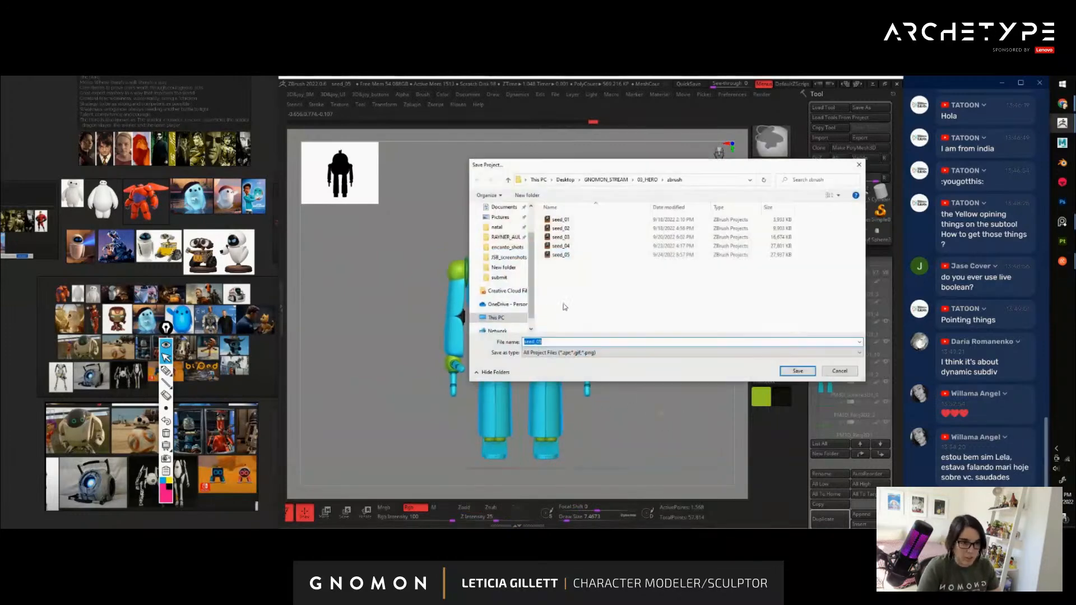
pyautogui.press('Return')
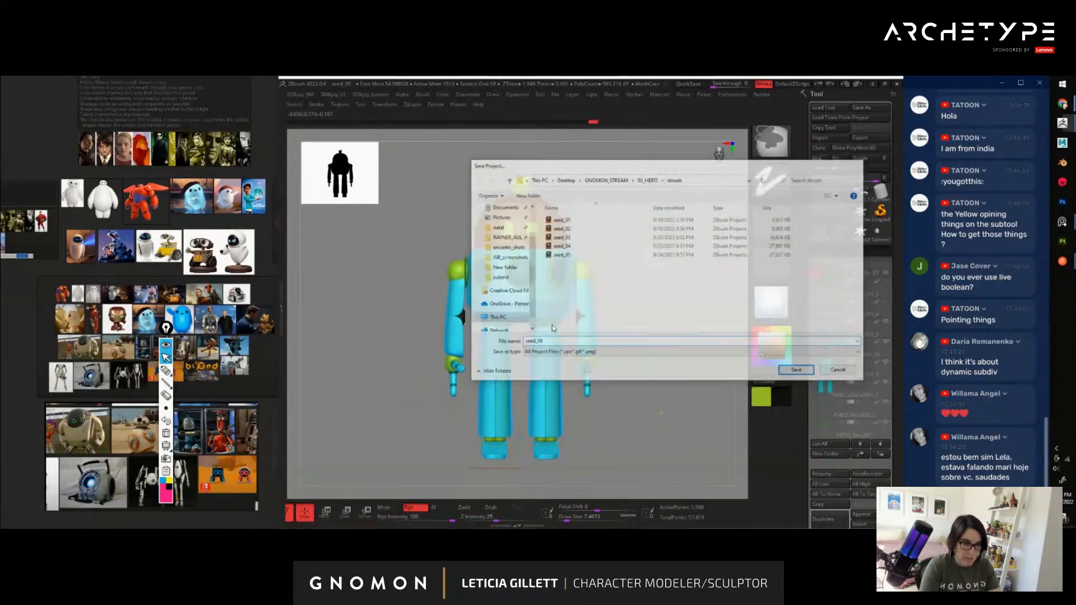
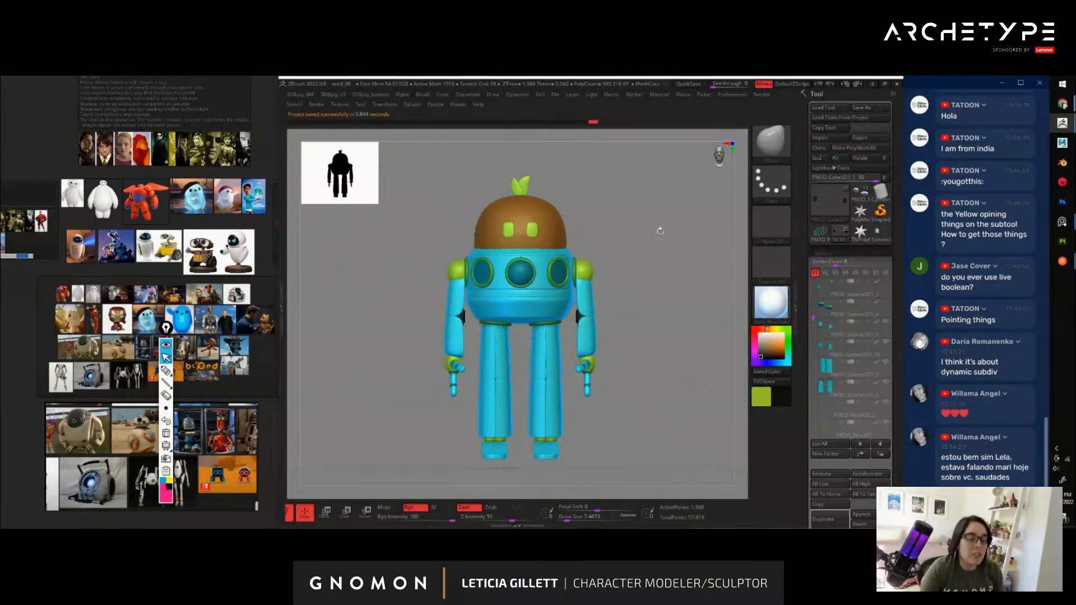
pyautogui.moveTo(680, 335)
pyautogui.mouseDown()
pyautogui.moveTo(533, 359)
pyautogui.moveTo(734, 410)
pyautogui.moveTo(628, 333)
pyautogui.moveTo(673, 314)
pyautogui.moveTo(693, 347)
pyautogui.moveTo(666, 328)
pyautogui.mouseUp()
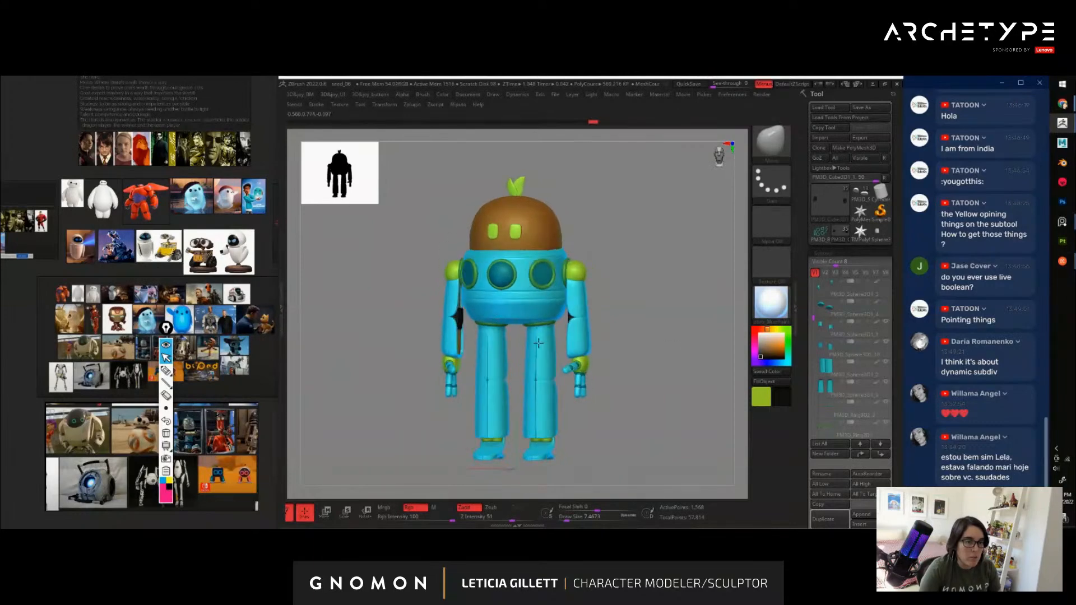
pyautogui.moveTo(538, 343); pyautogui.dragTo(668, 368)
pyautogui.moveTo(618, 329); pyautogui.dragTo(644, 339)
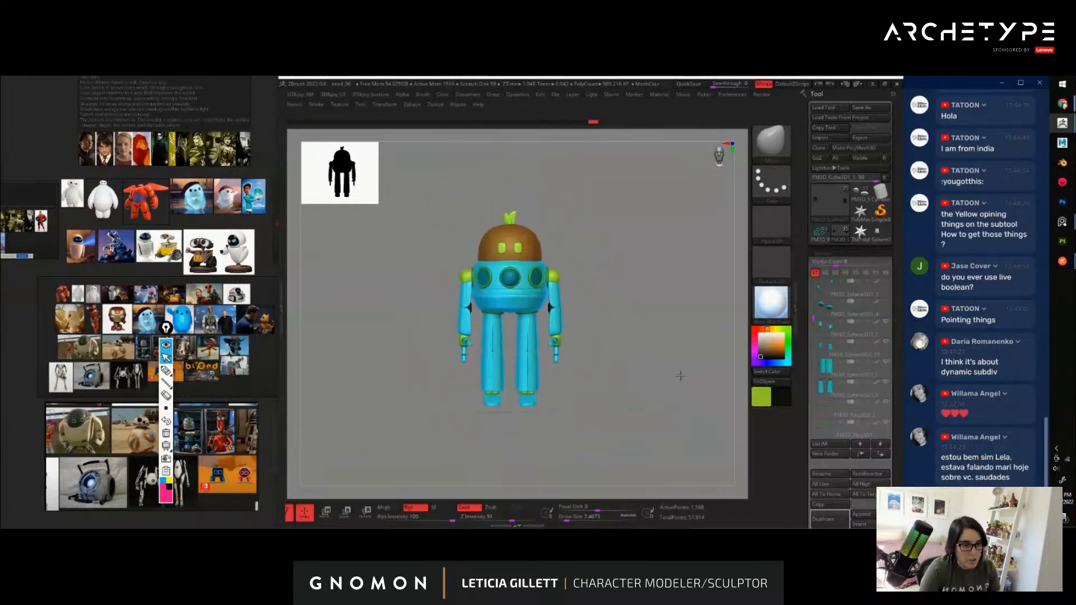
pyautogui.moveTo(680, 375)
pyautogui.mouseDown()
pyautogui.moveTo(721, 380)
pyautogui.moveTo(665, 389)
pyautogui.moveTo(678, 377)
pyautogui.moveTo(674, 388)
pyautogui.mouseUp()
# Sketch pink bent-limb and boxy torso guidelines over and beside the robot, and clear the annotations
pyautogui.click(166, 371)
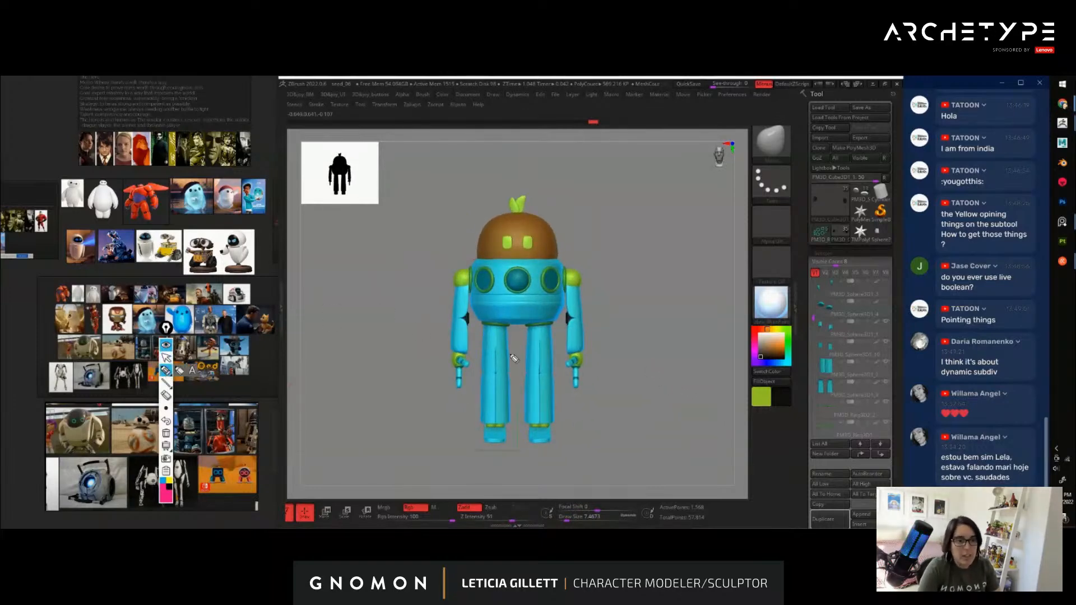
pyautogui.moveTo(497, 330)
pyautogui.mouseDown()
pyautogui.moveTo(439, 275)
pyautogui.moveTo(406, 338)
pyautogui.moveTo(431, 345)
pyautogui.moveTo(419, 402)
pyautogui.moveTo(473, 342)
pyautogui.mouseUp()
pyautogui.moveTo(406, 427); pyautogui.dragTo(440, 401)
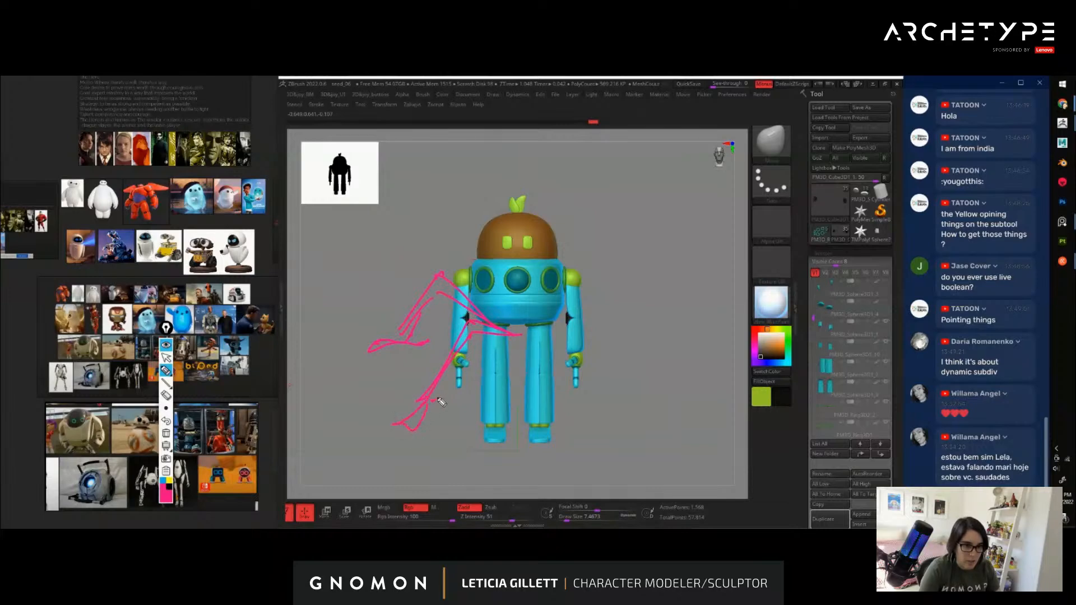
pyautogui.moveTo(544, 338); pyautogui.dragTo(596, 301)
pyautogui.moveTo(658, 371); pyautogui.dragTo(703, 390)
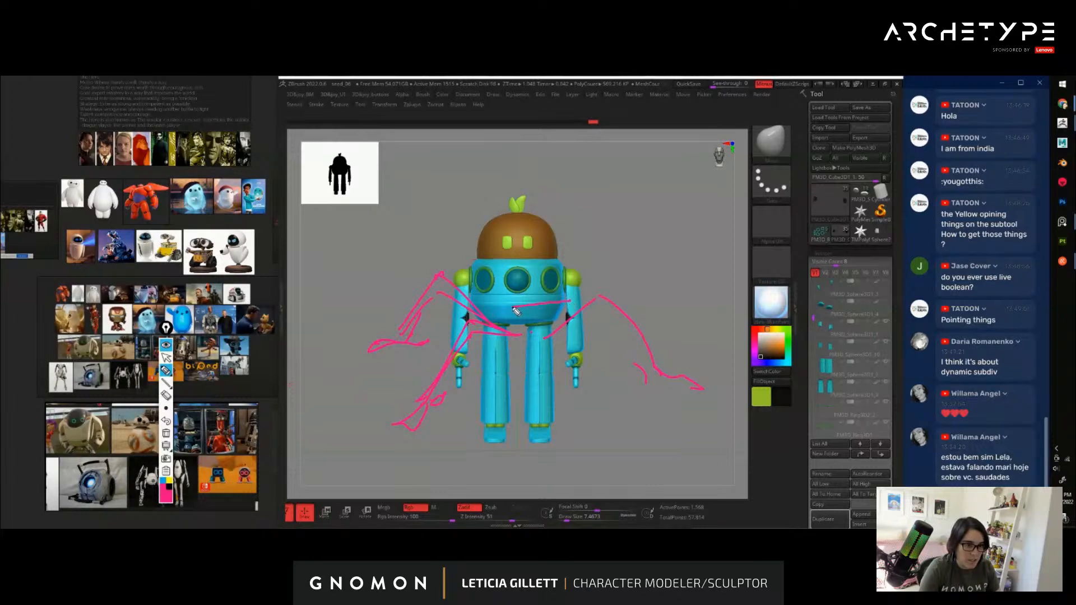
pyautogui.moveTo(491, 267); pyautogui.dragTo(569, 303)
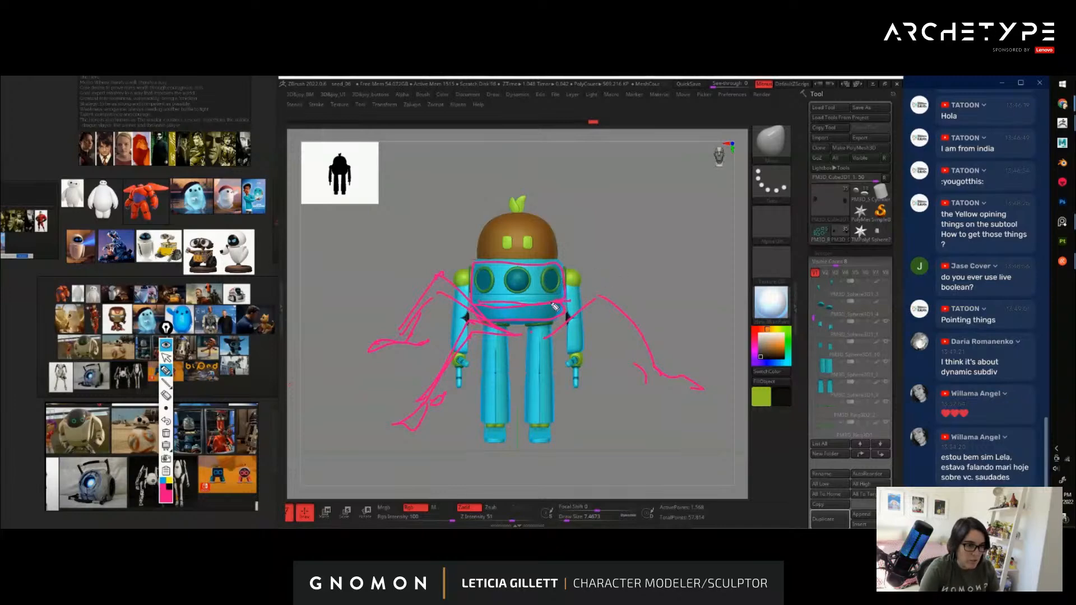
pyautogui.moveTo(599, 287); pyautogui.dragTo(598, 192)
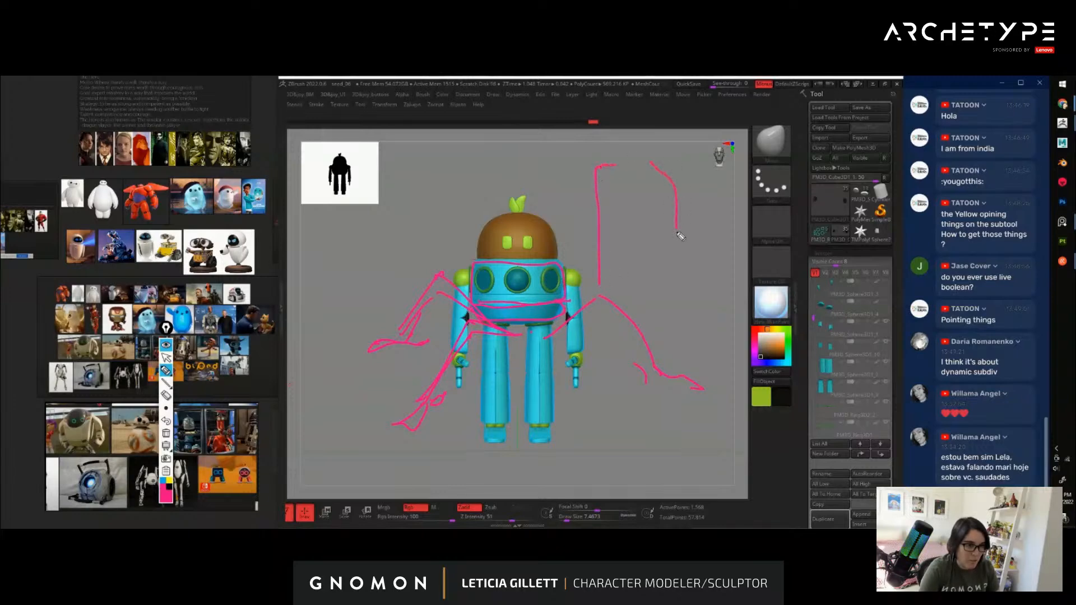
pyautogui.moveTo(683, 251); pyautogui.dragTo(600, 260)
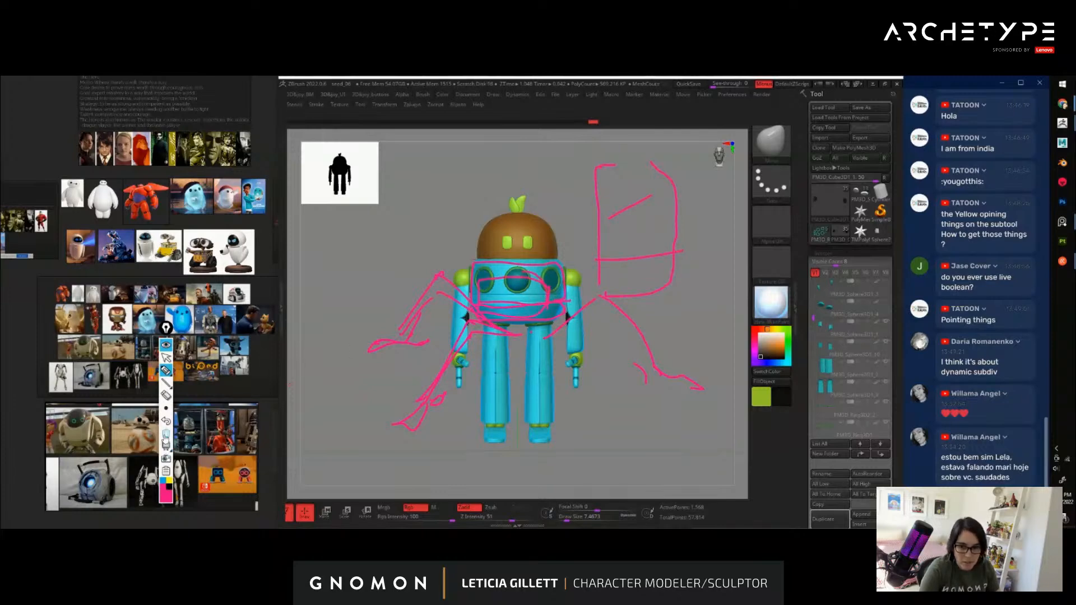
pyautogui.click(166, 433)
# Circle the three round chest ports in pink, sketch long curved lines extending outward from them, and clear the annotations
pyautogui.moveTo(638, 317); pyautogui.dragTo(631, 314)
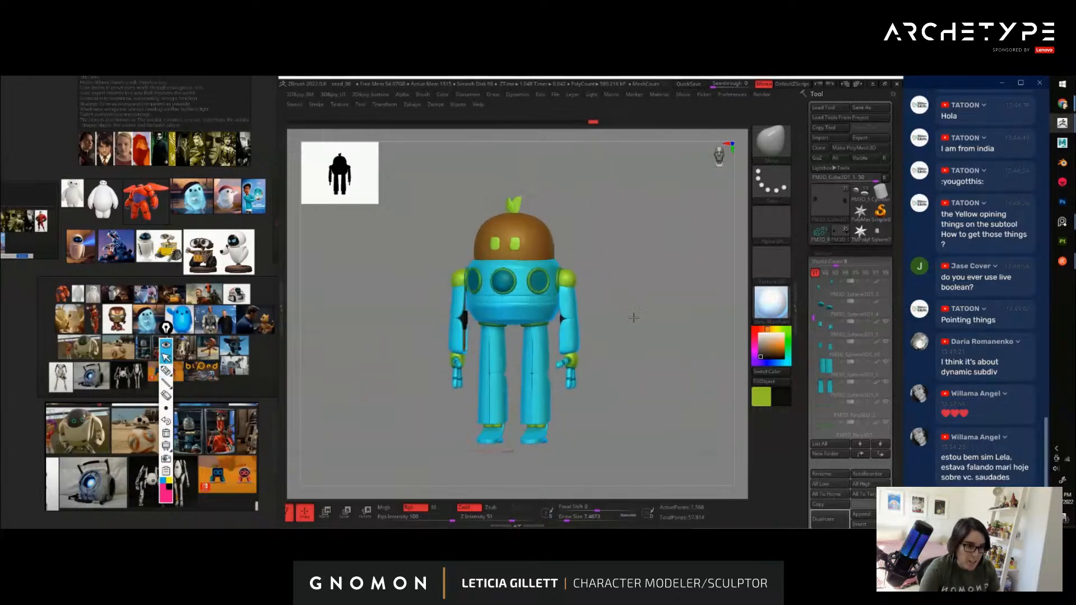
pyautogui.click(166, 370)
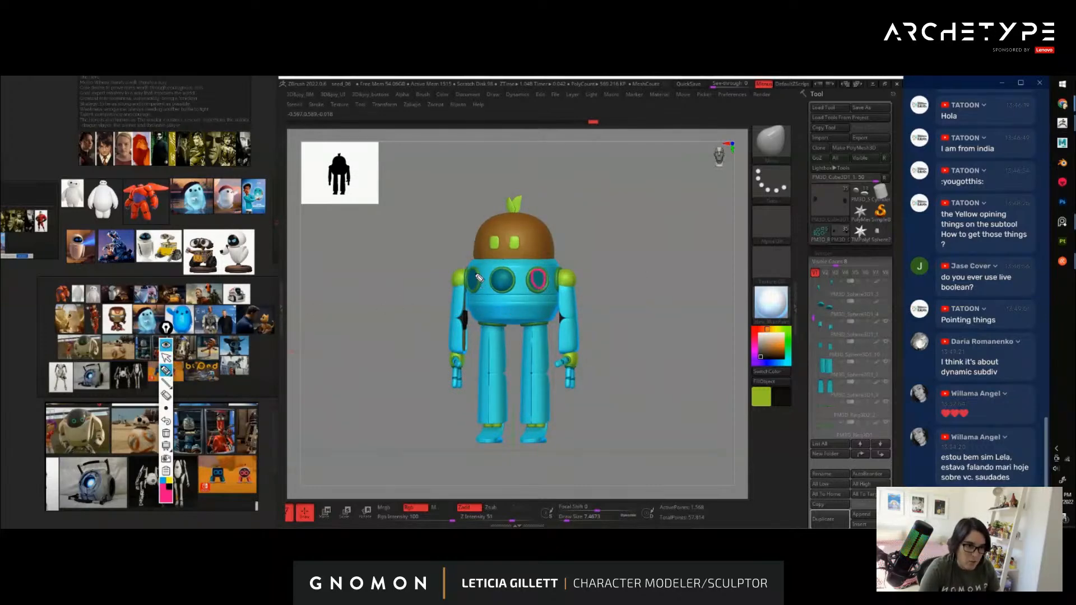
pyautogui.moveTo(478, 278); pyautogui.dragTo(475, 279)
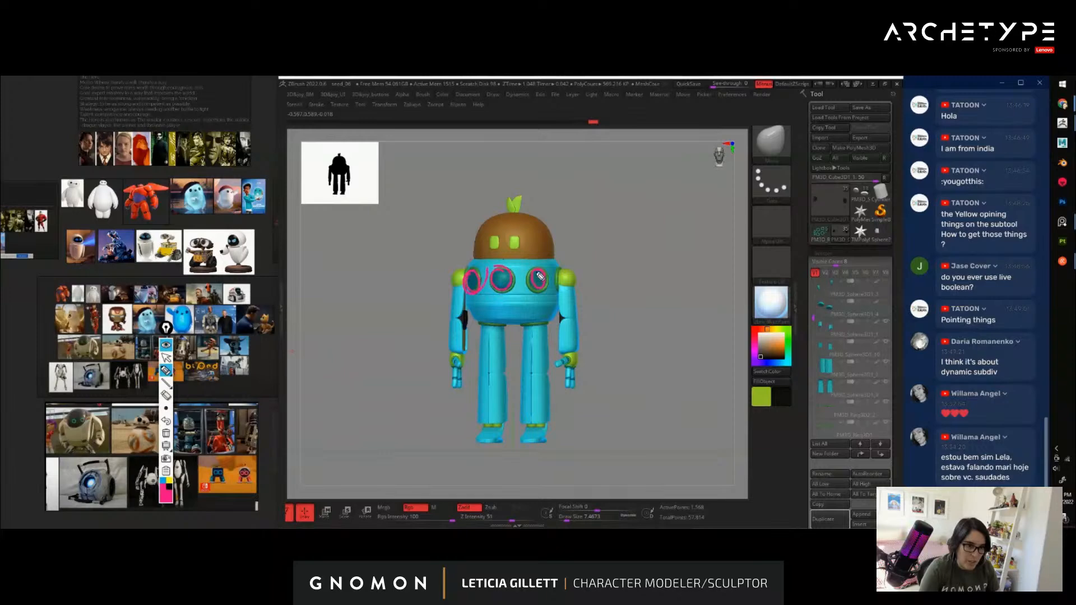
pyautogui.moveTo(555, 260); pyautogui.dragTo(653, 166)
pyautogui.moveTo(673, 224)
pyautogui.mouseDown()
pyautogui.moveTo(681, 236)
pyautogui.moveTo(756, 238)
pyautogui.mouseUp()
pyautogui.moveTo(468, 226); pyautogui.dragTo(314, 225)
pyautogui.moveTo(382, 272); pyautogui.dragTo(483, 247)
pyautogui.moveTo(435, 258); pyautogui.dragTo(364, 248)
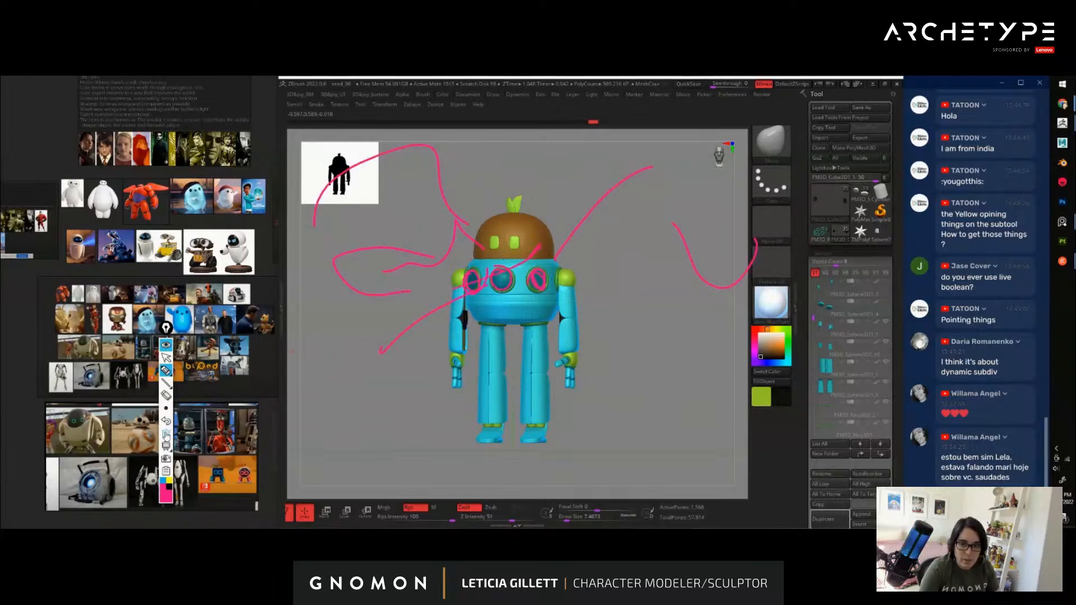
pyautogui.click(166, 434)
pyautogui.click(166, 358)
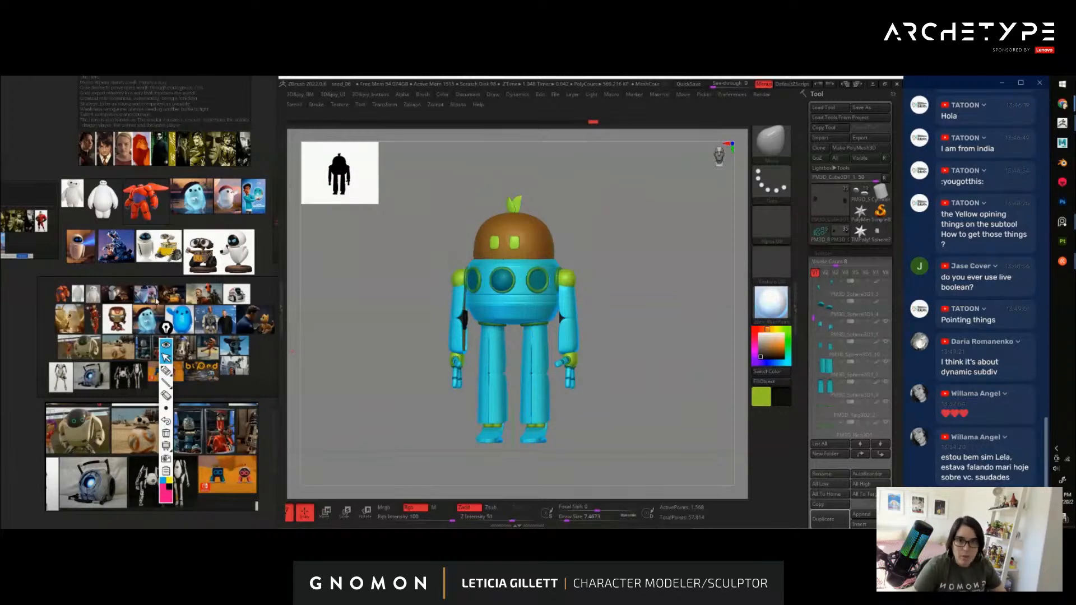
# Bring the red armored robot reference into close view on the reference board
pyautogui.scroll(-3, 147, 276)
pyautogui.moveTo(138, 246); pyautogui.dragTo(205, 264, button='middle')
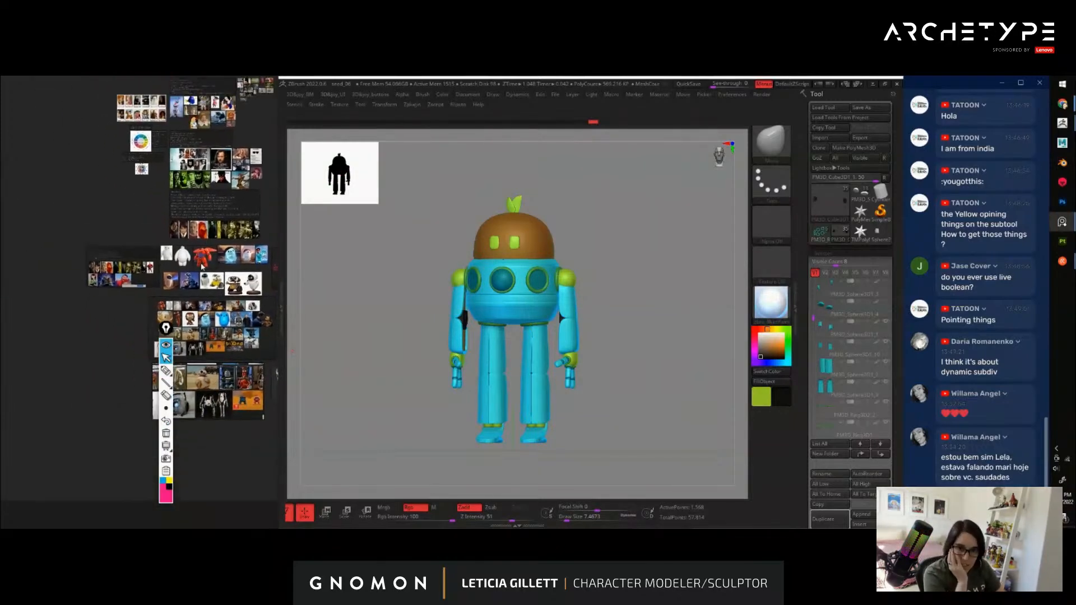
pyautogui.scroll(1, 205, 255)
pyautogui.scroll(8, 205, 258)
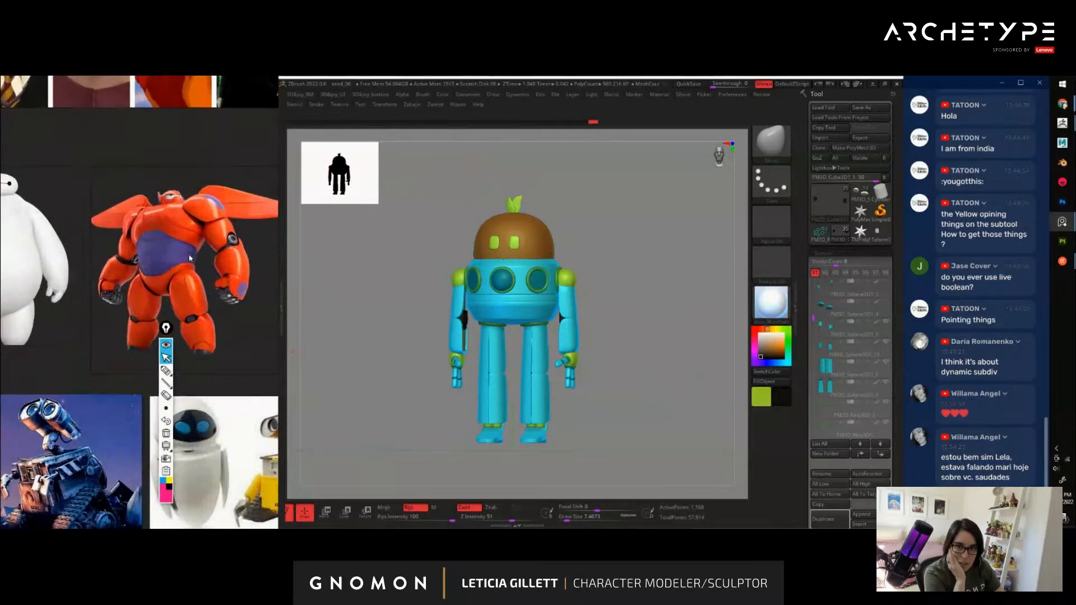
pyautogui.moveTo(176, 269); pyautogui.dragTo(160, 288, button='middle')
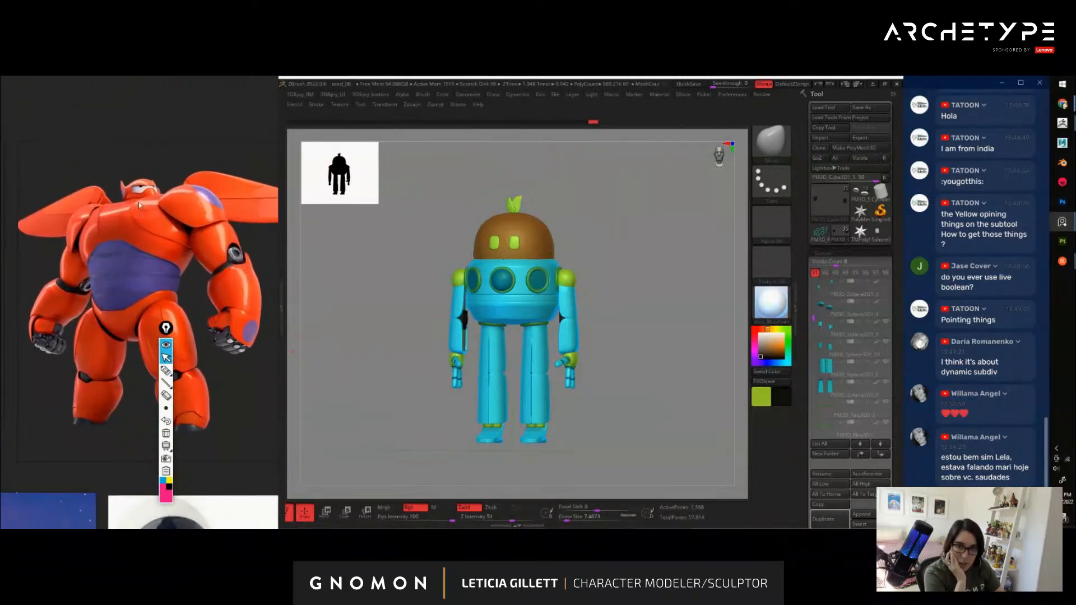
pyautogui.moveTo(186, 235); pyautogui.dragTo(183, 237, button='middle')
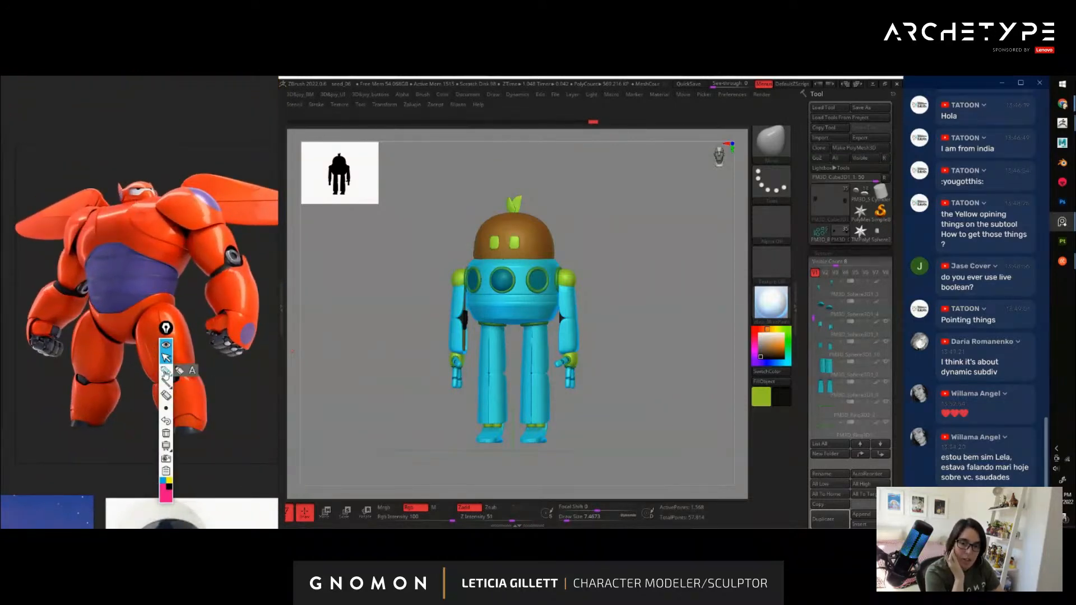
# Mark the red robot reference with yellow gesture lines along its torso and arms, and circle both fists
pyautogui.click(180, 370)
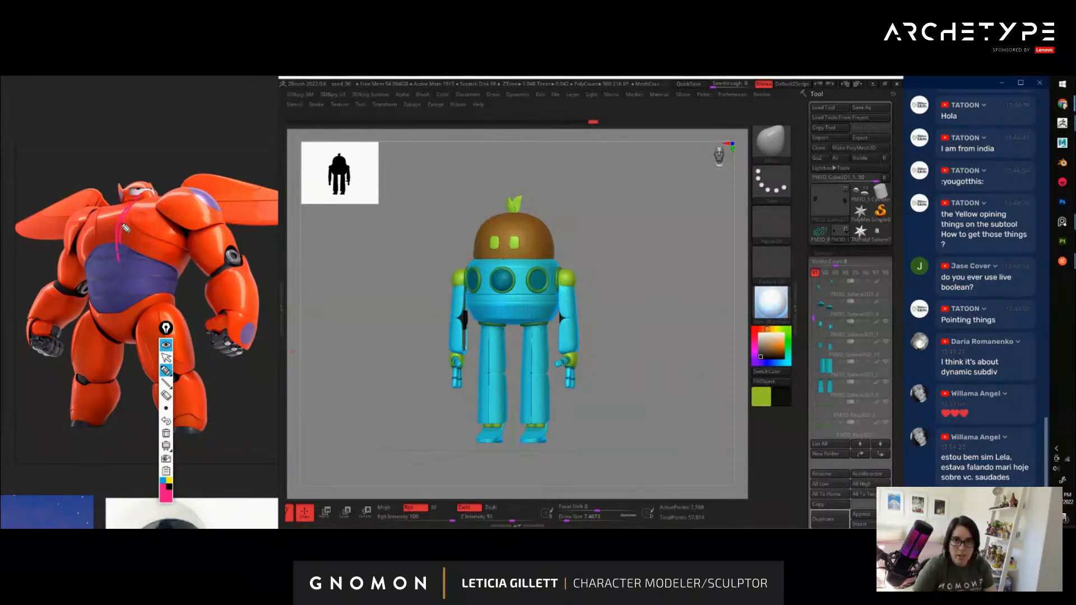
pyautogui.click(170, 480)
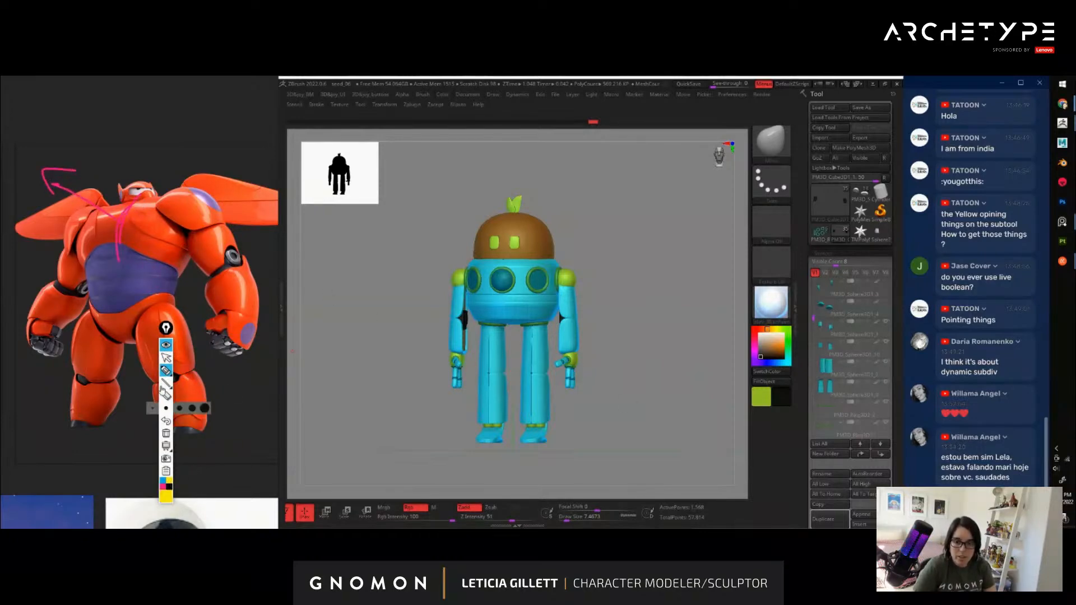
pyautogui.moveTo(126, 225); pyautogui.dragTo(60, 189)
pyautogui.moveTo(121, 263); pyautogui.dragTo(153, 181)
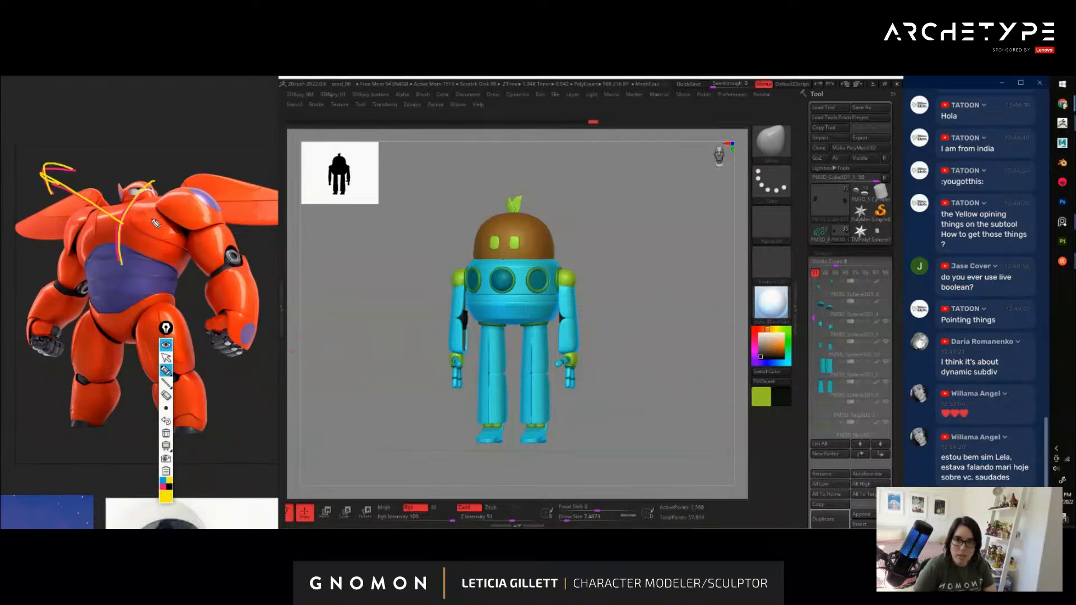
pyautogui.moveTo(120, 282); pyautogui.dragTo(150, 345)
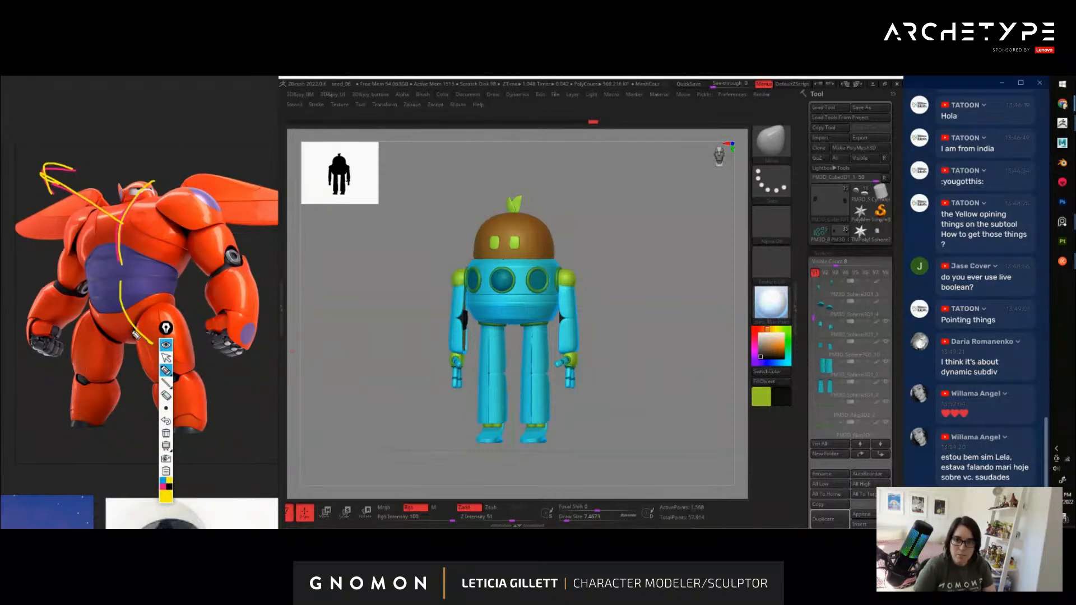
pyautogui.moveTo(73, 220); pyautogui.dragTo(58, 301)
pyautogui.moveTo(53, 314)
pyautogui.mouseDown()
pyautogui.moveTo(56, 350)
pyautogui.moveTo(39, 339)
pyautogui.moveTo(53, 345)
pyautogui.mouseUp()
pyautogui.moveTo(202, 203)
pyautogui.mouseDown()
pyautogui.moveTo(235, 269)
pyautogui.moveTo(246, 343)
pyautogui.moveTo(217, 337)
pyautogui.moveTo(241, 359)
pyautogui.mouseUp()
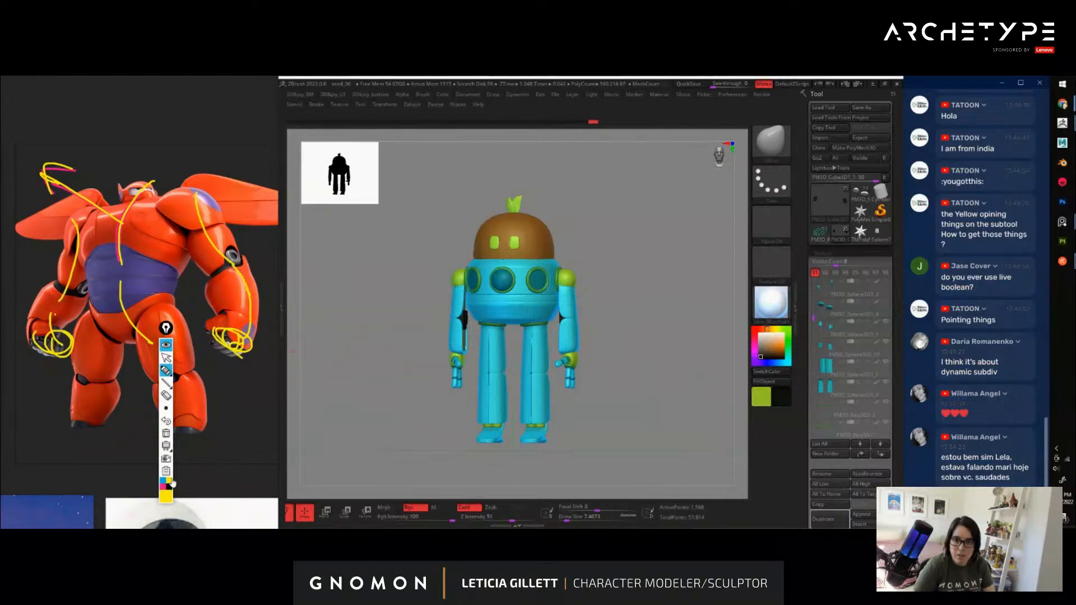
# Add long sweeping yellow curves through the red robot's body and around its legs, and clear all annotations
pyautogui.moveTo(140, 453)
pyautogui.mouseDown()
pyautogui.moveTo(112, 219)
pyautogui.moveTo(170, 158)
pyautogui.moveTo(88, 277)
pyautogui.moveTo(150, 147)
pyautogui.mouseUp()
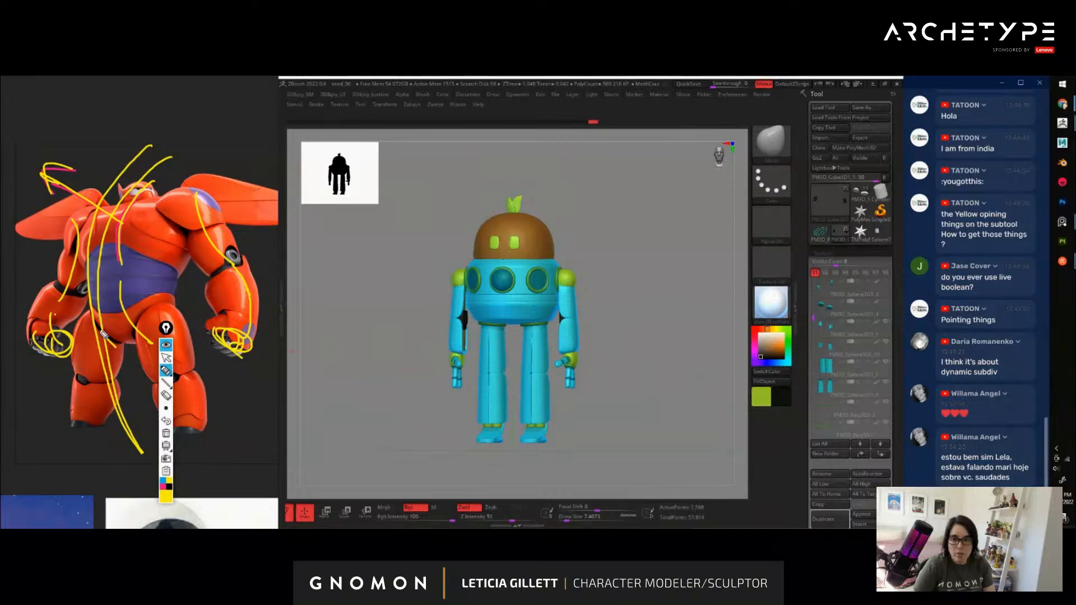
pyautogui.moveTo(103, 335); pyautogui.dragTo(7, 353)
pyautogui.moveTo(118, 348)
pyautogui.mouseDown()
pyautogui.moveTo(93, 422)
pyautogui.moveTo(118, 349)
pyautogui.mouseUp()
pyautogui.moveTo(138, 349)
pyautogui.mouseDown()
pyautogui.moveTo(209, 305)
pyautogui.moveTo(218, 352)
pyautogui.mouseUp()
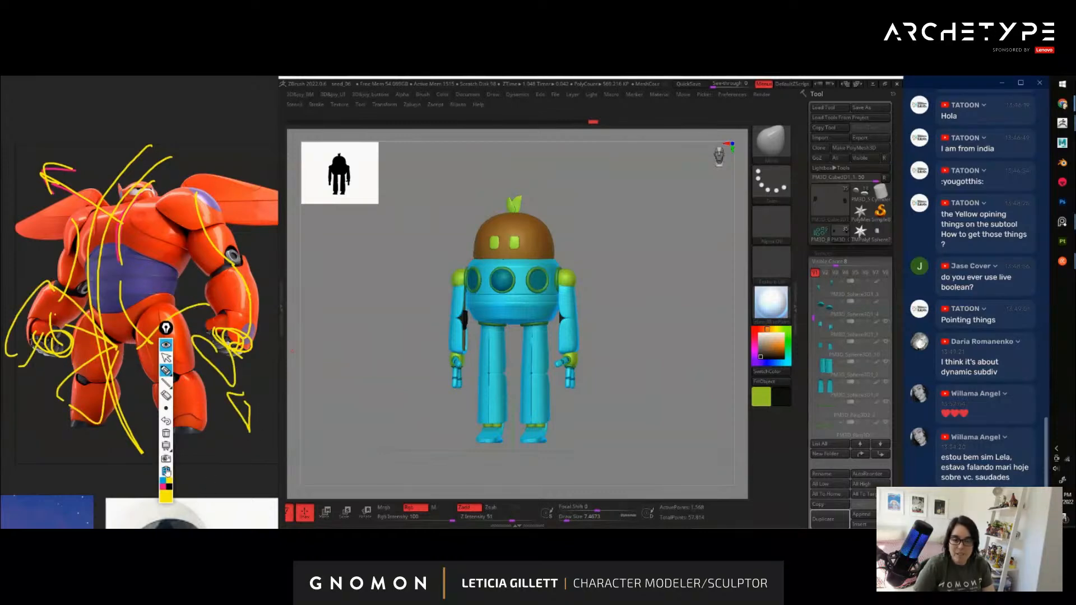
pyautogui.click(166, 433)
pyautogui.click(166, 357)
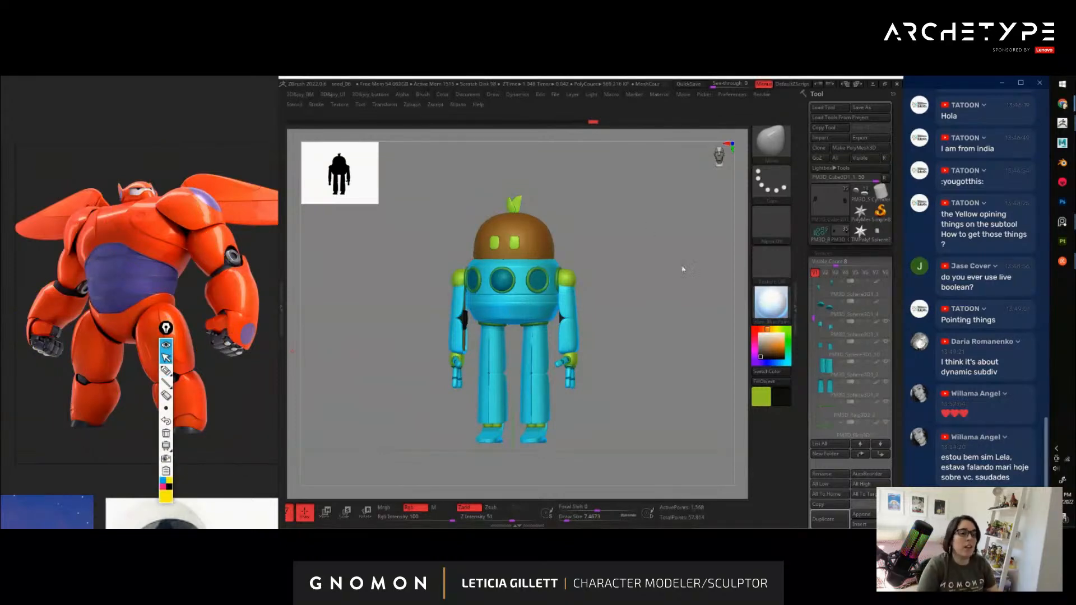
# Try to delete the Sphere3D SubTool from its separate tool, and switch back to the full robot tool
pyautogui.moveTo(595, 307); pyautogui.dragTo(681, 368)
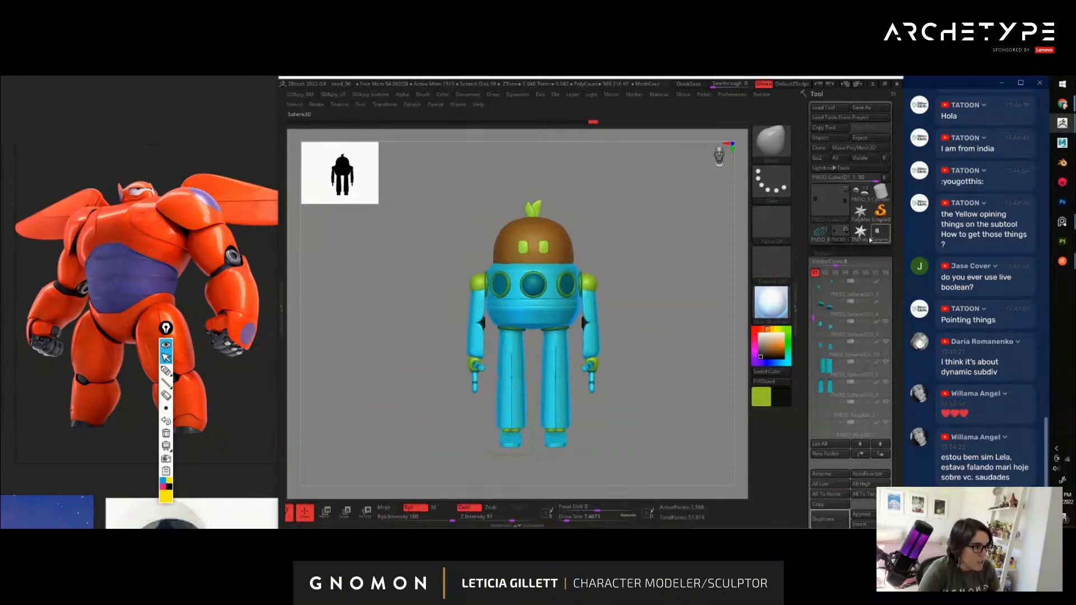
pyautogui.click(880, 236)
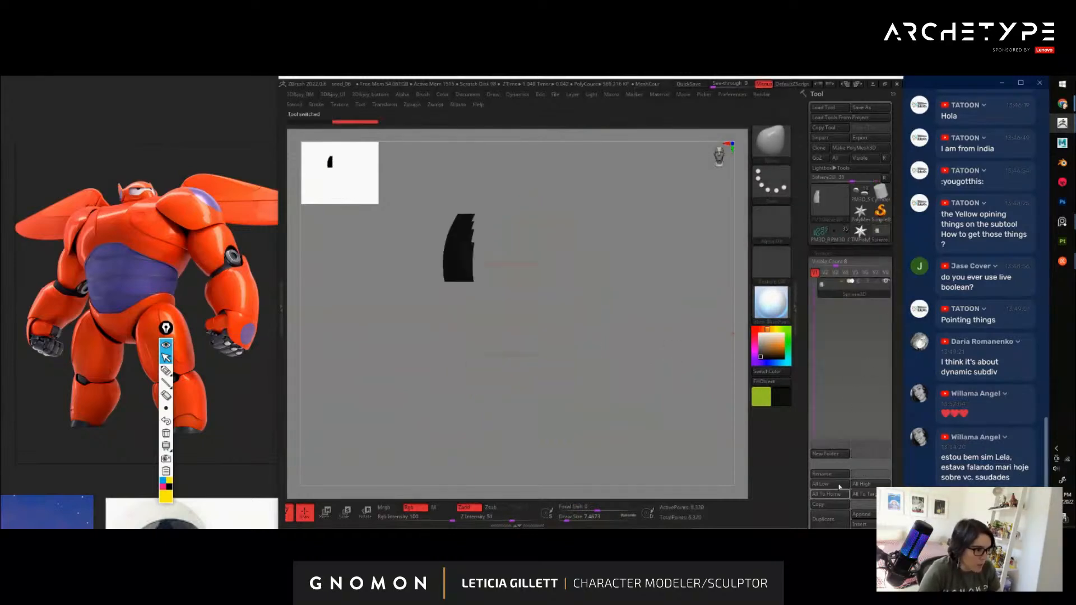
pyautogui.moveTo(805, 430); pyautogui.dragTo(797, 301)
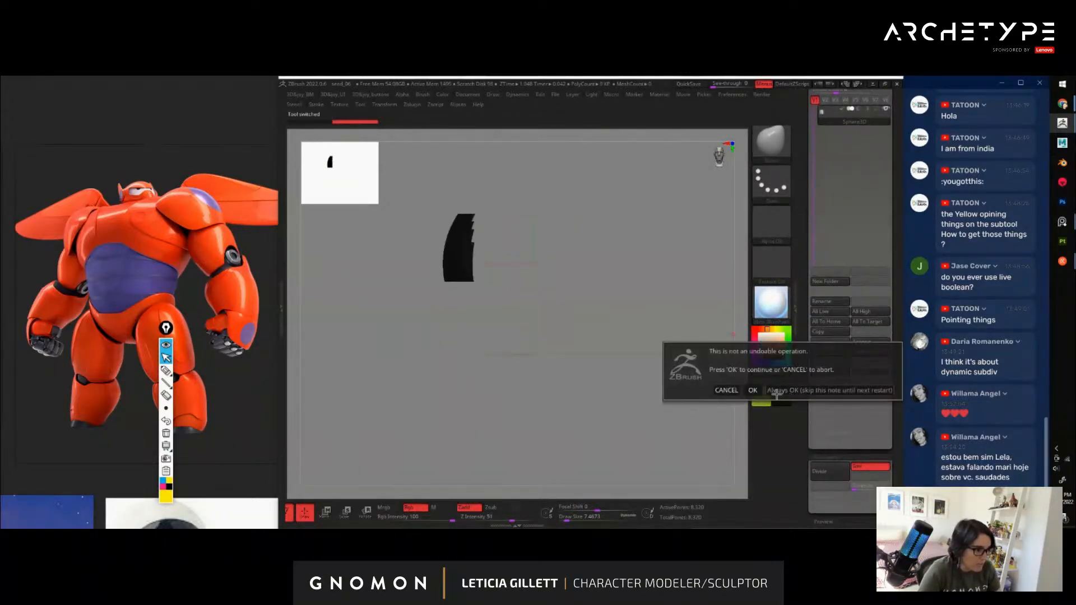
pyautogui.moveTo(799, 190); pyautogui.dragTo(814, 243)
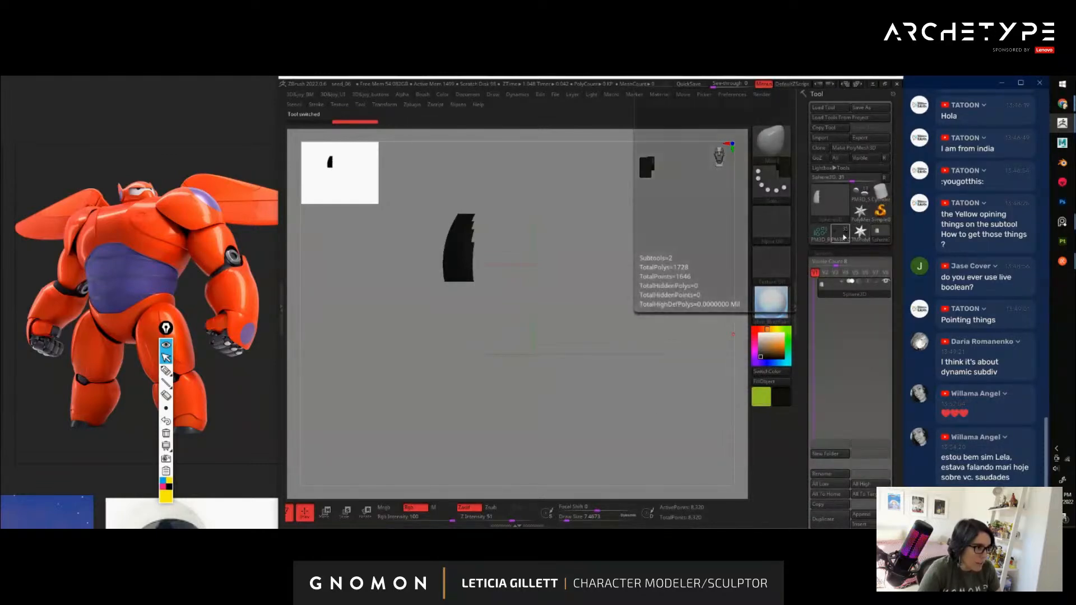
pyautogui.click(840, 233)
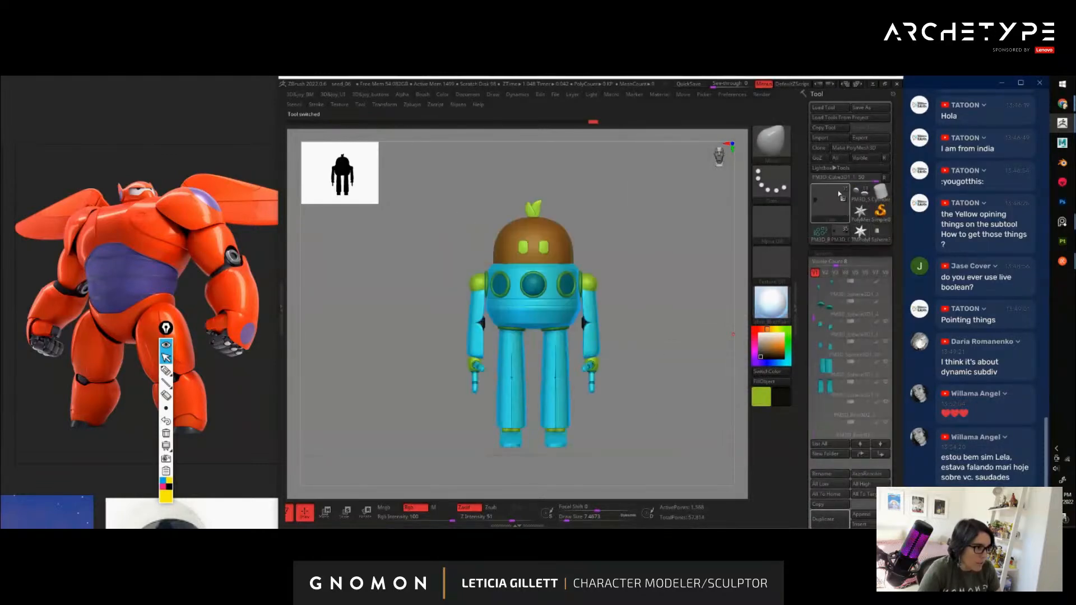
# Duplicate the full robot tool with Copy Tool and Paste Tool
pyautogui.click(831, 129)
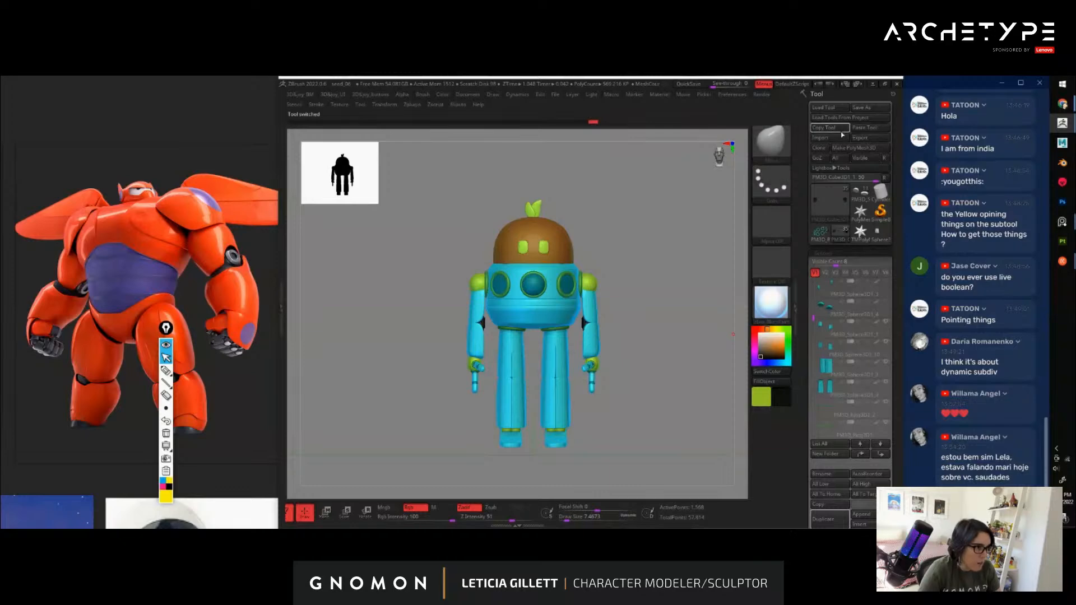
pyautogui.click(880, 130)
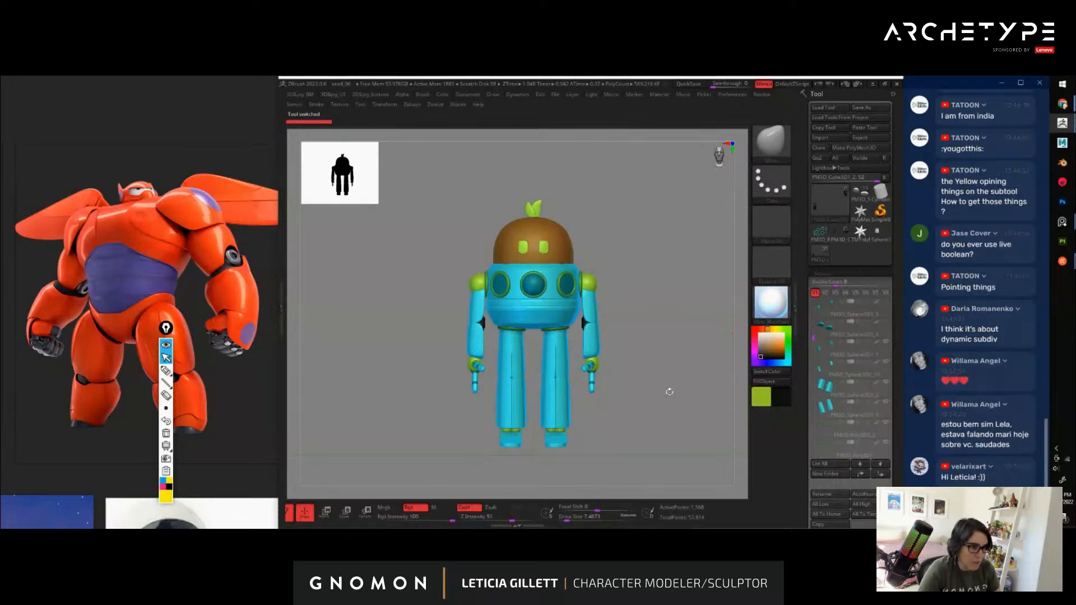
pyautogui.keyDown('alt'); pyautogui.moveTo(679, 398); pyautogui.dragTo(711, 383); pyautogui.keyUp('alt')
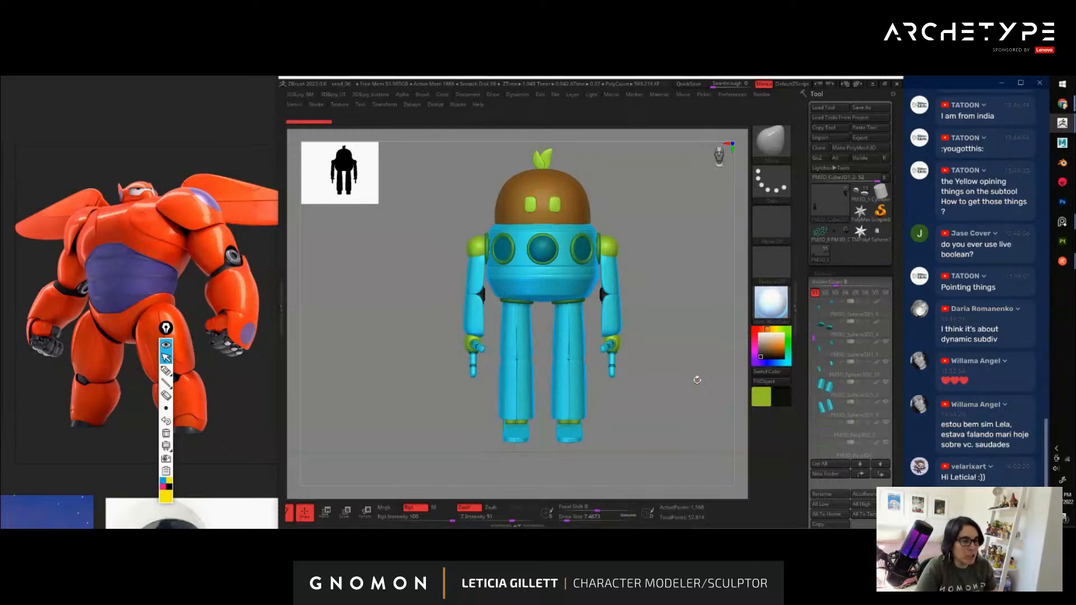
pyautogui.moveTo(685, 354); pyautogui.dragTo(598, 269)
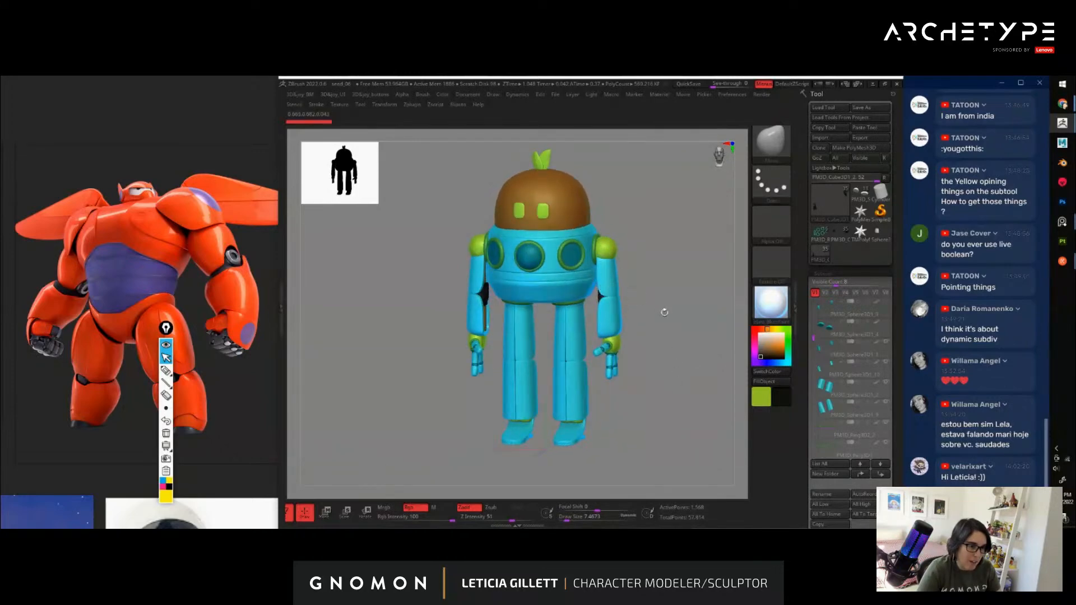
# Isolate the brown upper-leg cylinders, turn on the polygroup wireframe and assign Auto Groups to them
pyautogui.moveTo(664, 312); pyautogui.dragTo(588, 247)
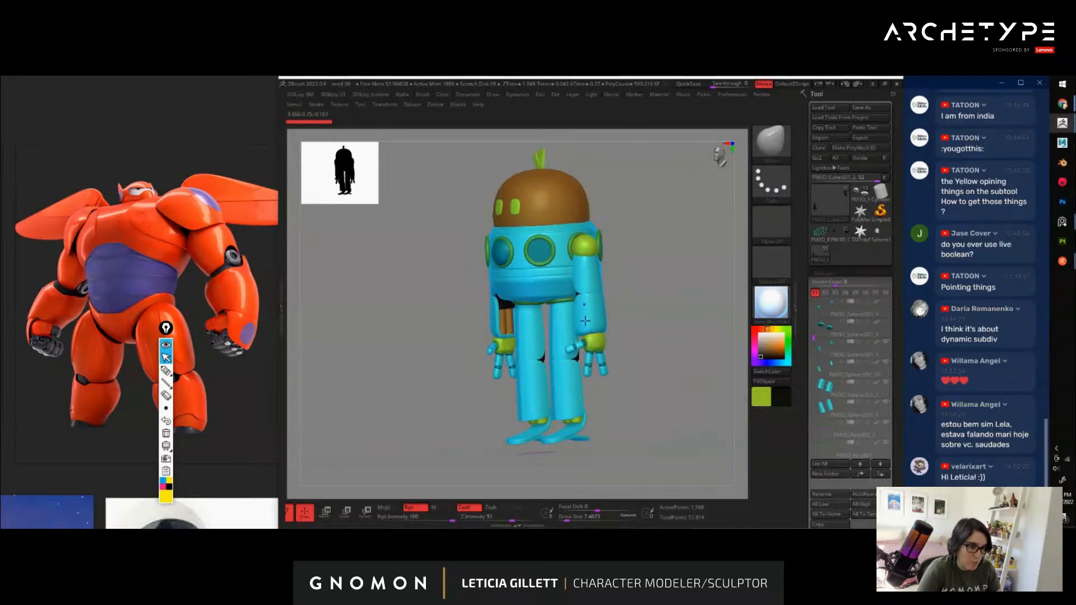
pyautogui.moveTo(559, 321); pyautogui.dragTo(482, 383)
pyautogui.moveTo(603, 308); pyautogui.dragTo(537, 260)
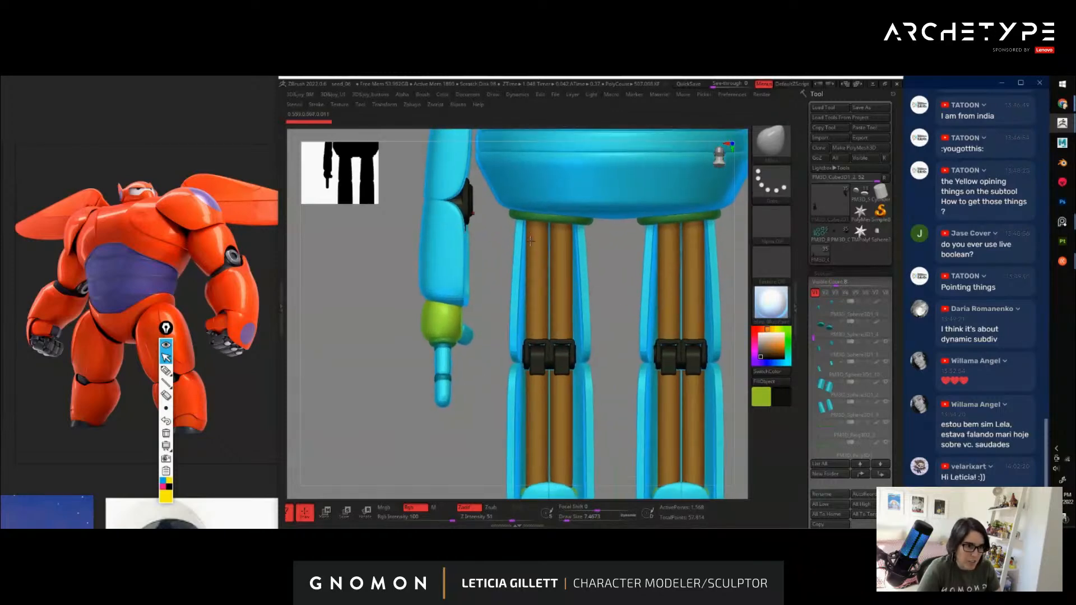
pyautogui.moveTo(495, 299); pyautogui.dragTo(502, 303)
pyautogui.keyDown('alt'); pyautogui.click(562, 303); pyautogui.keyUp('alt')
pyautogui.hotkey('alt', 's')
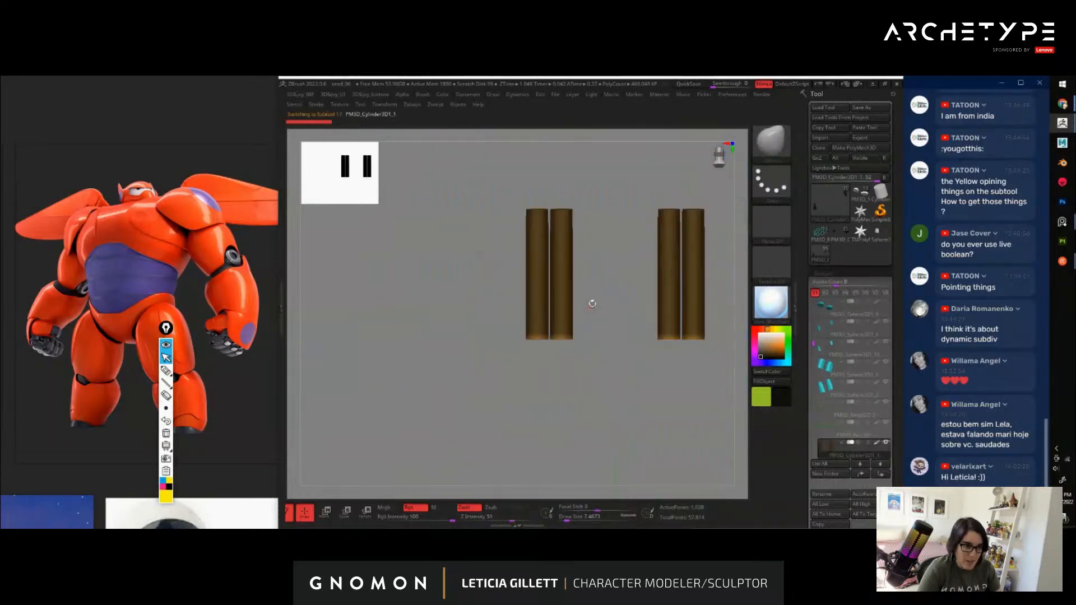
pyautogui.keyDown('ctrl'); pyautogui.moveTo(608, 305); pyautogui.dragTo(566, 307); pyautogui.keyUp('ctrl')
pyautogui.hotkey('shift', 'f')
pyautogui.press('space')
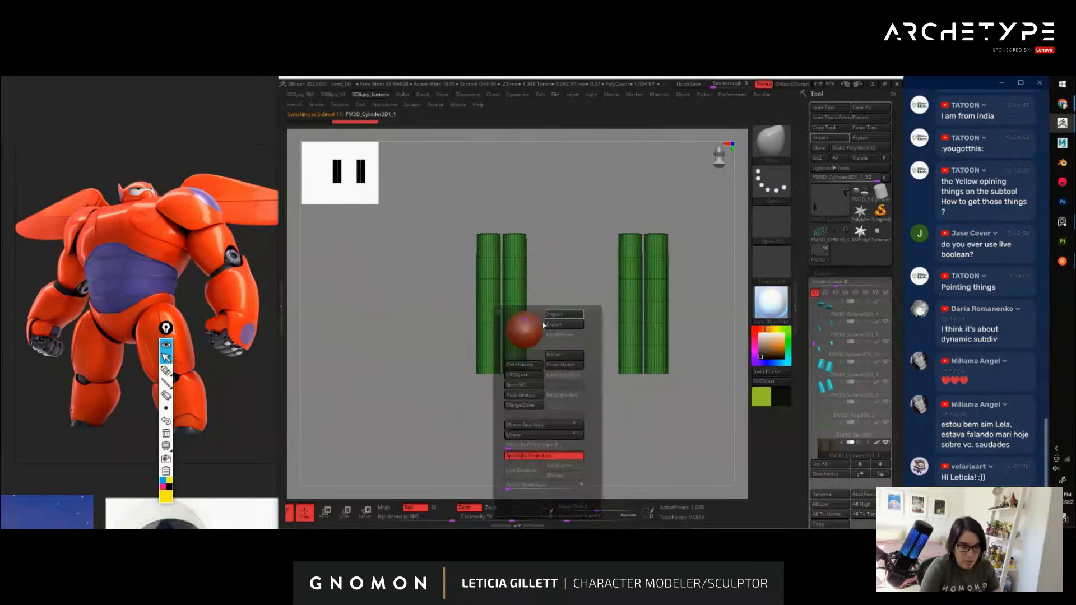
pyautogui.click(526, 396)
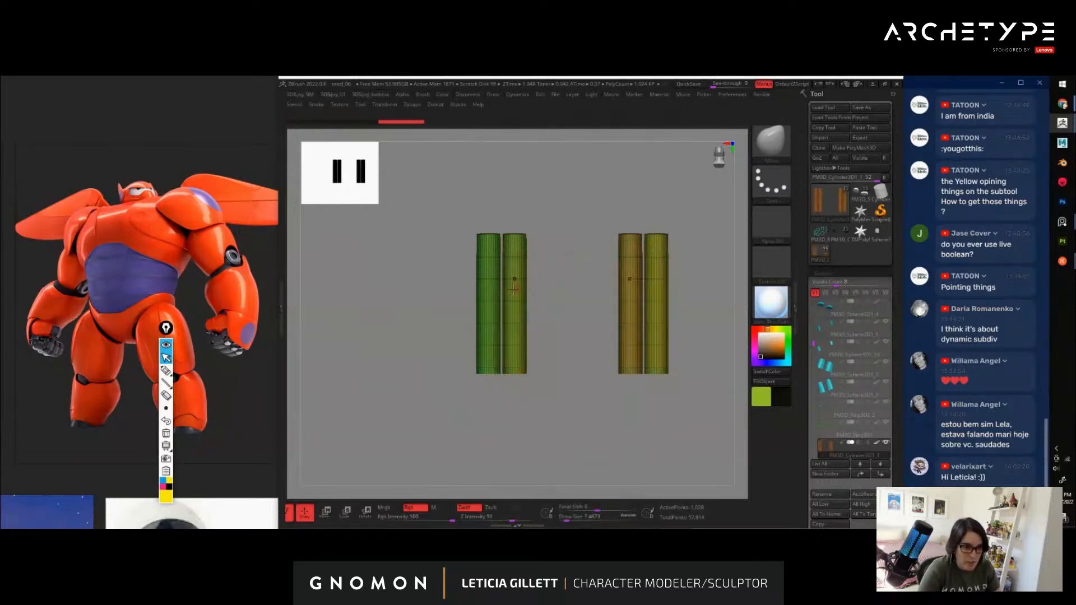
# Hide the inner upper-leg cylinder of each leg, split the hidden part into its own SubTool, and show the full robot again
pyautogui.keyDown('ctrl'); pyautogui.keyDown('shift'); pyautogui.click(486, 294); pyautogui.keyUp('shift'); pyautogui.keyUp('ctrl')
pyautogui.keyDown('ctrl'); pyautogui.keyDown('shift'); pyautogui.moveTo(545, 240); pyautogui.dragTo(591, 267); pyautogui.keyUp('shift'); pyautogui.keyUp('ctrl')
pyautogui.keyDown('ctrl'); pyautogui.keyDown('shift'); pyautogui.click(658, 296); pyautogui.keyUp('shift'); pyautogui.keyUp('ctrl')
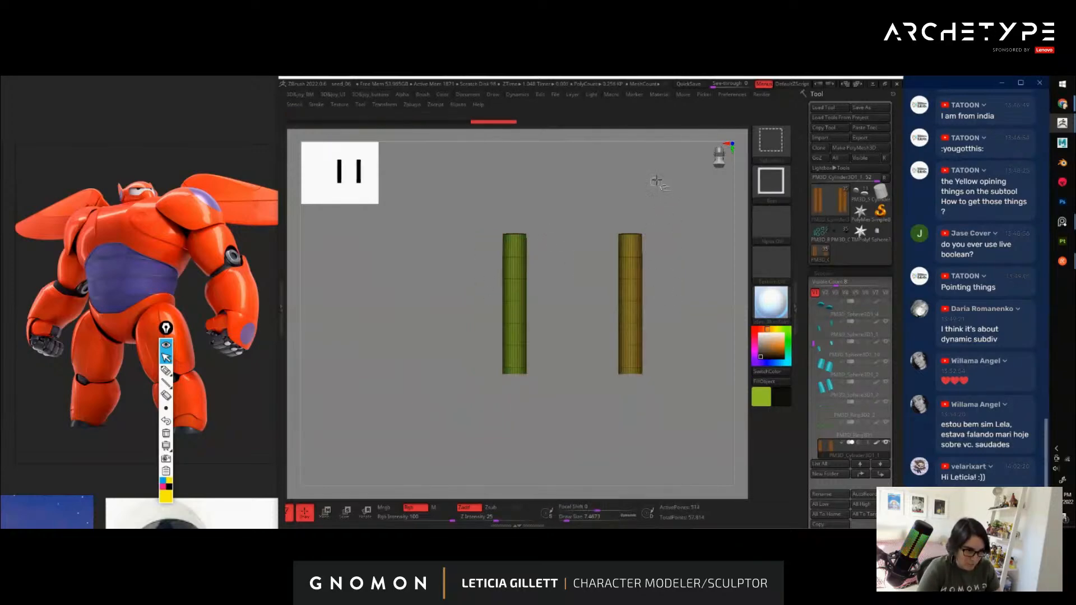
pyautogui.keyDown('ctrl'); pyautogui.keyDown('shift'); pyautogui.moveTo(658, 181); pyautogui.dragTo(680, 248); pyautogui.keyUp('shift'); pyautogui.keyUp('ctrl')
pyautogui.press('space')
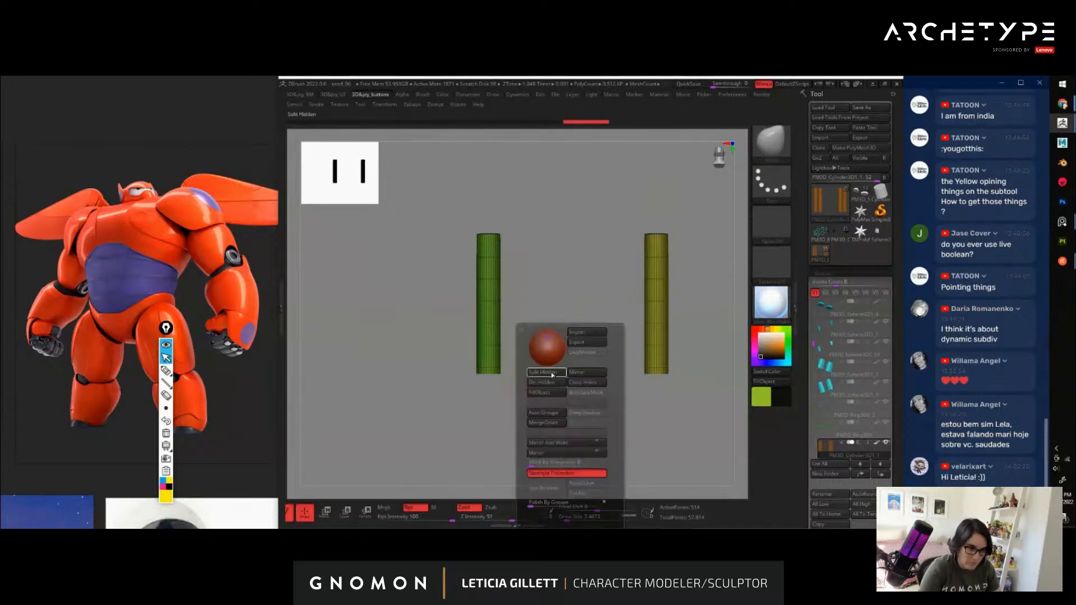
pyautogui.click(552, 373)
pyautogui.hotkey('alt', 'shift', 's')
# Isolate and auto-group the lower-leg cylinders, and separate each leg's outer cylinder from its inner one with Split Hidden
pyautogui.keyDown('alt'); pyautogui.moveTo(446, 457); pyautogui.dragTo(469, 263); pyautogui.keyUp('alt')
pyautogui.keyDown('alt'); pyautogui.click(513, 271); pyautogui.keyUp('alt')
pyautogui.keyDown('alt'); pyautogui.moveTo(600, 246); pyautogui.dragTo(581, 305); pyautogui.keyUp('alt')
pyautogui.hotkey('alt', 'shift', 's')
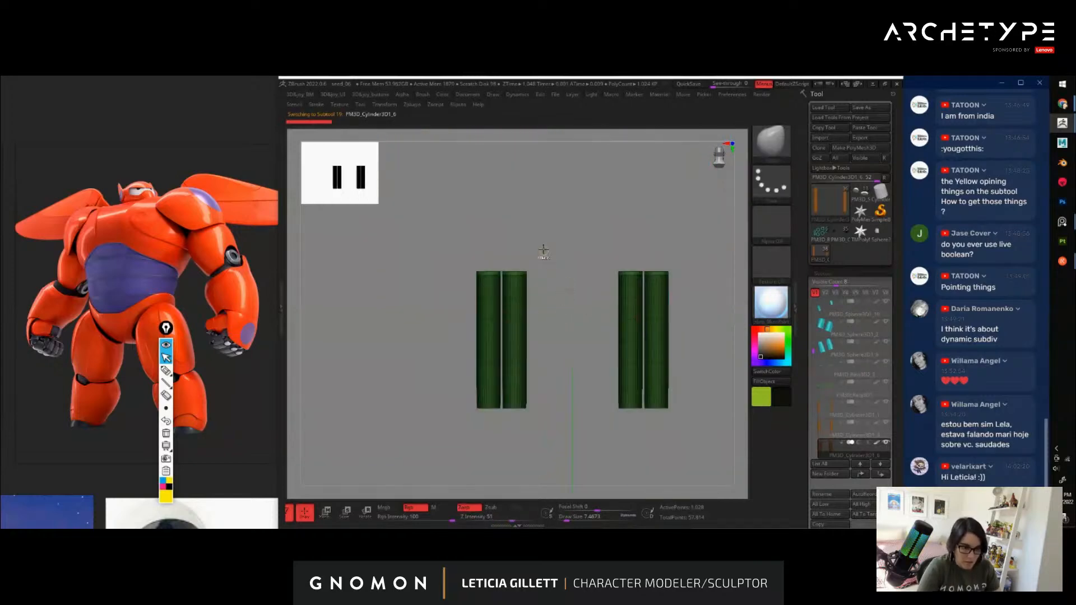
pyautogui.keyDown('ctrl'); pyautogui.moveTo(544, 250); pyautogui.dragTo(560, 277); pyautogui.keyUp('ctrl')
pyautogui.press('1')
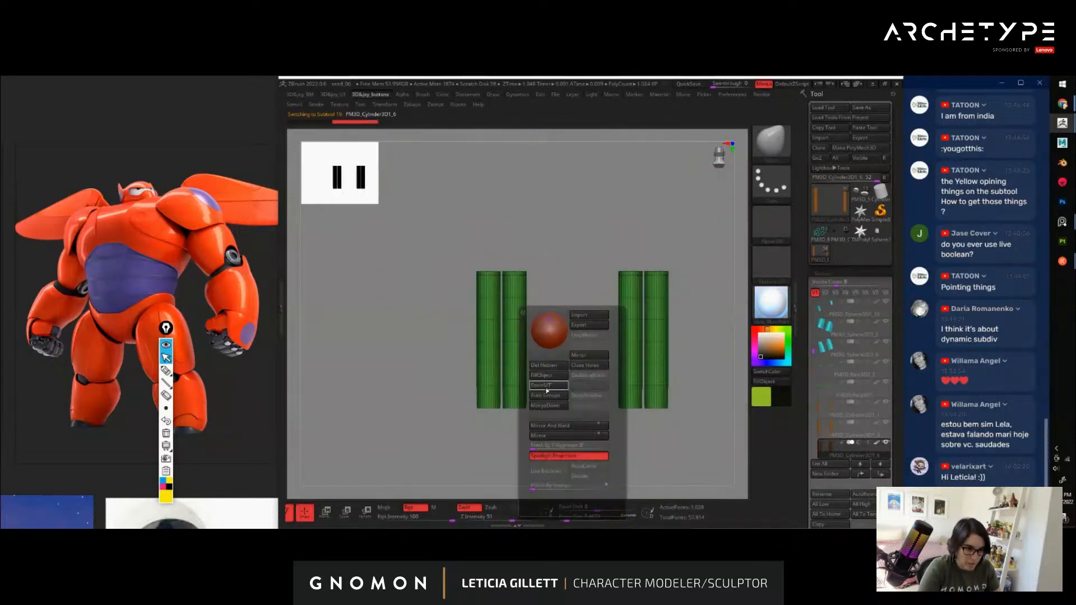
pyautogui.click(546, 378)
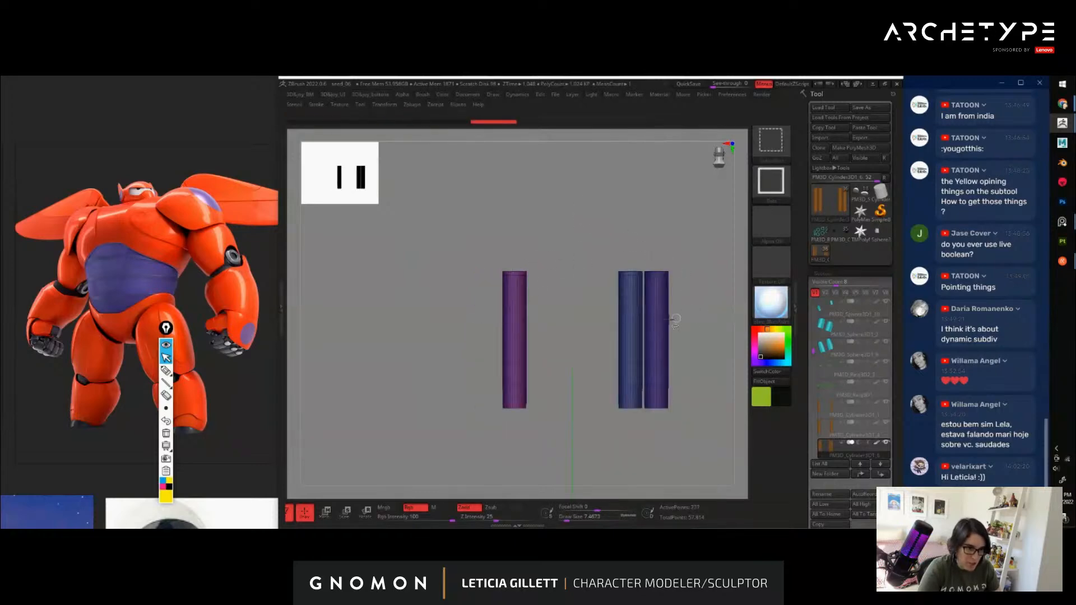
pyautogui.press('1')
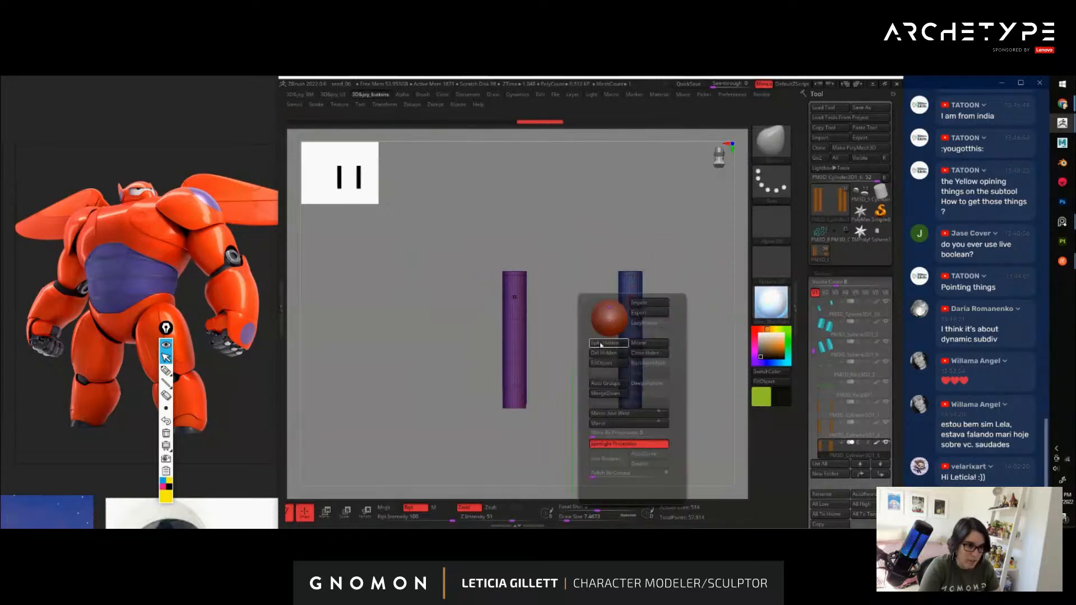
pyautogui.click(601, 346)
pyautogui.hotkey('shift', 's')
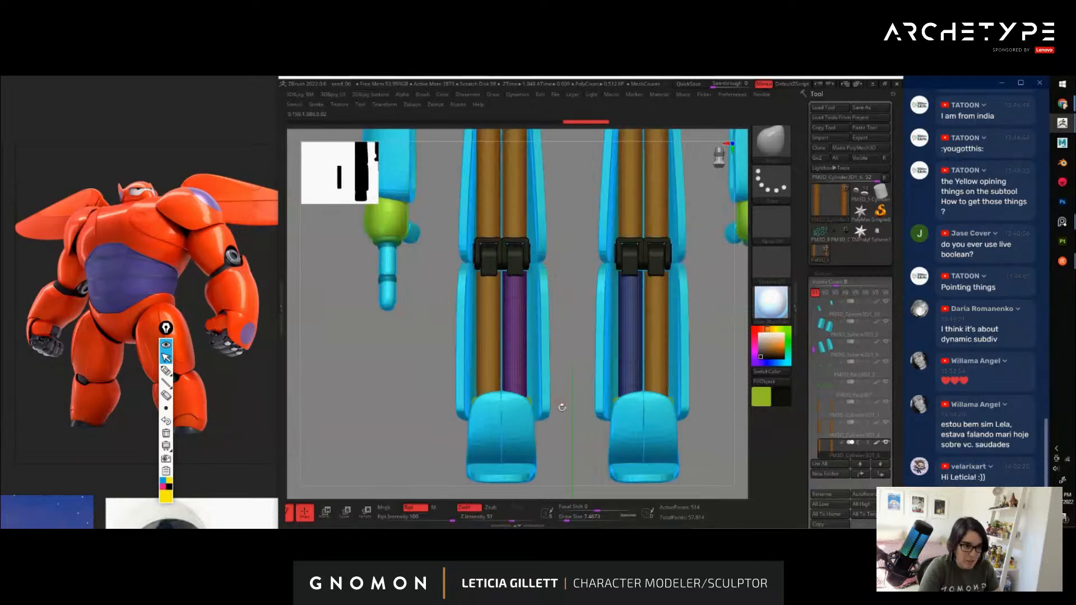
# Isolate the blue foot covers and assign Auto Groups to their halves
pyautogui.keyDown('alt'); pyautogui.moveTo(562, 407); pyautogui.dragTo(591, 419); pyautogui.keyUp('alt')
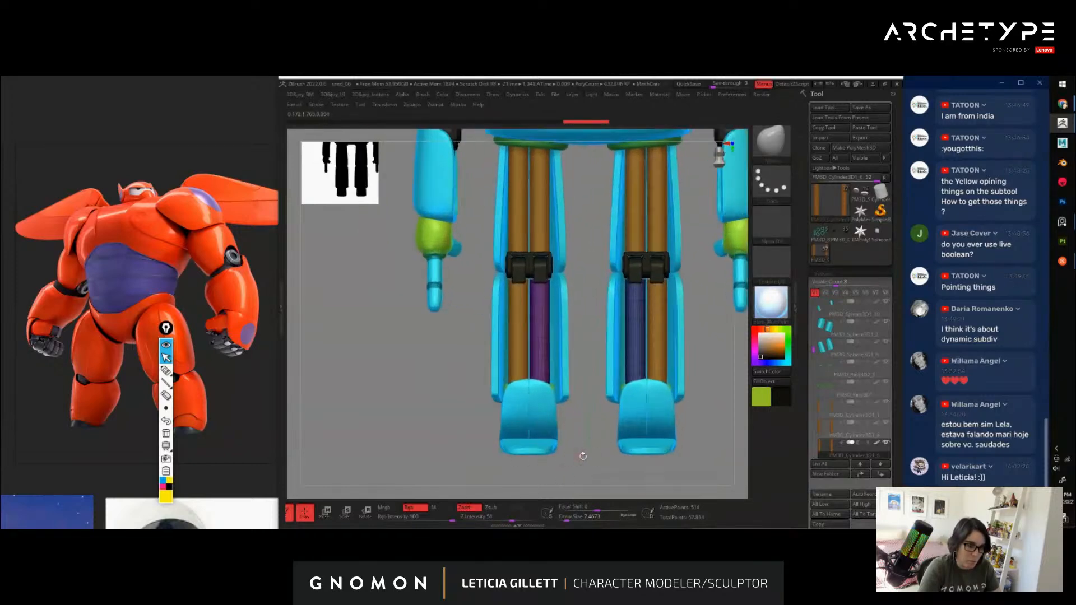
pyautogui.keyDown('alt'); pyautogui.moveTo(583, 456); pyautogui.dragTo(608, 365); pyautogui.keyUp('alt')
pyautogui.keyDown('alt'); pyautogui.click(553, 336); pyautogui.keyUp('alt')
pyautogui.hotkey('shift', 's')
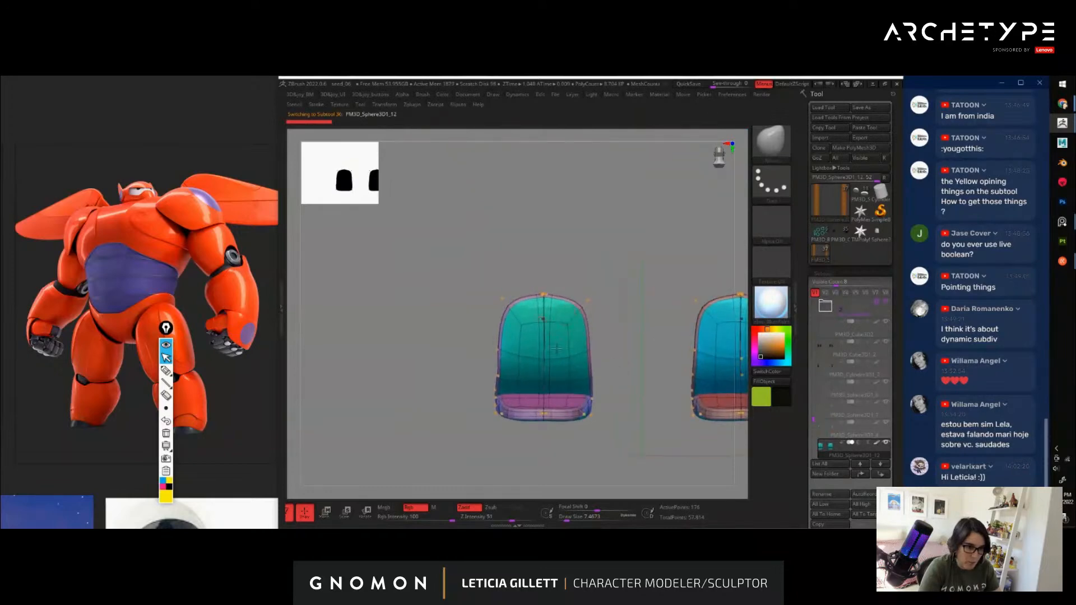
pyautogui.press('space')
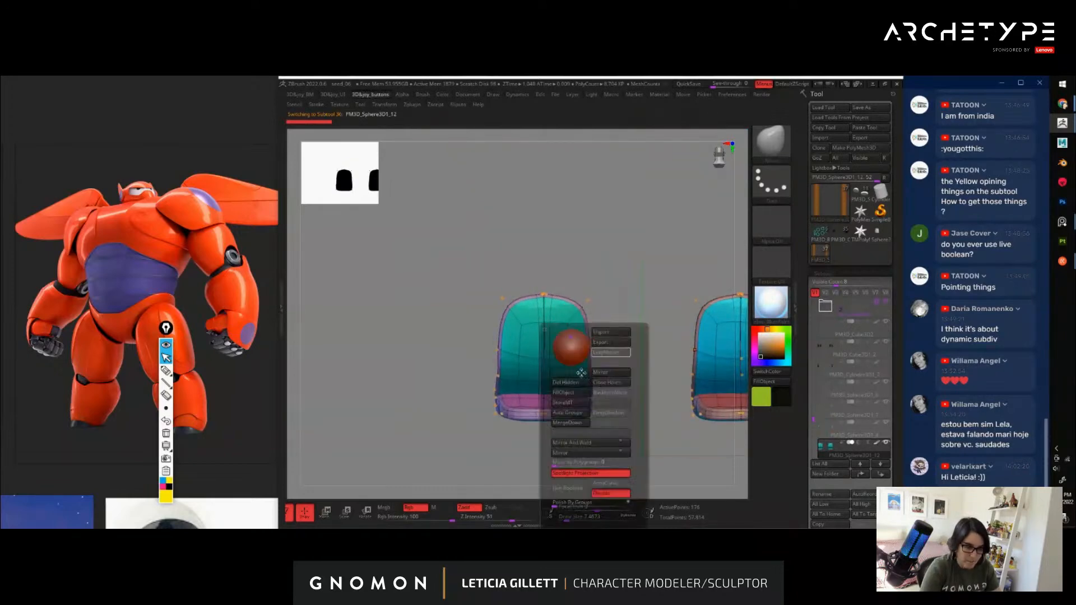
pyautogui.click(572, 413)
# Hide the outer half of each foot cover, split it into a separate SubTool, and show the full robot again
pyautogui.keyDown('ctrl'); pyautogui.keyDown('shift'); pyautogui.click(526, 333); pyautogui.keyUp('shift'); pyautogui.keyUp('ctrl')
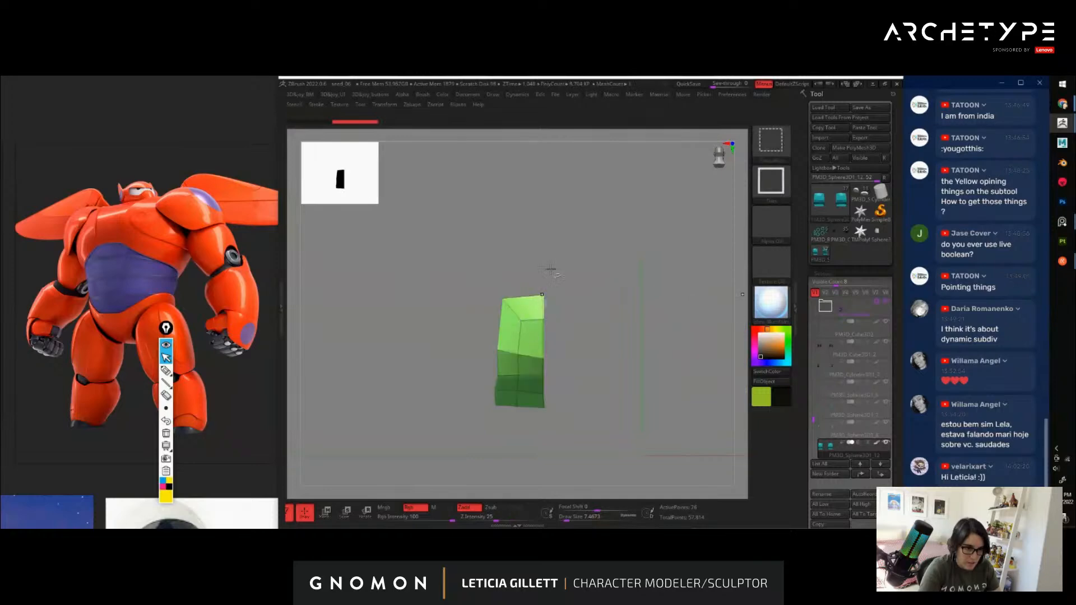
pyautogui.keyDown('ctrl'); pyautogui.keyDown('shift'); pyautogui.moveTo(549, 269); pyautogui.dragTo(570, 315); pyautogui.keyUp('shift'); pyautogui.keyUp('ctrl')
pyautogui.keyDown('ctrl'); pyautogui.keyDown('shift'); pyautogui.click(525, 393); pyautogui.keyUp('shift'); pyautogui.keyUp('ctrl')
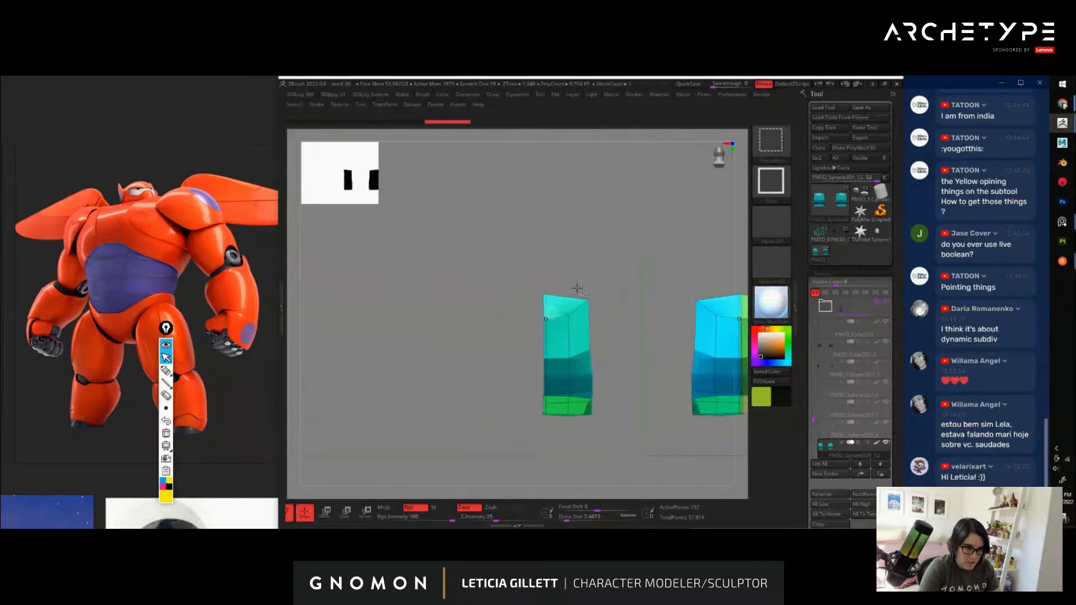
pyautogui.keyDown('alt'); pyautogui.moveTo(636, 325); pyautogui.dragTo(490, 326); pyautogui.keyUp('alt')
pyautogui.keyDown('ctrl'); pyautogui.keyDown('shift'); pyautogui.click(626, 338); pyautogui.keyUp('shift'); pyautogui.keyUp('ctrl')
pyautogui.keyDown('ctrl'); pyautogui.keyDown('shift'); pyautogui.click(623, 404); pyautogui.keyUp('shift'); pyautogui.keyUp('ctrl')
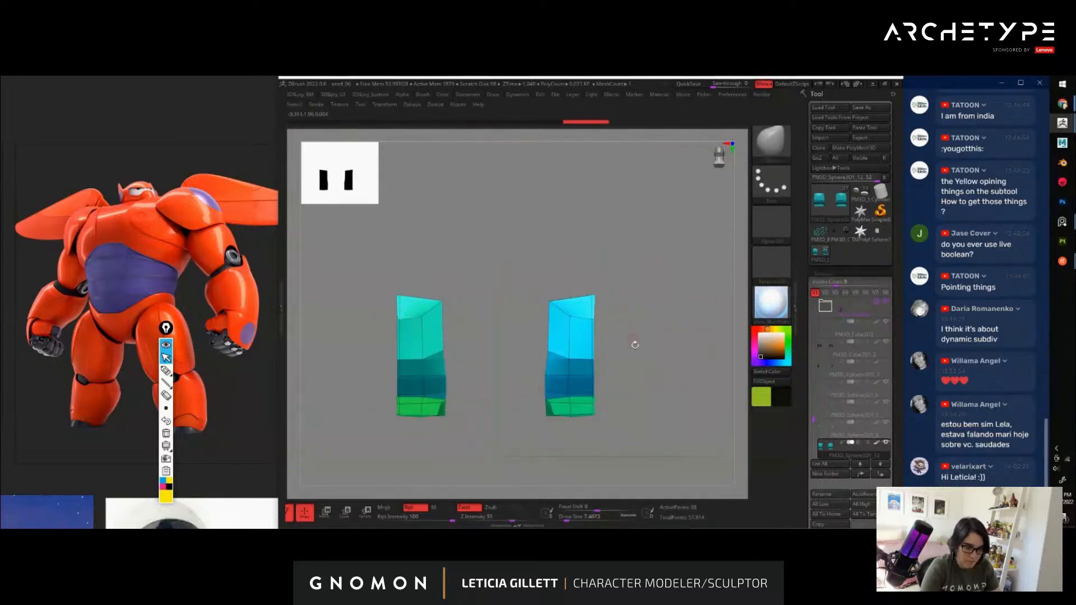
pyautogui.press('space')
pyautogui.click(613, 375)
pyautogui.hotkey('shift', 's')
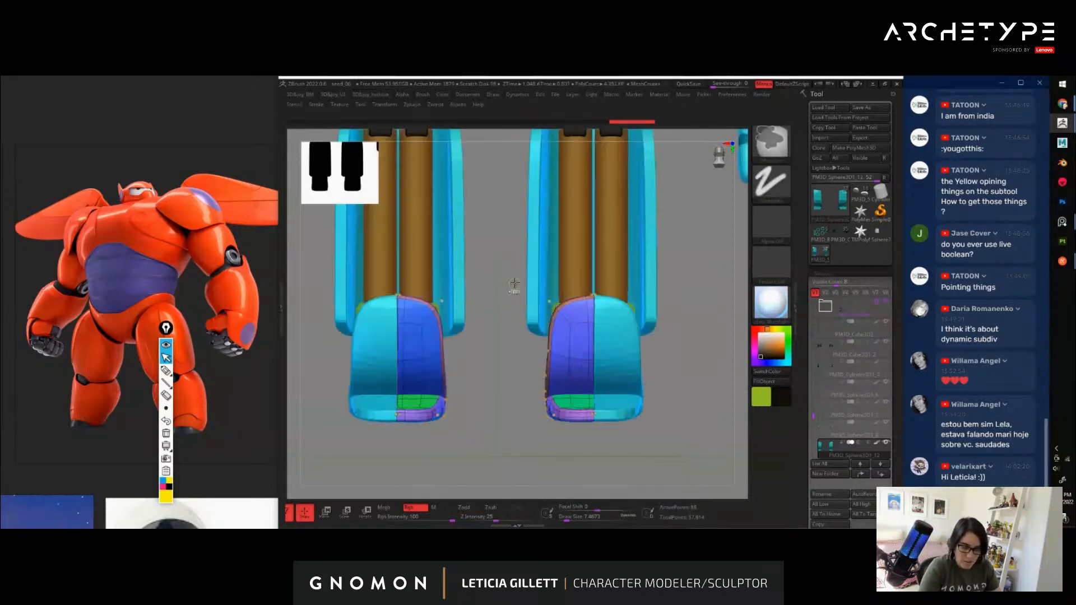
# Isolate the black knee brackets and assign Auto Groups to them
pyautogui.keyDown('alt'); pyautogui.moveTo(497, 257); pyautogui.dragTo(597, 357); pyautogui.keyUp('alt')
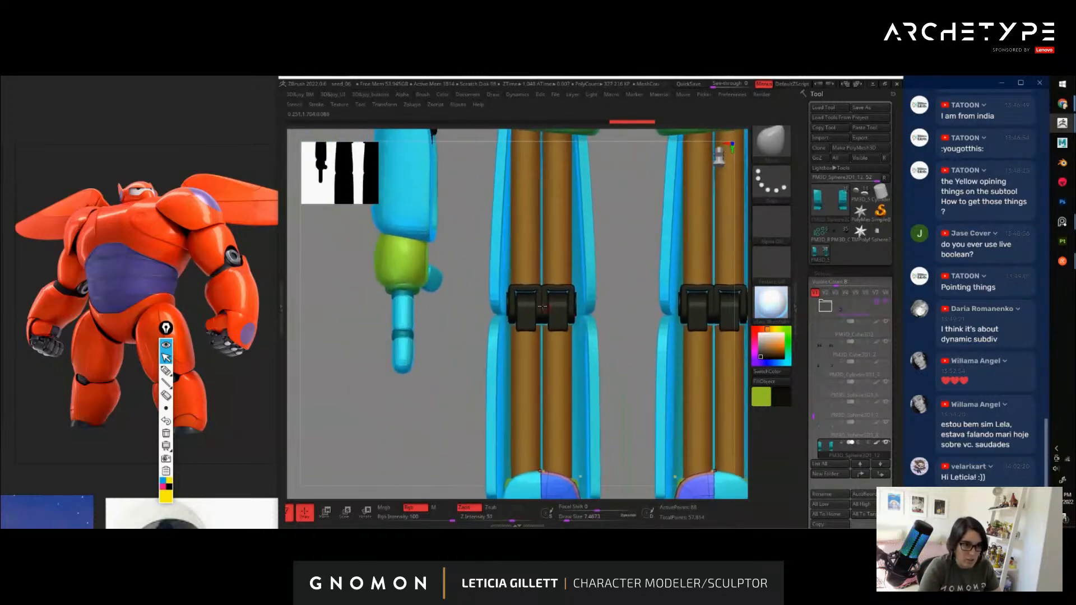
pyautogui.keyDown('alt'); pyautogui.click(530, 288); pyautogui.keyUp('alt')
pyautogui.keyDown('alt'); pyautogui.moveTo(612, 259); pyautogui.dragTo(615, 269); pyautogui.keyUp('alt')
pyautogui.hotkey('shift', 's')
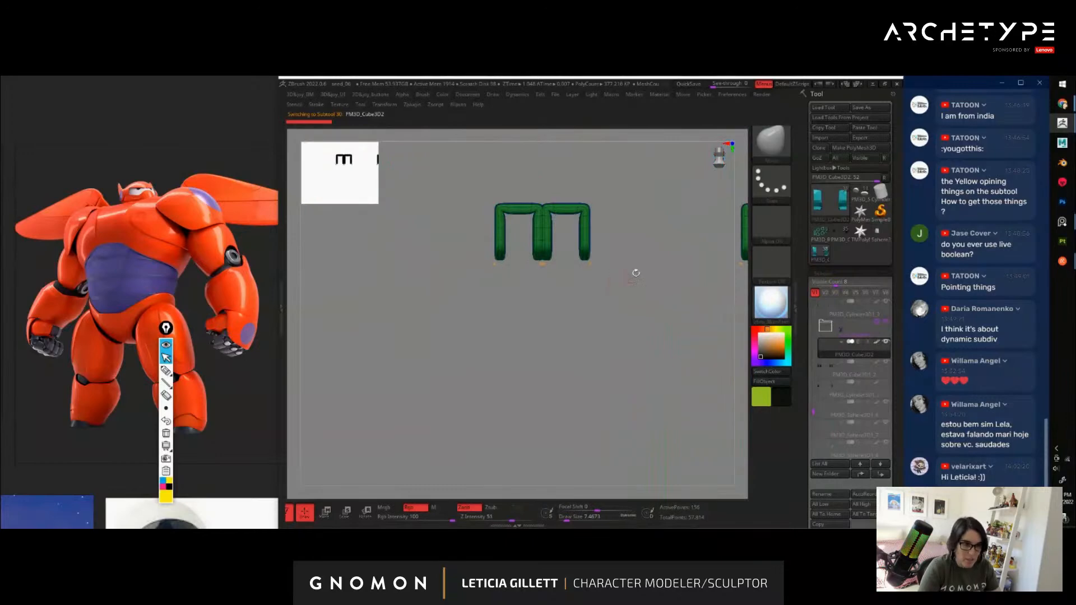
pyautogui.keyDown('alt'); pyautogui.moveTo(562, 231); pyautogui.dragTo(503, 326); pyautogui.keyUp('alt')
pyautogui.hotkey('ctrl', 'shift')
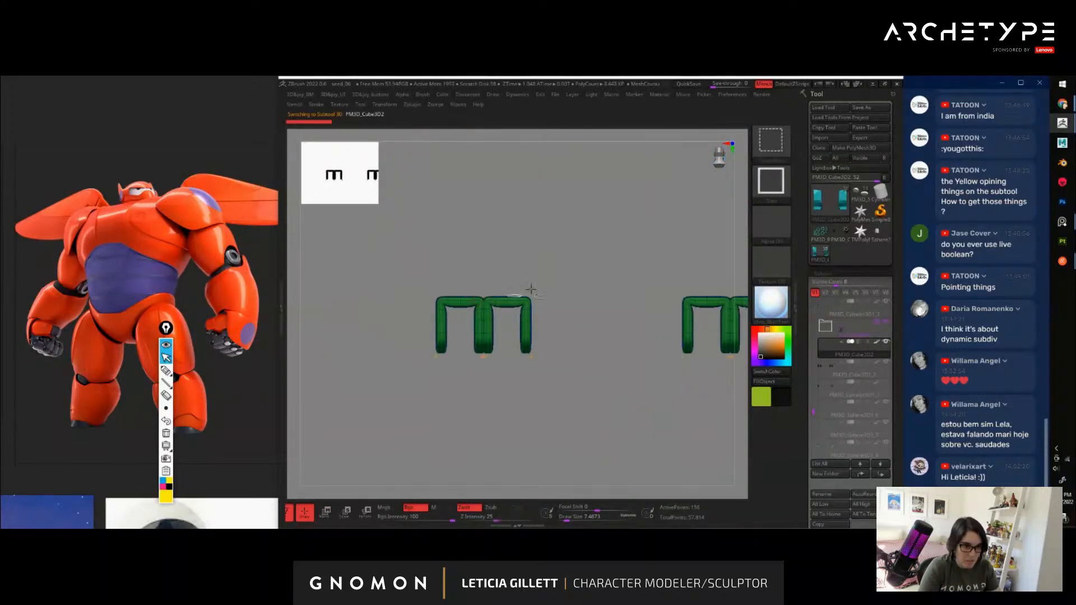
pyautogui.moveTo(568, 270); pyautogui.dragTo(544, 294)
pyautogui.moveTo(619, 291); pyautogui.dragTo(538, 289)
pyautogui.keyDown('alt'); pyautogui.moveTo(538, 288); pyautogui.dragTo(541, 331); pyautogui.keyUp('alt')
pyautogui.press('space')
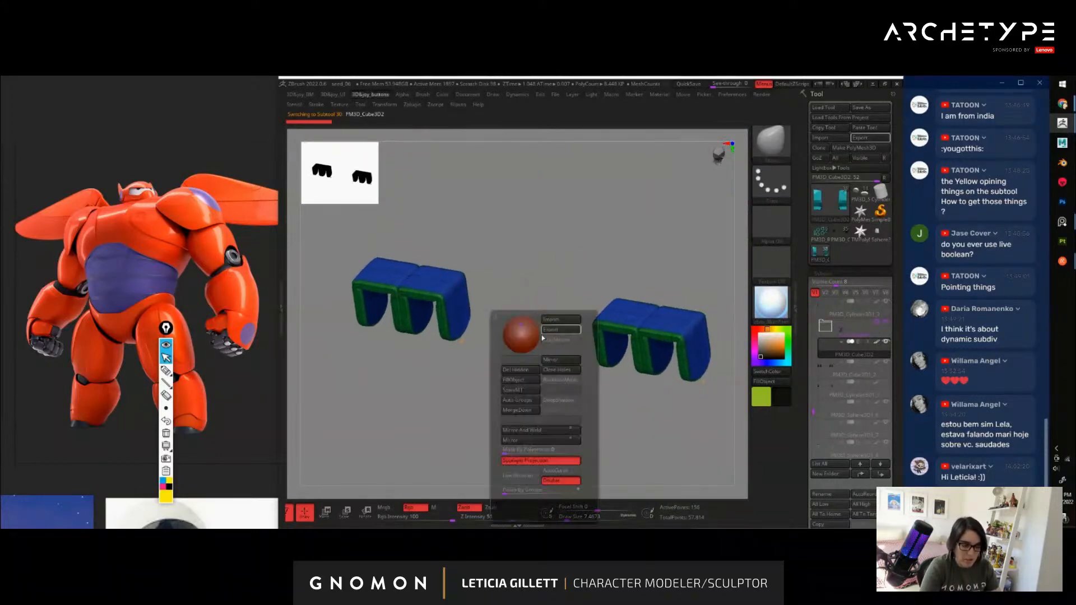
pyautogui.click(525, 404)
# Hide the inner knee bracket of each leg and split it off with Split Hidden
pyautogui.keyDown('ctrl'); pyautogui.keyDown('shift'); pyautogui.click(452, 296); pyautogui.keyUp('shift'); pyautogui.keyUp('ctrl')
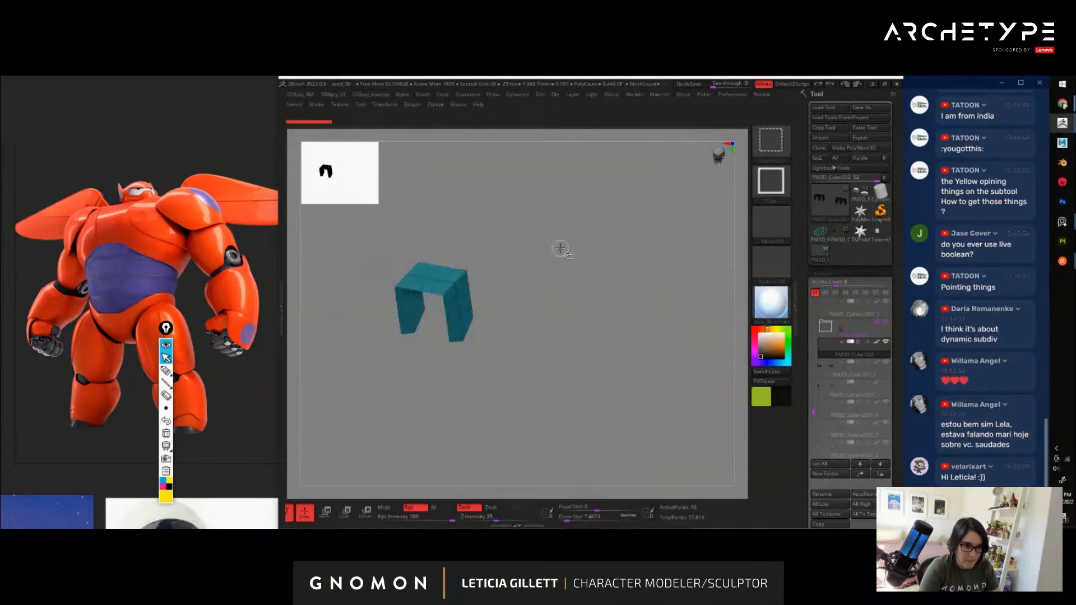
pyautogui.keyDown('ctrl'); pyautogui.keyDown('shift'); pyautogui.moveTo(560, 247); pyautogui.dragTo(574, 261); pyautogui.keyUp('shift'); pyautogui.keyUp('ctrl')
pyautogui.keyDown('ctrl'); pyautogui.keyDown('shift'); pyautogui.click(627, 329); pyautogui.keyUp('shift'); pyautogui.keyUp('ctrl')
pyautogui.press('space')
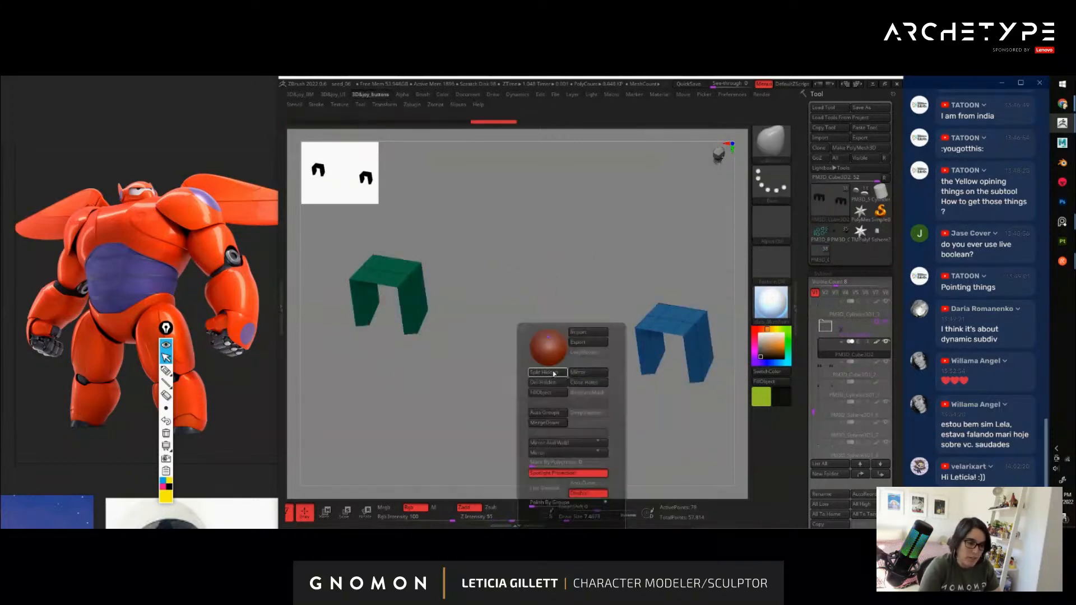
pyautogui.click(554, 374)
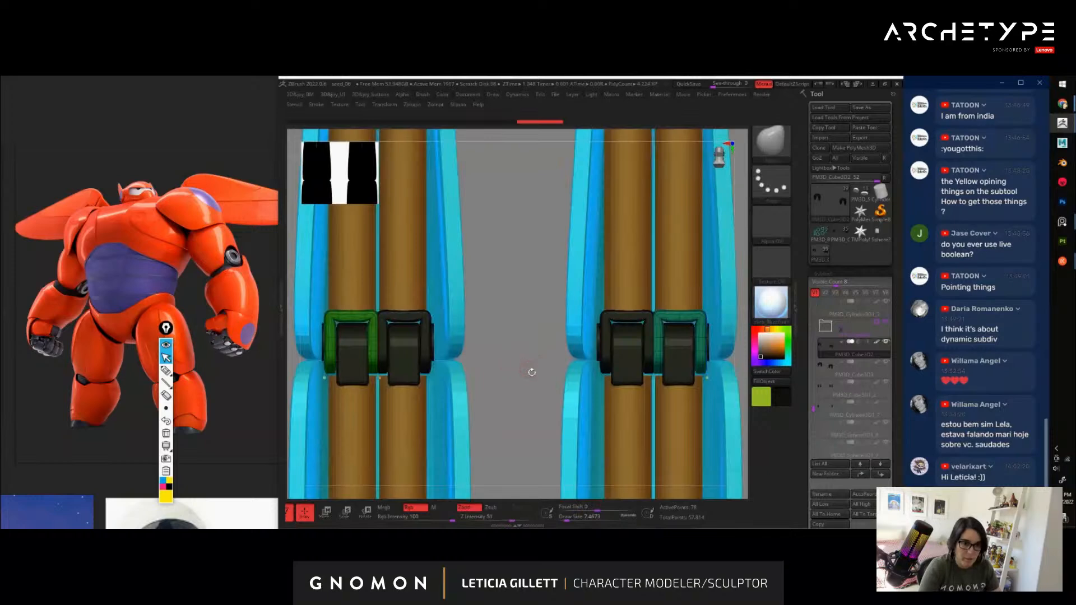
# Isolate and auto-group the knee hinge blocks, and split each leg's inner block from the outer one into a separate SubTool
pyautogui.keyDown('alt'); pyautogui.moveTo(532, 372); pyautogui.dragTo(520, 326); pyautogui.keyUp('alt')
pyautogui.keyDown('alt'); pyautogui.click(427, 336); pyautogui.keyUp('alt')
pyautogui.hotkey('shift', 's')
pyautogui.press('space')
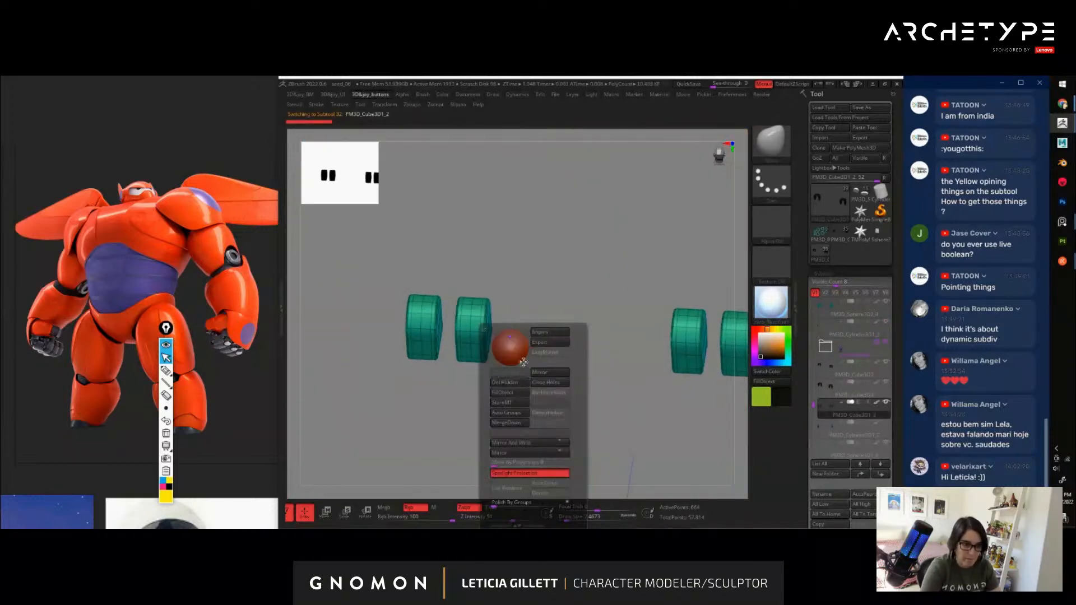
pyautogui.click(511, 412)
pyautogui.keyDown('ctrl'); pyautogui.keyDown('shift'); pyautogui.click(474, 327); pyautogui.keyUp('shift'); pyautogui.keyUp('ctrl')
pyautogui.keyDown('ctrl'); pyautogui.keyDown('shift'); pyautogui.moveTo(511, 271); pyautogui.dragTo(532, 286); pyautogui.keyUp('shift'); pyautogui.keyUp('ctrl')
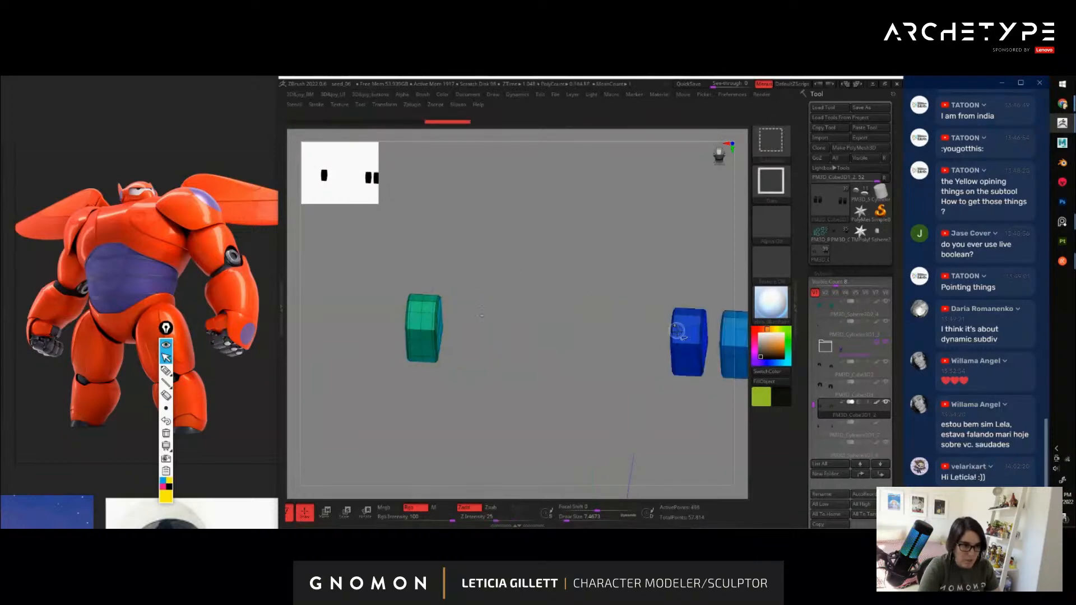
pyautogui.keyDown('ctrl'); pyautogui.keyDown('shift'); pyautogui.click(679, 332); pyautogui.keyUp('shift'); pyautogui.keyUp('ctrl')
pyautogui.press('space')
pyautogui.click(556, 386)
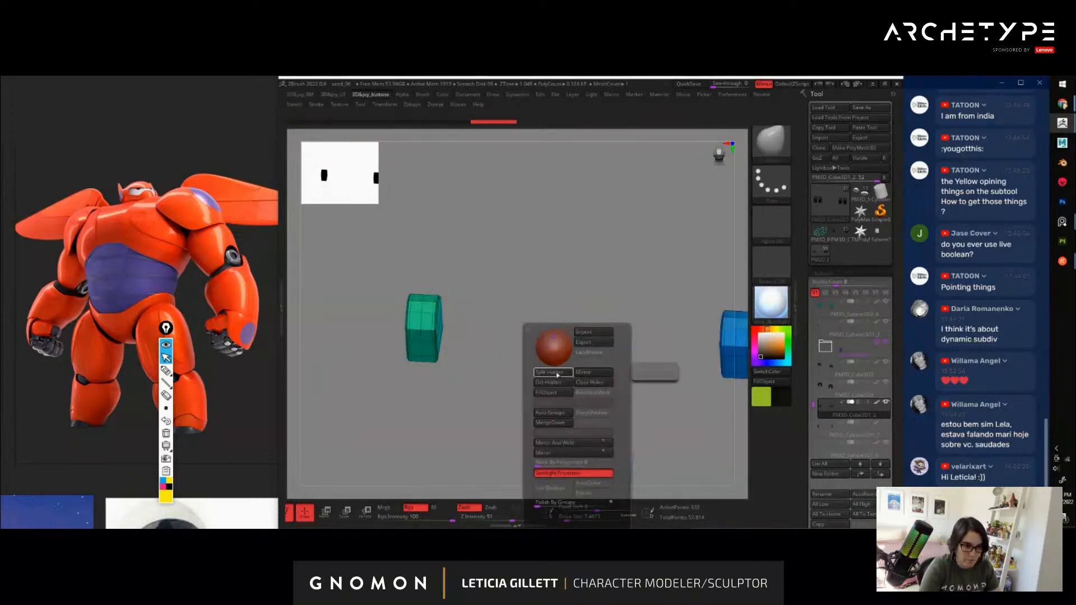
pyautogui.keyDown('ctrl'); pyautogui.keyDown('shift'); pyautogui.click(545, 339); pyautogui.keyUp('shift'); pyautogui.keyUp('ctrl')
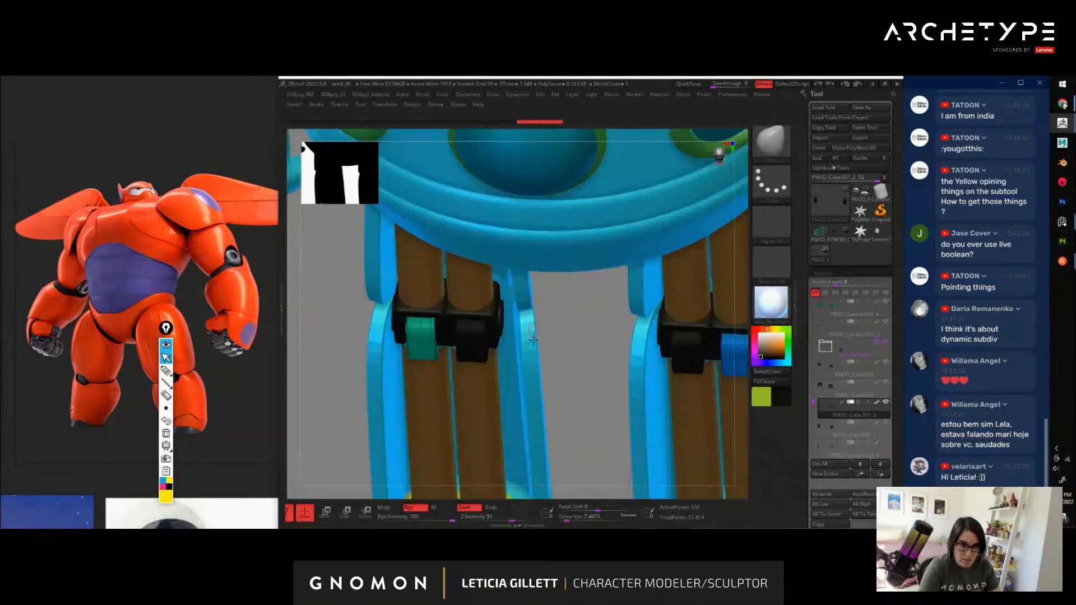
# Isolate and auto-group the knee hinge discs, and split the outer discs from the inner ones with Split Hidden
pyautogui.keyDown('alt'); pyautogui.click(501, 315); pyautogui.keyUp('alt')
pyautogui.hotkey('shift', 's')
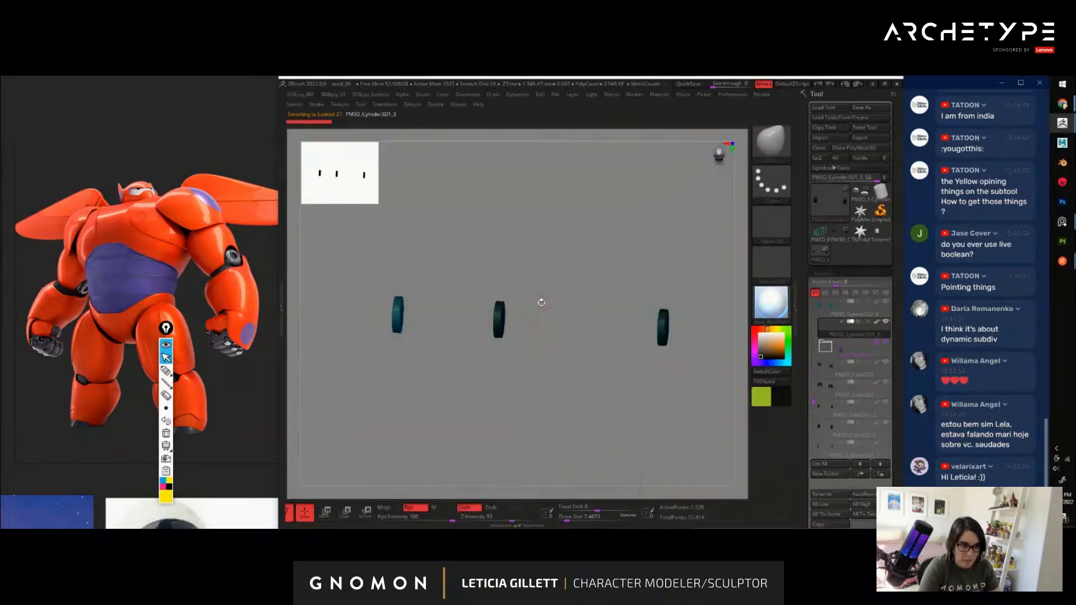
pyautogui.press('space')
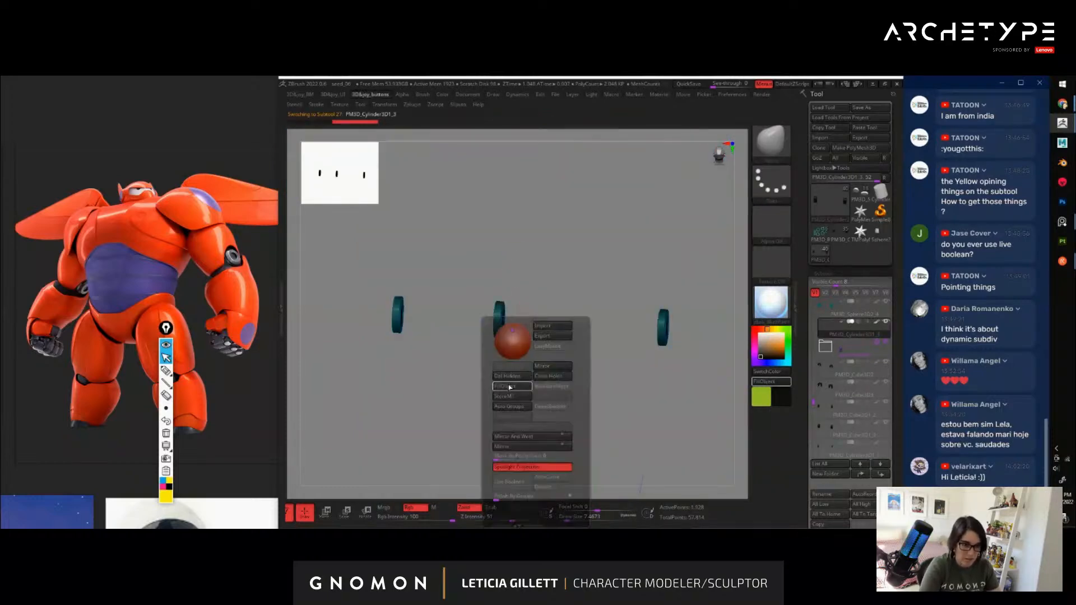
pyautogui.click(514, 407)
pyautogui.keyDown('ctrl'); pyautogui.keyDown('shift'); pyautogui.moveTo(540, 266); pyautogui.dragTo(468, 389); pyautogui.keyUp('shift'); pyautogui.keyUp('ctrl')
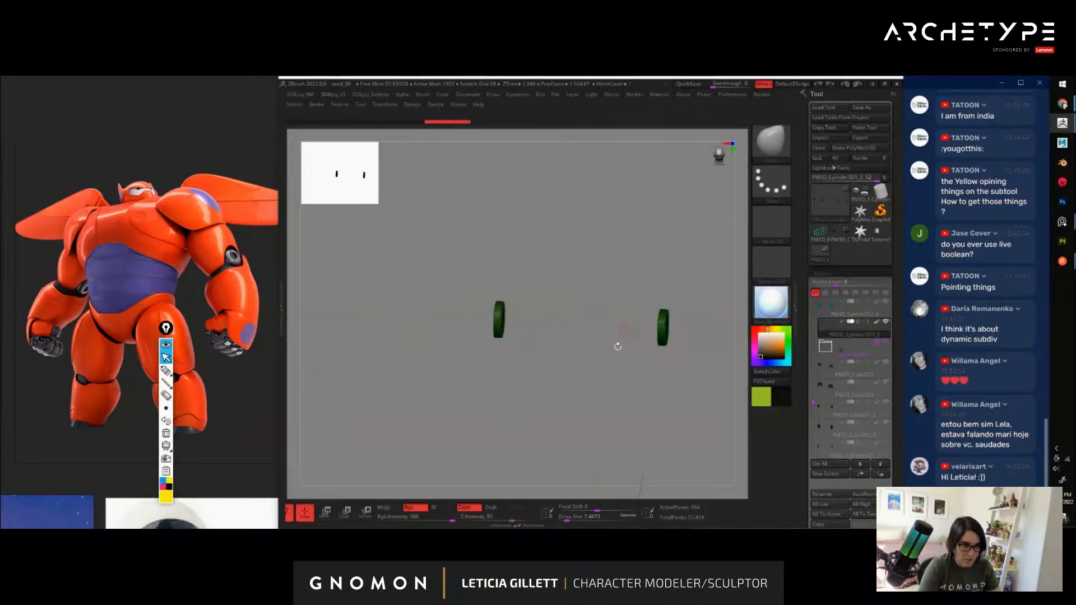
pyautogui.keyDown('alt'); pyautogui.moveTo(617, 346); pyautogui.dragTo(587, 387); pyautogui.keyUp('alt')
pyautogui.press('space')
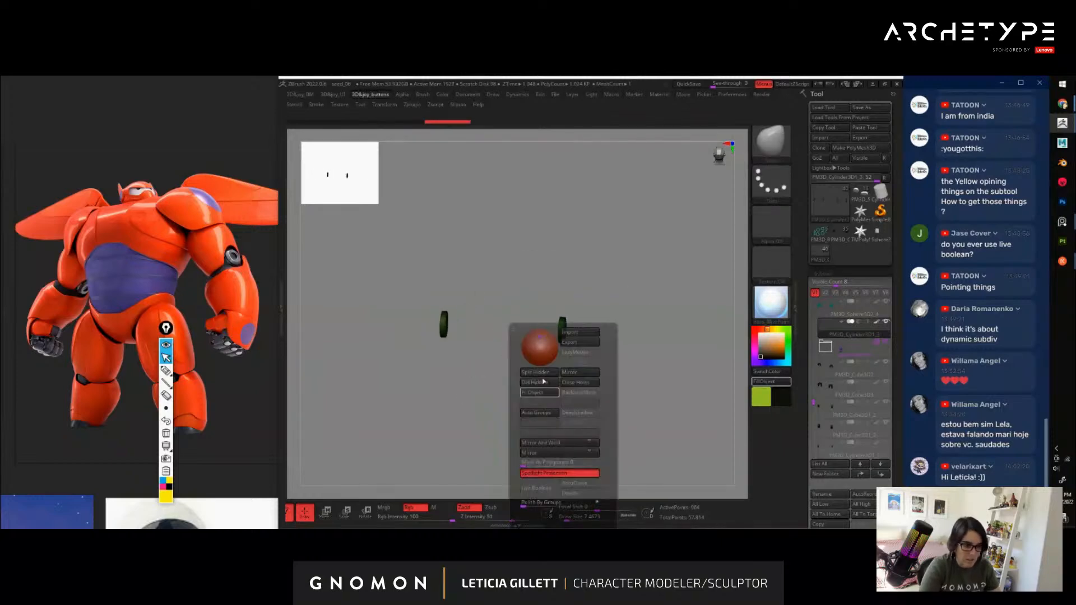
pyautogui.click(541, 380)
pyautogui.hotkey('shift', 's')
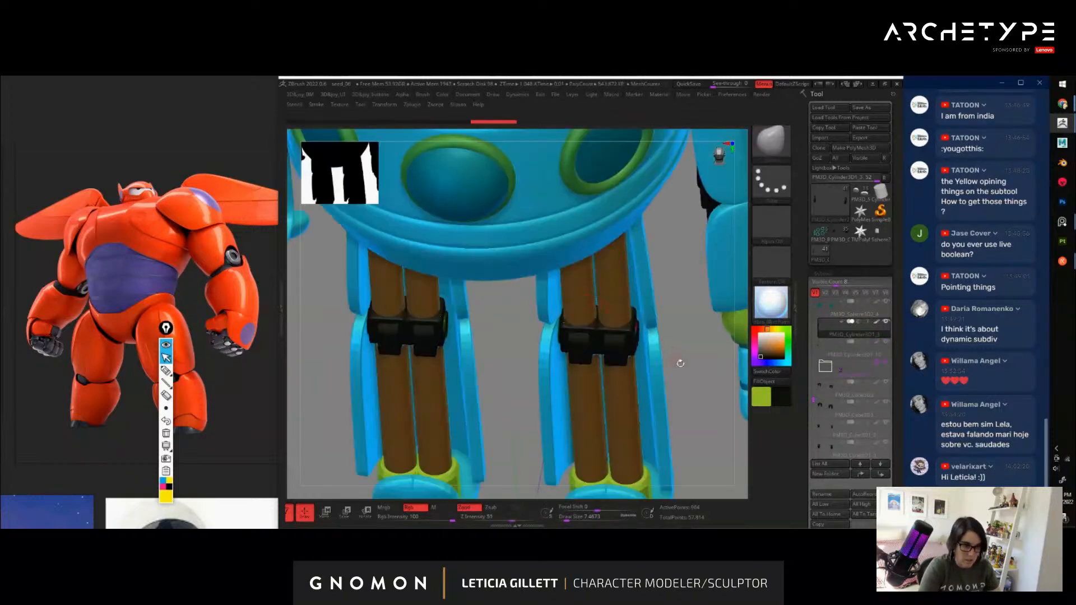
# Isolate the blue upper-leg shells of both legs and assign Auto Groups to them
pyautogui.moveTo(680, 364); pyautogui.dragTo(594, 418)
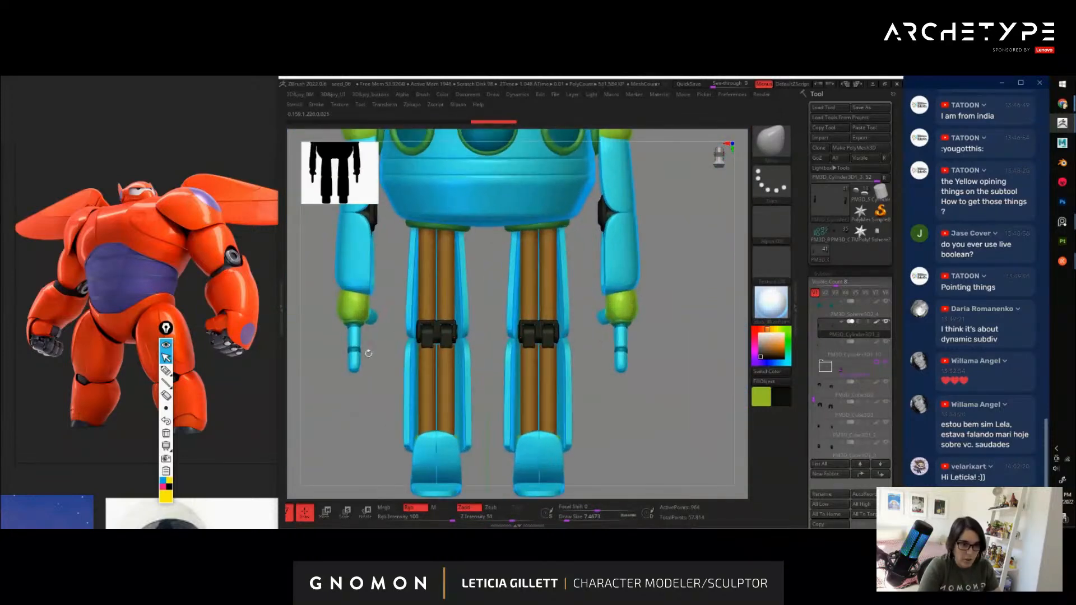
pyautogui.keyDown('shift'); pyautogui.moveTo(368, 354); pyautogui.dragTo(621, 413); pyautogui.keyUp('shift')
pyautogui.keyDown('alt'); pyautogui.click(438, 294); pyautogui.keyUp('alt')
pyautogui.hotkey('shift', 's')
pyautogui.press('space')
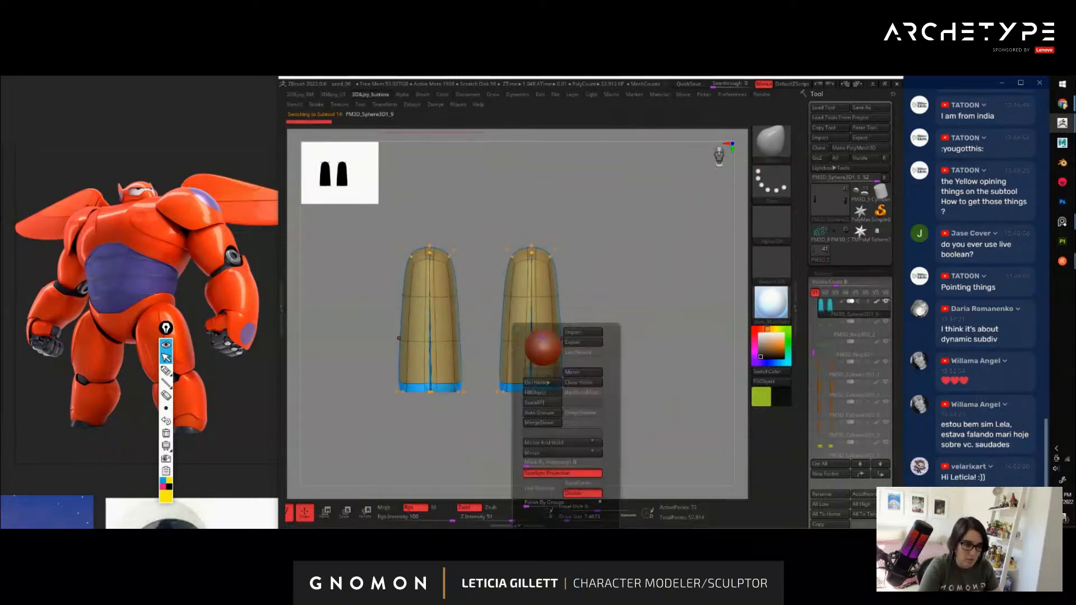
pyautogui.click(547, 414)
# Hide the inner half of each upper-leg shell and separate it from the outer half with Split Hidden
pyautogui.keyDown('ctrl'); pyautogui.keyDown('shift'); pyautogui.click(542, 319); pyautogui.keyUp('shift'); pyautogui.keyUp('ctrl')
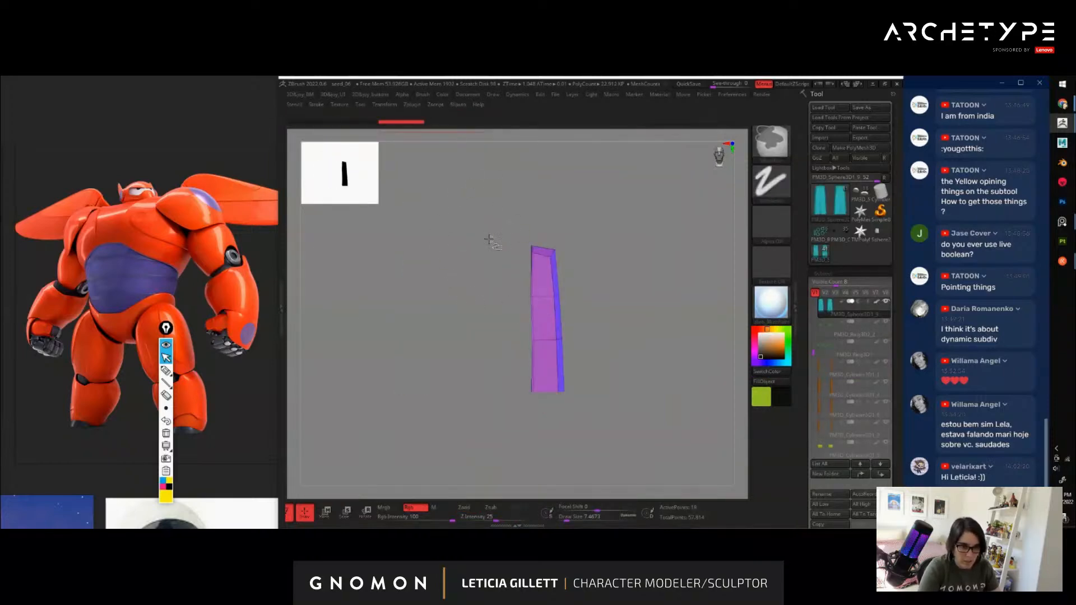
pyautogui.keyDown('ctrl'); pyautogui.keyDown('shift'); pyautogui.click(489, 240); pyautogui.keyUp('shift'); pyautogui.keyUp('ctrl')
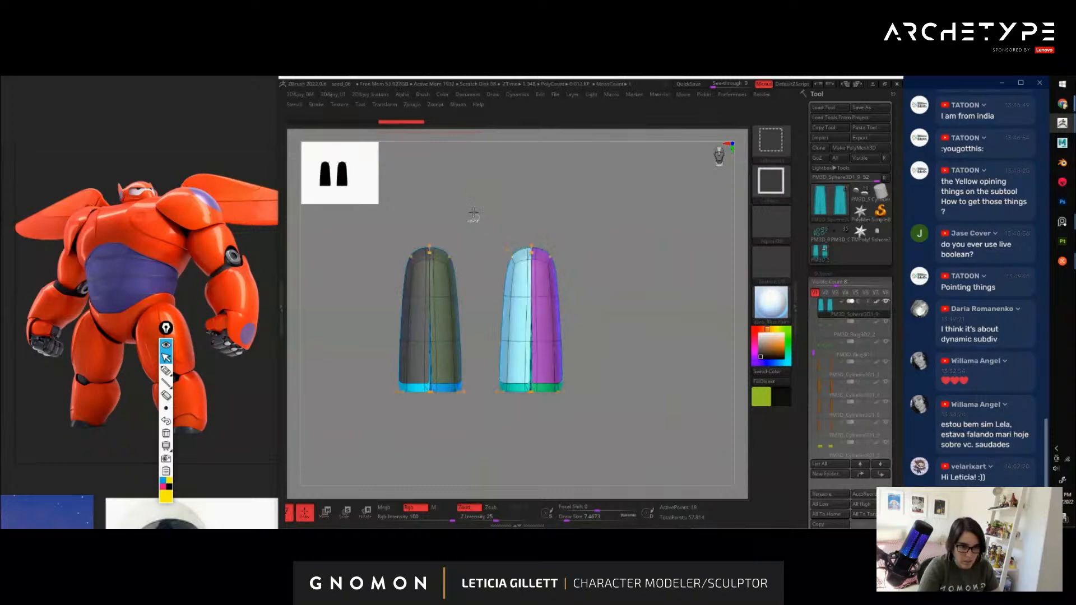
pyautogui.keyDown('ctrl'); pyautogui.keyDown('shift'); pyautogui.click(445, 302); pyautogui.keyUp('shift'); pyautogui.keyUp('ctrl')
pyautogui.keyDown('ctrl'); pyautogui.keyDown('shift'); pyautogui.moveTo(466, 242); pyautogui.dragTo(484, 229); pyautogui.keyUp('shift'); pyautogui.keyUp('ctrl')
pyautogui.keyDown('ctrl'); pyautogui.keyDown('shift'); pyautogui.click(511, 288); pyautogui.keyUp('shift'); pyautogui.keyUp('ctrl')
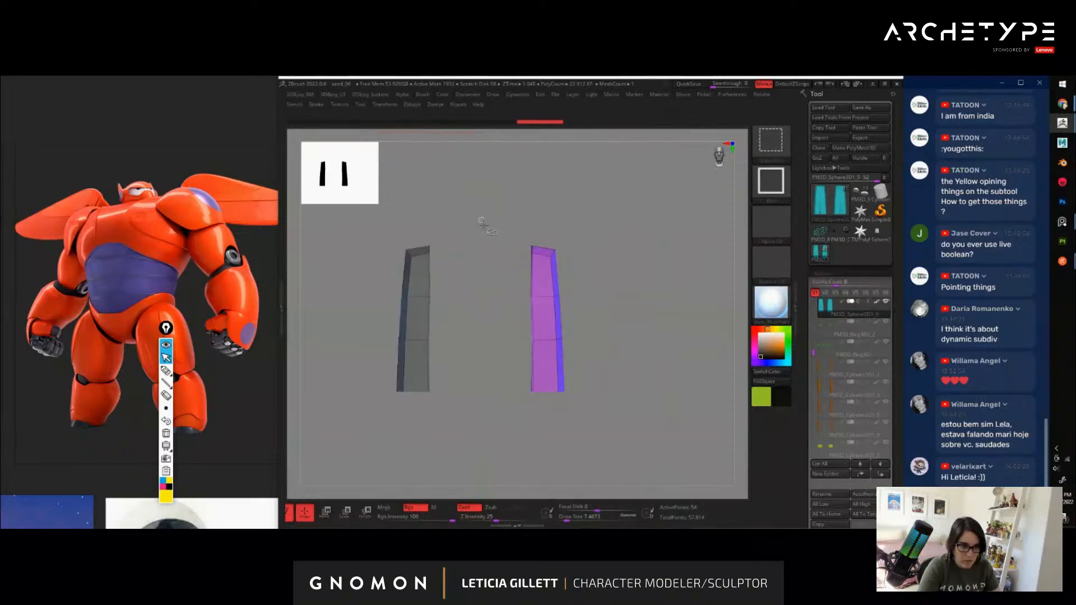
pyautogui.press('space')
pyautogui.click(468, 312)
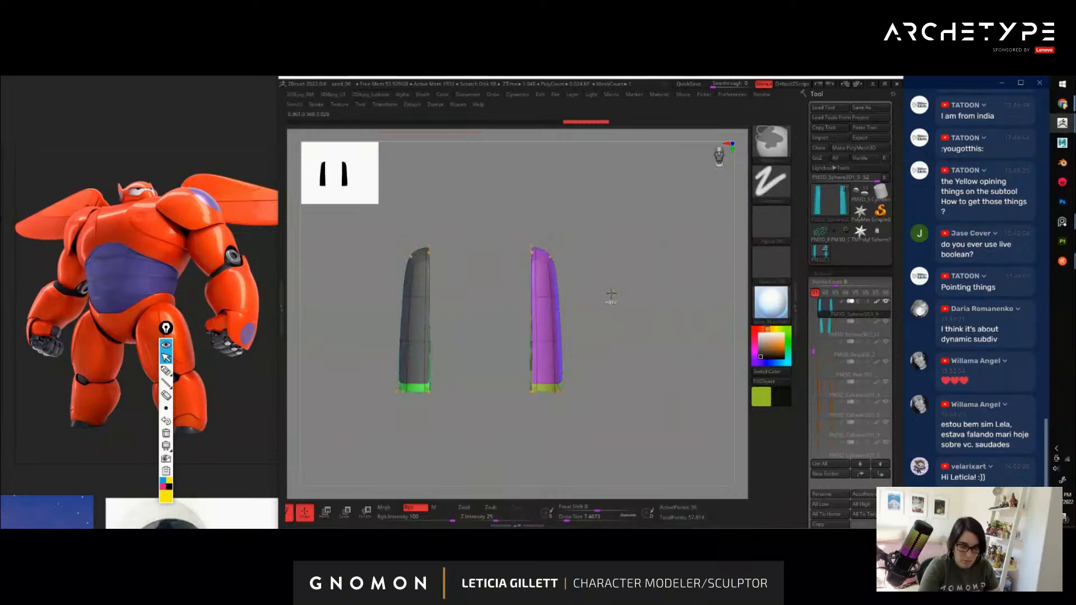
pyautogui.hotkey('ctrl', 's')
# Auto-group the lower-leg shells, hide the inner half on each leg and separate it with Split Hidden
pyautogui.keyDown('alt'); pyautogui.moveTo(630, 462); pyautogui.dragTo(678, 354); pyautogui.keyUp('alt')
pyautogui.keyDown('alt'); pyautogui.click(597, 344); pyautogui.keyUp('alt')
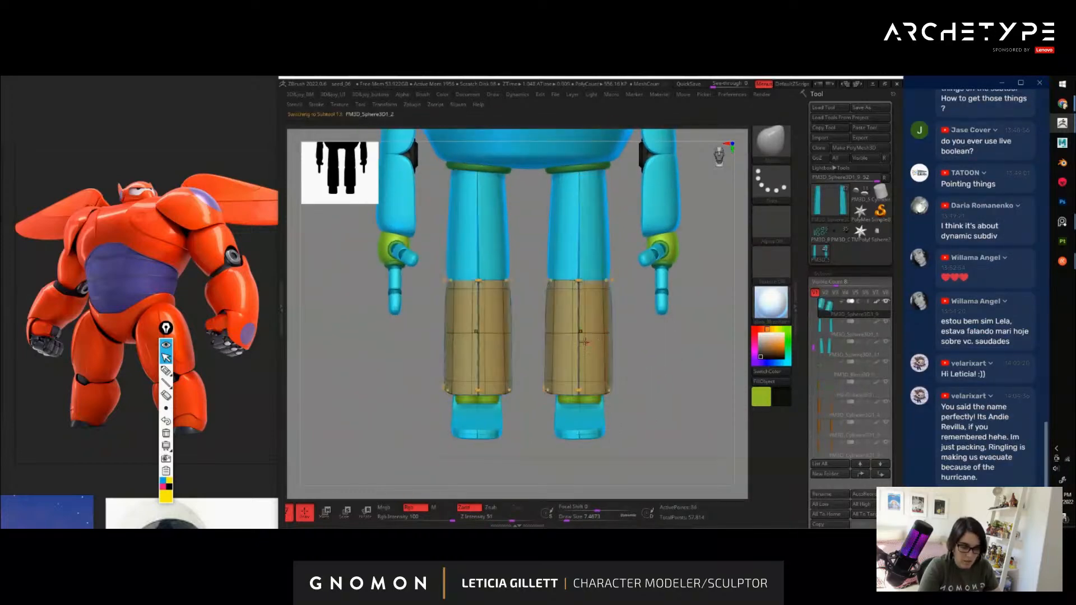
pyautogui.press('space')
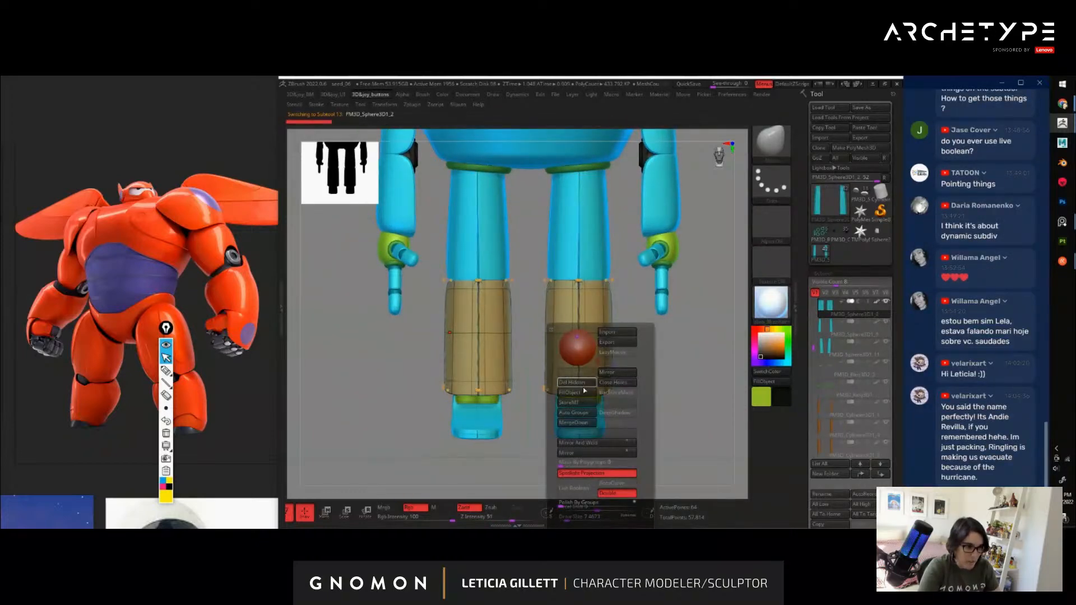
pyautogui.click(578, 413)
pyautogui.keyDown('ctrl'); pyautogui.keyDown('shift'); pyautogui.click(549, 316); pyautogui.keyUp('shift'); pyautogui.keyUp('ctrl')
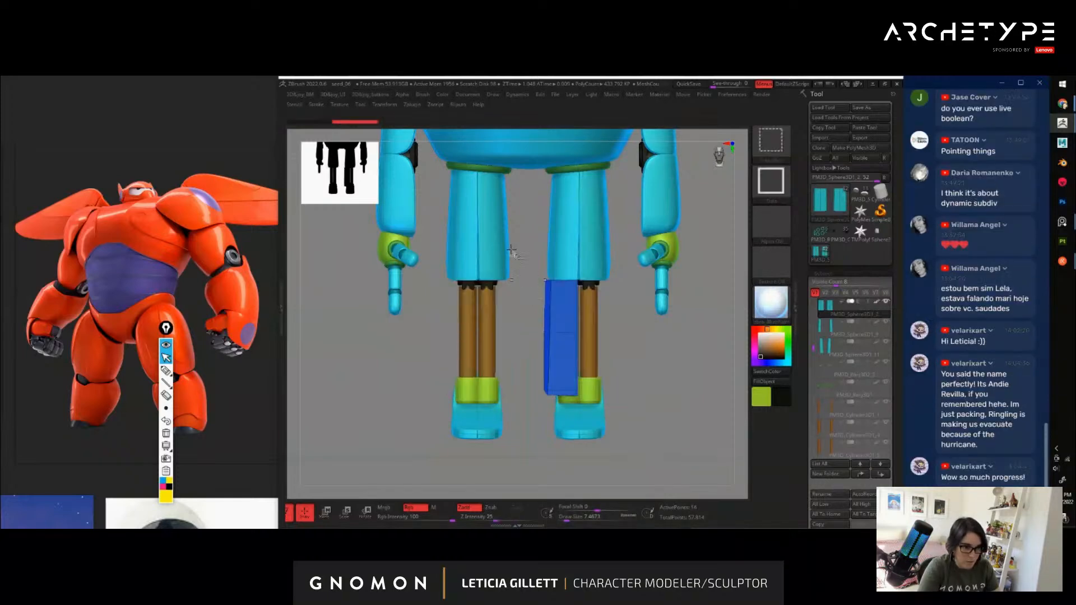
pyautogui.keyDown('ctrl'); pyautogui.keyDown('shift'); pyautogui.click(515, 318); pyautogui.keyUp('shift'); pyautogui.keyUp('ctrl')
pyautogui.keyDown('ctrl'); pyautogui.keyDown('shift'); pyautogui.click(504, 311); pyautogui.keyUp('shift'); pyautogui.keyUp('ctrl')
pyautogui.press('space')
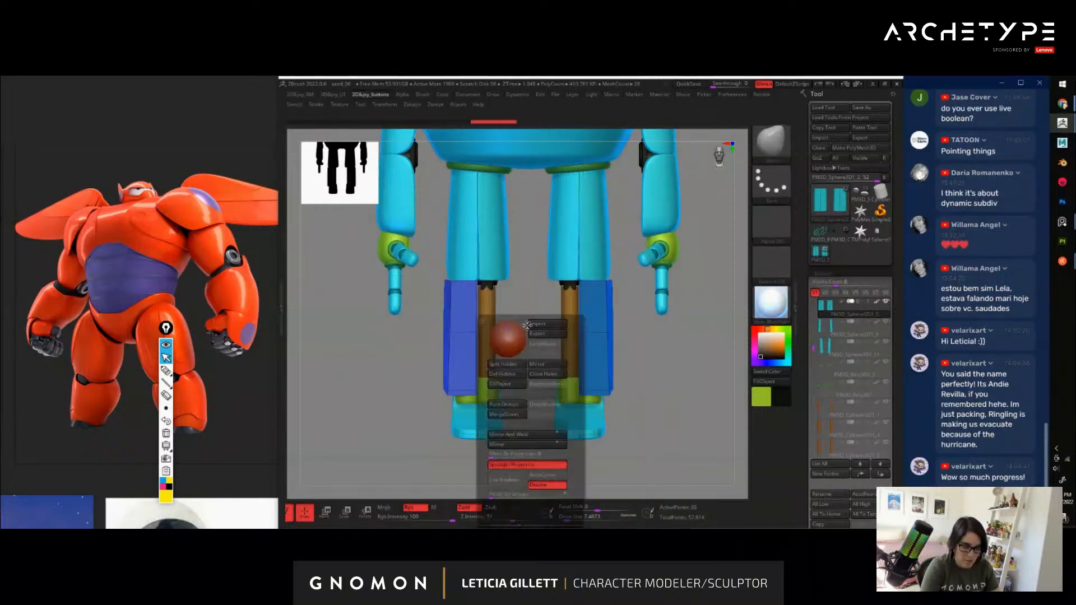
pyautogui.click(515, 367)
# Isolate the green ankle cylinders of both legs and assign Auto Groups to them
pyautogui.moveTo(682, 407)
pyautogui.keyDown('alt'); pyautogui.mouseDown()
pyautogui.moveTo(659, 375)
pyautogui.moveTo(637, 380)
pyautogui.moveTo(684, 379)
pyautogui.moveTo(725, 335)
pyautogui.moveTo(691, 310)
pyautogui.moveTo(642, 217)
pyautogui.moveTo(642, 403)
pyautogui.moveTo(597, 395)
pyautogui.moveTo(689, 445)
pyautogui.moveTo(678, 397)
pyautogui.mouseUp(); pyautogui.keyUp('alt')
pyautogui.hotkey('shift', 'f')
pyautogui.keyDown('alt'); pyautogui.click(543, 386); pyautogui.keyUp('alt')
pyautogui.hotkey('ctrl', 'shift', 's')
pyautogui.keyDown('shift'); pyautogui.moveTo(613, 373); pyautogui.dragTo(646, 372); pyautogui.keyUp('shift')
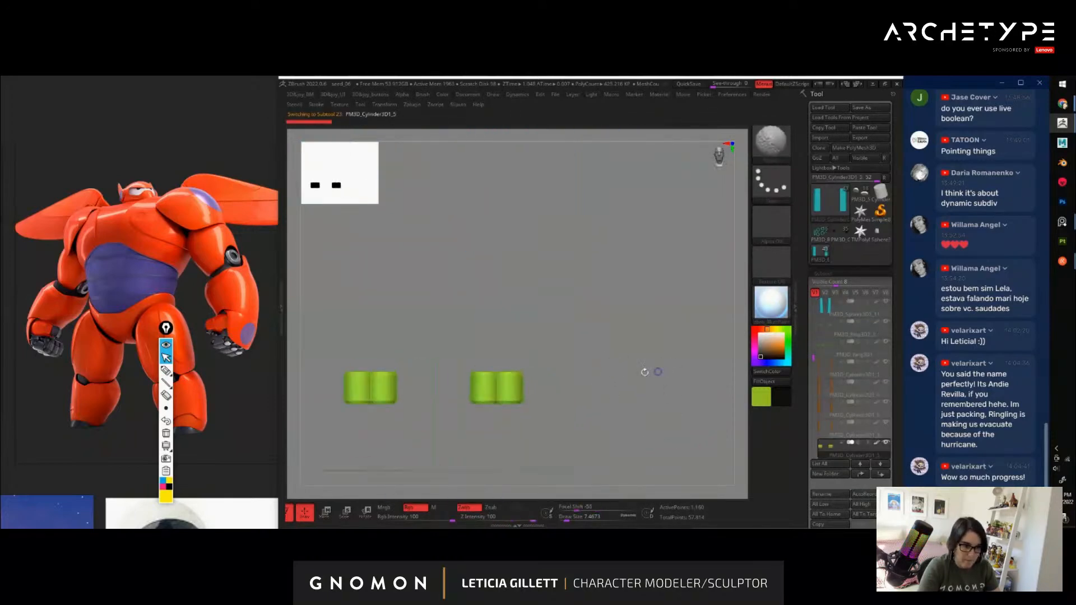
pyautogui.keyDown('alt'); pyautogui.moveTo(599, 396); pyautogui.dragTo(625, 351); pyautogui.keyUp('alt')
pyautogui.hotkey('shift', 'f')
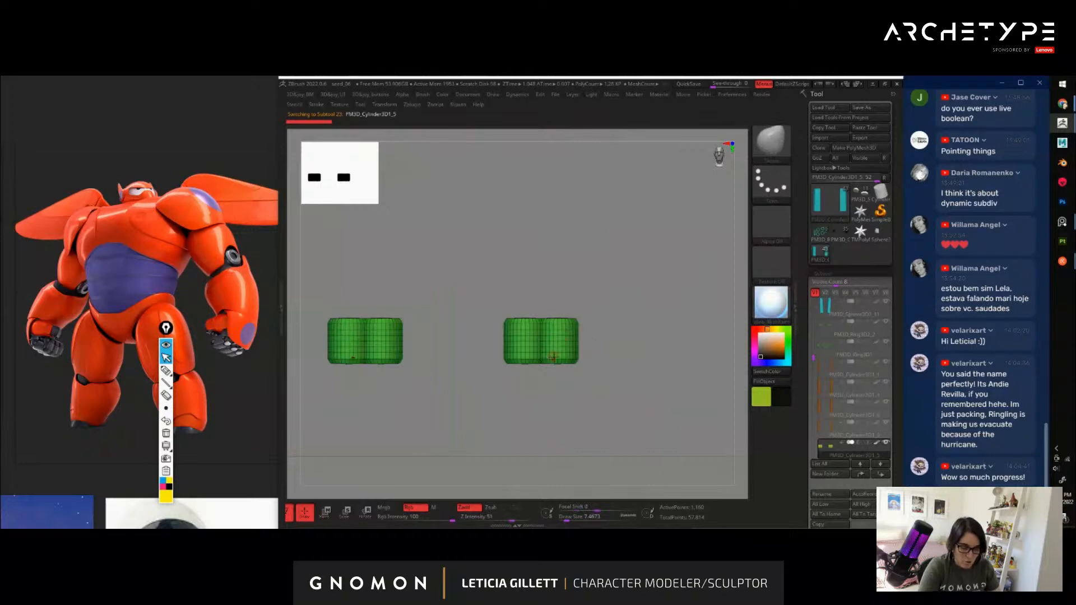
pyautogui.press('space')
pyautogui.click(536, 413)
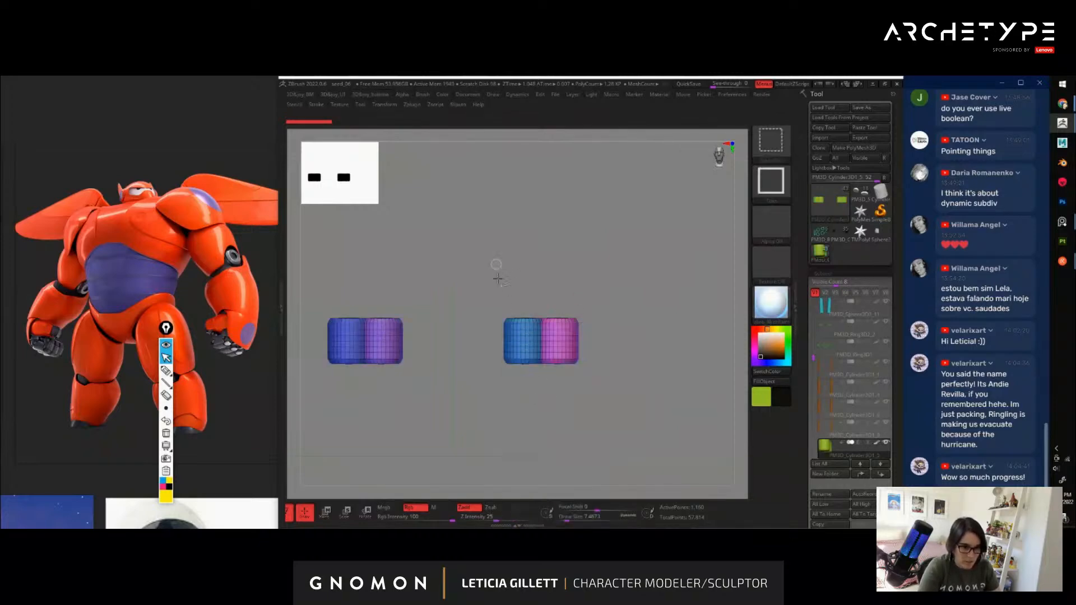
# Hide the inner ankle cylinder of each leg and split it off from the outer one with Split Hidden
pyautogui.keyDown('ctrl'); pyautogui.keyDown('shift'); pyautogui.click(516, 328); pyautogui.keyUp('shift'); pyautogui.keyUp('ctrl')
pyautogui.keyDown('ctrl'); pyautogui.keyDown('shift'); pyautogui.moveTo(507, 284); pyautogui.dragTo(514, 298); pyautogui.keyUp('shift'); pyautogui.keyUp('ctrl')
pyautogui.keyDown('ctrl'); pyautogui.keyDown('shift'); pyautogui.click(384, 330); pyautogui.keyUp('shift'); pyautogui.keyUp('ctrl')
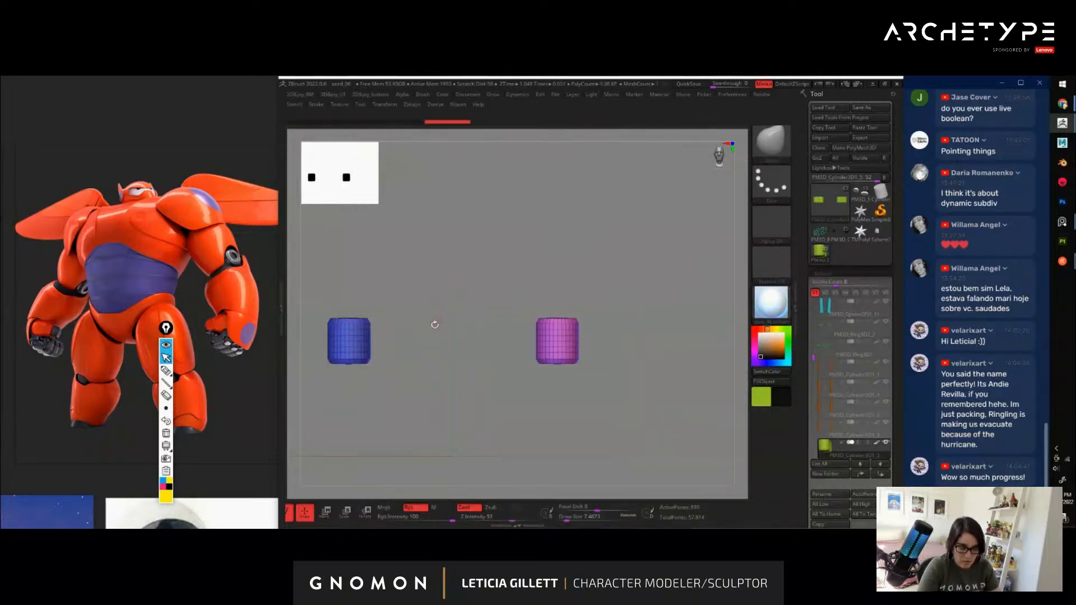
pyautogui.press('space')
pyautogui.keyDown('ctrl'); pyautogui.keyDown('shift'); pyautogui.click(650, 424); pyautogui.keyUp('shift'); pyautogui.keyUp('ctrl')
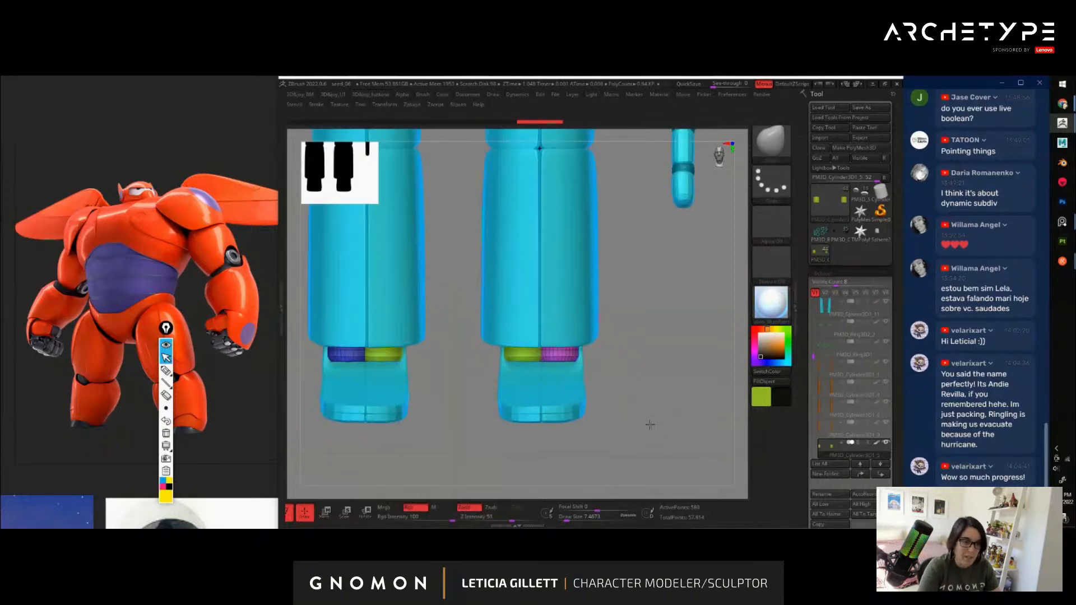
pyautogui.keyDown('alt'); pyautogui.moveTo(650, 424); pyautogui.dragTo(705, 403); pyautogui.keyUp('alt')
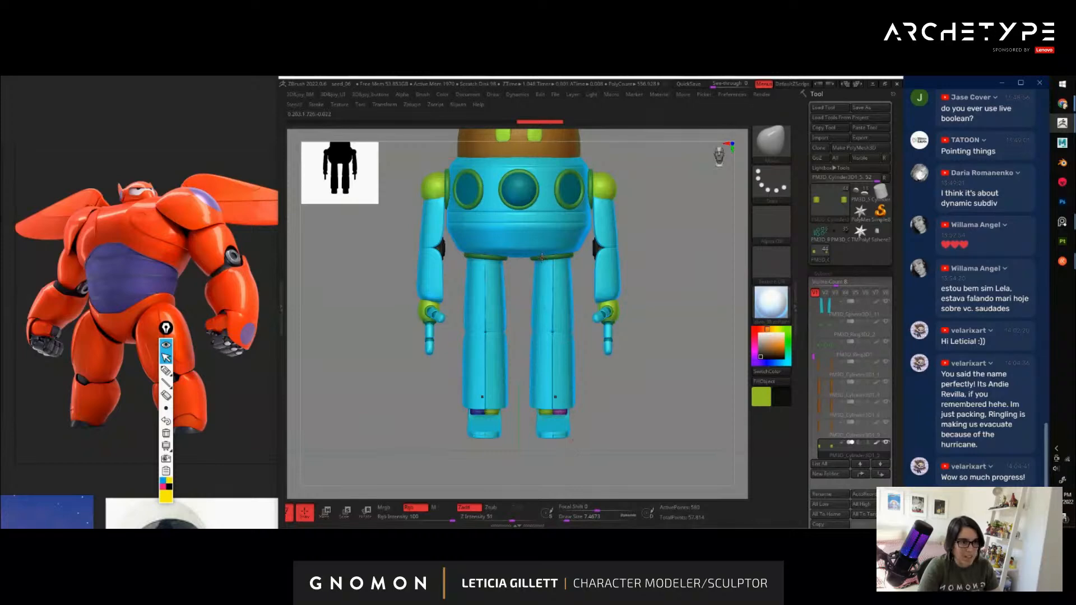
pyautogui.keyDown('alt'); pyautogui.moveTo(615, 422); pyautogui.dragTo(648, 410); pyautogui.keyUp('alt')
pyautogui.hotkey('ctrl', 'w')
# Select the outer upper-leg rod SubTool and create a named SubTool folder for it
pyautogui.moveTo(814, 356)
pyautogui.mouseDown()
pyautogui.moveTo(816, 385)
pyautogui.moveTo(817, 365)
pyautogui.mouseUp()
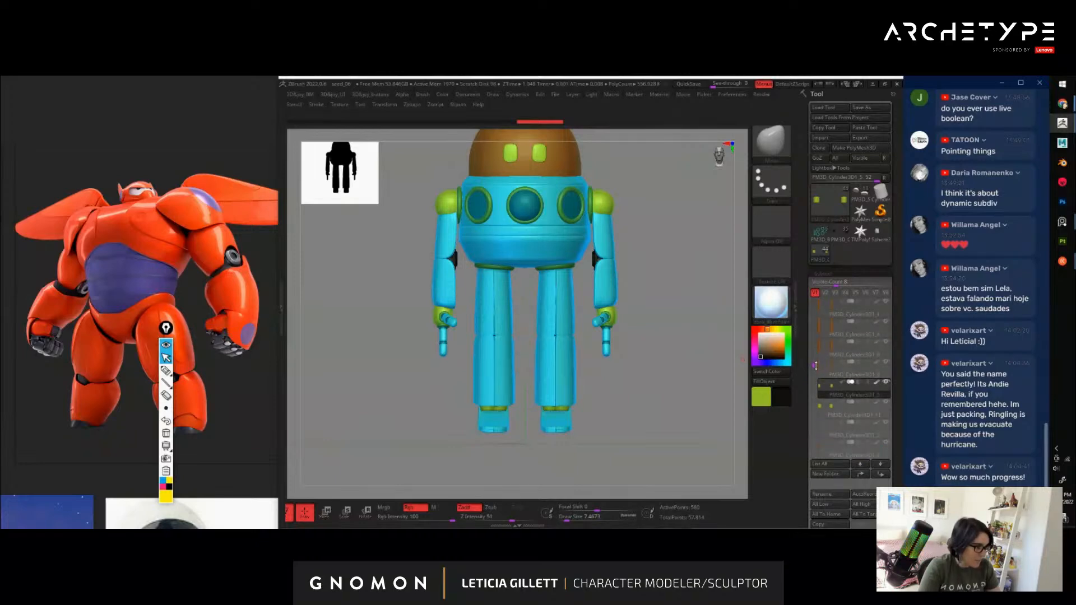
pyautogui.moveTo(815, 366); pyautogui.dragTo(816, 374)
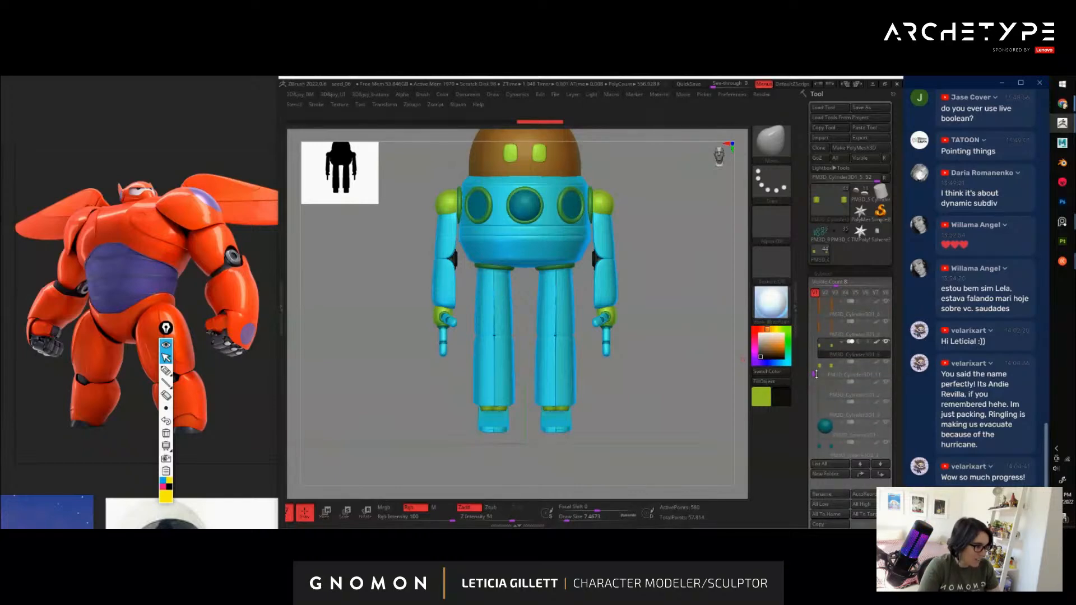
pyautogui.moveTo(816, 375)
pyautogui.mouseDown()
pyautogui.moveTo(815, 386)
pyautogui.moveTo(813, 356)
pyautogui.mouseUp()
pyautogui.click(830, 368)
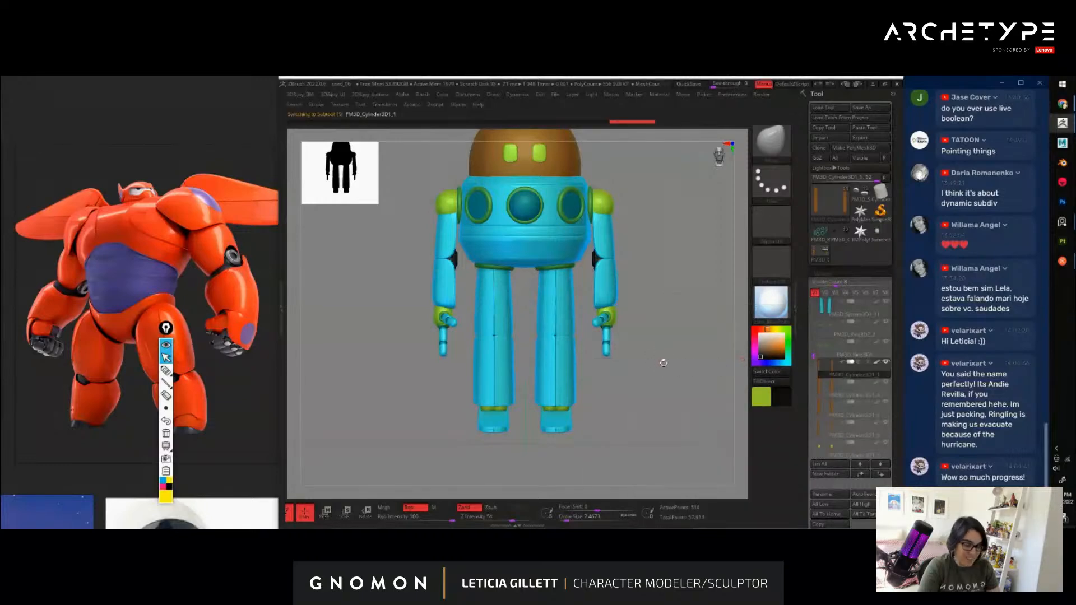
pyautogui.moveTo(663, 362); pyautogui.dragTo(690, 377)
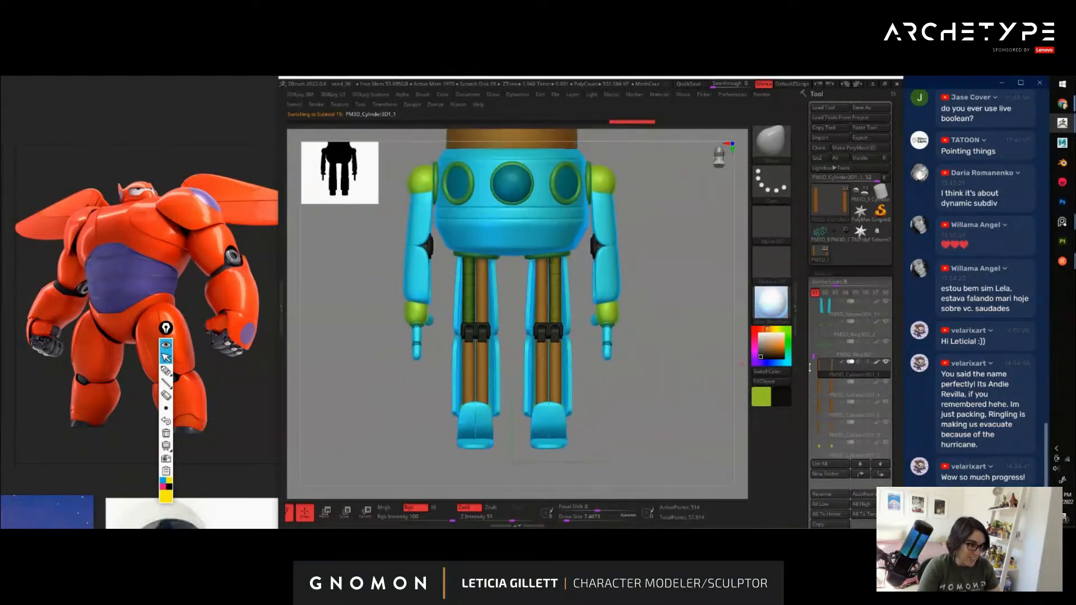
pyautogui.moveTo(804, 360); pyautogui.dragTo(813, 339)
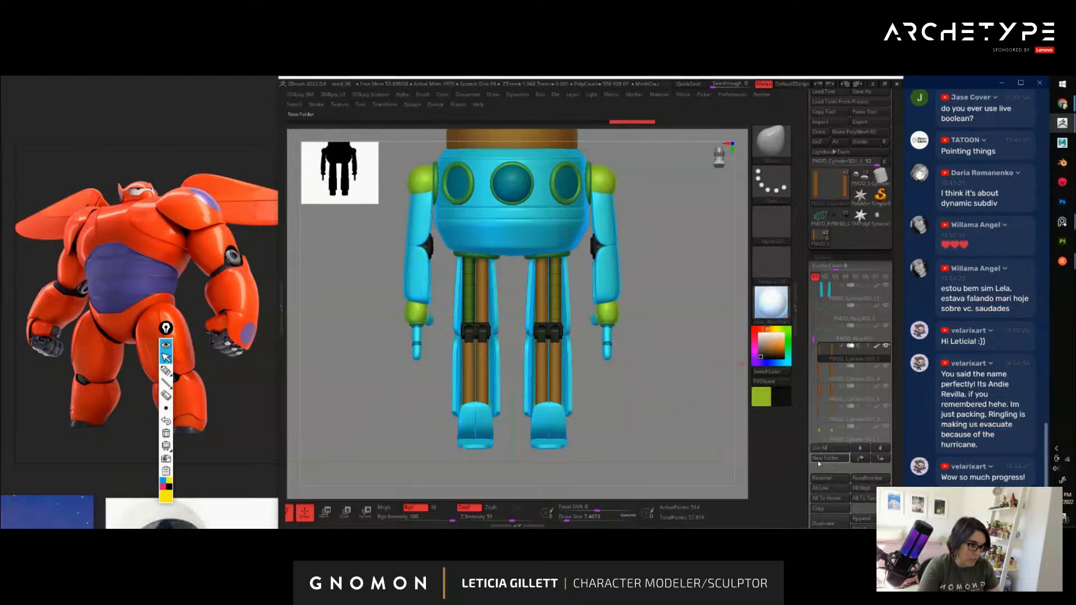
pyautogui.moveTo(802, 470); pyautogui.dragTo(828, 403)
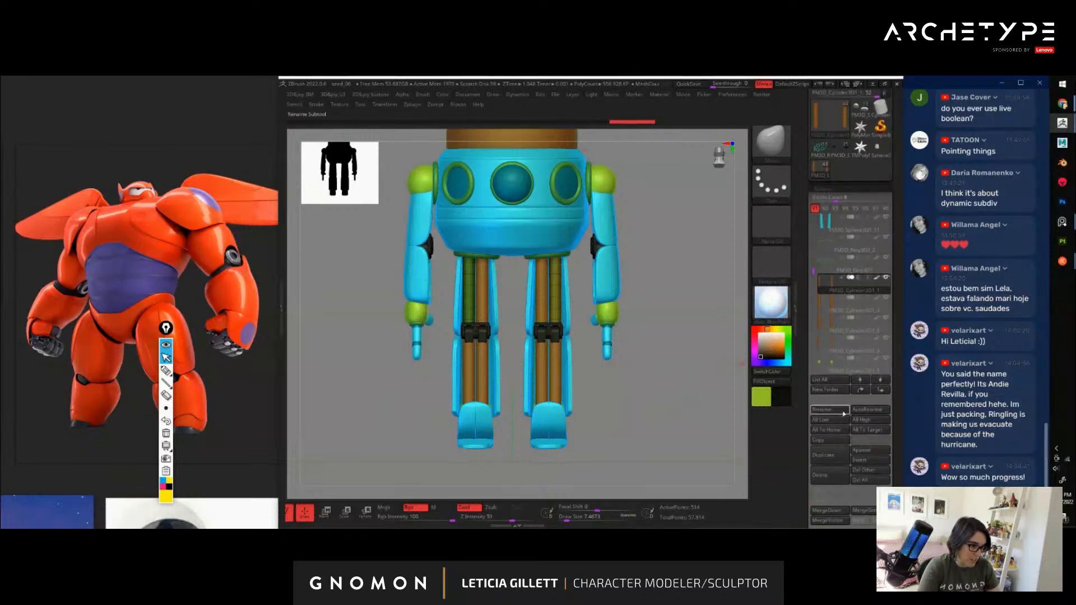
pyautogui.click(825, 390)
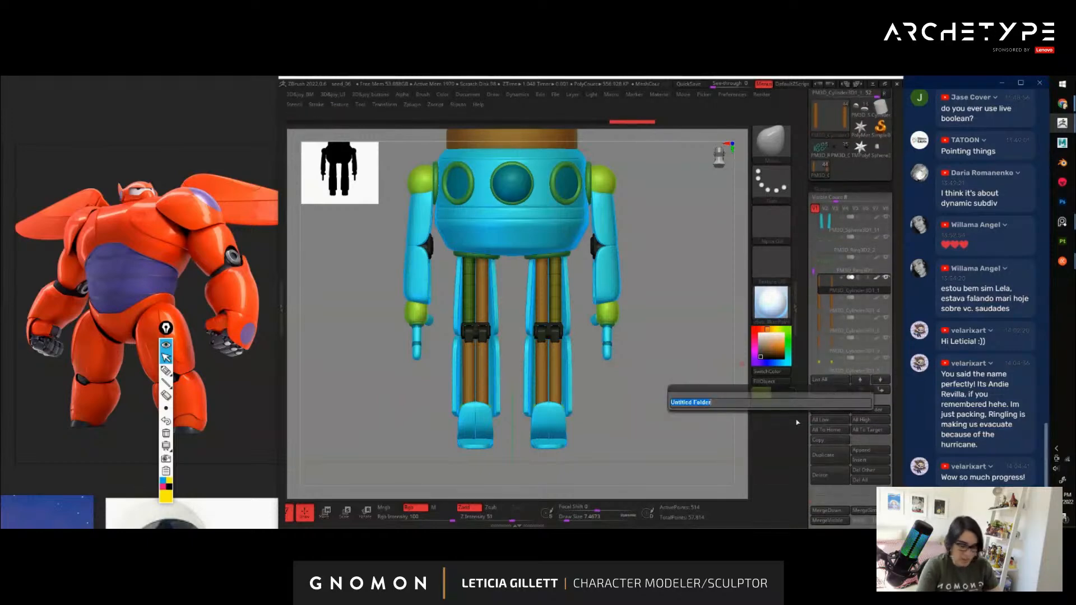
pyautogui.press('BackSpace')
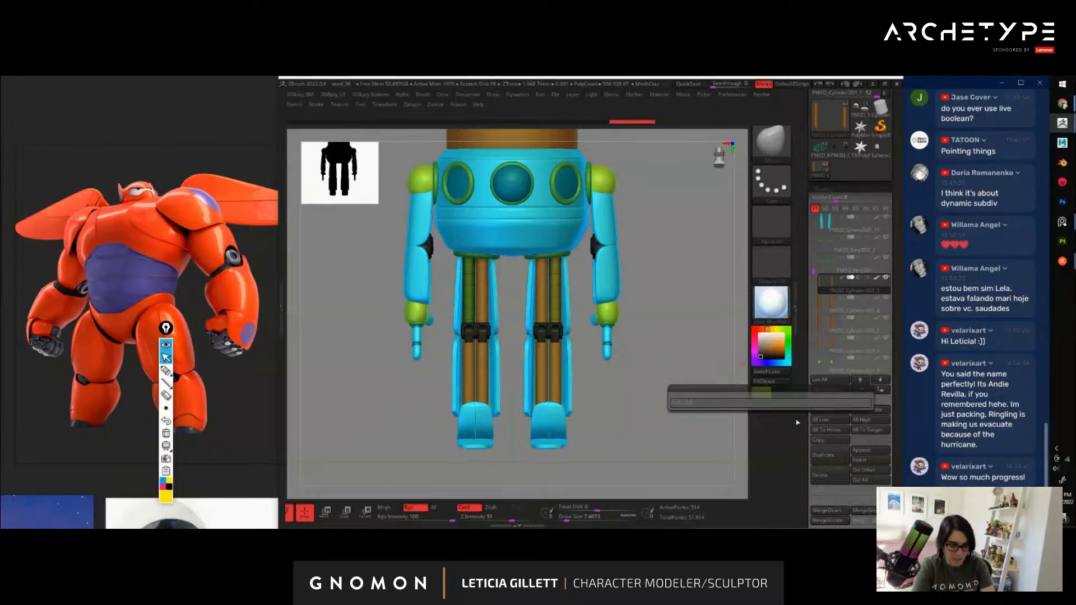
pyautogui.press('Return')
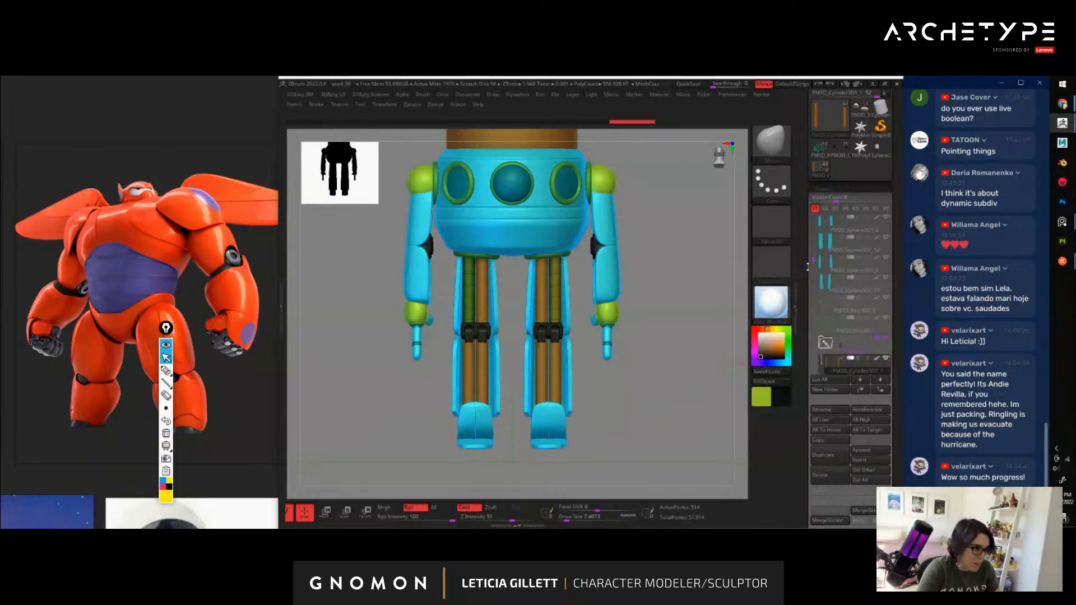
# Move the matching leg shell, rod and outer ankle cylinder SubTools into the new folder and collapse it
pyautogui.moveTo(829, 265); pyautogui.dragTo(826, 342)
pyautogui.moveTo(821, 259); pyautogui.dragTo(834, 341)
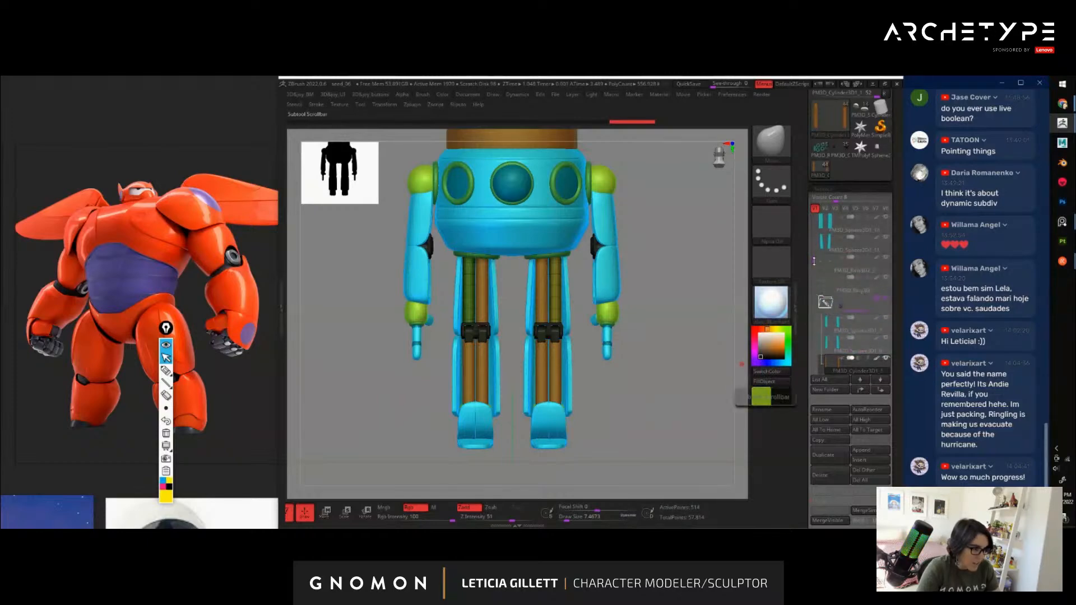
pyautogui.moveTo(814, 260); pyautogui.dragTo(814, 273)
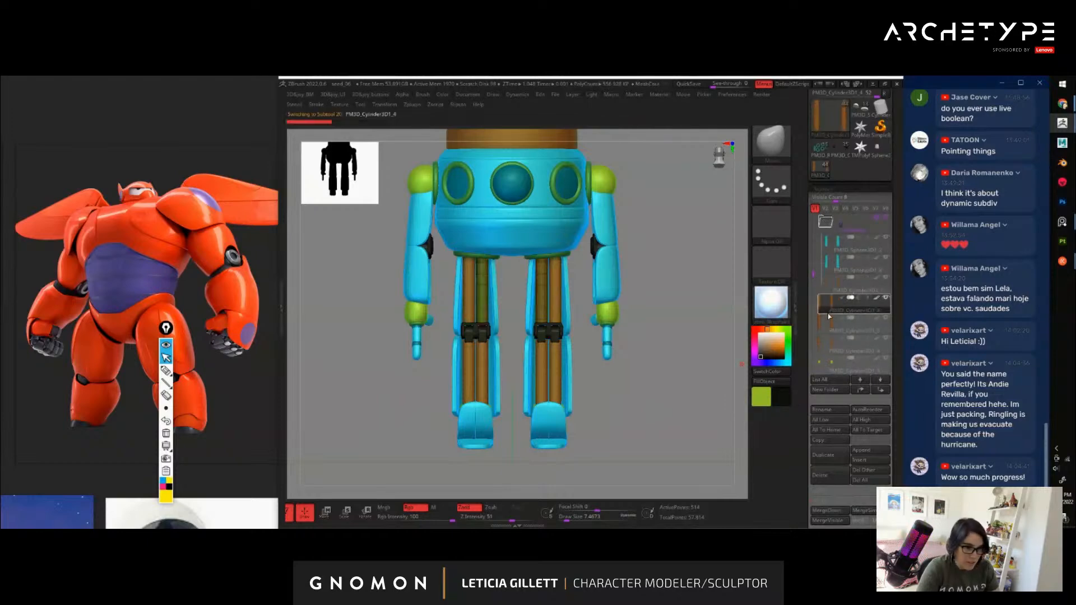
pyautogui.click(828, 332)
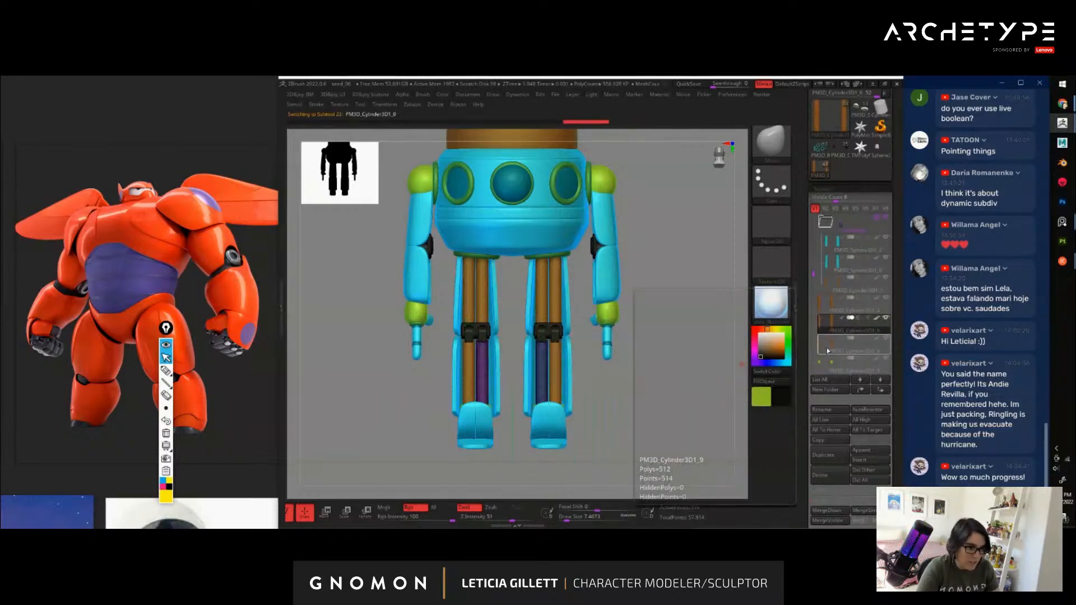
pyautogui.click(837, 266)
pyautogui.moveTo(833, 261); pyautogui.dragTo(830, 220)
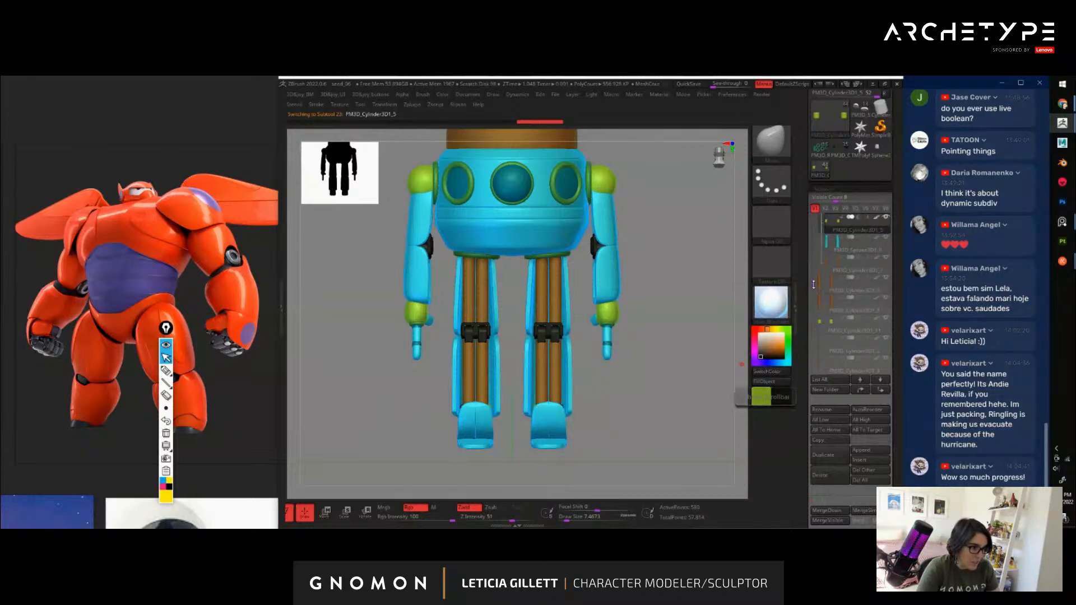
pyautogui.moveTo(814, 285); pyautogui.dragTo(820, 260)
pyautogui.click(828, 267)
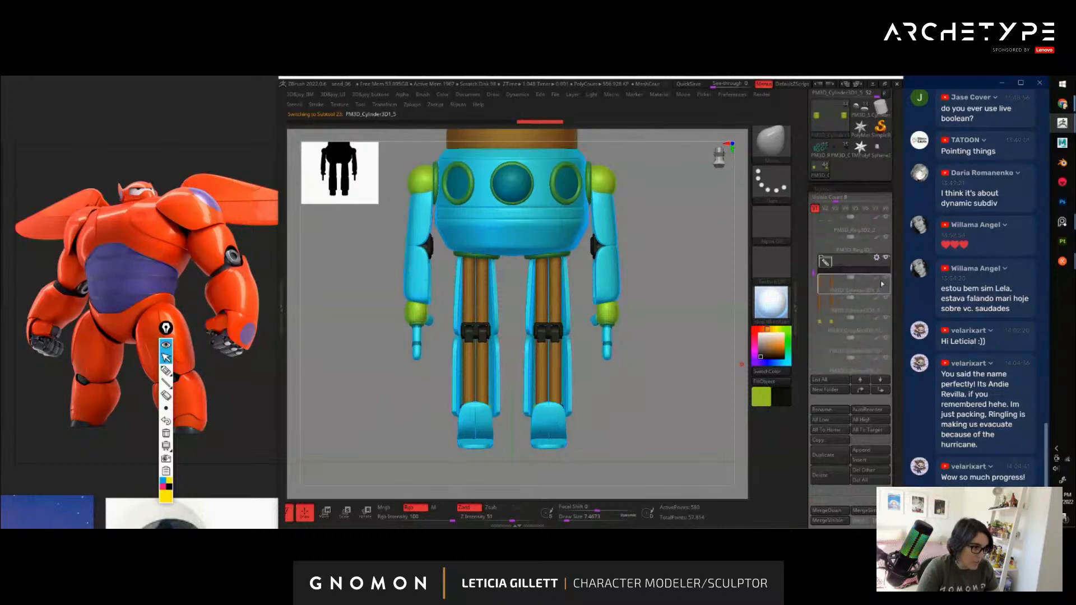
# Move the outer foot SubTool PM3D_Sphere3D1_13 into the outer-leg folder and check the folder's parts with Transpose Set
pyautogui.moveTo(869, 301)
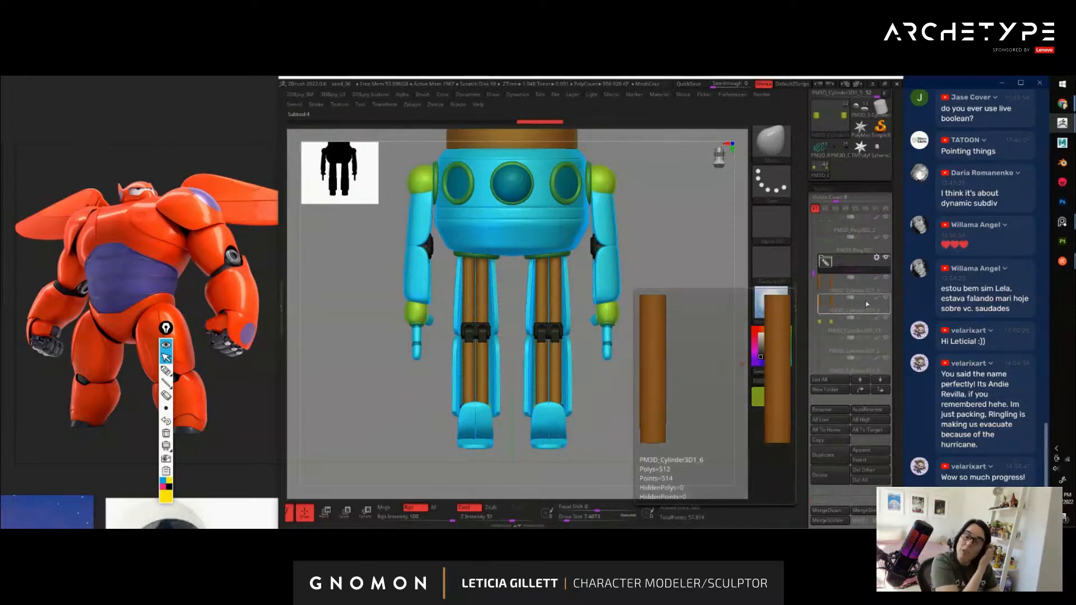
pyautogui.moveTo(872, 263)
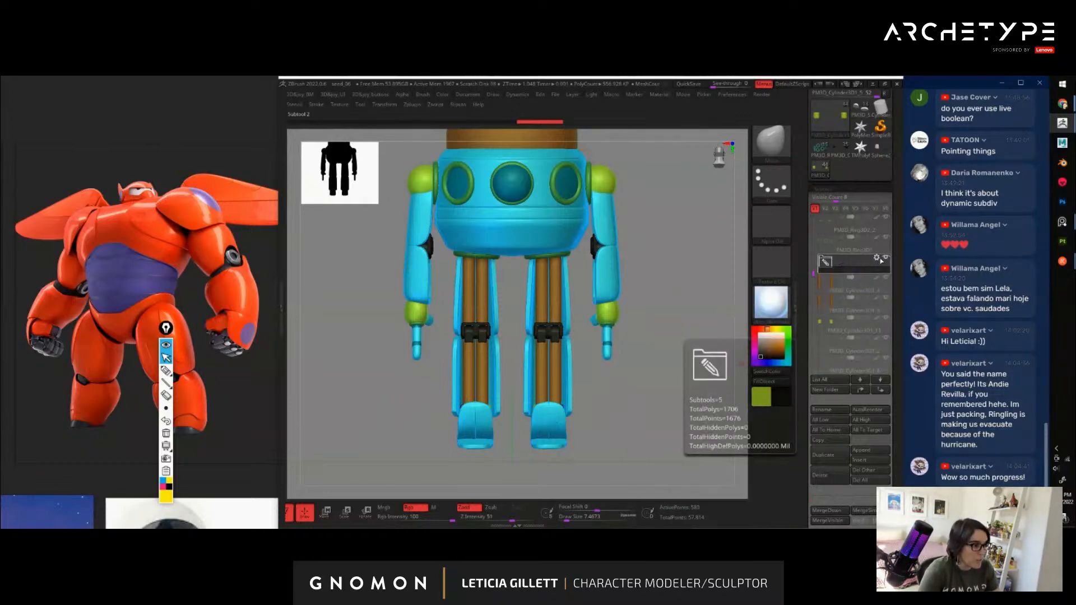
pyautogui.keyDown('shift'); pyautogui.click(880, 389); pyautogui.keyUp('shift')
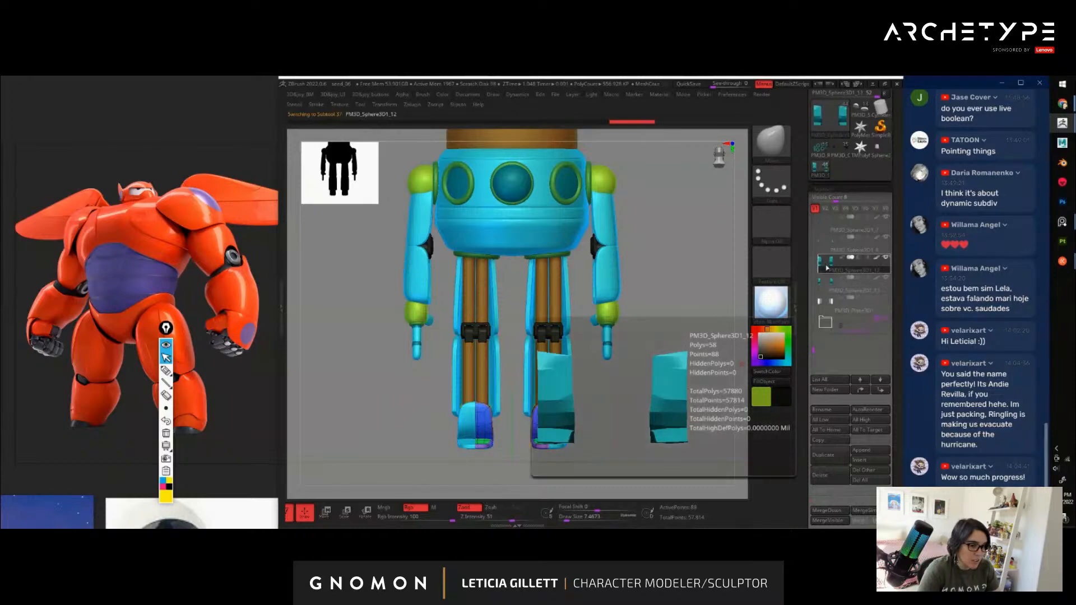
pyautogui.click(830, 291)
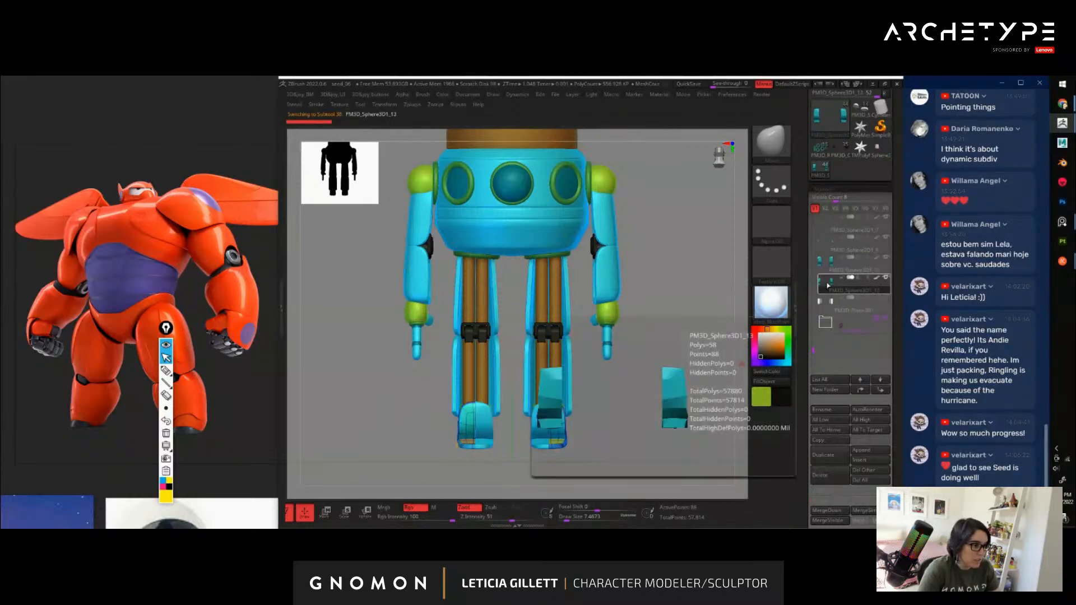
pyautogui.click(829, 324)
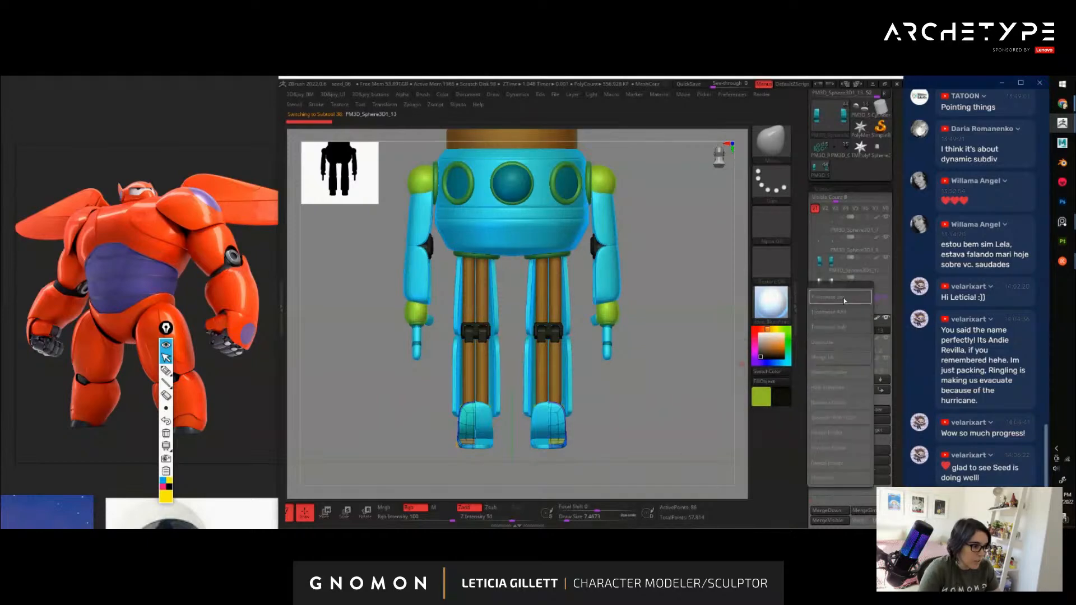
pyautogui.press('w')
pyautogui.moveTo(670, 394)
pyautogui.mouseDown()
pyautogui.moveTo(686, 394)
pyautogui.moveTo(648, 394)
pyautogui.moveTo(658, 393)
pyautogui.mouseUp()
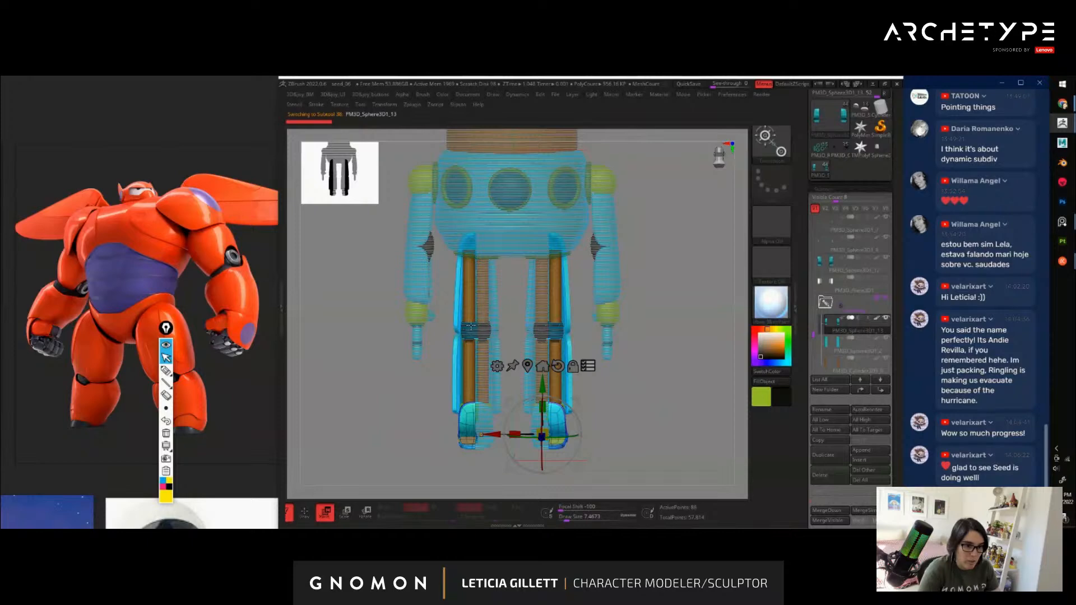
pyautogui.press('q')
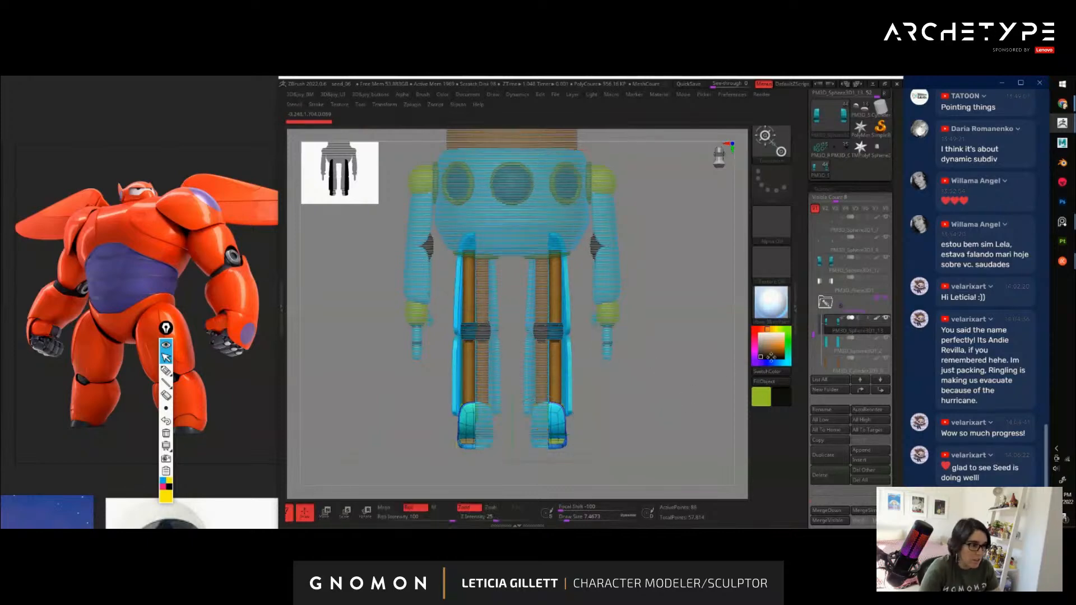
# Move the outer knee block SubTools PM3D_Cube3D2 and PM3D_Cube3D1_2 into the outer-leg folder
pyautogui.moveTo(814, 332); pyautogui.dragTo(811, 323)
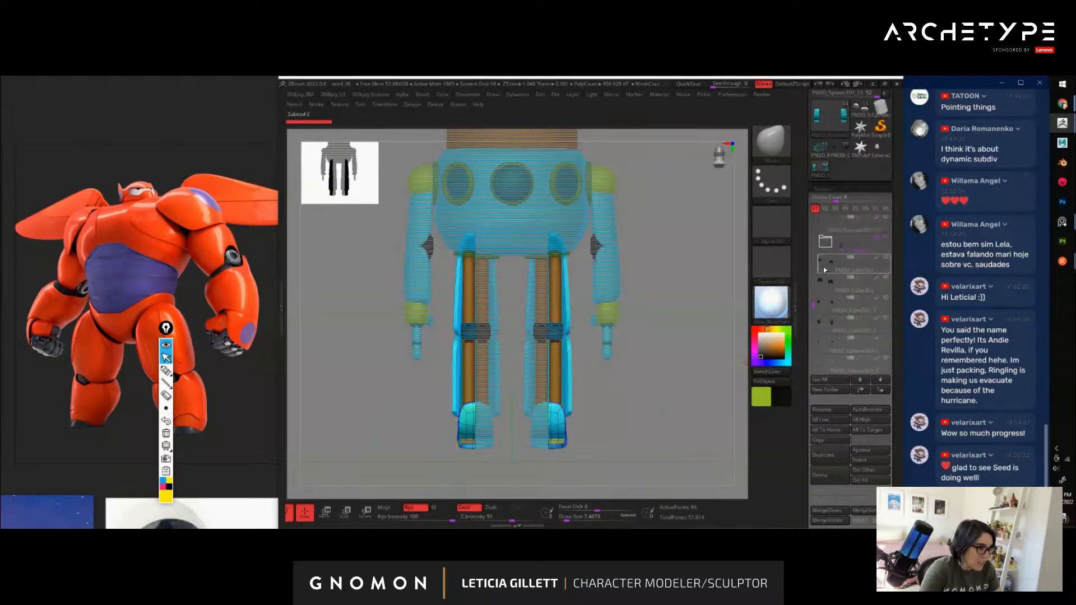
pyautogui.click(828, 265)
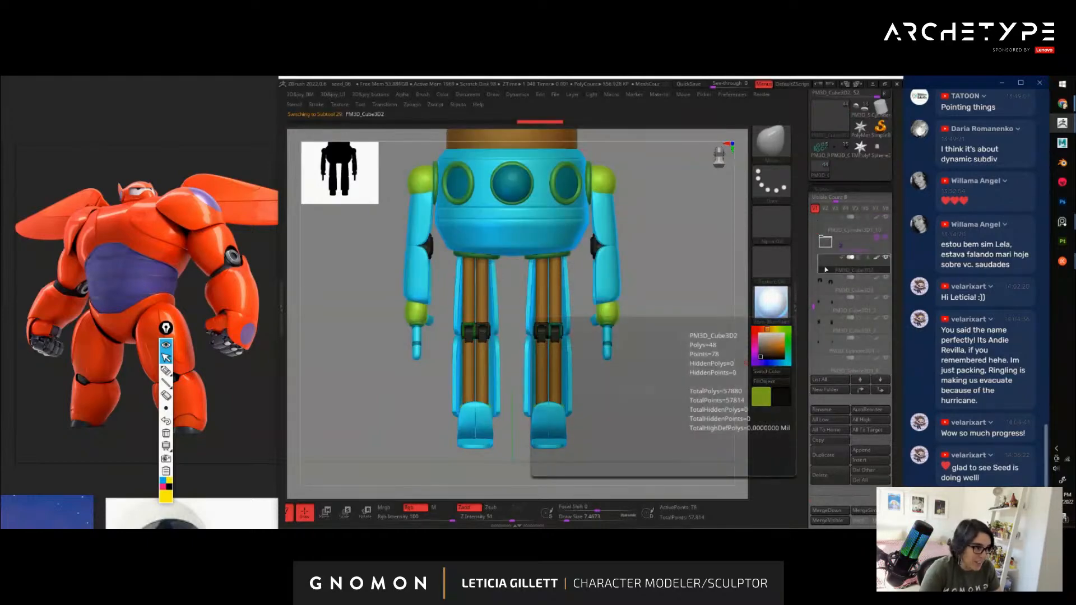
pyautogui.moveTo(815, 306); pyautogui.dragTo(814, 312)
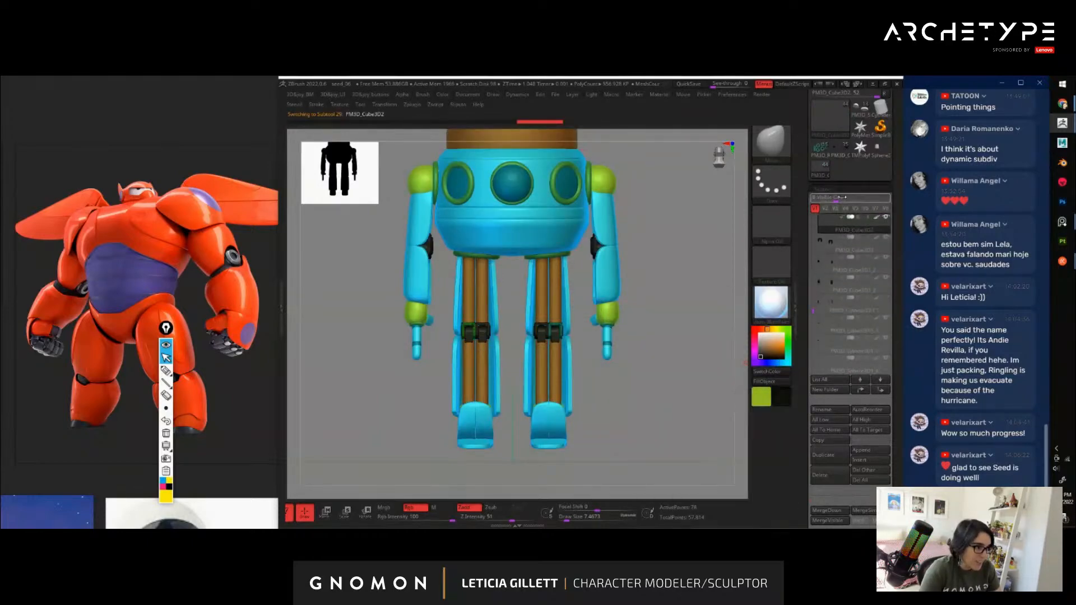
pyautogui.moveTo(840, 197); pyautogui.dragTo(828, 408)
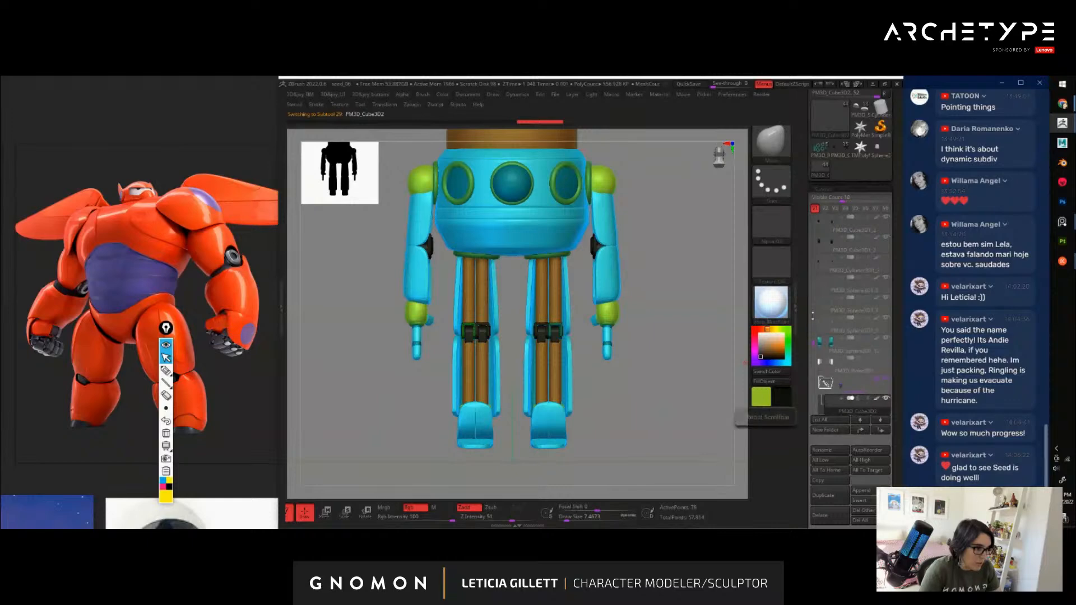
pyautogui.click(829, 370)
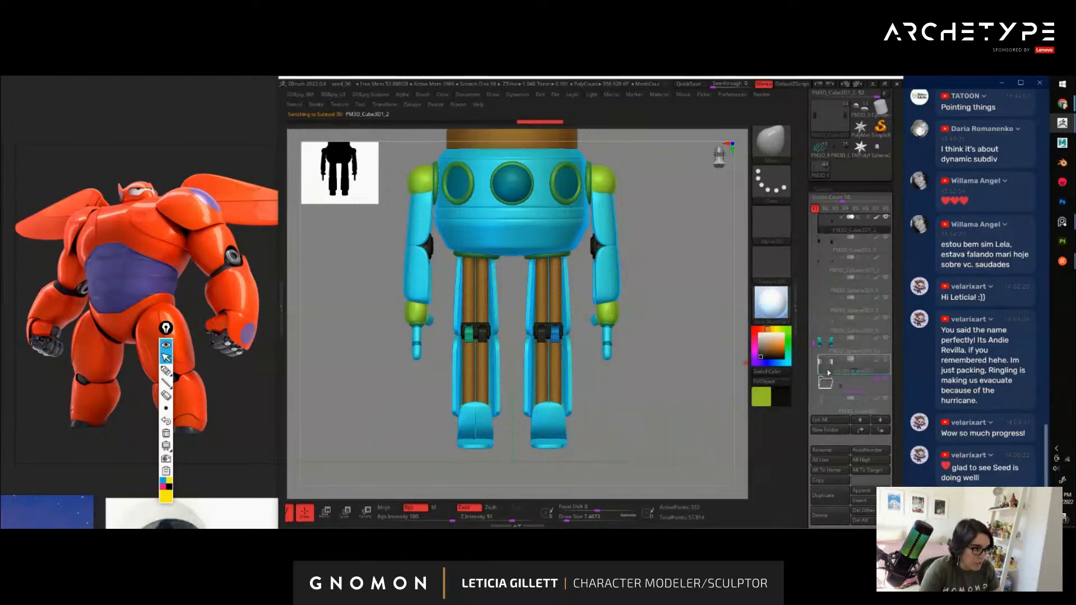
pyautogui.moveTo(828, 373); pyautogui.dragTo(829, 388)
# Find the outer knee cylinder SubTool PM3D_Cylinder3D1_10 and move it into the outer-leg folder
pyautogui.click(829, 225)
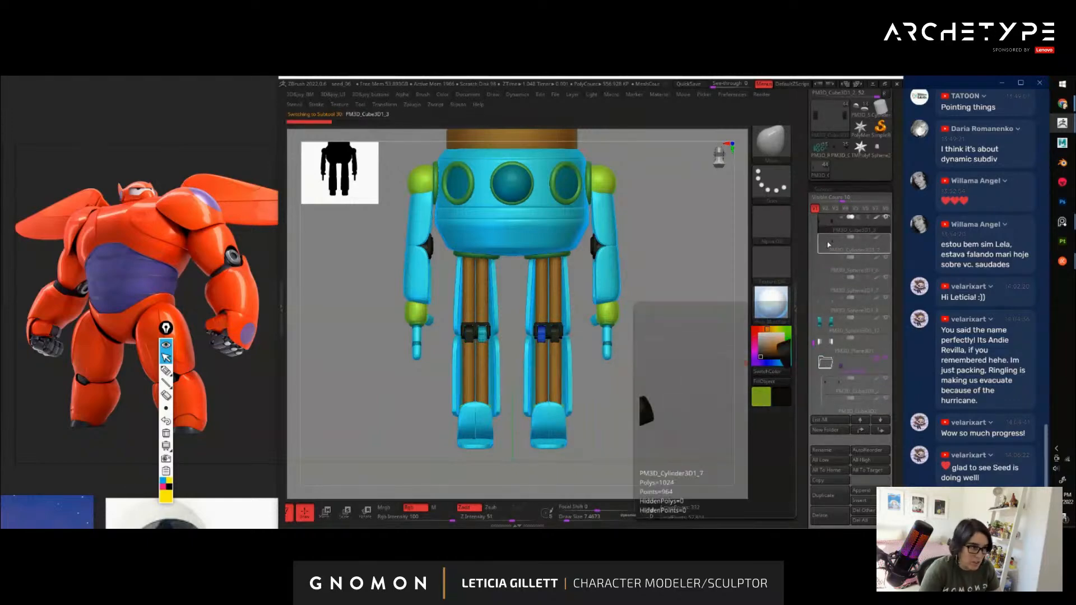
pyautogui.click(828, 245)
pyautogui.click(829, 264)
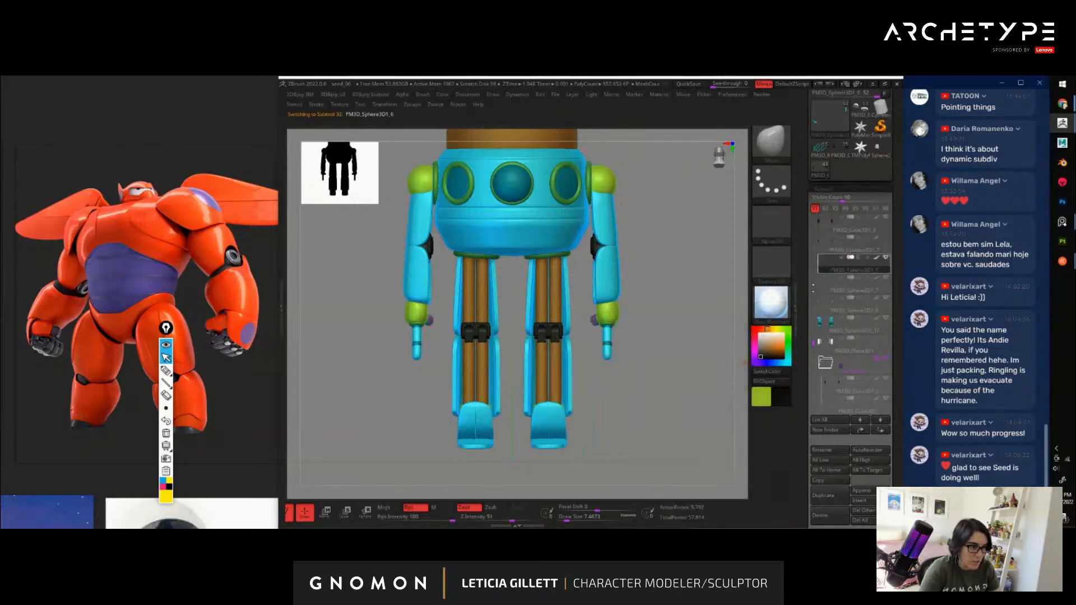
pyautogui.moveTo(814, 343); pyautogui.dragTo(814, 301)
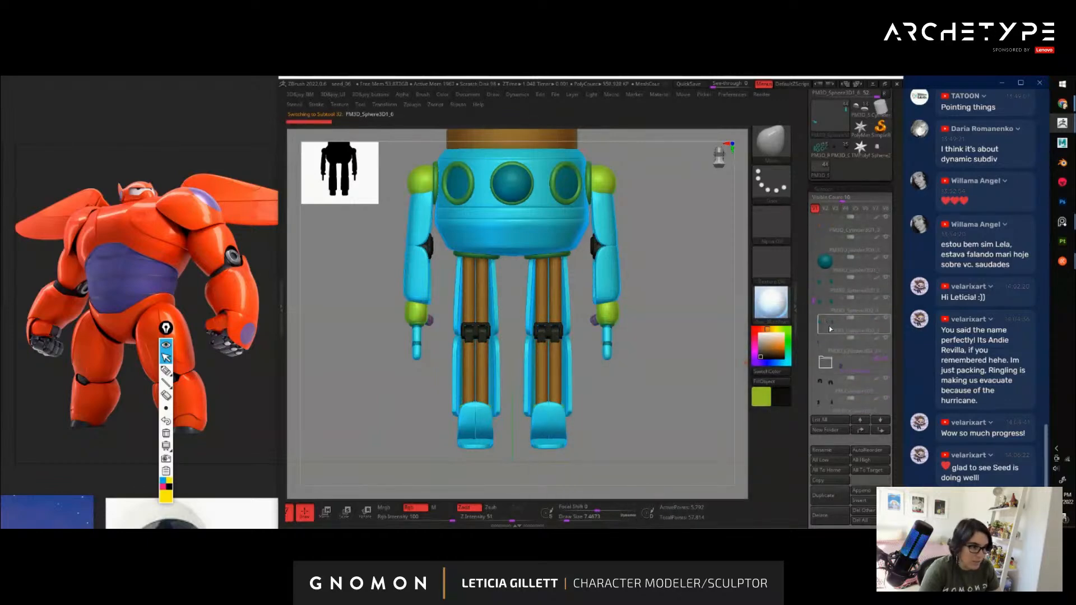
pyautogui.click(830, 329)
pyautogui.moveTo(666, 364)
pyautogui.mouseDown()
pyautogui.moveTo(680, 365)
pyautogui.moveTo(640, 364)
pyautogui.moveTo(654, 363)
pyautogui.mouseUp()
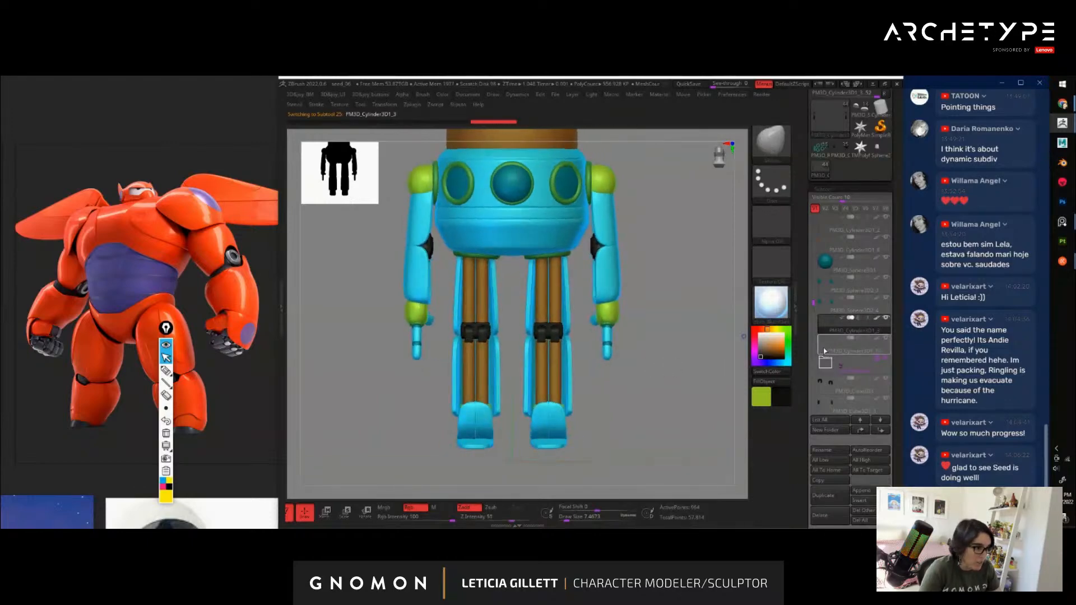
pyautogui.click(826, 350)
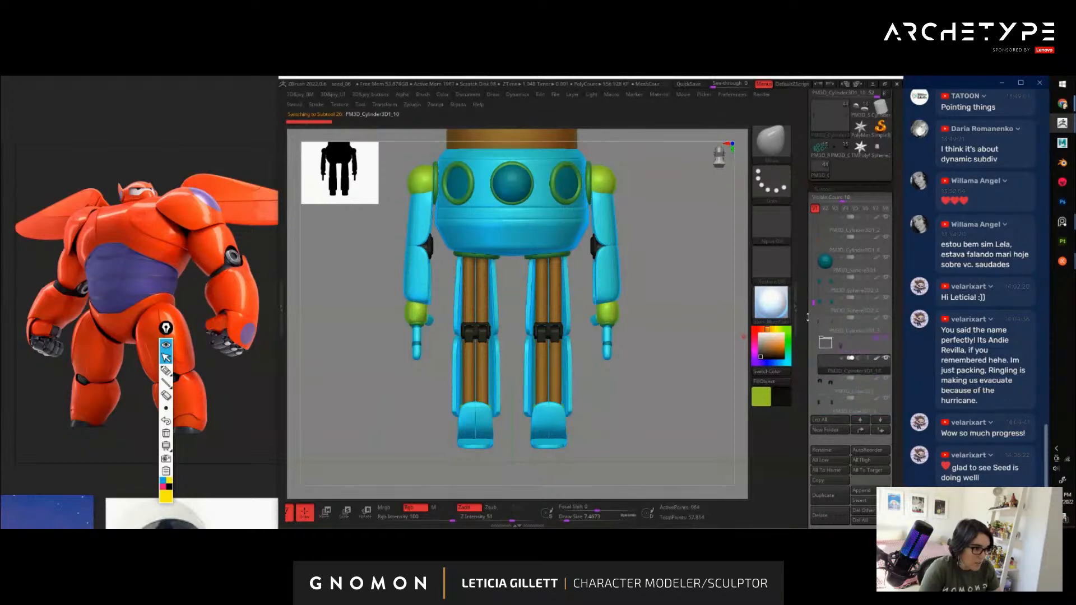
pyautogui.moveTo(815, 303); pyautogui.dragTo(817, 329)
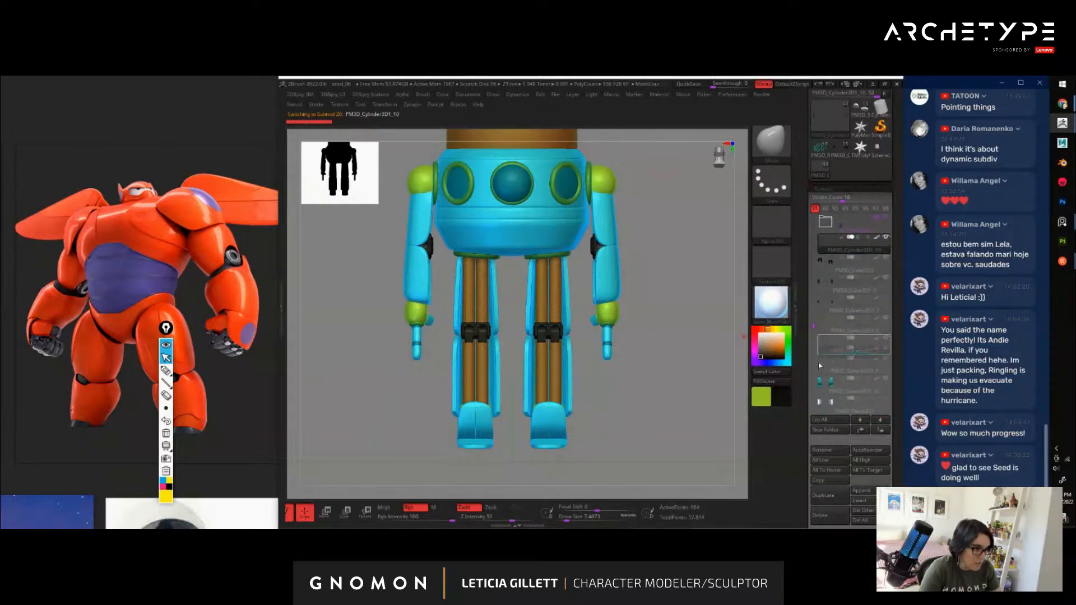
pyautogui.moveTo(824, 378); pyautogui.dragTo(824, 378)
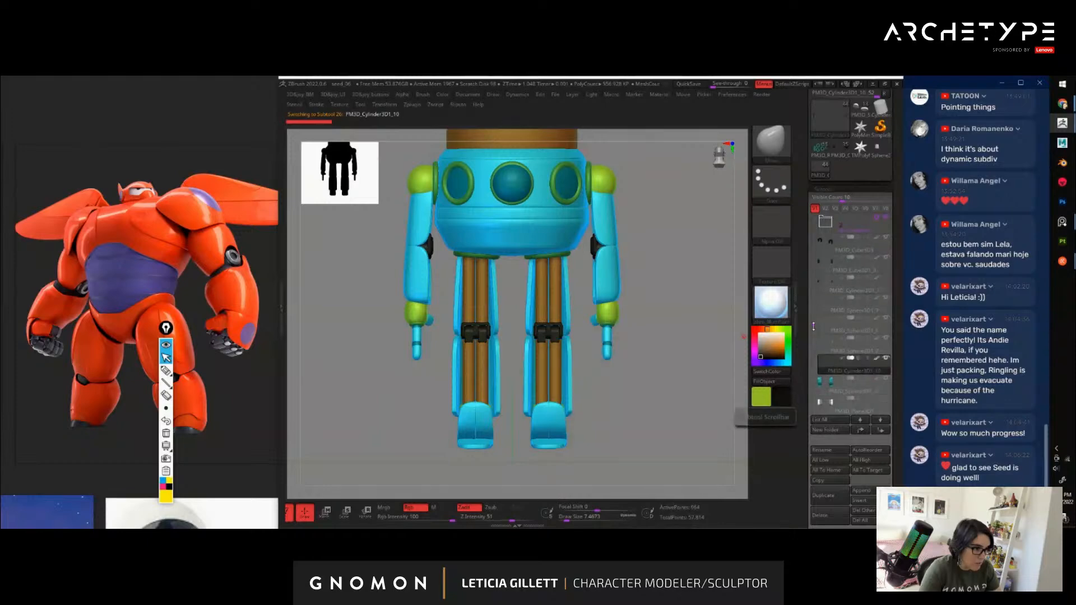
pyautogui.moveTo(814, 327); pyautogui.dragTo(815, 352)
pyautogui.moveTo(828, 271); pyautogui.dragTo(838, 318)
# Try moving all parts of the outer-leg folder outward with Transpose Set, and undo the move
pyautogui.click(875, 302)
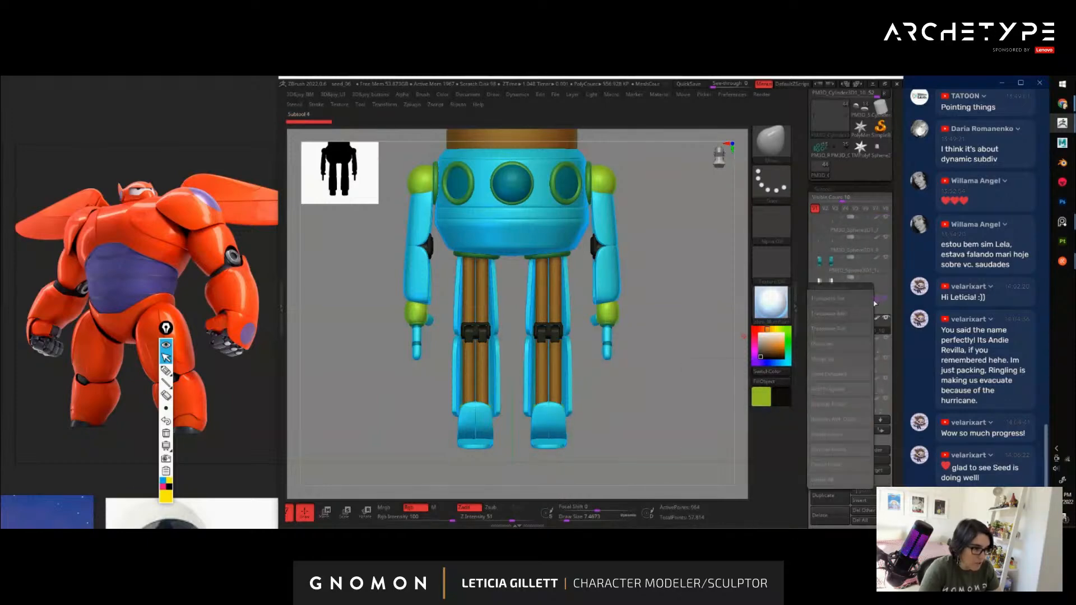
pyautogui.click(842, 299)
pyautogui.moveTo(626, 320); pyautogui.dragTo(705, 413)
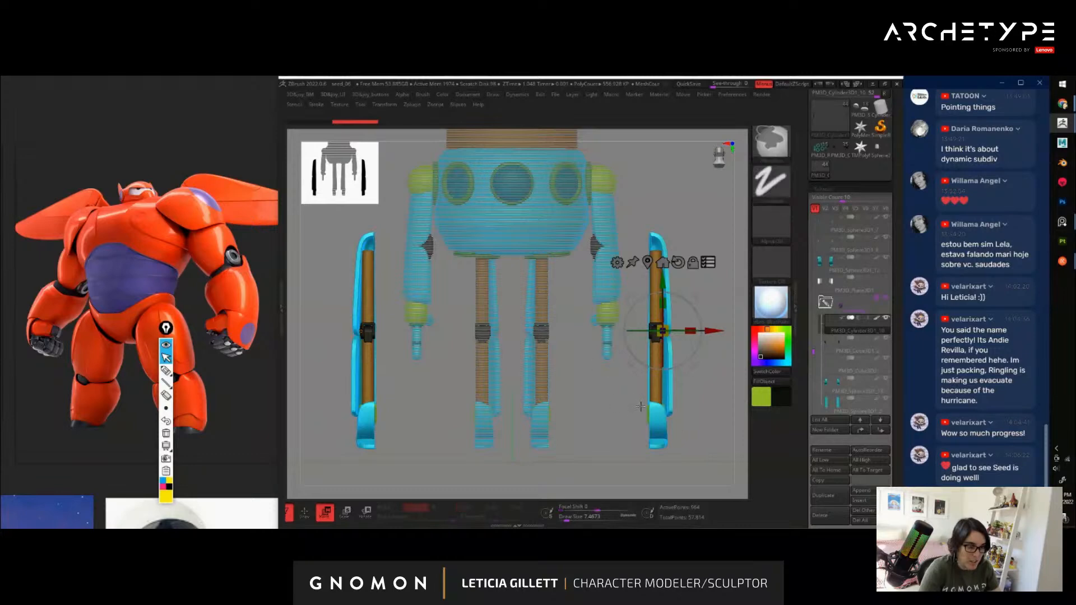
pyautogui.hotkey('ctrl', 'z')
pyautogui.press('q')
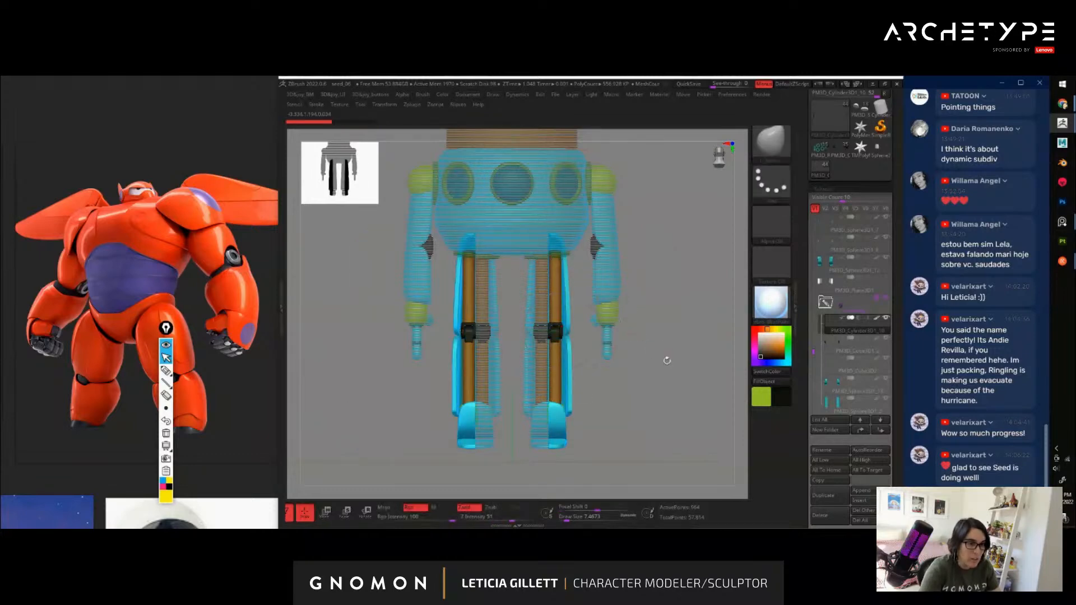
# Collapse the outer-leg folder and create a named SubTool folder for the inner foot SubTool PM3D_Sphere3D1_12
pyautogui.click(827, 304)
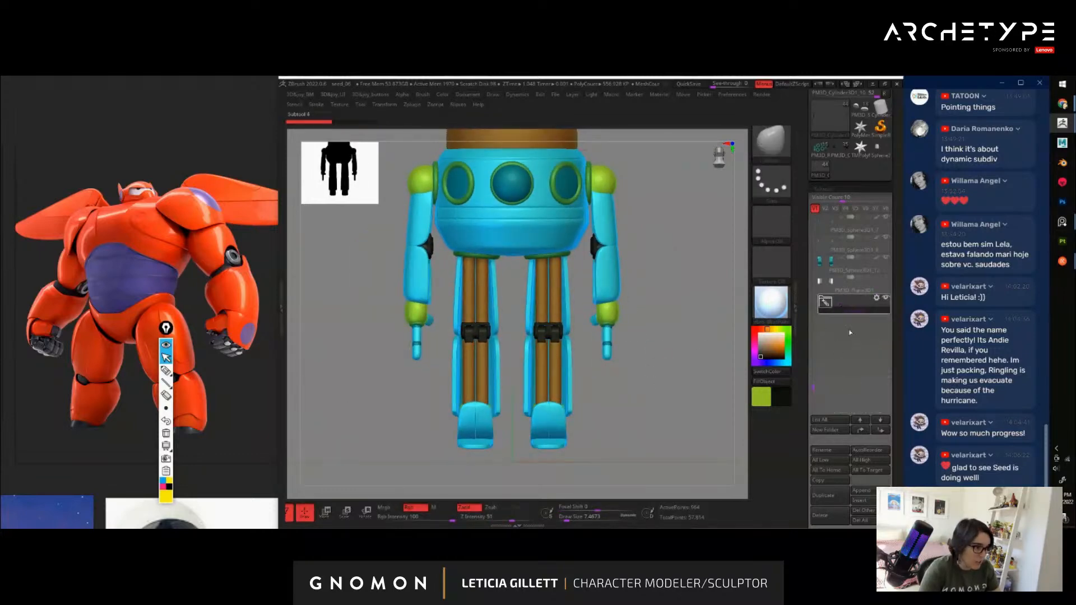
pyautogui.click(827, 265)
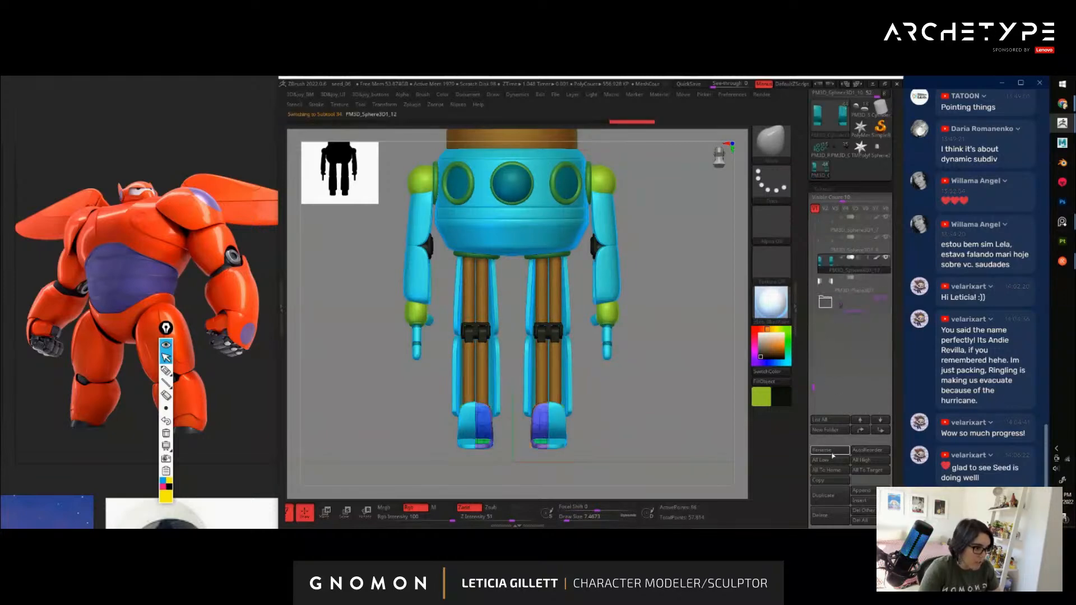
pyautogui.click(832, 450)
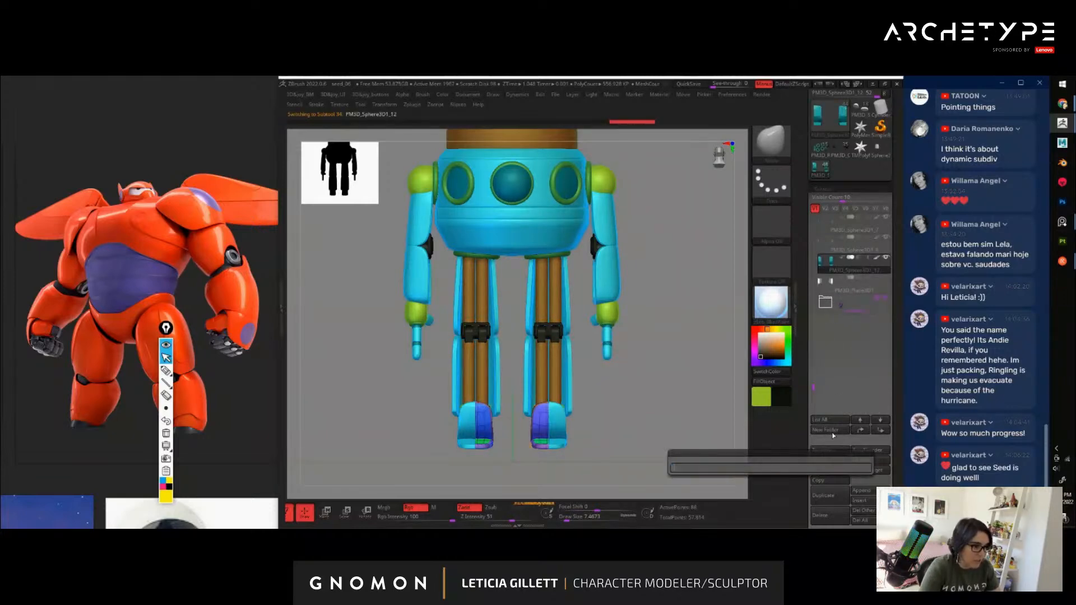
pyautogui.click(830, 433)
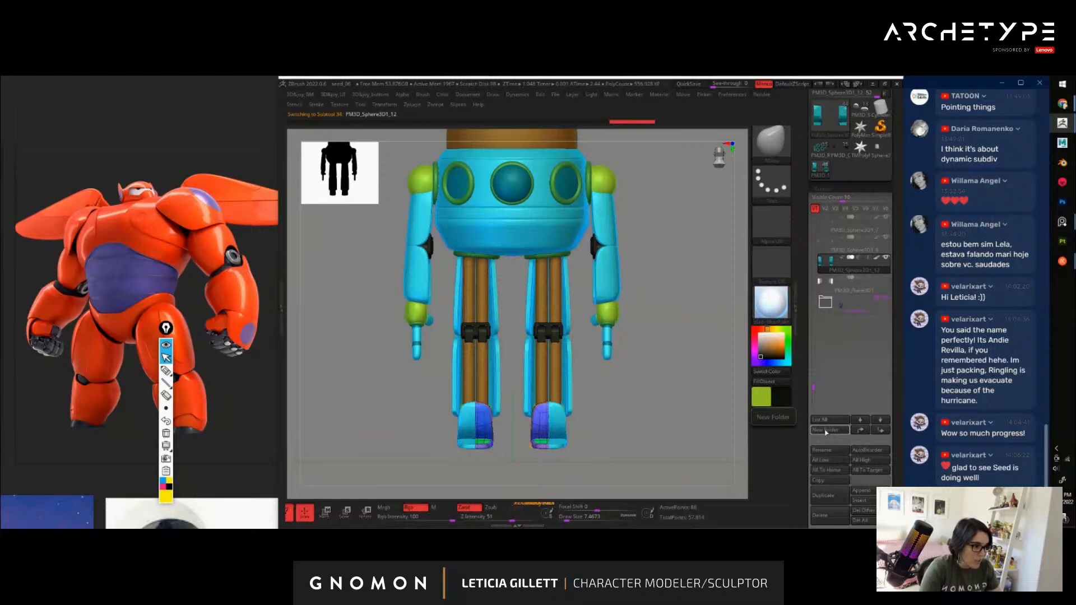
pyautogui.click(826, 433)
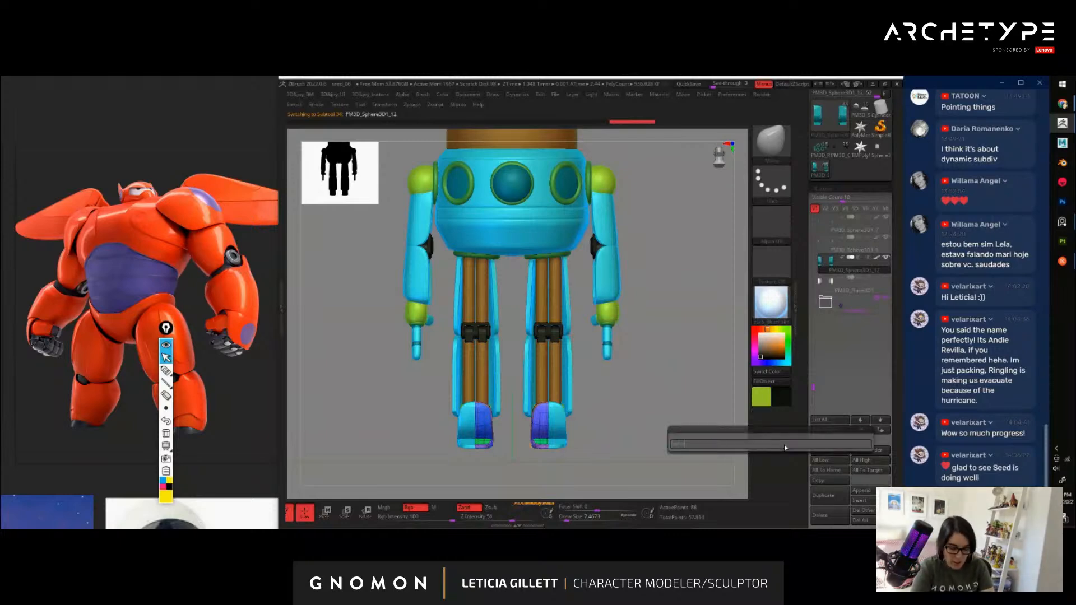
pyautogui.press('Return')
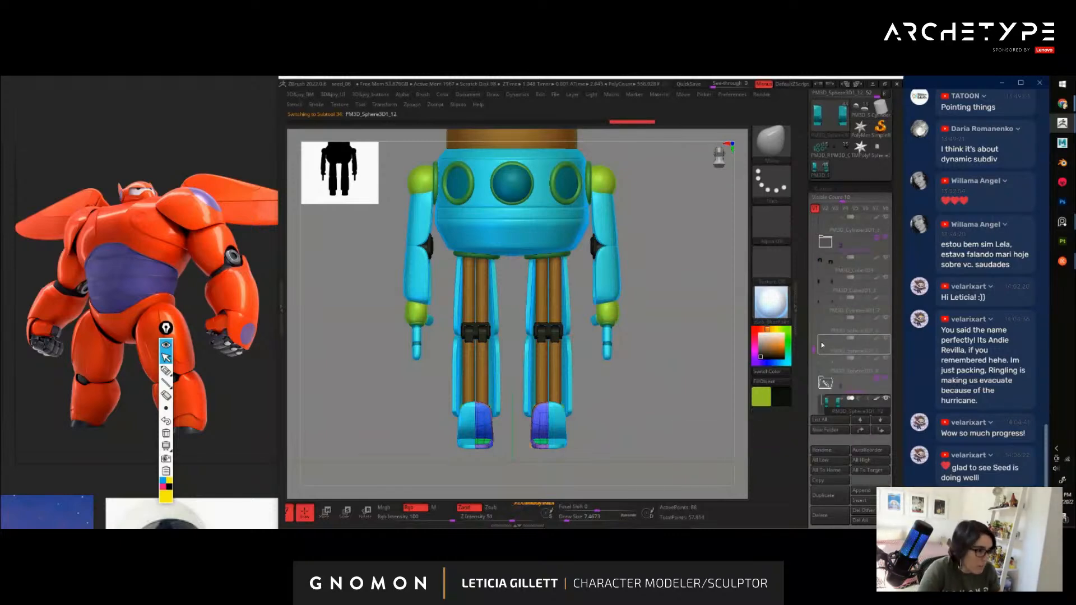
# Move the inner knee block SubTools, including PM3D_Cube3D1_3, and the inner knee cylinder into the new inner-leg folder
pyautogui.moveTo(813, 346); pyautogui.dragTo(817, 357)
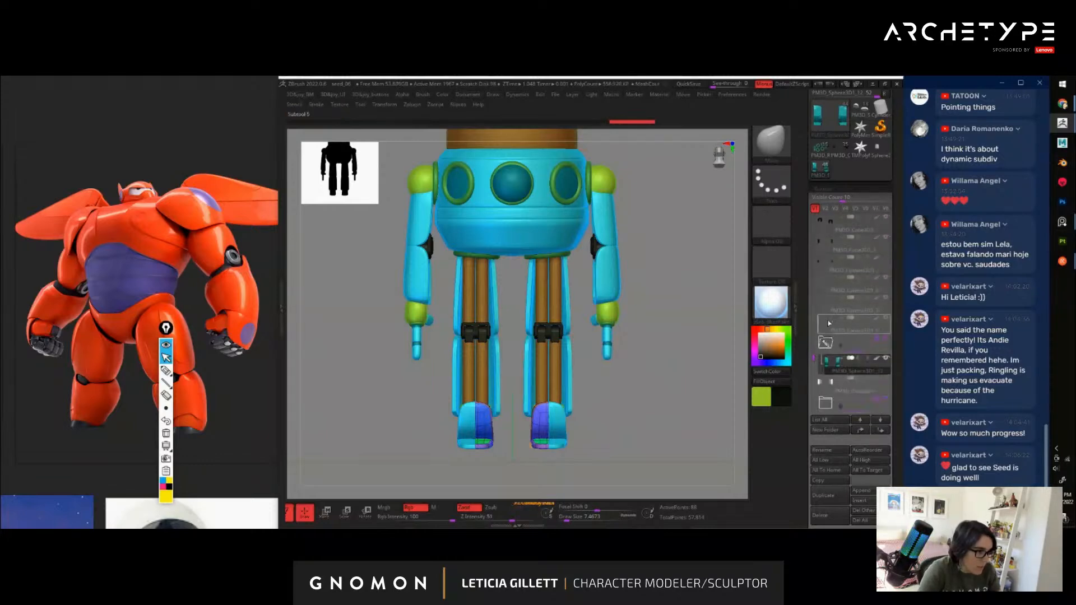
pyautogui.click(829, 325)
pyautogui.click(827, 306)
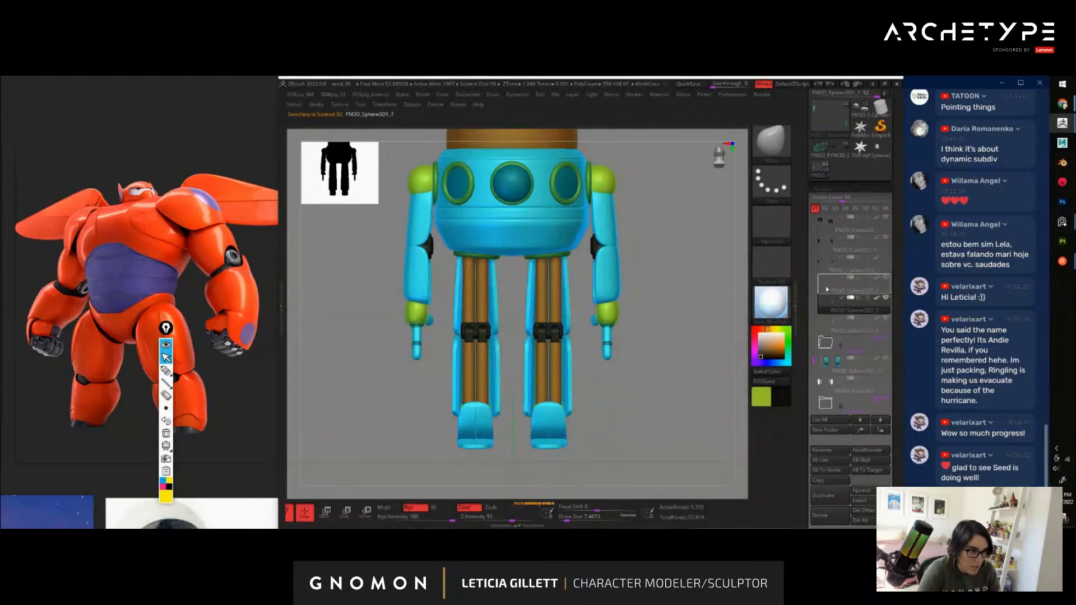
pyautogui.click(825, 250)
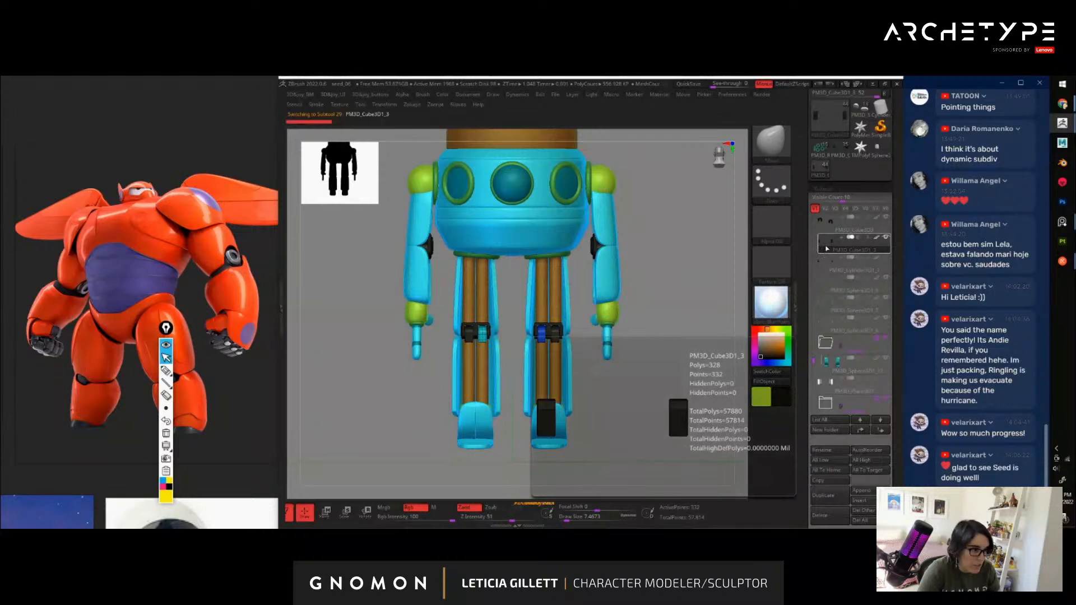
pyautogui.moveTo(825, 348); pyautogui.dragTo(827, 354)
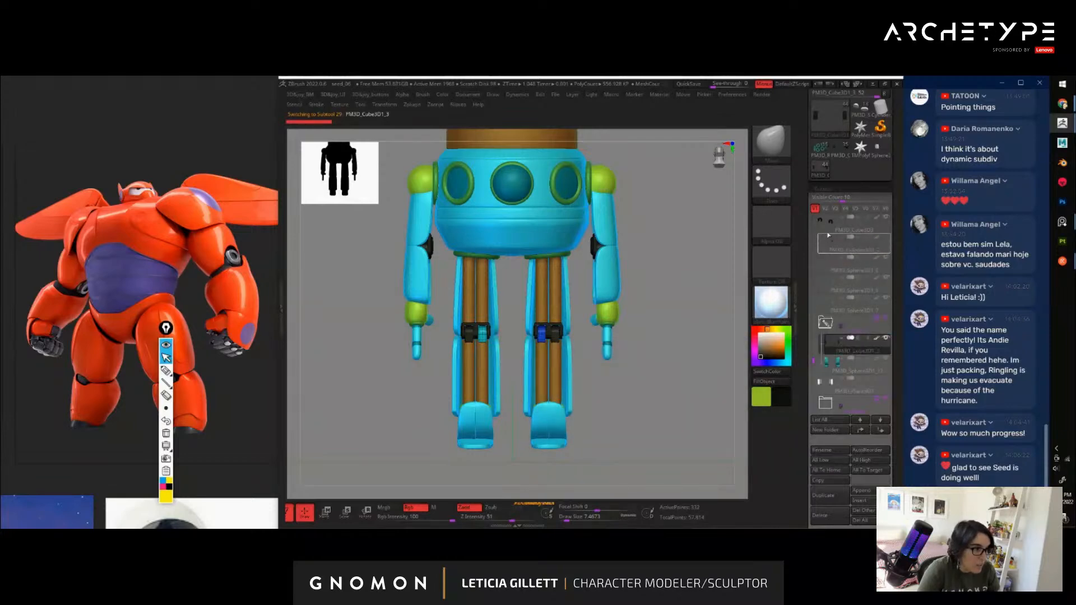
pyautogui.moveTo(832, 270); pyautogui.dragTo(829, 339)
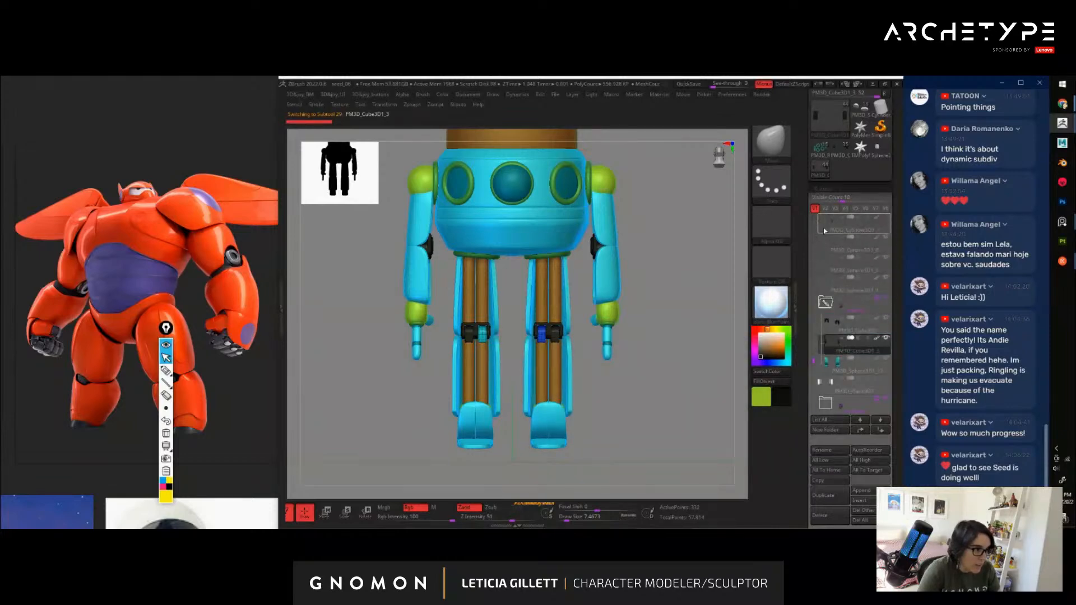
pyautogui.moveTo(822, 228); pyautogui.dragTo(827, 343)
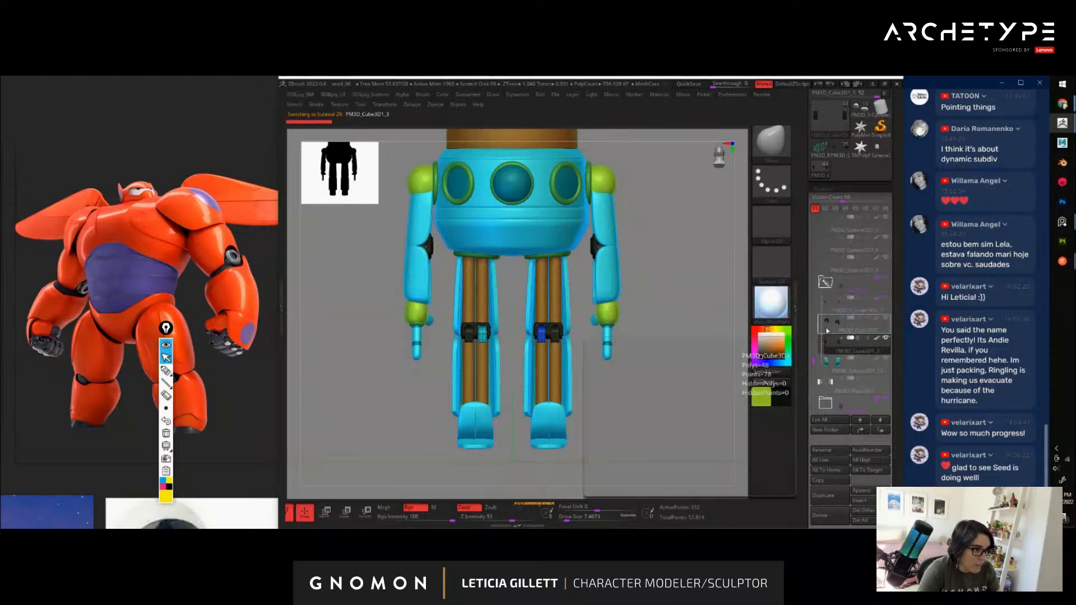
# Delete the PM3D_Plane3D1 SubTool with the plates under the feet and accept the deletion
pyautogui.click(826, 383)
pyautogui.click(829, 515)
pyautogui.click(753, 518)
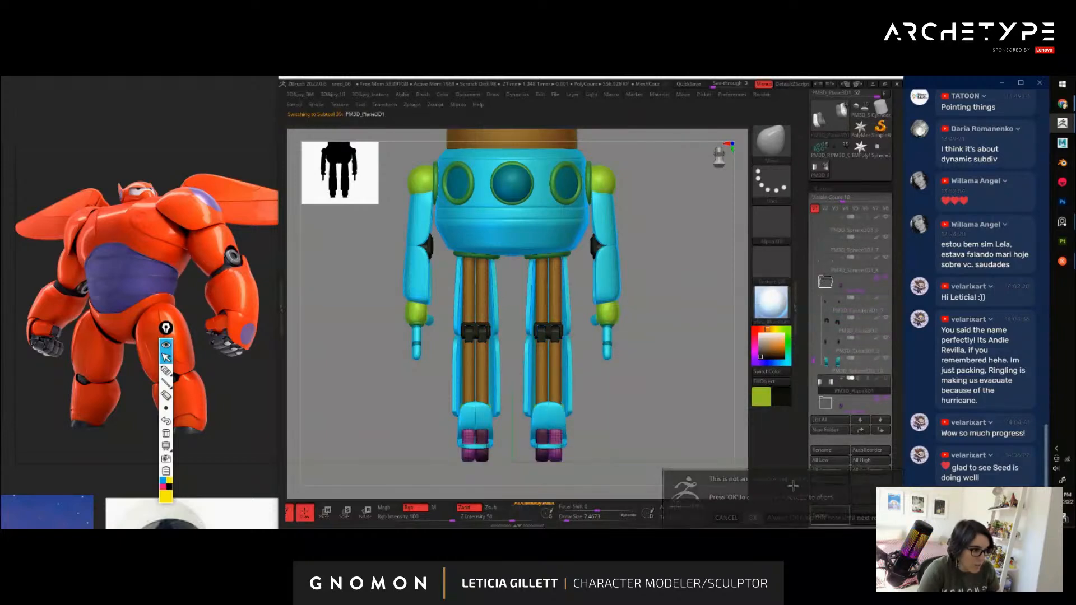
# Move the upper inner-leg rod SubTool PM3D_Cylinder3D1_4 into the inner-leg folder and move the folder up the SubTool list
pyautogui.moveTo(813, 363); pyautogui.dragTo(815, 290)
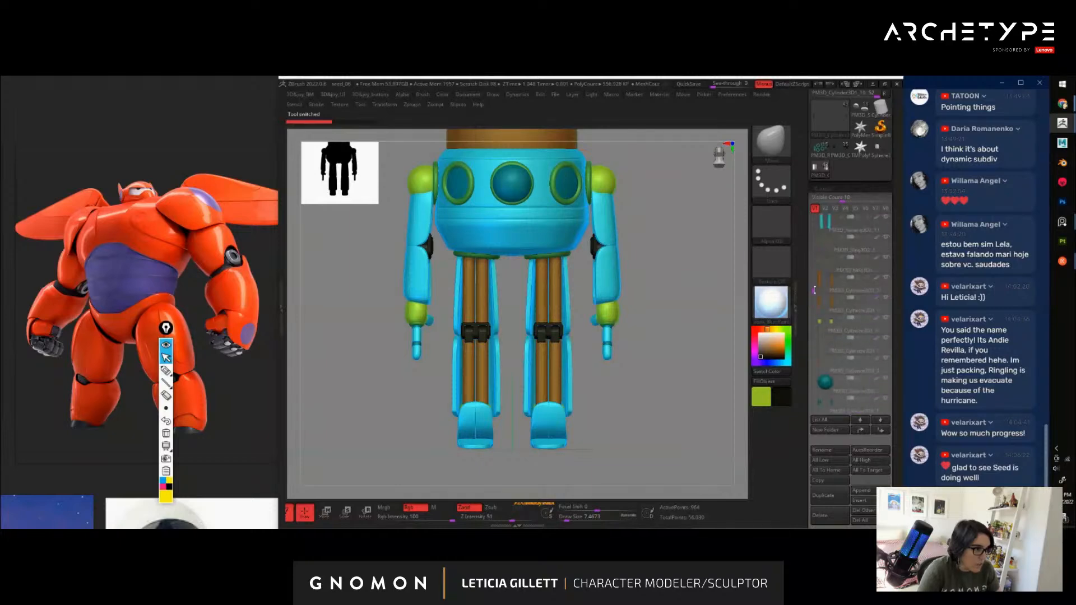
pyautogui.click(824, 303)
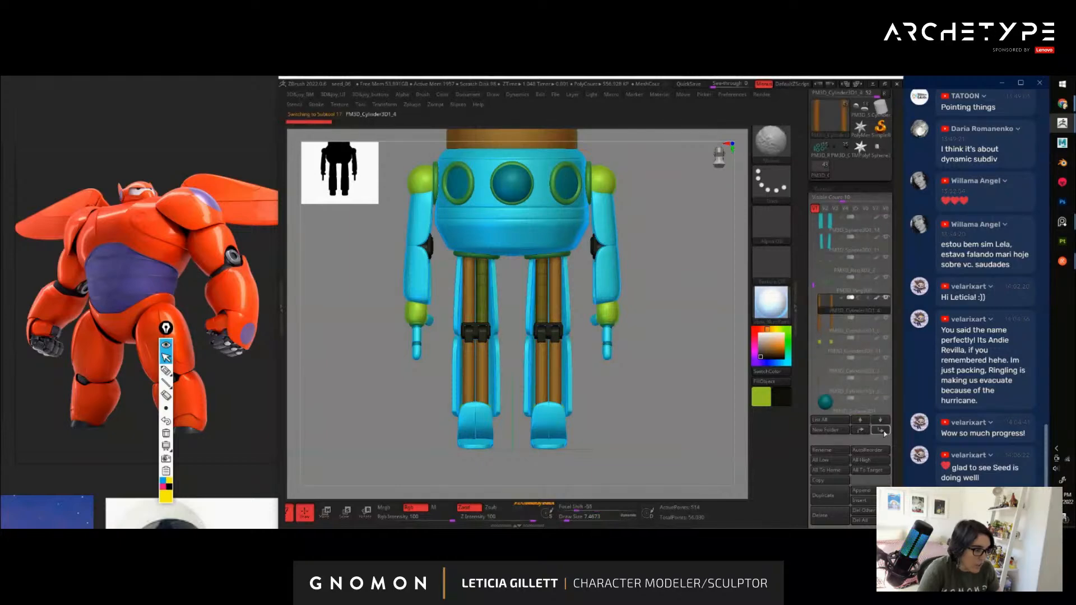
pyautogui.moveTo(830, 403); pyautogui.dragTo(828, 303)
pyautogui.click(825, 286)
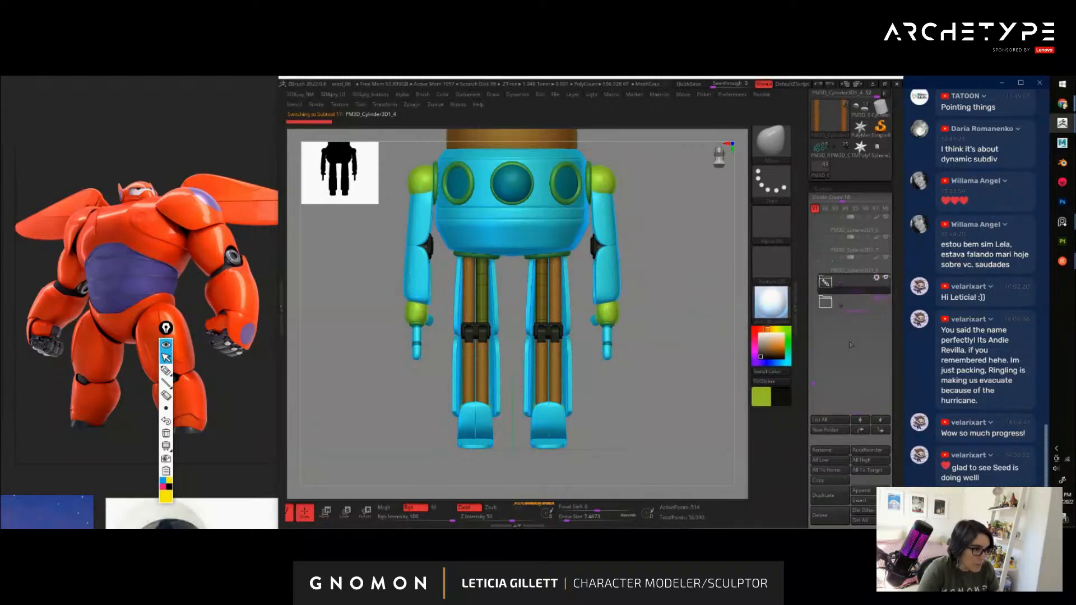
pyautogui.click(863, 431)
pyautogui.moveTo(814, 383); pyautogui.dragTo(813, 317)
pyautogui.click(862, 433)
pyautogui.click(862, 433)
pyautogui.click(862, 432)
# Move the green ankle SubTool PM3D_Cylinder3D1_11 and the lower inner-leg rods PM3D_Cylinder3D1_6 into the inner-leg folder
pyautogui.click(830, 303)
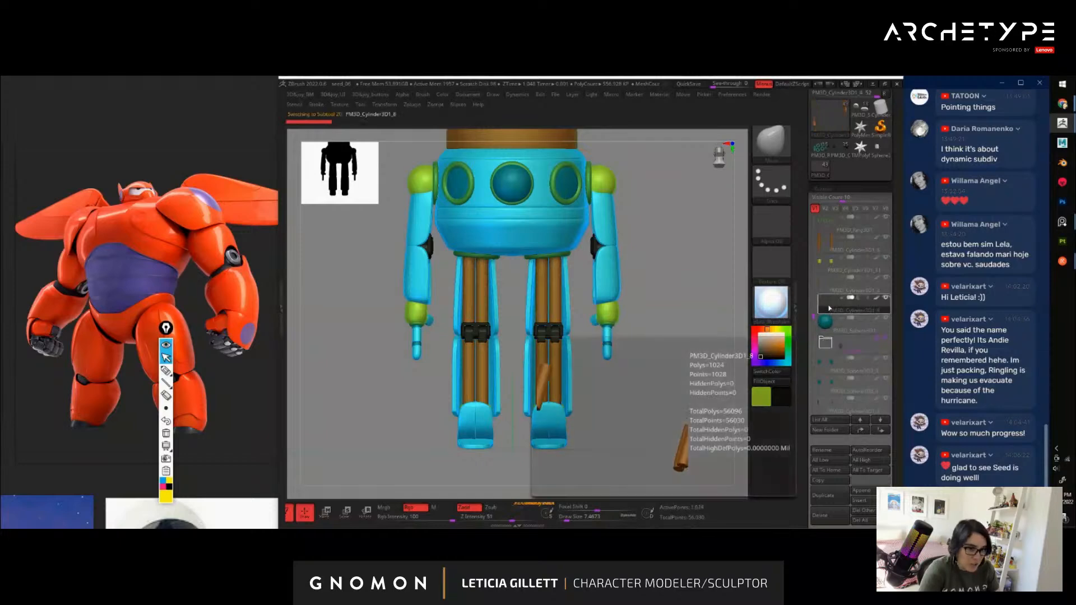
pyautogui.click(825, 257)
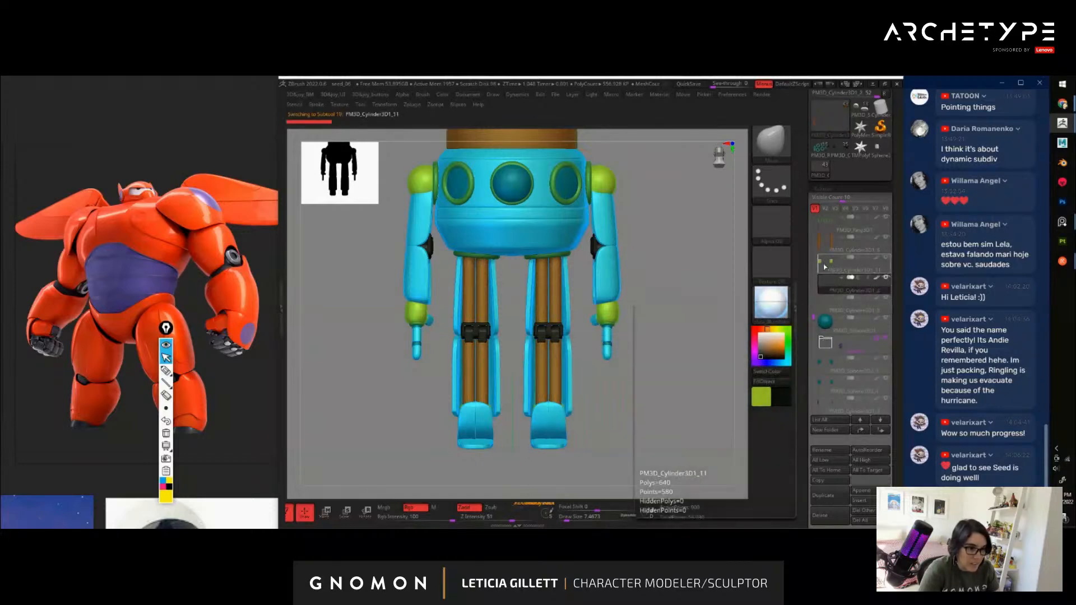
pyautogui.moveTo(671, 377); pyautogui.dragTo(737, 372)
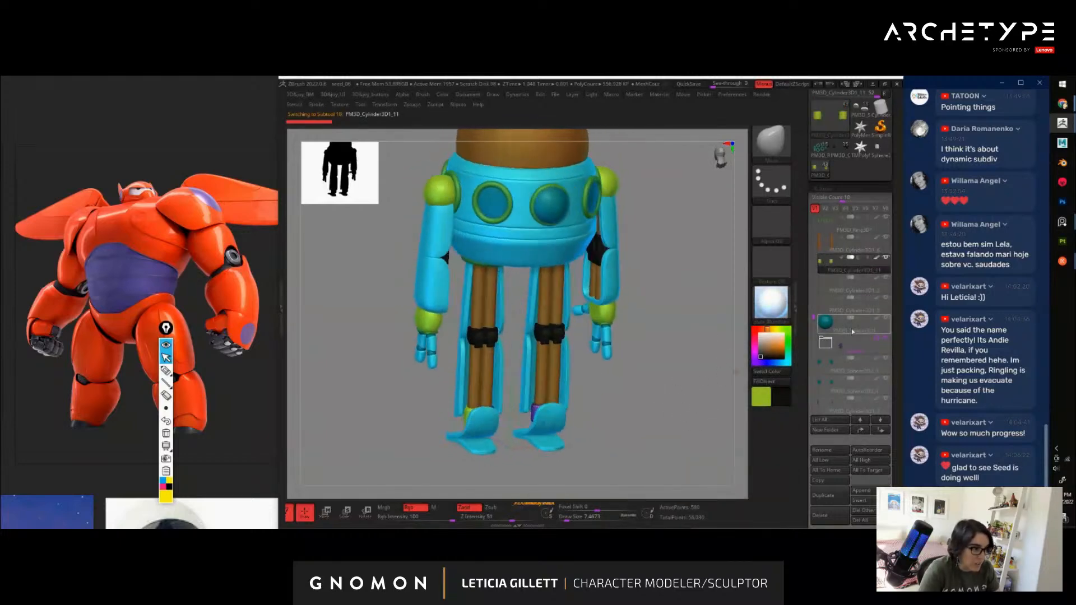
pyautogui.moveTo(828, 348)
pyautogui.mouseDown()
pyautogui.moveTo(829, 361)
pyautogui.moveTo(829, 347)
pyautogui.mouseUp()
pyautogui.click(834, 339)
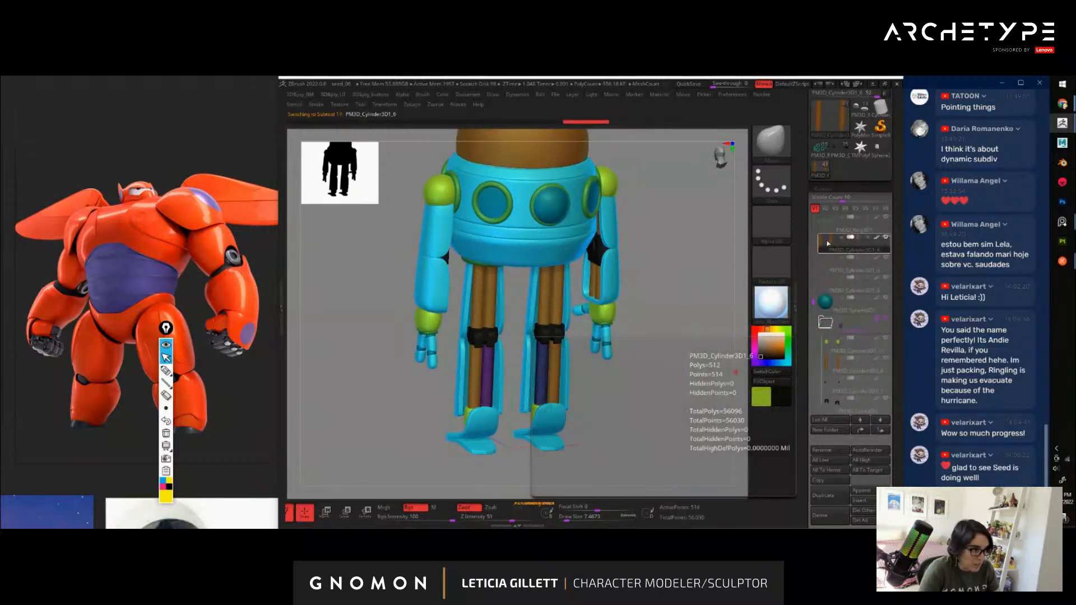
# Try moving all parts of the inner-leg folder with Transpose Set, and undo the move
pyautogui.click(835, 302)
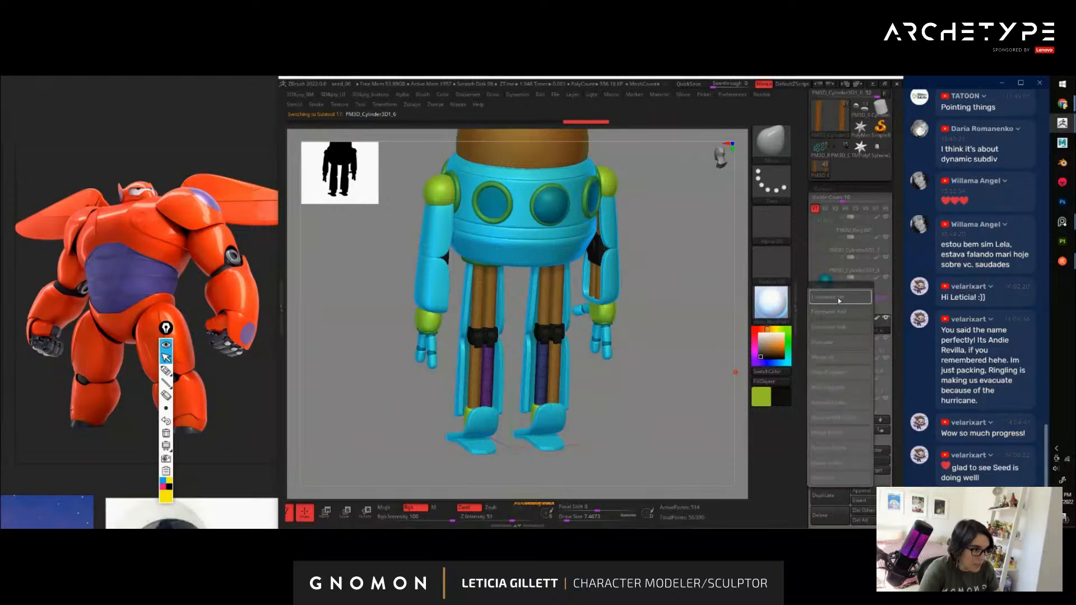
pyautogui.click(835, 297)
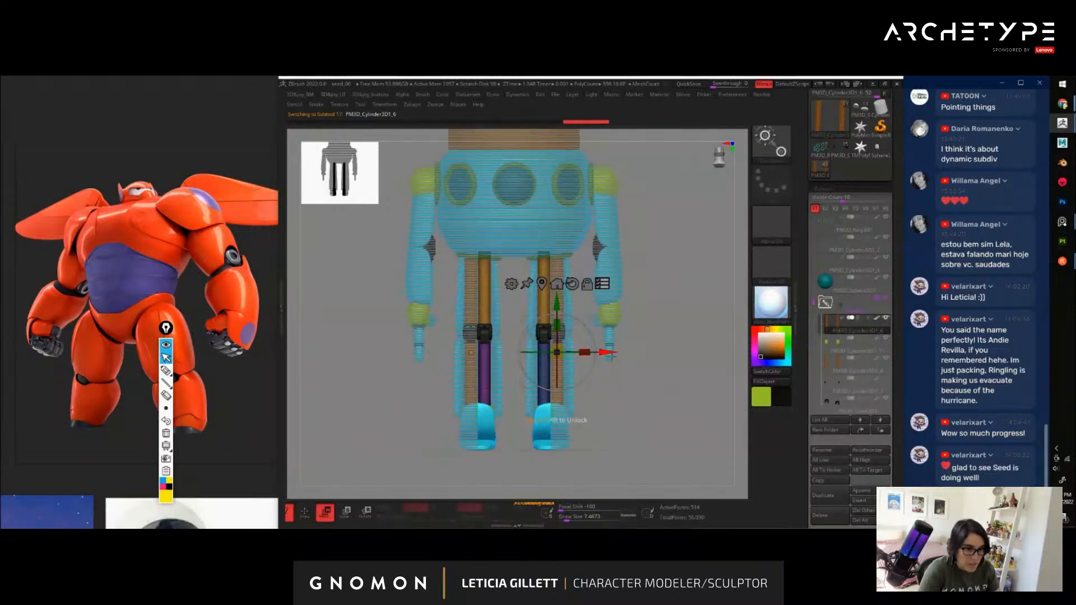
pyautogui.moveTo(611, 355)
pyautogui.mouseDown()
pyautogui.moveTo(733, 361)
pyautogui.moveTo(653, 370)
pyautogui.moveTo(694, 417)
pyautogui.moveTo(703, 364)
pyautogui.moveTo(708, 425)
pyautogui.moveTo(676, 409)
pyautogui.moveTo(671, 421)
pyautogui.moveTo(683, 431)
pyautogui.moveTo(681, 414)
pyautogui.moveTo(646, 423)
pyautogui.moveTo(661, 426)
pyautogui.moveTo(506, 431)
pyautogui.moveTo(625, 372)
pyautogui.moveTo(689, 454)
pyautogui.moveTo(685, 440)
pyautogui.mouseUp()
pyautogui.hotkey('ctrl', 'z')
pyautogui.press('q')
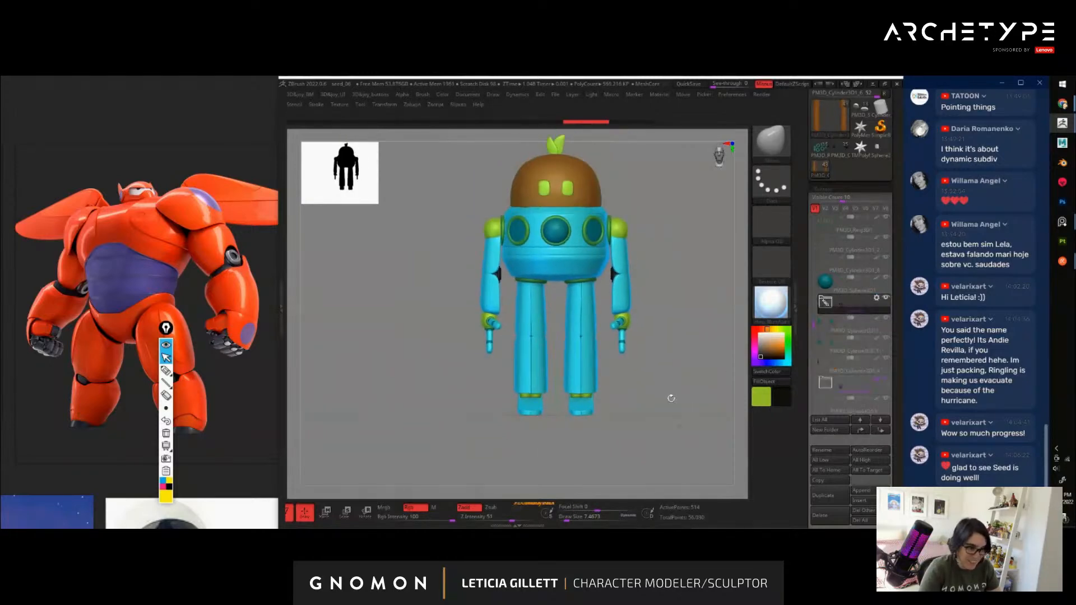
# Save the project over the existing seed_06 file
pyautogui.hotkey('ctrl', 's')
pyautogui.click(798, 371)
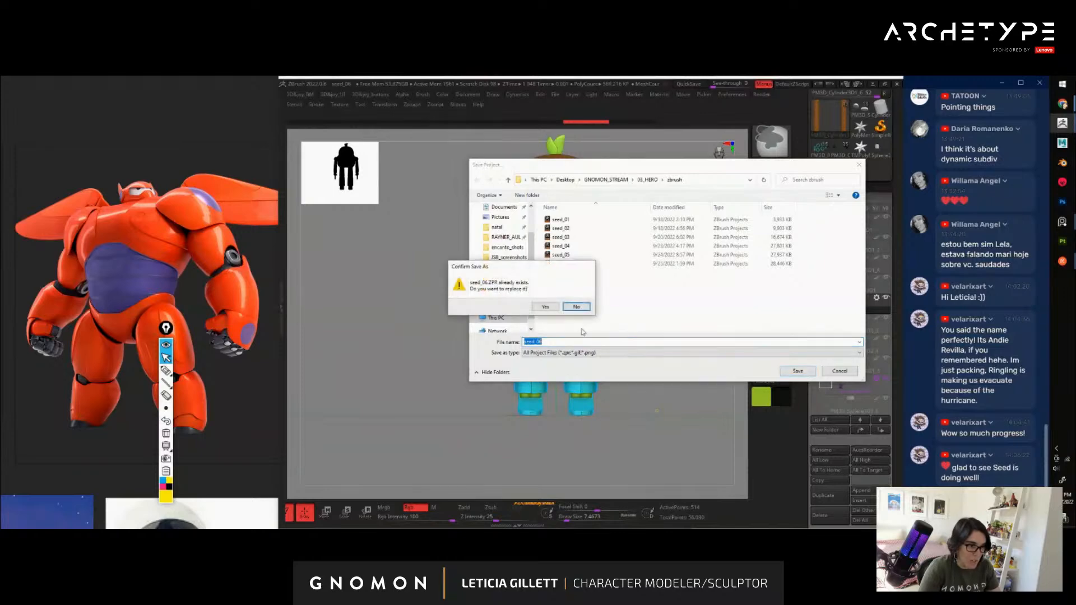
pyautogui.click(553, 314)
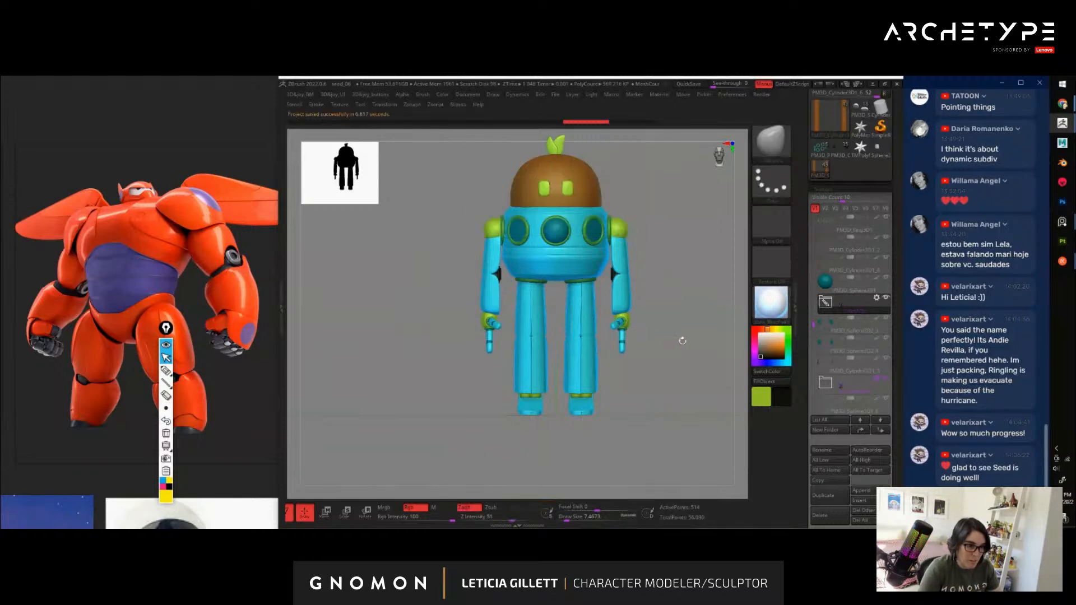
# Move the lower and upper inner-leg shell SubTools, PM3D_Sphere3D1_14 and PM3D_Sphere3D1_11, into the inner-leg folder
pyautogui.keyDown('alt'); pyautogui.moveTo(682, 341); pyautogui.dragTo(654, 378); pyautogui.keyUp('alt')
pyautogui.moveTo(826, 326)
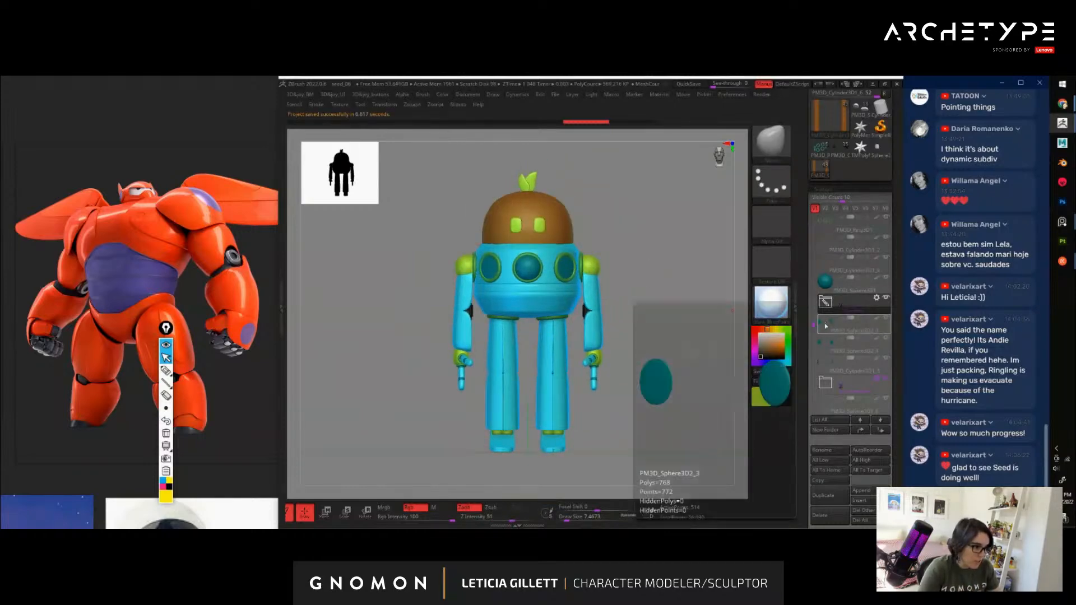
pyautogui.moveTo(812, 325); pyautogui.dragTo(811, 268)
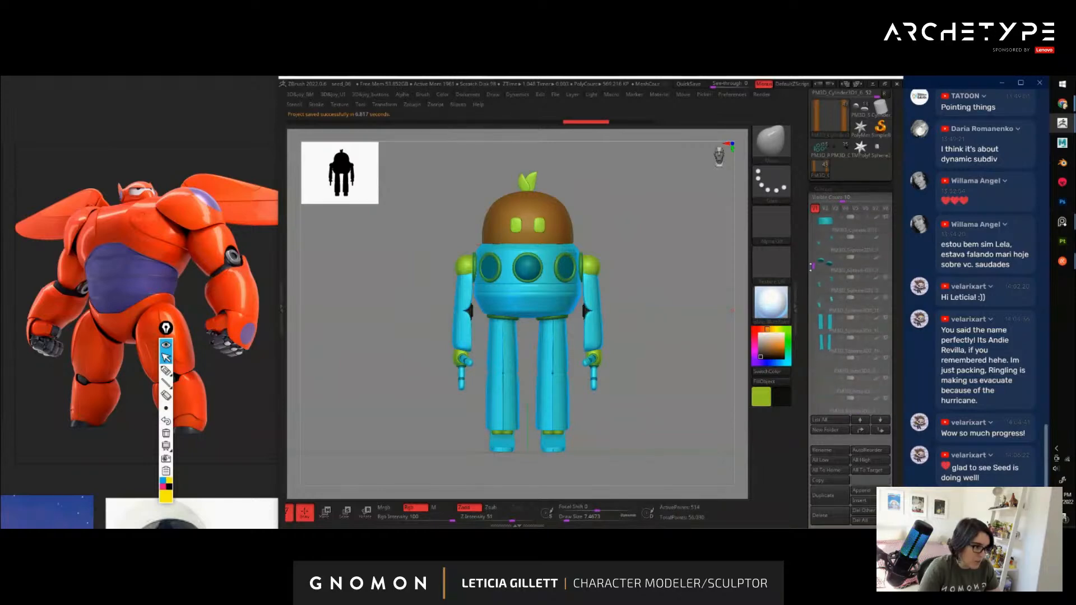
pyautogui.click(825, 289)
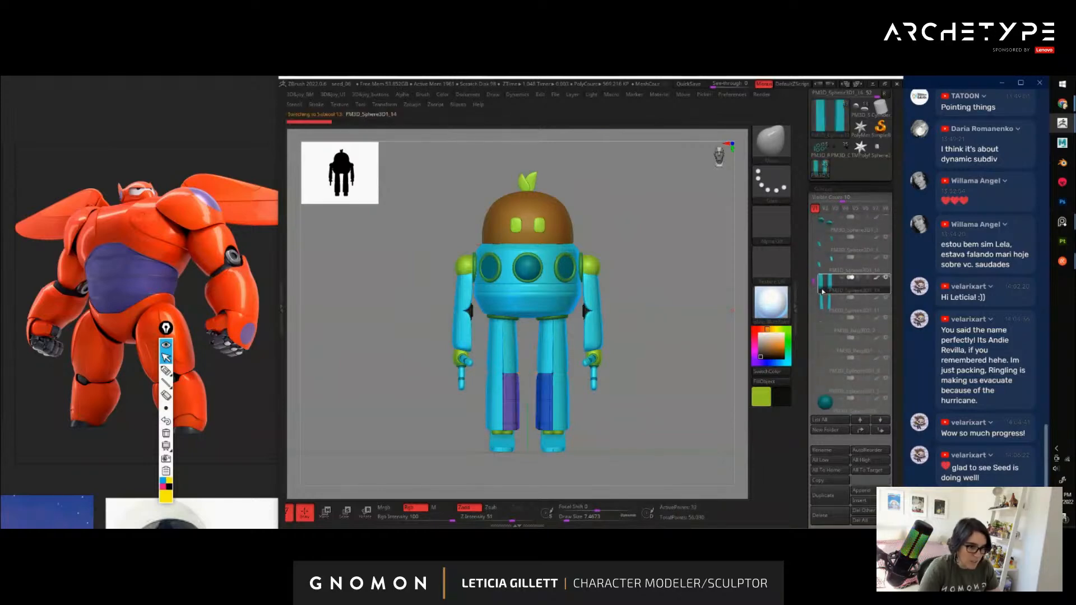
pyautogui.moveTo(814, 283); pyautogui.dragTo(816, 299)
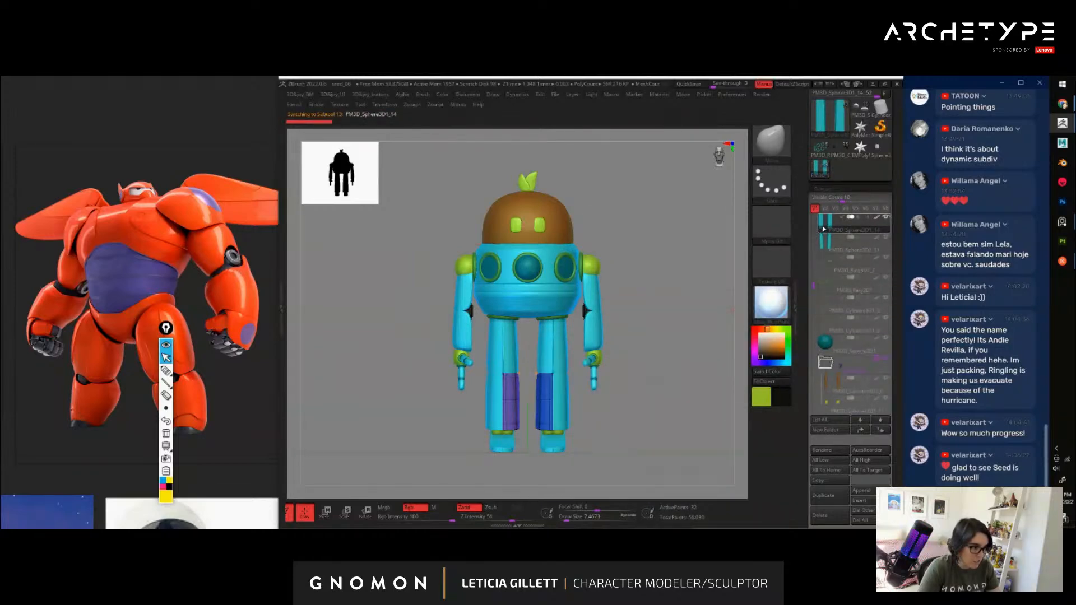
pyautogui.moveTo(824, 230); pyautogui.dragTo(835, 371)
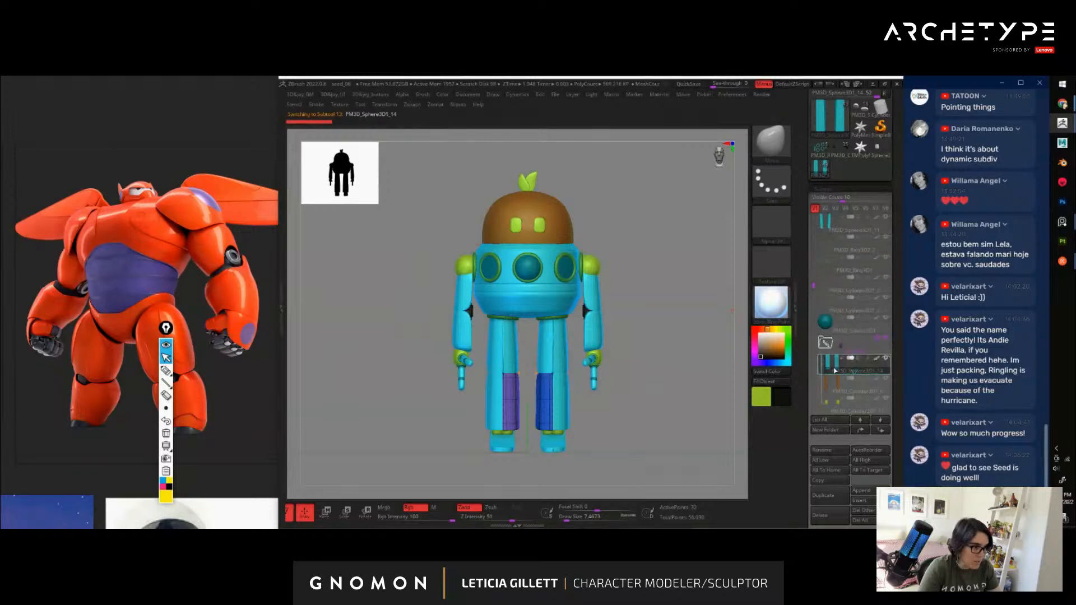
# Delete the extra foot SubTool PM3D_Sphere3D1_4 and the extra hand SubTool PM3D_Sphere3D1_3, accepting both deletions
pyautogui.moveTo(814, 285); pyautogui.dragTo(817, 245)
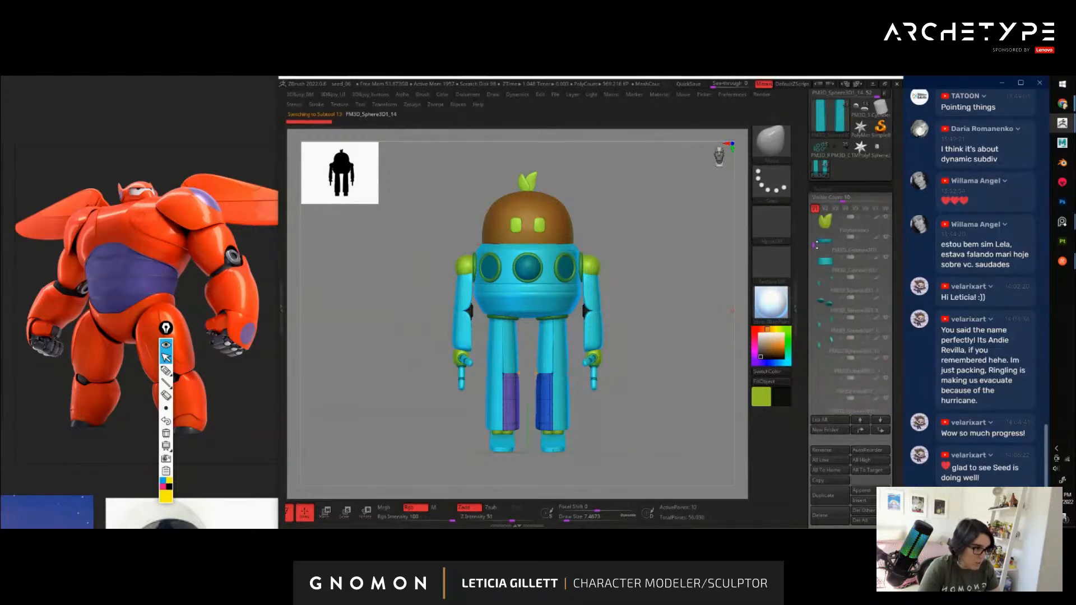
pyautogui.click(838, 294)
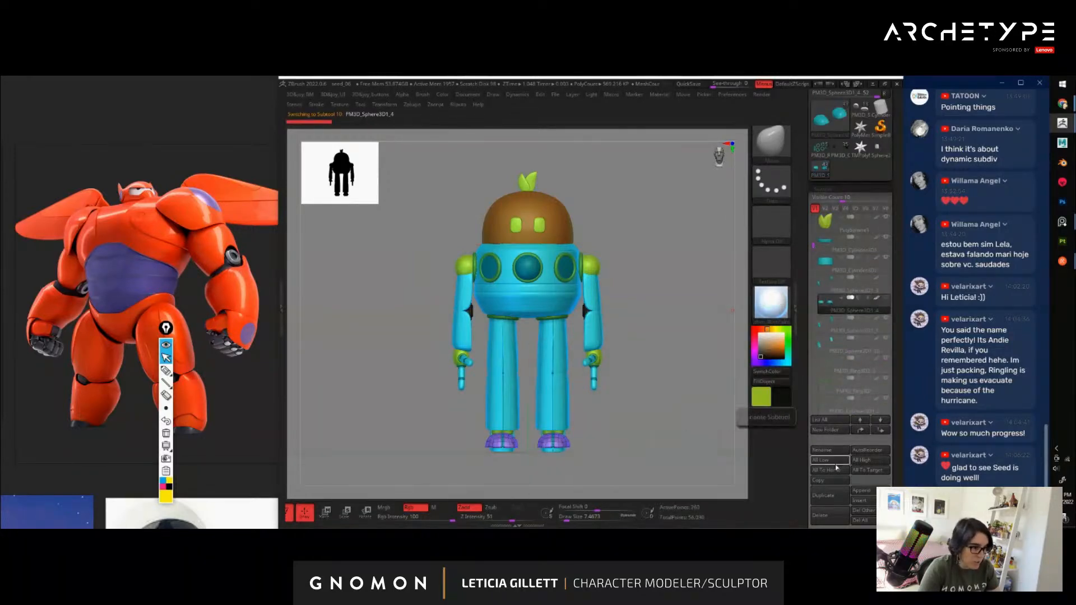
pyautogui.click(830, 514)
pyautogui.click(766, 518)
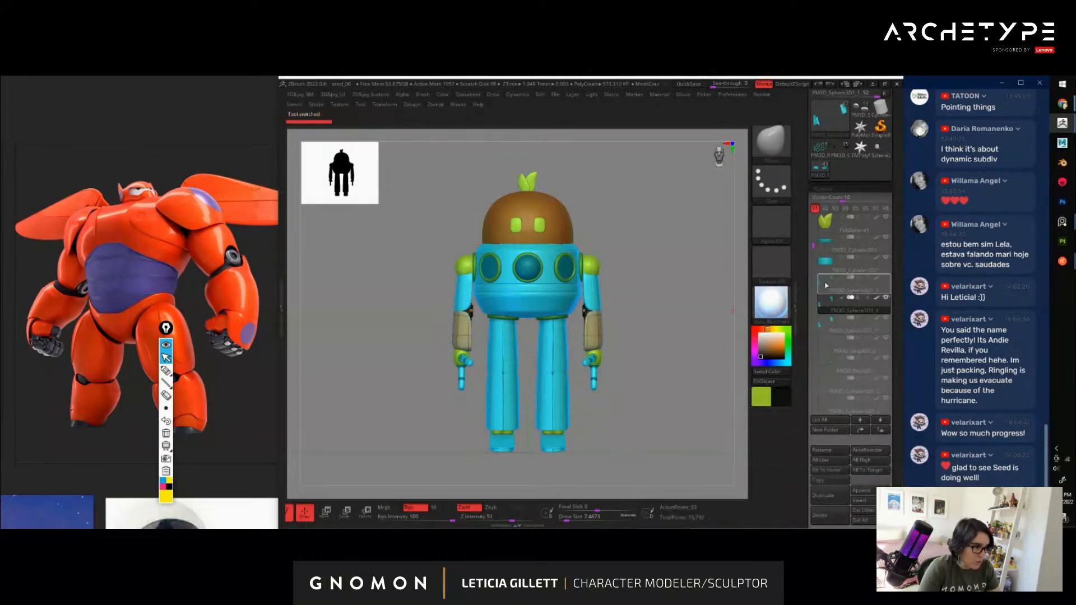
pyautogui.click(826, 286)
pyautogui.click(823, 514)
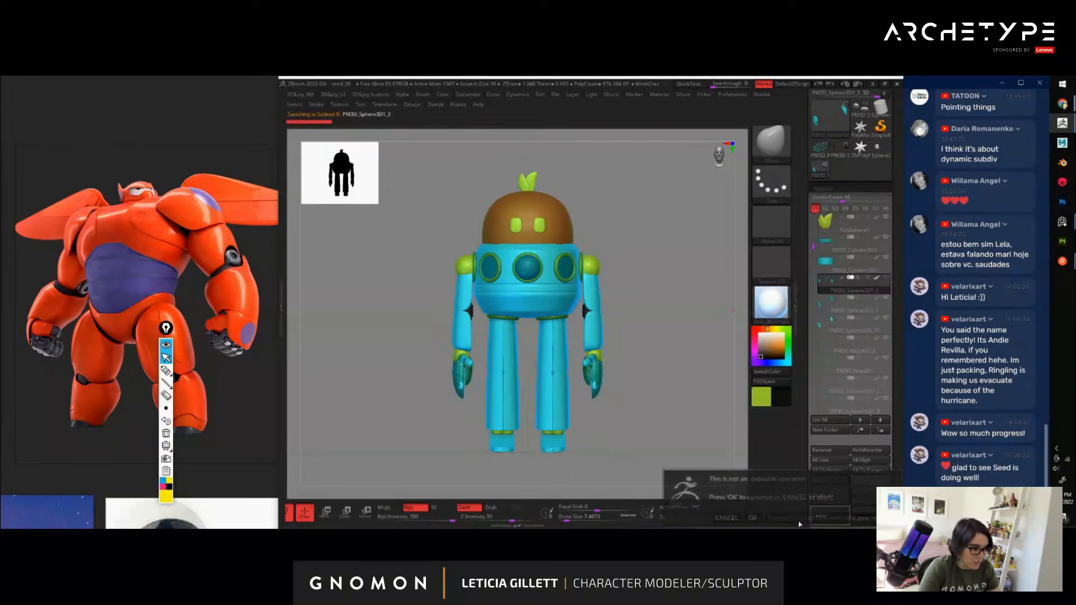
pyautogui.click(754, 518)
# Delete the green ankle sphere SubTool PM3D_Sphere3D2_1 and accept the deletion
pyautogui.moveTo(813, 241); pyautogui.dragTo(813, 210)
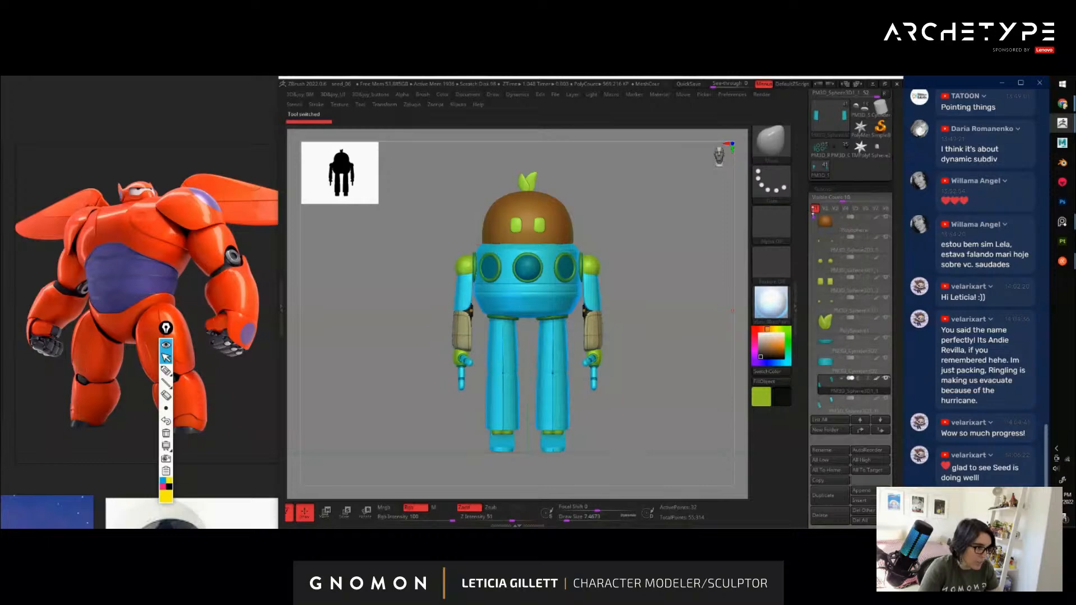
pyautogui.click(827, 263)
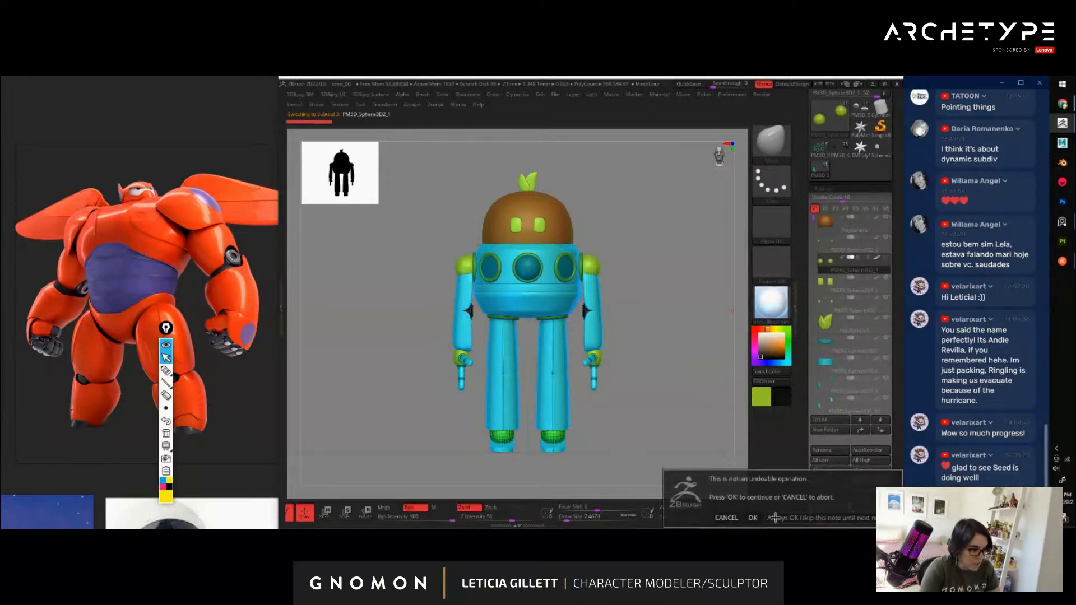
pyautogui.click(820, 515)
pyautogui.click(754, 516)
# Collapse the inner-leg folder and move it down to the end of the SubTool list
pyautogui.moveTo(827, 260); pyautogui.dragTo(842, 303)
pyautogui.click(826, 283)
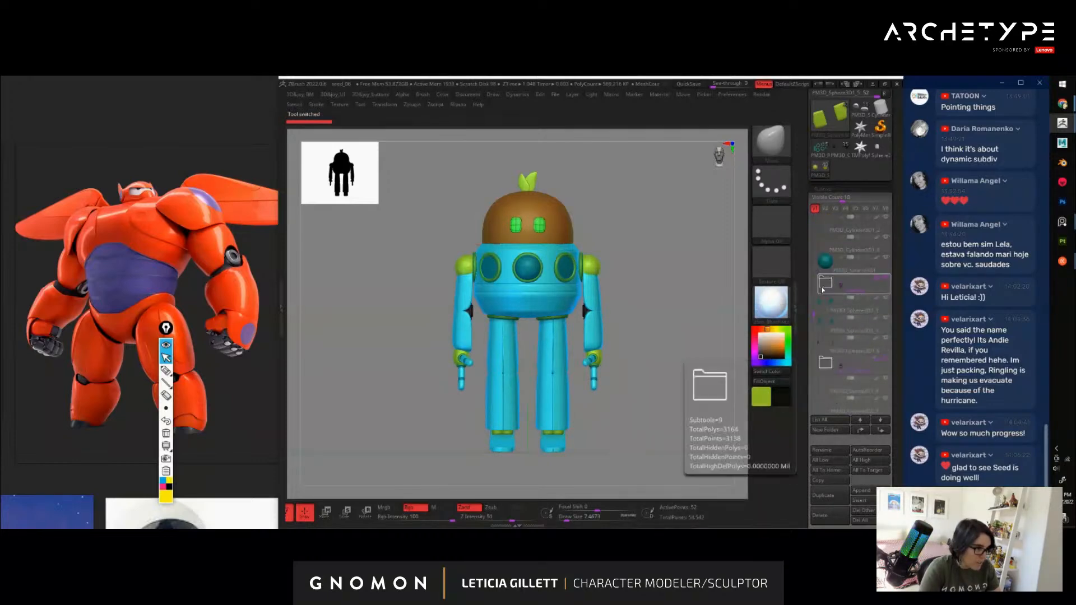
pyautogui.click(855, 288)
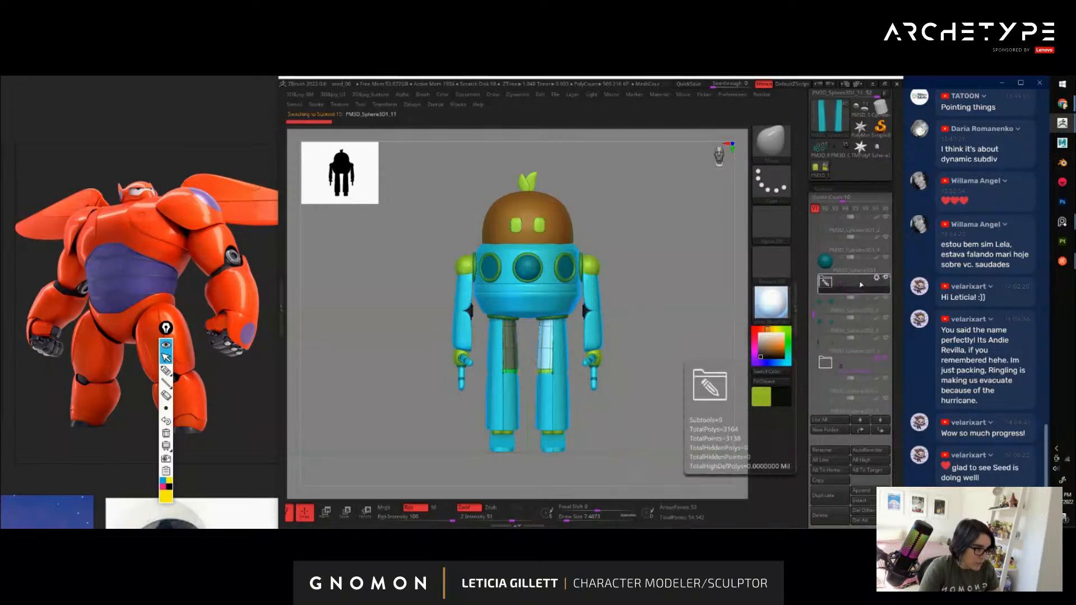
pyautogui.click(881, 430)
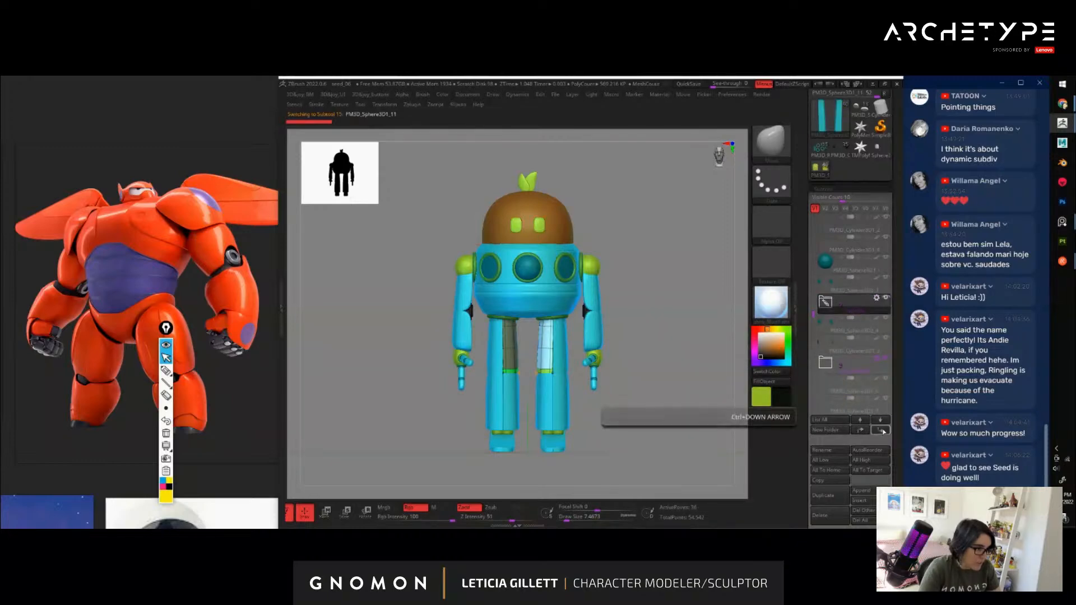
pyautogui.click(881, 430)
pyautogui.click(882, 431)
pyautogui.click(883, 432)
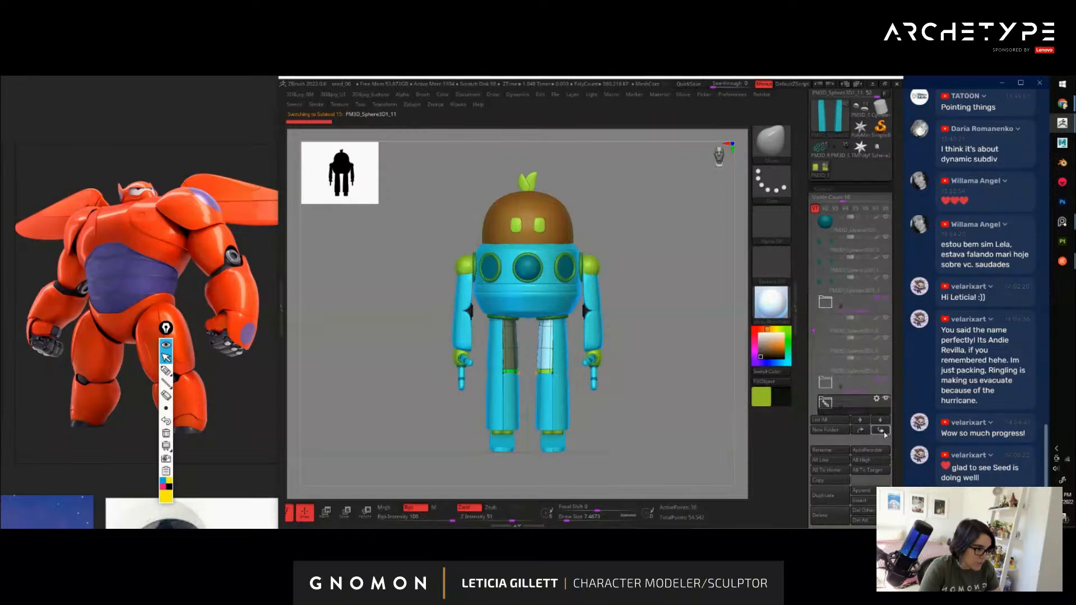
# Check which parts belong to the inner-leg folder using Transpose Set, and return to Draw mode
pyautogui.moveTo(803, 269); pyautogui.dragTo(815, 334)
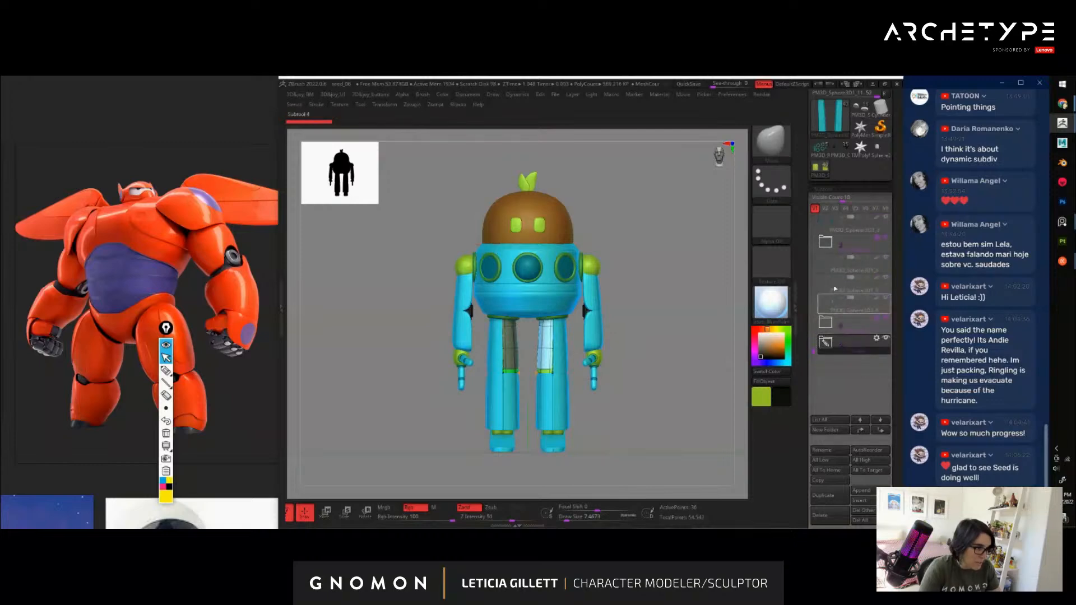
pyautogui.click(823, 264)
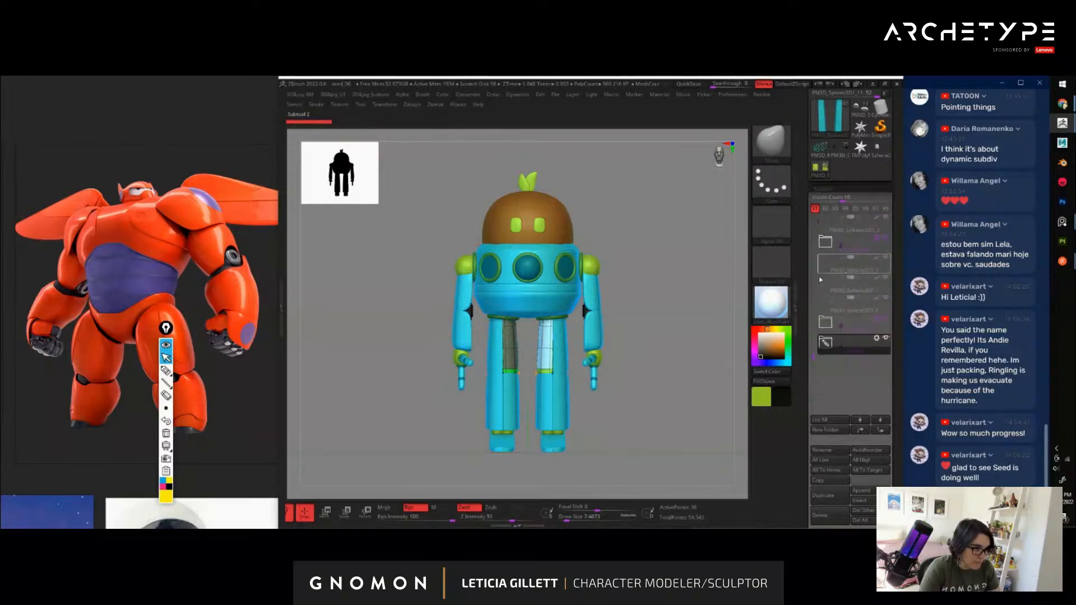
pyautogui.scroll(2, 668, 386)
pyautogui.press('w')
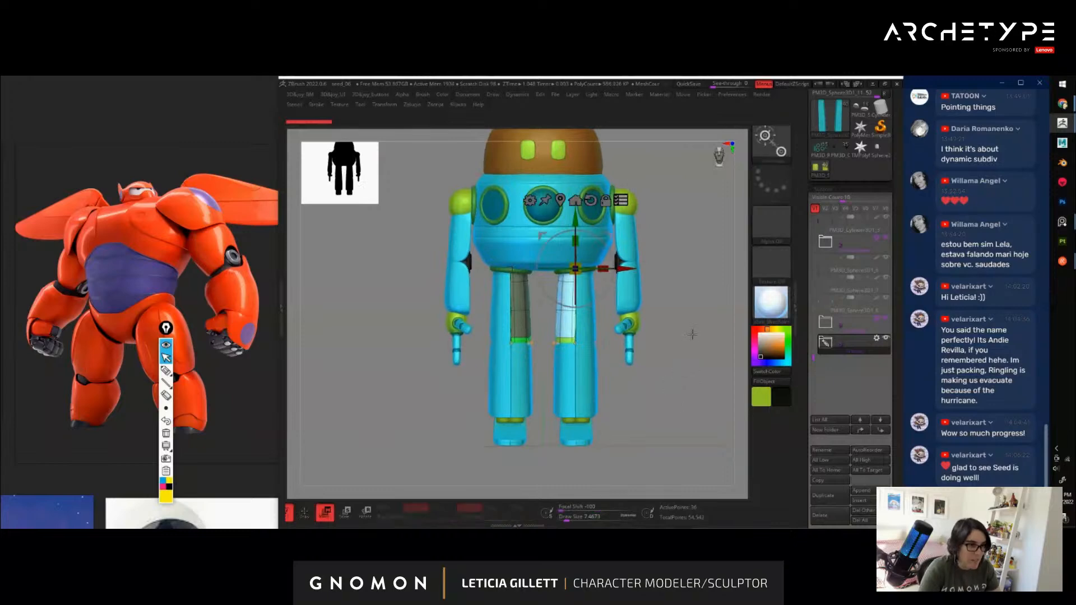
pyautogui.keyDown('alt'); pyautogui.moveTo(692, 335); pyautogui.dragTo(714, 354); pyautogui.keyUp('alt')
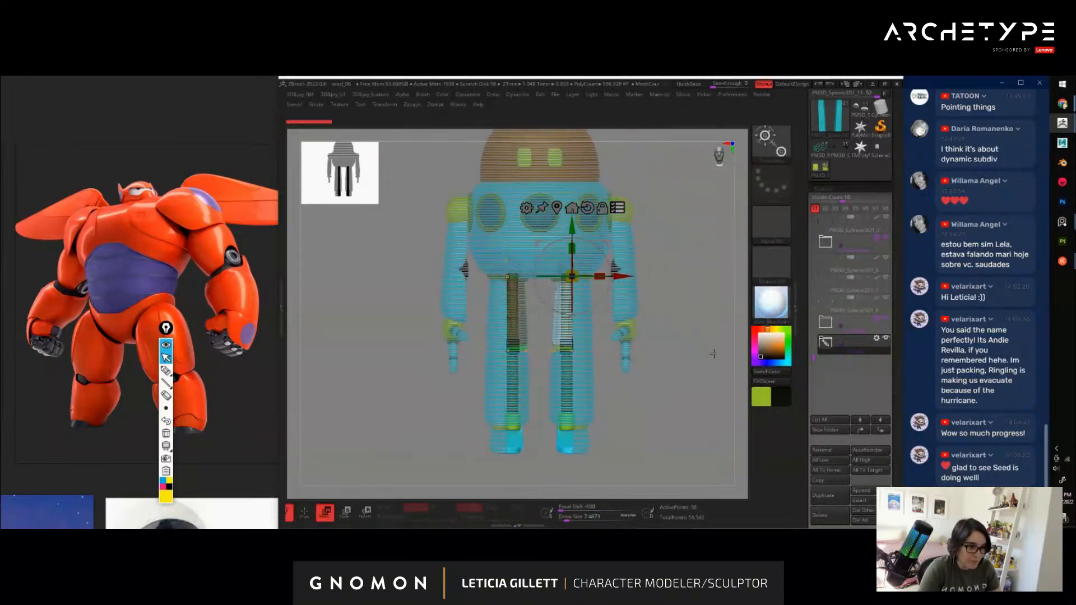
pyautogui.press('q')
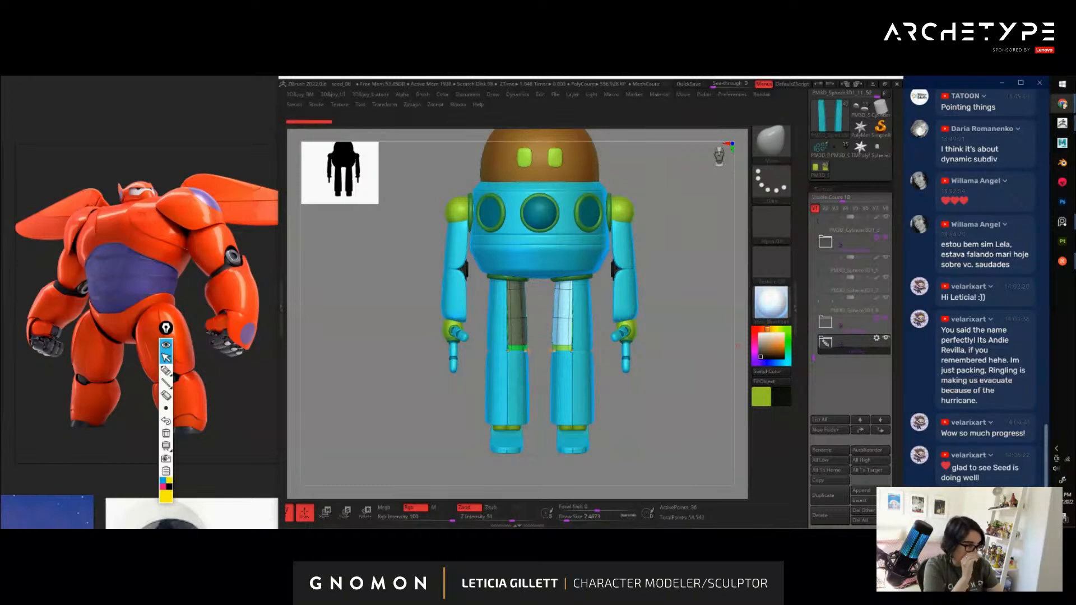
# Switch to the Chrome browser and search Google for "spider"
pyautogui.moveTo(1065, 93); pyautogui.dragTo(293, 90)
pyautogui.click(325, 100)
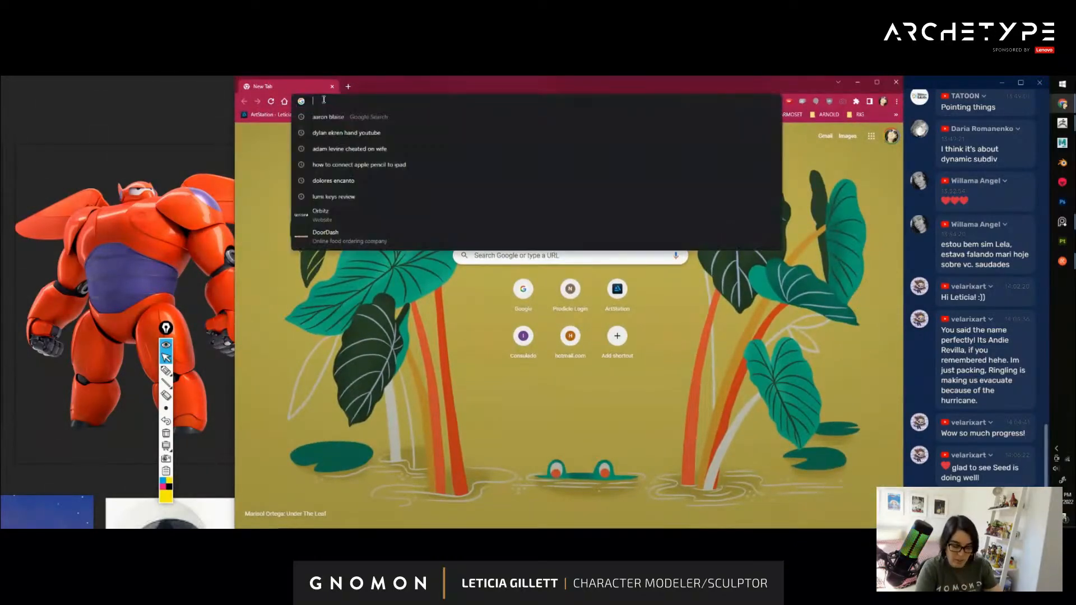
pyautogui.write('spider')
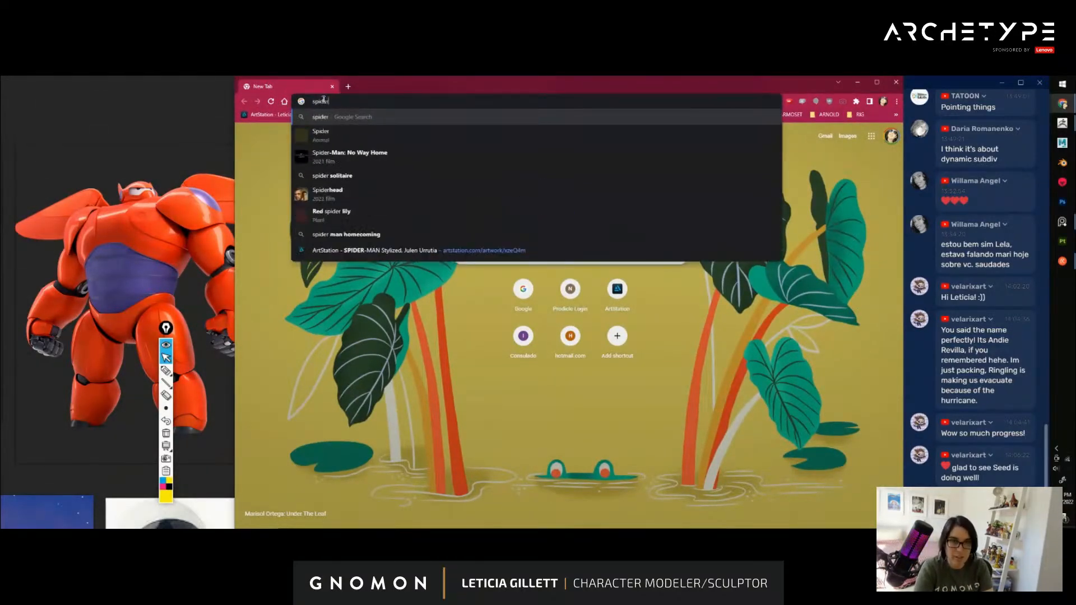
pyautogui.press('Return')
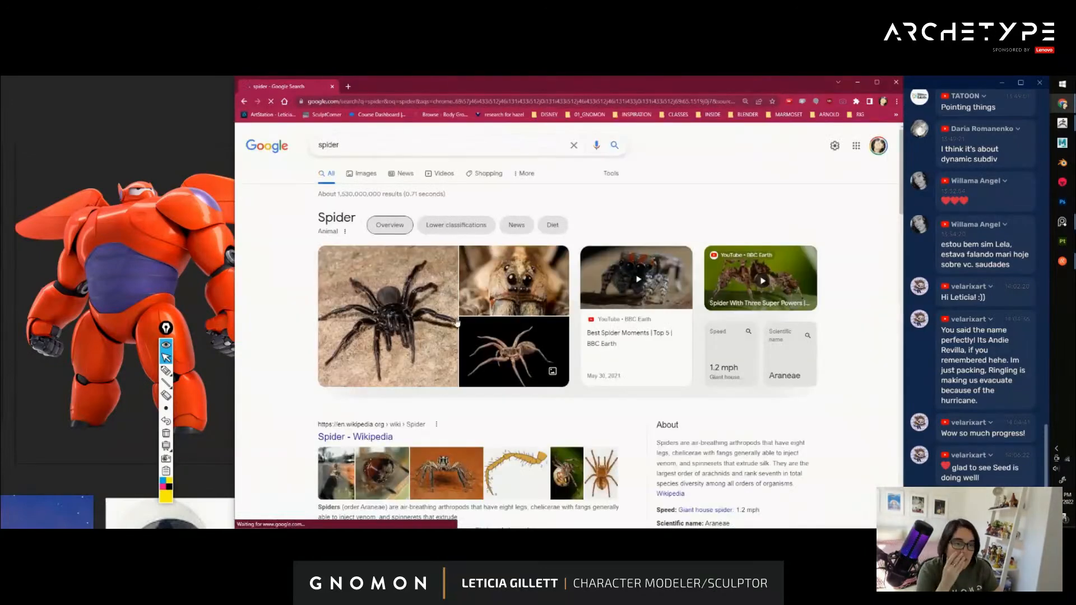
# Search Google Images for "robot spider" references
pyautogui.click(364, 174)
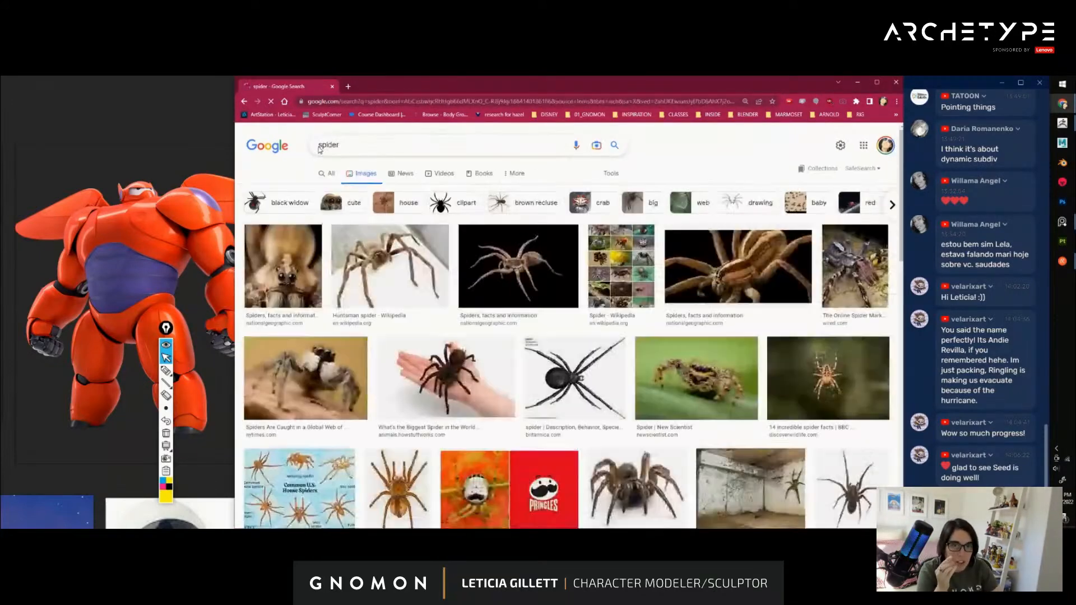
pyautogui.click(320, 145)
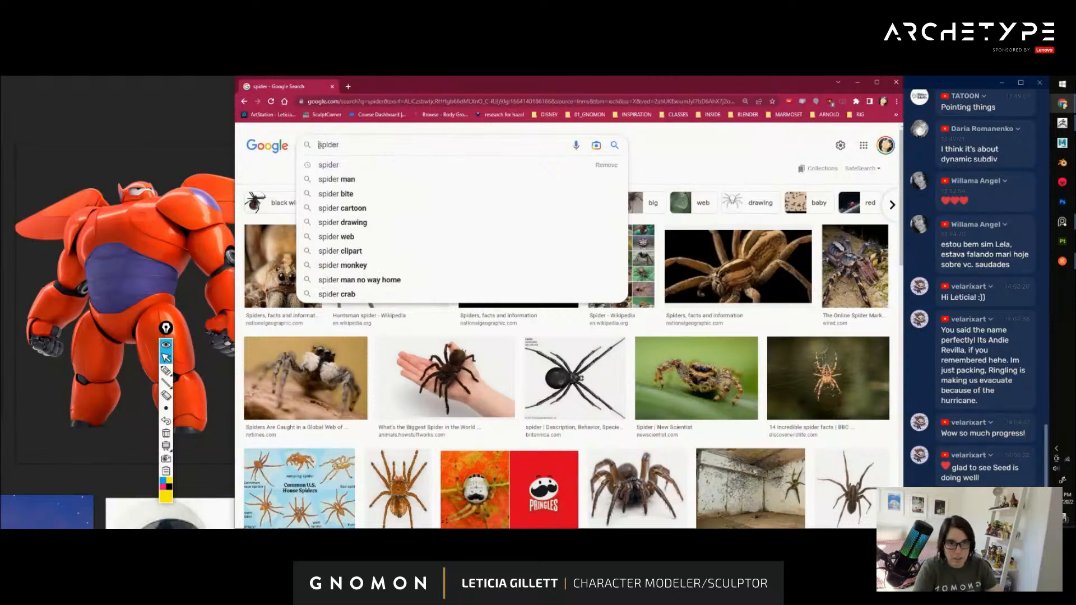
pyautogui.write('m')
pyautogui.press('BackSpace')
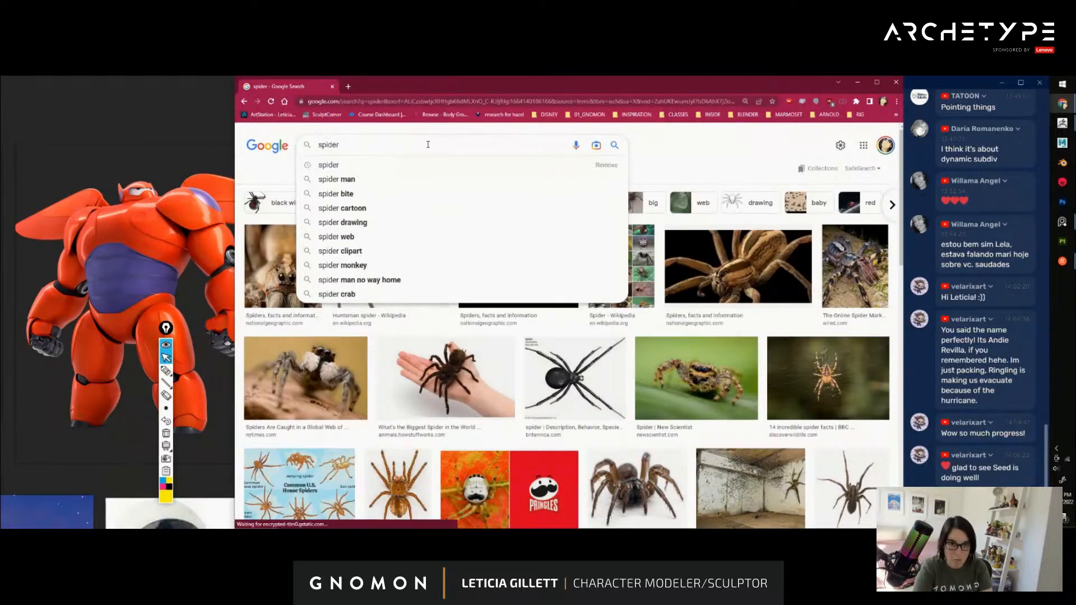
pyautogui.write('robot')
pyautogui.press('Return')
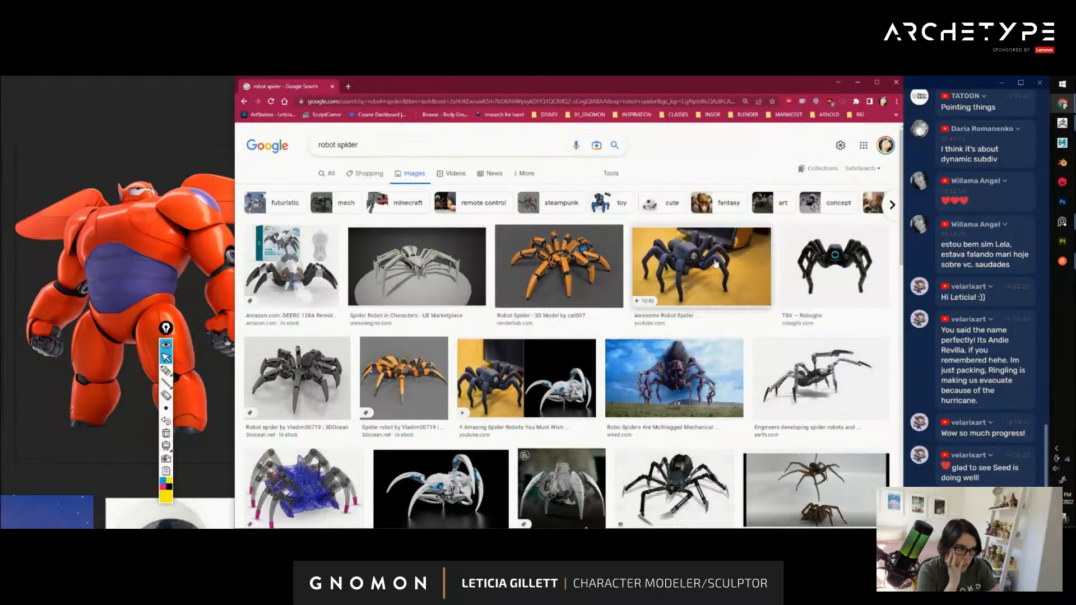
# Preview the orange robot spider 3D model, browse further results for leg references, and return to ZBrush
pyautogui.click(574, 279)
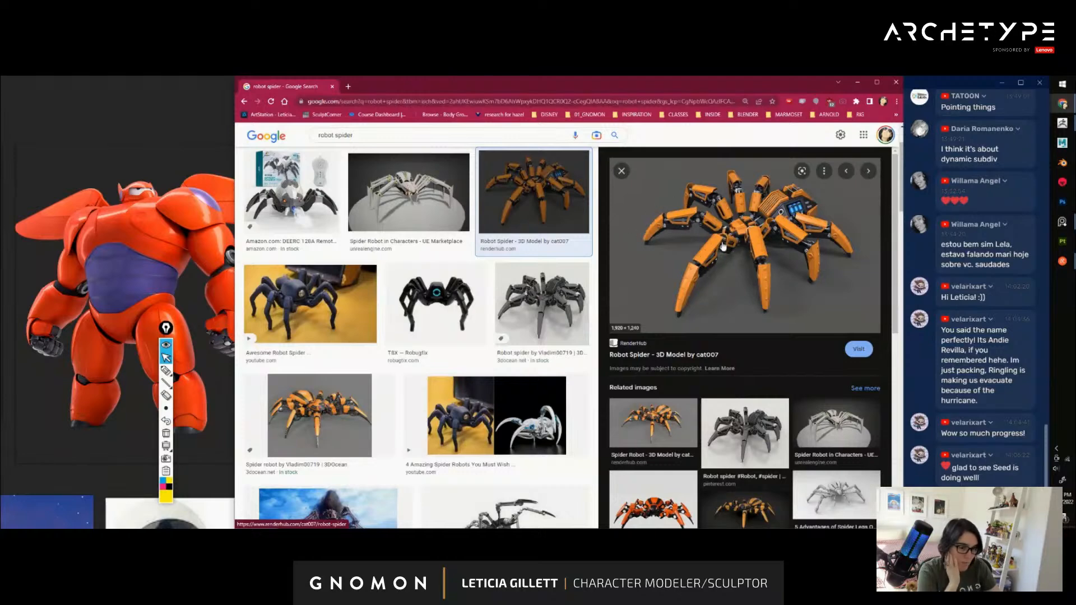
pyautogui.scroll(-4, 475, 332)
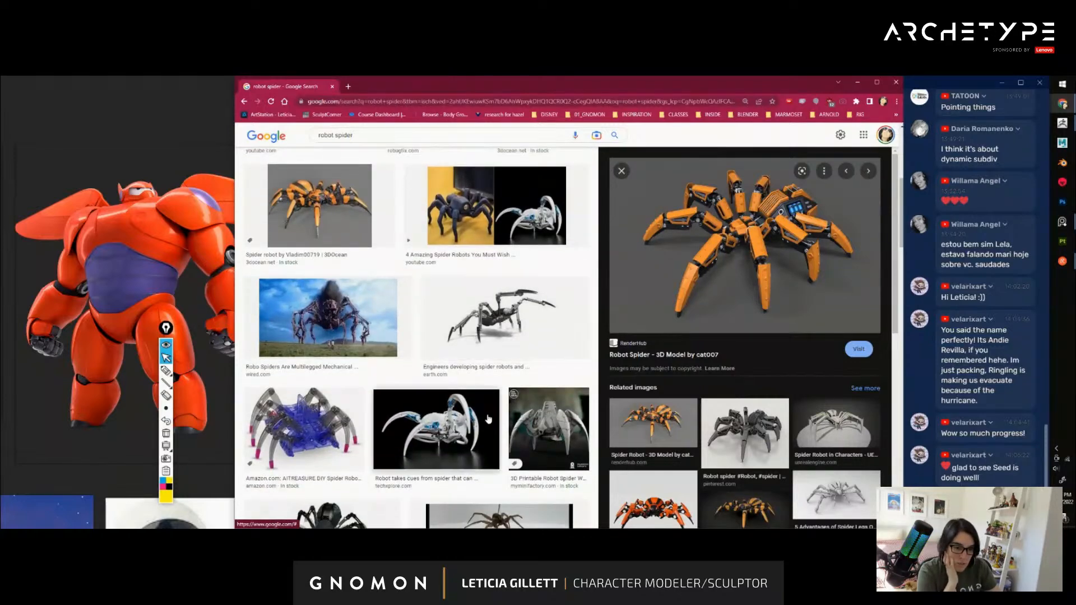
pyautogui.scroll(-2, 499, 415)
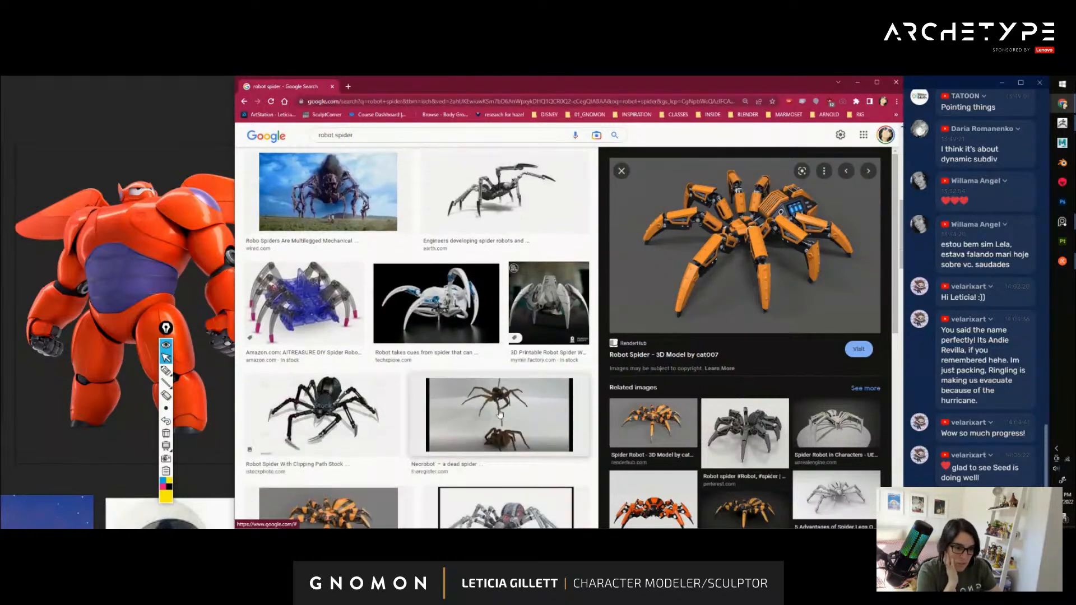
pyautogui.click(859, 86)
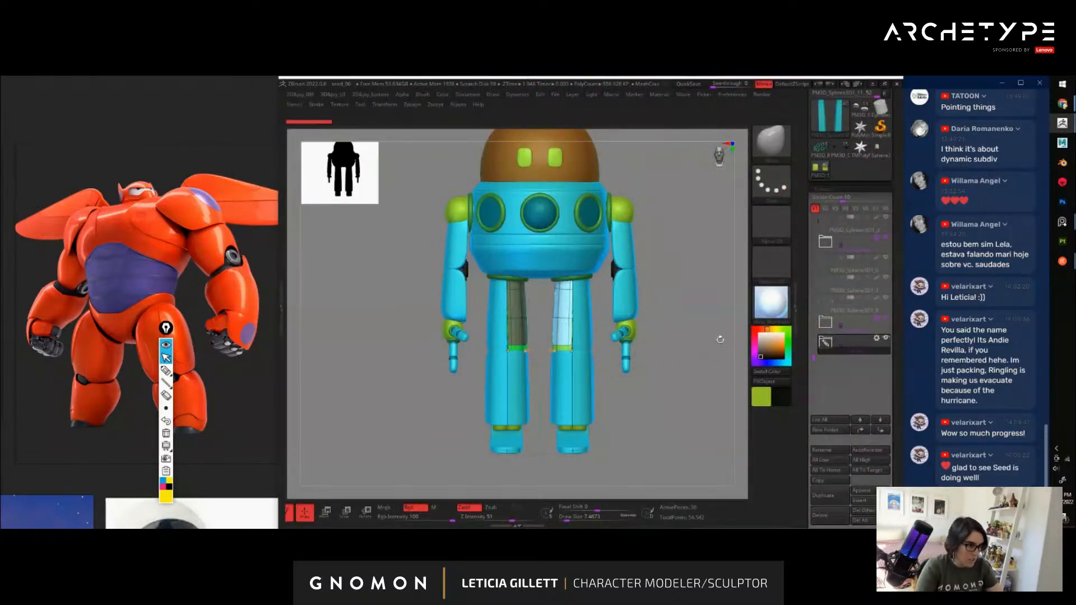
# Start Transpose Set on the inner-leg folder and place the gizmo at the hip end of one leg
pyautogui.click(877, 339)
pyautogui.click(830, 309)
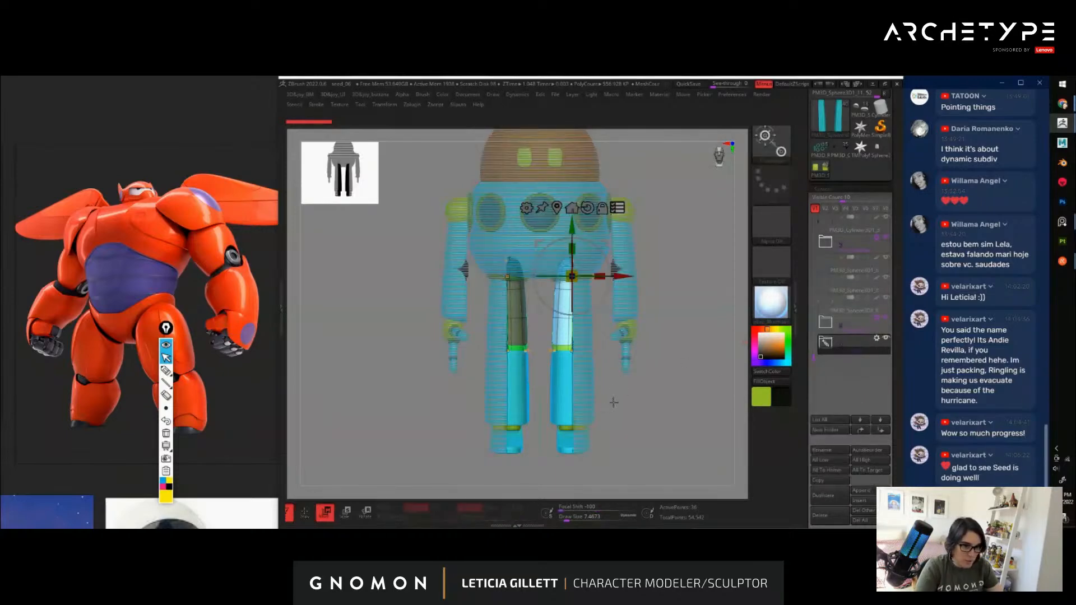
pyautogui.moveTo(648, 390); pyautogui.dragTo(625, 399)
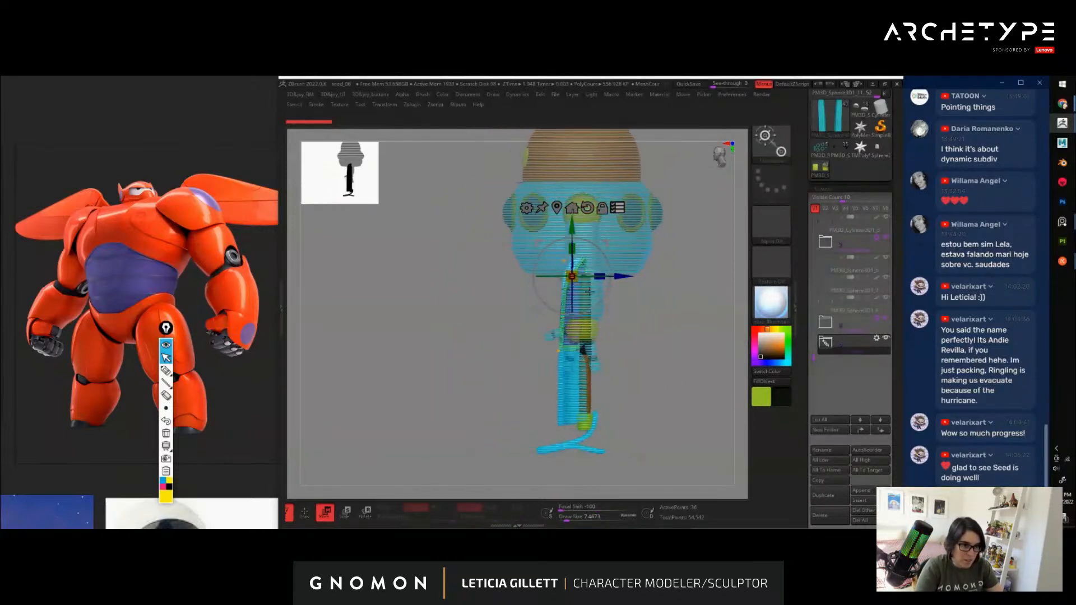
pyautogui.moveTo(660, 326); pyautogui.dragTo(690, 328)
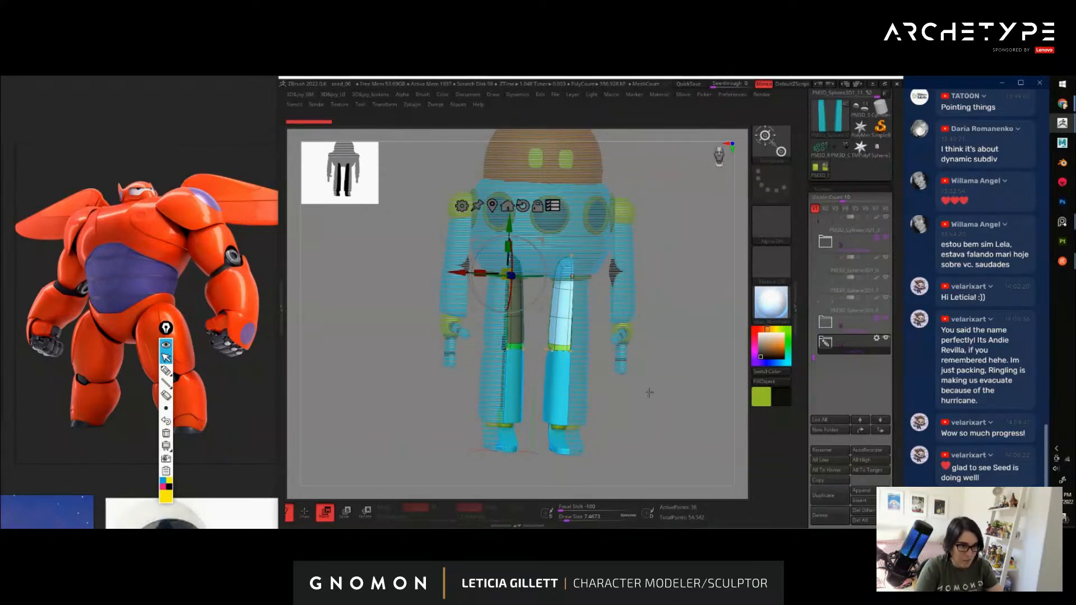
# Rotate the inner legs about the hip in side view so they swing up and away from the body
pyautogui.keyDown('shift'); pyautogui.moveTo(649, 392); pyautogui.dragTo(608, 395); pyautogui.keyUp('shift')
pyautogui.moveTo(475, 247); pyautogui.dragTo(520, 245)
pyautogui.moveTo(577, 346); pyautogui.dragTo(616, 349)
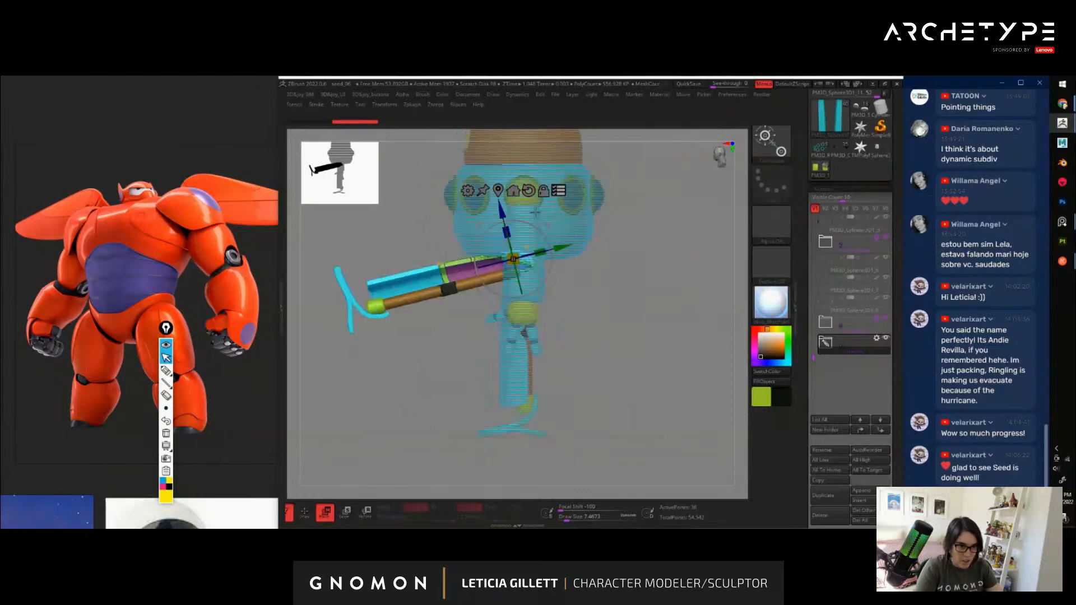
pyautogui.moveTo(534, 225); pyautogui.dragTo(528, 215)
# Mask the thigh panels and the upper brown rods of the inner legs, leaving the knee joints and lower legs free
pyautogui.keyDown('alt'); pyautogui.moveTo(599, 320); pyautogui.dragTo(698, 318); pyautogui.keyUp('alt')
pyautogui.keyDown('alt'); pyautogui.moveTo(507, 342); pyautogui.dragTo(509, 409); pyautogui.keyUp('alt')
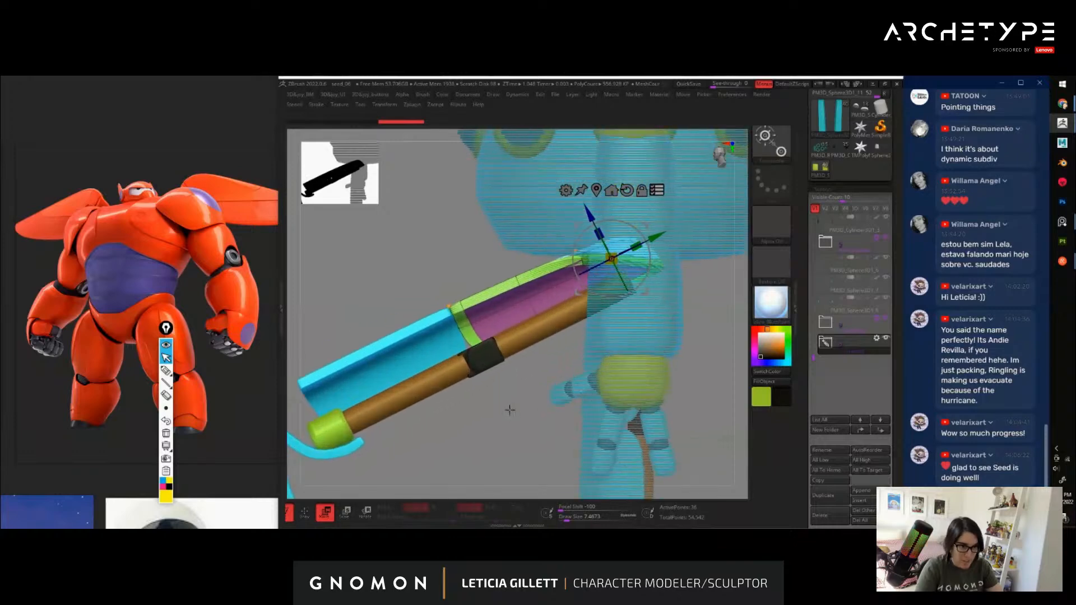
pyautogui.keyDown('alt'); pyautogui.moveTo(498, 304); pyautogui.dragTo(544, 266); pyautogui.keyUp('alt')
pyautogui.hotkey('ctrl', 'shift')
pyautogui.keyDown('ctrl'); pyautogui.keyDown('shift'); pyautogui.click(554, 262); pyautogui.keyUp('shift'); pyautogui.keyUp('ctrl')
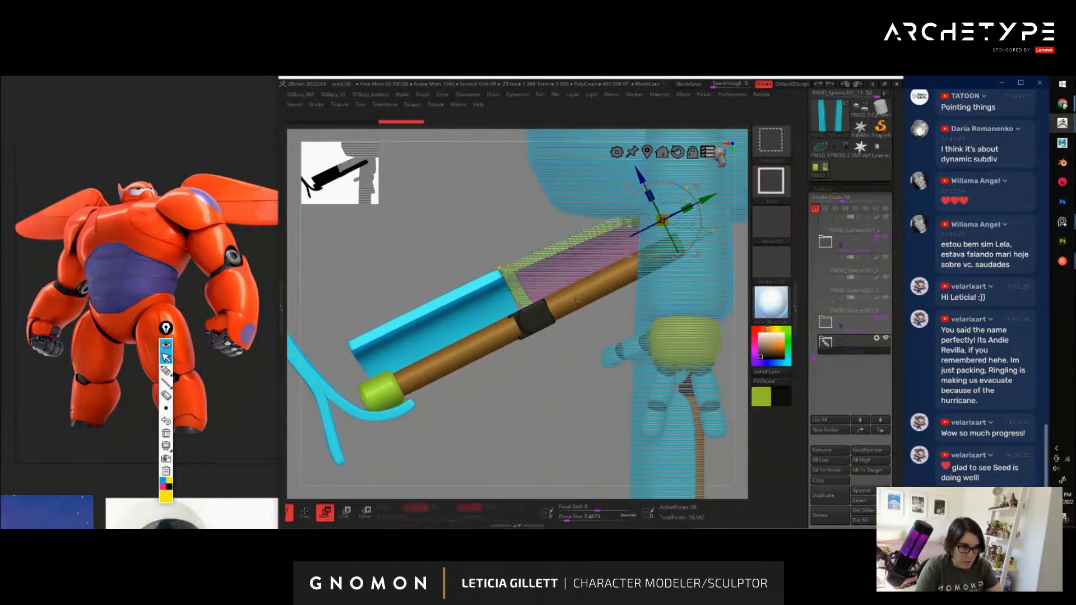
pyautogui.keyDown('ctrl'); pyautogui.keyDown('shift'); pyautogui.click(583, 294); pyautogui.keyUp('shift'); pyautogui.keyUp('ctrl')
pyautogui.moveTo(539, 364)
pyautogui.mouseDown()
pyautogui.moveTo(582, 382)
pyautogui.moveTo(605, 428)
pyautogui.moveTo(521, 356)
pyautogui.mouseUp()
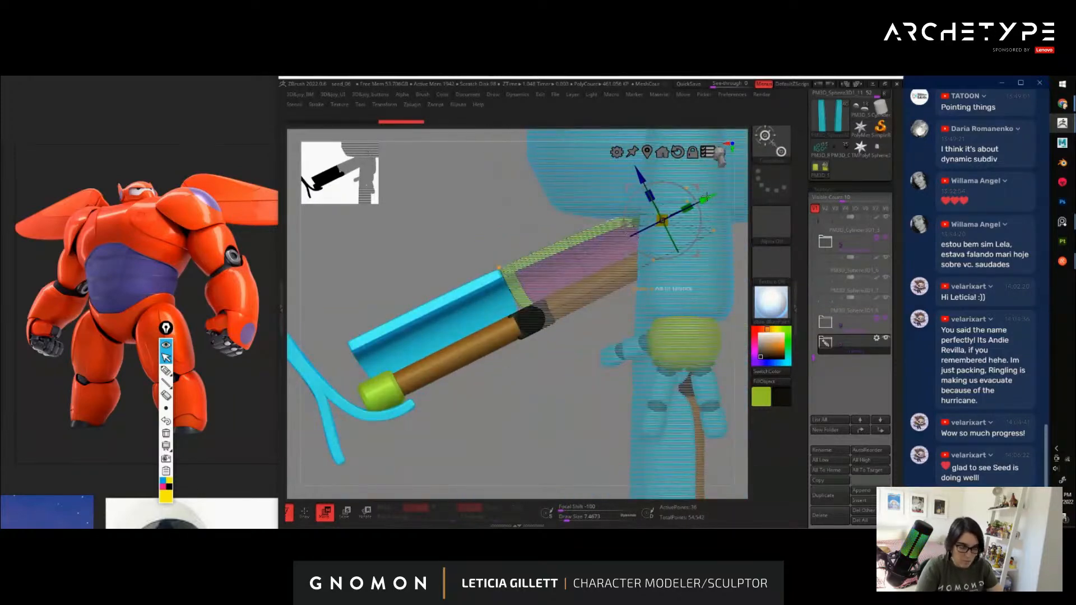
# Move the gizmo to the black knee joint and bend the lower inner legs downward by about 88 degrees
pyautogui.keyDown('alt'); pyautogui.moveTo(707, 197); pyautogui.dragTo(561, 274); pyautogui.keyUp('alt')
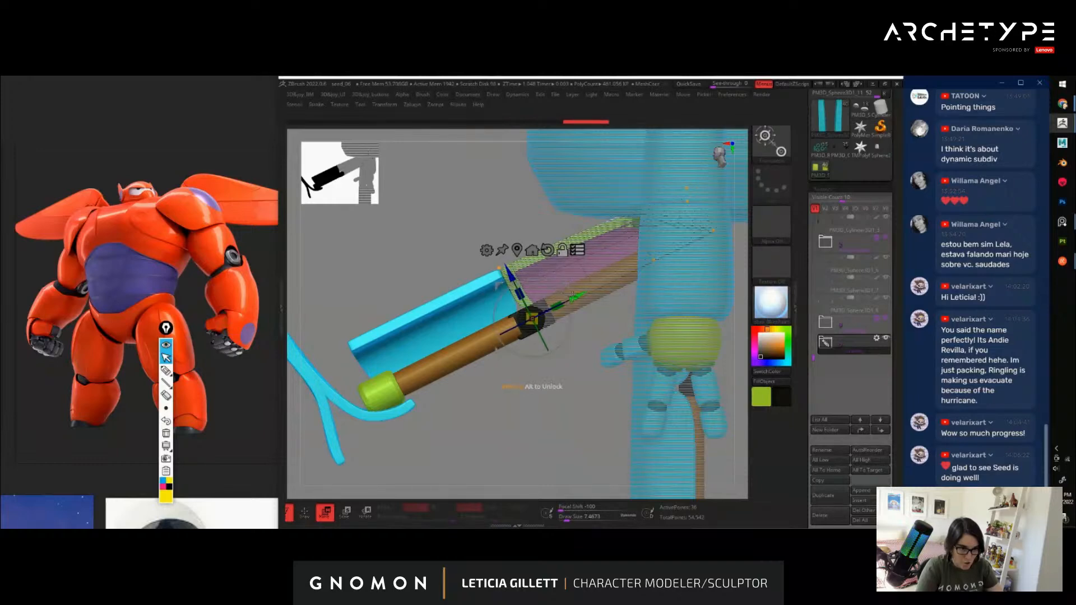
pyautogui.moveTo(544, 284); pyautogui.dragTo(482, 300)
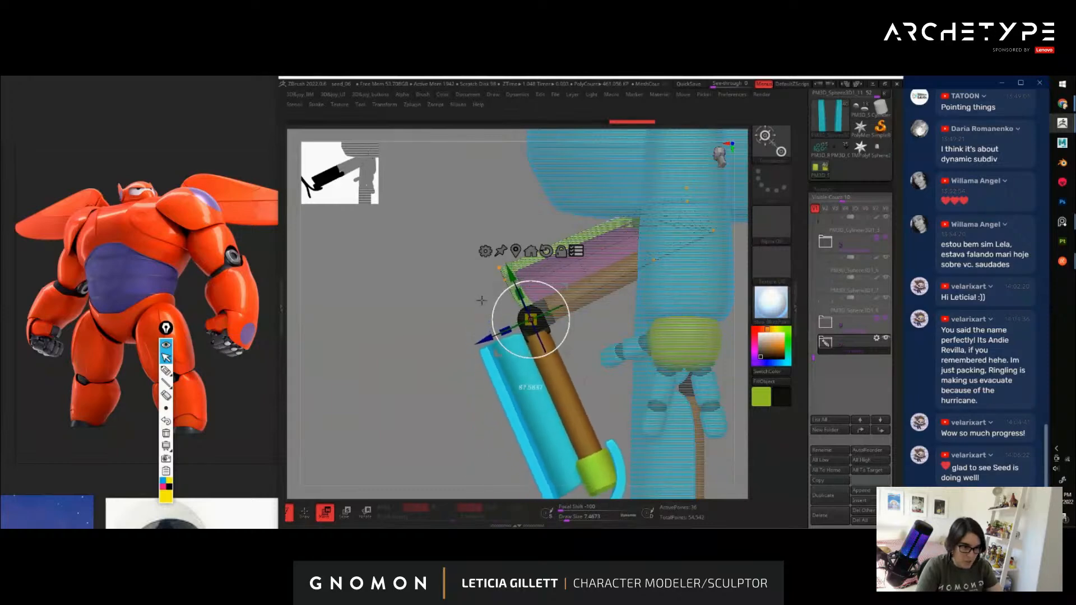
pyautogui.keyDown('alt'); pyautogui.moveTo(412, 375); pyautogui.dragTo(392, 240); pyautogui.keyUp('alt')
pyautogui.moveTo(454, 278); pyautogui.dragTo(632, 325)
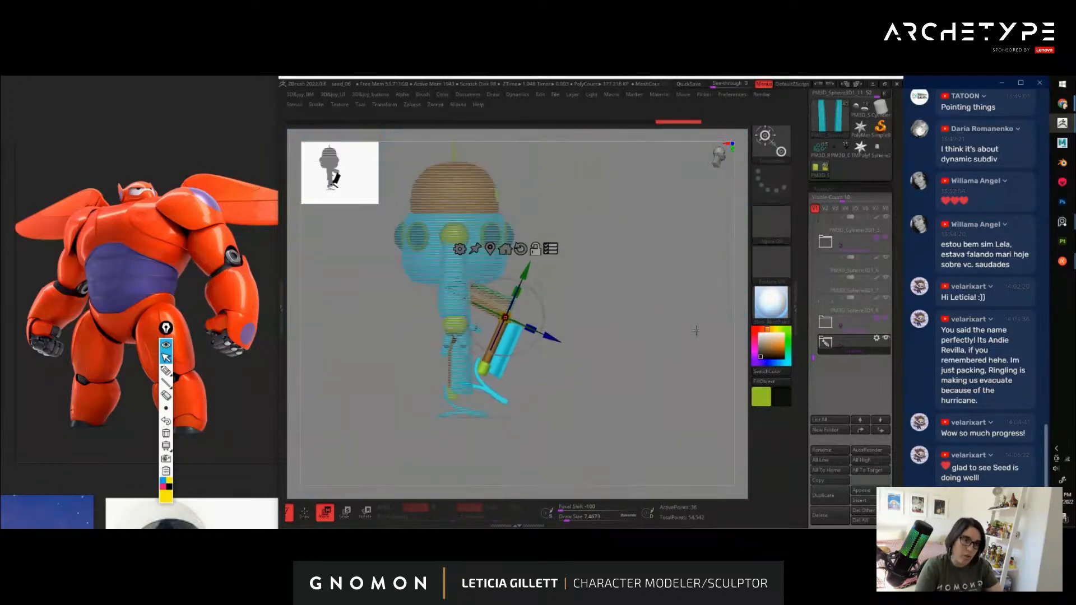
pyautogui.moveTo(697, 332); pyautogui.dragTo(454, 337)
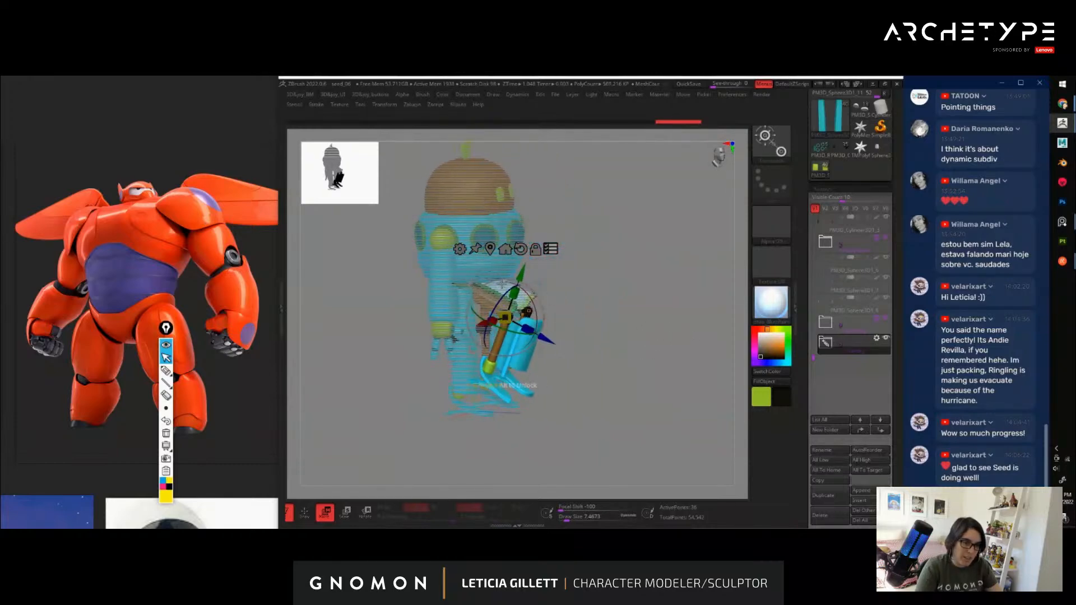
pyautogui.moveTo(630, 335); pyautogui.dragTo(684, 370)
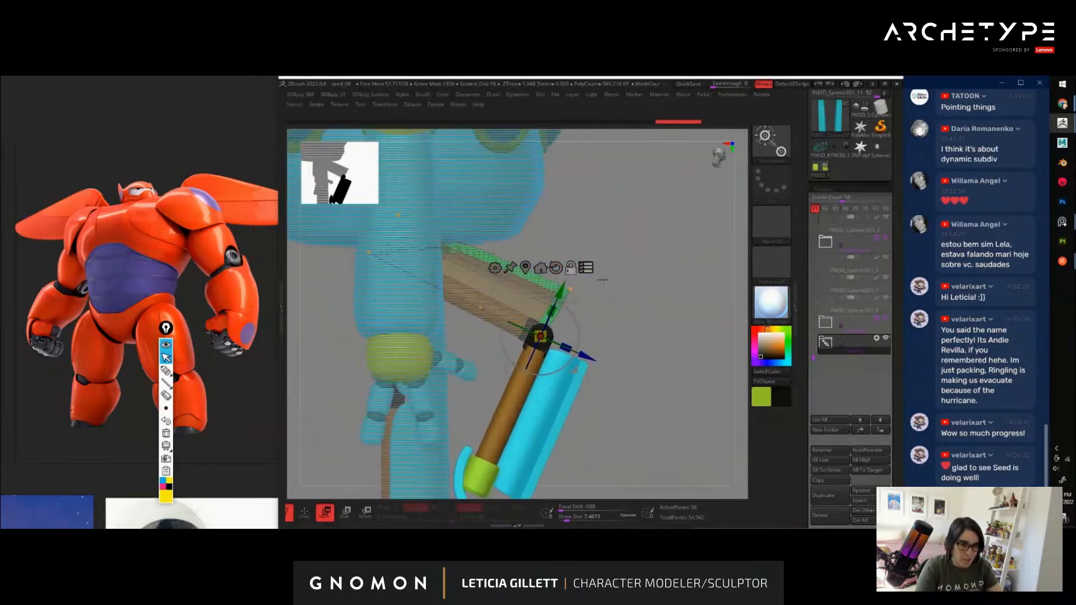
# Unmask the thigh parts, place the gizmo back at the hip, and adjust the bent inner legs' placement in side view
pyautogui.keyDown('ctrl'); pyautogui.keyDown('shift'); pyautogui.click(482, 262); pyautogui.keyUp('shift'); pyautogui.keyUp('ctrl')
pyautogui.keyDown('ctrl'); pyautogui.keyDown('shift'); pyautogui.click(487, 310); pyautogui.keyUp('shift'); pyautogui.keyUp('ctrl')
pyautogui.moveTo(633, 298)
pyautogui.mouseDown()
pyautogui.moveTo(623, 299)
pyautogui.moveTo(644, 329)
pyautogui.moveTo(629, 307)
pyautogui.moveTo(641, 286)
pyautogui.mouseUp()
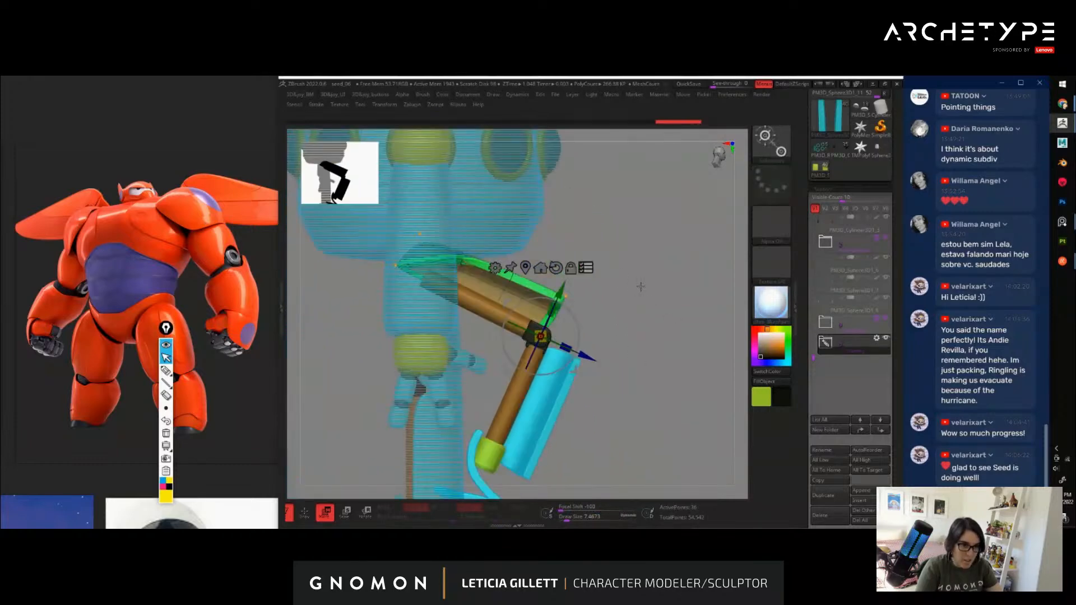
pyautogui.keyDown('alt'); pyautogui.moveTo(673, 342); pyautogui.dragTo(561, 268); pyautogui.keyUp('alt')
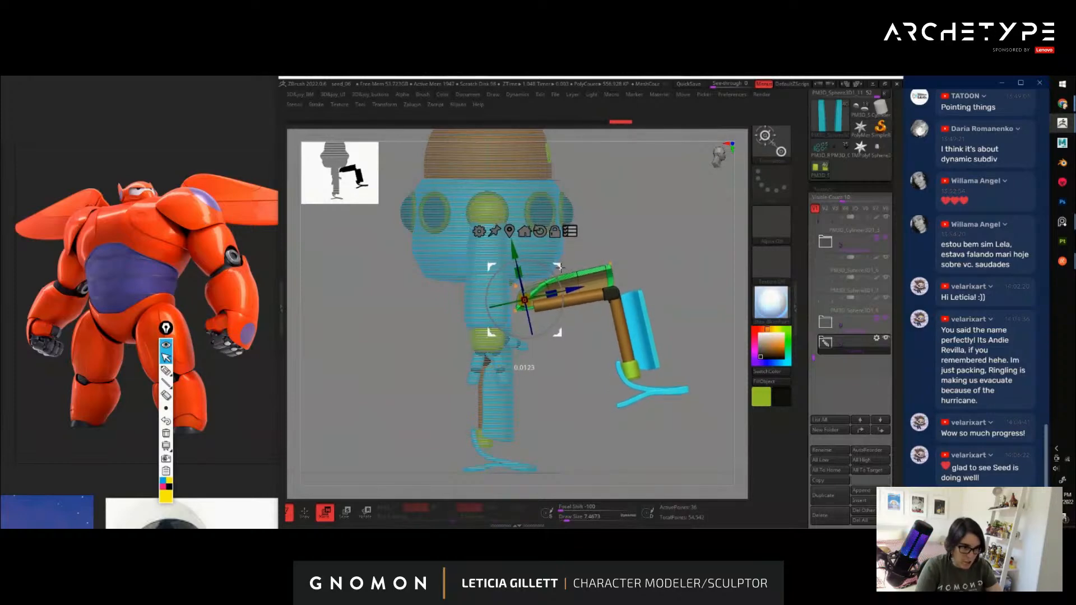
pyautogui.keyDown('alt'); pyautogui.moveTo(686, 288); pyautogui.dragTo(659, 283); pyautogui.keyUp('alt')
pyautogui.moveTo(528, 273); pyautogui.dragTo(527, 272)
pyautogui.keyDown('alt'); pyautogui.moveTo(649, 286); pyautogui.dragTo(595, 299); pyautogui.keyUp('alt')
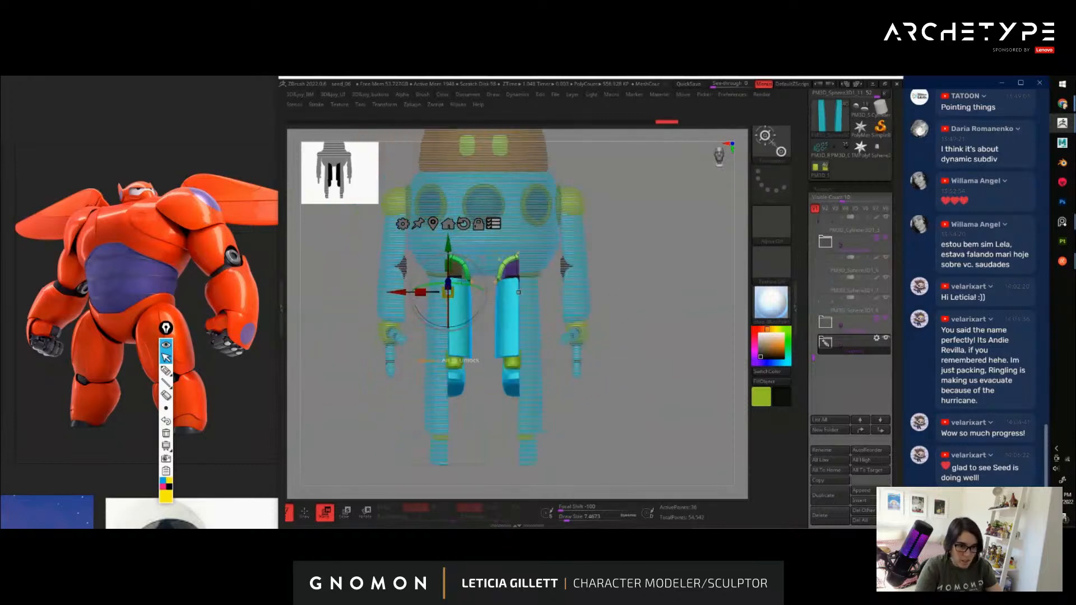
# Adjust the inner legs in front view and rotate them outward in top view to spread them diagonally from the body
pyautogui.moveTo(436, 285); pyautogui.dragTo(416, 280)
pyautogui.moveTo(600, 257); pyautogui.dragTo(549, 319)
pyautogui.moveTo(473, 312); pyautogui.dragTo(457, 307)
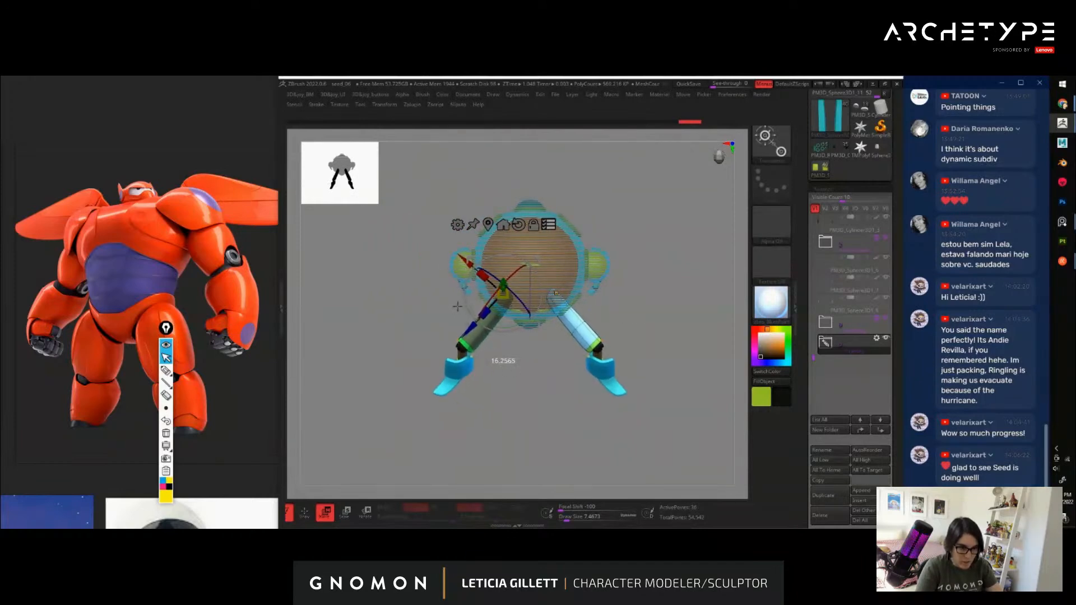
pyautogui.moveTo(545, 393); pyautogui.dragTo(469, 245)
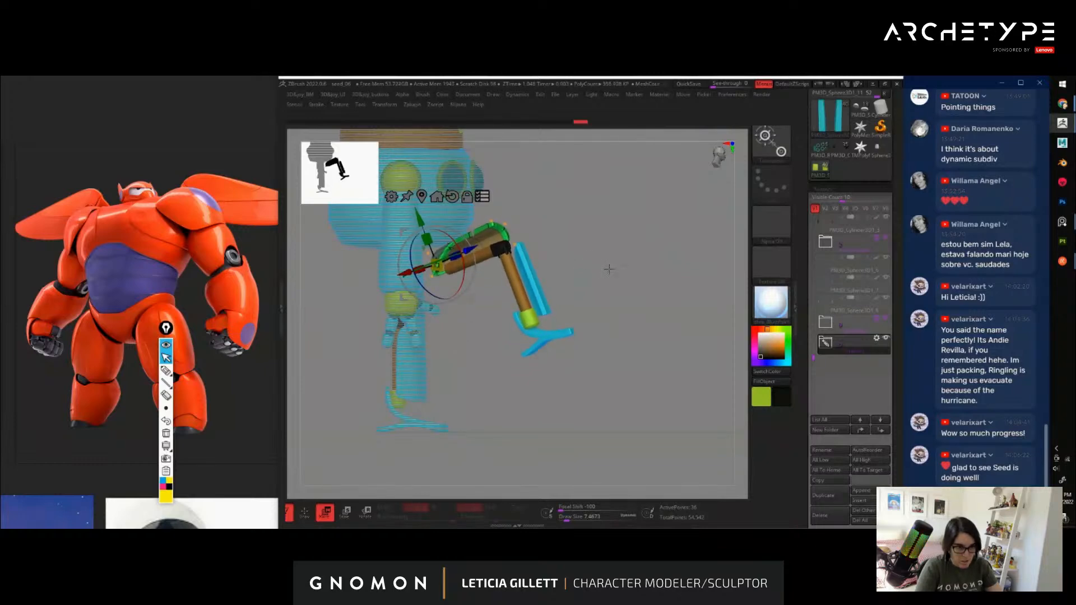
# Fine-tune the inner legs' sideways tilt in front view by about 1.8 degrees
pyautogui.moveTo(609, 270); pyautogui.dragTo(583, 278)
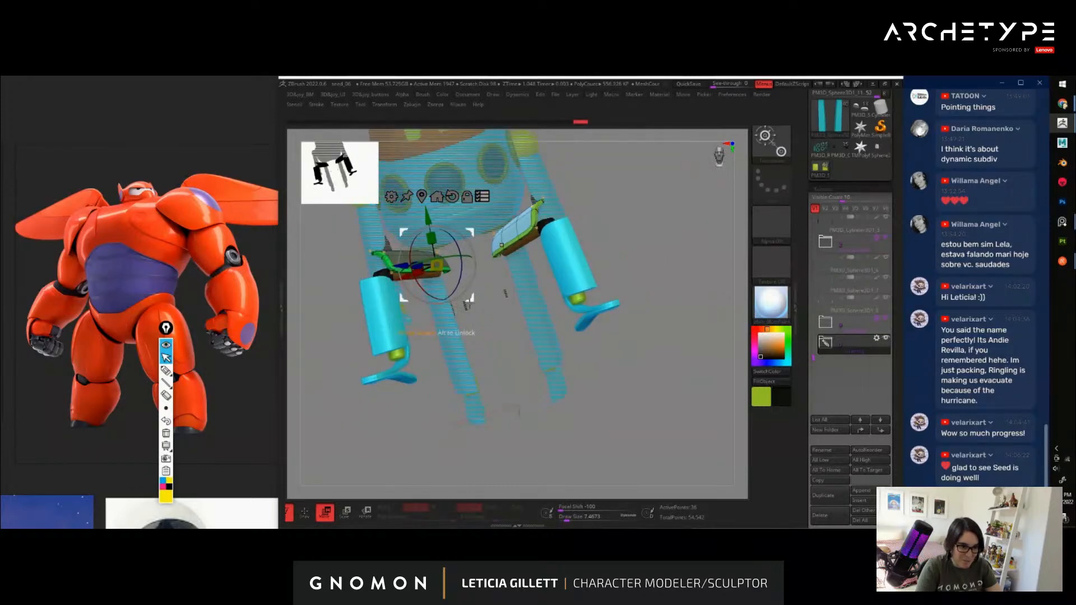
pyautogui.keyDown('shift'); pyautogui.moveTo(635, 367); pyautogui.dragTo(648, 283); pyautogui.keyUp('shift')
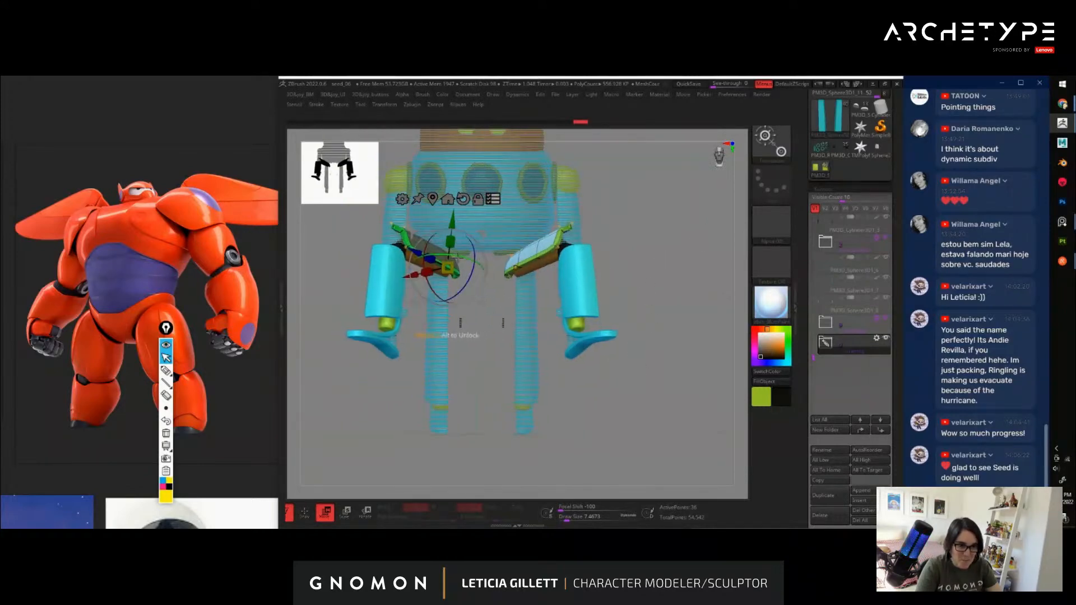
pyautogui.moveTo(459, 256); pyautogui.dragTo(457, 255)
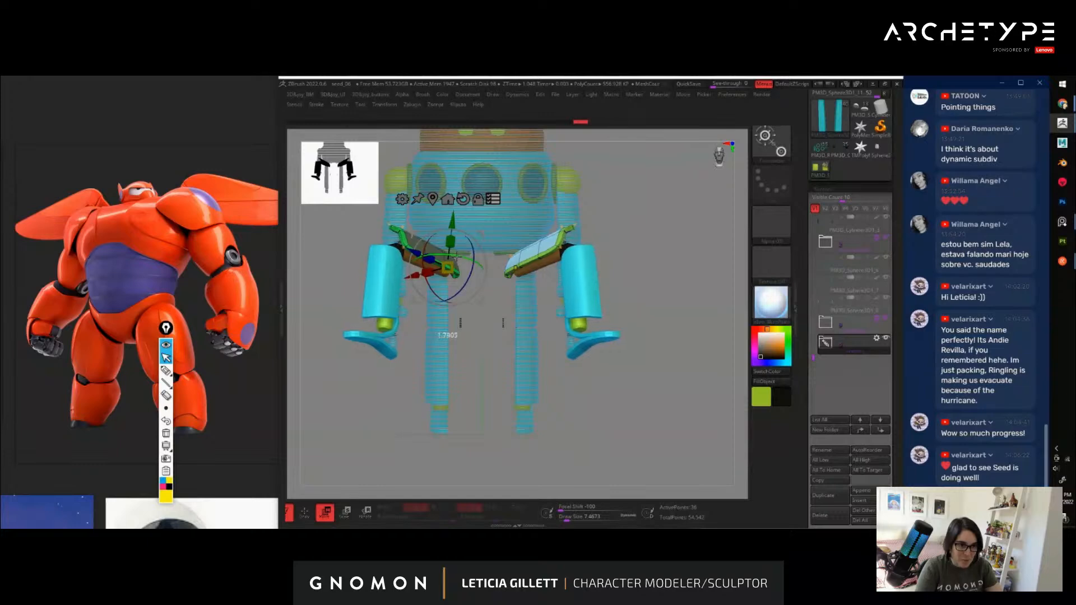
pyautogui.moveTo(656, 267)
pyautogui.mouseDown()
pyautogui.moveTo(666, 307)
pyautogui.moveTo(657, 250)
pyautogui.moveTo(656, 260)
pyautogui.mouseUp()
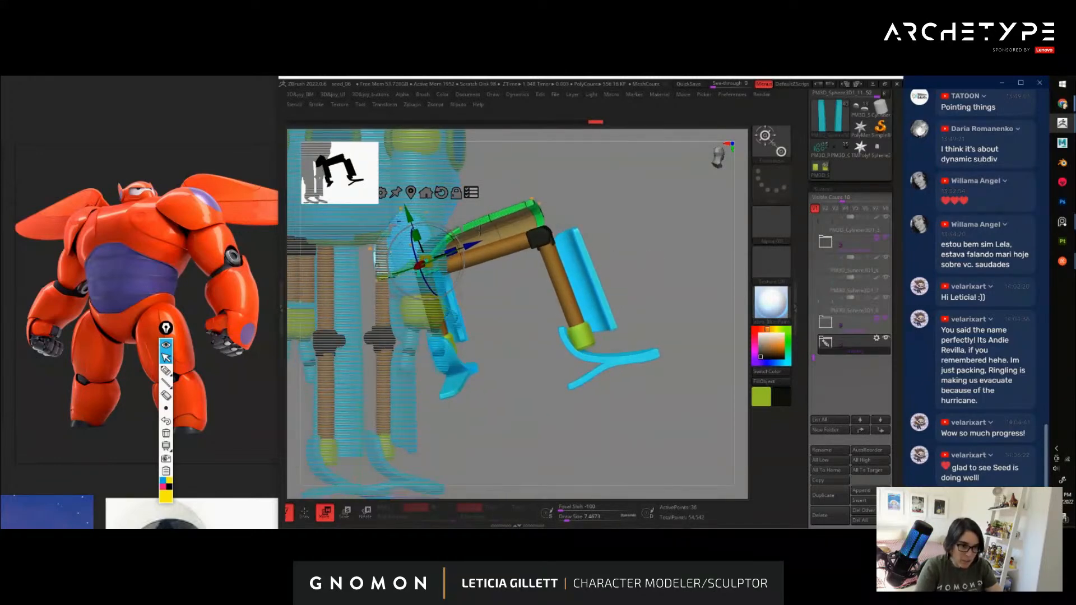
# Mask the thigh parts again, center the gizmo on the knee, and rotate the lower legs about 19 degrees to near vertical
pyautogui.keyDown('ctrl'); pyautogui.keyDown('shift'); pyautogui.click(492, 236); pyautogui.keyUp('shift'); pyautogui.keyUp('ctrl')
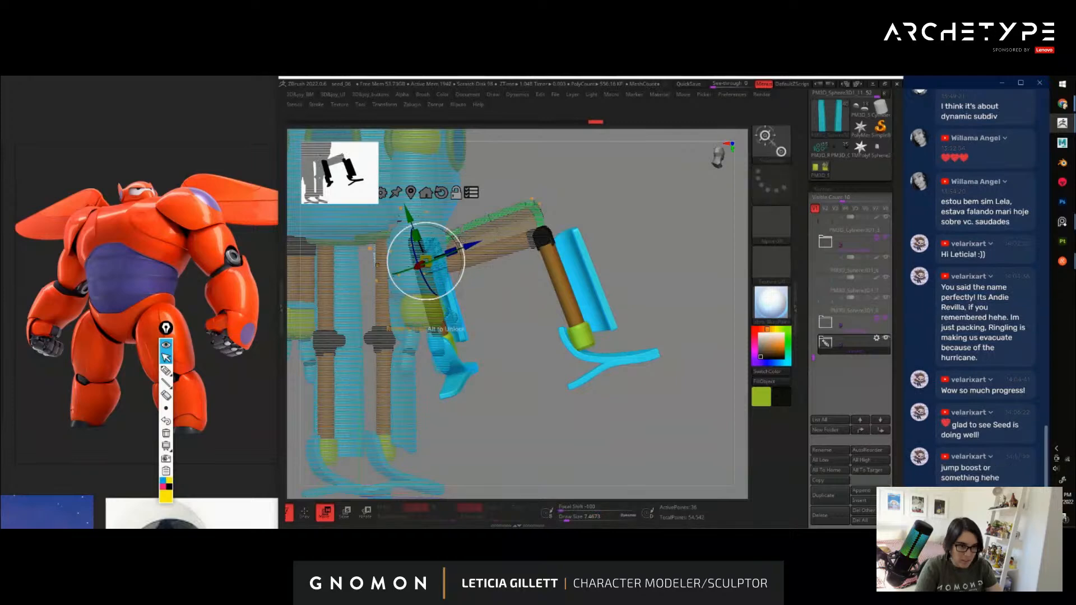
pyautogui.moveTo(476, 248); pyautogui.dragTo(590, 211)
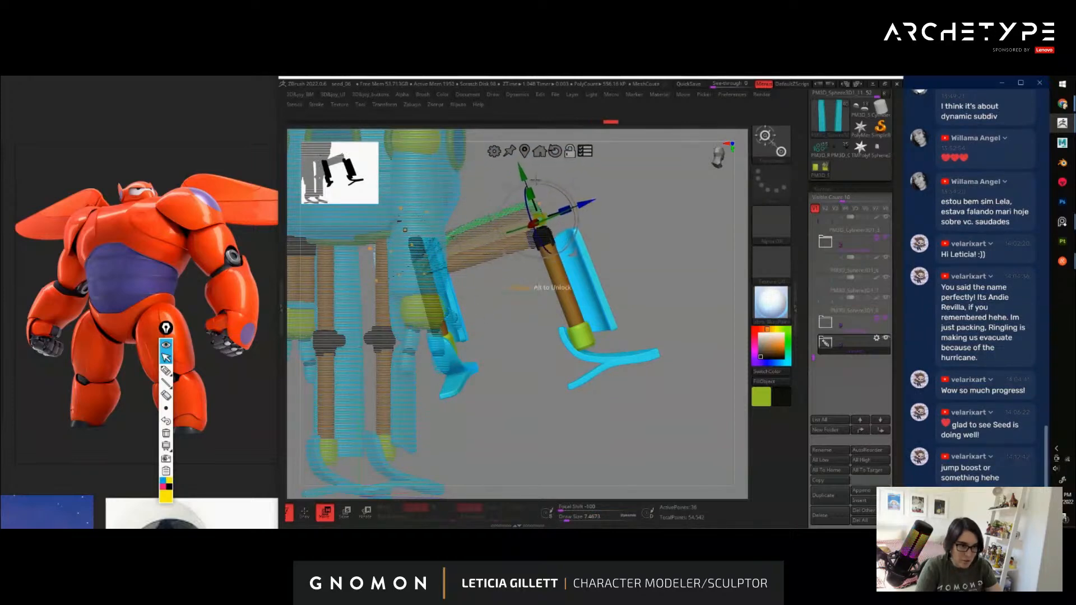
pyautogui.moveTo(535, 180); pyautogui.dragTo(525, 185)
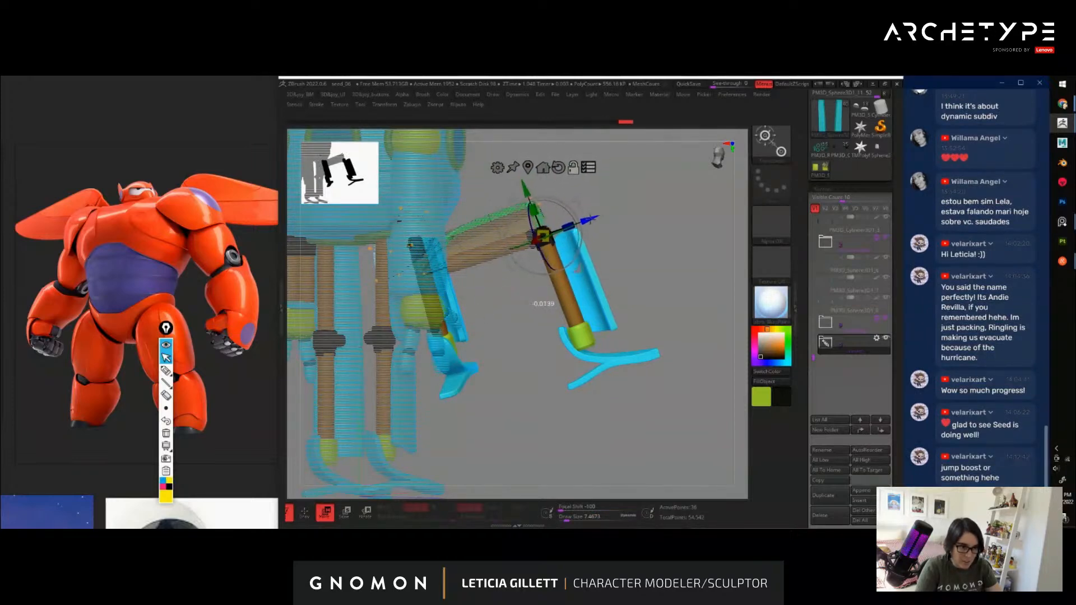
pyautogui.moveTo(570, 213); pyautogui.dragTo(572, 223)
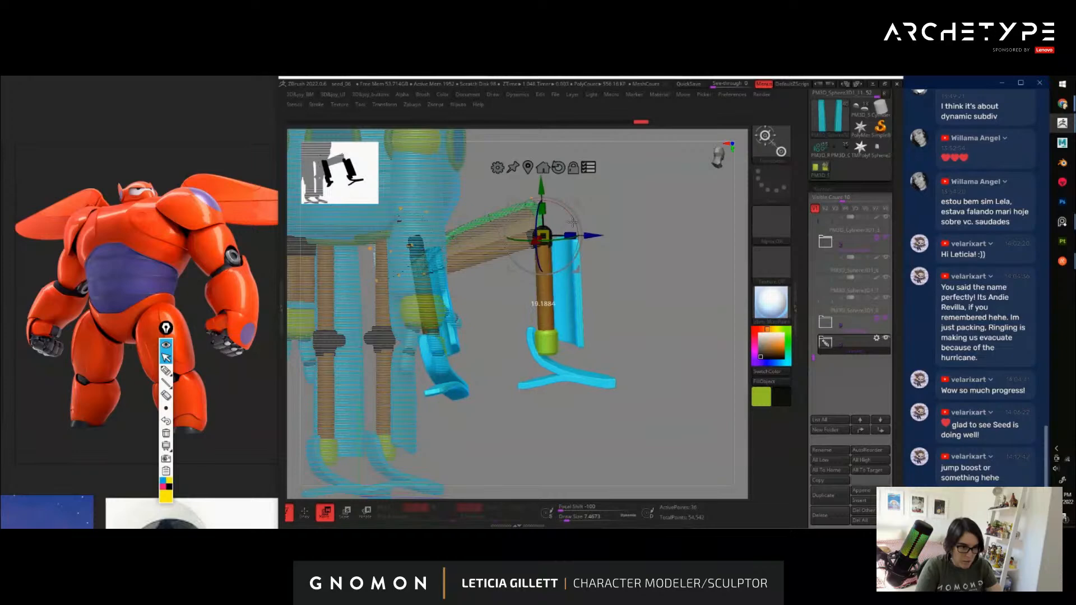
# Check the inner-leg pose on the whole robot in Draw mode, and return to the Move gizmo framed in side view
pyautogui.press('q')
pyautogui.moveTo(704, 348)
pyautogui.keyDown('alt'); pyautogui.mouseDown()
pyautogui.moveTo(673, 269)
pyautogui.moveTo(615, 277)
pyautogui.mouseUp(); pyautogui.keyUp('alt')
pyautogui.keyDown('alt'); pyautogui.moveTo(655, 238); pyautogui.dragTo(627, 283); pyautogui.keyUp('alt')
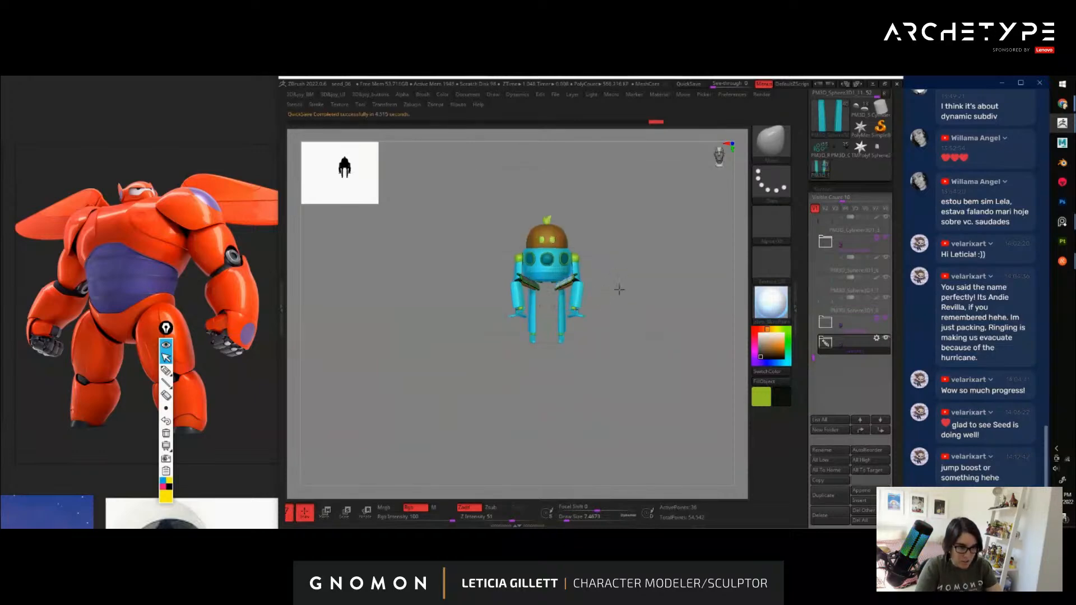
pyautogui.press('w')
pyautogui.press('f')
pyautogui.moveTo(461, 351); pyautogui.dragTo(481, 317)
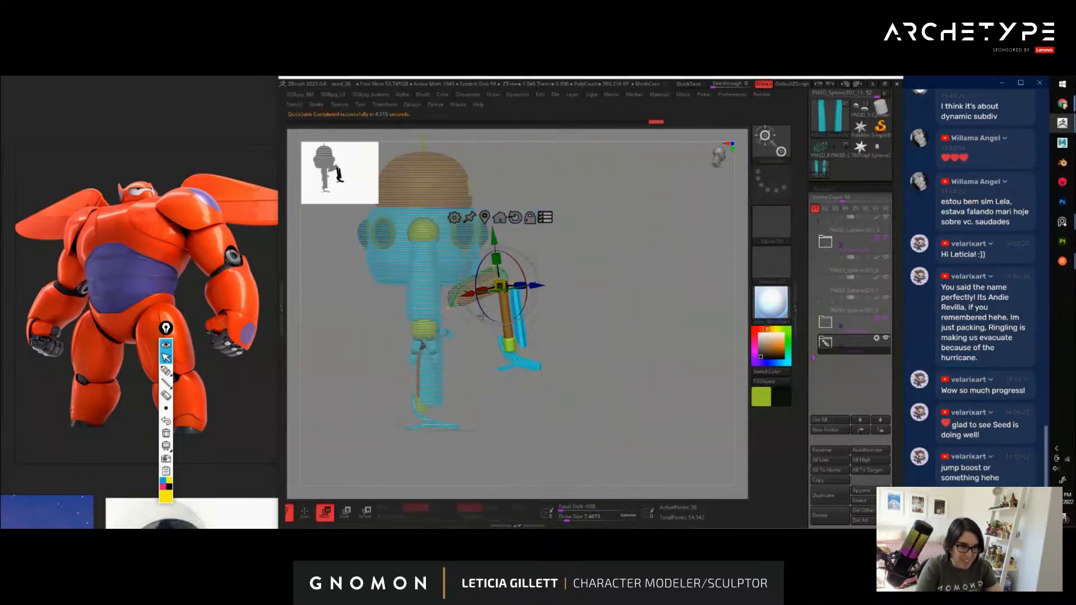
# Unmask the inner legs' thigh shells and thigh rods so the complete inner legs can be transformed
pyautogui.keyDown('ctrl'); pyautogui.keyDown('shift'); pyautogui.click(483, 275); pyautogui.keyUp('shift'); pyautogui.keyUp('ctrl')
pyautogui.keyDown('alt'); pyautogui.moveTo(591, 248); pyautogui.dragTo(586, 320); pyautogui.keyUp('alt')
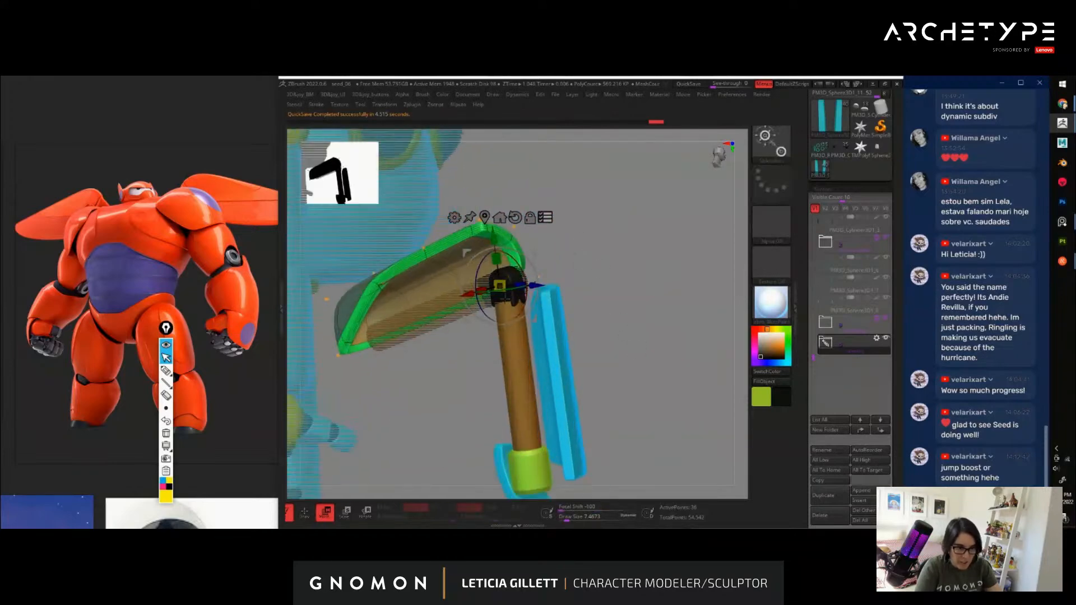
pyautogui.keyDown('ctrl'); pyautogui.keyDown('shift'); pyautogui.click(435, 326); pyautogui.keyUp('shift'); pyautogui.keyUp('ctrl')
pyautogui.moveTo(442, 375); pyautogui.dragTo(505, 362)
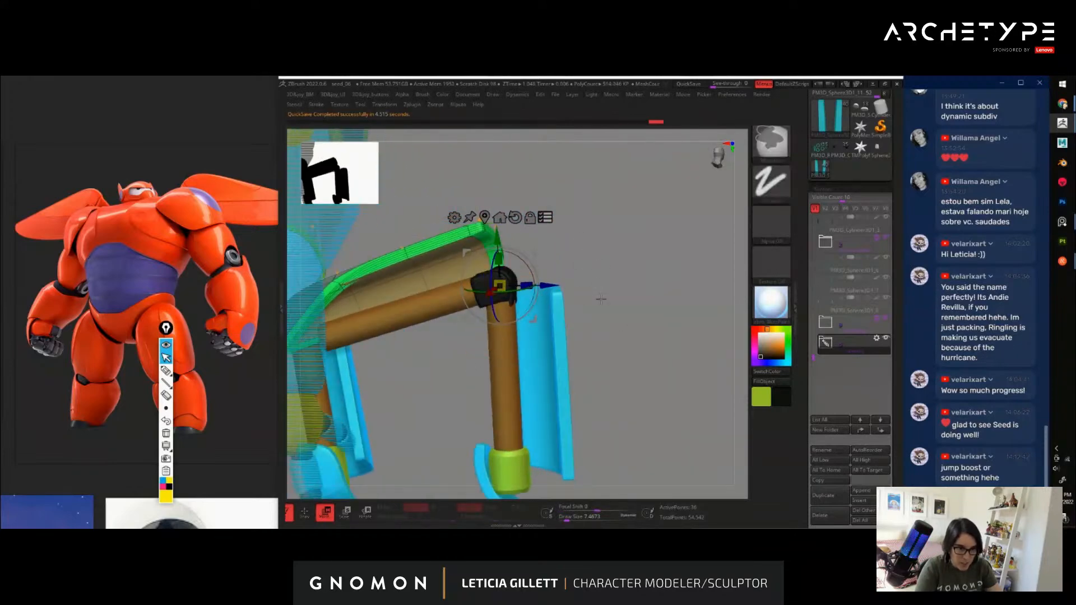
pyautogui.moveTo(602, 298)
pyautogui.keyDown('alt'); pyautogui.mouseDown()
pyautogui.moveTo(610, 257)
pyautogui.moveTo(554, 288)
pyautogui.moveTo(596, 280)
pyautogui.mouseUp(); pyautogui.keyUp('alt')
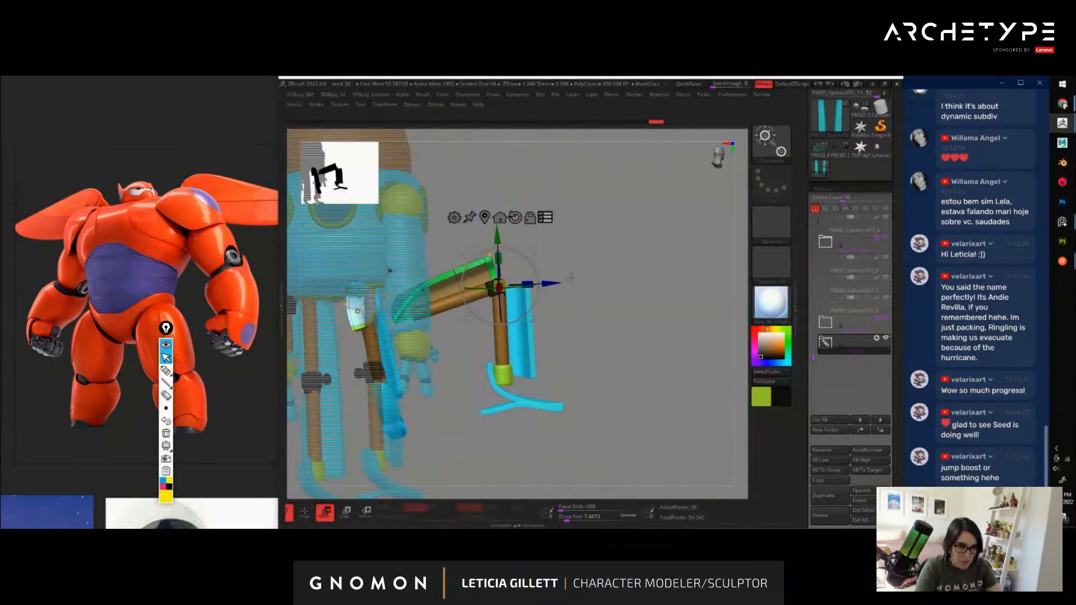
# Place the gizmo at the inner leg's hip and rotate the complete inner legs about 15.5 degrees in front view
pyautogui.moveTo(528, 265); pyautogui.dragTo(454, 307)
pyautogui.keyDown('shift'); pyautogui.moveTo(552, 314); pyautogui.dragTo(589, 311); pyautogui.keyUp('shift')
pyautogui.moveTo(425, 309); pyautogui.dragTo(421, 307)
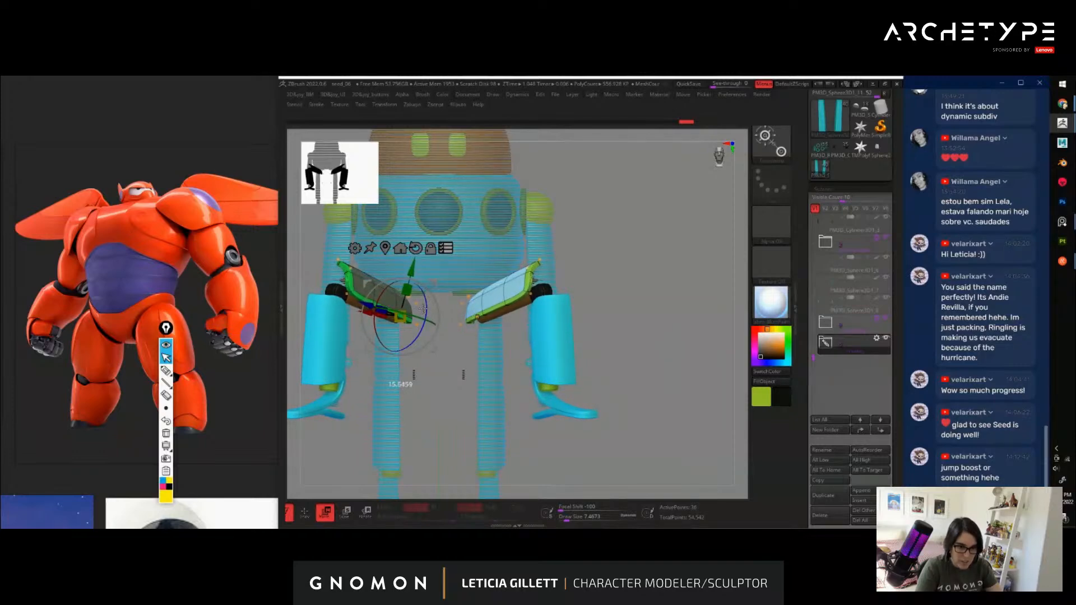
pyautogui.moveTo(424, 308); pyautogui.dragTo(424, 309)
# Examine the whole robot from the front in Draw mode to judge the inner-leg pose
pyautogui.keyDown('alt'); pyautogui.moveTo(620, 361); pyautogui.dragTo(527, 271); pyautogui.keyUp('alt')
pyautogui.press('q')
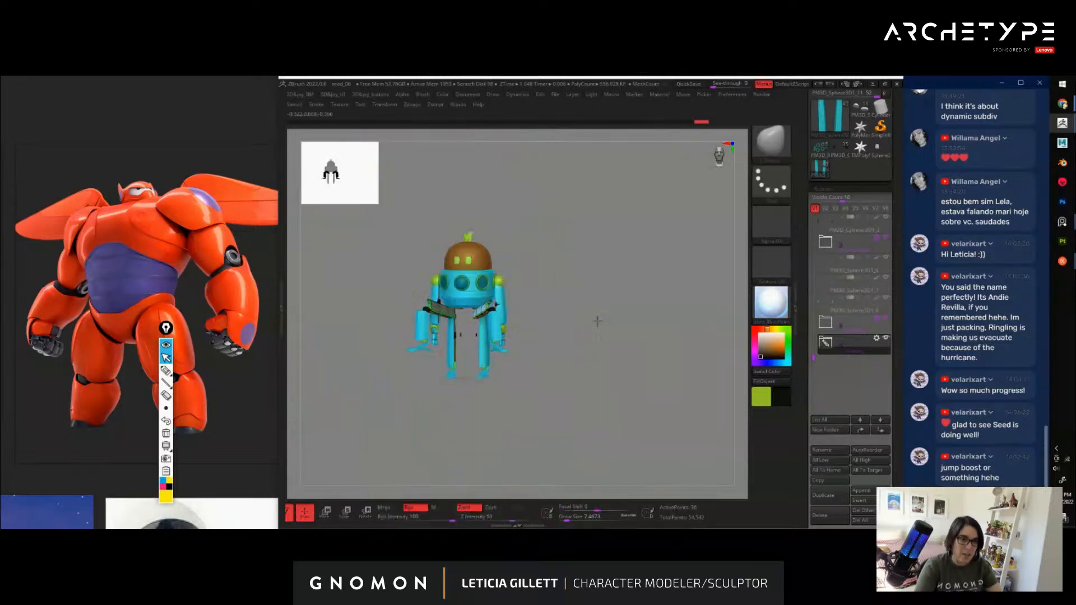
pyautogui.moveTo(598, 322)
pyautogui.mouseDown()
pyautogui.moveTo(521, 328)
pyautogui.moveTo(612, 323)
pyautogui.moveTo(591, 318)
pyautogui.mouseUp()
pyautogui.keyDown('alt'); pyautogui.moveTo(581, 274); pyautogui.dragTo(518, 396); pyautogui.keyUp('alt')
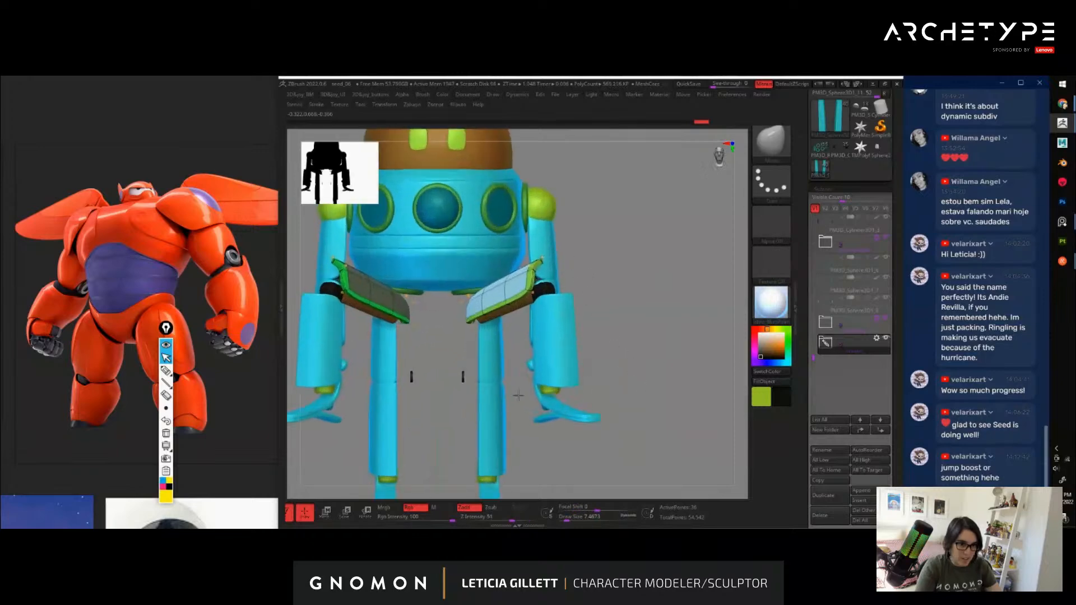
pyautogui.keyDown('alt'); pyautogui.moveTo(648, 374); pyautogui.dragTo(577, 283); pyautogui.keyUp('alt')
pyautogui.moveTo(653, 324); pyautogui.dragTo(676, 342)
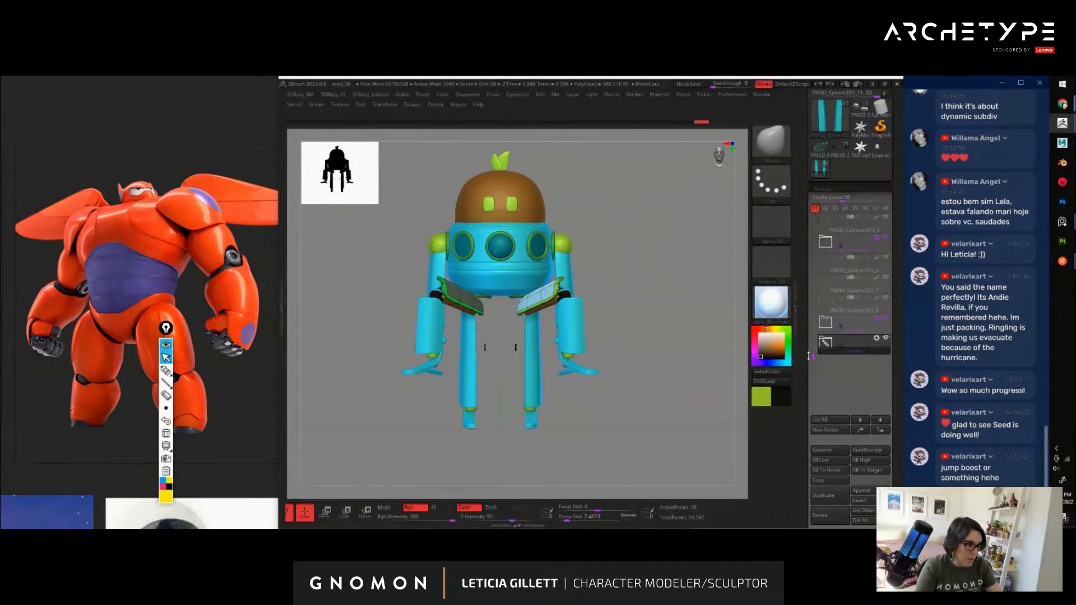
# Start Transpose Set on the SubTool folder that holds the straight pair of legs
pyautogui.click(879, 320)
pyautogui.click(842, 309)
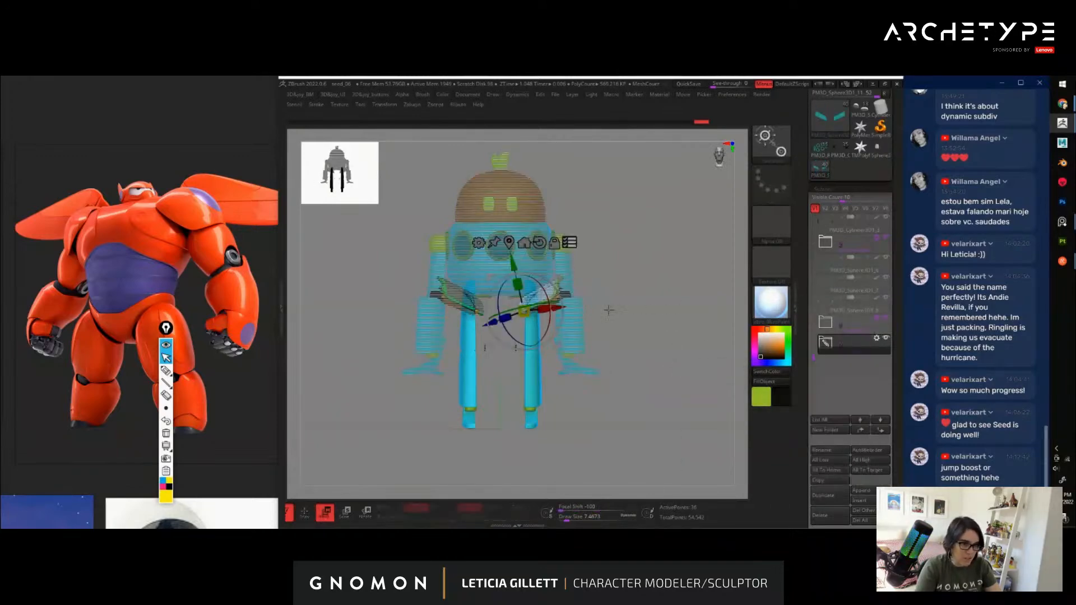
pyautogui.moveTo(609, 311); pyautogui.dragTo(561, 316)
# Reposition the gizmo at the hip of the straight legs, aligning it in side and front views
pyautogui.keyDown('alt'); pyautogui.click(499, 298); pyautogui.keyUp('alt')
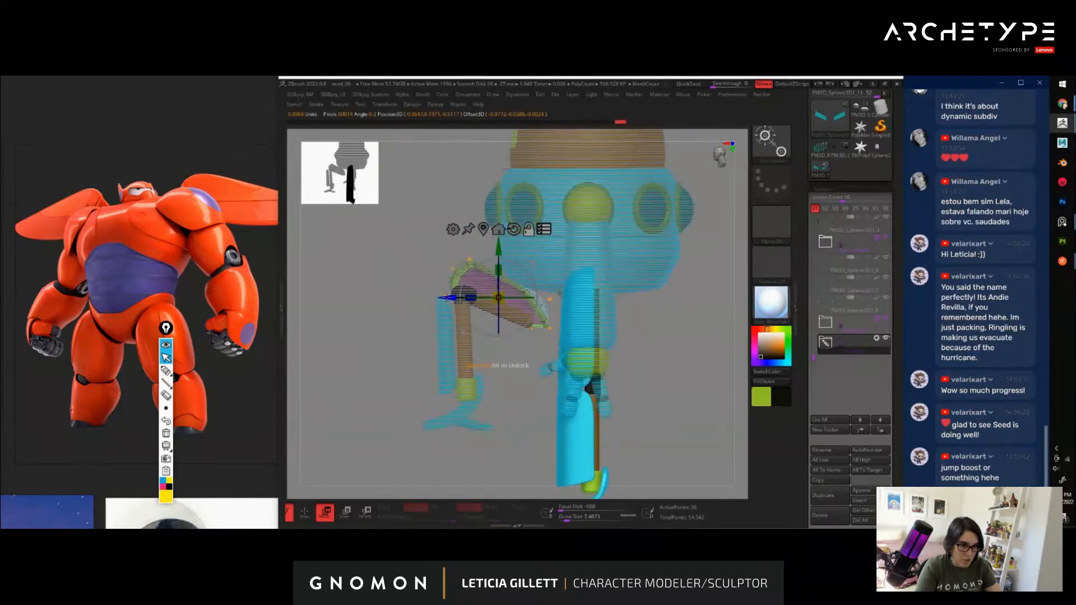
pyautogui.keyDown('alt'); pyautogui.moveTo(447, 298); pyautogui.dragTo(535, 298); pyautogui.keyUp('alt')
pyautogui.moveTo(524, 336); pyautogui.dragTo(618, 337)
pyautogui.keyDown('alt'); pyautogui.moveTo(620, 265); pyautogui.dragTo(633, 256); pyautogui.keyUp('alt')
pyautogui.moveTo(648, 388); pyautogui.dragTo(735, 353)
pyautogui.keyDown('alt'); pyautogui.moveTo(735, 353); pyautogui.dragTo(684, 351); pyautogui.keyUp('alt')
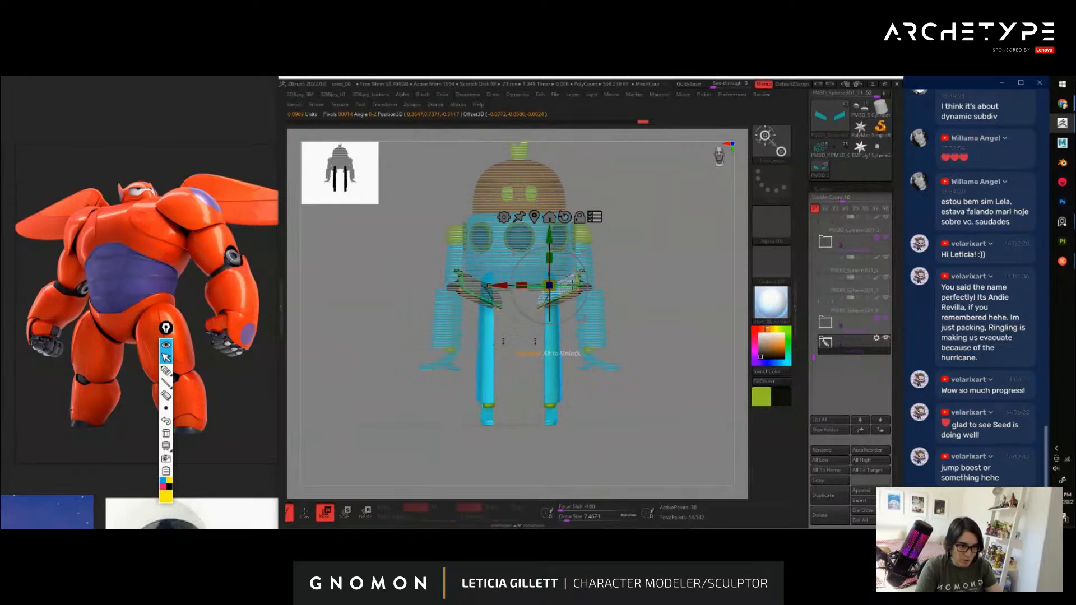
pyautogui.moveTo(572, 285)
pyautogui.mouseDown()
pyautogui.moveTo(610, 290)
pyautogui.moveTo(573, 286)
pyautogui.mouseUp()
# Rotate the straight legs about 133.5 degrees around the hip in top view so they face diagonally backward
pyautogui.moveTo(673, 255); pyautogui.dragTo(515, 330)
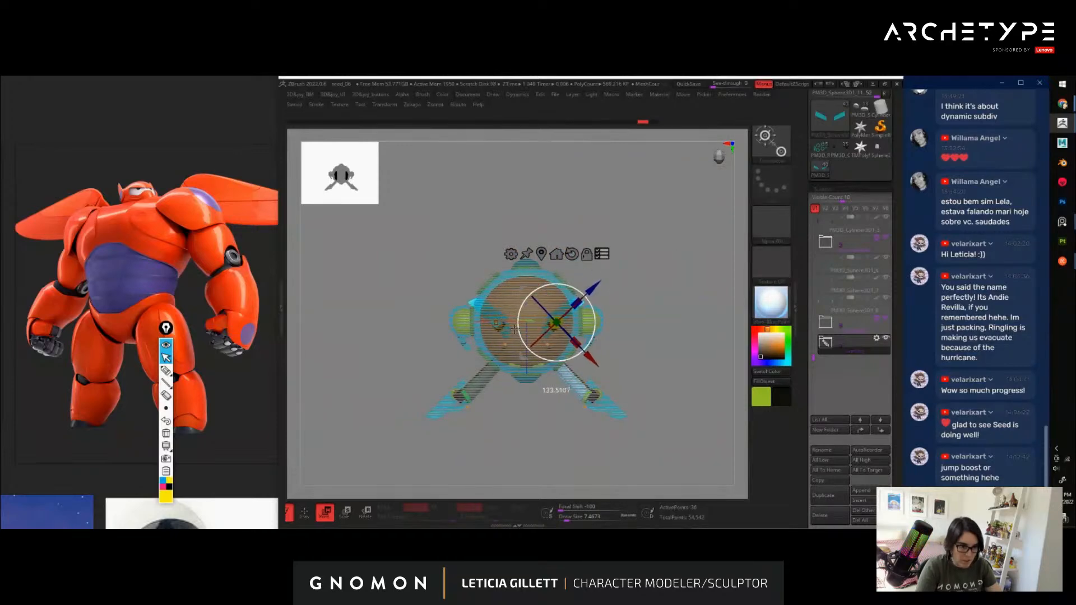
pyautogui.moveTo(651, 384); pyautogui.dragTo(615, 403)
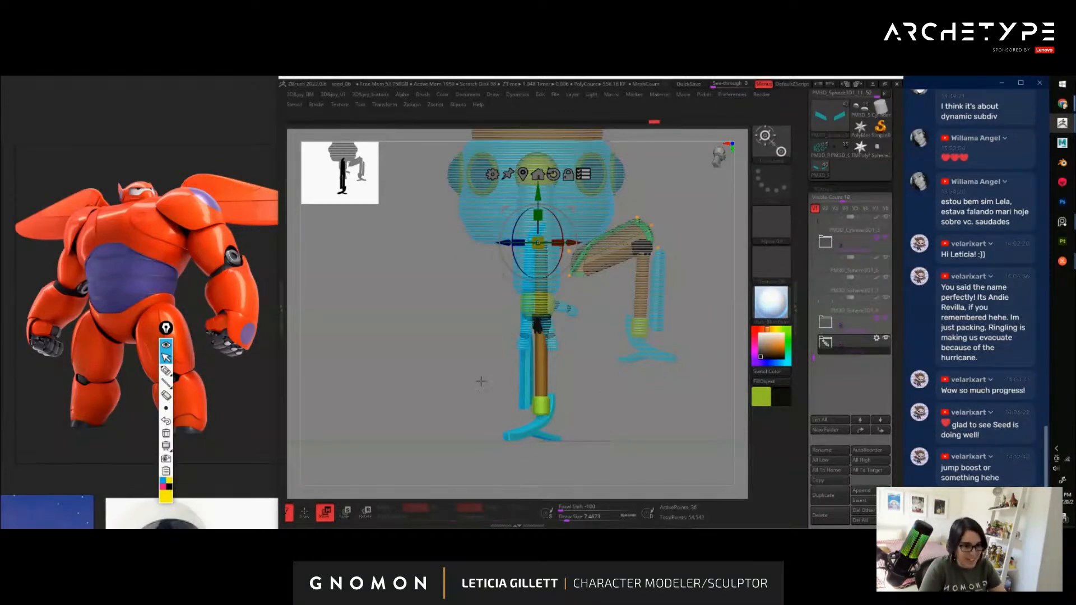
# Swing the straight legs up and outward from the hip to nearly horizontal in back view
pyautogui.moveTo(641, 415); pyautogui.dragTo(543, 296)
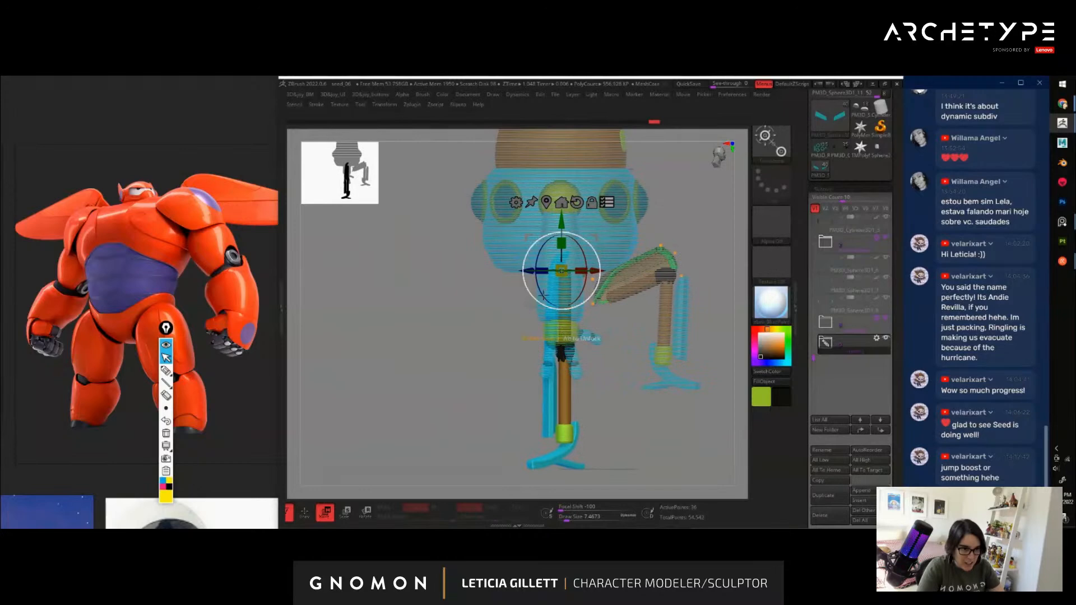
pyautogui.moveTo(541, 255); pyautogui.dragTo(601, 239)
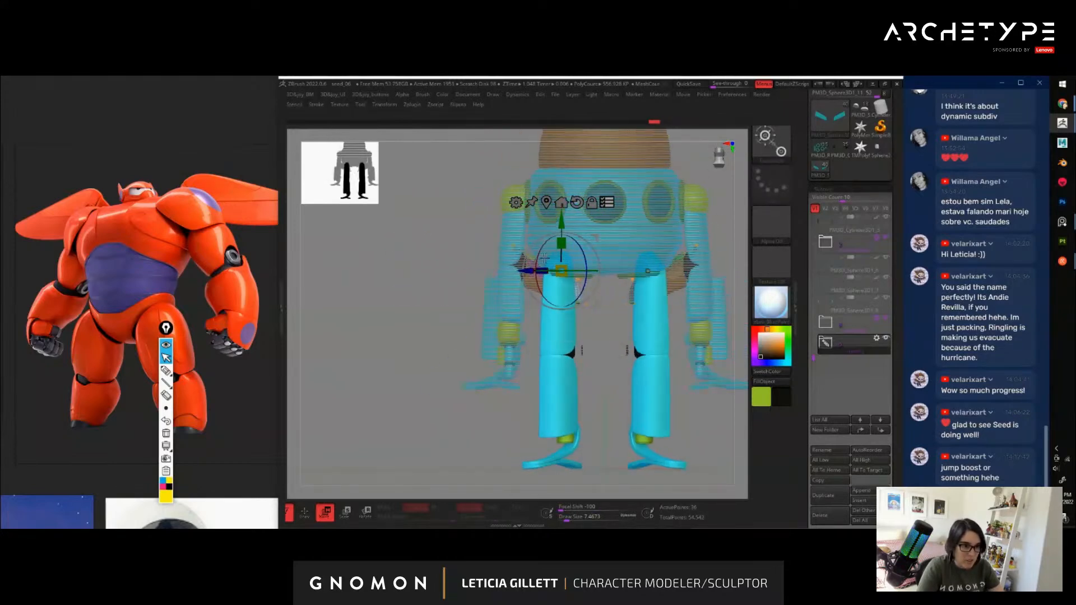
pyautogui.moveTo(538, 259); pyautogui.dragTo(571, 209)
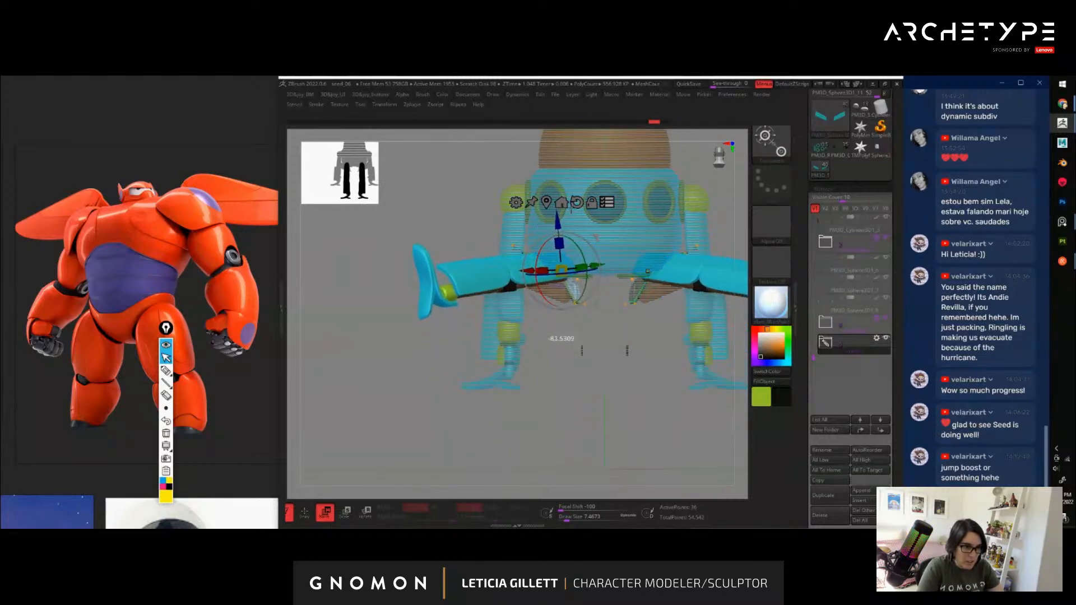
# Lower the raised legs by about 0.18 units and fine-tune their rotation at the hip
pyautogui.moveTo(627, 375); pyautogui.dragTo(609, 377)
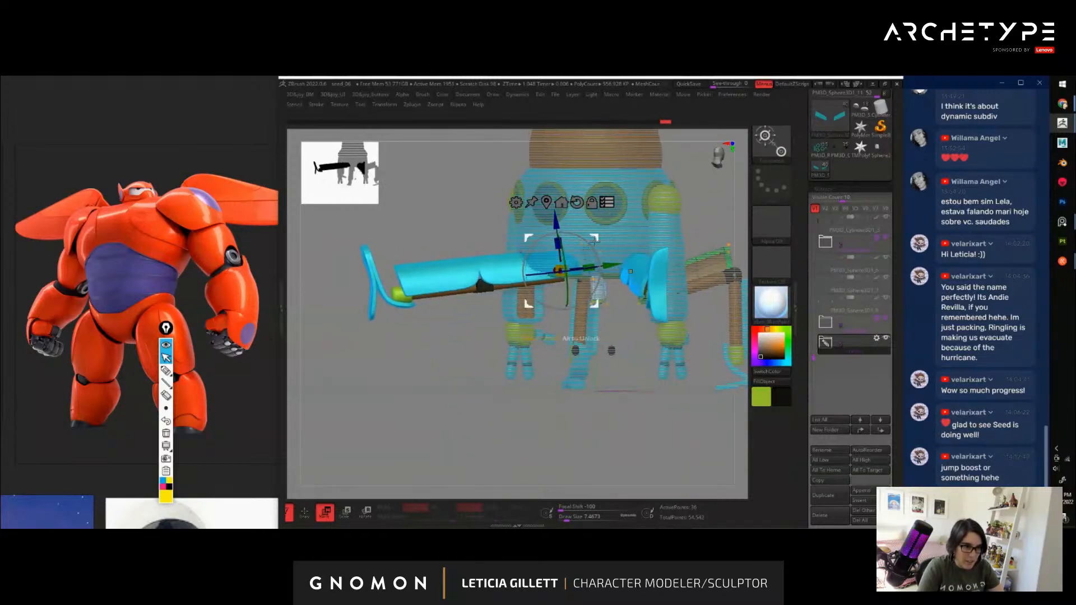
pyautogui.moveTo(594, 241); pyautogui.dragTo(592, 265)
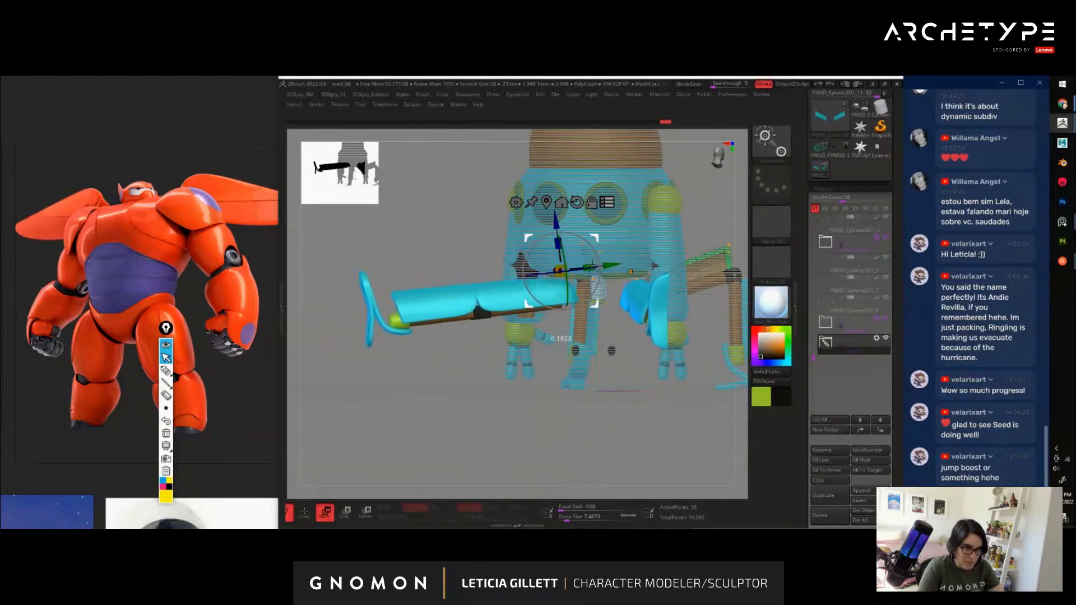
pyautogui.moveTo(541, 242); pyautogui.dragTo(550, 242)
pyautogui.moveTo(482, 367); pyautogui.dragTo(531, 359)
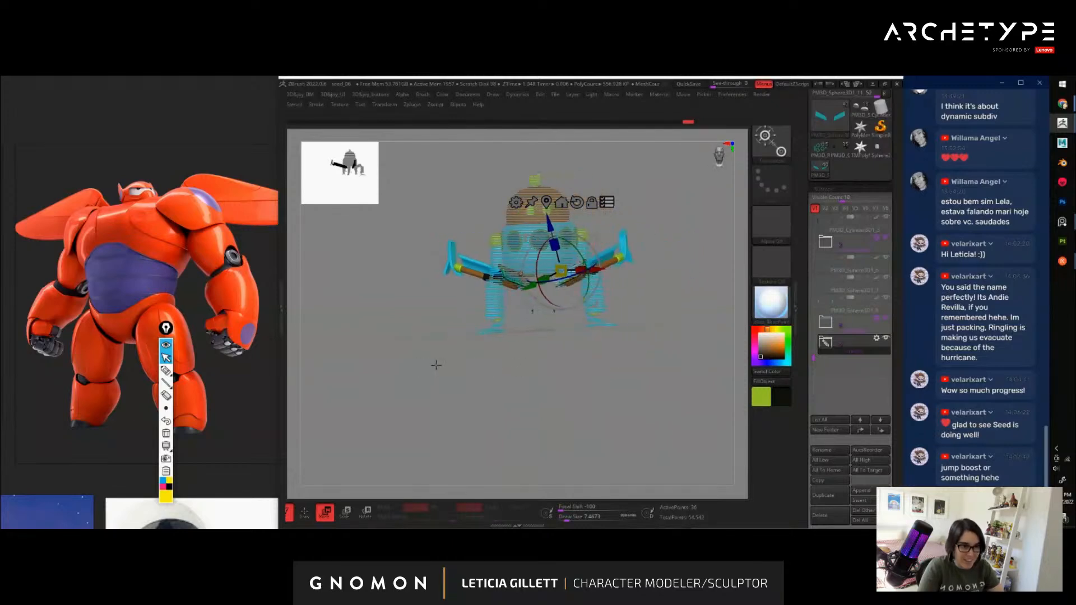
# Select the knee joint of the raised legs and center the gizmo on the knee
pyautogui.moveTo(427, 355); pyautogui.dragTo(535, 313)
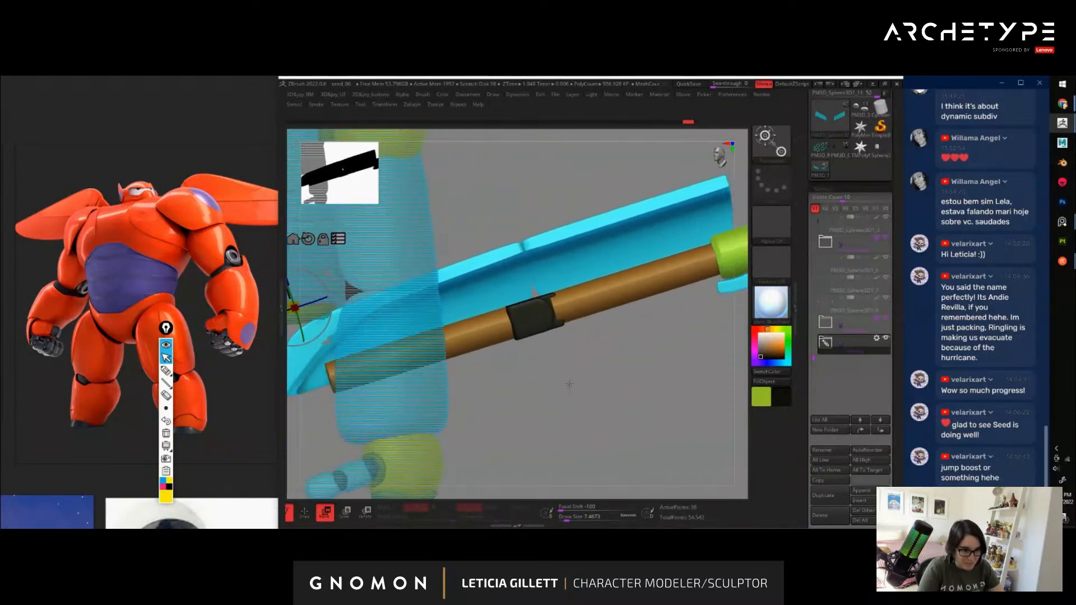
pyautogui.keyDown('alt'); pyautogui.click(533, 318); pyautogui.keyUp('alt')
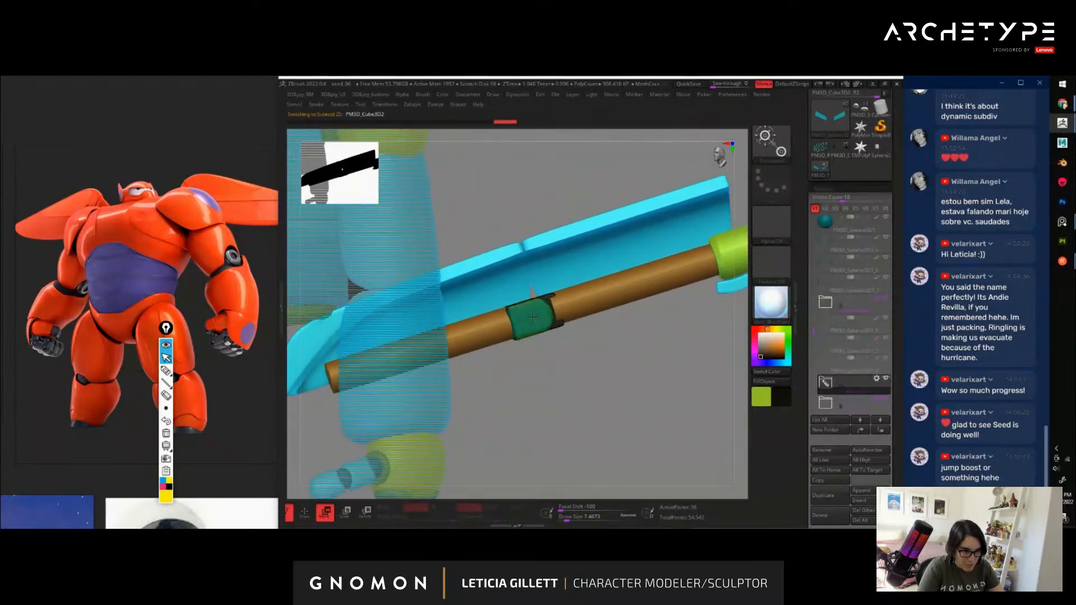
pyautogui.keyDown('alt'); pyautogui.moveTo(634, 402); pyautogui.dragTo(684, 237); pyautogui.keyUp('alt')
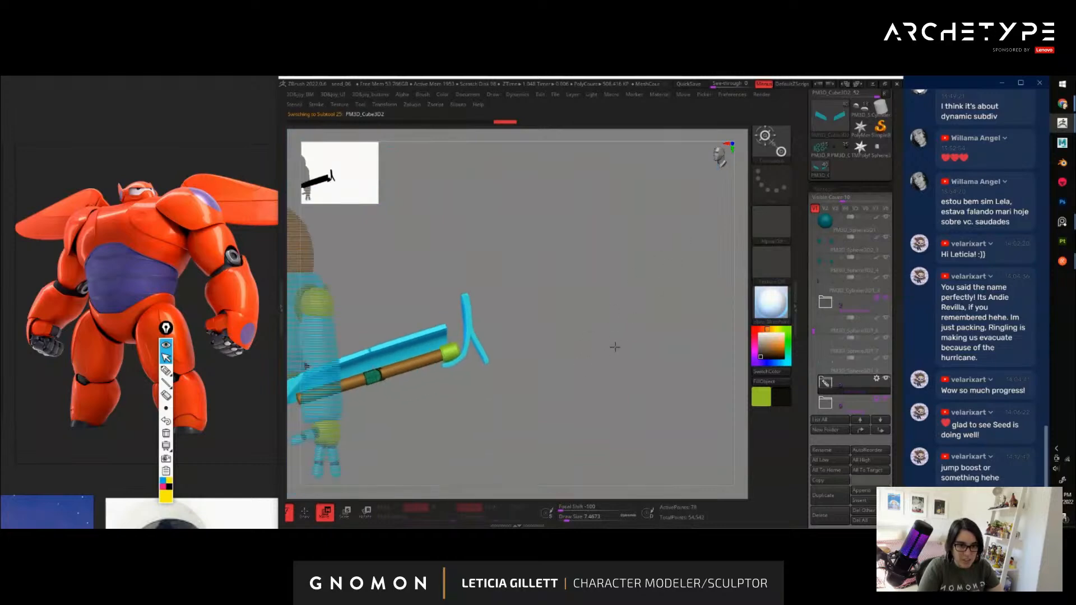
pyautogui.keyDown('alt'); pyautogui.moveTo(594, 361); pyautogui.dragTo(679, 308); pyautogui.keyUp('alt')
pyautogui.keyDown('alt'); pyautogui.moveTo(589, 339); pyautogui.dragTo(547, 292); pyautogui.keyUp('alt')
pyautogui.keyDown('alt'); pyautogui.click(516, 283); pyautogui.keyUp('alt')
pyautogui.moveTo(606, 366); pyautogui.dragTo(594, 368)
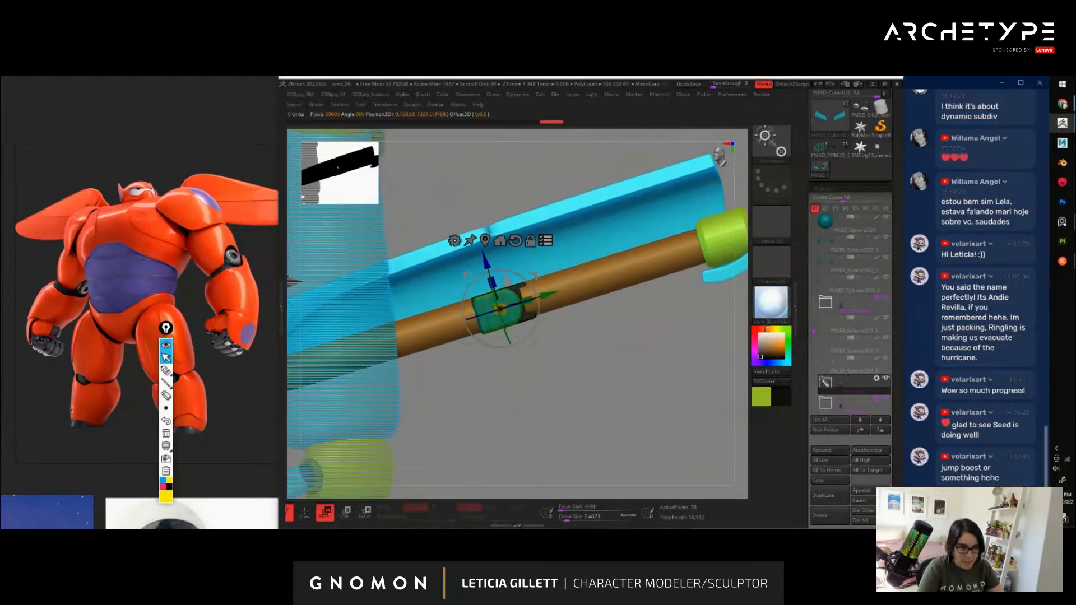
# Mask the thigh parts and knee joint of the raised legs, leaving only the lower legs free
pyautogui.keyDown('ctrl'); pyautogui.keyDown('shift'); pyautogui.click(440, 299); pyautogui.keyUp('shift'); pyautogui.keyUp('ctrl')
pyautogui.keyDown('ctrl'); pyautogui.keyDown('shift'); pyautogui.click(460, 317); pyautogui.keyUp('shift'); pyautogui.keyUp('ctrl')
pyautogui.keyDown('ctrl'); pyautogui.keyDown('shift'); pyautogui.click(484, 300); pyautogui.keyUp('shift'); pyautogui.keyUp('ctrl')
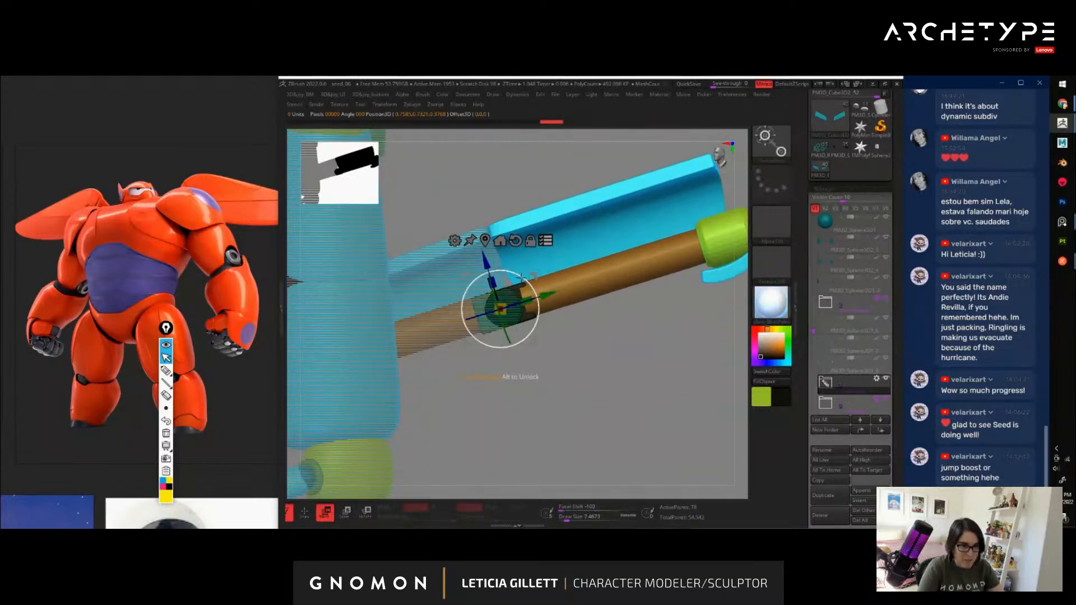
# Try rotating the raised legs' lower sections downward around the knee, and undo the rotation
pyautogui.moveTo(518, 278); pyautogui.dragTo(533, 328)
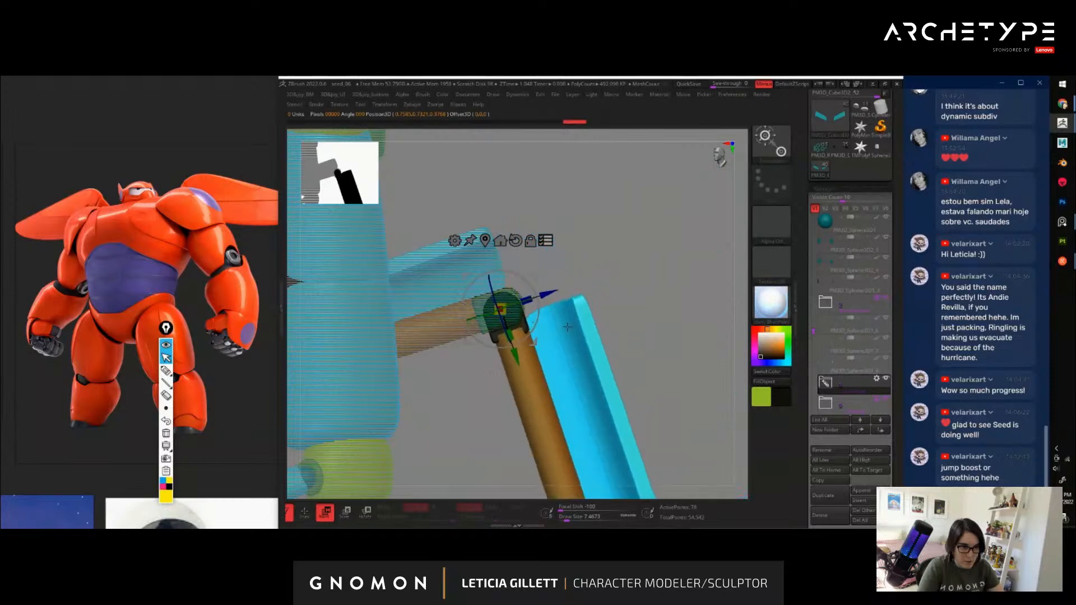
pyautogui.keyDown('alt'); pyautogui.moveTo(646, 352); pyautogui.dragTo(590, 276); pyautogui.keyUp('alt')
pyautogui.keyDown('alt'); pyautogui.moveTo(596, 314); pyautogui.dragTo(707, 335); pyautogui.keyUp('alt')
pyautogui.moveTo(605, 286); pyautogui.dragTo(609, 299)
pyautogui.moveTo(680, 305); pyautogui.dragTo(608, 336)
pyautogui.moveTo(660, 439)
pyautogui.keyDown('alt'); pyautogui.mouseDown()
pyautogui.moveTo(581, 415)
pyautogui.moveTo(547, 419)
pyautogui.mouseUp(); pyautogui.keyUp('alt')
pyautogui.hotkey('ctrl', 'z')
pyautogui.hotkey('ctrl', 'z')
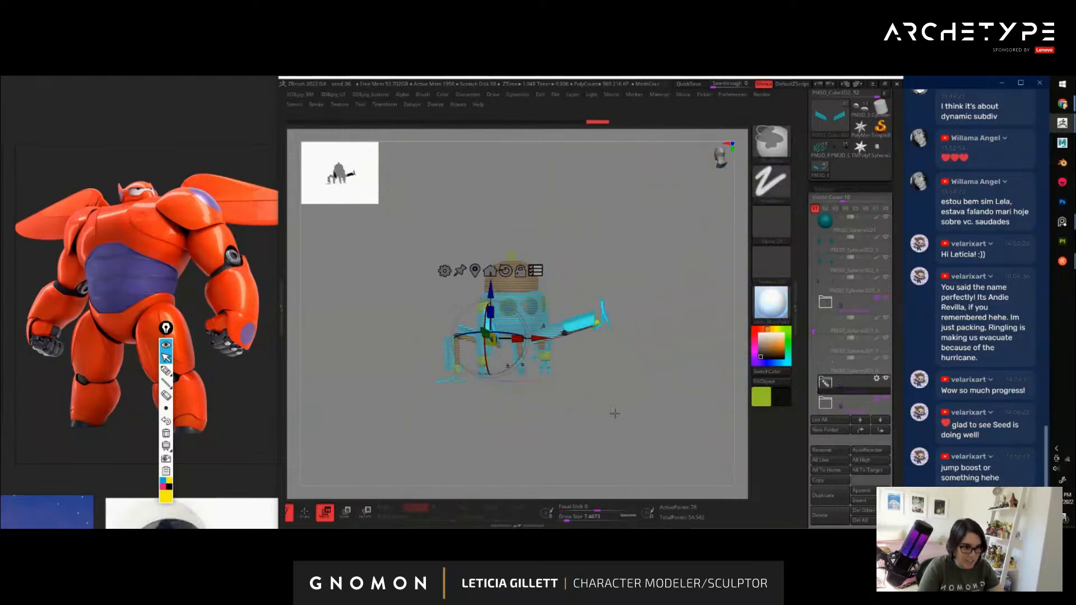
# Try adjusting the lower legs with the gizmo from a high angle, and undo the change
pyautogui.moveTo(622, 401)
pyautogui.mouseDown()
pyautogui.moveTo(675, 363)
pyautogui.moveTo(669, 425)
pyautogui.moveTo(581, 371)
pyautogui.mouseUp()
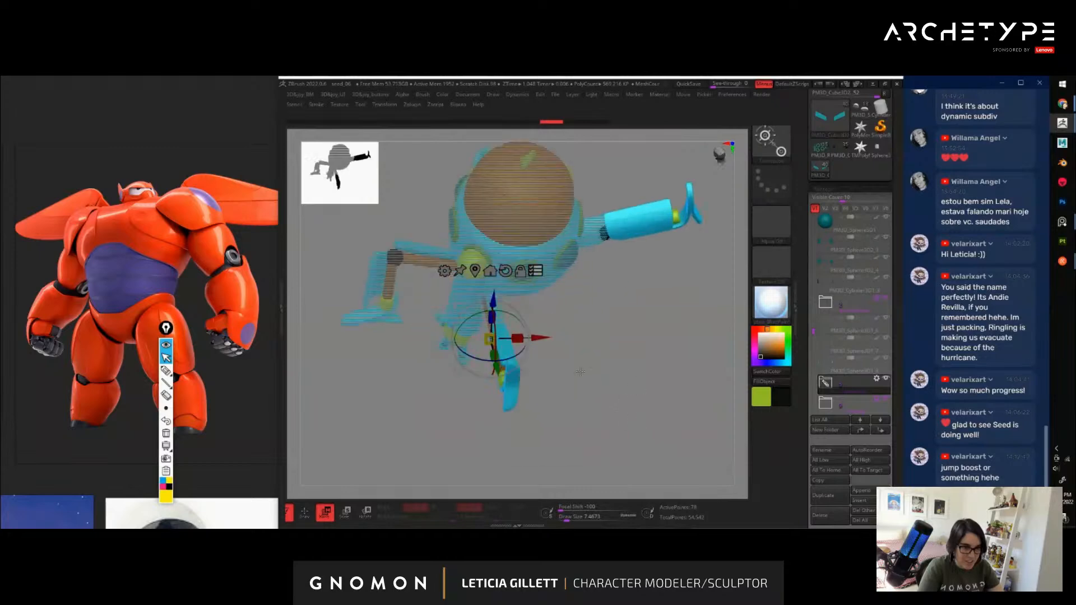
pyautogui.moveTo(492, 318); pyautogui.dragTo(497, 345)
pyautogui.hotkey('ctrl', 'z')
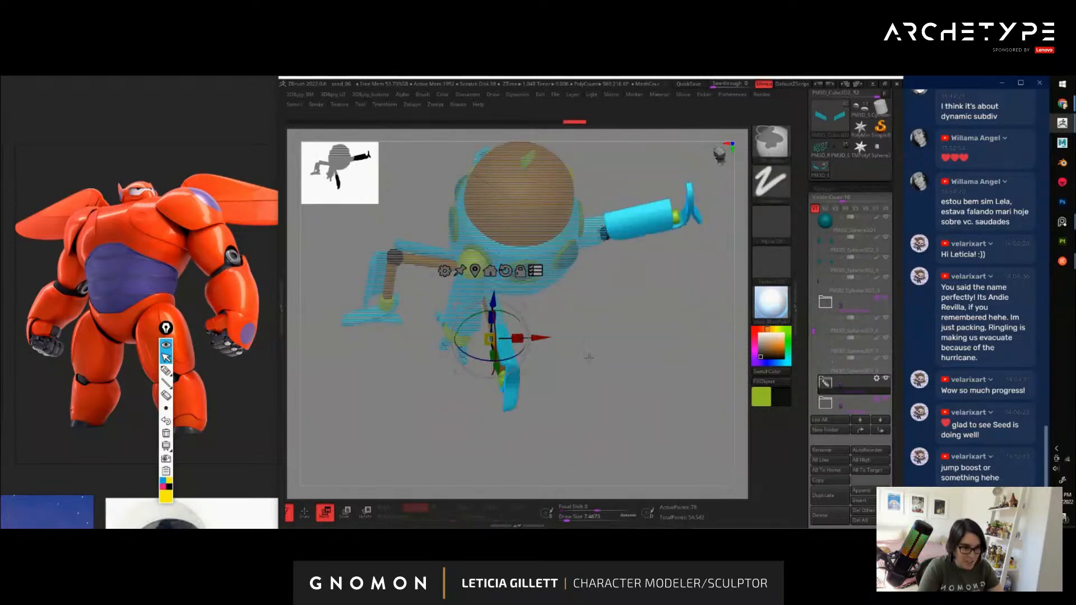
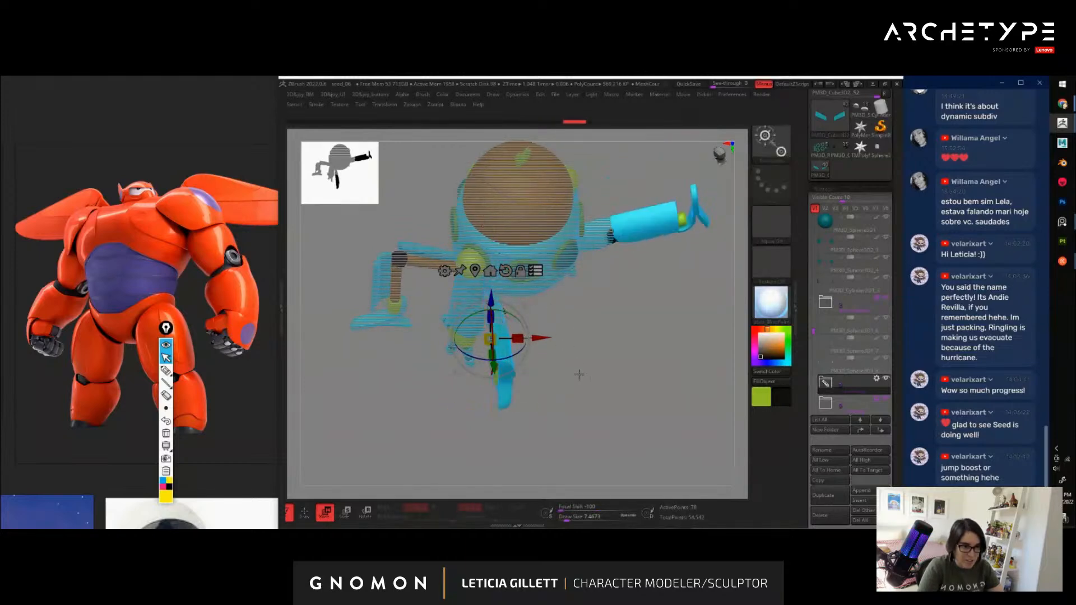
# Rotate the rear legs' lower sections about 105.6 degrees around the knee in side view to stand vertically
pyautogui.moveTo(579, 375); pyautogui.dragTo(607, 365)
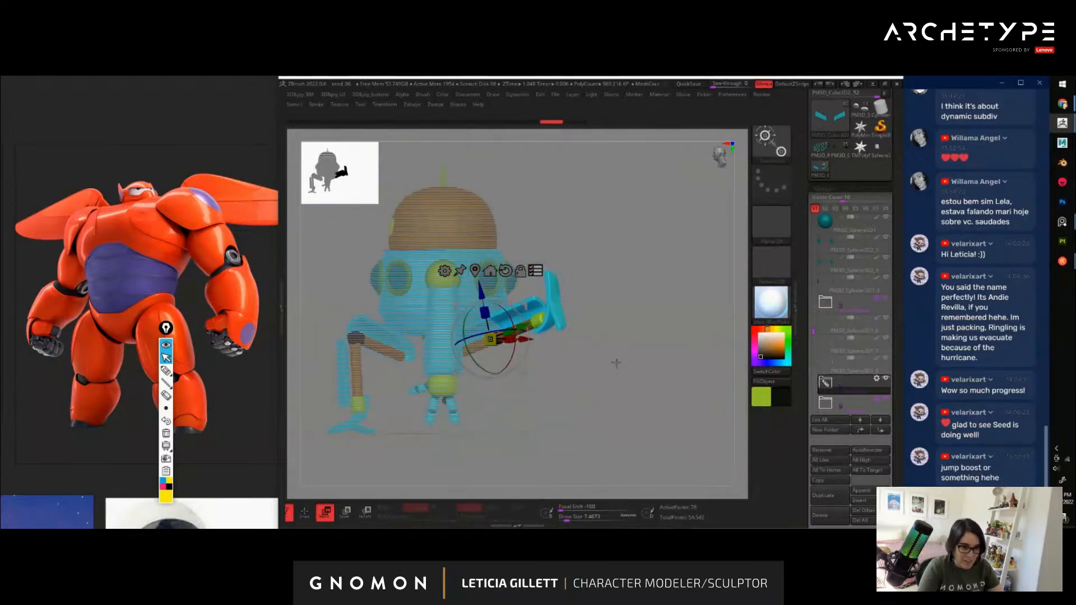
pyautogui.keyDown('alt'); pyautogui.moveTo(525, 326); pyautogui.dragTo(572, 295, button='right'); pyautogui.keyUp('alt')
pyautogui.moveTo(507, 387); pyautogui.dragTo(532, 387)
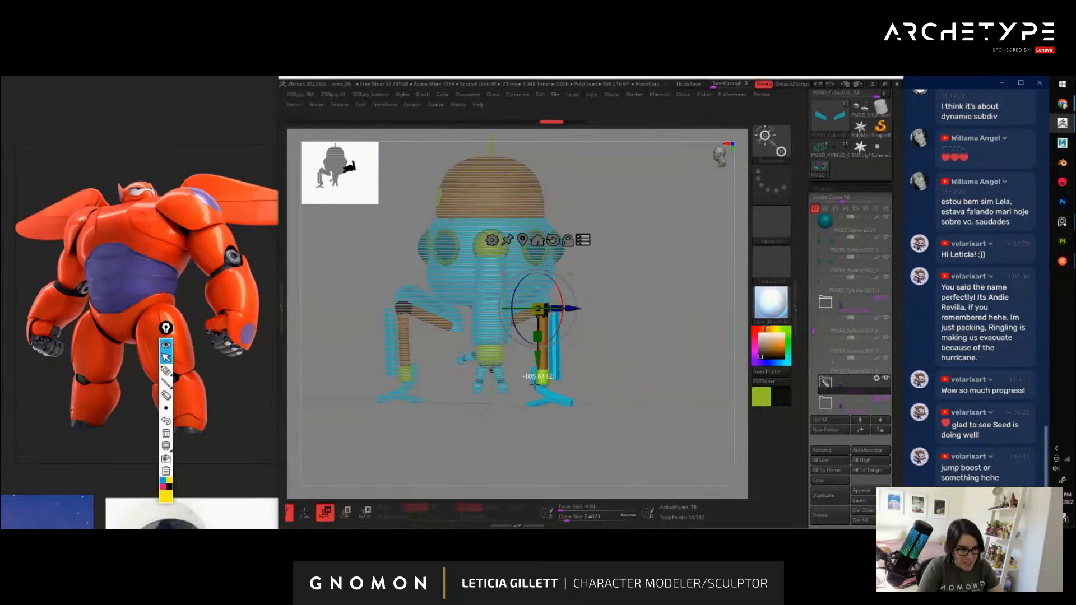
pyautogui.moveTo(536, 384); pyautogui.dragTo(537, 384)
pyautogui.moveTo(591, 388)
pyautogui.mouseDown()
pyautogui.moveTo(641, 394)
pyautogui.moveTo(569, 403)
pyautogui.mouseUp()
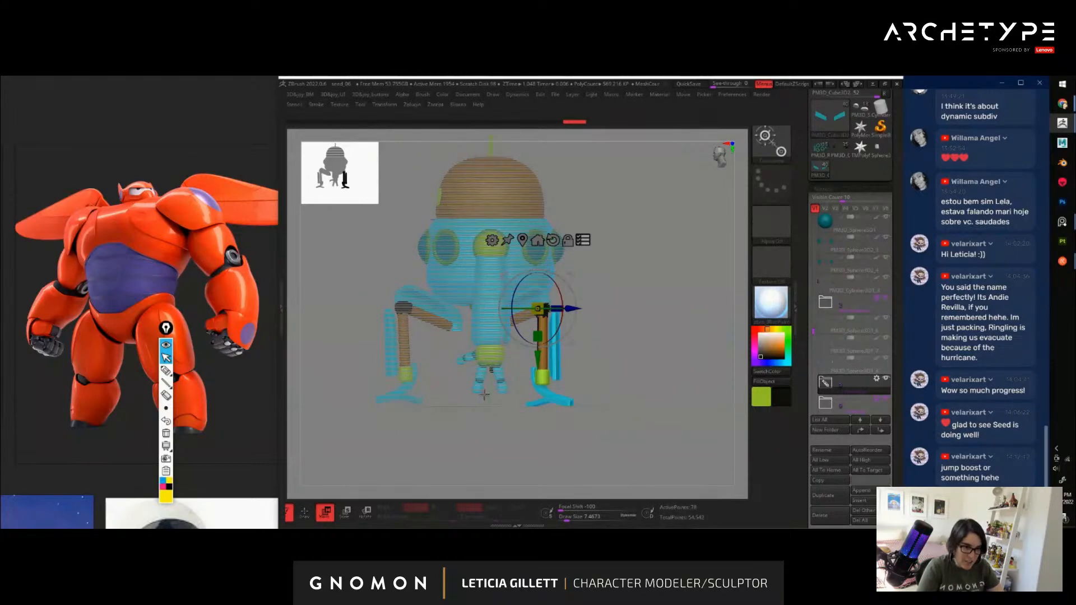
# Unmask the rear legs' thigh shells and thigh rods to make the complete rear legs movable
pyautogui.keyDown('alt'); pyautogui.moveTo(584, 282); pyautogui.dragTo(586, 337); pyautogui.keyUp('alt')
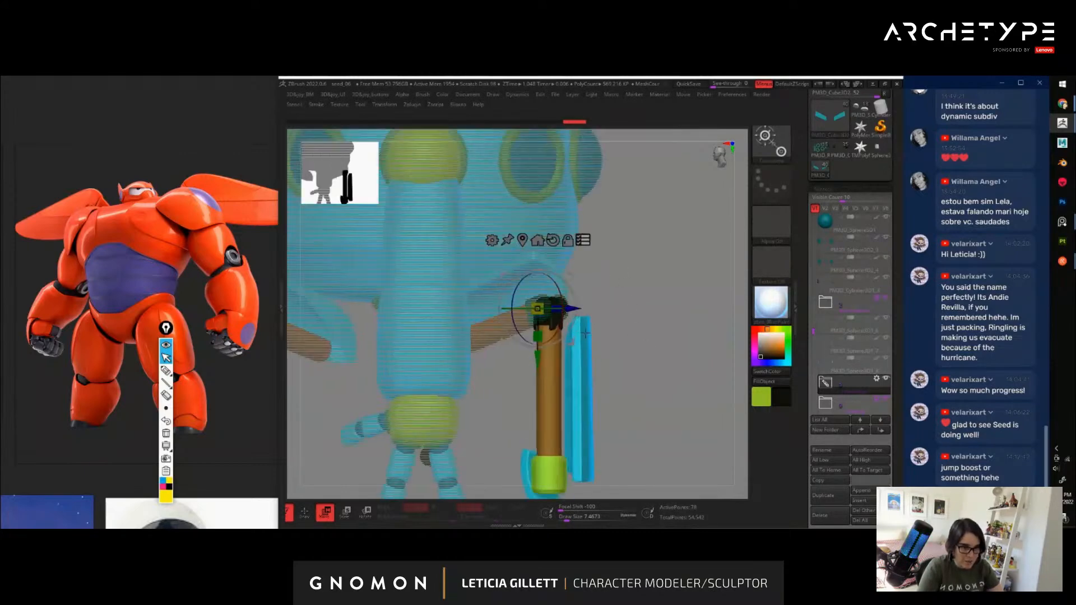
pyautogui.keyDown('ctrl'); pyautogui.keyDown('shift'); pyautogui.click(518, 283); pyautogui.keyUp('shift'); pyautogui.keyUp('ctrl')
pyautogui.keyDown('ctrl'); pyautogui.keyDown('shift'); pyautogui.click(507, 328); pyautogui.keyUp('shift'); pyautogui.keyUp('ctrl')
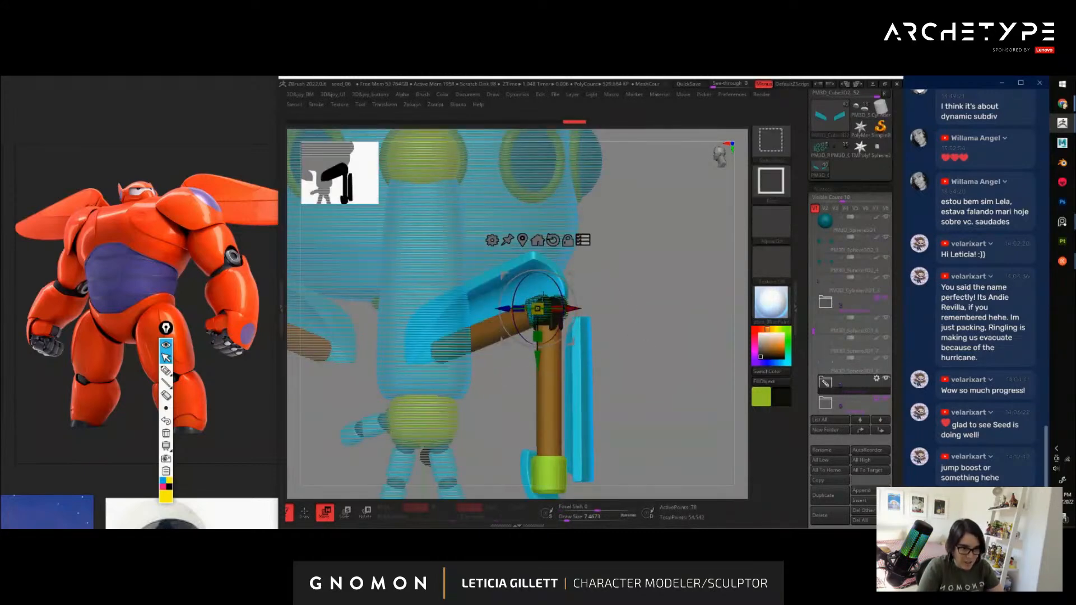
pyautogui.press('f')
pyautogui.moveTo(636, 305); pyautogui.dragTo(594, 300)
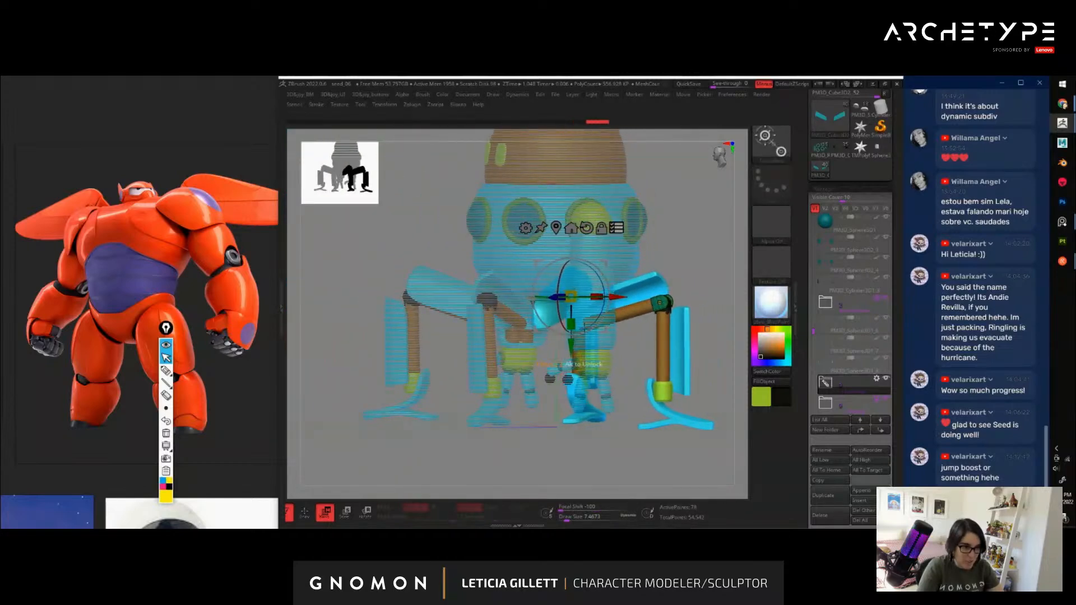
# Move the complete rear legs slightly upward with the gizmo and undo the last adjustment
pyautogui.moveTo(571, 345); pyautogui.dragTo(570, 341)
pyautogui.moveTo(711, 261); pyautogui.dragTo(571, 339)
pyautogui.hotkey('ctrl', 'z')
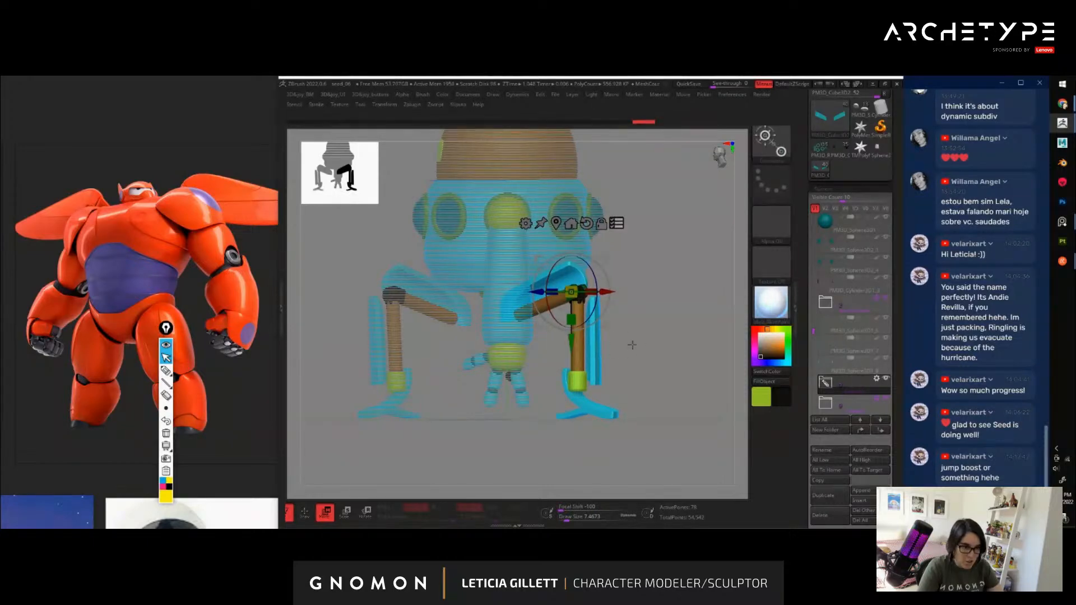
# Move the rear leg pair slightly farther outward from the robot's body in top view using the gizmo
pyautogui.moveTo(631, 345); pyautogui.dragTo(627, 223)
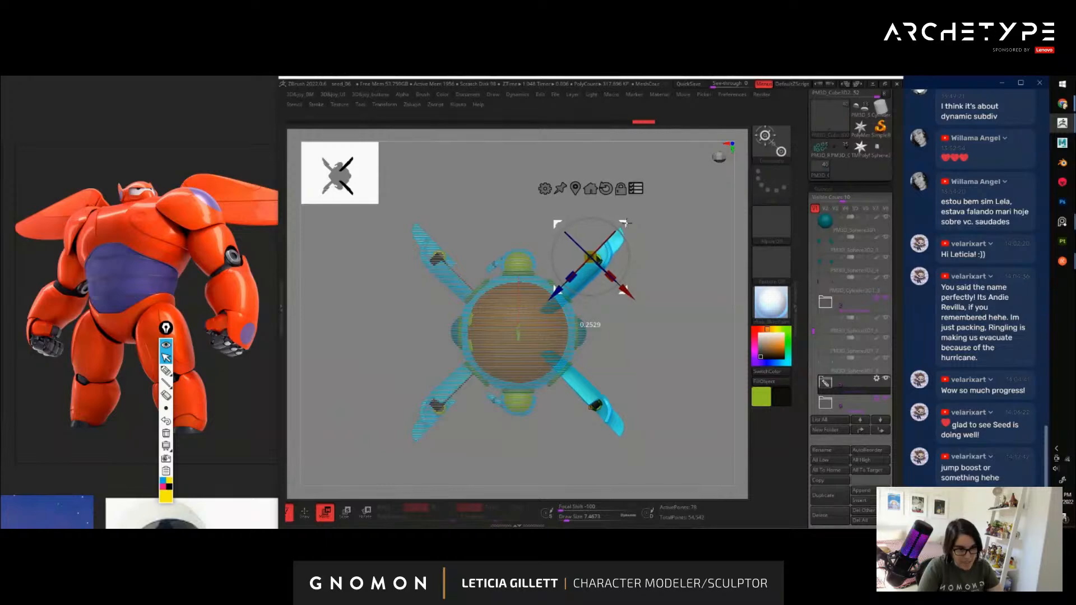
pyautogui.press('q')
pyautogui.moveTo(684, 380)
pyautogui.keyDown('alt'); pyautogui.mouseDown()
pyautogui.moveTo(669, 363)
pyautogui.moveTo(670, 274)
pyautogui.moveTo(691, 277)
pyautogui.moveTo(661, 364)
pyautogui.moveTo(639, 398)
pyautogui.moveTo(605, 408)
pyautogui.mouseUp(); pyautogui.keyUp('alt')
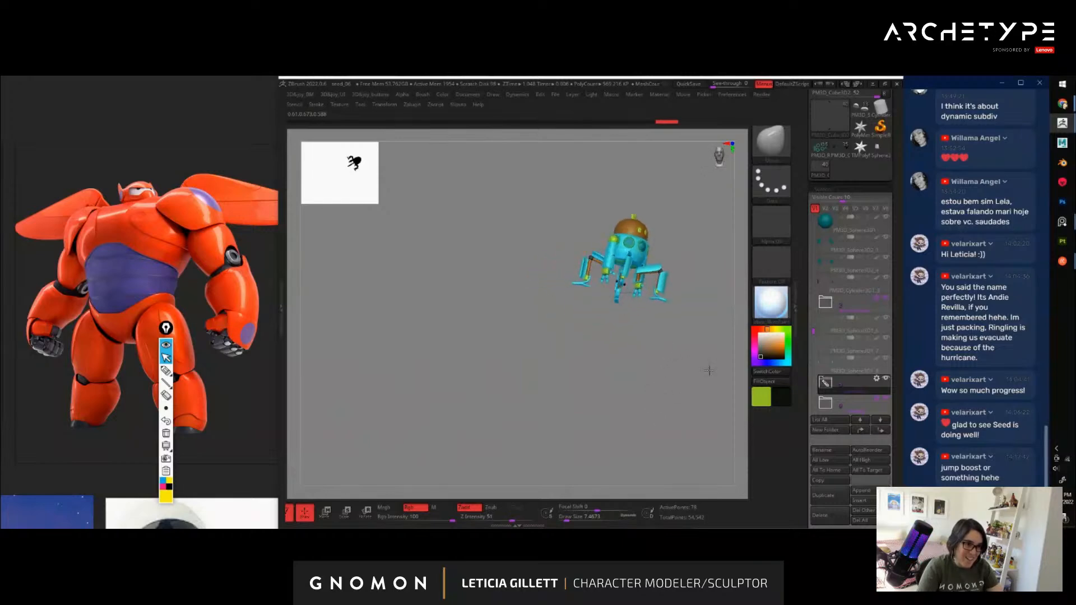
pyautogui.keyDown('shift'); pyautogui.moveTo(709, 371); pyautogui.dragTo(597, 419); pyautogui.keyUp('shift')
pyautogui.moveTo(672, 326)
pyautogui.keyDown('alt'); pyautogui.mouseDown()
pyautogui.moveTo(617, 412)
pyautogui.moveTo(668, 335)
pyautogui.moveTo(689, 448)
pyautogui.moveTo(670, 320)
pyautogui.moveTo(678, 292)
pyautogui.moveTo(677, 362)
pyautogui.moveTo(681, 336)
pyautogui.mouseUp(); pyautogui.keyUp('alt')
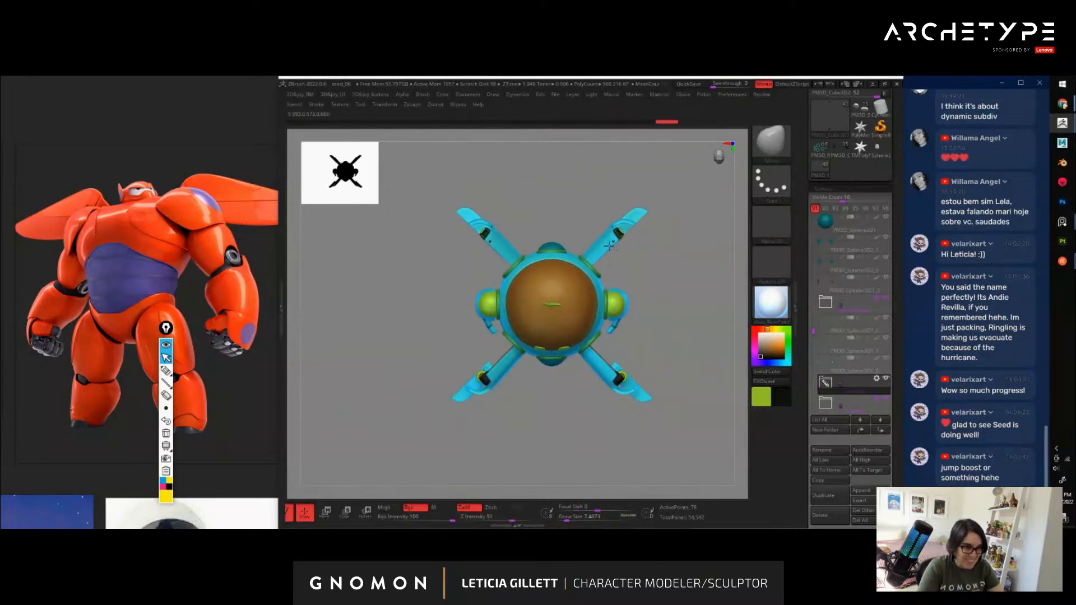
pyautogui.press('w')
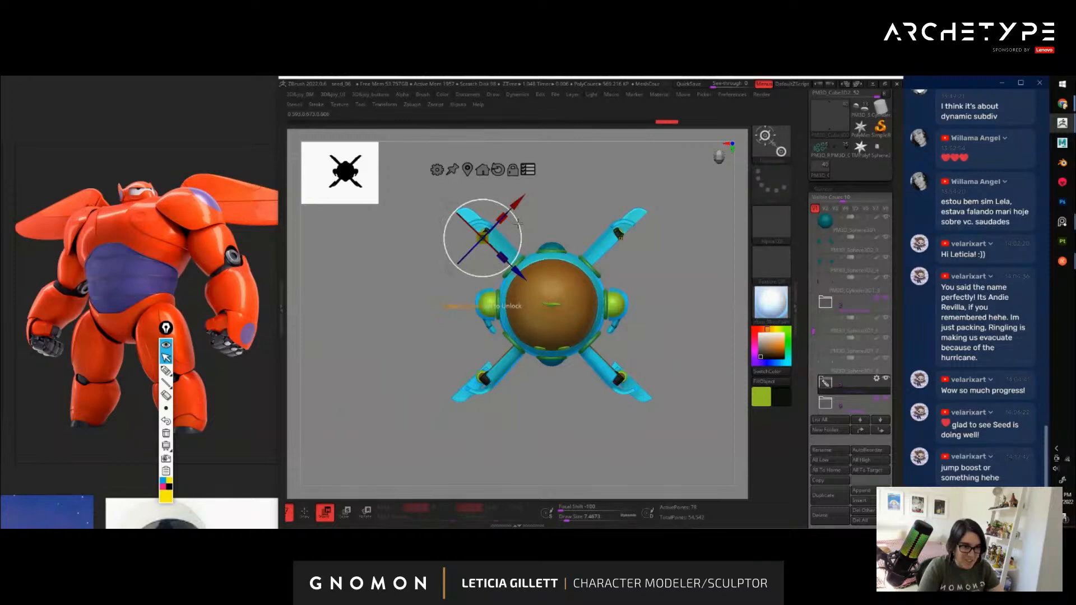
pyautogui.moveTo(449, 205); pyautogui.dragTo(444, 208)
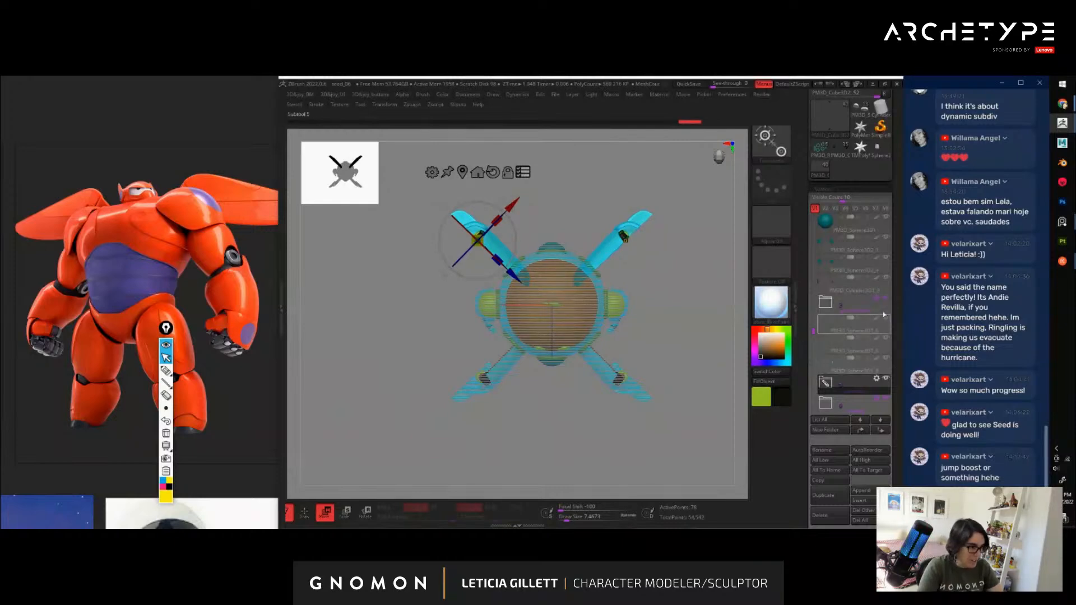
# Isolate the front leg pair's folder with Transpose Set, and align the gizmo diagonally with a front thigh
pyautogui.click(877, 379)
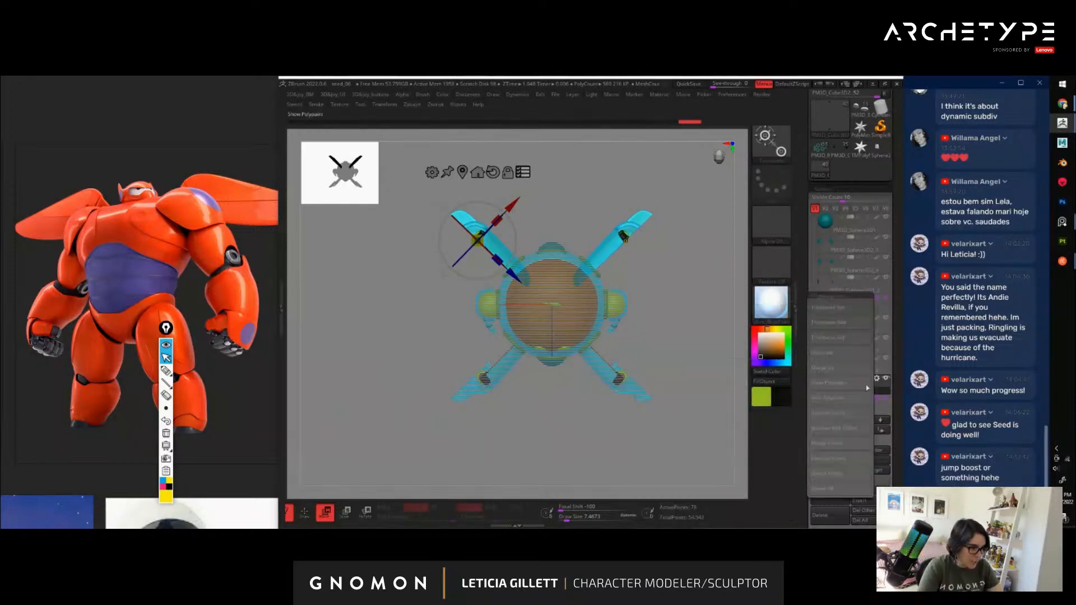
pyautogui.click(839, 310)
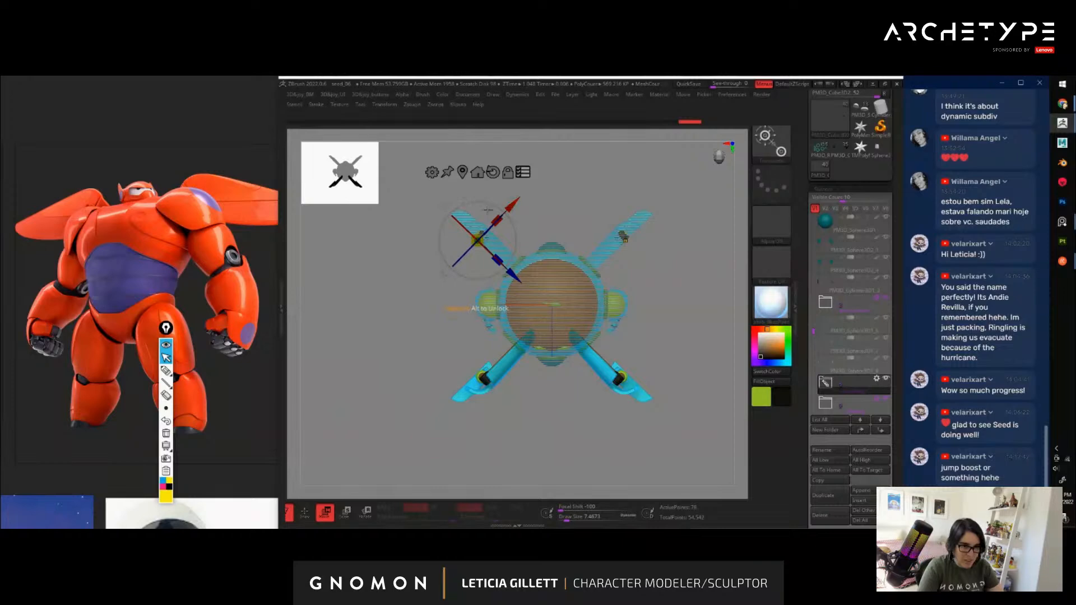
pyautogui.moveTo(499, 229); pyautogui.dragTo(504, 226)
pyautogui.click(496, 168)
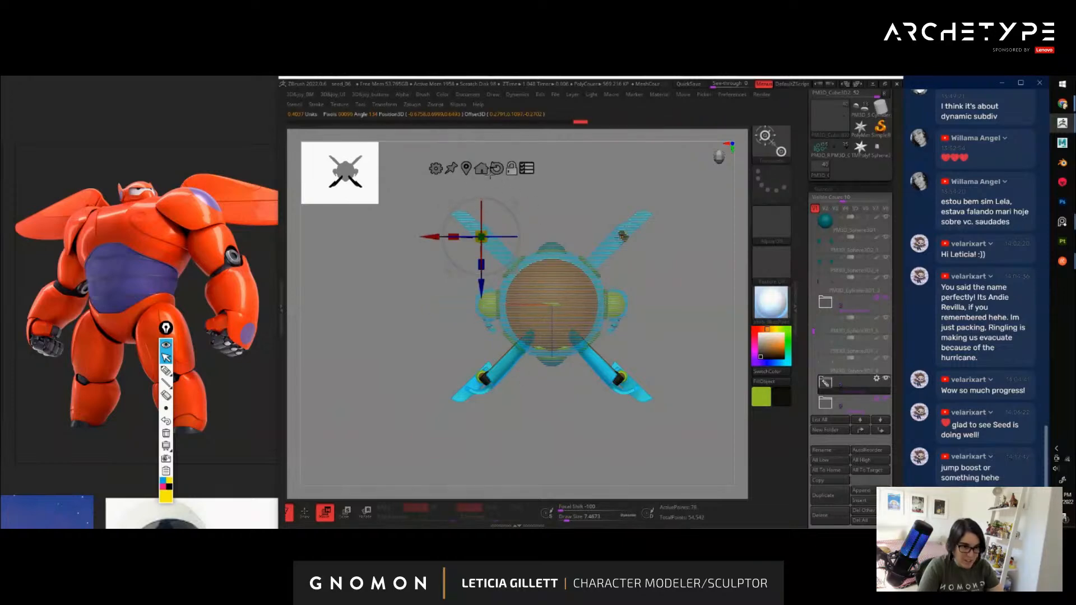
pyautogui.keyDown('alt'); pyautogui.click(507, 365); pyautogui.keyUp('alt')
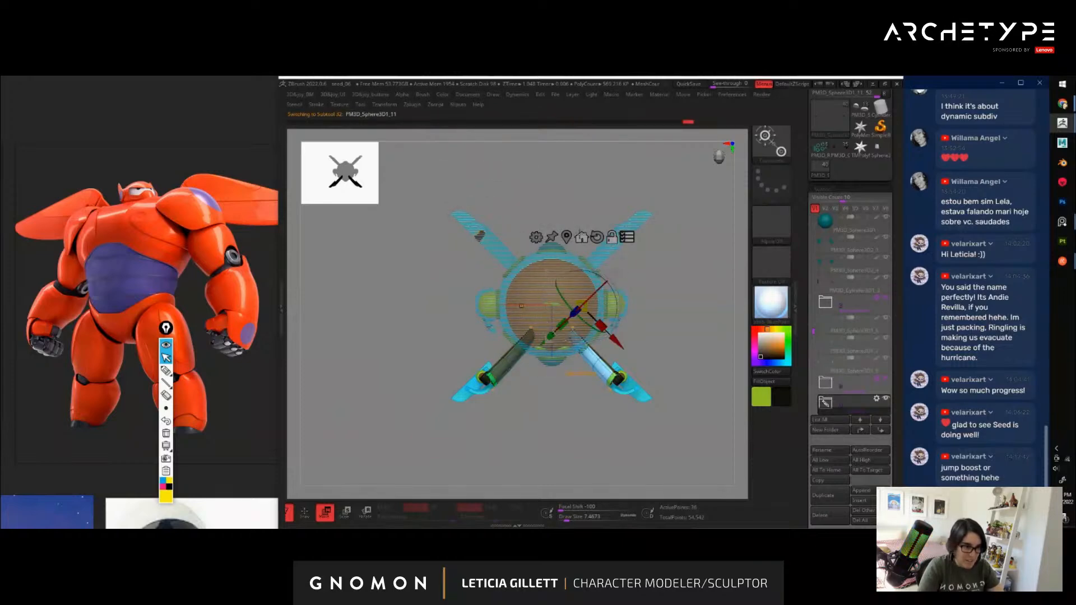
pyautogui.keyDown('alt'); pyautogui.click(597, 238); pyautogui.keyUp('alt')
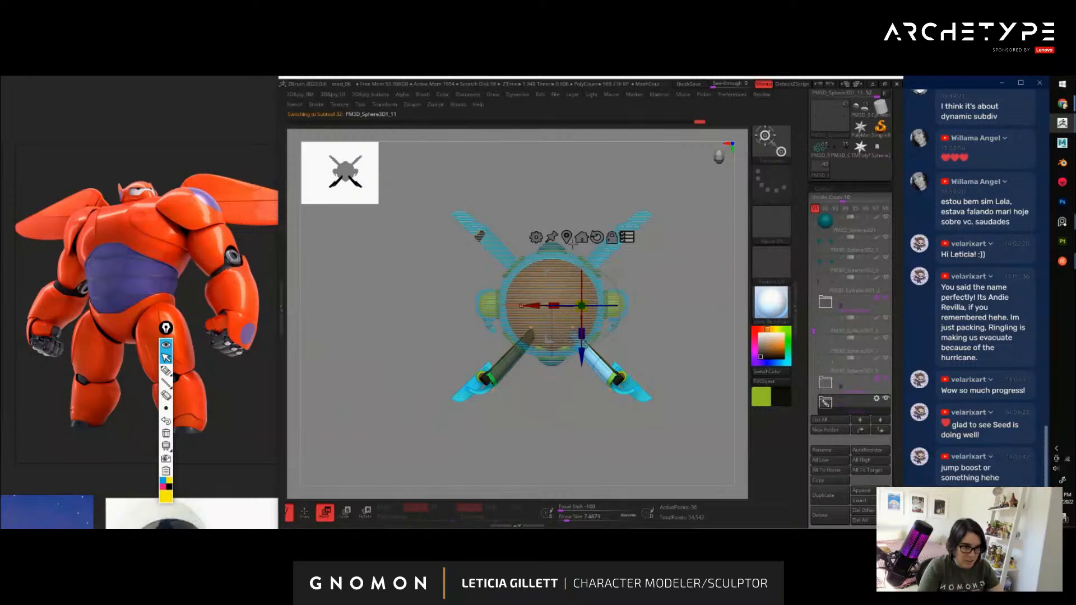
pyautogui.keyDown('alt'); pyautogui.click(568, 239); pyautogui.keyUp('alt')
pyautogui.moveTo(624, 340); pyautogui.dragTo(606, 318)
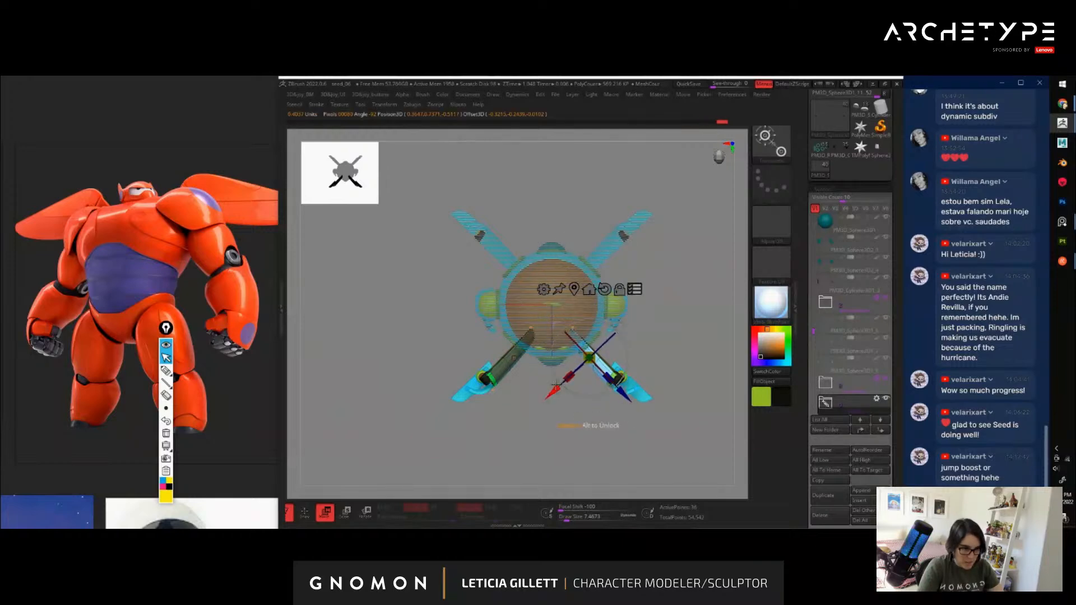
# Shift the front legs slightly sideways, extend them about 0.066 outward along the thigh direction, and check the overall stance
pyautogui.moveTo(554, 392); pyautogui.dragTo(560, 386)
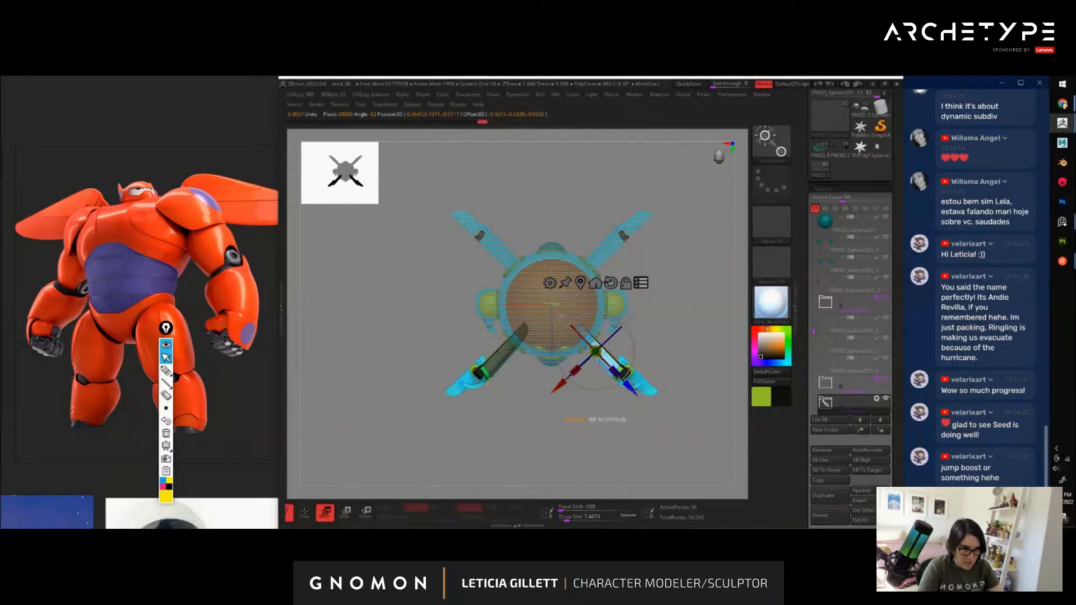
pyautogui.moveTo(632, 390); pyautogui.dragTo(637, 396)
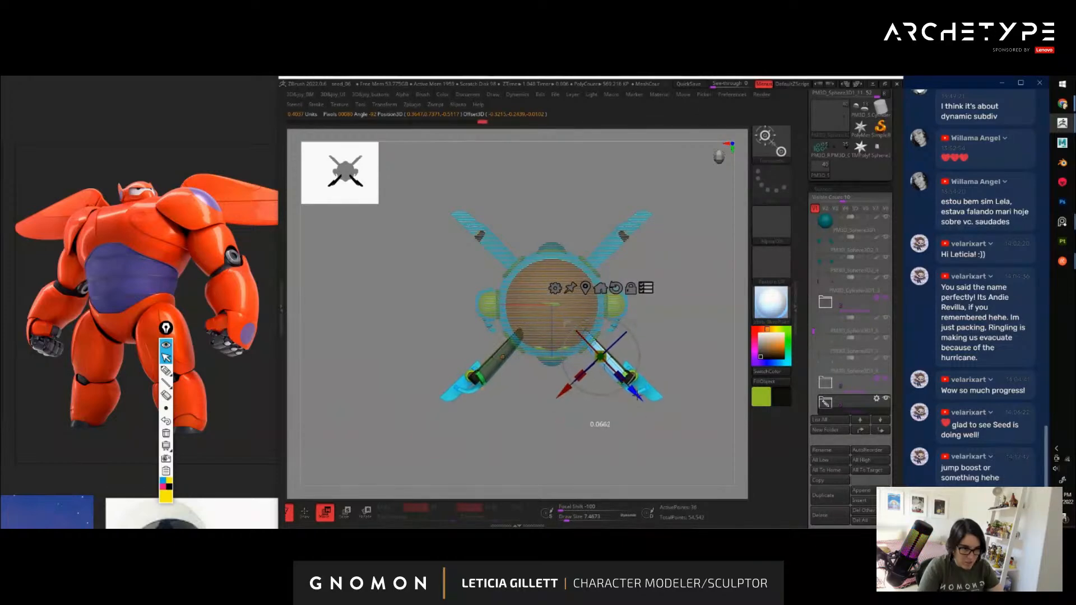
pyautogui.press('q')
pyautogui.moveTo(644, 447)
pyautogui.mouseDown()
pyautogui.moveTo(622, 359)
pyautogui.moveTo(663, 286)
pyautogui.moveTo(570, 377)
pyautogui.mouseUp()
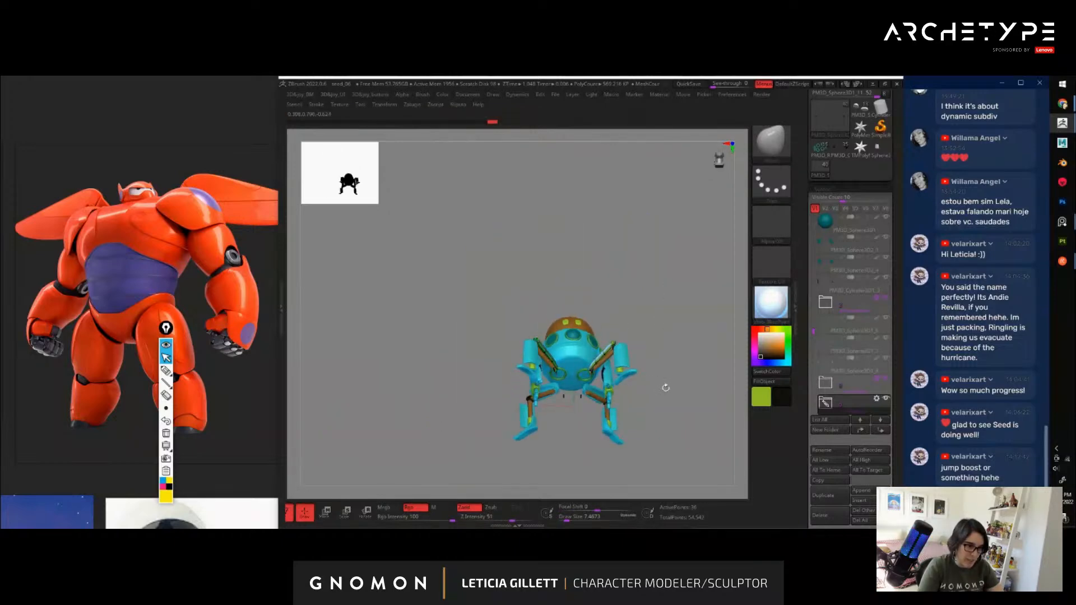
pyautogui.moveTo(666, 388); pyautogui.dragTo(671, 346)
pyautogui.press('w')
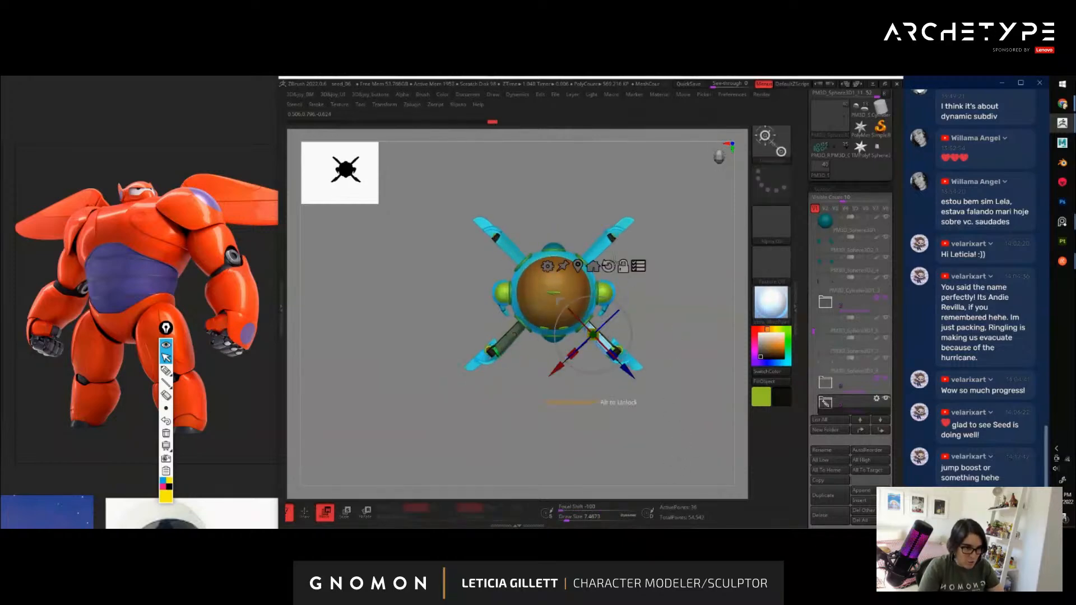
# Rotate and reposition the front pair of legs in the top view so they splay diagonally outward from the body
pyautogui.moveTo(563, 335); pyautogui.dragTo(540, 334)
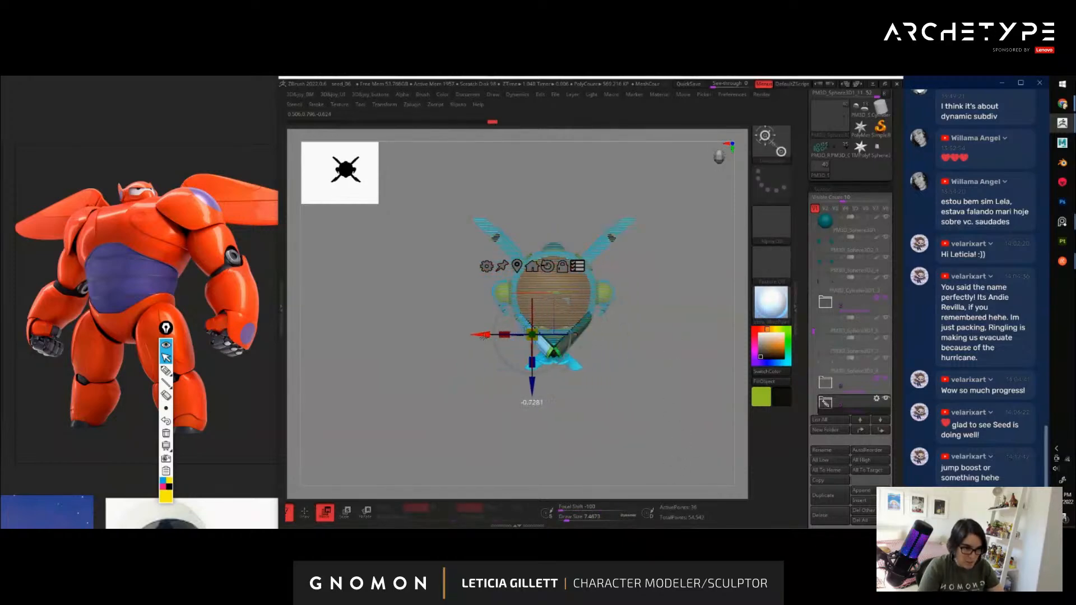
pyautogui.moveTo(458, 341); pyautogui.dragTo(444, 340)
pyautogui.moveTo(516, 299)
pyautogui.mouseDown()
pyautogui.moveTo(525, 306)
pyautogui.moveTo(510, 303)
pyautogui.mouseUp()
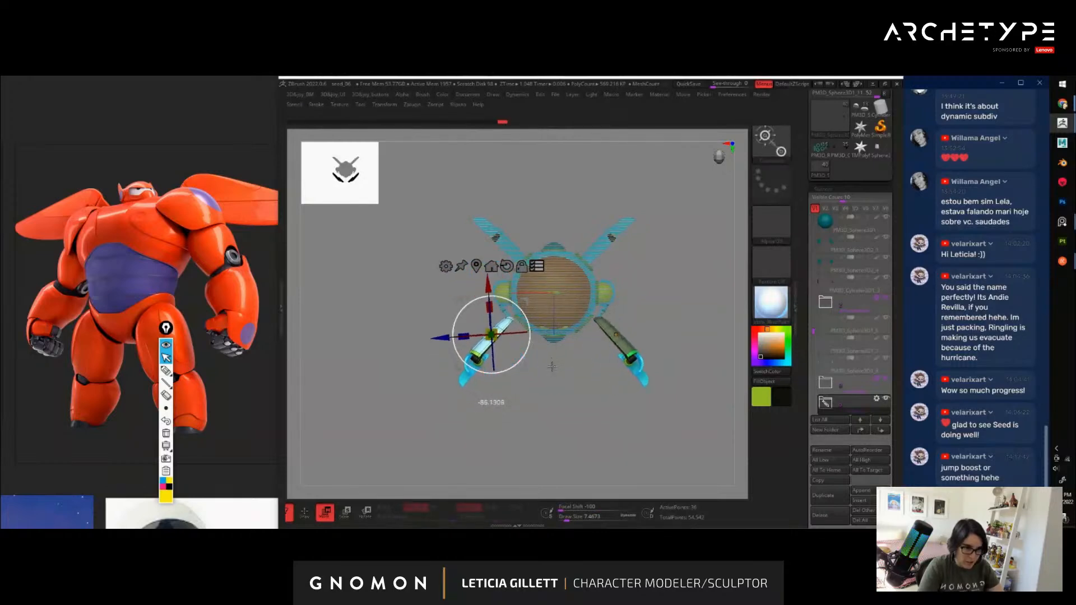
pyautogui.moveTo(552, 366); pyautogui.dragTo(548, 372)
pyautogui.moveTo(526, 306); pyautogui.dragTo(543, 306)
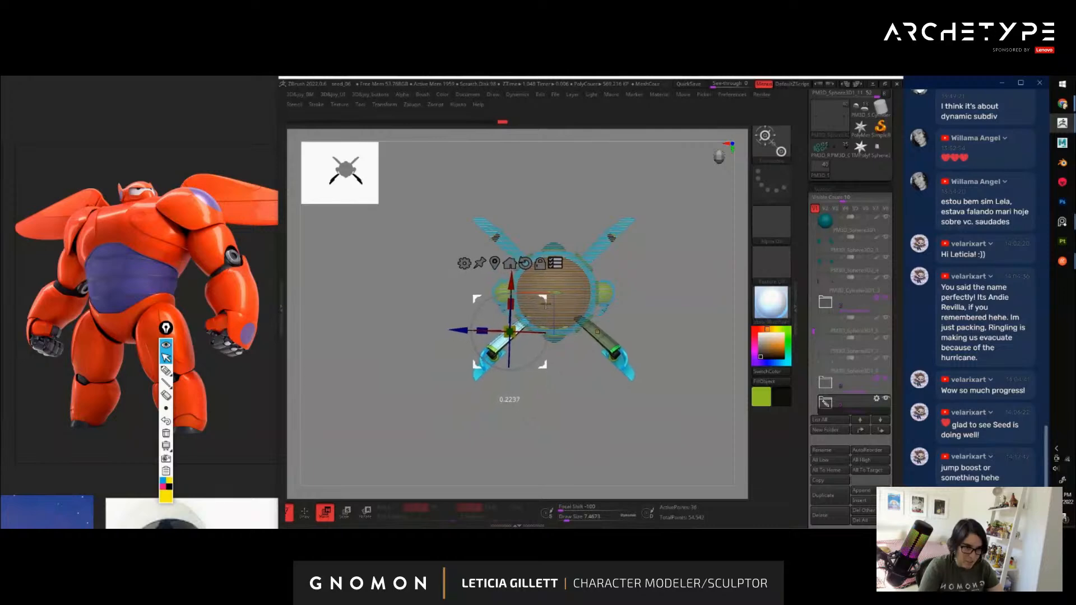
pyautogui.press('q')
pyautogui.moveTo(578, 410); pyautogui.dragTo(569, 353)
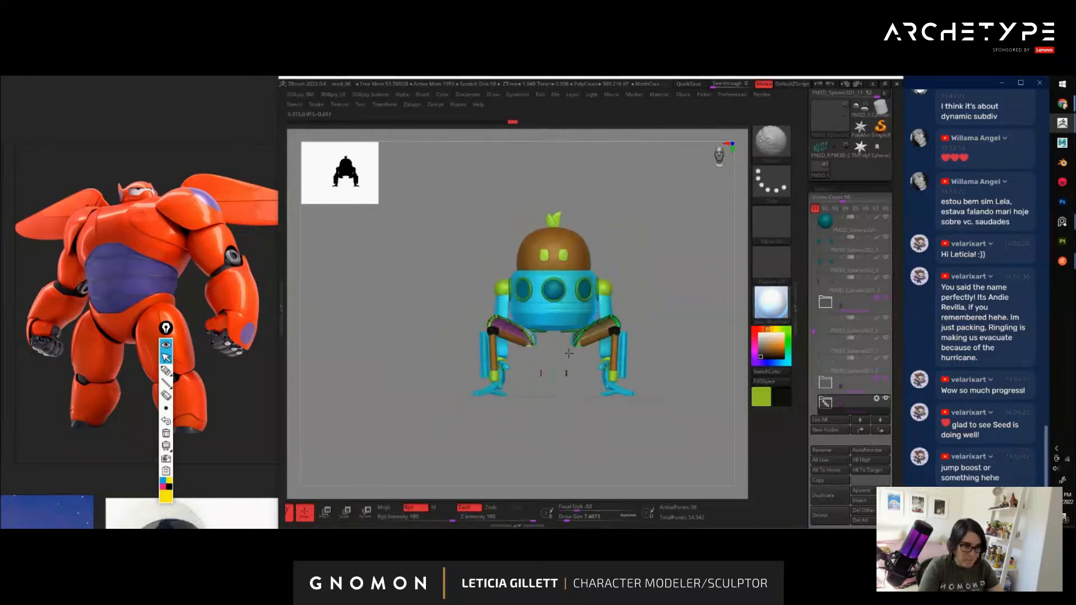
pyautogui.moveTo(579, 418); pyautogui.dragTo(624, 392)
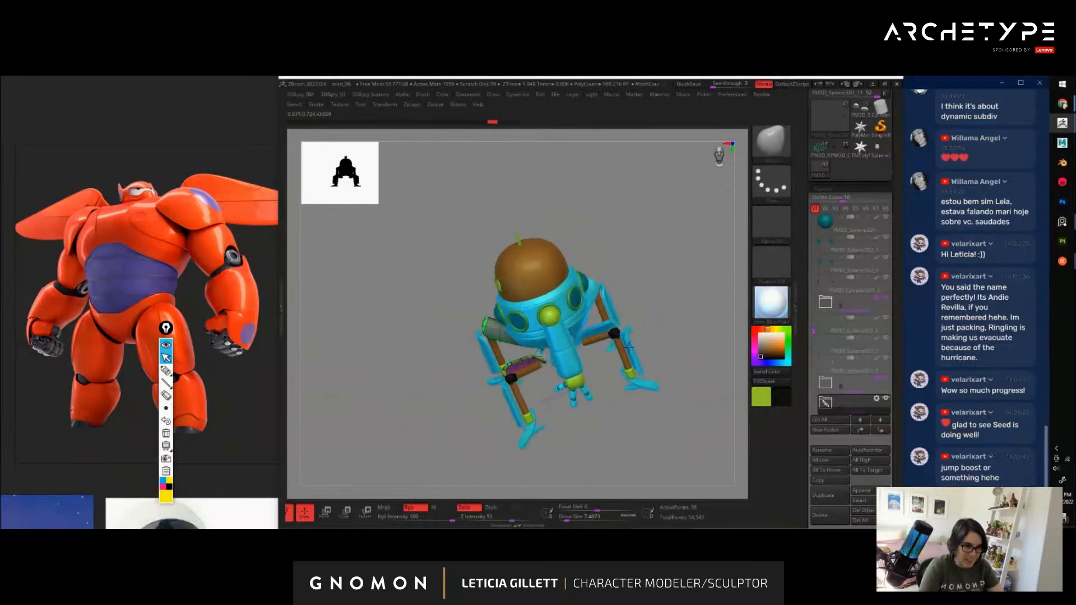
pyautogui.moveTo(629, 346); pyautogui.dragTo(655, 325)
# Select the loose pair of small green discs beneath the body and move it up to the front legs' knee joints
pyautogui.keyDown('alt'); pyautogui.moveTo(569, 406); pyautogui.dragTo(593, 377); pyautogui.keyUp('alt')
pyautogui.keyDown('alt'); pyautogui.click(566, 363); pyautogui.keyUp('alt')
pyautogui.press('w')
pyautogui.moveTo(597, 323); pyautogui.dragTo(625, 381)
pyautogui.keyDown('alt'); pyautogui.moveTo(552, 422); pyautogui.dragTo(604, 412); pyautogui.keyUp('alt')
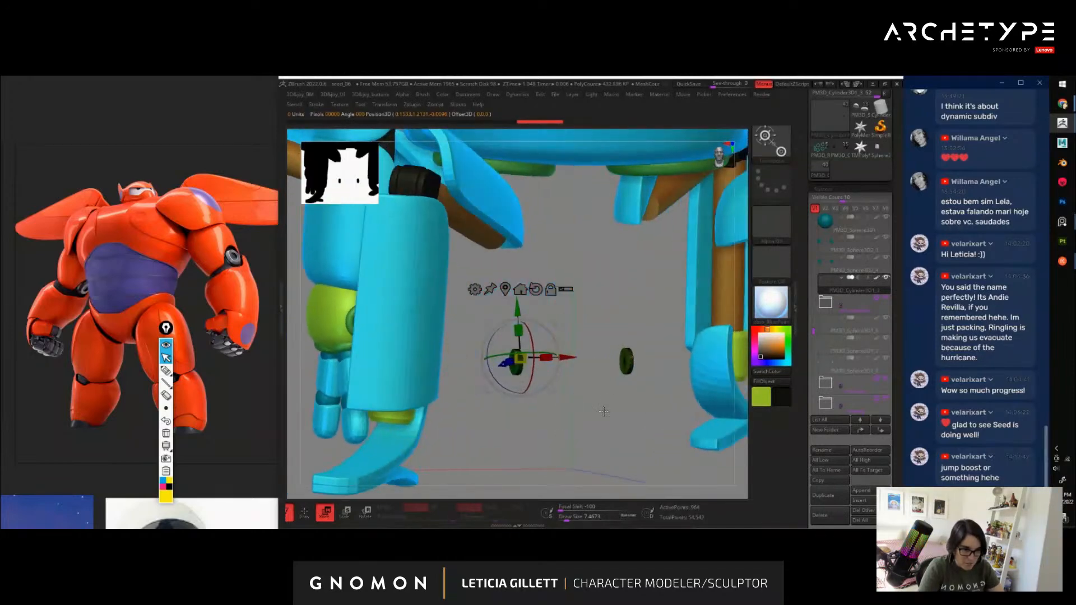
pyautogui.click(623, 362)
pyautogui.keyDown('alt'); pyautogui.moveTo(631, 454); pyautogui.dragTo(564, 425); pyautogui.keyUp('alt')
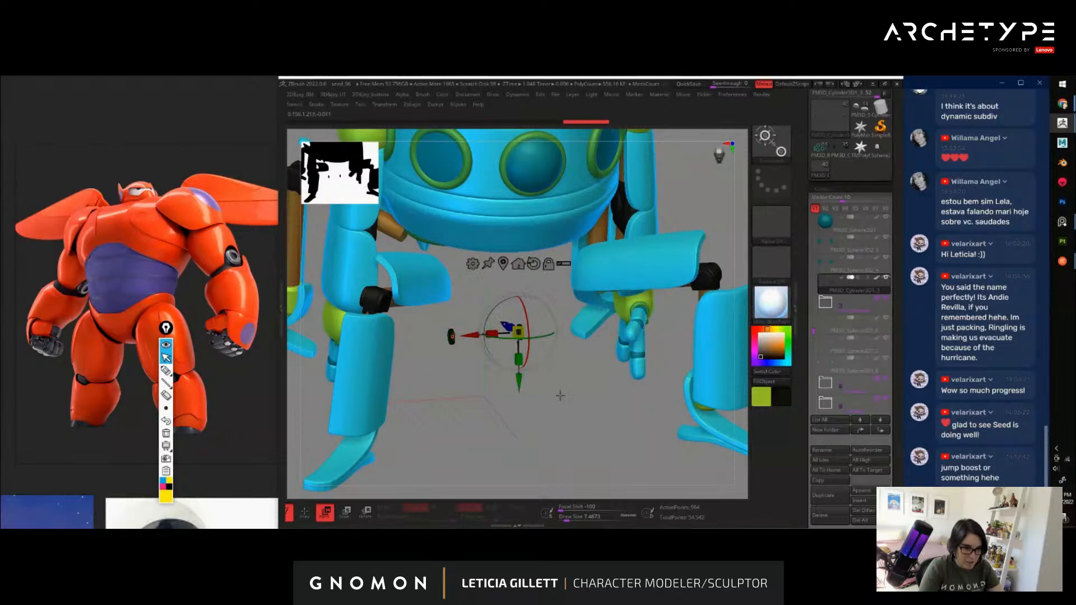
pyautogui.moveTo(559, 395); pyautogui.dragTo(505, 415)
pyautogui.moveTo(424, 337); pyautogui.dragTo(602, 217)
pyautogui.moveTo(674, 255); pyautogui.dragTo(639, 363)
pyautogui.moveTo(566, 337); pyautogui.dragTo(578, 205)
pyautogui.keyDown('alt'); pyautogui.moveTo(630, 261); pyautogui.dragTo(647, 424); pyautogui.keyUp('alt')
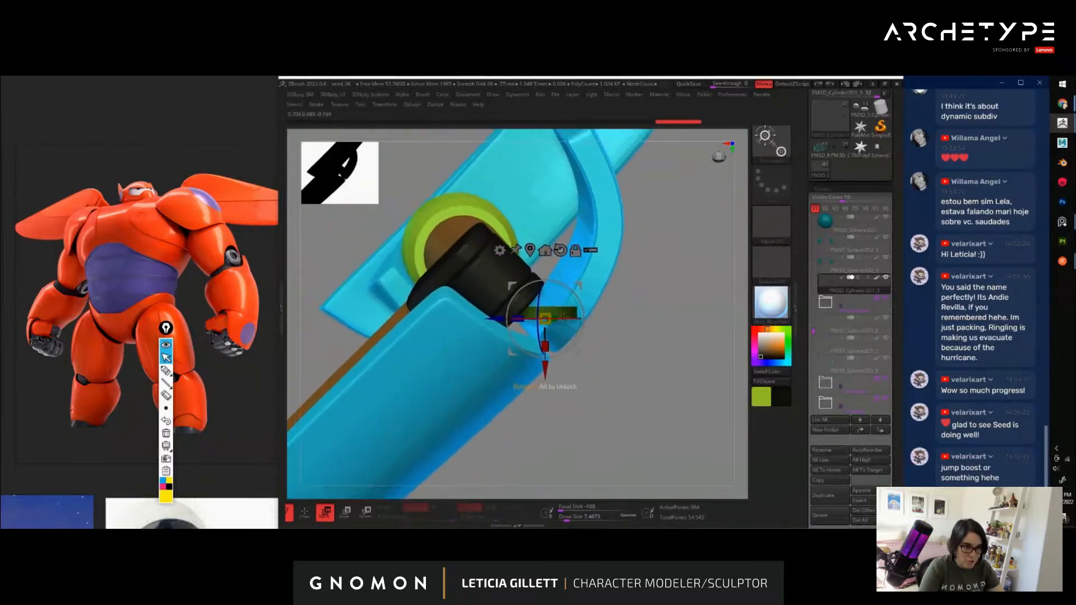
# Rotate the small green disc to match the knee's angle and seat it in the joint's round recess
pyautogui.moveTo(564, 271); pyautogui.dragTo(585, 299)
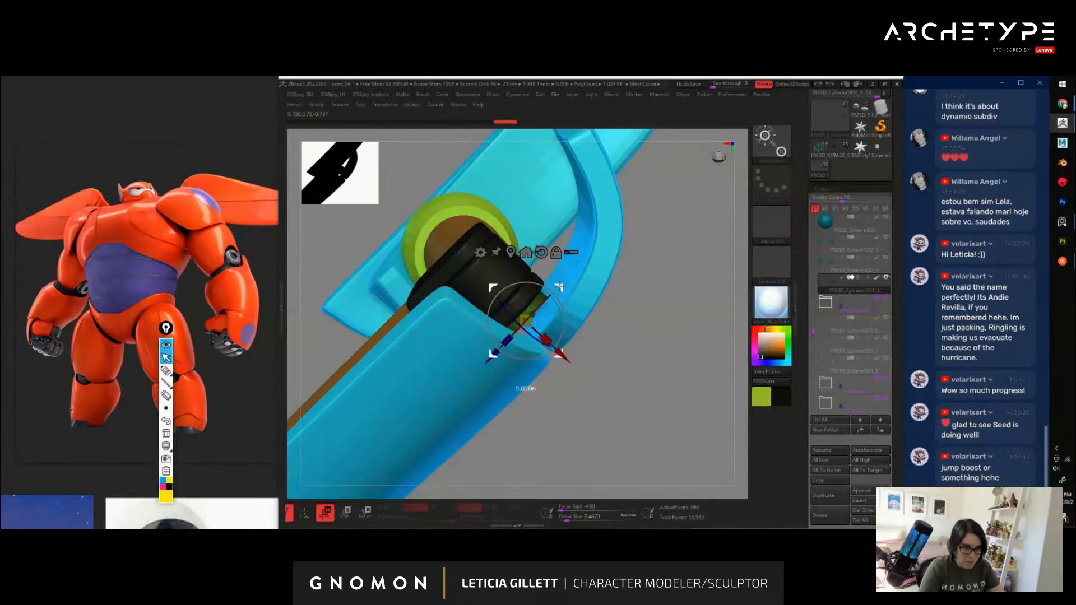
pyautogui.moveTo(596, 309); pyautogui.dragTo(558, 291)
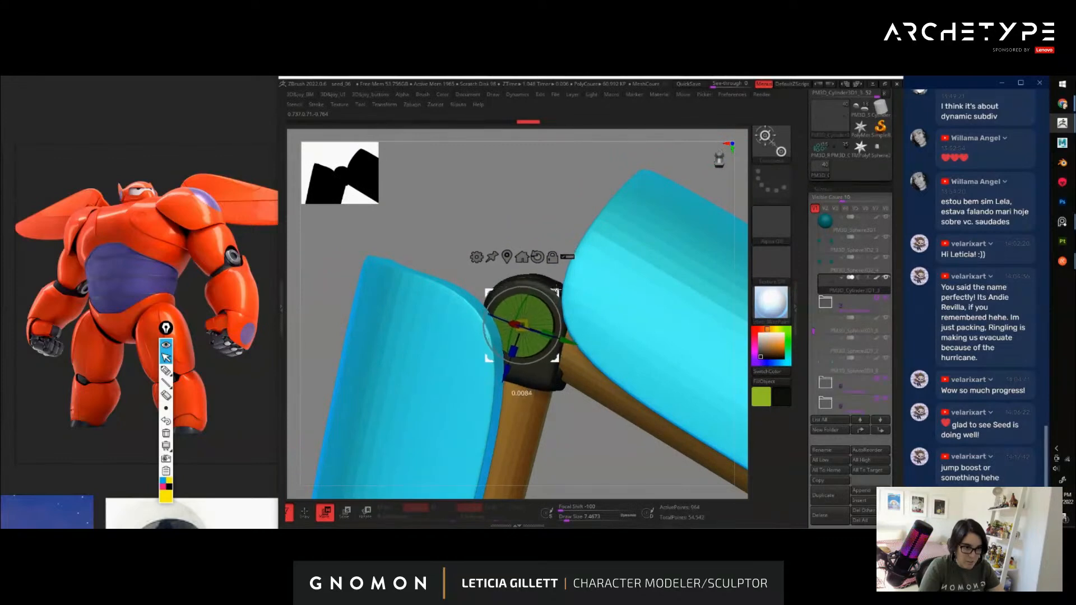
pyautogui.moveTo(519, 247); pyautogui.dragTo(524, 157)
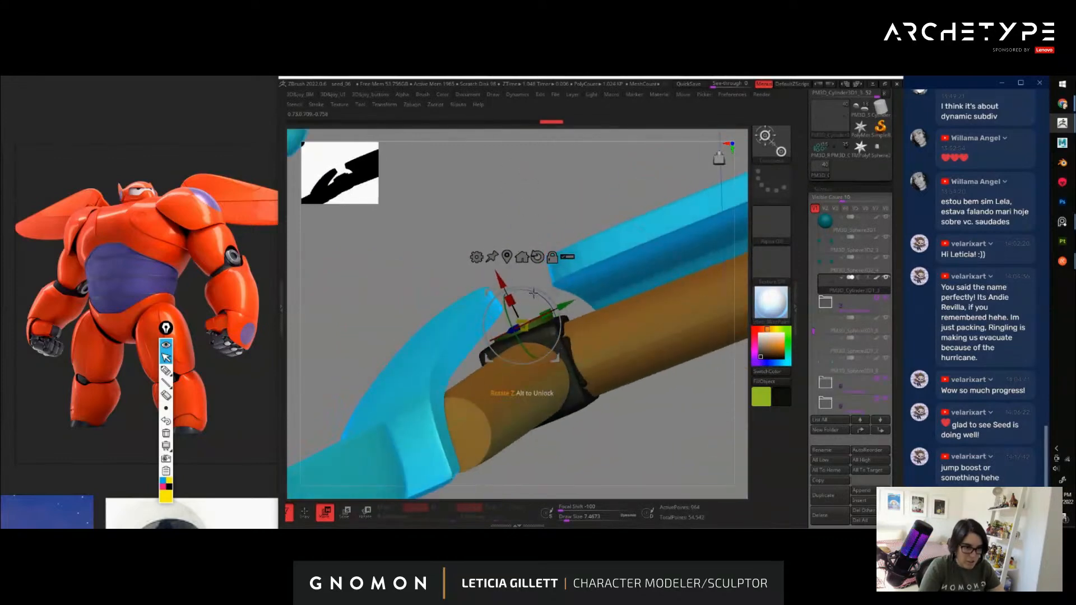
pyautogui.moveTo(535, 291); pyautogui.dragTo(538, 297)
pyautogui.moveTo(583, 241)
pyautogui.keyDown('alt'); pyautogui.mouseDown()
pyautogui.moveTo(577, 169)
pyautogui.moveTo(600, 214)
pyautogui.moveTo(472, 373)
pyautogui.moveTo(420, 269)
pyautogui.mouseUp(); pyautogui.keyUp('alt')
pyautogui.press('q')
pyautogui.keyDown('alt'); pyautogui.moveTo(535, 227); pyautogui.dragTo(462, 176); pyautogui.keyUp('alt')
pyautogui.moveTo(629, 349); pyautogui.dragTo(593, 423)
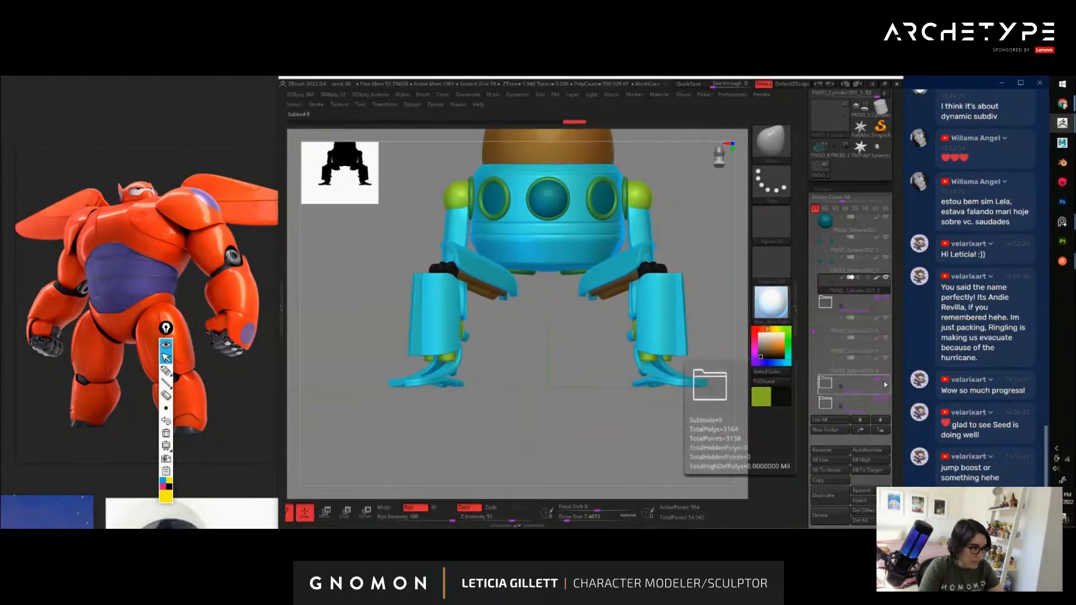
# Set all front-leg parts in their folder to transform together, and place the gizmo at the hip aligned with the leg
pyautogui.click(877, 399)
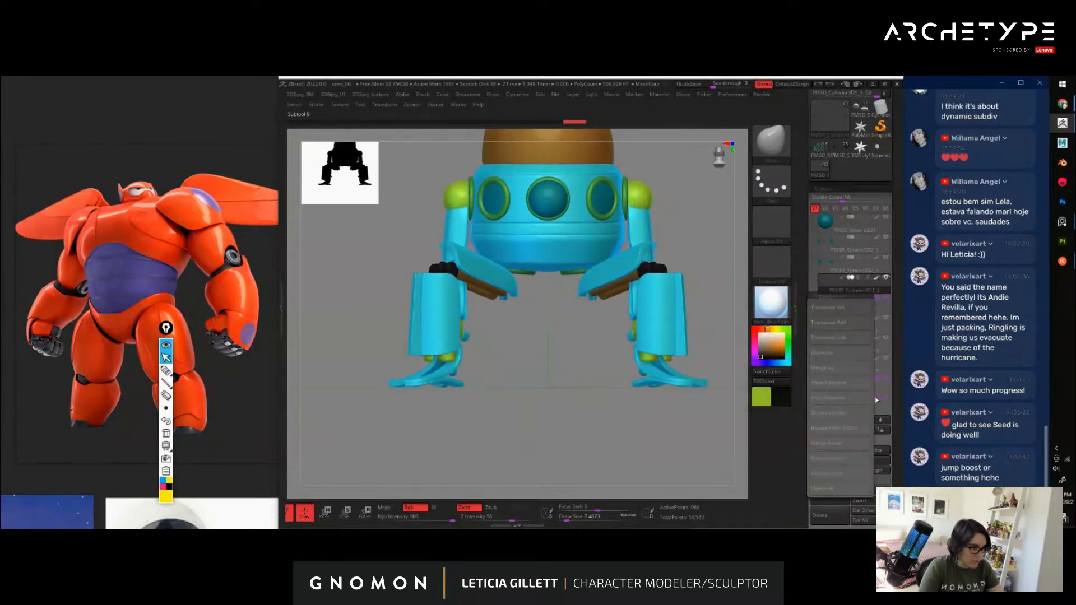
pyautogui.click(878, 380)
pyautogui.click(829, 308)
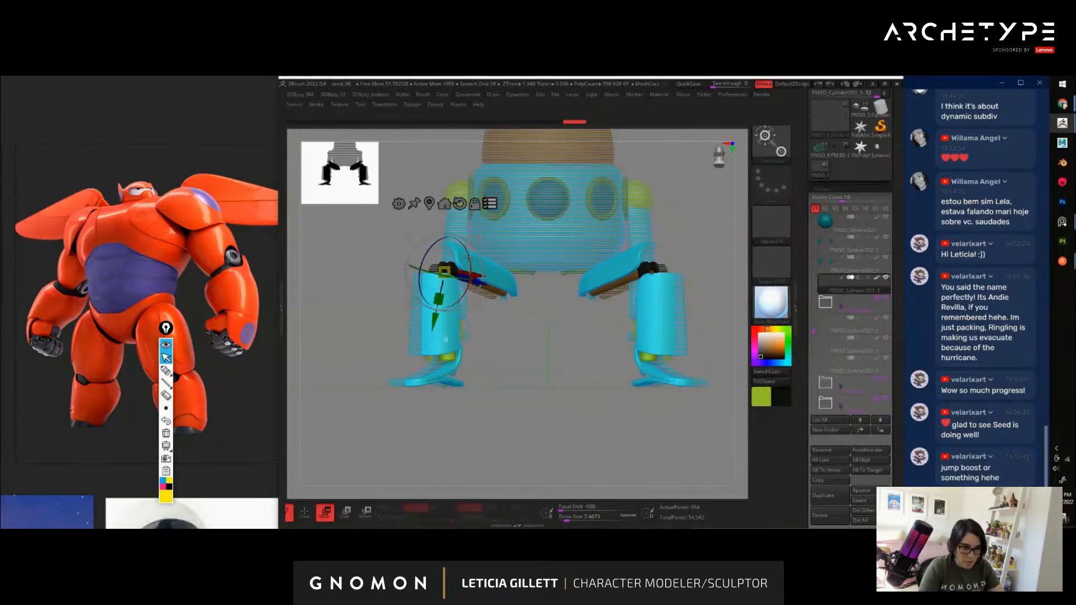
pyautogui.keyDown('alt'); pyautogui.click(459, 203); pyautogui.keyUp('alt')
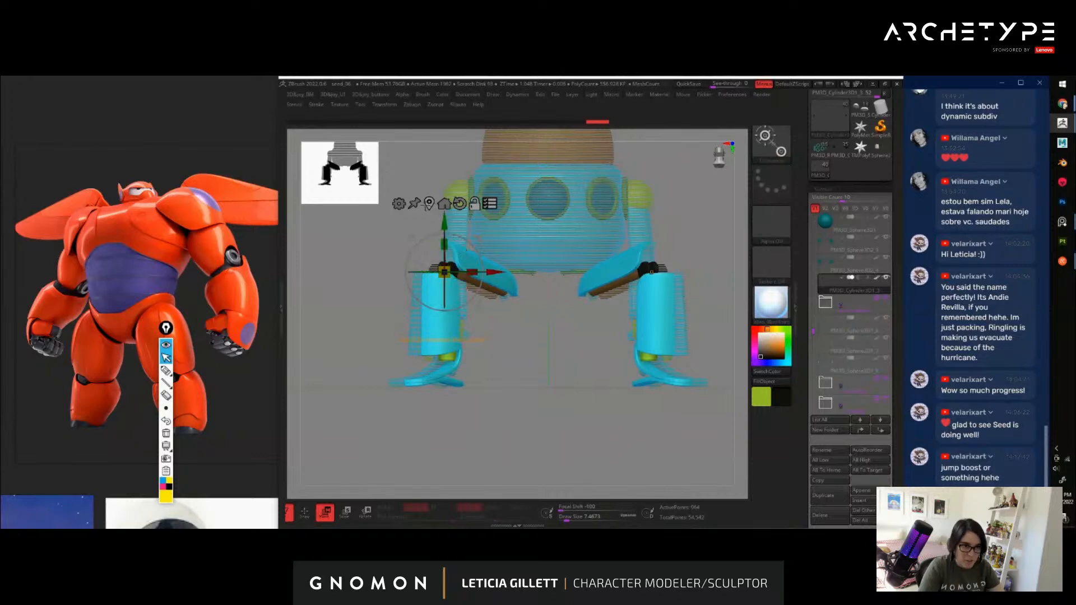
pyautogui.keyDown('alt'); pyautogui.click(430, 203); pyautogui.keyUp('alt')
pyautogui.moveTo(553, 145); pyautogui.dragTo(564, 387)
pyautogui.keyDown('alt'); pyautogui.moveTo(480, 351); pyautogui.dragTo(550, 213); pyautogui.keyUp('alt')
pyautogui.moveTo(552, 398); pyautogui.dragTo(505, 304)
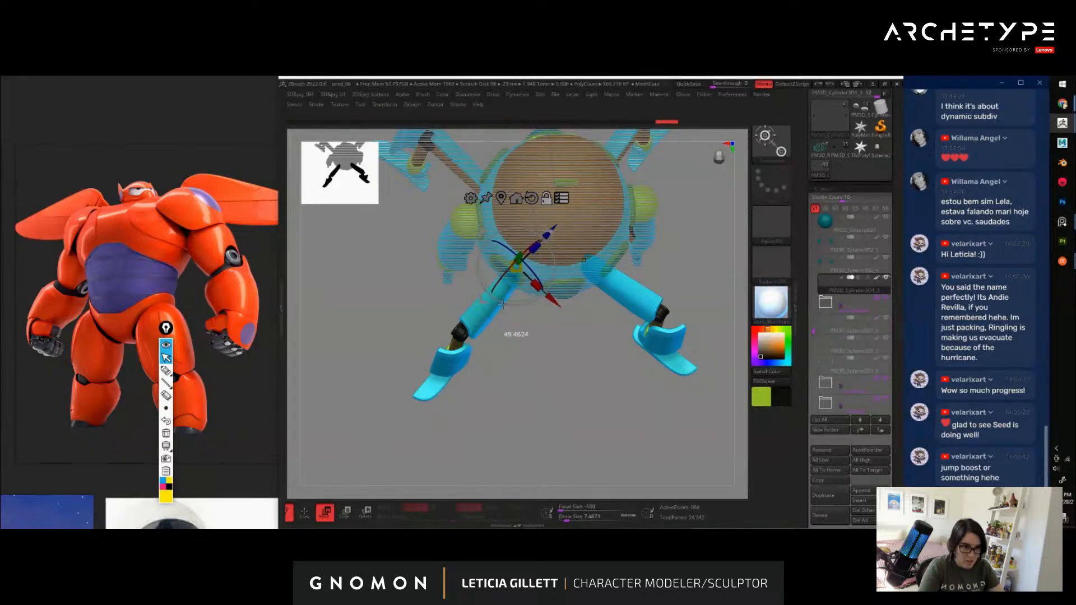
# Try tilting the front legs around the hip pivot from the front and side views
pyautogui.hotkey('ctrl', 'z')
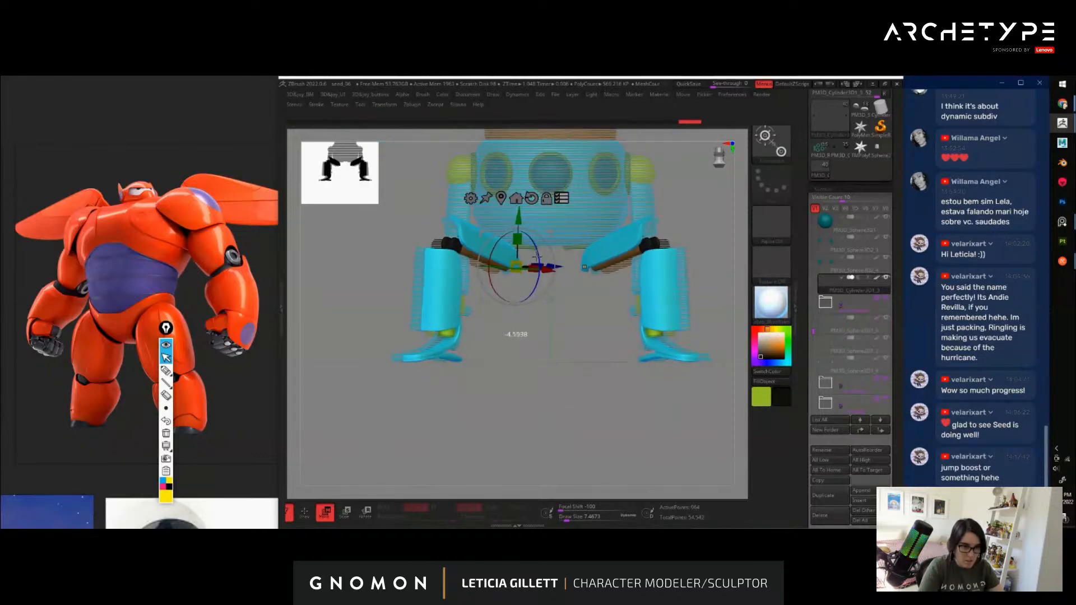
pyautogui.moveTo(537, 261); pyautogui.dragTo(537, 262)
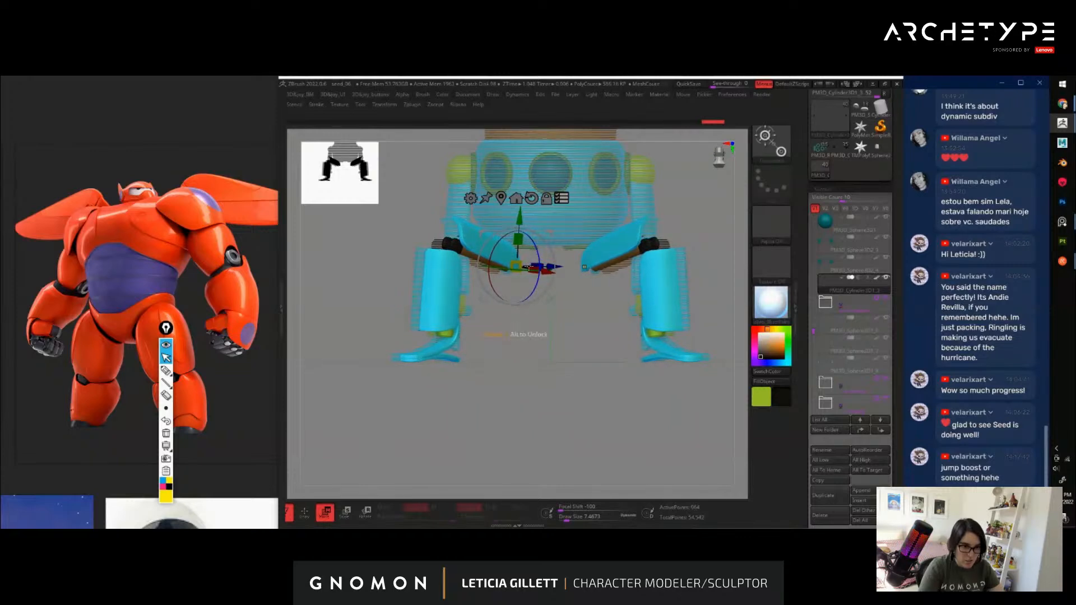
pyautogui.moveTo(488, 305); pyautogui.dragTo(543, 302, button='right')
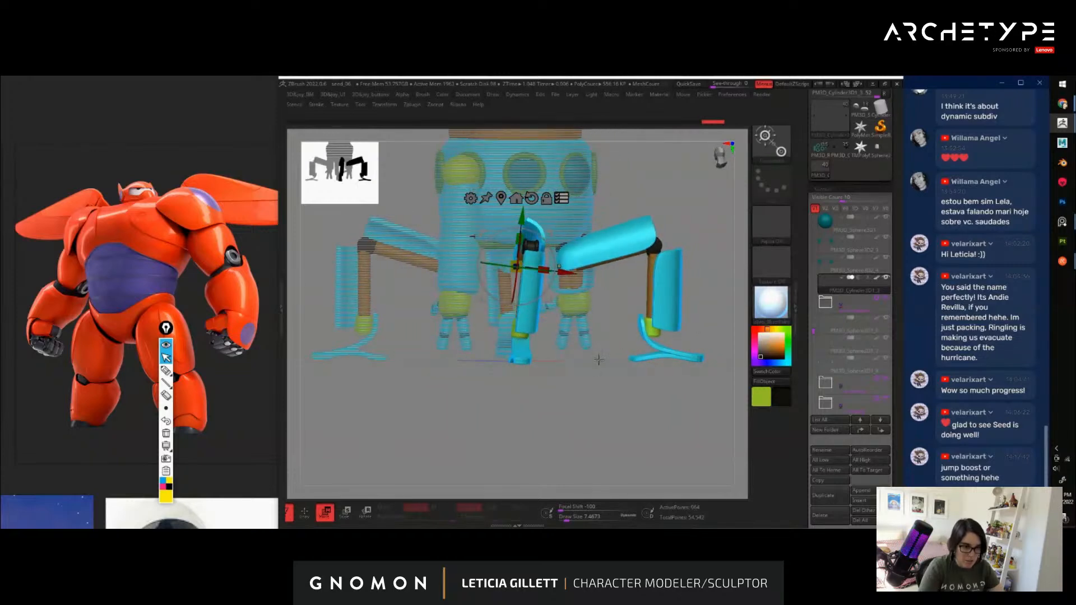
pyautogui.hotkey('ctrl', 'z')
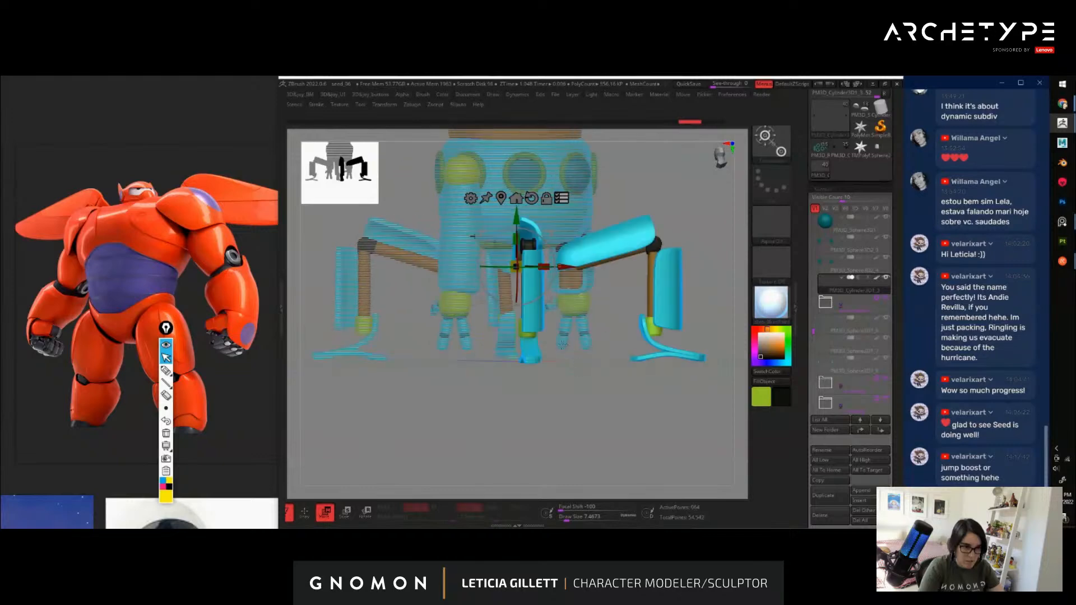
pyautogui.moveTo(608, 383); pyautogui.dragTo(533, 381, button='right')
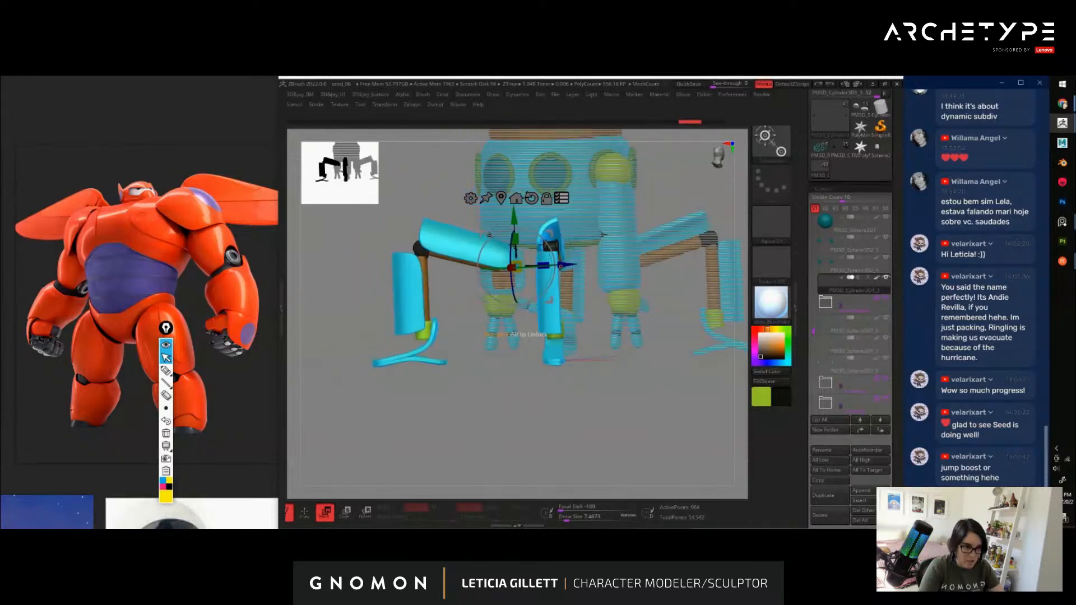
pyautogui.moveTo(561, 266); pyautogui.dragTo(561, 265)
pyautogui.hotkey('ctrl', 'z')
pyautogui.hotkey('ctrl', 'z')
# Tilt the front legs slightly around the hip pivot and check the robot's stance from several angles
pyautogui.moveTo(491, 311); pyautogui.dragTo(510, 332, button='right')
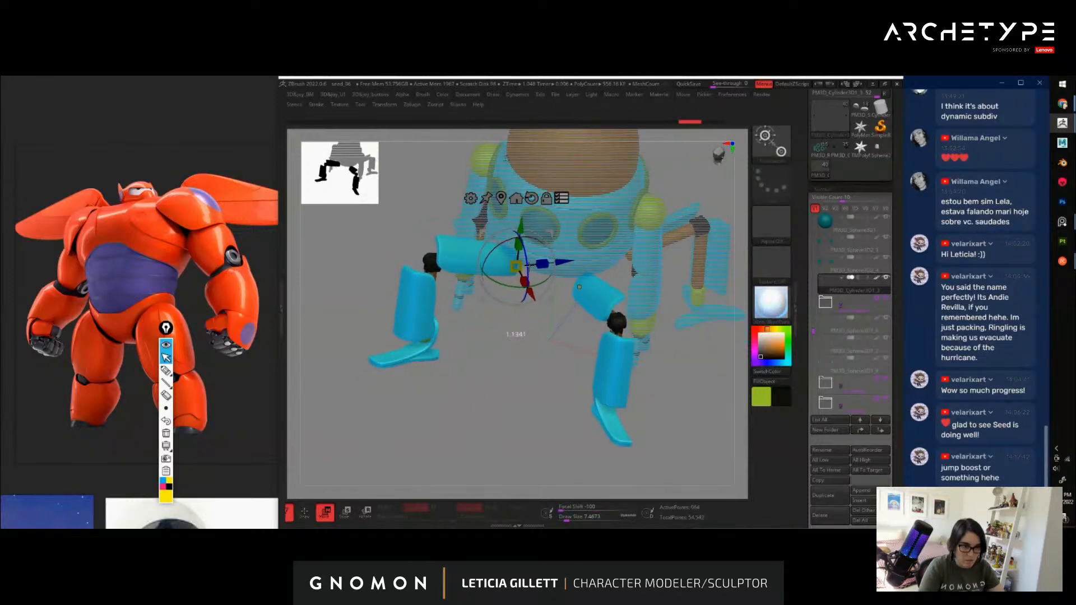
pyautogui.moveTo(528, 267); pyautogui.dragTo(528, 267)
pyautogui.moveTo(494, 364)
pyautogui.mouseDown(button='right')
pyautogui.moveTo(513, 373)
pyautogui.moveTo(554, 309)
pyautogui.mouseUp(button='right')
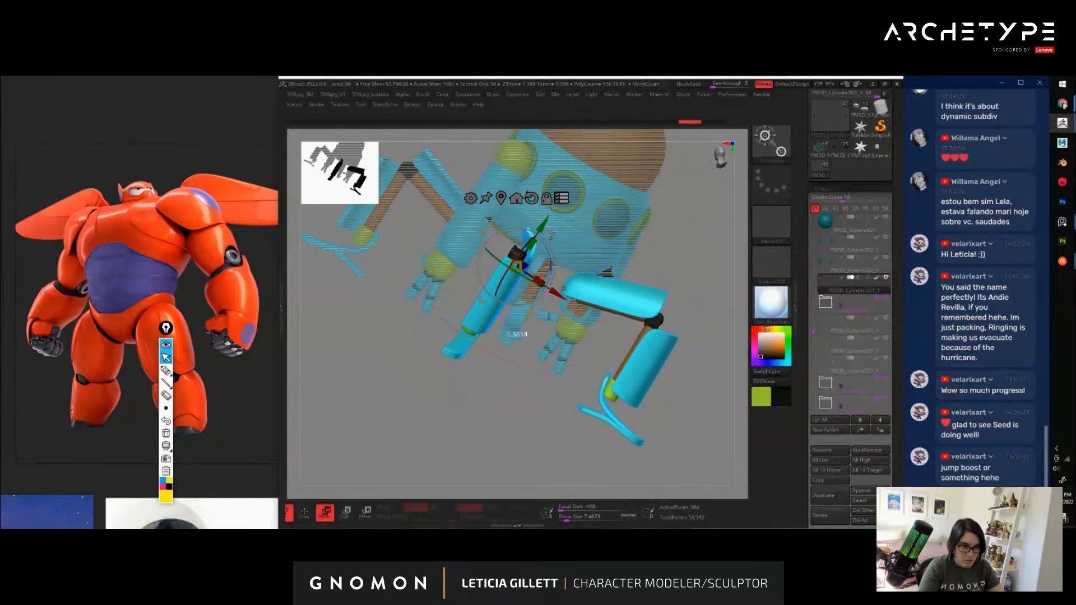
pyautogui.press('q')
pyautogui.moveTo(543, 379)
pyautogui.keyDown('shift'); pyautogui.mouseDown(button='right')
pyautogui.moveTo(510, 439)
pyautogui.moveTo(535, 364)
pyautogui.mouseUp(button='right'); pyautogui.keyUp('shift')
pyautogui.moveTo(535, 364); pyautogui.dragTo(552, 360, button='right')
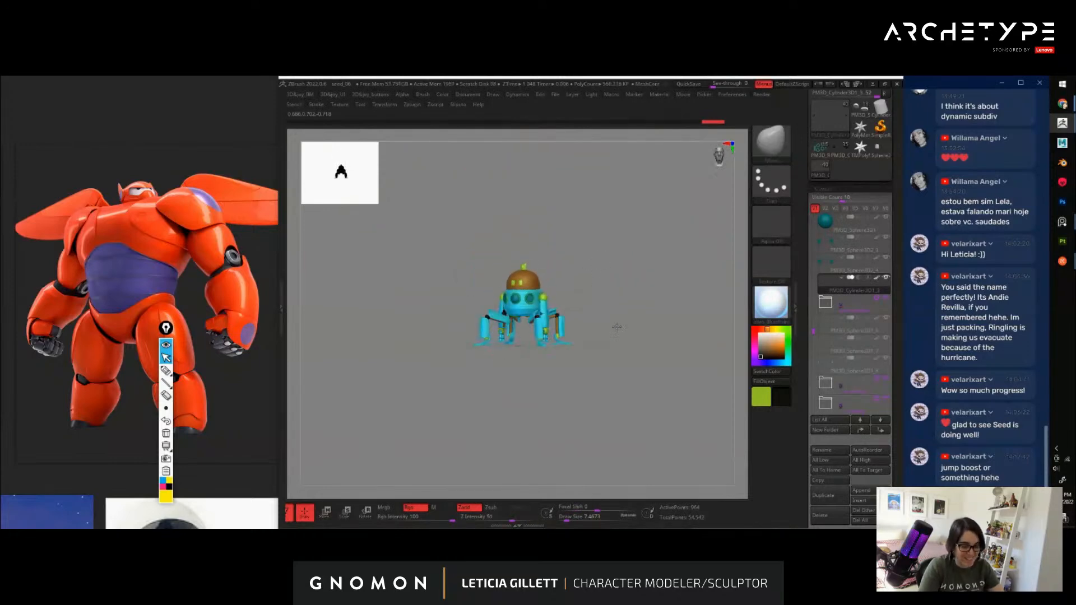
pyautogui.moveTo(616, 327); pyautogui.dragTo(633, 326, button='right')
pyautogui.moveTo(626, 391); pyautogui.dragTo(727, 359, button='right')
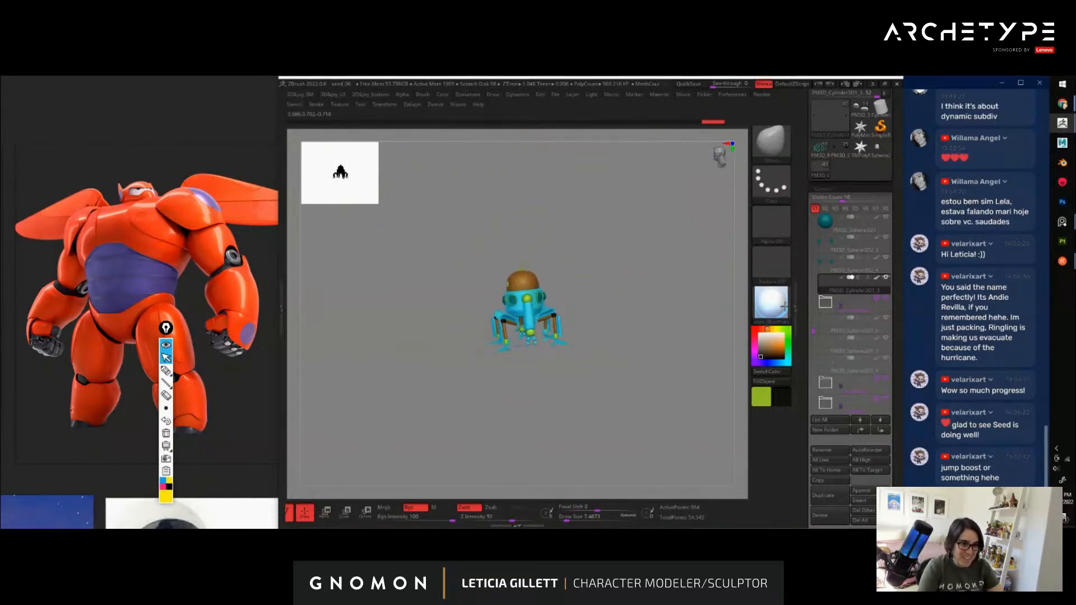
pyautogui.moveTo(630, 327); pyautogui.dragTo(644, 315, button='right')
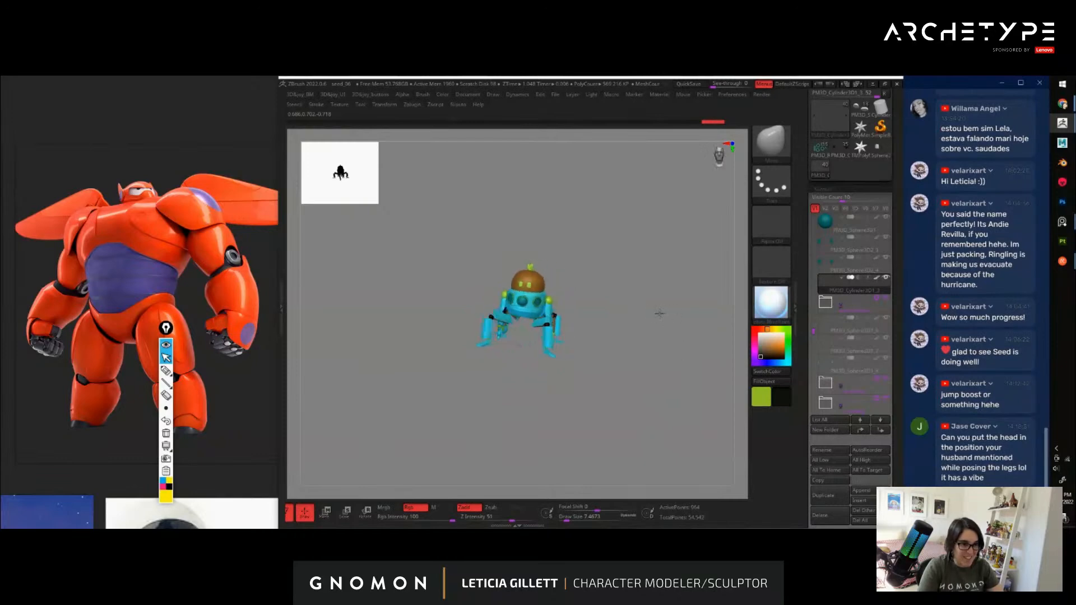
# Lower the head together with its eyes and leaf sprout so it sits deeper inside the body
pyautogui.keyDown('ctrl'); pyautogui.moveTo(639, 280); pyautogui.dragTo(548, 292, button='right'); pyautogui.keyUp('ctrl')
pyautogui.press('w')
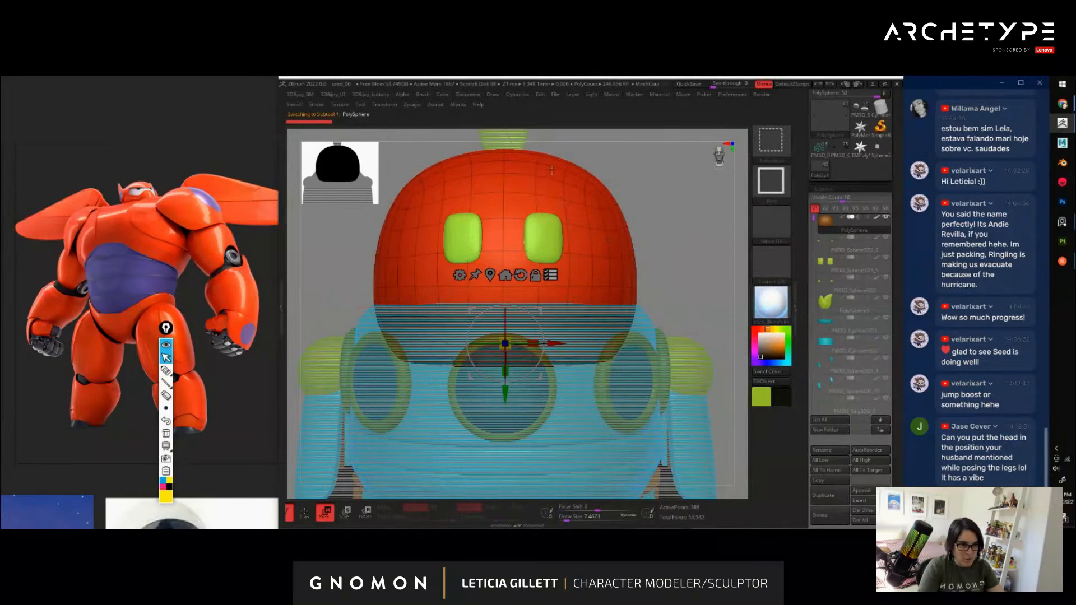
pyautogui.keyDown('ctrl'); pyautogui.moveTo(644, 222); pyautogui.dragTo(522, 248, button='right'); pyautogui.keyUp('ctrl')
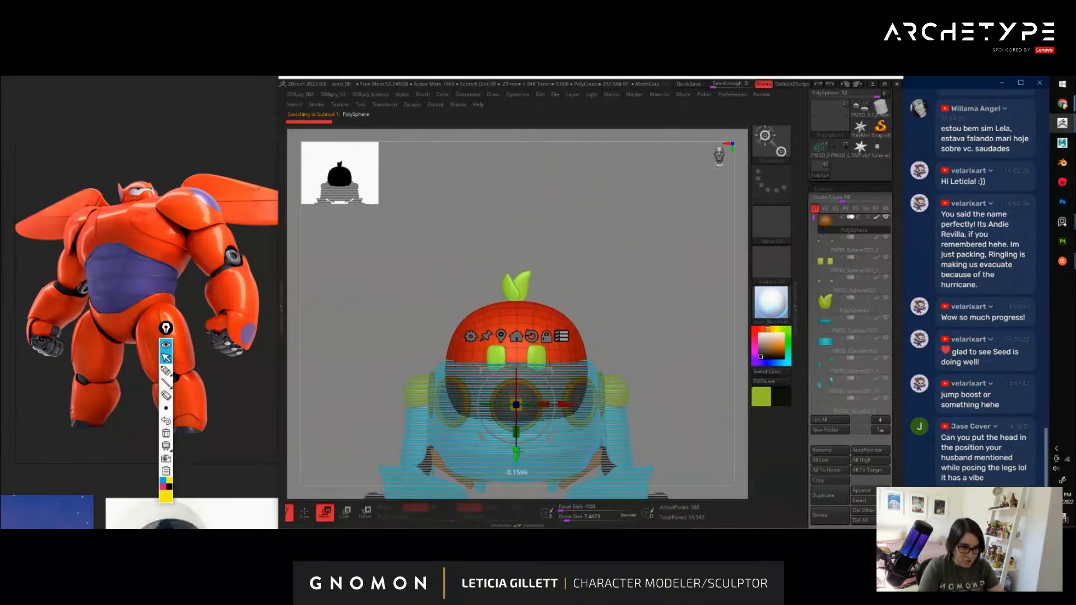
pyautogui.moveTo(520, 442); pyautogui.dragTo(521, 445)
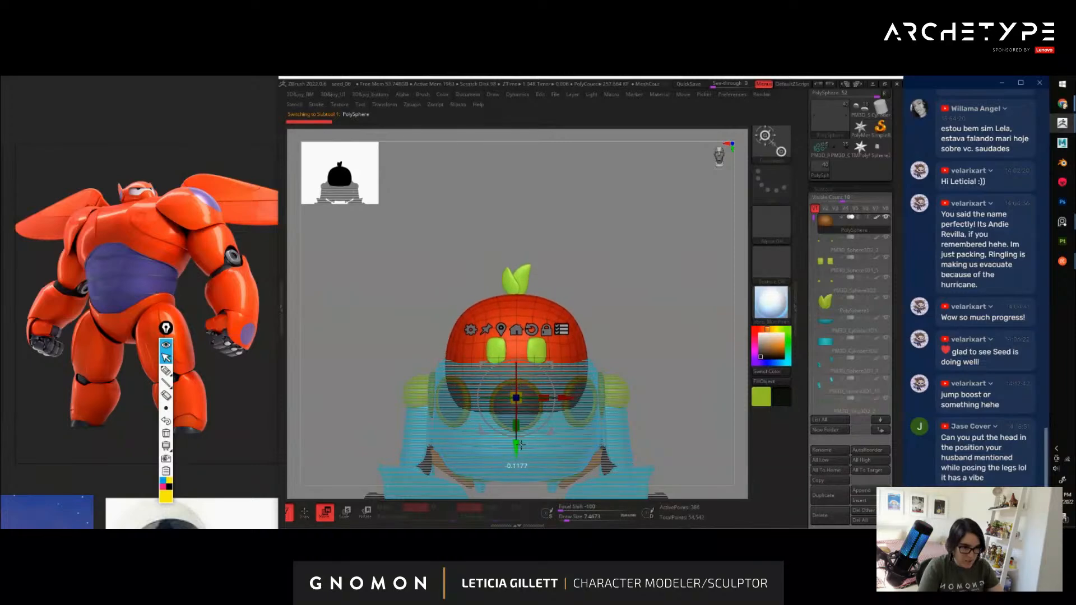
# Select only the two green eyes and flatten them vertically into narrow, slightly wider slits
pyautogui.keyDown('alt'); pyautogui.click(533, 363); pyautogui.keyUp('alt')
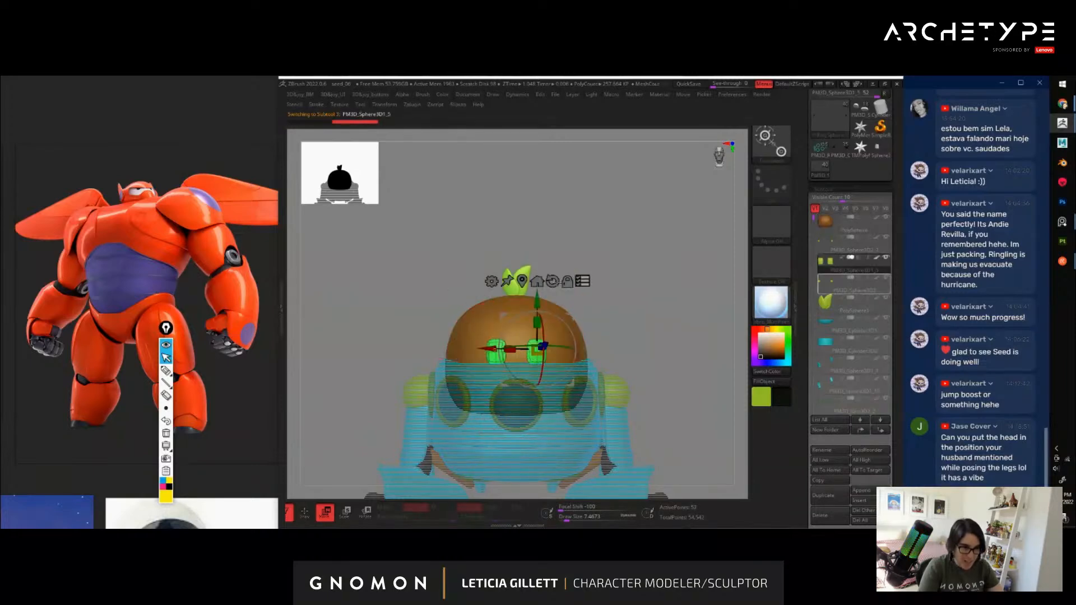
pyautogui.keyDown('alt'); pyautogui.moveTo(617, 309); pyautogui.dragTo(638, 401); pyautogui.keyUp('alt')
pyautogui.moveTo(536, 324); pyautogui.dragTo(537, 334)
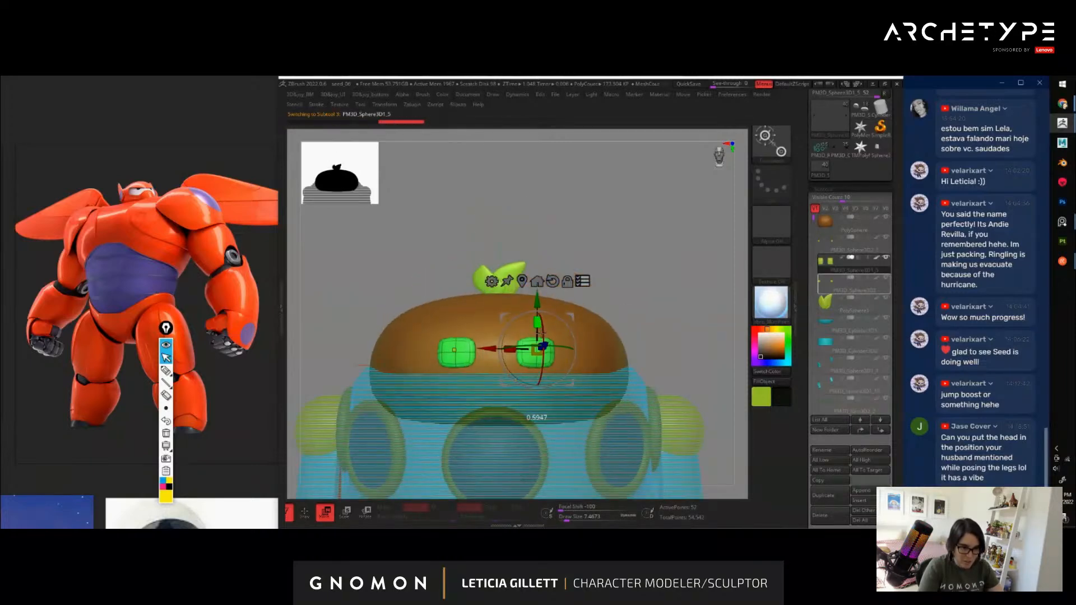
pyautogui.hotkey('ctrl', 'z')
pyautogui.moveTo(454, 321); pyautogui.dragTo(480, 353)
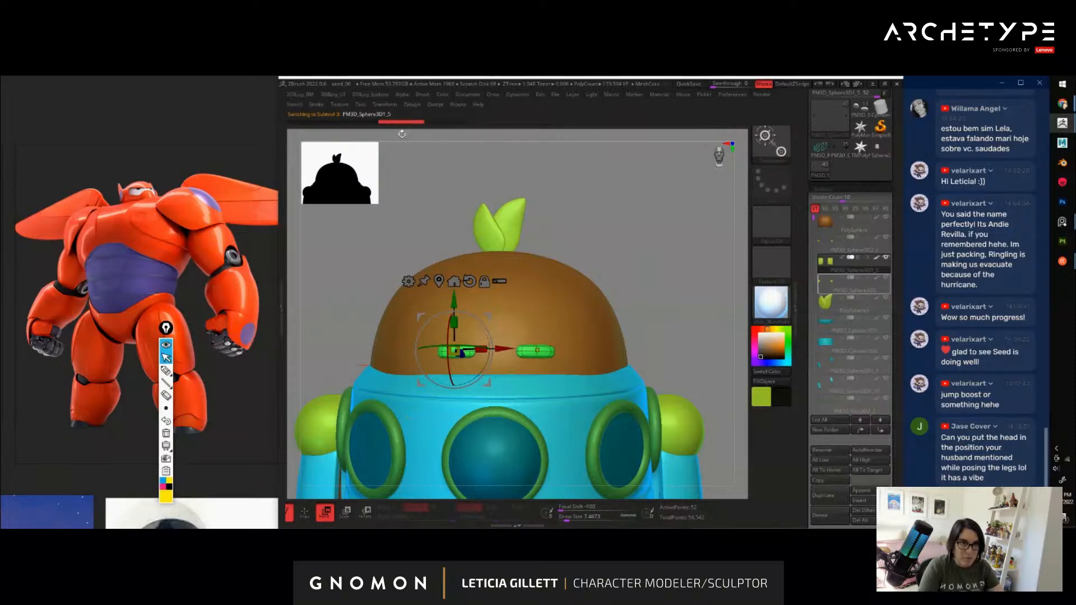
pyautogui.click(386, 105)
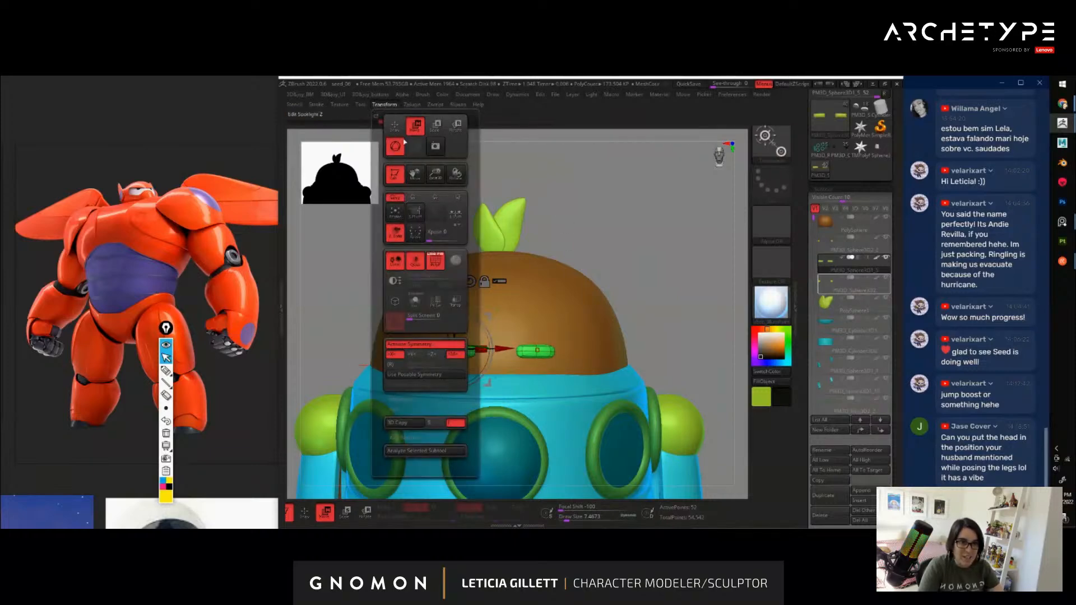
pyautogui.click(454, 213)
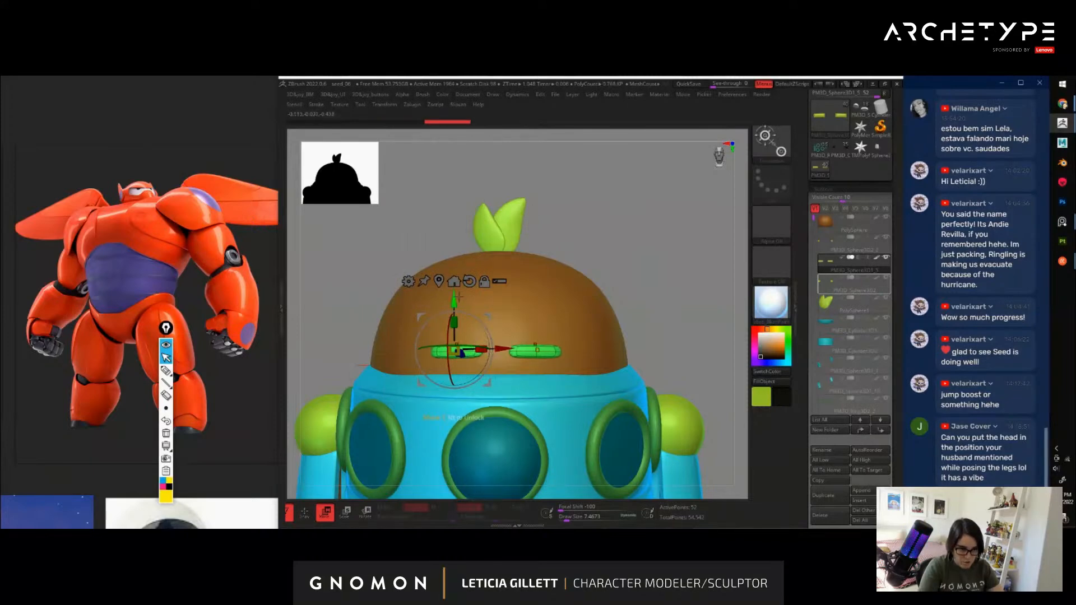
pyautogui.moveTo(457, 297); pyautogui.dragTo(485, 337)
pyautogui.press('q')
pyautogui.keyDown('alt'); pyautogui.moveTo(682, 327); pyautogui.dragTo(600, 229); pyautogui.keyUp('alt')
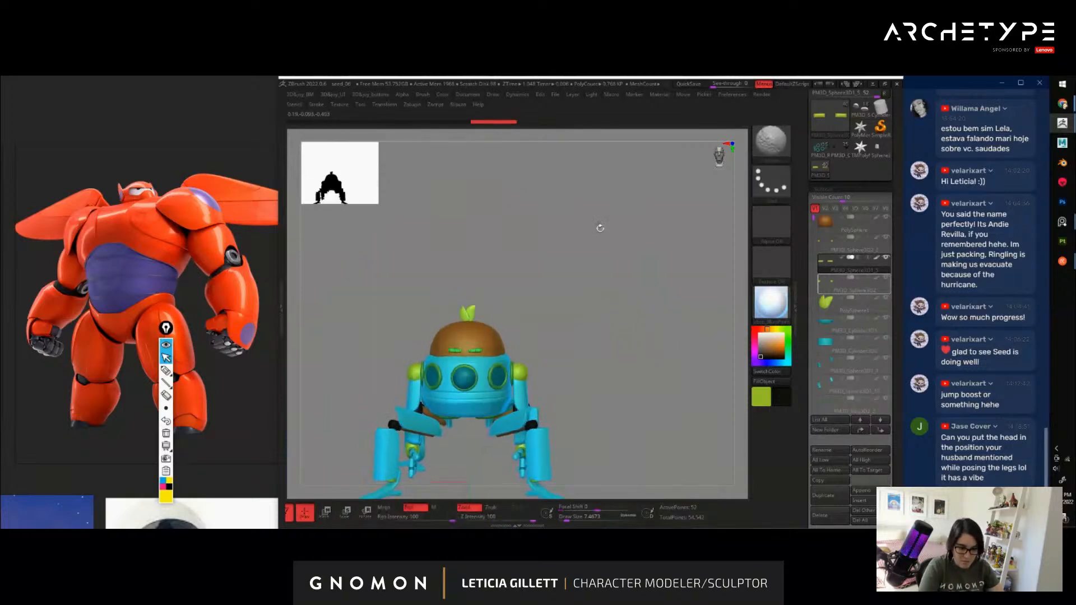
# Lower the brown head together with its leaf sprout slightly deeper into the blue body
pyautogui.moveTo(594, 379)
pyautogui.mouseDown()
pyautogui.moveTo(639, 379)
pyautogui.moveTo(598, 377)
pyautogui.mouseUp()
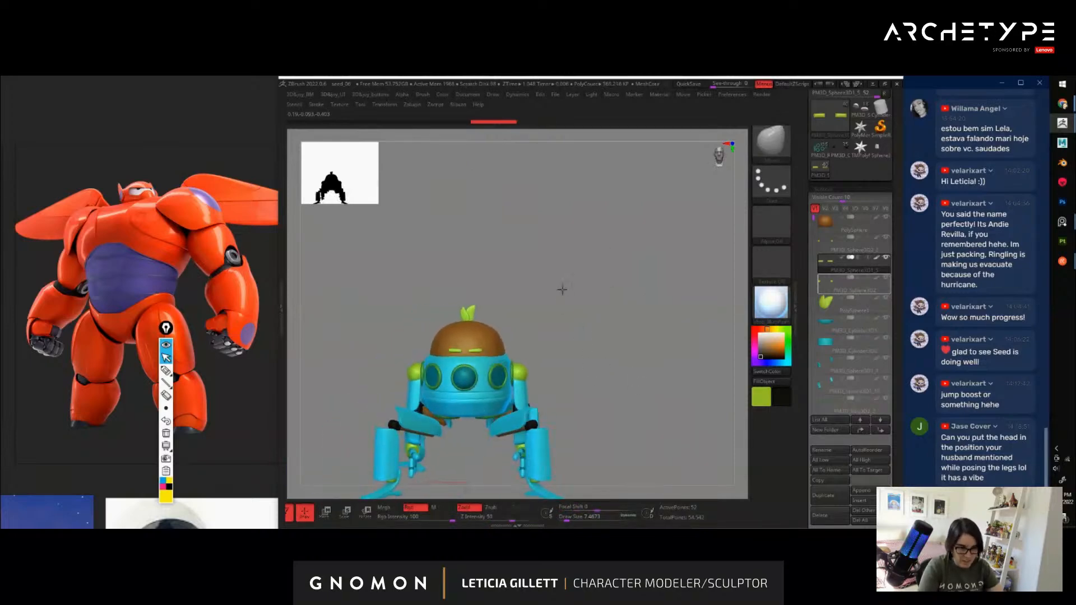
pyautogui.keyDown('alt'); pyautogui.moveTo(562, 288); pyautogui.dragTo(637, 277); pyautogui.keyUp('alt')
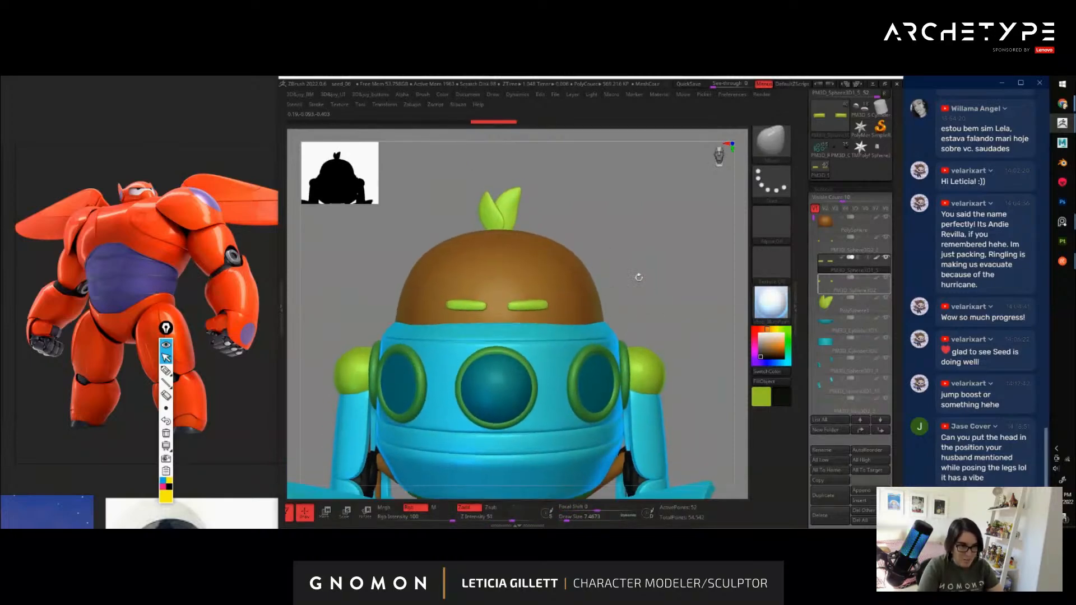
pyautogui.keyDown('alt'); pyautogui.click(541, 270); pyautogui.keyUp('alt')
pyautogui.press('w')
pyautogui.press('t')
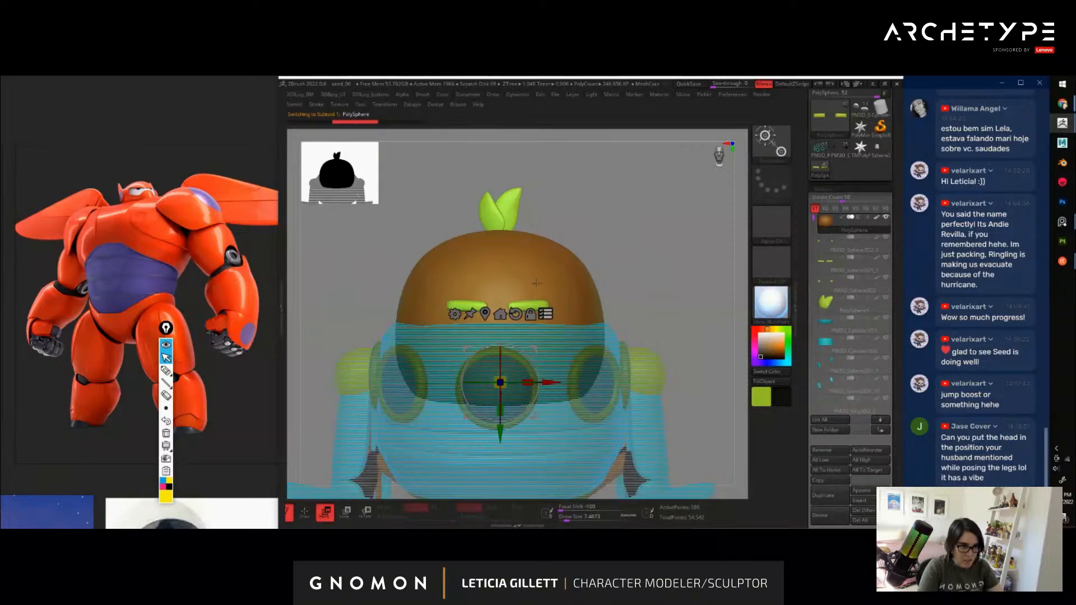
pyautogui.moveTo(500, 424); pyautogui.dragTo(502, 437)
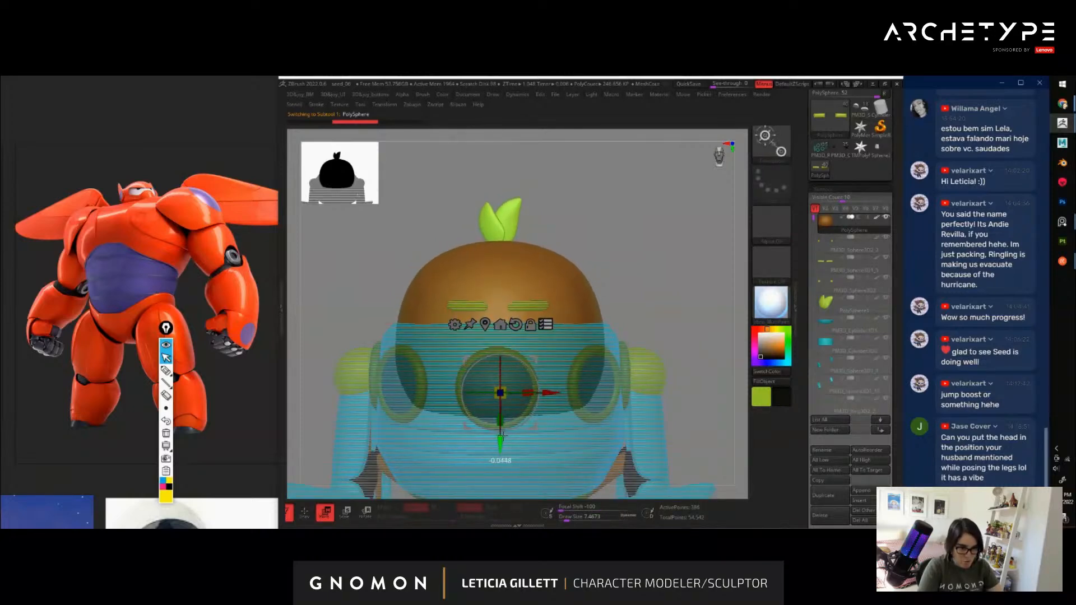
# Move only the two green eyes slightly down so they follow the lowered head, and check the face from farther away
pyautogui.press('q')
pyautogui.keyDown('alt'); pyautogui.click(523, 306); pyautogui.keyUp('alt')
pyautogui.press('w')
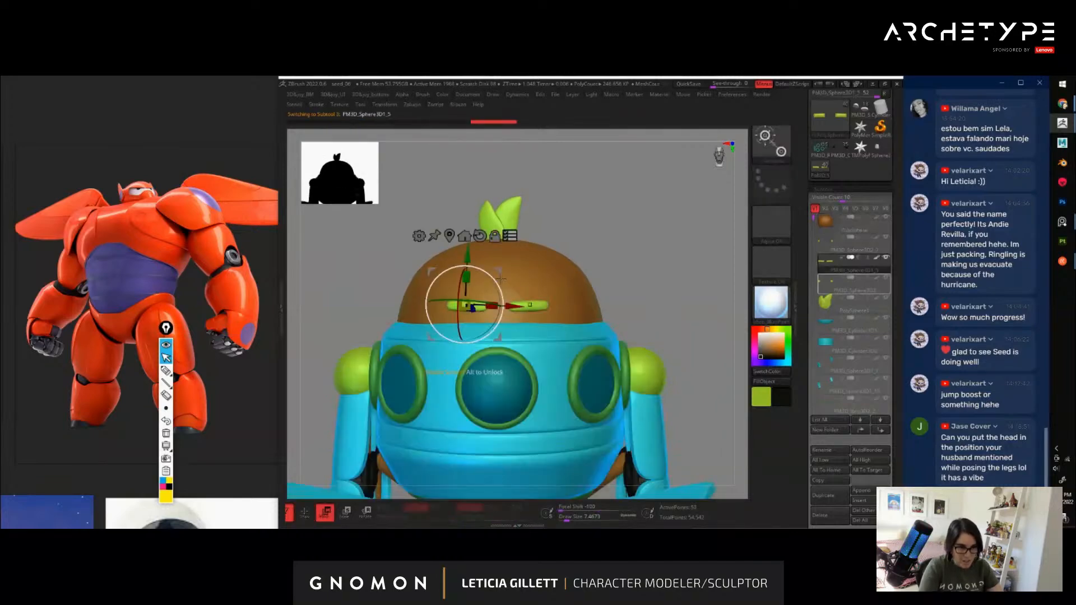
pyautogui.moveTo(470, 256); pyautogui.dragTo(470, 258)
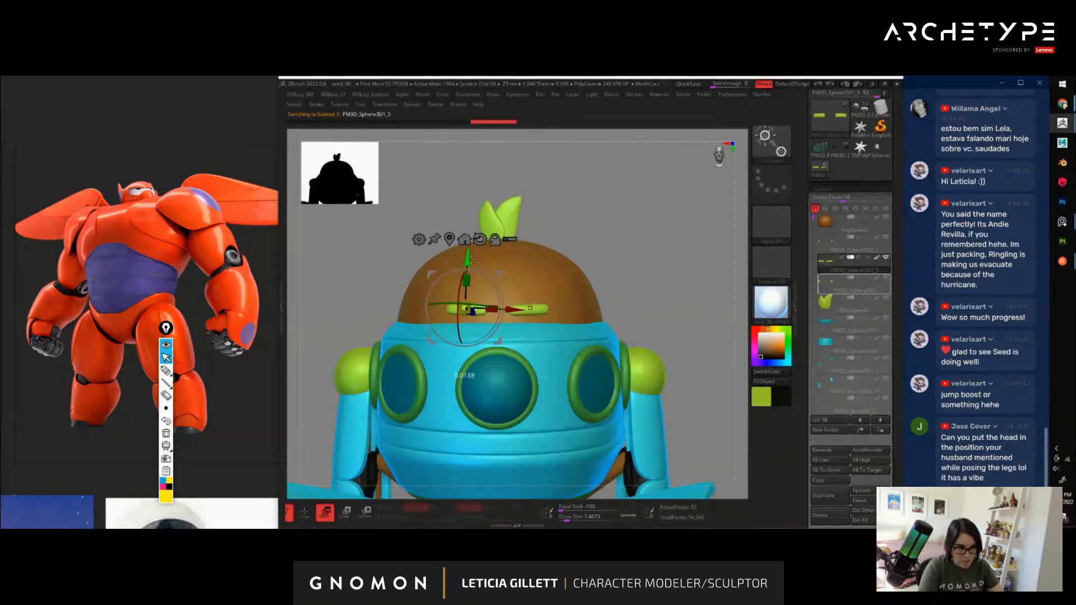
pyautogui.press('q')
pyautogui.moveTo(530, 275)
pyautogui.keyDown('ctrl'); pyautogui.mouseDown(button='right')
pyautogui.moveTo(530, 186)
pyautogui.moveTo(608, 291)
pyautogui.moveTo(646, 296)
pyautogui.moveTo(429, 299)
pyautogui.moveTo(591, 301)
pyautogui.moveTo(460, 362)
pyautogui.mouseUp(button='right'); pyautogui.keyUp('ctrl')
pyautogui.keyDown('ctrl'); pyautogui.moveTo(622, 372); pyautogui.dragTo(515, 363, button='right'); pyautogui.keyUp('ctrl')
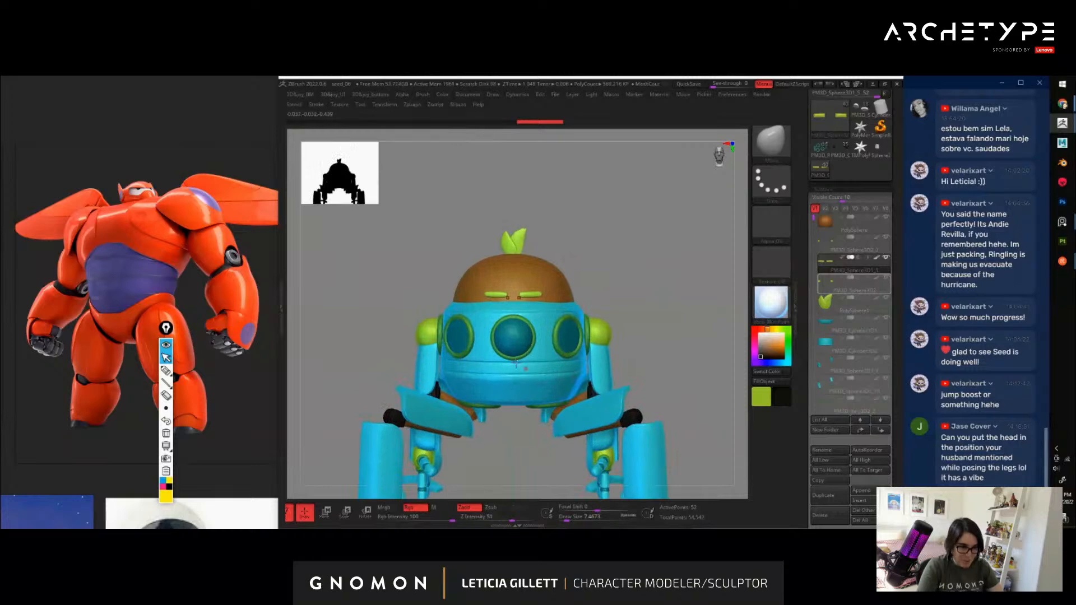
# Make the blue upper body band active for moving and enable transforming several selected subtools together
pyautogui.keyDown('ctrl'); pyautogui.moveTo(672, 372); pyautogui.dragTo(638, 339, button='right'); pyautogui.keyUp('ctrl')
pyautogui.keyDown('alt'); pyautogui.click(545, 325); pyautogui.keyUp('alt')
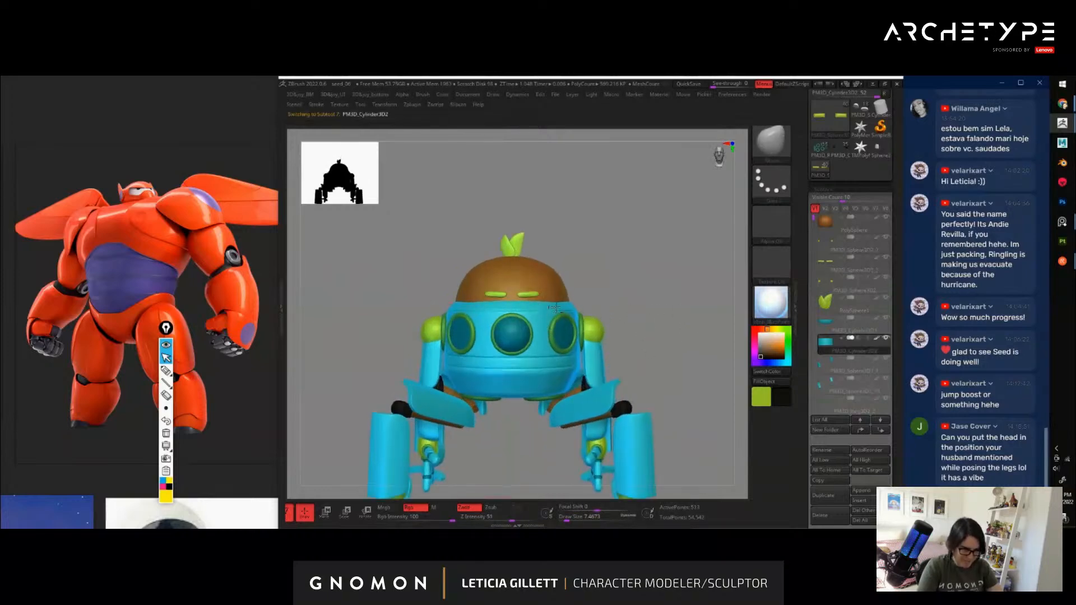
pyautogui.press('w')
pyautogui.click(497, 236)
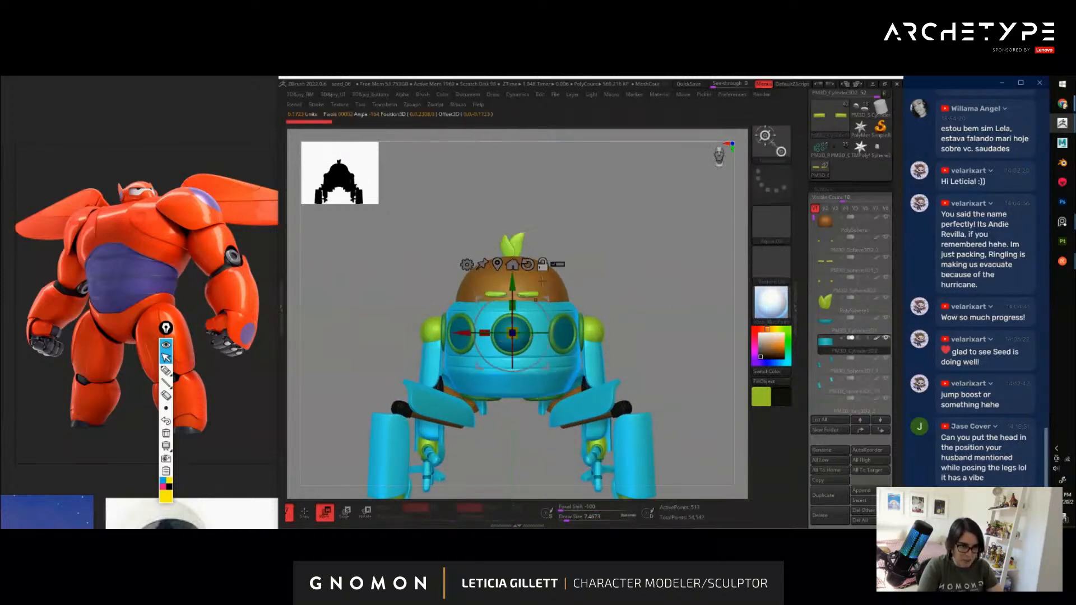
pyautogui.keyDown('ctrl'); pyautogui.moveTo(649, 333); pyautogui.dragTo(634, 314, button='right'); pyautogui.keyUp('ctrl')
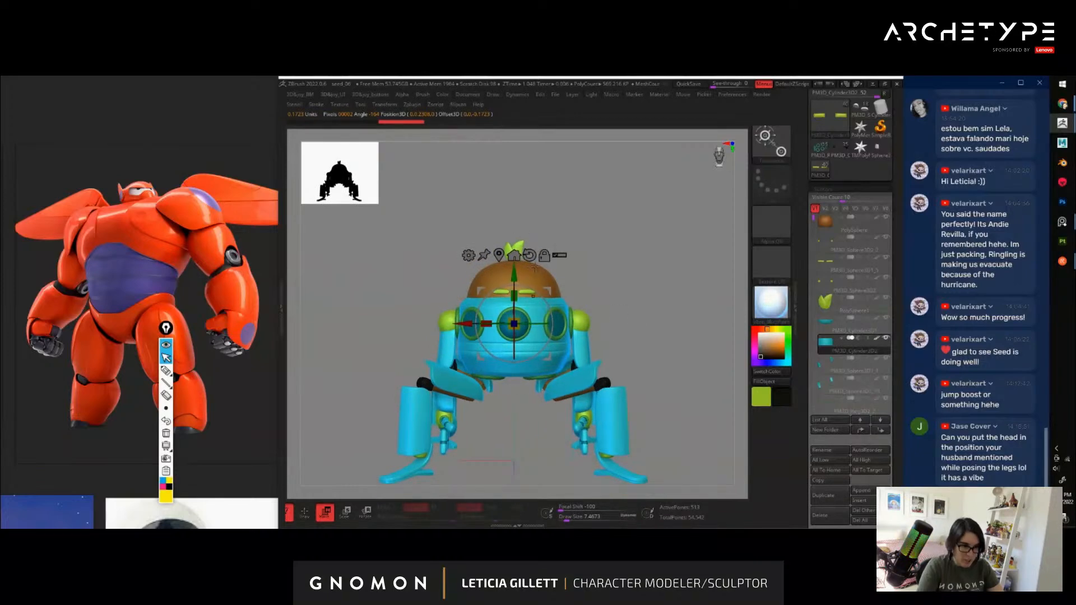
pyautogui.click(559, 255)
pyautogui.keyDown('ctrl'); pyautogui.moveTo(632, 250); pyautogui.dragTo(633, 300, button='right'); pyautogui.keyUp('ctrl')
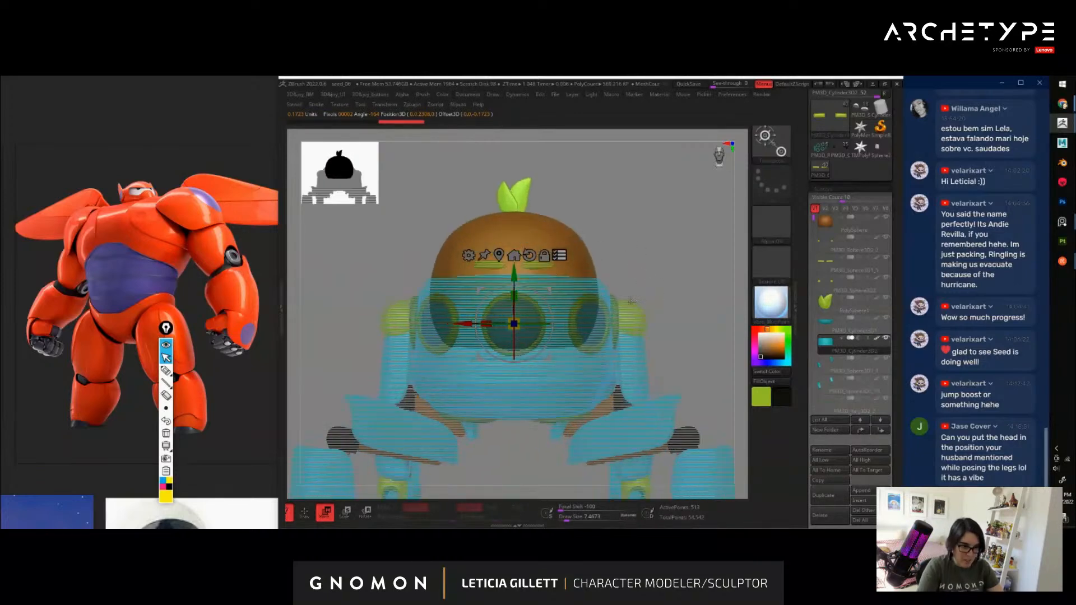
# Add the upper body band, the side portholes and the central porthole to the parts that move with the head
pyautogui.keyDown('ctrl'); pyautogui.keyDown('shift'); pyautogui.click(574, 289); pyautogui.keyUp('shift'); pyautogui.keyUp('ctrl')
pyautogui.keyDown('ctrl'); pyautogui.keyDown('shift'); pyautogui.click(455, 315); pyautogui.keyUp('shift'); pyautogui.keyUp('ctrl')
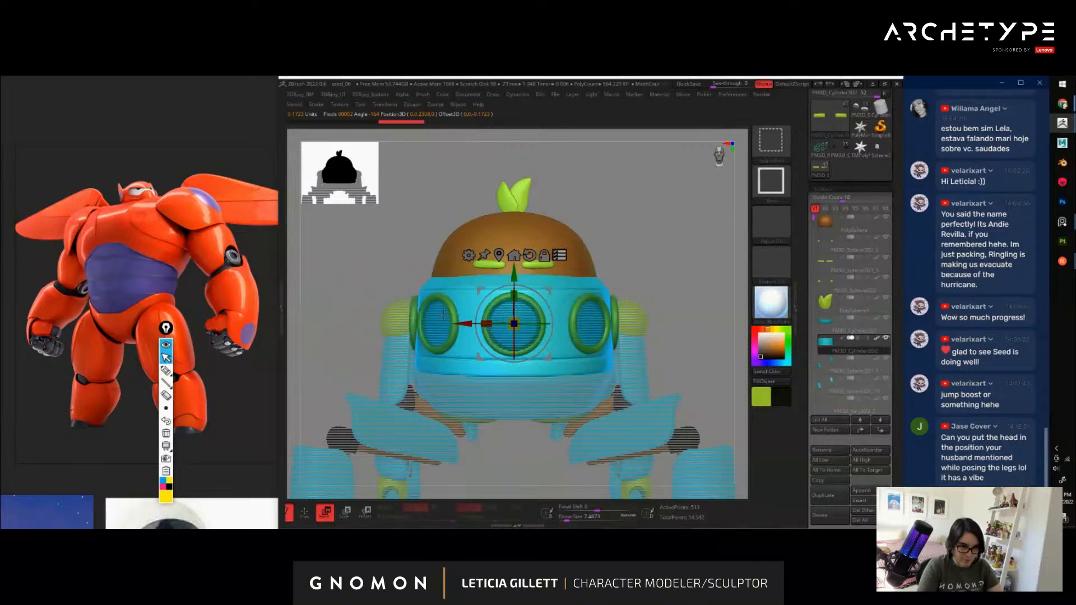
pyautogui.keyDown('ctrl'); pyautogui.keyDown('shift'); pyautogui.click(584, 318); pyautogui.keyUp('shift'); pyautogui.keyUp('ctrl')
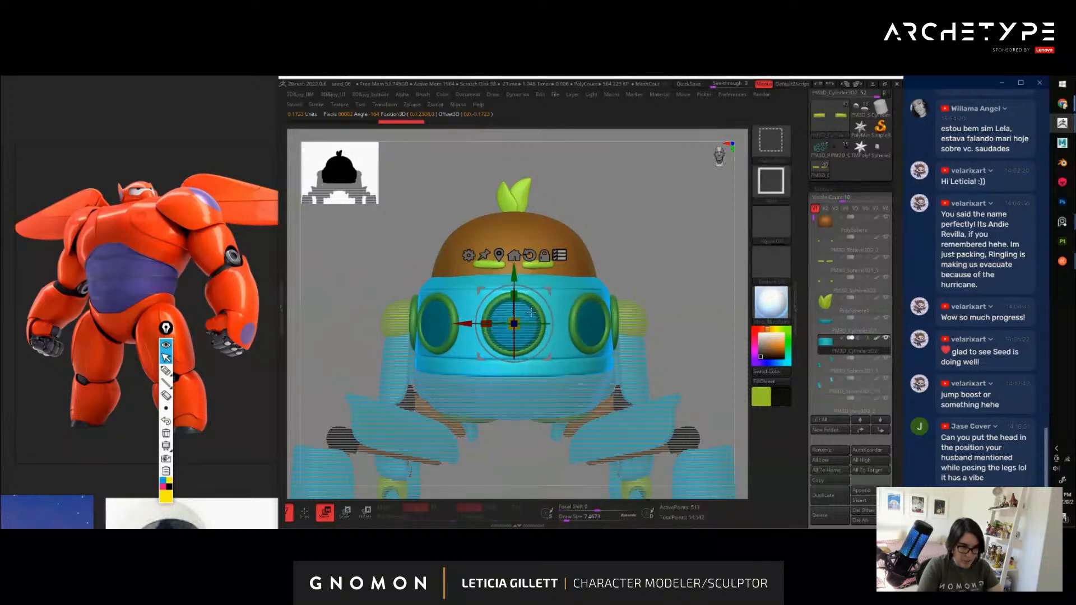
pyautogui.moveTo(660, 290); pyautogui.dragTo(625, 311, button='right')
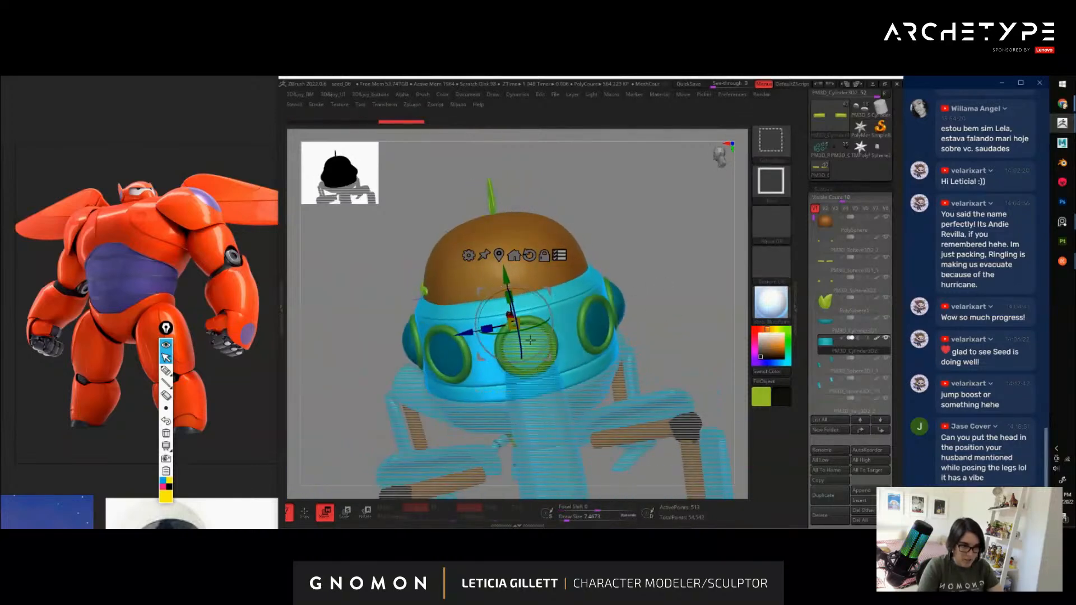
pyautogui.keyDown('ctrl'); pyautogui.keyDown('shift'); pyautogui.click(530, 340); pyautogui.keyUp('shift'); pyautogui.keyUp('ctrl')
# Add the remaining arm parts to the moving selection, including the forearms, hands and fingers, leaving the pelvis and legs excluded
pyautogui.keyDown('shift'); pyautogui.moveTo(685, 332); pyautogui.dragTo(701, 317, button='right'); pyautogui.keyUp('shift')
pyautogui.keyDown('ctrl'); pyautogui.keyDown('shift'); pyautogui.click(606, 288); pyautogui.keyUp('shift'); pyautogui.keyUp('ctrl')
pyautogui.keyDown('ctrl'); pyautogui.keyDown('shift'); pyautogui.click(677, 386); pyautogui.keyUp('shift'); pyautogui.keyUp('ctrl')
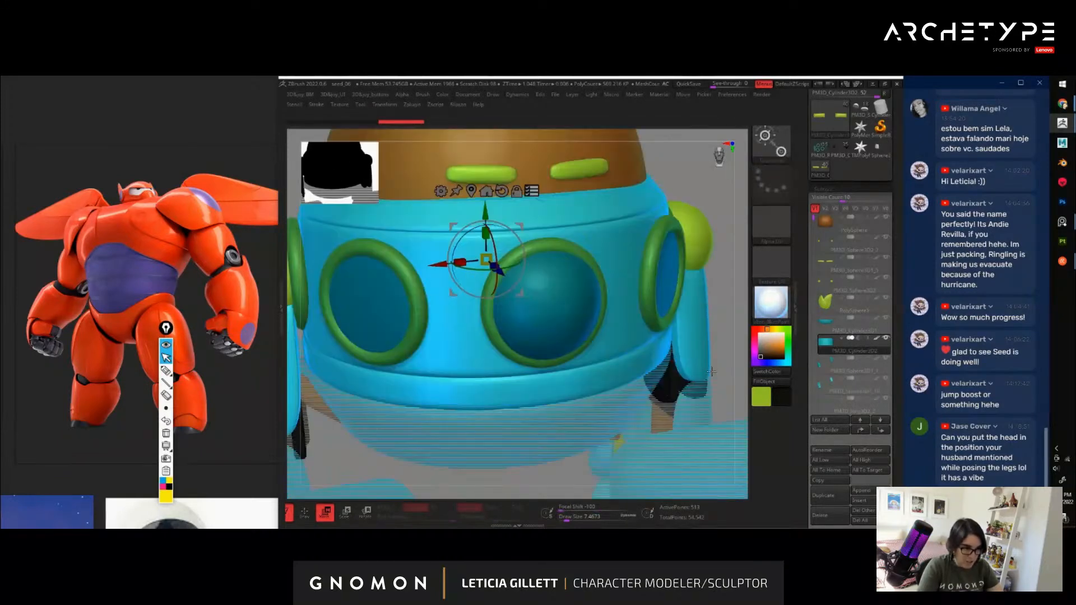
pyautogui.moveTo(677, 385); pyautogui.dragTo(580, 371, button='right')
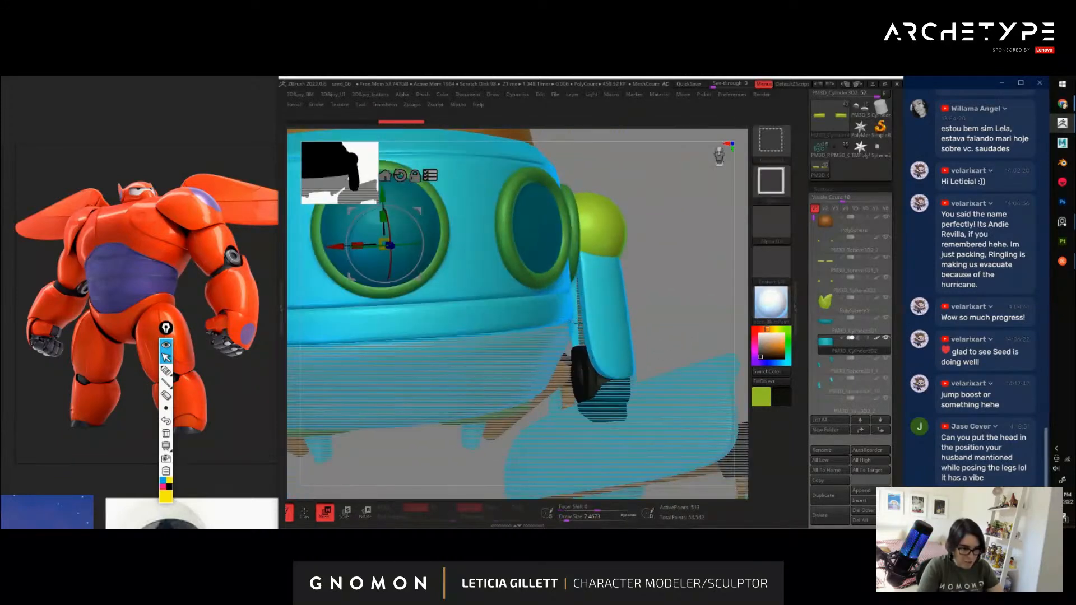
pyautogui.moveTo(643, 321)
pyautogui.mouseDown(button='right')
pyautogui.moveTo(536, 445)
pyautogui.moveTo(567, 247)
pyautogui.moveTo(550, 295)
pyautogui.moveTo(613, 280)
pyautogui.moveTo(589, 276)
pyautogui.moveTo(567, 362)
pyautogui.mouseUp(button='right')
pyautogui.keyDown('ctrl'); pyautogui.keyDown('shift'); pyautogui.click(532, 451); pyautogui.keyUp('shift'); pyautogui.keyUp('ctrl')
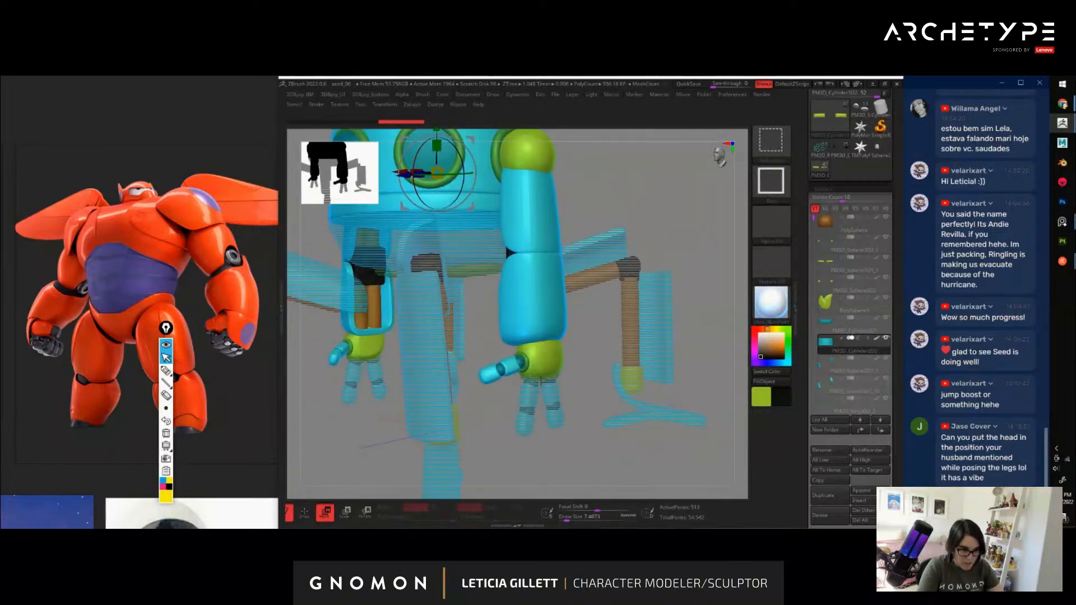
pyautogui.keyDown('ctrl'); pyautogui.keyDown('shift'); pyautogui.click(553, 379); pyautogui.keyUp('shift'); pyautogui.keyUp('ctrl')
pyautogui.keyDown('ctrl'); pyautogui.moveTo(590, 459); pyautogui.dragTo(661, 355, button='right'); pyautogui.keyUp('ctrl')
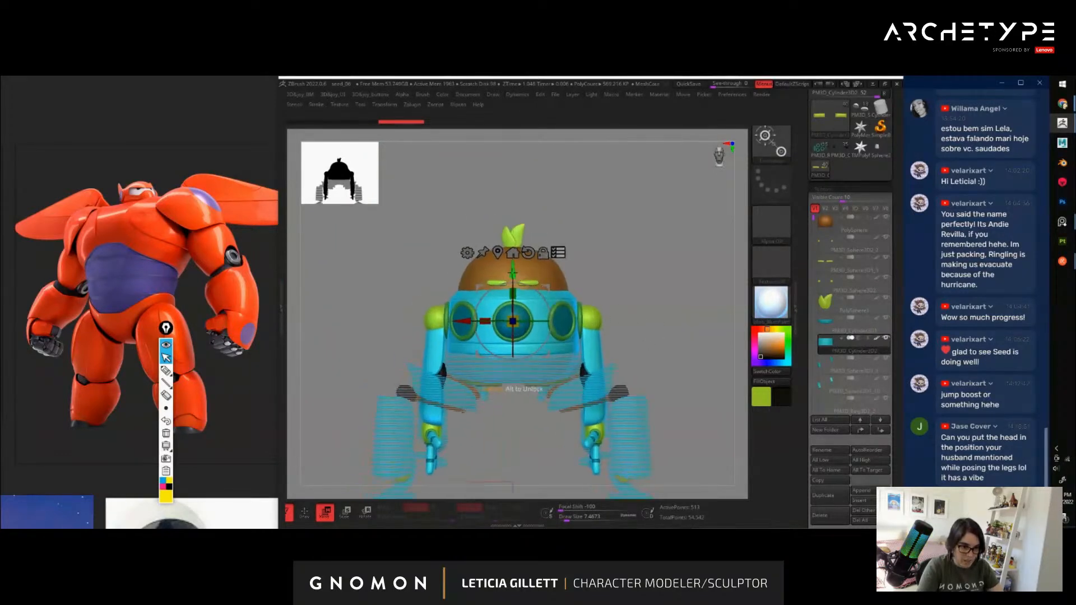
# Raise the selected head, upper body and arms well above the pelvis, leaving a gap for a torso
pyautogui.moveTo(512, 273); pyautogui.dragTo(513, 188)
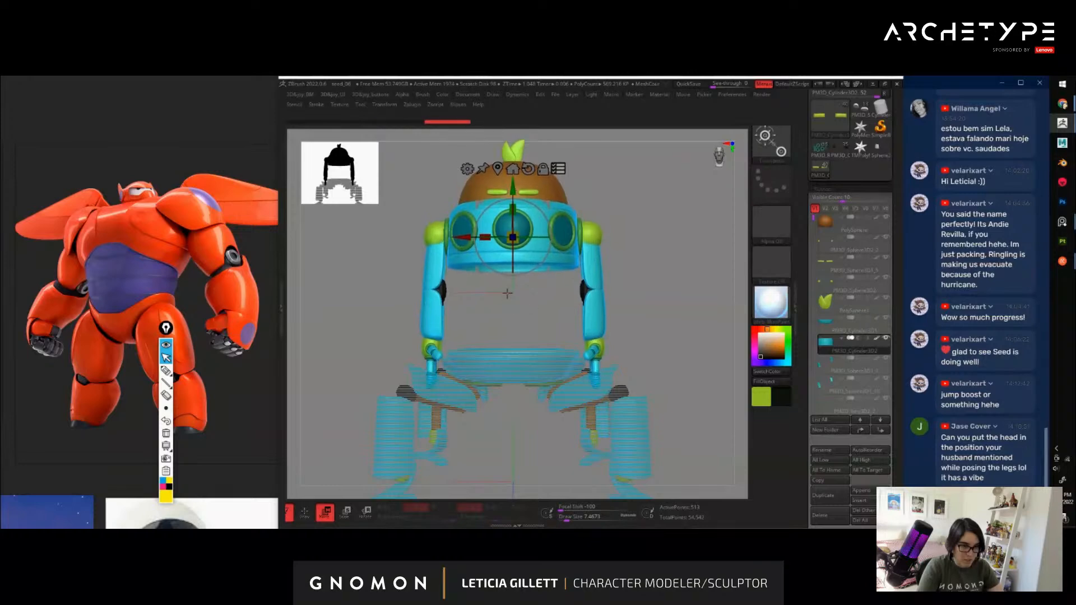
pyautogui.moveTo(643, 304); pyautogui.dragTo(673, 420, button='right')
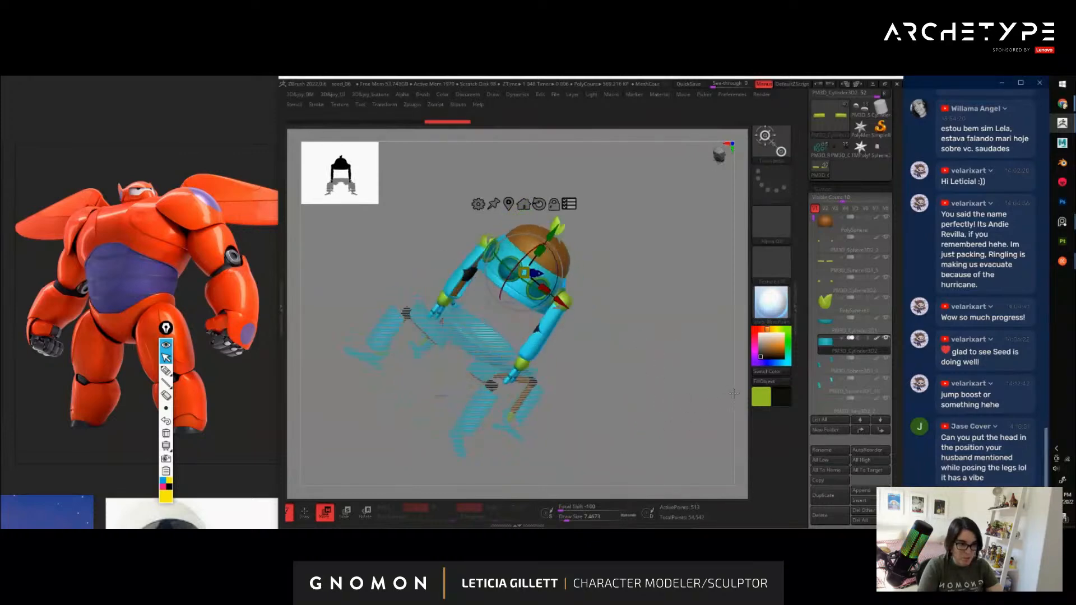
pyautogui.moveTo(702, 346); pyautogui.dragTo(665, 350, button='right')
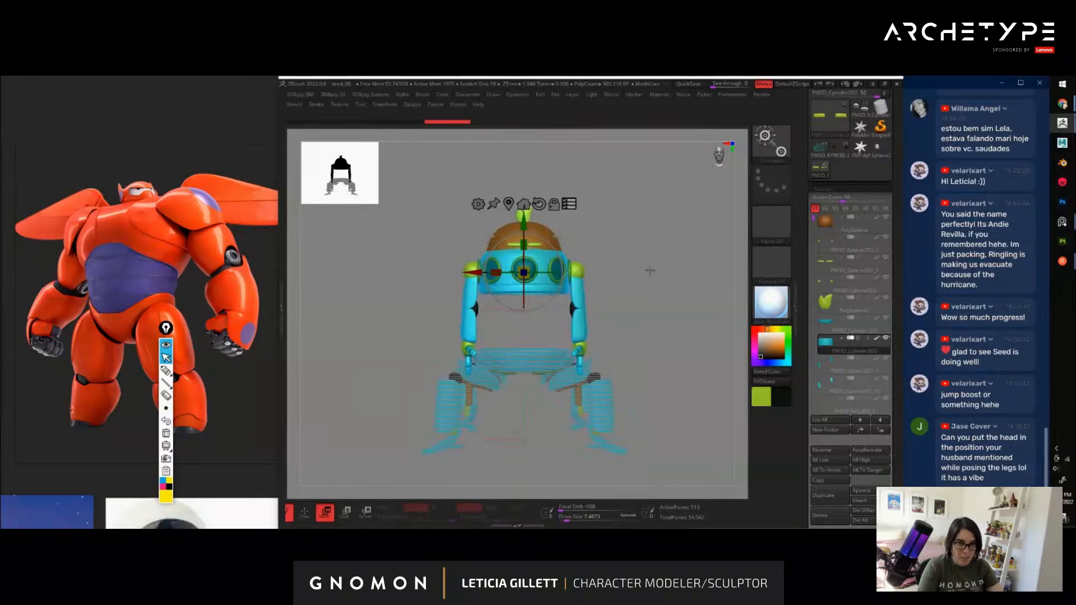
pyautogui.keyDown('ctrl'); pyautogui.moveTo(654, 288); pyautogui.dragTo(654, 291, button='right'); pyautogui.keyUp('ctrl')
# Try tilting the raised head, upper body and arms around their centre, and undo the rotations
pyautogui.moveTo(527, 257); pyautogui.dragTo(560, 257, button='right')
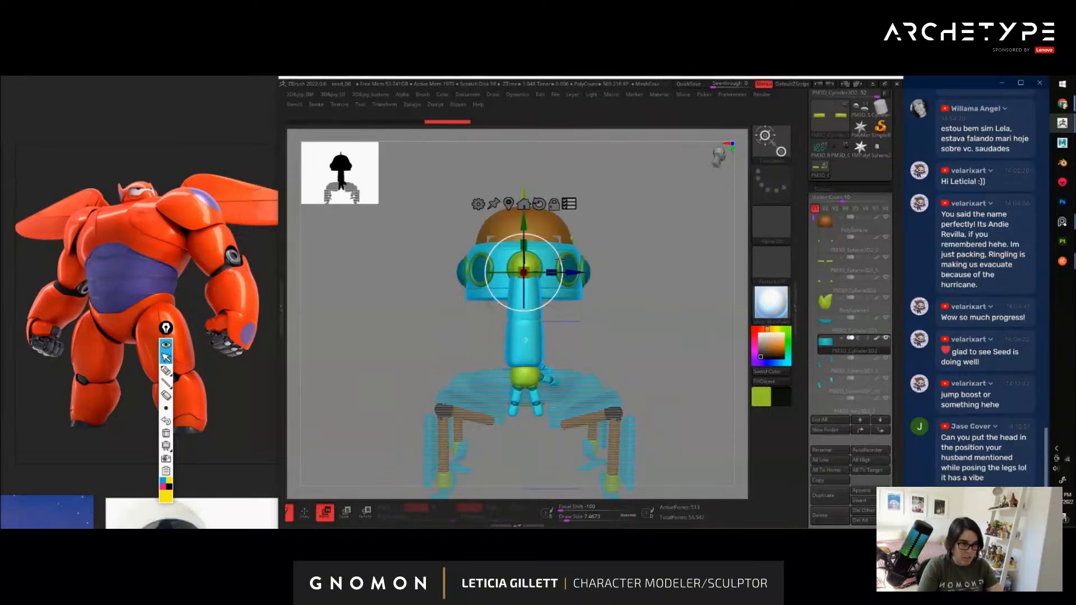
pyautogui.moveTo(563, 255); pyautogui.dragTo(569, 259)
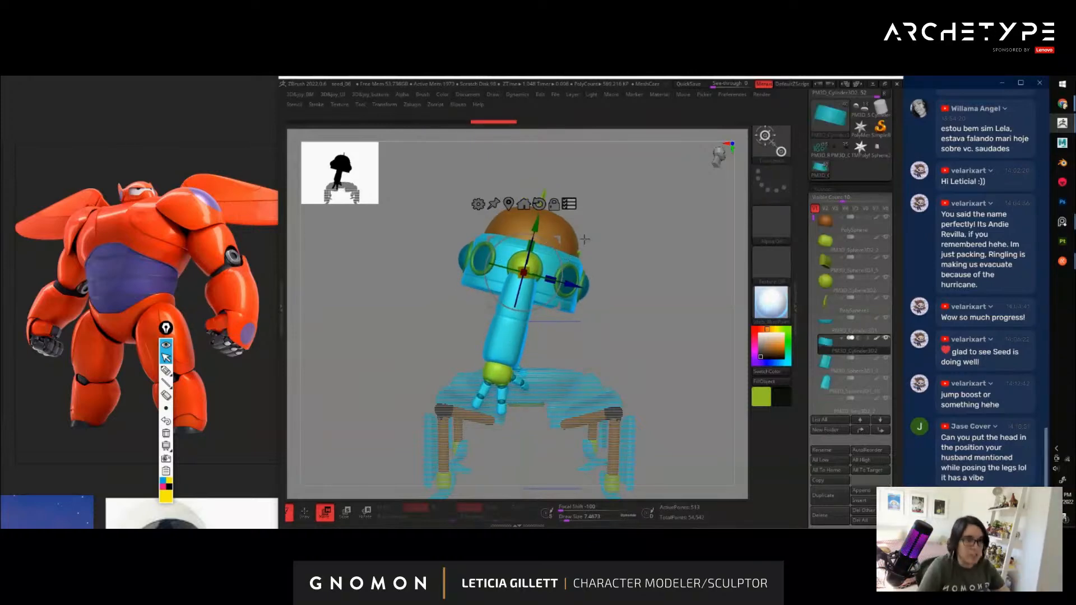
pyautogui.hotkey('ctrl', 'z')
pyautogui.moveTo(552, 293)
pyautogui.mouseDown(button='right')
pyautogui.moveTo(673, 314)
pyautogui.moveTo(611, 281)
pyautogui.moveTo(638, 274)
pyautogui.moveTo(623, 285)
pyautogui.moveTo(514, 275)
pyautogui.mouseUp(button='right')
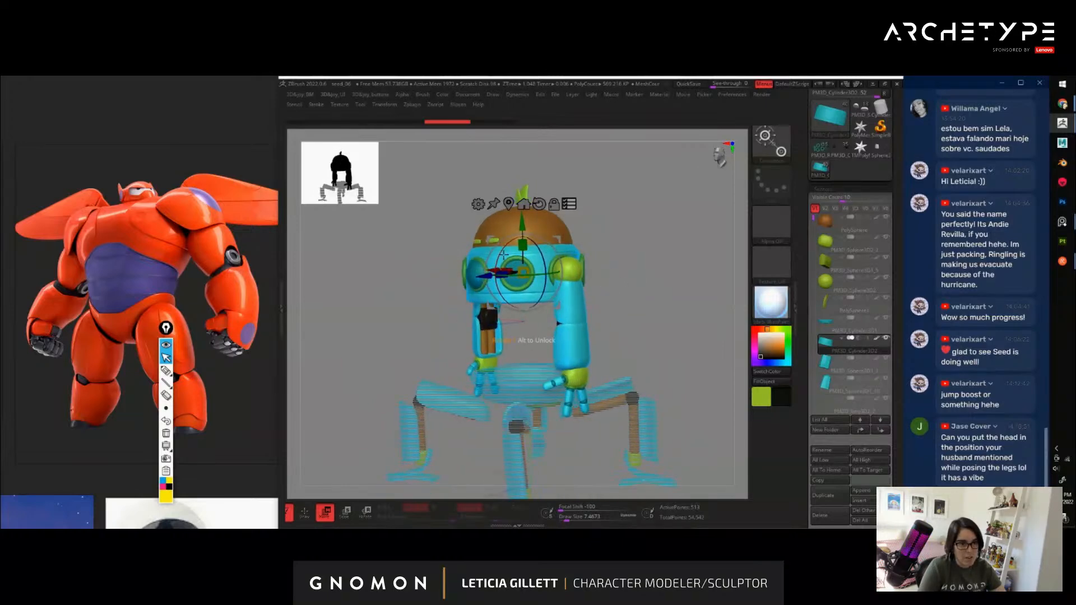
pyautogui.moveTo(502, 249); pyautogui.dragTo(506, 250)
pyautogui.moveTo(619, 297); pyautogui.dragTo(645, 302, button='right')
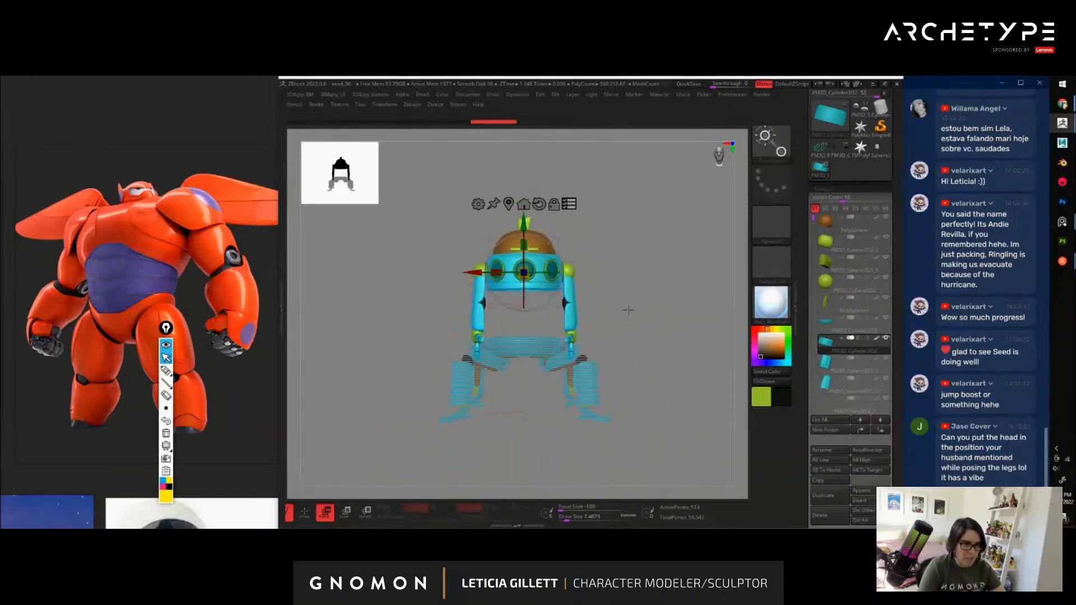
pyautogui.press('q')
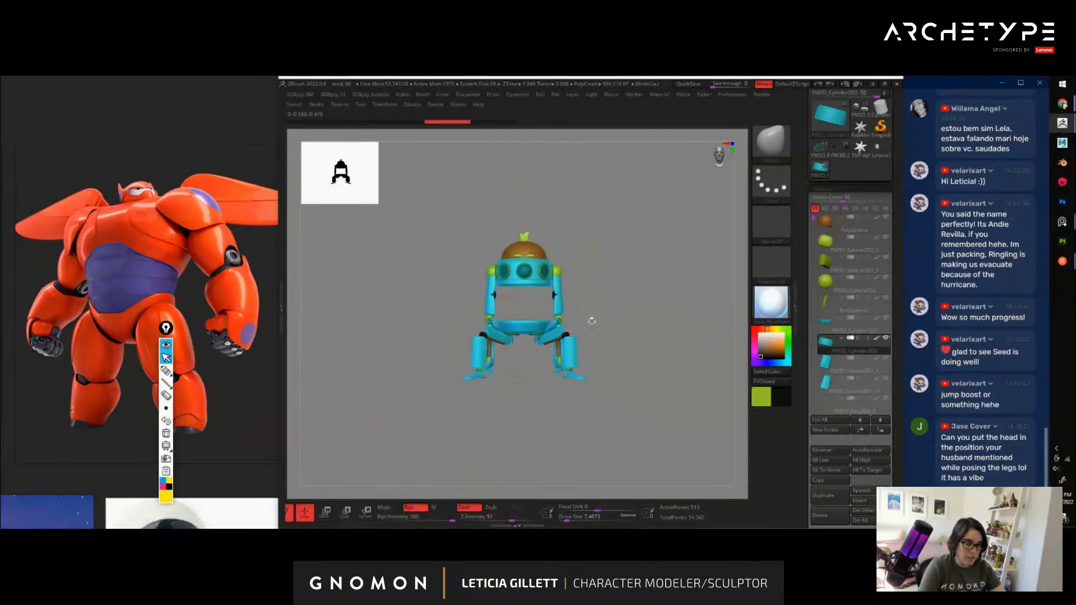
pyautogui.moveTo(591, 321); pyautogui.dragTo(664, 358, button='right')
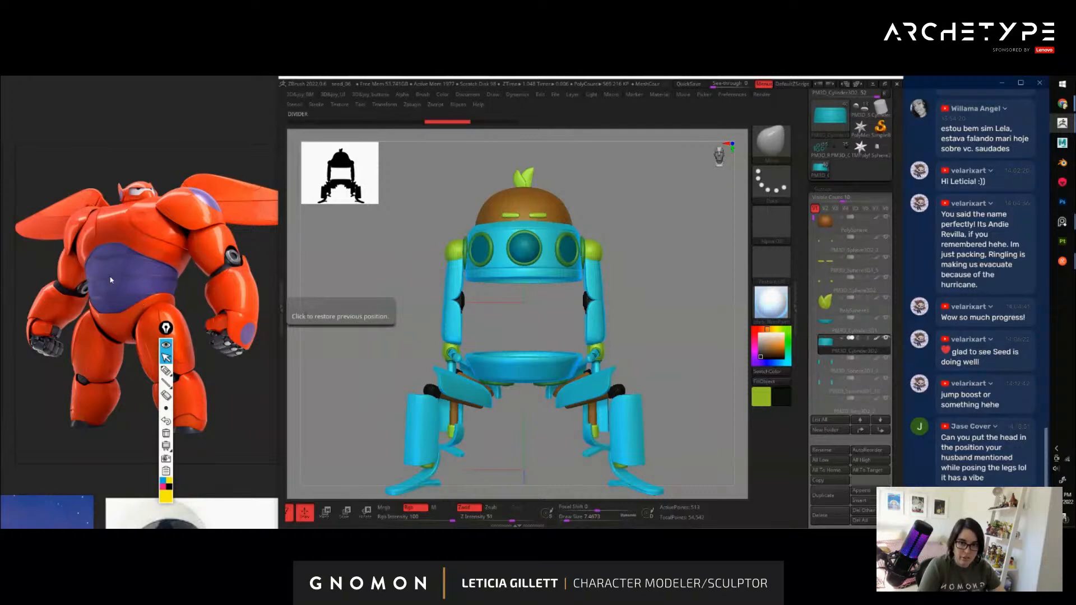
pyautogui.moveTo(643, 310); pyautogui.dragTo(630, 326, button='right')
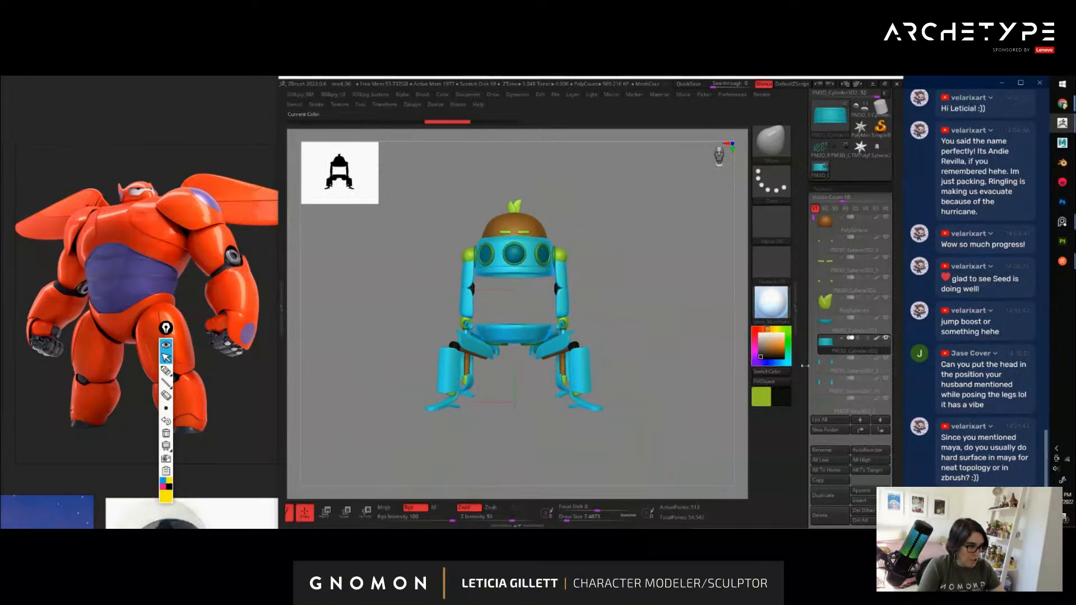
# Insert a new cylinder subtool and scale it down uniformly to torso size between the upper body and pelvis
pyautogui.scroll(-3, 841, 404)
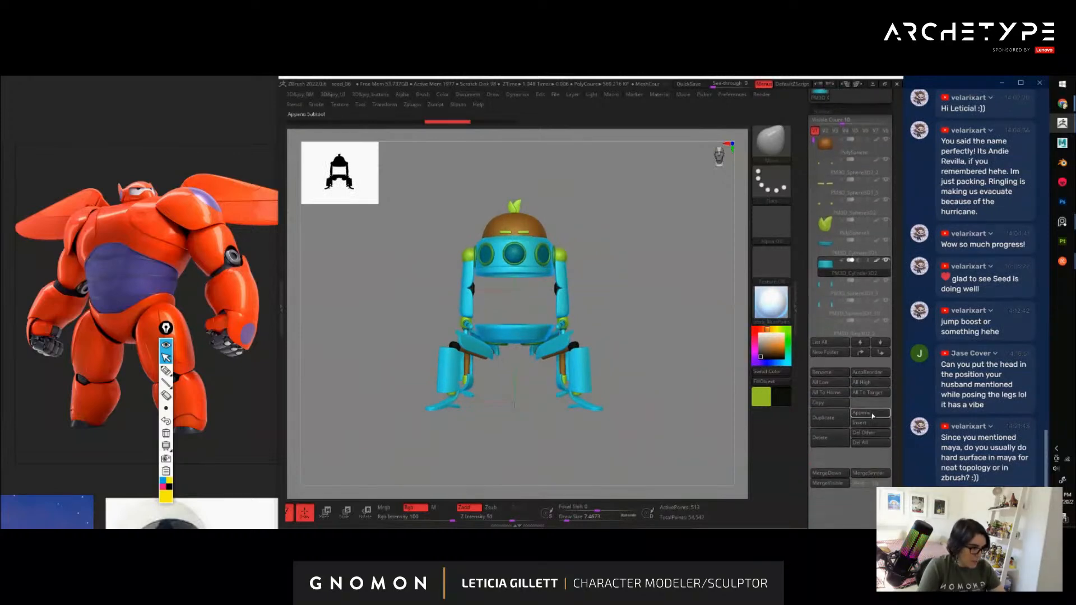
pyautogui.click(867, 425)
pyautogui.click(616, 359)
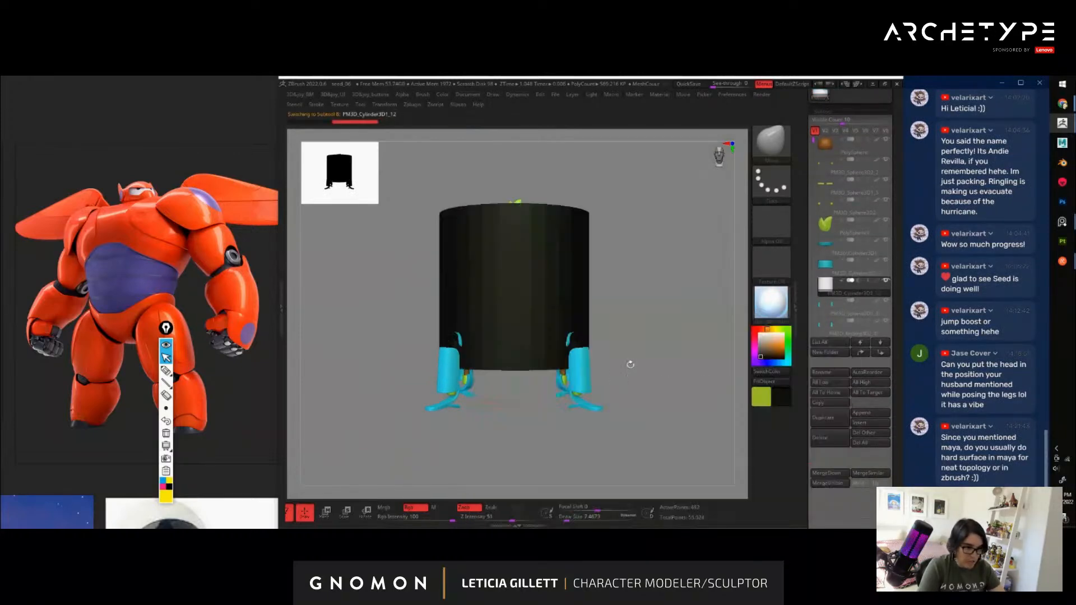
pyautogui.press('w')
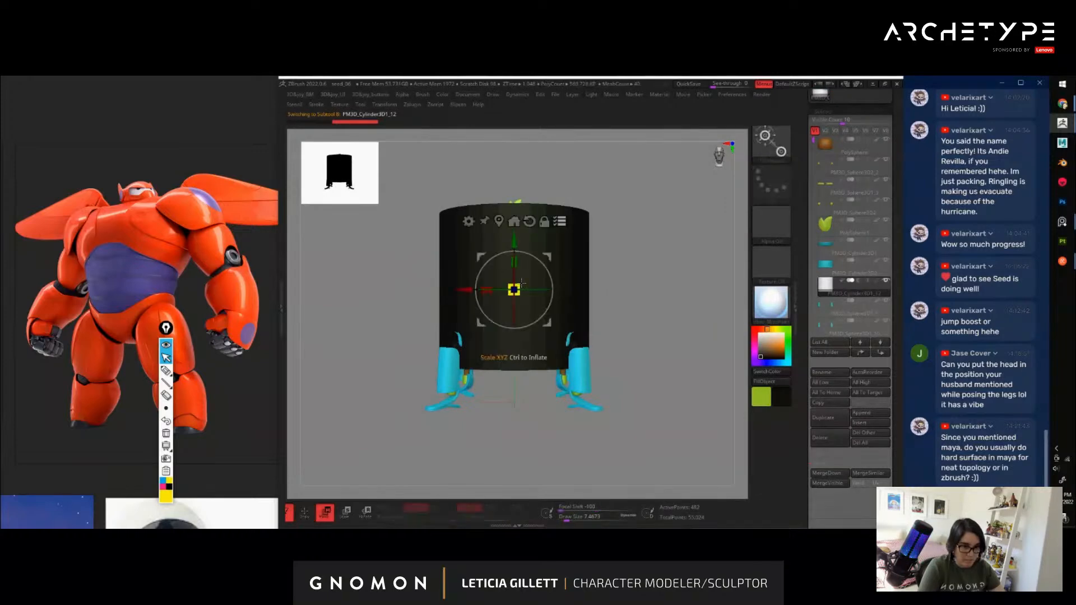
pyautogui.moveTo(516, 287); pyautogui.dragTo(476, 289)
# Try the leaf-green colour on the new torso cylinder, and return to black
pyautogui.press('c')
pyautogui.keyDown('alt'); pyautogui.moveTo(630, 296); pyautogui.dragTo(632, 343); pyautogui.keyUp('alt')
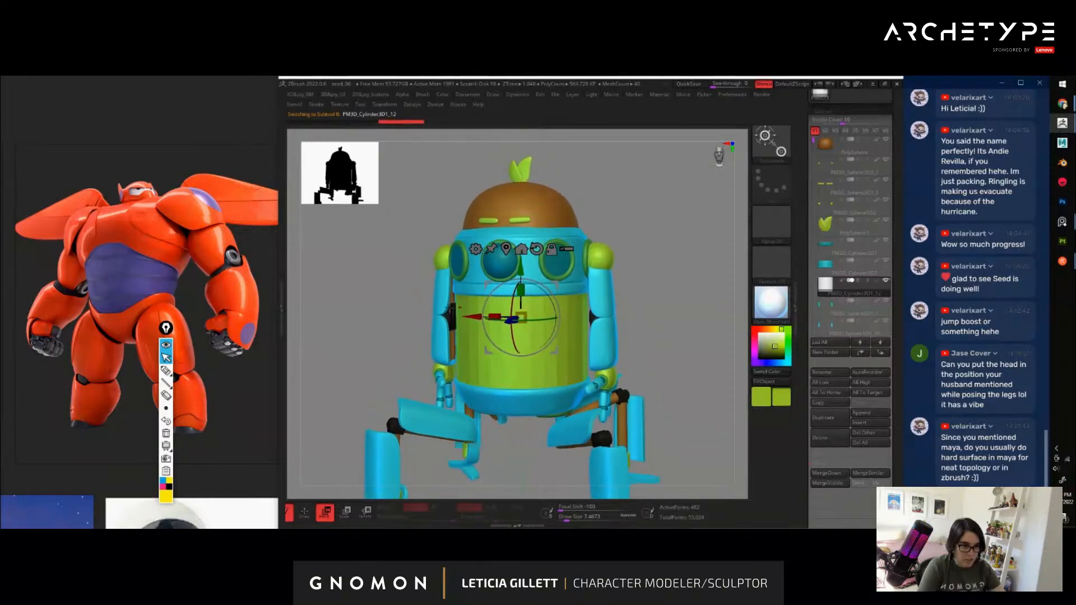
pyautogui.press('c')
pyautogui.moveTo(450, 313); pyautogui.dragTo(669, 320)
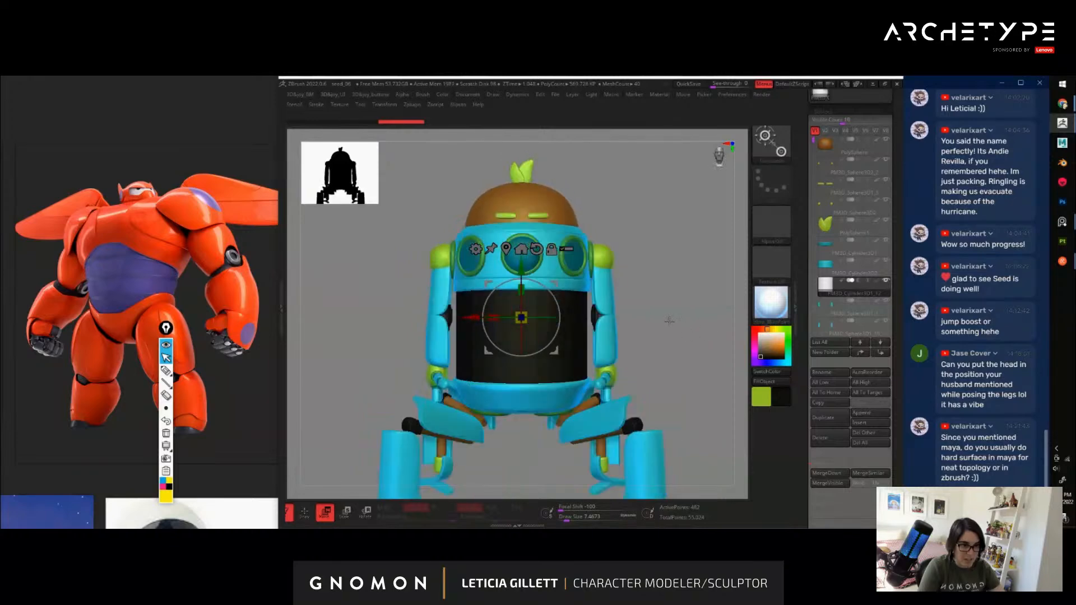
# Move the torso cylinder slightly down between the upper body and pelvis, and display its polygon wireframe
pyautogui.moveTo(517, 272)
pyautogui.mouseDown()
pyautogui.moveTo(523, 296)
pyautogui.moveTo(521, 286)
pyautogui.mouseUp()
pyautogui.hotkey('shift', 'f')
pyautogui.keyDown('alt'); pyautogui.moveTo(679, 323); pyautogui.dragTo(694, 339); pyautogui.keyUp('alt')
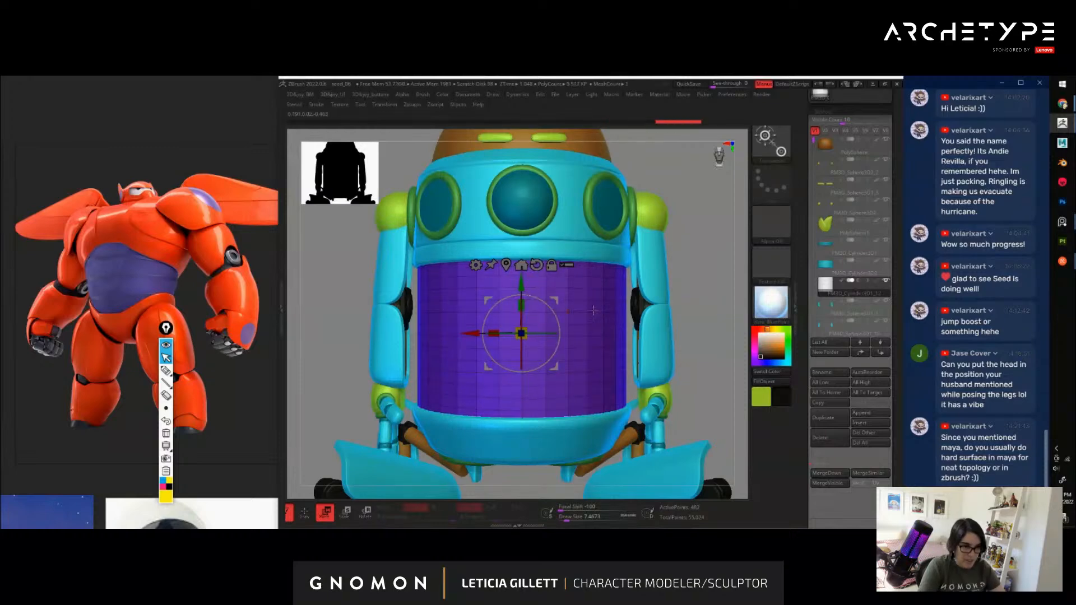
# Set the ZModeler brush to scale complete edge loops on the torso cylinder
pyautogui.press('q')
pyautogui.keyDown('alt'); pyautogui.moveTo(666, 315); pyautogui.dragTo(720, 309); pyautogui.keyUp('alt')
pyautogui.press('b')
pyautogui.press('z')
pyautogui.press('m')
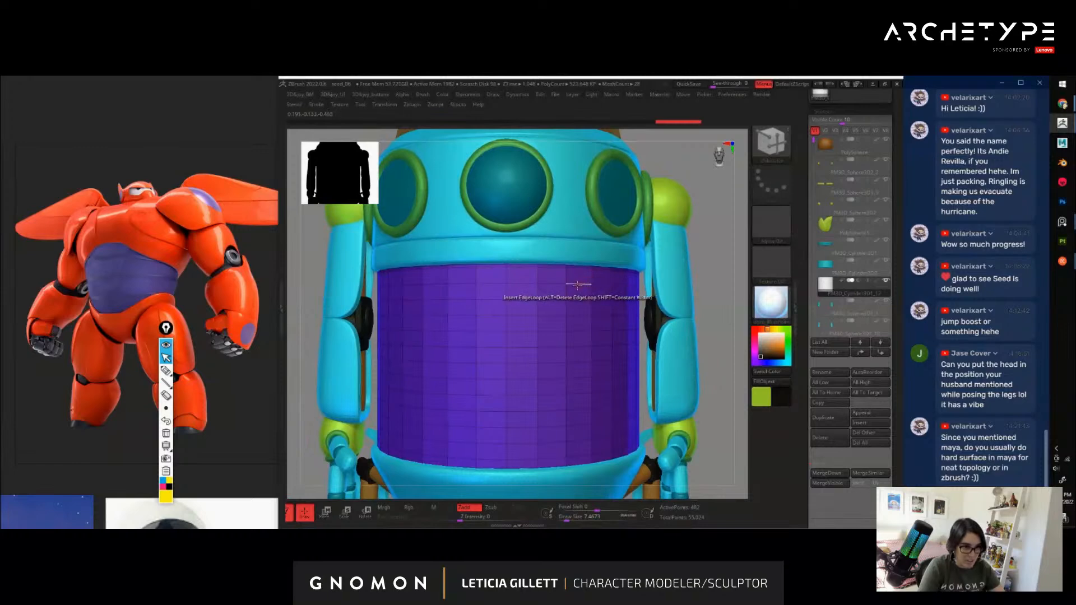
pyautogui.press('space')
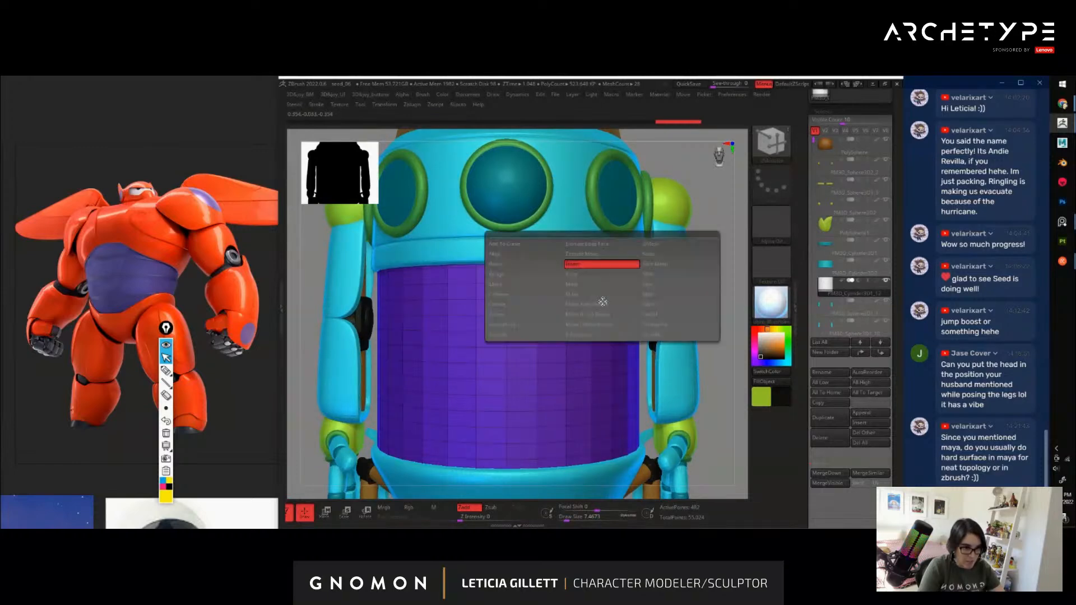
pyautogui.click(678, 254)
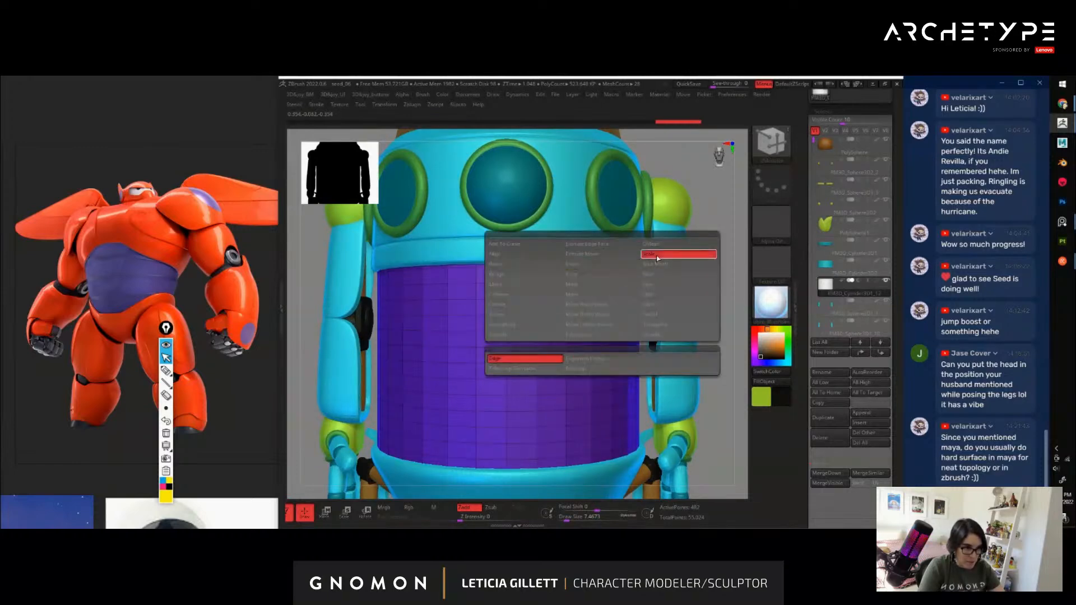
pyautogui.click(529, 370)
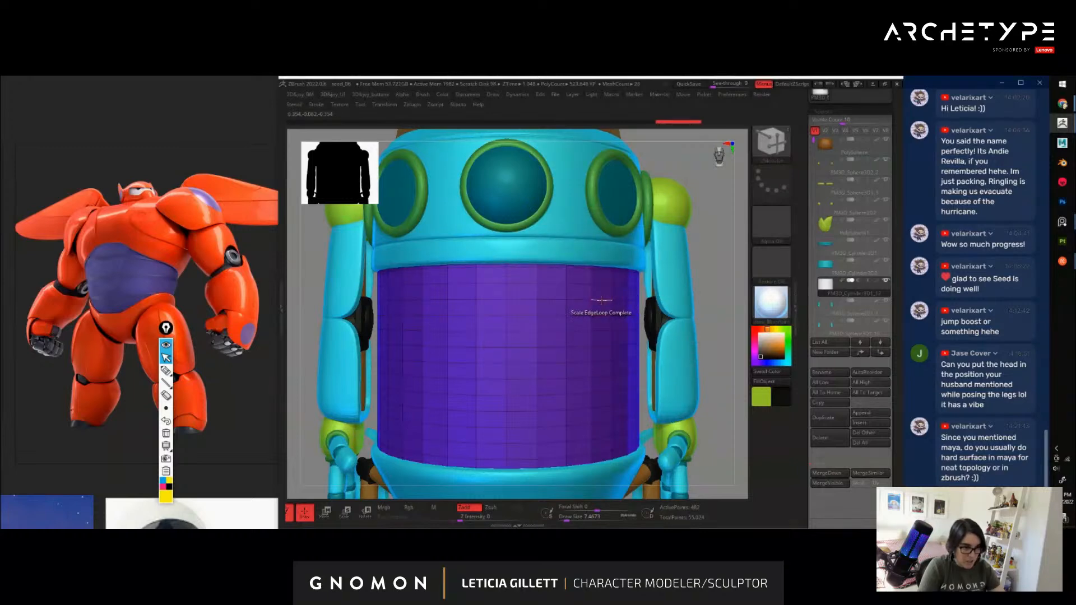
# Isolate the torso cylinder, mask four evenly spaced horizontal bands around it, and invert the mask
pyautogui.press('p')
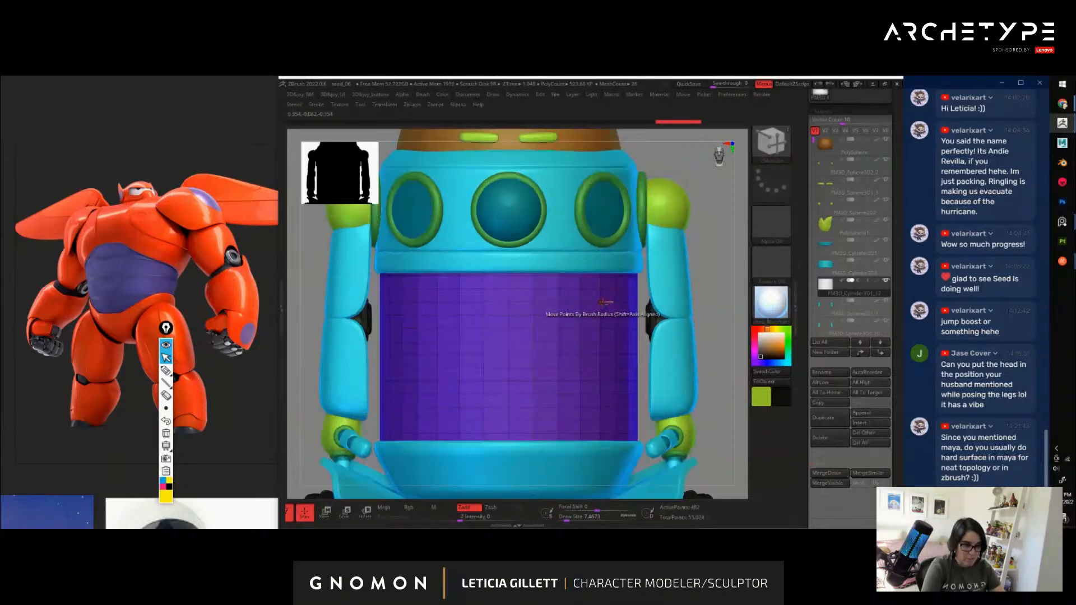
pyautogui.hotkey('shift', 's')
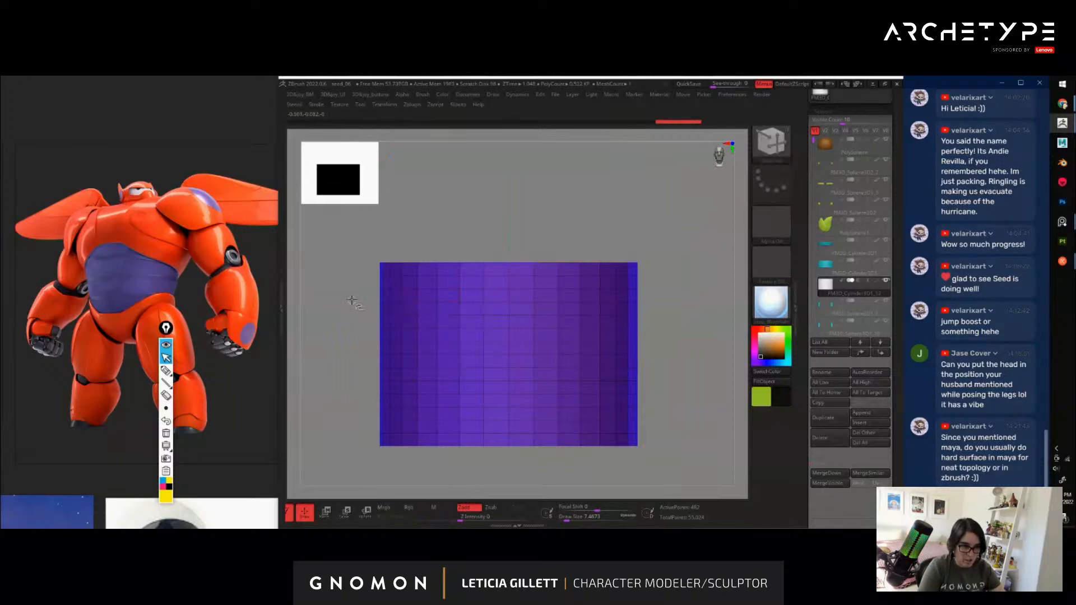
pyautogui.moveTo(351, 301); pyautogui.dragTo(681, 306)
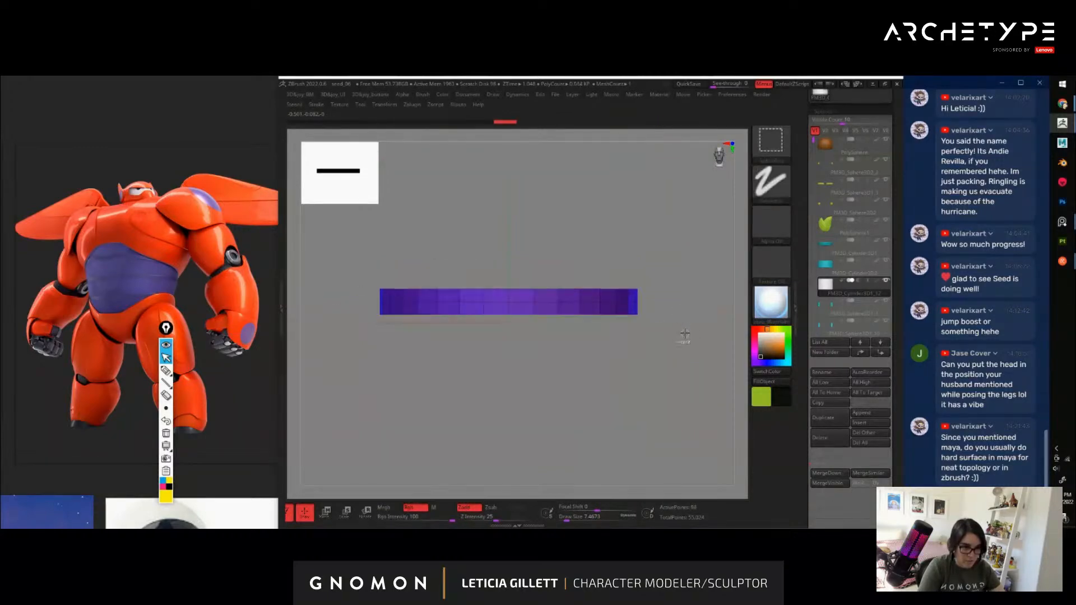
pyautogui.hotkey('ctrl', 'z')
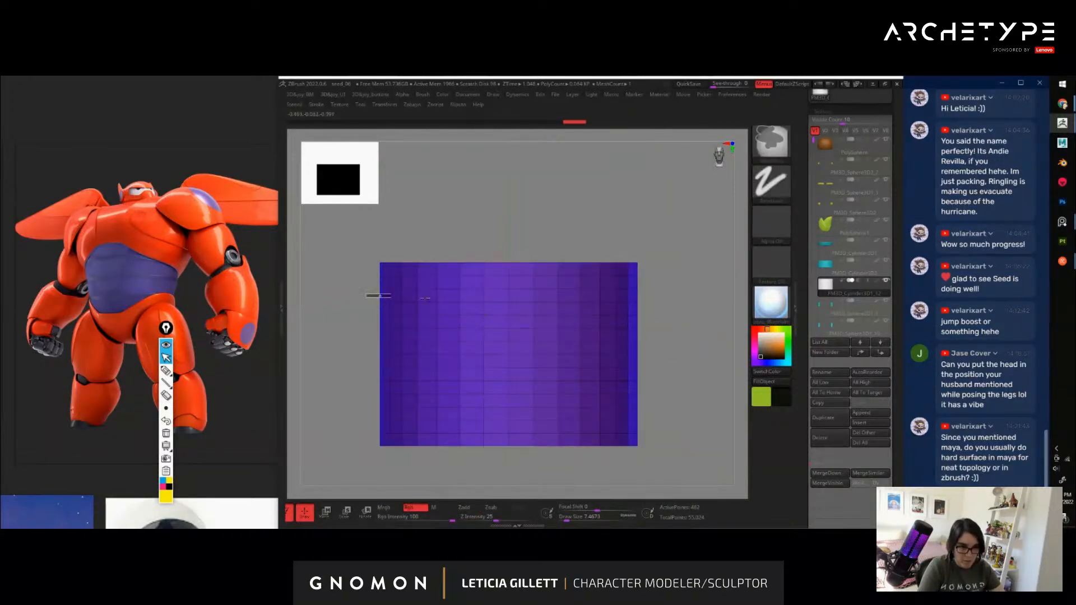
pyautogui.keyDown('ctrl'); pyautogui.moveTo(391, 296); pyautogui.dragTo(353, 352); pyautogui.keyUp('ctrl')
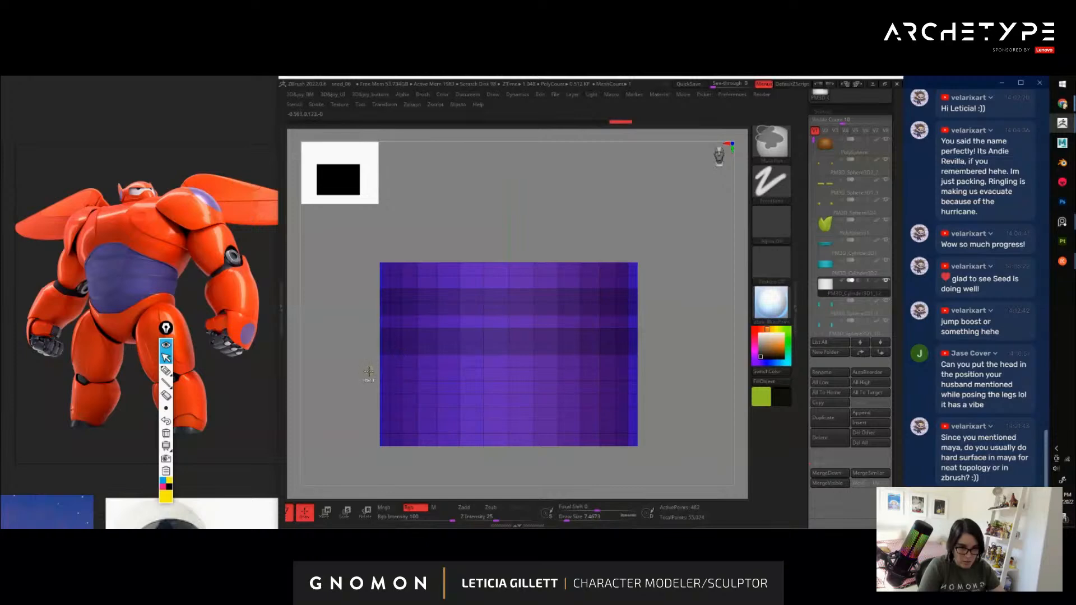
pyautogui.keyDown('ctrl'); pyautogui.moveTo(452, 383); pyautogui.dragTo(689, 387); pyautogui.keyUp('ctrl')
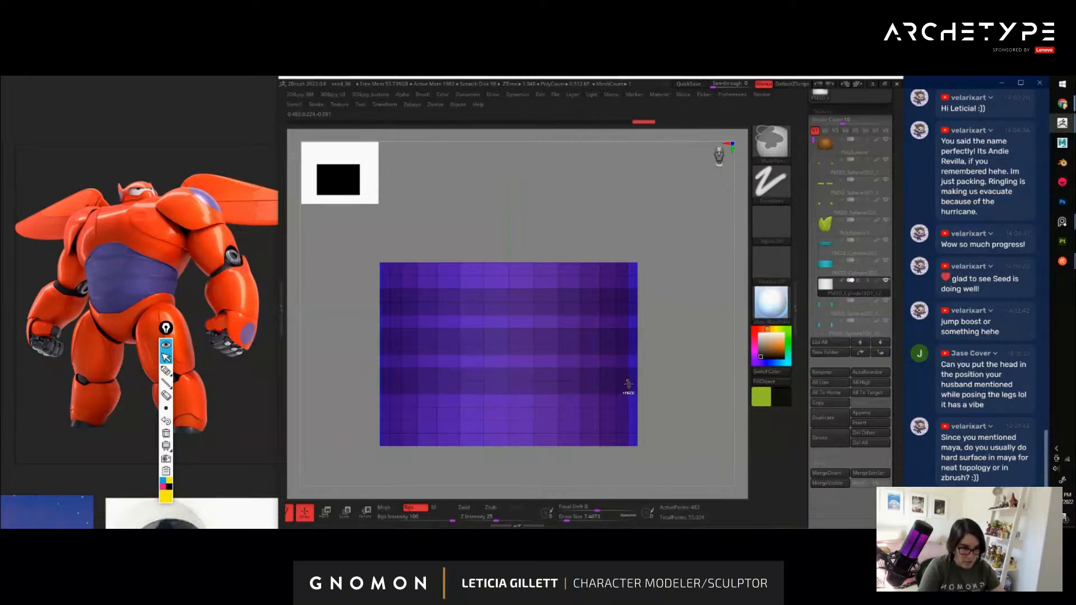
pyautogui.keyDown('ctrl'); pyautogui.keyDown('shift'); pyautogui.moveTo(648, 418); pyautogui.dragTo(305, 431); pyautogui.keyUp('shift'); pyautogui.keyUp('ctrl')
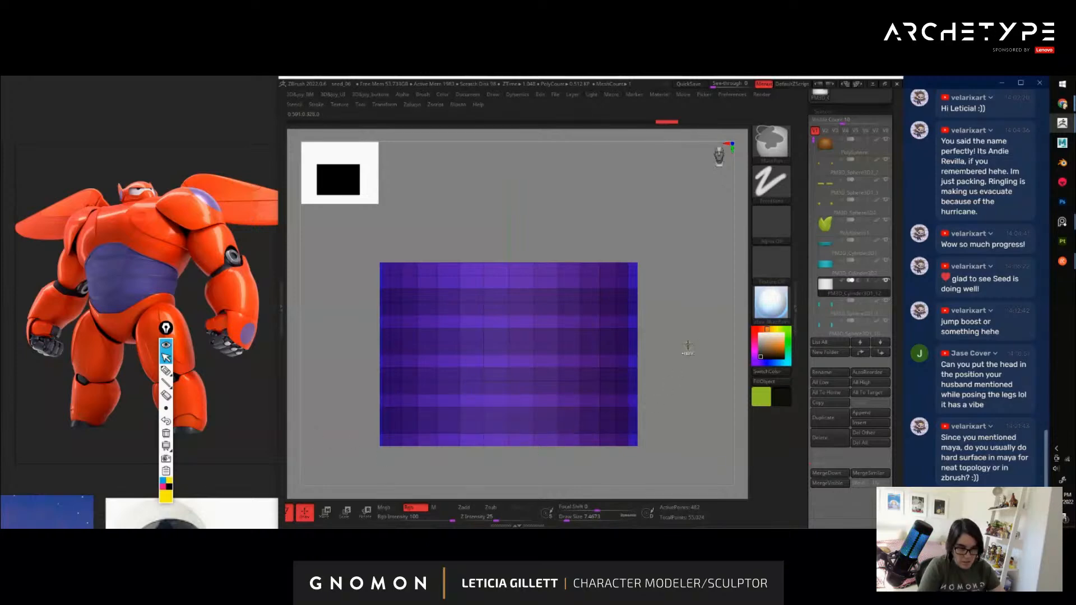
pyautogui.keyDown('ctrl'); pyautogui.click(677, 332); pyautogui.keyUp('ctrl')
# Scale the unmasked bands of the torso cylinder slightly to give its side a rippled, ribbed profile
pyautogui.press('b')
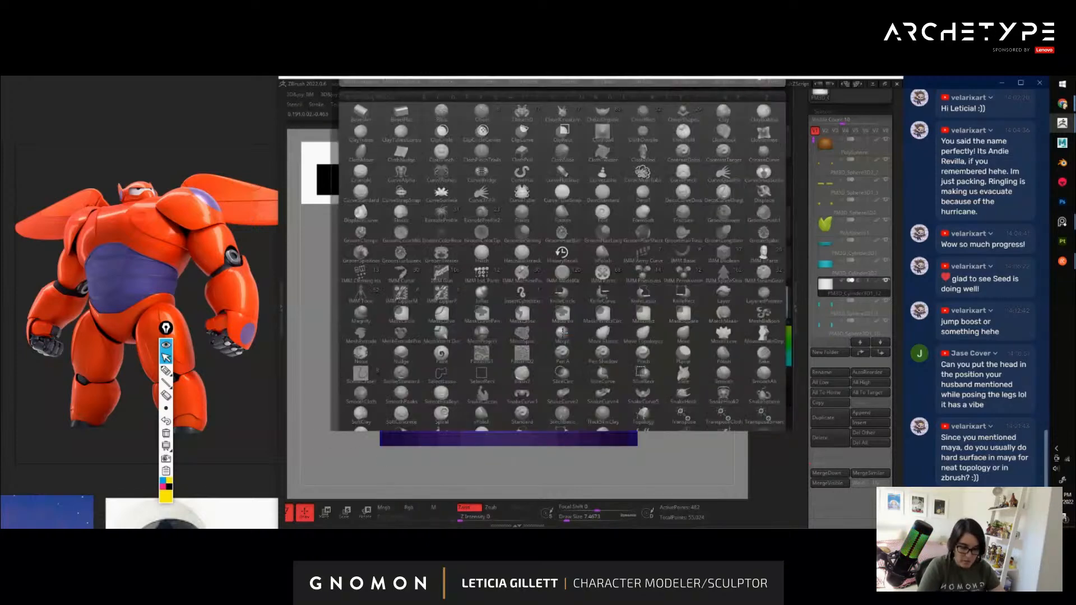
pyautogui.press('z')
pyautogui.press('m')
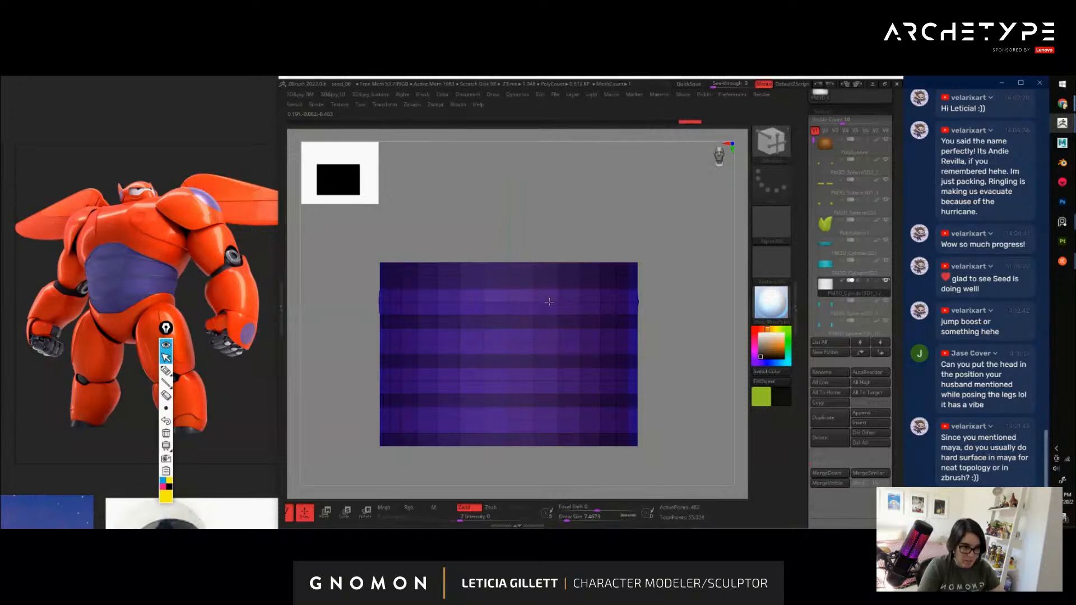
pyautogui.press('w')
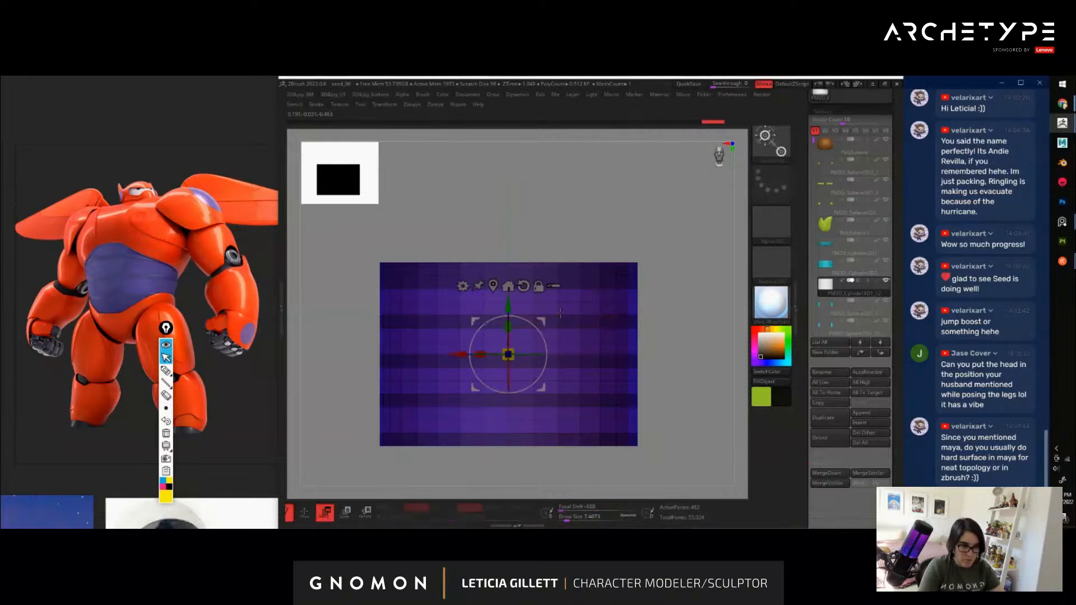
pyautogui.moveTo(509, 354); pyautogui.dragTo(486, 355)
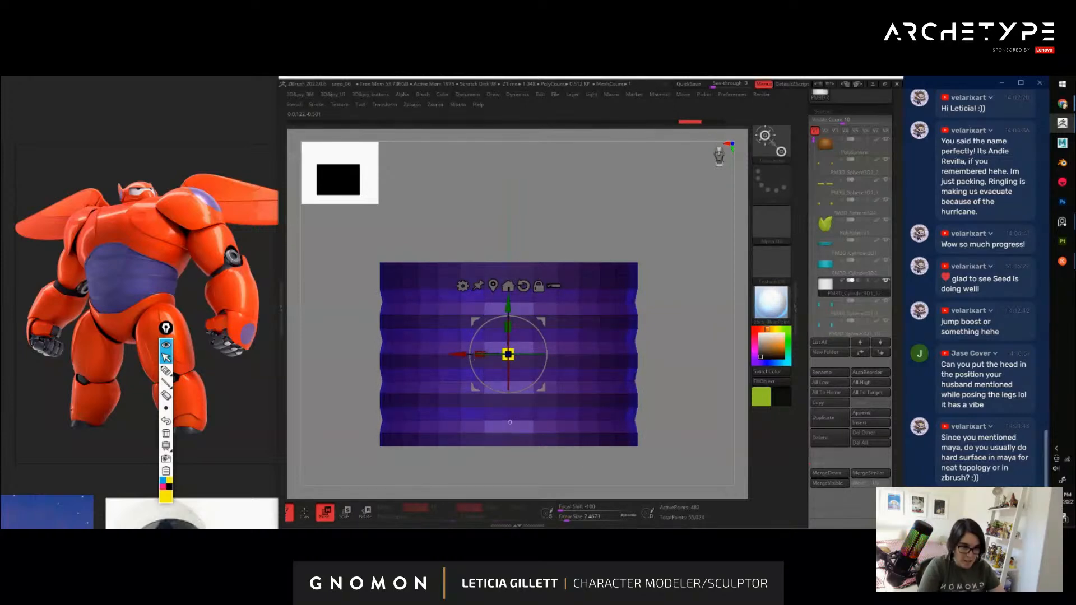
# Preview the ribbed torso cylinder smoothed and without wireframe, and return to its low-poly wireframe display
pyautogui.keyDown('alt'); pyautogui.moveTo(685, 298); pyautogui.dragTo(617, 308); pyautogui.keyUp('alt')
pyautogui.press('d')
pyautogui.hotkey('shift', 'd')
pyautogui.press('d')
pyautogui.hotkey('shift', 'f')
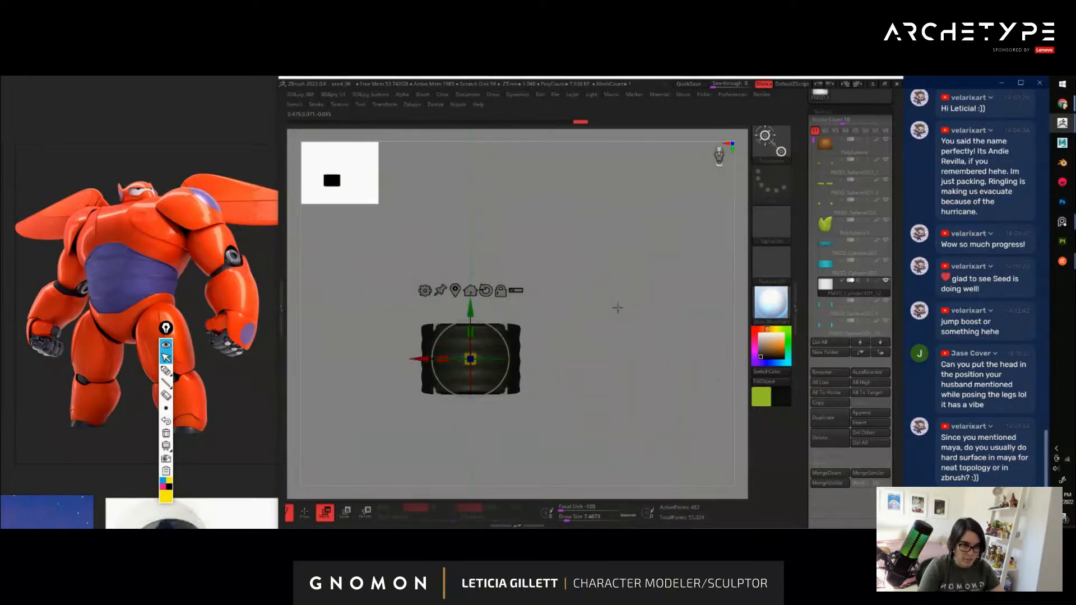
pyautogui.hotkey('ctrl', 'shift', 's')
pyautogui.press('q')
pyautogui.moveTo(612, 349)
pyautogui.mouseDown()
pyautogui.moveTo(625, 367)
pyautogui.moveTo(584, 366)
pyautogui.moveTo(609, 365)
pyautogui.mouseUp()
pyautogui.press('ctrl')
pyautogui.hotkey('ctrl', 's')
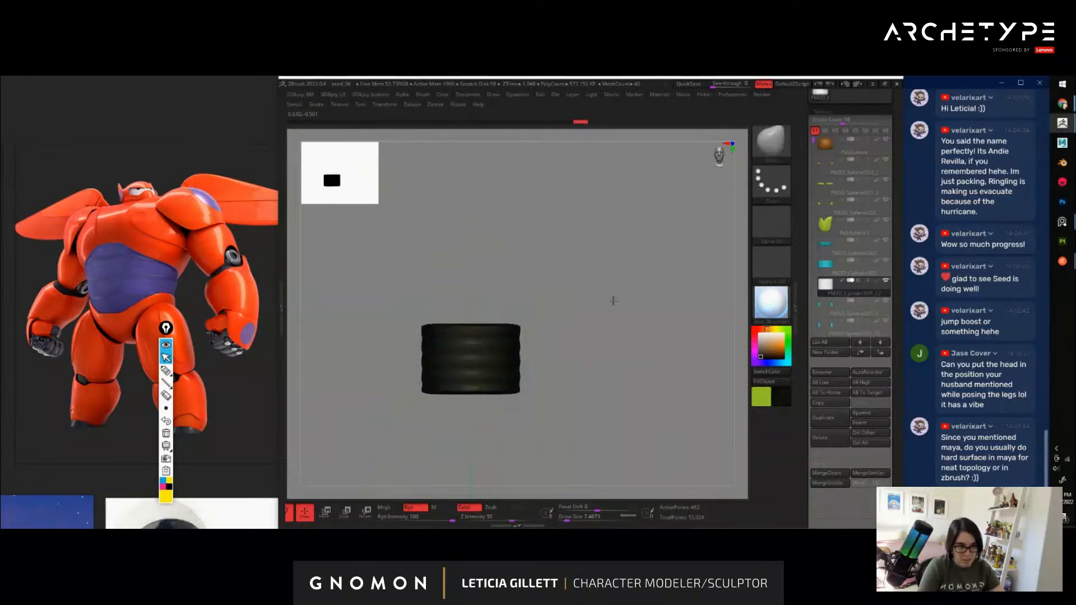
pyautogui.hotkey('shift', 'f')
pyautogui.keyDown('alt'); pyautogui.moveTo(613, 300); pyautogui.dragTo(680, 344); pyautogui.keyUp('alt')
pyautogui.hotkey('shift', 'd')
pyautogui.press('f')
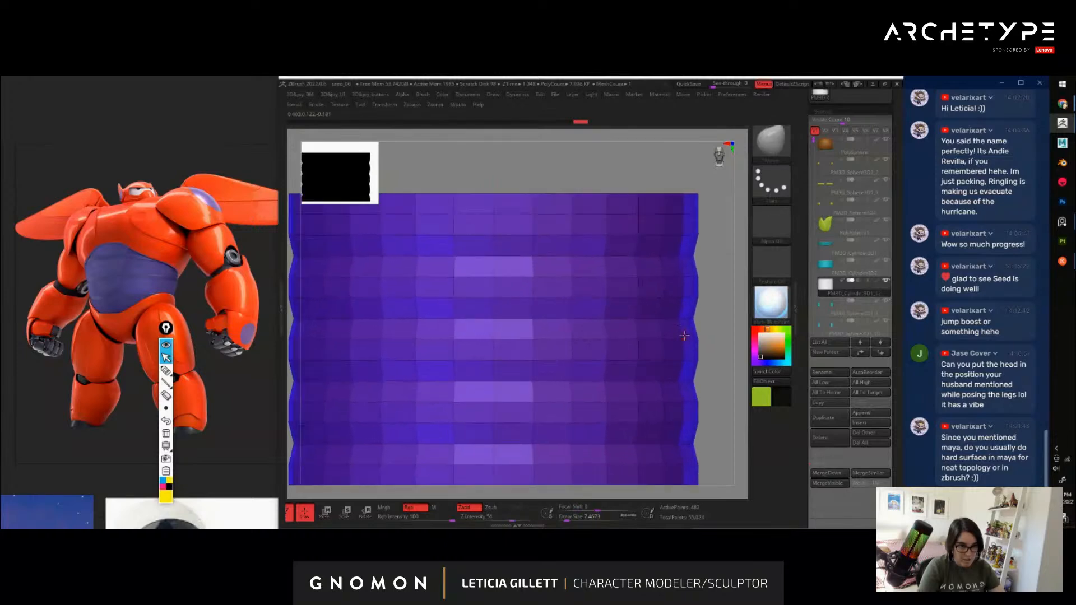
# Bevel the four complete edge loops in the grooves between the torso cylinder's ribs with narrow strips
pyautogui.press('b')
pyautogui.press('z')
pyautogui.press('m')
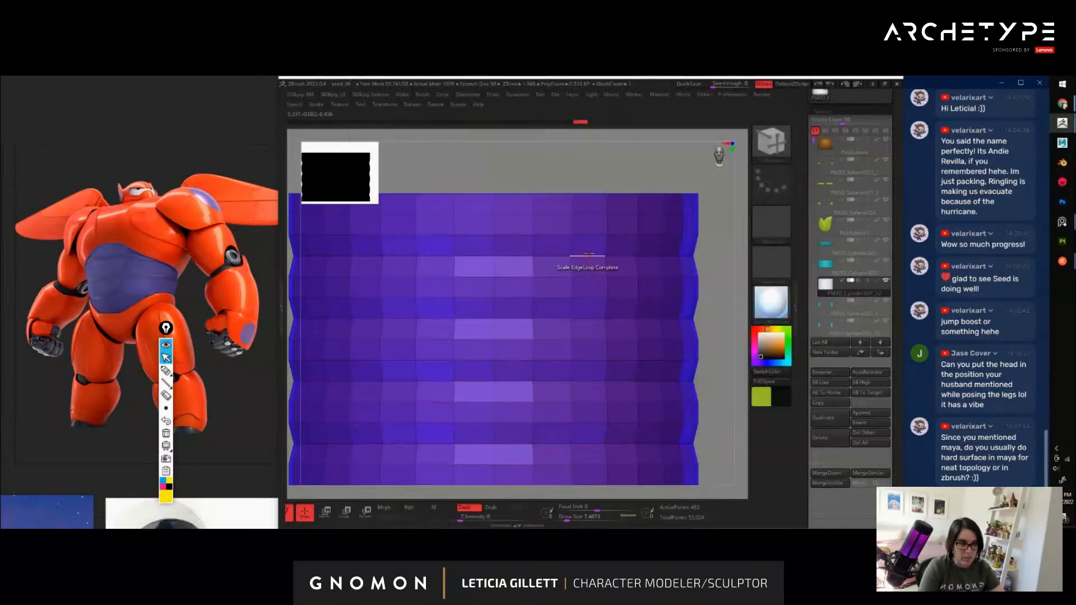
pyautogui.press('space')
pyautogui.click(481, 268)
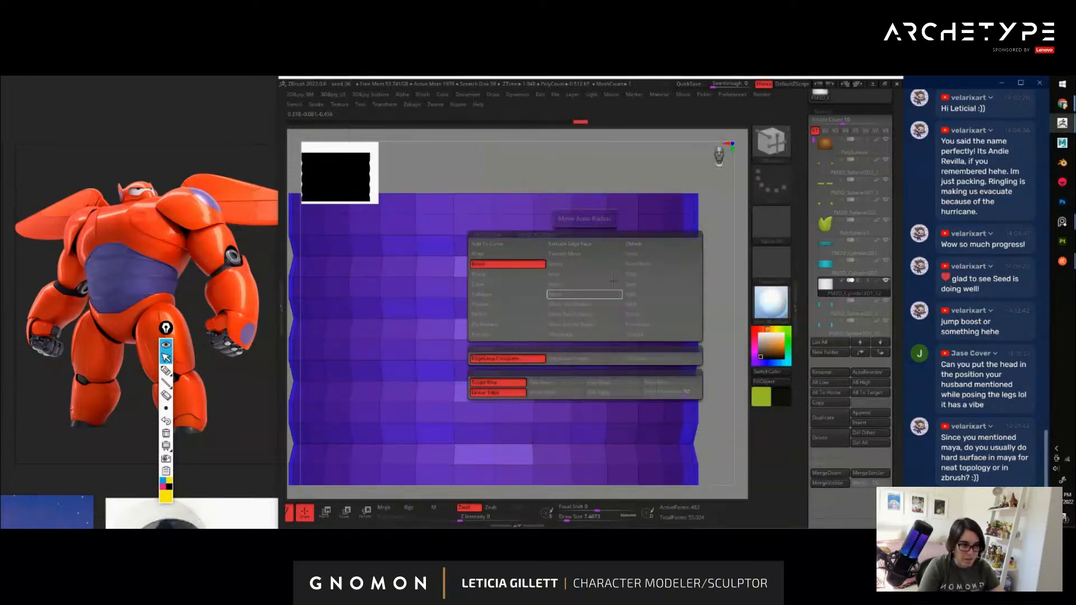
pyautogui.click(582, 257)
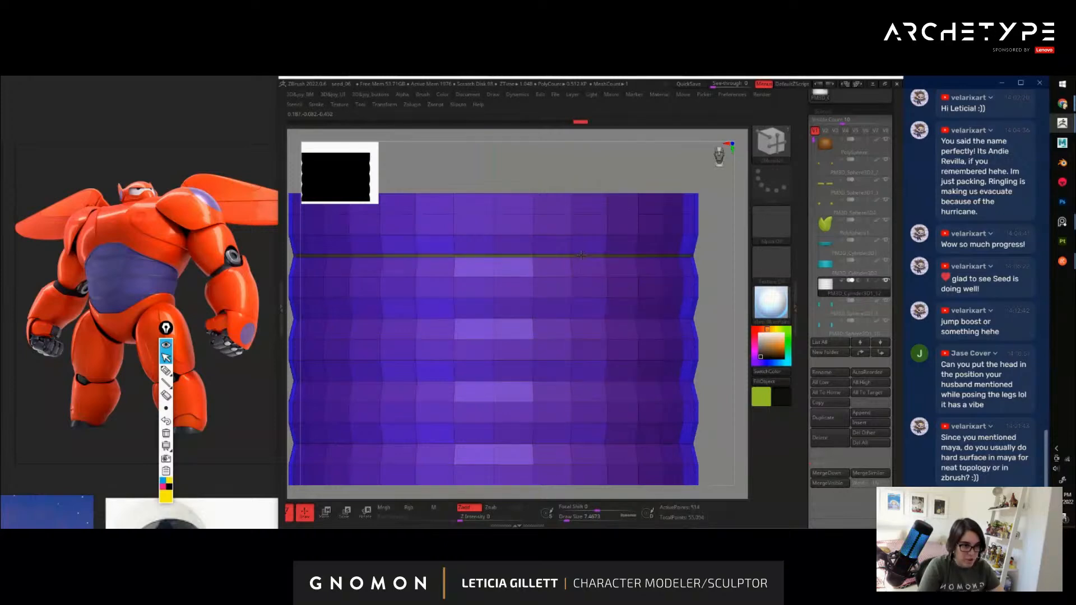
pyautogui.hotkey('ctrl', 'z')
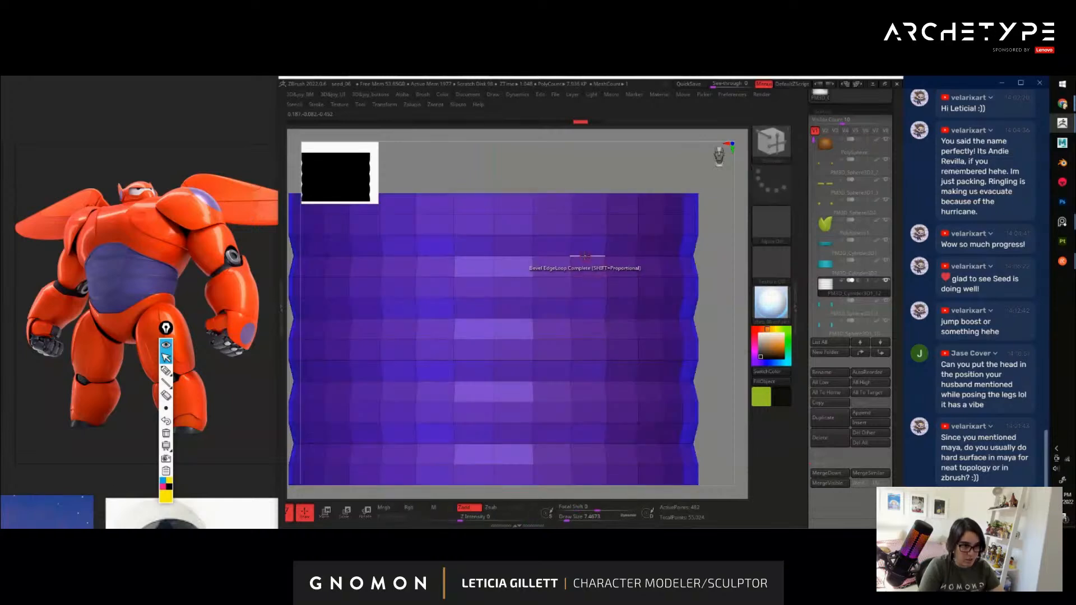
pyautogui.moveTo(585, 257); pyautogui.dragTo(586, 256)
pyautogui.hotkey('ctrl', 'z')
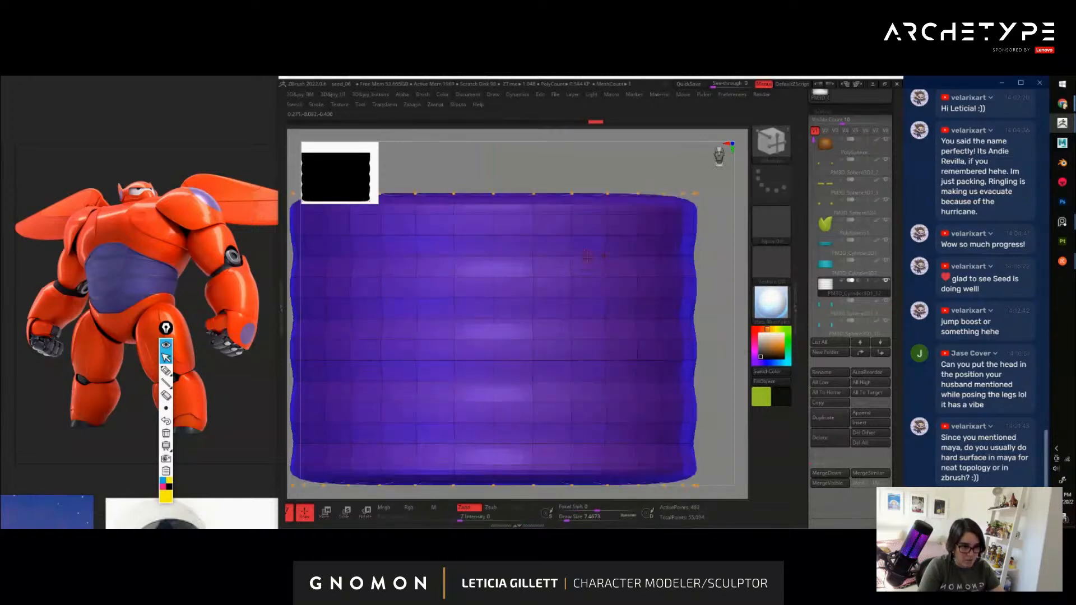
pyautogui.hotkey('ctrl', 'shift', 'z')
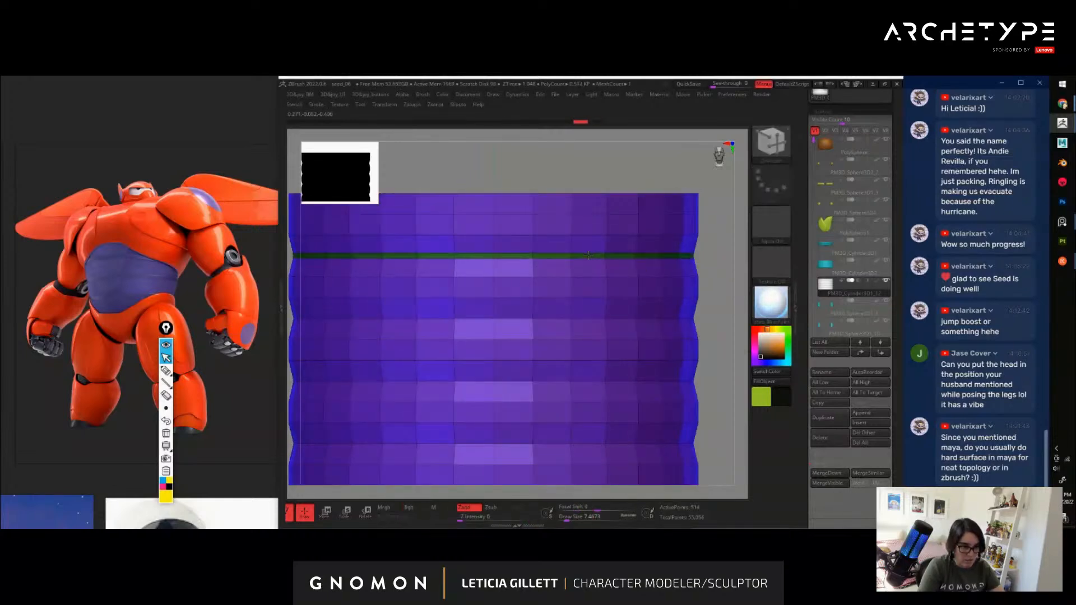
pyautogui.click(584, 318)
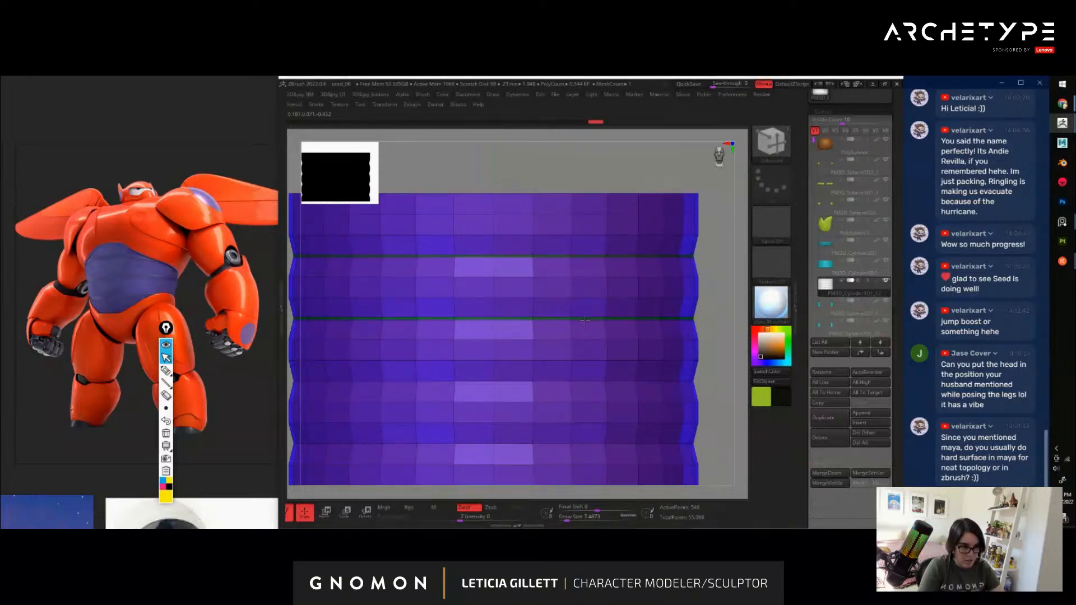
pyautogui.click(593, 381)
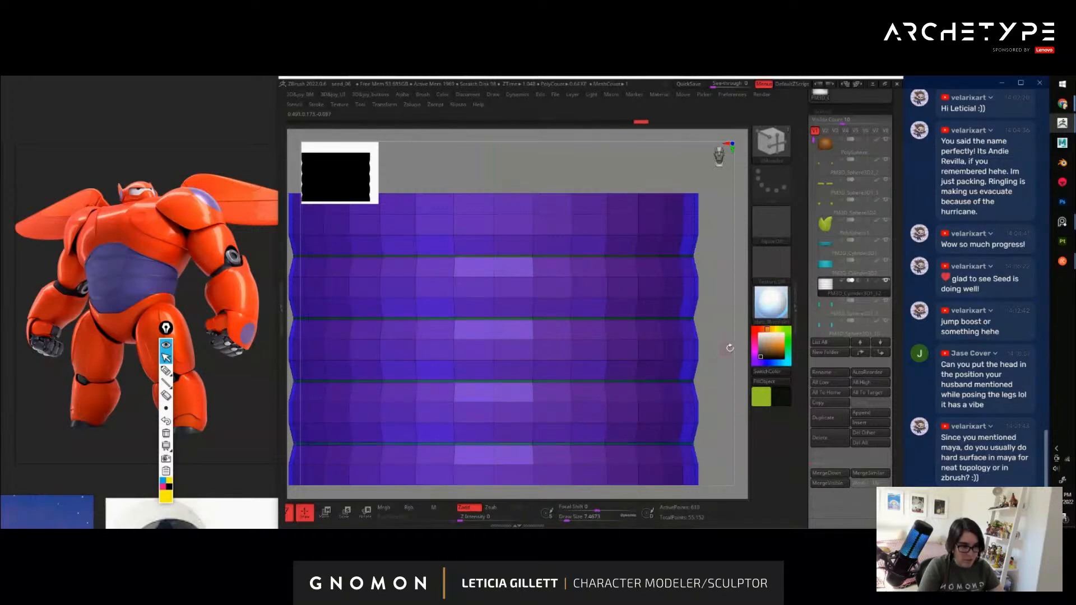
# Show the whole robot again with the torso smoothed and without wireframe, and recolour the torso leaf-green
pyautogui.press('d')
pyautogui.hotkey('shift', 'f')
pyautogui.keyDown('alt'); pyautogui.moveTo(713, 366); pyautogui.dragTo(602, 360); pyautogui.keyUp('alt')
pyautogui.hotkey('ctrl', 'alt', 's')
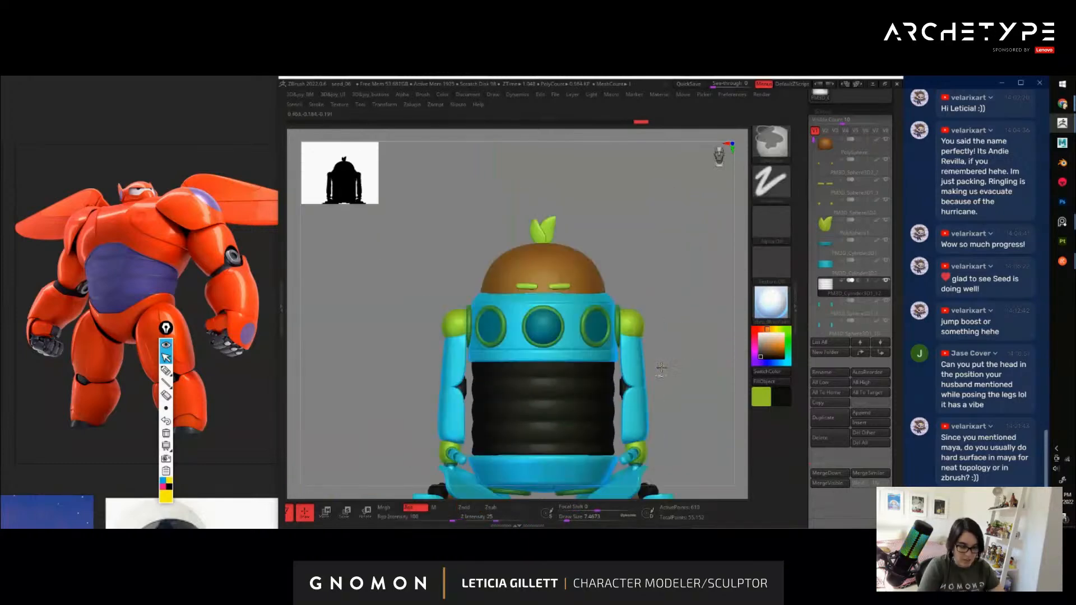
pyautogui.moveTo(687, 407); pyautogui.dragTo(478, 325)
pyautogui.press('f')
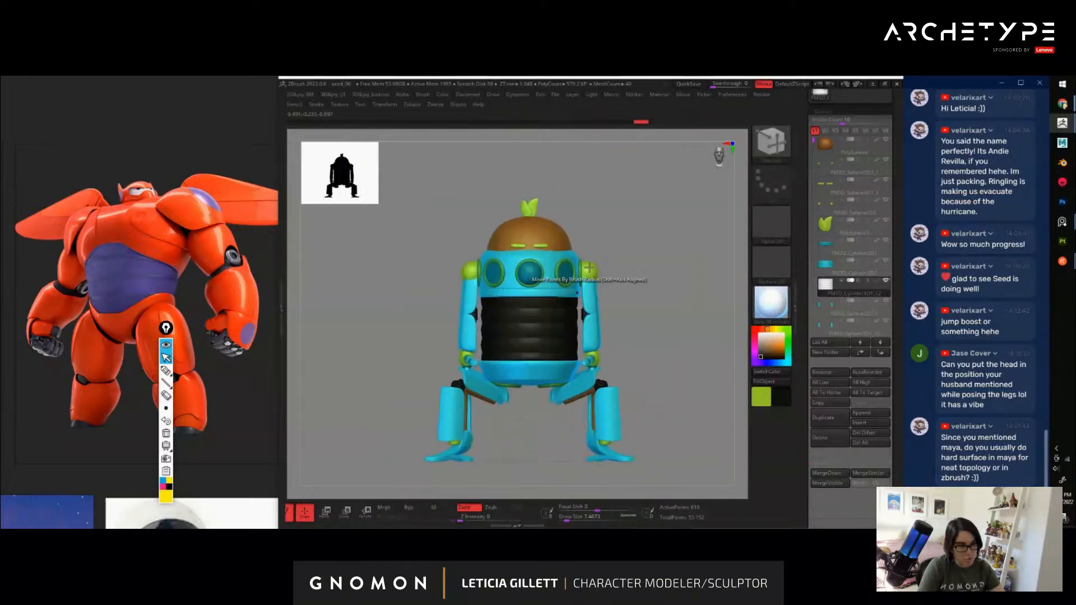
pyautogui.press('c')
pyautogui.moveTo(667, 390); pyautogui.dragTo(600, 278)
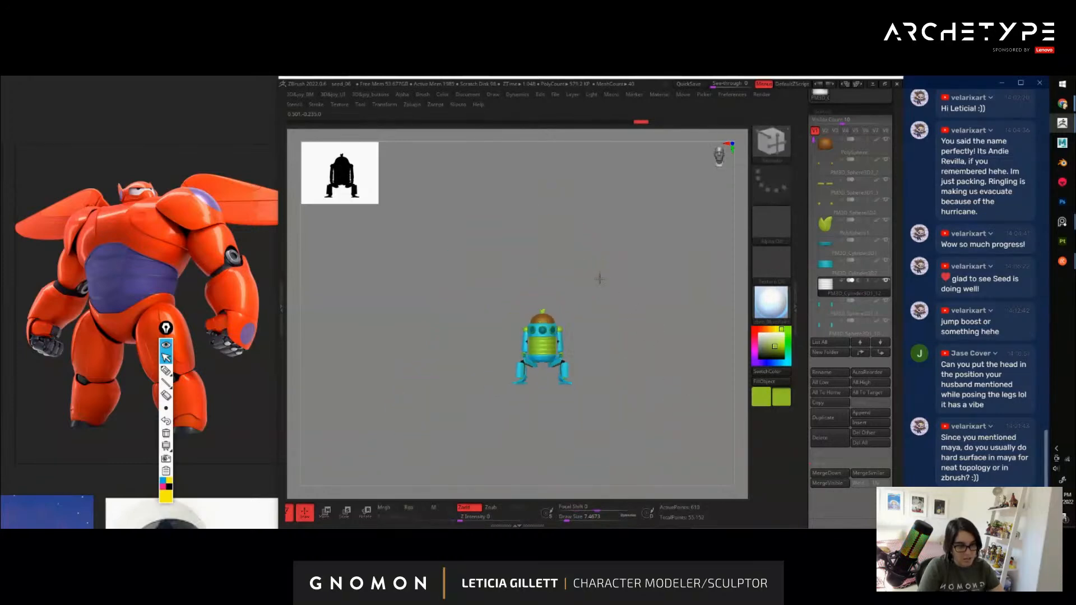
# Adjust the torso cylinder's height and move it slightly up between the upper body and pelvis
pyautogui.keyDown('alt'); pyautogui.moveTo(648, 364); pyautogui.dragTo(676, 336); pyautogui.keyUp('alt')
pyautogui.press('w')
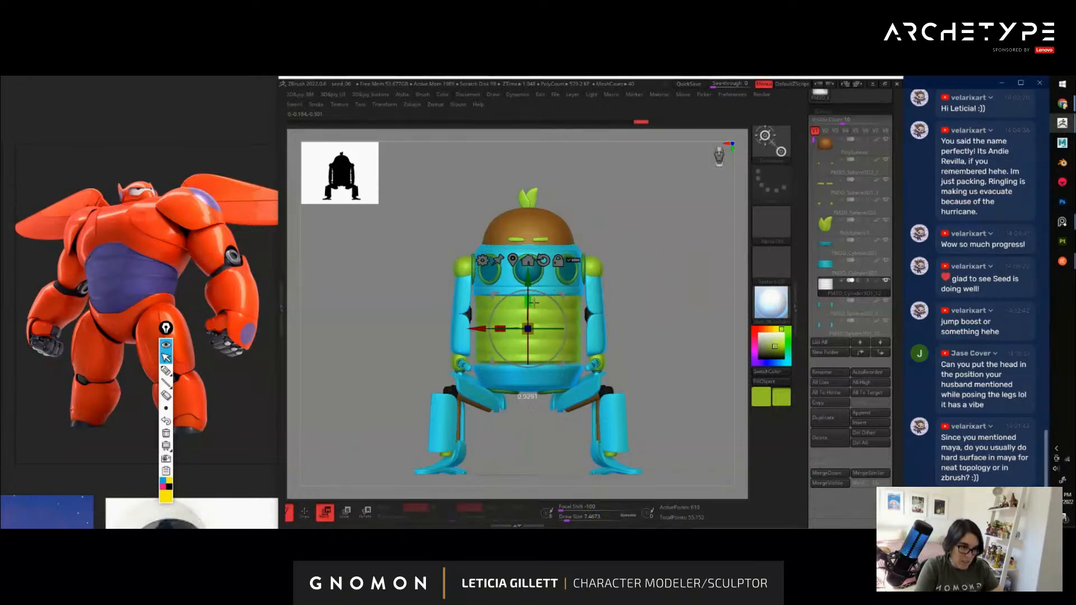
pyautogui.moveTo(534, 319); pyautogui.dragTo(532, 302)
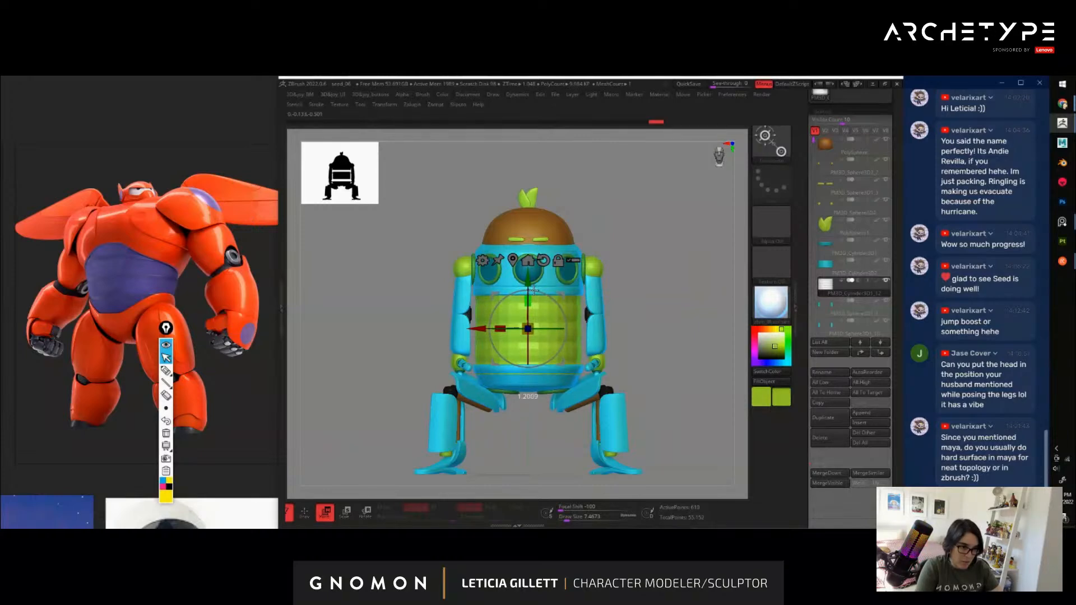
pyautogui.moveTo(534, 290); pyautogui.dragTo(529, 278)
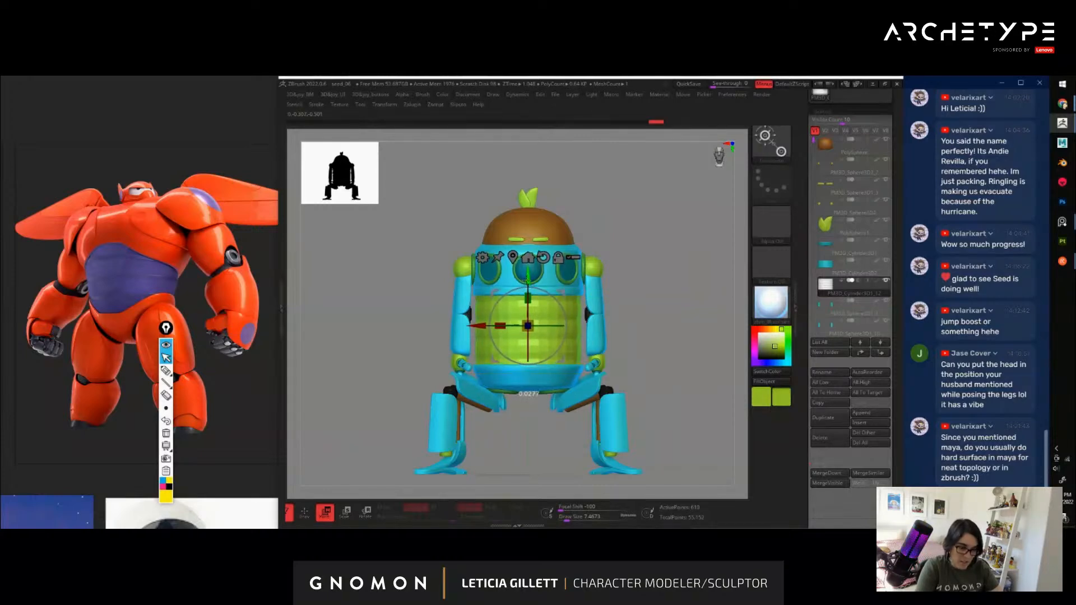
# Save the project over the existing seed_06 file
pyautogui.press('q')
pyautogui.moveTo(687, 420)
pyautogui.keyDown('alt'); pyautogui.mouseDown()
pyautogui.moveTo(680, 399)
pyautogui.moveTo(620, 357)
pyautogui.moveTo(585, 358)
pyautogui.moveTo(661, 404)
pyautogui.moveTo(670, 375)
pyautogui.moveTo(632, 360)
pyautogui.moveTo(629, 326)
pyautogui.moveTo(671, 408)
pyautogui.mouseUp(); pyautogui.keyUp('alt')
pyautogui.hotkey('ctrl', 's')
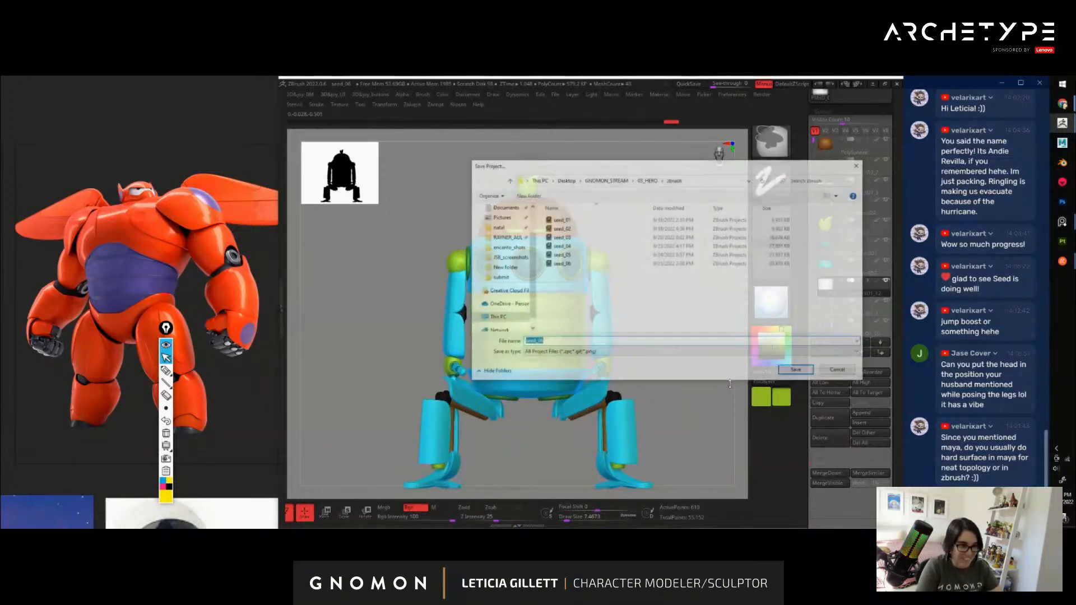
pyautogui.click(796, 372)
pyautogui.click(550, 308)
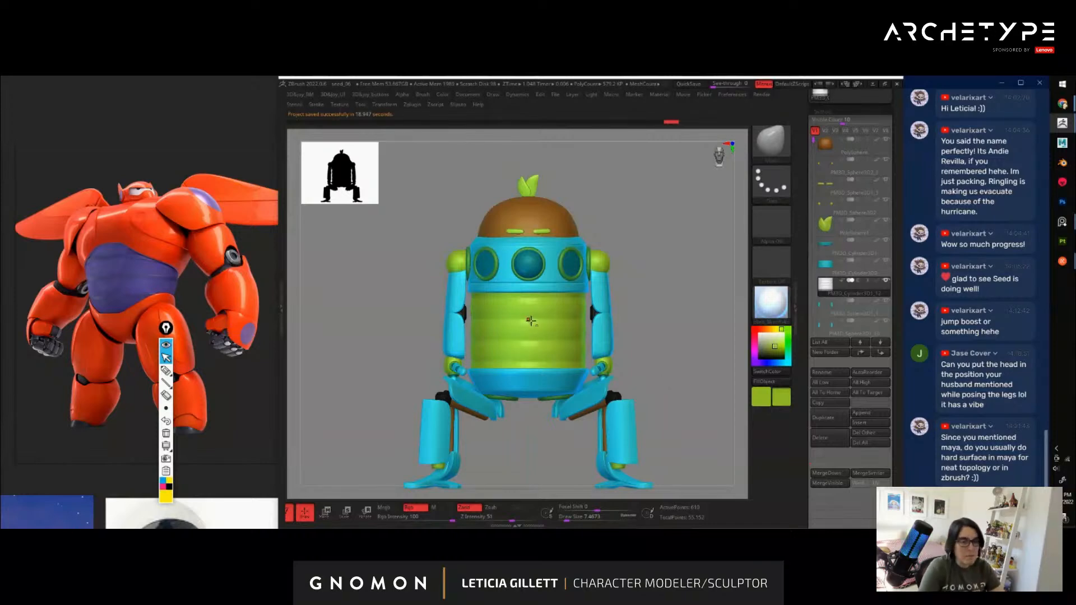
# Fine-tune the height and vertical position of the green torso cylinder between the upper body and pelvis
pyautogui.press('w')
pyautogui.moveTo(530, 294)
pyautogui.mouseDown()
pyautogui.moveTo(532, 305)
pyautogui.moveTo(533, 286)
pyautogui.mouseUp()
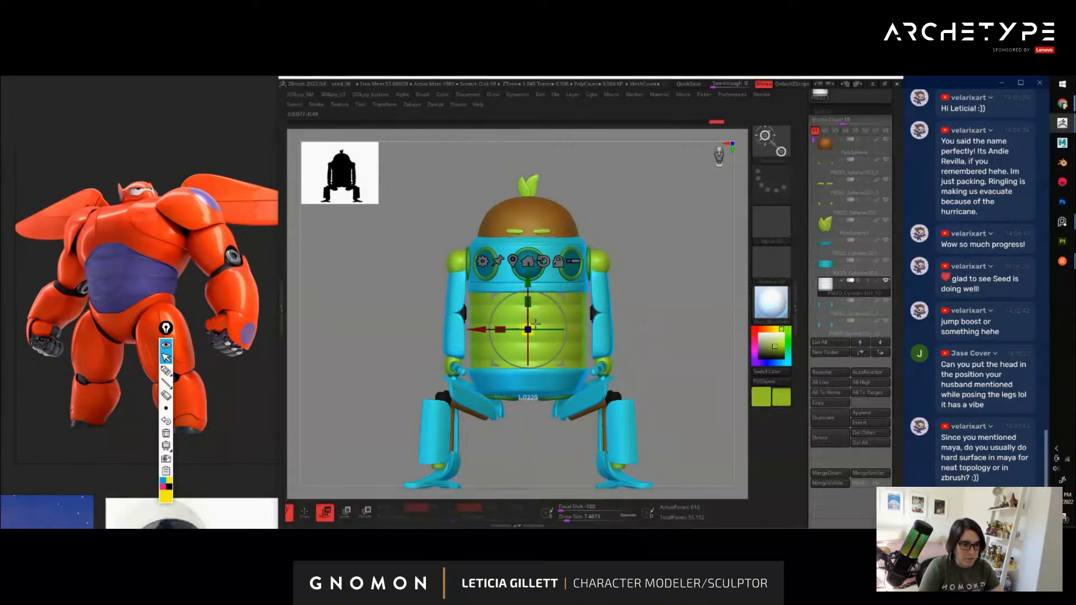
pyautogui.moveTo(535, 323); pyautogui.dragTo(537, 324)
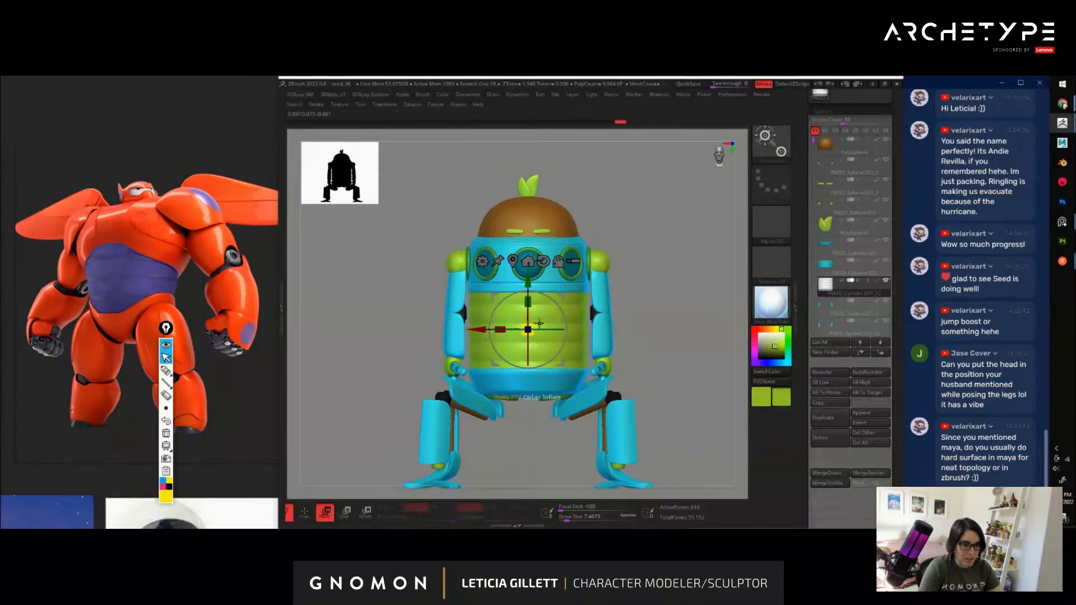
pyautogui.press('q')
pyautogui.moveTo(692, 380)
pyautogui.keyDown('alt'); pyautogui.mouseDown()
pyautogui.moveTo(587, 285)
pyautogui.moveTo(709, 352)
pyautogui.moveTo(606, 346)
pyautogui.moveTo(621, 342)
pyautogui.mouseUp(); pyautogui.keyUp('alt')
pyautogui.press('w')
pyautogui.moveTo(593, 307)
pyautogui.keyDown('alt'); pyautogui.mouseDown()
pyautogui.moveTo(685, 372)
pyautogui.moveTo(667, 364)
pyautogui.moveTo(695, 359)
pyautogui.moveTo(567, 258)
pyautogui.moveTo(656, 358)
pyautogui.moveTo(671, 361)
pyautogui.moveTo(625, 345)
pyautogui.moveTo(656, 334)
pyautogui.moveTo(577, 345)
pyautogui.mouseUp(); pyautogui.keyUp('alt')
pyautogui.press('q')
pyautogui.keyDown('alt'); pyautogui.moveTo(618, 297); pyautogui.dragTo(653, 386); pyautogui.keyUp('alt')
# Raise the selected upper-body parts together, including the head, arms and torso, well above the pelvis
pyautogui.keyDown('alt'); pyautogui.click(573, 244); pyautogui.keyUp('alt')
pyautogui.press('w')
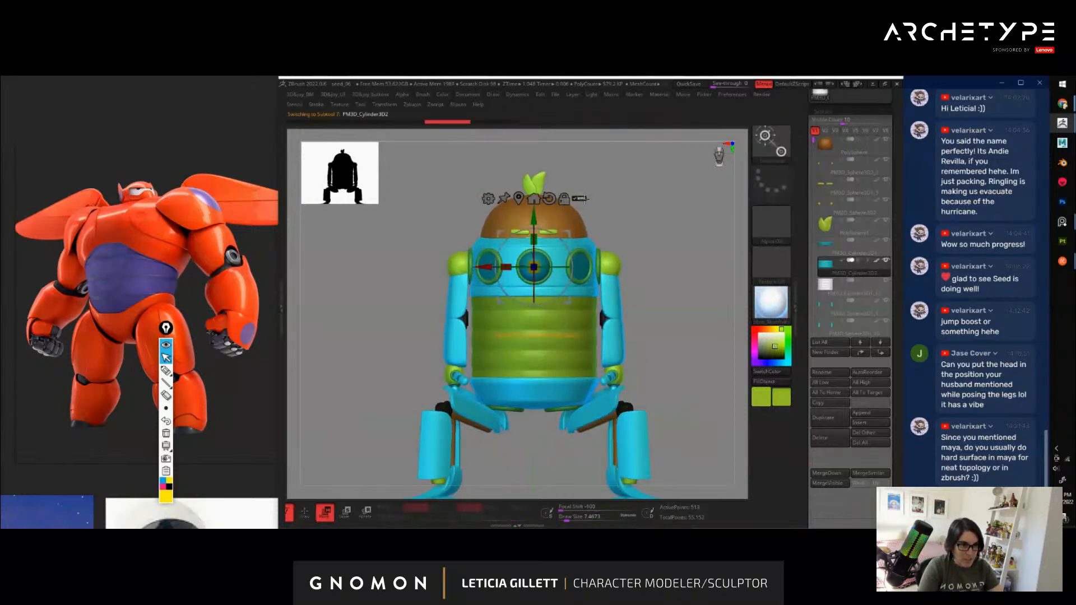
pyautogui.click(584, 198)
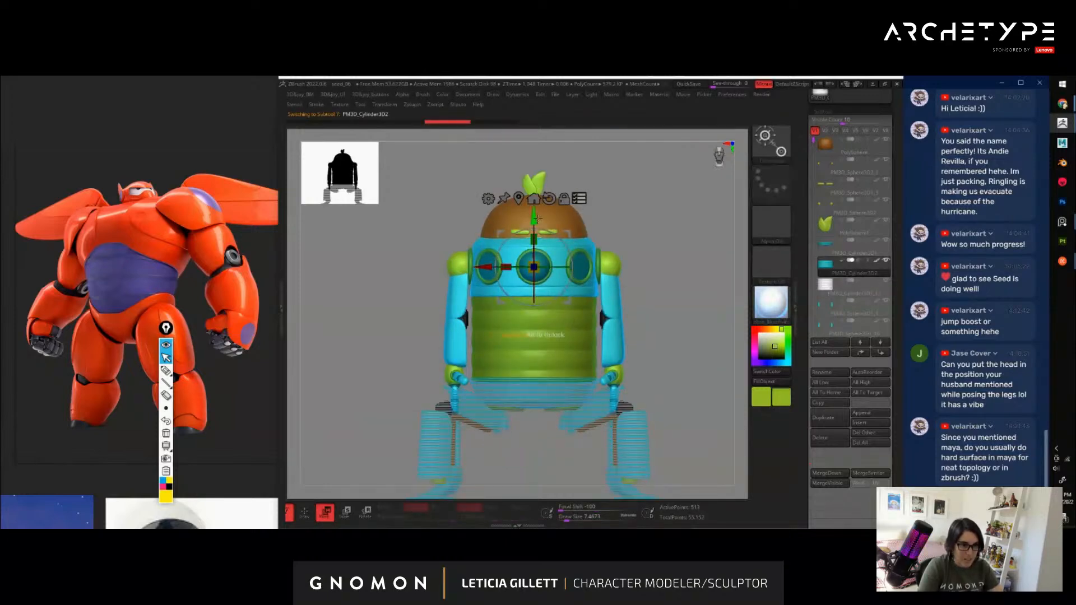
pyautogui.moveTo(535, 217); pyautogui.dragTo(538, 141)
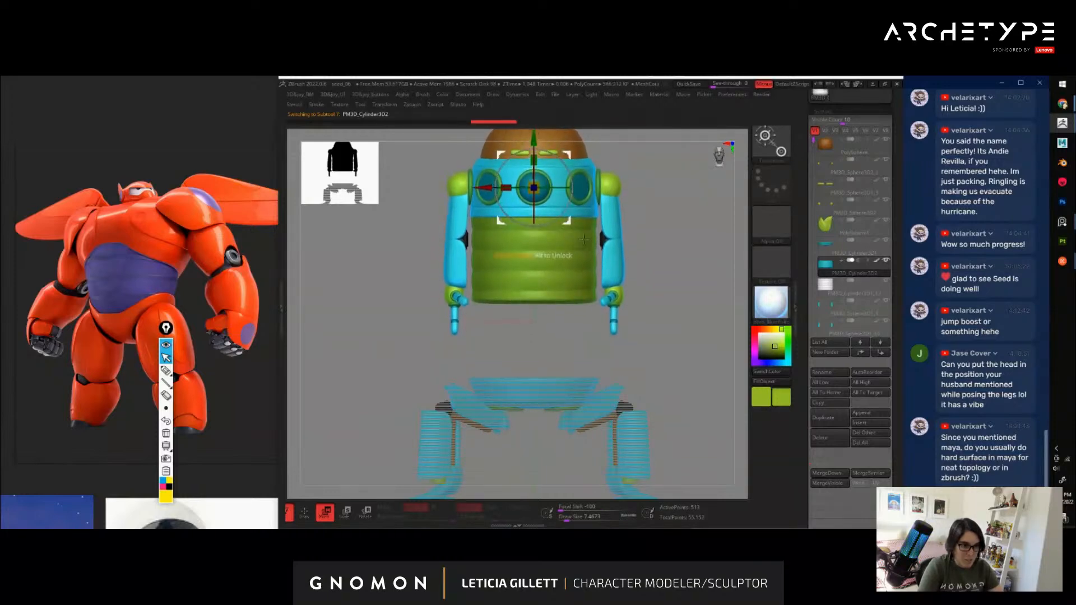
# Duplicate the ribbed torso cylinder and move the copy down to fill the gap above the pelvis
pyautogui.keyDown('alt'); pyautogui.click(554, 279); pyautogui.keyUp('alt')
pyautogui.hotkey('ctrl', 'shift', 'd')
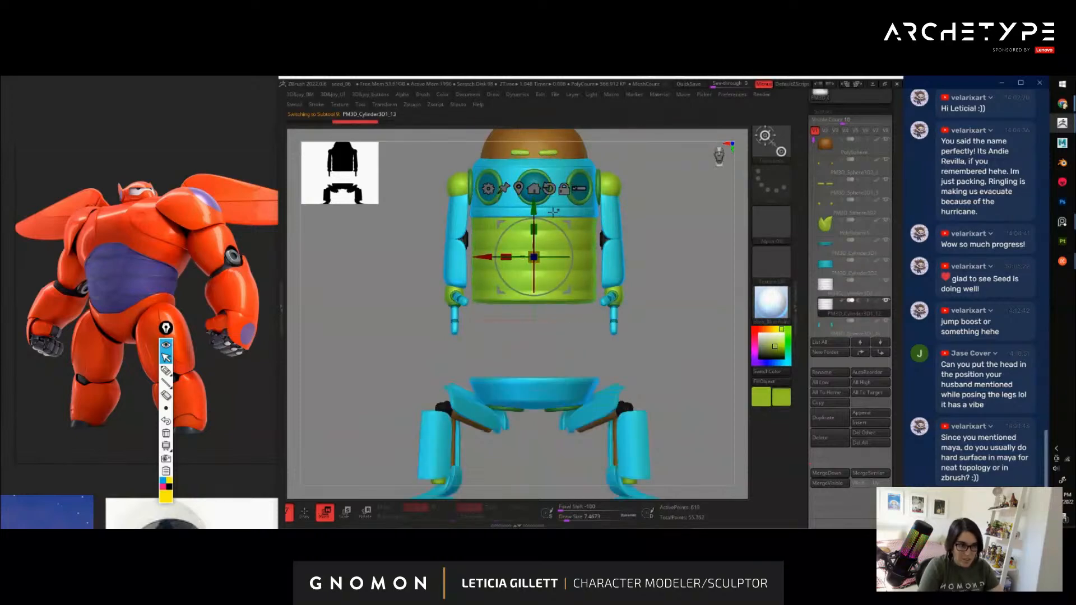
pyautogui.moveTo(536, 210); pyautogui.dragTo(539, 294)
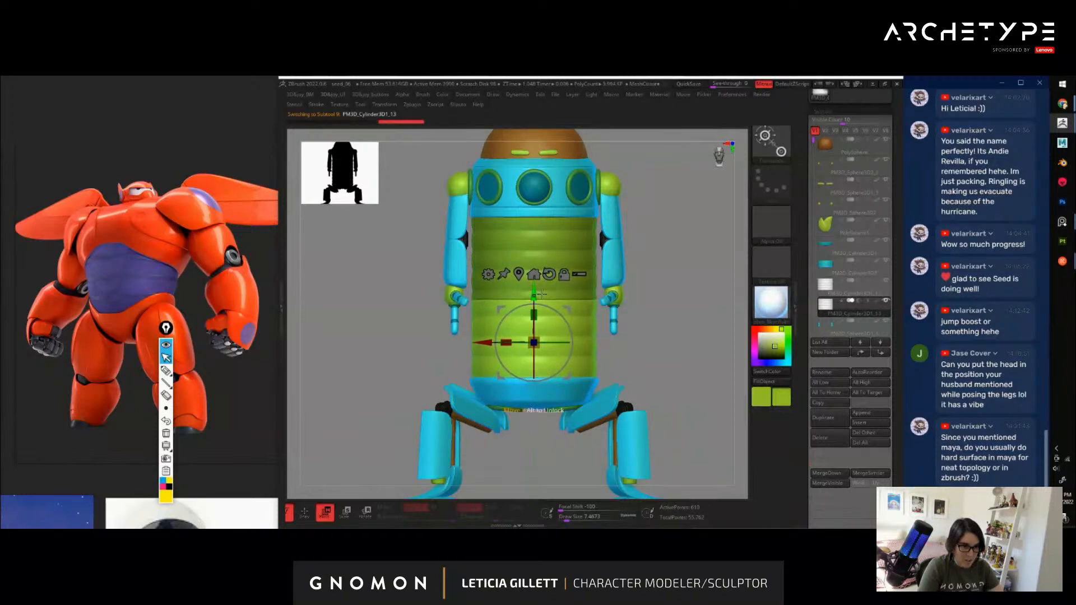
pyautogui.press('q')
pyautogui.keyDown('alt'); pyautogui.moveTo(691, 327); pyautogui.dragTo(685, 300); pyautogui.keyUp('alt')
pyautogui.moveTo(685, 300)
pyautogui.mouseDown()
pyautogui.moveTo(636, 305)
pyautogui.moveTo(704, 309)
pyautogui.moveTo(476, 298)
pyautogui.moveTo(610, 303)
pyautogui.moveTo(680, 355)
pyautogui.moveTo(633, 361)
pyautogui.moveTo(662, 347)
pyautogui.moveTo(634, 329)
pyautogui.mouseUp()
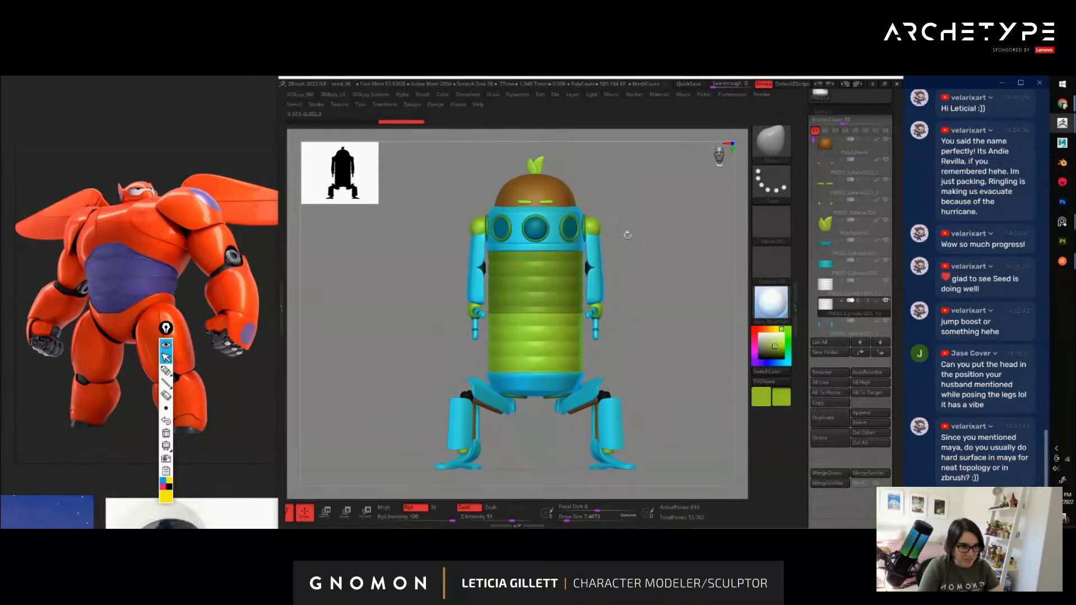
# Lower the head, upper body, arms and torso together by about 0.21 towards the pelvis
pyautogui.keyDown('ctrl'); pyautogui.keyDown('shift'); pyautogui.moveTo(627, 237); pyautogui.dragTo(642, 250); pyautogui.keyUp('shift'); pyautogui.keyUp('ctrl')
pyautogui.keyDown('alt'); pyautogui.click(563, 191); pyautogui.keyUp('alt')
pyautogui.press('w')
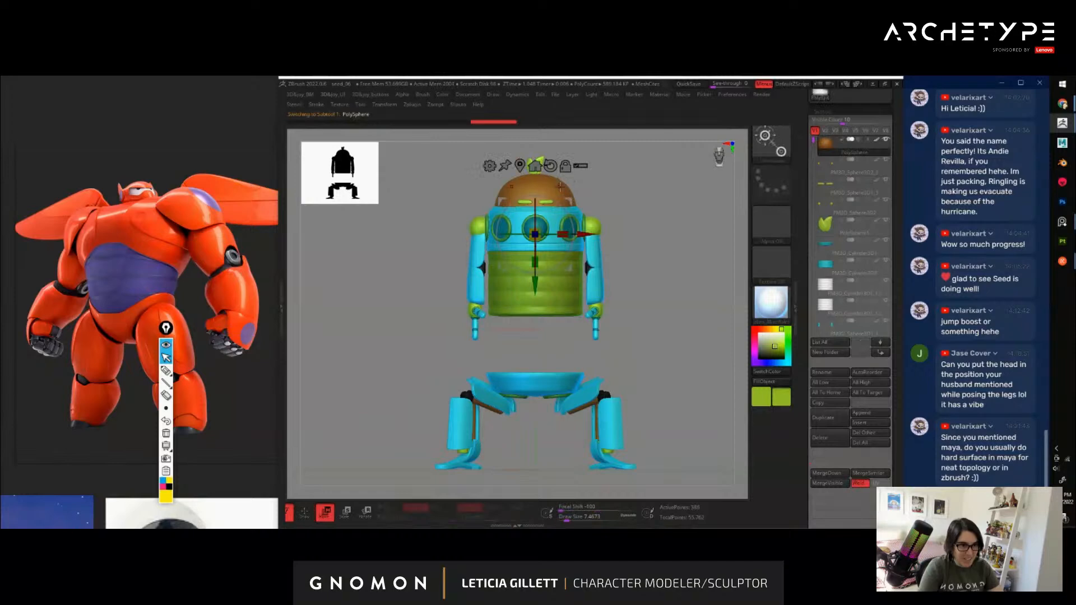
pyautogui.click(578, 166)
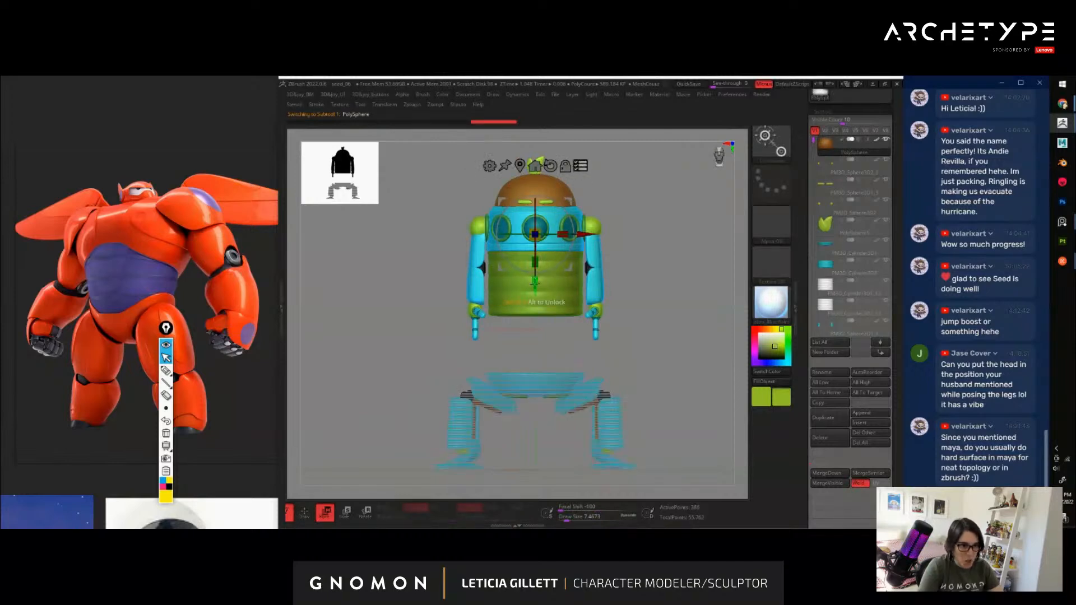
pyautogui.moveTo(535, 282); pyautogui.dragTo(535, 303)
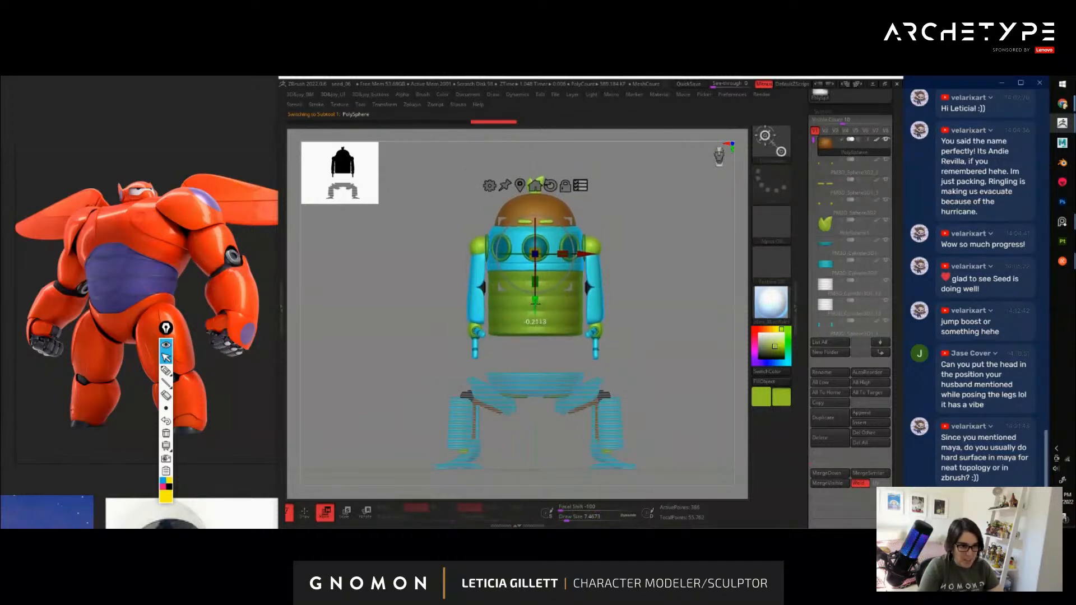
# Duplicate the torso cylinder and copy its ribbed section downward within the duplicate to form a taller torso, leaving it unmasked
pyautogui.keyDown('alt'); pyautogui.click(560, 315); pyautogui.keyUp('alt')
pyautogui.press('q')
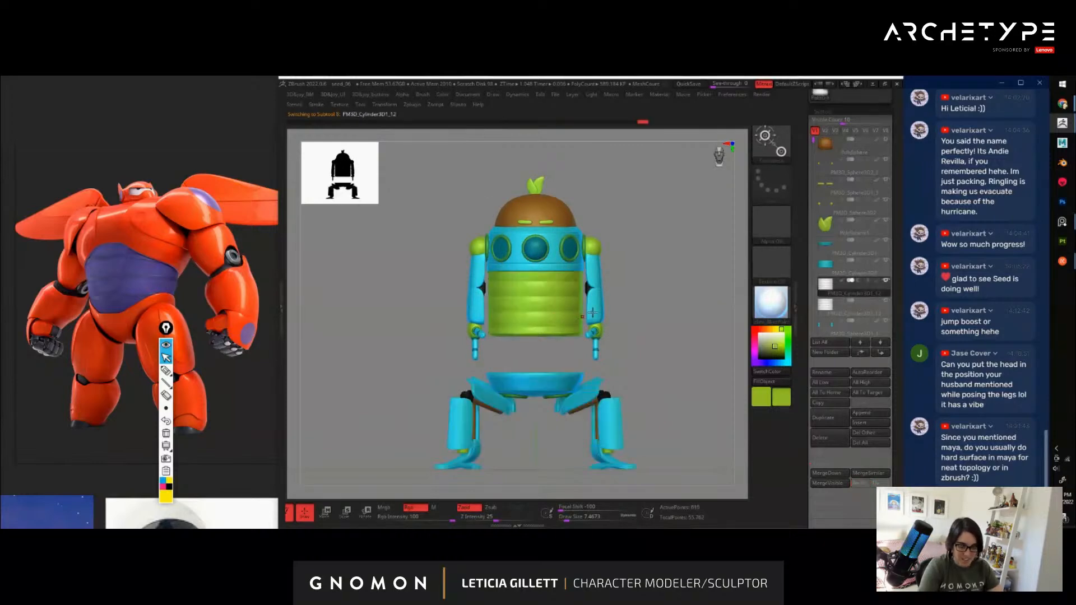
pyautogui.keyDown('alt'); pyautogui.click(592, 313); pyautogui.keyUp('alt')
pyautogui.press('w')
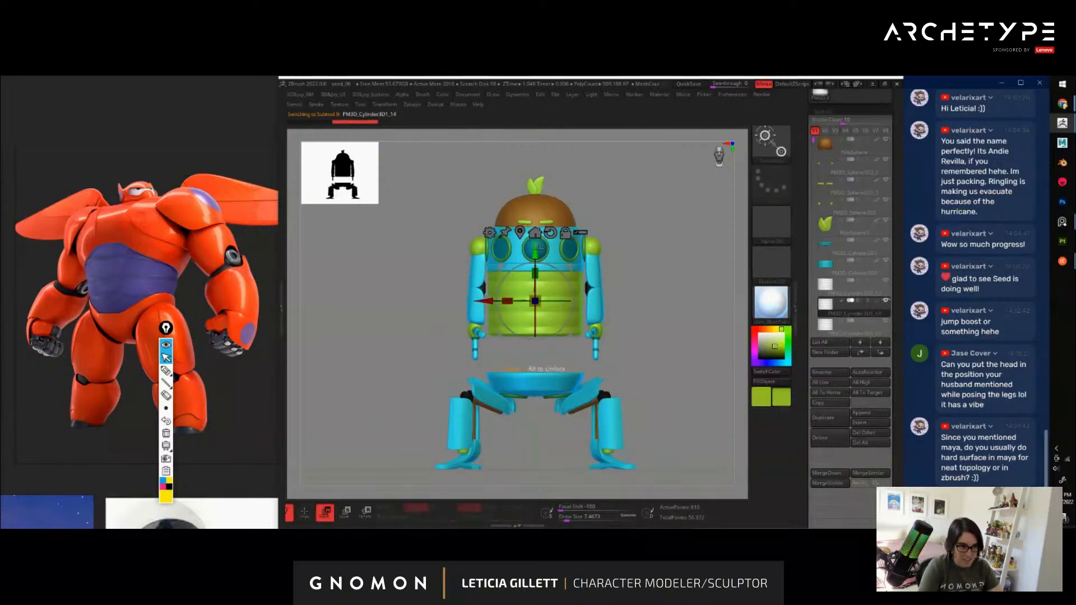
pyautogui.moveTo(536, 249); pyautogui.dragTo(538, 342)
pyautogui.hotkey('ctrl', 'z')
pyautogui.hotkey('ctrl', 'z')
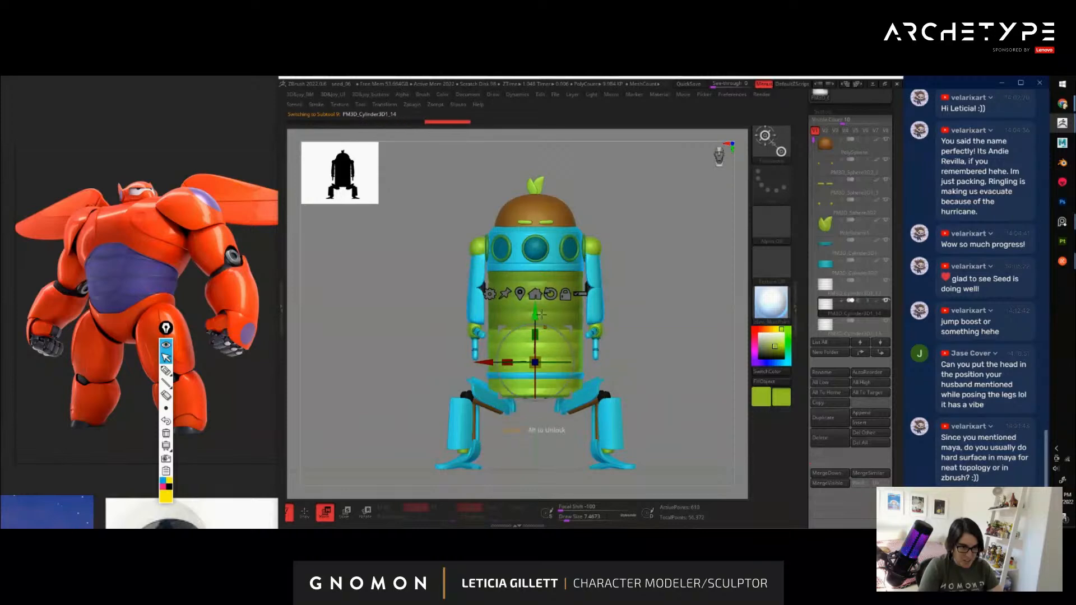
pyautogui.moveTo(537, 248); pyautogui.dragTo(545, 319)
pyautogui.keyDown('ctrl'); pyautogui.moveTo(629, 301); pyautogui.dragTo(641, 312); pyautogui.keyUp('ctrl')
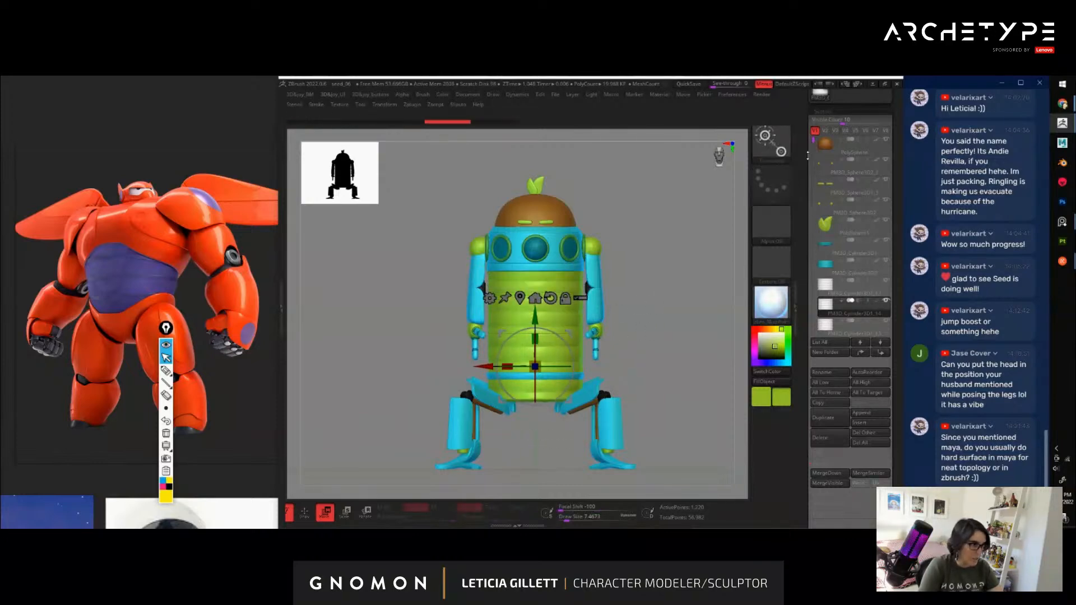
# Delete the redundant torso copy PM3D_Cylinder3D1_13 from the subtools
pyautogui.scroll(-2, 840, 247)
pyautogui.click(830, 270)
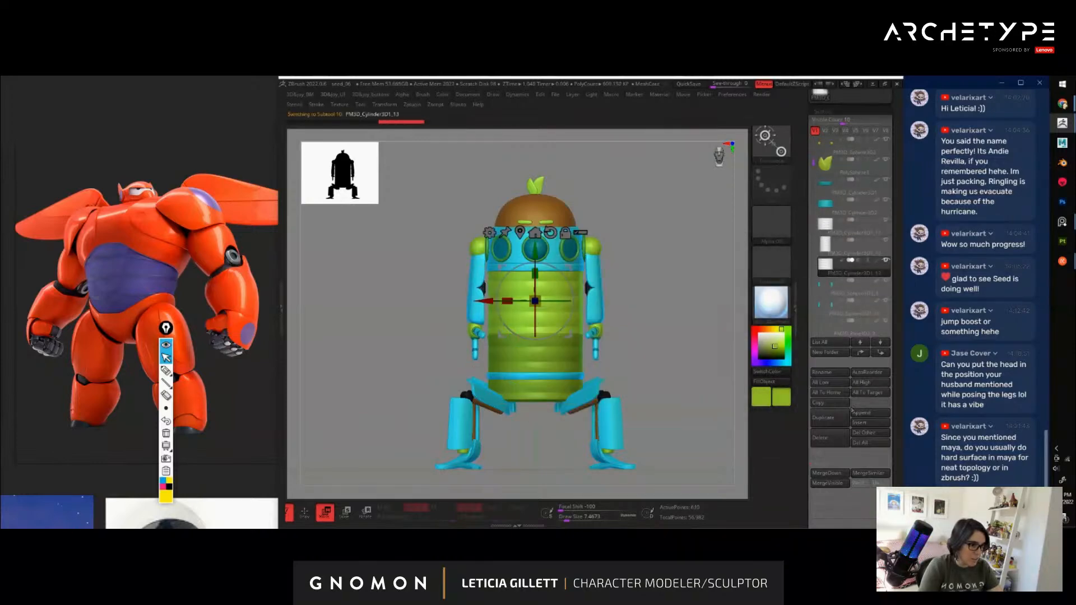
pyautogui.click(842, 252)
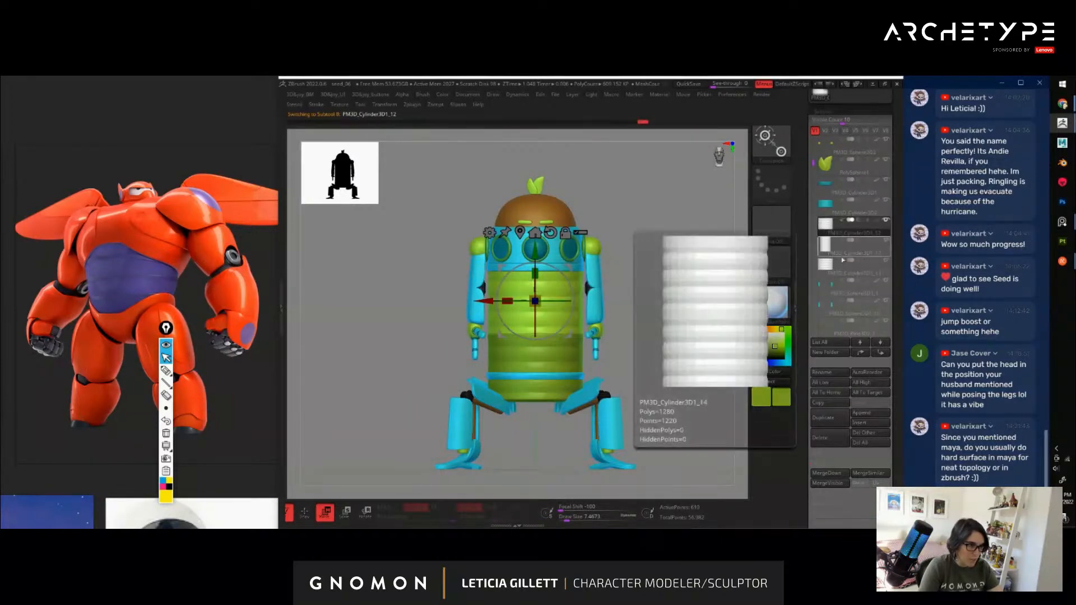
pyautogui.click(825, 268)
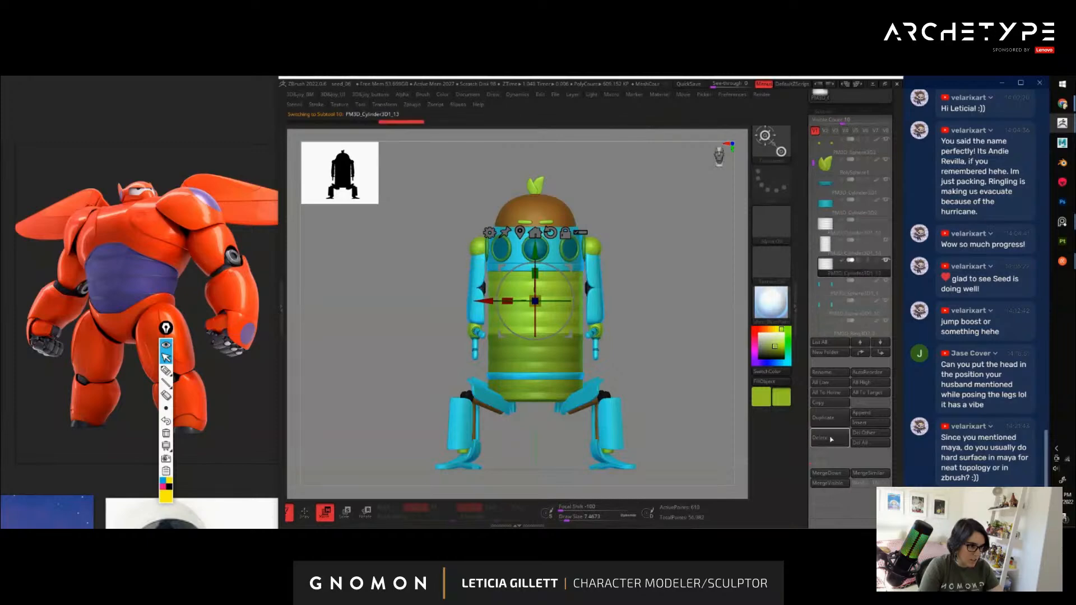
pyautogui.click(823, 438)
pyautogui.click(752, 459)
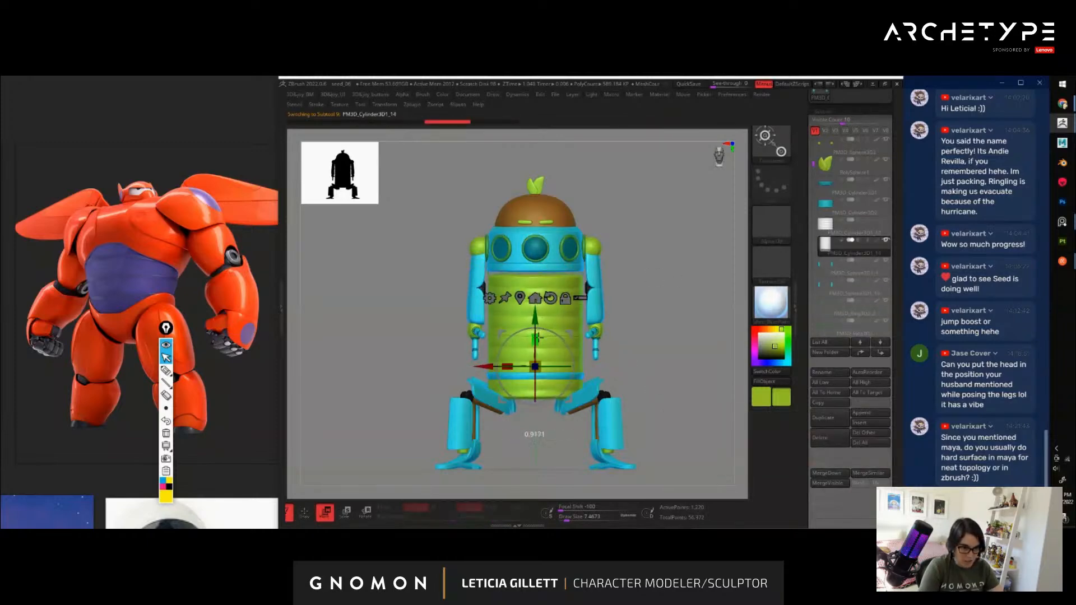
# Shorten the doubled ribbed torso and move it up to fit between the upper body and pelvis
pyautogui.moveTo(539, 342); pyautogui.dragTo(535, 317)
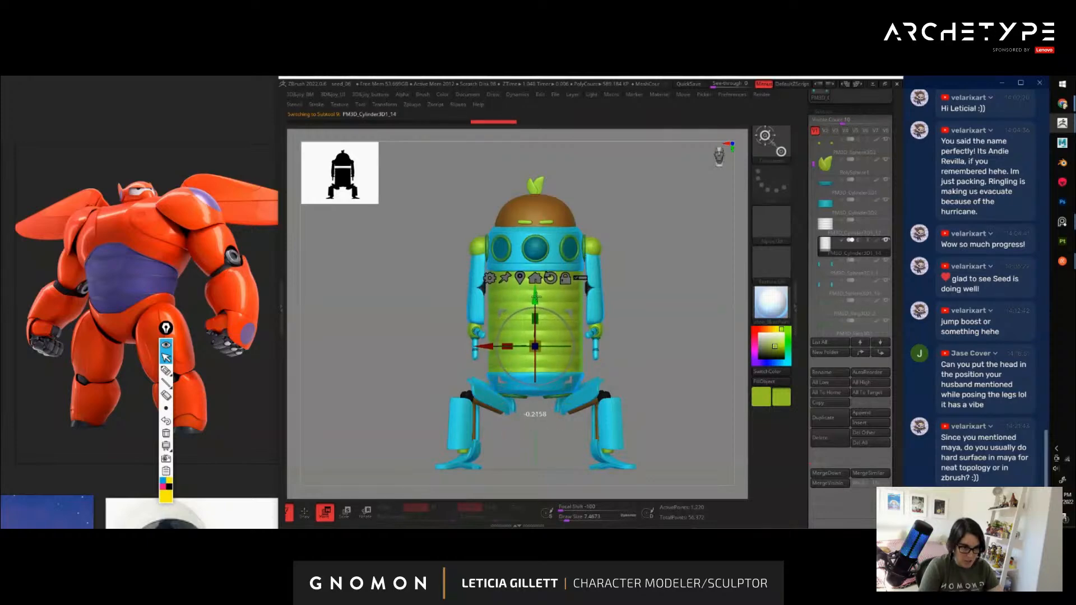
pyautogui.press('q')
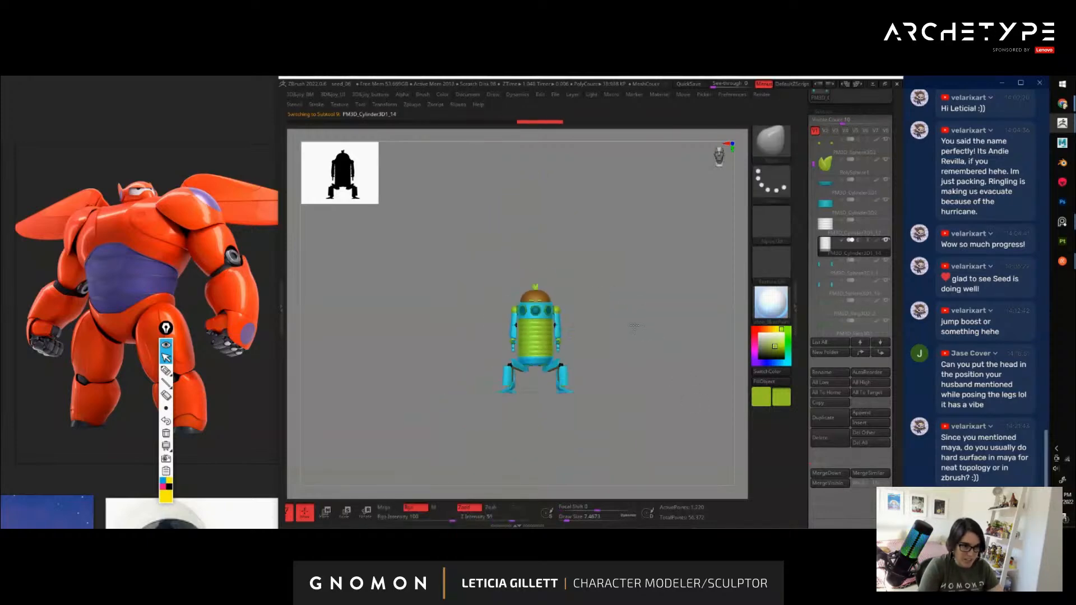
pyautogui.moveTo(699, 345); pyautogui.dragTo(665, 336)
pyautogui.press('w')
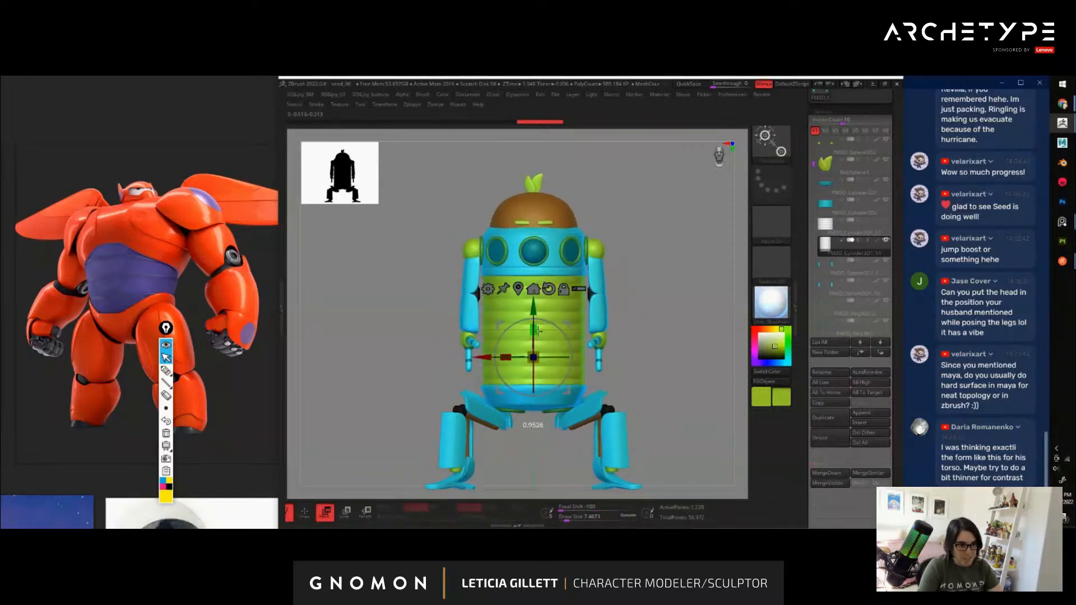
# Try to add more torso ribs by compressing the cylinder and copying it upward
pyautogui.moveTo(538, 344); pyautogui.dragTo(533, 232)
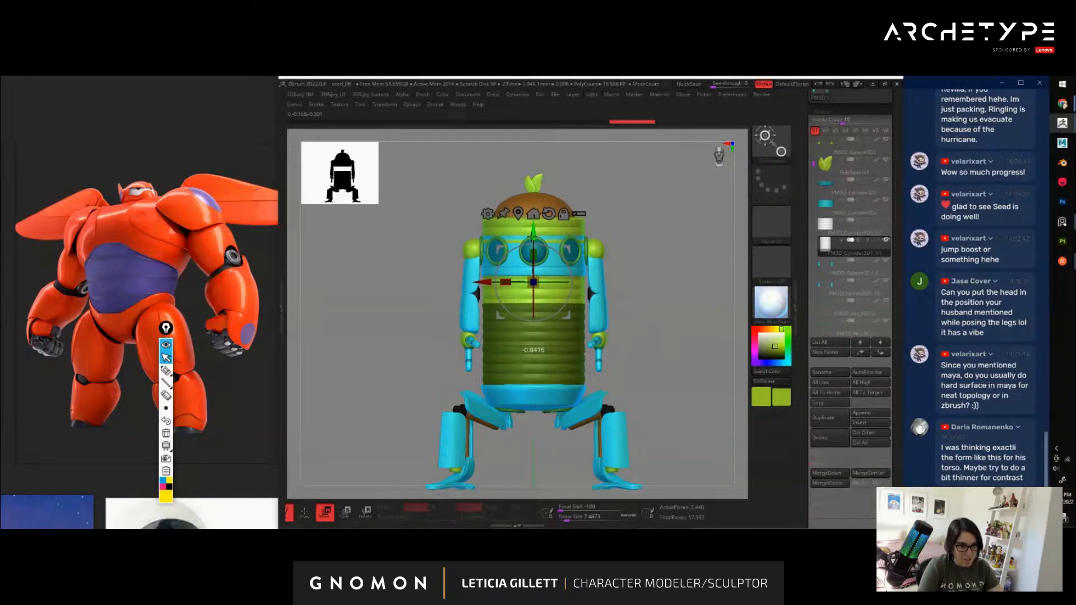
pyautogui.keyDown('ctrl'); pyautogui.moveTo(634, 262); pyautogui.dragTo(644, 272); pyautogui.keyUp('ctrl')
pyautogui.moveTo(535, 253)
pyautogui.mouseDown()
pyautogui.moveTo(538, 267)
pyautogui.moveTo(536, 253)
pyautogui.mouseUp()
pyautogui.press('q')
pyautogui.moveTo(689, 396)
pyautogui.keyDown('alt'); pyautogui.mouseDown()
pyautogui.moveTo(627, 329)
pyautogui.moveTo(773, 336)
pyautogui.moveTo(644, 325)
pyautogui.moveTo(640, 254)
pyautogui.moveTo(682, 389)
pyautogui.mouseUp(); pyautogui.keyUp('alt')
pyautogui.hotkey('ctrl', 'z')
pyautogui.hotkey('ctrl', 'z')
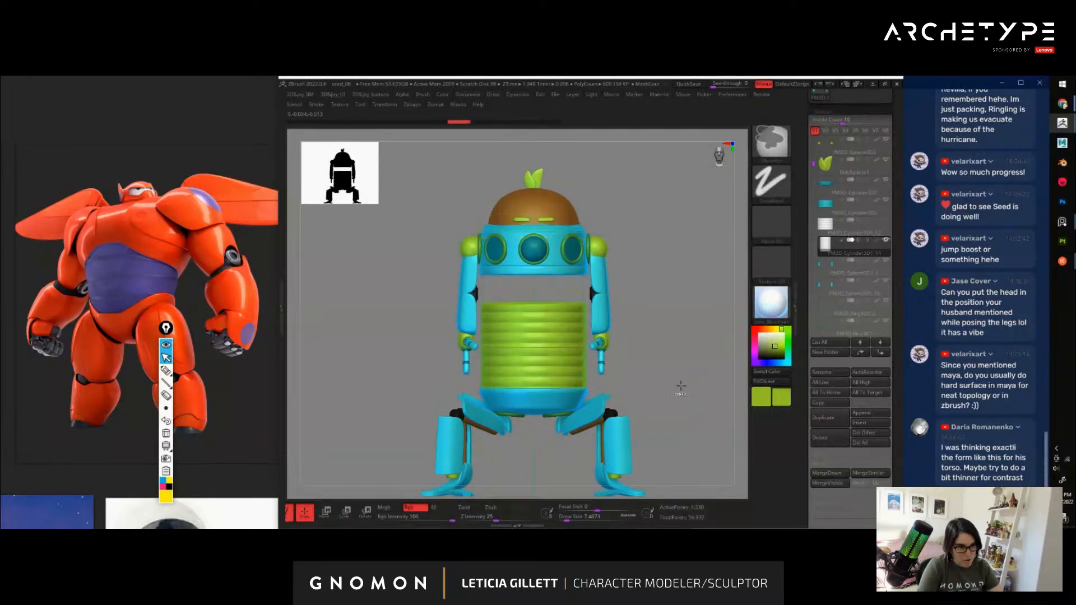
# Stretch the ribbed torso vertically and raise it to close the gap below the upper body
pyautogui.press('w')
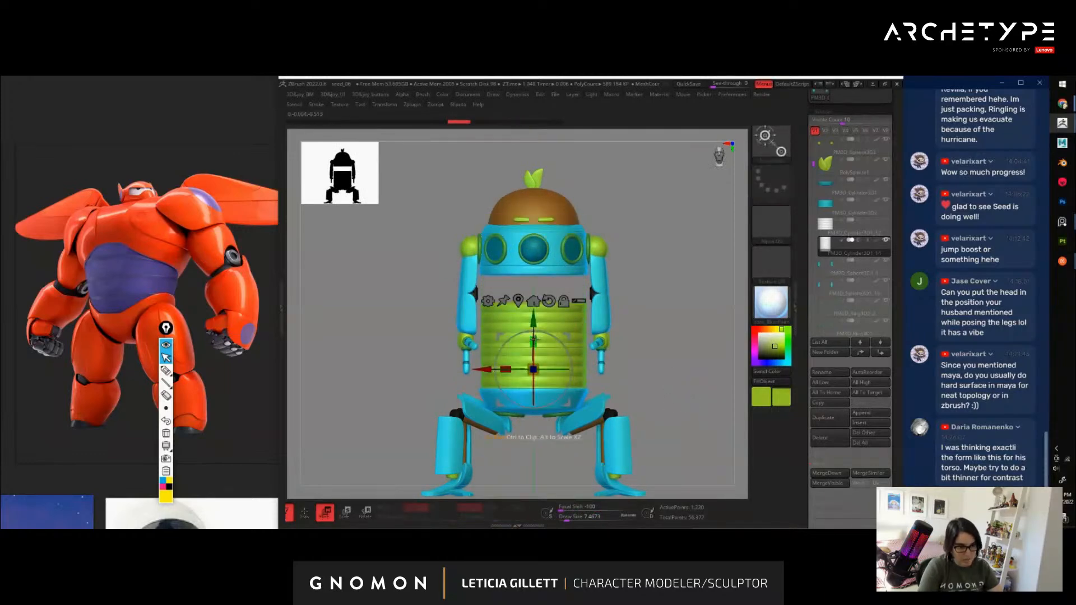
pyautogui.moveTo(538, 328); pyautogui.dragTo(528, 312)
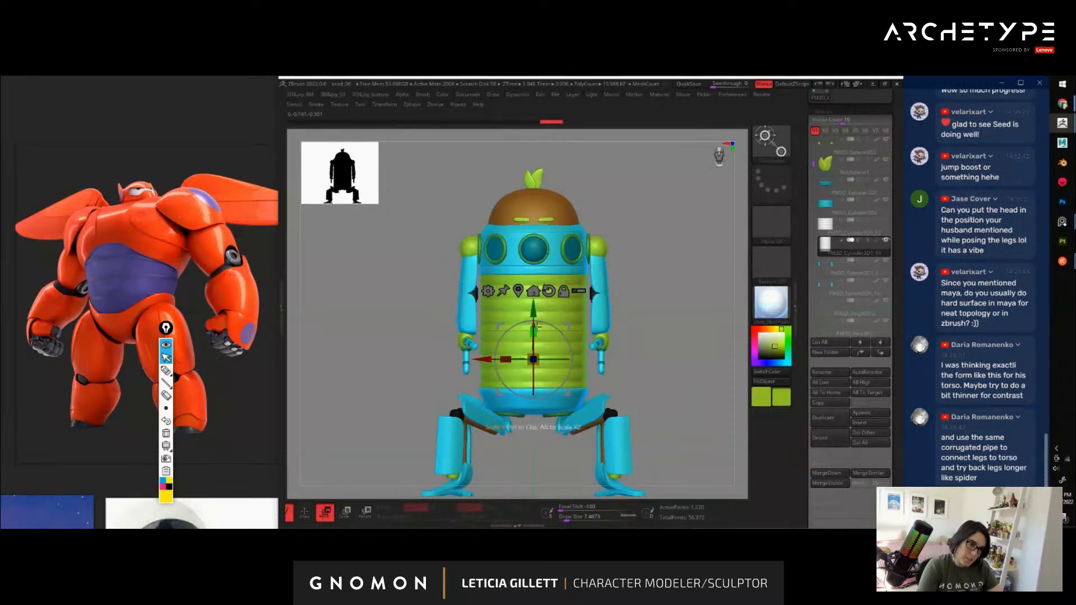
pyautogui.press('q')
# Examine the robot's silhouette and torso proportions from the front, from below and at different distances
pyautogui.keyDown('alt'); pyautogui.moveTo(691, 413); pyautogui.dragTo(613, 326); pyautogui.keyUp('alt')
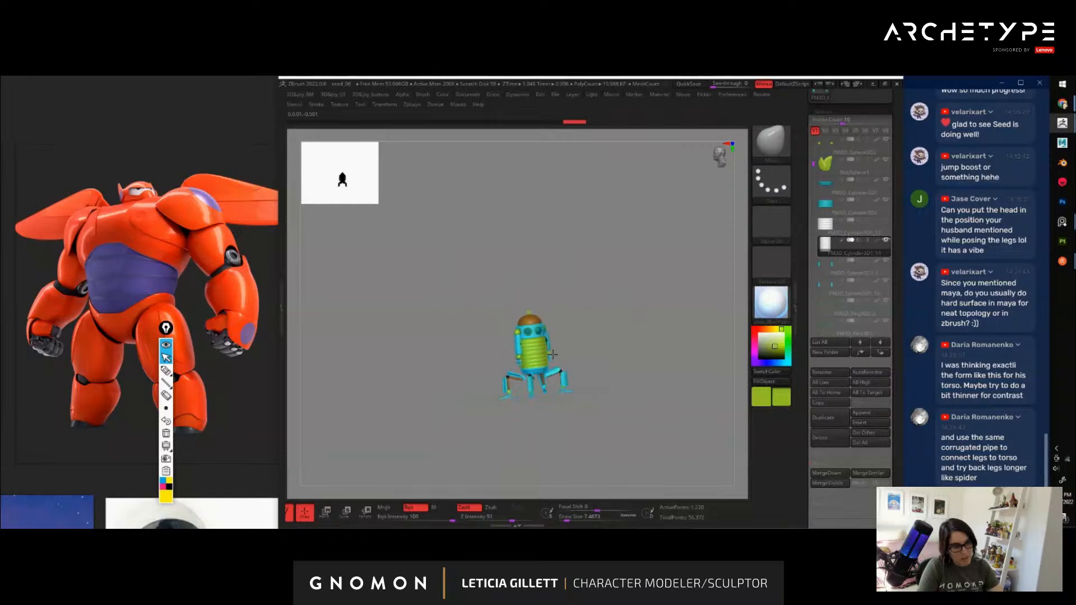
pyautogui.keyDown('alt'); pyautogui.moveTo(655, 354); pyautogui.dragTo(656, 397); pyautogui.keyUp('alt')
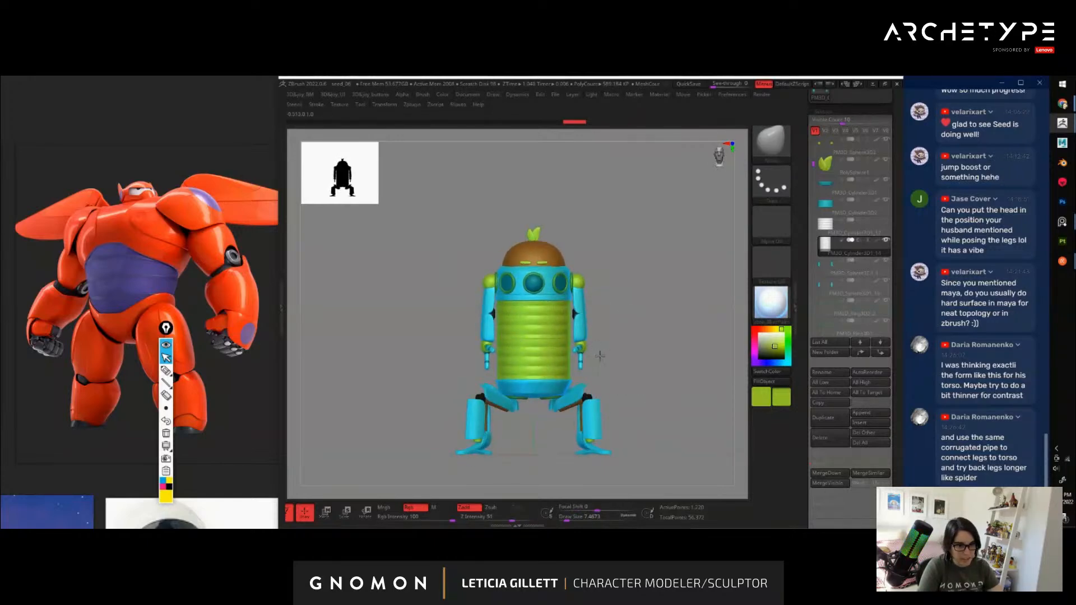
pyautogui.keyDown('alt'); pyautogui.moveTo(600, 356); pyautogui.dragTo(560, 292); pyautogui.keyUp('alt')
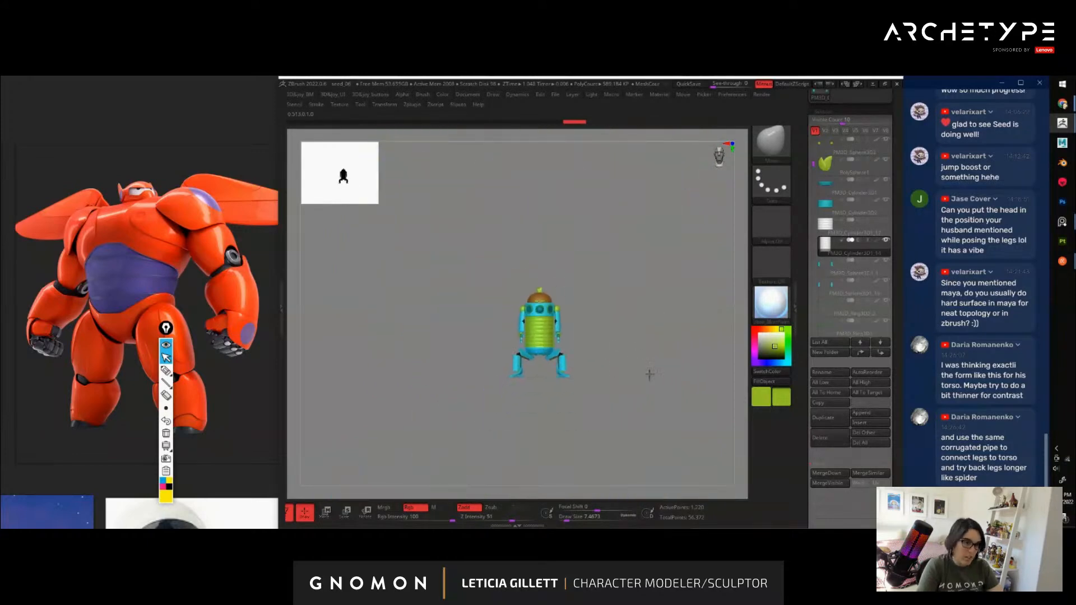
pyautogui.moveTo(650, 374)
pyautogui.mouseDown()
pyautogui.moveTo(650, 361)
pyautogui.moveTo(649, 373)
pyautogui.mouseUp()
pyautogui.moveTo(648, 326)
pyautogui.keyDown('alt'); pyautogui.mouseDown()
pyautogui.moveTo(692, 411)
pyautogui.moveTo(733, 366)
pyautogui.moveTo(559, 361)
pyautogui.moveTo(681, 366)
pyautogui.mouseUp(); pyautogui.keyUp('alt')
pyautogui.keyDown('shift'); pyautogui.moveTo(369, 307); pyautogui.dragTo(364, 303); pyautogui.keyUp('shift')
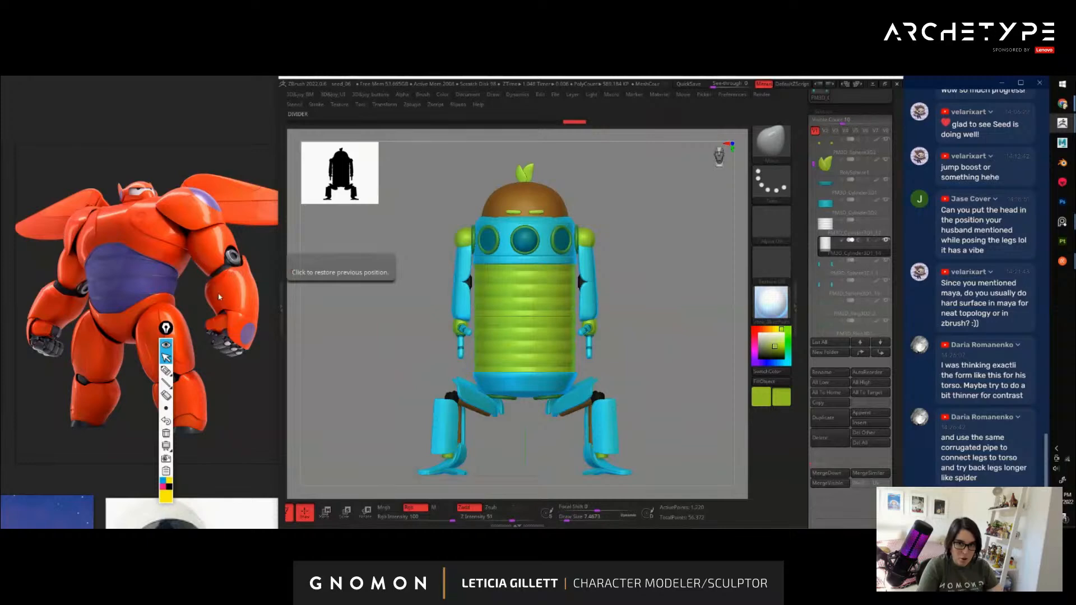
pyautogui.moveTo(651, 311)
pyautogui.mouseDown()
pyautogui.moveTo(664, 309)
pyautogui.moveTo(628, 306)
pyautogui.moveTo(647, 298)
pyautogui.mouseUp()
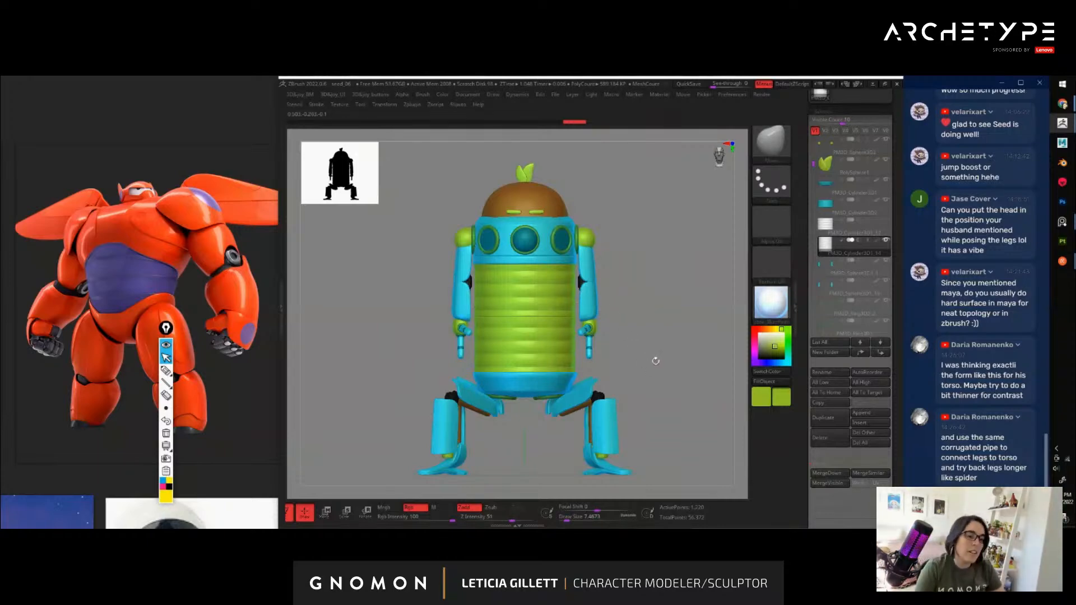
pyautogui.moveTo(655, 361); pyautogui.dragTo(567, 321)
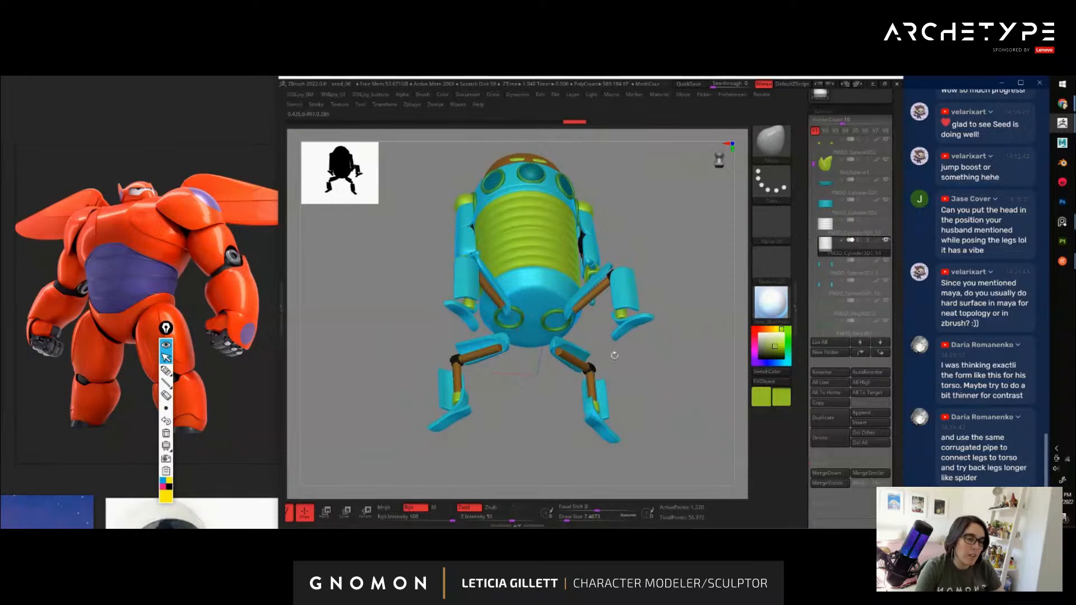
pyautogui.moveTo(614, 355); pyautogui.dragTo(623, 295)
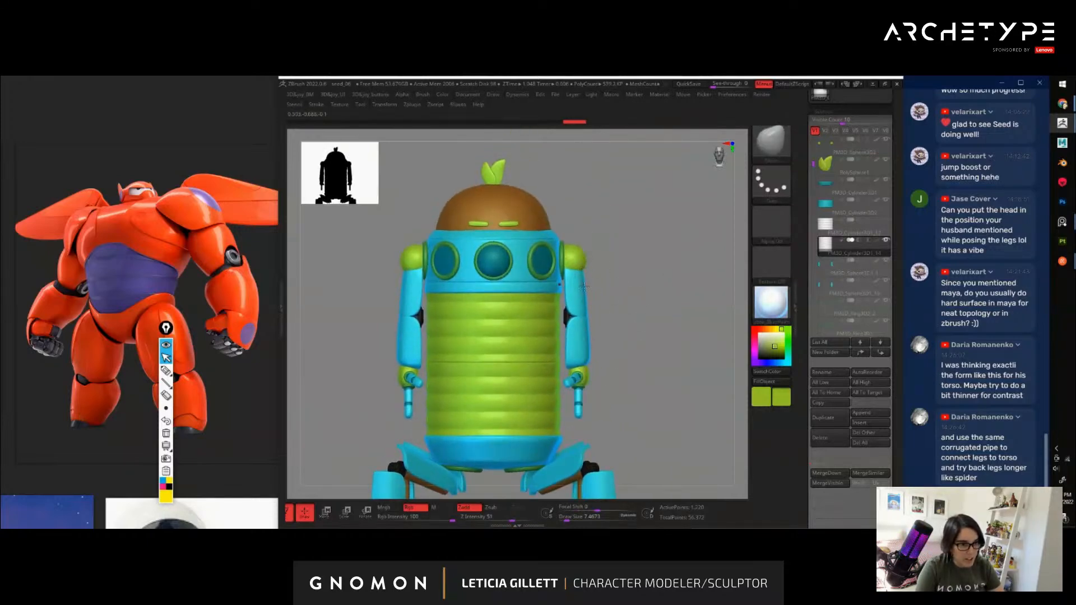
# Move the green shoulder spheres' subtool down beside the other arm parts and put it in a new folder named "arms"
pyautogui.keyDown('alt'); pyautogui.click(571, 260); pyautogui.keyUp('alt')
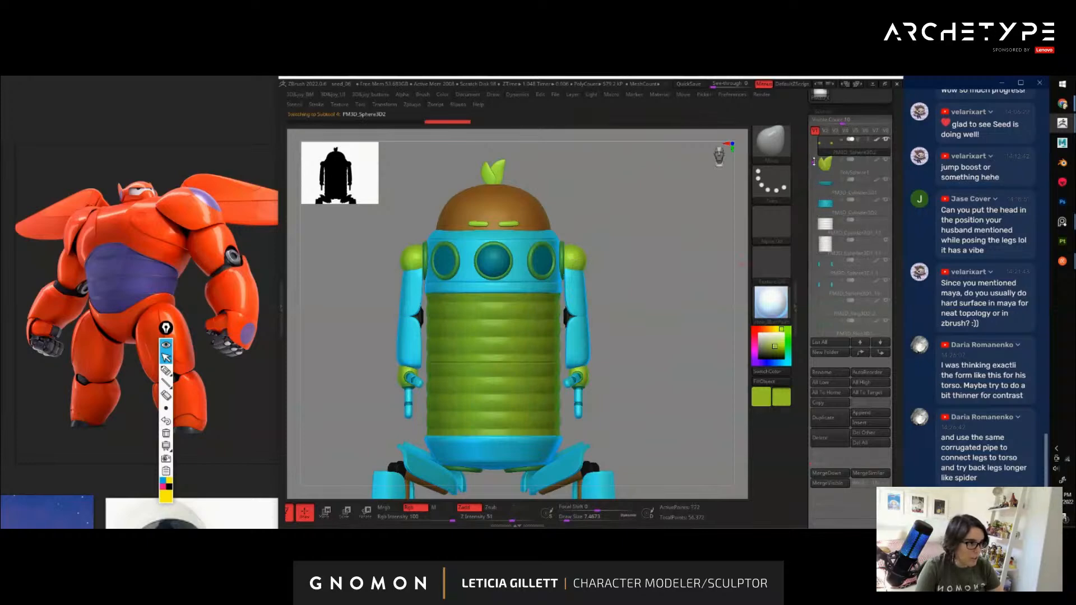
pyautogui.moveTo(815, 218)
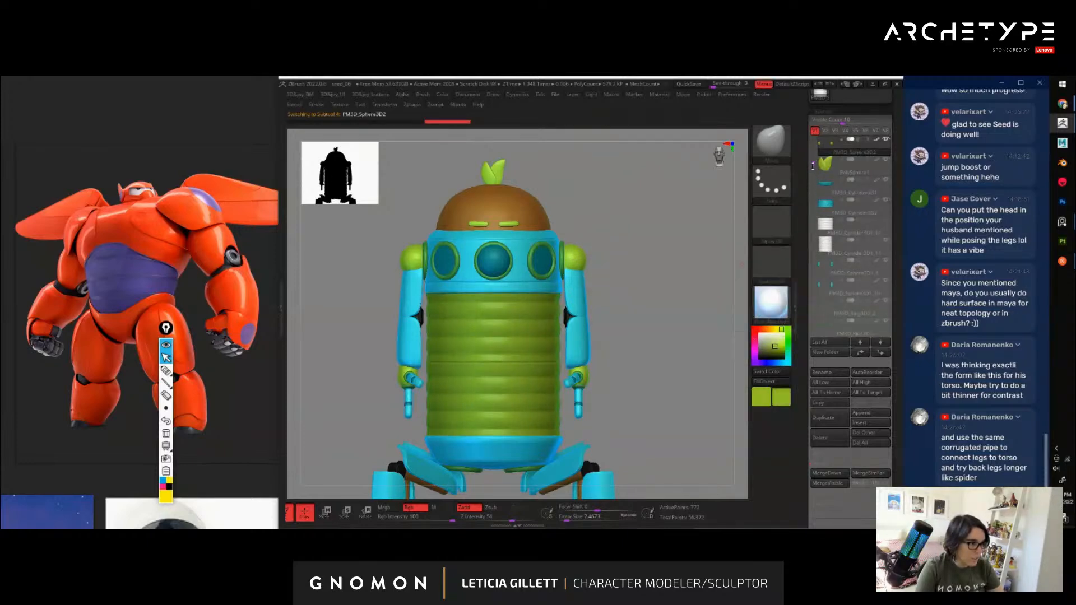
pyautogui.click(861, 353)
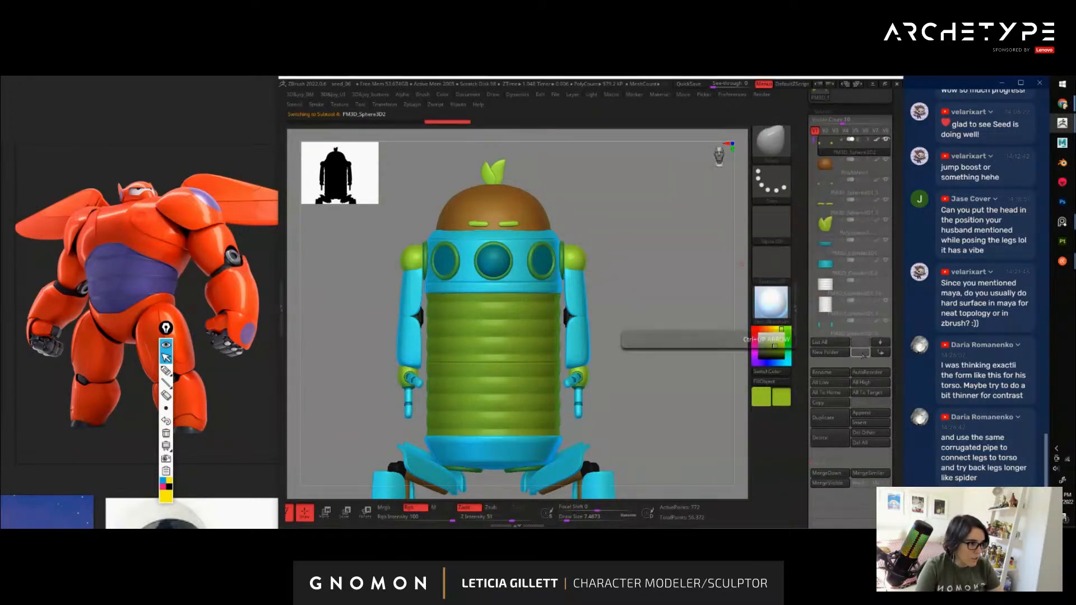
pyautogui.click(879, 353)
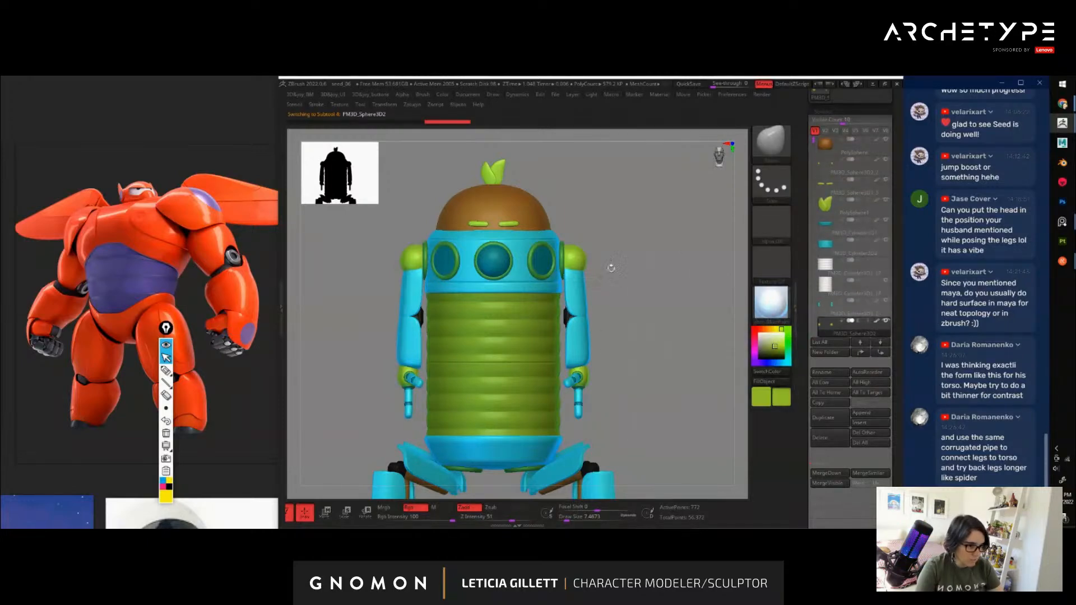
pyautogui.hotkey('shift', 'f')
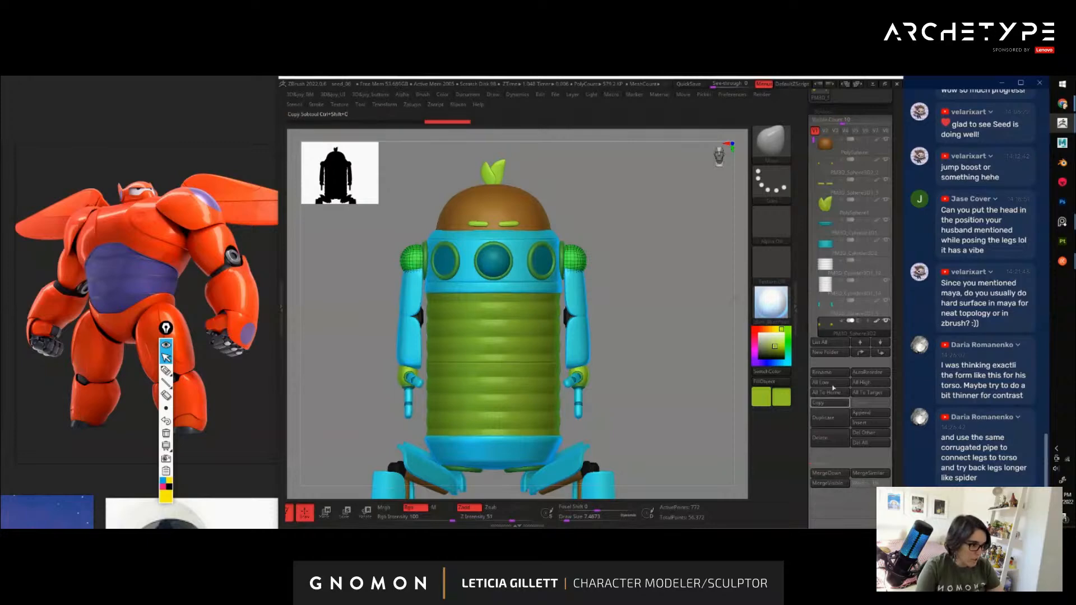
pyautogui.click(834, 354)
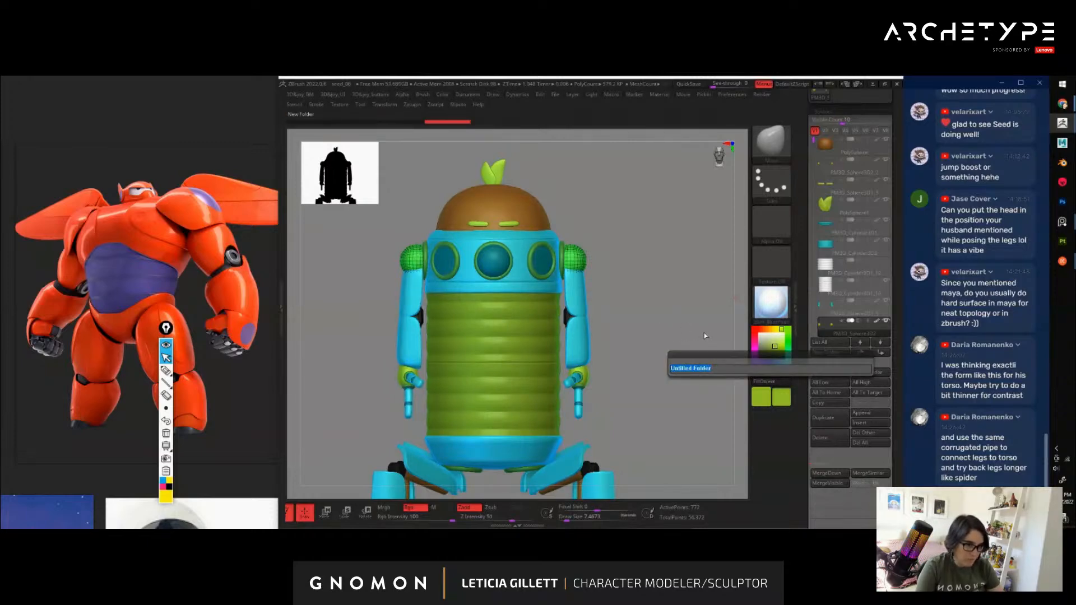
pyautogui.write('arms')
pyautogui.press('Return')
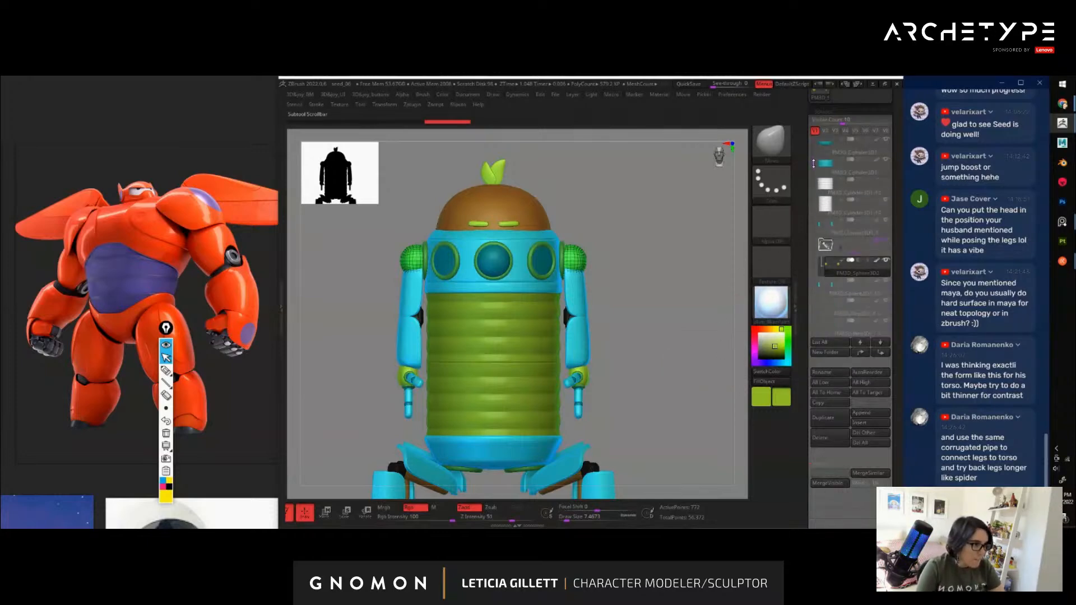
# Add the upper-arm, forearm and neighbouring arm cylinder subtools to the arms folder
pyautogui.click(828, 227)
pyautogui.moveTo(827, 229); pyautogui.dragTo(829, 256)
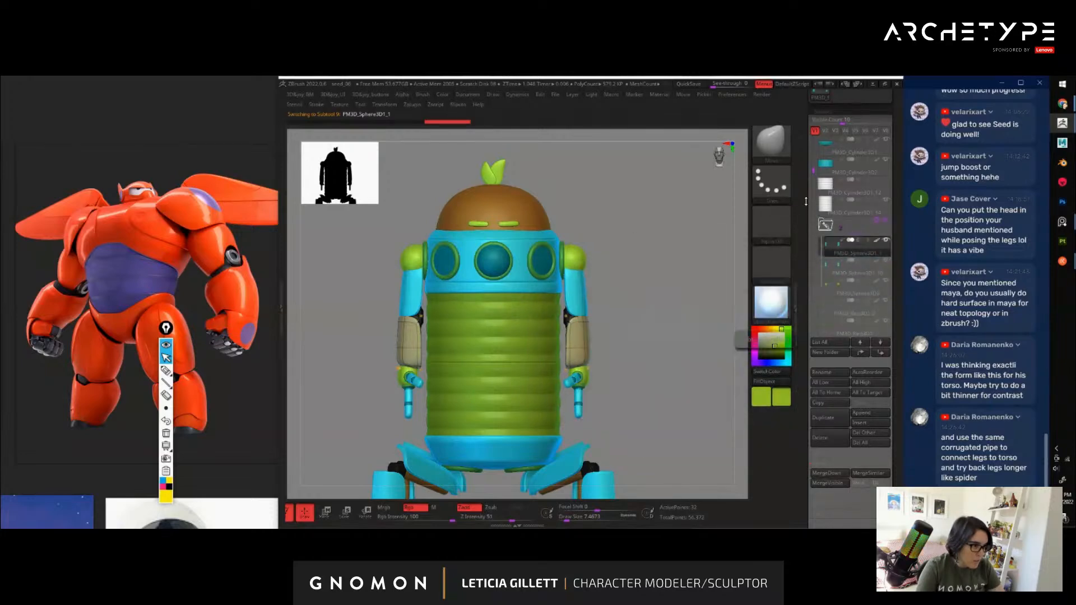
pyautogui.moveTo(813, 172); pyautogui.dragTo(814, 189)
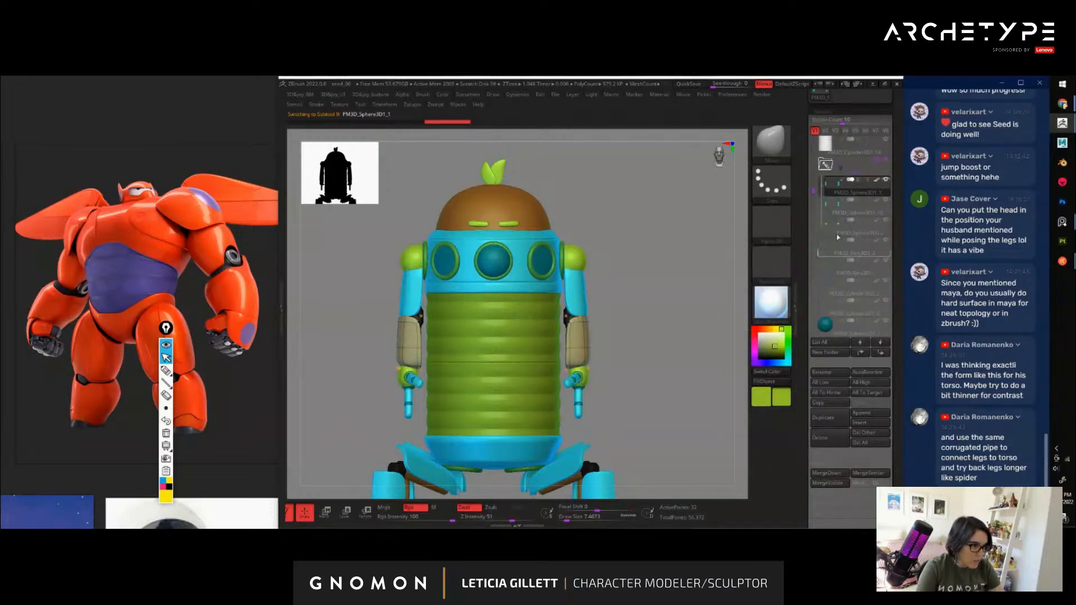
pyautogui.moveTo(838, 237); pyautogui.dragTo(833, 209)
pyautogui.moveTo(827, 308)
pyautogui.mouseDown()
pyautogui.moveTo(835, 205)
pyautogui.moveTo(813, 206)
pyautogui.mouseUp()
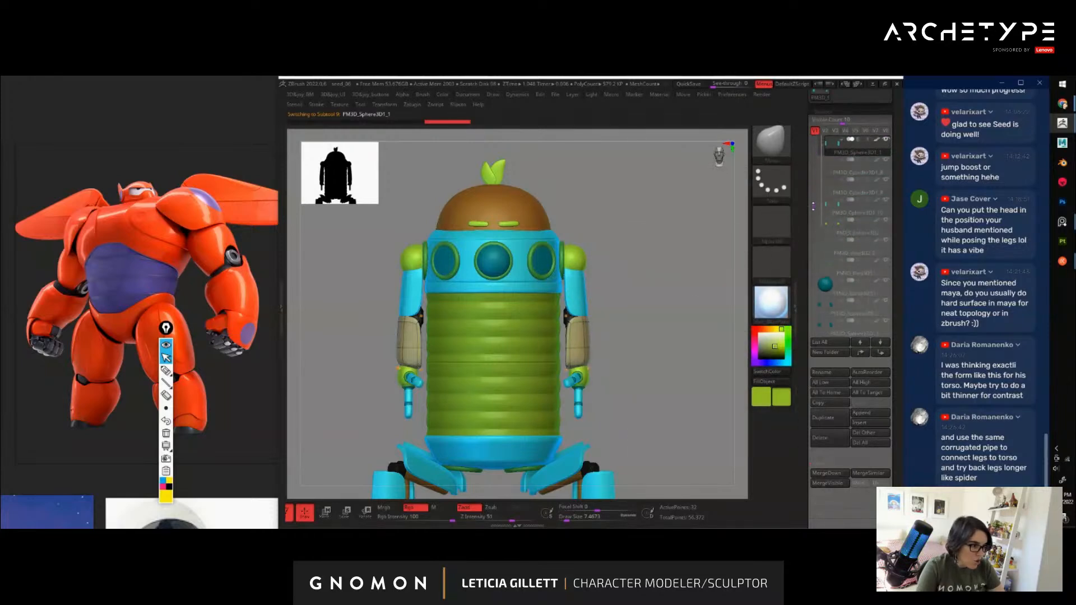
# Look through the remaining subtools and folders to identify which pieces belong to the arms
pyautogui.click(833, 248)
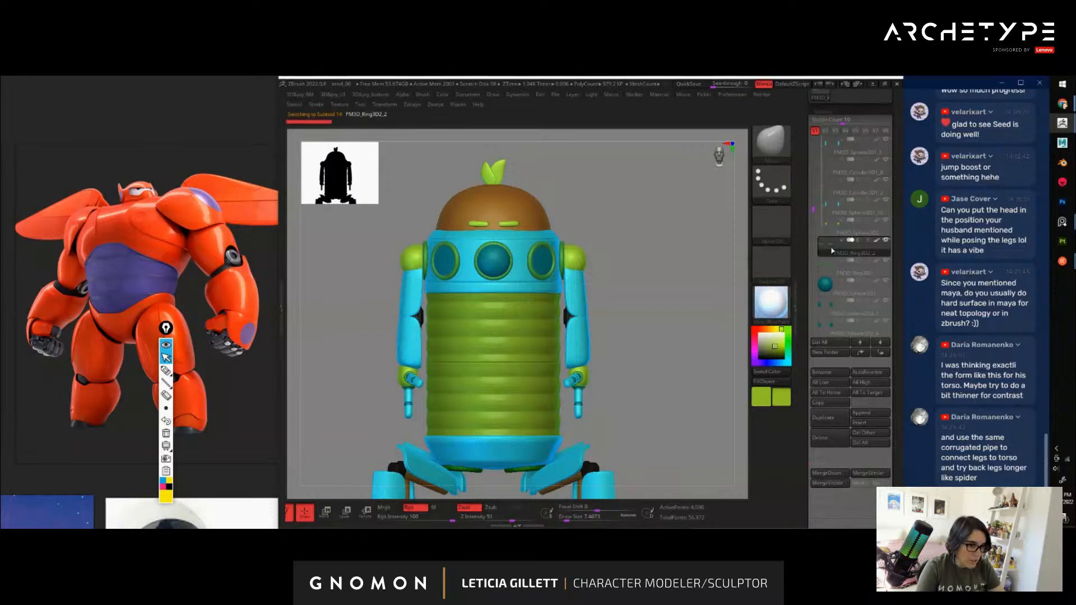
pyautogui.moveTo(654, 346)
pyautogui.mouseDown()
pyautogui.moveTo(695, 343)
pyautogui.moveTo(647, 334)
pyautogui.moveTo(650, 342)
pyautogui.mouseUp()
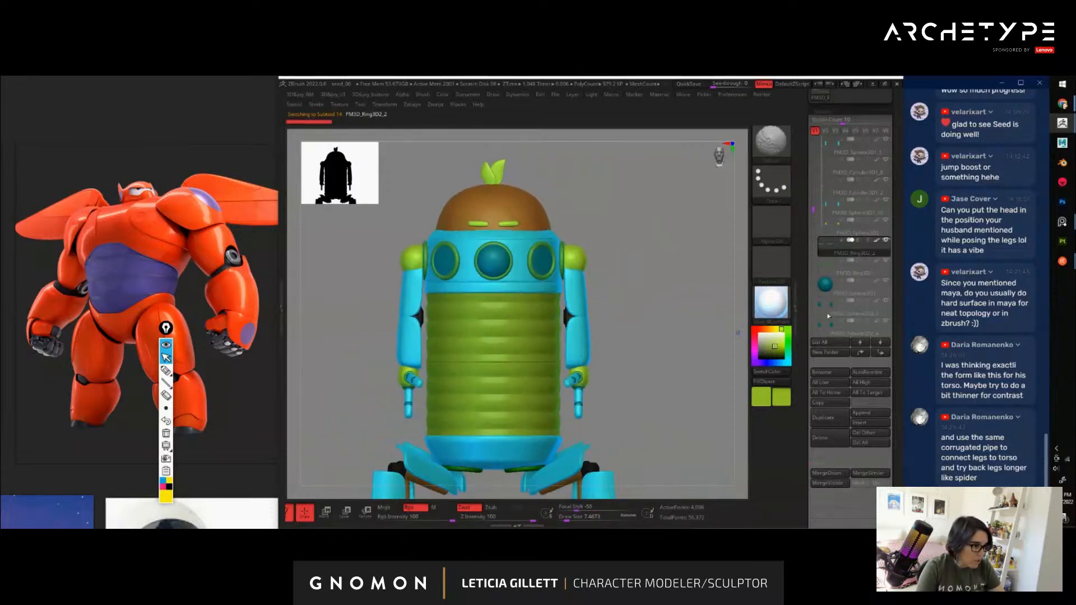
pyautogui.click(828, 290)
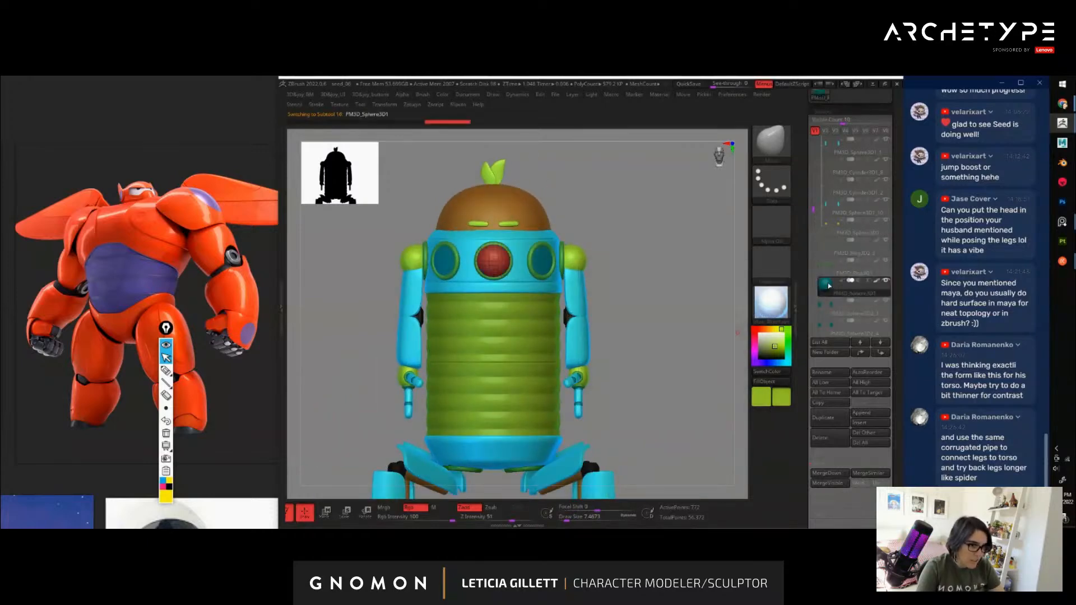
pyautogui.moveTo(814, 210); pyautogui.dragTo(819, 247)
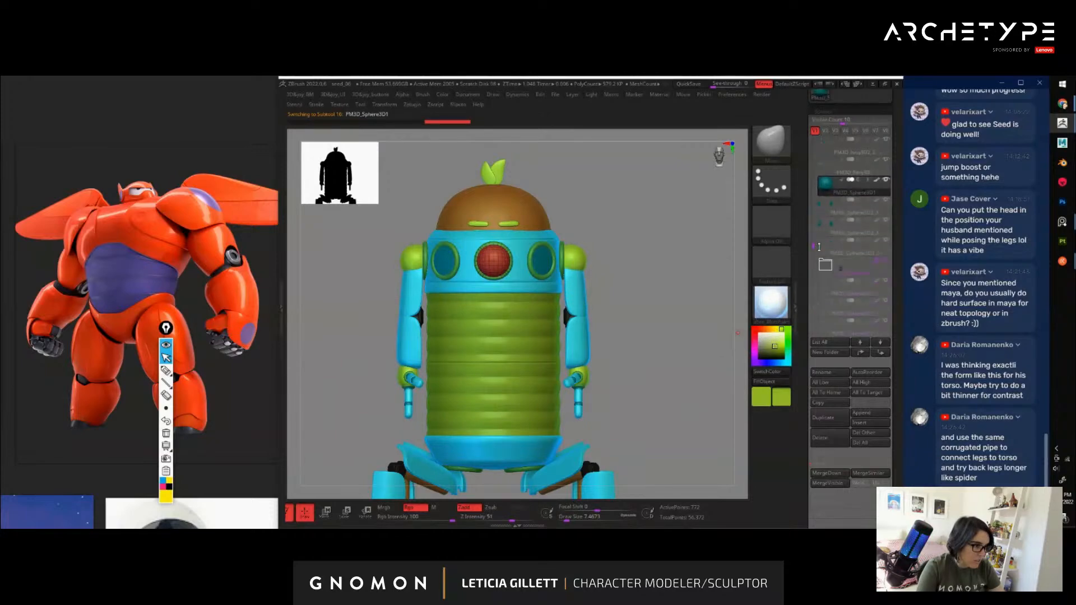
pyautogui.click(827, 269)
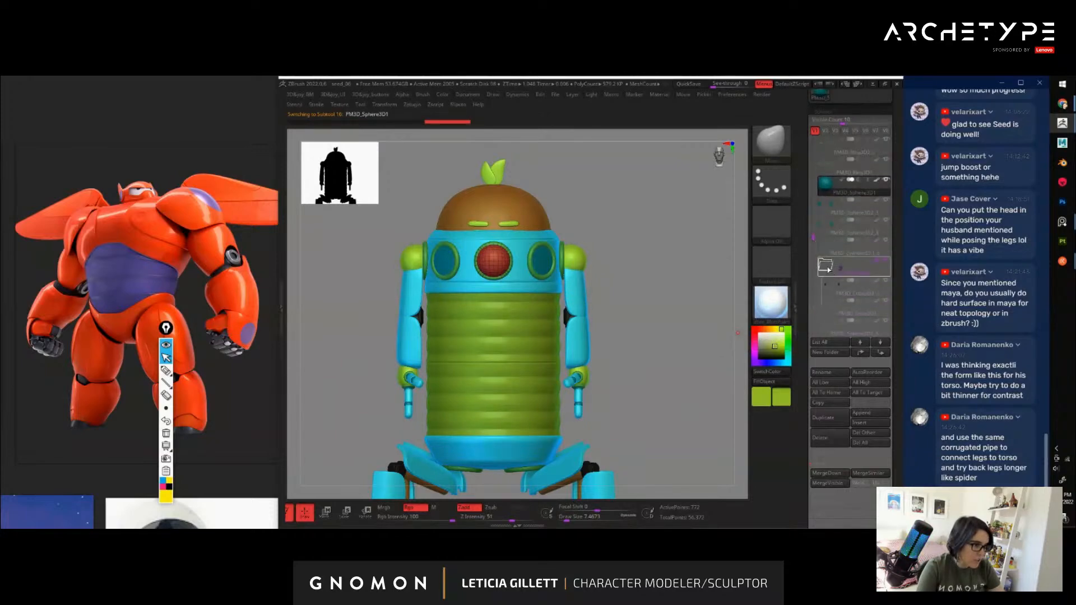
pyautogui.moveTo(814, 239)
pyautogui.mouseDown()
pyautogui.moveTo(815, 184)
pyautogui.moveTo(813, 242)
pyautogui.mouseUp()
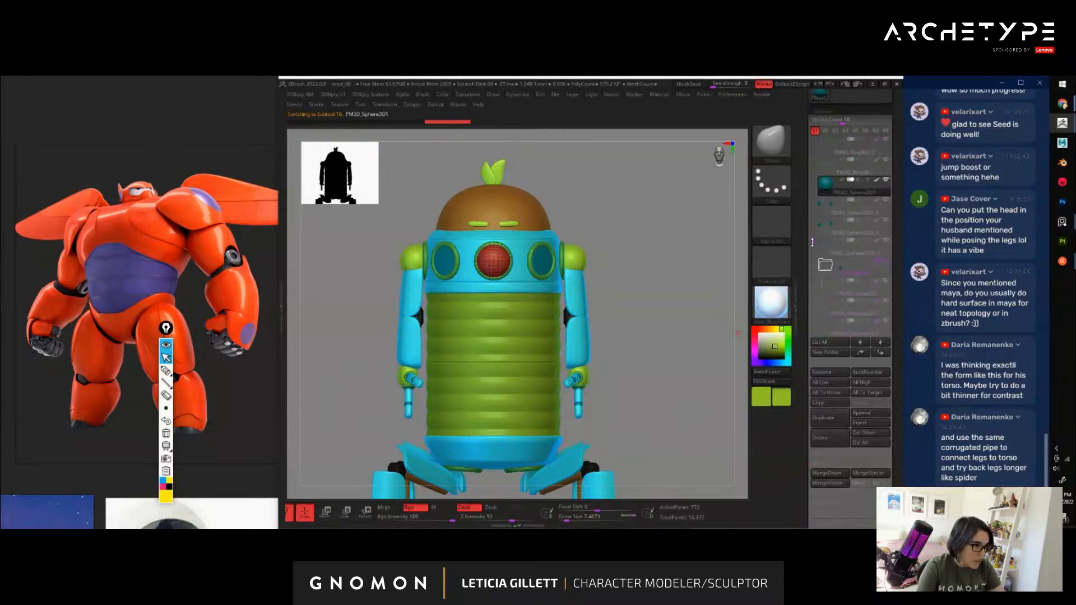
pyautogui.scroll(5, 835, 246)
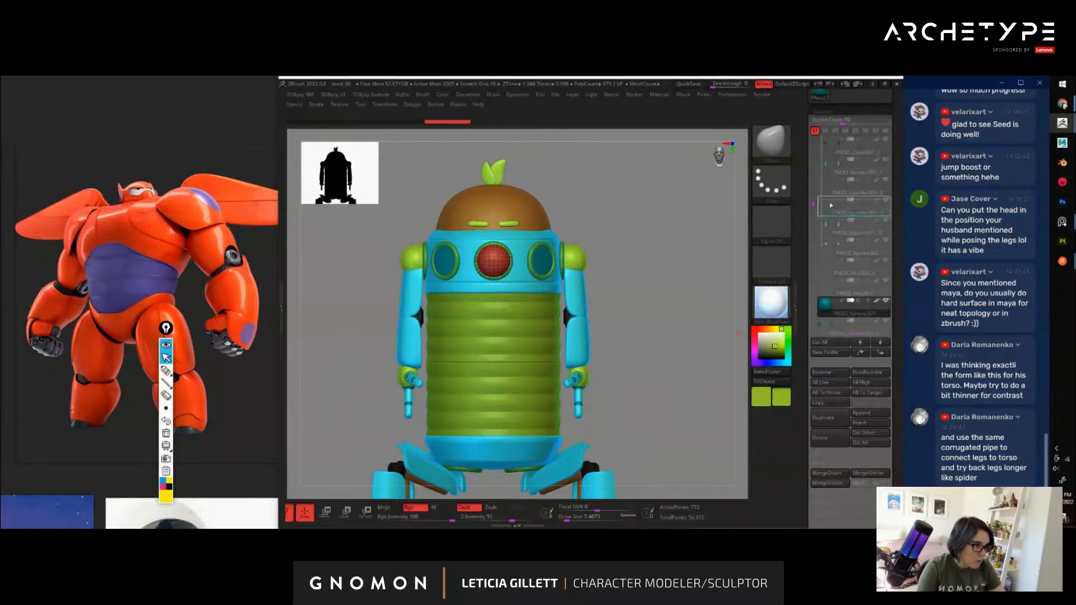
pyautogui.moveTo(813, 204); pyautogui.dragTo(812, 260)
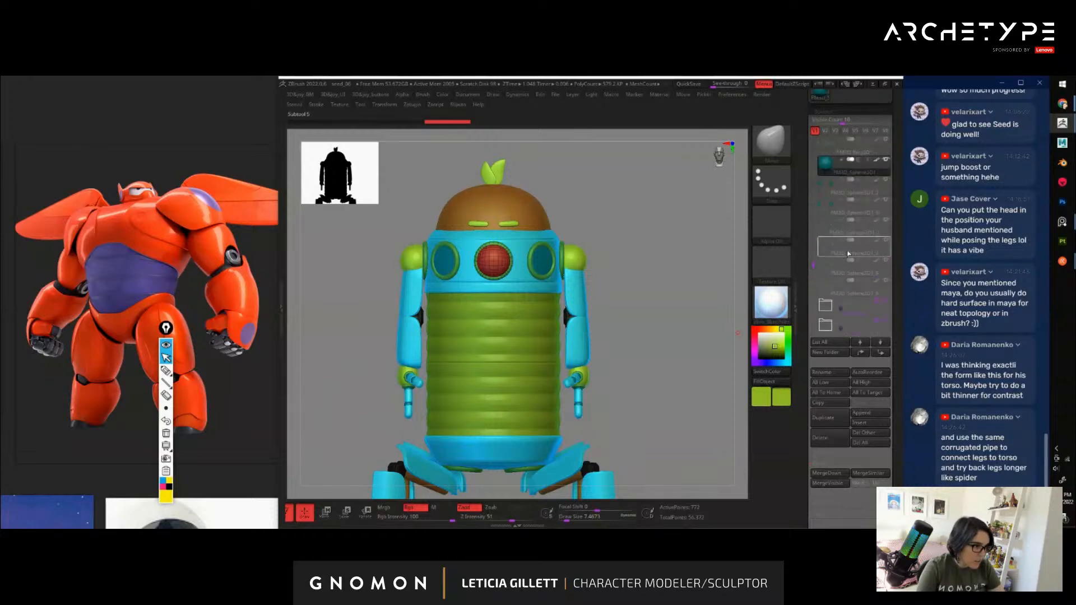
# Move the remaining arm and hand subtools below the teal chest sphere into the arms folder
pyautogui.moveTo(837, 249)
pyautogui.scroll(3, 846, 263)
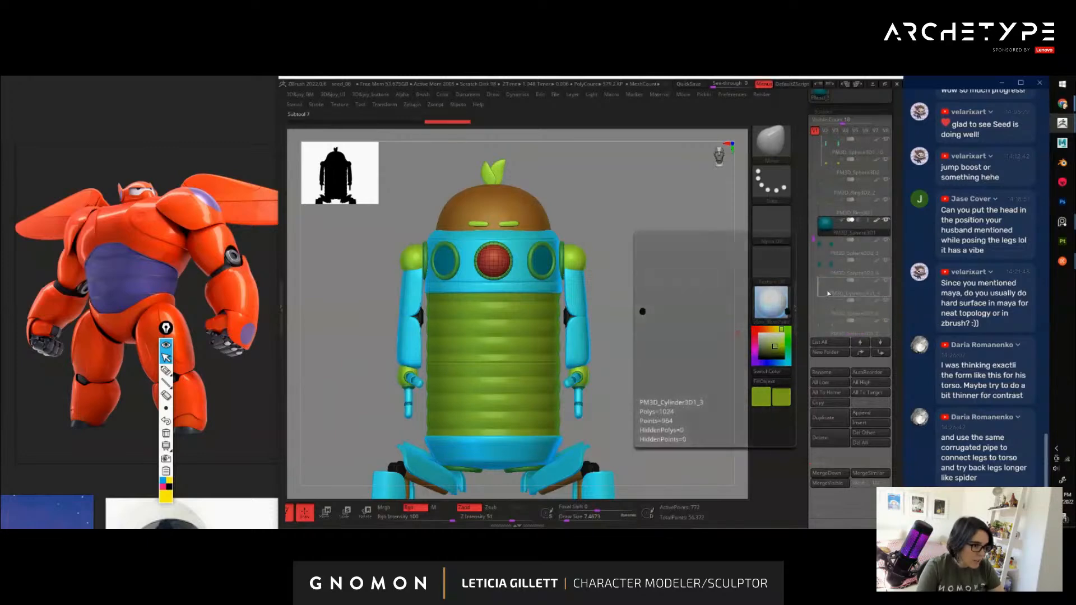
pyautogui.scroll(1, 830, 289)
pyautogui.moveTo(831, 283)
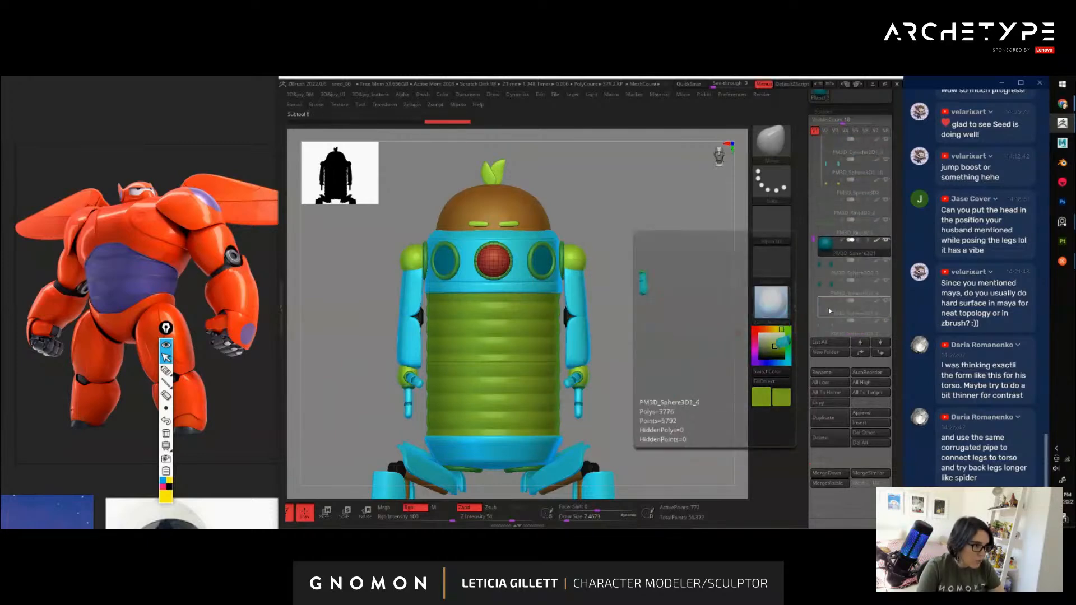
pyautogui.scroll(1, 830, 308)
pyautogui.moveTo(827, 331)
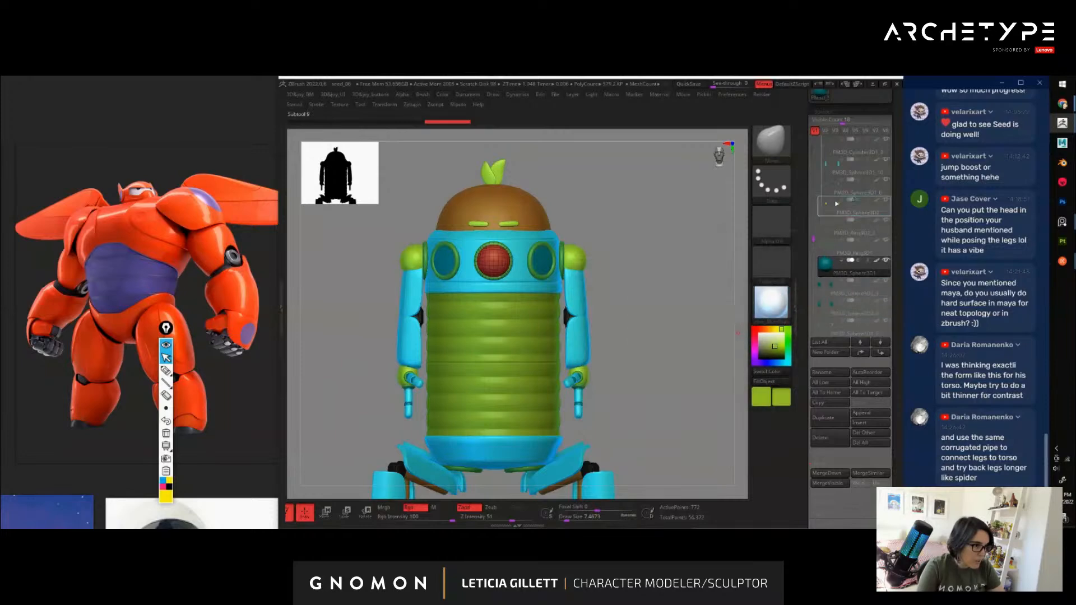
pyautogui.moveTo(814, 228); pyautogui.dragTo(813, 262)
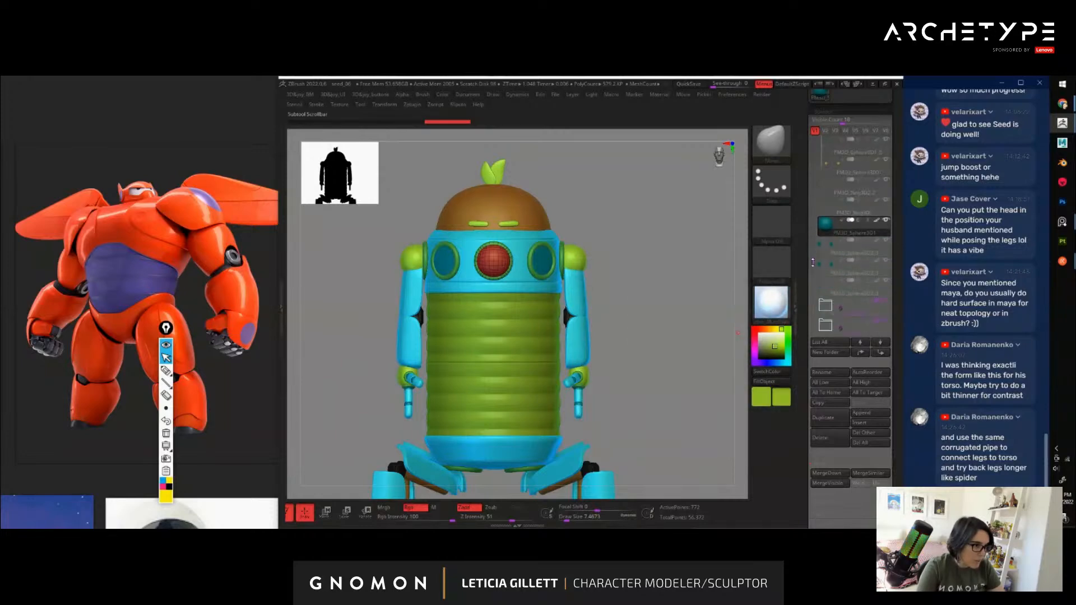
pyautogui.moveTo(828, 173); pyautogui.dragTo(829, 172)
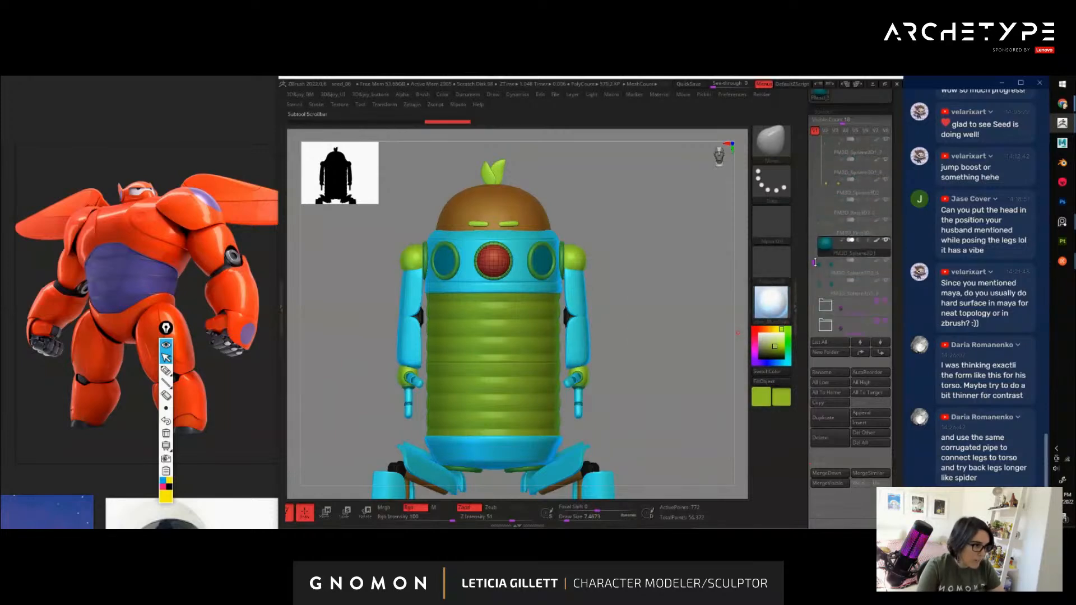
pyautogui.moveTo(813, 261); pyautogui.dragTo(810, 179)
# Activate Transpose Set for the arms folder and add the green wrist spheres' subtool to that folder
pyautogui.click(876, 184)
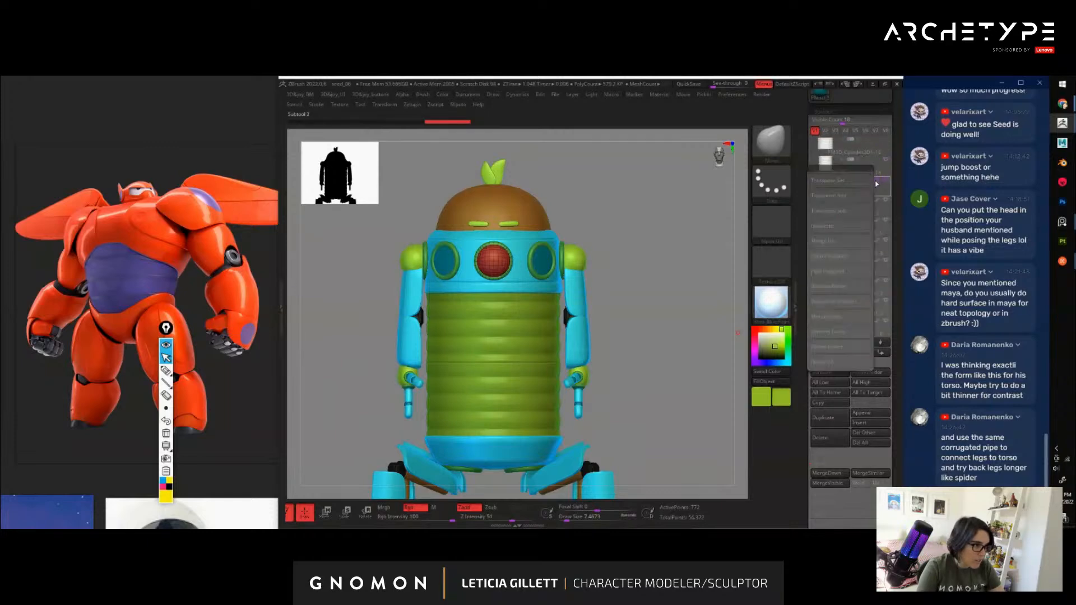
pyautogui.click(840, 182)
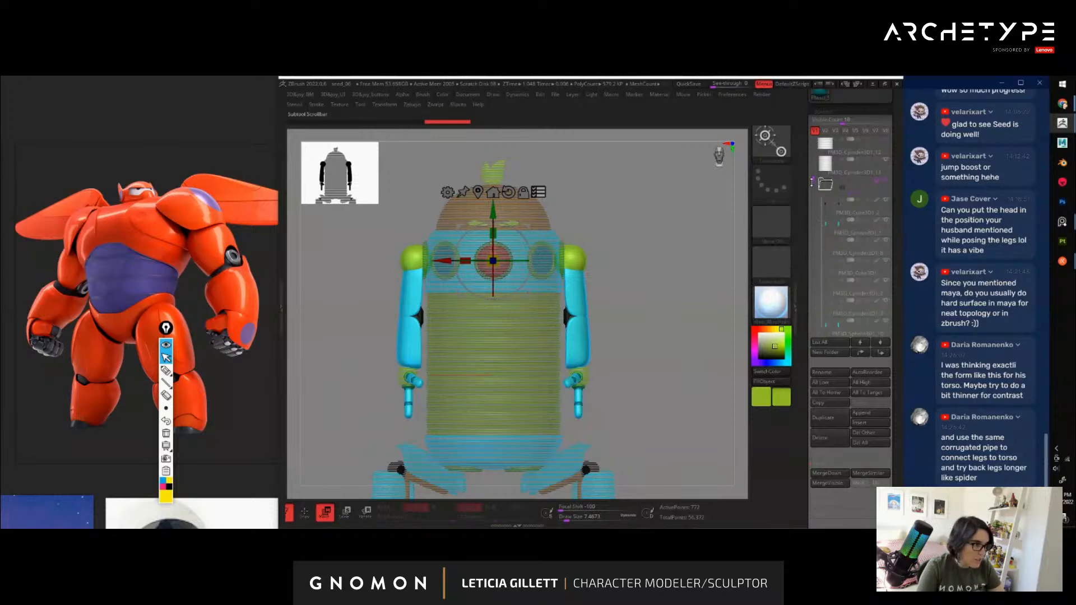
pyautogui.scroll(3, 812, 182)
pyautogui.click(827, 170)
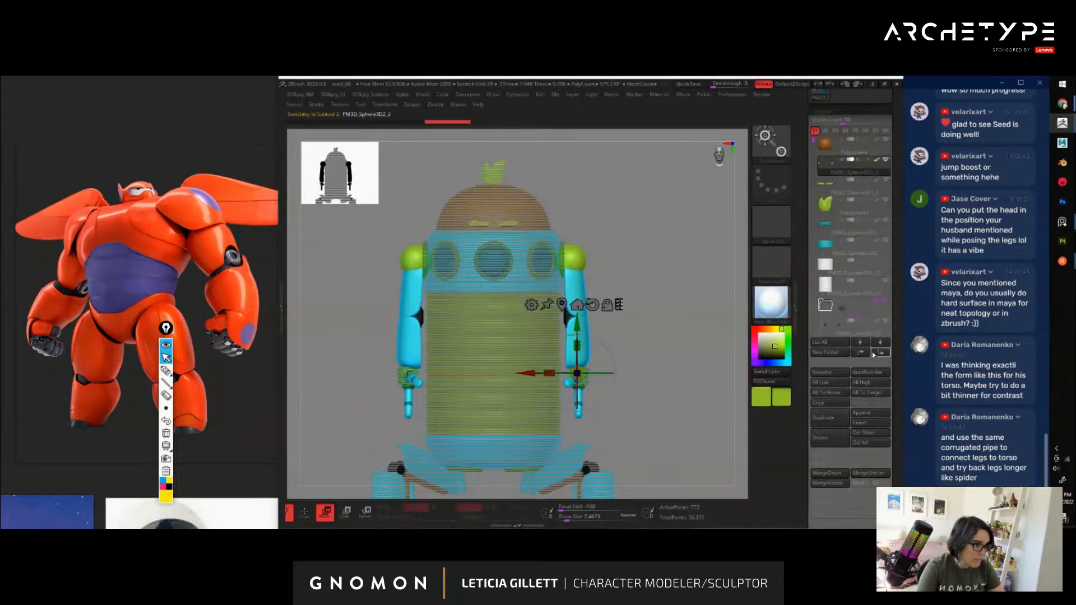
pyautogui.click(874, 355)
pyautogui.click(873, 355)
pyautogui.click(874, 354)
pyautogui.click(874, 355)
pyautogui.click(875, 354)
pyautogui.moveTo(824, 268); pyautogui.dragTo(823, 323)
pyautogui.click(841, 287)
pyautogui.click(843, 284)
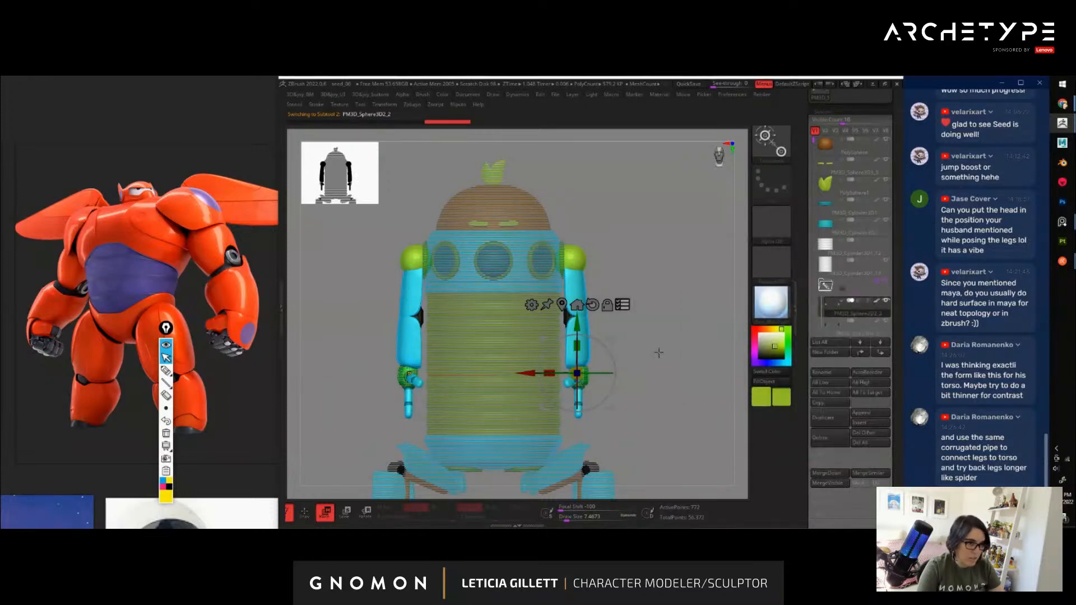
# Centre the transform gizmo on the shoulder sphere and examine the arm from the side and front
pyautogui.moveTo(674, 369)
pyautogui.keyDown('alt'); pyautogui.mouseDown()
pyautogui.moveTo(662, 345)
pyautogui.moveTo(685, 351)
pyautogui.moveTo(656, 354)
pyautogui.moveTo(685, 337)
pyautogui.moveTo(720, 344)
pyautogui.moveTo(629, 300)
pyautogui.moveTo(649, 335)
pyautogui.mouseUp(); pyautogui.keyUp('alt')
pyautogui.press('q')
pyautogui.press('w')
pyautogui.keyDown('alt'); pyautogui.click(596, 250); pyautogui.keyUp('alt')
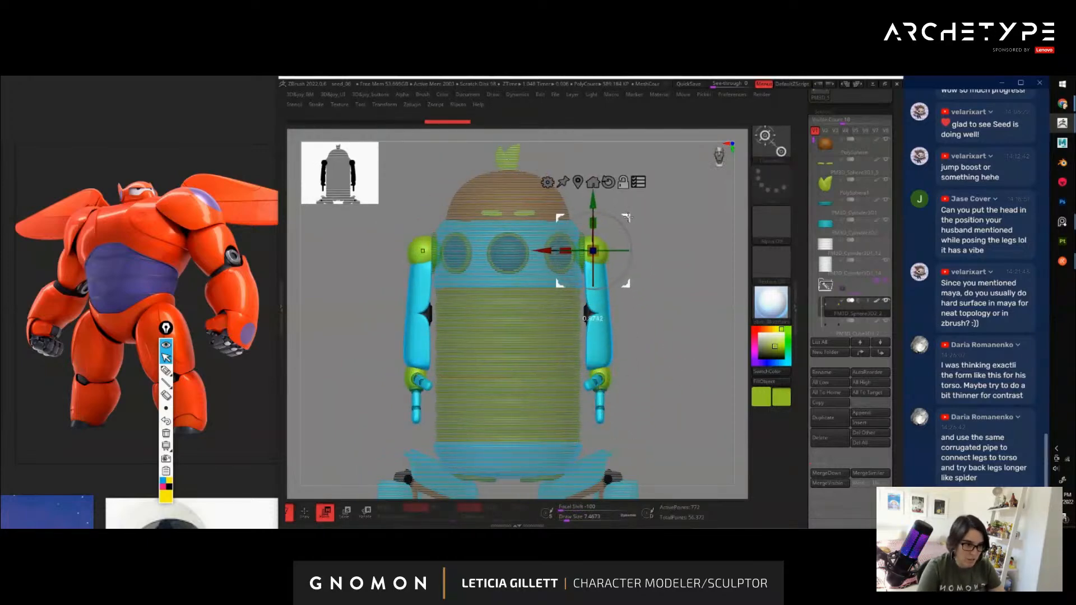
pyautogui.keyDown('shift'); pyautogui.moveTo(668, 239); pyautogui.dragTo(607, 255); pyautogui.keyUp('shift')
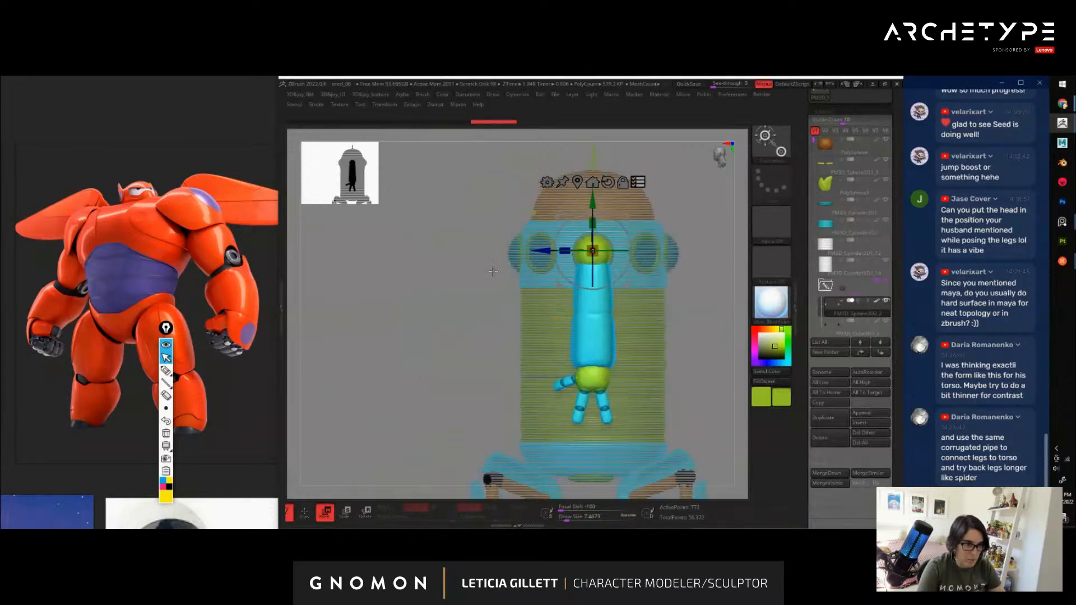
pyautogui.keyDown('shift'); pyautogui.moveTo(493, 271); pyautogui.dragTo(672, 314); pyautogui.keyUp('shift')
# Move the dark leg-joint cylinders' subtool out of the arms folder, down to the leg parts' folder
pyautogui.moveTo(814, 152); pyautogui.dragTo(814, 178)
pyautogui.keyDown('alt'); pyautogui.click(578, 377); pyautogui.keyUp('alt')
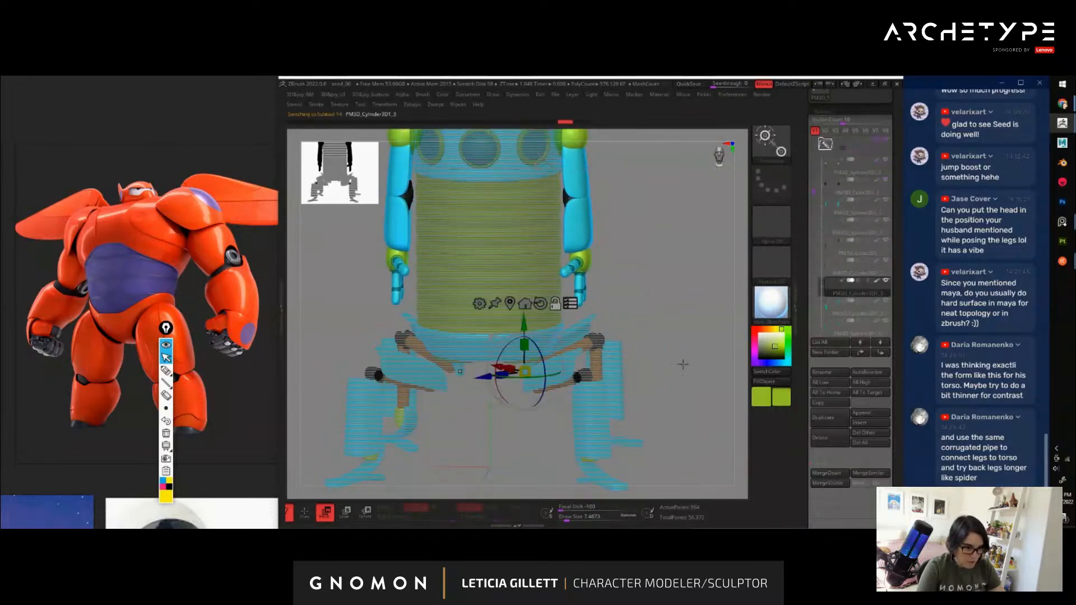
pyautogui.press('q')
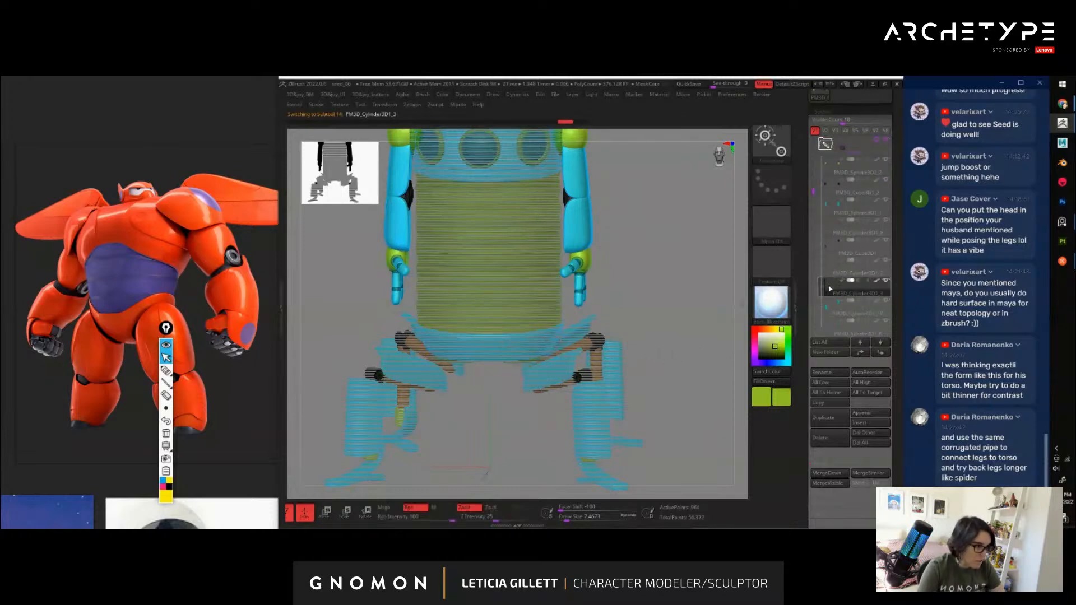
pyautogui.press('w')
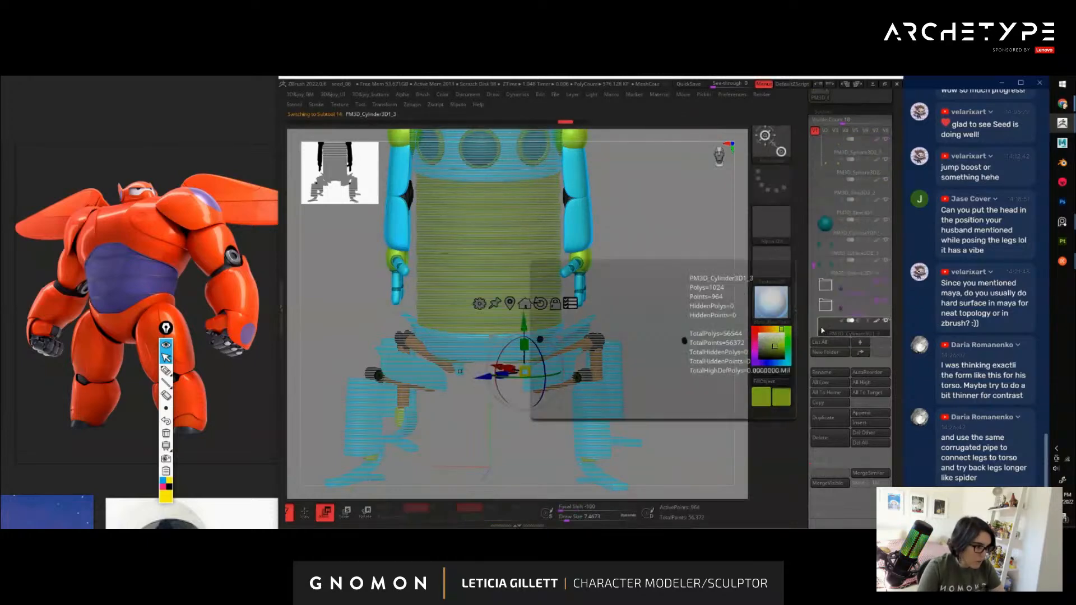
pyautogui.keyDown('alt'); pyautogui.moveTo(684, 366); pyautogui.dragTo(687, 320); pyautogui.keyUp('alt')
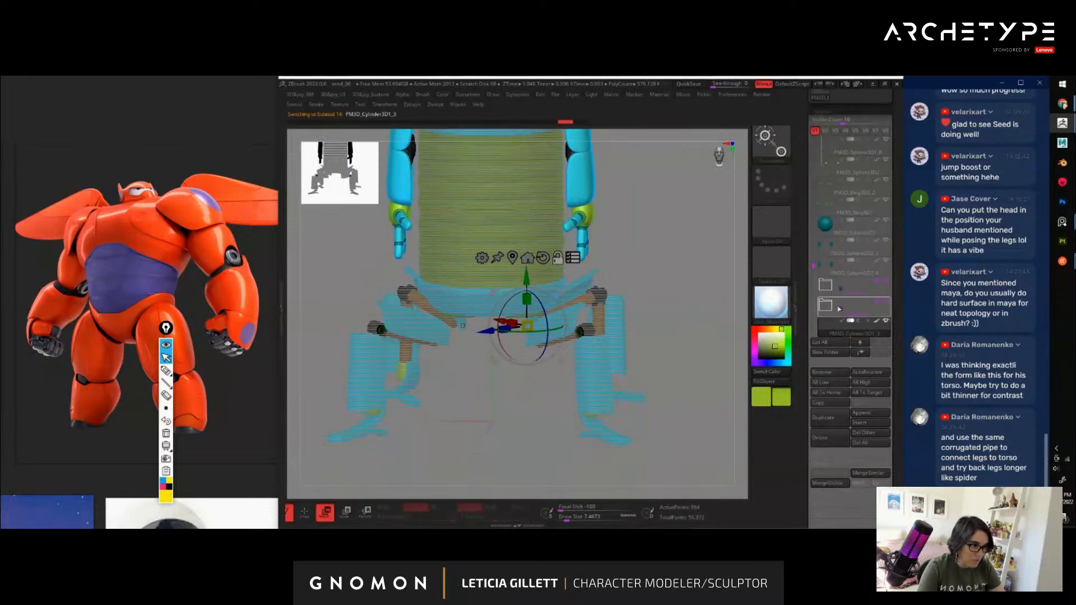
pyautogui.click(825, 306)
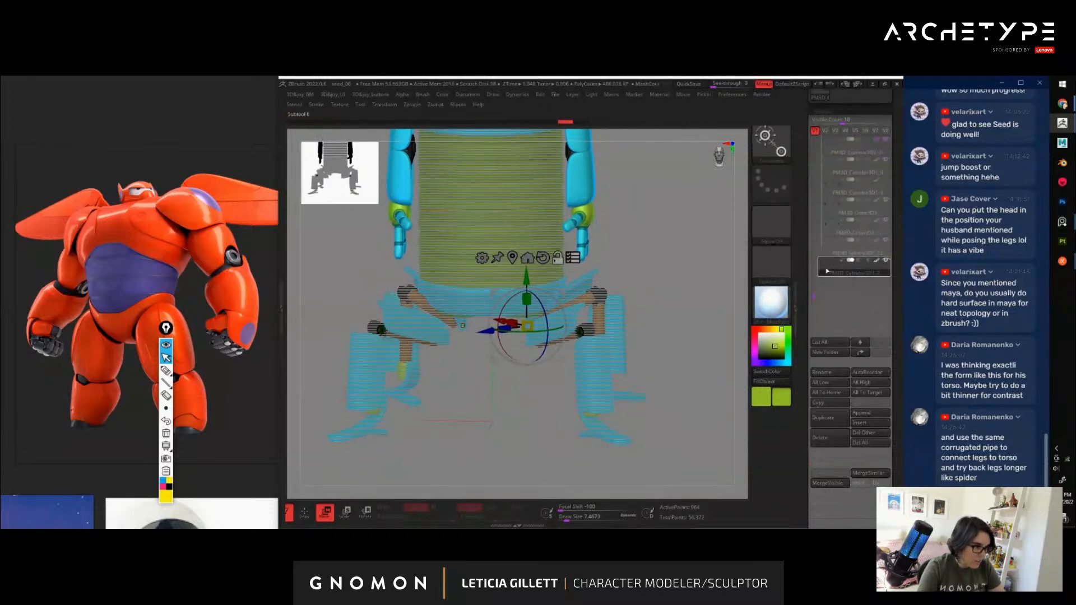
pyautogui.moveTo(813, 274); pyautogui.dragTo(813, 211)
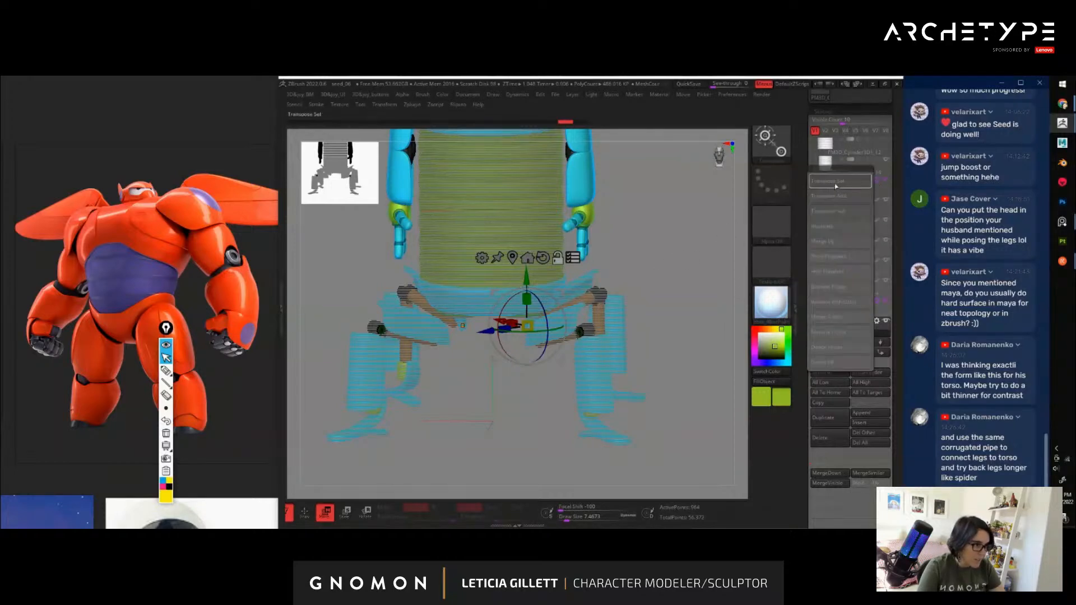
# Rotate the whole arms set about the shoulder spheres, angling it outward from the torso and slightly backward in side view
pyautogui.press('f')
pyautogui.keyDown('shift'); pyautogui.moveTo(638, 222); pyautogui.dragTo(632, 221); pyautogui.keyUp('shift')
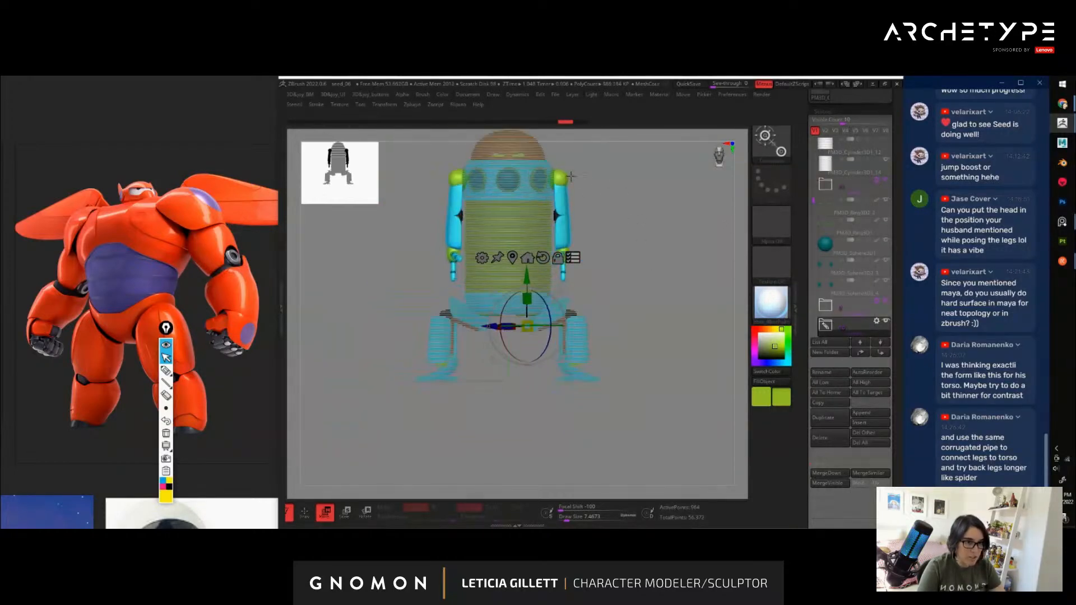
pyautogui.keyDown('alt'); pyautogui.click(563, 180); pyautogui.keyUp('alt')
pyautogui.keyDown('alt'); pyautogui.moveTo(644, 171); pyautogui.dragTo(580, 216); pyautogui.keyUp('alt')
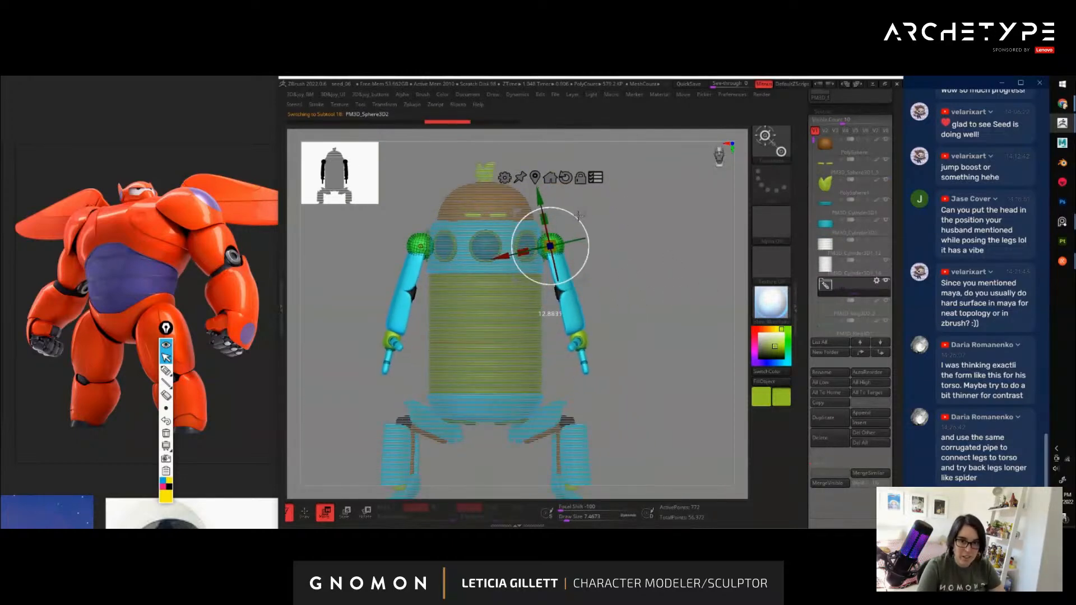
pyautogui.moveTo(579, 216); pyautogui.dragTo(579, 220)
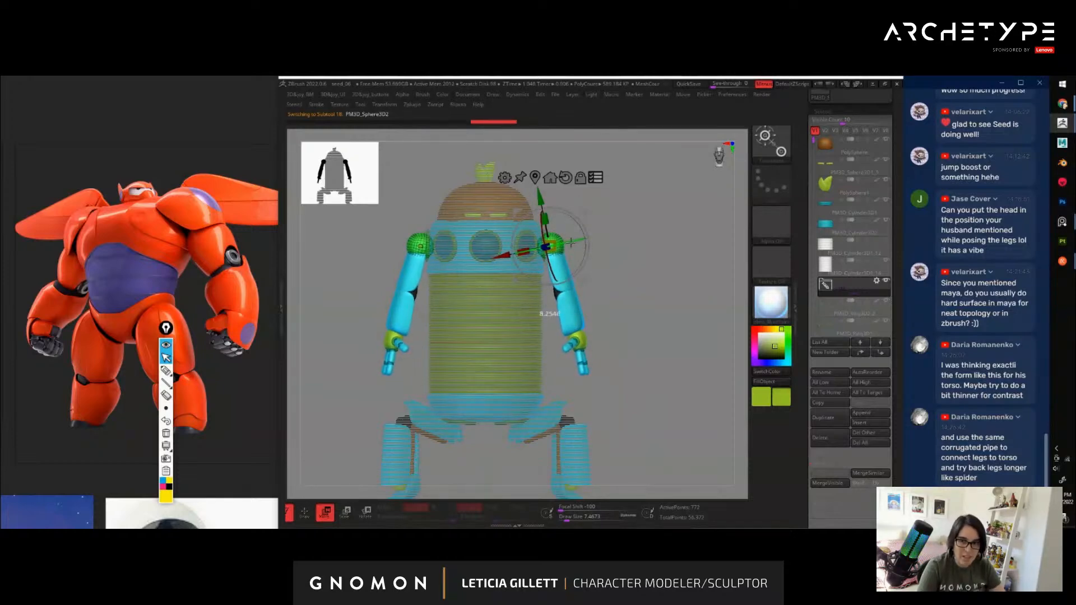
pyautogui.moveTo(664, 307)
pyautogui.mouseDown()
pyautogui.moveTo(590, 307)
pyautogui.moveTo(659, 315)
pyautogui.moveTo(663, 292)
pyautogui.moveTo(670, 309)
pyautogui.moveTo(662, 296)
pyautogui.moveTo(672, 303)
pyautogui.moveTo(645, 306)
pyautogui.moveTo(700, 332)
pyautogui.moveTo(581, 303)
pyautogui.moveTo(688, 317)
pyautogui.moveTo(645, 270)
pyautogui.moveTo(656, 298)
pyautogui.mouseUp()
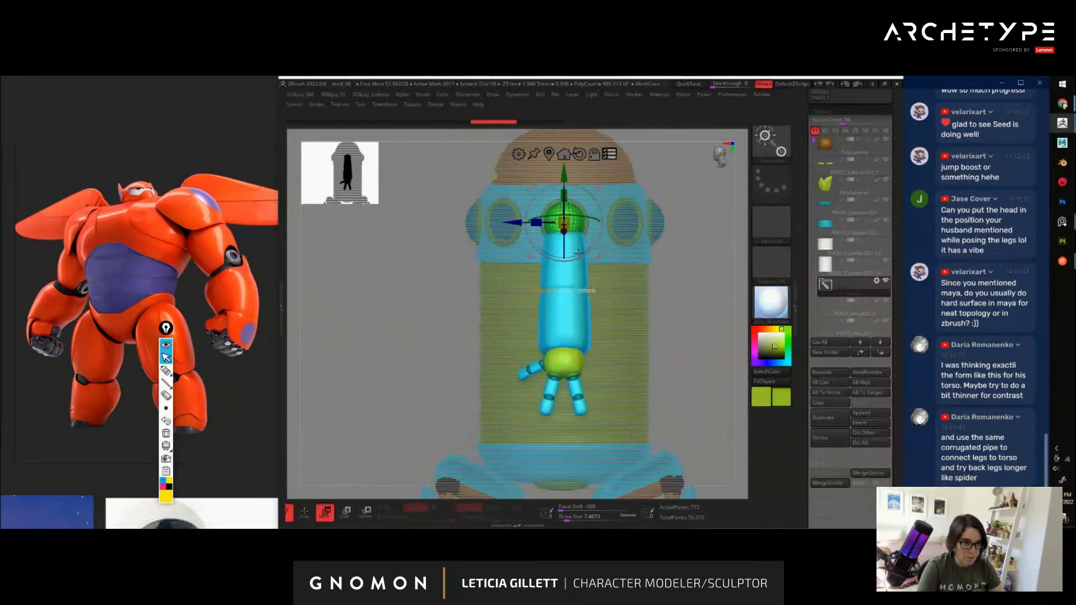
pyautogui.moveTo(579, 252); pyautogui.dragTo(585, 253)
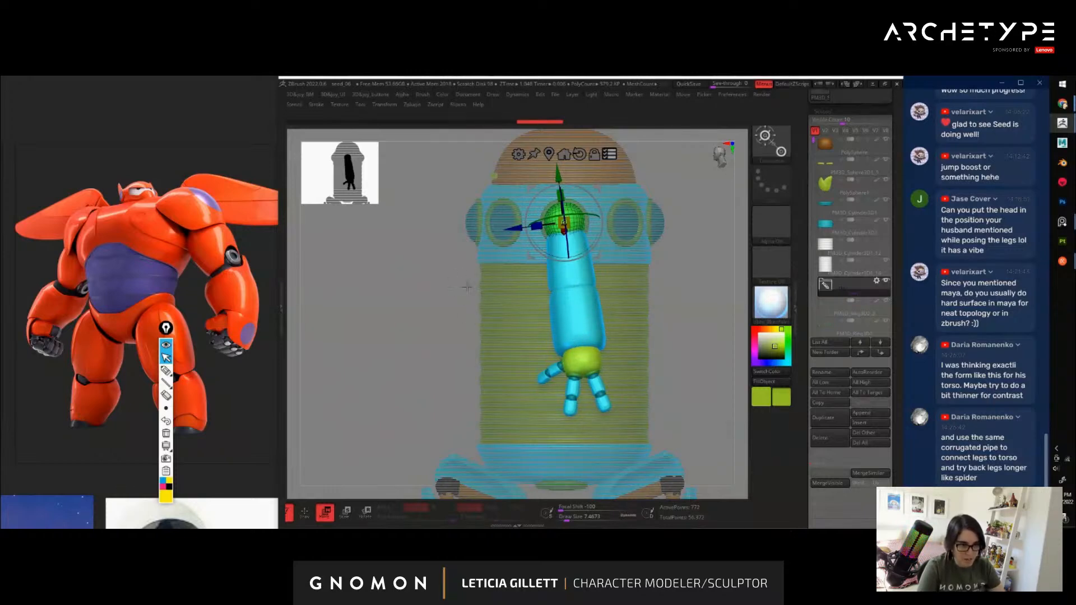
# Mask the shoulder spheres and upper-arm parts, keeping the elbow joints, forearms and hands free to transform
pyautogui.moveTo(655, 339)
pyautogui.mouseDown()
pyautogui.moveTo(666, 353)
pyautogui.moveTo(694, 346)
pyautogui.moveTo(689, 283)
pyautogui.moveTo(584, 255)
pyautogui.moveTo(634, 248)
pyautogui.mouseUp()
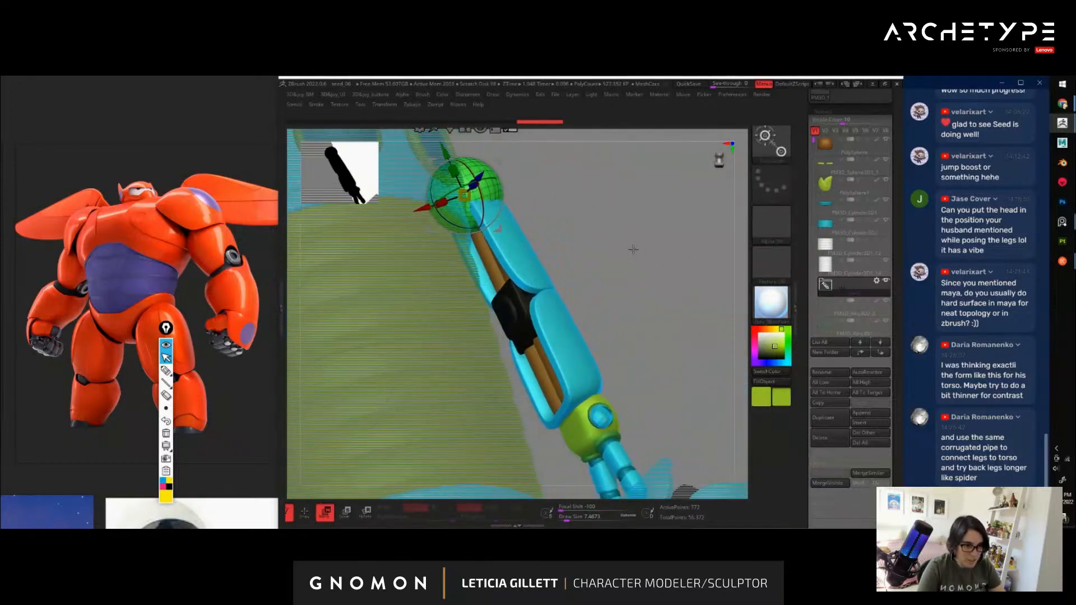
pyautogui.hotkey('ctrl', 'shift')
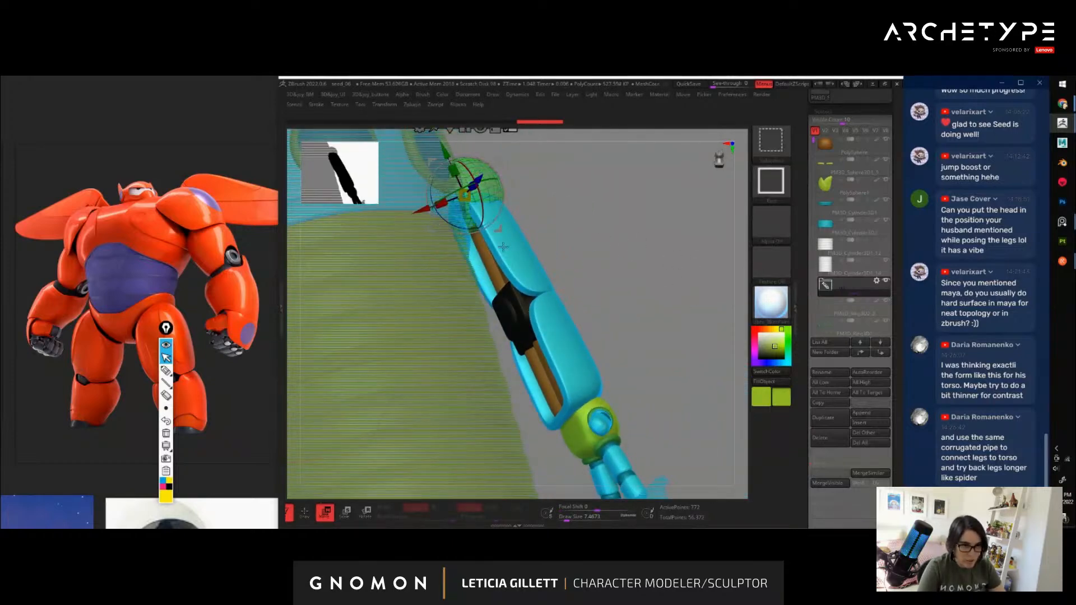
pyautogui.keyDown('ctrl'); pyautogui.keyDown('alt'); pyautogui.keyDown('shift'); pyautogui.click(502, 247); pyautogui.keyUp('shift'); pyautogui.keyUp('alt'); pyautogui.keyUp('ctrl')
pyautogui.keyDown('ctrl'); pyautogui.keyDown('alt'); pyautogui.keyDown('shift'); pyautogui.click(510, 293); pyautogui.keyUp('shift'); pyautogui.keyUp('alt'); pyautogui.keyUp('ctrl')
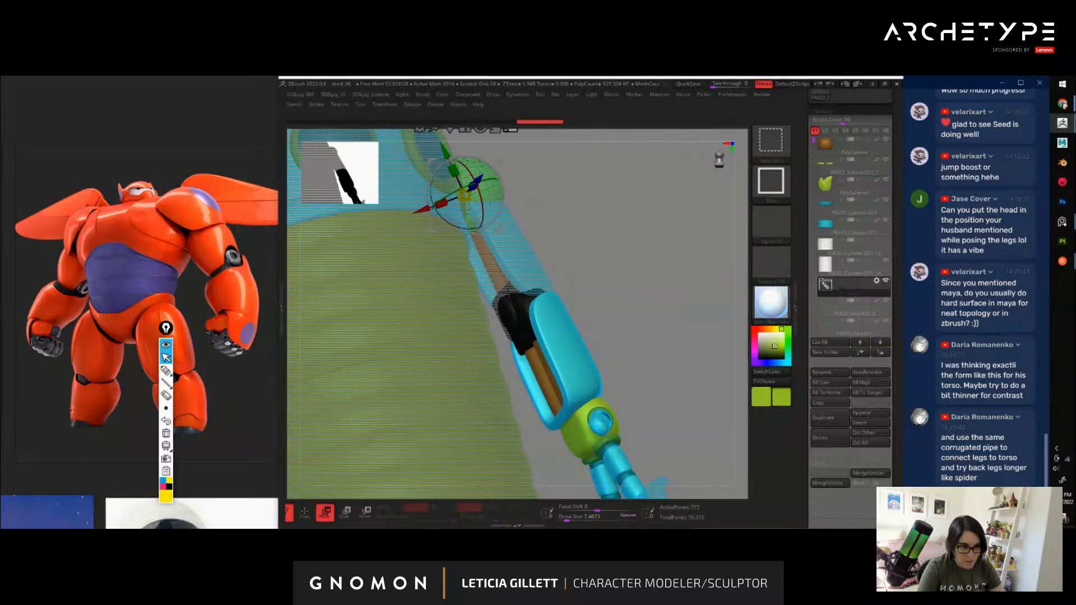
pyautogui.keyDown('ctrl'); pyautogui.keyDown('alt'); pyautogui.keyDown('shift'); pyautogui.click(508, 312); pyautogui.keyUp('shift'); pyautogui.keyUp('alt'); pyautogui.keyUp('ctrl')
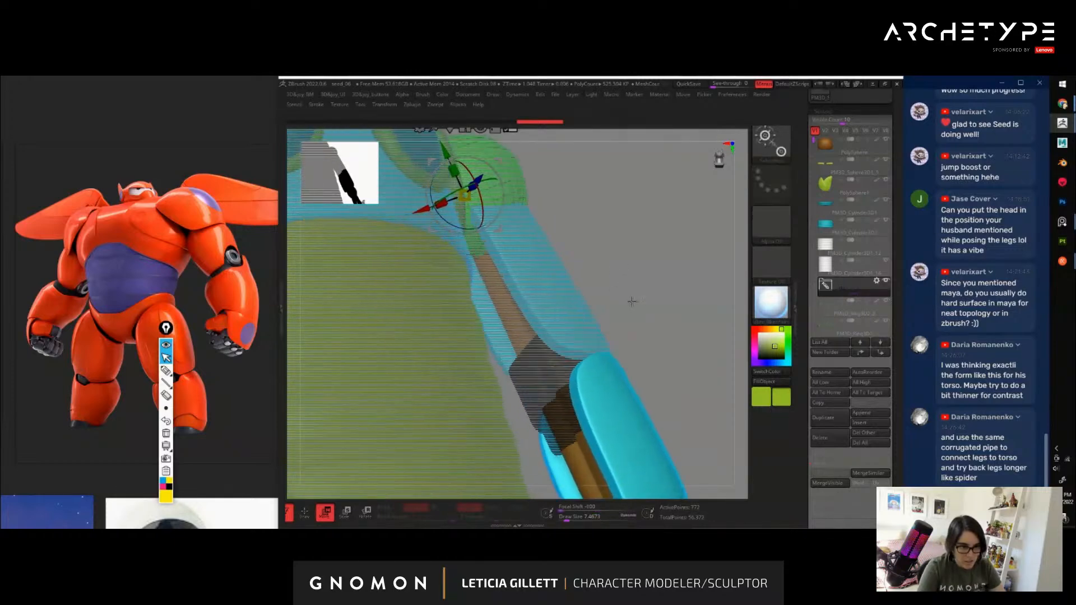
pyautogui.moveTo(603, 285); pyautogui.dragTo(613, 240)
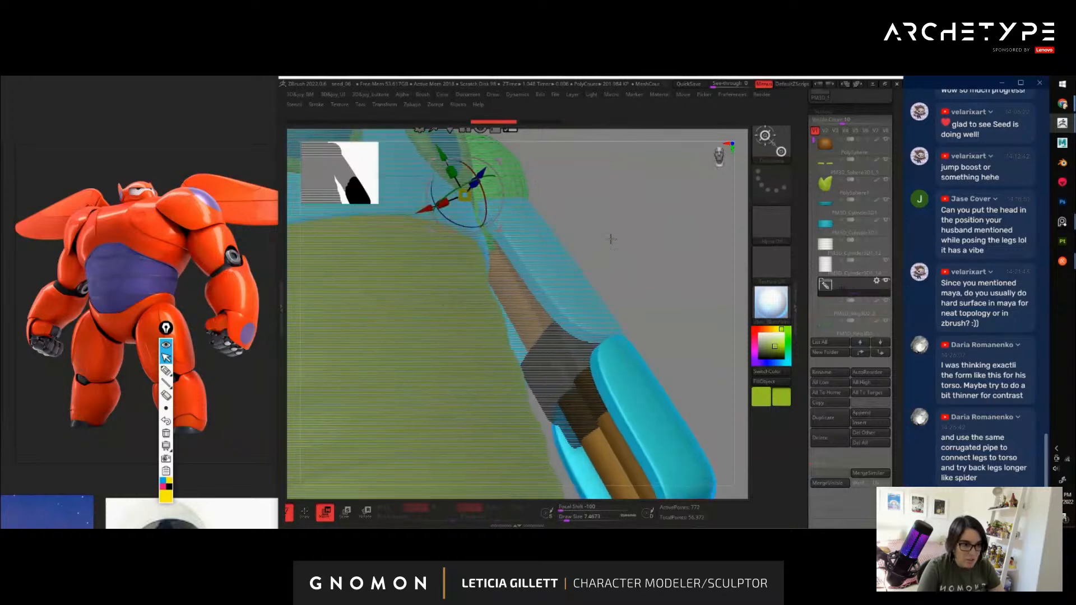
pyautogui.hotkey('ctrl', 'z')
pyautogui.moveTo(624, 330); pyautogui.dragTo(563, 309)
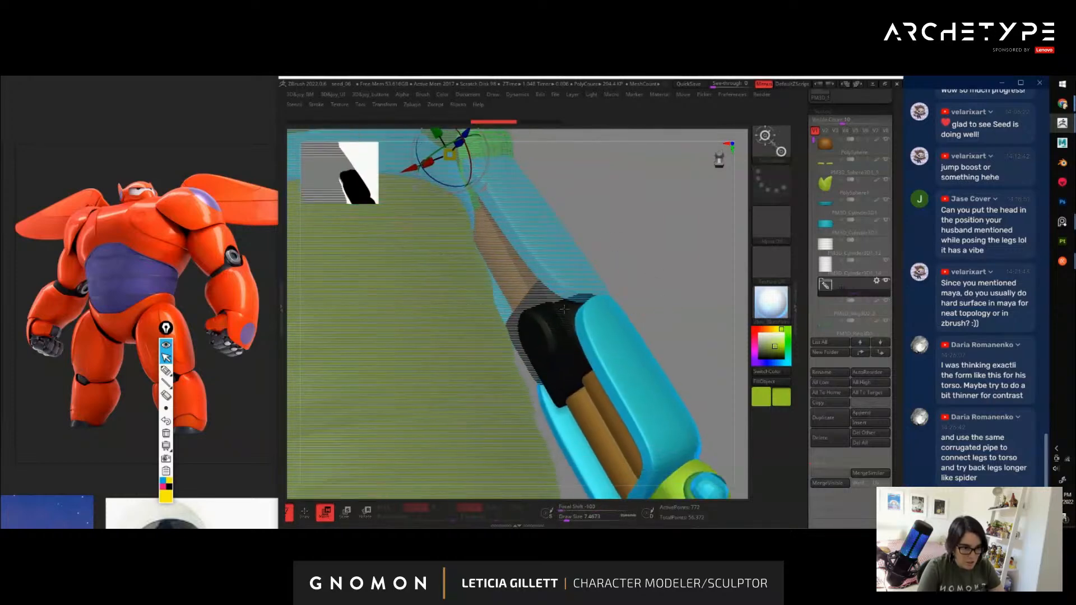
# Centre the transform gizmo on the elbow joint and bend the forearms forward about 27 degrees
pyautogui.keyDown('alt'); pyautogui.click(533, 336); pyautogui.keyUp('alt')
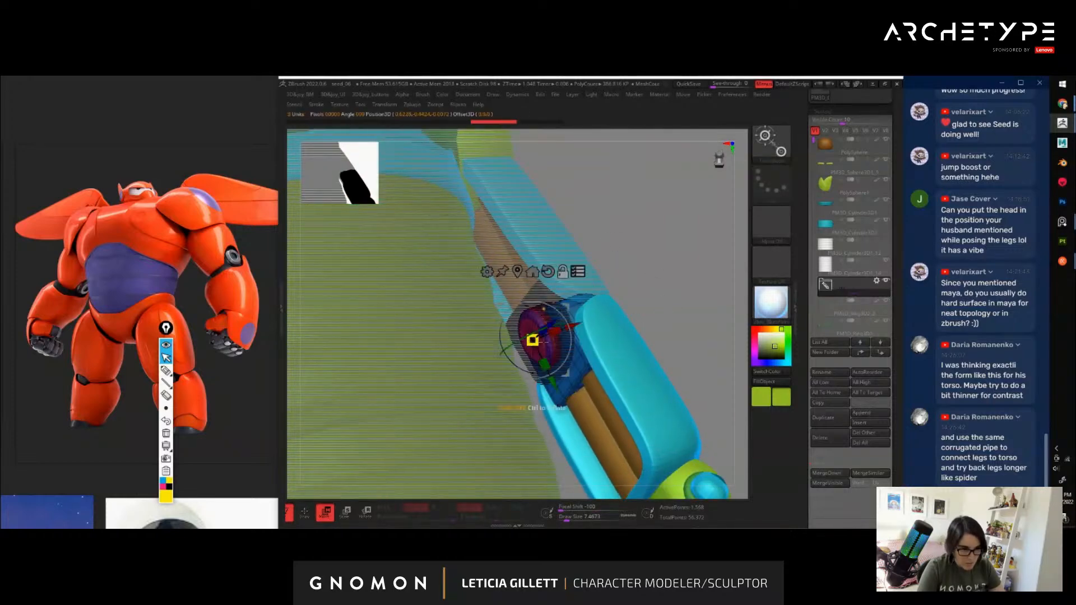
pyautogui.keyDown('alt'); pyautogui.moveTo(678, 299); pyautogui.dragTo(566, 361); pyautogui.keyUp('alt')
pyautogui.hotkey('ctrl', 'z')
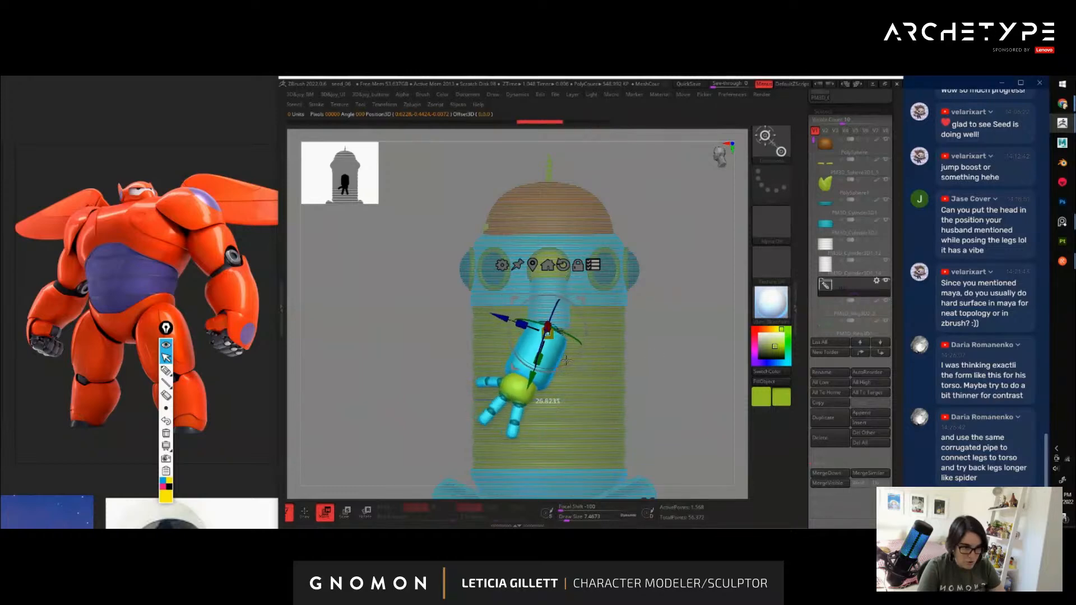
# Unmask the shoulder spheres and upper-arm shells so they belong to the arms' transform set again
pyautogui.moveTo(683, 378); pyautogui.dragTo(722, 414)
pyautogui.moveTo(659, 332)
pyautogui.keyDown('alt'); pyautogui.mouseDown()
pyautogui.moveTo(625, 285)
pyautogui.moveTo(667, 318)
pyautogui.moveTo(605, 305)
pyautogui.mouseUp(); pyautogui.keyUp('alt')
pyautogui.keyDown('ctrl'); pyautogui.keyDown('shift'); pyautogui.click(555, 283); pyautogui.keyUp('shift'); pyautogui.keyUp('ctrl')
pyautogui.keyDown('ctrl'); pyautogui.keyDown('shift'); pyautogui.click(564, 305); pyautogui.keyUp('shift'); pyautogui.keyUp('ctrl')
pyautogui.keyDown('alt'); pyautogui.click(570, 319); pyautogui.keyUp('alt')
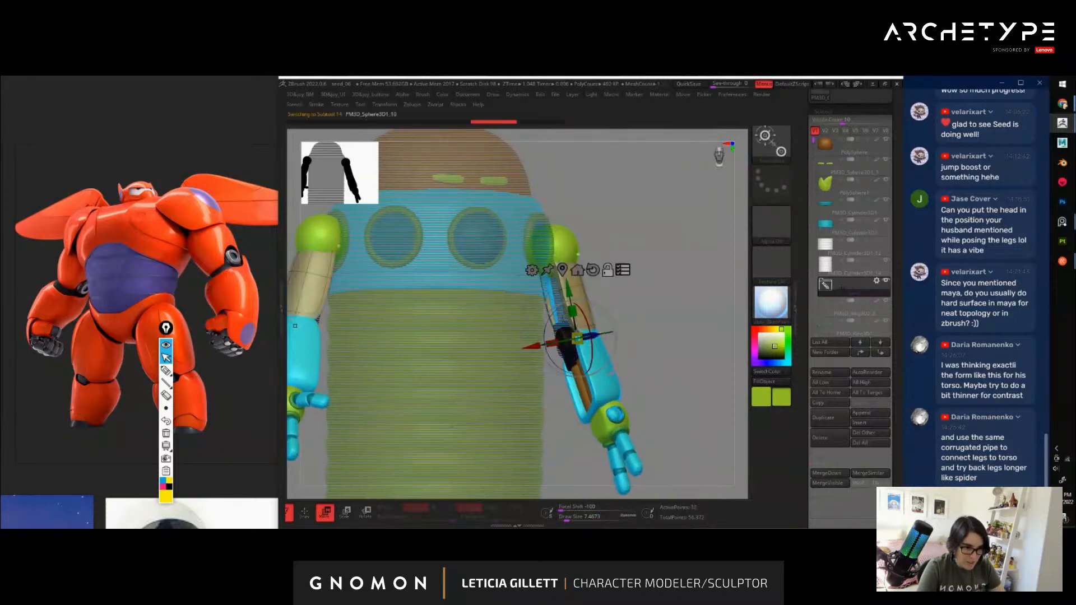
pyautogui.keyDown('alt'); pyautogui.click(567, 325); pyautogui.keyUp('alt')
# Unmask the upper-arm rods and the remaining elbow-joint pieces of the arms
pyautogui.keyDown('alt'); pyautogui.moveTo(634, 266); pyautogui.dragTo(672, 313); pyautogui.keyUp('alt')
pyautogui.press('q')
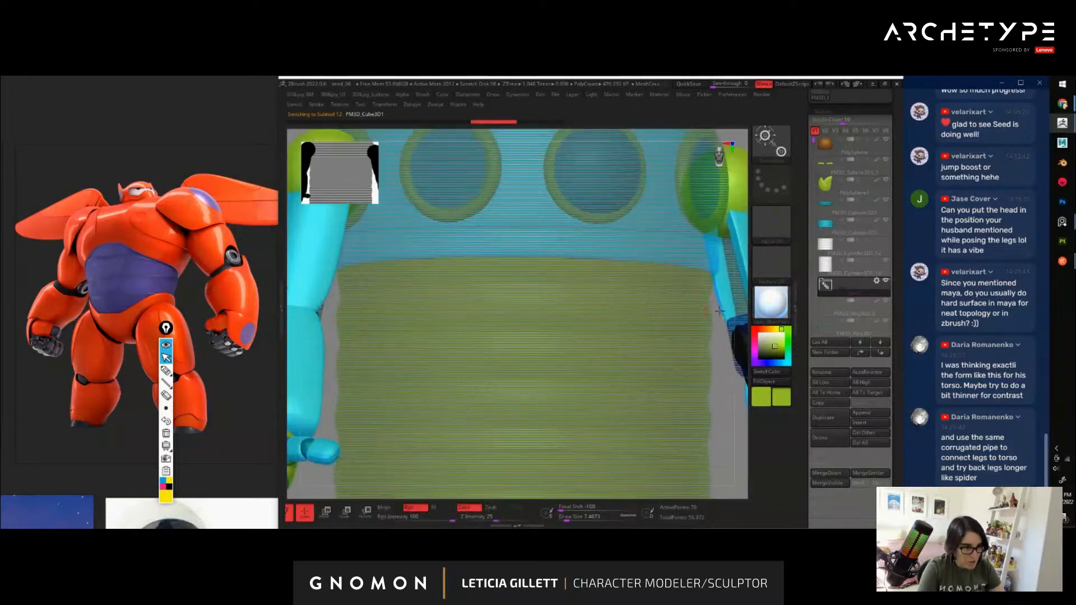
pyautogui.keyDown('ctrl'); pyautogui.keyDown('shift'); pyautogui.click(734, 290); pyautogui.keyUp('shift'); pyautogui.keyUp('ctrl')
pyautogui.press('w')
pyautogui.keyDown('alt'); pyautogui.moveTo(716, 368); pyautogui.dragTo(589, 367); pyautogui.keyUp('alt')
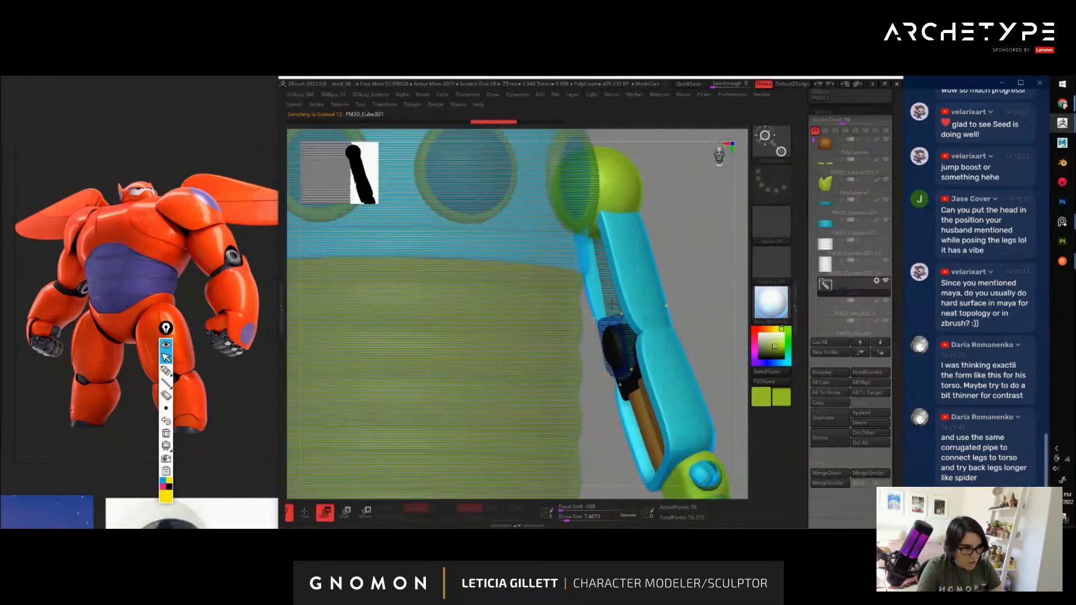
pyautogui.keyDown('ctrl'); pyautogui.keyDown('shift'); pyautogui.click(605, 286); pyautogui.keyUp('shift'); pyautogui.keyUp('ctrl')
pyautogui.keyDown('ctrl'); pyautogui.keyDown('shift'); pyautogui.click(615, 340); pyautogui.keyUp('shift'); pyautogui.keyUp('ctrl')
# Centre the transform gizmo on the shoulder sphere and rotate the arms slightly further outward from the torso
pyautogui.moveTo(667, 241); pyautogui.dragTo(572, 252)
pyautogui.moveTo(392, 268)
pyautogui.keyDown('alt'); pyautogui.mouseDown()
pyautogui.moveTo(540, 288)
pyautogui.moveTo(500, 307)
pyautogui.moveTo(558, 365)
pyautogui.moveTo(613, 372)
pyautogui.moveTo(660, 272)
pyautogui.moveTo(659, 240)
pyautogui.moveTo(671, 281)
pyautogui.moveTo(620, 247)
pyautogui.moveTo(663, 320)
pyautogui.moveTo(671, 305)
pyautogui.moveTo(684, 334)
pyautogui.moveTo(675, 314)
pyautogui.moveTo(683, 320)
pyautogui.mouseUp(); pyautogui.keyUp('alt')
pyautogui.keyDown('alt'); pyautogui.click(491, 304); pyautogui.keyUp('alt')
pyautogui.press('q')
pyautogui.press('w')
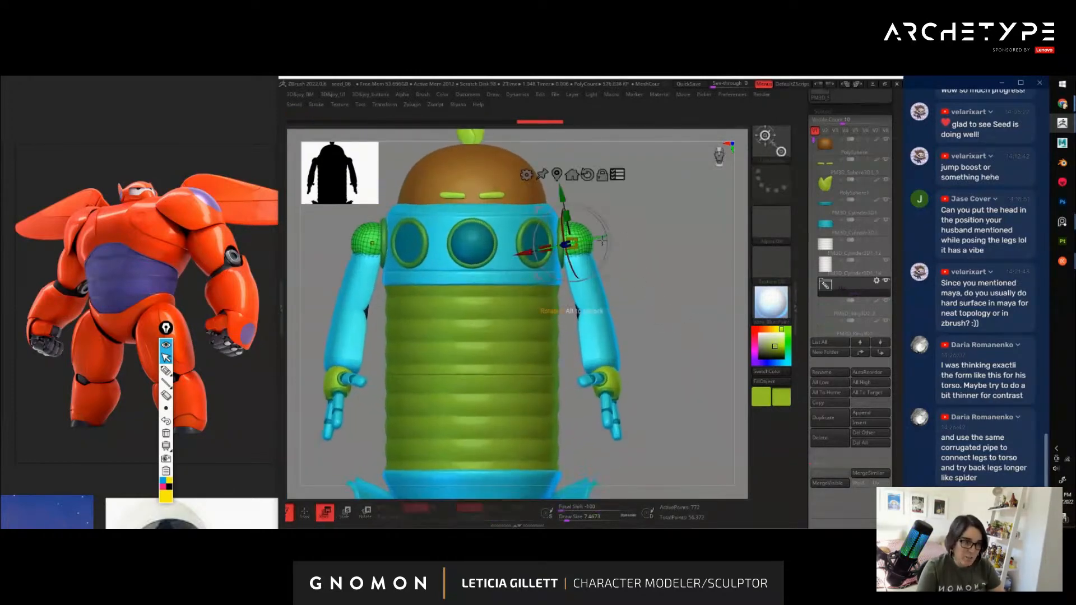
pyautogui.moveTo(599, 223); pyautogui.dragTo(594, 222)
# Examine the whole robot's new arm pose and silhouette from the side, the front and above
pyautogui.press('q')
pyautogui.moveTo(696, 366)
pyautogui.keyDown('alt'); pyautogui.mouseDown()
pyautogui.moveTo(596, 234)
pyautogui.moveTo(604, 301)
pyautogui.mouseUp(); pyautogui.keyUp('alt')
pyautogui.moveTo(543, 337); pyautogui.dragTo(637, 400)
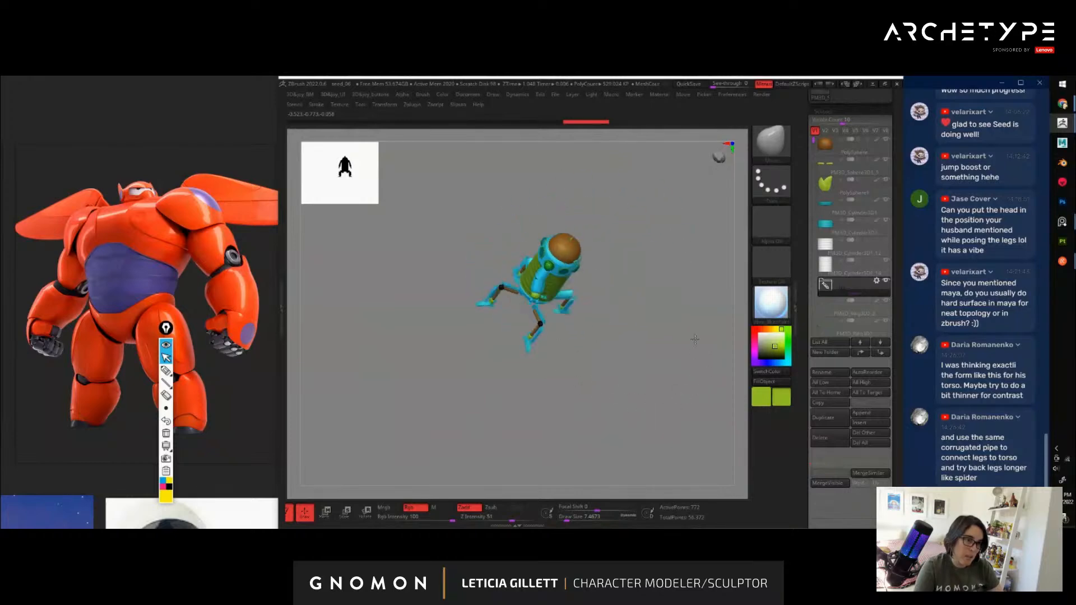
pyautogui.moveTo(658, 280); pyautogui.dragTo(540, 276)
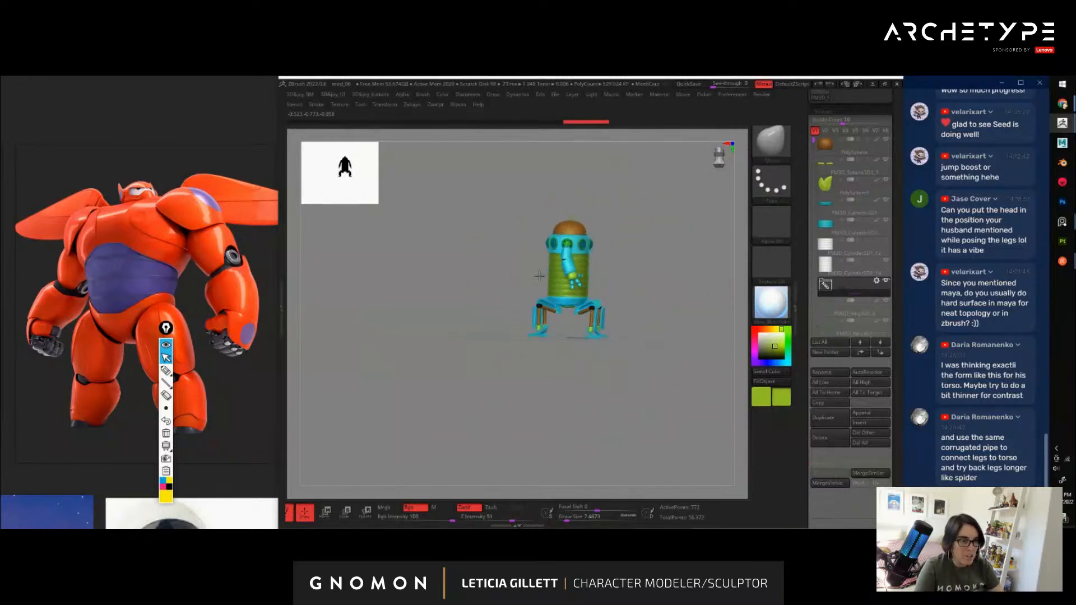
pyautogui.press('f')
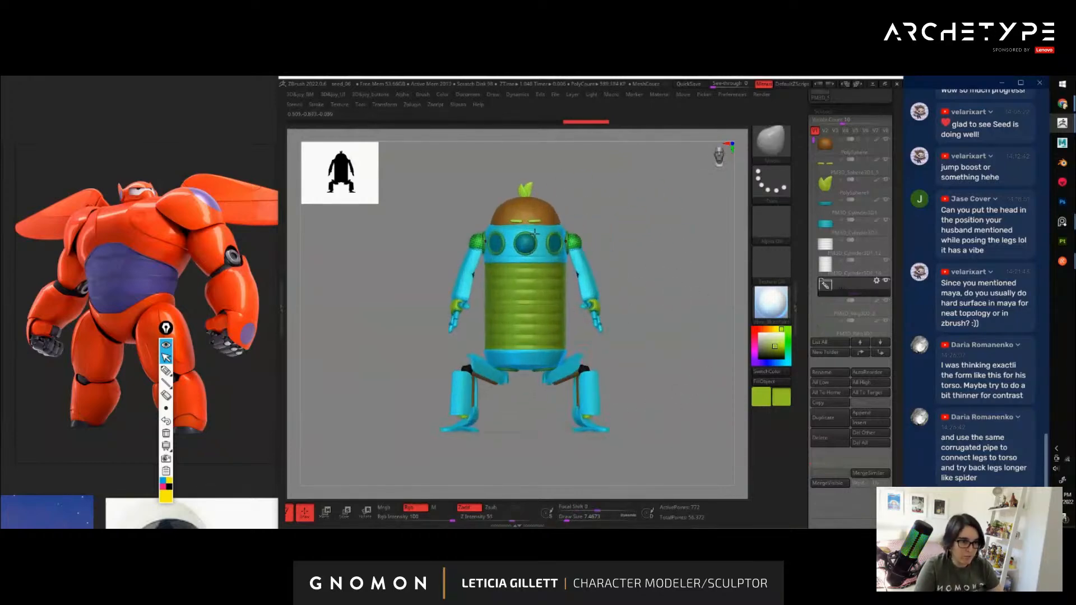
pyautogui.moveTo(676, 364)
pyautogui.keyDown('alt'); pyautogui.mouseDown()
pyautogui.moveTo(666, 338)
pyautogui.moveTo(667, 355)
pyautogui.mouseUp(); pyautogui.keyUp('alt')
pyautogui.moveTo(639, 355); pyautogui.dragTo(679, 319)
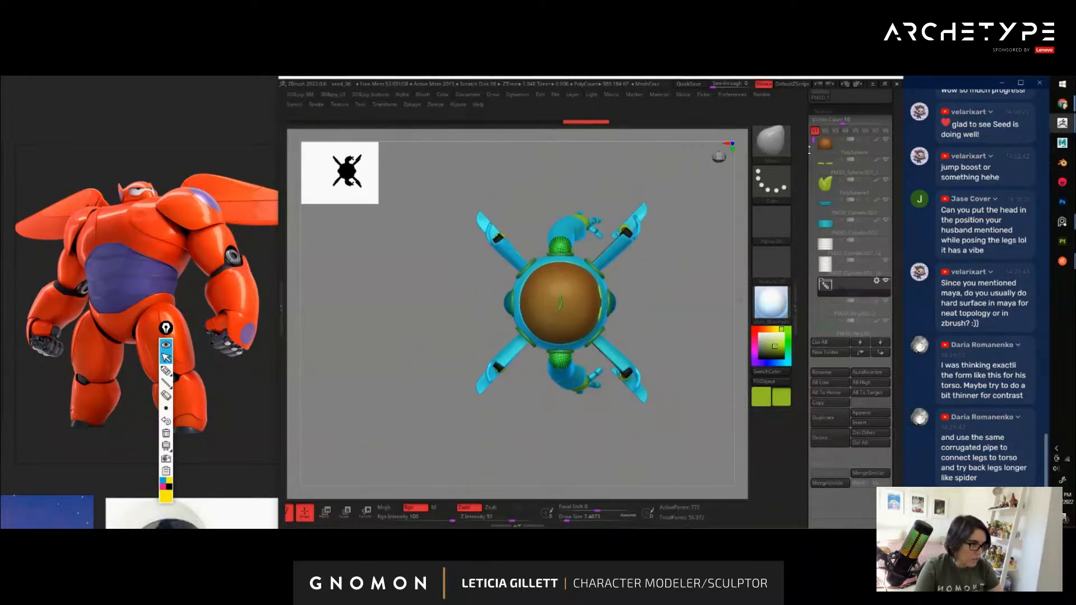
# Activate Transpose Set for the back legs' folder, move those legs slightly outward from the torso in top view, and clear the mask
pyautogui.moveTo(809, 150); pyautogui.dragTo(816, 242)
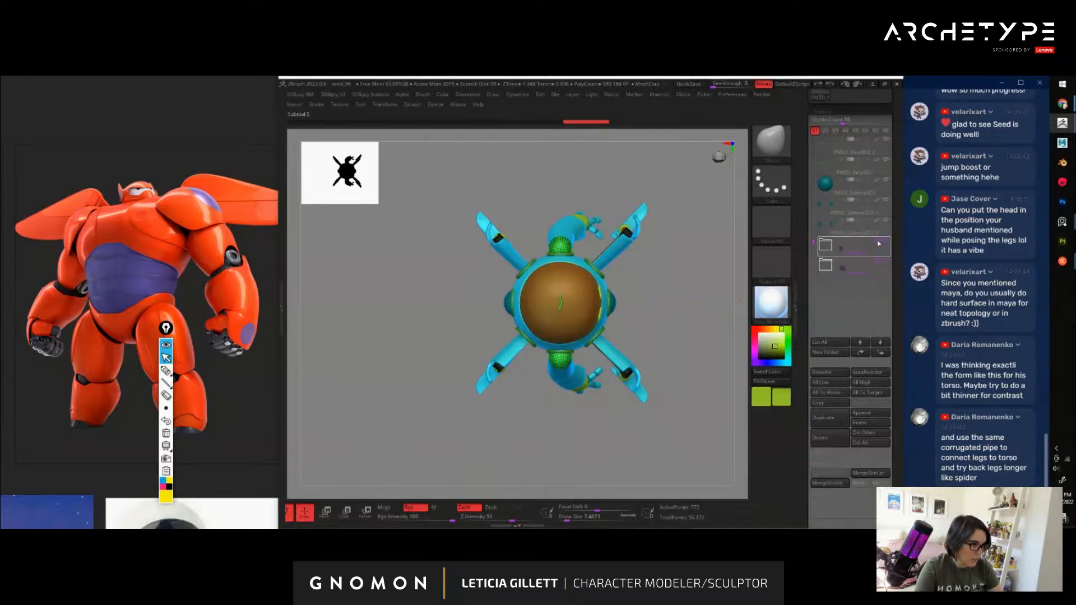
pyautogui.click(879, 243)
pyautogui.click(843, 230)
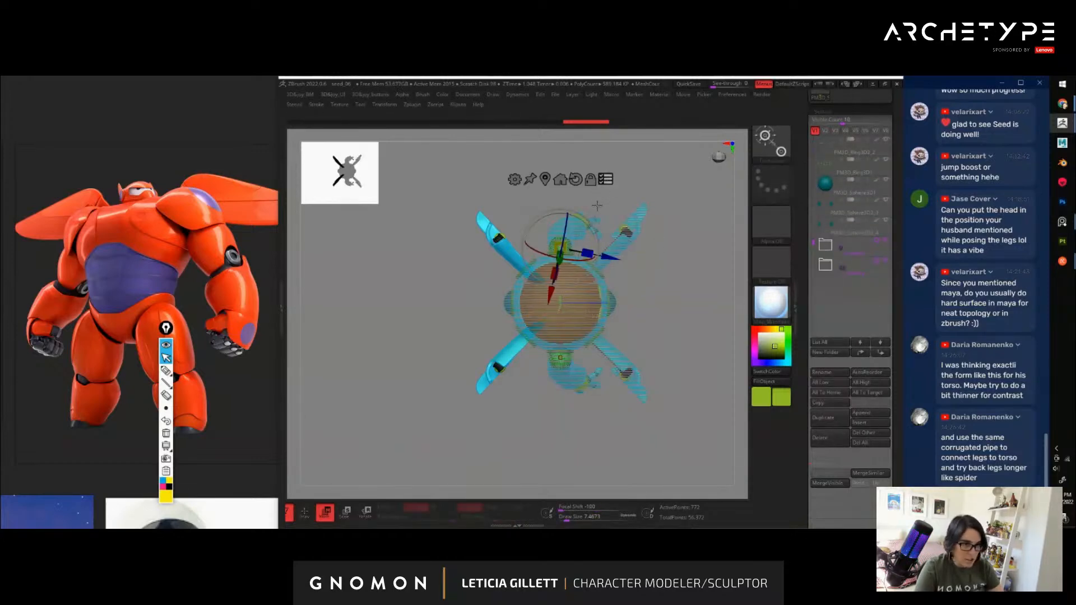
pyautogui.keyDown('alt'); pyautogui.click(575, 179); pyautogui.keyUp('alt')
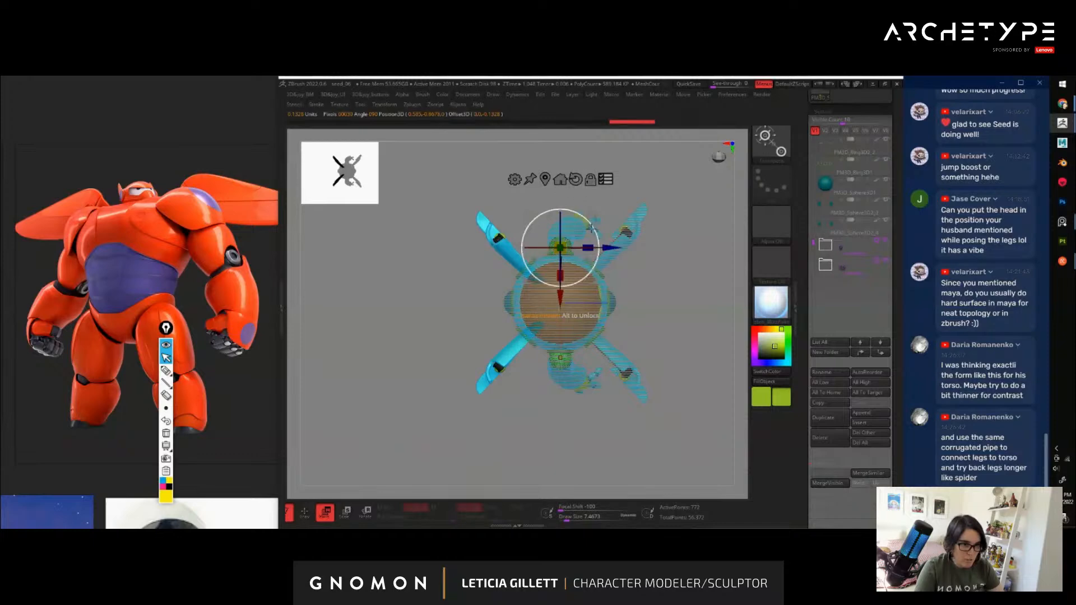
pyautogui.moveTo(595, 212); pyautogui.dragTo(592, 207)
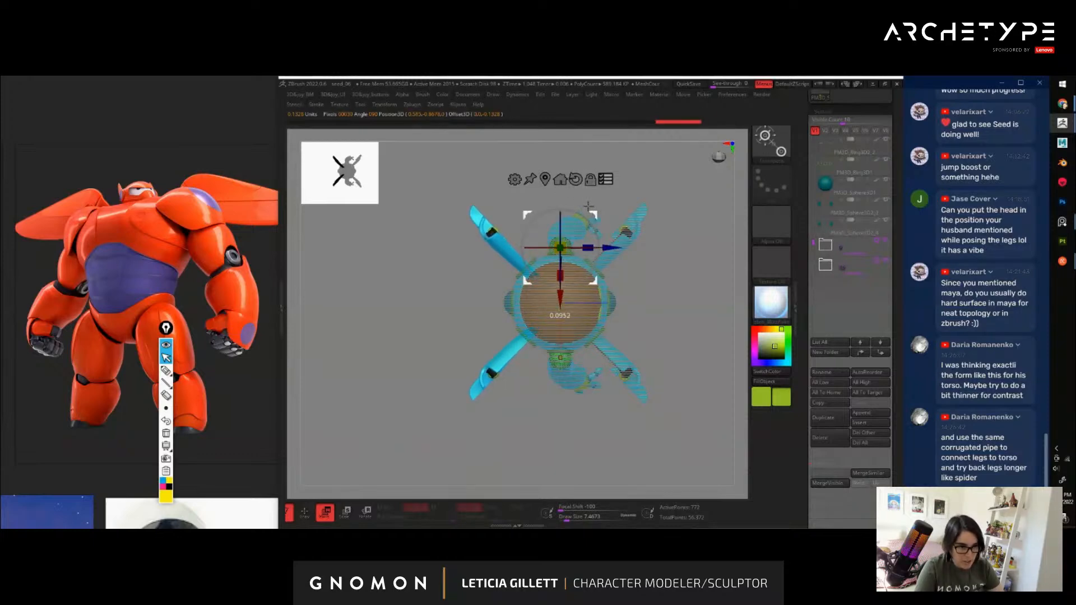
pyautogui.moveTo(662, 359); pyautogui.dragTo(671, 255)
pyautogui.press('q')
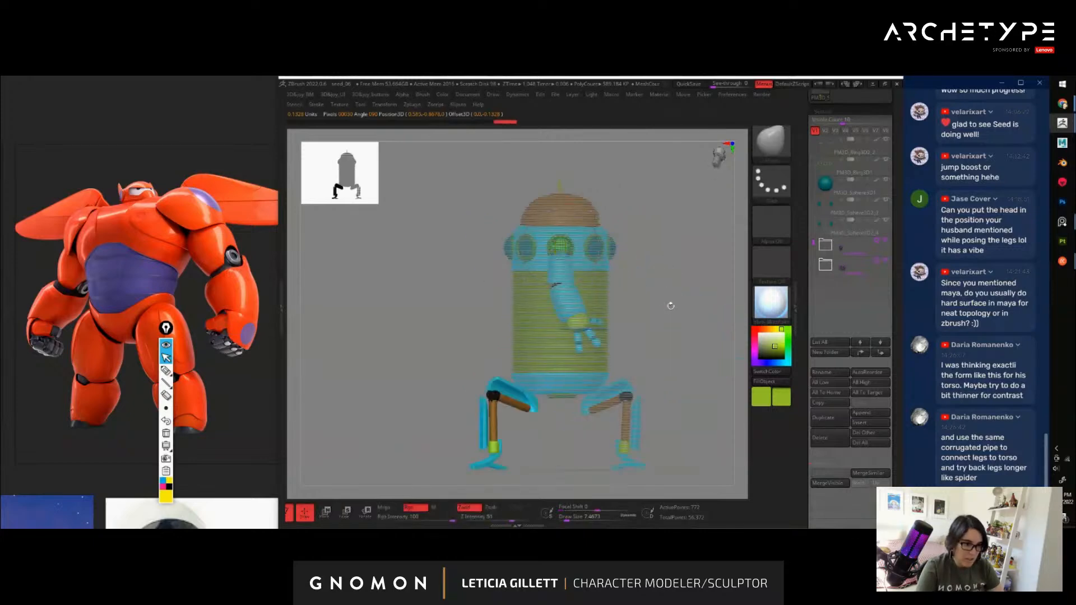
pyautogui.keyDown('ctrl'); pyautogui.moveTo(670, 304); pyautogui.dragTo(684, 320); pyautogui.keyUp('ctrl')
# Isolate the thumb's subtool in solo view and hide its base sphere and ring, leaving only the segments
pyautogui.moveTo(692, 317)
pyautogui.mouseDown()
pyautogui.moveTo(659, 315)
pyautogui.moveTo(663, 329)
pyautogui.moveTo(633, 313)
pyautogui.moveTo(620, 266)
pyautogui.moveTo(661, 341)
pyautogui.moveTo(634, 317)
pyautogui.moveTo(649, 331)
pyautogui.moveTo(641, 298)
pyautogui.moveTo(577, 264)
pyautogui.moveTo(549, 353)
pyautogui.moveTo(666, 308)
pyautogui.moveTo(654, 349)
pyautogui.moveTo(692, 329)
pyautogui.mouseUp()
pyautogui.keyDown('alt'); pyautogui.click(575, 346); pyautogui.keyUp('alt')
pyautogui.hotkey('shift', 's')
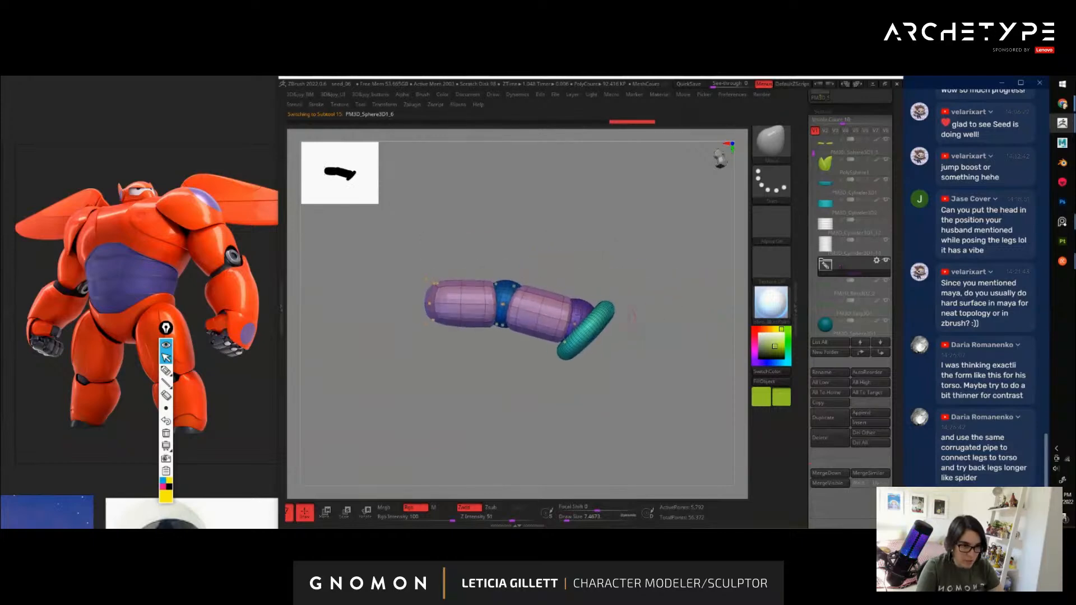
pyautogui.keyDown('ctrl'); pyautogui.keyDown('shift'); pyautogui.click(471, 300); pyautogui.keyUp('shift'); pyautogui.keyUp('ctrl')
pyautogui.keyDown('ctrl'); pyautogui.keyDown('shift'); pyautogui.moveTo(567, 275); pyautogui.dragTo(560, 270); pyautogui.keyUp('shift'); pyautogui.keyUp('ctrl')
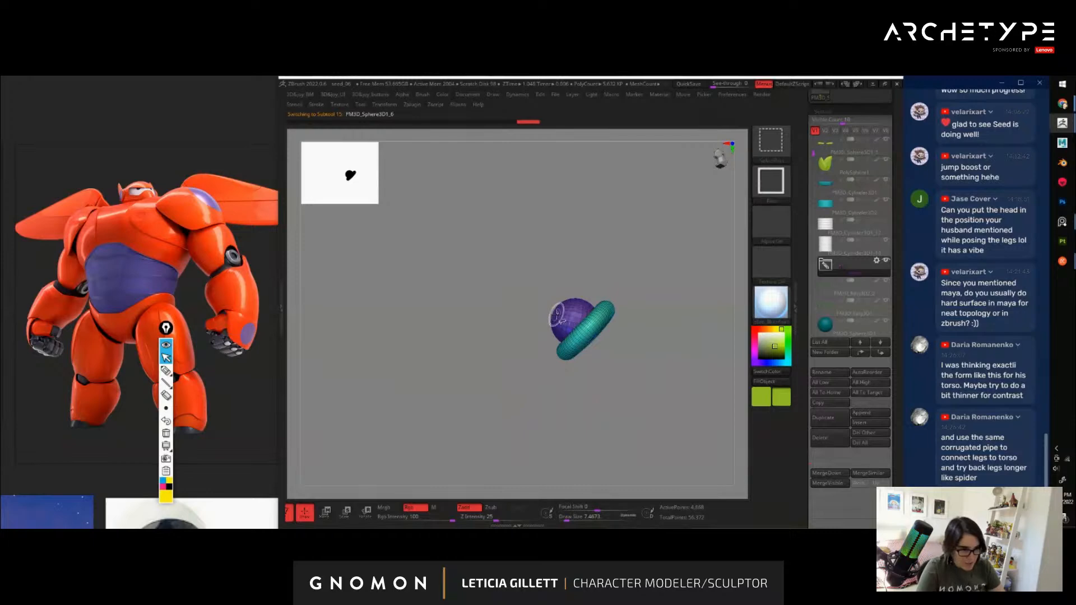
pyautogui.keyDown('ctrl'); pyautogui.keyDown('shift'); pyautogui.click(630, 268); pyautogui.keyUp('shift'); pyautogui.keyUp('ctrl')
# Place the transform gizmo at the base end of the isolated thumb segments
pyautogui.press('w')
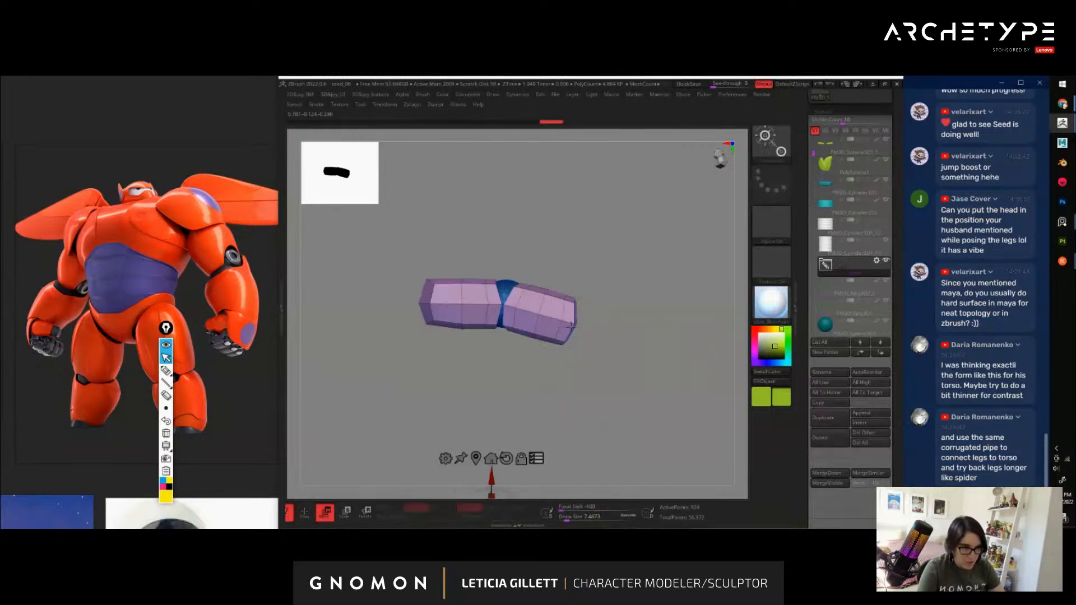
pyautogui.click(475, 313)
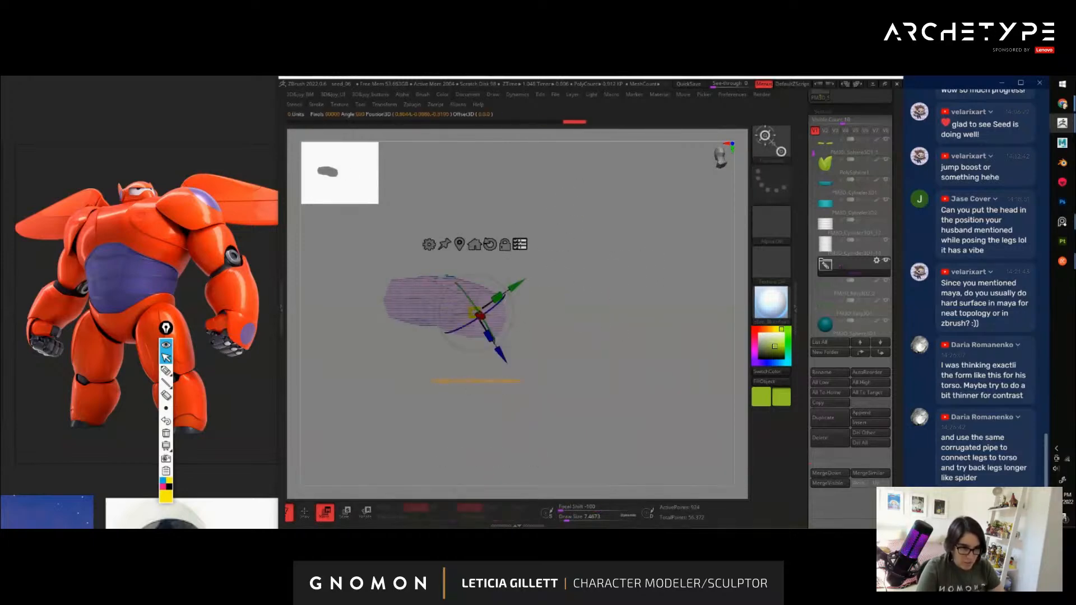
pyautogui.moveTo(590, 298); pyautogui.dragTo(629, 329)
pyautogui.click(421, 361)
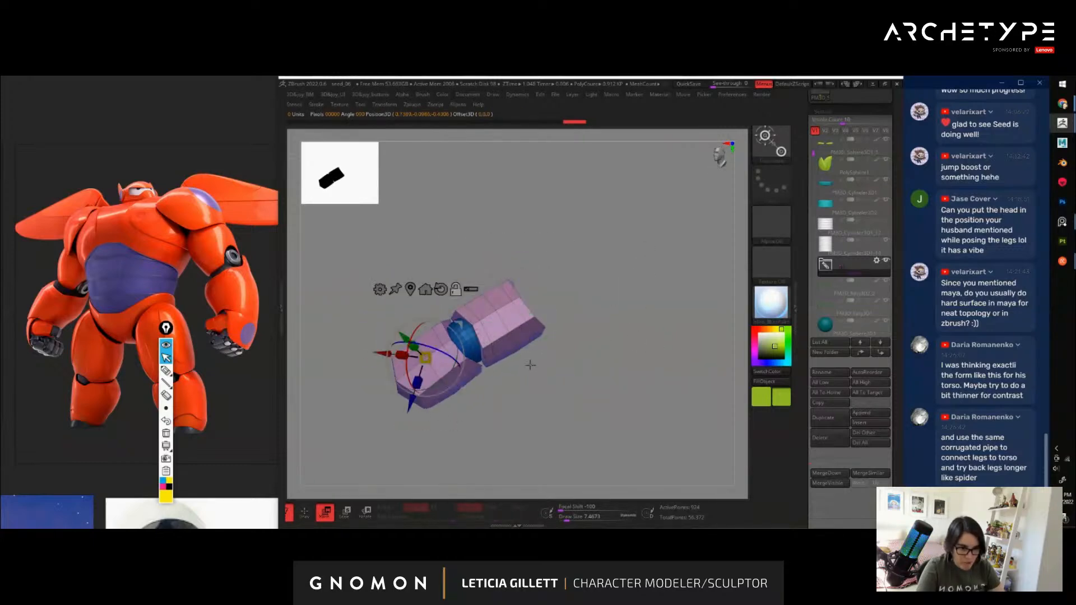
pyautogui.moveTo(531, 365); pyautogui.dragTo(587, 340)
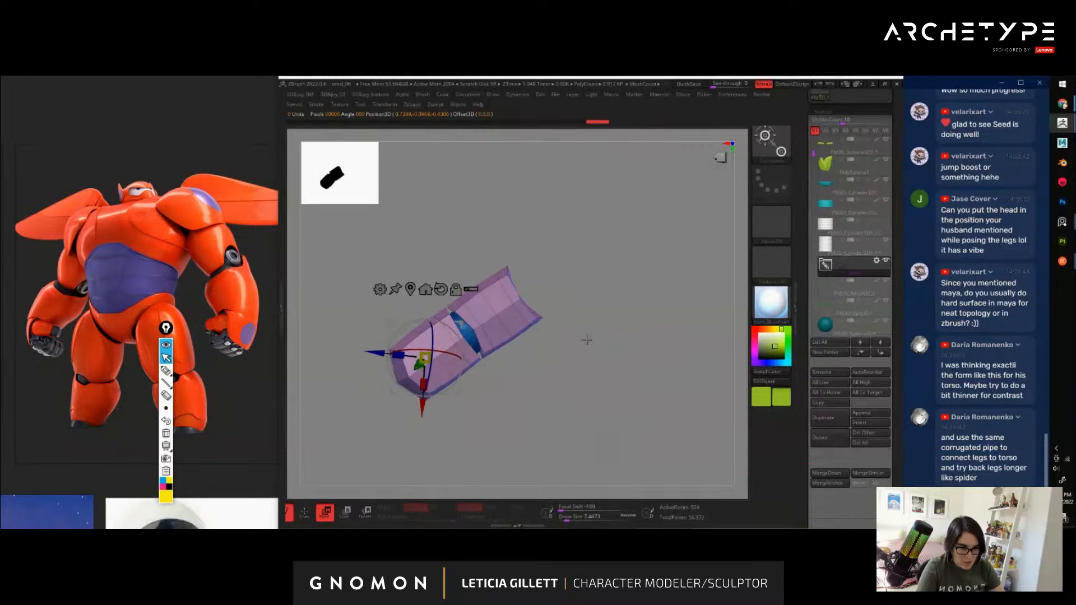
pyautogui.keyDown('alt'); pyautogui.moveTo(496, 304); pyautogui.dragTo(519, 298); pyautogui.keyUp('alt')
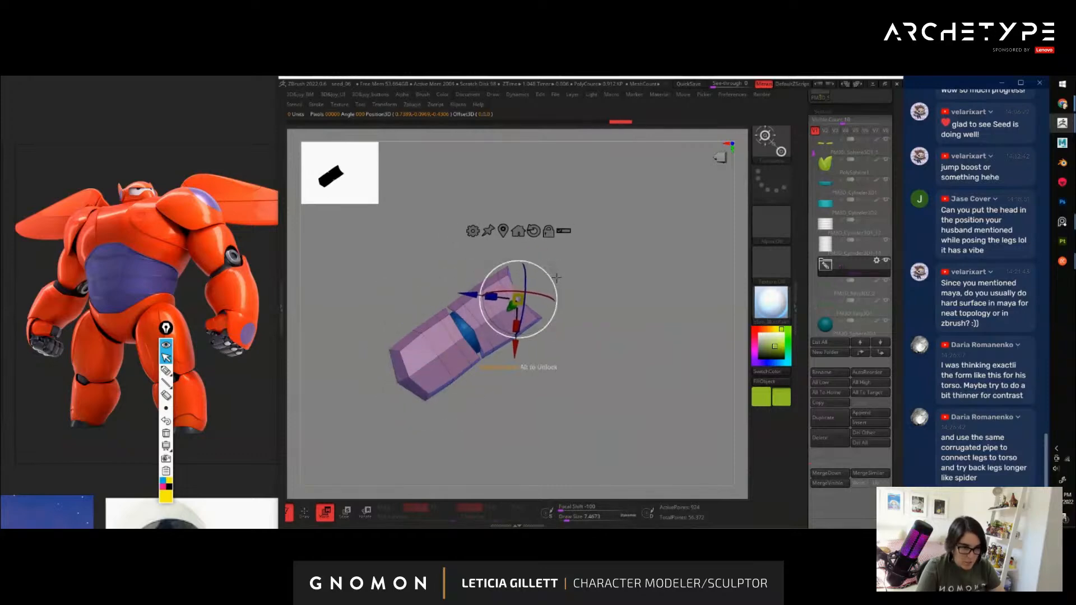
pyautogui.moveTo(593, 288); pyautogui.dragTo(615, 351)
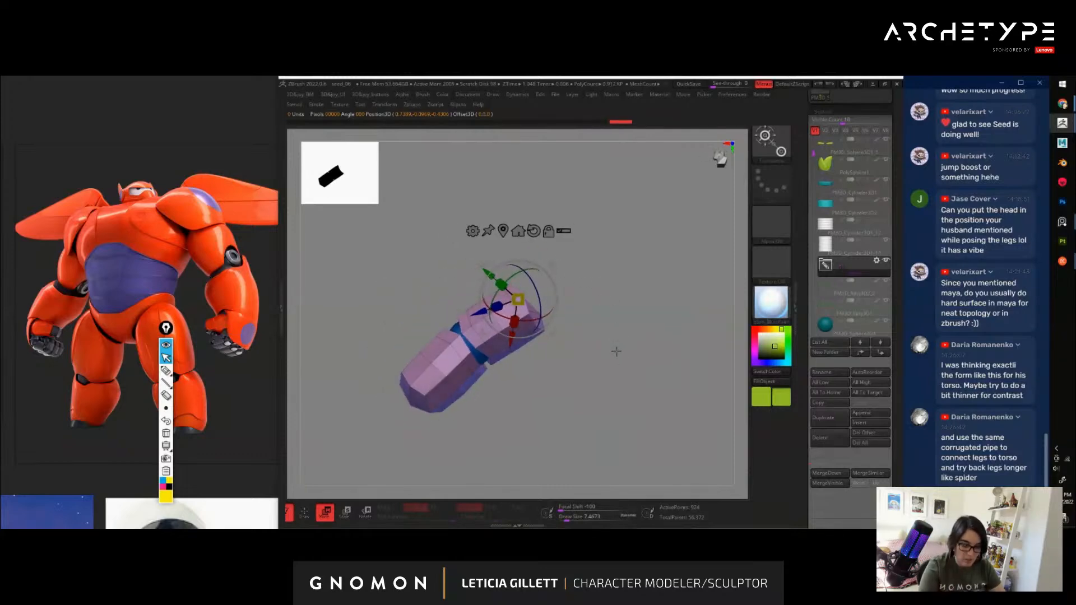
# Rotate the thumb segments around their base end so they angle away from the palm, and delete the subtool's hidden base geometry
pyautogui.hotkey('alt', 's')
pyautogui.moveTo(444, 246); pyautogui.dragTo(452, 267)
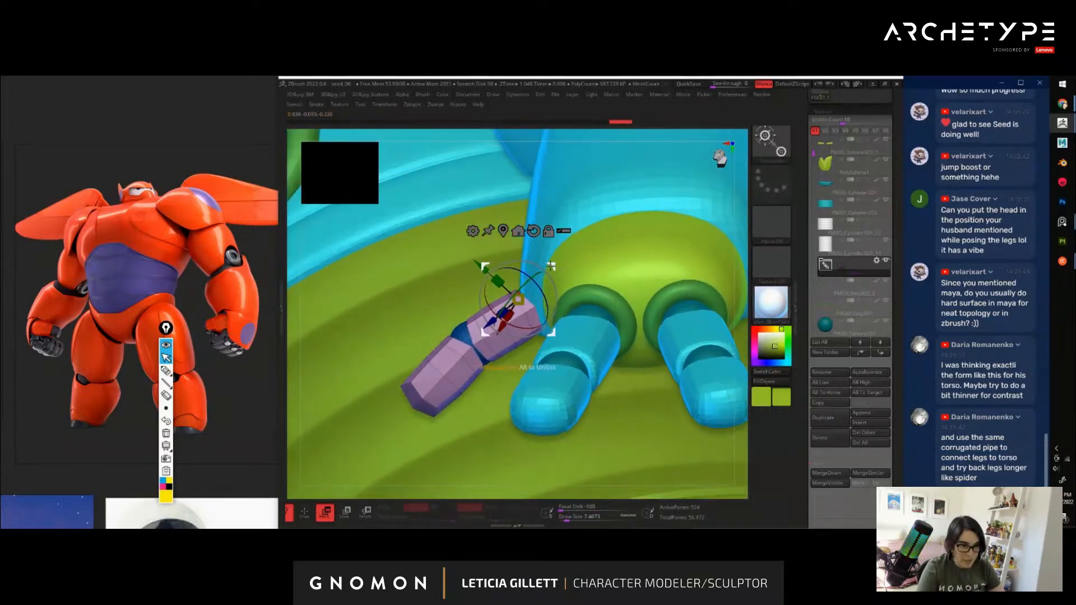
pyautogui.hotkey('alt', 's')
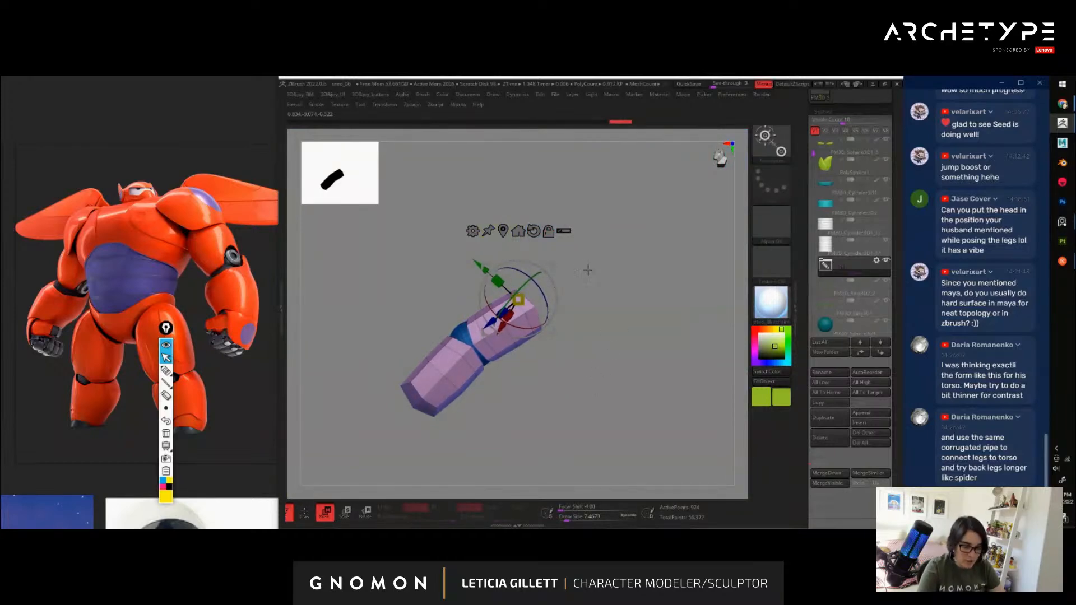
pyautogui.moveTo(518, 300)
pyautogui.mouseDown()
pyautogui.moveTo(530, 317)
pyautogui.moveTo(552, 281)
pyautogui.moveTo(533, 273)
pyautogui.mouseUp()
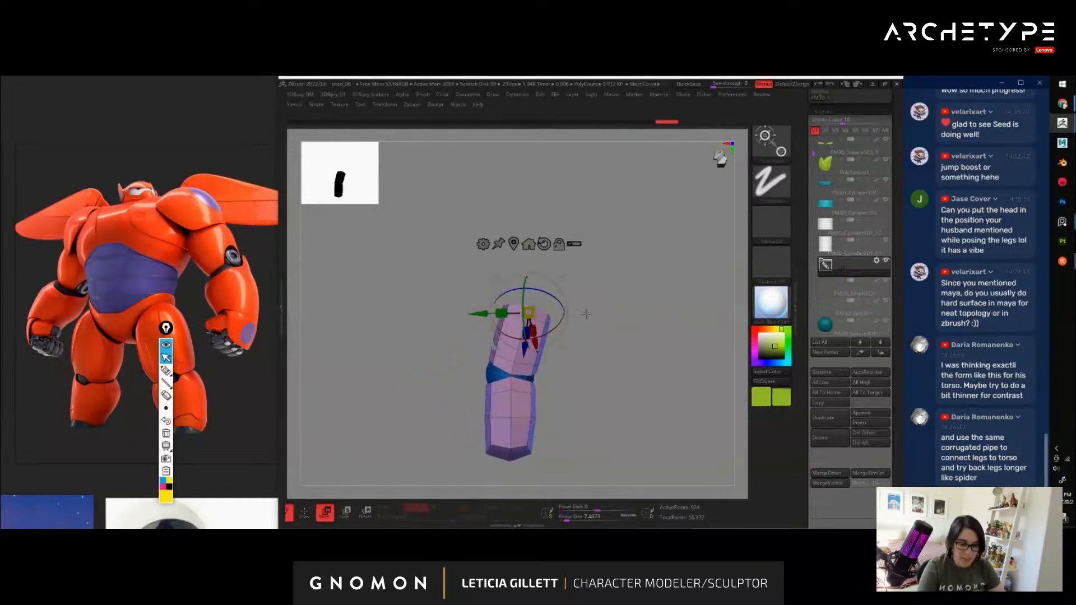
pyautogui.moveTo(738, 398); pyautogui.dragTo(592, 430)
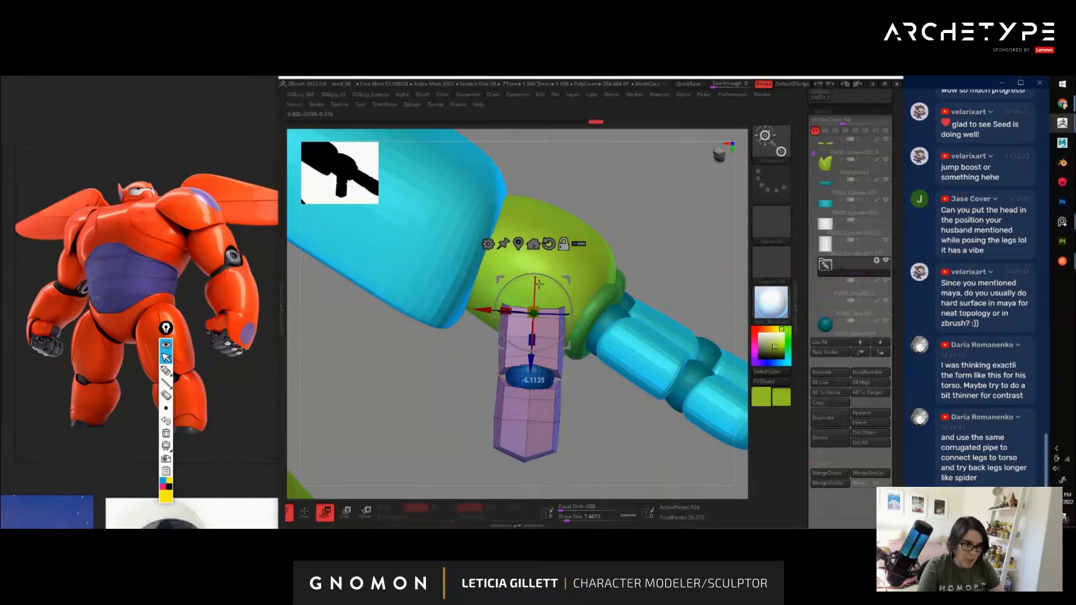
pyautogui.moveTo(687, 263); pyautogui.dragTo(642, 258)
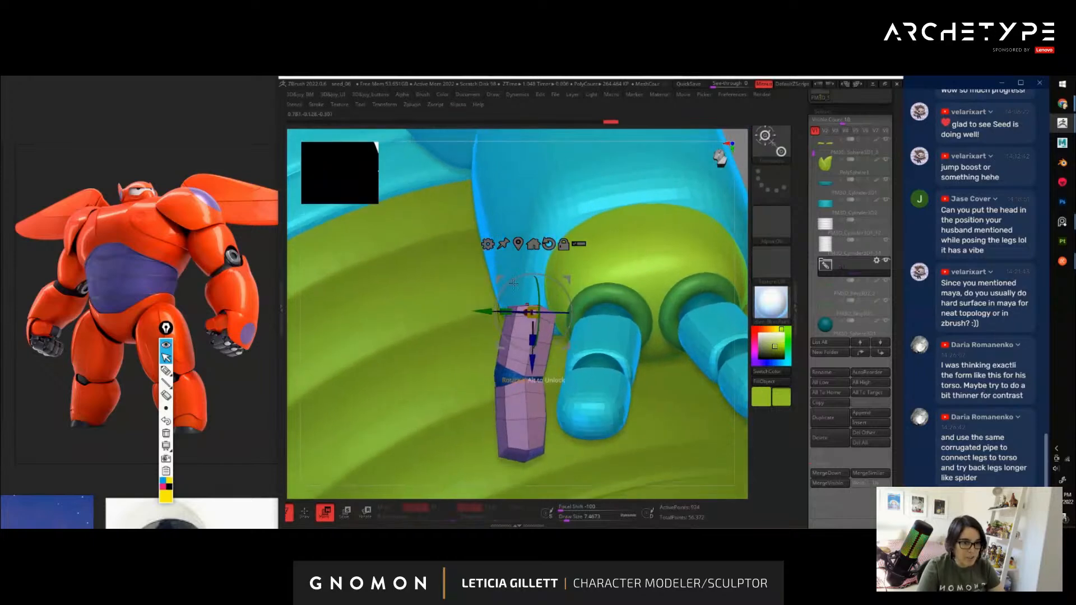
pyautogui.moveTo(513, 283)
pyautogui.mouseDown()
pyautogui.moveTo(516, 309)
pyautogui.moveTo(509, 302)
pyautogui.mouseUp()
pyautogui.moveTo(741, 370); pyautogui.dragTo(785, 361)
pyautogui.press('3')
pyautogui.click(513, 393)
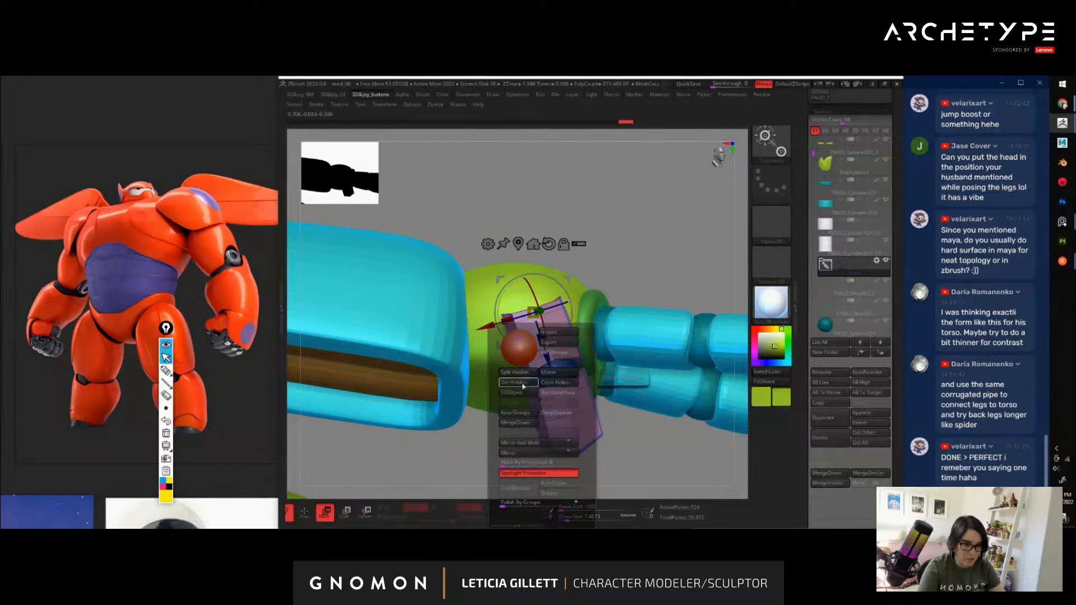
# Mask the thumb's base segment and bend the tip segment inward around the middle joint
pyautogui.keyDown('ctrl'); pyautogui.click(556, 320); pyautogui.keyUp('ctrl')
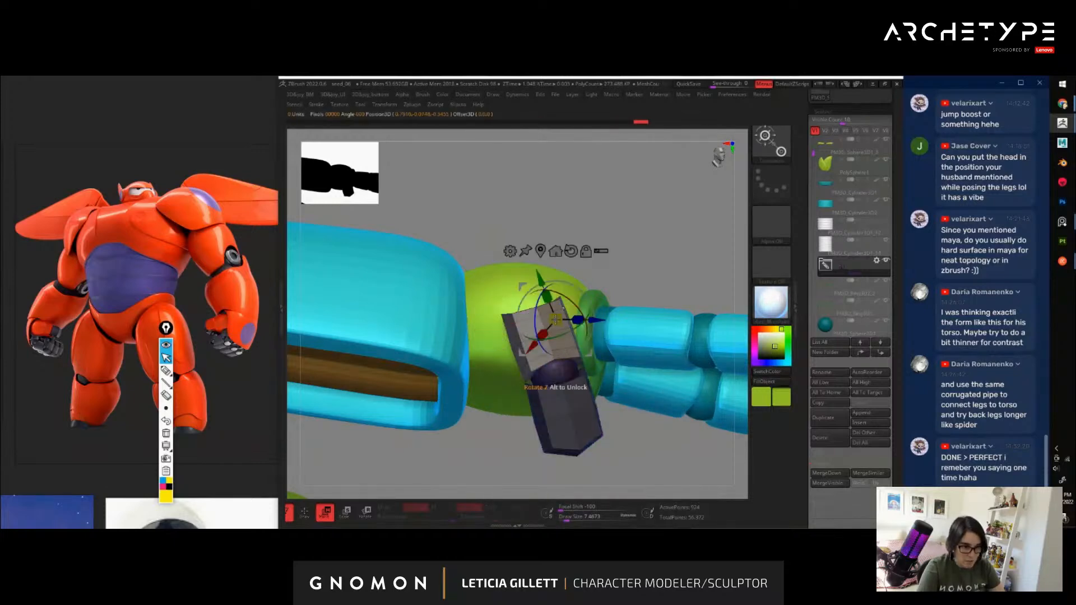
pyautogui.press('q')
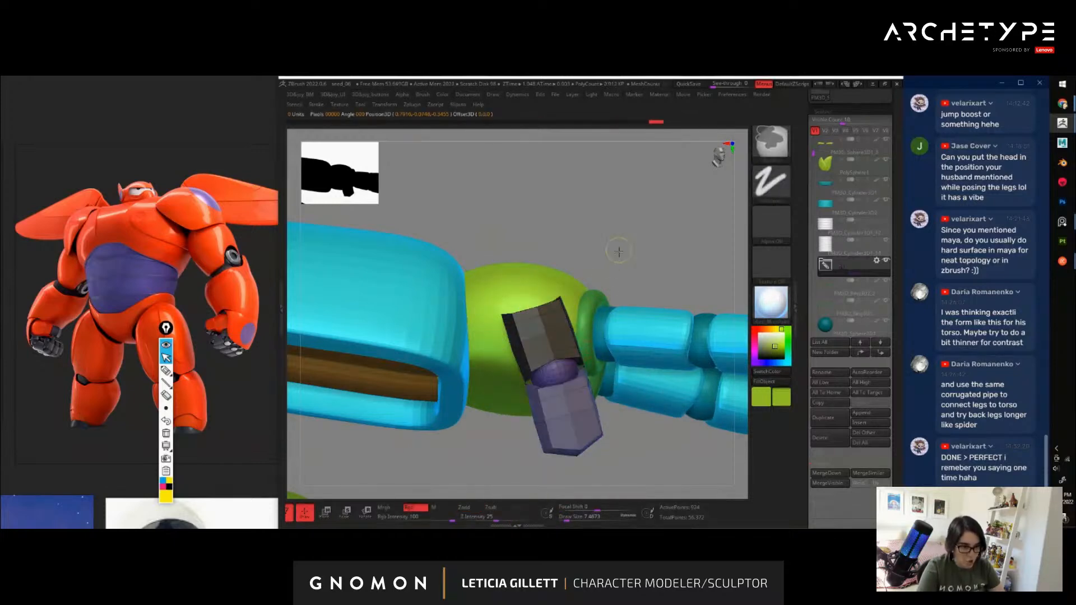
pyautogui.keyDown('ctrl'); pyautogui.click(615, 435); pyautogui.keyUp('ctrl')
pyautogui.press('w')
pyautogui.keyDown('alt'); pyautogui.click(557, 367); pyautogui.keyUp('alt')
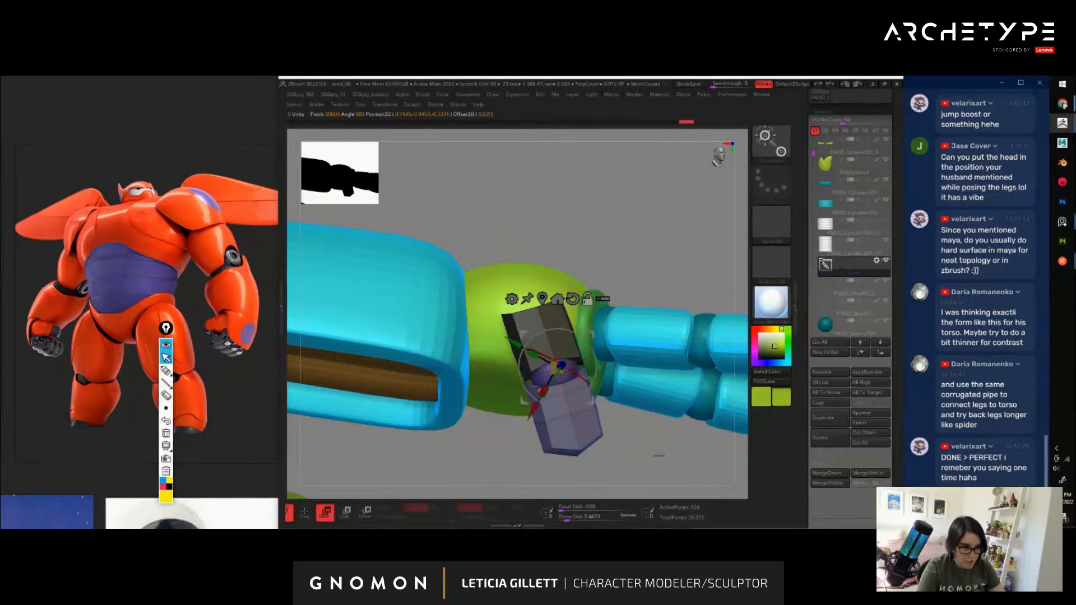
pyautogui.moveTo(659, 456); pyautogui.dragTo(529, 306)
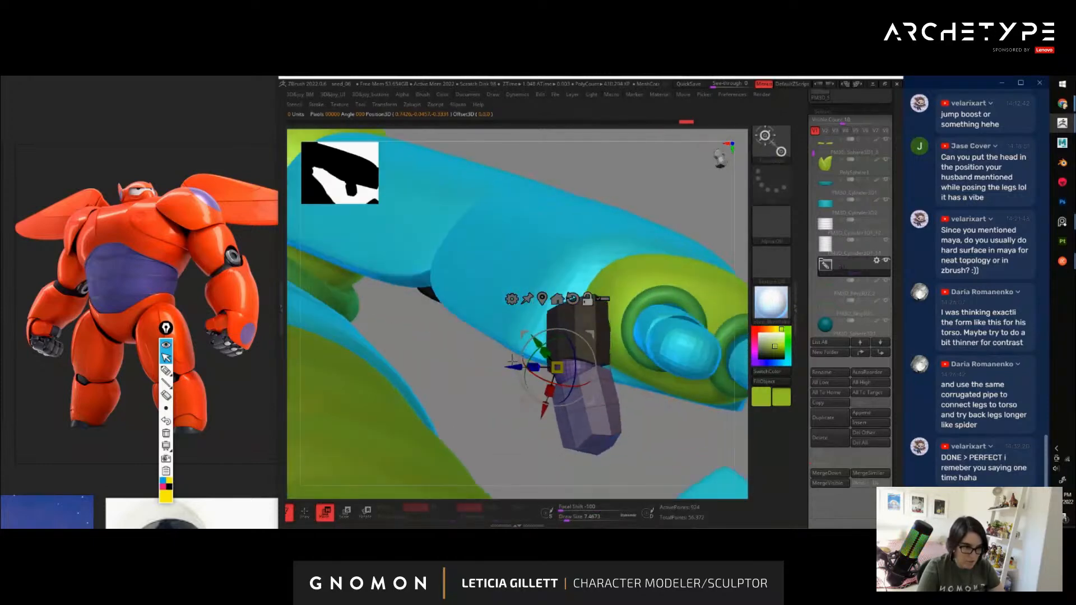
pyautogui.moveTo(511, 360); pyautogui.dragTo(583, 359)
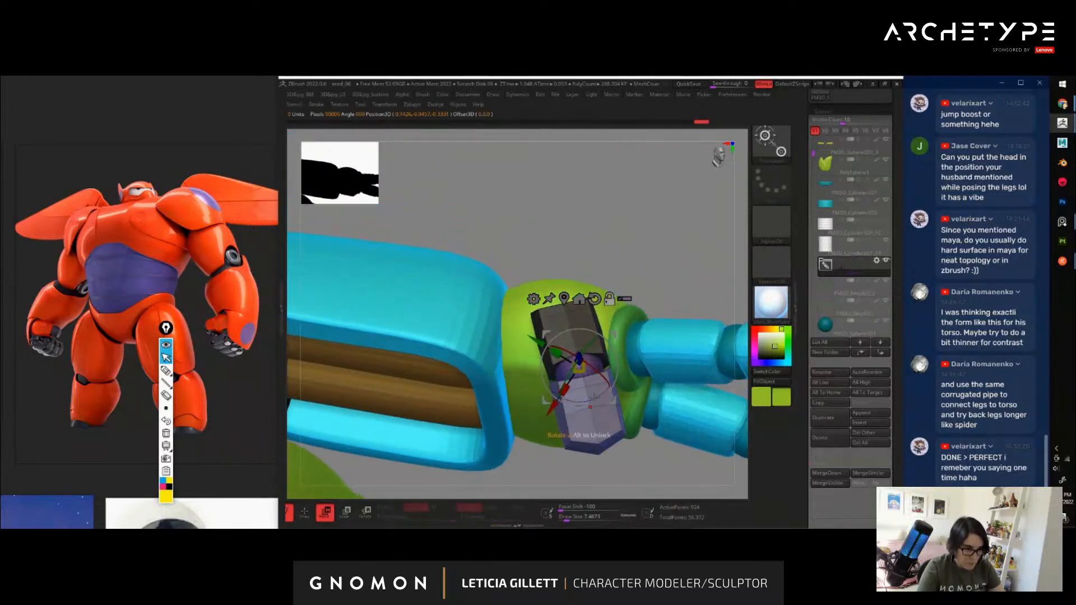
pyautogui.moveTo(567, 409); pyautogui.dragTo(590, 381)
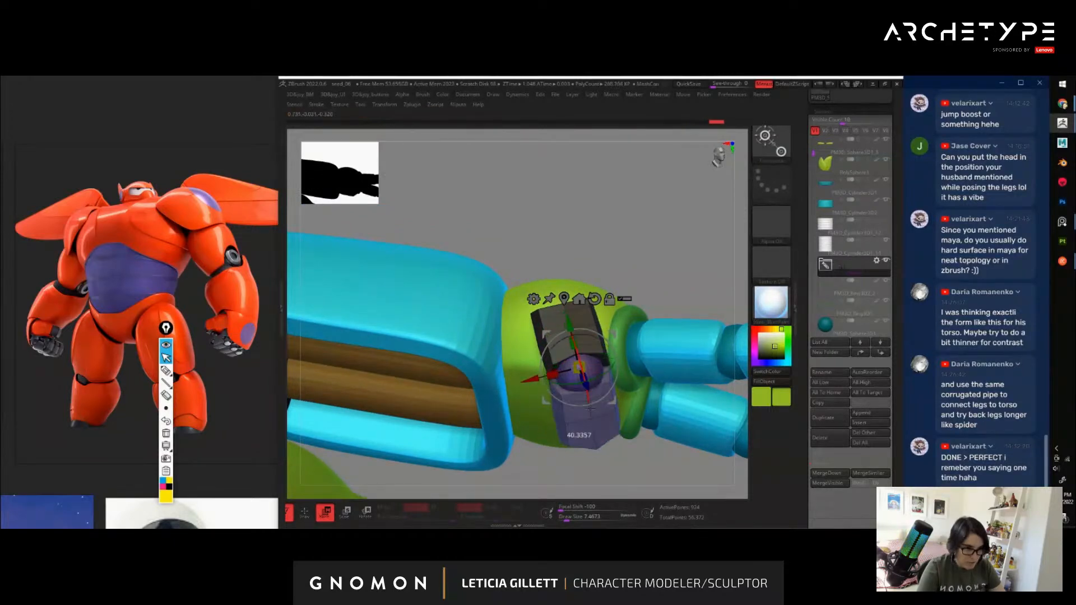
pyautogui.moveTo(591, 421); pyautogui.dragTo(594, 423)
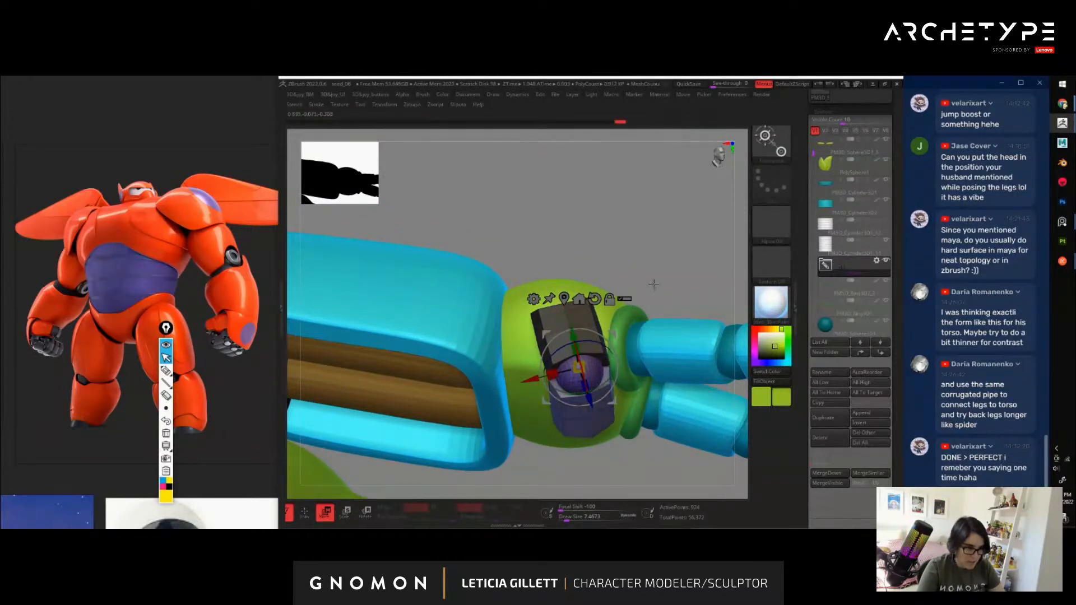
# Fine-tune the thumb tip's rotation against the whole arm and clear the mask
pyautogui.press('q')
pyautogui.moveTo(654, 284)
pyautogui.keyDown('alt'); pyautogui.mouseDown()
pyautogui.moveTo(575, 233)
pyautogui.moveTo(625, 303)
pyautogui.moveTo(675, 307)
pyautogui.mouseUp(); pyautogui.keyUp('alt')
pyautogui.moveTo(676, 307)
pyautogui.keyDown('ctrl'); pyautogui.mouseDown(button='right')
pyautogui.moveTo(653, 291)
pyautogui.moveTo(668, 312)
pyautogui.moveTo(653, 336)
pyautogui.moveTo(680, 325)
pyautogui.moveTo(694, 358)
pyautogui.mouseUp(button='right'); pyautogui.keyUp('ctrl')
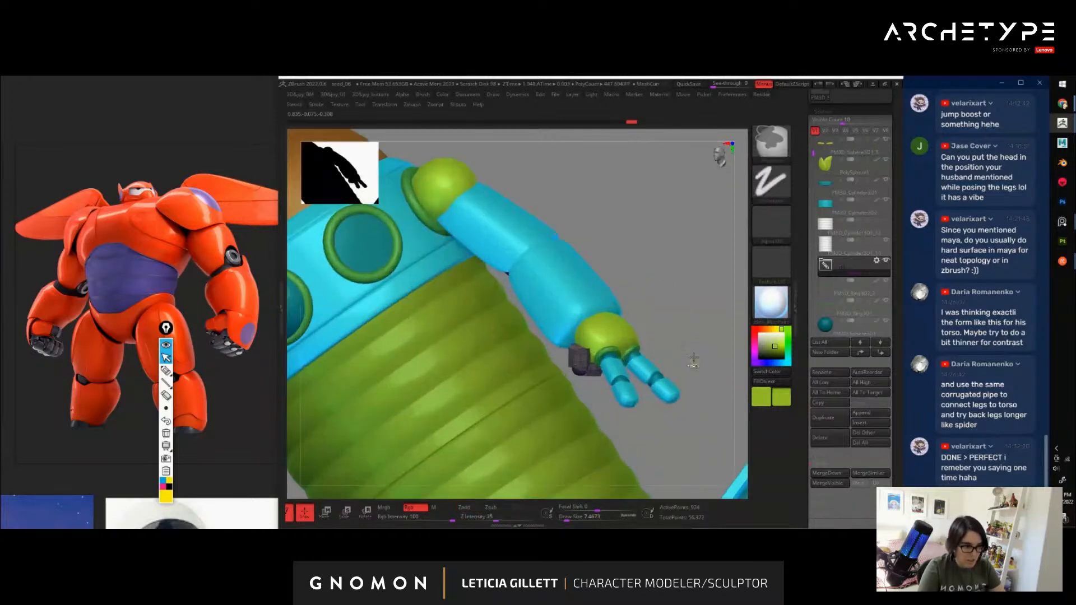
pyautogui.press('w')
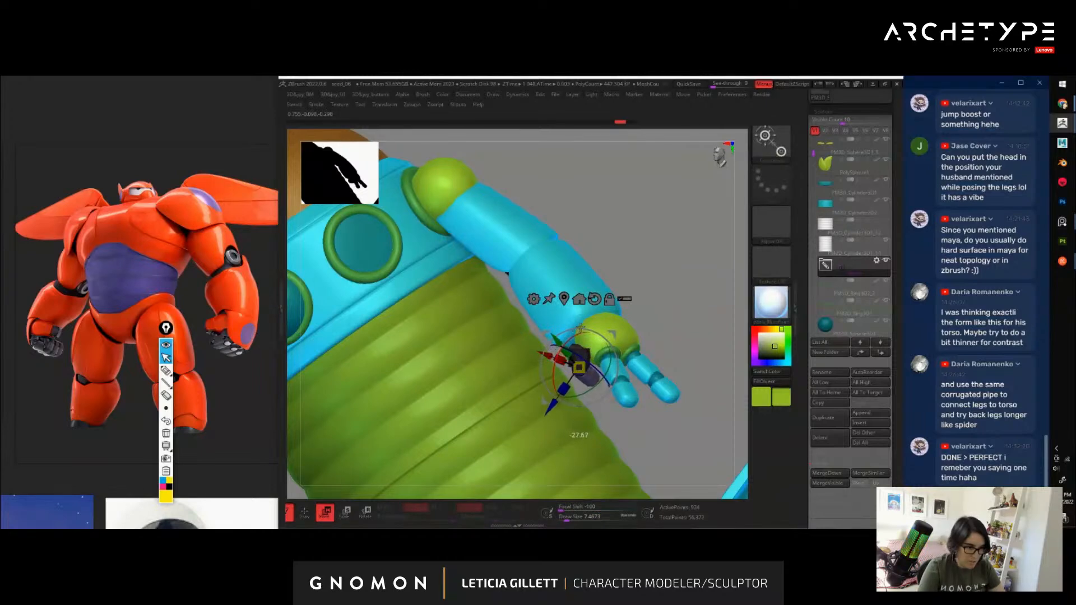
pyautogui.moveTo(580, 329); pyautogui.dragTo(583, 327)
pyautogui.keyDown('ctrl'); pyautogui.moveTo(677, 307); pyautogui.dragTo(686, 322); pyautogui.keyUp('ctrl')
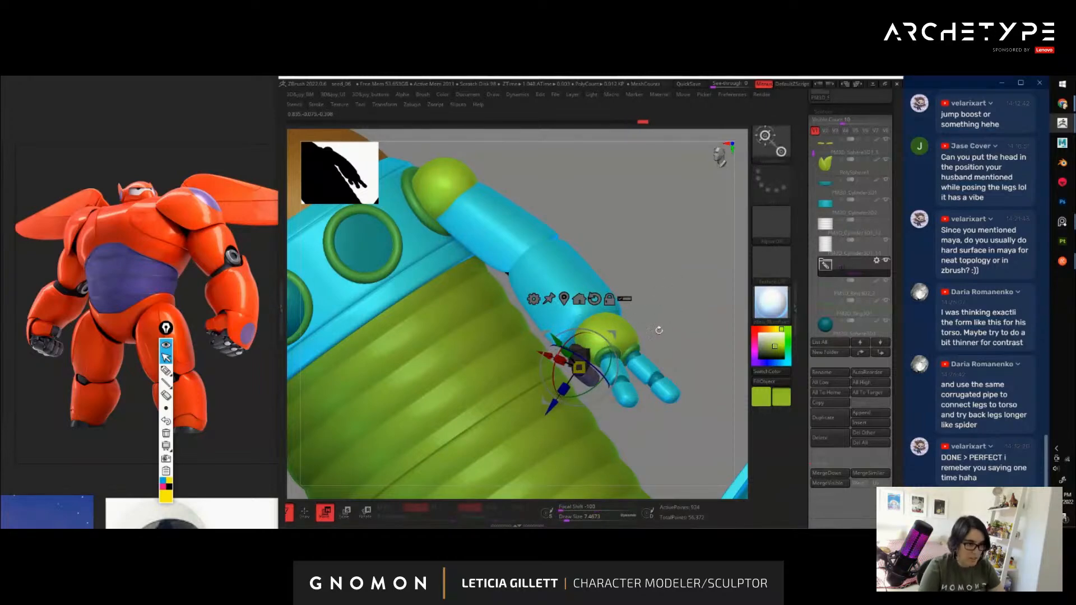
# Isolate the neighbouring finger's subtool in solo view with polyframe on, and hide its base sphere and ring
pyautogui.press('q')
pyautogui.moveTo(658, 329)
pyautogui.mouseDown(button='right')
pyautogui.moveTo(672, 356)
pyautogui.moveTo(645, 331)
pyautogui.moveTo(654, 338)
pyautogui.moveTo(623, 352)
pyautogui.moveTo(670, 391)
pyautogui.mouseUp(button='right')
pyautogui.keyDown('alt'); pyautogui.click(568, 358); pyautogui.keyUp('alt')
pyautogui.hotkey('shift', 'f')
pyautogui.hotkey('shift', 's')
pyautogui.moveTo(670, 391)
pyautogui.keyDown('alt'); pyautogui.mouseDown(button='right')
pyautogui.moveTo(644, 335)
pyautogui.moveTo(630, 341)
pyautogui.moveTo(623, 298)
pyautogui.moveTo(635, 305)
pyautogui.mouseUp(button='right'); pyautogui.keyUp('alt')
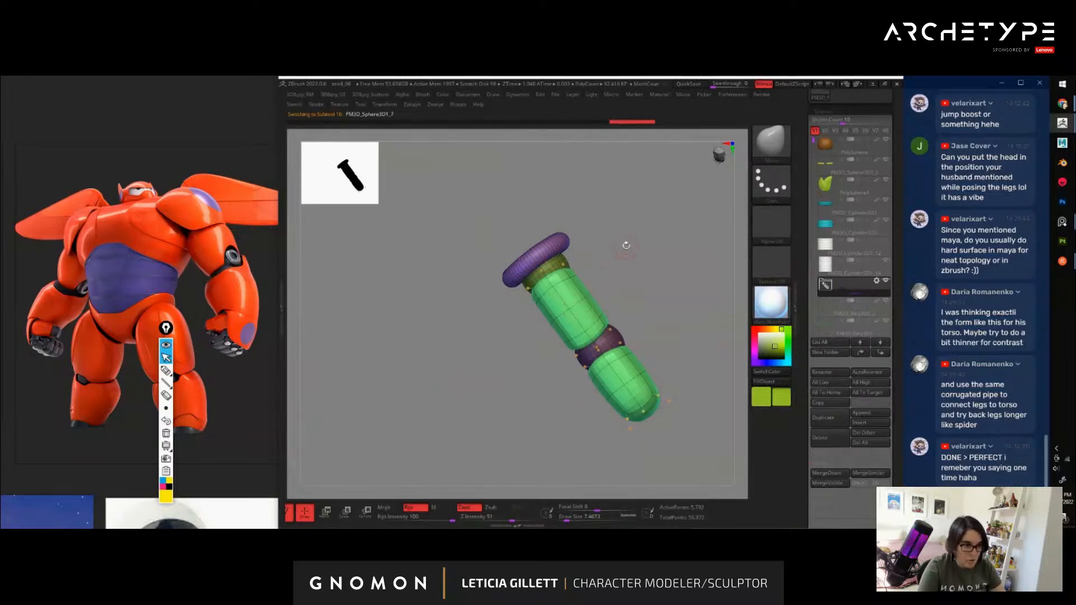
pyautogui.keyDown('ctrl'); pyautogui.keyDown('shift'); pyautogui.click(609, 331); pyautogui.keyUp('shift'); pyautogui.keyUp('ctrl')
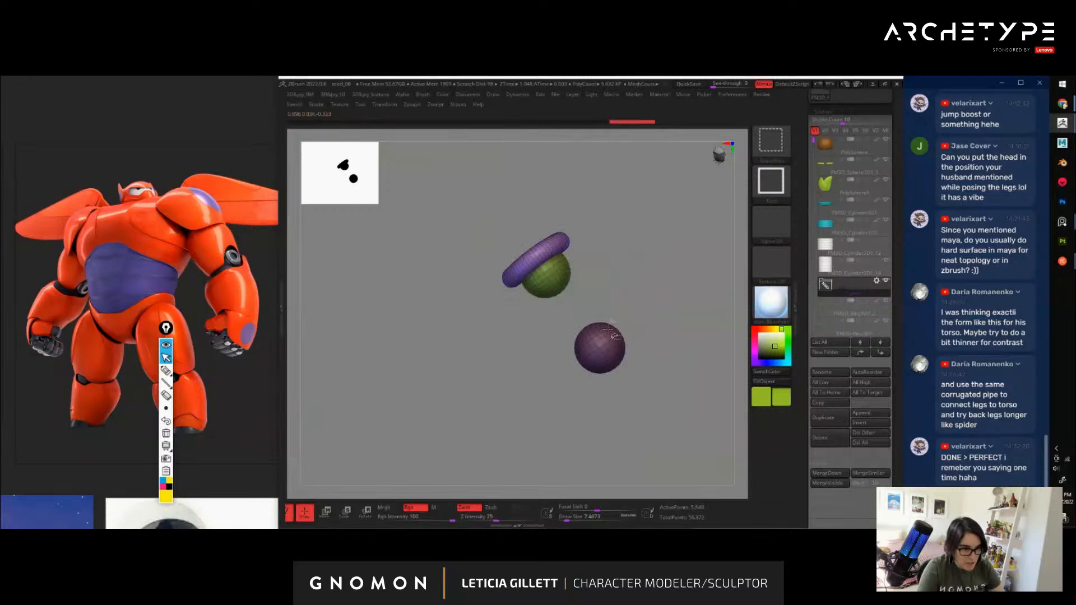
pyautogui.keyDown('ctrl'); pyautogui.keyDown('shift'); pyautogui.click(609, 329); pyautogui.keyUp('shift'); pyautogui.keyUp('ctrl')
pyautogui.keyDown('ctrl'); pyautogui.keyDown('shift'); pyautogui.moveTo(625, 305); pyautogui.dragTo(623, 292); pyautogui.keyUp('shift'); pyautogui.keyUp('ctrl')
# Place the transform gizmo at the centre of the finger segments' knuckle end
pyautogui.press('w')
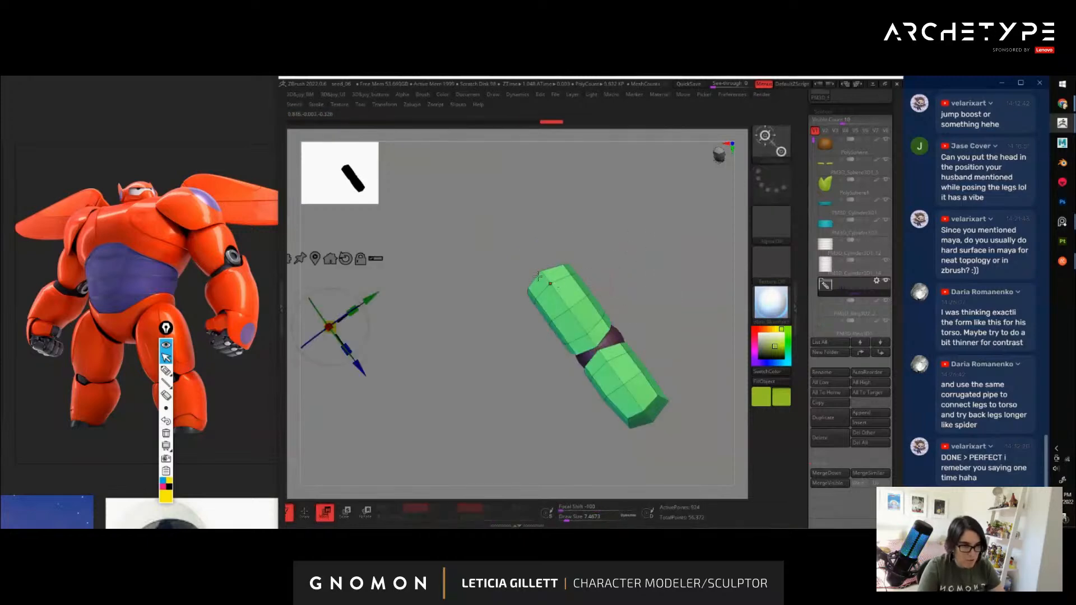
pyautogui.click(549, 283)
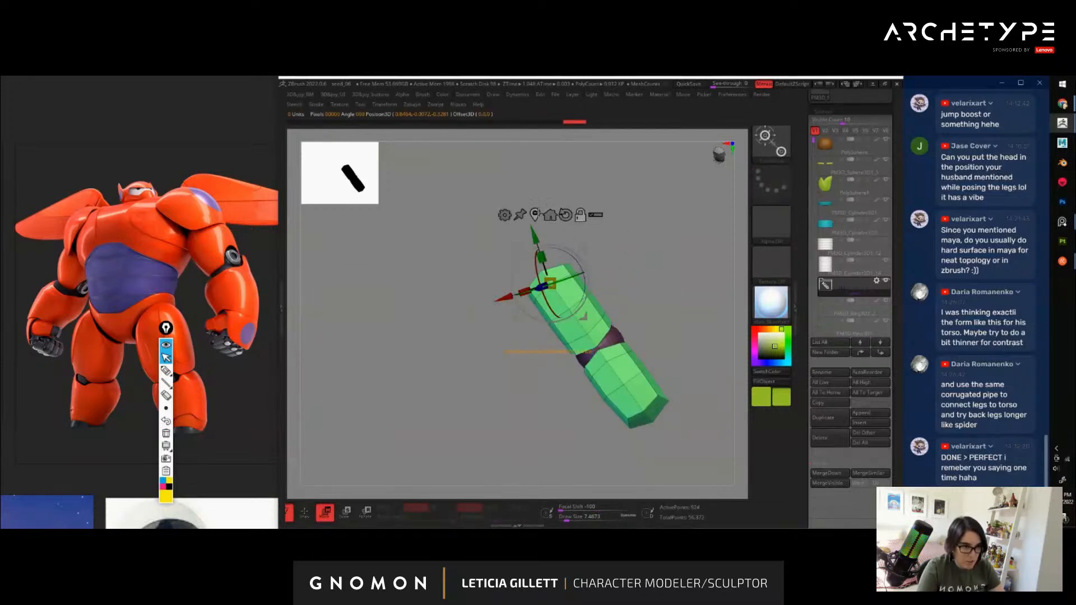
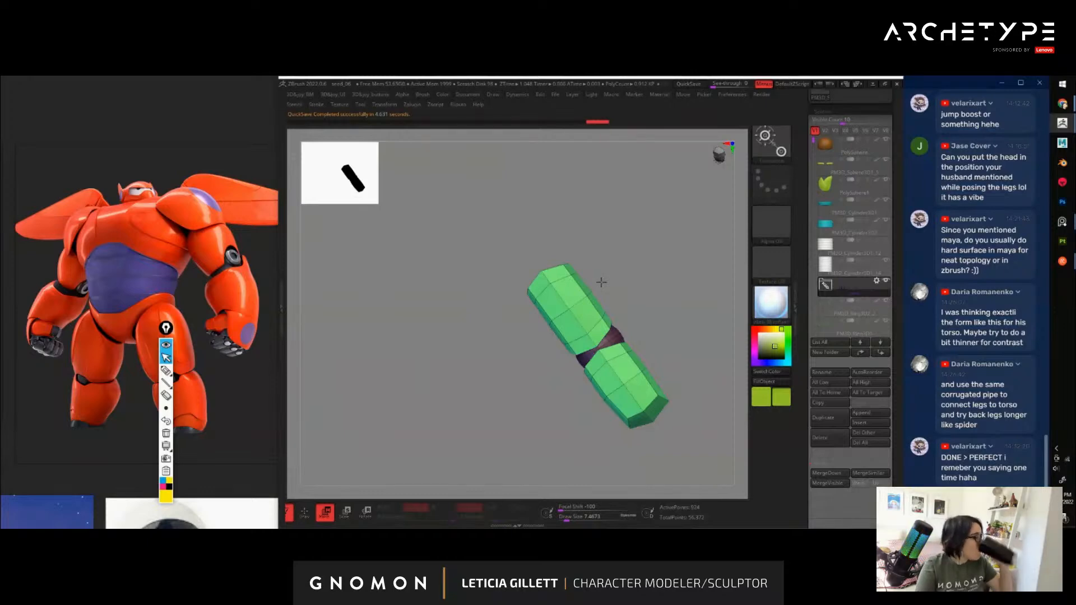
pyautogui.keyDown('alt'); pyautogui.click(550, 282); pyautogui.keyUp('alt')
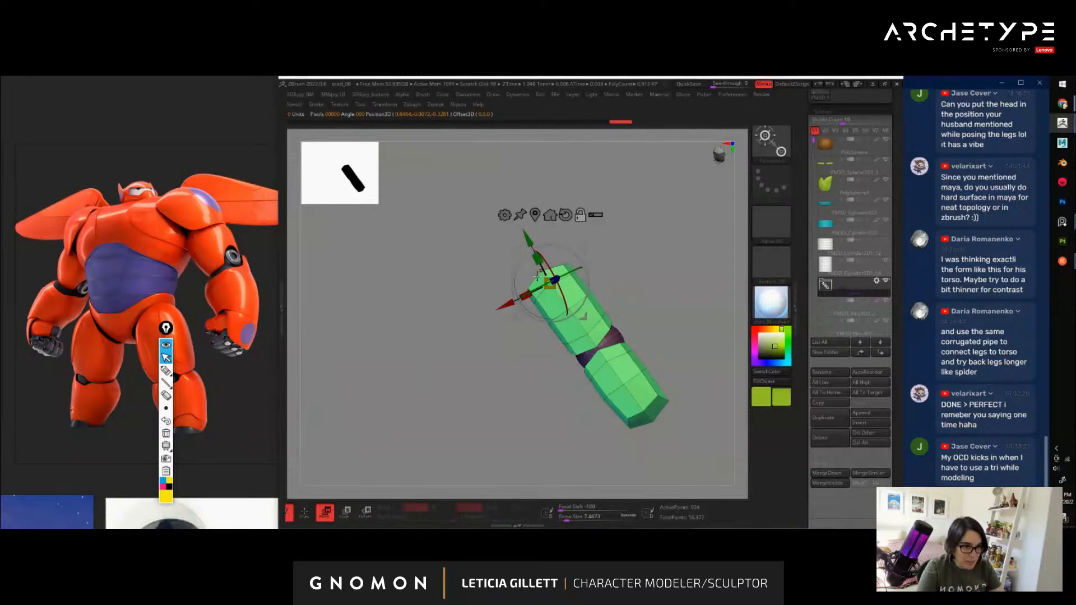
pyautogui.keyDown('alt'); pyautogui.moveTo(536, 290); pyautogui.dragTo(585, 300); pyautogui.keyUp('alt')
pyautogui.moveTo(639, 271); pyautogui.dragTo(604, 334)
pyautogui.keyDown('alt'); pyautogui.moveTo(537, 317); pyautogui.dragTo(546, 289); pyautogui.keyUp('alt')
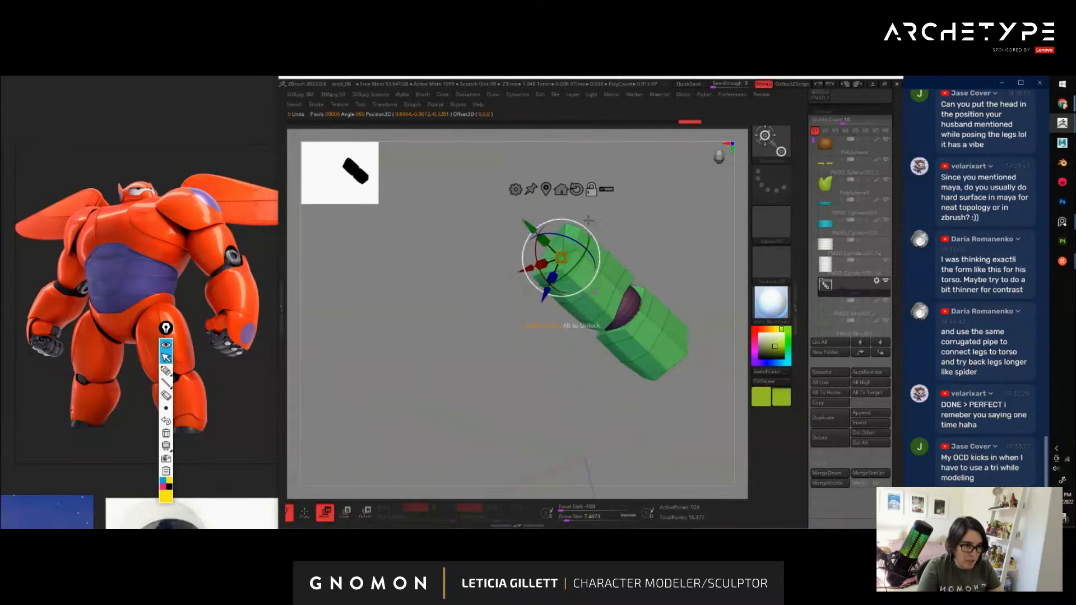
pyautogui.keyDown('alt'); pyautogui.moveTo(590, 221); pyautogui.dragTo(565, 255); pyautogui.keyUp('alt')
pyautogui.keyDown('alt'); pyautogui.click(532, 241); pyautogui.keyUp('alt')
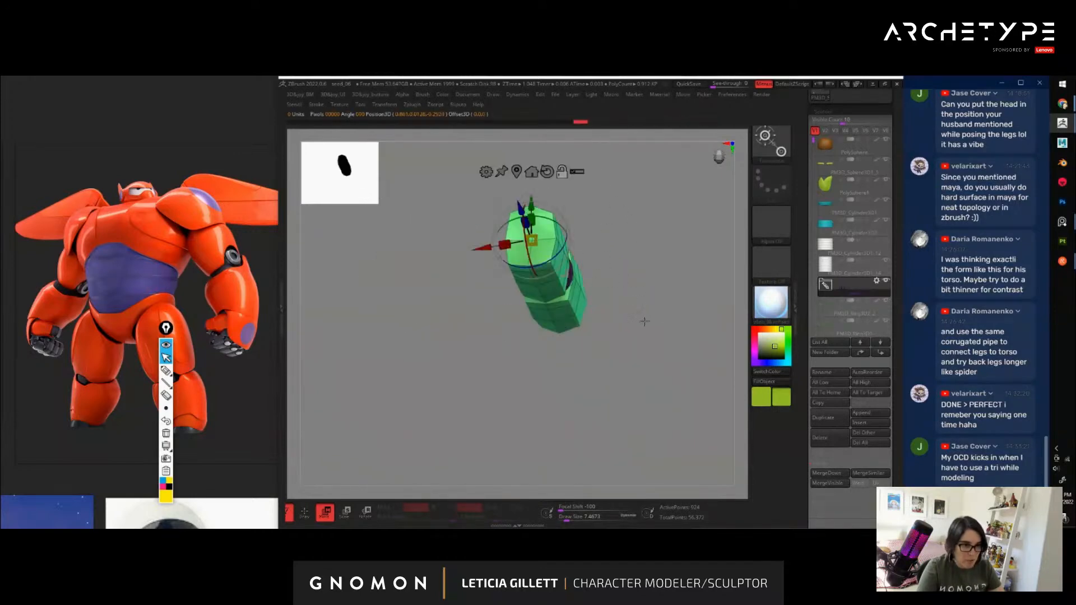
pyautogui.moveTo(644, 320); pyautogui.dragTo(601, 264)
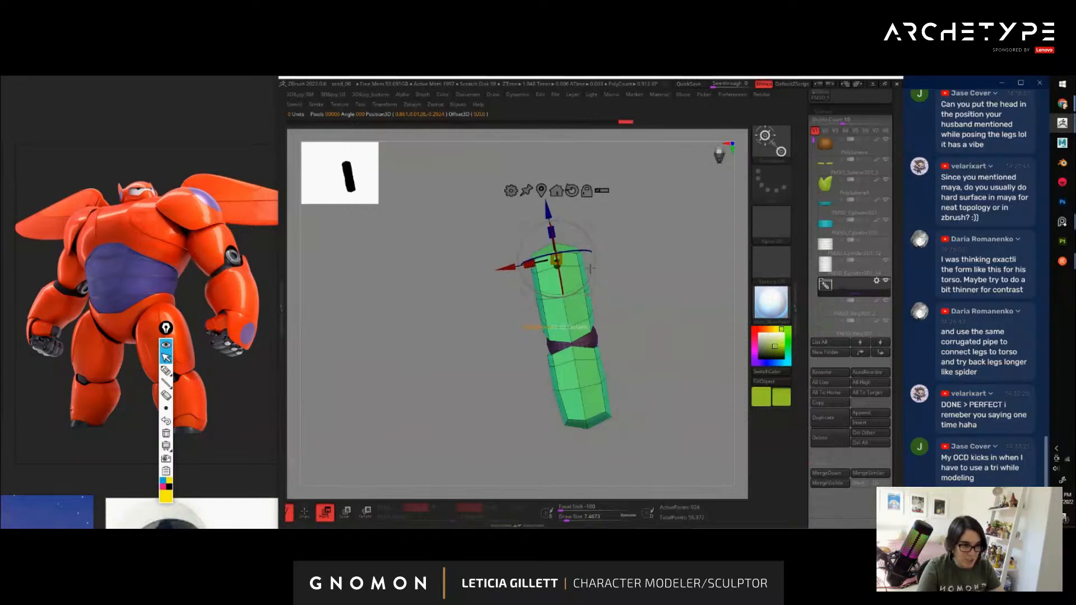
# Rotate the finger segments around the knuckle toward the thumb, with the rest of the robot shown again for comparison
pyautogui.moveTo(592, 269); pyautogui.dragTo(581, 236)
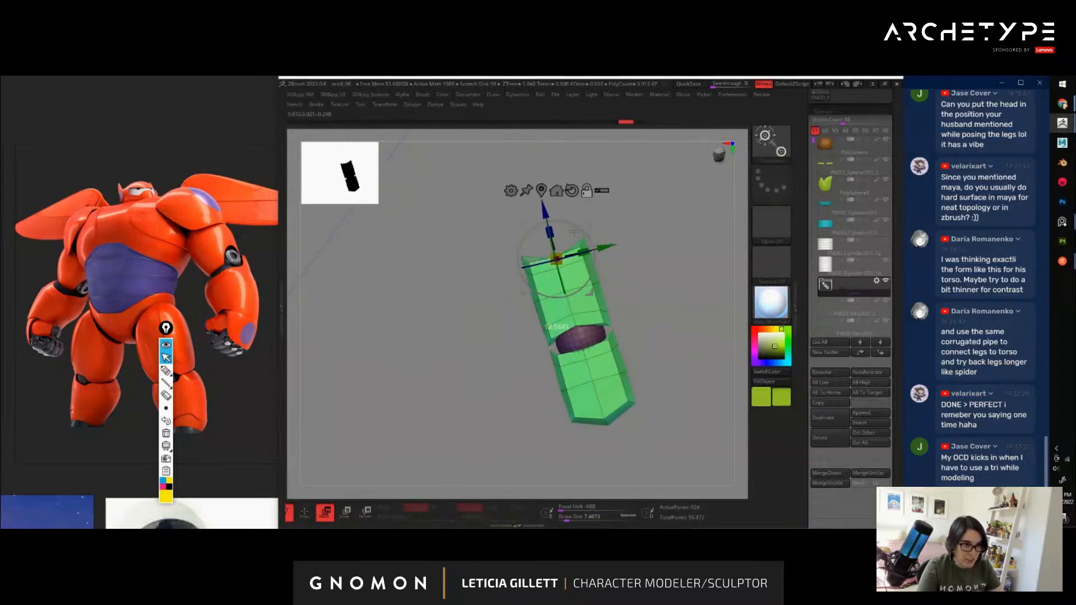
pyautogui.moveTo(634, 346); pyautogui.dragTo(653, 317)
pyautogui.moveTo(590, 271); pyautogui.dragTo(636, 294)
pyautogui.hotkey('alt', 's')
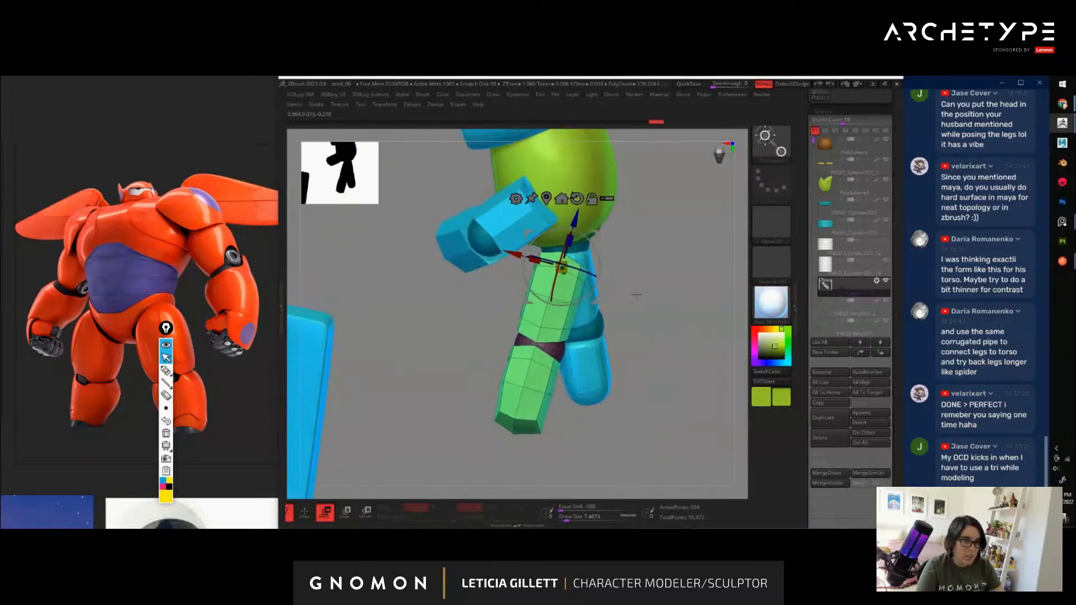
pyautogui.moveTo(558, 305); pyautogui.dragTo(573, 301)
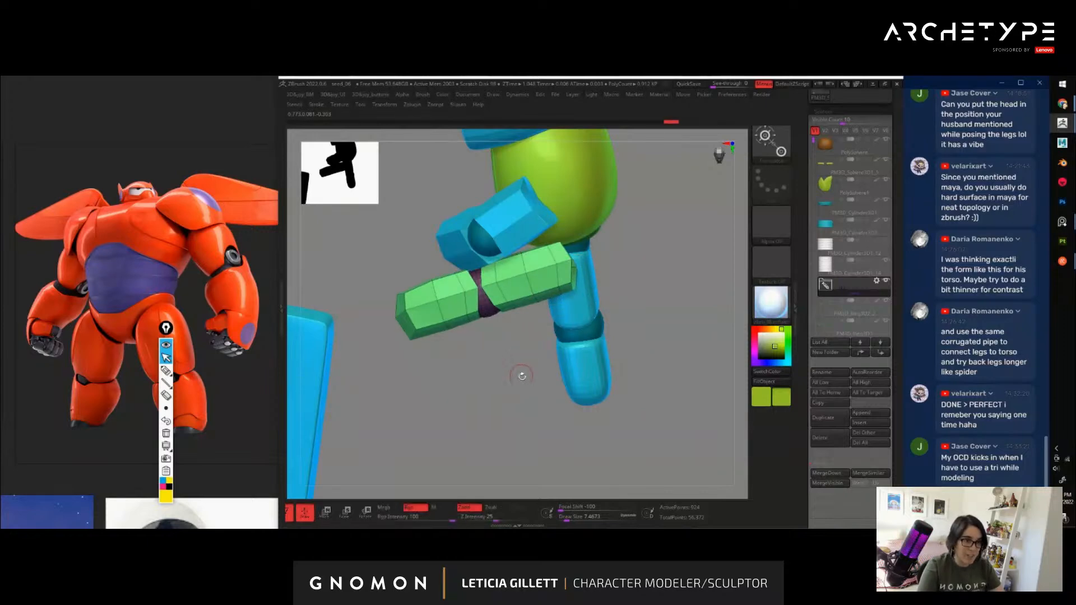
pyautogui.keyDown('ctrl'); pyautogui.moveTo(521, 375); pyautogui.dragTo(616, 329, button='right'); pyautogui.keyUp('ctrl')
pyautogui.keyDown('ctrl'); pyautogui.moveTo(660, 280); pyautogui.dragTo(684, 372, button='right'); pyautogui.keyUp('ctrl')
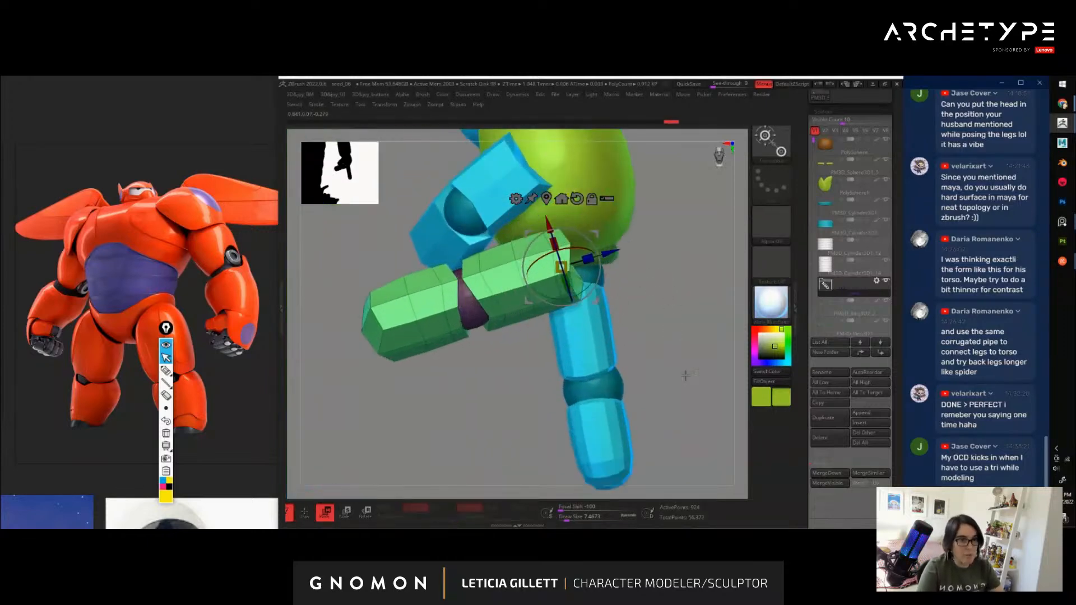
# Auto-group the bent finger's parts and mask everything except its tip segment
pyautogui.keyDown('alt'); pyautogui.moveTo(527, 369); pyautogui.dragTo(562, 370, button='right'); pyautogui.keyUp('alt')
pyautogui.press('space')
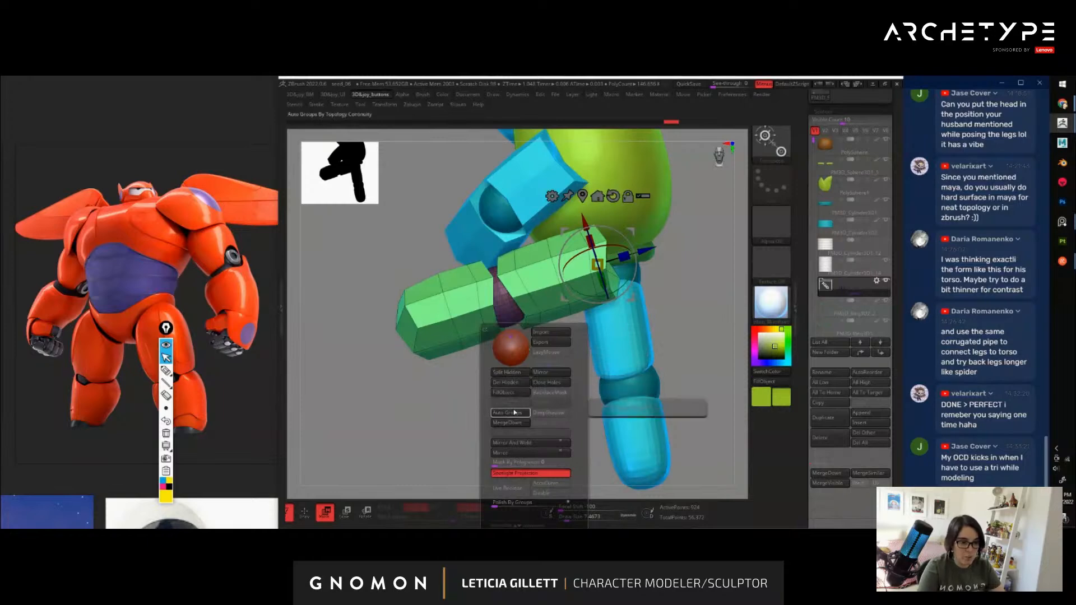
pyautogui.click(514, 386)
pyautogui.click(539, 288)
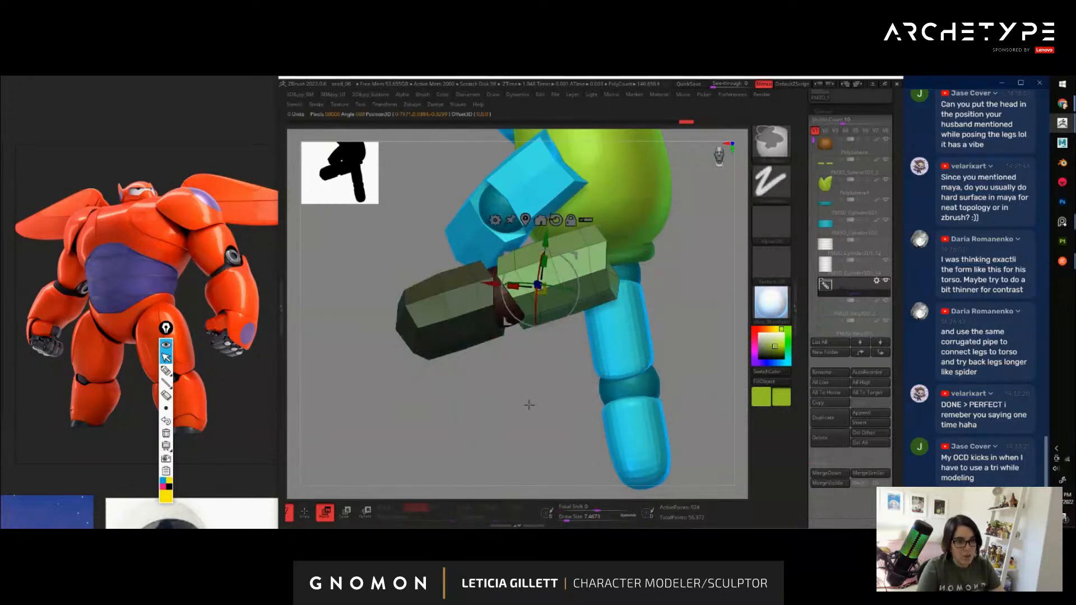
pyautogui.keyDown('ctrl'); pyautogui.moveTo(530, 359); pyautogui.dragTo(534, 362); pyautogui.keyUp('ctrl')
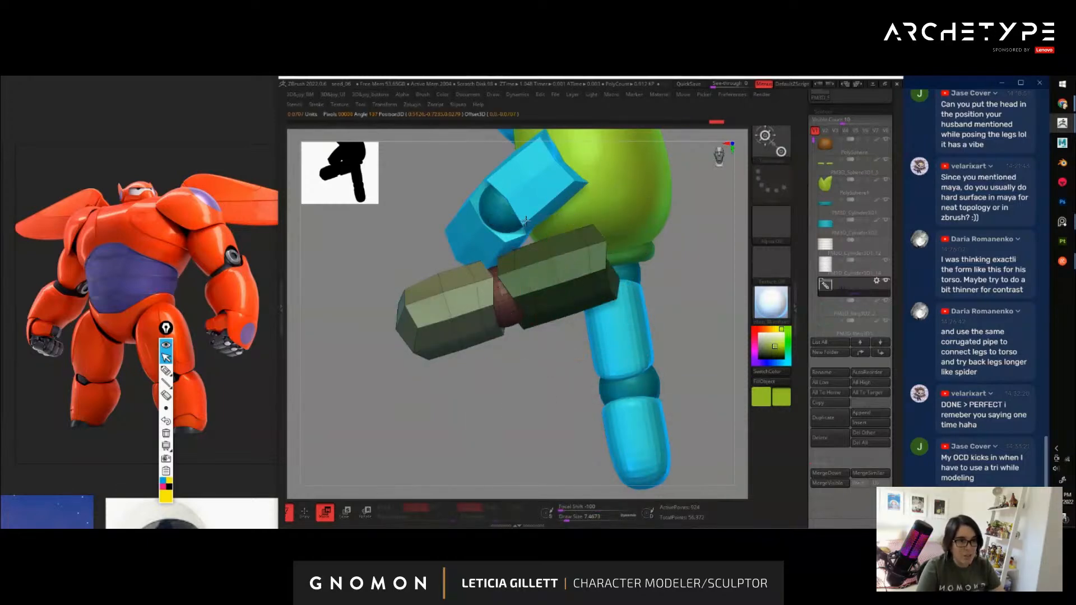
# Place the transform gizmo at the finger's middle joint and rotate the tip segment to curl it inward
pyautogui.click(508, 317)
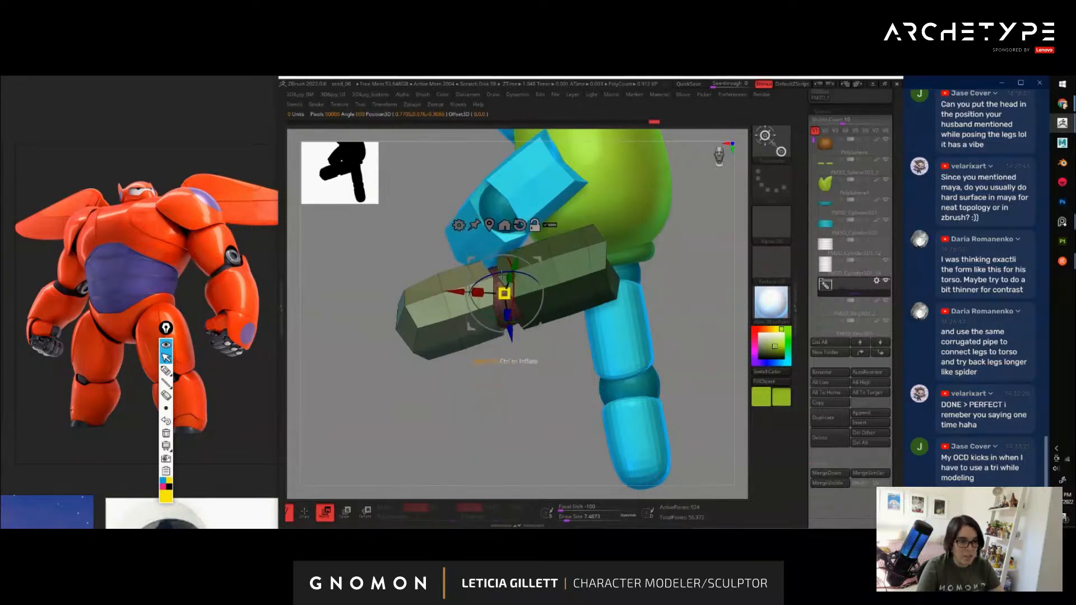
pyautogui.moveTo(533, 373); pyautogui.dragTo(493, 387)
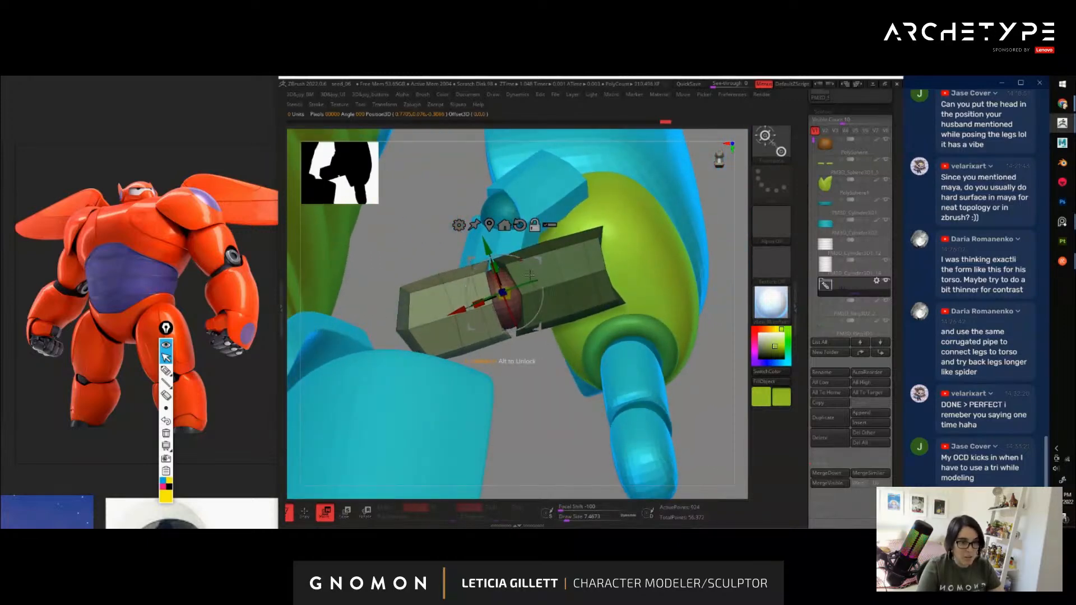
pyautogui.keyDown('alt'); pyautogui.moveTo(537, 291); pyautogui.dragTo(537, 295); pyautogui.keyUp('alt')
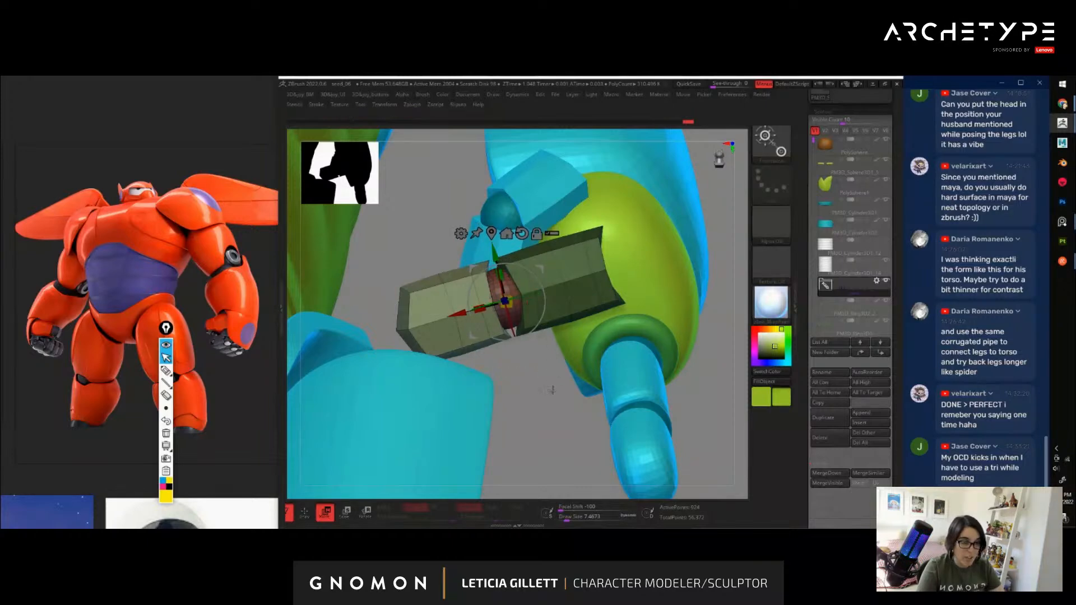
pyautogui.moveTo(550, 389); pyautogui.dragTo(564, 478)
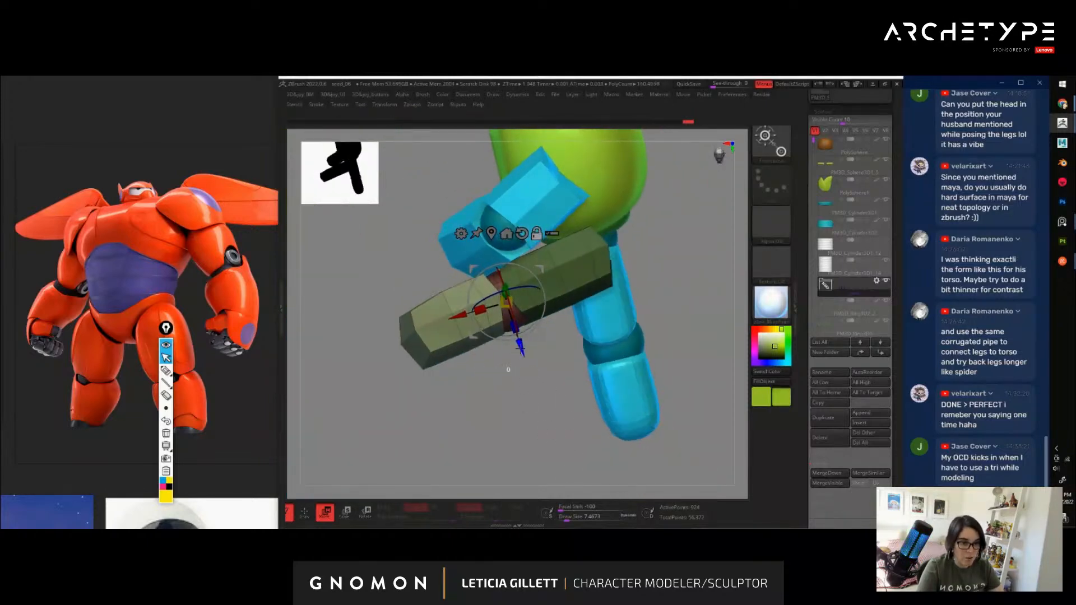
pyautogui.moveTo(530, 332); pyautogui.dragTo(427, 337)
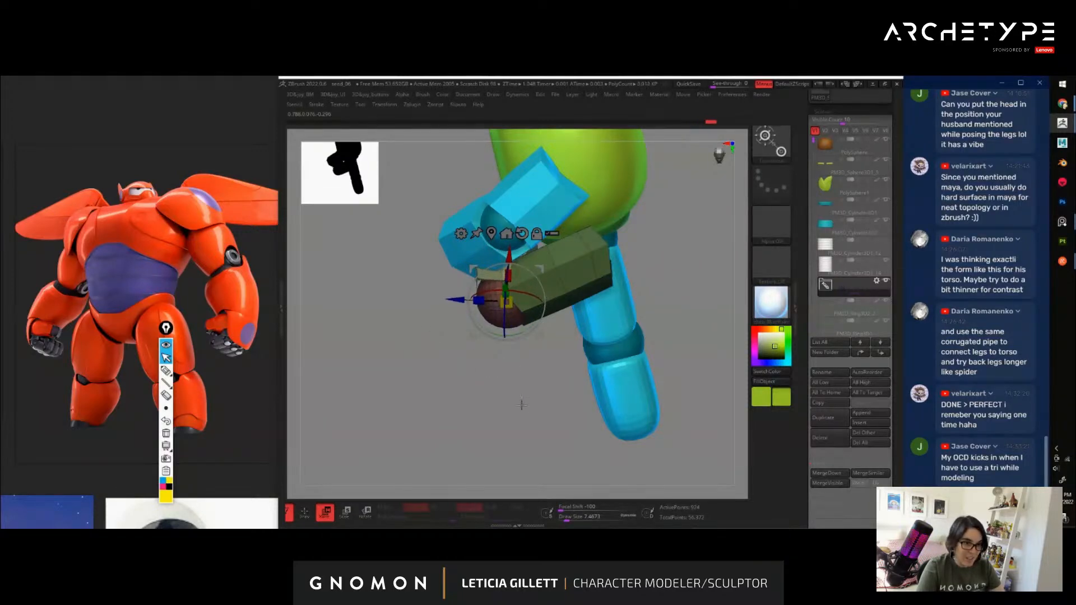
# Fine-tune the curled fingertip's rotation and show the finger's hidden base parts again
pyautogui.moveTo(520, 402); pyautogui.dragTo(550, 238)
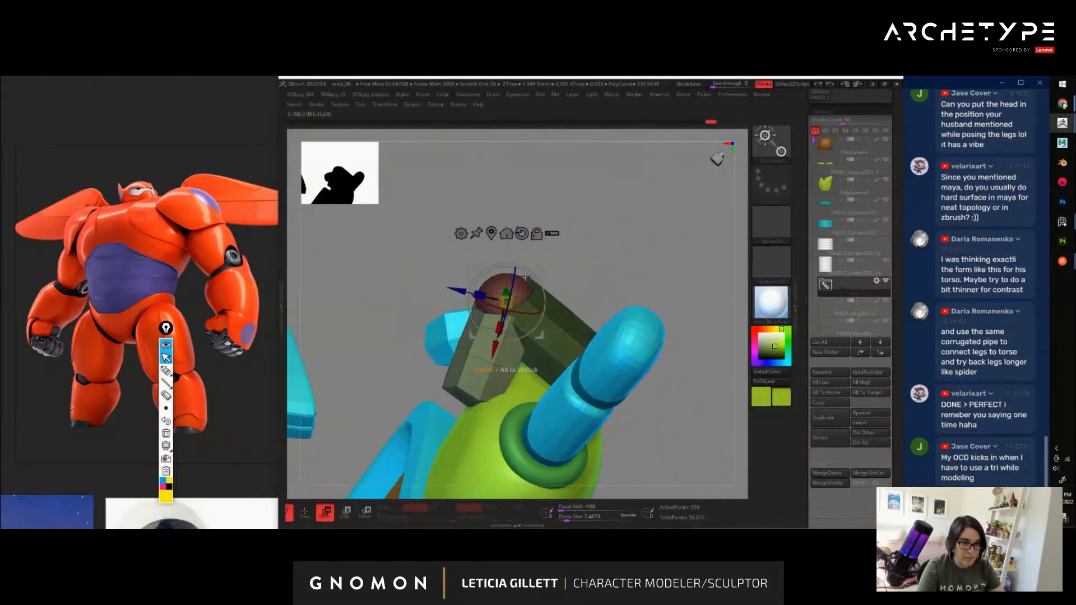
pyautogui.moveTo(528, 272); pyautogui.dragTo(534, 277)
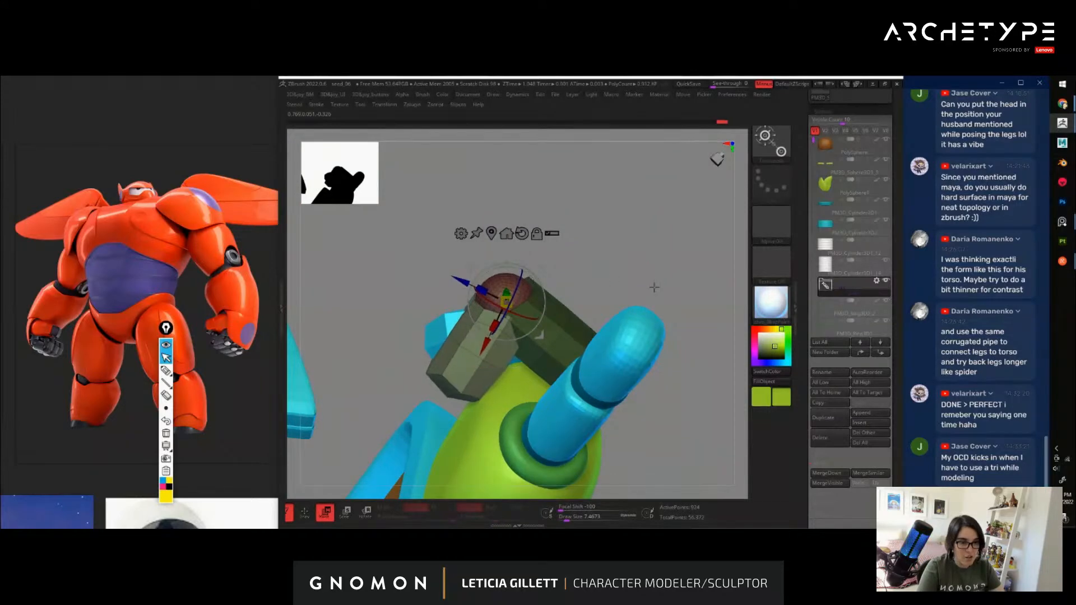
pyautogui.moveTo(654, 287)
pyautogui.mouseDown()
pyautogui.moveTo(648, 314)
pyautogui.moveTo(695, 235)
pyautogui.moveTo(660, 280)
pyautogui.moveTo(569, 307)
pyautogui.mouseUp()
pyautogui.press('q')
pyautogui.keyDown('ctrl'); pyautogui.keyDown('shift'); pyautogui.click(685, 247); pyautogui.keyUp('shift'); pyautogui.keyUp('ctrl')
# Try to delete the remaining straight finger next to the curled one, accepting the folder deletion
pyautogui.keyDown('alt'); pyautogui.click(532, 309); pyautogui.keyUp('alt')
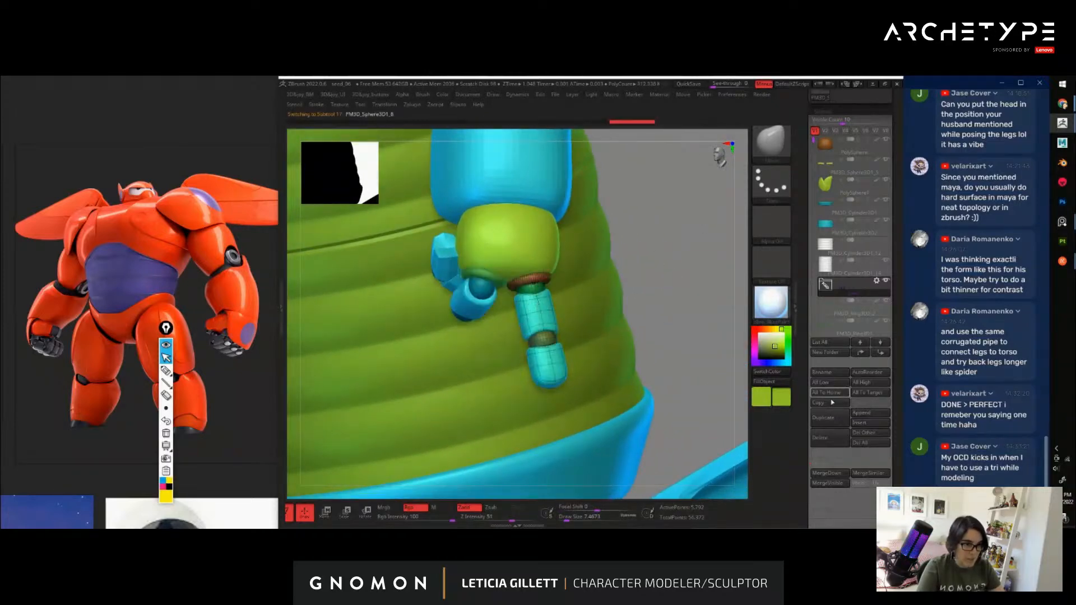
pyautogui.click(829, 442)
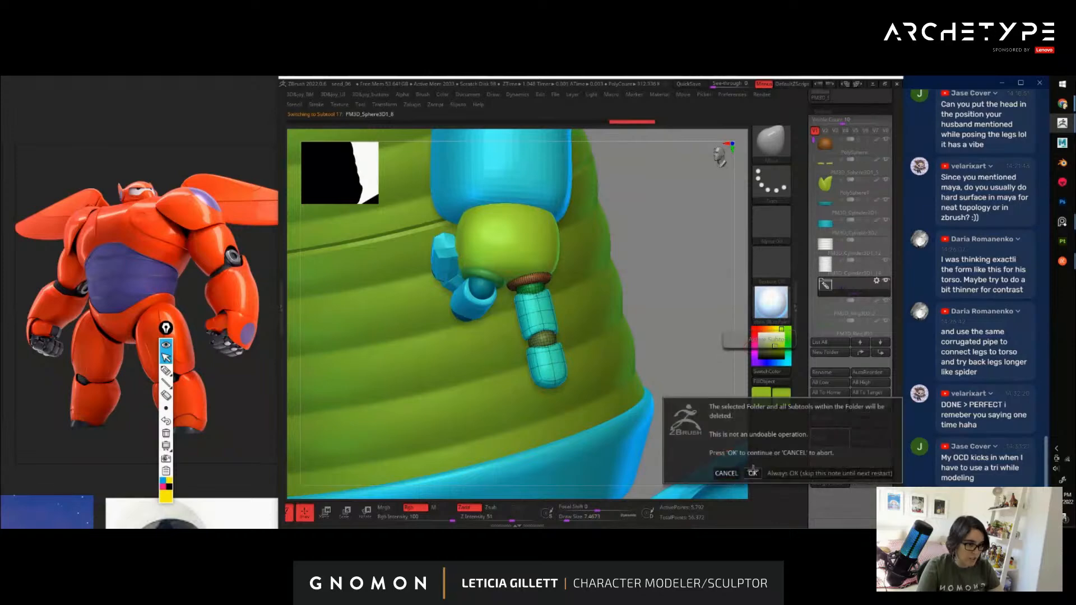
pyautogui.click(753, 473)
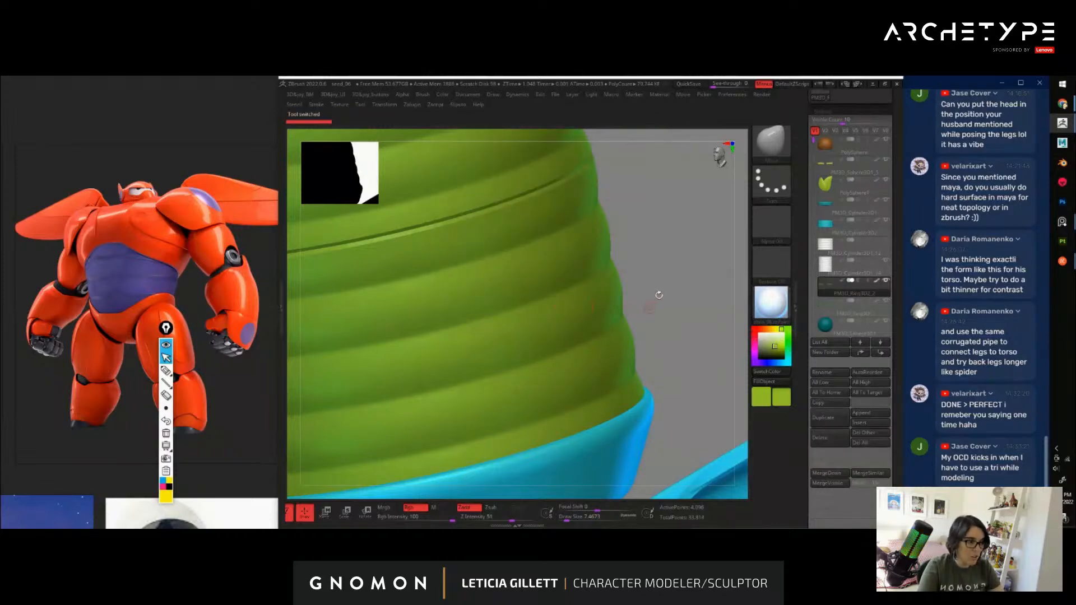
pyautogui.press('f')
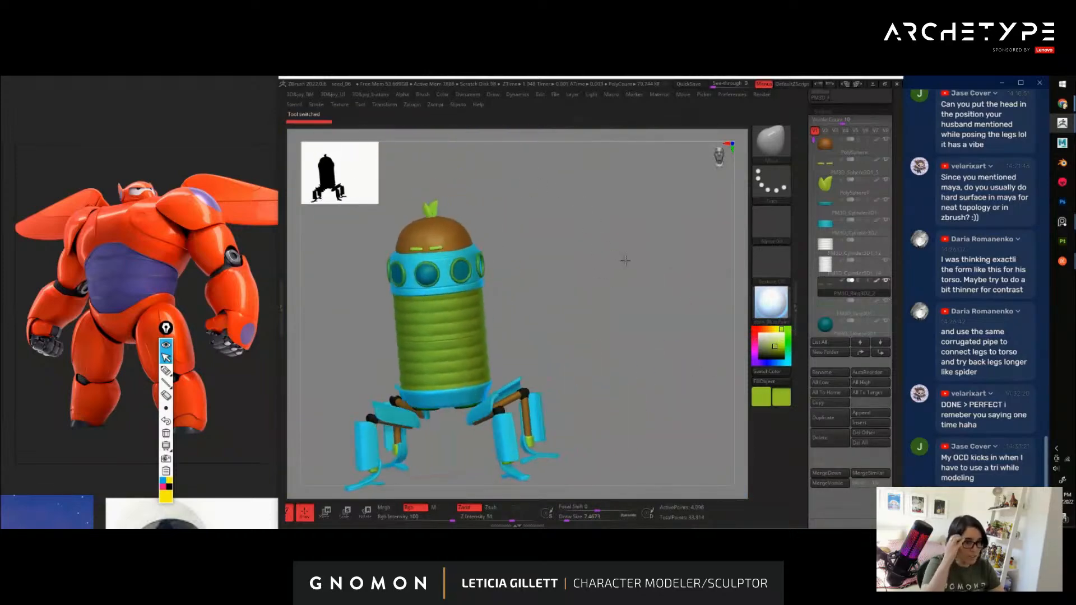
# Reopen the most recent QuickSave project, discarding the changes in the current project
pyautogui.keyDown('alt'); pyautogui.moveTo(611, 276); pyautogui.dragTo(439, 230); pyautogui.keyUp('alt')
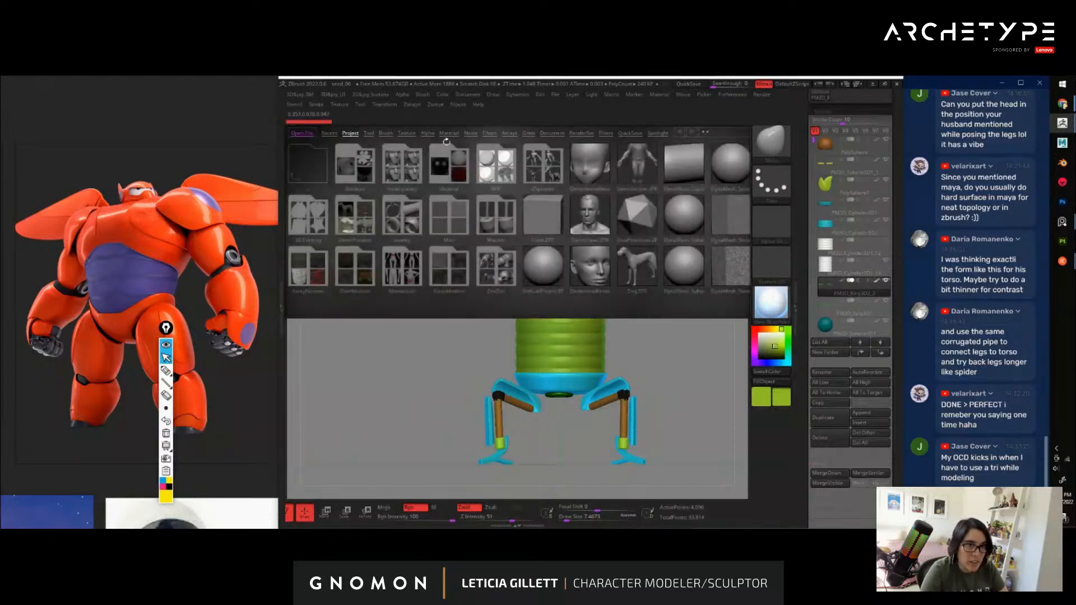
pyautogui.click(631, 133)
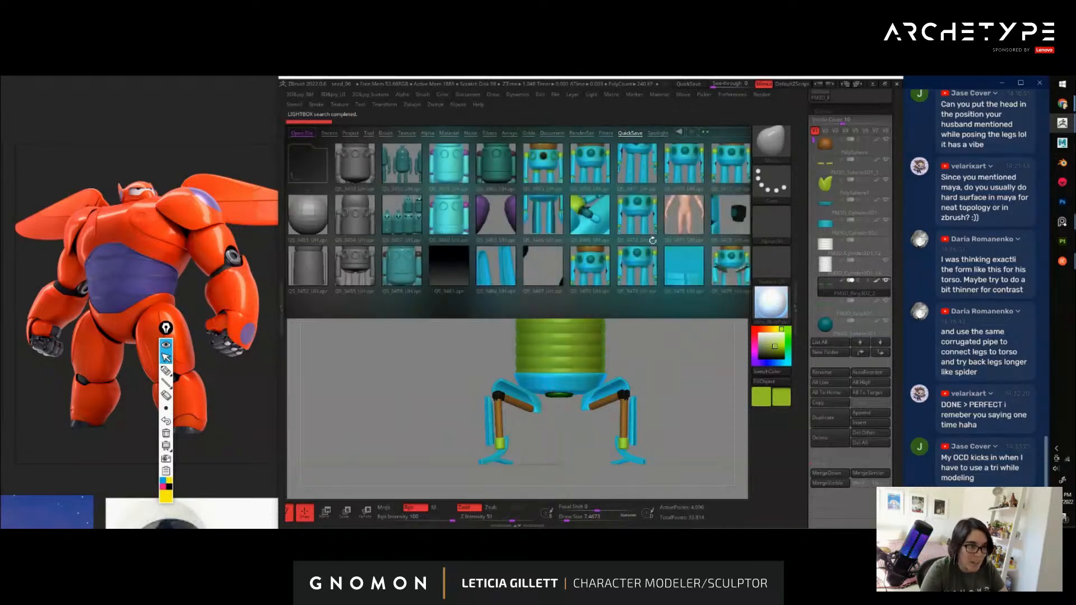
pyautogui.moveTo(652, 241); pyautogui.dragTo(480, 180)
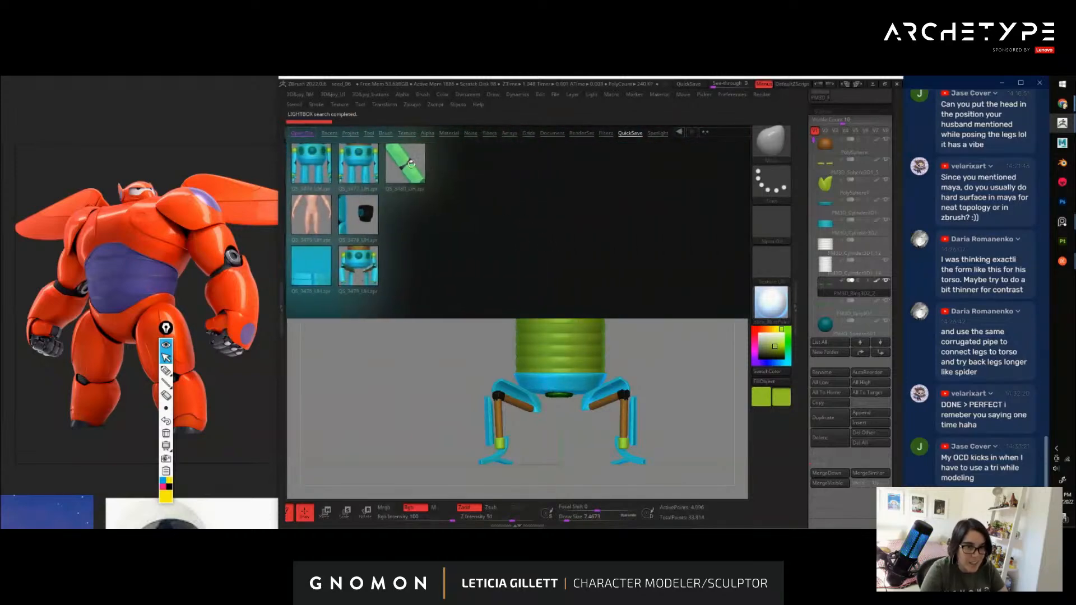
pyautogui.doubleClick(406, 163)
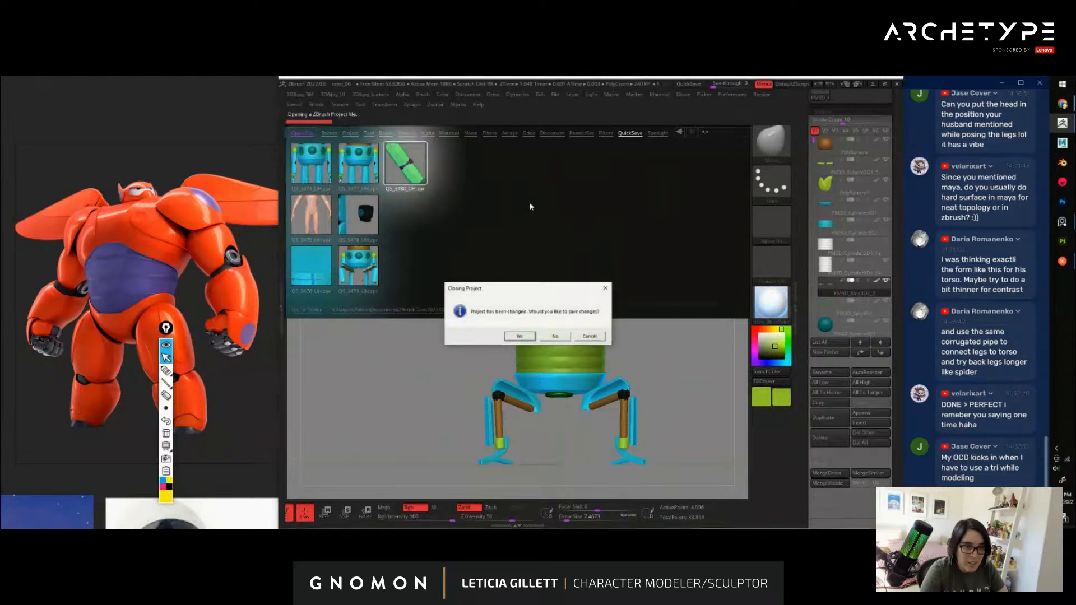
pyautogui.click(555, 337)
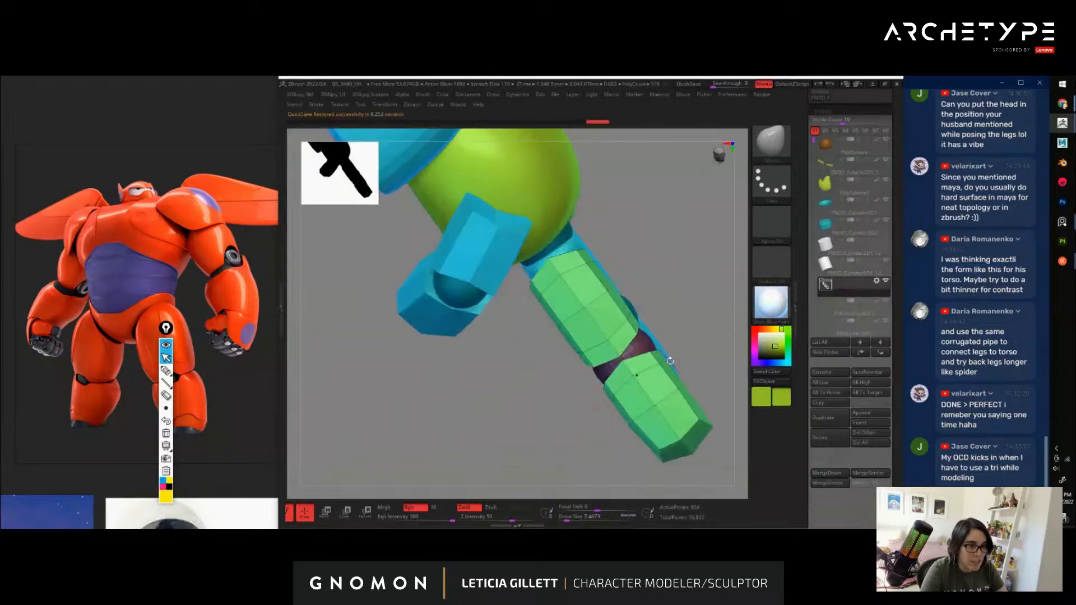
# Save the restored project as seed_07 in the zbrush folder
pyautogui.moveTo(700, 288); pyautogui.dragTo(675, 268)
pyautogui.hotkey('ctrl', 's')
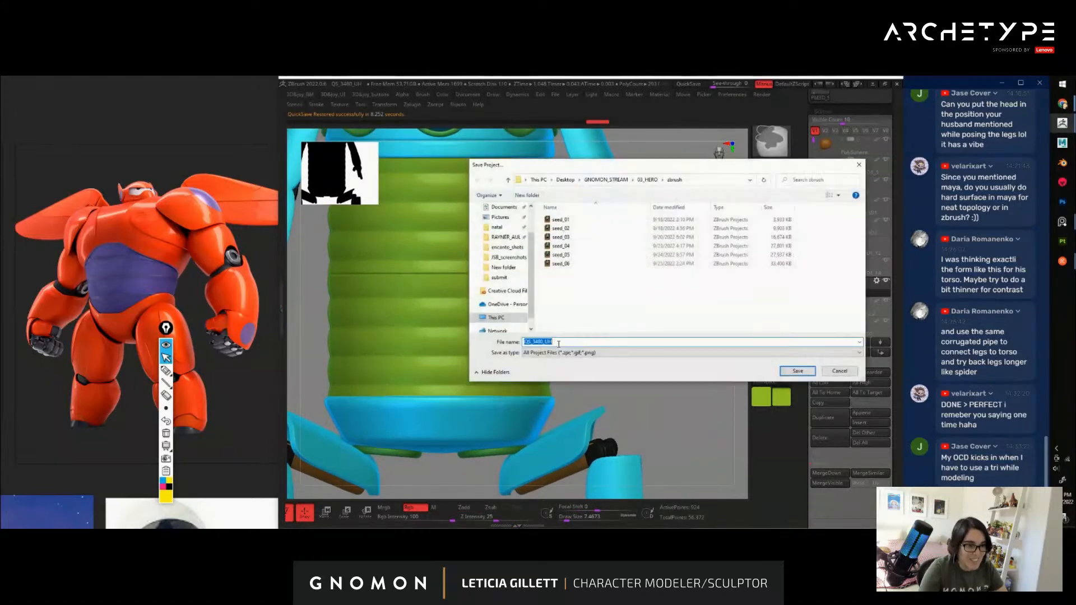
pyautogui.click(560, 264)
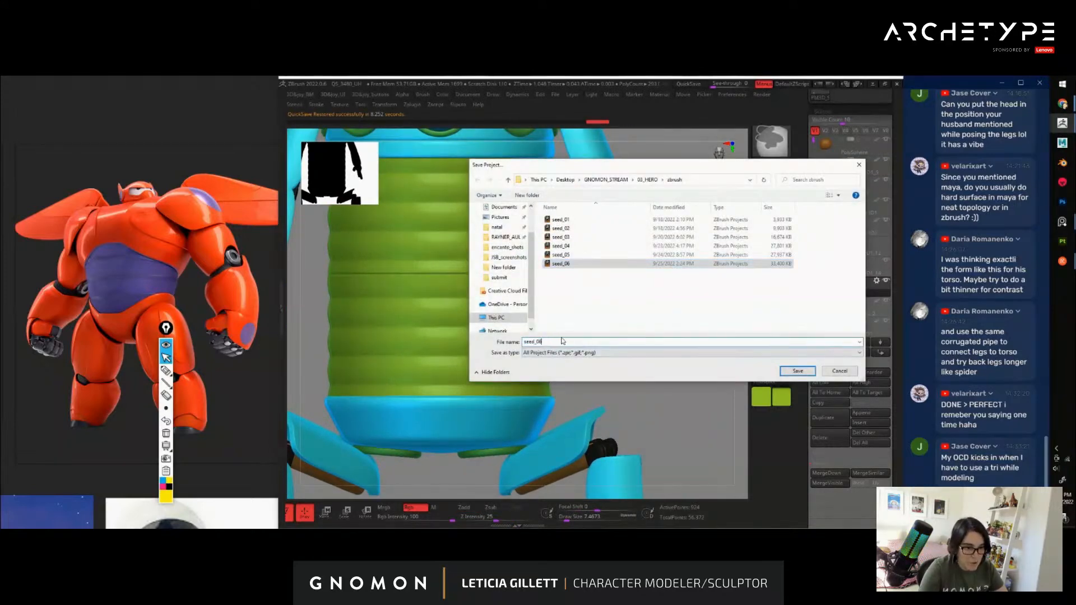
pyautogui.press('BackSpace')
pyautogui.write('7')
pyautogui.press('Return')
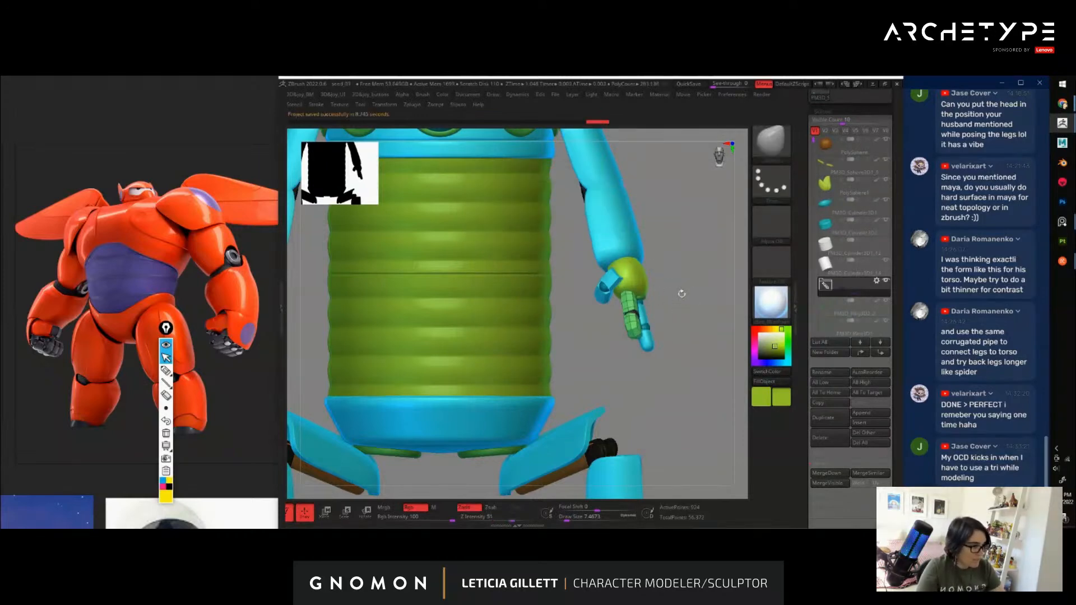
# Isolate the finger next to the thumb in solo view and place the transform gizmo at its knuckle end
pyautogui.moveTo(683, 318); pyautogui.dragTo(623, 310)
pyautogui.hotkey('shift', 's')
pyautogui.moveTo(624, 348); pyautogui.dragTo(605, 249)
pyautogui.press('w')
pyautogui.keyDown('alt'); pyautogui.click(534, 230); pyautogui.keyUp('alt')
pyautogui.moveTo(637, 312); pyautogui.dragTo(620, 296)
pyautogui.keyDown('alt'); pyautogui.moveTo(565, 244); pyautogui.dragTo(577, 247); pyautogui.keyUp('alt')
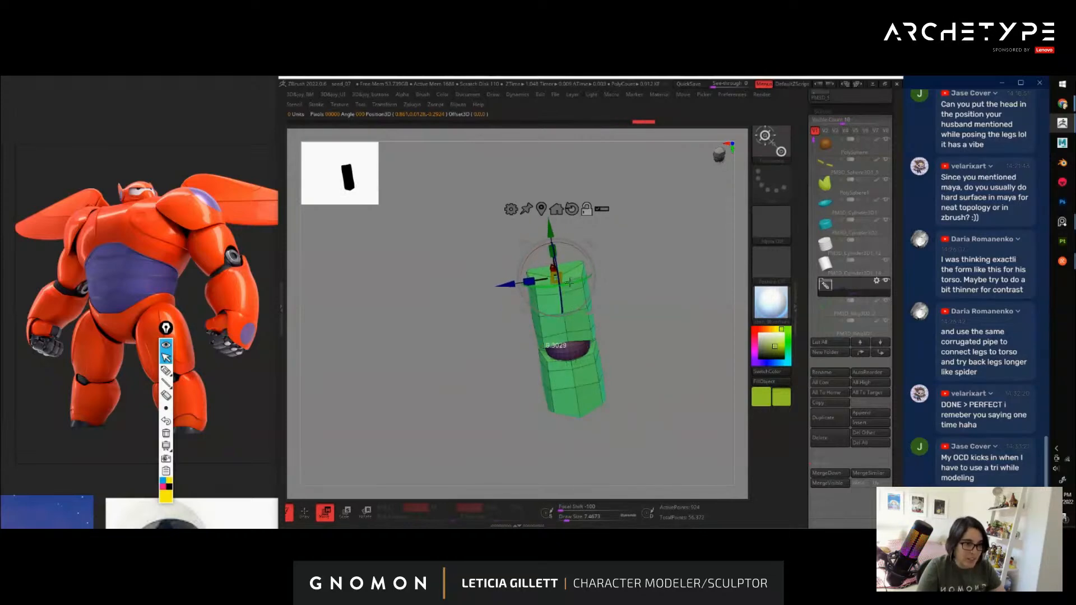
# Rotate the finger segments around the knuckle toward the thumb, with the rest of the robot shown again
pyautogui.moveTo(569, 244); pyautogui.dragTo(596, 271)
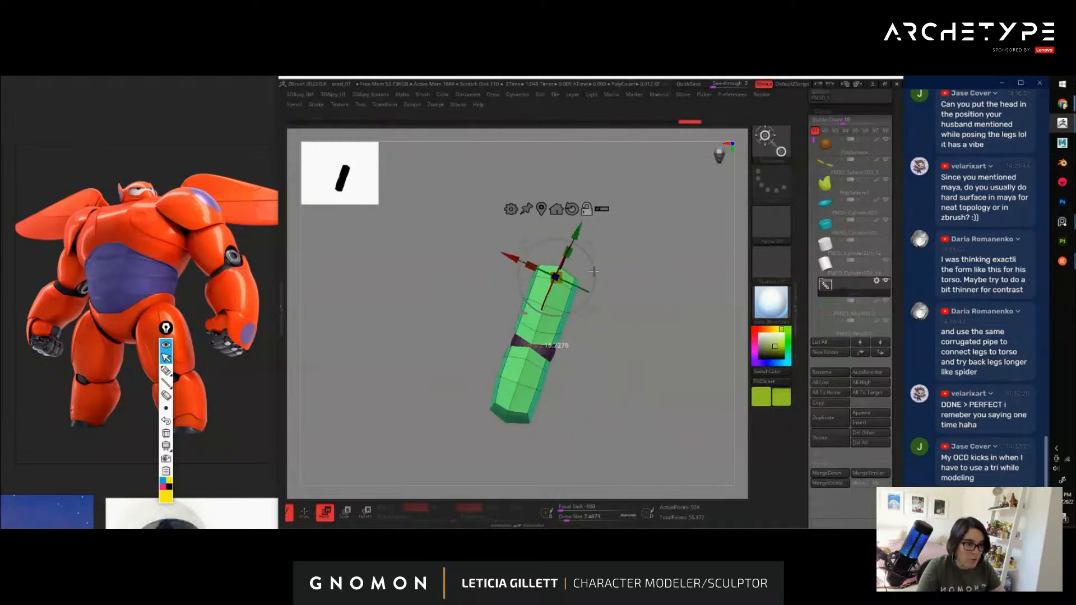
pyautogui.moveTo(653, 342); pyautogui.dragTo(646, 305)
pyautogui.moveTo(576, 232); pyautogui.dragTo(568, 285)
# Split the finger into polygroups with Auto Groups and mask its base segment, leaving the tip free
pyautogui.rightClick(568, 285)
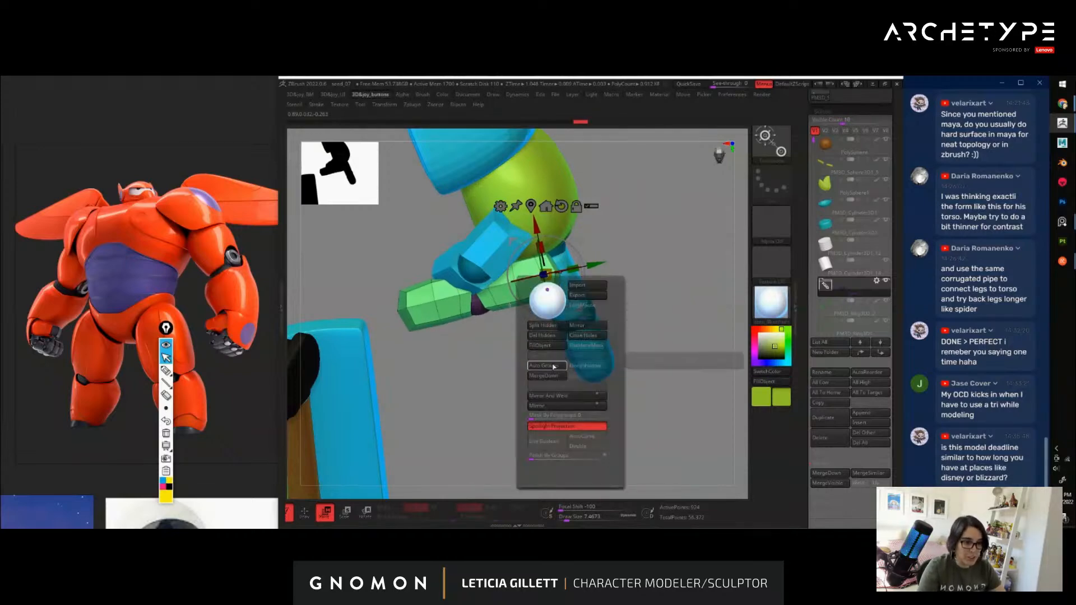
pyautogui.click(553, 367)
pyautogui.keyDown('alt'); pyautogui.moveTo(471, 347); pyautogui.dragTo(530, 345); pyautogui.keyUp('alt')
pyautogui.keyDown('ctrl'); pyautogui.click(558, 319); pyautogui.keyUp('ctrl')
pyautogui.keyDown('ctrl'); pyautogui.click(539, 409); pyautogui.keyUp('ctrl')
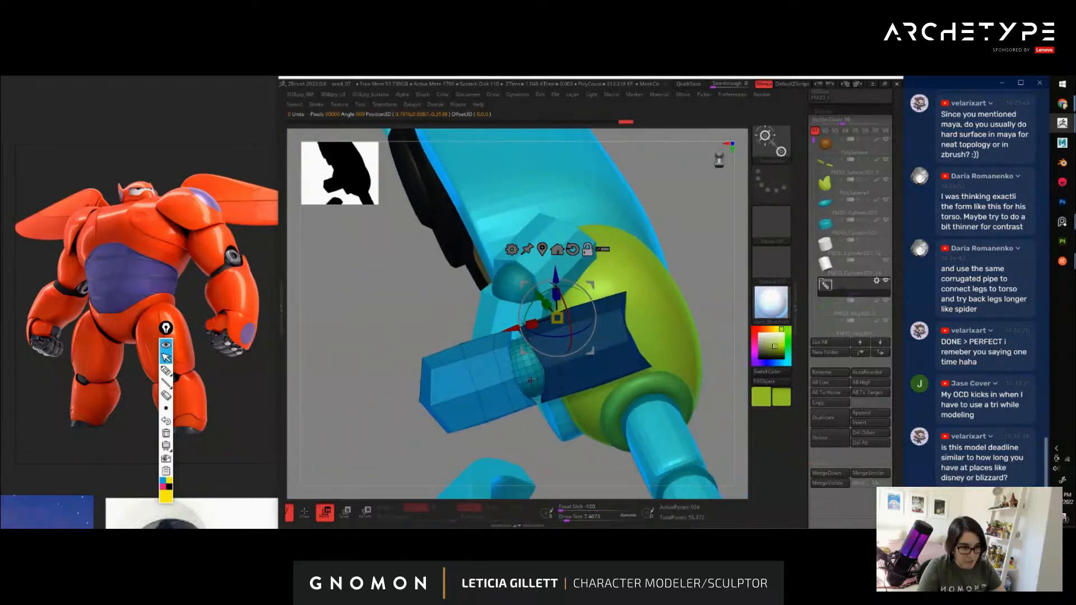
# Curl the unmasked fingertip inward around its middle joint and unhide the finger's base parts
pyautogui.click(530, 380)
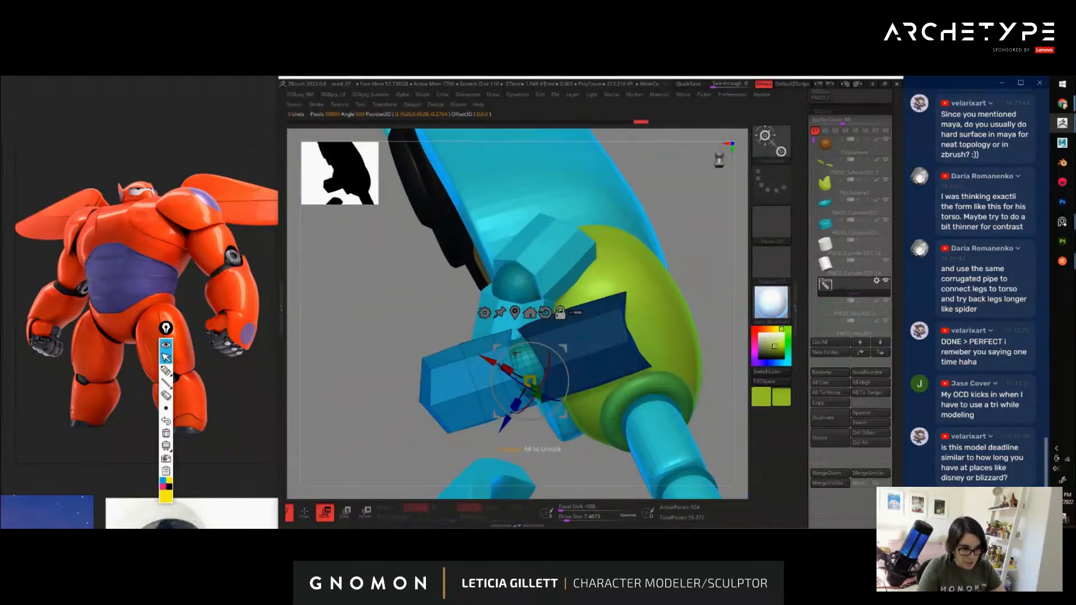
pyautogui.keyDown('alt'); pyautogui.moveTo(516, 354); pyautogui.dragTo(538, 354); pyautogui.keyUp('alt')
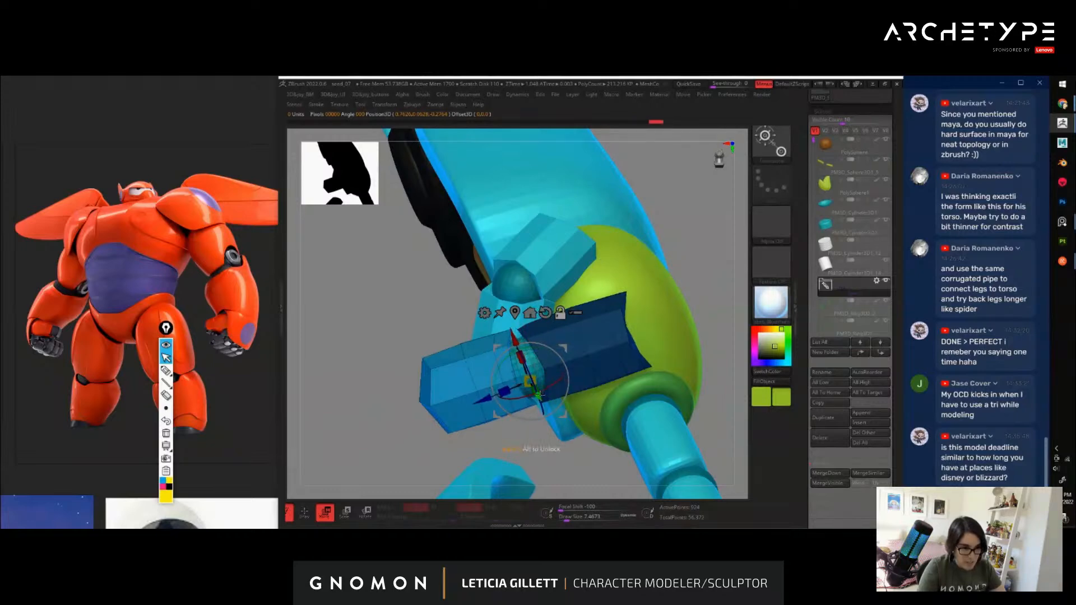
pyautogui.moveTo(437, 317); pyautogui.dragTo(478, 217)
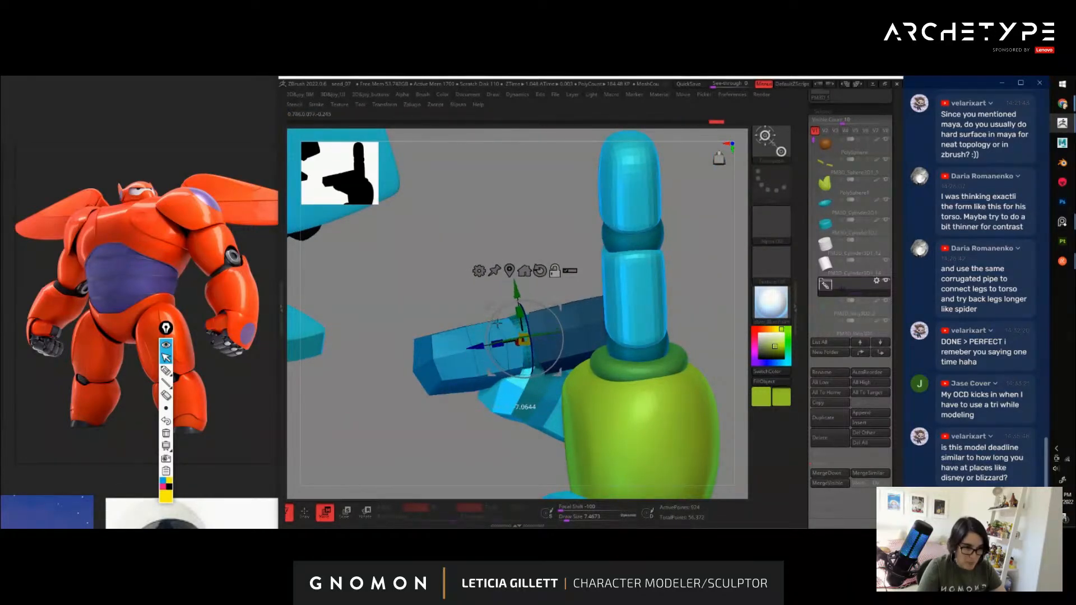
pyautogui.moveTo(494, 321); pyautogui.dragTo(506, 367)
pyautogui.moveTo(541, 209); pyautogui.dragTo(561, 359)
pyautogui.keyDown('ctrl'); pyautogui.keyDown('shift'); pyautogui.click(632, 327); pyautogui.keyUp('shift'); pyautogui.keyUp('ctrl')
pyautogui.press('q')
# Select the remaining straight finger's own subtool instead of its folder and delete it
pyautogui.moveTo(632, 328)
pyautogui.mouseDown()
pyautogui.moveTo(605, 356)
pyautogui.moveTo(630, 367)
pyautogui.moveTo(666, 360)
pyautogui.moveTo(617, 340)
pyautogui.mouseUp()
pyautogui.keyDown('alt'); pyautogui.click(583, 342); pyautogui.keyUp('alt')
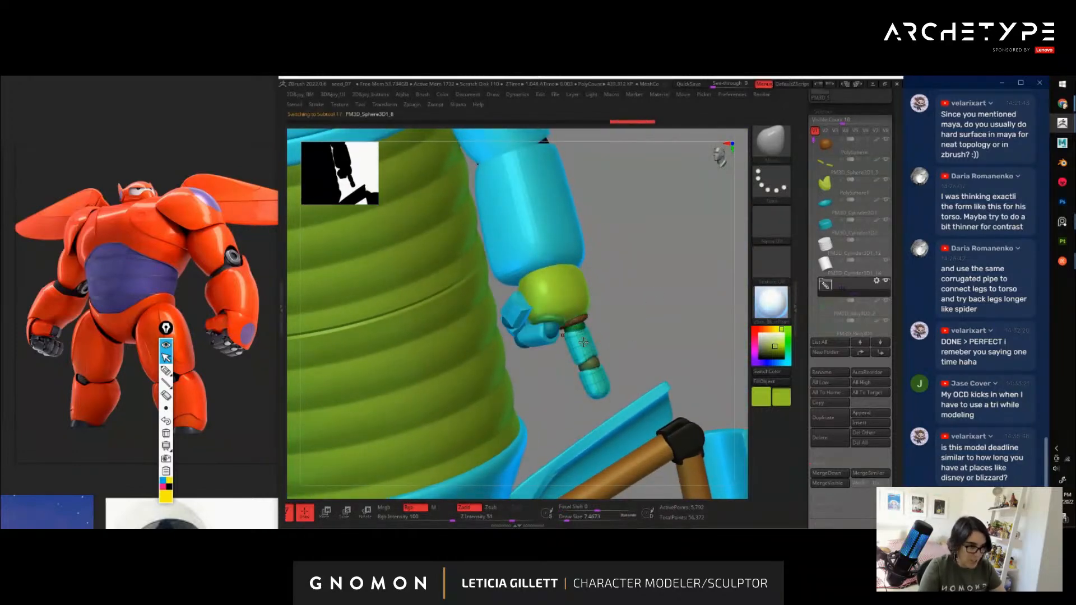
pyautogui.click(829, 289)
pyautogui.moveTo(813, 141); pyautogui.dragTo(811, 227)
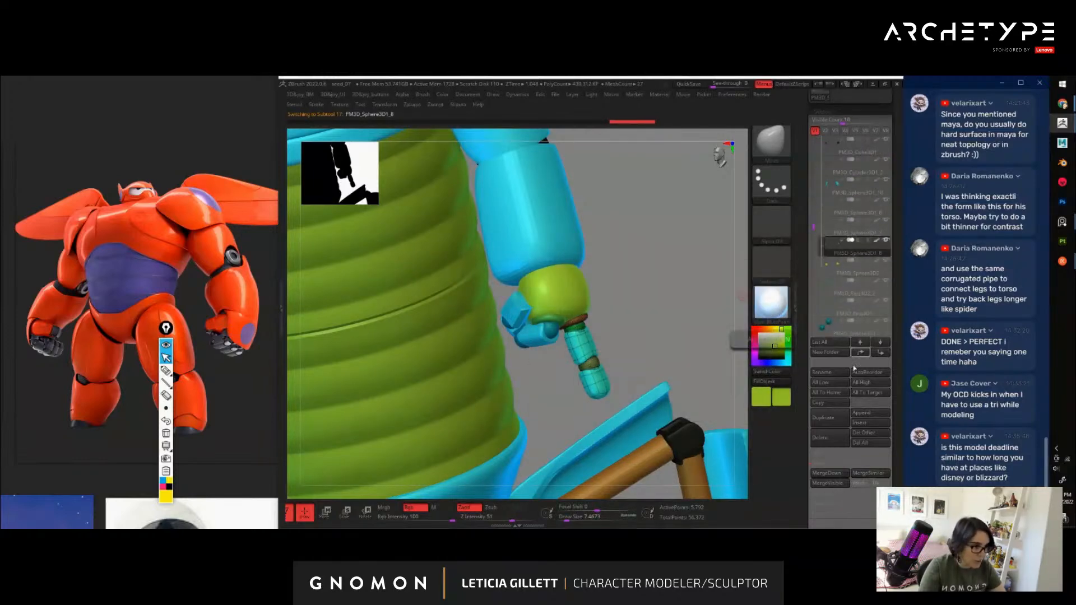
pyautogui.click(823, 438)
pyautogui.click(757, 456)
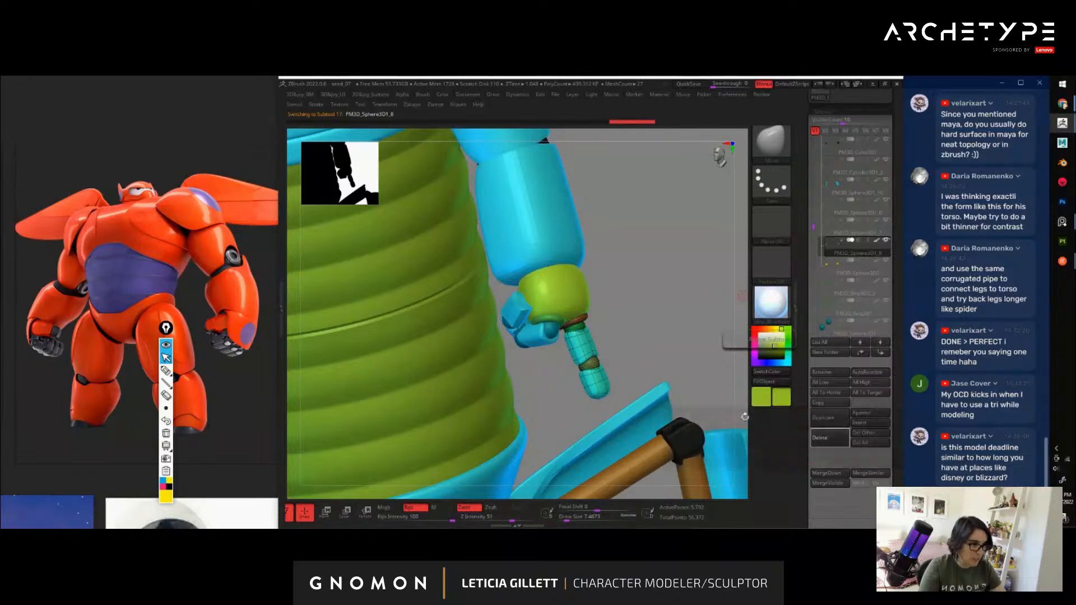
pyautogui.moveTo(674, 318); pyautogui.dragTo(638, 320)
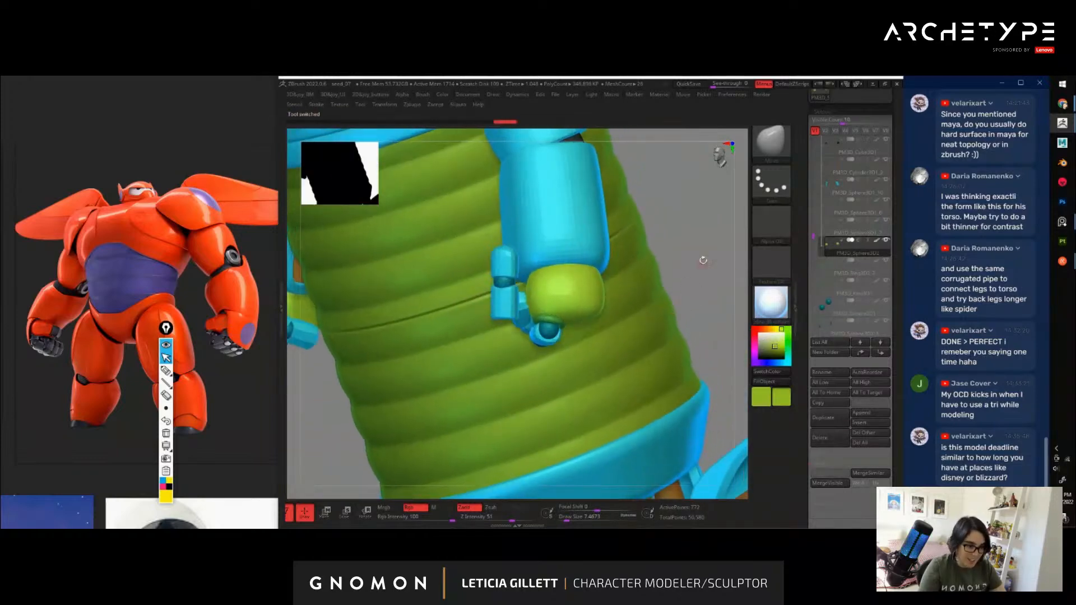
# Isolate the curled finger below the palm within its subtool and delete the other hidden finger pieces
pyautogui.keyDown('alt'); pyautogui.moveTo(704, 259); pyautogui.dragTo(704, 295); pyautogui.keyUp('alt')
pyautogui.keyDown('alt'); pyautogui.click(538, 344); pyautogui.keyUp('alt')
pyautogui.press('w')
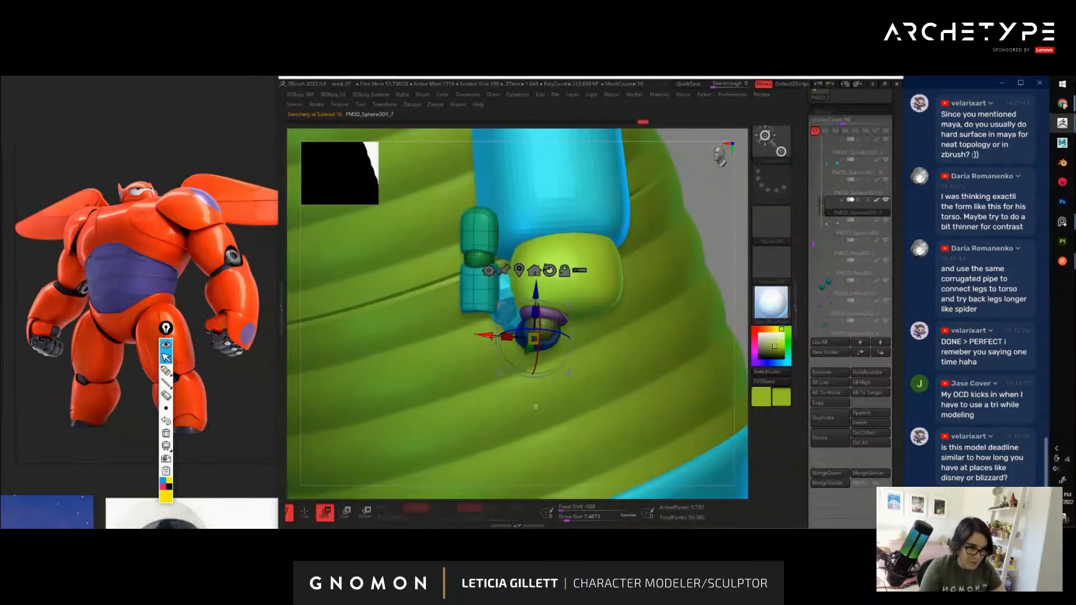
pyautogui.keyDown('alt'); pyautogui.moveTo(732, 263); pyautogui.dragTo(624, 252); pyautogui.keyUp('alt')
pyautogui.keyDown('alt'); pyautogui.moveTo(584, 299); pyautogui.dragTo(566, 374); pyautogui.keyUp('alt')
pyautogui.keyDown('ctrl'); pyautogui.keyDown('shift'); pyautogui.click(566, 374); pyautogui.keyUp('shift'); pyautogui.keyUp('ctrl')
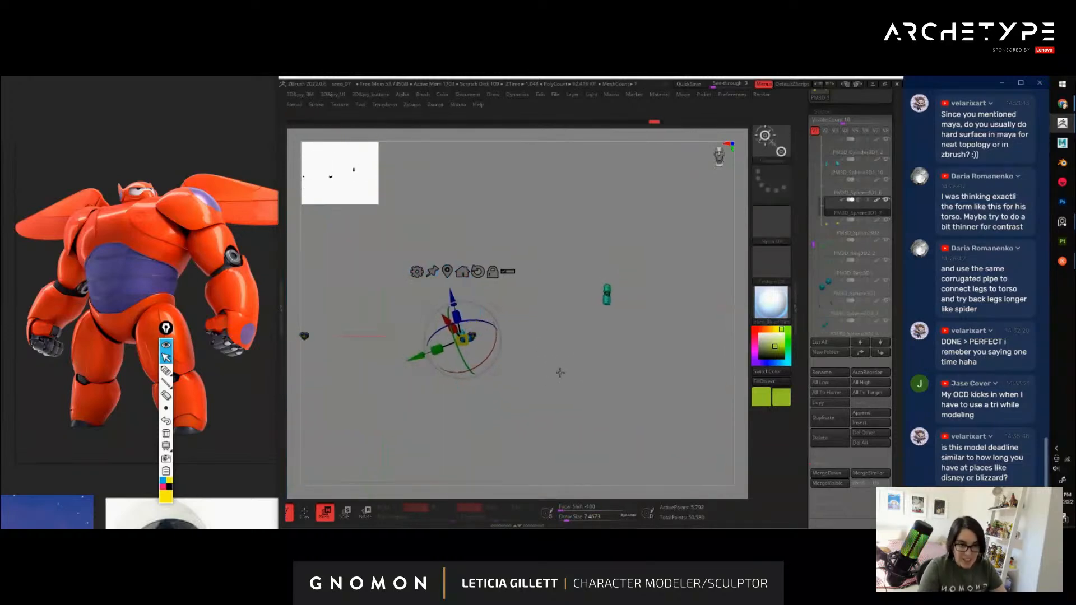
pyautogui.press('q')
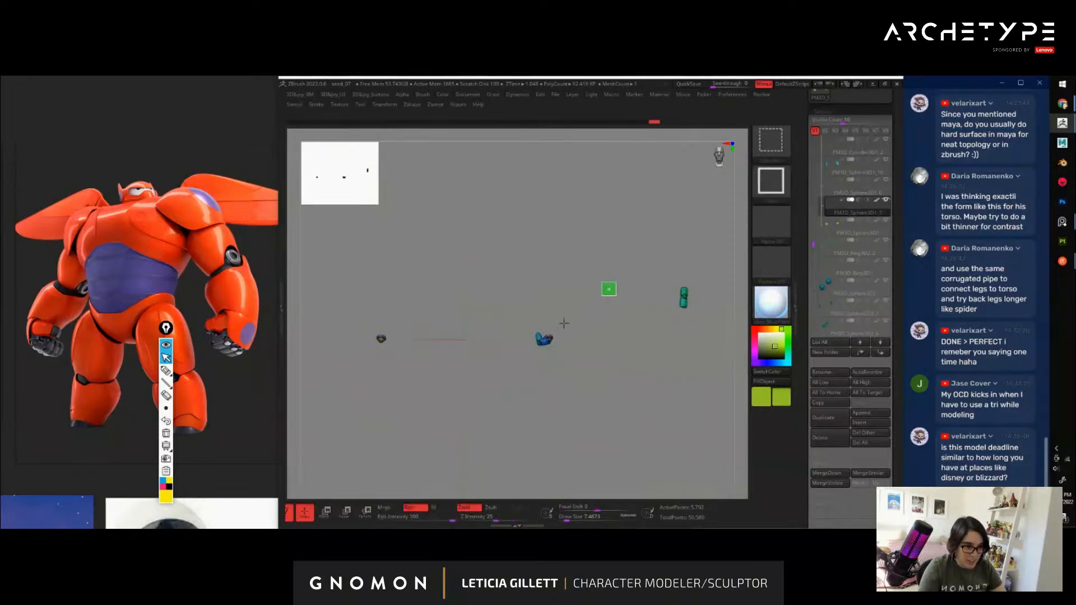
pyautogui.keyDown('ctrl'); pyautogui.keyDown('shift'); pyautogui.moveTo(615, 324); pyautogui.dragTo(502, 390); pyautogui.keyUp('shift'); pyautogui.keyUp('ctrl')
pyautogui.press('space')
pyautogui.click(566, 382)
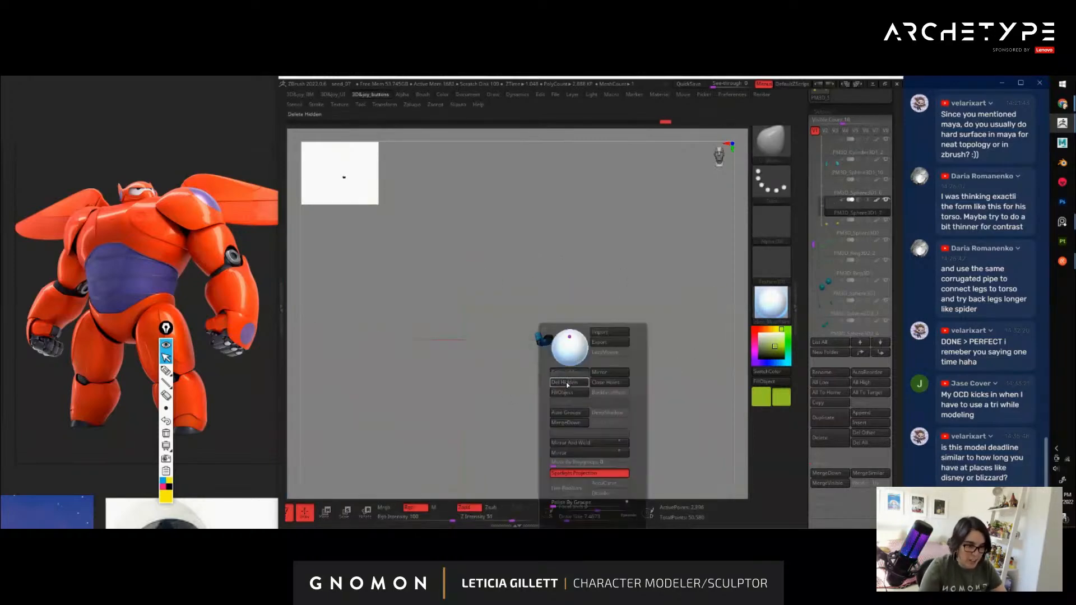
pyautogui.keyDown('ctrl'); pyautogui.keyDown('shift'); pyautogui.click(627, 293); pyautogui.keyUp('shift'); pyautogui.keyUp('ctrl')
# Move the curled finger along the underside of the palm to adjust its place in the fist
pyautogui.keyDown('alt'); pyautogui.moveTo(627, 294); pyautogui.dragTo(689, 376); pyautogui.keyUp('alt')
pyautogui.press('w')
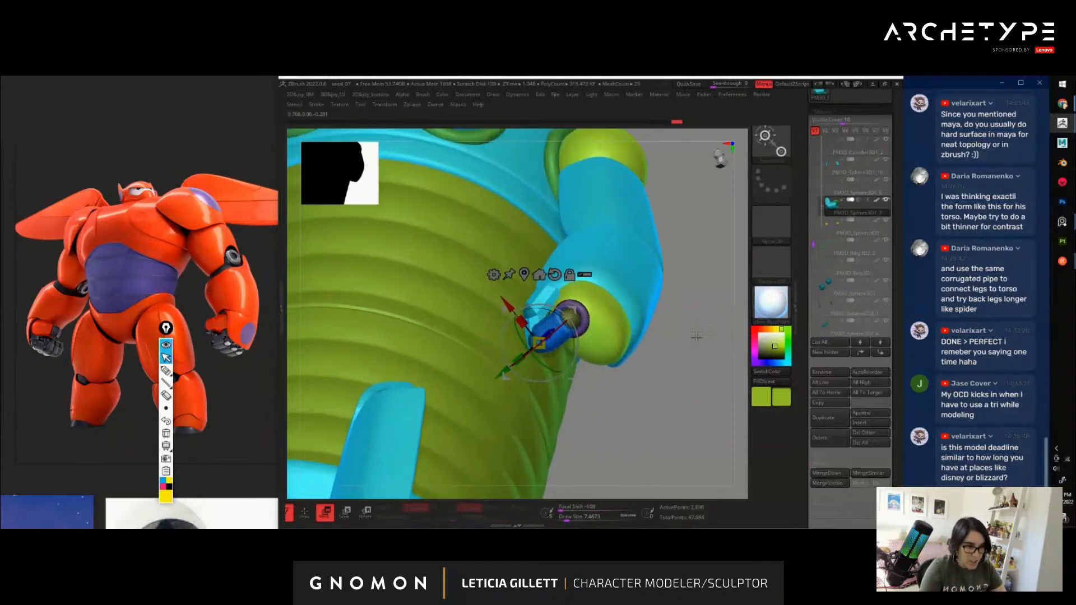
pyautogui.moveTo(696, 335); pyautogui.dragTo(573, 367)
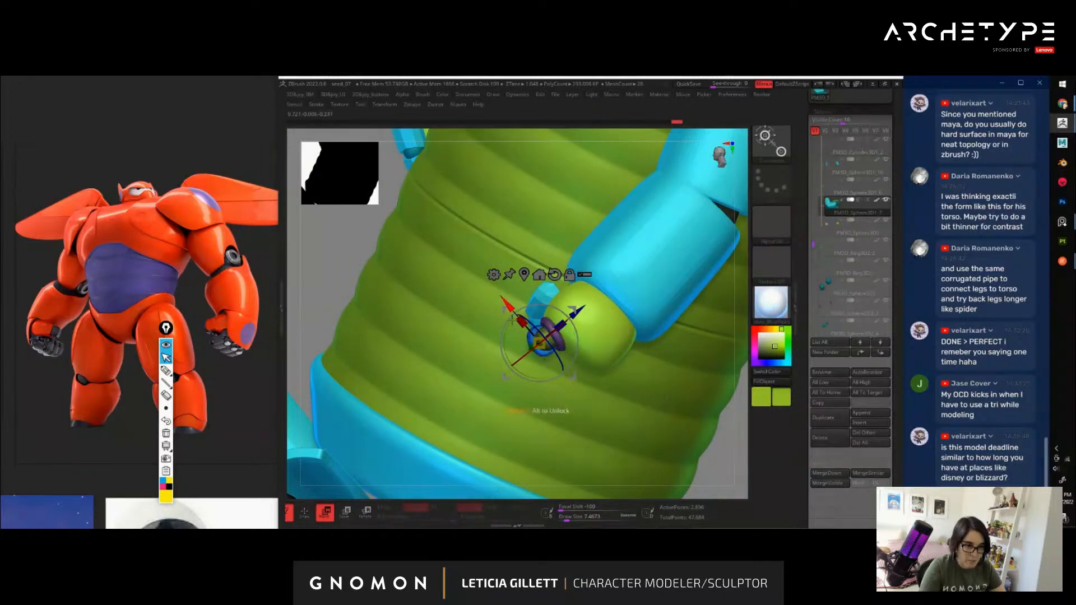
pyautogui.moveTo(504, 307); pyautogui.dragTo(508, 311)
pyautogui.moveTo(712, 461); pyautogui.dragTo(614, 332)
pyautogui.moveTo(507, 308); pyautogui.dragTo(525, 294)
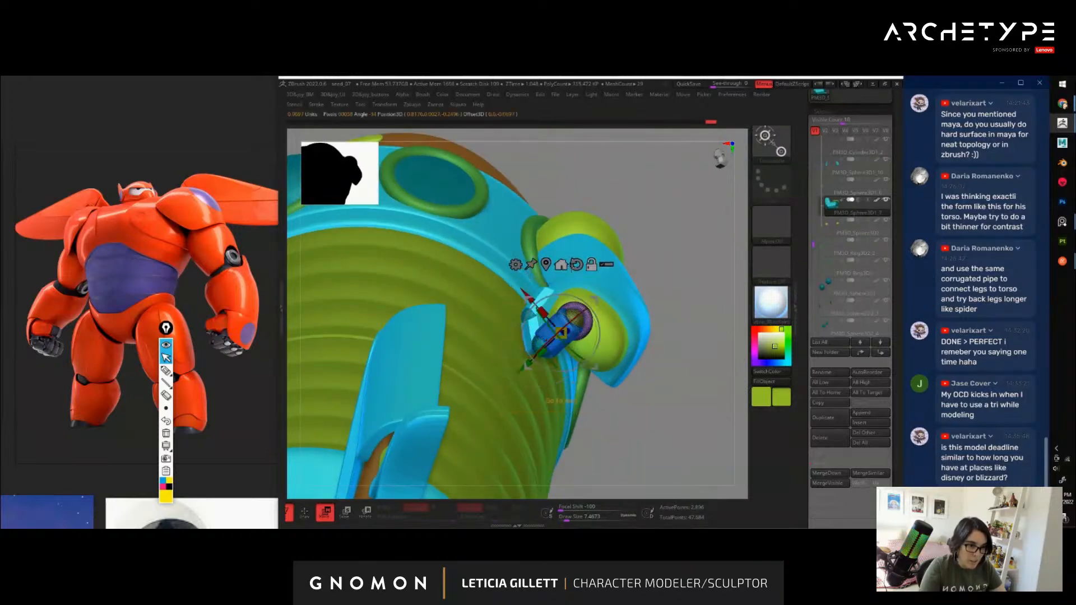
pyautogui.moveTo(667, 313)
pyautogui.mouseDown()
pyautogui.moveTo(676, 353)
pyautogui.moveTo(677, 336)
pyautogui.mouseUp()
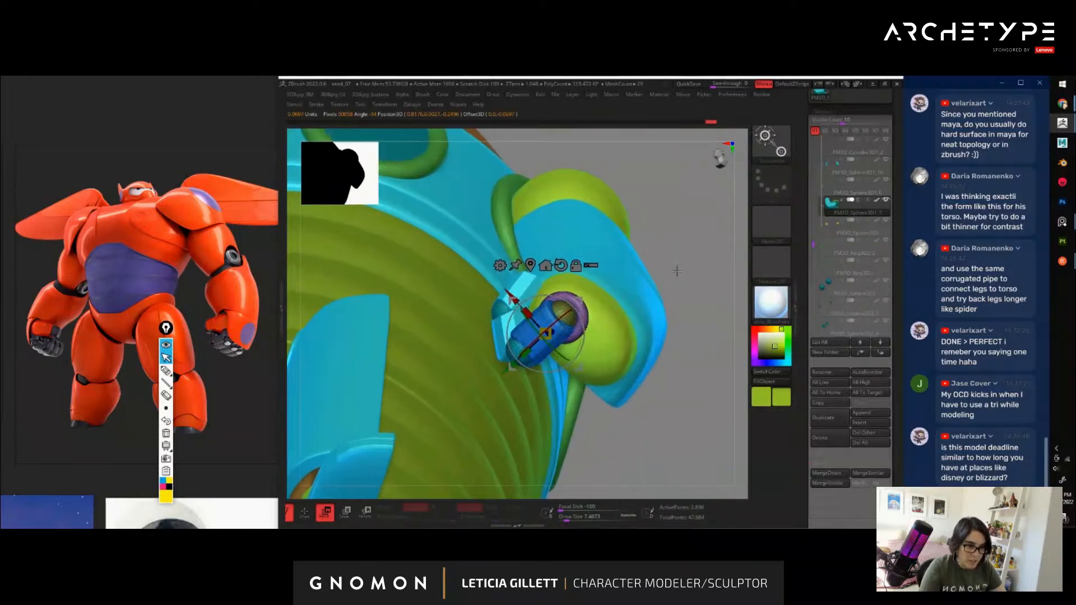
# Duplicate the curled finger beside the first one and fine-tune the copy's position under the palm
pyautogui.moveTo(677, 272)
pyautogui.mouseDown()
pyautogui.moveTo(697, 312)
pyautogui.moveTo(628, 326)
pyautogui.mouseUp()
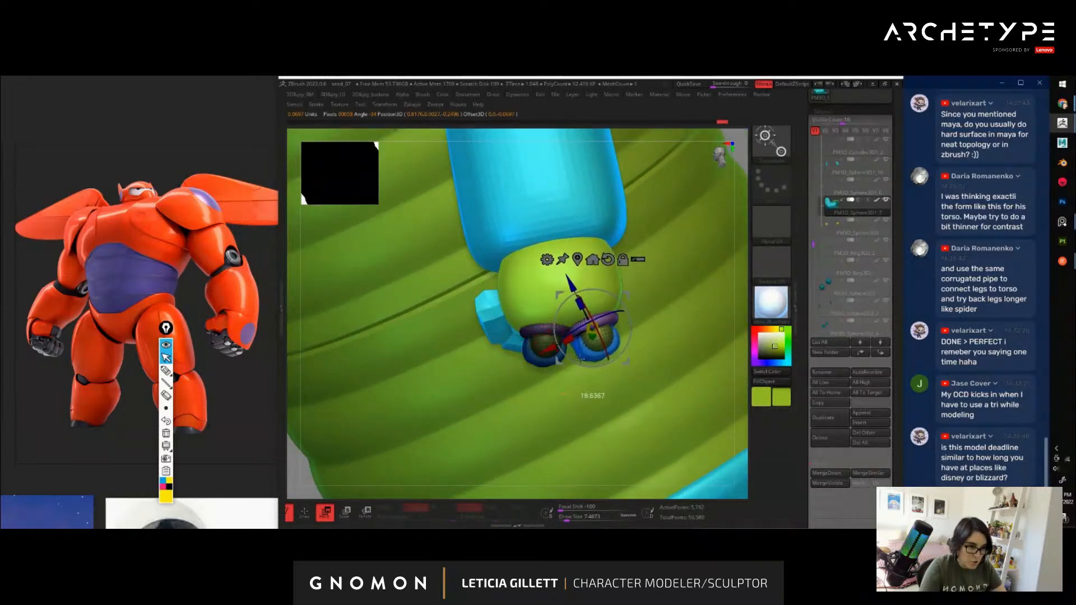
pyautogui.moveTo(573, 279); pyautogui.dragTo(575, 280)
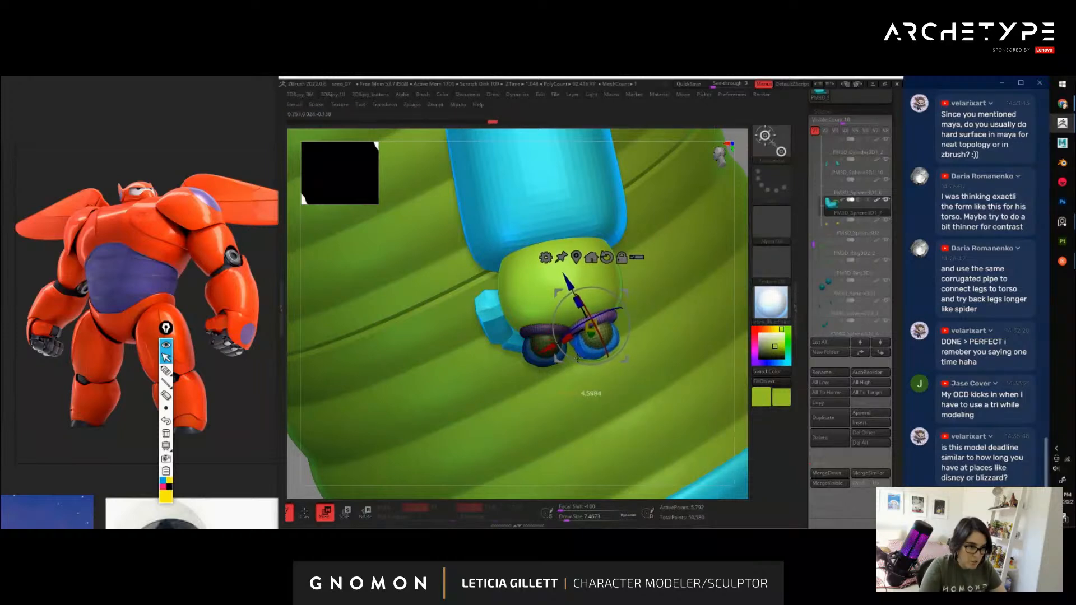
pyautogui.moveTo(742, 403)
pyautogui.keyDown('alt'); pyautogui.mouseDown()
pyautogui.moveTo(667, 243)
pyautogui.moveTo(704, 277)
pyautogui.moveTo(654, 221)
pyautogui.moveTo(666, 331)
pyautogui.mouseUp(); pyautogui.keyUp('alt')
# Select the subtool holding the two curled fingers and mirror it to the robot's other hand
pyautogui.press('q')
pyautogui.keyDown('alt'); pyautogui.click(577, 300); pyautogui.keyUp('alt')
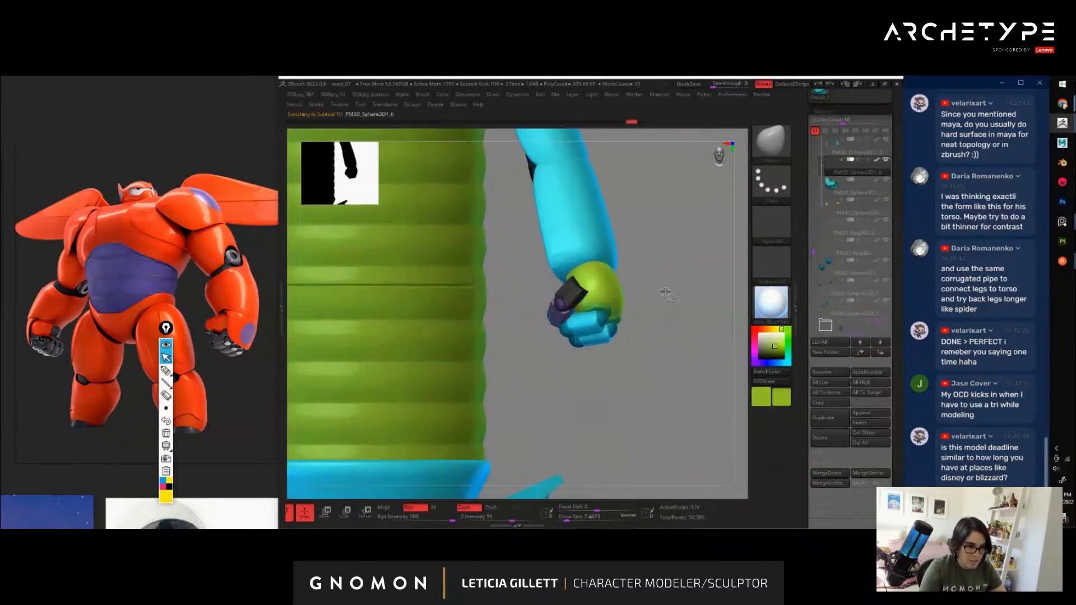
pyautogui.keyDown('alt'); pyautogui.moveTo(687, 371); pyautogui.dragTo(610, 358); pyautogui.keyUp('alt')
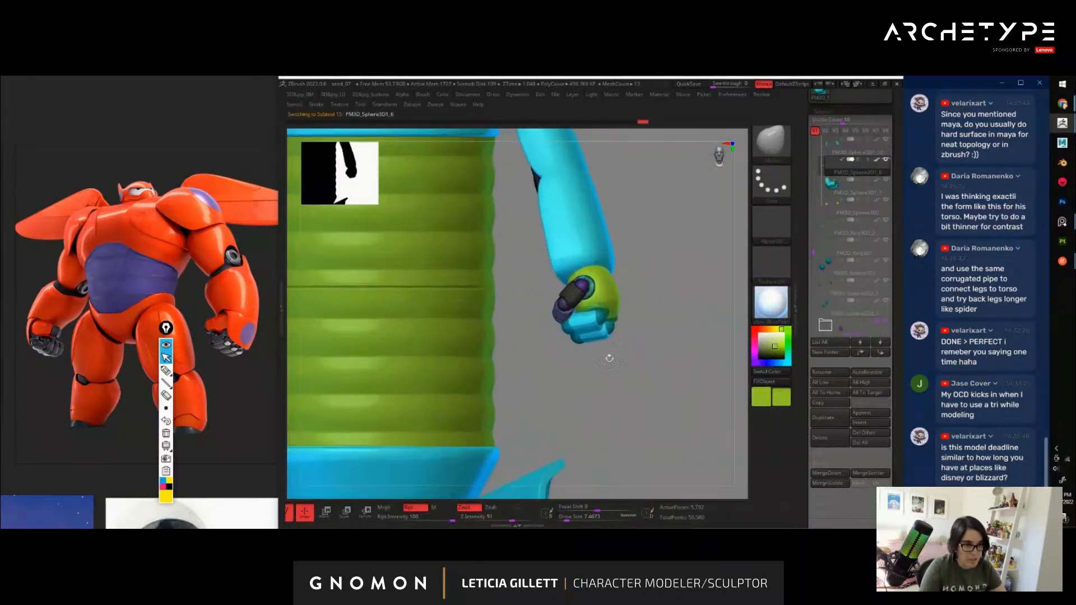
pyautogui.press('space')
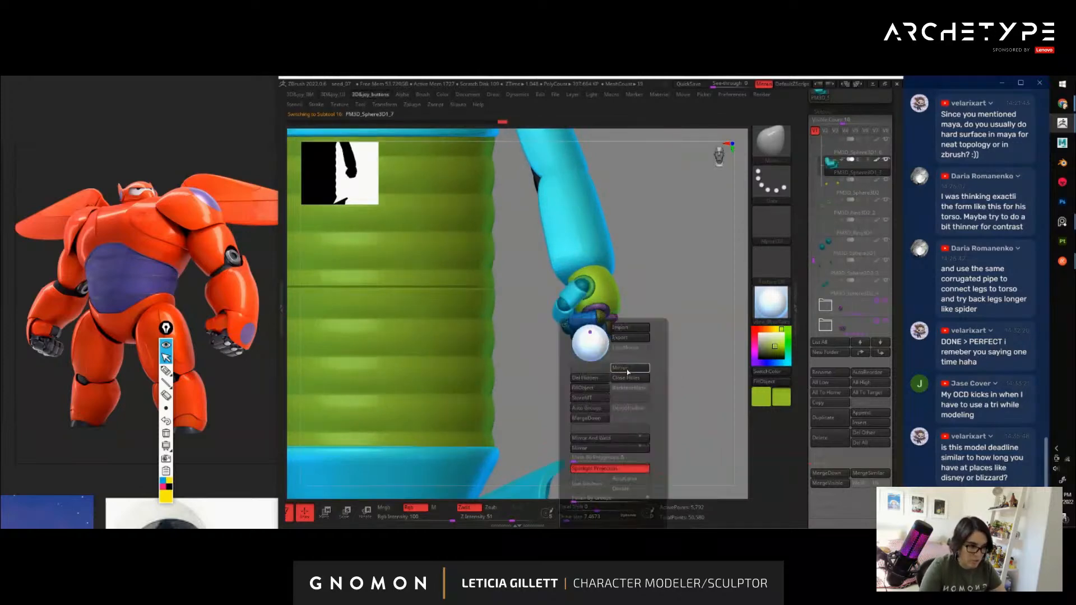
pyautogui.click(627, 371)
pyautogui.click(585, 293)
# Select the thumb's subtool and shift the thumb slightly closer to the palm
pyautogui.keyDown('alt'); pyautogui.moveTo(658, 422); pyautogui.dragTo(418, 286); pyautogui.keyUp('alt')
pyautogui.keyDown('alt'); pyautogui.moveTo(707, 345); pyautogui.dragTo(677, 481); pyautogui.keyUp('alt')
pyautogui.keyDown('alt'); pyautogui.click(600, 302); pyautogui.keyUp('alt')
pyautogui.press('w')
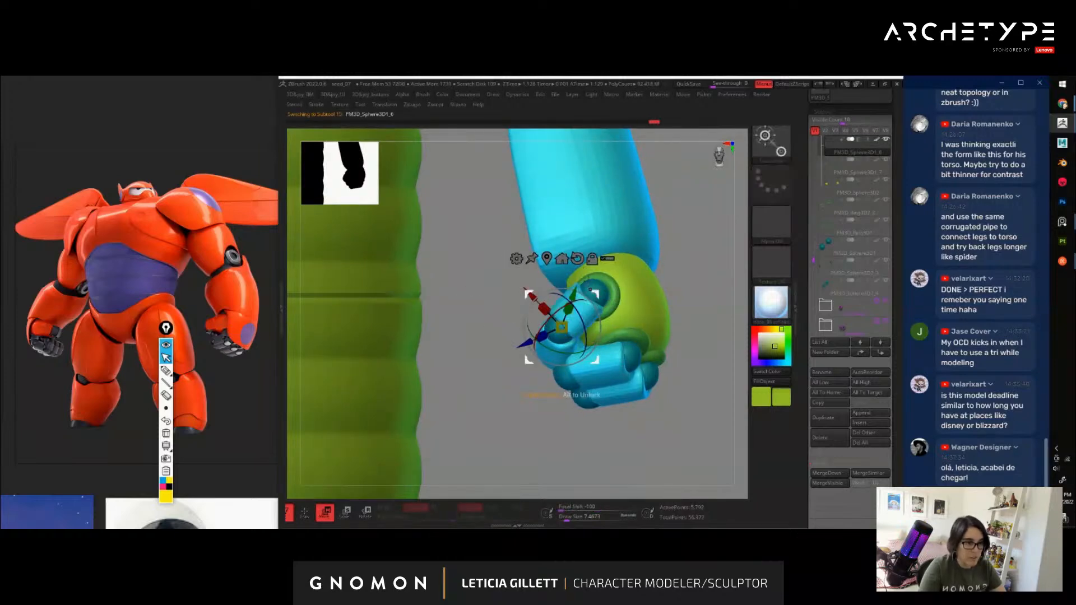
pyautogui.moveTo(561, 327); pyautogui.dragTo(575, 322)
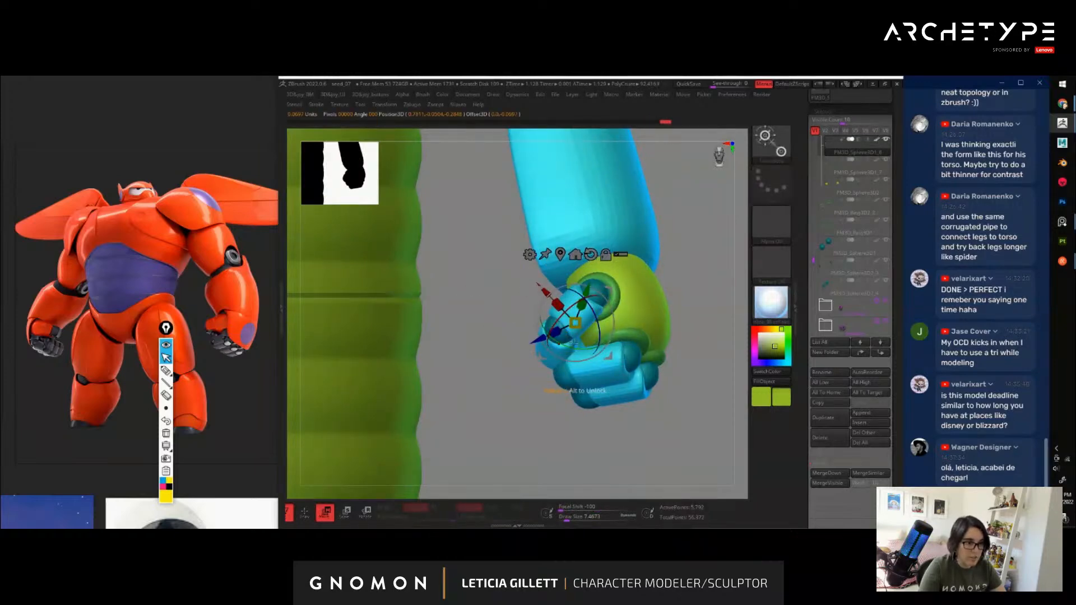
pyautogui.moveTo(683, 305)
pyautogui.mouseDown()
pyautogui.moveTo(649, 305)
pyautogui.moveTo(660, 282)
pyautogui.moveTo(626, 245)
pyautogui.moveTo(595, 257)
pyautogui.mouseUp()
pyautogui.press('q')
pyautogui.moveTo(700, 428)
pyautogui.keyDown('alt'); pyautogui.mouseDown()
pyautogui.moveTo(687, 362)
pyautogui.moveTo(699, 373)
pyautogui.moveTo(634, 329)
pyautogui.moveTo(651, 341)
pyautogui.moveTo(661, 320)
pyautogui.moveTo(692, 368)
pyautogui.mouseUp(); pyautogui.keyUp('alt')
pyautogui.hotkey('ctrl', 'z')
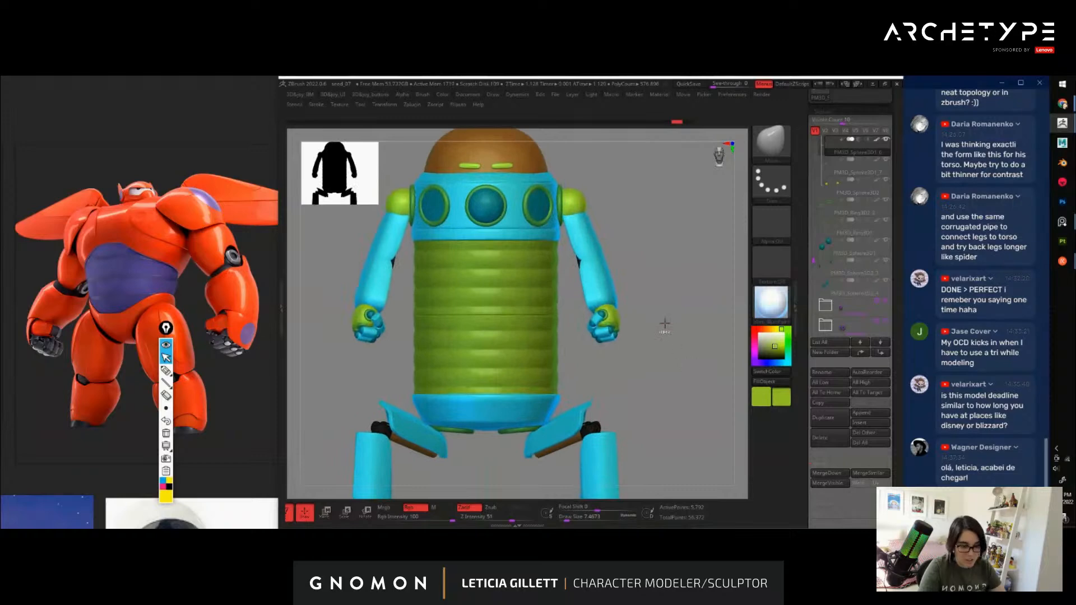
# Delete the opposite hand's thumb and mirror the adjusted one across the X axis, merged into one subtool
pyautogui.hotkey('ctrl', 'shift', 's')
pyautogui.keyDown('ctrl'); pyautogui.keyDown('shift'); pyautogui.moveTo(665, 264); pyautogui.dragTo(550, 376); pyautogui.keyUp('shift'); pyautogui.keyUp('ctrl')
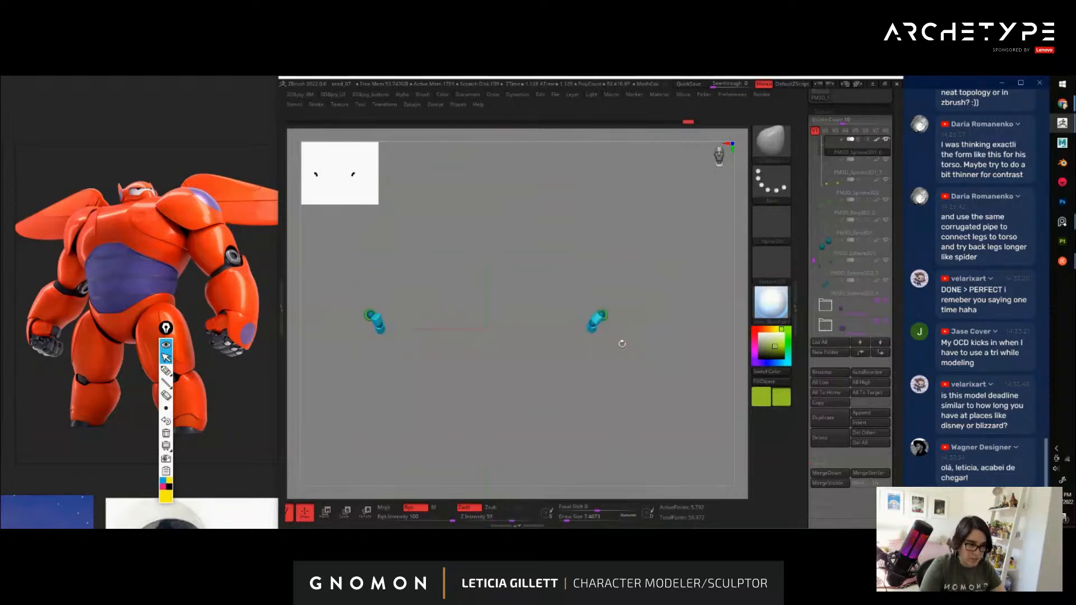
pyautogui.hotkey('ctrl', 'shift')
pyautogui.keyDown('ctrl'); pyautogui.keyDown('shift'); pyautogui.moveTo(643, 278); pyautogui.dragTo(542, 376); pyautogui.keyUp('shift'); pyautogui.keyUp('ctrl')
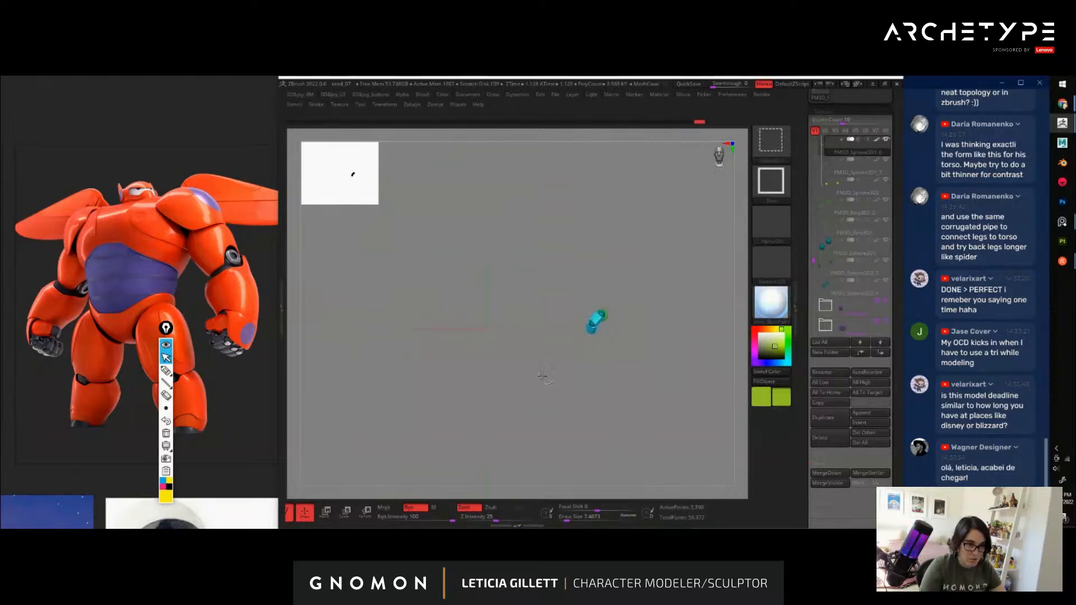
pyautogui.press('space')
pyautogui.click(596, 384)
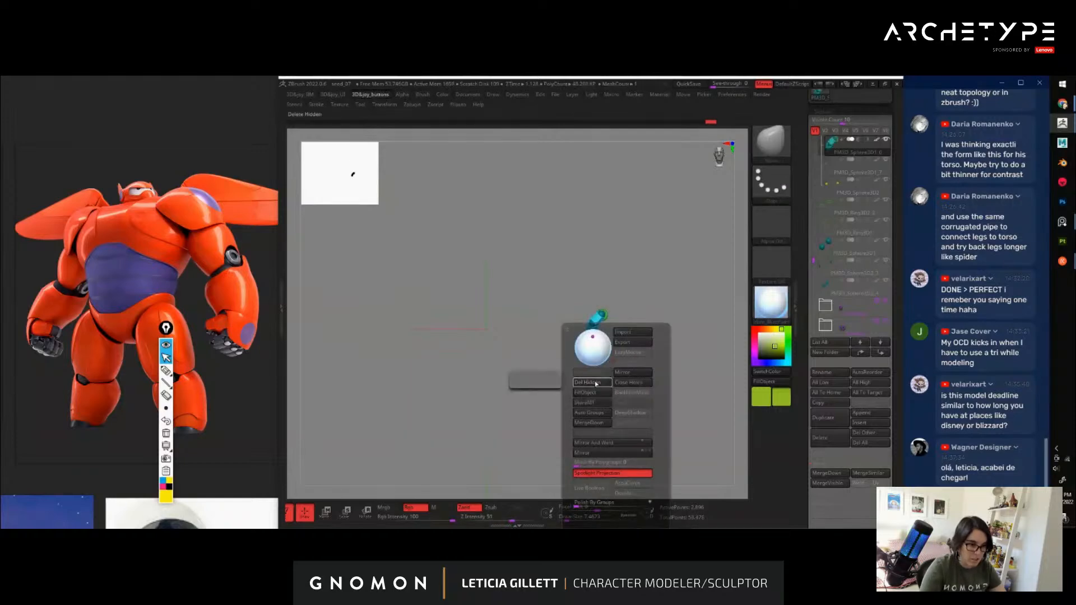
pyautogui.press('space')
pyautogui.click(645, 374)
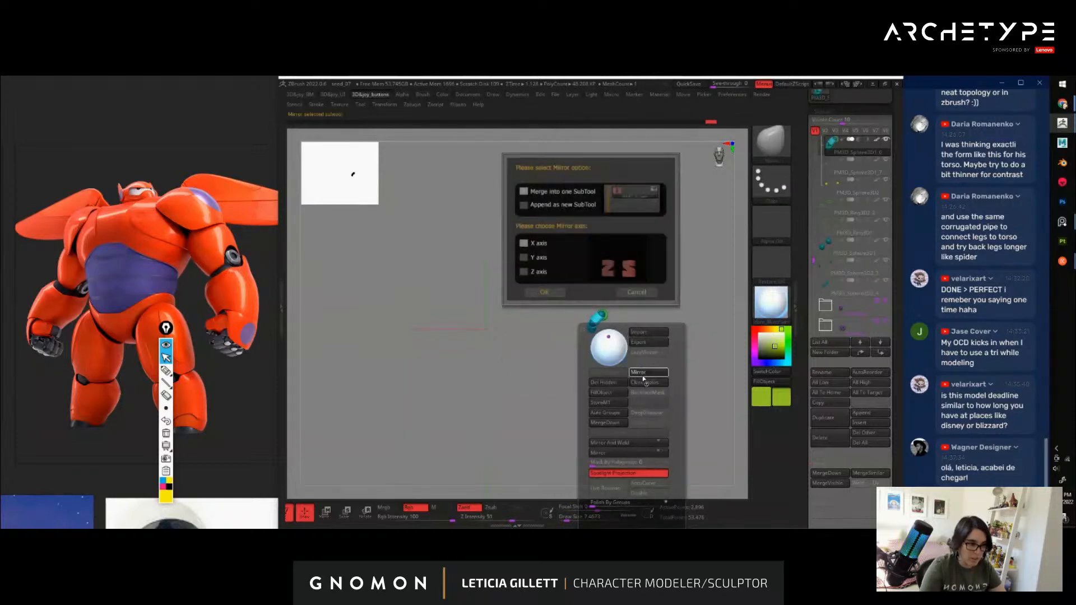
pyautogui.click(556, 292)
pyautogui.keyDown('ctrl'); pyautogui.keyDown('shift'); pyautogui.click(637, 323); pyautogui.keyUp('shift'); pyautogui.keyUp('ctrl')
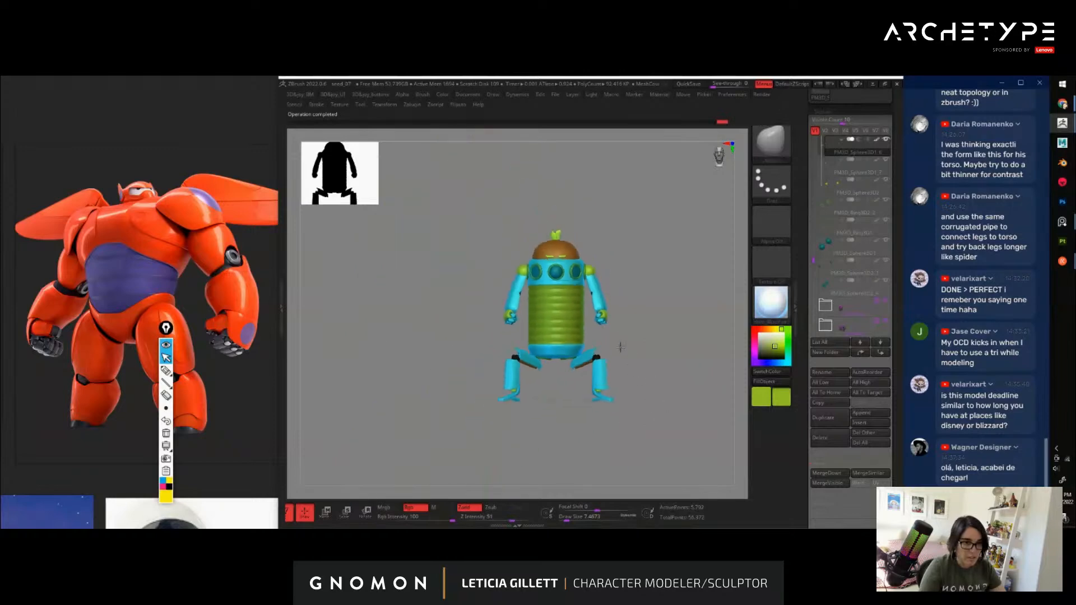
# Select the palm's subtool, solo it, and place the transform gizmo's pivot at the wrist end of the palm
pyautogui.keyDown('alt'); pyautogui.moveTo(620, 348); pyautogui.dragTo(694, 435); pyautogui.keyUp('alt')
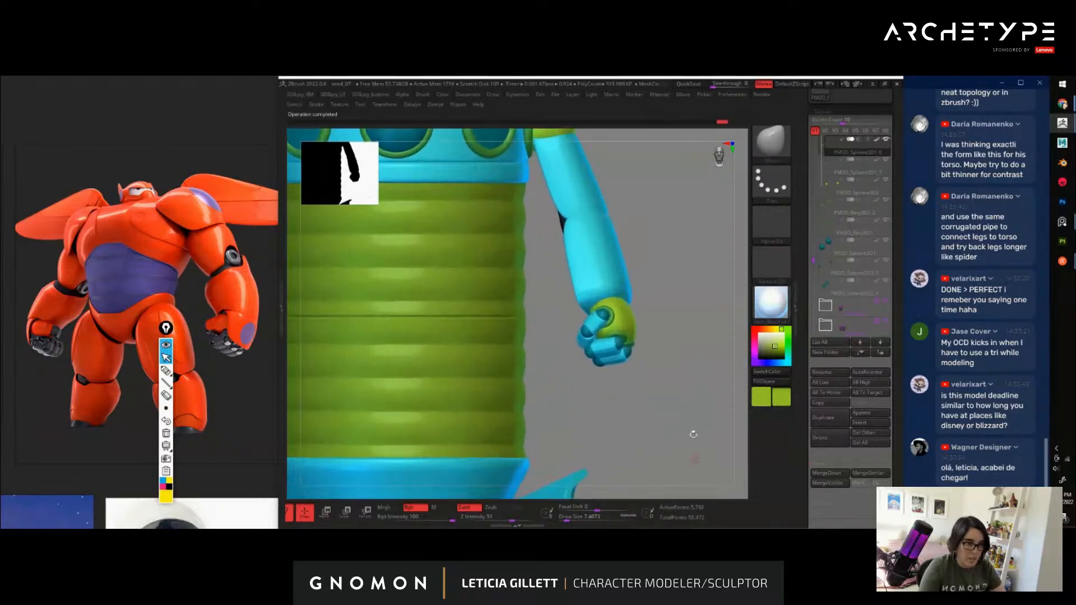
pyautogui.keyDown('alt'); pyautogui.click(630, 316); pyautogui.keyUp('alt')
pyautogui.press('w')
pyautogui.keyDown('alt'); pyautogui.moveTo(685, 350); pyautogui.dragTo(683, 399); pyautogui.keyUp('alt')
pyautogui.keyDown('alt'); pyautogui.moveTo(670, 304); pyautogui.dragTo(677, 336); pyautogui.keyUp('alt')
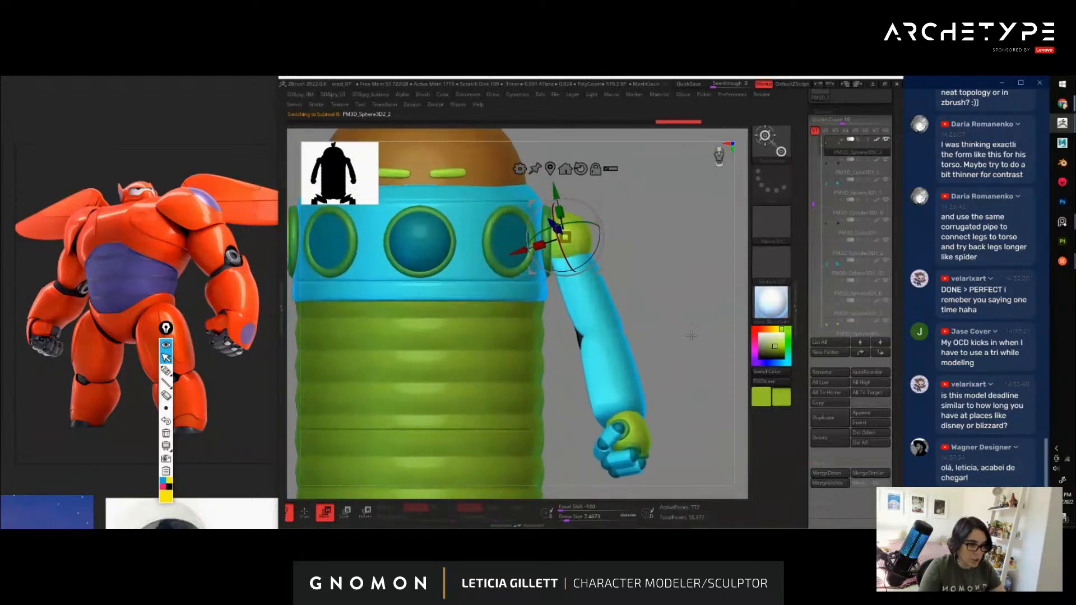
pyautogui.keyDown('alt'); pyautogui.moveTo(661, 417); pyautogui.dragTo(669, 349); pyautogui.keyUp('alt')
pyautogui.hotkey('shift', 's')
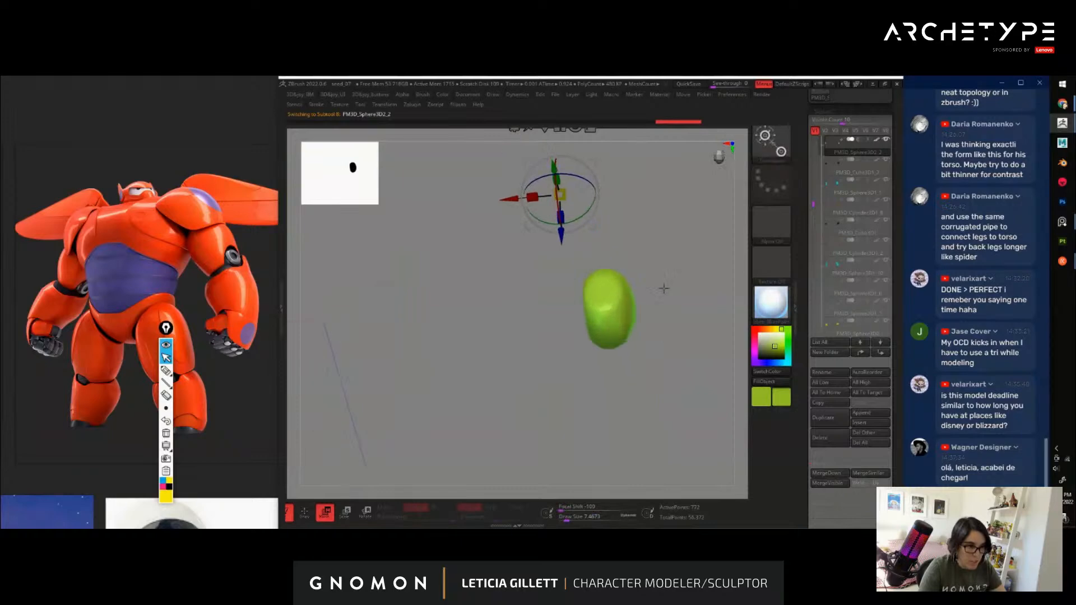
pyautogui.click(604, 291)
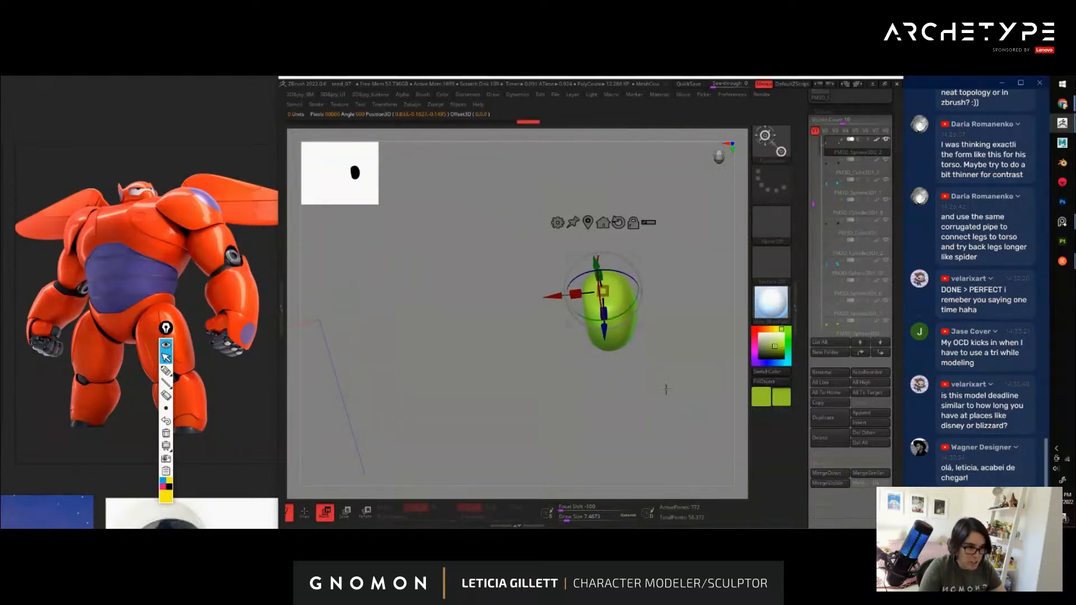
pyautogui.moveTo(666, 390); pyautogui.dragTo(695, 330)
# Show the whole robot, select the palm, thumb and finger subtools together, and rotate the hand slightly around the wrist
pyautogui.hotkey('shift', 's')
pyautogui.hotkey('ctrl', 'shift', 't')
pyautogui.hotkey('ctrl', 'shift', 't')
pyautogui.hotkey('ctrl', 'shift', 't')
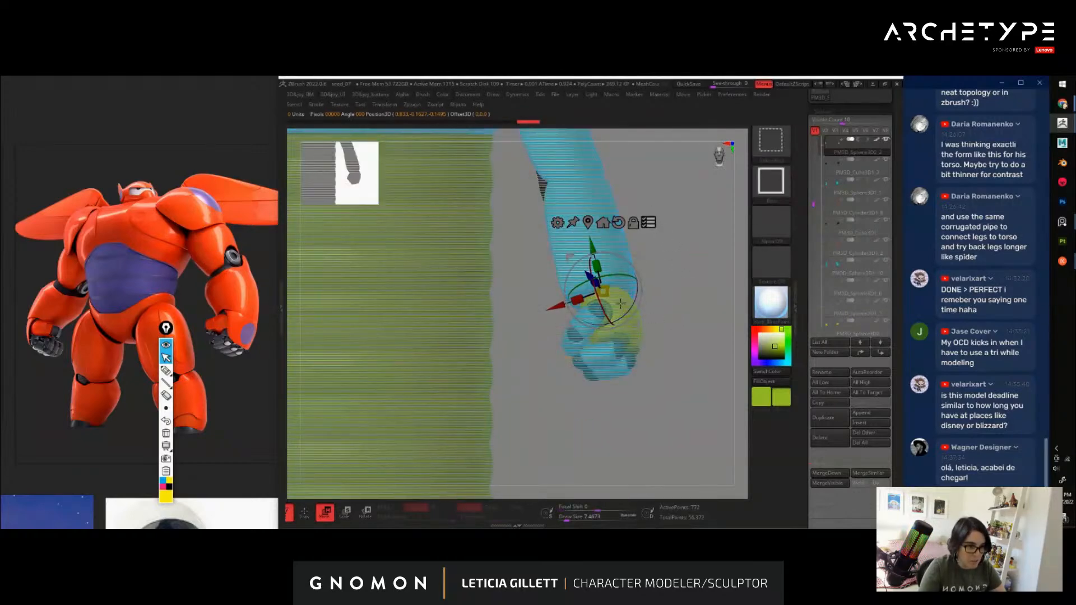
pyautogui.keyDown('ctrl'); pyautogui.keyDown('shift'); pyautogui.click(588, 317); pyautogui.keyUp('shift'); pyautogui.keyUp('ctrl')
pyautogui.keyDown('ctrl'); pyautogui.keyDown('shift'); pyautogui.click(604, 354); pyautogui.keyUp('shift'); pyautogui.keyUp('ctrl')
pyautogui.keyDown('ctrl'); pyautogui.keyDown('shift'); pyautogui.click(606, 356); pyautogui.keyUp('shift'); pyautogui.keyUp('ctrl')
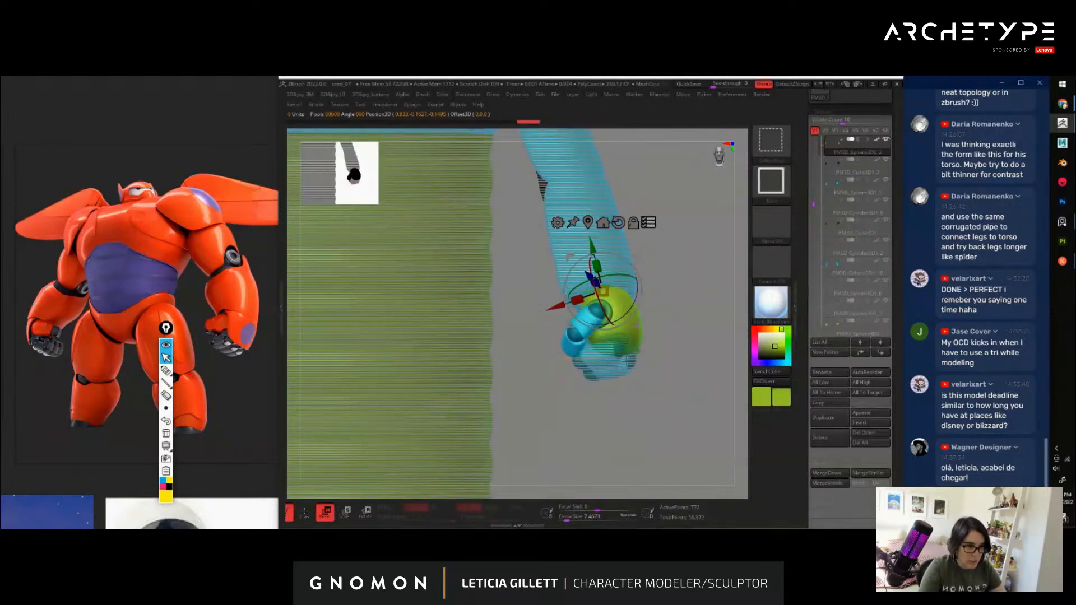
pyautogui.keyDown('ctrl'); pyautogui.keyDown('shift'); pyautogui.click(612, 362); pyautogui.keyUp('shift'); pyautogui.keyUp('ctrl')
pyautogui.moveTo(640, 294)
pyautogui.mouseDown()
pyautogui.moveTo(630, 310)
pyautogui.moveTo(620, 296)
pyautogui.moveTo(461, 286)
pyautogui.moveTo(643, 301)
pyautogui.moveTo(676, 426)
pyautogui.moveTo(659, 376)
pyautogui.moveTo(667, 313)
pyautogui.moveTo(646, 262)
pyautogui.moveTo(656, 311)
pyautogui.mouseUp()
pyautogui.hotkey('ctrl', 'shift', 't')
pyautogui.press('q')
# Sketch annotation lines for a curved, forward-leaning torso pose over the robot's side view and clear them
pyautogui.press('f')
pyautogui.press('f')
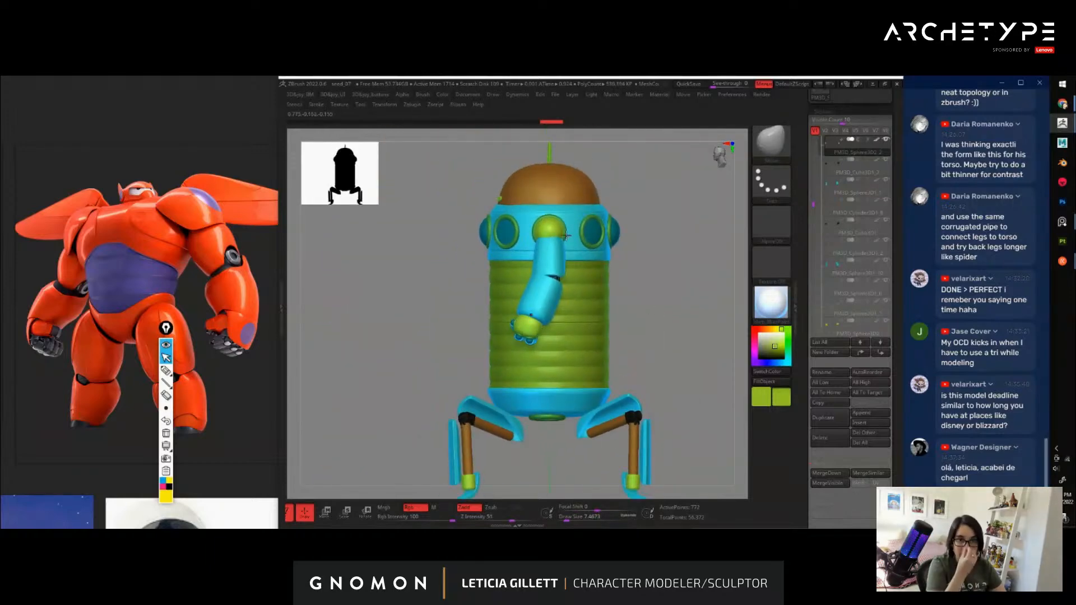
pyautogui.moveTo(656, 293); pyautogui.dragTo(704, 303)
pyautogui.keyDown('alt'); pyautogui.moveTo(665, 355); pyautogui.dragTo(639, 323); pyautogui.keyUp('alt')
pyautogui.moveTo(639, 325); pyautogui.dragTo(675, 329)
pyautogui.click(165, 370)
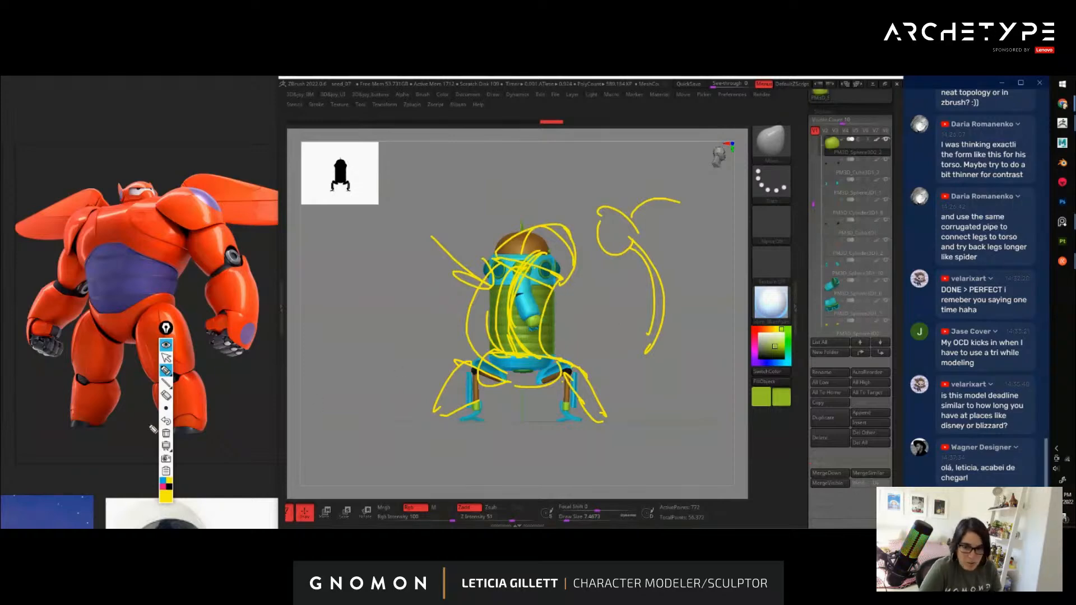
pyautogui.click(167, 433)
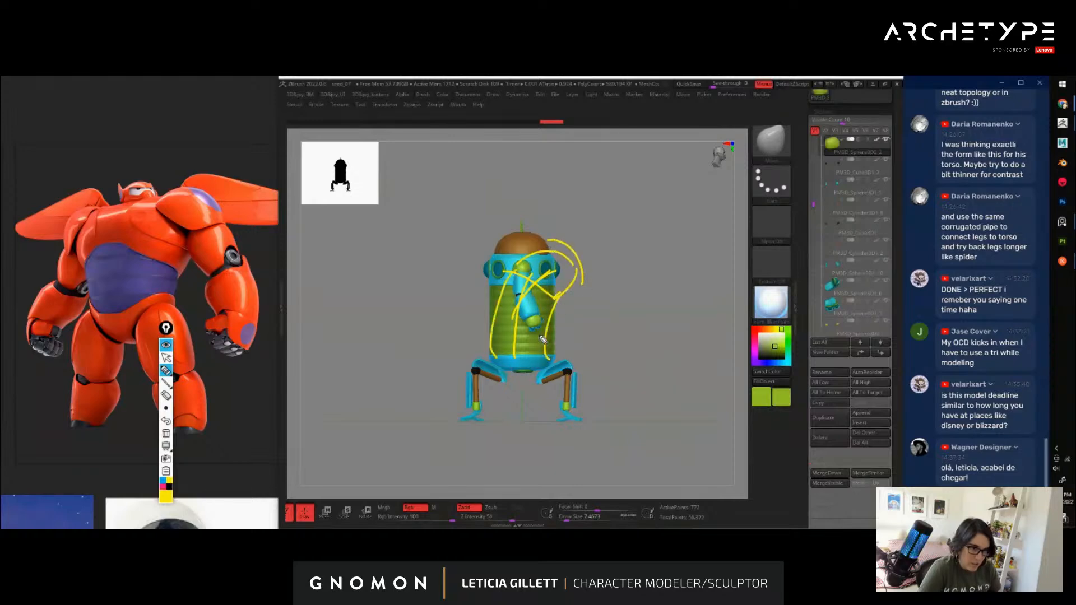
pyautogui.click(166, 435)
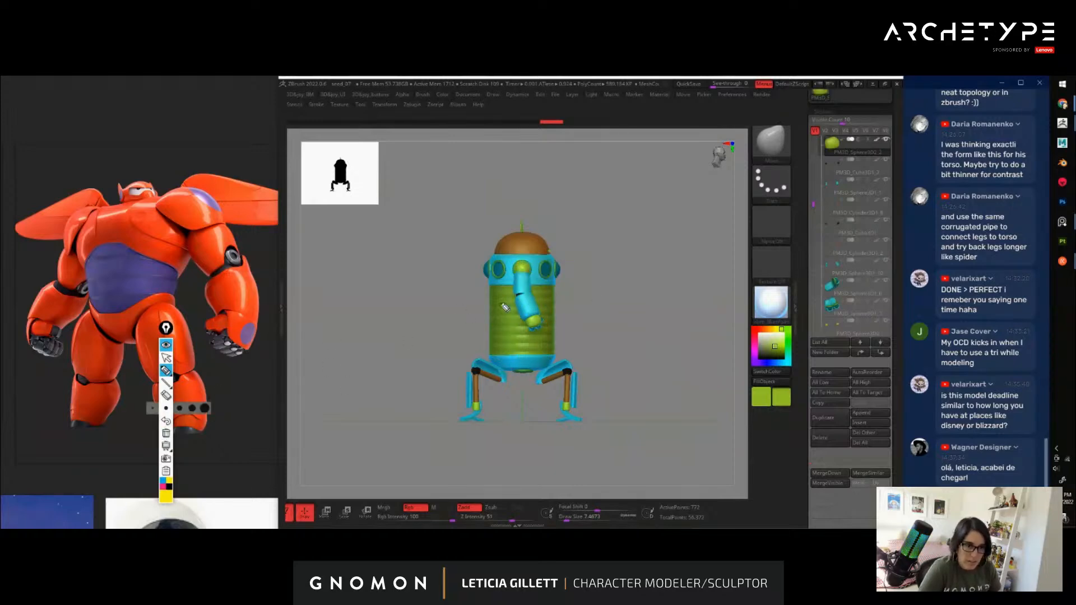
# Annotate the tilted head shape on the robot and the reference character's centre line, and clear the marks
pyautogui.moveTo(542, 236); pyautogui.dragTo(572, 260)
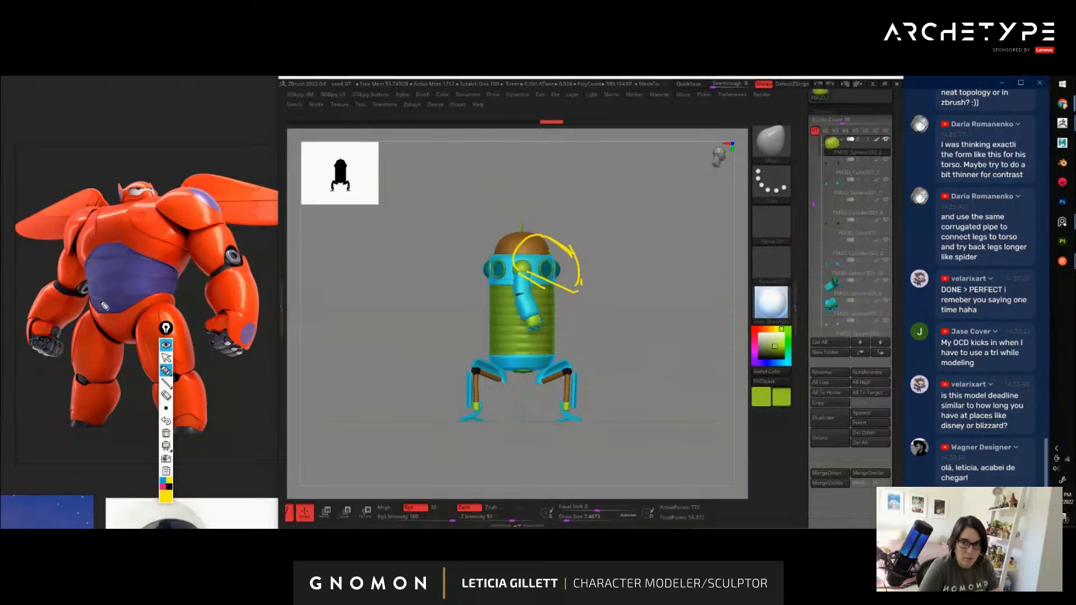
pyautogui.moveTo(138, 192)
pyautogui.mouseDown()
pyautogui.moveTo(113, 321)
pyautogui.moveTo(140, 187)
pyautogui.moveTo(145, 316)
pyautogui.moveTo(167, 326)
pyautogui.mouseUp()
pyautogui.click(165, 434)
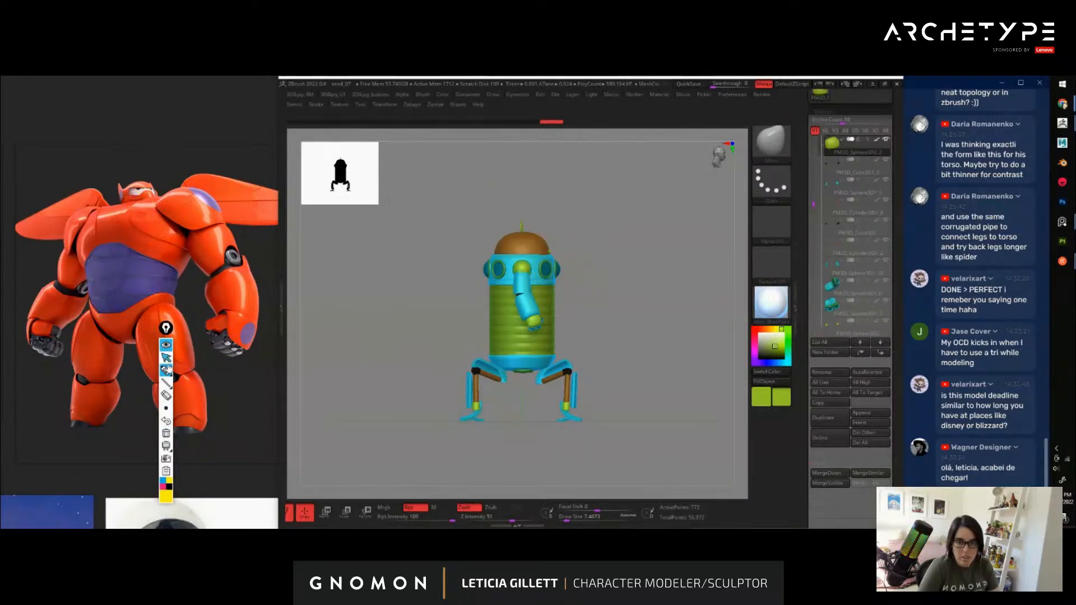
# Select the corrugated torso, centre the transform gizmo's pivot on it, and apply a bend deformer to it
pyautogui.moveTo(626, 340); pyautogui.dragTo(659, 318)
pyautogui.press('f')
pyautogui.keyDown('alt'); pyautogui.click(566, 309); pyautogui.keyUp('alt')
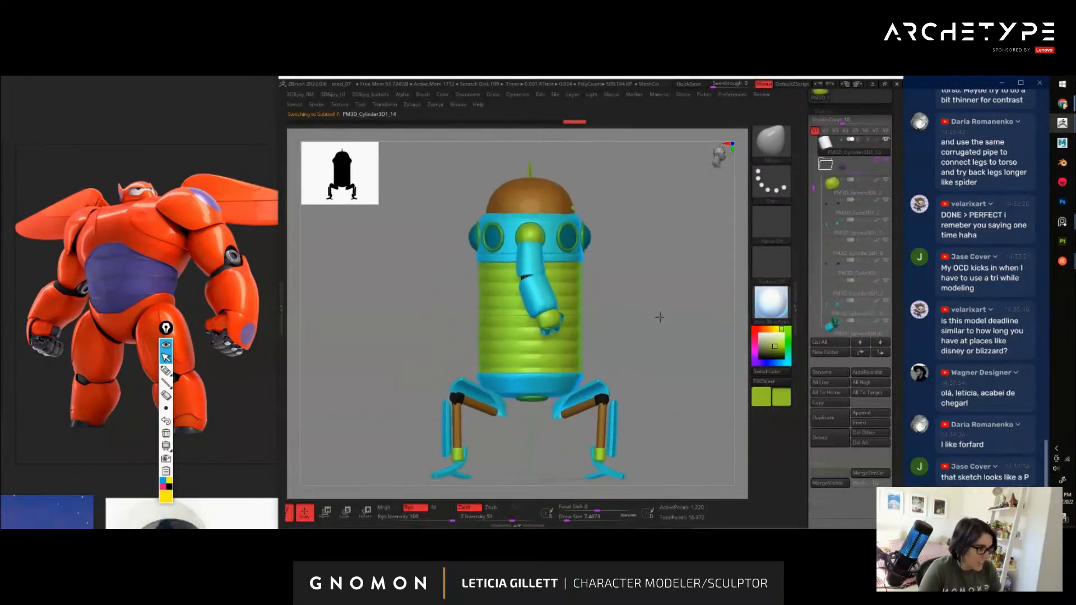
pyautogui.press('w')
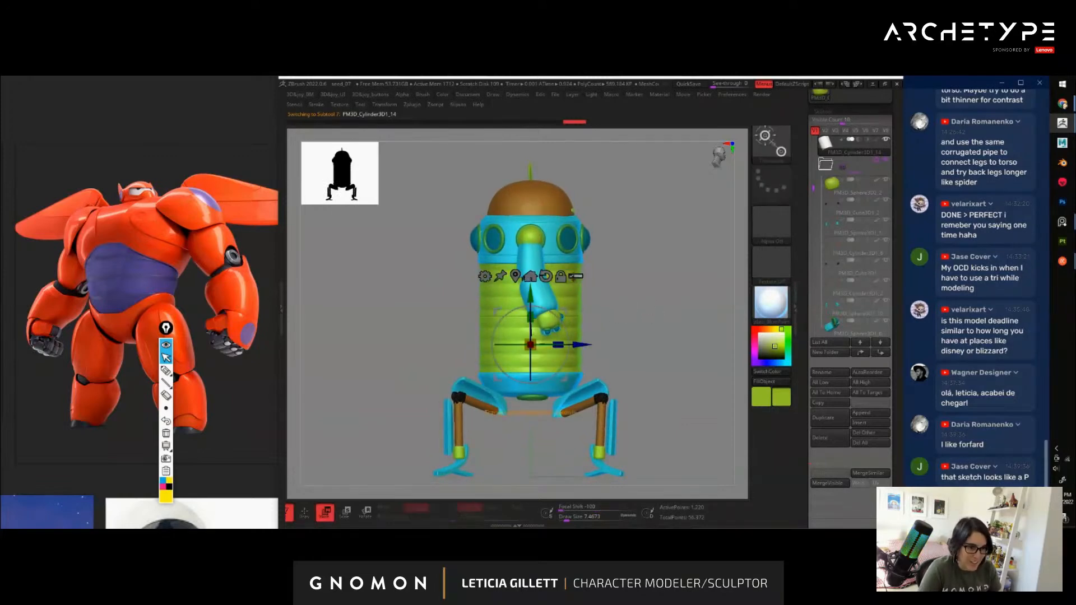
pyautogui.click(515, 276)
pyautogui.keyDown('alt'); pyautogui.moveTo(624, 281); pyautogui.dragTo(630, 298); pyautogui.keyUp('alt')
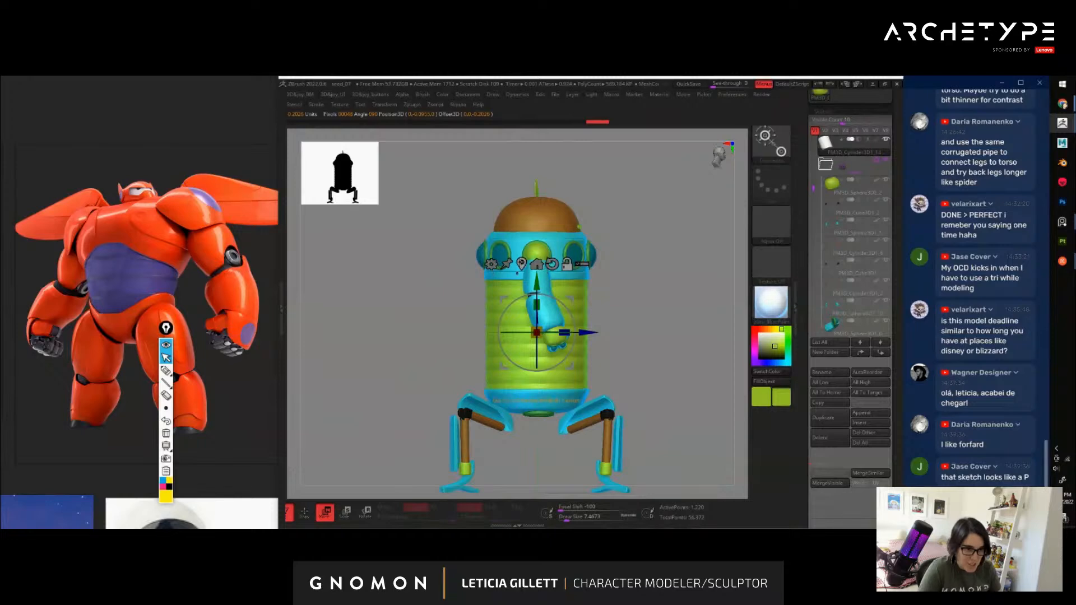
pyautogui.click(491, 264)
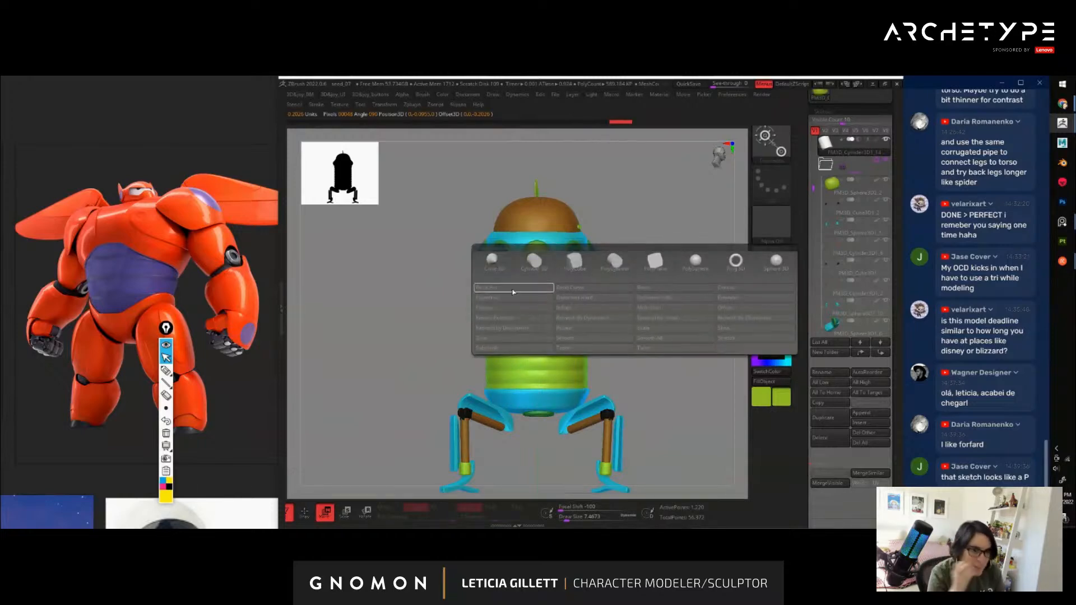
pyautogui.click(515, 288)
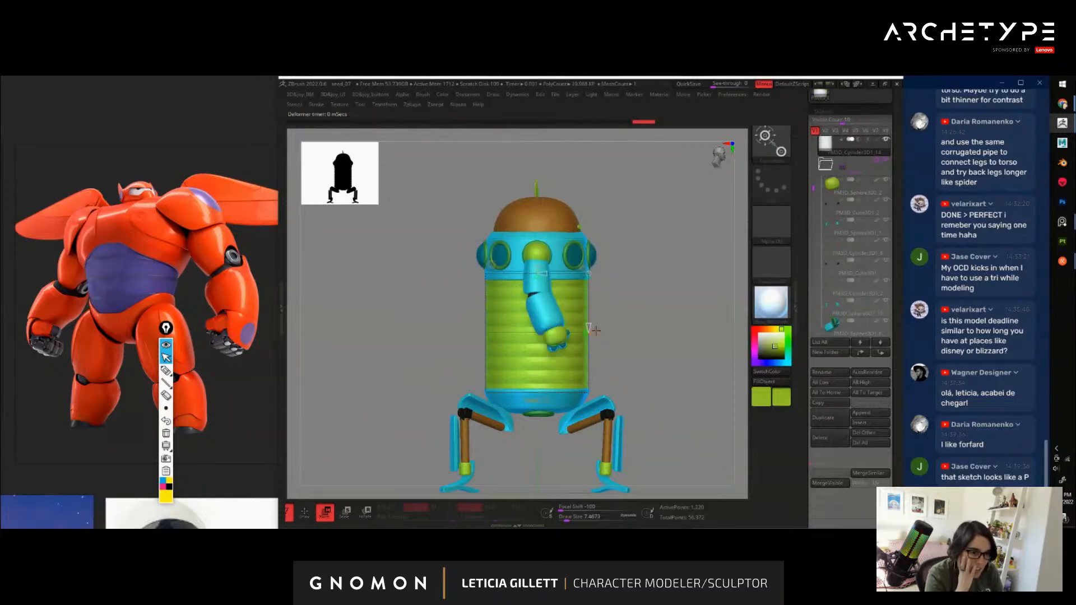
# Bend the corrugated torso into a forward curve in side view and rotate it slightly to lean forward
pyautogui.moveTo(654, 326)
pyautogui.mouseDown()
pyautogui.moveTo(632, 349)
pyautogui.moveTo(630, 325)
pyautogui.moveTo(651, 339)
pyautogui.moveTo(588, 329)
pyautogui.moveTo(620, 357)
pyautogui.moveTo(603, 347)
pyautogui.mouseUp()
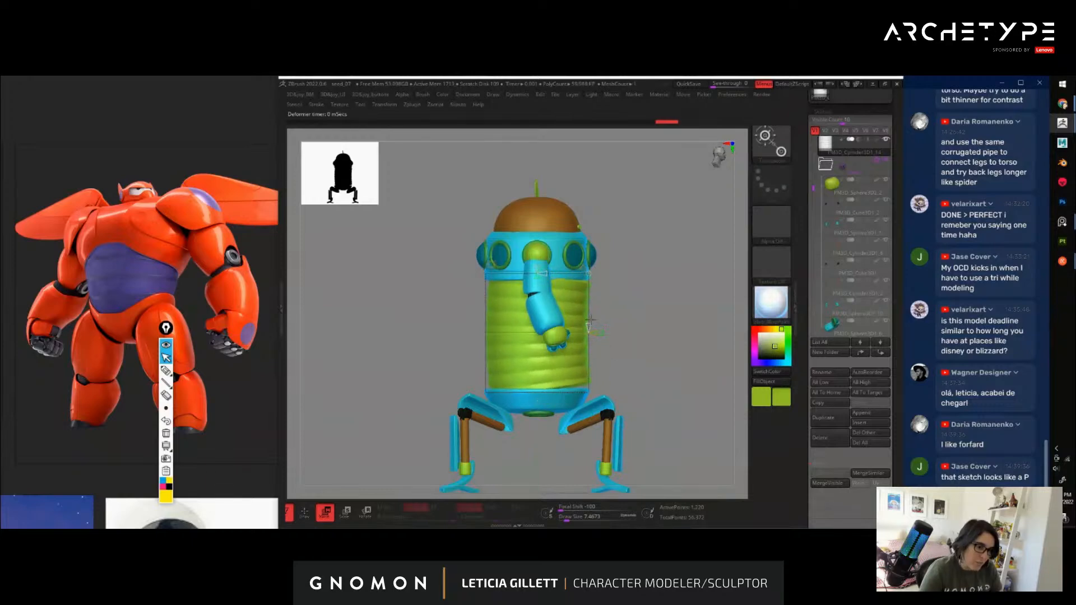
pyautogui.hotkey('ctrl', 'z')
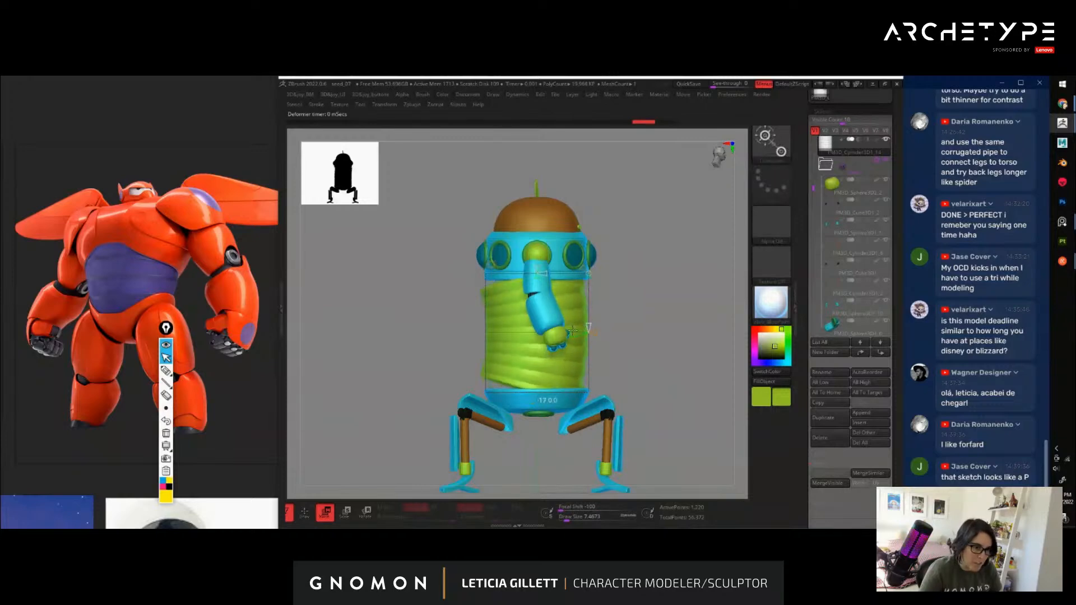
pyautogui.moveTo(587, 330); pyautogui.dragTo(613, 343)
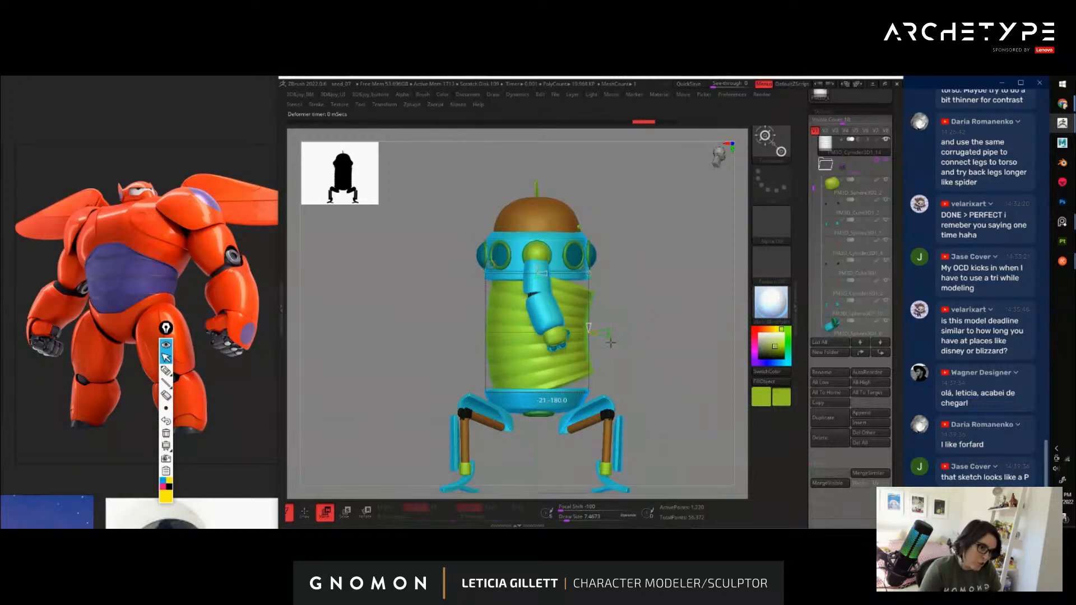
pyautogui.moveTo(610, 343); pyautogui.dragTo(609, 342)
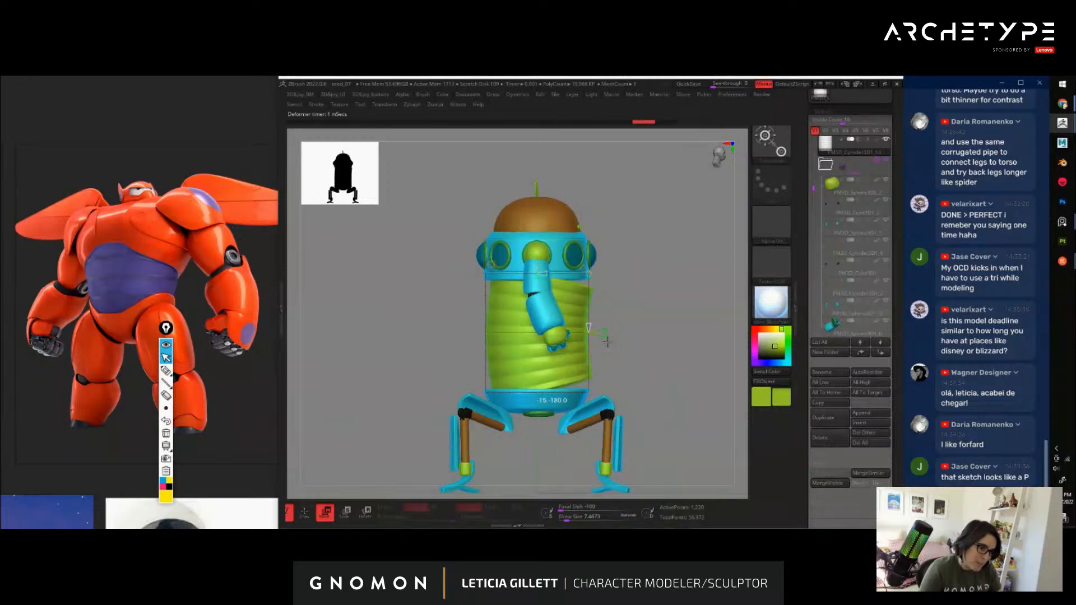
pyautogui.moveTo(607, 342); pyautogui.dragTo(607, 342)
pyautogui.press('w')
pyautogui.moveTo(561, 301); pyautogui.dragTo(578, 299)
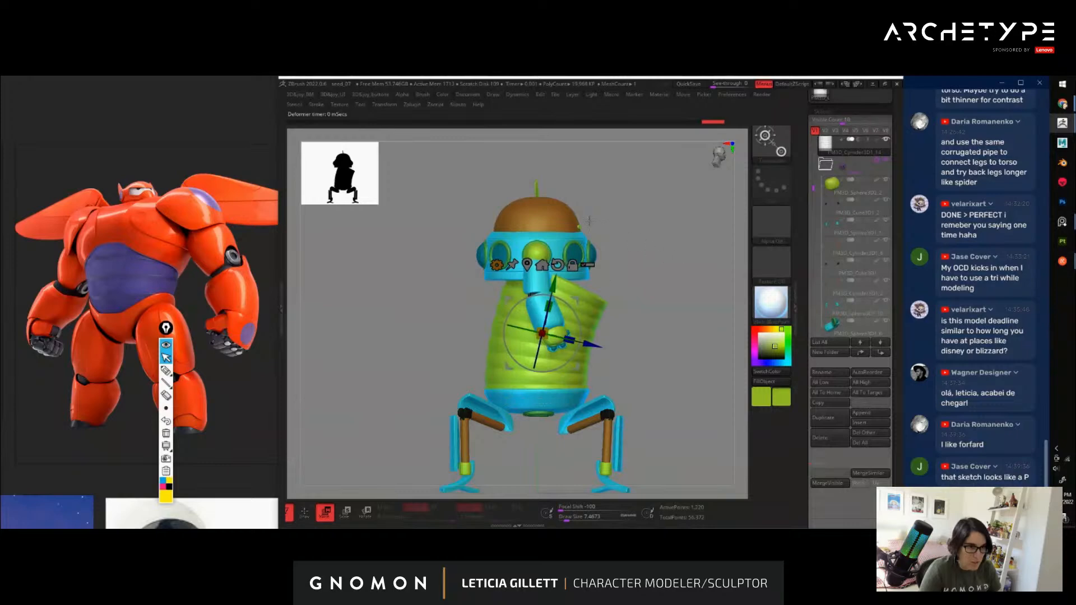
# Build a multi-subtool selection of the robot's dome head, eye band, round windows with their rings, and shoulder balls
pyautogui.click(562, 220)
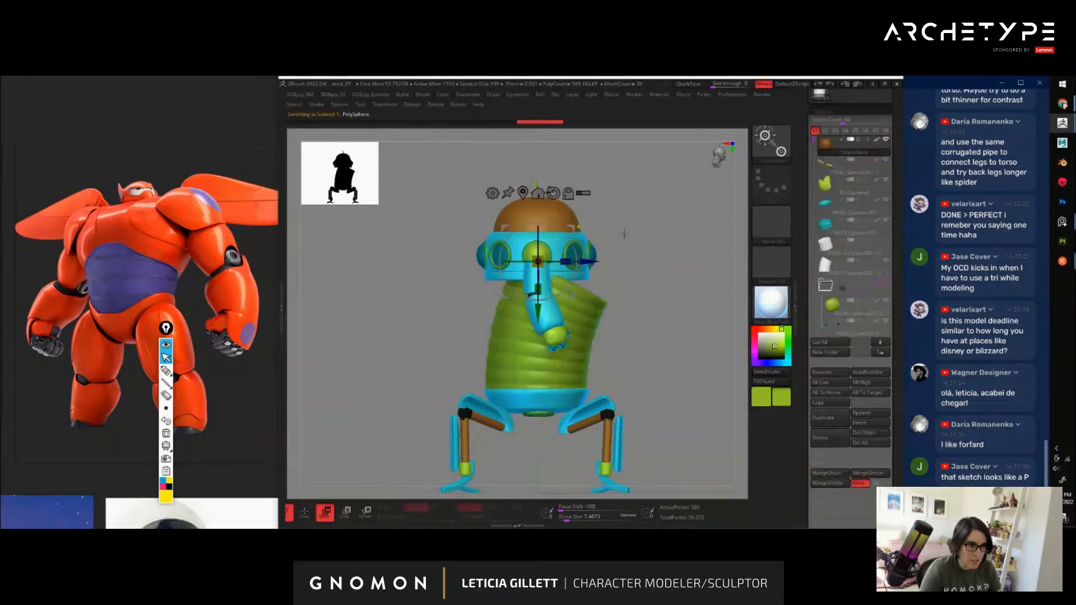
pyautogui.keyDown('alt'); pyautogui.moveTo(624, 234); pyautogui.dragTo(639, 274); pyautogui.keyUp('alt')
pyautogui.click(586, 219)
pyautogui.keyDown('ctrl'); pyautogui.keyDown('shift'); pyautogui.click(649, 269); pyautogui.keyUp('shift'); pyautogui.keyUp('ctrl')
pyautogui.keyDown('ctrl'); pyautogui.keyDown('shift'); pyautogui.click(552, 182); pyautogui.keyUp('shift'); pyautogui.keyUp('ctrl')
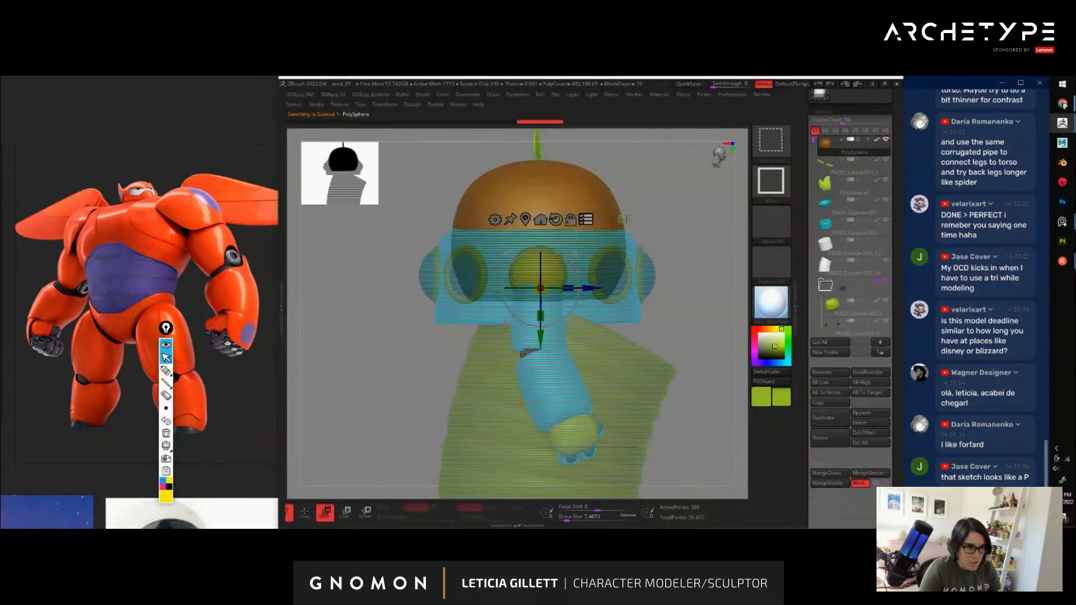
pyautogui.keyDown('ctrl'); pyautogui.keyDown('shift'); pyautogui.click(548, 266); pyautogui.keyUp('shift'); pyautogui.keyUp('ctrl')
pyautogui.keyDown('ctrl'); pyautogui.keyDown('shift'); pyautogui.click(484, 271); pyautogui.keyUp('shift'); pyautogui.keyUp('ctrl')
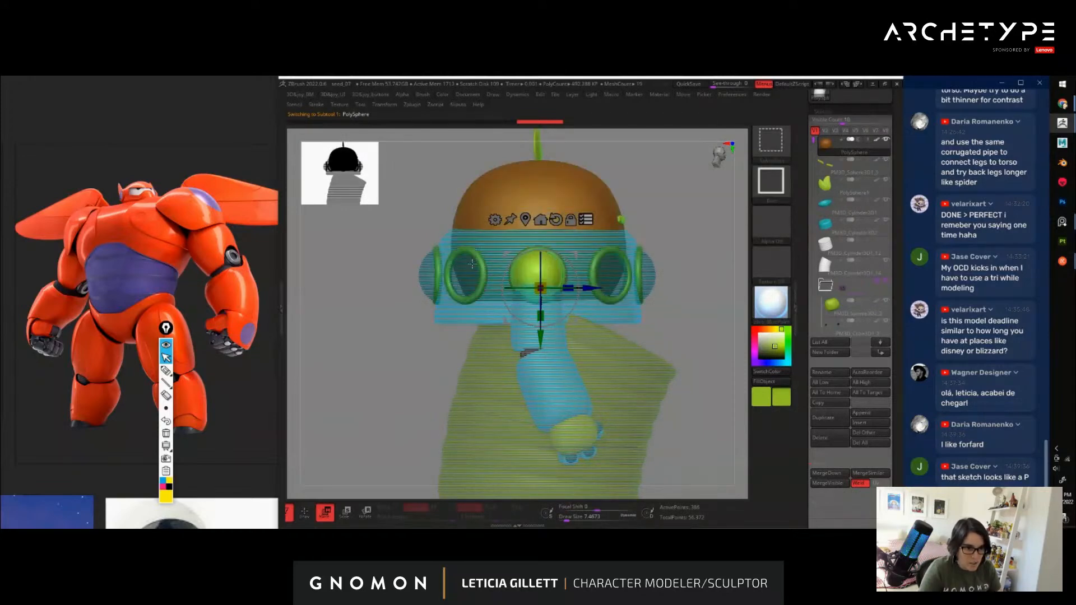
pyautogui.keyDown('ctrl'); pyautogui.keyDown('shift'); pyautogui.click(471, 271); pyautogui.keyUp('shift'); pyautogui.keyUp('ctrl')
pyautogui.keyDown('ctrl'); pyautogui.keyDown('shift'); pyautogui.click(430, 269); pyautogui.keyUp('shift'); pyautogui.keyUp('ctrl')
pyautogui.moveTo(692, 347); pyautogui.dragTo(596, 339)
pyautogui.keyDown('ctrl'); pyautogui.keyDown('shift'); pyautogui.click(596, 243); pyautogui.keyUp('shift'); pyautogui.keyUp('ctrl')
# Add the upper arms, forearms, hands and inner elbow parts to the multi-subtool selection of the head
pyautogui.keyDown('ctrl'); pyautogui.keyDown('shift'); pyautogui.click(421, 316); pyautogui.keyUp('shift'); pyautogui.keyUp('ctrl')
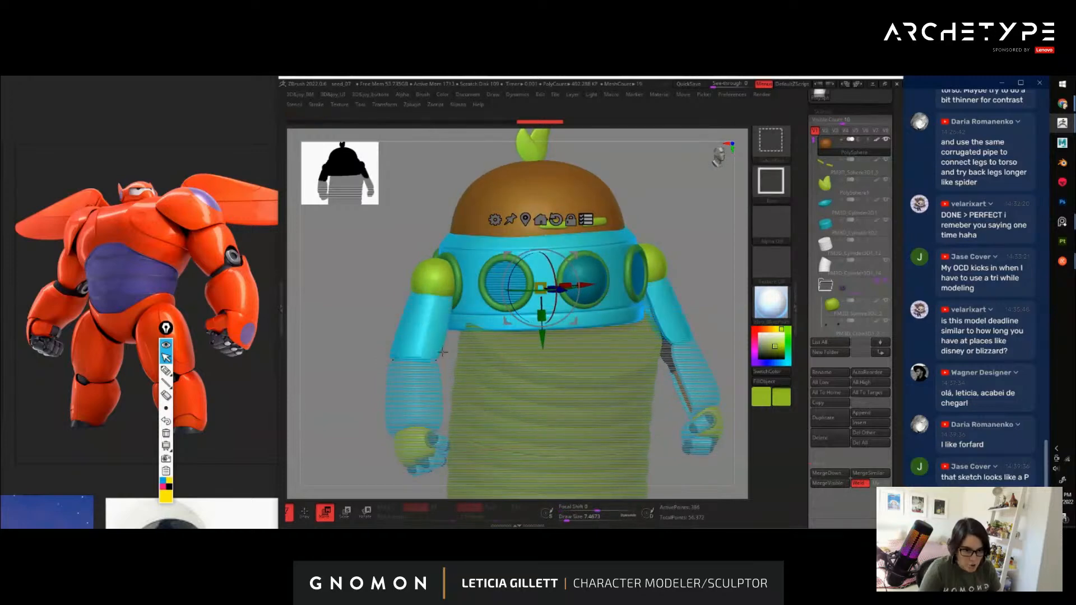
pyautogui.keyDown('ctrl'); pyautogui.keyDown('shift'); pyautogui.click(420, 391); pyautogui.keyUp('shift'); pyautogui.keyUp('ctrl')
pyautogui.keyDown('ctrl'); pyautogui.keyDown('shift'); pyautogui.click(429, 440); pyautogui.keyUp('shift'); pyautogui.keyUp('ctrl')
pyautogui.keyDown('ctrl'); pyautogui.keyDown('shift'); pyautogui.click(436, 449); pyautogui.keyUp('shift'); pyautogui.keyUp('ctrl')
pyautogui.moveTo(372, 429); pyautogui.dragTo(335, 325)
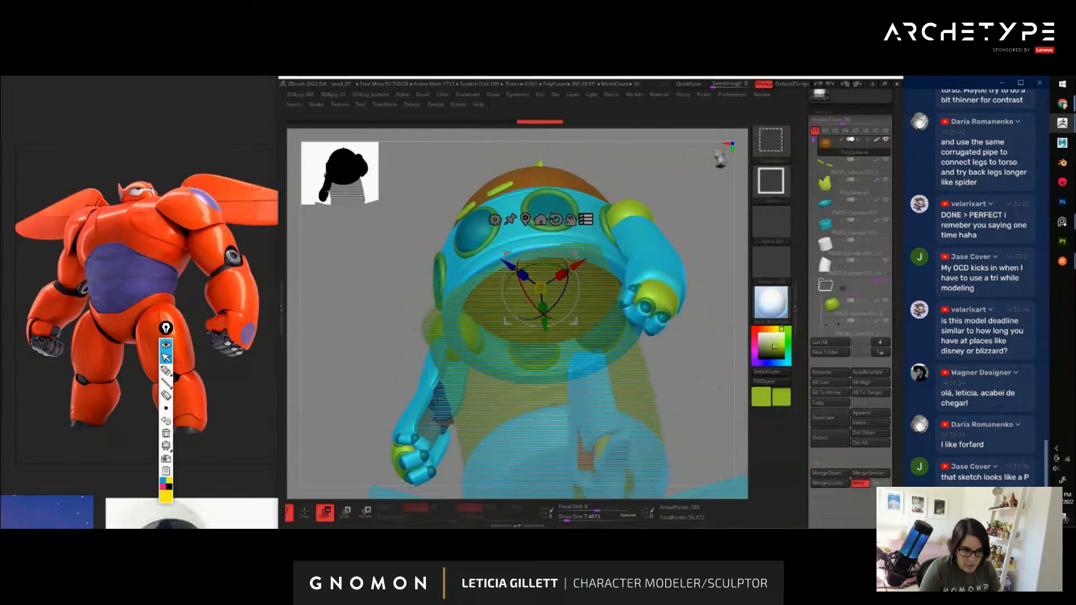
pyautogui.keyDown('ctrl'); pyautogui.keyDown('shift'); pyautogui.click(441, 409); pyautogui.keyUp('shift'); pyautogui.keyUp('ctrl')
pyautogui.keyDown('ctrl'); pyautogui.keyDown('shift'); pyautogui.click(436, 422); pyautogui.keyUp('shift'); pyautogui.keyUp('ctrl')
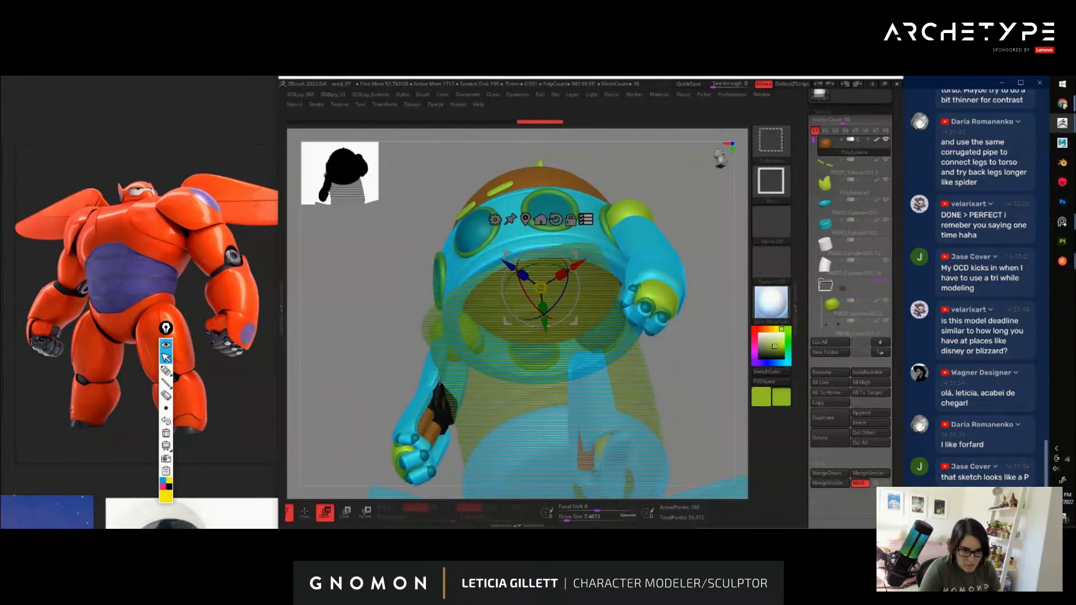
pyautogui.moveTo(370, 337); pyautogui.dragTo(408, 367)
pyautogui.moveTo(687, 310); pyautogui.dragTo(662, 249)
pyautogui.moveTo(694, 182)
pyautogui.keyDown('alt'); pyautogui.mouseDown()
pyautogui.moveTo(651, 183)
pyautogui.moveTo(660, 241)
pyautogui.moveTo(682, 249)
pyautogui.moveTo(634, 259)
pyautogui.moveTo(574, 307)
pyautogui.moveTo(554, 251)
pyautogui.moveTo(570, 263)
pyautogui.mouseUp(); pyautogui.keyUp('alt')
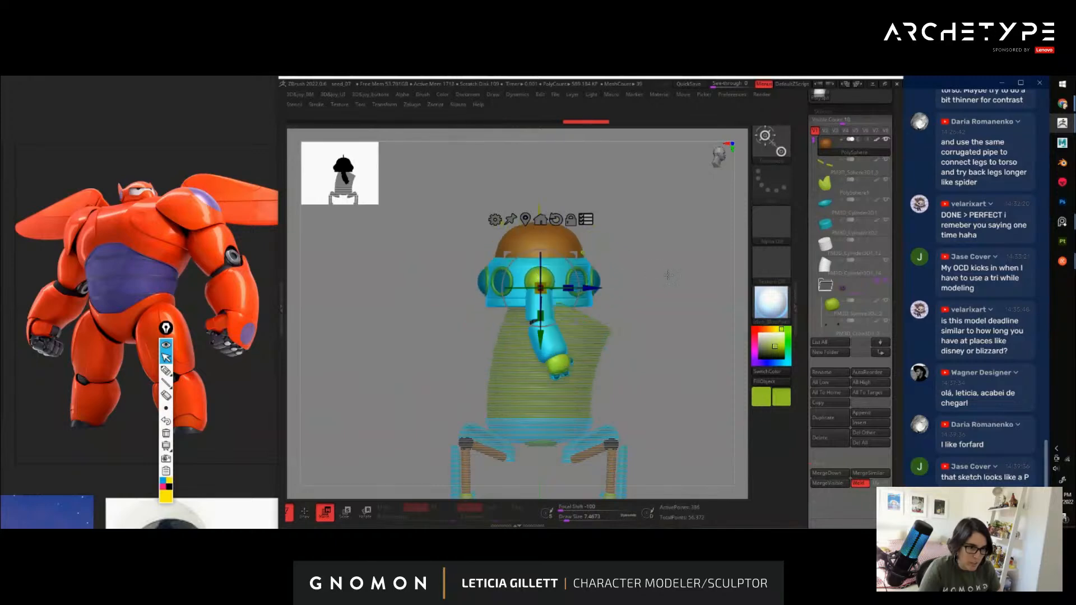
# Tilt the selected head and arms forward as one group and move them onto the leaning torso's upper end
pyautogui.moveTo(668, 277)
pyautogui.mouseDown()
pyautogui.moveTo(624, 279)
pyautogui.moveTo(652, 246)
pyautogui.mouseUp()
pyautogui.hotkey('ctrl', 'z')
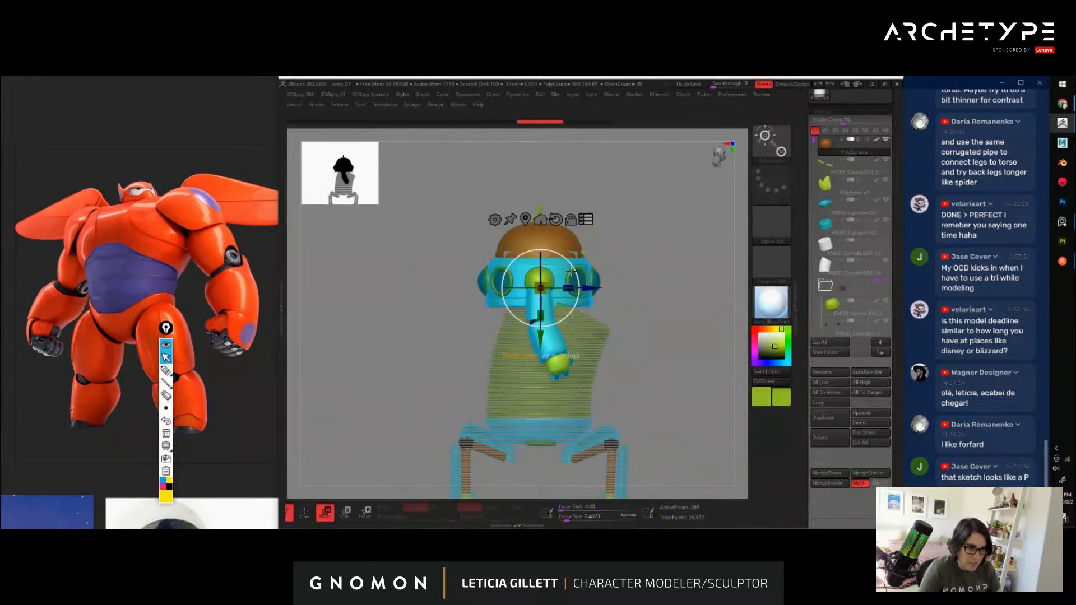
pyautogui.moveTo(581, 275); pyautogui.dragTo(606, 264)
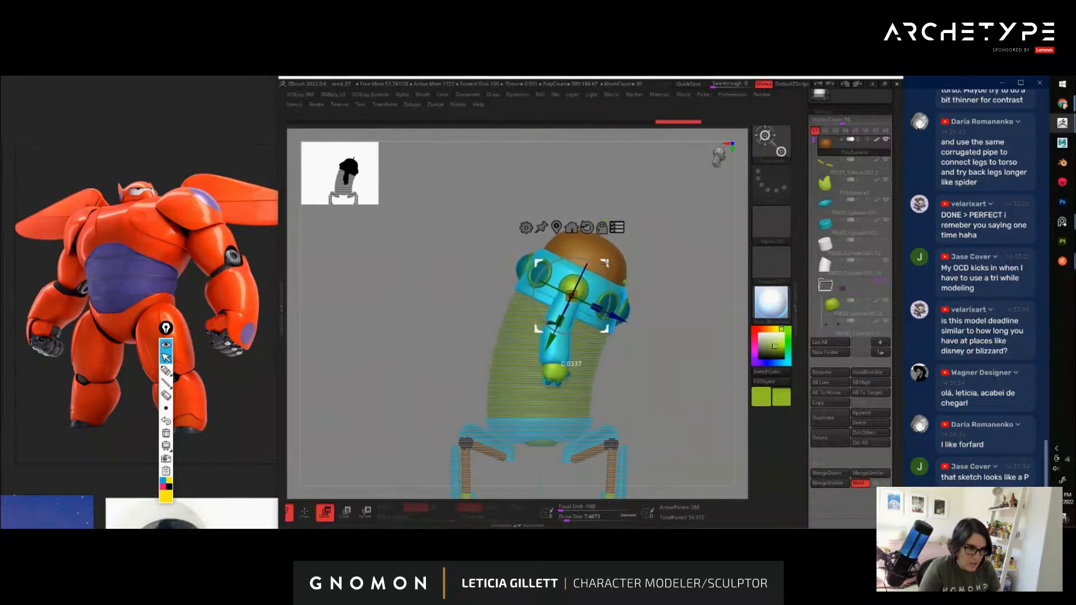
pyautogui.moveTo(687, 330)
pyautogui.mouseDown()
pyautogui.moveTo(706, 394)
pyautogui.moveTo(650, 345)
pyautogui.moveTo(662, 336)
pyautogui.moveTo(655, 354)
pyautogui.moveTo(623, 355)
pyautogui.moveTo(681, 360)
pyautogui.moveTo(648, 362)
pyautogui.mouseUp()
# Select the thin eye slits on the dome, then lower and rotate them to follow the head's forward tilt
pyautogui.press('q')
pyautogui.keyDown('alt'); pyautogui.moveTo(687, 367); pyautogui.dragTo(701, 410); pyautogui.keyUp('alt')
pyautogui.keyDown('alt'); pyautogui.click(522, 282); pyautogui.keyUp('alt')
pyautogui.moveTo(674, 240); pyautogui.dragTo(714, 240)
pyautogui.press('w')
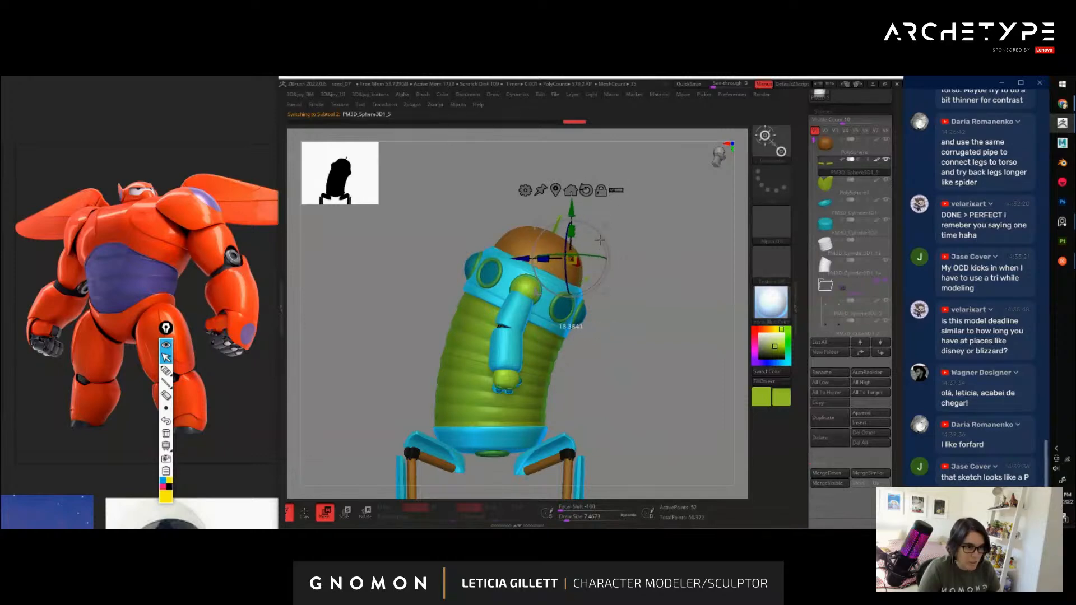
pyautogui.moveTo(599, 237); pyautogui.dragTo(605, 249)
pyautogui.keyDown('shift'); pyautogui.moveTo(667, 314); pyautogui.dragTo(619, 315); pyautogui.keyUp('shift')
pyautogui.hotkey('ctrl', 'z')
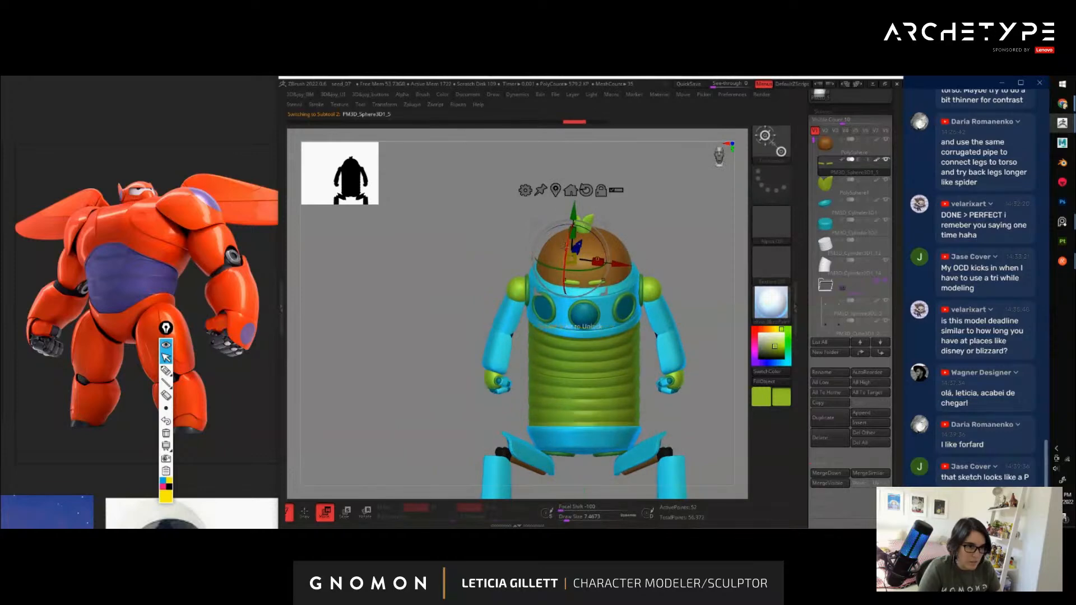
pyautogui.moveTo(569, 225); pyautogui.dragTo(568, 235)
pyautogui.keyDown('shift'); pyautogui.moveTo(681, 255); pyautogui.dragTo(736, 258); pyautogui.keyUp('shift')
pyautogui.moveTo(604, 225); pyautogui.dragTo(595, 218)
# Review the whole pose from a distance, then lower the eye slits slightly on the dome's front and slant them
pyautogui.press('q')
pyautogui.keyDown('alt'); pyautogui.moveTo(663, 307); pyautogui.dragTo(598, 339); pyautogui.keyUp('alt')
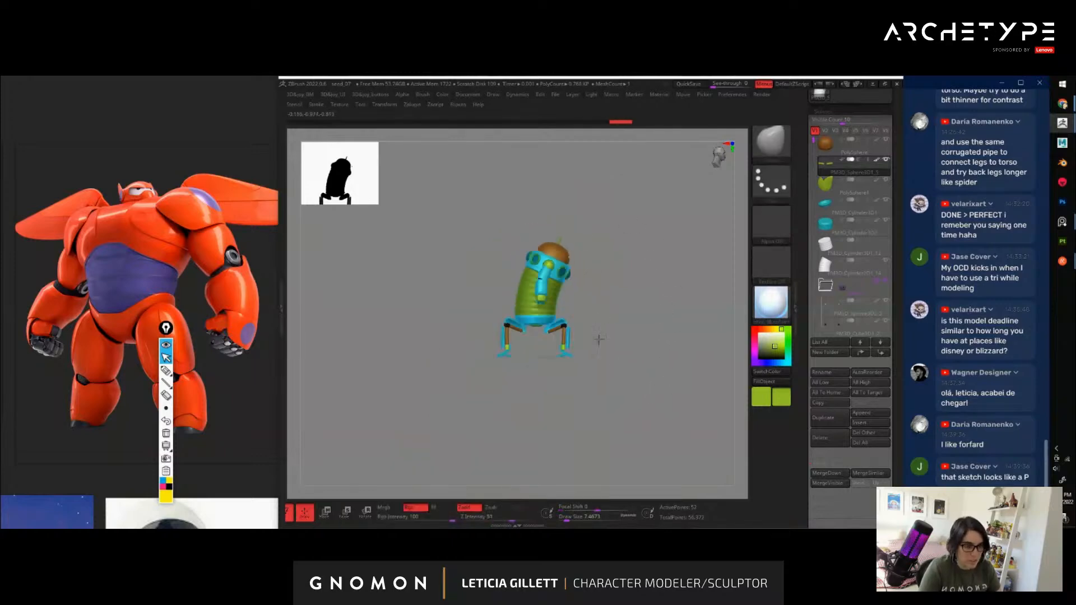
pyautogui.moveTo(695, 328)
pyautogui.keyDown('shift'); pyautogui.mouseDown()
pyautogui.moveTo(651, 332)
pyautogui.moveTo(661, 311)
pyautogui.moveTo(720, 337)
pyautogui.moveTo(655, 353)
pyautogui.moveTo(705, 362)
pyautogui.moveTo(690, 340)
pyautogui.moveTo(708, 337)
pyautogui.moveTo(680, 343)
pyautogui.mouseUp(); pyautogui.keyUp('shift')
pyautogui.keyDown('alt'); pyautogui.moveTo(666, 267); pyautogui.dragTo(710, 373); pyautogui.keyUp('alt')
pyautogui.press('w')
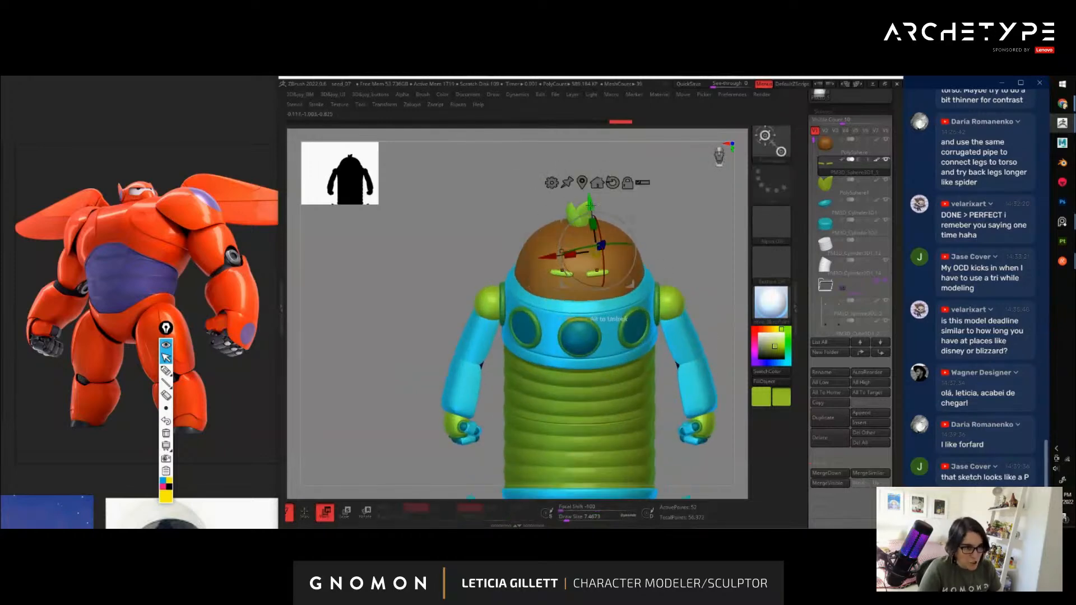
pyautogui.moveTo(590, 205); pyautogui.dragTo(591, 212)
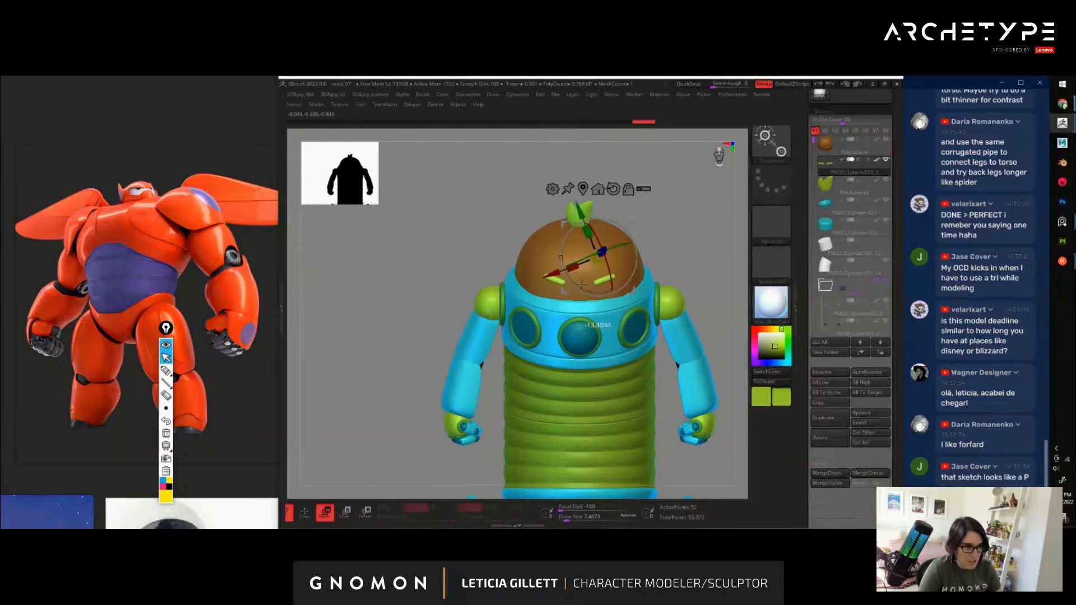
# Examine the whole character's proportions and pose from the front, side and three-quarter views
pyautogui.press('q')
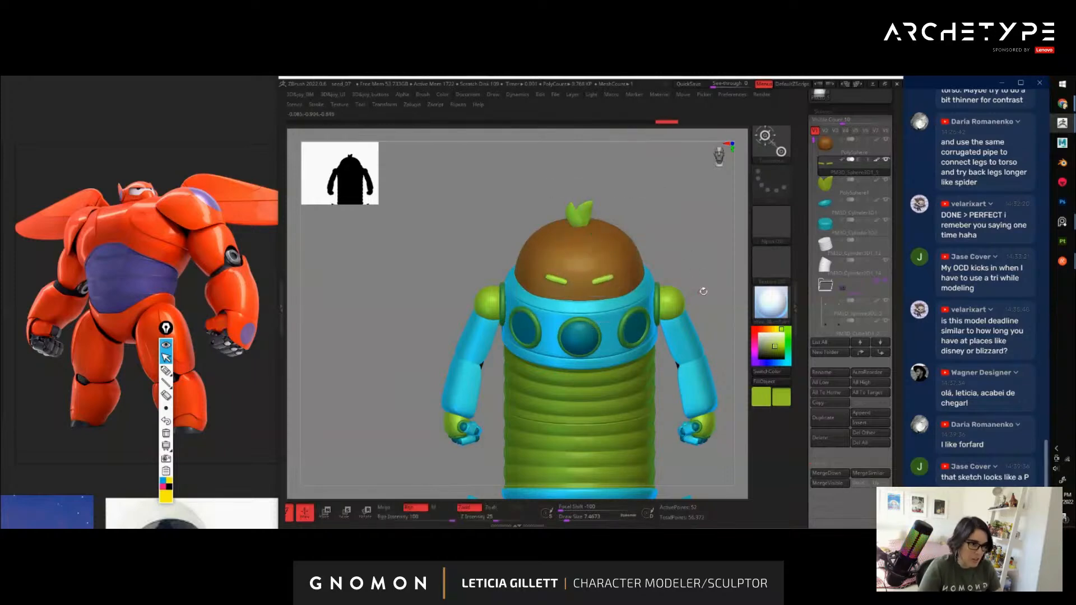
pyautogui.keyDown('alt'); pyautogui.moveTo(698, 283); pyautogui.dragTo(618, 252); pyautogui.keyUp('alt')
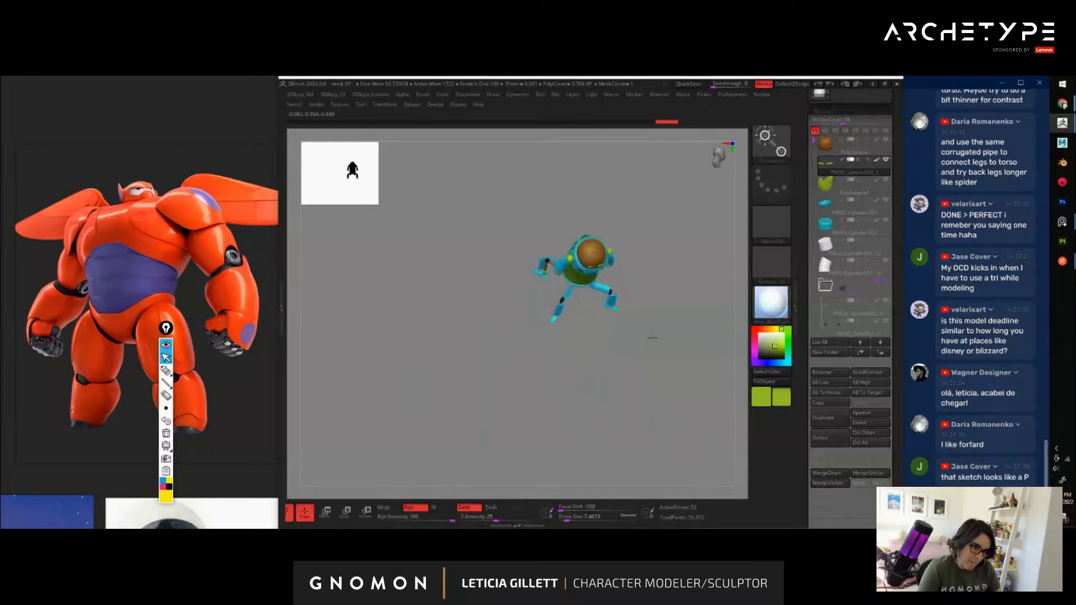
pyautogui.moveTo(653, 337); pyautogui.dragTo(642, 269)
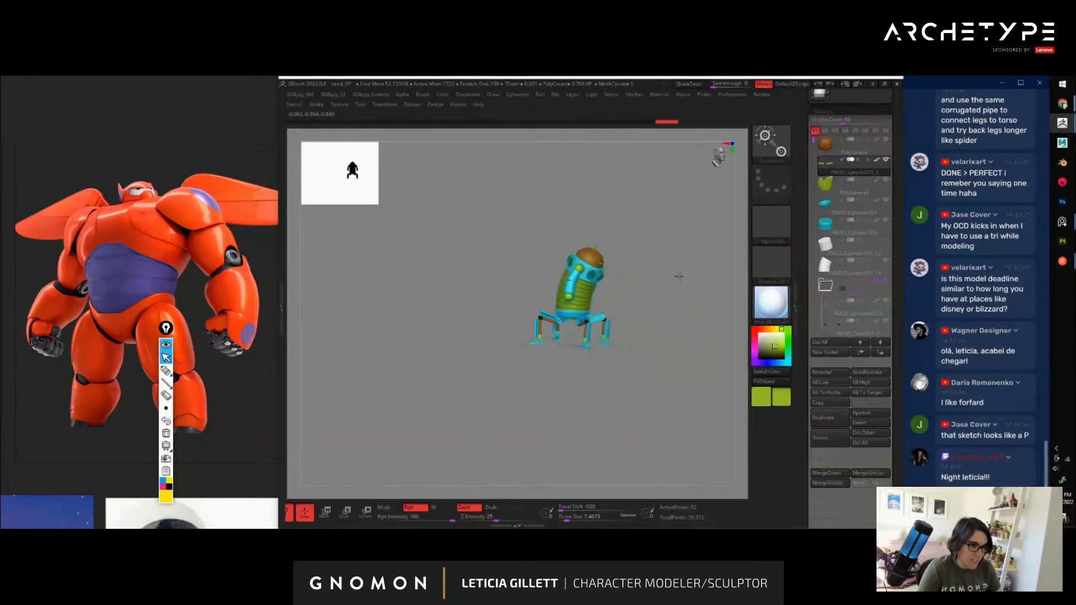
pyautogui.press('w')
pyautogui.moveTo(679, 276)
pyautogui.keyDown('alt'); pyautogui.mouseDown()
pyautogui.moveTo(676, 356)
pyautogui.moveTo(727, 330)
pyautogui.moveTo(673, 336)
pyautogui.mouseUp(); pyautogui.keyUp('alt')
pyautogui.moveTo(694, 394)
pyautogui.keyDown('alt'); pyautogui.mouseDown()
pyautogui.moveTo(676, 337)
pyautogui.moveTo(623, 348)
pyautogui.moveTo(615, 338)
pyautogui.moveTo(660, 344)
pyautogui.moveTo(651, 392)
pyautogui.moveTo(701, 300)
pyautogui.moveTo(710, 358)
pyautogui.mouseUp(); pyautogui.keyUp('alt')
pyautogui.press('q')
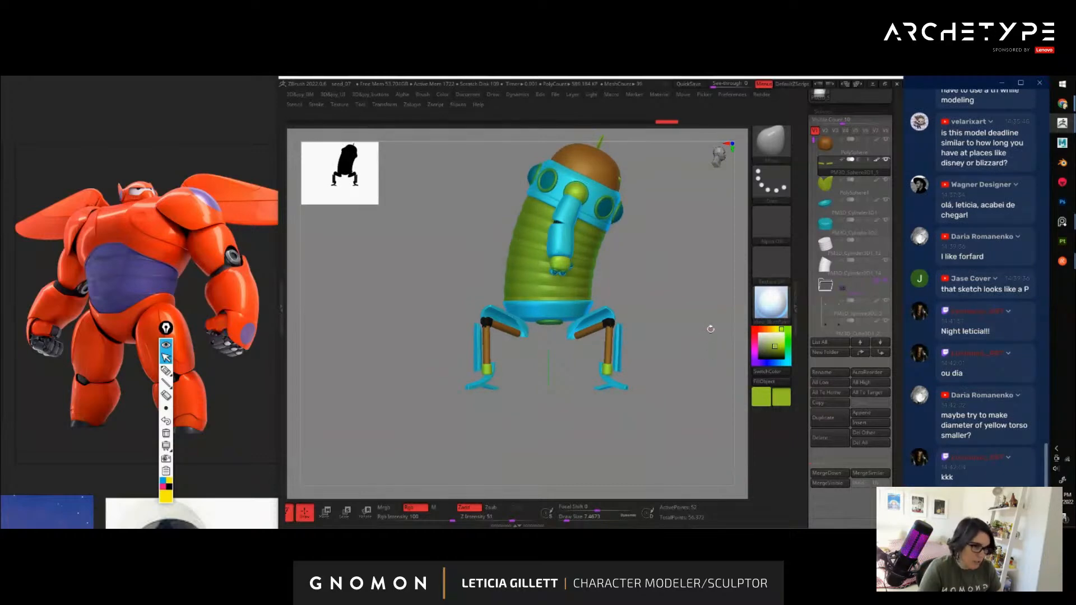
pyautogui.moveTo(711, 329)
pyautogui.mouseDown()
pyautogui.moveTo(730, 385)
pyautogui.moveTo(700, 337)
pyautogui.moveTo(756, 396)
pyautogui.moveTo(663, 325)
pyautogui.moveTo(733, 369)
pyautogui.moveTo(704, 306)
pyautogui.moveTo(701, 340)
pyautogui.mouseUp()
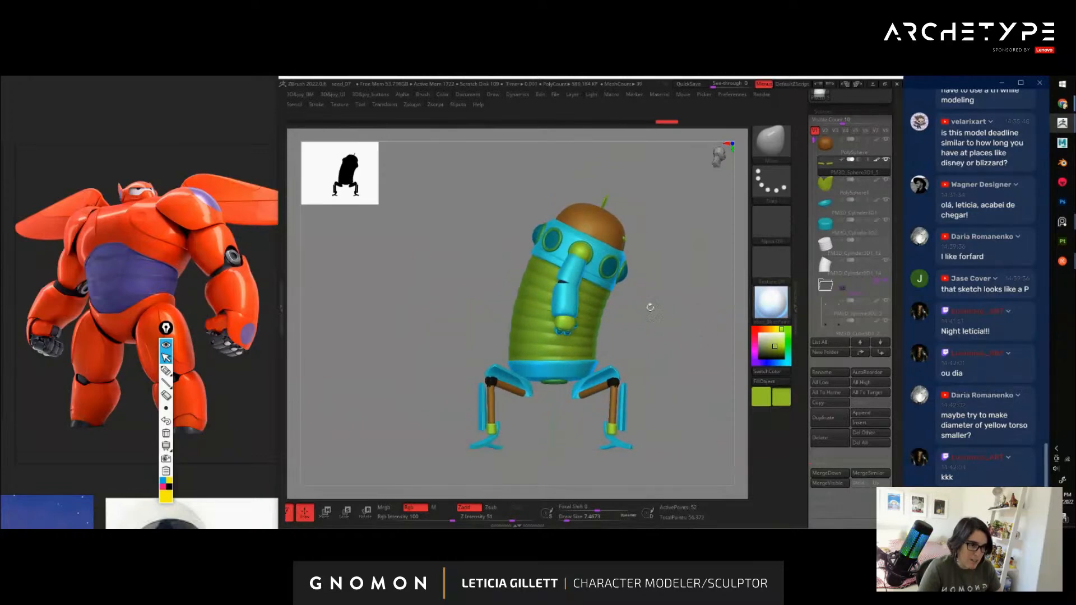
pyautogui.moveTo(650, 307); pyautogui.dragTo(632, 332)
# Select the green ribbed torso, enter the Bend Arc deformer on it and fully reset the deformer
pyautogui.press('w')
pyautogui.keyDown('alt'); pyautogui.click(570, 305); pyautogui.keyUp('alt')
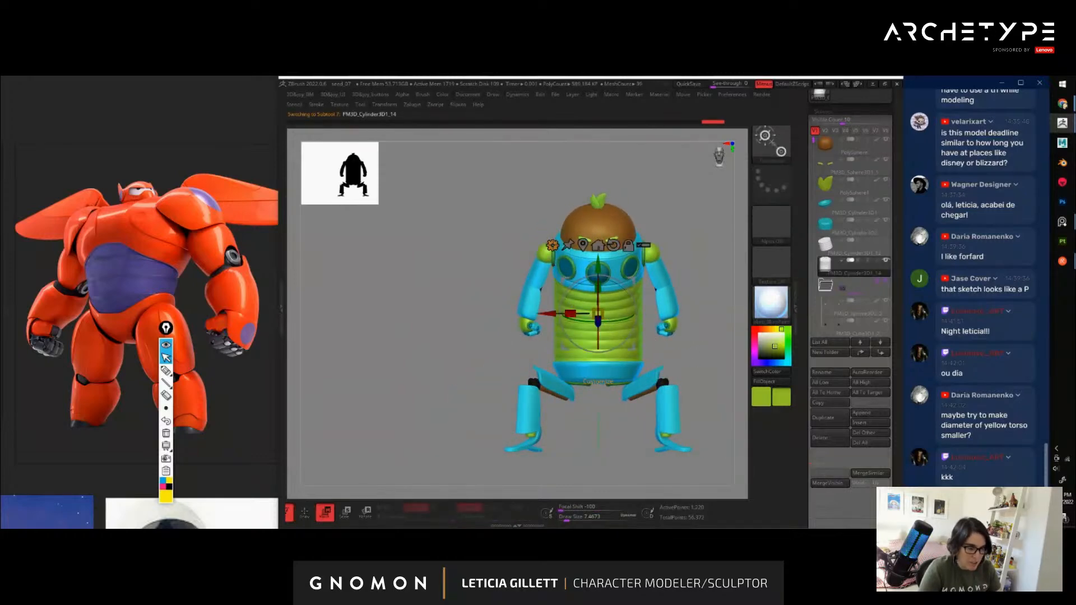
pyautogui.click(553, 246)
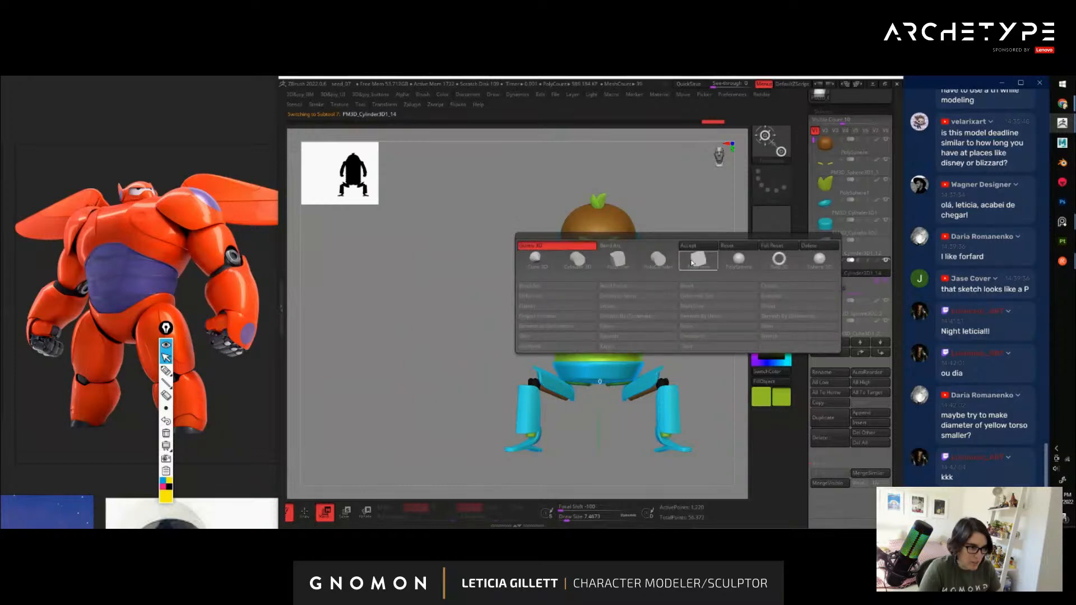
pyautogui.click(643, 247)
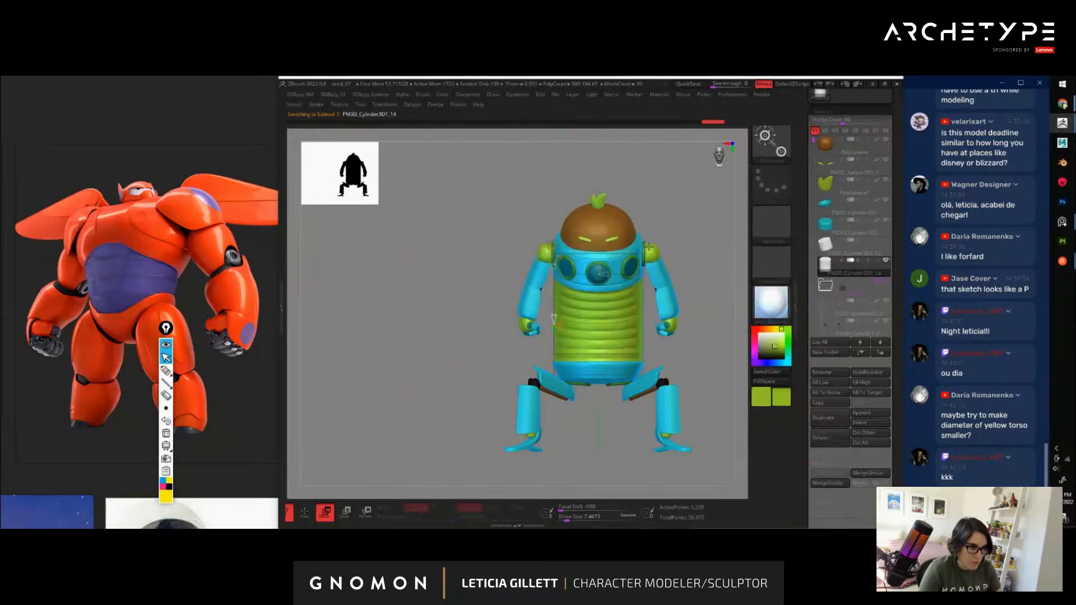
pyautogui.moveTo(701, 252); pyautogui.dragTo(728, 252)
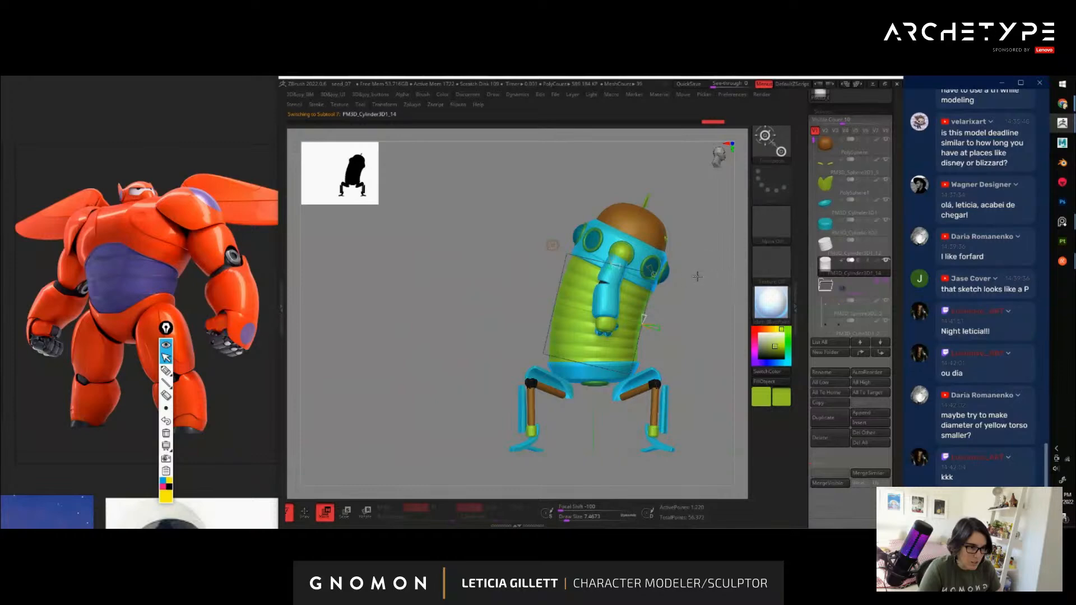
pyautogui.moveTo(693, 287)
pyautogui.mouseDown()
pyautogui.moveTo(671, 301)
pyautogui.moveTo(676, 323)
pyautogui.moveTo(713, 330)
pyautogui.mouseUp()
pyautogui.press('q')
pyautogui.moveTo(707, 306); pyautogui.dragTo(717, 317)
pyautogui.click(553, 245)
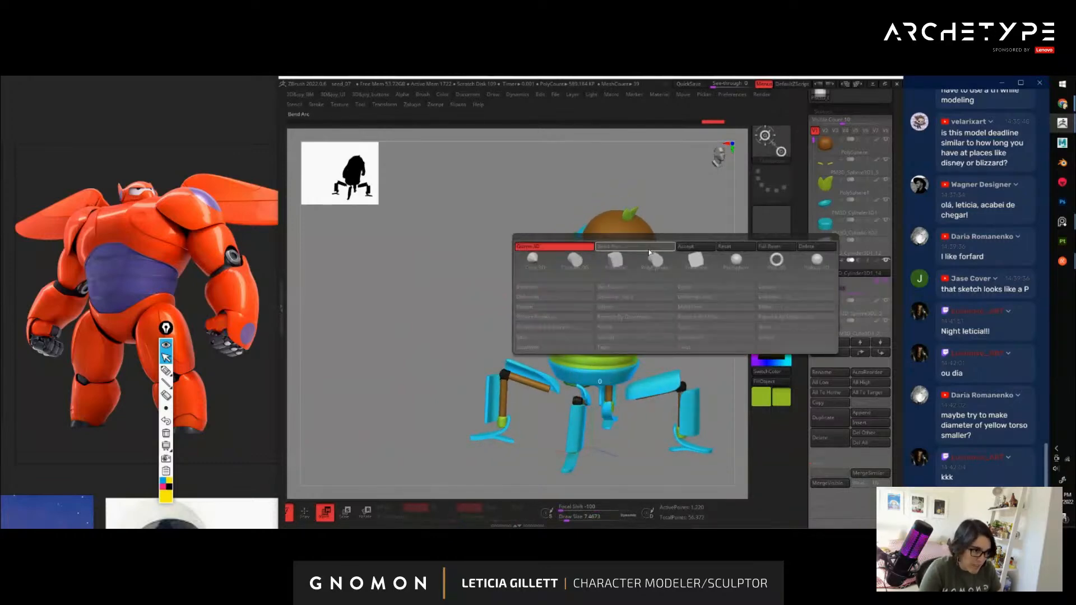
pyautogui.click(777, 247)
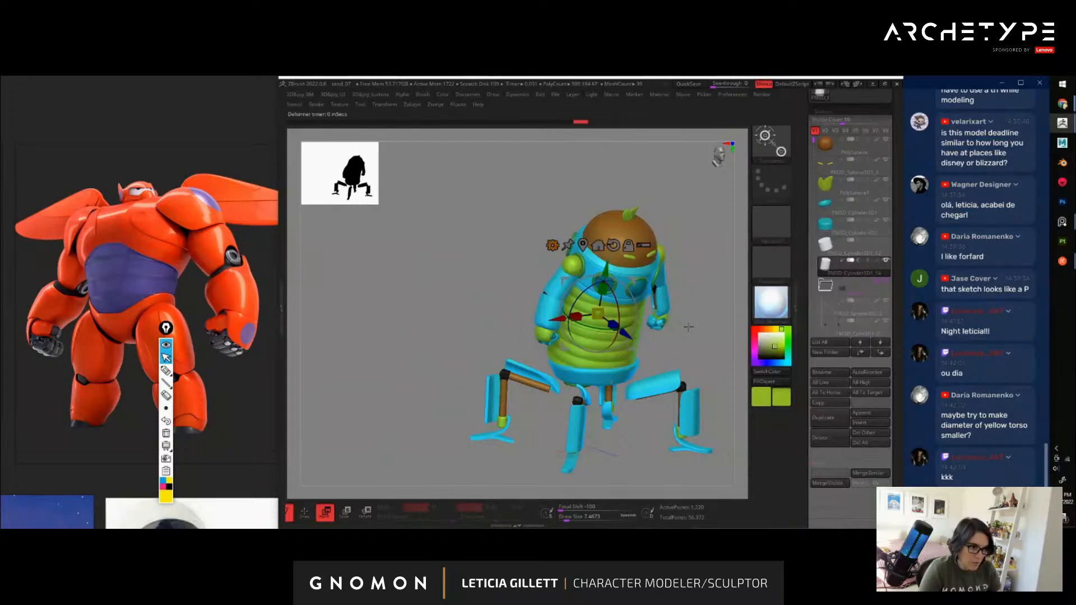
# Straighten the green torso into an upright cylinder and make its diameter slightly smaller
pyautogui.moveTo(688, 327); pyautogui.dragTo(600, 322)
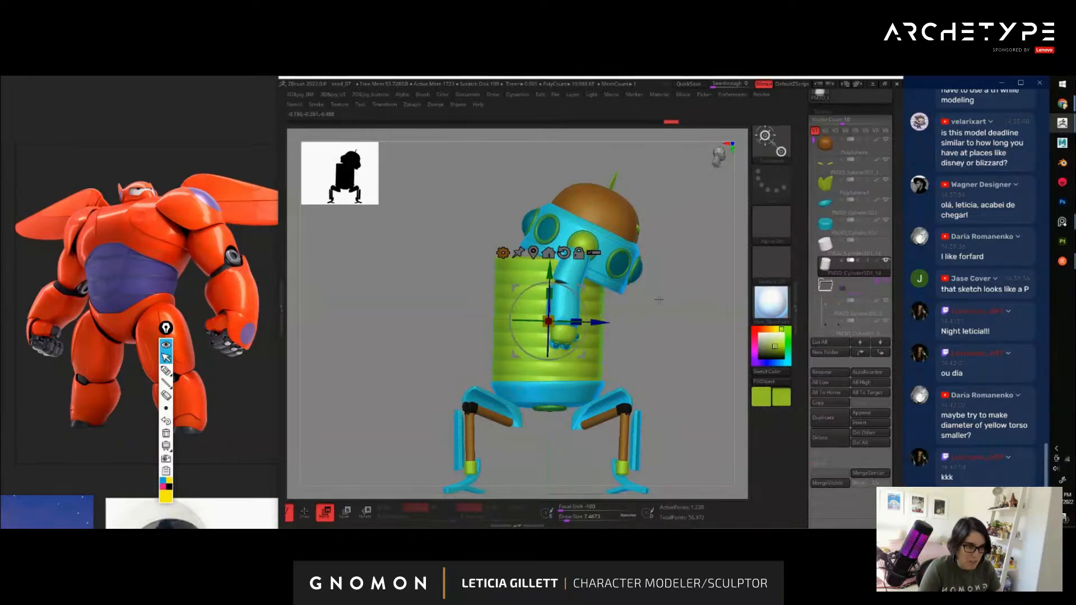
pyautogui.keyDown('shift'); pyautogui.moveTo(659, 300); pyautogui.dragTo(548, 321); pyautogui.keyUp('shift')
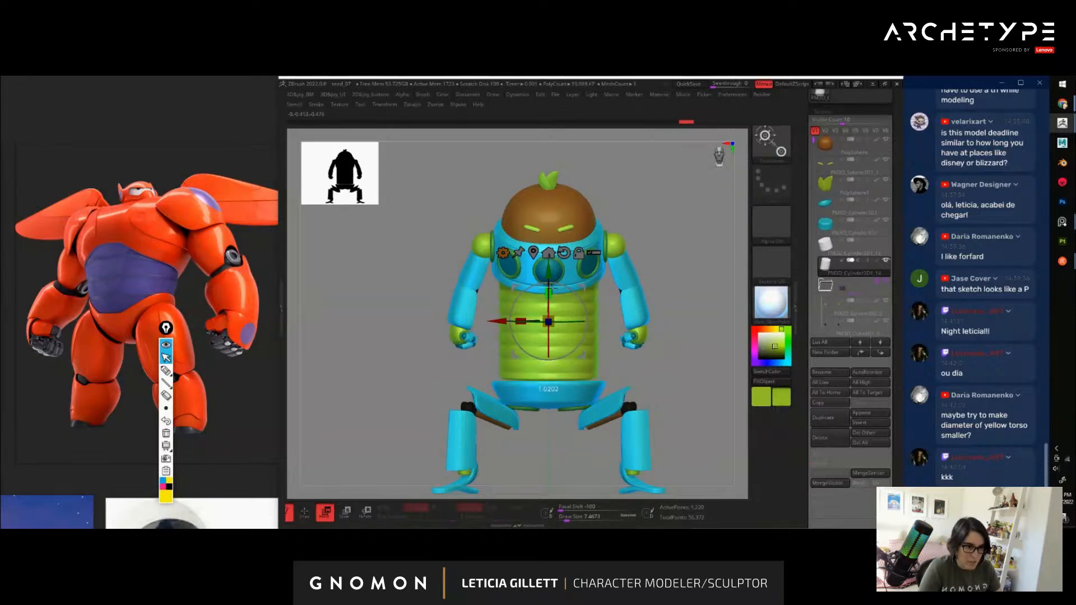
pyautogui.keyDown('shift'); pyautogui.moveTo(645, 371); pyautogui.dragTo(717, 372); pyautogui.keyUp('shift')
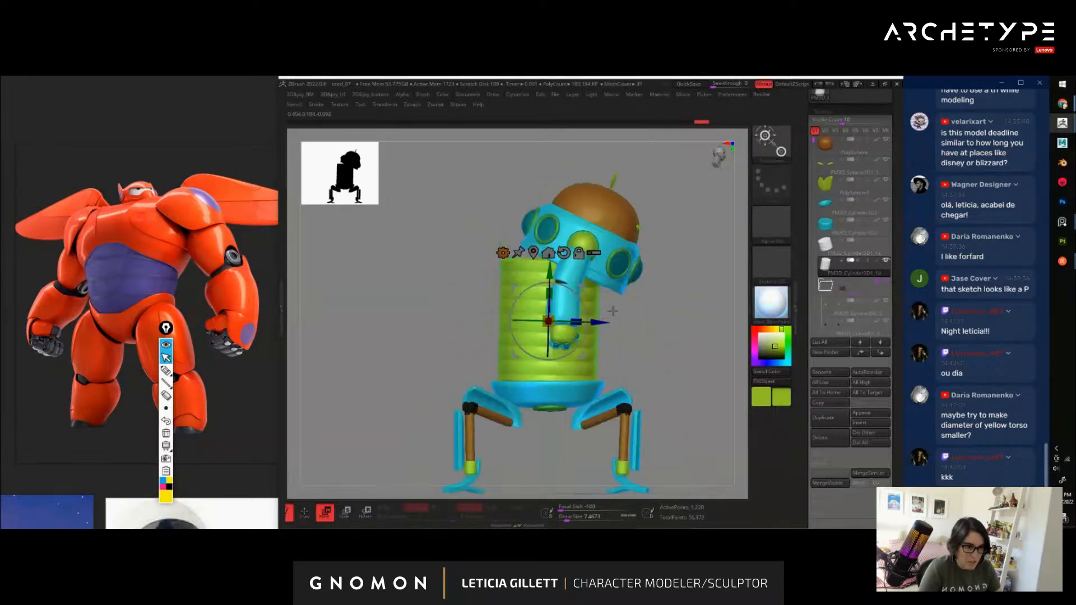
# Try bending the torso with the Bend Arc deformer and tilting it forward towards the chest ring
pyautogui.click(503, 252)
pyautogui.click(504, 293)
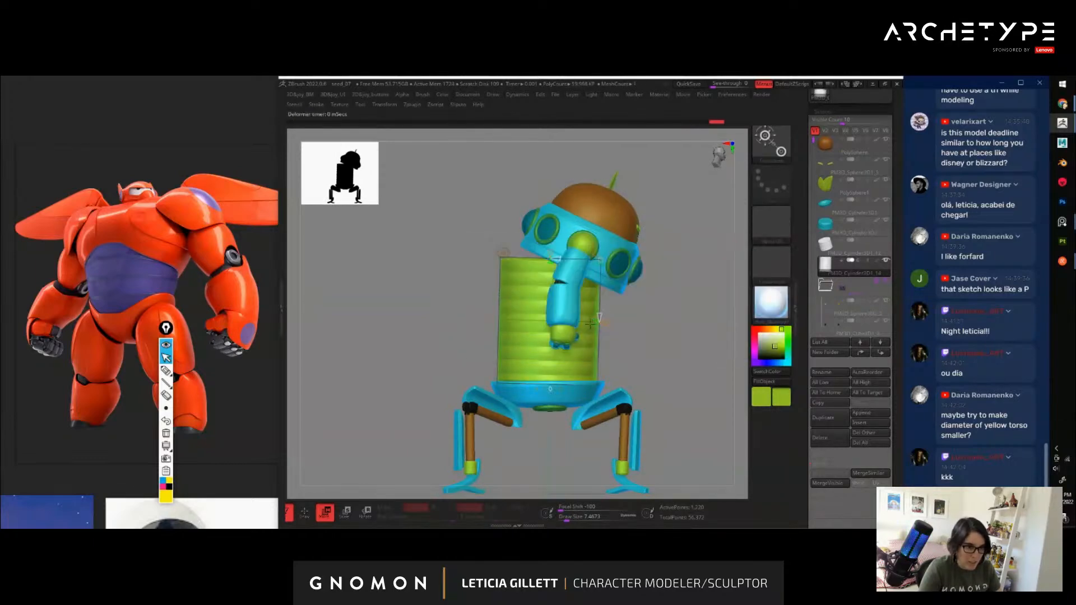
pyautogui.moveTo(606, 328); pyautogui.dragTo(616, 329)
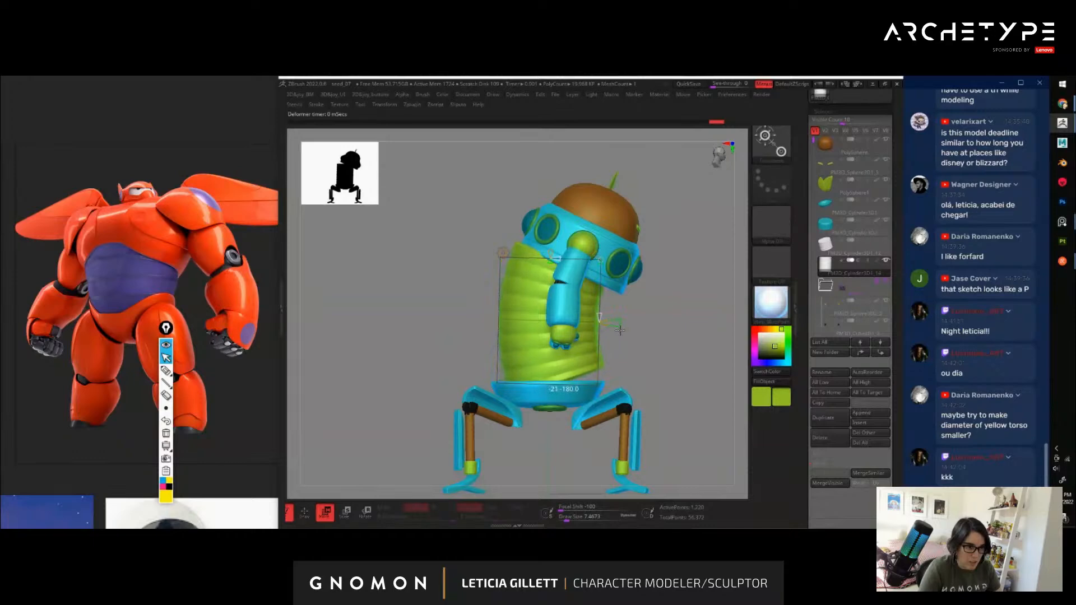
pyautogui.press('w')
pyautogui.moveTo(581, 297)
pyautogui.mouseDown()
pyautogui.moveTo(588, 306)
pyautogui.moveTo(587, 295)
pyautogui.mouseUp()
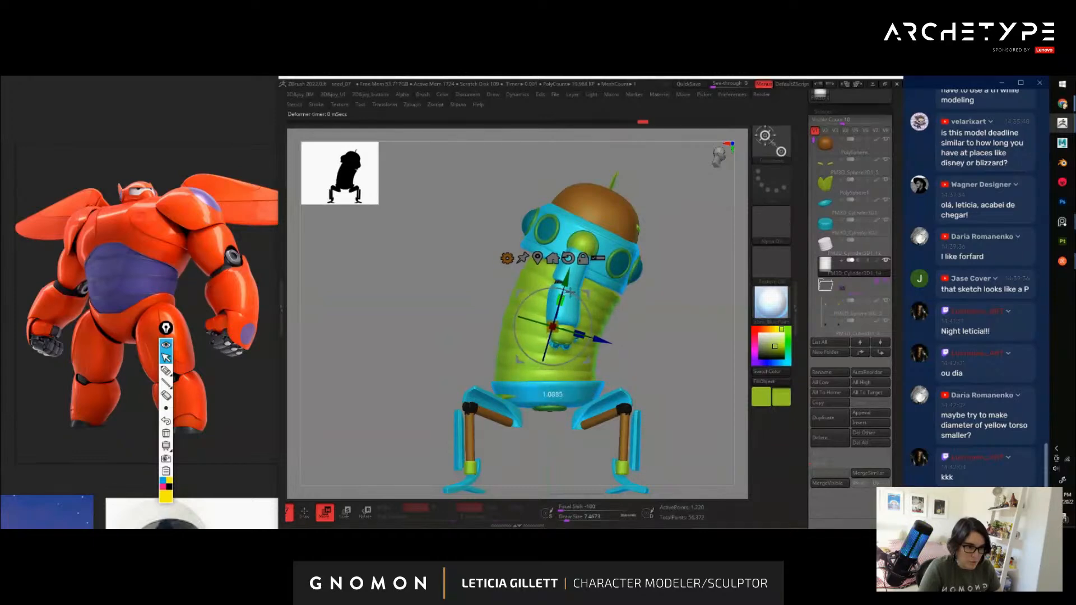
pyautogui.moveTo(588, 291); pyautogui.dragTo(589, 285)
# Undo the torso's bend and tilt back to the straight upright cylinder
pyautogui.hotkey('ctrl', 'z')
pyautogui.hotkey('ctrl', 'z')
pyautogui.hotkey('ctrl', 'z')
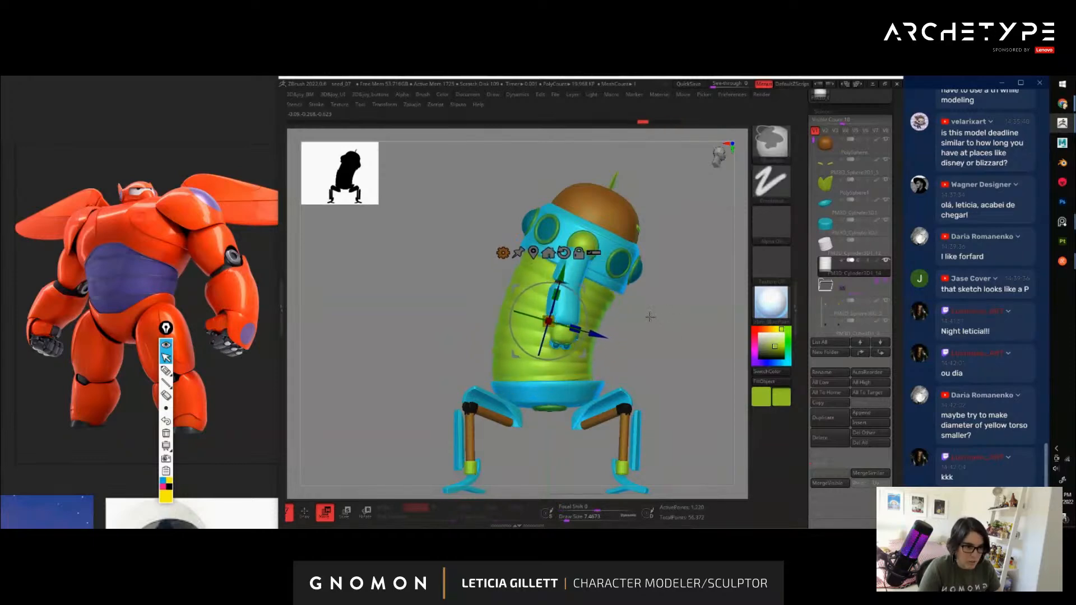
pyautogui.hotkey('ctrl', 'z')
pyautogui.hotkey('ctrl', 'z')
pyautogui.hotkey('ctrl', 'z')
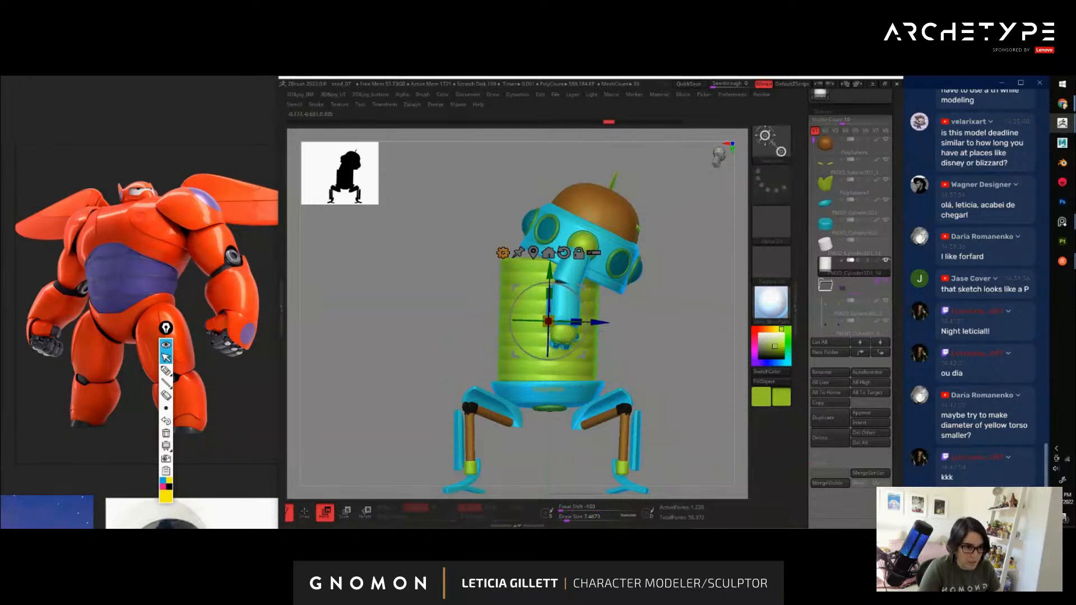
# Adjust the straight torso's placement slightly, then bend it forward with Bend Arc so it joins the chest and hip rings
pyautogui.moveTo(551, 291); pyautogui.dragTo(552, 290)
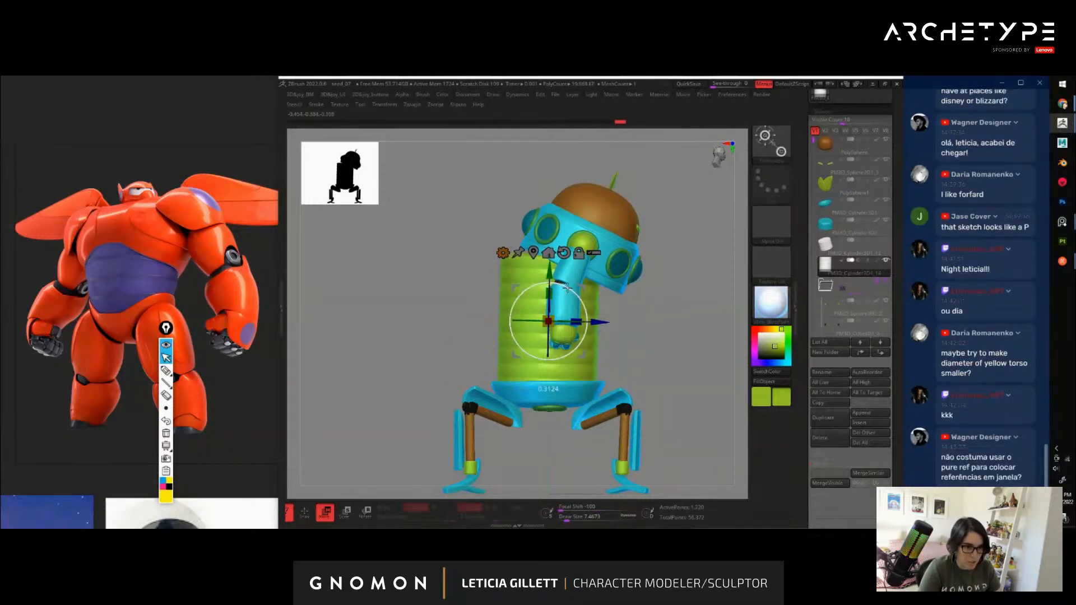
pyautogui.moveTo(583, 287); pyautogui.dragTo(569, 287)
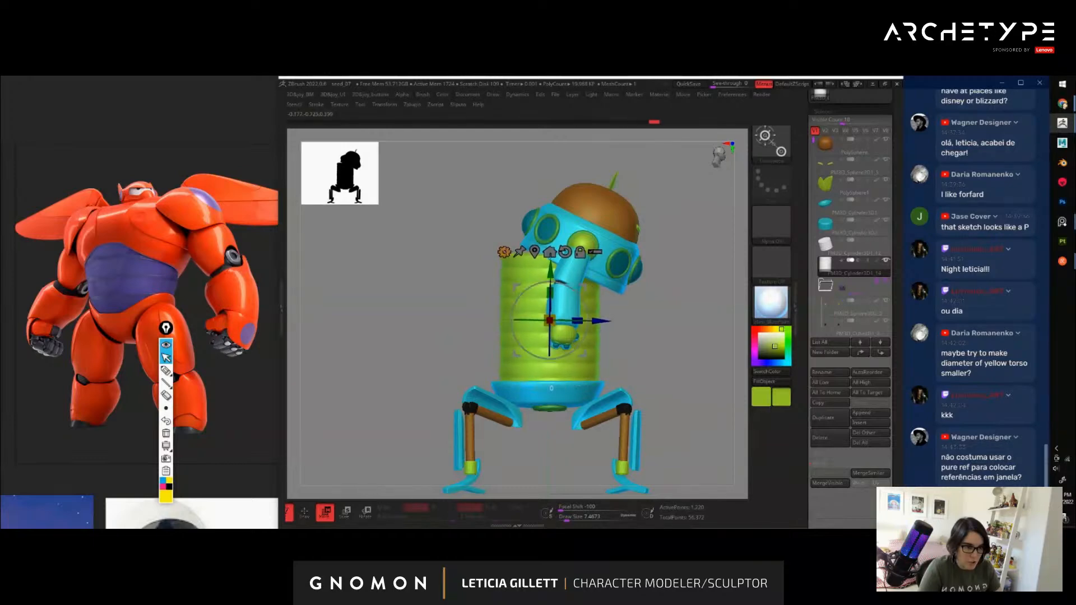
pyautogui.click(504, 252)
pyautogui.click(525, 292)
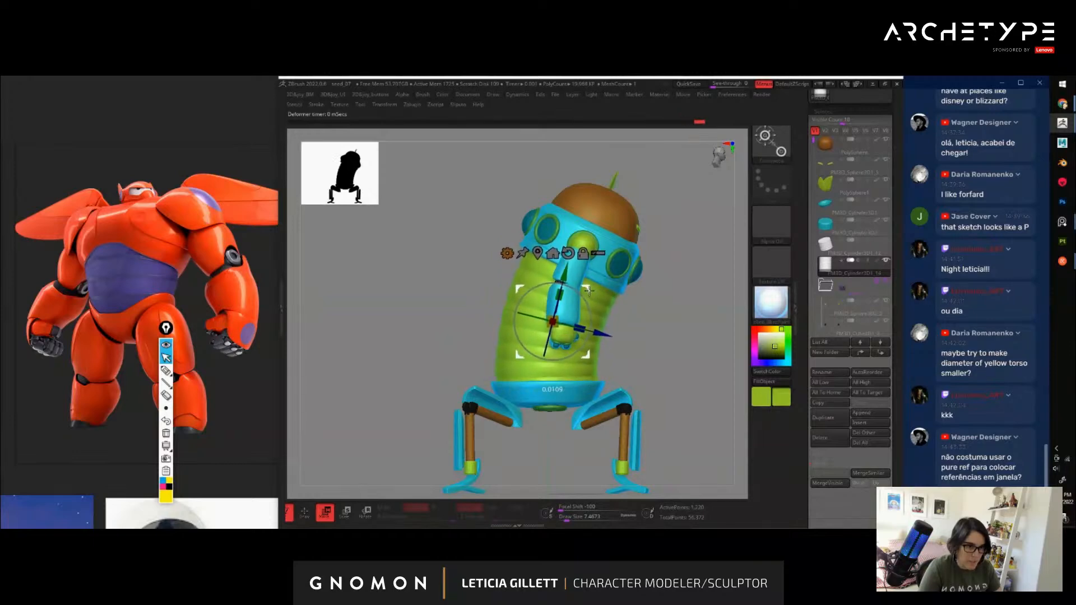
pyautogui.moveTo(588, 299)
pyautogui.mouseDown()
pyautogui.moveTo(718, 297)
pyautogui.moveTo(641, 315)
pyautogui.mouseUp()
pyautogui.press('q')
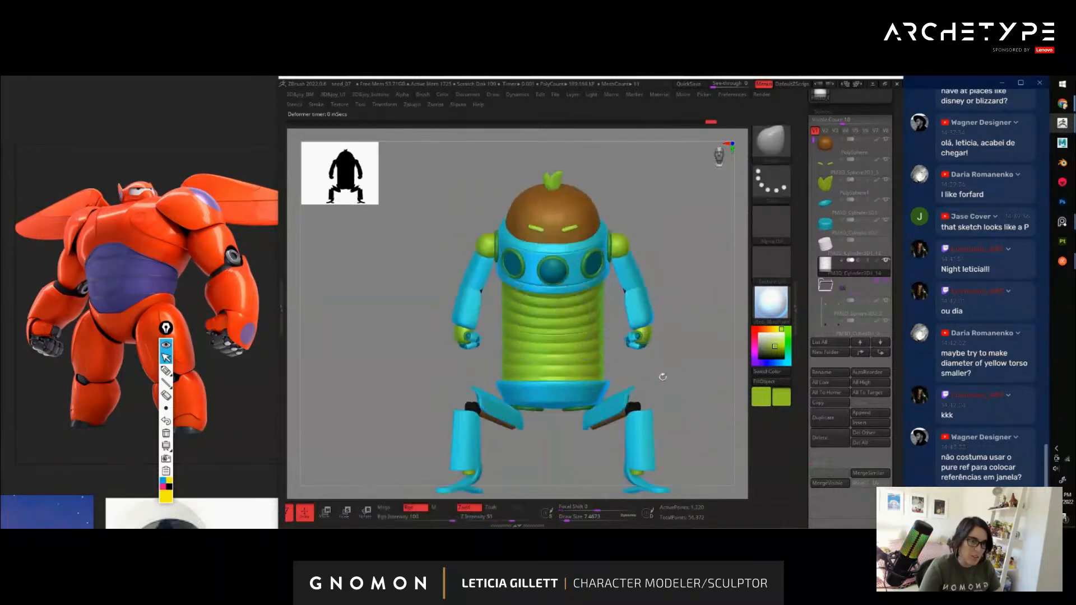
# Rotate the bent torso slightly in the side view to refine its fit between chest and hips
pyautogui.moveTo(663, 375)
pyautogui.keyDown('alt'); pyautogui.mouseDown()
pyautogui.moveTo(651, 327)
pyautogui.moveTo(697, 321)
pyautogui.moveTo(661, 339)
pyautogui.moveTo(598, 332)
pyautogui.moveTo(645, 339)
pyautogui.moveTo(634, 341)
pyautogui.moveTo(627, 279)
pyautogui.moveTo(683, 392)
pyautogui.moveTo(647, 372)
pyautogui.moveTo(649, 391)
pyautogui.moveTo(651, 345)
pyautogui.mouseUp(); pyautogui.keyUp('alt')
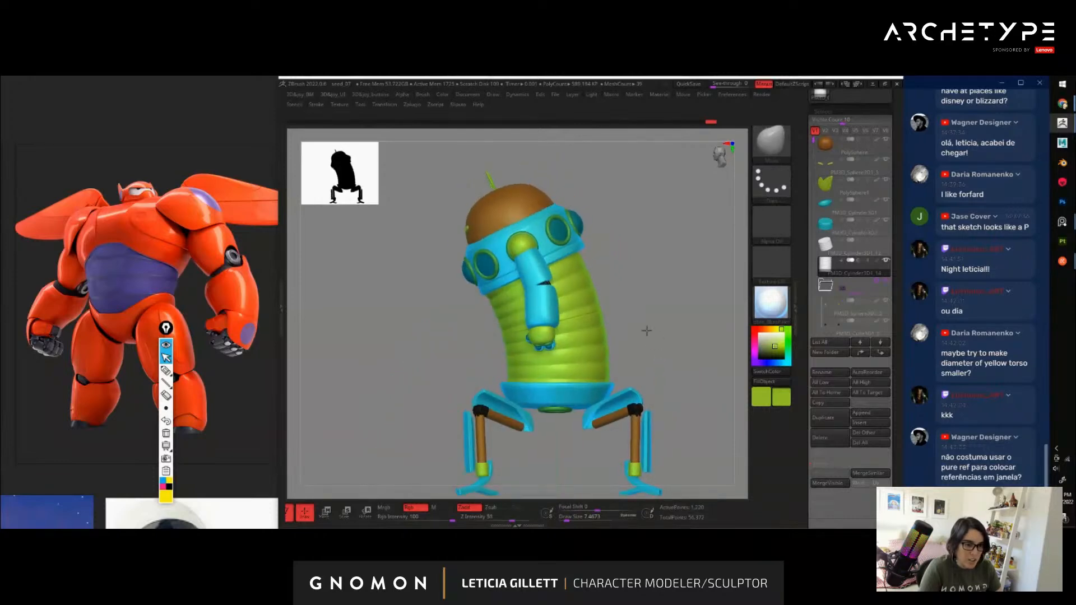
pyautogui.press('w')
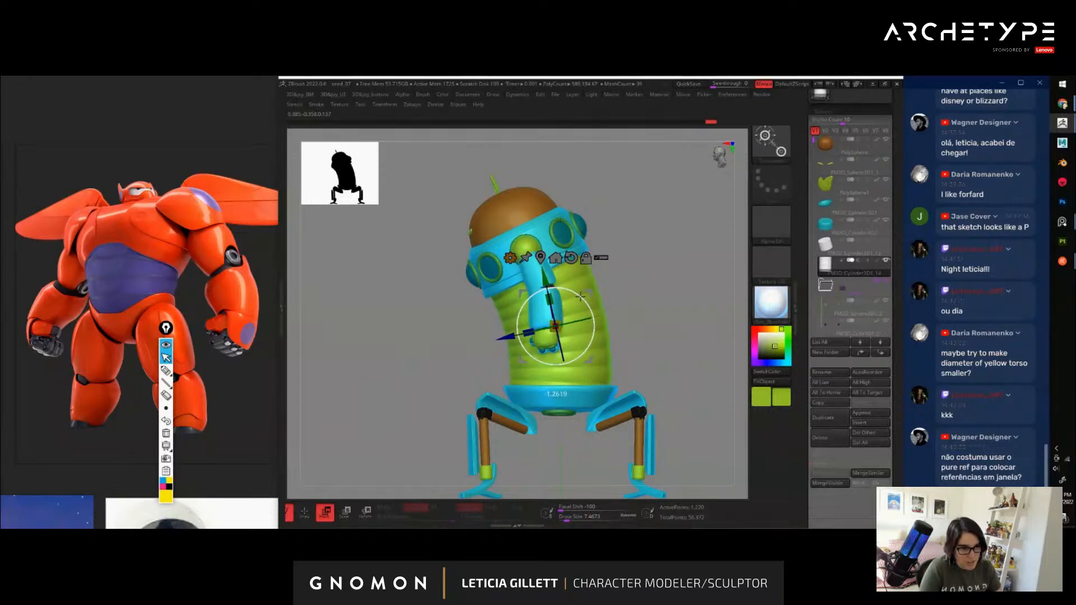
pyautogui.moveTo(580, 296); pyautogui.dragTo(580, 298)
pyautogui.press('q')
# Select the blue hip ring and limit the multi-subtool transform to it and the green part beneath it
pyautogui.moveTo(673, 363)
pyautogui.keyDown('alt'); pyautogui.mouseDown()
pyautogui.moveTo(681, 299)
pyautogui.moveTo(654, 294)
pyautogui.mouseUp(); pyautogui.keyUp('alt')
pyautogui.keyDown('alt'); pyautogui.click(596, 330); pyautogui.keyUp('alt')
pyautogui.press('w')
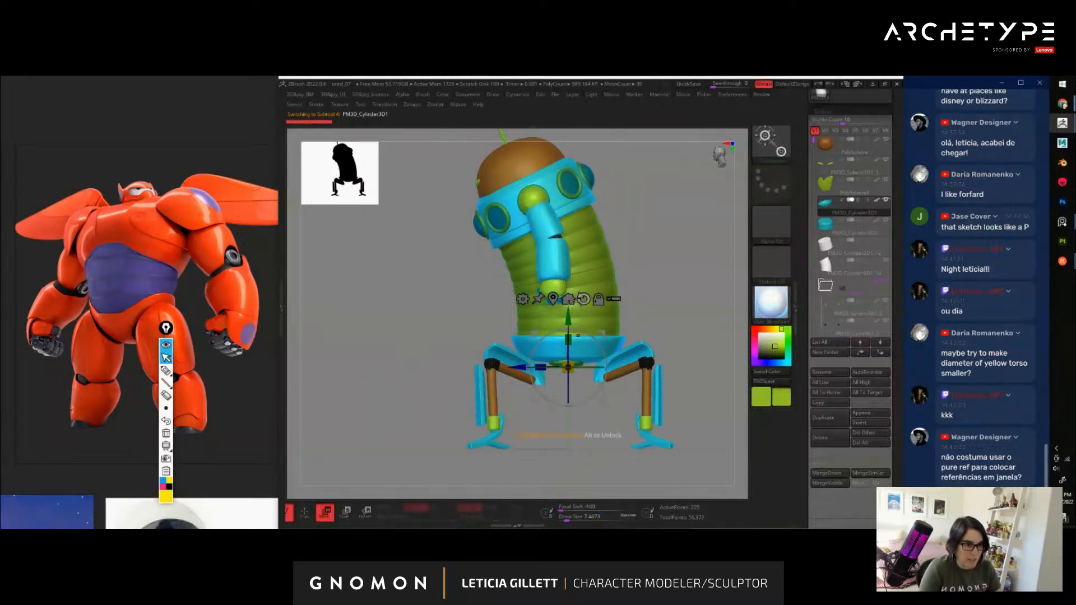
pyautogui.click(613, 299)
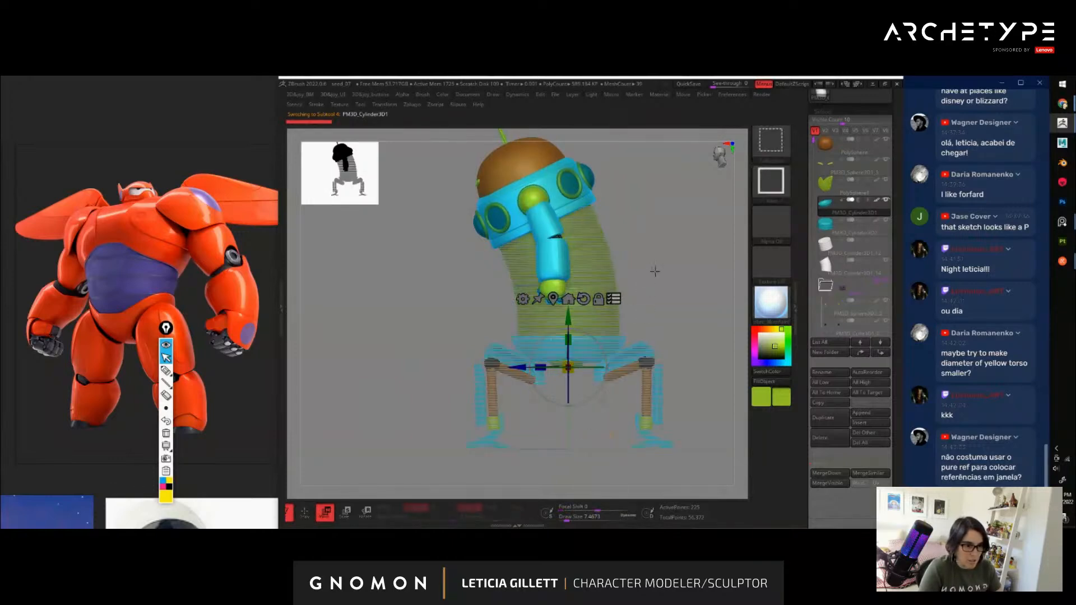
pyautogui.keyDown('ctrl'); pyautogui.keyDown('shift'); pyautogui.click(650, 275); pyautogui.keyUp('shift'); pyautogui.keyUp('ctrl')
pyautogui.keyDown('ctrl'); pyautogui.keyDown('shift'); pyautogui.click(628, 327); pyautogui.keyUp('shift'); pyautogui.keyUp('ctrl')
pyautogui.keyDown('ctrl'); pyautogui.keyDown('shift'); pyautogui.click(580, 362); pyautogui.keyUp('shift'); pyautogui.keyUp('ctrl')
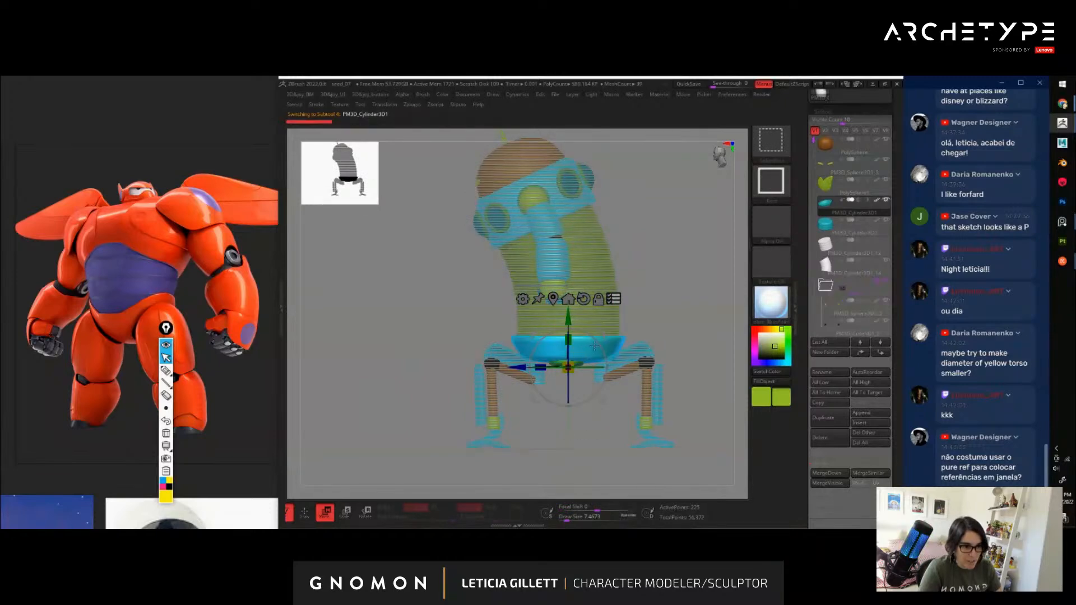
# Raise and slightly tilt the hip ring parts in the side view to follow the torso's base
pyautogui.moveTo(596, 341); pyautogui.dragTo(605, 313)
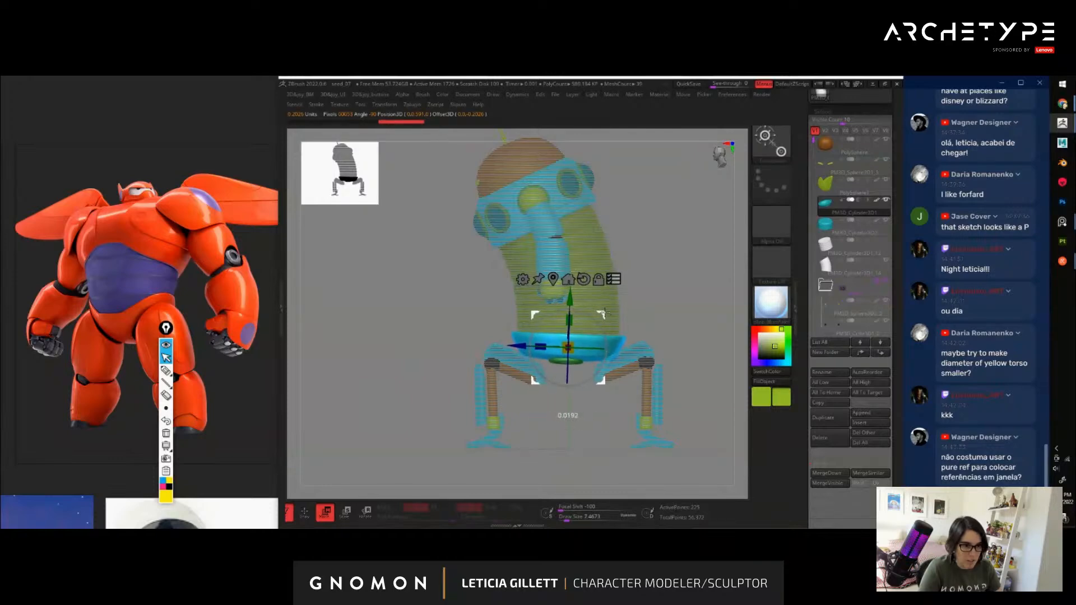
pyautogui.press('q')
pyautogui.moveTo(651, 279)
pyautogui.mouseDown()
pyautogui.moveTo(744, 272)
pyautogui.moveTo(684, 314)
pyautogui.moveTo(656, 295)
pyautogui.mouseUp()
pyautogui.moveTo(655, 295); pyautogui.dragTo(668, 333)
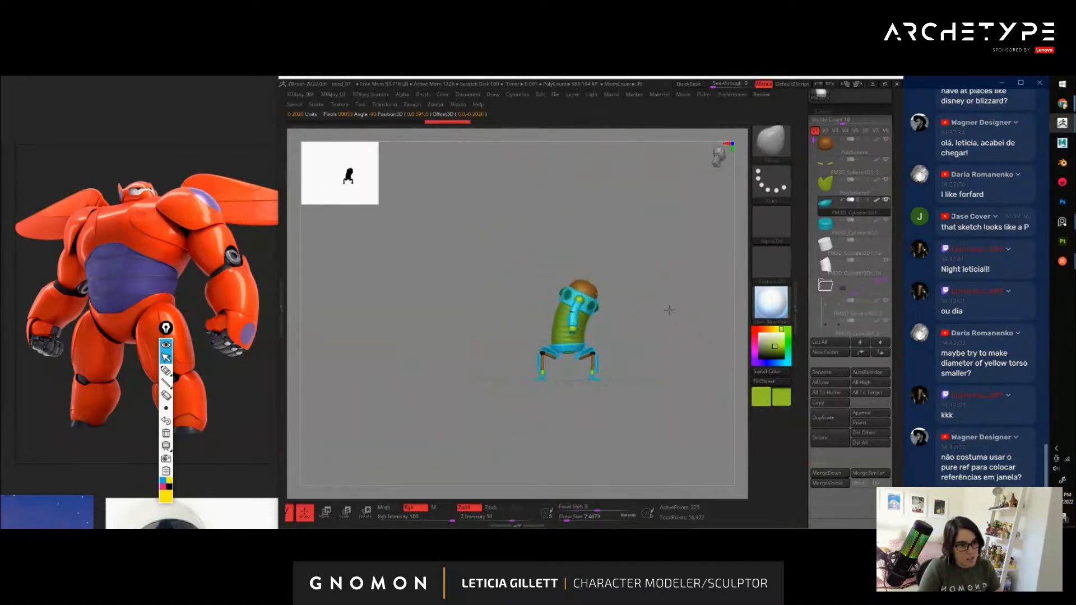
pyautogui.press('f')
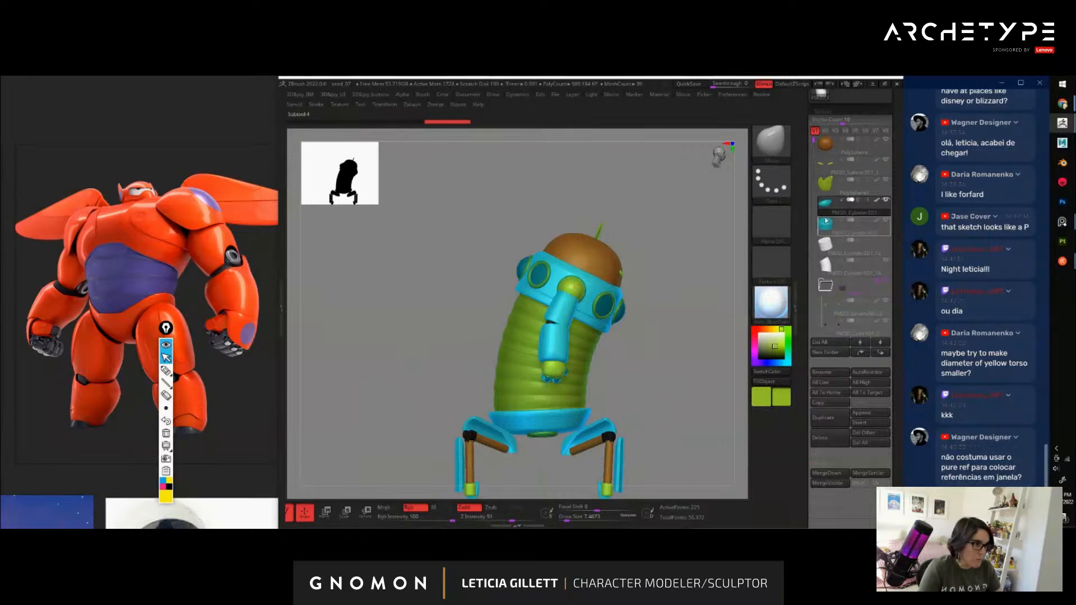
# Set the arms' folder to transform as one group and swing the arms slightly forward about the shoulders
pyautogui.scroll(-3, 841, 220)
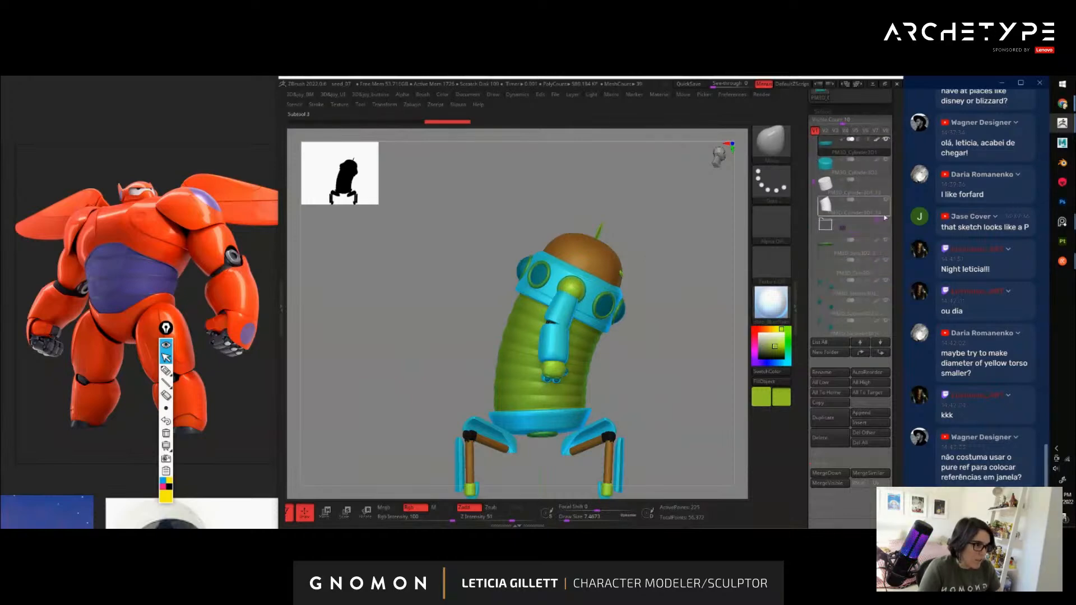
pyautogui.click(877, 221)
pyautogui.click(852, 222)
pyautogui.keyDown('alt'); pyautogui.click(578, 282); pyautogui.keyUp('alt')
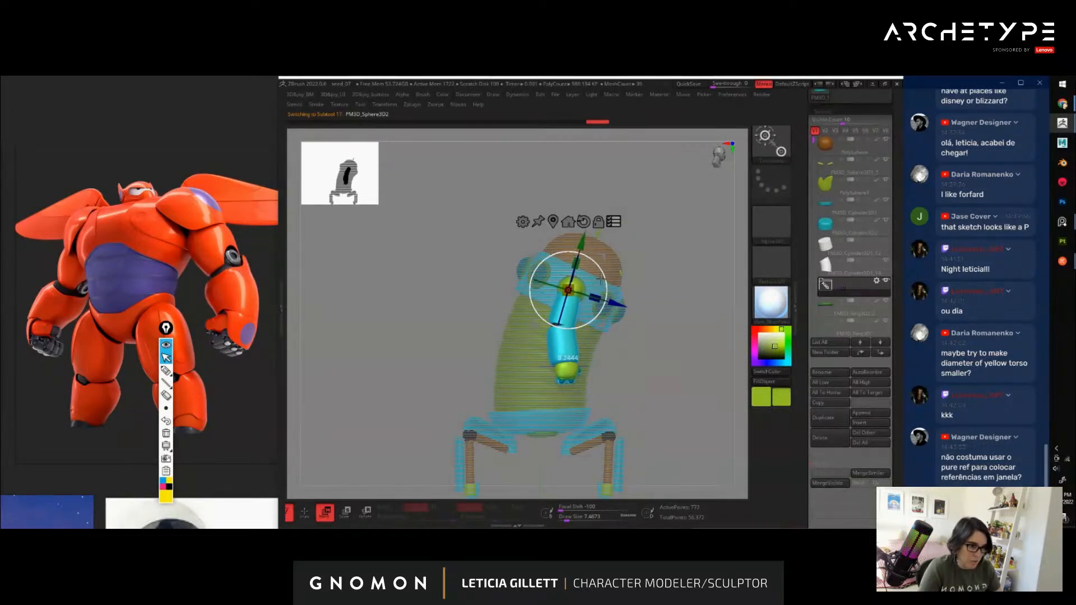
pyautogui.press('q')
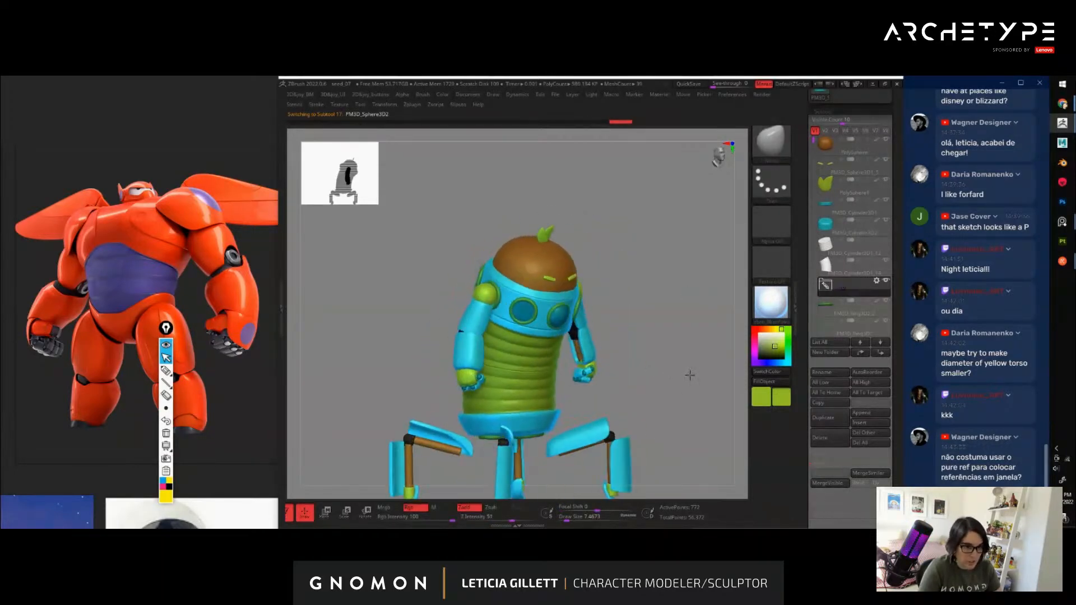
# Enlarge the silhouette thumbnail and check the character's side profile in it
pyautogui.press('w')
pyautogui.moveTo(690, 375)
pyautogui.mouseDown()
pyautogui.moveTo(639, 355)
pyautogui.moveTo(636, 328)
pyautogui.mouseUp()
pyautogui.press('q')
pyautogui.moveTo(374, 201); pyautogui.dragTo(437, 267)
pyautogui.moveTo(627, 349)
pyautogui.mouseDown()
pyautogui.moveTo(683, 363)
pyautogui.moveTo(684, 376)
pyautogui.moveTo(670, 397)
pyautogui.moveTo(615, 387)
pyautogui.mouseUp()
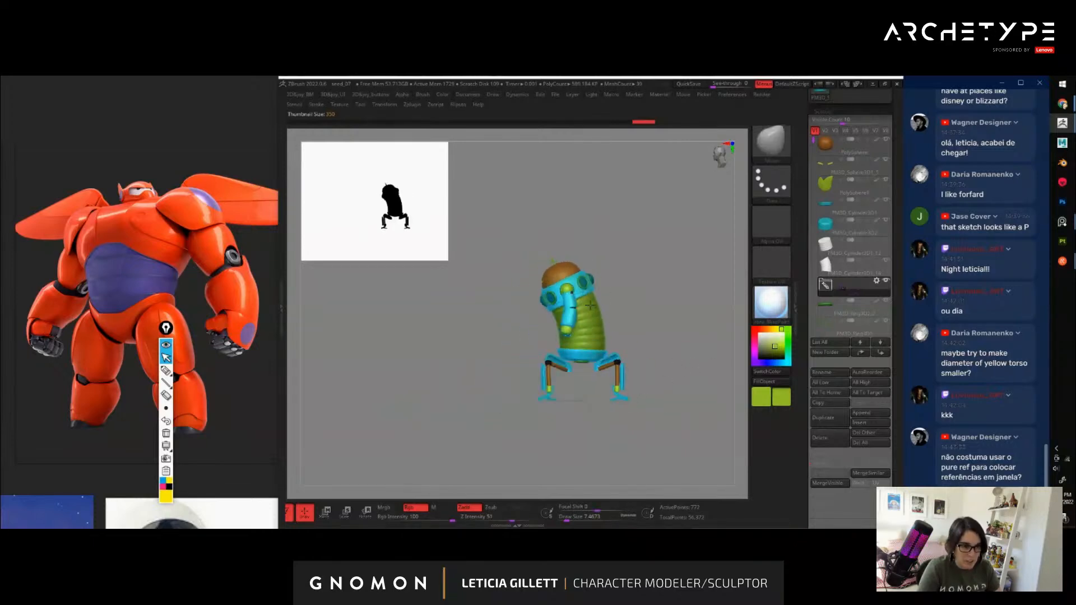
# Fine-tune the arms' forward swing and position at the shoulders in the side view
pyautogui.press('w')
pyautogui.moveTo(598, 262); pyautogui.dragTo(598, 269)
pyautogui.press('q')
pyautogui.moveTo(664, 366); pyautogui.dragTo(711, 356)
pyautogui.press('w')
pyautogui.moveTo(590, 271); pyautogui.dragTo(596, 282)
pyautogui.press('q')
pyautogui.moveTo(685, 368)
pyautogui.mouseDown()
pyautogui.moveTo(653, 362)
pyautogui.moveTo(704, 359)
pyautogui.moveTo(707, 404)
pyautogui.moveTo(691, 287)
pyautogui.mouseUp()
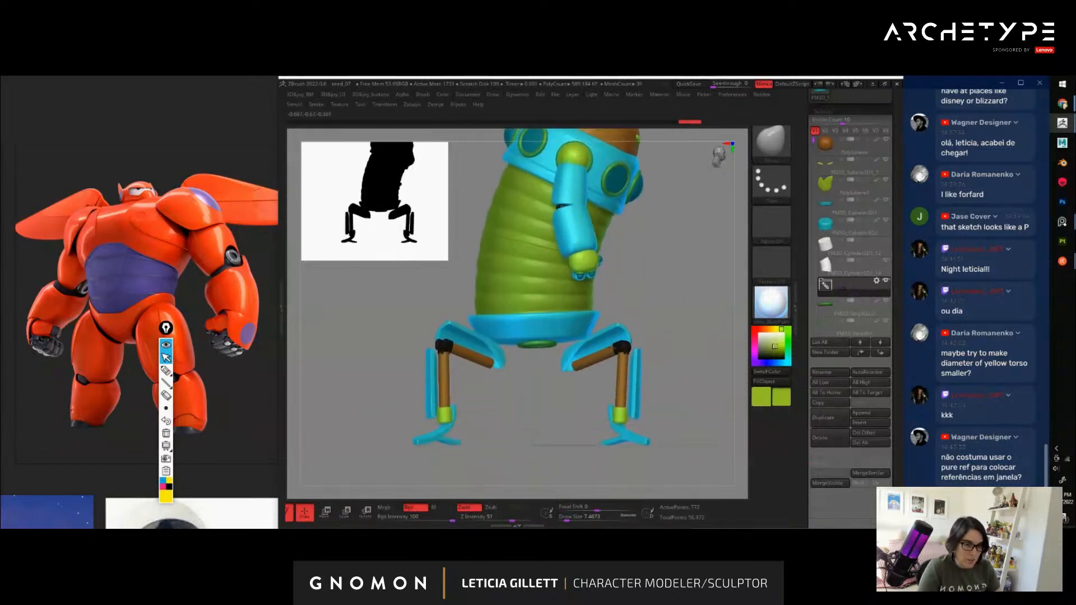
# Limit the multi-subtool transform to all four legs by starting from the two leg folders and adding the remaining leg parts
pyautogui.moveTo(811, 142); pyautogui.dragTo(810, 224)
pyautogui.click(875, 242)
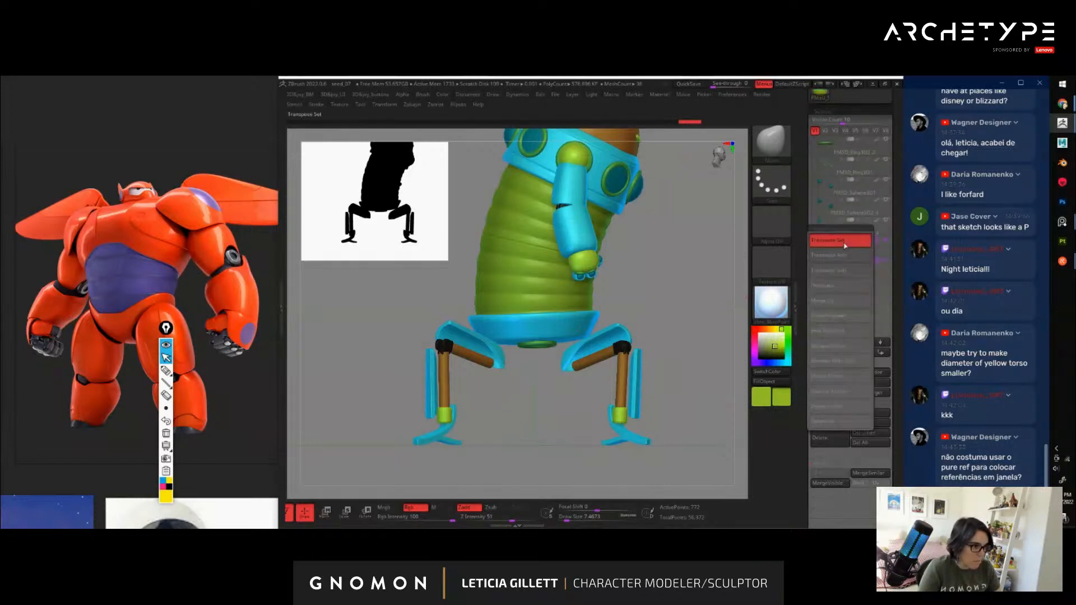
pyautogui.click(857, 255)
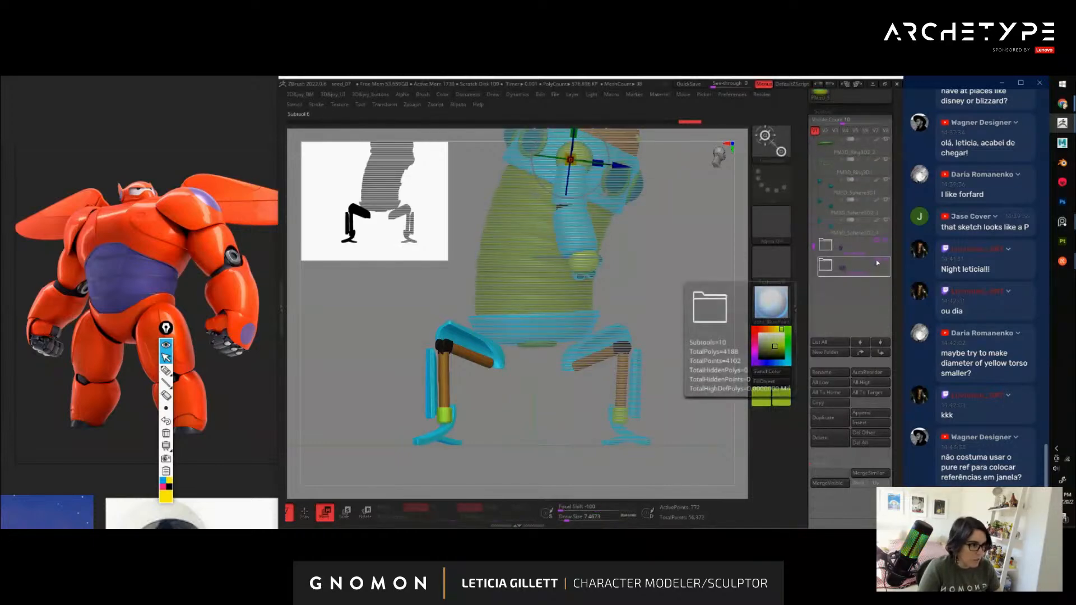
pyautogui.click(877, 263)
pyautogui.click(833, 274)
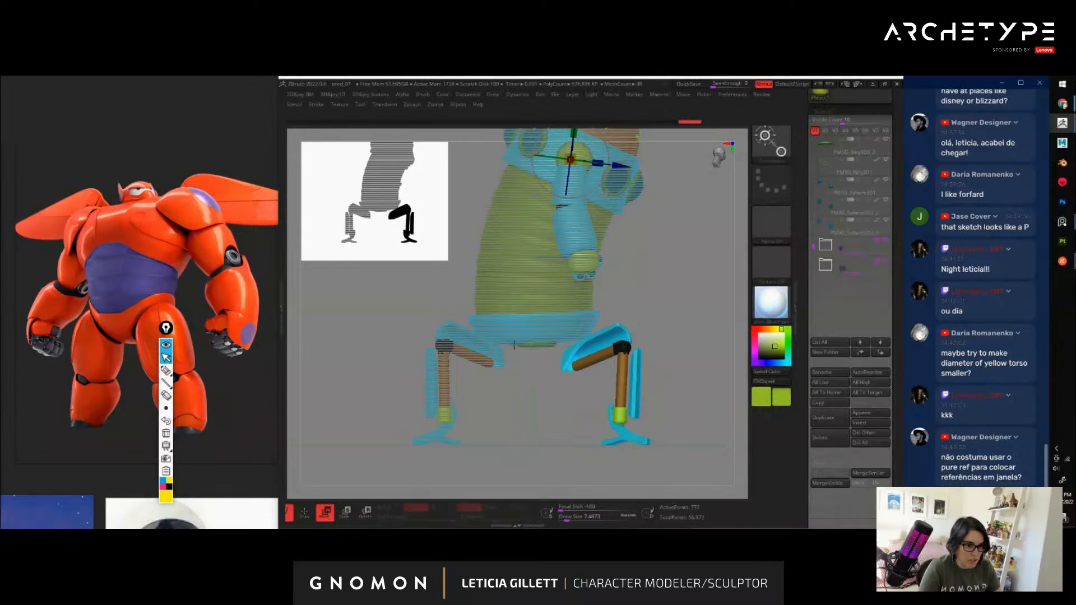
pyautogui.keyDown('ctrl'); pyautogui.keyDown('shift'); pyautogui.click(479, 340); pyautogui.keyUp('shift'); pyautogui.keyUp('ctrl')
pyautogui.keyDown('ctrl'); pyautogui.keyDown('shift'); pyautogui.click(471, 357); pyautogui.keyUp('shift'); pyautogui.keyUp('ctrl')
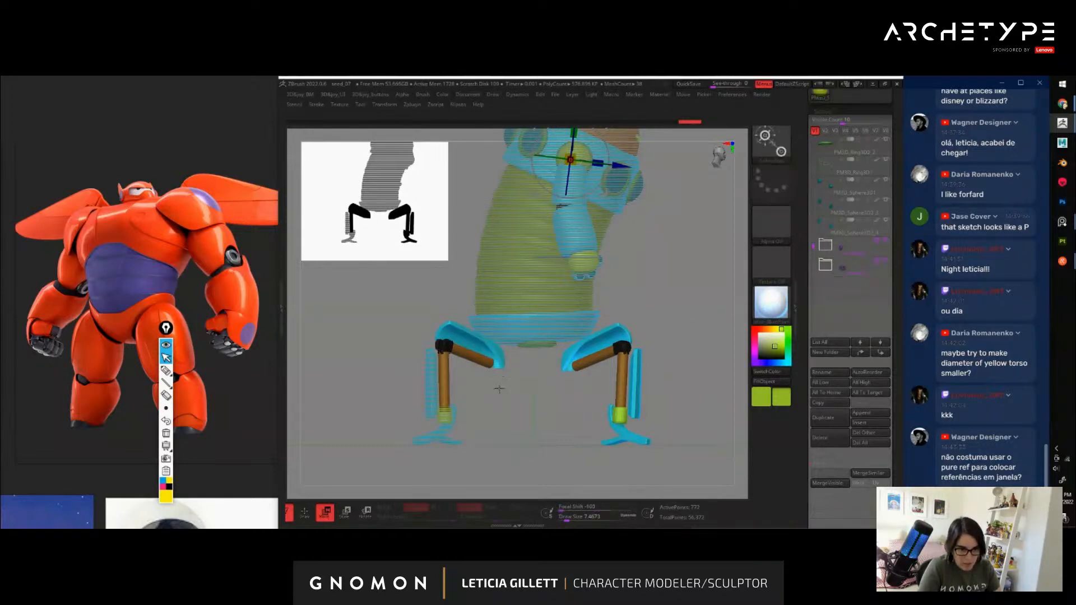
pyautogui.moveTo(443, 361); pyautogui.dragTo(429, 365)
pyautogui.keyDown('ctrl'); pyautogui.keyDown('shift'); pyautogui.click(429, 365); pyautogui.keyUp('shift'); pyautogui.keyUp('ctrl')
pyautogui.keyDown('ctrl'); pyautogui.keyDown('shift'); pyautogui.click(437, 407); pyautogui.keyUp('shift'); pyautogui.keyUp('ctrl')
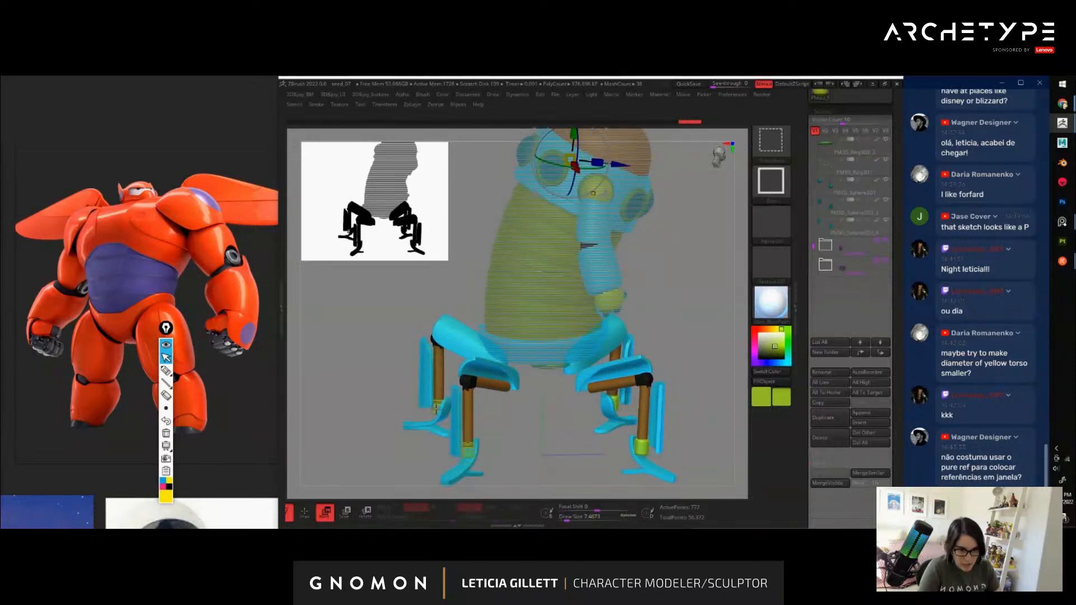
pyautogui.moveTo(474, 428); pyautogui.dragTo(511, 426)
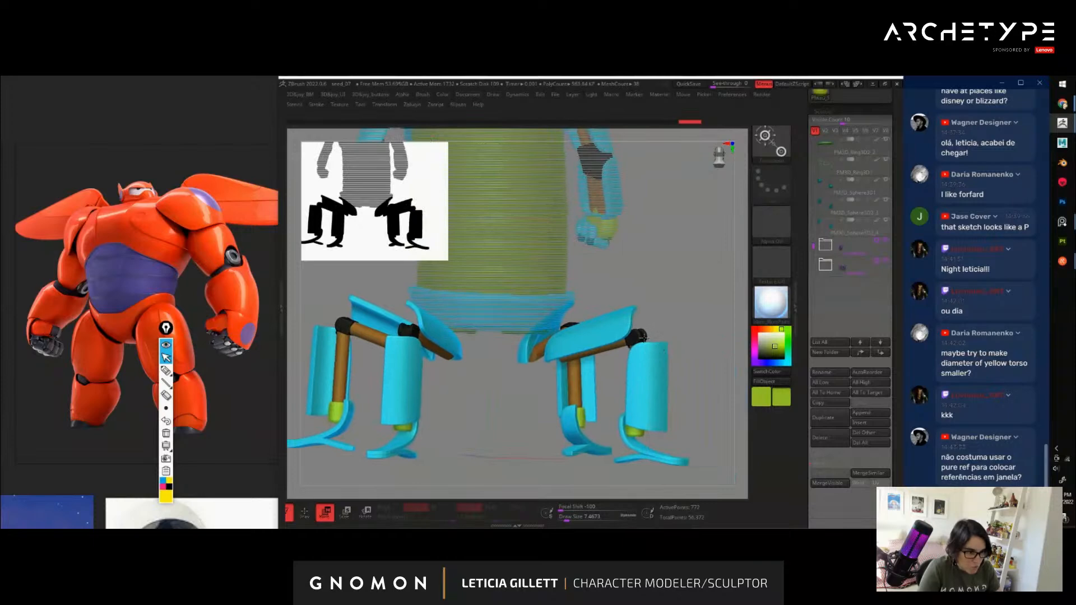
pyautogui.keyDown('ctrl'); pyautogui.keyDown('shift'); pyautogui.click(637, 338); pyautogui.keyUp('shift'); pyautogui.keyUp('ctrl')
# Raise the four legs slightly relative to the hip ring in the side view
pyautogui.moveTo(704, 333); pyautogui.dragTo(763, 452)
pyautogui.keyDown('alt'); pyautogui.moveTo(588, 238); pyautogui.dragTo(598, 282); pyautogui.keyUp('alt')
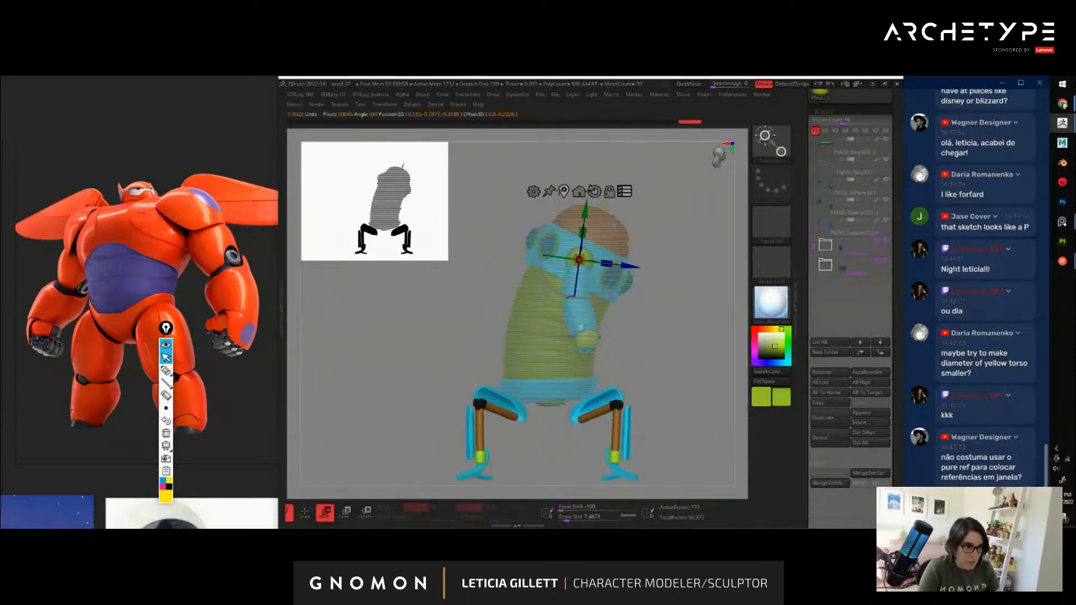
pyautogui.moveTo(581, 232); pyautogui.dragTo(579, 200)
pyautogui.keyDown('alt'); pyautogui.moveTo(667, 308); pyautogui.dragTo(632, 286); pyautogui.keyUp('alt')
pyautogui.moveTo(562, 174); pyautogui.dragTo(559, 168)
pyautogui.press('q')
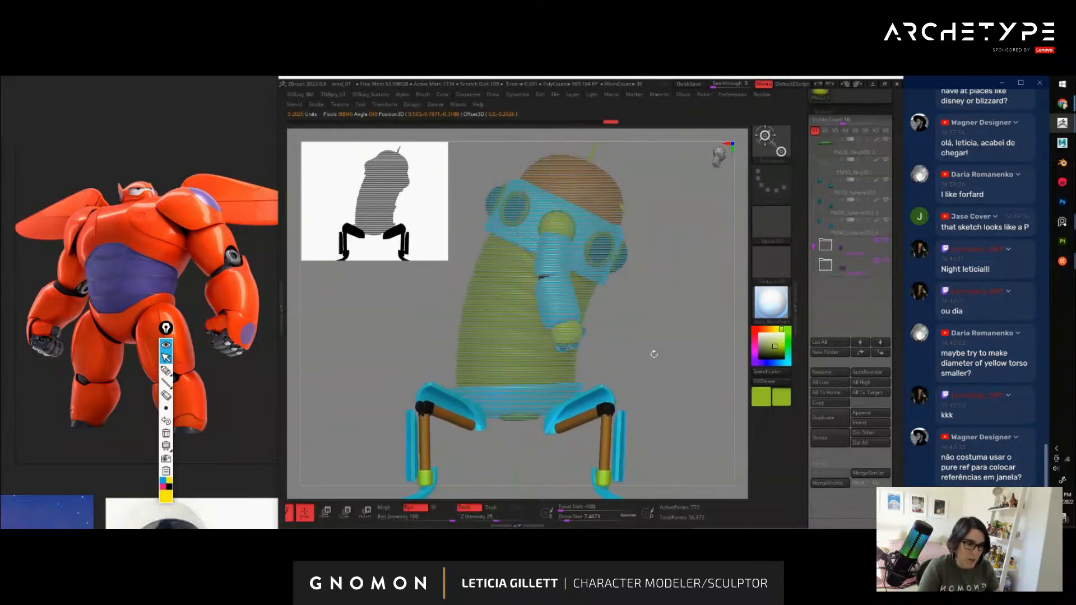
pyautogui.moveTo(648, 356)
pyautogui.keyDown('alt'); pyautogui.mouseDown()
pyautogui.moveTo(650, 326)
pyautogui.moveTo(633, 334)
pyautogui.mouseUp(); pyautogui.keyUp('alt')
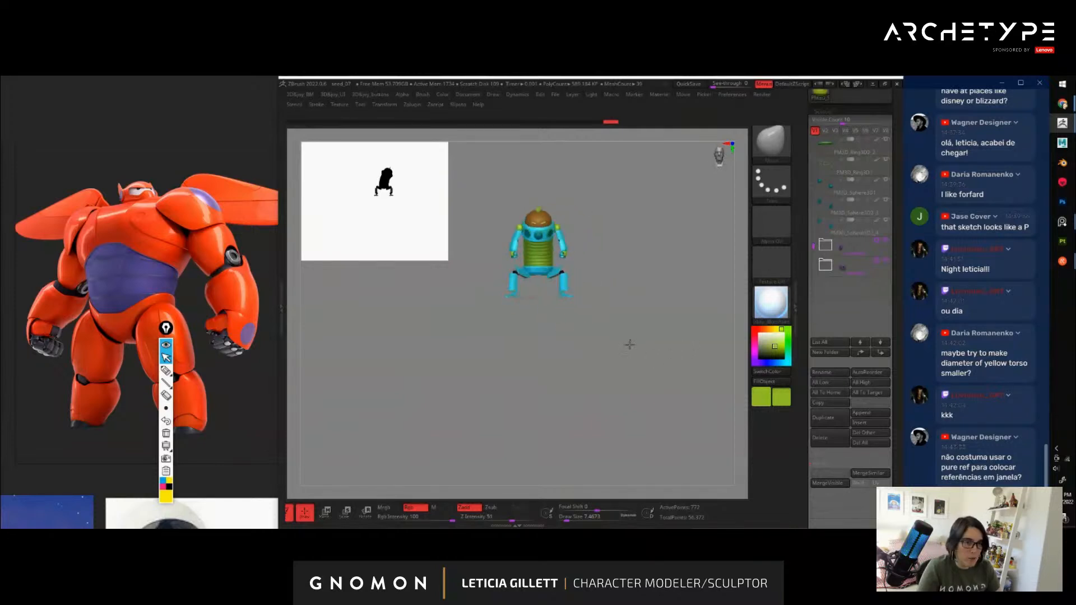
# Try to tilt the ribbed torso and shift it backward behind the head
pyautogui.keyDown('alt'); pyautogui.moveTo(629, 344); pyautogui.dragTo(555, 322); pyautogui.keyUp('alt')
pyautogui.keyDown('alt'); pyautogui.click(555, 322); pyautogui.keyUp('alt')
pyautogui.press('w')
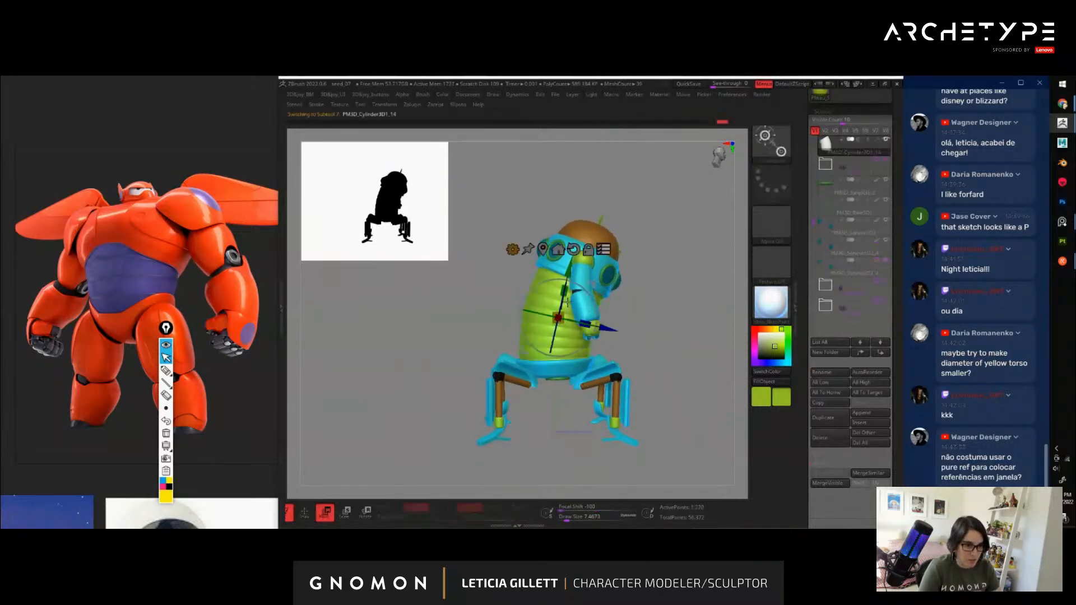
pyautogui.moveTo(558, 318); pyautogui.dragTo(562, 311)
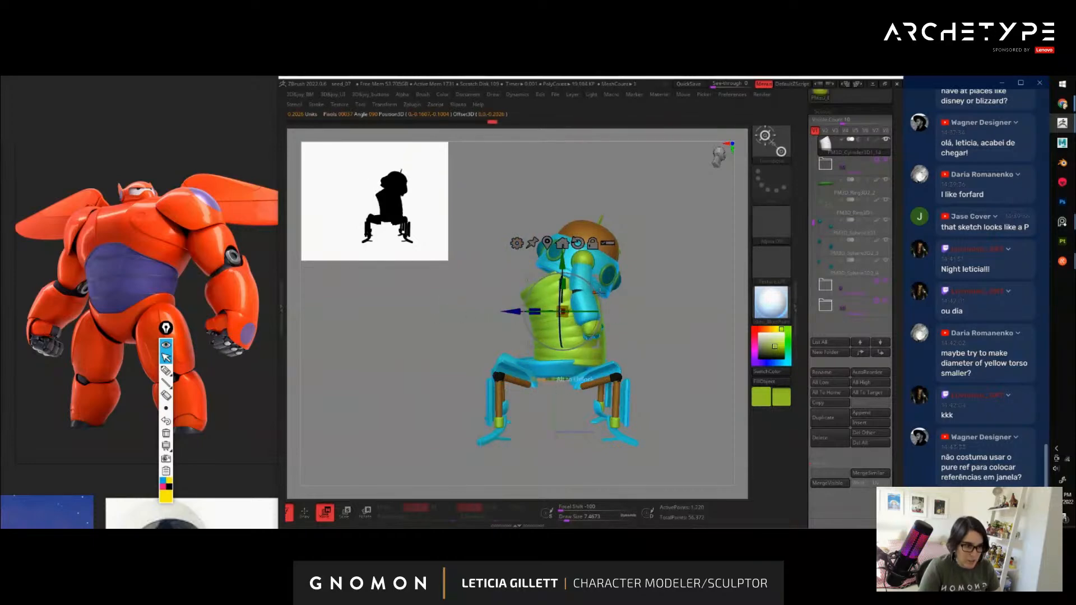
pyautogui.moveTo(600, 292); pyautogui.dragTo(585, 313, button='right')
pyautogui.hotkey('ctrl', 'z')
pyautogui.moveTo(587, 312)
pyautogui.mouseDown()
pyautogui.moveTo(440, 312)
pyautogui.moveTo(498, 312)
pyautogui.mouseUp()
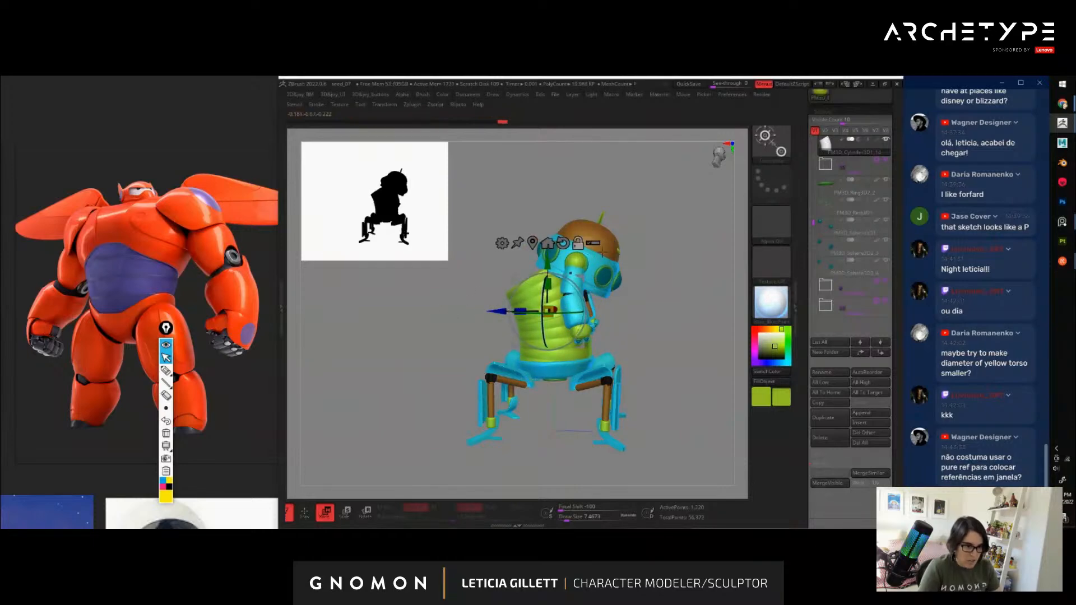
# Select the brown head dome and limit the transform to the head, its blue band, eye rings, leaves and shoulder spheres
pyautogui.keyDown('alt'); pyautogui.click(596, 249); pyautogui.keyUp('alt')
pyautogui.keyDown('ctrl'); pyautogui.moveTo(650, 244); pyautogui.dragTo(663, 292, button='right'); pyautogui.keyUp('ctrl')
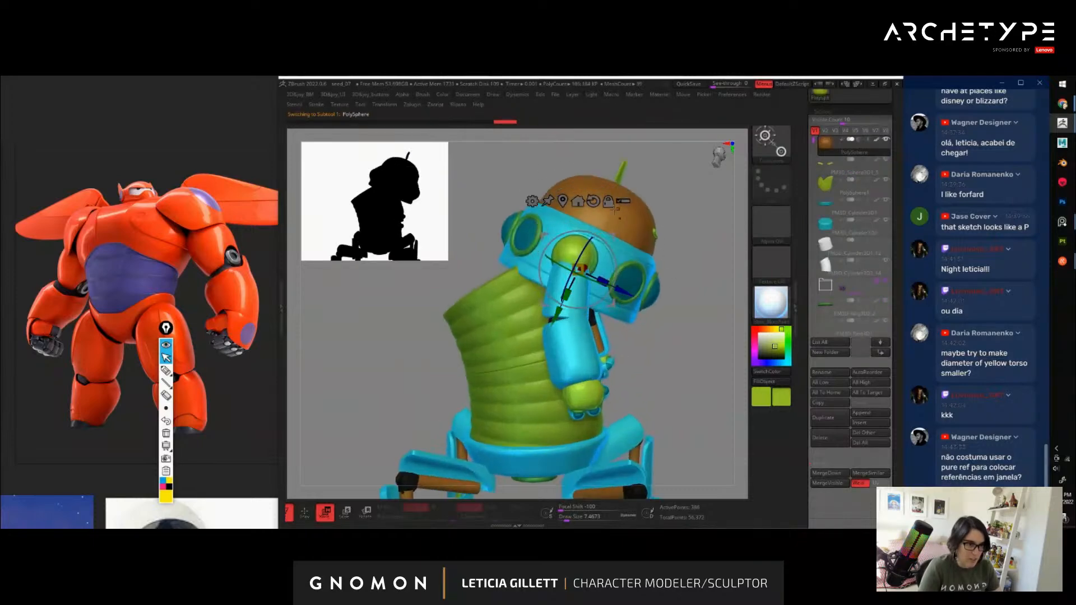
pyautogui.click(623, 201)
pyautogui.keyDown('ctrl'); pyautogui.keyDown('shift'); pyautogui.click(672, 220); pyautogui.keyUp('shift'); pyautogui.keyUp('ctrl')
pyautogui.keyDown('ctrl'); pyautogui.keyDown('shift'); pyautogui.click(648, 228); pyautogui.keyUp('shift'); pyautogui.keyUp('ctrl')
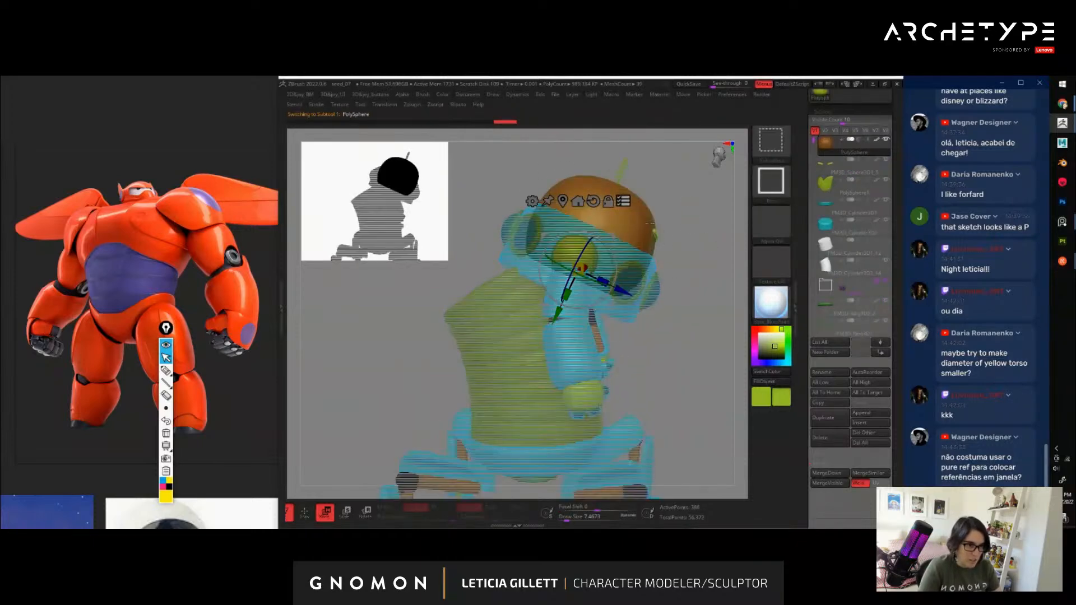
pyautogui.keyDown('ctrl'); pyautogui.keyDown('shift'); pyautogui.click(572, 250); pyautogui.keyUp('shift'); pyautogui.keyUp('ctrl')
pyautogui.keyDown('ctrl'); pyautogui.keyDown('shift'); pyautogui.click(527, 229); pyautogui.keyUp('shift'); pyautogui.keyUp('ctrl')
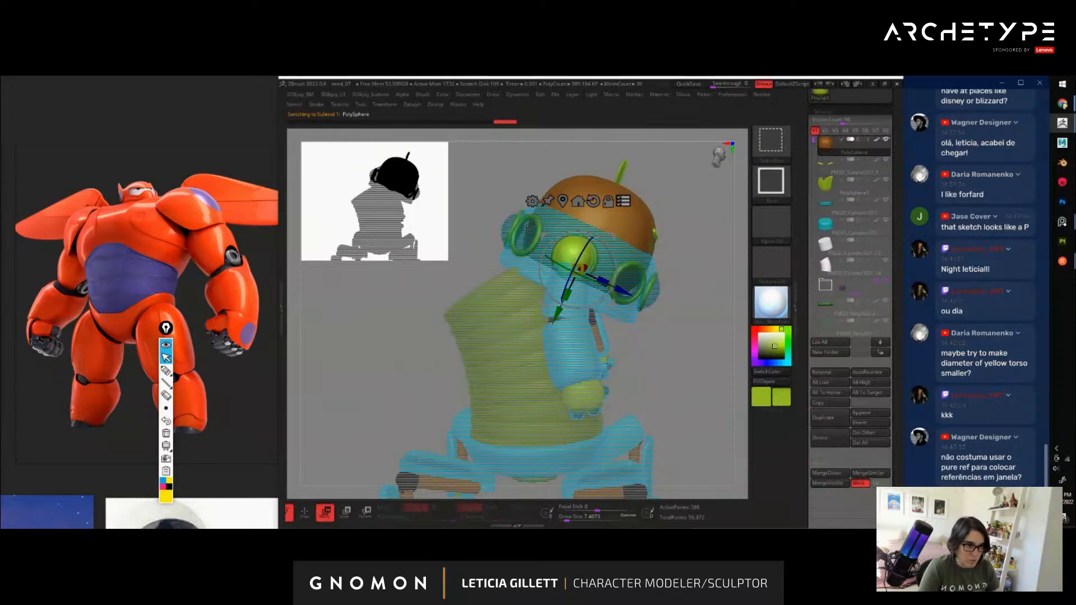
pyautogui.keyDown('ctrl'); pyautogui.keyDown('shift'); pyautogui.click(507, 220); pyautogui.keyUp('shift'); pyautogui.keyUp('ctrl')
pyautogui.keyDown('ctrl'); pyautogui.keyDown('shift'); pyautogui.click(606, 246); pyautogui.keyUp('shift'); pyautogui.keyUp('ctrl')
pyautogui.moveTo(724, 359); pyautogui.dragTo(675, 358)
pyautogui.keyDown('ctrl'); pyautogui.keyDown('shift'); pyautogui.click(590, 294); pyautogui.keyUp('shift'); pyautogui.keyUp('ctrl')
# Add the upper arms, forearms, elbows, wrists and fingers to the group transformed with the head
pyautogui.keyDown('ctrl'); pyautogui.keyDown('shift'); pyautogui.click(526, 301); pyautogui.keyUp('shift'); pyautogui.keyUp('ctrl')
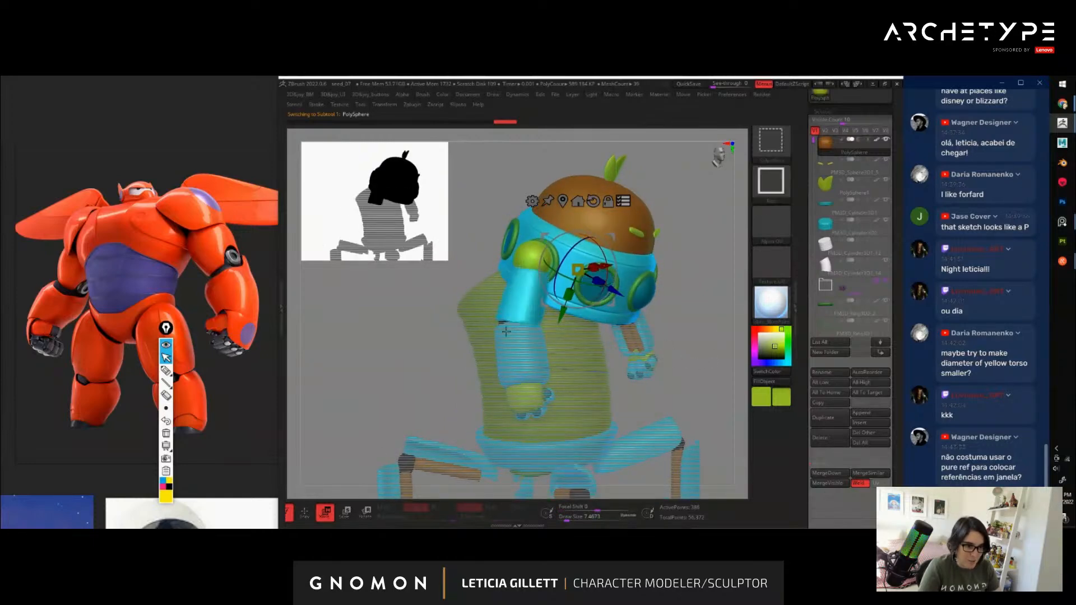
pyautogui.keyDown('ctrl'); pyautogui.keyDown('shift'); pyautogui.click(523, 352); pyautogui.keyUp('shift'); pyautogui.keyUp('ctrl')
pyautogui.keyDown('ctrl'); pyautogui.keyDown('shift'); pyautogui.click(525, 400); pyautogui.keyUp('shift'); pyautogui.keyUp('ctrl')
pyautogui.keyDown('ctrl'); pyautogui.keyDown('shift'); pyautogui.click(544, 413); pyautogui.keyUp('shift'); pyautogui.keyUp('ctrl')
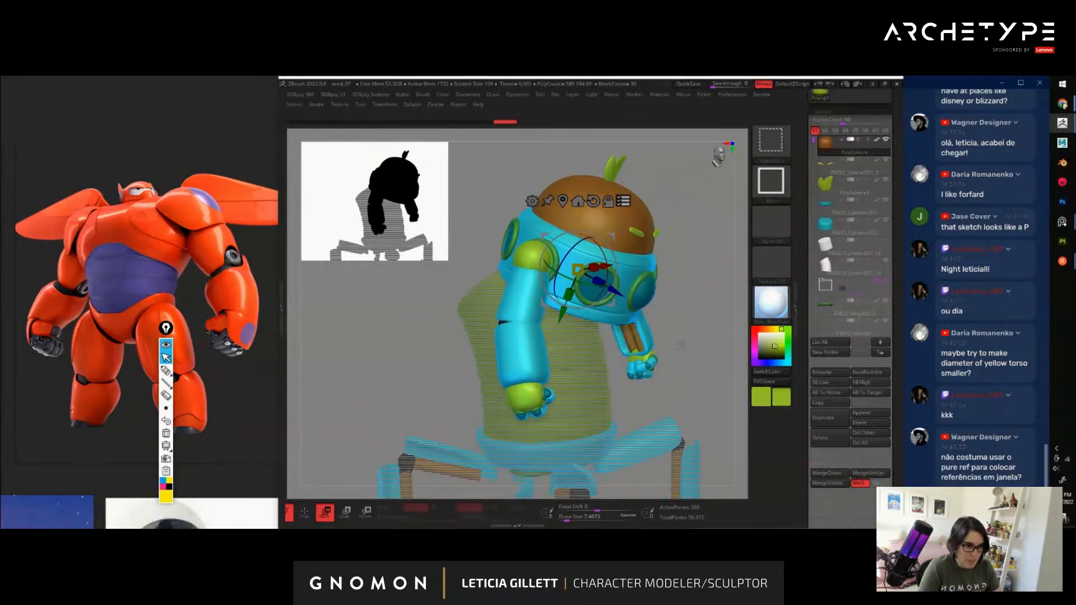
pyautogui.moveTo(682, 345); pyautogui.dragTo(701, 359)
pyautogui.keyDown('ctrl'); pyautogui.keyDown('shift'); pyautogui.click(658, 398); pyautogui.keyUp('shift'); pyautogui.keyUp('ctrl')
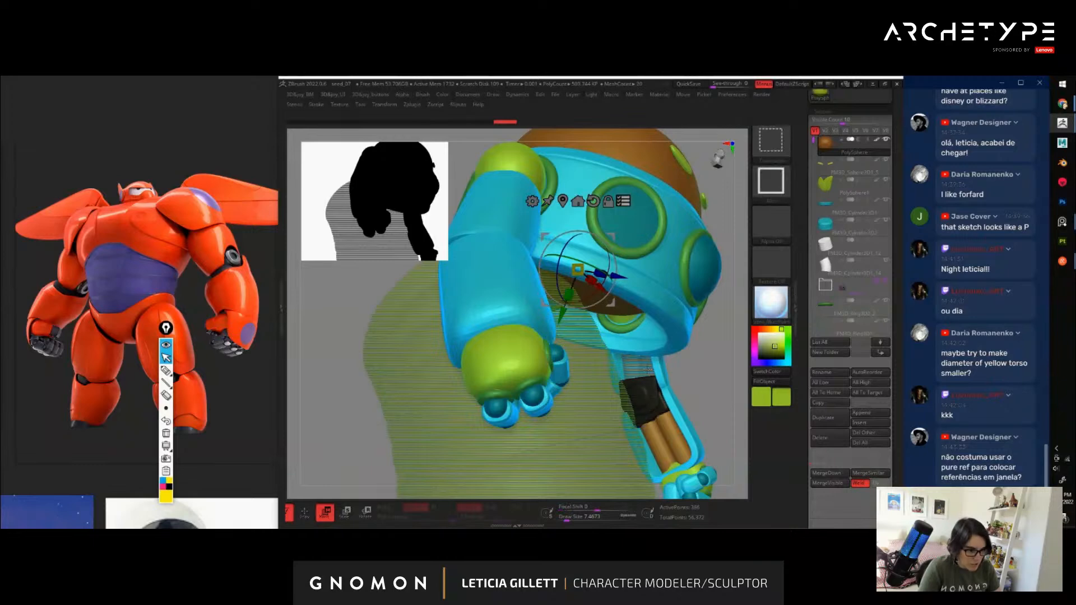
pyautogui.keyDown('ctrl'); pyautogui.keyDown('shift'); pyautogui.click(648, 368); pyautogui.keyUp('shift'); pyautogui.keyUp('ctrl')
# Try to rotate the head and arms together so the face tips upward in the side view
pyautogui.keyDown('alt'); pyautogui.moveTo(708, 398); pyautogui.dragTo(680, 308); pyautogui.keyUp('alt')
pyautogui.moveTo(597, 268); pyautogui.dragTo(572, 275)
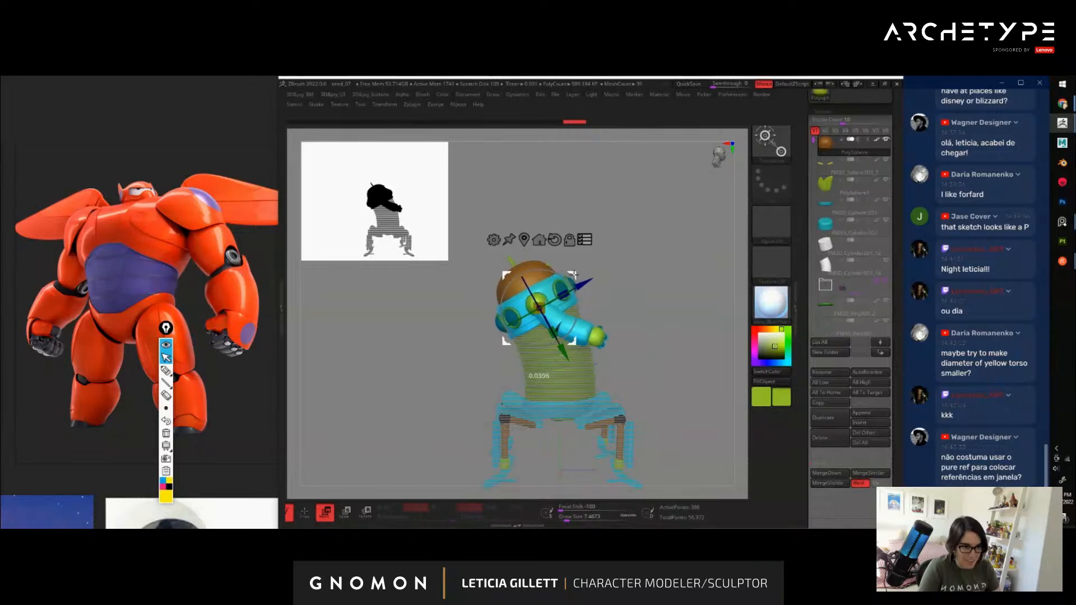
pyautogui.moveTo(710, 333)
pyautogui.mouseDown()
pyautogui.moveTo(675, 338)
pyautogui.moveTo(663, 380)
pyautogui.moveTo(737, 373)
pyautogui.moveTo(673, 377)
pyautogui.moveTo(638, 345)
pyautogui.mouseUp()
pyautogui.press('q')
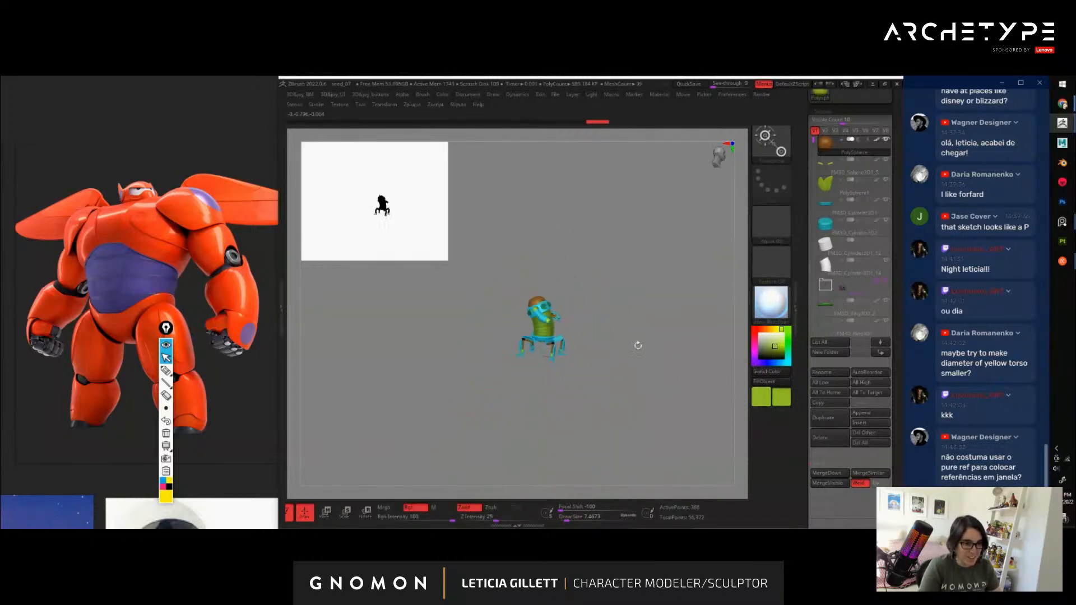
pyautogui.press('w')
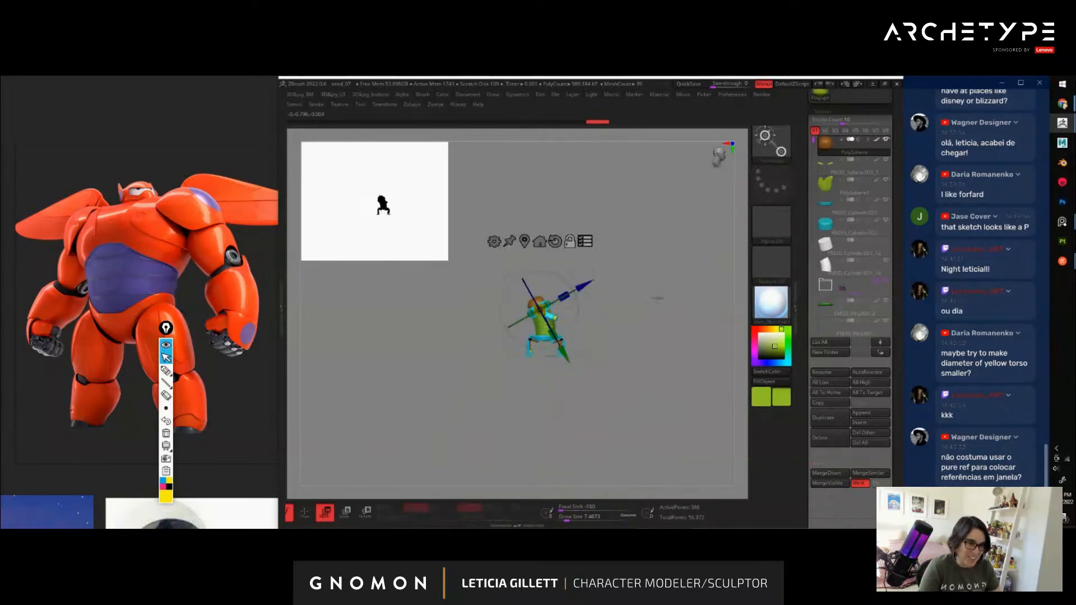
pyautogui.press('f')
# Undo the trial transforms of the head, arms and torso, reselecting the ribbed torso
pyautogui.hotkey('ctrl', 'z')
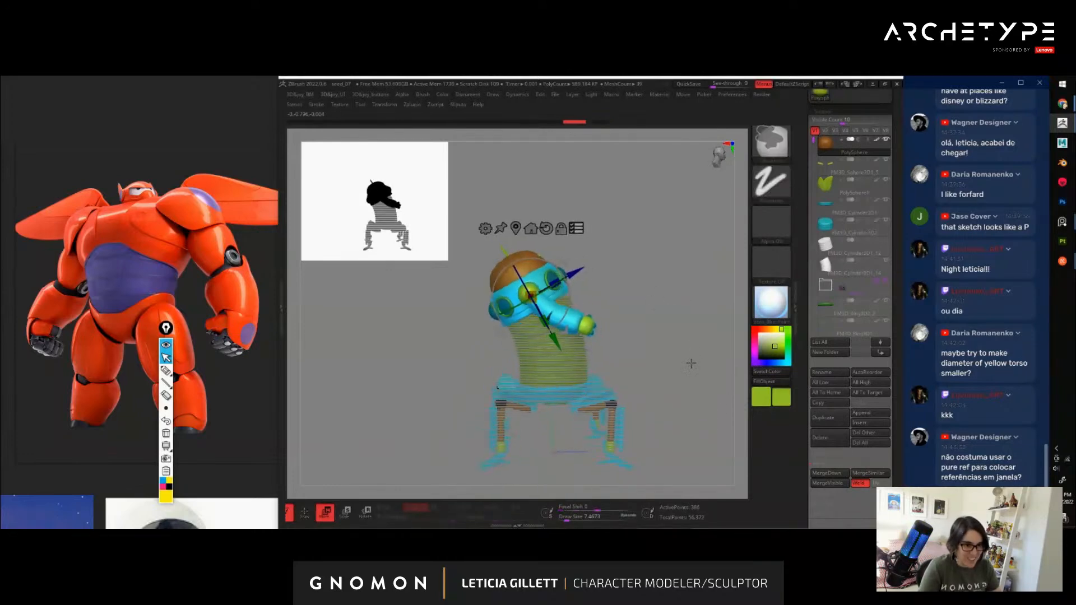
pyautogui.hotkey('ctrl', 'z')
pyautogui.hotkey('ctrl', 'z')
pyautogui.moveTo(695, 323)
pyautogui.mouseDown()
pyautogui.moveTo(671, 326)
pyautogui.moveTo(687, 331)
pyautogui.moveTo(684, 300)
pyautogui.moveTo(650, 312)
pyautogui.mouseUp()
pyautogui.hotkey('ctrl', 'z')
pyautogui.keyDown('alt'); pyautogui.click(531, 377); pyautogui.keyUp('alt')
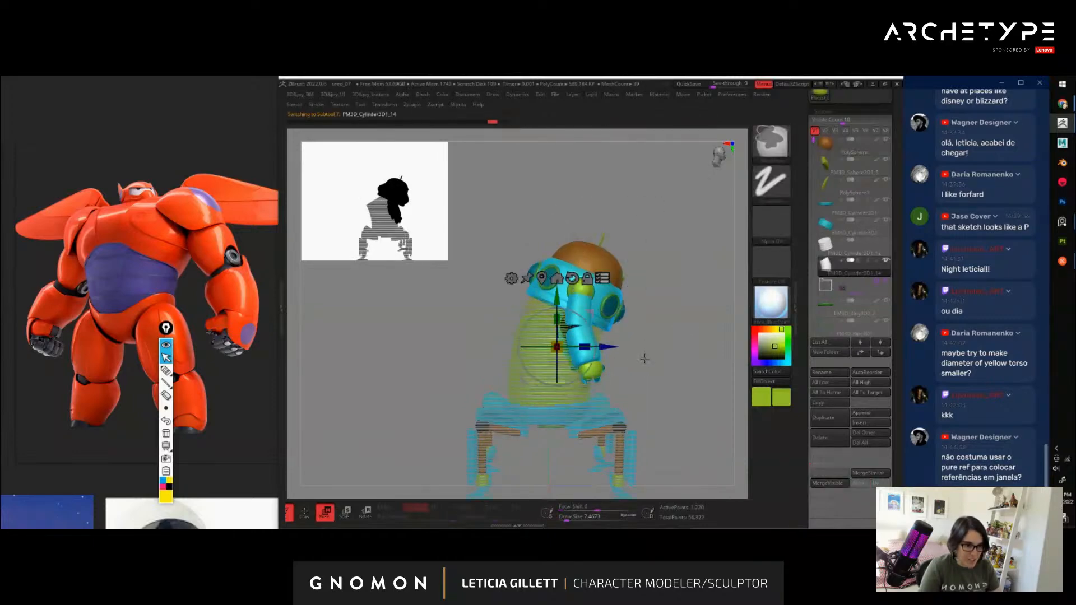
pyautogui.press('q')
pyautogui.moveTo(691, 378)
pyautogui.mouseDown()
pyautogui.moveTo(634, 374)
pyautogui.moveTo(624, 304)
pyautogui.mouseUp()
pyautogui.moveTo(645, 340); pyautogui.dragTo(514, 351)
pyautogui.moveTo(639, 306); pyautogui.dragTo(705, 373)
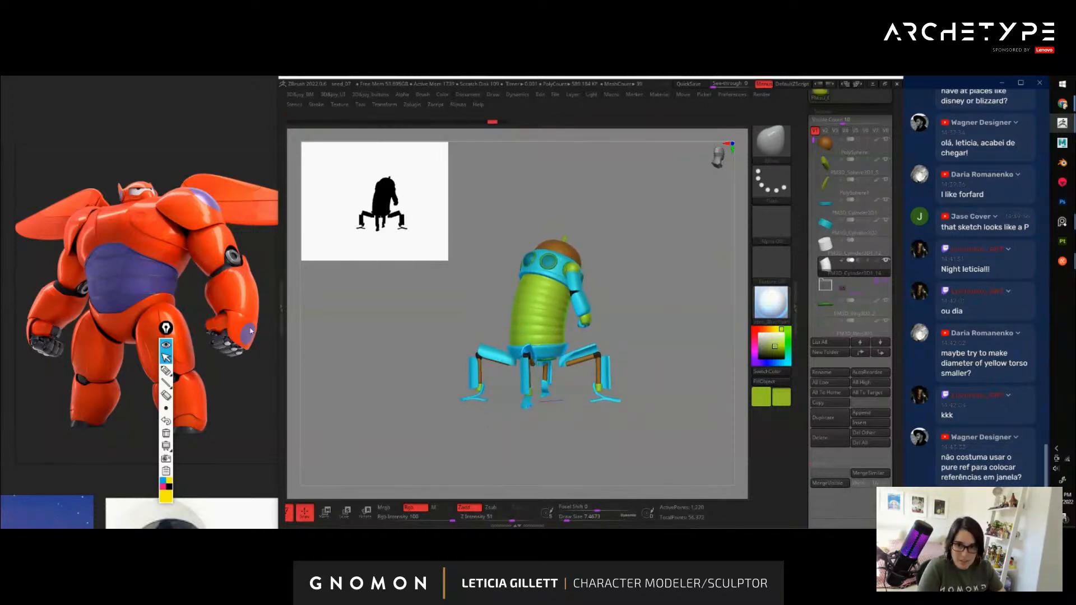
# Examine the robot and character images on the reference board, moving the annotation toolbar clear of them
pyautogui.scroll(-10, 250, 330)
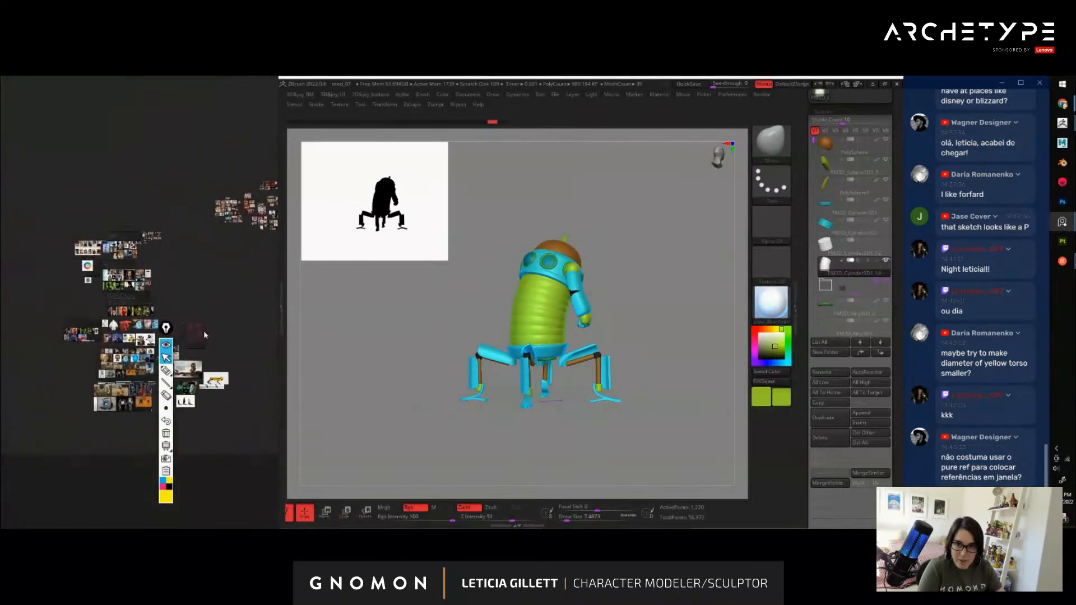
pyautogui.scroll(10, 204, 335)
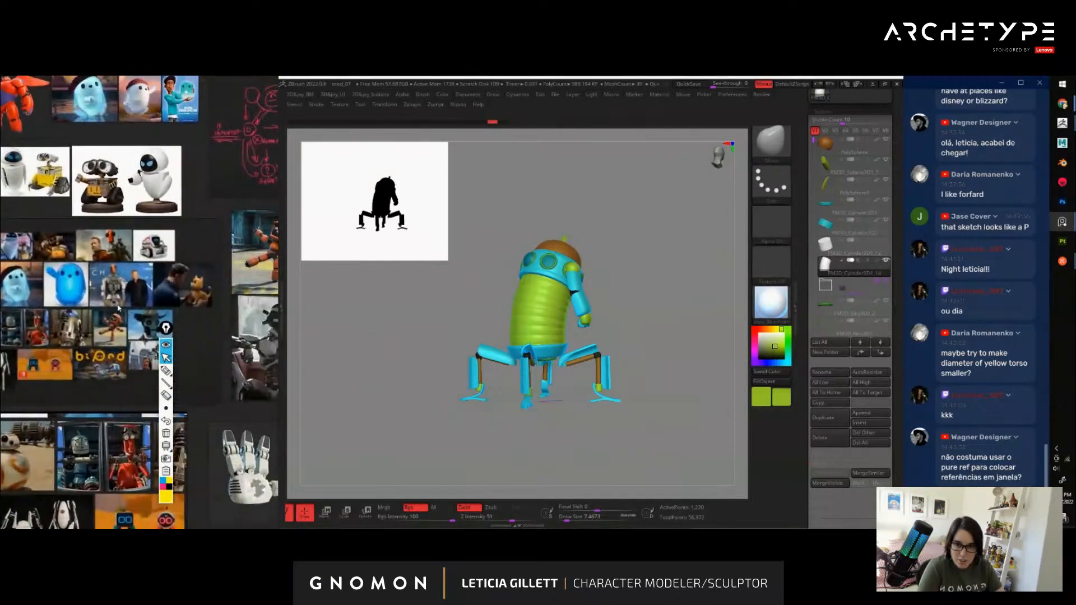
pyautogui.scroll(5, 118, 308)
pyautogui.moveTo(166, 327); pyautogui.dragTo(296, 320)
pyautogui.scroll(-6, 165, 326)
pyautogui.scroll(3, 191, 339)
pyautogui.moveTo(135, 335)
pyautogui.mouseDown(button='middle')
pyautogui.moveTo(234, 359)
pyautogui.moveTo(158, 432)
pyautogui.moveTo(129, 442)
pyautogui.mouseUp(button='middle')
pyautogui.scroll(-2, 234, 359)
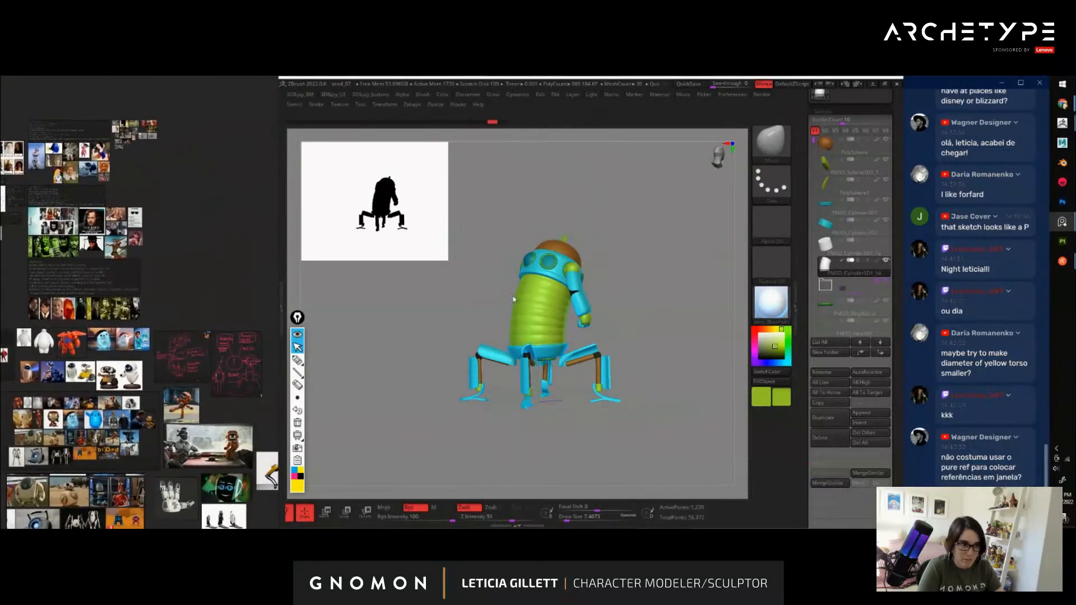
# Turn the character to its side profile and sketch curved yellow gesture lines through its body, head and front as annotations
pyautogui.moveTo(636, 257); pyautogui.dragTo(645, 255)
pyautogui.moveTo(680, 331); pyautogui.dragTo(653, 362)
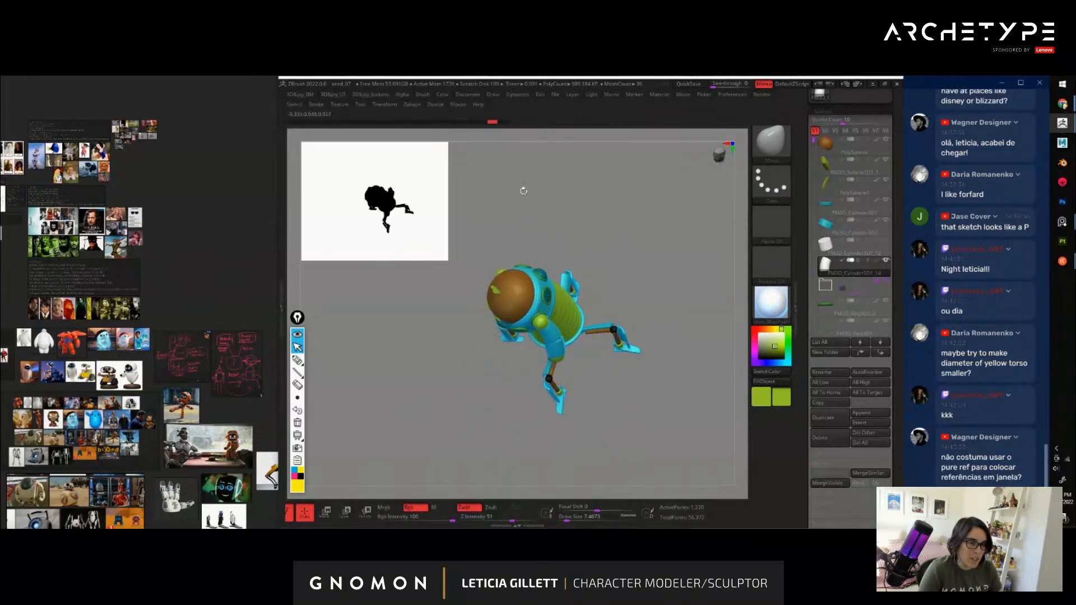
pyautogui.moveTo(596, 157)
pyautogui.mouseDown()
pyautogui.moveTo(639, 245)
pyautogui.moveTo(679, 292)
pyautogui.mouseUp()
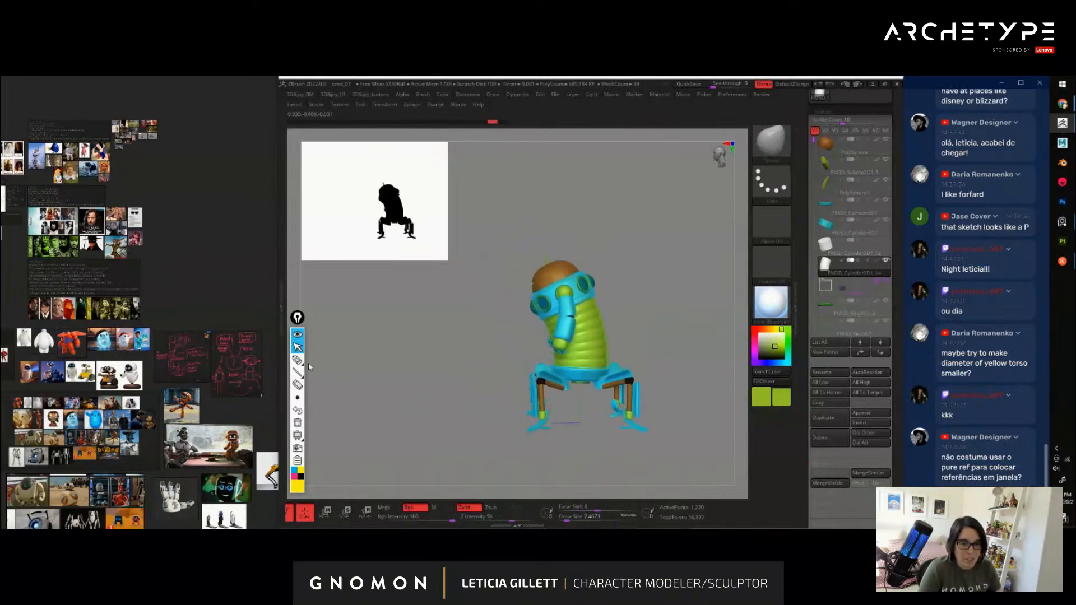
pyautogui.click(297, 360)
pyautogui.moveTo(549, 440)
pyautogui.mouseDown()
pyautogui.moveTo(561, 280)
pyautogui.moveTo(497, 247)
pyautogui.mouseUp()
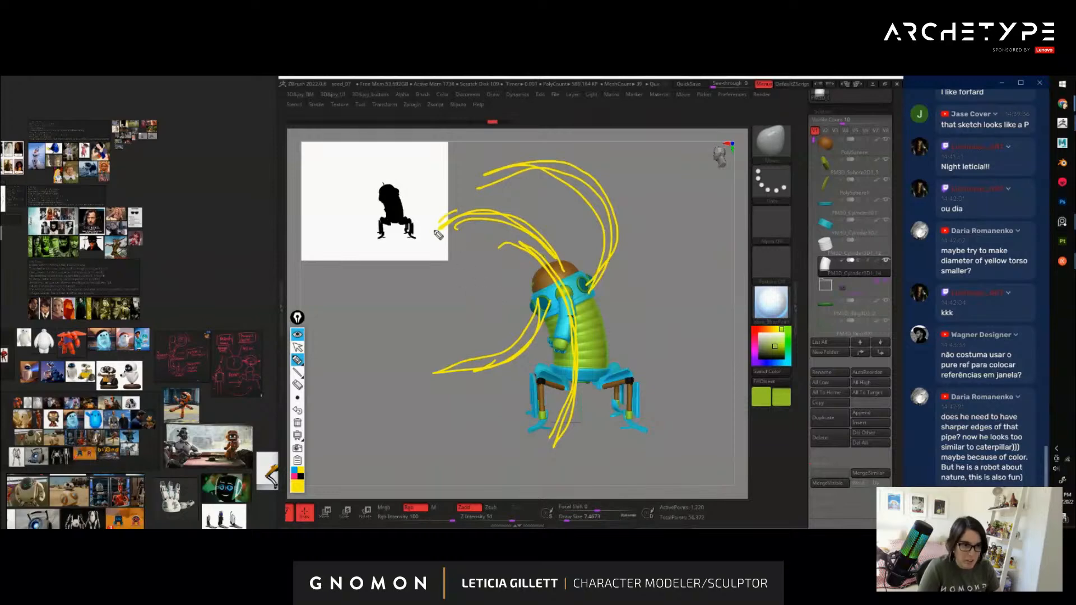
pyautogui.moveTo(438, 235); pyautogui.dragTo(460, 227)
# Sketch a small yellow figure within large circles in front of the character, linked by curves, and hide the annotations
pyautogui.moveTo(400, 393)
pyautogui.mouseDown()
pyautogui.moveTo(386, 418)
pyautogui.moveTo(377, 383)
pyautogui.mouseUp()
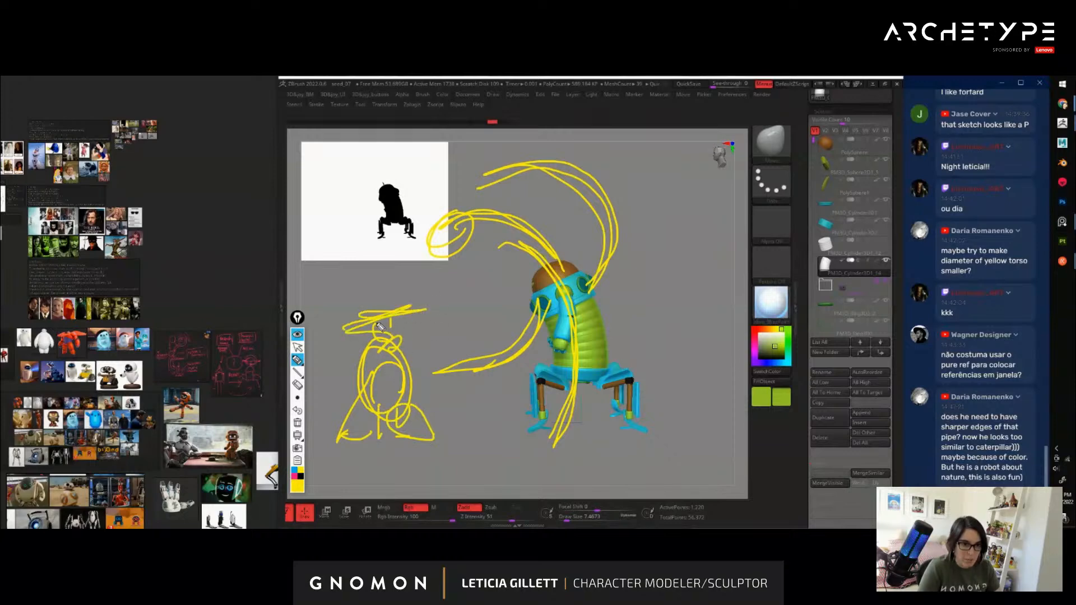
pyautogui.moveTo(438, 455); pyautogui.dragTo(402, 426)
pyautogui.moveTo(589, 227); pyautogui.dragTo(400, 306)
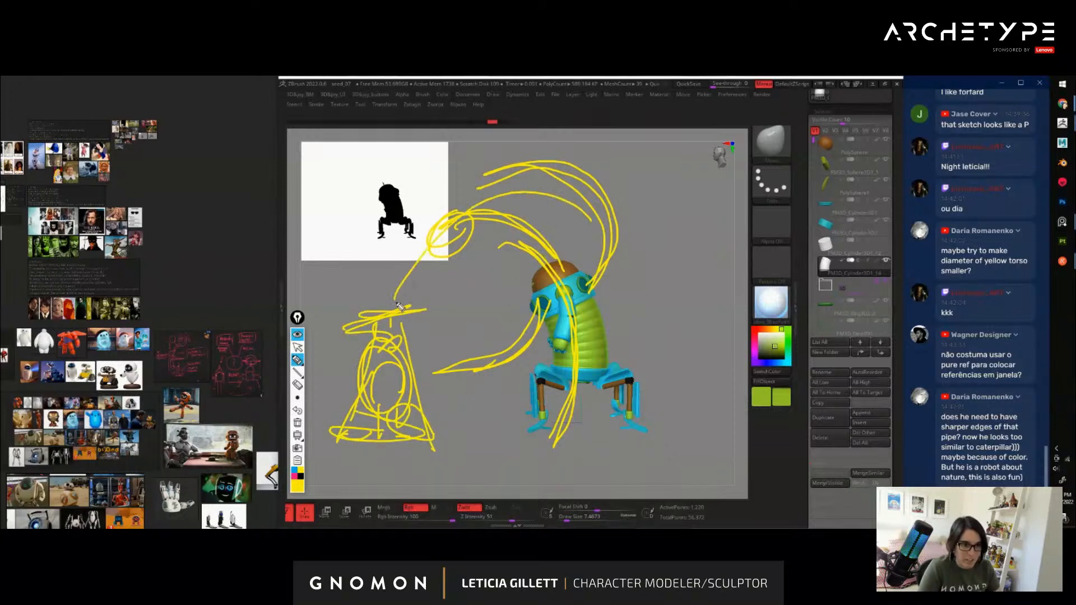
pyautogui.moveTo(542, 267)
pyautogui.mouseDown()
pyautogui.moveTo(421, 308)
pyautogui.moveTo(336, 415)
pyautogui.moveTo(319, 359)
pyautogui.mouseUp()
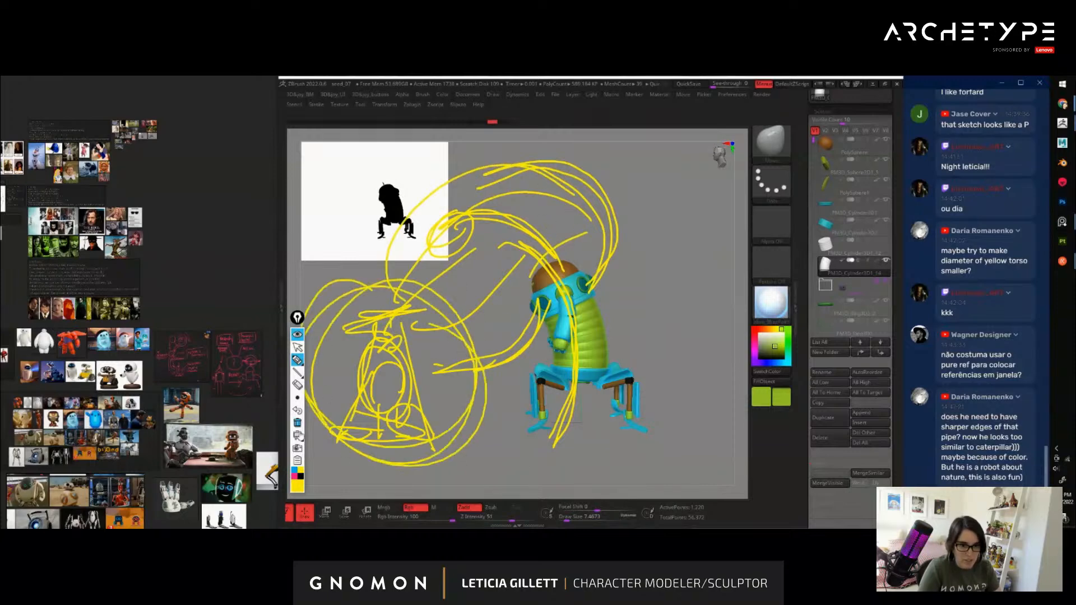
pyautogui.click(298, 334)
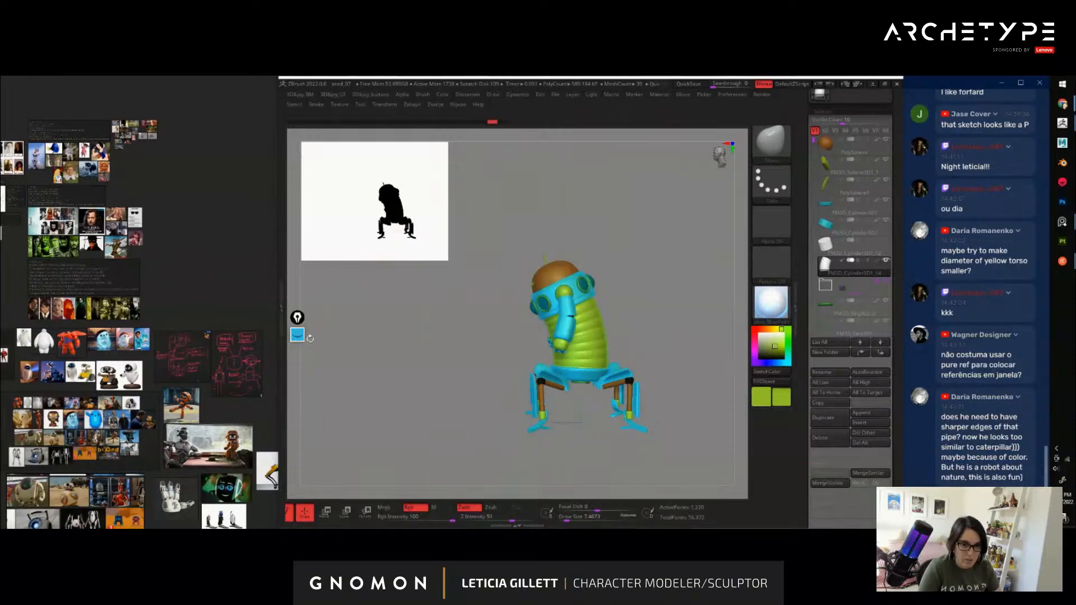
# Reopen the annotation toolbar and turn the character to the front, framed on the ribbed torso
pyautogui.click(298, 334)
pyautogui.moveTo(450, 305); pyautogui.dragTo(655, 354)
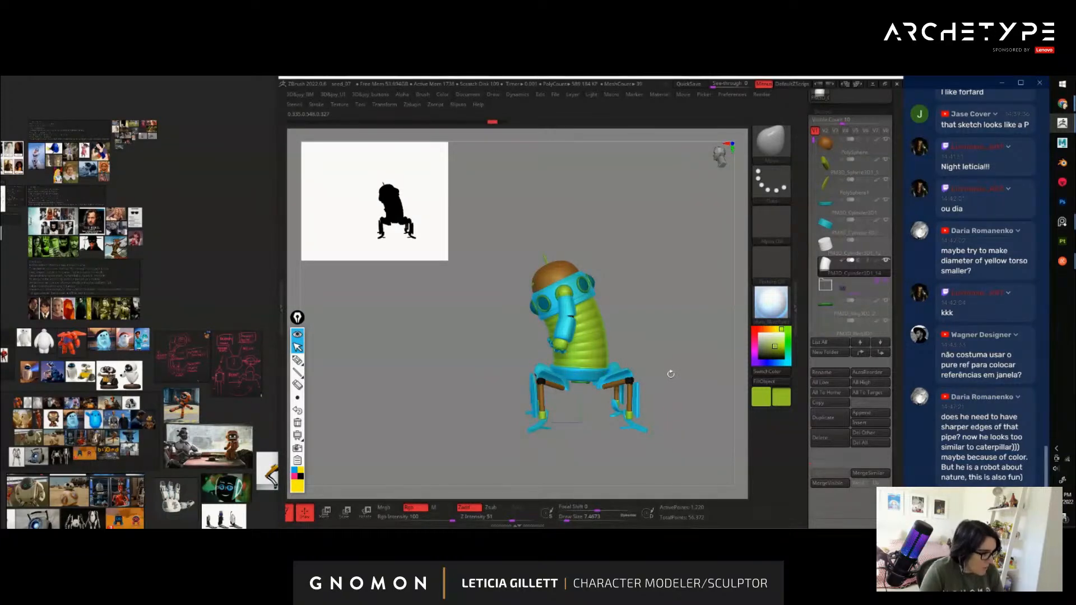
pyautogui.moveTo(660, 370); pyautogui.dragTo(695, 351)
pyautogui.press('f')
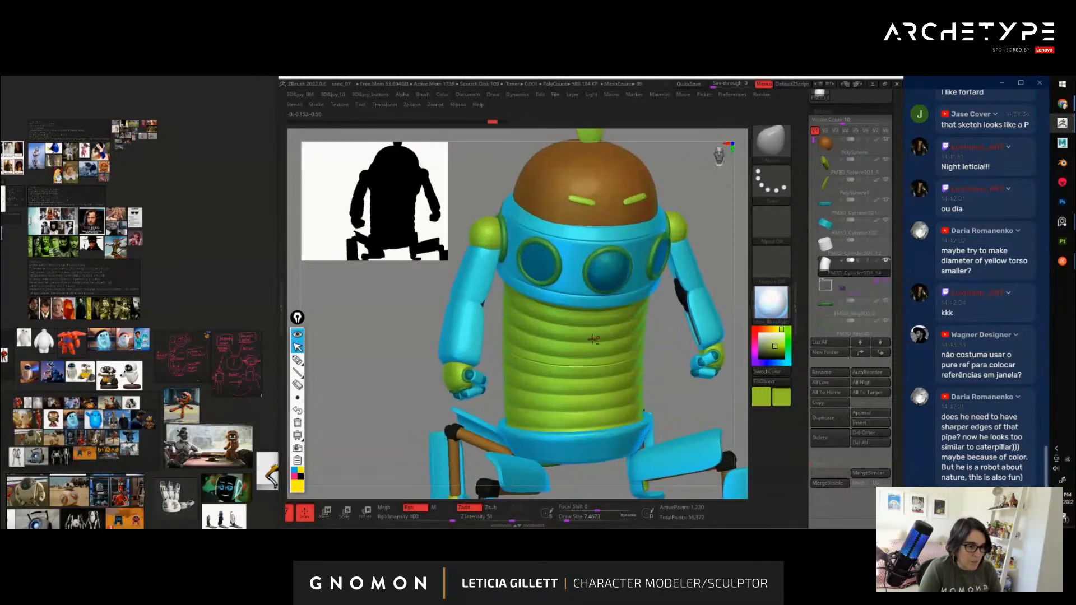
# Isolate the ribbed torso, turn off its smoothed preview and display its polyframe for editing with the ZModeler brush
pyautogui.hotkey('alt', 's')
pyautogui.moveTo(672, 384)
pyautogui.mouseDown()
pyautogui.moveTo(687, 356)
pyautogui.moveTo(685, 377)
pyautogui.moveTo(670, 362)
pyautogui.moveTo(679, 370)
pyautogui.moveTo(690, 347)
pyautogui.mouseUp()
pyautogui.hotkey('shift', 'd')
pyautogui.press('b')
pyautogui.press('z')
pyautogui.press('m')
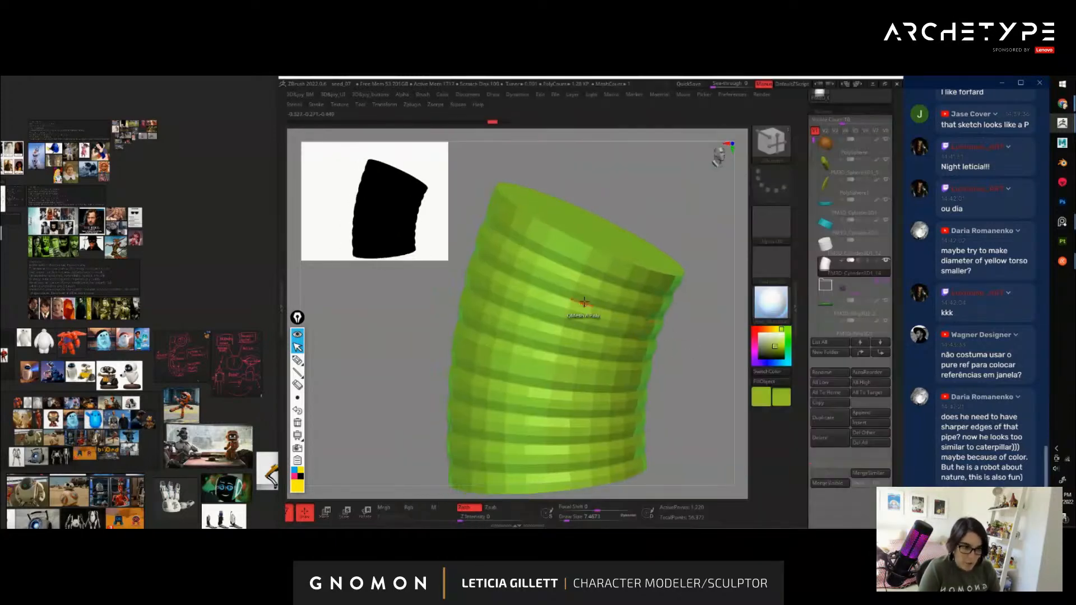
pyautogui.hotkey('shift', 'f')
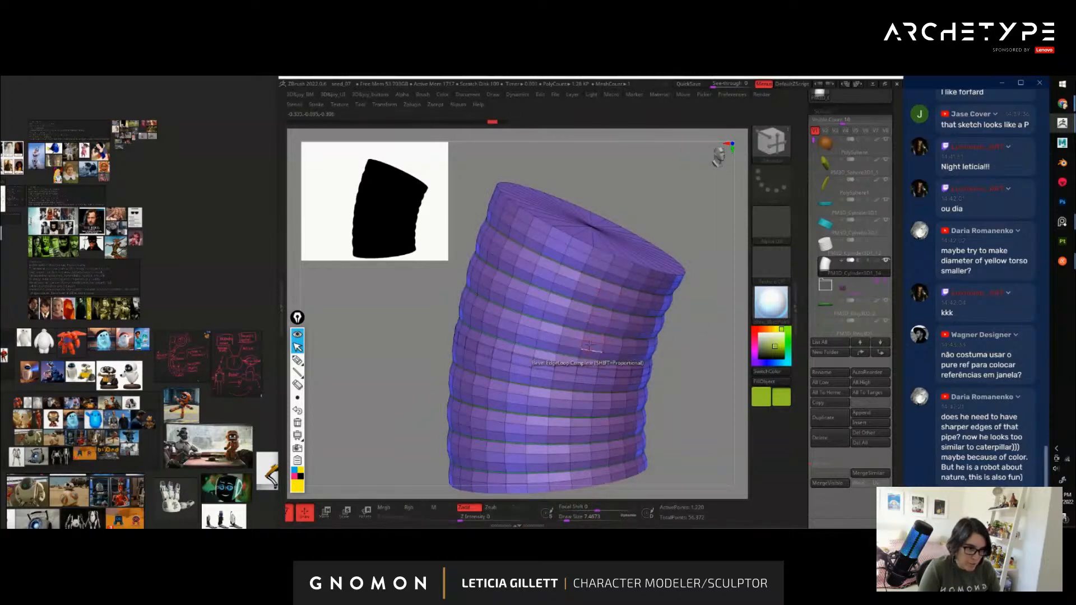
# Insert a centre edge loop in a rib around the torso's middle and delete the two loops beside it
pyautogui.moveTo(681, 387); pyautogui.dragTo(702, 372)
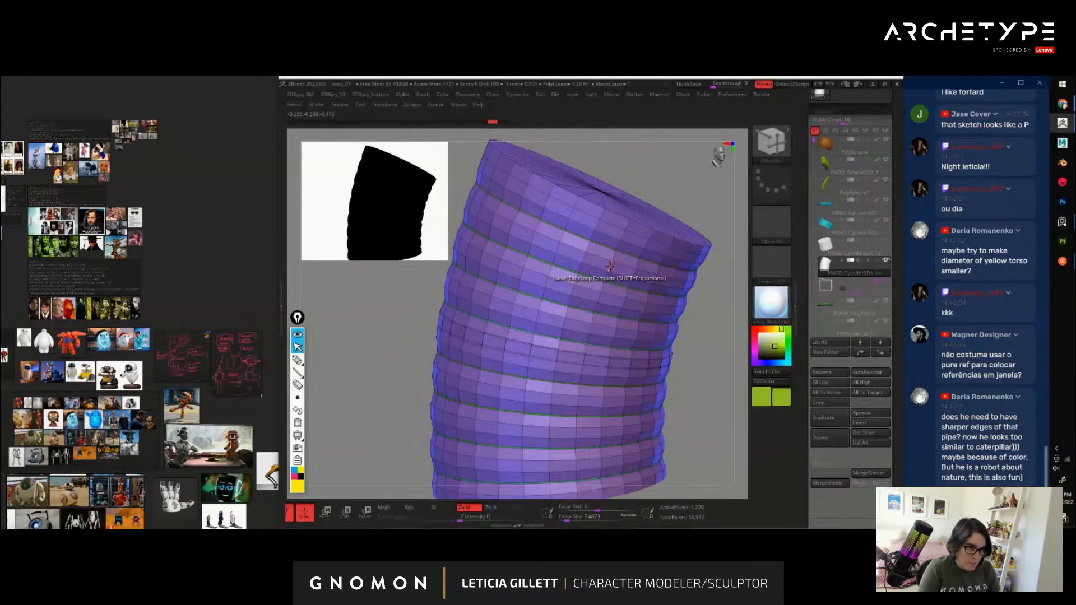
pyautogui.keyDown('alt'); pyautogui.moveTo(703, 359); pyautogui.dragTo(706, 356); pyautogui.keyUp('alt')
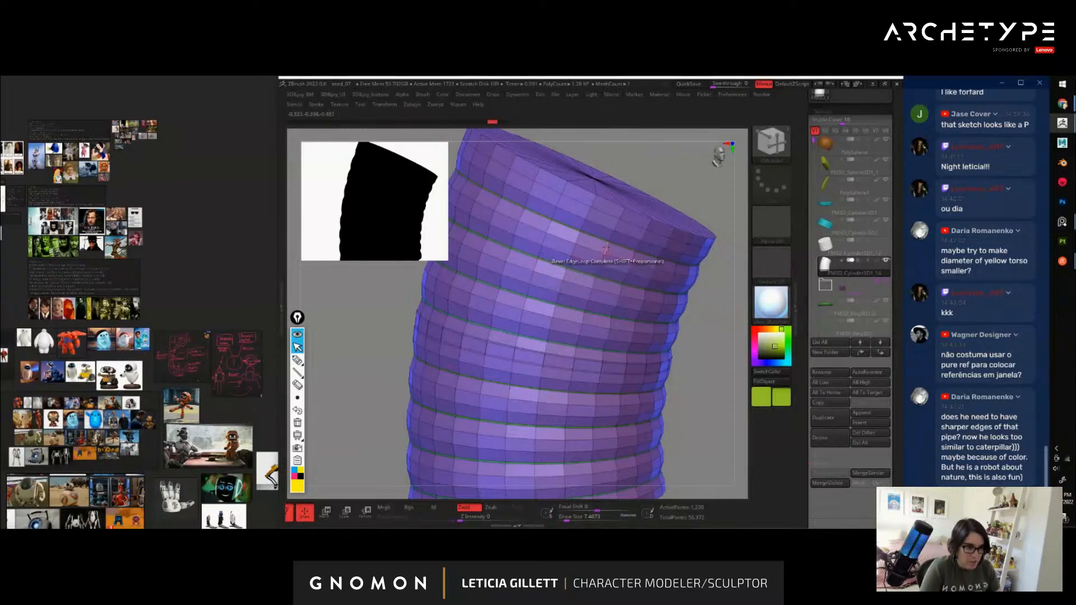
pyautogui.keyDown('alt'); pyautogui.moveTo(681, 412); pyautogui.dragTo(644, 339); pyautogui.keyUp('alt')
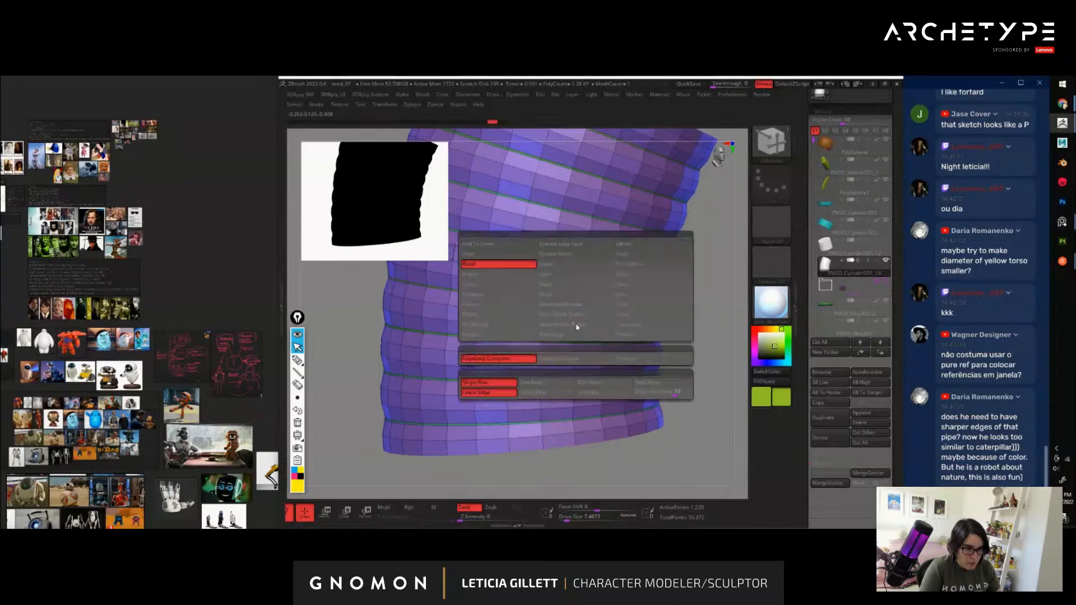
pyautogui.press('space')
pyautogui.click(552, 272)
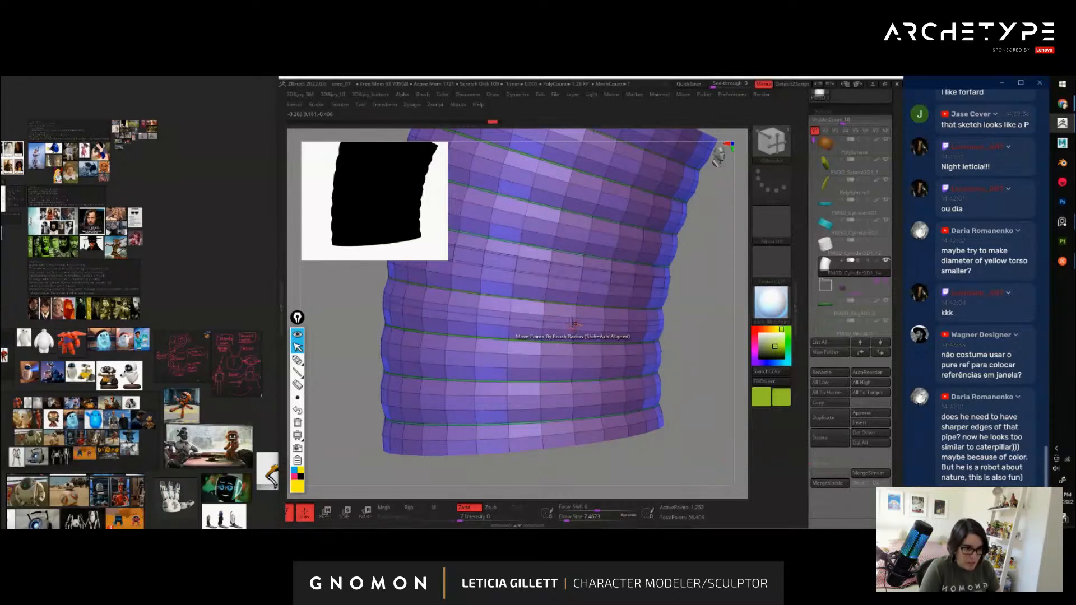
pyautogui.press('space')
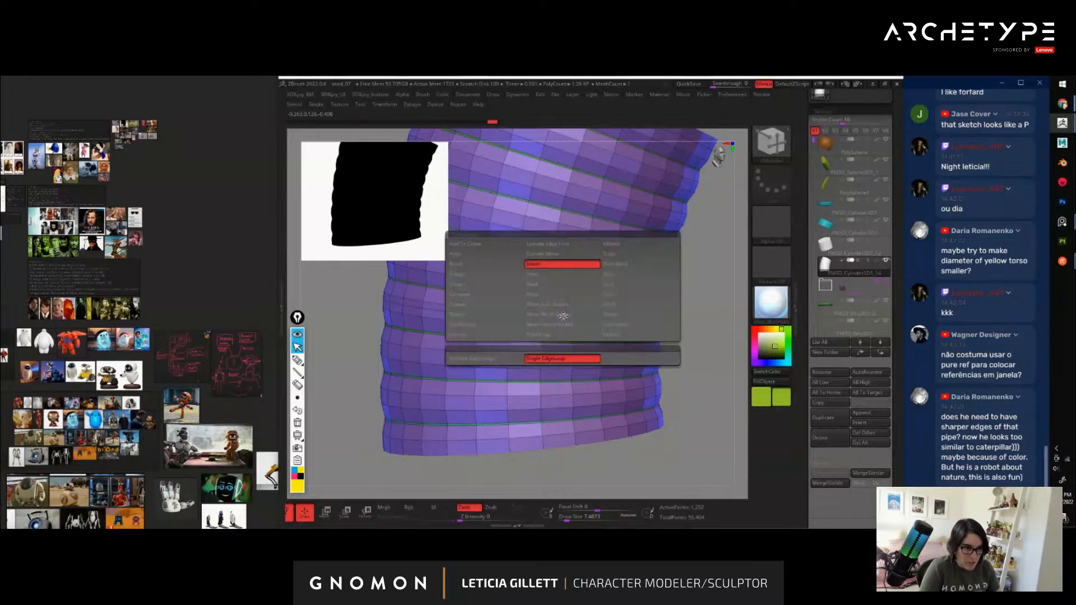
pyautogui.click(475, 304)
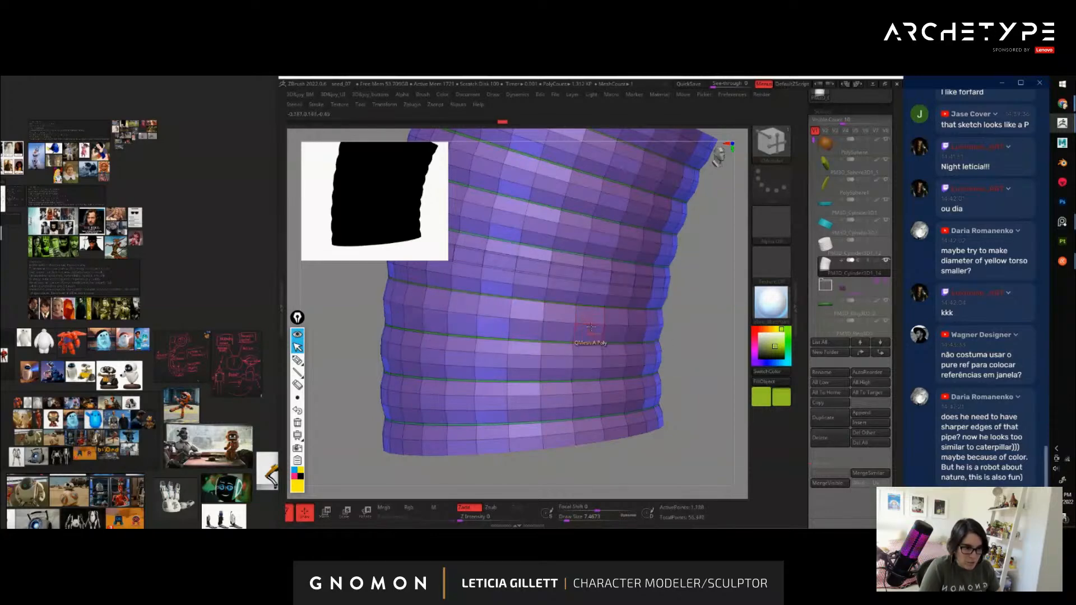
# Bevel that rib's centre edge loop into a narrow band and check the smoothed torso without its polyframe
pyautogui.press('space')
pyautogui.click(493, 269)
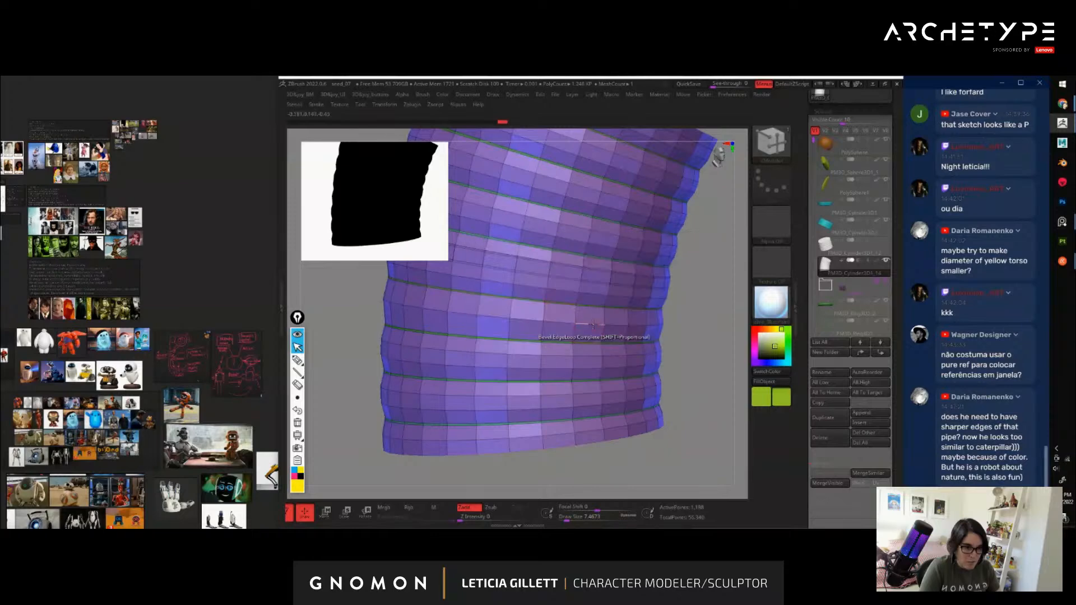
pyautogui.moveTo(592, 324); pyautogui.dragTo(590, 321)
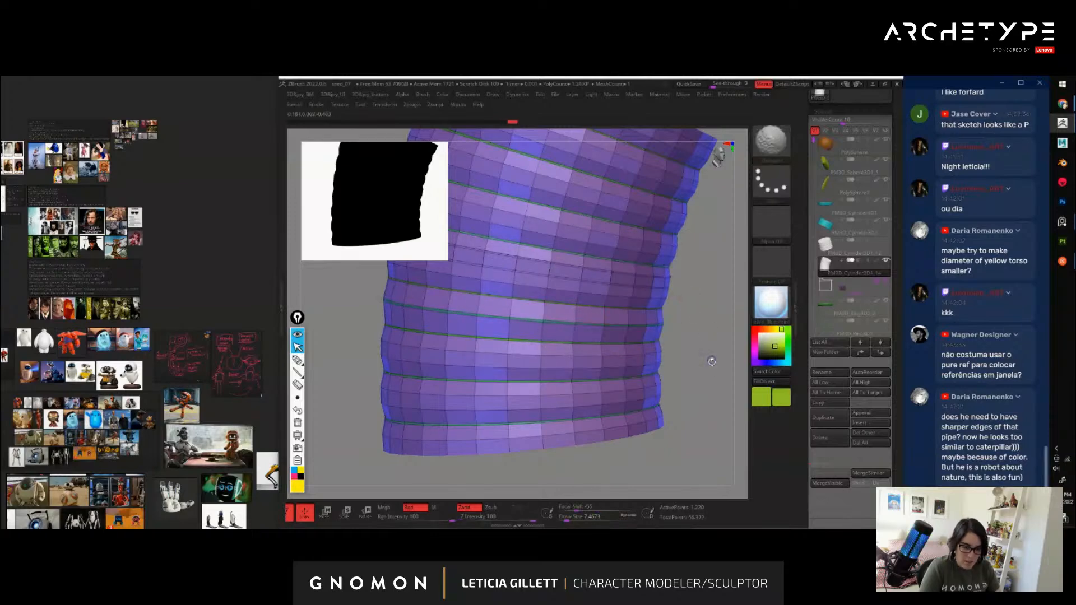
pyautogui.moveTo(710, 363)
pyautogui.mouseDown()
pyautogui.moveTo(663, 401)
pyautogui.moveTo(639, 348)
pyautogui.moveTo(680, 336)
pyautogui.moveTo(698, 315)
pyautogui.moveTo(695, 346)
pyautogui.moveTo(682, 336)
pyautogui.moveTo(675, 346)
pyautogui.moveTo(684, 350)
pyautogui.mouseUp()
pyautogui.hotkey('shift', 'f')
pyautogui.hotkey('shift', 'd')
pyautogui.hotkey('shift', 'f')
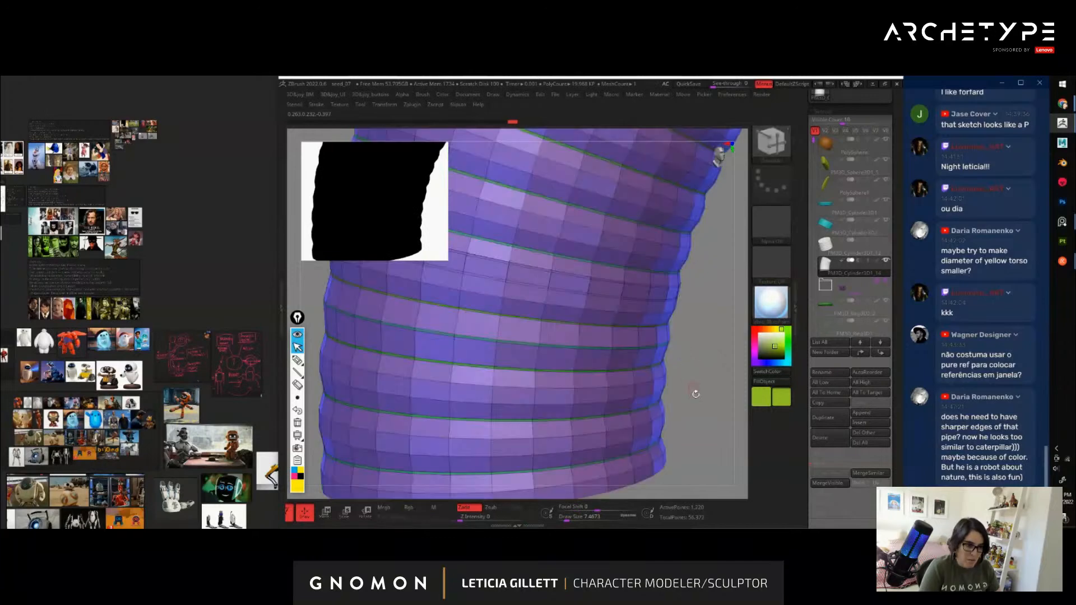
# Give the next two ribs below beveled centre edge loops, deleting the existing loops beside them
pyautogui.keyDown('alt'); pyautogui.moveTo(697, 391); pyautogui.dragTo(667, 336); pyautogui.keyUp('alt')
pyautogui.press('space')
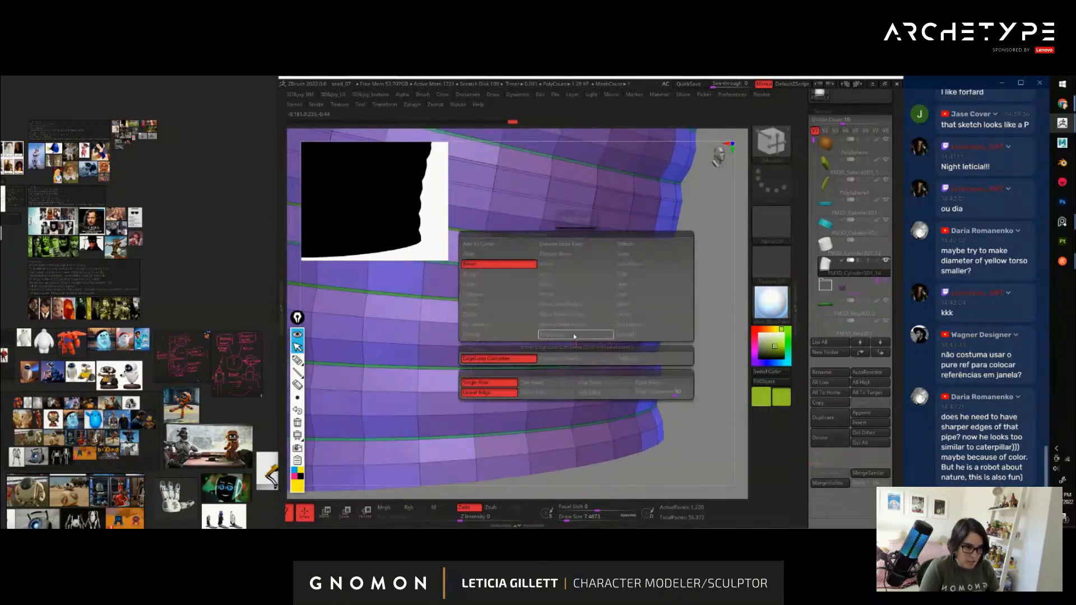
pyautogui.click(556, 275)
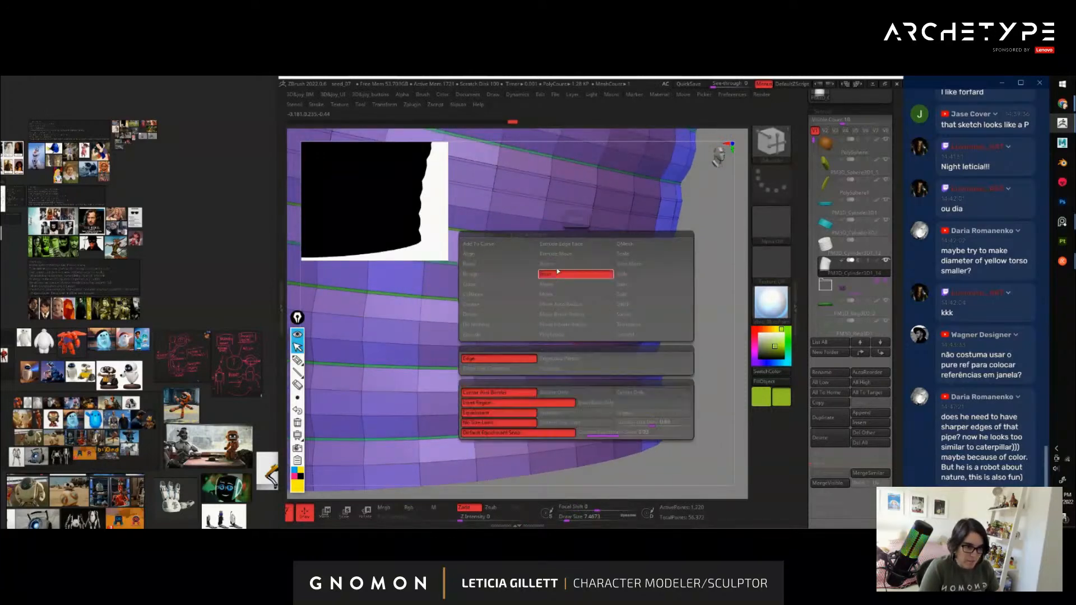
pyautogui.click(576, 336)
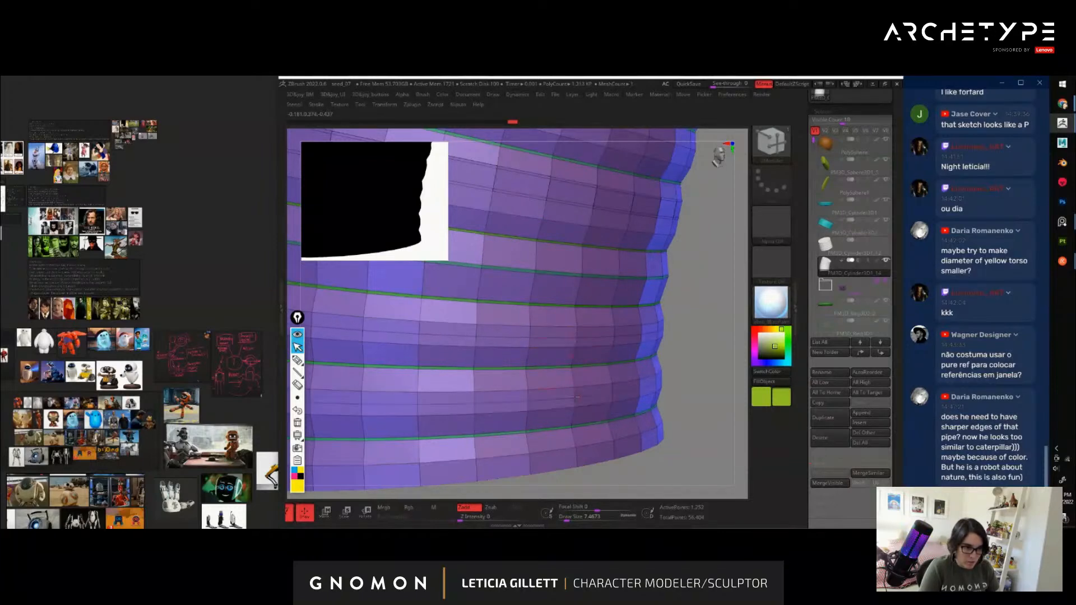
pyautogui.press('space')
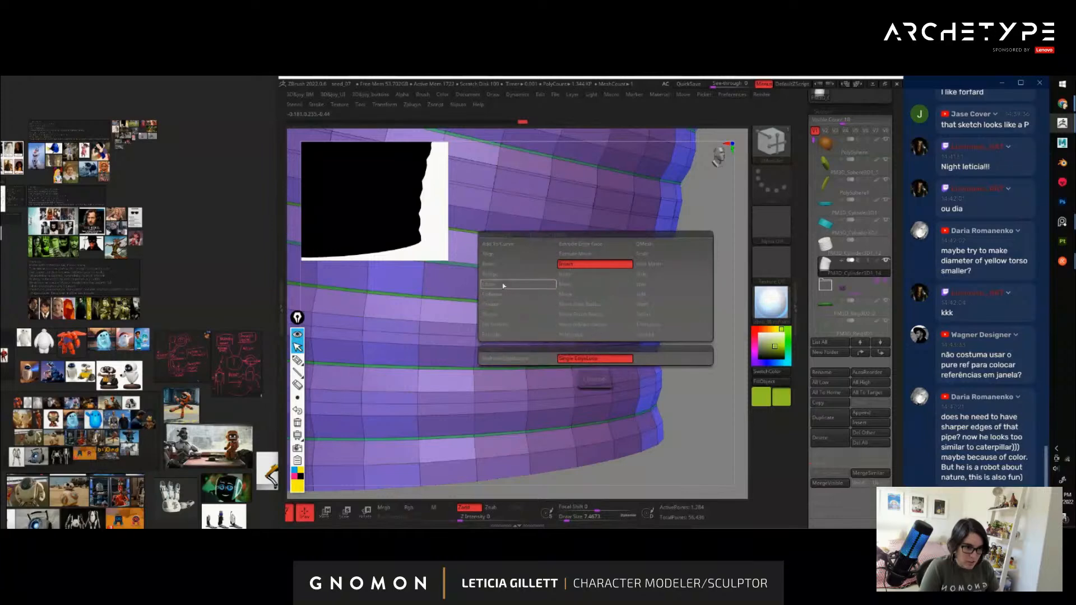
pyautogui.click(586, 341)
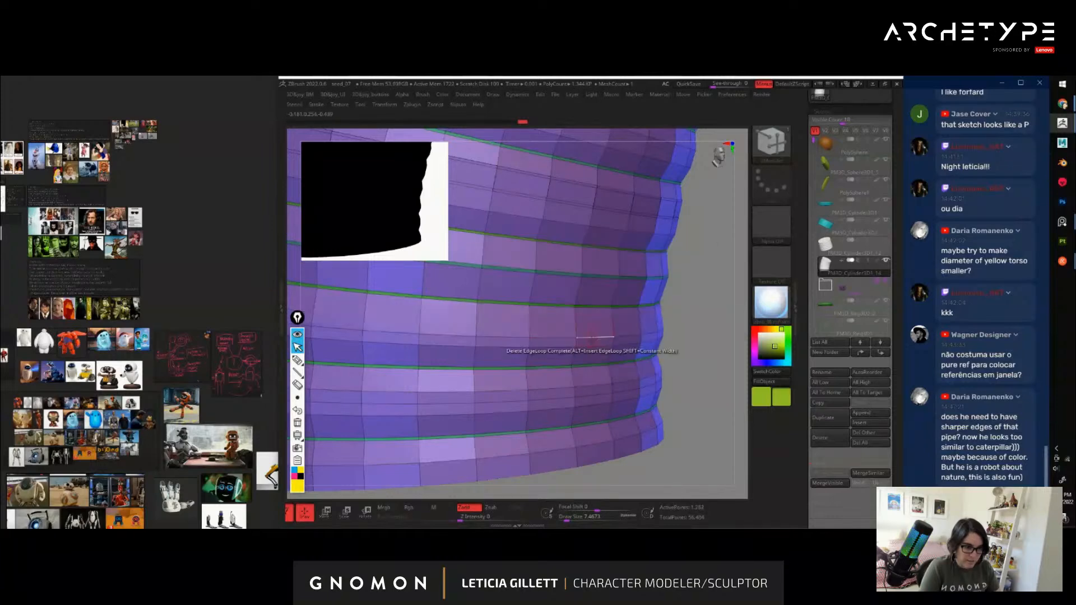
pyautogui.click(585, 354)
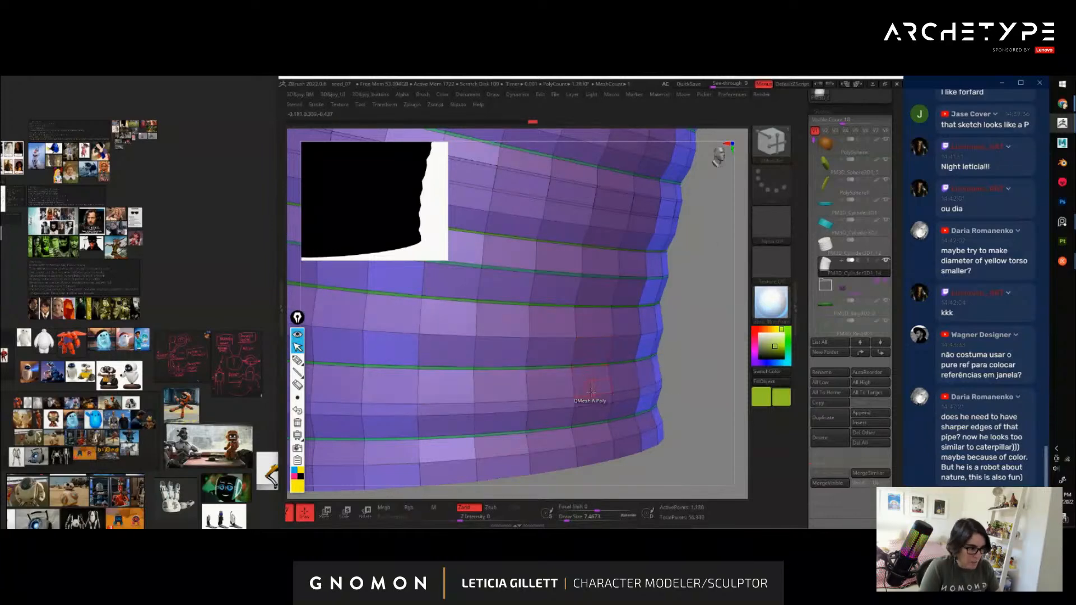
pyautogui.click(592, 394)
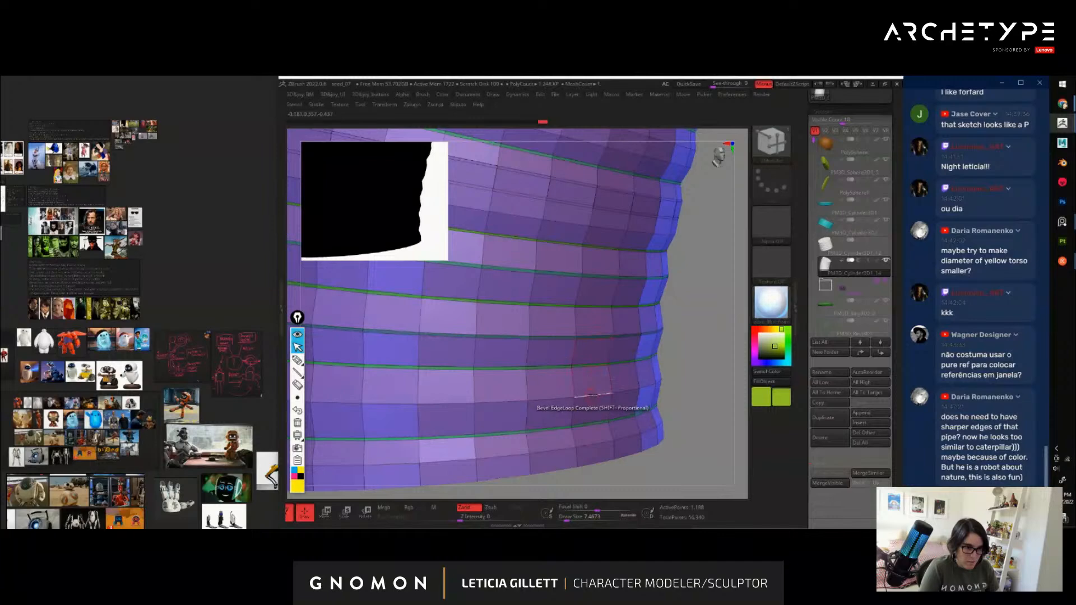
pyautogui.click(596, 392)
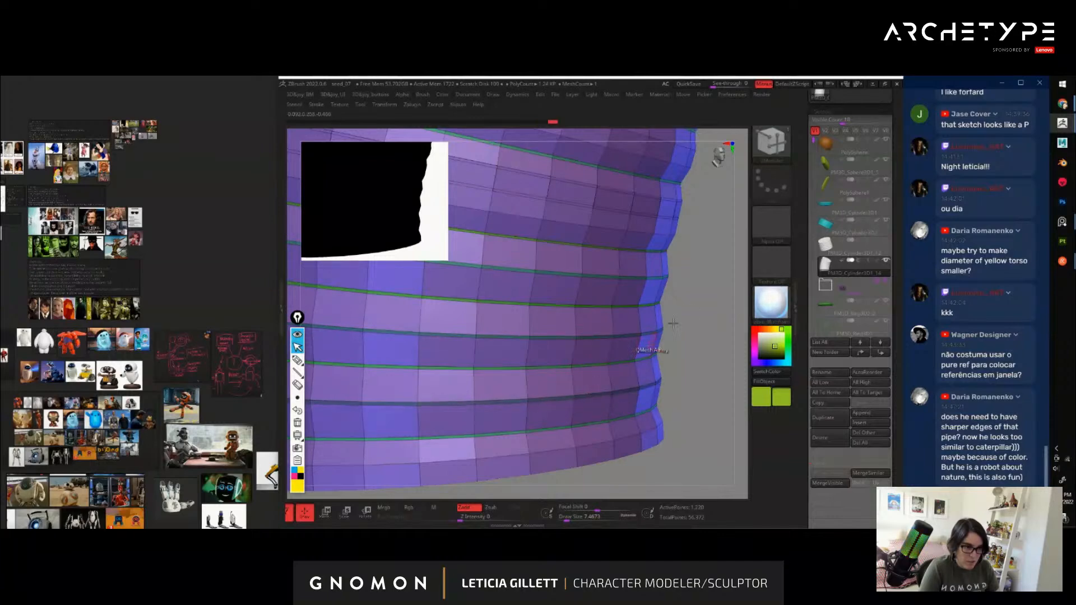
# Insert a single centre edge loop in each of three ribs higher up the torso
pyautogui.moveTo(672, 324); pyautogui.dragTo(583, 331)
pyautogui.press('space')
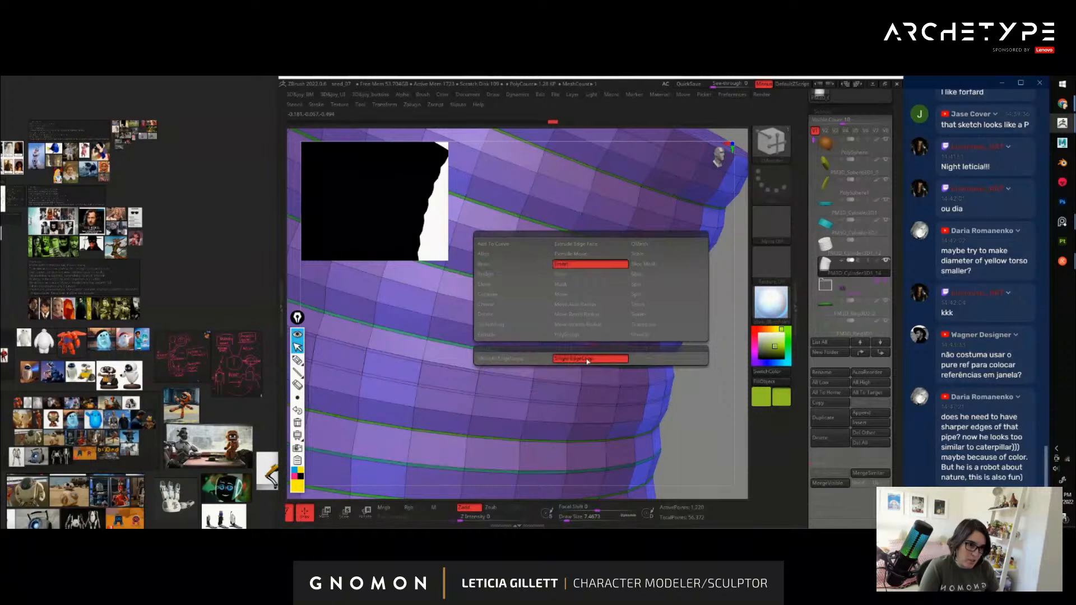
pyautogui.click(564, 266)
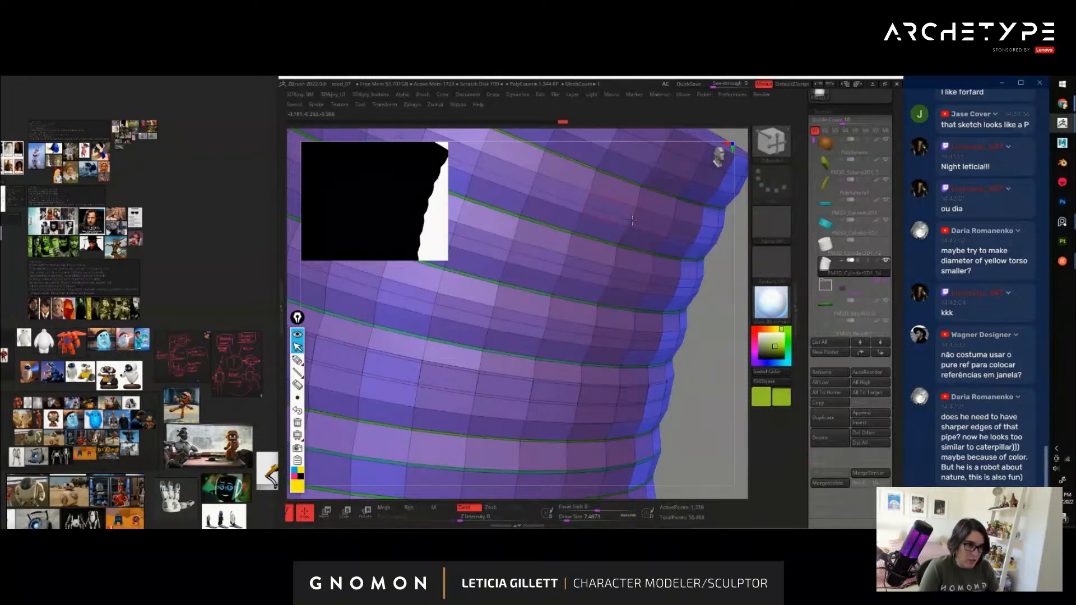
# Delete the complete edge loops on either side of the new centre loops in the three higher ribs
pyautogui.press('space')
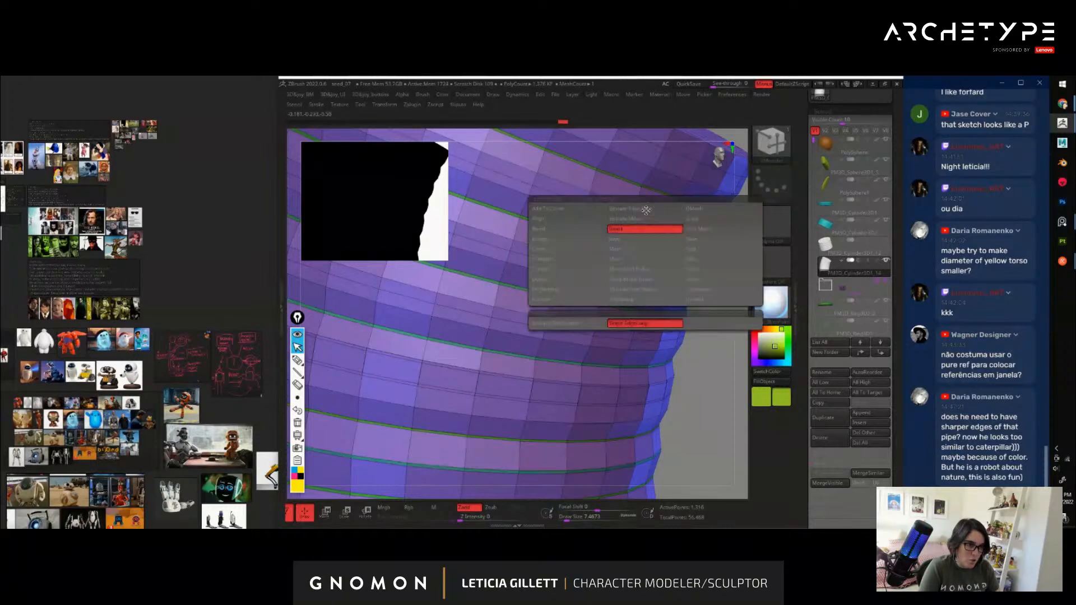
pyautogui.click(559, 281)
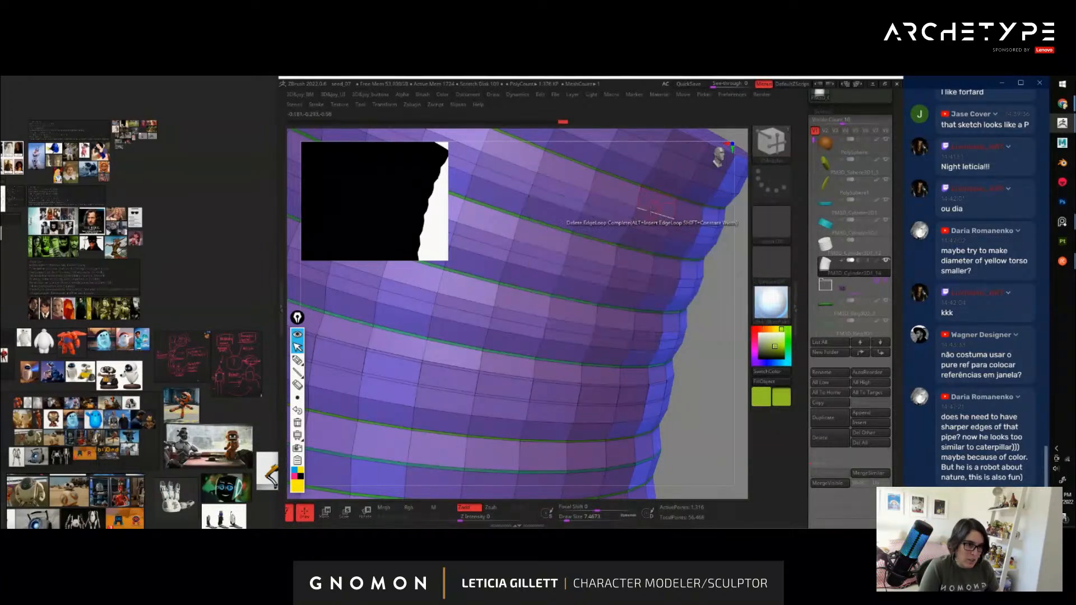
pyautogui.click(652, 211)
pyautogui.click(647, 231)
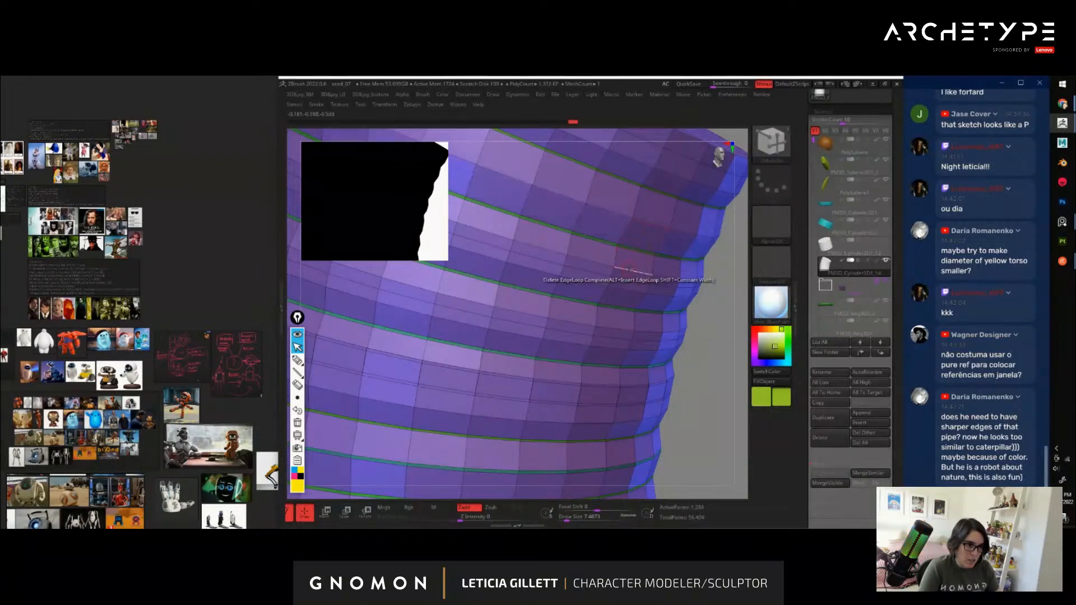
pyautogui.click(629, 268)
pyautogui.click(626, 293)
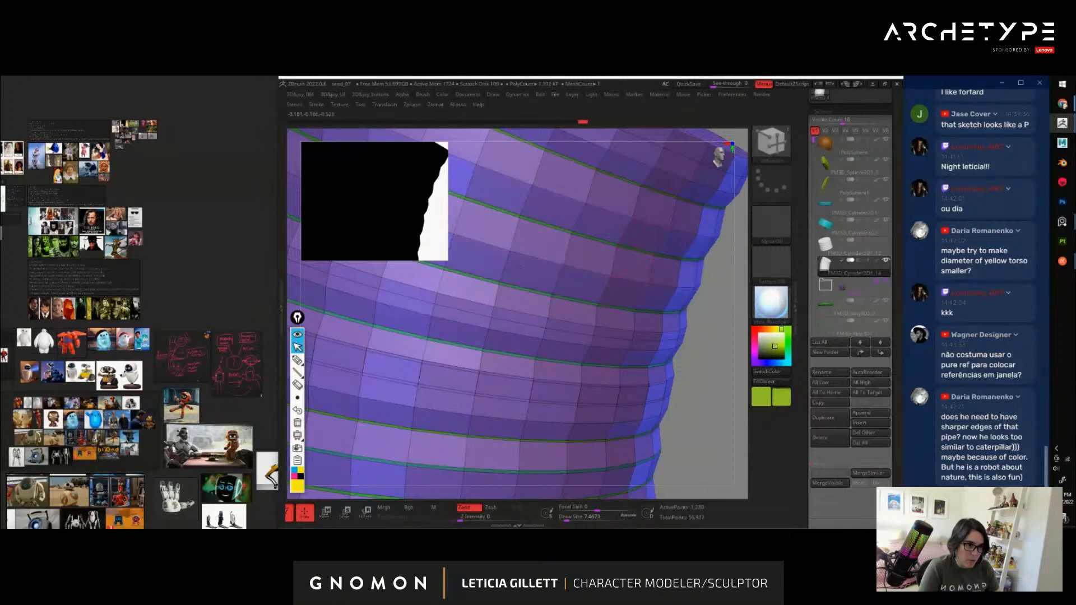
pyautogui.click(611, 336)
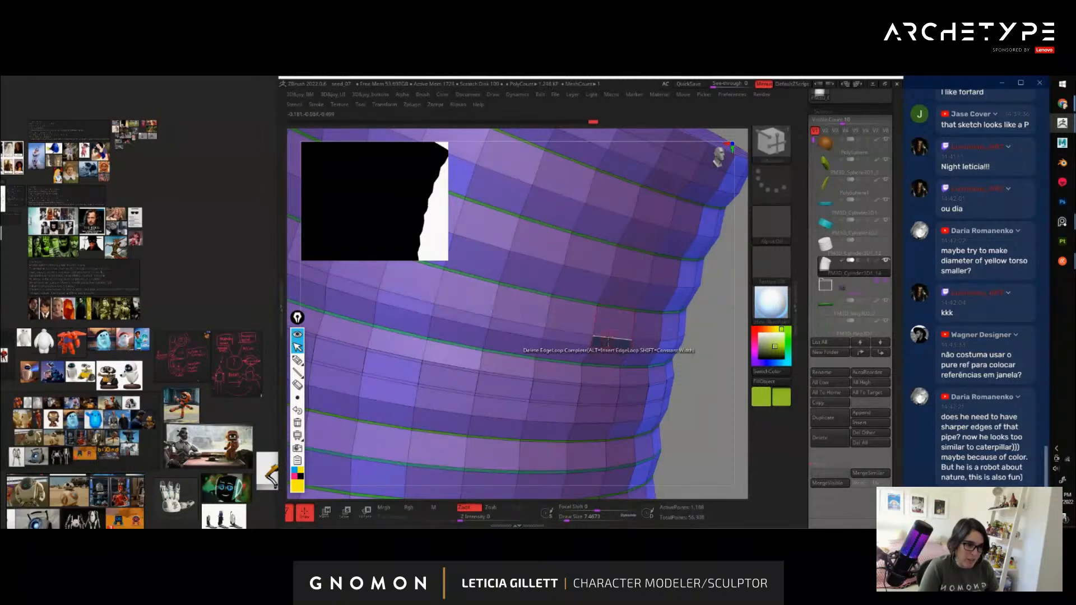
pyautogui.click(603, 348)
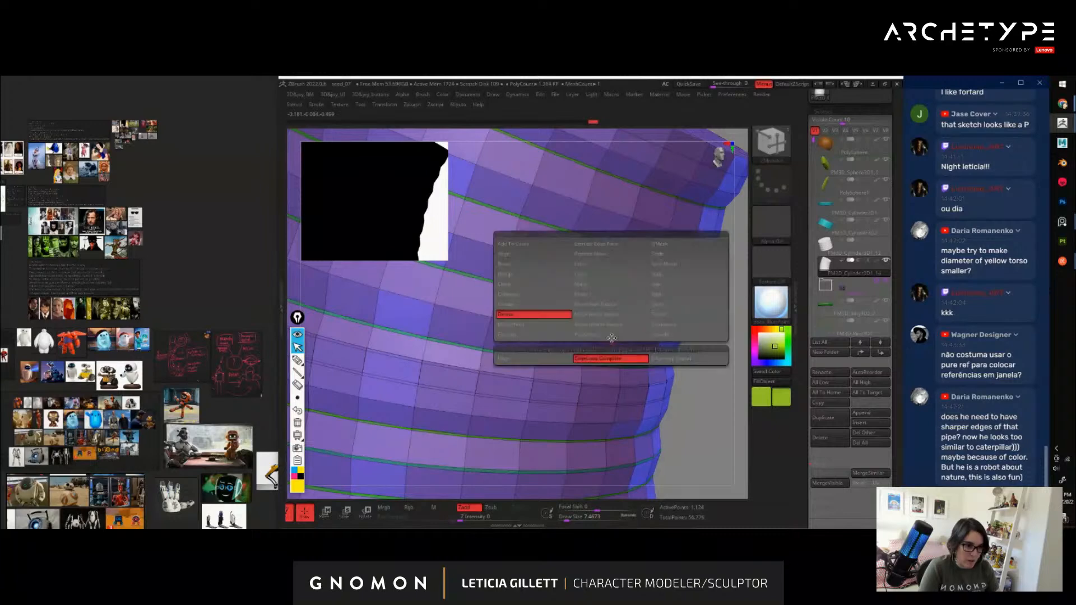
# Bevel the centre edge loops of the three higher torso ribs into narrow bands
pyautogui.press('space')
pyautogui.click(592, 266)
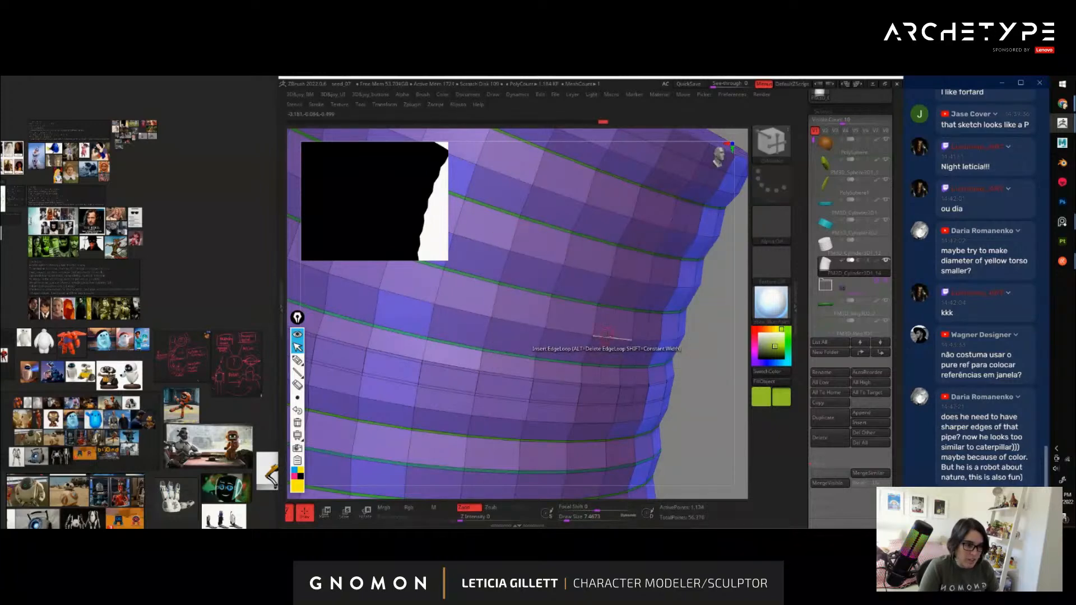
pyautogui.hotkey('ctrl', 'z')
pyautogui.press('space')
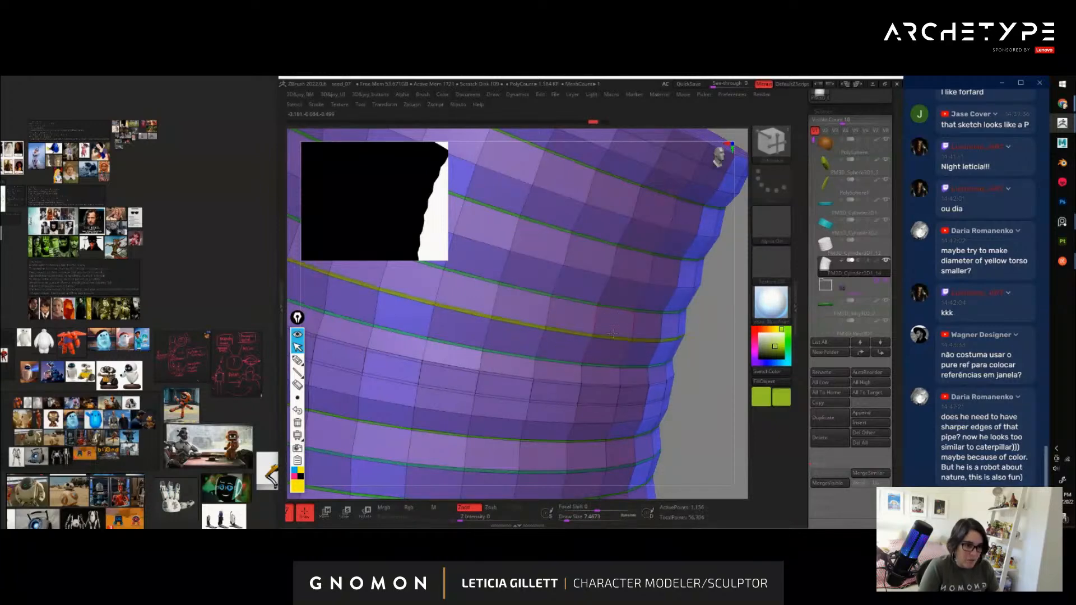
pyautogui.click(650, 222)
# Restore the torso's smoothed preview without the polyframe and show the whole character again, viewed from the side
pyautogui.press('d')
pyautogui.press('f')
pyautogui.hotkey('shift', 'f')
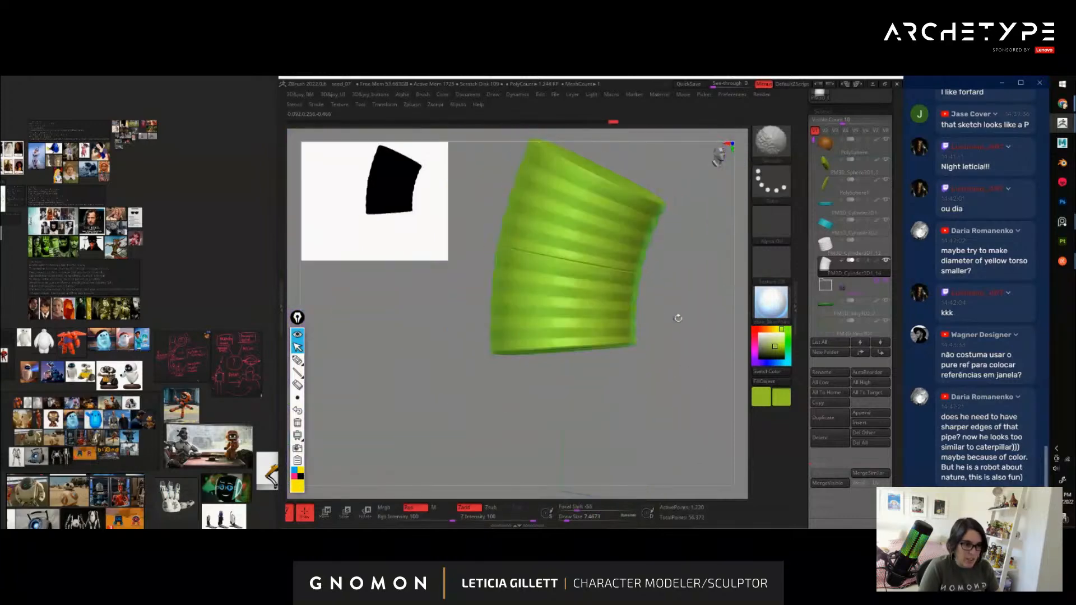
pyautogui.moveTo(710, 329); pyautogui.dragTo(634, 263)
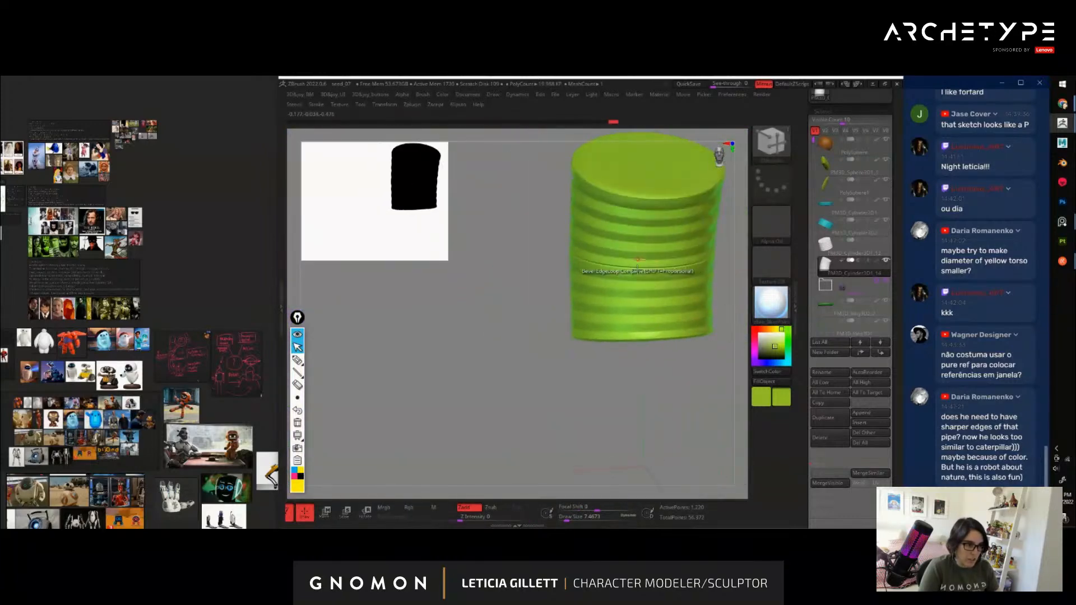
pyautogui.keyDown('alt'); pyautogui.moveTo(647, 436); pyautogui.dragTo(634, 402); pyautogui.keyUp('alt')
pyautogui.hotkey('alt', 's')
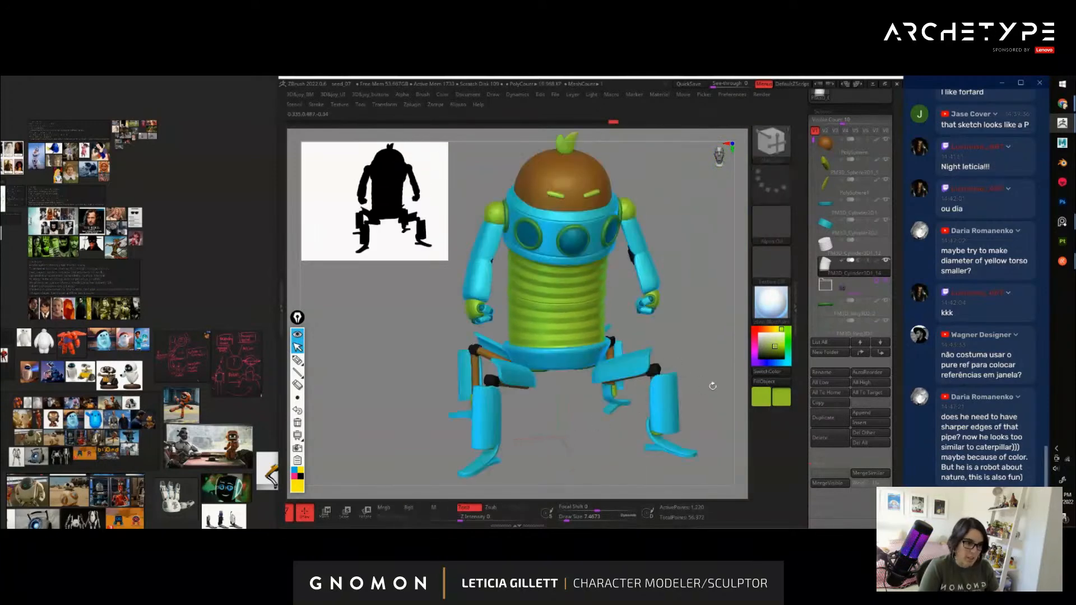
pyautogui.moveTo(713, 384); pyautogui.dragTo(647, 369)
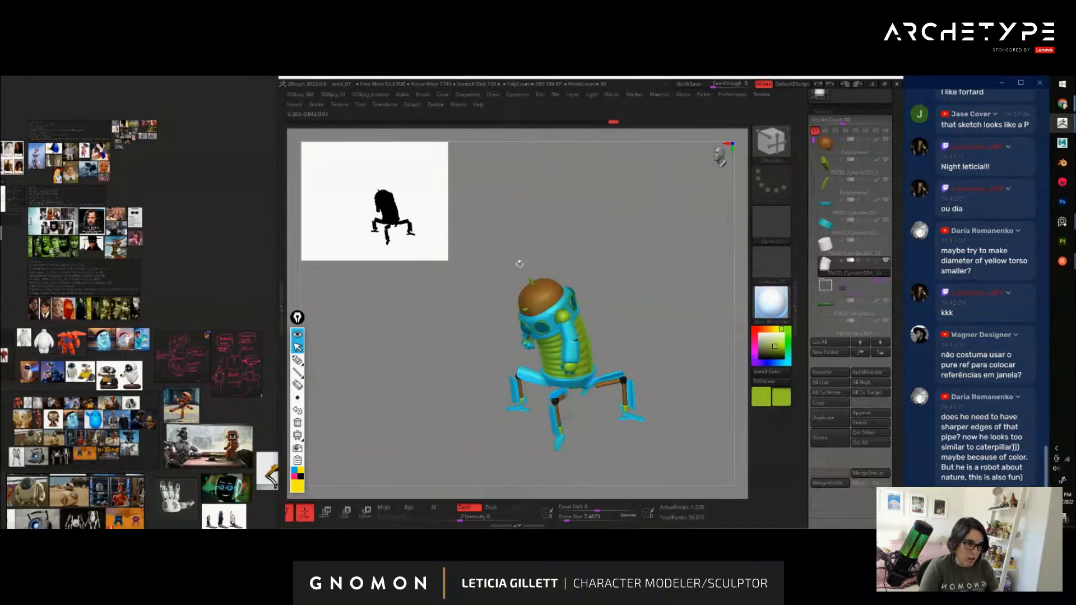
# Select the hidden ribbed cylinder PM3D_Cylinder3D1_12 and move it straight up, clear of the character's head
pyautogui.moveTo(656, 336); pyautogui.dragTo(558, 333)
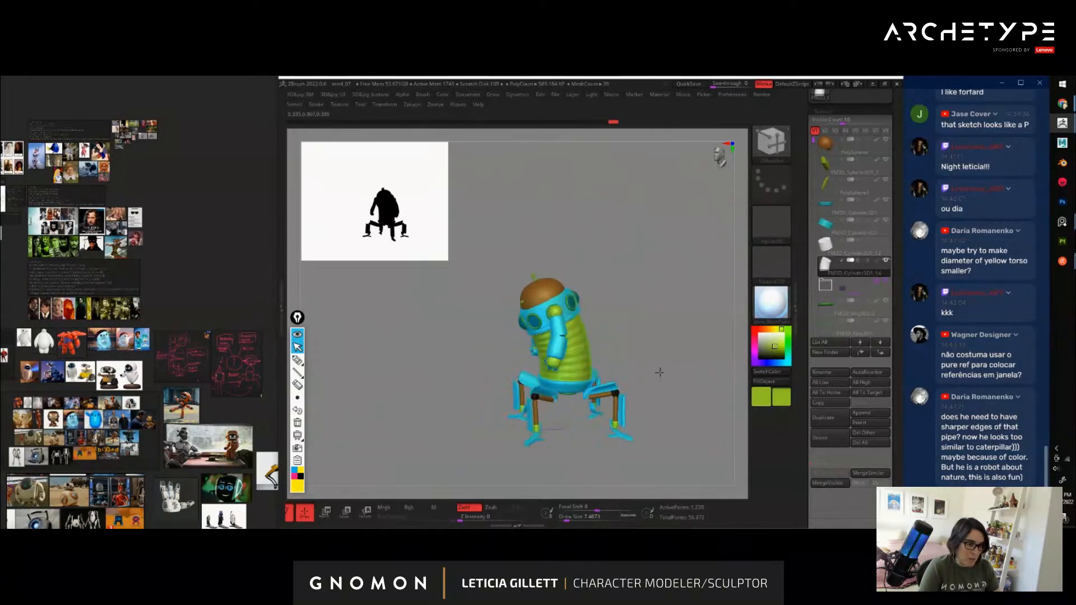
pyautogui.moveTo(659, 372)
pyautogui.mouseDown()
pyautogui.moveTo(641, 370)
pyautogui.moveTo(661, 369)
pyautogui.mouseUp()
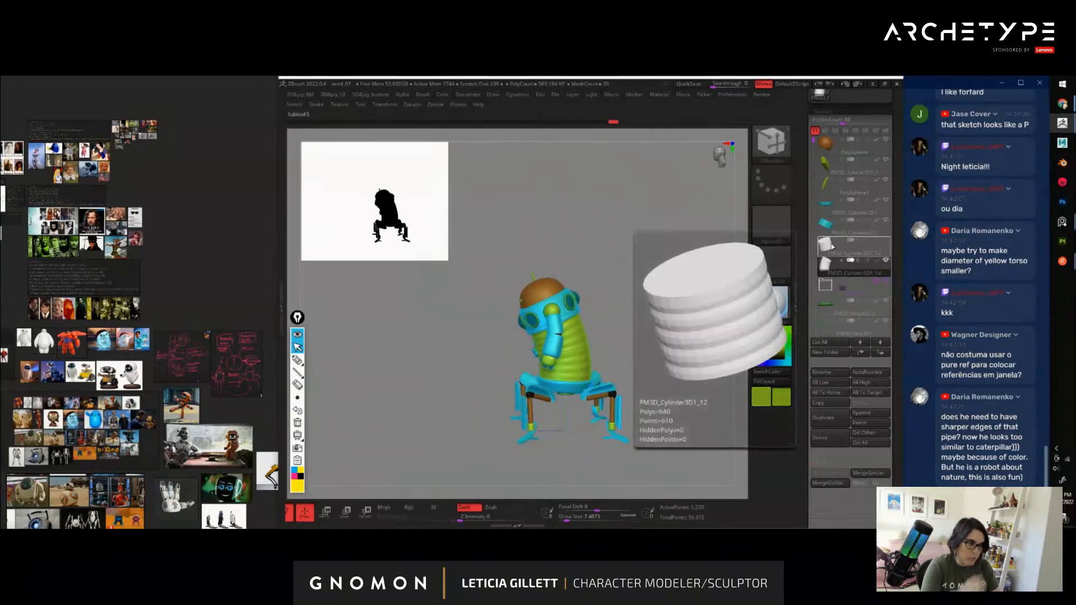
pyautogui.click(829, 247)
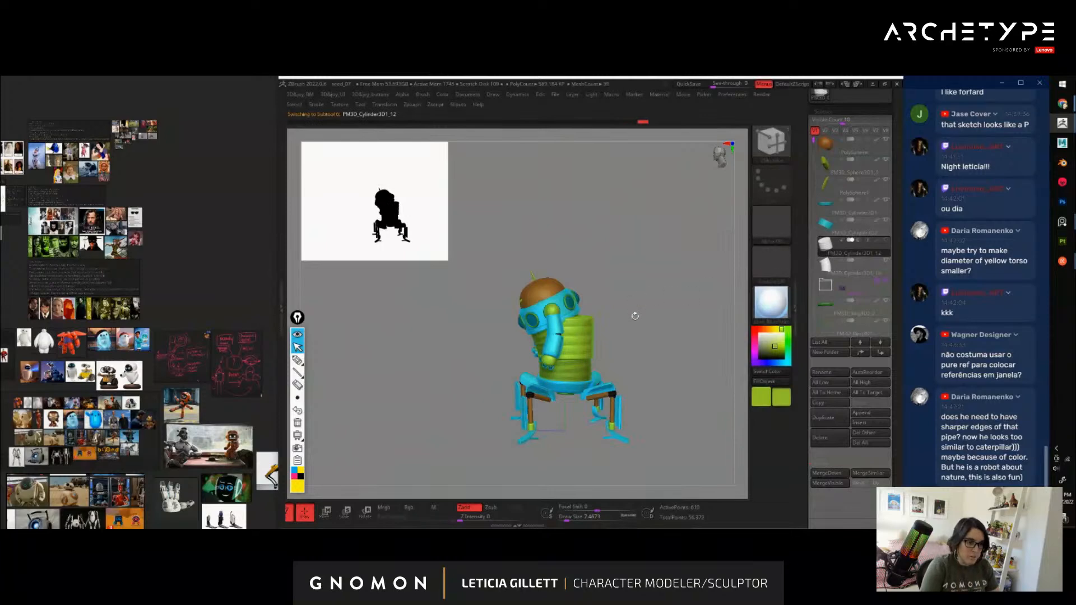
pyautogui.press('w')
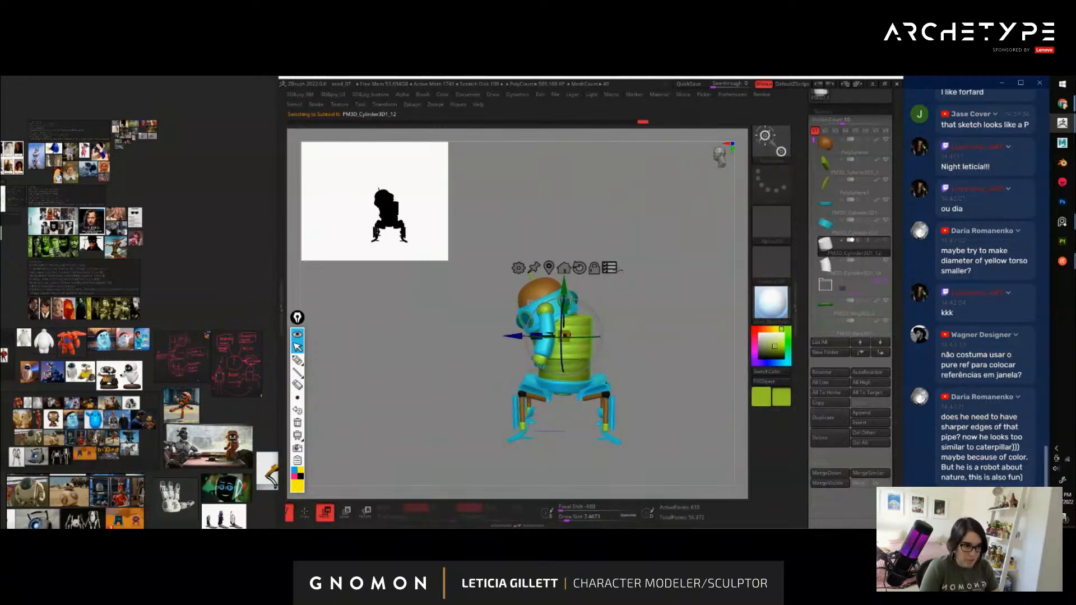
pyautogui.moveTo(567, 286); pyautogui.dragTo(566, 150)
pyautogui.keyDown('alt'); pyautogui.moveTo(677, 207); pyautogui.dragTo(667, 313); pyautogui.keyUp('alt')
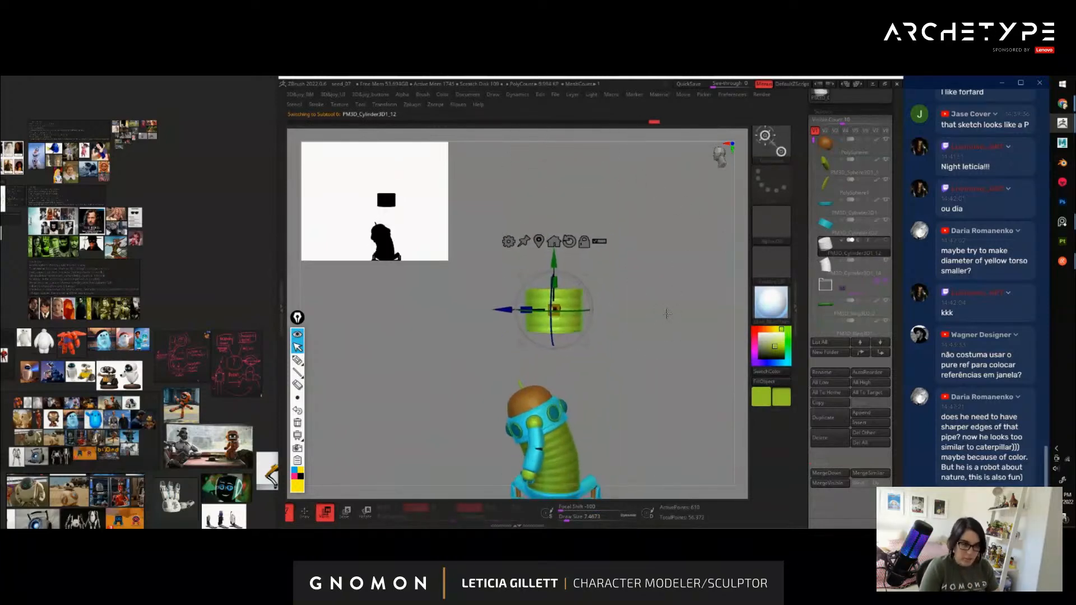
# Isolate the ribbed cylinder with its polyframe shown and delete its uppermost row of polygons together with the end cap
pyautogui.keyDown('alt'); pyautogui.moveTo(667, 275); pyautogui.dragTo(685, 323); pyautogui.keyUp('alt')
pyautogui.hotkey('shift', 'f')
pyautogui.moveTo(685, 286)
pyautogui.mouseDown()
pyautogui.moveTo(678, 269)
pyautogui.moveTo(707, 331)
pyautogui.moveTo(705, 309)
pyautogui.mouseUp()
pyautogui.press('q')
pyautogui.moveTo(705, 335)
pyautogui.keyDown('alt'); pyautogui.mouseDown()
pyautogui.moveTo(702, 318)
pyautogui.moveTo(695, 363)
pyautogui.moveTo(697, 336)
pyautogui.moveTo(701, 349)
pyautogui.mouseUp(); pyautogui.keyUp('alt')
pyautogui.press('p')
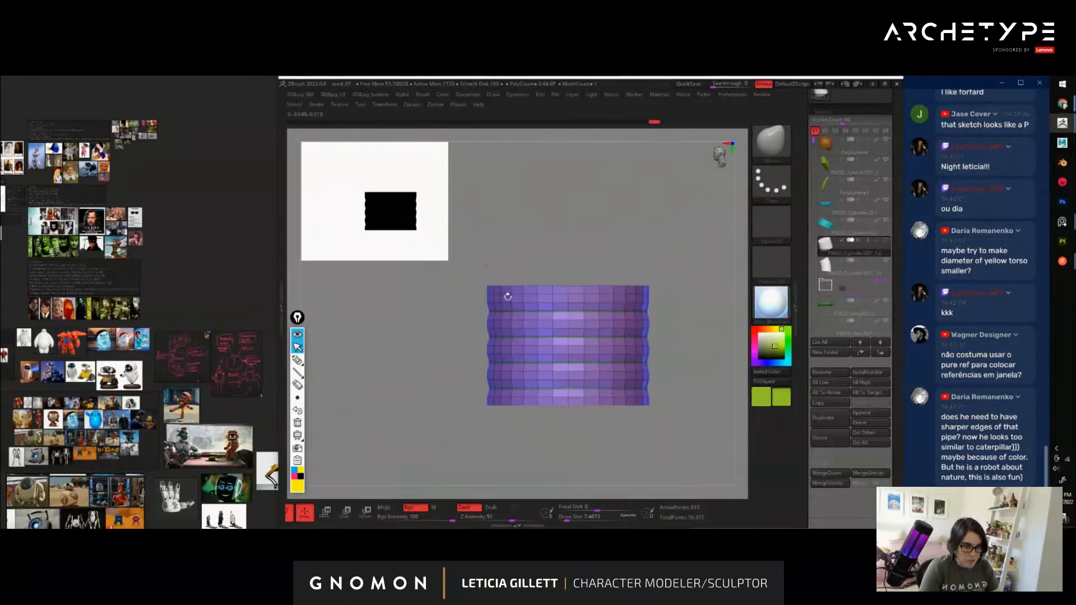
pyautogui.keyDown('ctrl'); pyautogui.keyDown('shift'); pyautogui.moveTo(462, 264); pyautogui.dragTo(708, 305); pyautogui.keyUp('shift'); pyautogui.keyUp('ctrl')
pyautogui.keyDown('ctrl'); pyautogui.keyDown('shift'); pyautogui.click(682, 336); pyautogui.keyUp('shift'); pyautogui.keyUp('ctrl')
pyautogui.rightClick(675, 358)
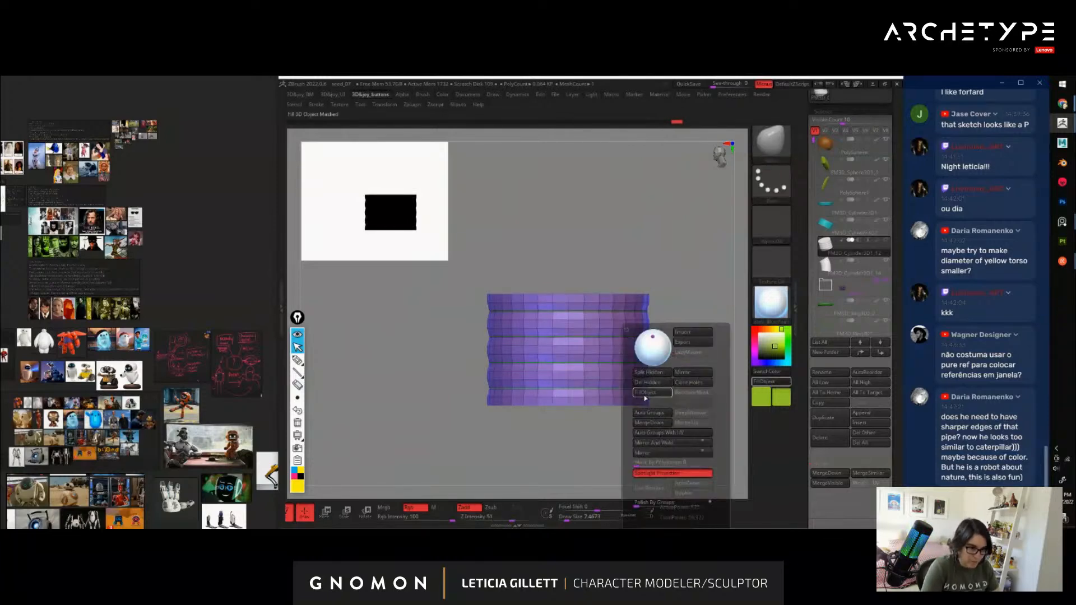
pyautogui.moveTo(566, 422)
pyautogui.mouseDown()
pyautogui.moveTo(596, 421)
pyautogui.moveTo(548, 432)
pyautogui.mouseUp()
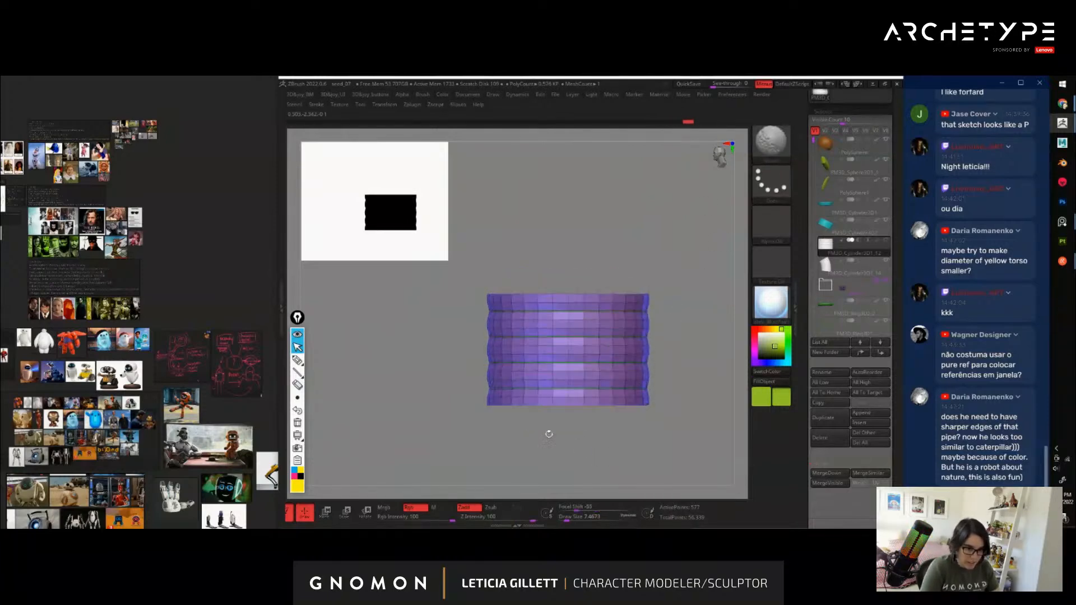
# Delete the end cap at the bottom of the ribbed cylinder
pyautogui.keyDown('ctrl'); pyautogui.keyDown('shift'); pyautogui.moveTo(475, 403); pyautogui.dragTo(726, 448); pyautogui.keyUp('shift'); pyautogui.keyUp('ctrl')
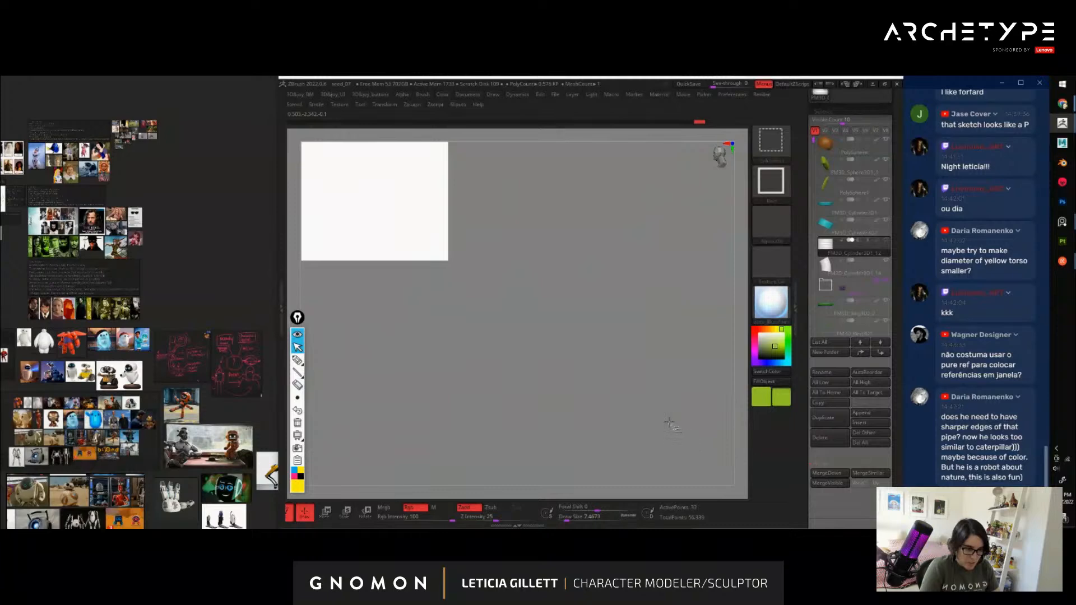
pyautogui.keyDown('ctrl'); pyautogui.keyDown('shift'); pyautogui.moveTo(669, 423); pyautogui.dragTo(702, 455); pyautogui.keyUp('shift'); pyautogui.keyUp('ctrl')
pyautogui.rightClick(647, 406)
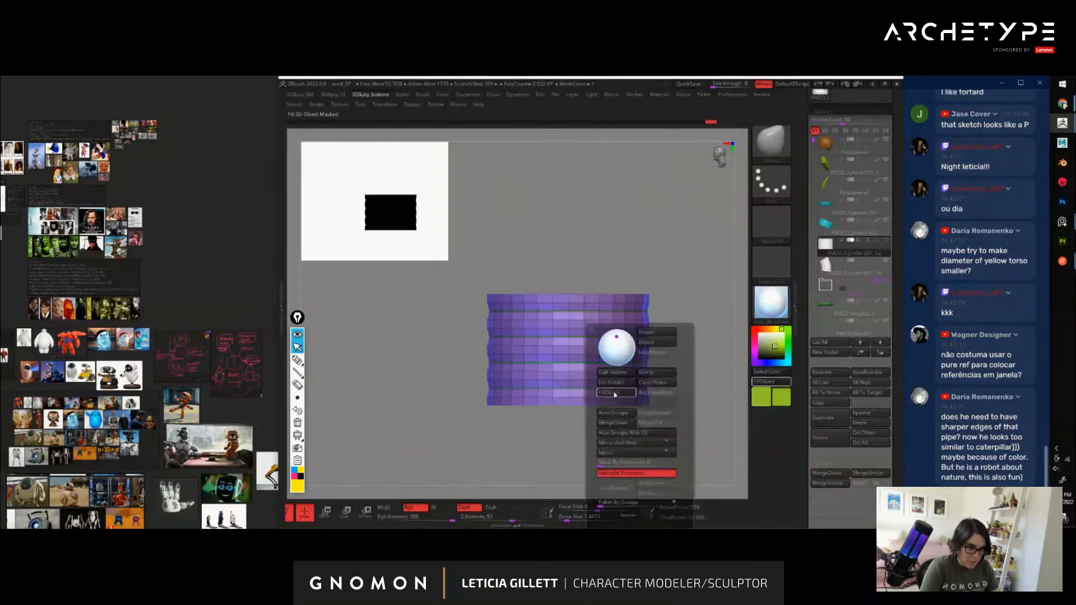
pyautogui.click(616, 384)
# Insert a single centre edge loop in each of the cylinder's three full ribs with the ZModeler brush
pyautogui.keyDown('alt'); pyautogui.moveTo(697, 293); pyautogui.dragTo(712, 324); pyautogui.keyUp('alt')
pyautogui.press('b')
pyautogui.press('z')
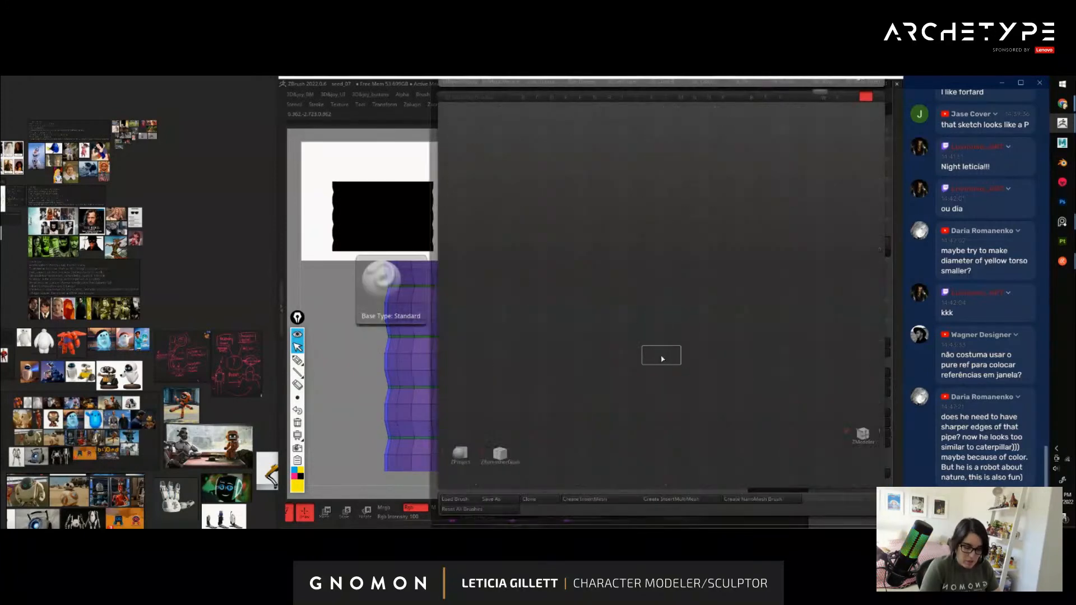
pyautogui.press('m')
pyautogui.press('space')
pyautogui.click(591, 265)
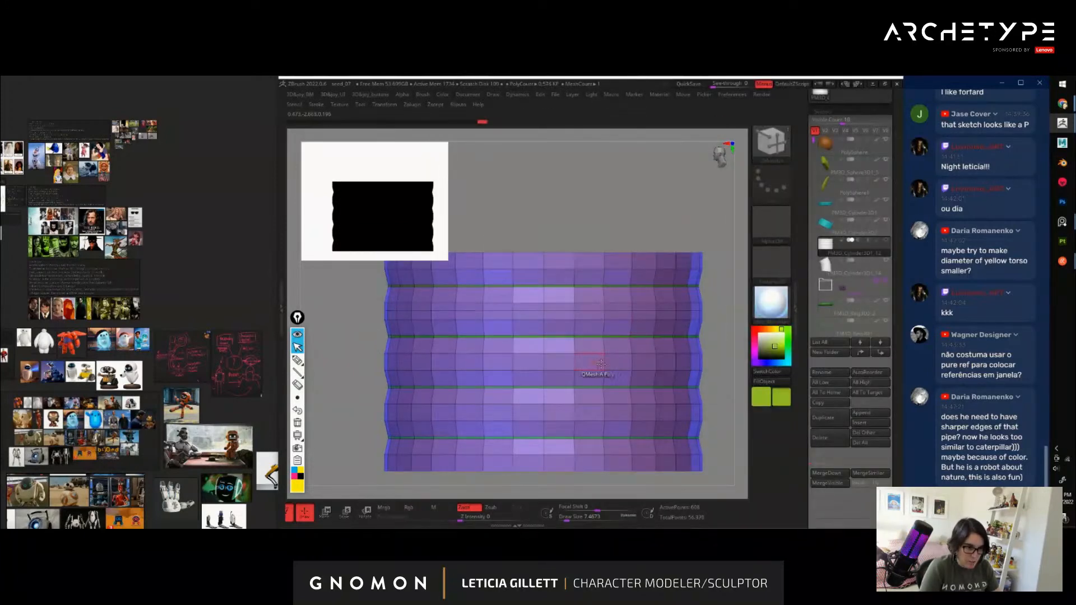
pyautogui.click(606, 411)
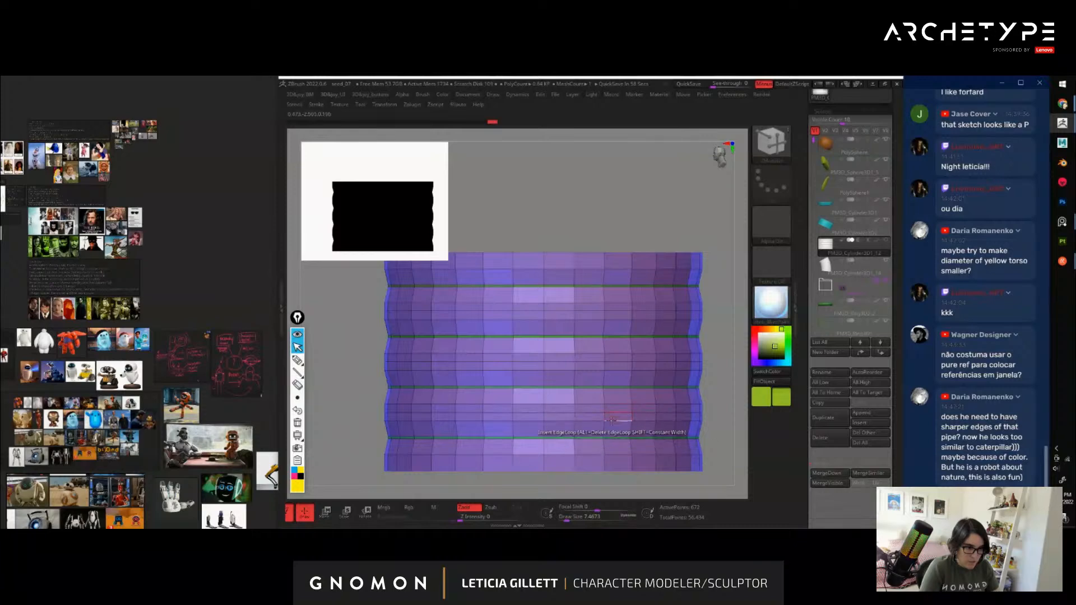
# Delete the complete edge loops beside the cylinder's new centre loops and those across the half ribs at both ends
pyautogui.press('space')
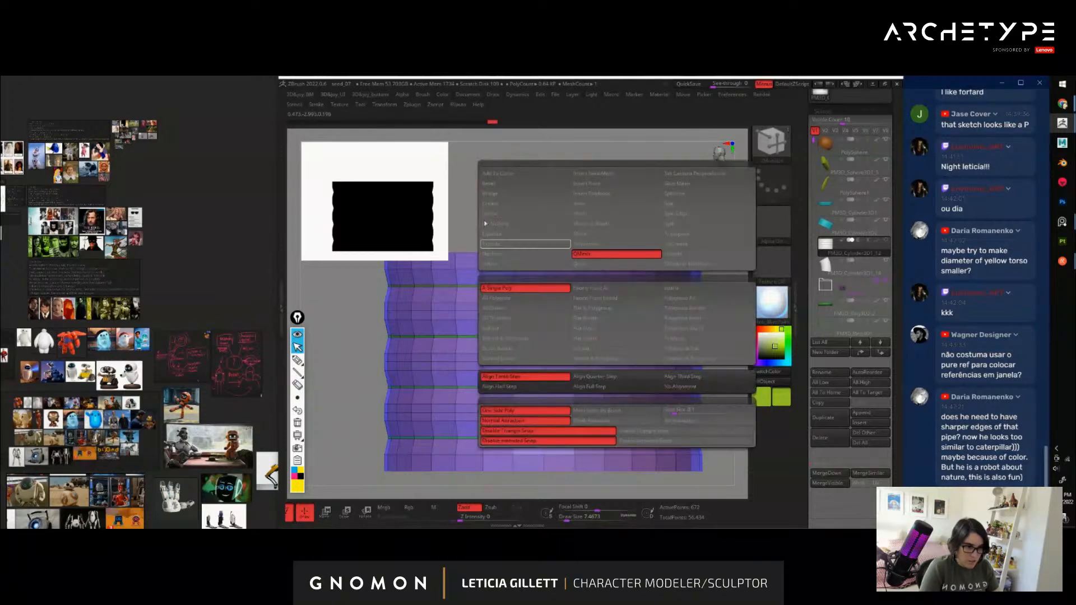
pyautogui.click(508, 215)
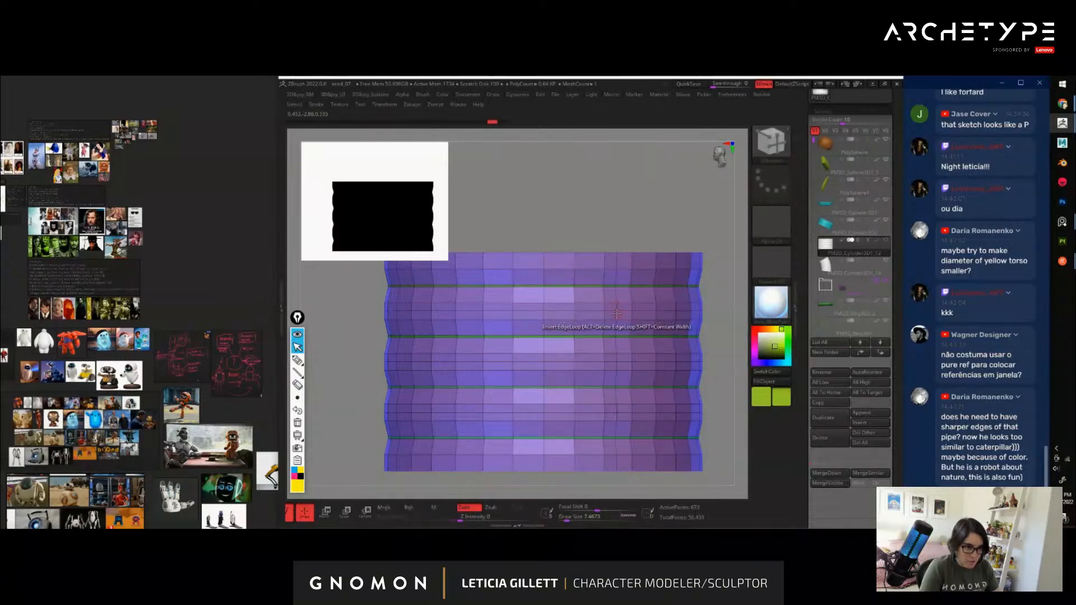
pyautogui.press('space')
pyautogui.click(518, 308)
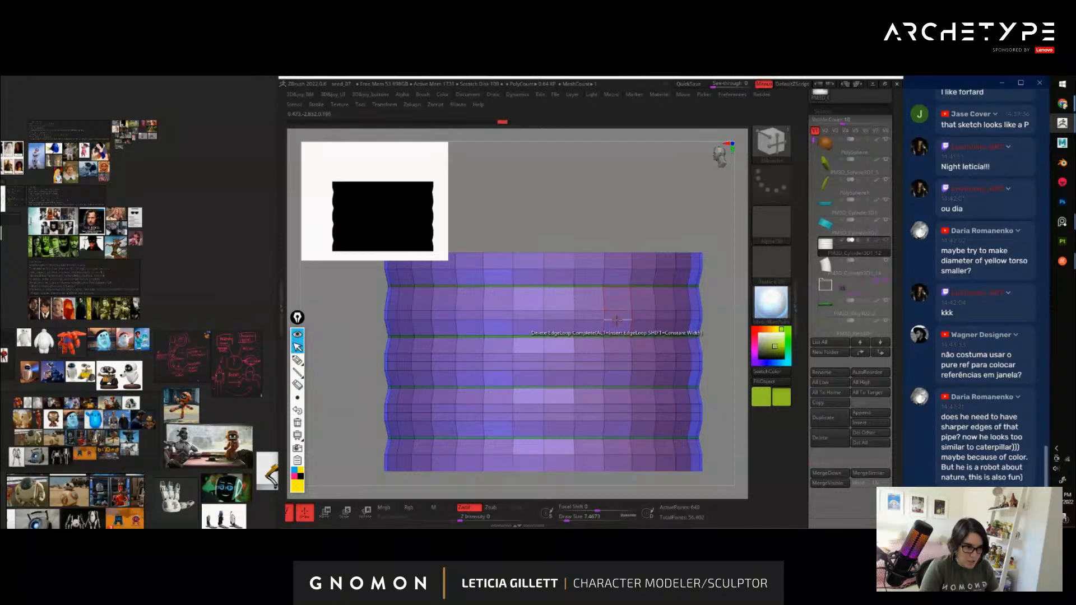
pyautogui.click(617, 320)
pyautogui.click(618, 354)
pyautogui.click(617, 367)
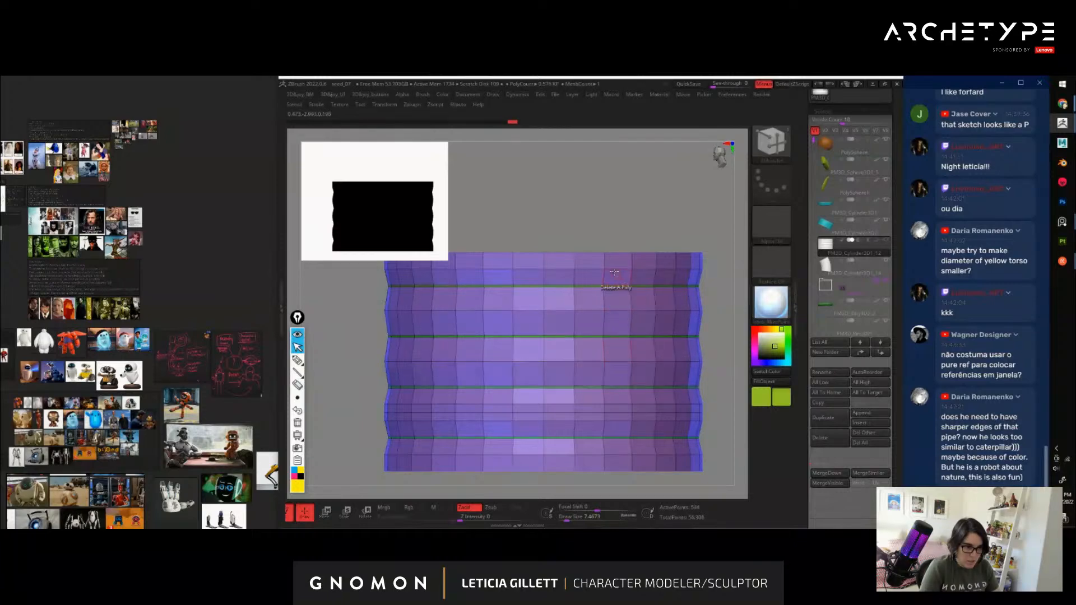
pyautogui.click(619, 455)
pyautogui.click(620, 404)
pyautogui.click(621, 421)
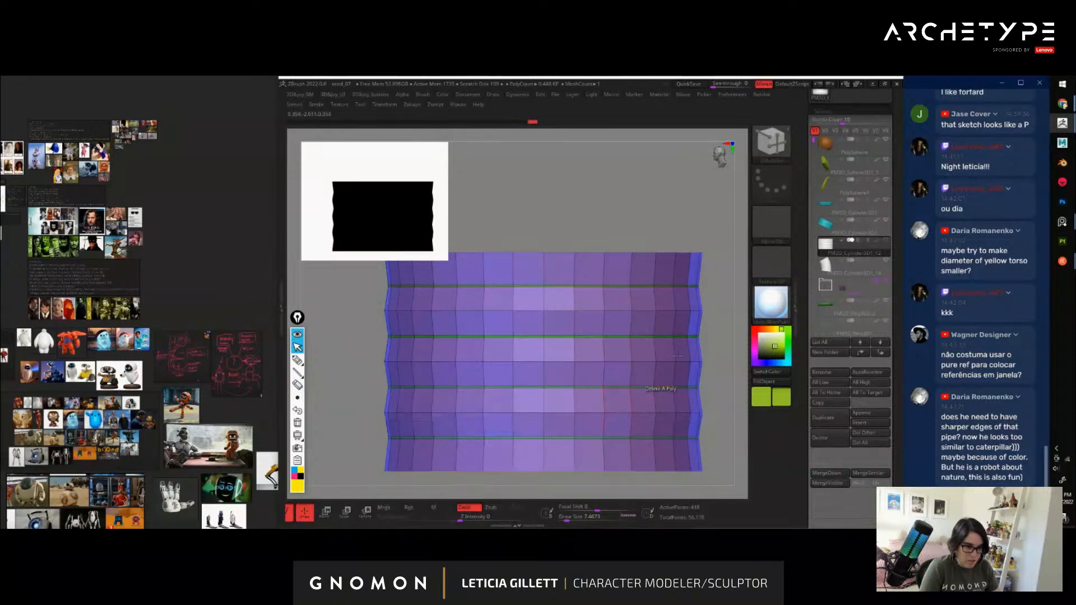
# Bevel the centre edge loops of the cylinder's three full ribs into narrow bands and restore the smoothed preview without the polyframe
pyautogui.press('space')
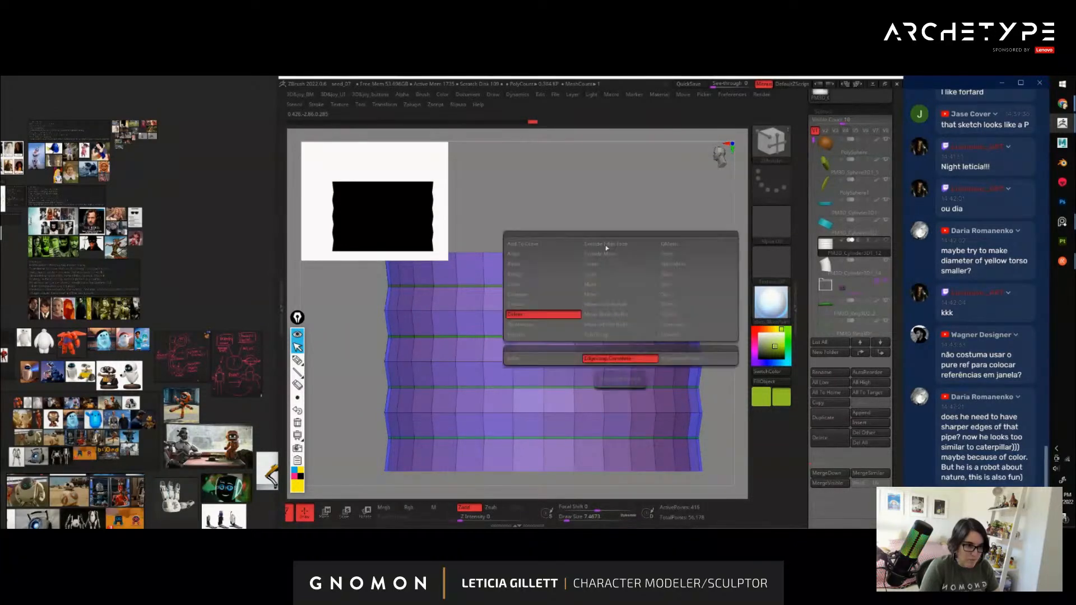
pyautogui.click(525, 265)
pyautogui.click(619, 311)
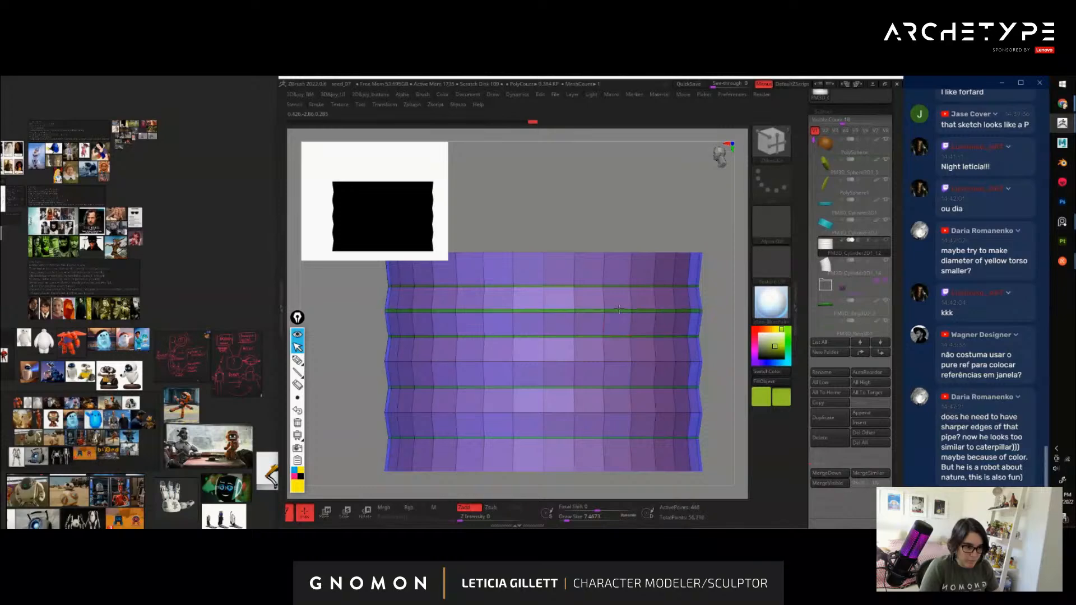
pyautogui.hotkey('ctrl', 'z')
pyautogui.click(620, 360)
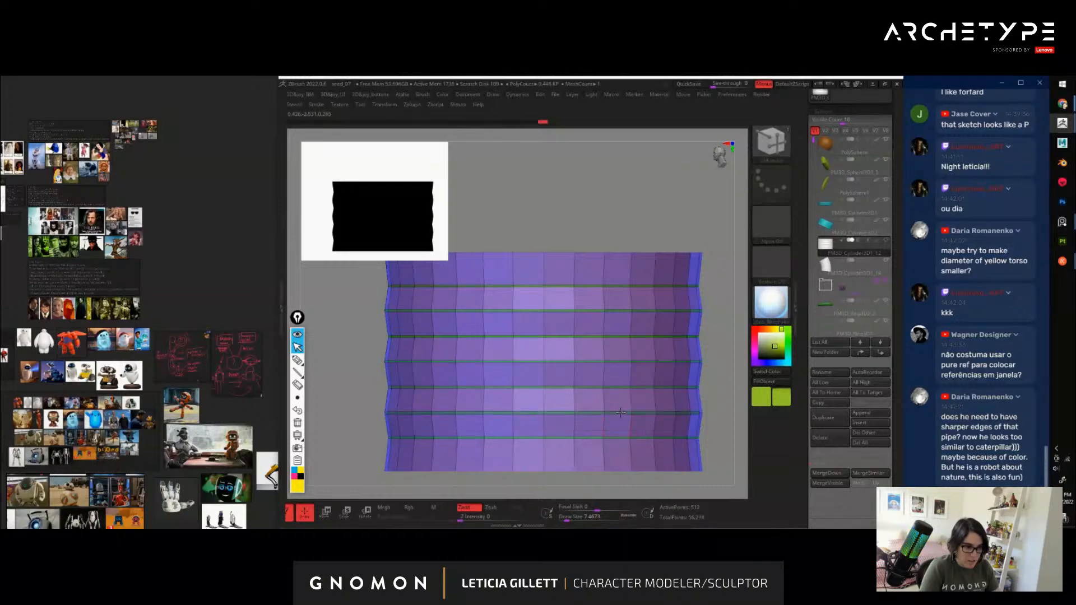
pyautogui.press('d')
pyautogui.hotkey('shift', 'f')
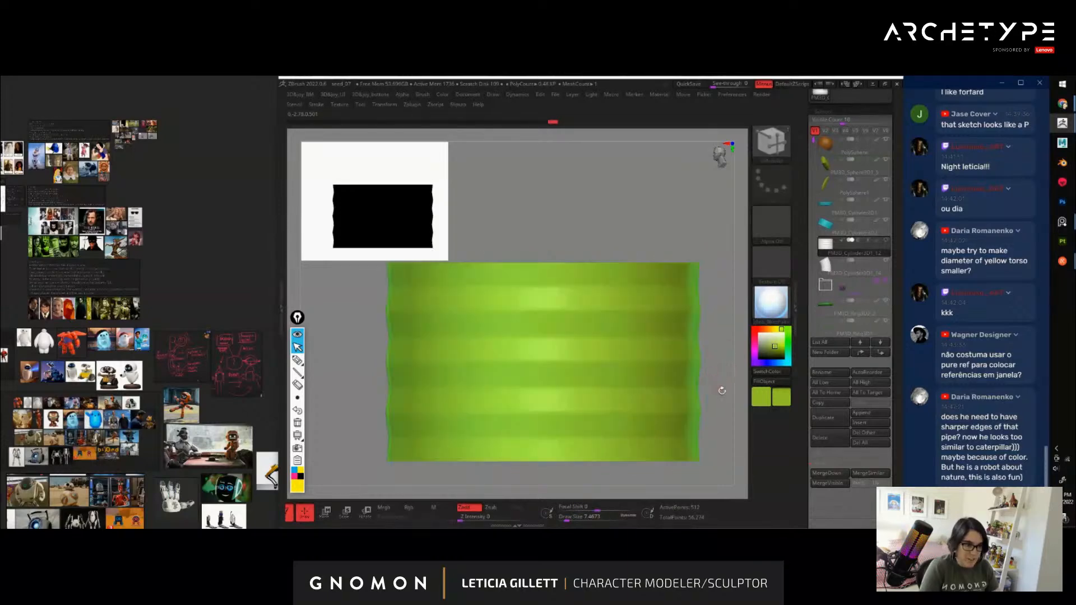
# Scale the ribbed cylinder down into a small segment that is narrower in proportion to its height
pyautogui.keyDown('alt'); pyautogui.moveTo(721, 389); pyautogui.dragTo(687, 359); pyautogui.keyUp('alt')
pyautogui.press('w')
pyautogui.moveTo(667, 319); pyautogui.dragTo(677, 380)
pyautogui.moveTo(663, 306); pyautogui.dragTo(683, 337)
pyautogui.moveTo(578, 368); pyautogui.dragTo(468, 375)
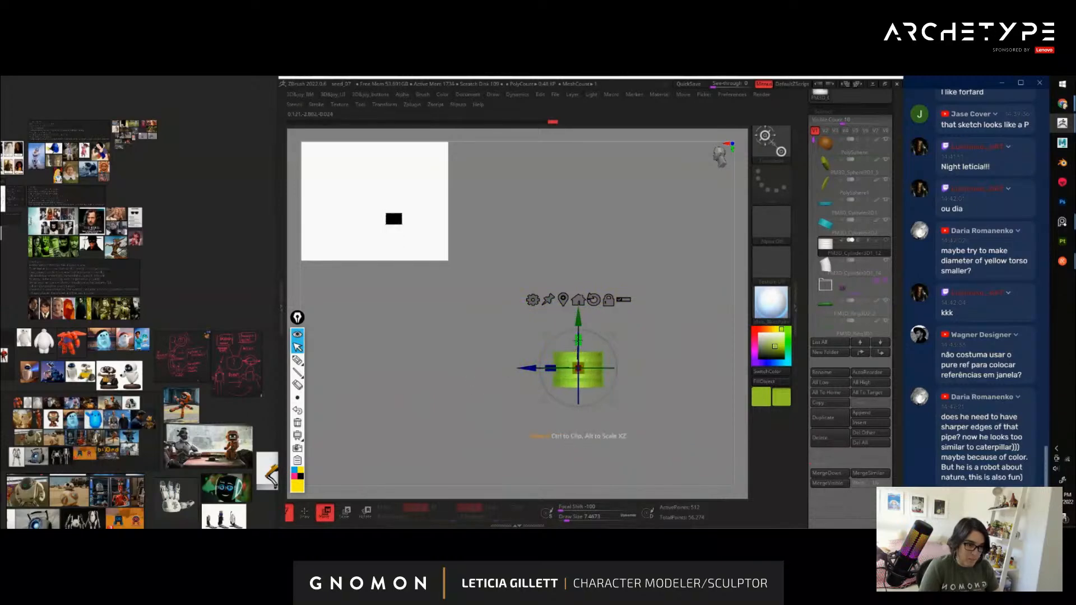
pyautogui.keyDown('alt'); pyautogui.moveTo(672, 323); pyautogui.dragTo(669, 362); pyautogui.keyUp('alt')
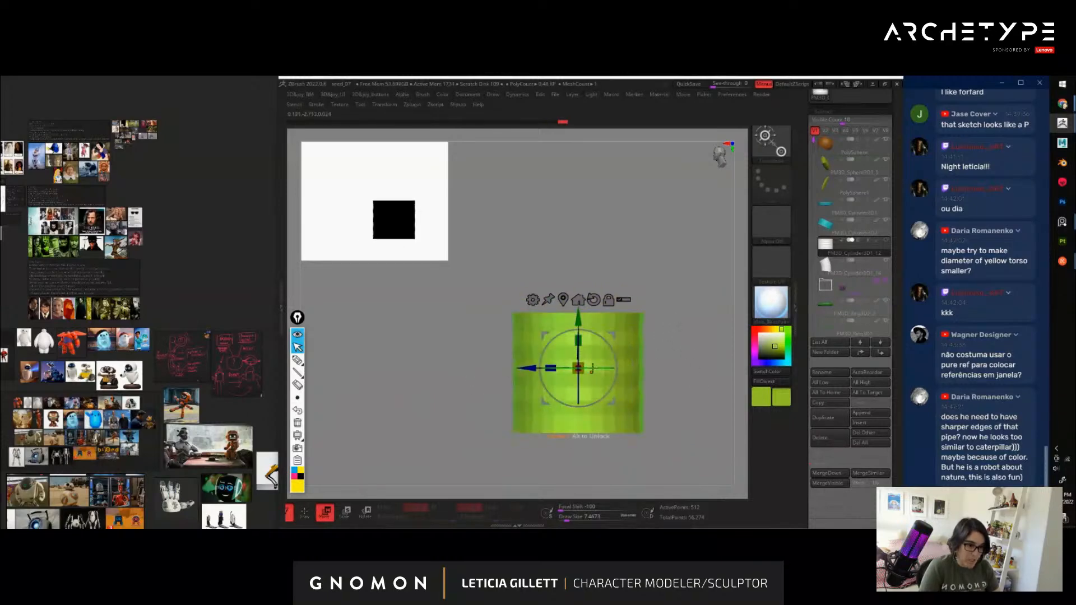
pyautogui.moveTo(589, 362); pyautogui.dragTo(546, 372)
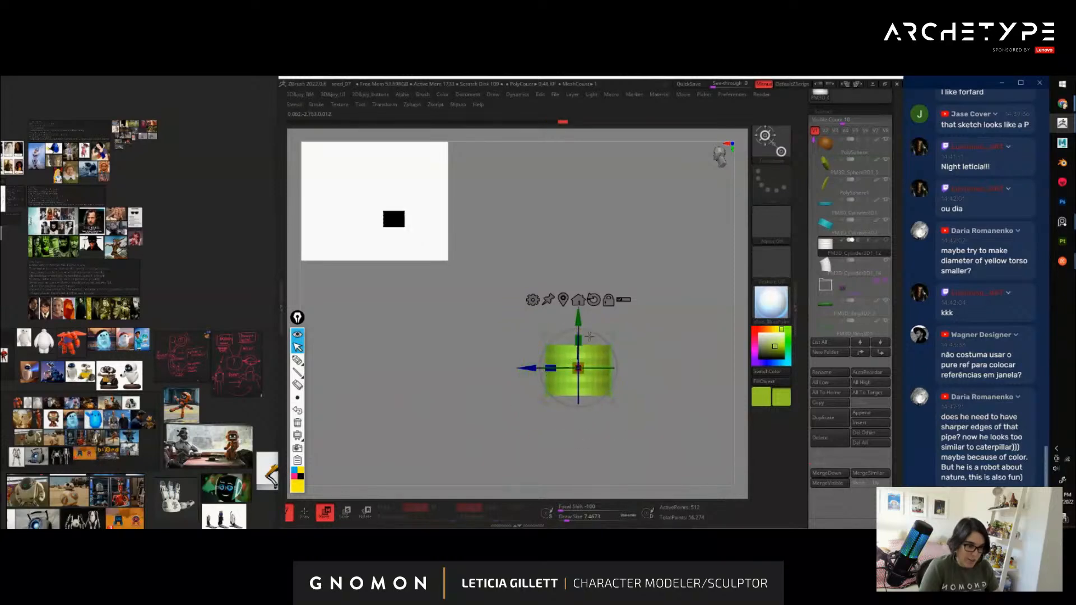
pyautogui.press('q')
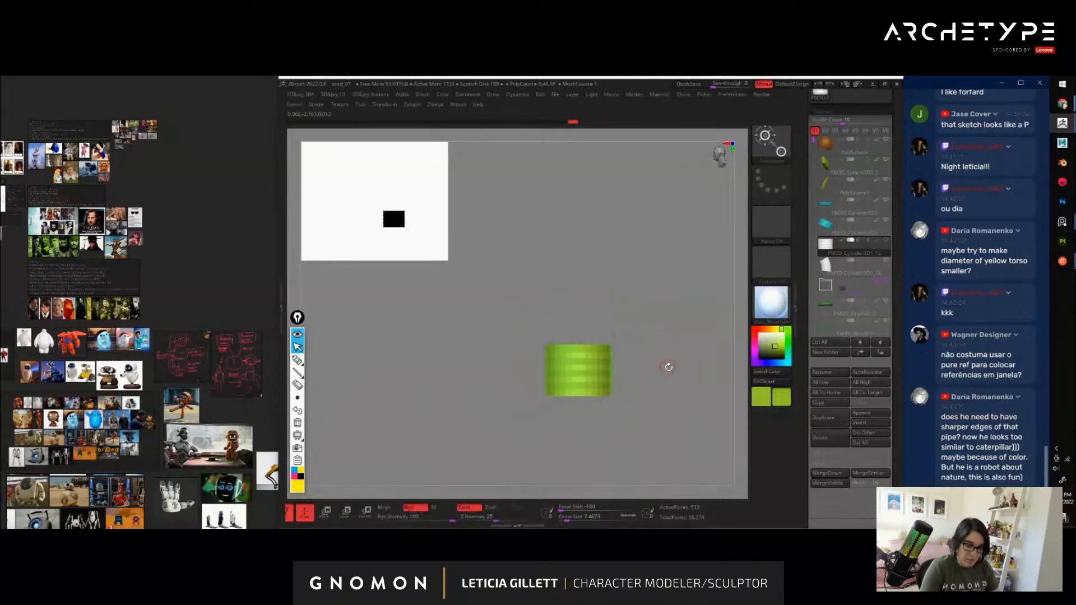
# Sketch in yellow a long arm arching up from the ribbed segment and over to a claw, and hide the annotation
pyautogui.moveTo(671, 365)
pyautogui.mouseDown()
pyautogui.moveTo(682, 422)
pyautogui.moveTo(682, 377)
pyautogui.moveTo(669, 404)
pyautogui.moveTo(342, 336)
pyautogui.mouseUp()
pyautogui.press('space')
pyautogui.click(678, 494)
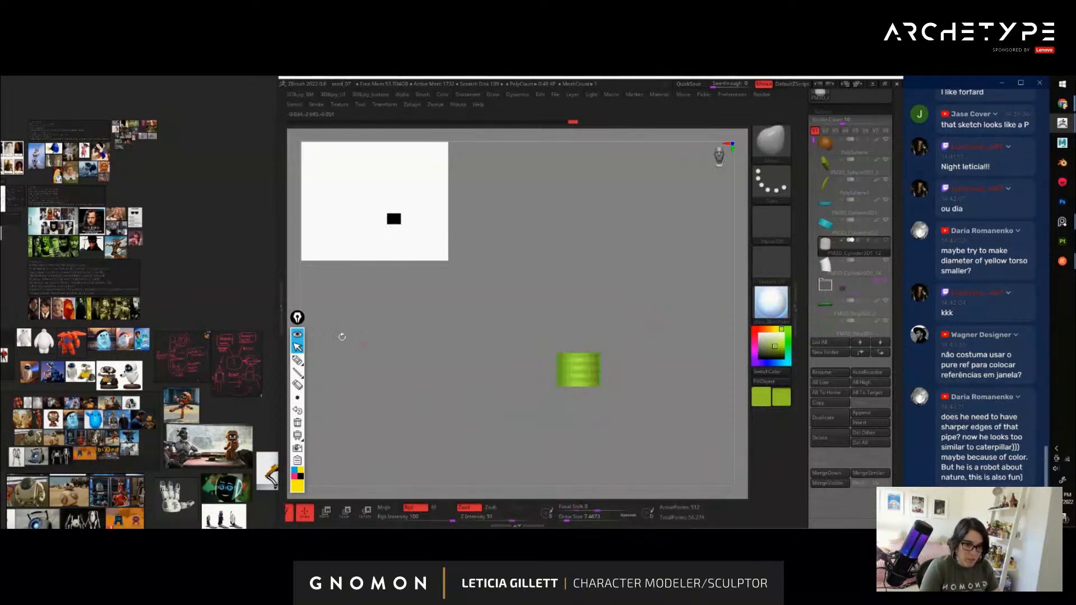
pyautogui.click(297, 360)
pyautogui.moveTo(587, 356); pyautogui.dragTo(480, 182)
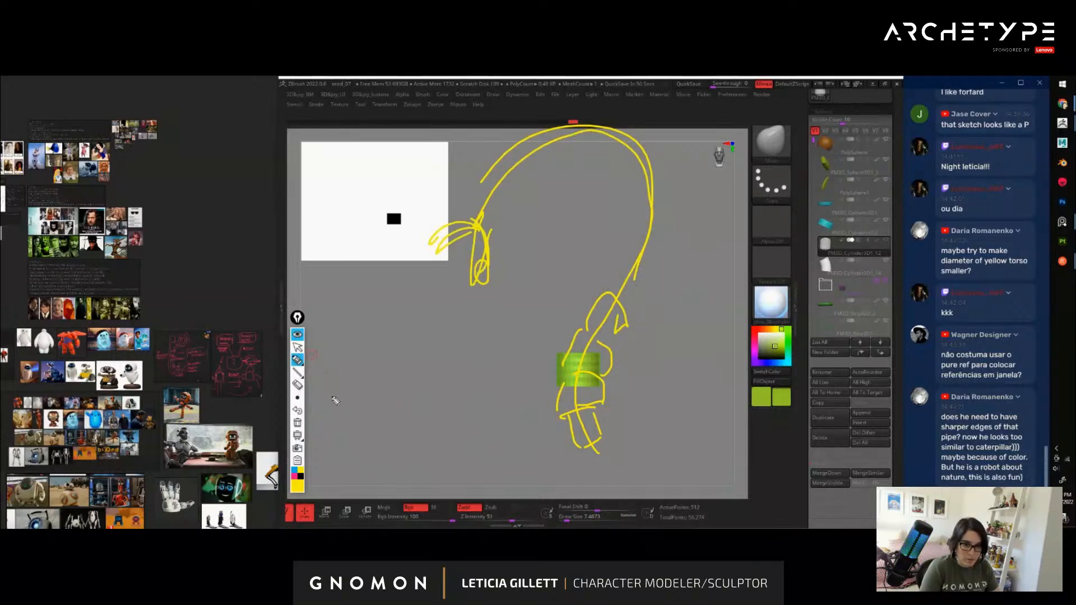
pyautogui.click(298, 334)
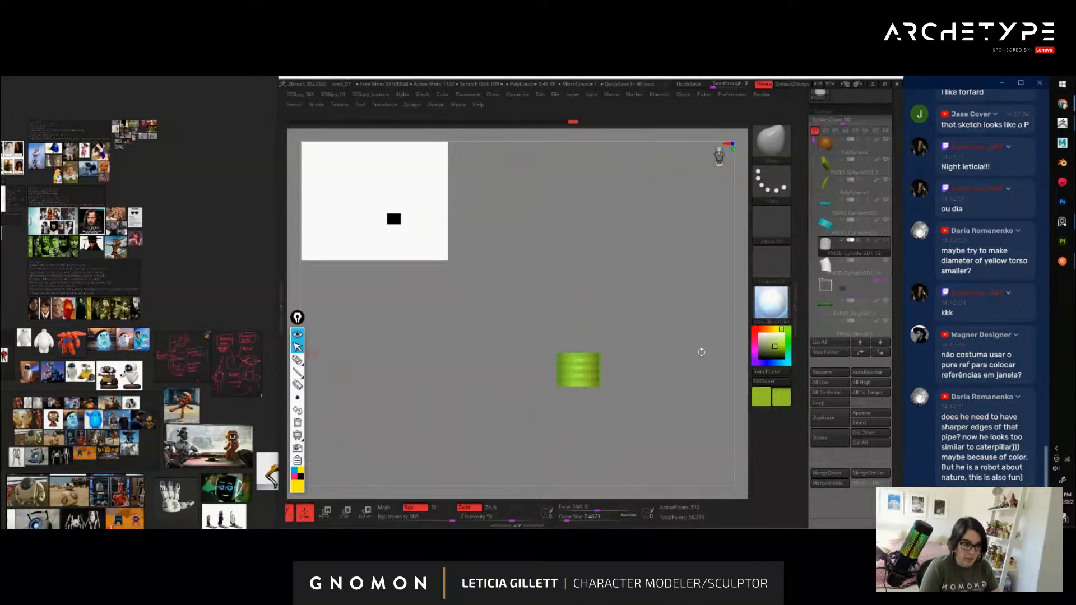
# Show the whole character again and move the small ribbed segment into the empty space behind its head
pyautogui.moveTo(702, 352); pyautogui.dragTo(565, 212)
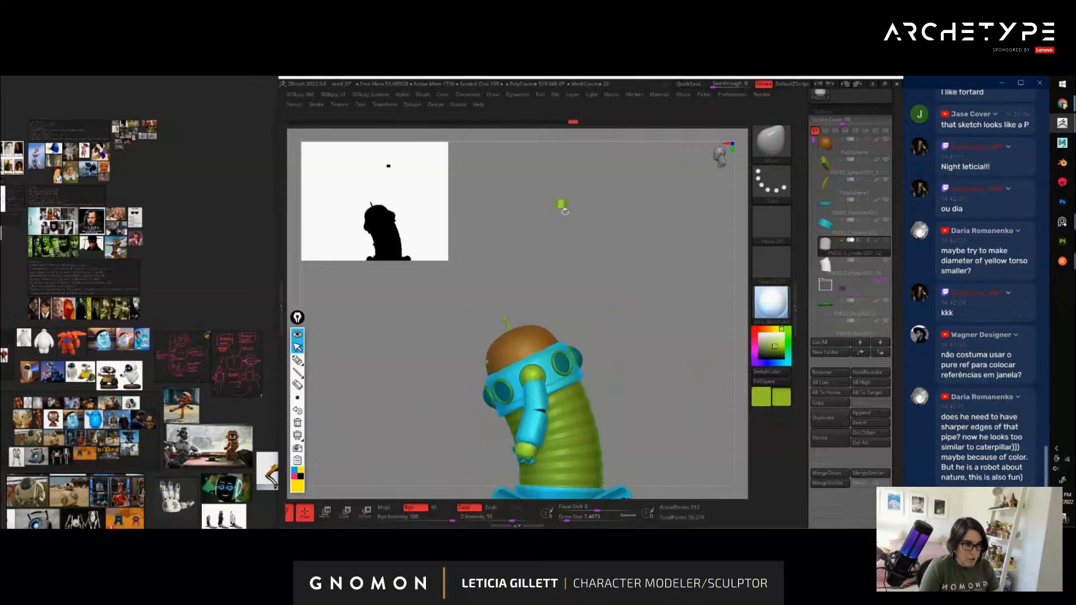
pyautogui.press('w')
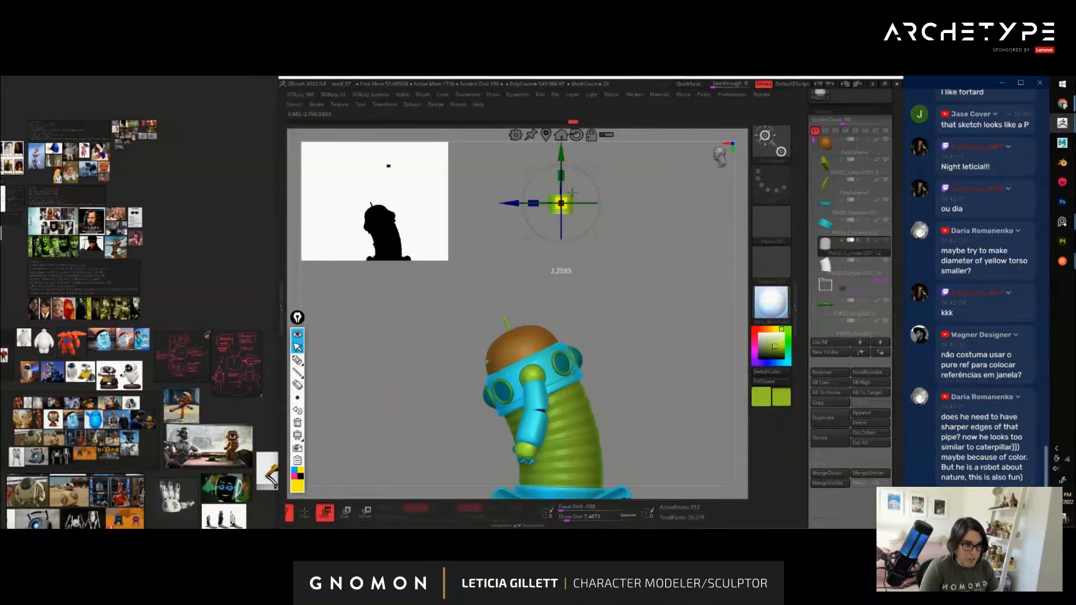
pyautogui.moveTo(562, 203); pyautogui.dragTo(680, 314)
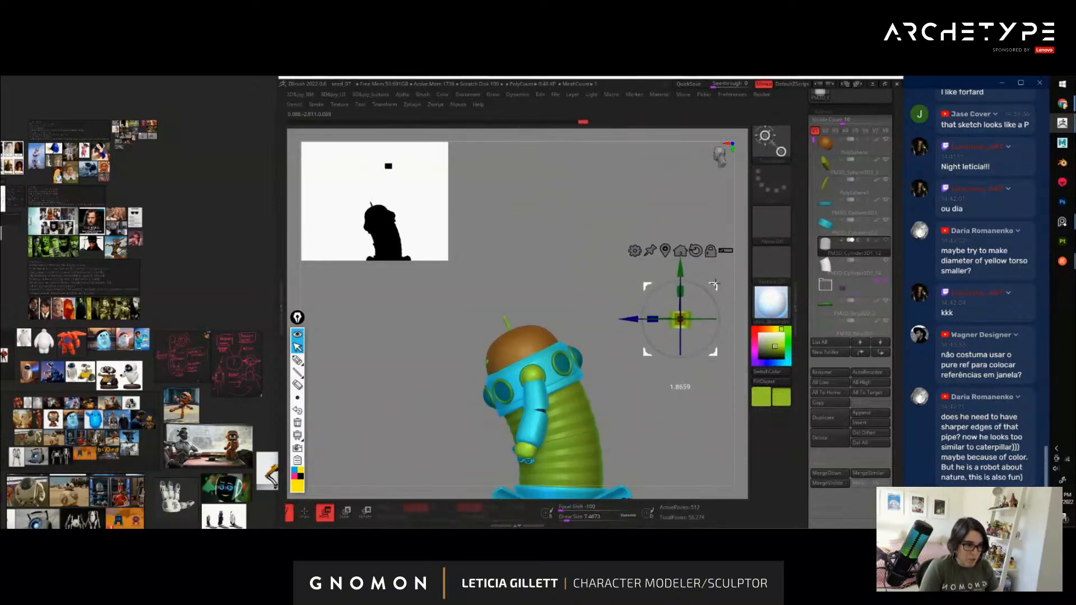
pyautogui.press('q')
# Make the rear round sockets on the blue shoulder band the active part and choose the CurveTube brush
pyautogui.moveTo(677, 415); pyautogui.dragTo(741, 327)
pyautogui.keyDown('alt'); pyautogui.click(576, 343); pyautogui.keyUp('alt')
pyautogui.moveTo(667, 352); pyautogui.dragTo(664, 348)
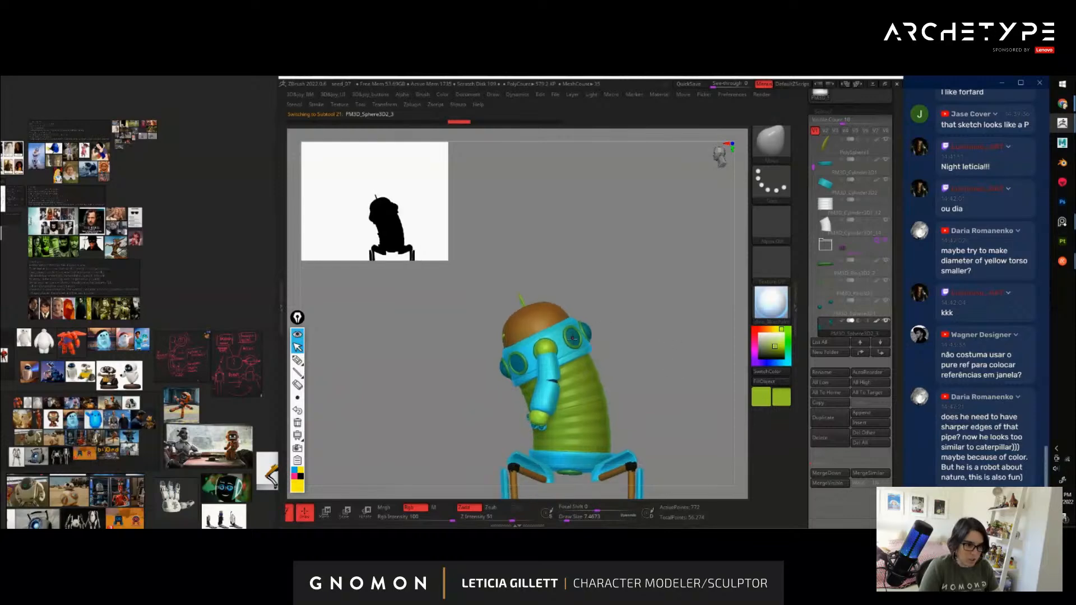
pyautogui.press('b')
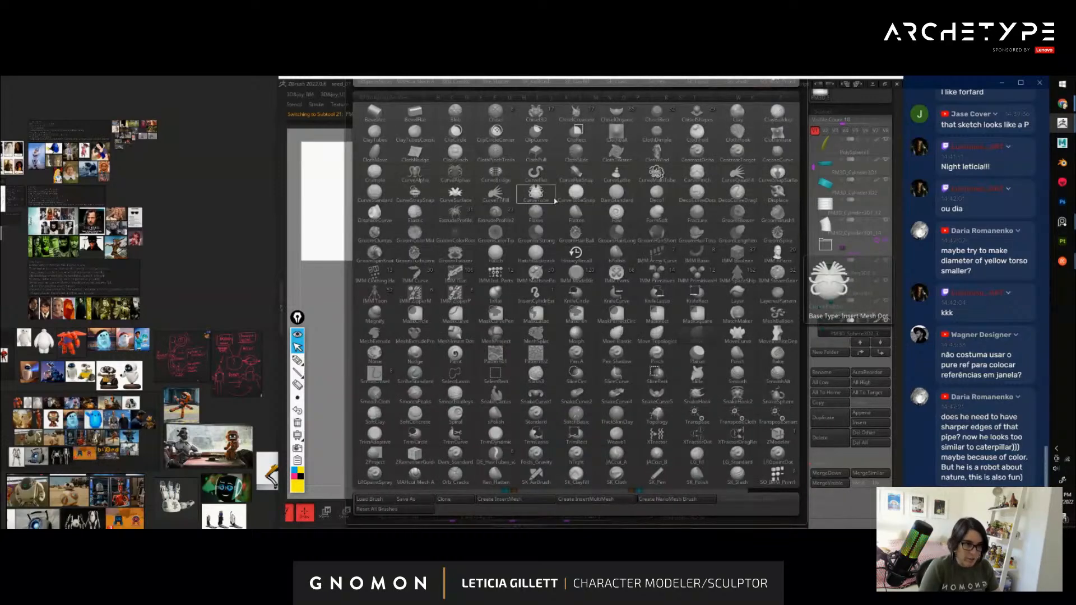
pyautogui.click(537, 194)
# Try to draw thin tubes from the rear sockets arching up and over the head, then undo them
pyautogui.press('s')
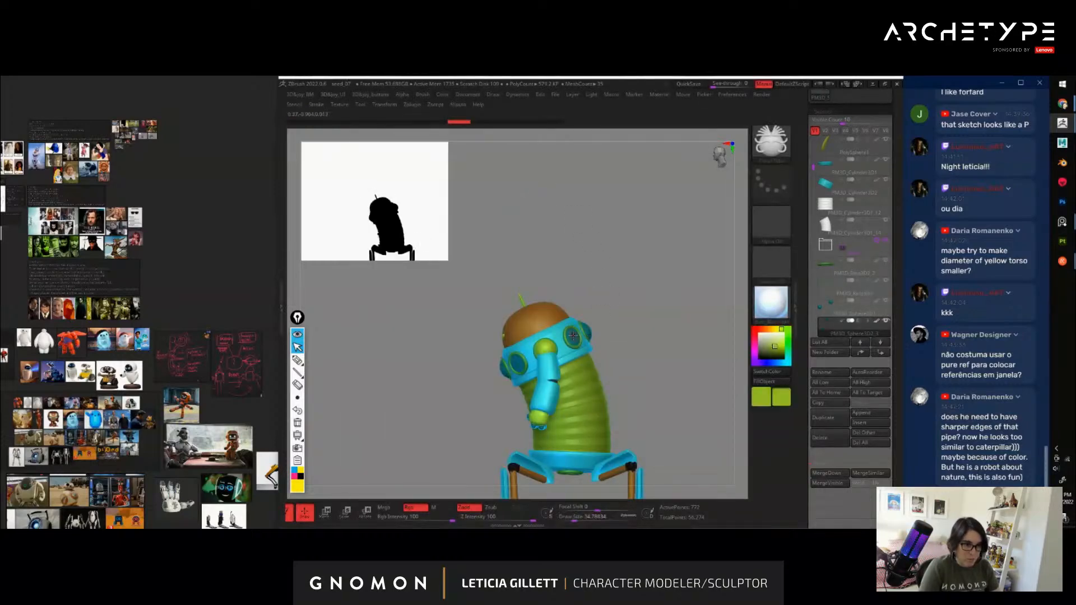
pyautogui.moveTo(612, 314); pyautogui.dragTo(553, 191)
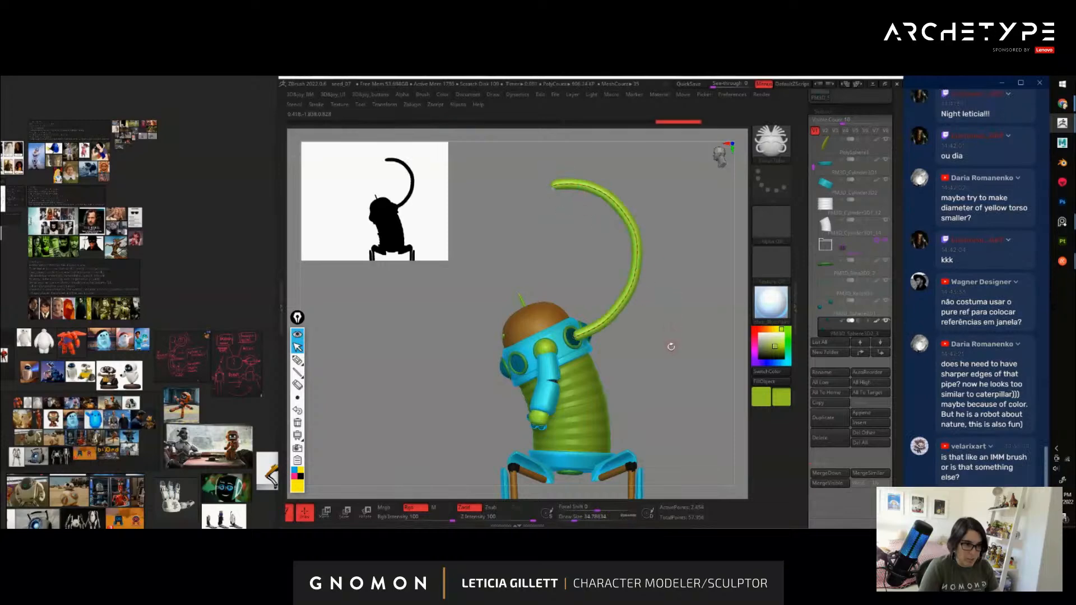
pyautogui.moveTo(671, 346)
pyautogui.mouseDown()
pyautogui.moveTo(698, 365)
pyautogui.moveTo(664, 360)
pyautogui.moveTo(696, 350)
pyautogui.moveTo(667, 359)
pyautogui.moveTo(675, 308)
pyautogui.moveTo(701, 345)
pyautogui.moveTo(680, 389)
pyautogui.moveTo(672, 351)
pyautogui.mouseUp()
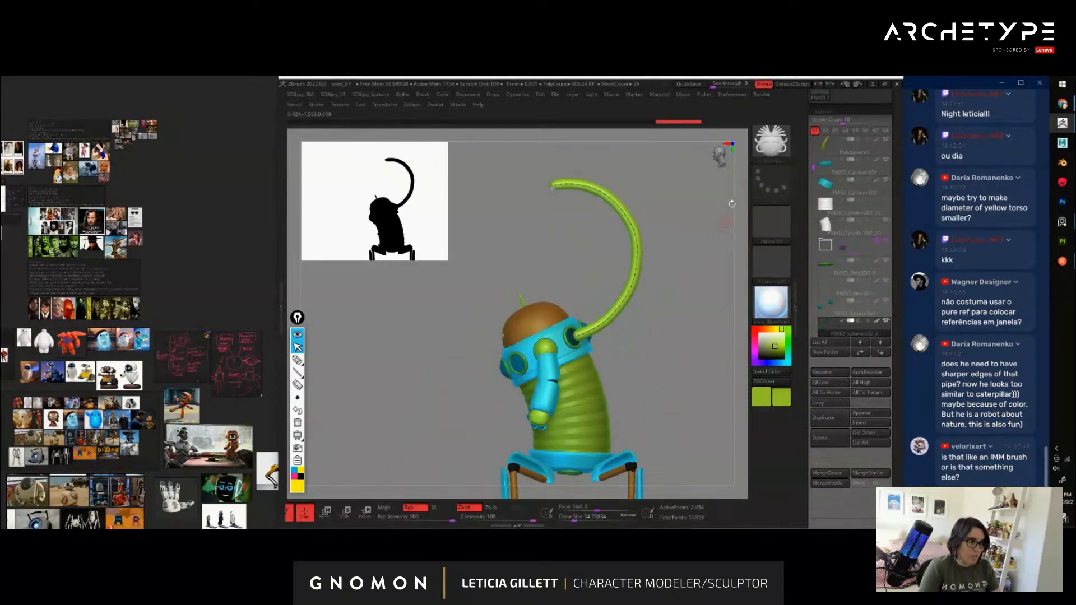
pyautogui.moveTo(680, 276); pyautogui.dragTo(721, 354)
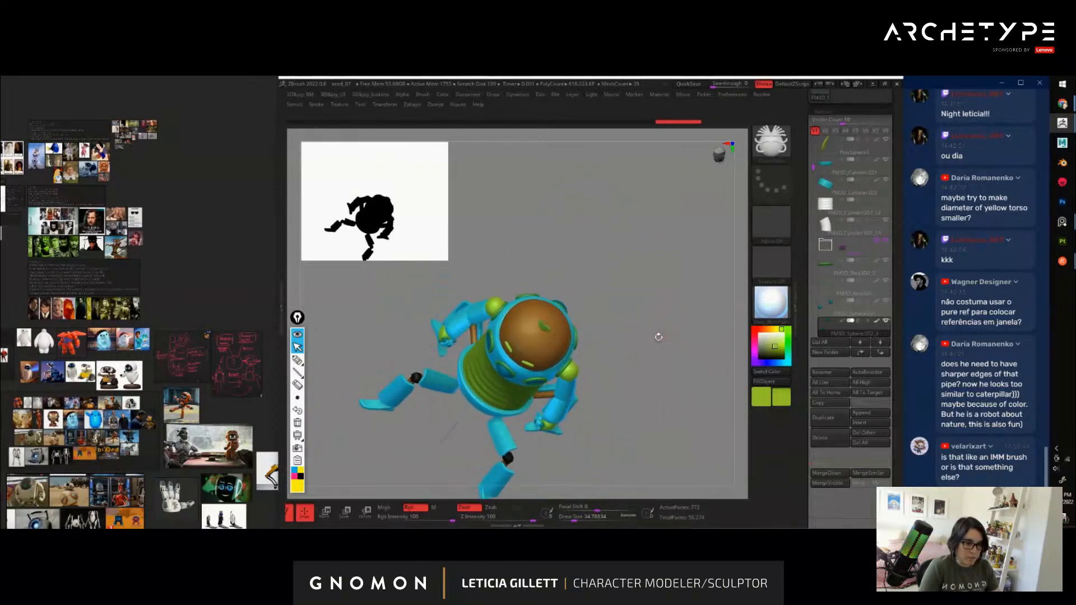
pyautogui.moveTo(658, 336); pyautogui.dragTo(628, 337)
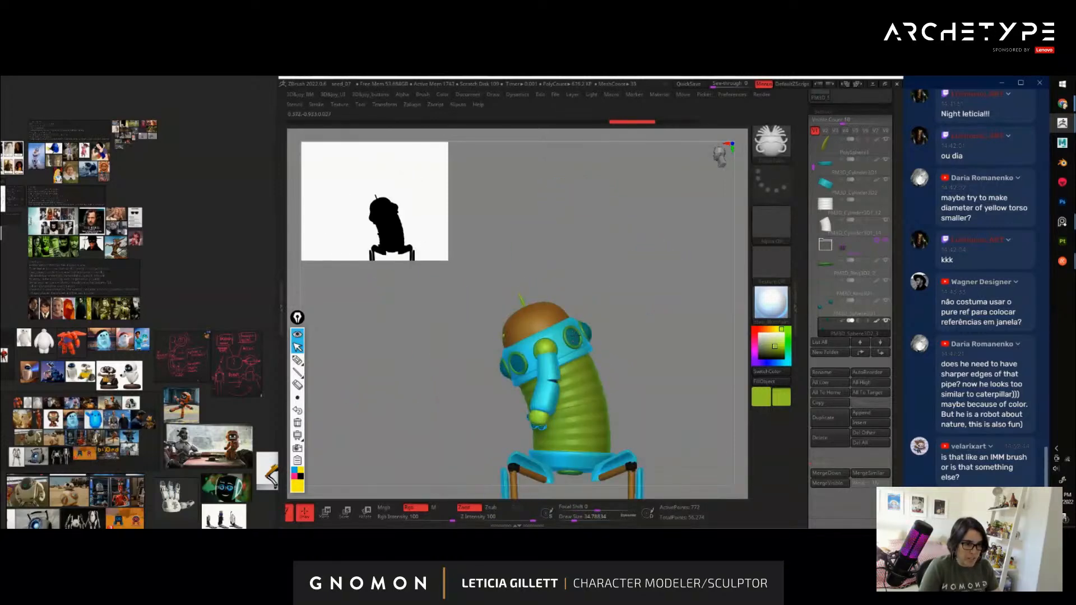
pyautogui.moveTo(565, 163); pyautogui.dragTo(486, 206)
pyautogui.moveTo(658, 372)
pyautogui.keyDown('alt'); pyautogui.mouseDown()
pyautogui.moveTo(635, 343)
pyautogui.moveTo(693, 338)
pyautogui.moveTo(678, 362)
pyautogui.moveTo(662, 337)
pyautogui.moveTo(649, 377)
pyautogui.moveTo(670, 339)
pyautogui.moveTo(697, 352)
pyautogui.moveTo(669, 339)
pyautogui.moveTo(693, 382)
pyautogui.mouseUp(); pyautogui.keyUp('alt')
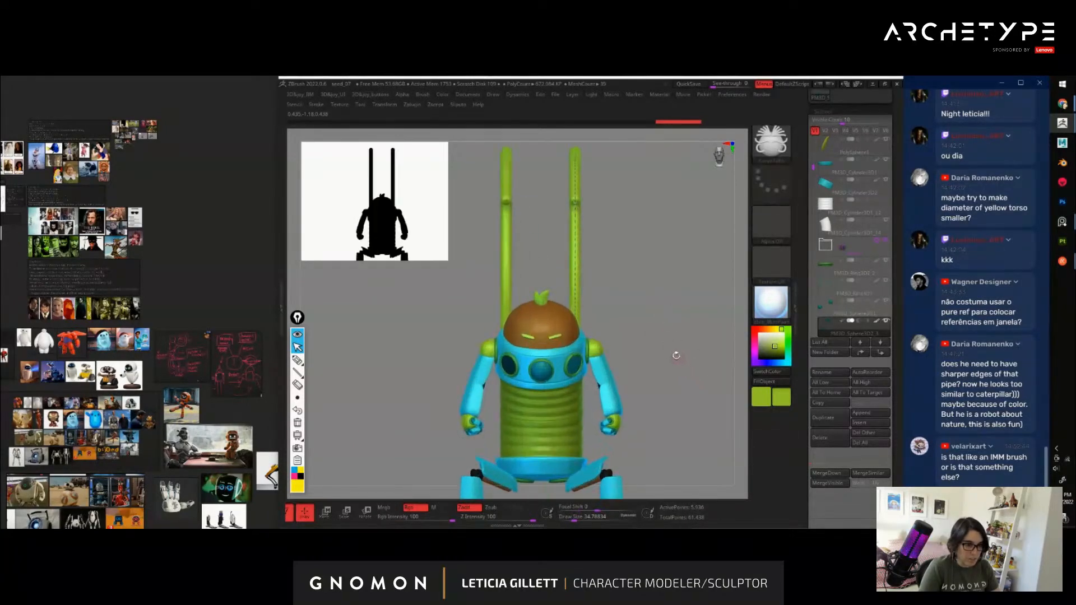
pyautogui.hotkey('ctrl', 'z')
# Increase the CurveTube brush's draw size to about 54 and return to the character's side view
pyautogui.press('s')
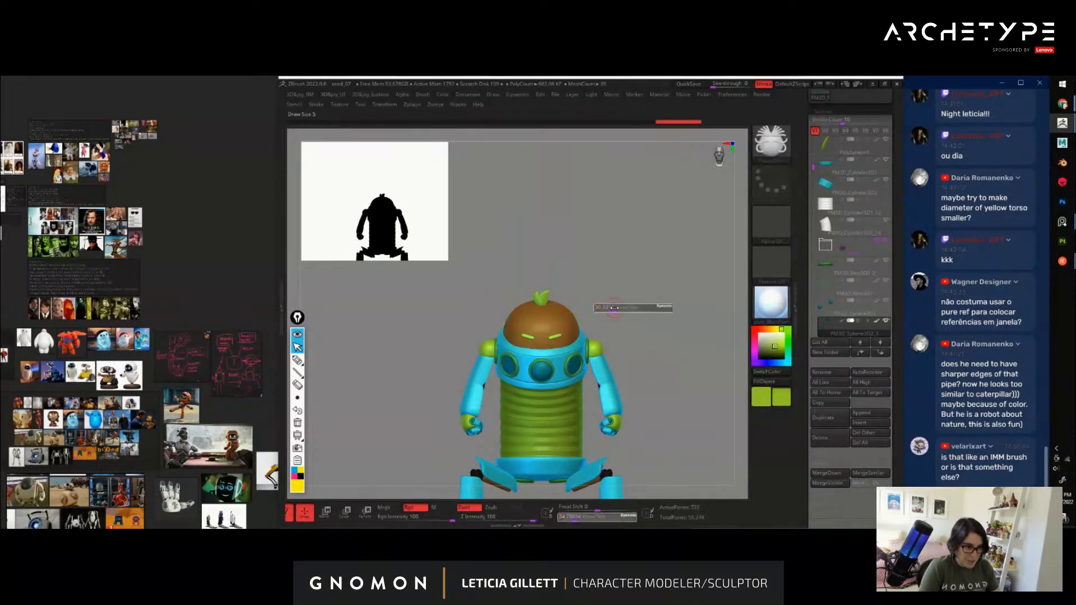
pyautogui.moveTo(614, 307); pyautogui.dragTo(613, 309)
pyautogui.moveTo(671, 344); pyautogui.dragTo(628, 343)
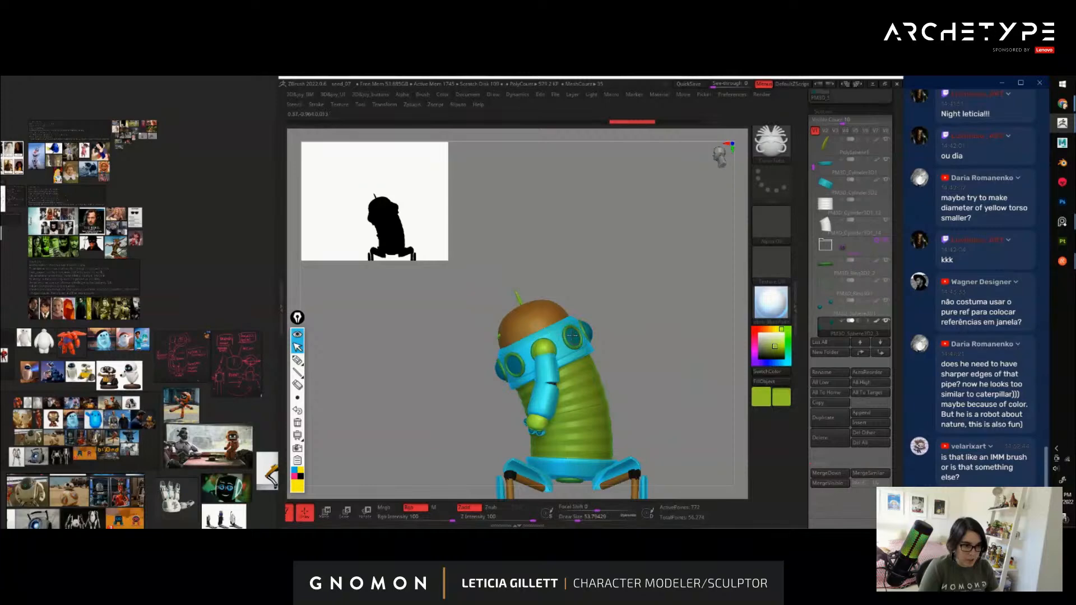
# Try several thicker tube strokes from the rear socket over the head, undoing each one
pyautogui.moveTo(494, 212); pyautogui.dragTo(495, 213)
pyautogui.hotkey('ctrl', 'z')
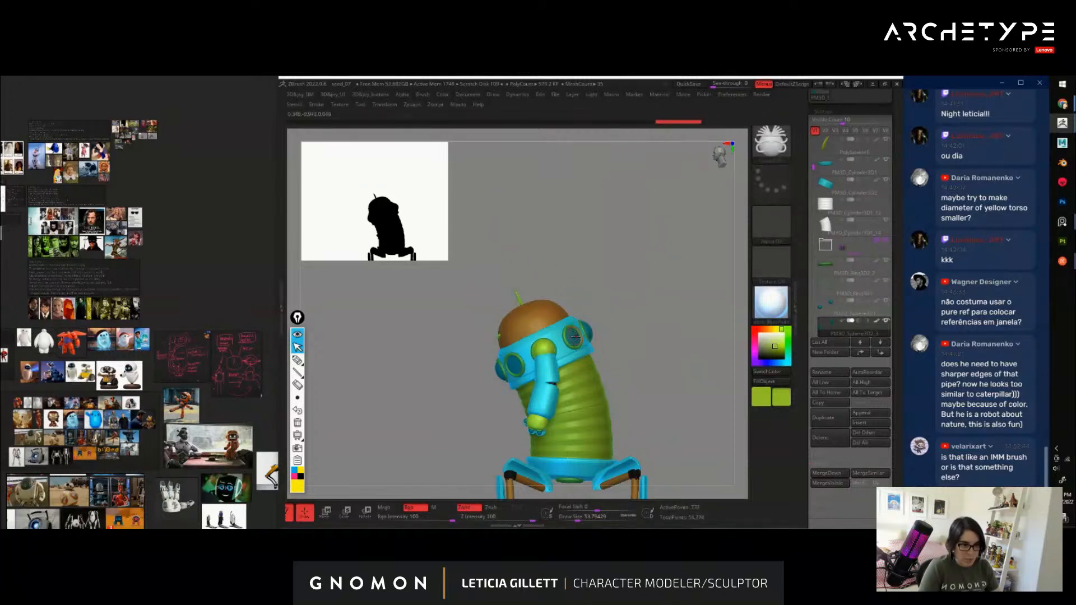
pyautogui.moveTo(587, 231); pyautogui.dragTo(463, 196)
pyautogui.hotkey('ctrl', 'z')
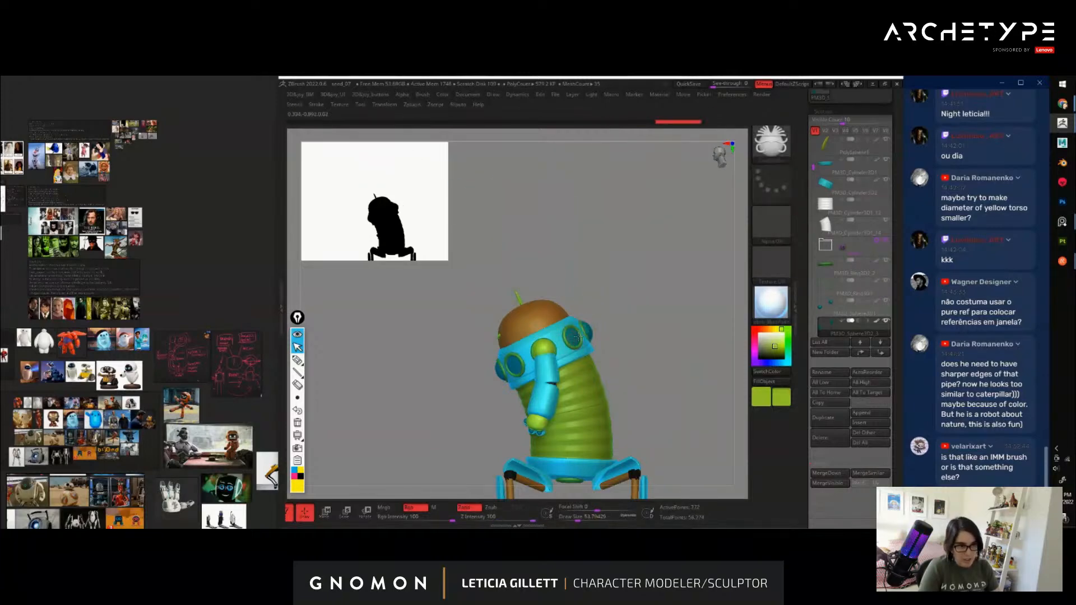
pyautogui.moveTo(574, 337); pyautogui.dragTo(509, 184)
pyautogui.hotkey('ctrl', 'z')
pyautogui.press('space')
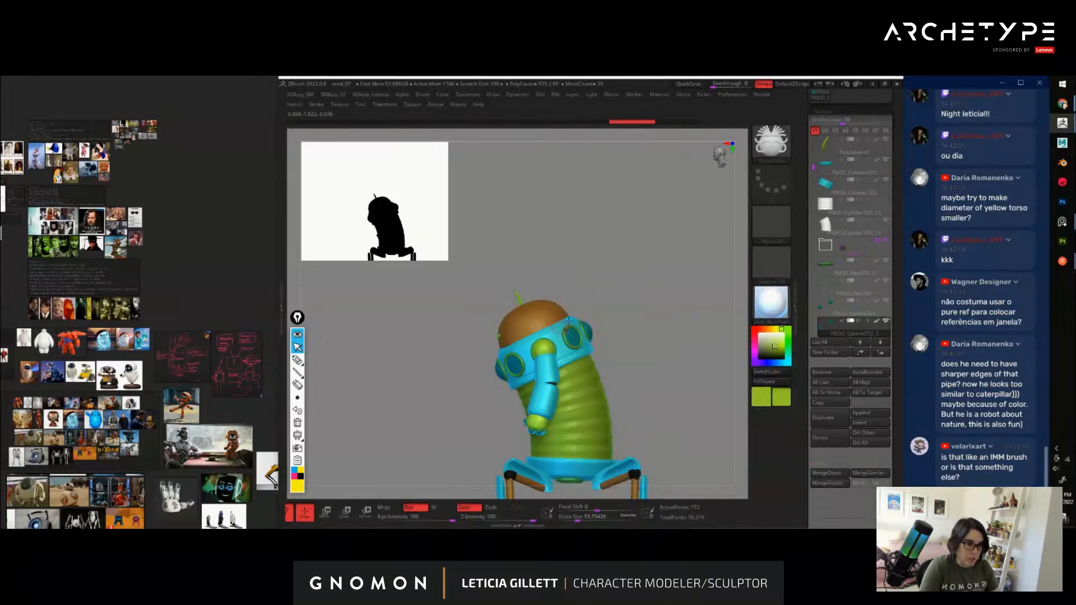
pyautogui.moveTo(508, 181); pyautogui.dragTo(497, 182)
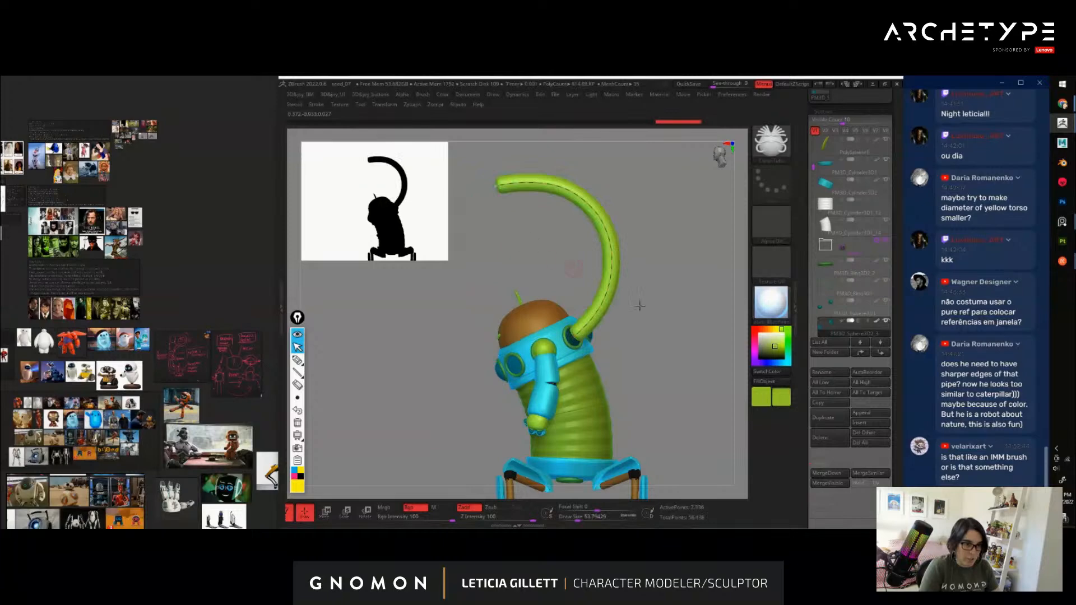
pyautogui.keyDown('alt'); pyautogui.moveTo(689, 391); pyautogui.dragTo(648, 356); pyautogui.keyUp('alt')
pyautogui.hotkey('ctrl', 'z')
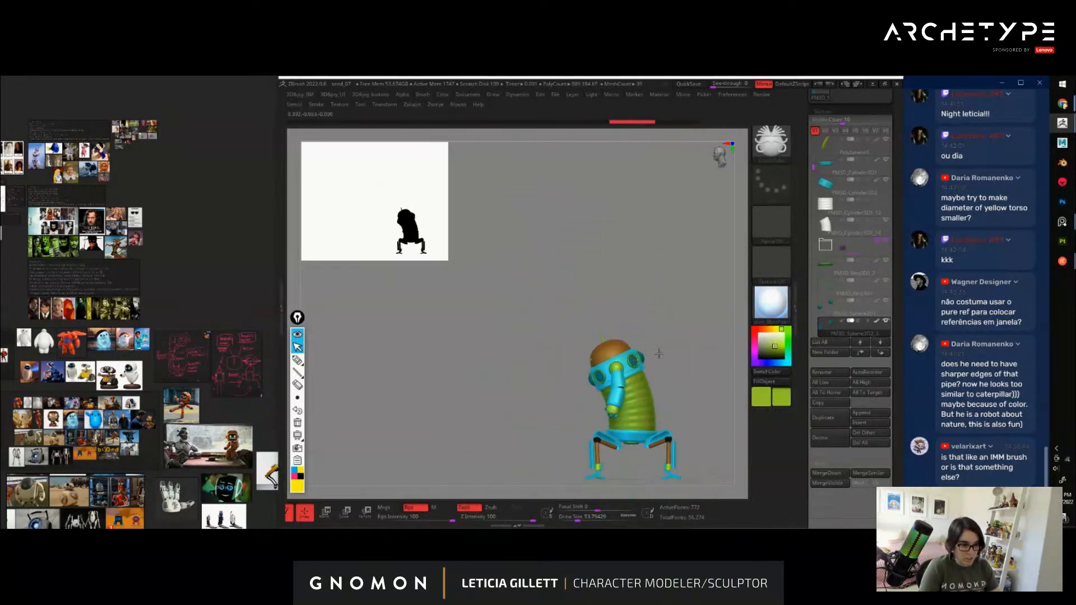
pyautogui.hotkey('ctrl', 'z')
# Draw a mirrored pair of long tubes from the rear sockets arching high over the head, and leave the curve editing
pyautogui.moveTo(541, 264); pyautogui.dragTo(512, 297)
pyautogui.moveTo(696, 375)
pyautogui.mouseDown()
pyautogui.moveTo(723, 365)
pyautogui.moveTo(738, 384)
pyautogui.moveTo(704, 389)
pyautogui.moveTo(730, 372)
pyautogui.moveTo(725, 380)
pyautogui.moveTo(607, 319)
pyautogui.moveTo(634, 326)
pyautogui.moveTo(549, 349)
pyautogui.mouseUp()
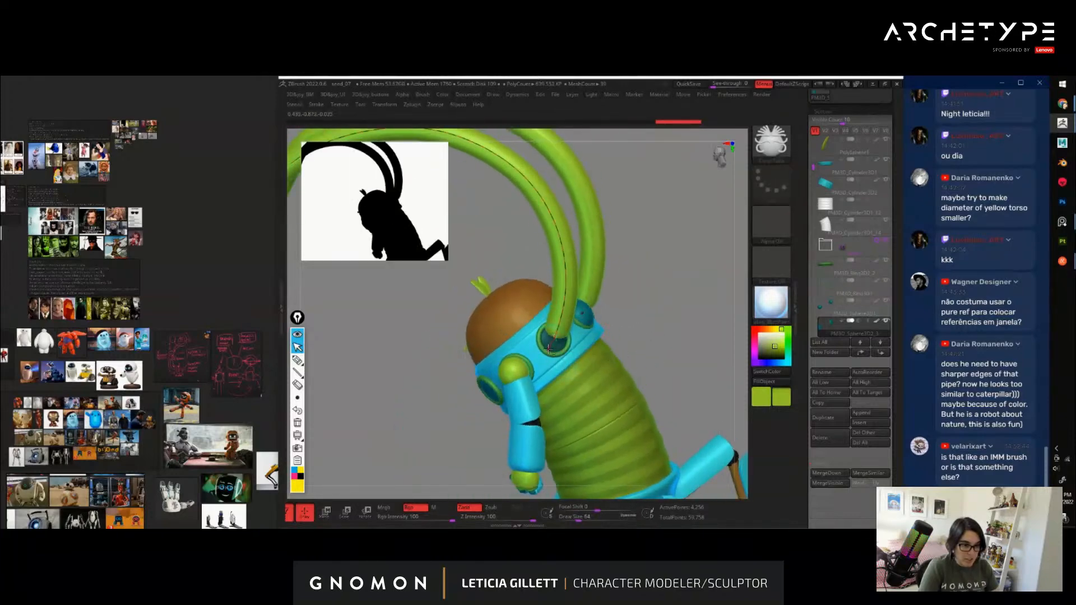
pyautogui.press('s')
pyautogui.click(555, 354)
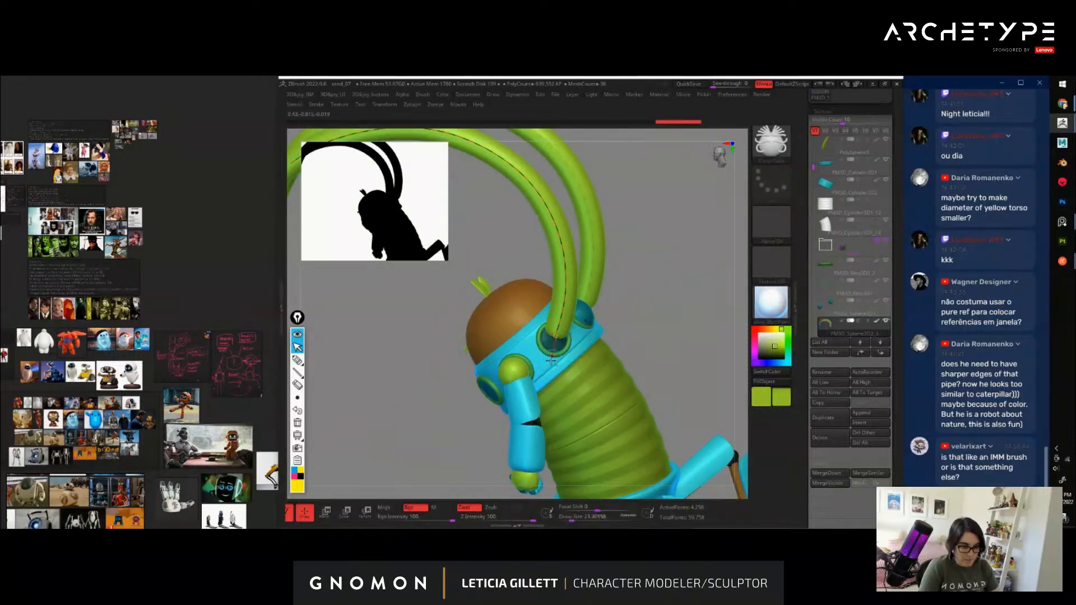
pyautogui.keyDown('alt'); pyautogui.click(493, 392); pyautogui.keyUp('alt')
pyautogui.keyDown('alt'); pyautogui.click(568, 312); pyautogui.keyUp('alt')
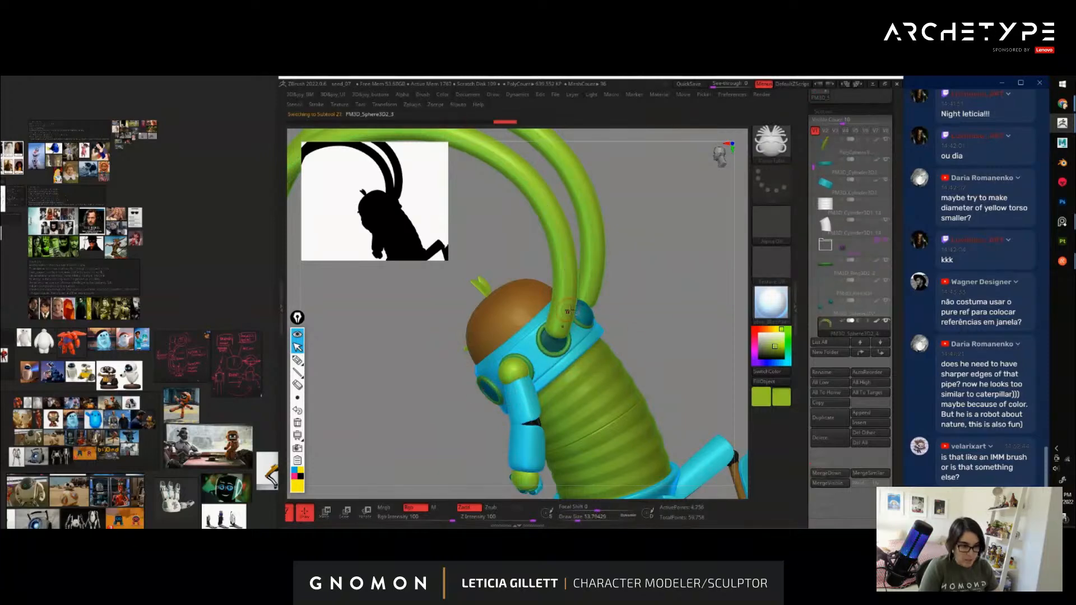
# Rotate the pair of tubes from their bases so they lean forward and splay outward on both sides of the head
pyautogui.moveTo(658, 345); pyautogui.dragTo(654, 312)
pyautogui.press('w')
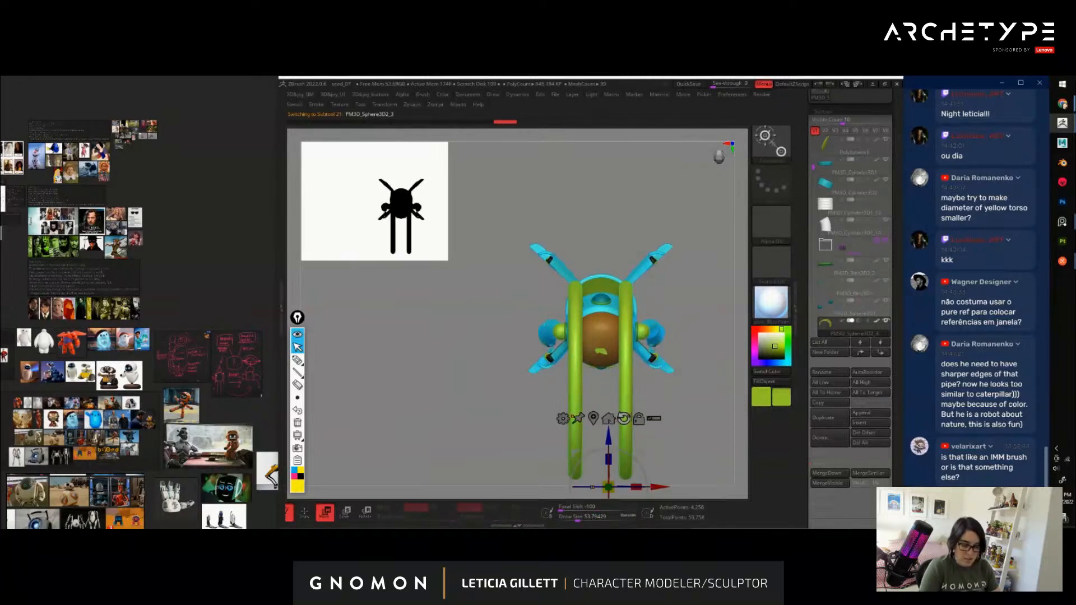
pyautogui.keyDown('alt'); pyautogui.moveTo(642, 453); pyautogui.dragTo(644, 290); pyautogui.keyUp('alt')
pyautogui.moveTo(703, 396); pyautogui.dragTo(711, 326)
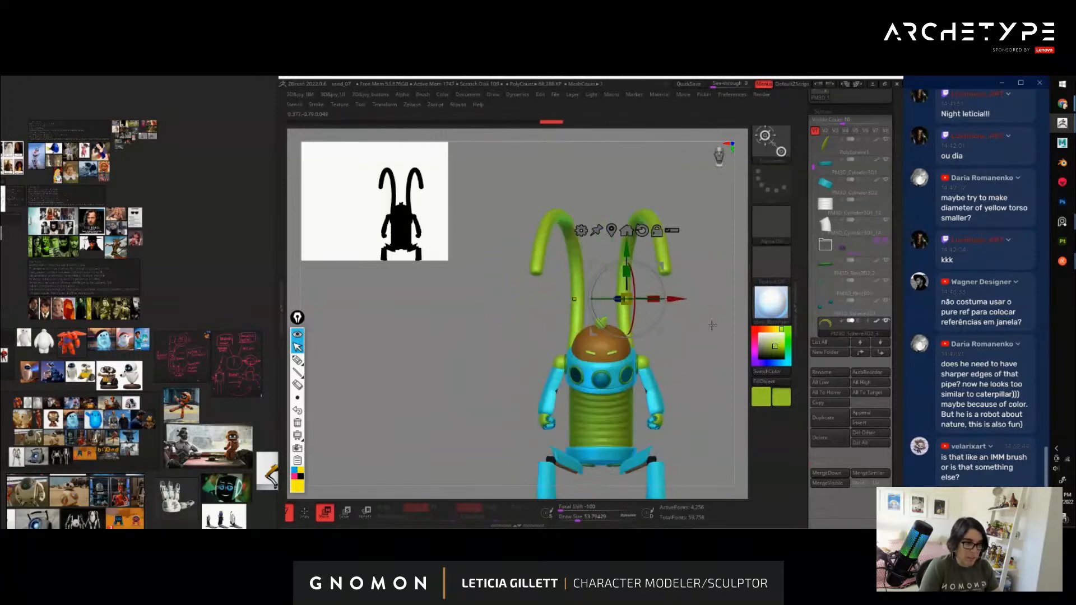
pyautogui.moveTo(644, 300); pyautogui.dragTo(629, 299)
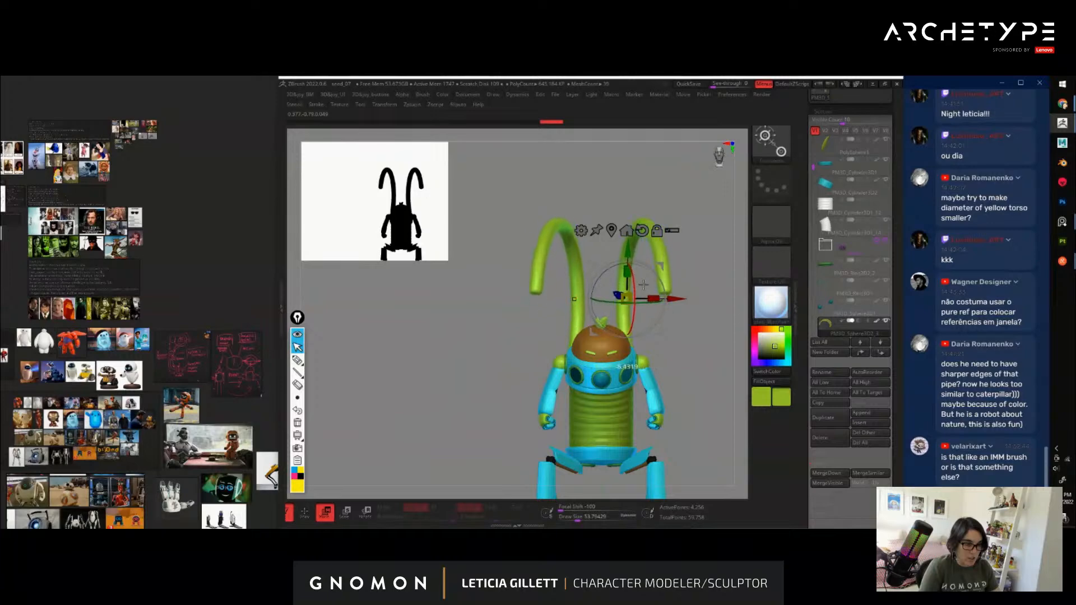
pyautogui.moveTo(716, 370); pyautogui.dragTo(648, 379)
pyautogui.keyDown('shift'); pyautogui.moveTo(694, 417); pyautogui.dragTo(718, 394); pyautogui.keyUp('shift')
pyautogui.moveTo(629, 313); pyautogui.dragTo(644, 318)
pyautogui.press('f')
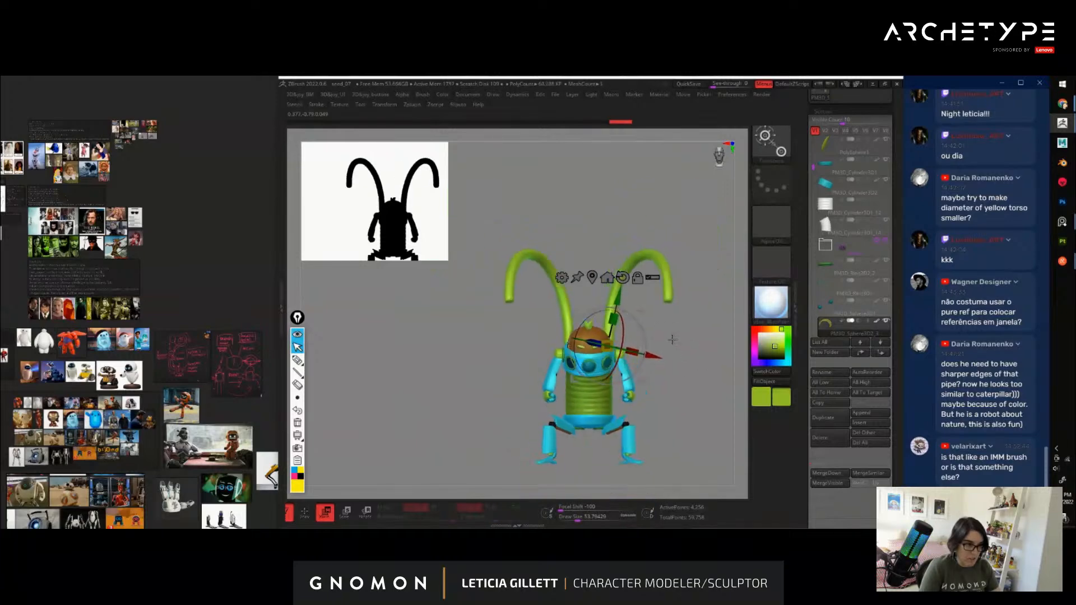
# Reshape the drooping outer ends of both tubes from the front with the Move brush at varying sizes
pyautogui.press('q')
pyautogui.press('s')
pyautogui.click(679, 303)
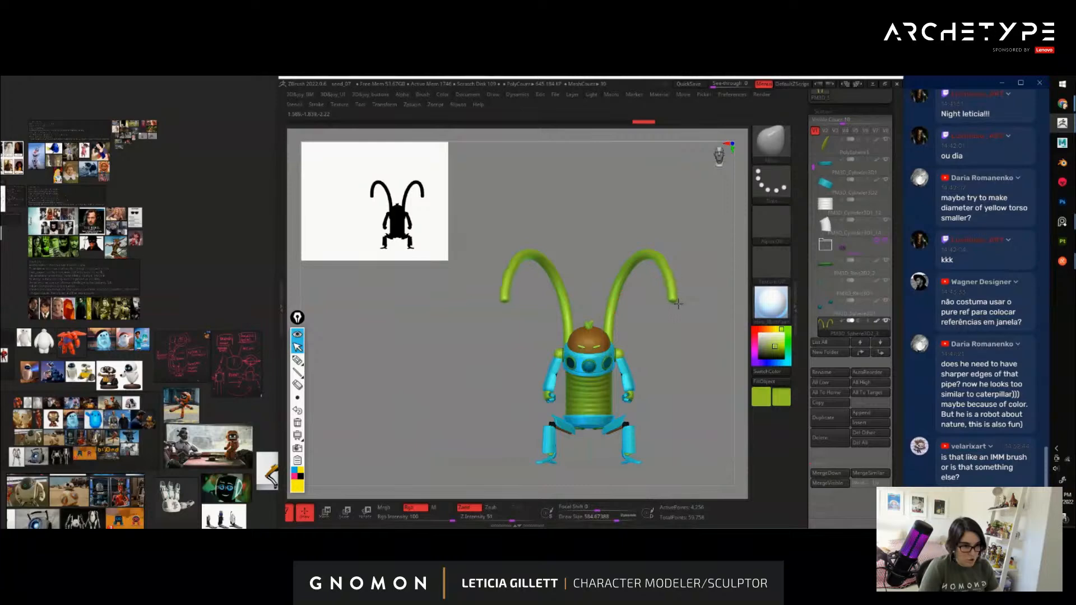
pyautogui.press('s')
pyautogui.click(665, 282)
pyautogui.press('s')
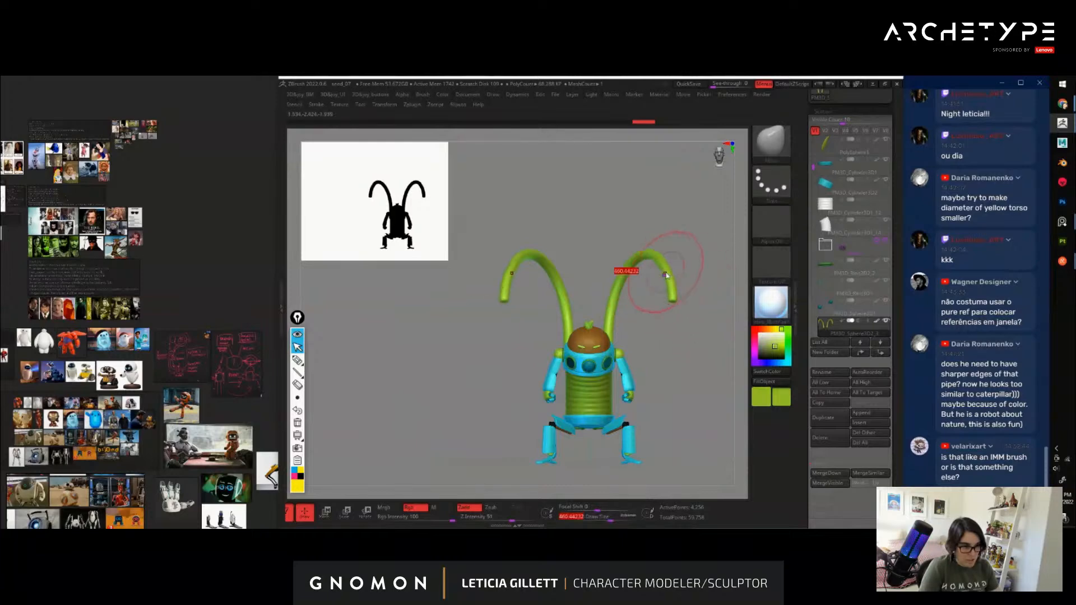
pyautogui.click(663, 271)
pyautogui.press('s')
pyautogui.click(659, 252)
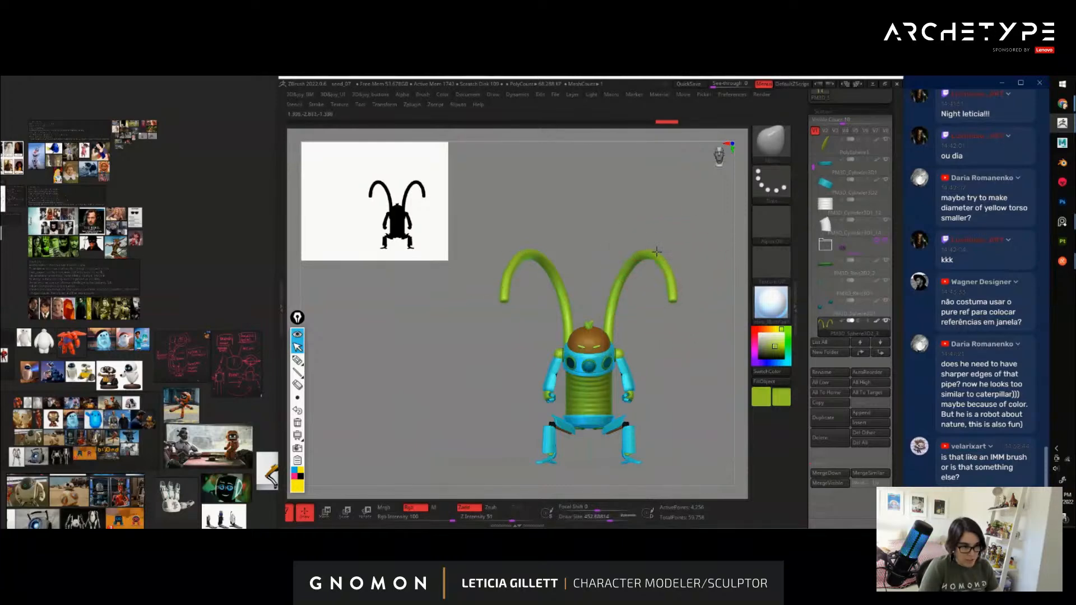
pyautogui.press('s')
pyautogui.click(672, 309)
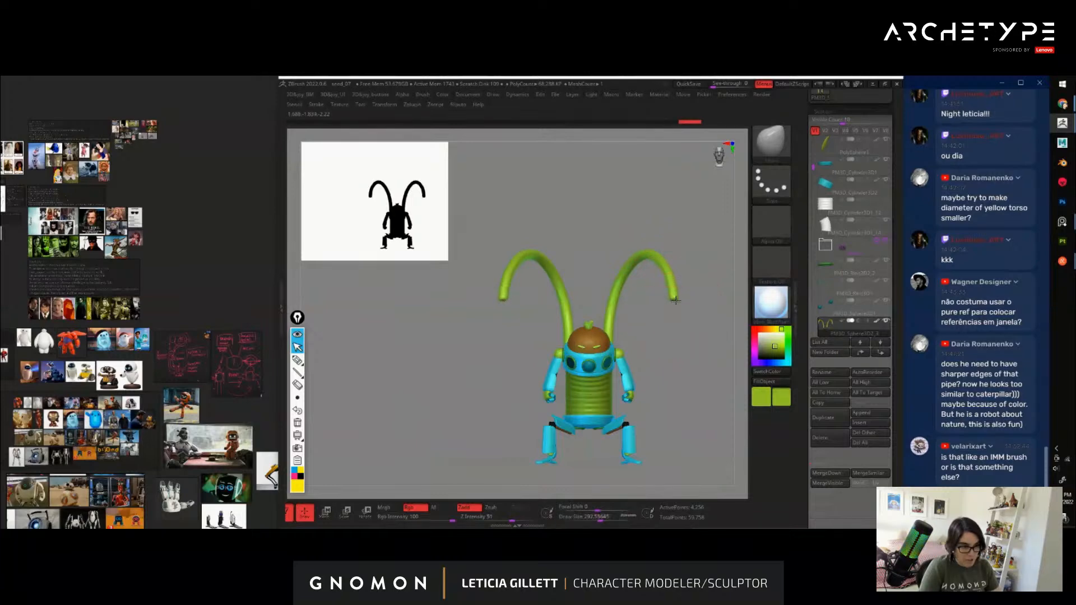
# Refine the tubes' forward arc over the head from the side with a larger Move brush of about 611
pyautogui.moveTo(674, 301)
pyautogui.mouseDown()
pyautogui.moveTo(632, 390)
pyautogui.moveTo(665, 372)
pyautogui.moveTo(576, 415)
pyautogui.mouseUp()
pyautogui.press('s')
pyautogui.click(616, 269)
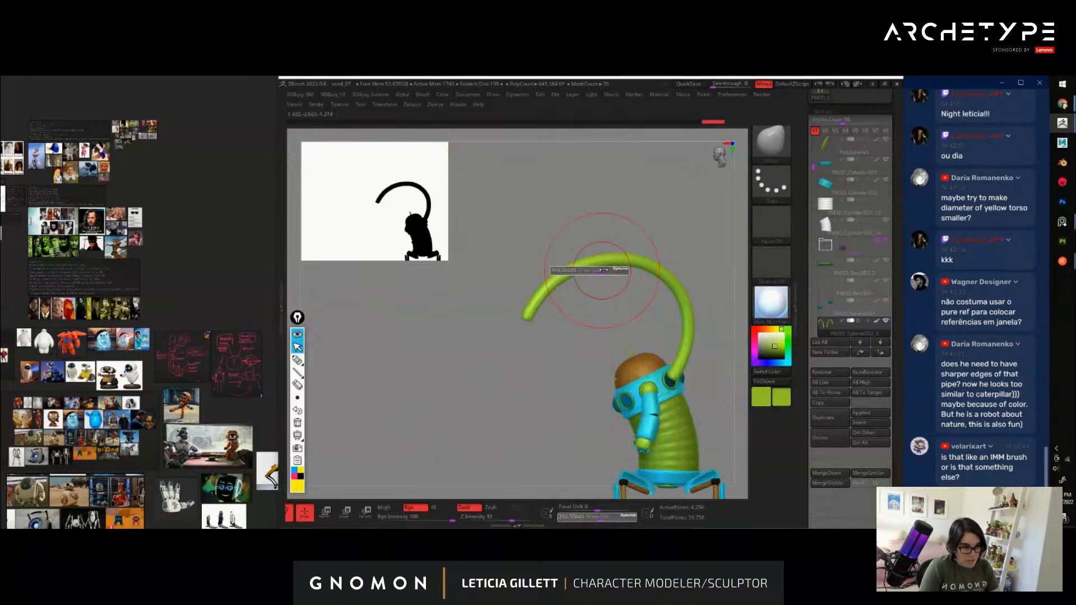
pyautogui.press('s')
pyautogui.click(586, 284)
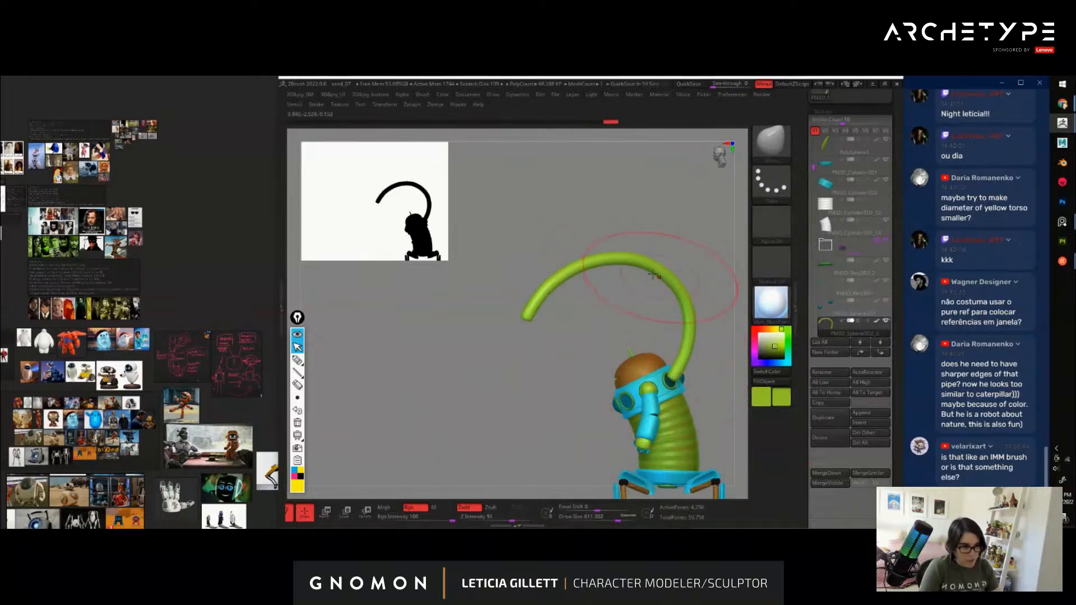
pyautogui.keyDown('alt'); pyautogui.moveTo(705, 257); pyautogui.dragTo(703, 321); pyautogui.keyUp('alt')
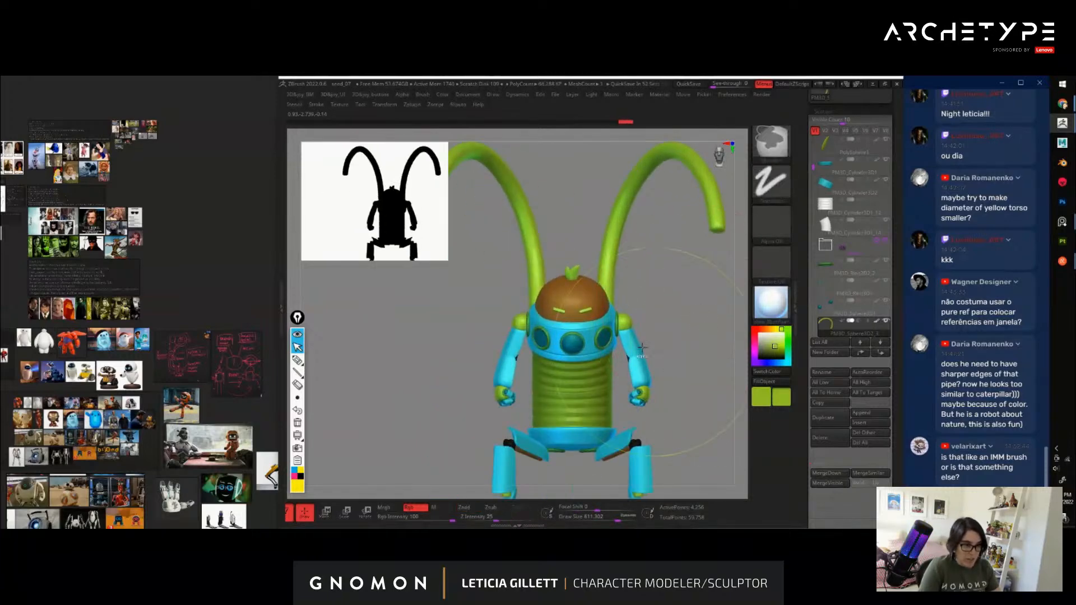
# Draw a thick CurveTube from the front socket on the blue shoulder band, sweeping forward and down ahead of the torso
pyautogui.keyDown('alt'); pyautogui.click(606, 341); pyautogui.keyUp('alt')
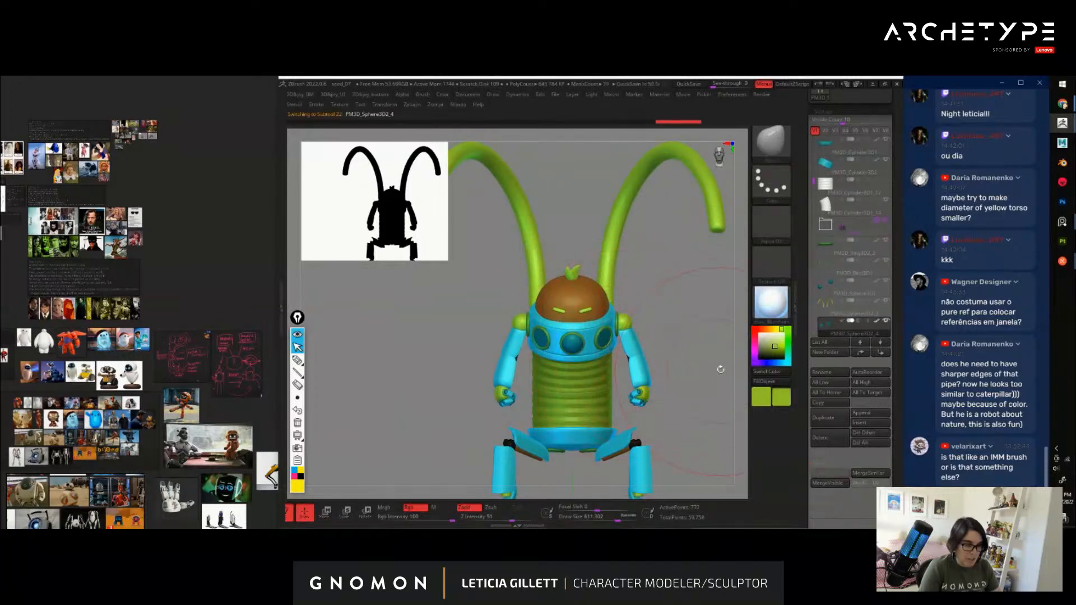
pyautogui.keyDown('alt'); pyautogui.moveTo(720, 370); pyautogui.dragTo(660, 362); pyautogui.keyUp('alt')
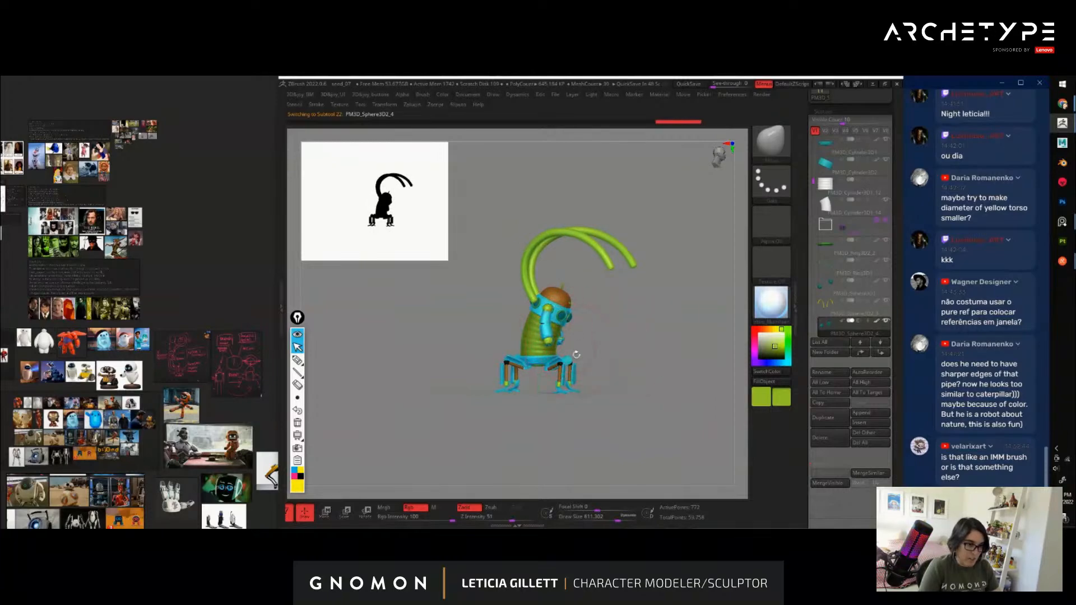
pyautogui.keyDown('shift'); pyautogui.moveTo(673, 369); pyautogui.dragTo(637, 358); pyautogui.keyUp('shift')
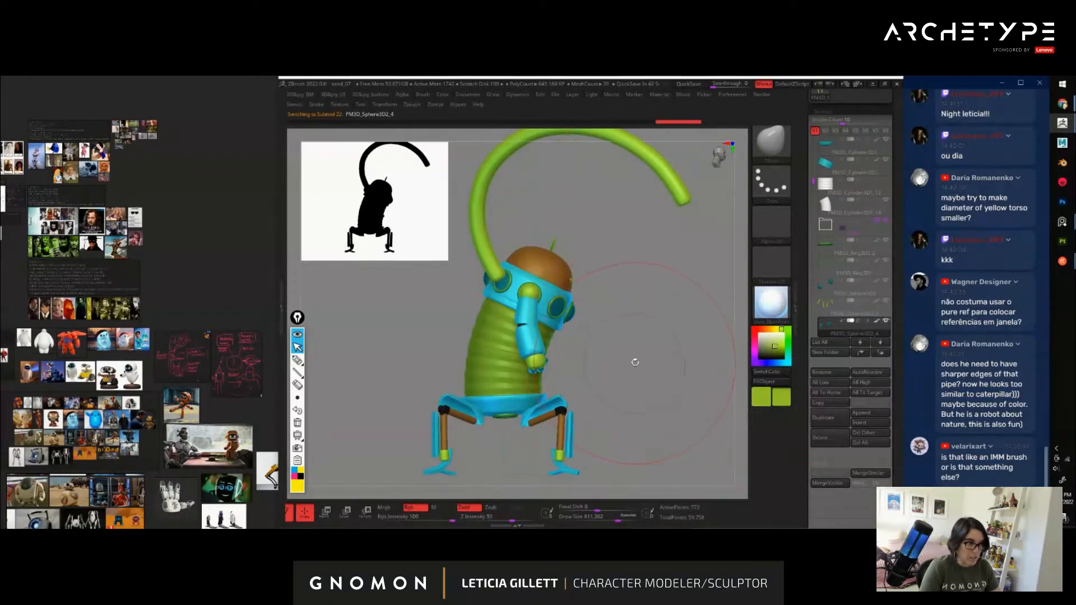
pyautogui.press('b')
pyautogui.press('c')
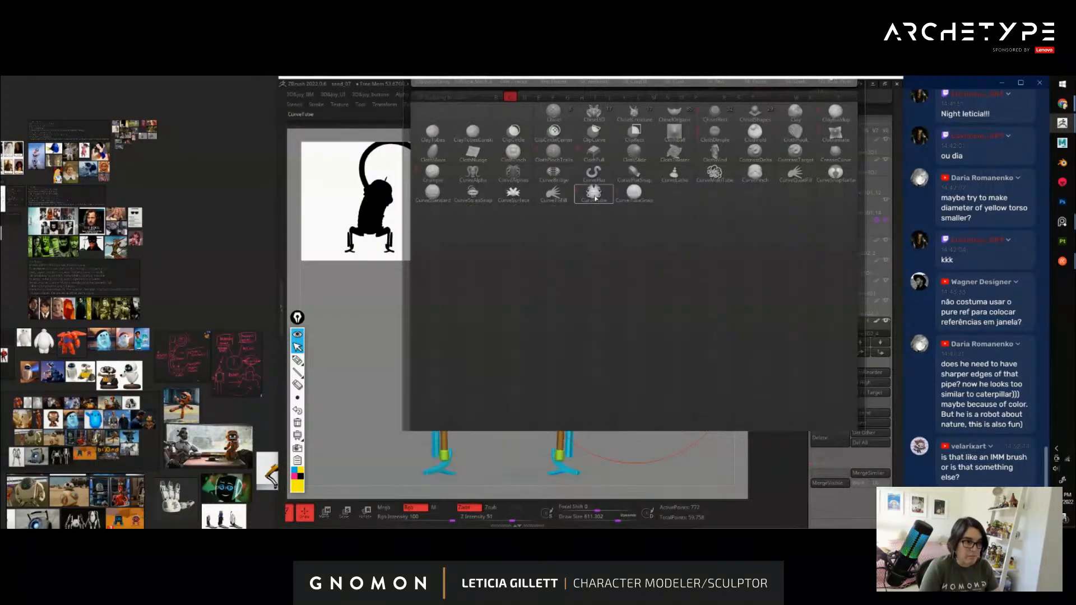
pyautogui.click(594, 195)
pyautogui.moveTo(565, 318); pyautogui.dragTo(561, 317)
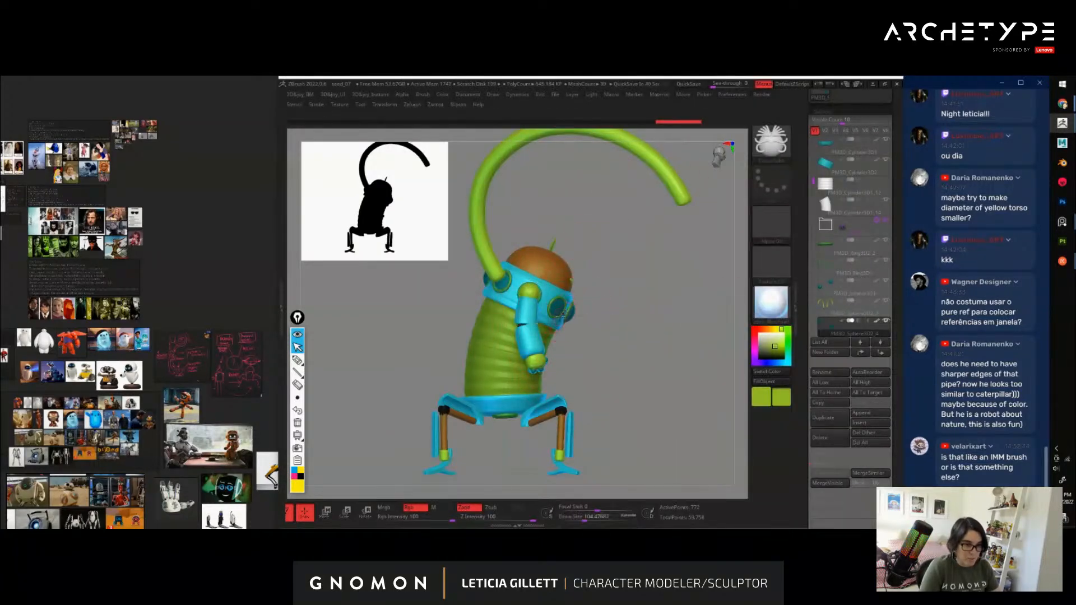
pyautogui.moveTo(673, 398); pyautogui.dragTo(679, 399)
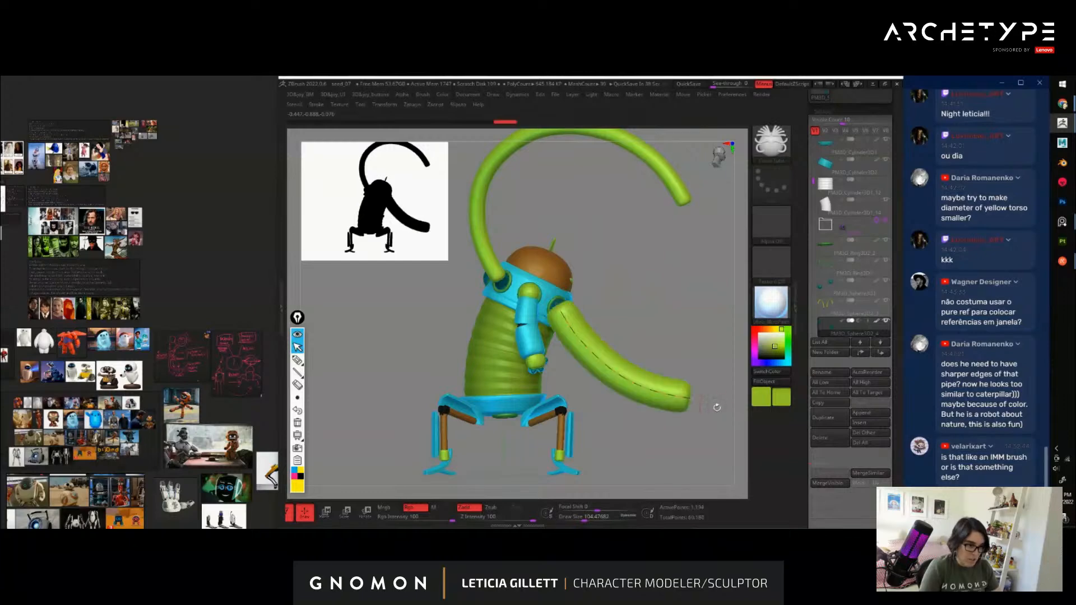
# Undo the thick front tube and try slimmer CurveTubes from the same socket at draw sizes of about 23 and 44
pyautogui.hotkey('ctrl', 'z')
pyautogui.press('s')
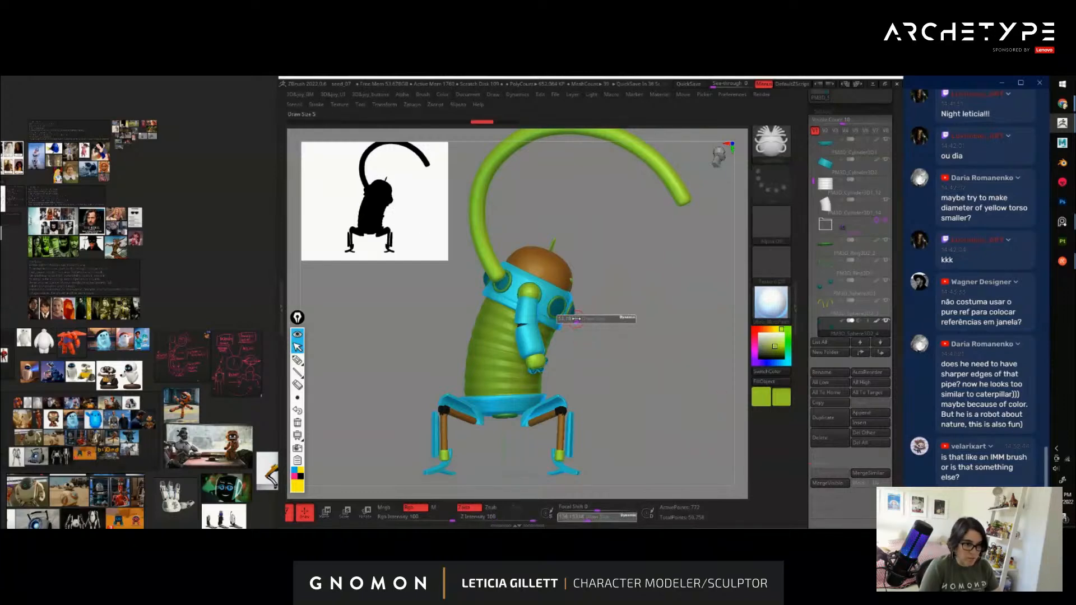
pyautogui.moveTo(575, 318); pyautogui.dragTo(570, 319)
pyautogui.moveTo(742, 415); pyautogui.dragTo(741, 417)
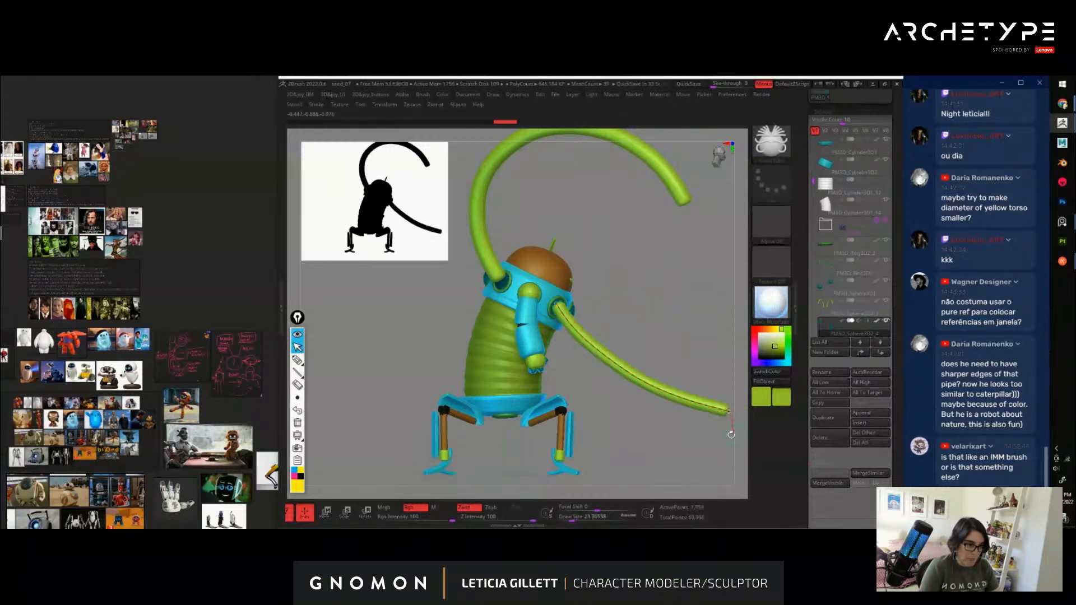
pyautogui.hotkey('ctrl', 'z')
pyautogui.moveTo(592, 364)
pyautogui.mouseDown()
pyautogui.moveTo(673, 407)
pyautogui.moveTo(693, 405)
pyautogui.mouseUp()
pyautogui.hotkey('ctrl', 'z')
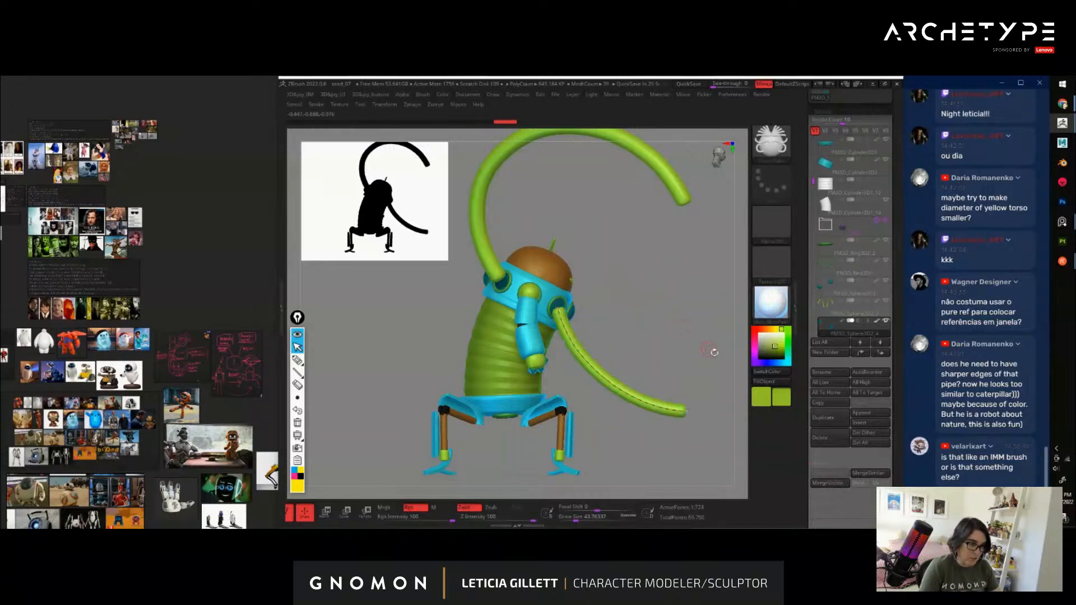
# Draw a CurveTube of about size 44 from the front socket, sweeping forward and down, and mirror it to the other side
pyautogui.keyDown('alt'); pyautogui.moveTo(714, 353); pyautogui.dragTo(637, 278); pyautogui.keyUp('alt')
pyautogui.press('f')
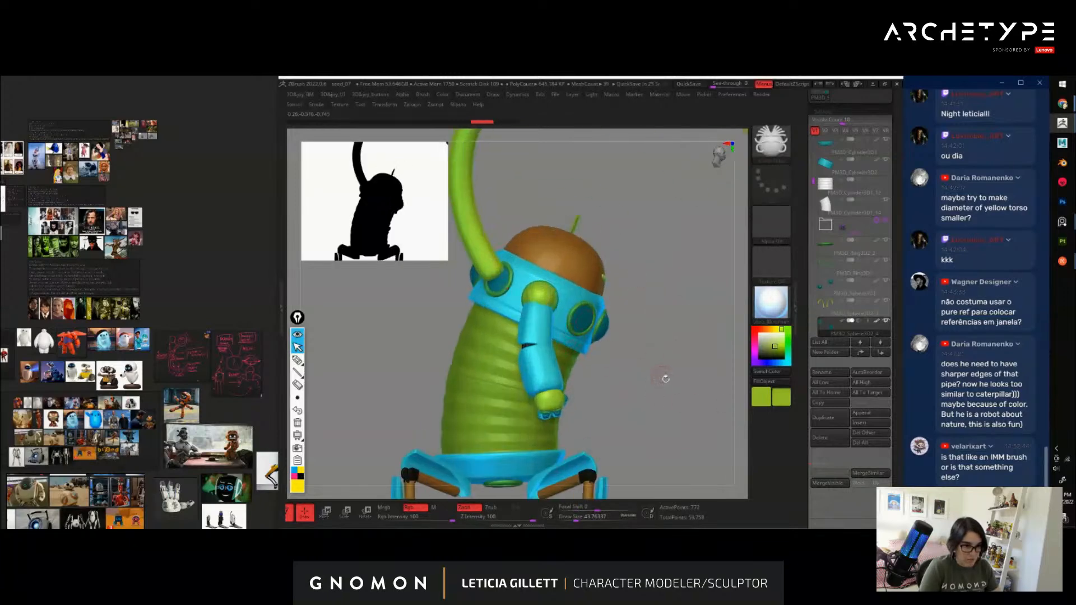
pyautogui.keyDown('alt'); pyautogui.moveTo(666, 378); pyautogui.dragTo(609, 335); pyautogui.keyUp('alt')
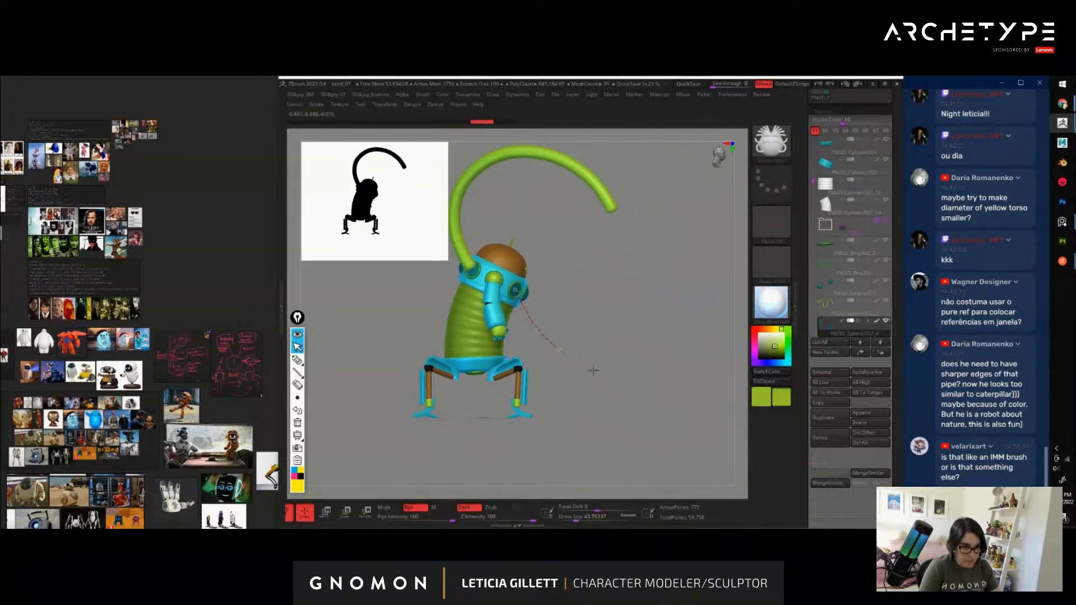
pyautogui.moveTo(649, 382); pyautogui.dragTo(650, 383)
pyautogui.moveTo(720, 345)
pyautogui.mouseDown()
pyautogui.moveTo(659, 342)
pyautogui.moveTo(680, 385)
pyautogui.moveTo(713, 372)
pyautogui.moveTo(690, 377)
pyautogui.moveTo(651, 327)
pyautogui.moveTo(708, 333)
pyautogui.moveTo(664, 331)
pyautogui.moveTo(618, 292)
pyautogui.mouseUp()
pyautogui.scroll(5, 617, 291)
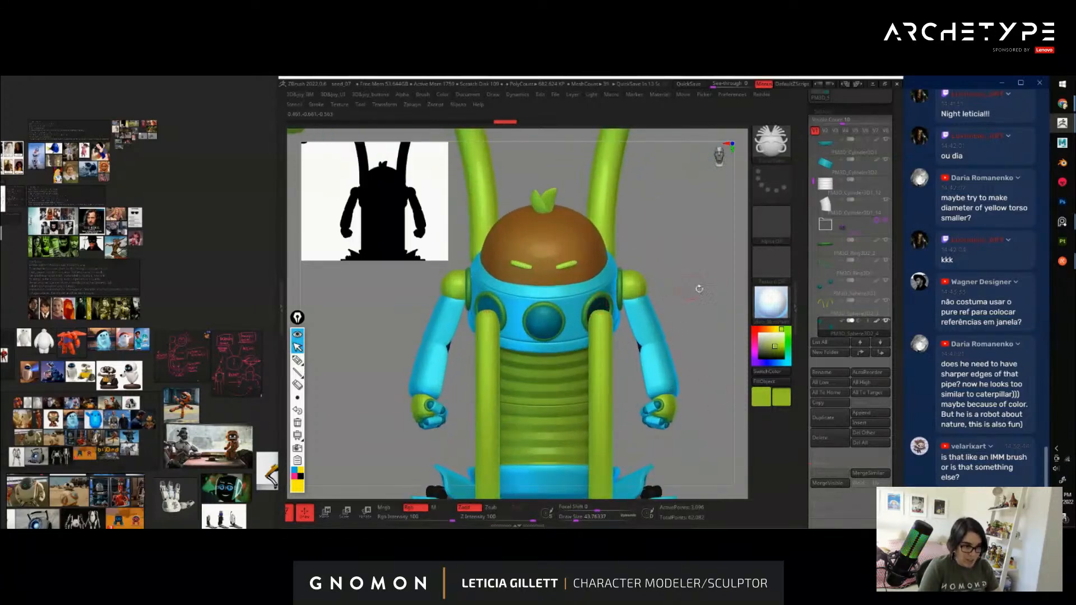
pyautogui.scroll(-5, 698, 288)
pyautogui.moveTo(699, 289); pyautogui.dragTo(683, 342)
# Rotate the mirrored front tubes from their socket bases so they splay outward ahead of the torso
pyautogui.press('w')
pyautogui.keyDown('alt'); pyautogui.moveTo(662, 306); pyautogui.dragTo(496, 316); pyautogui.keyUp('alt')
pyautogui.moveTo(644, 365); pyautogui.dragTo(474, 249)
pyautogui.keyDown('shift'); pyautogui.moveTo(612, 327); pyautogui.dragTo(508, 292); pyautogui.keyUp('shift')
pyautogui.moveTo(634, 280); pyautogui.dragTo(668, 322)
pyautogui.moveTo(589, 306); pyautogui.dragTo(601, 305)
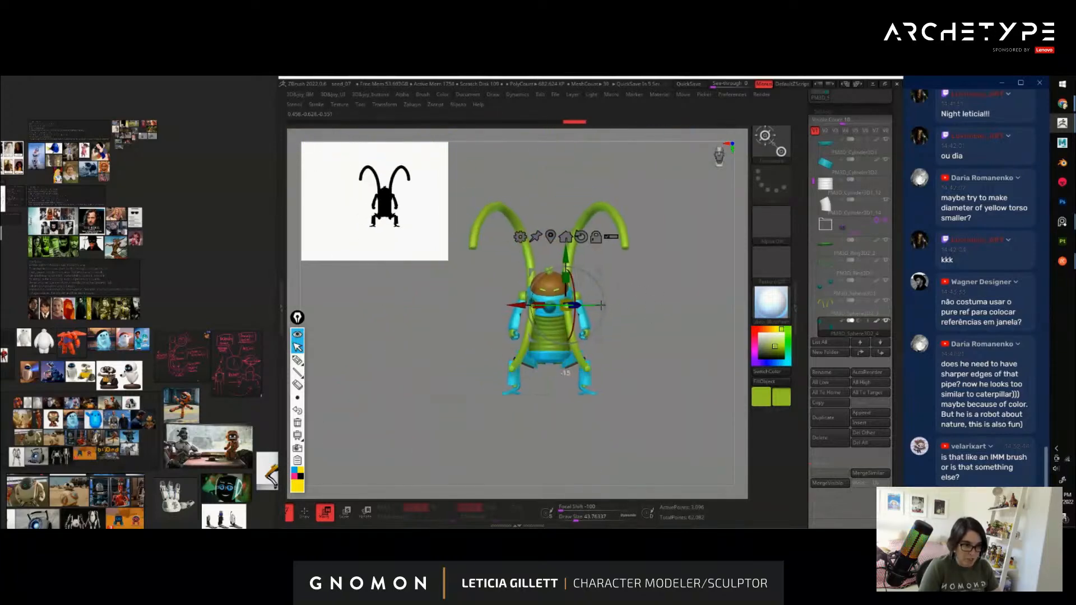
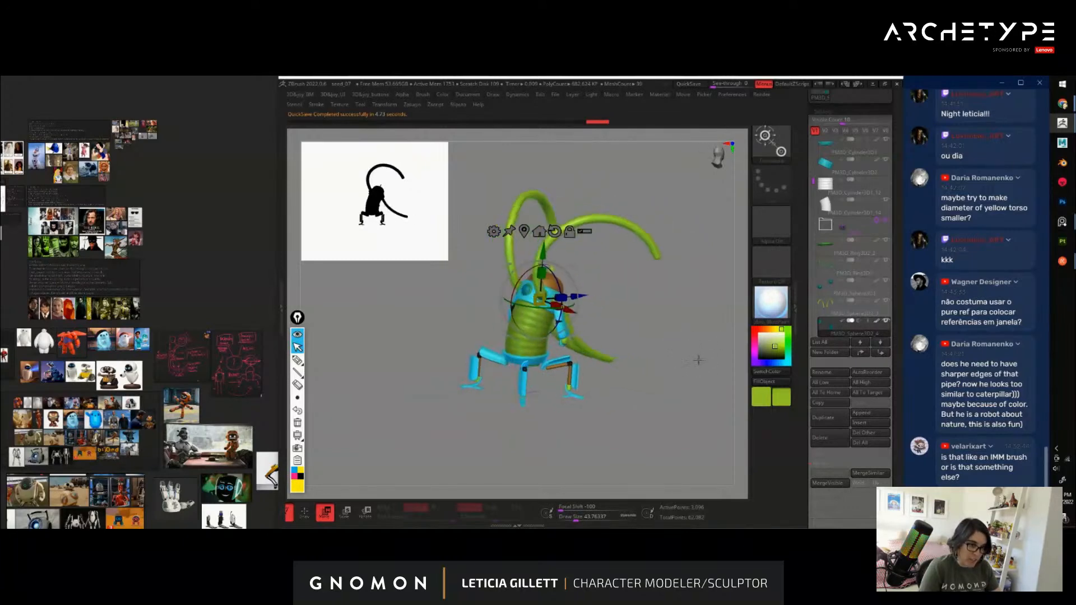
pyautogui.moveTo(572, 291); pyautogui.dragTo(571, 286)
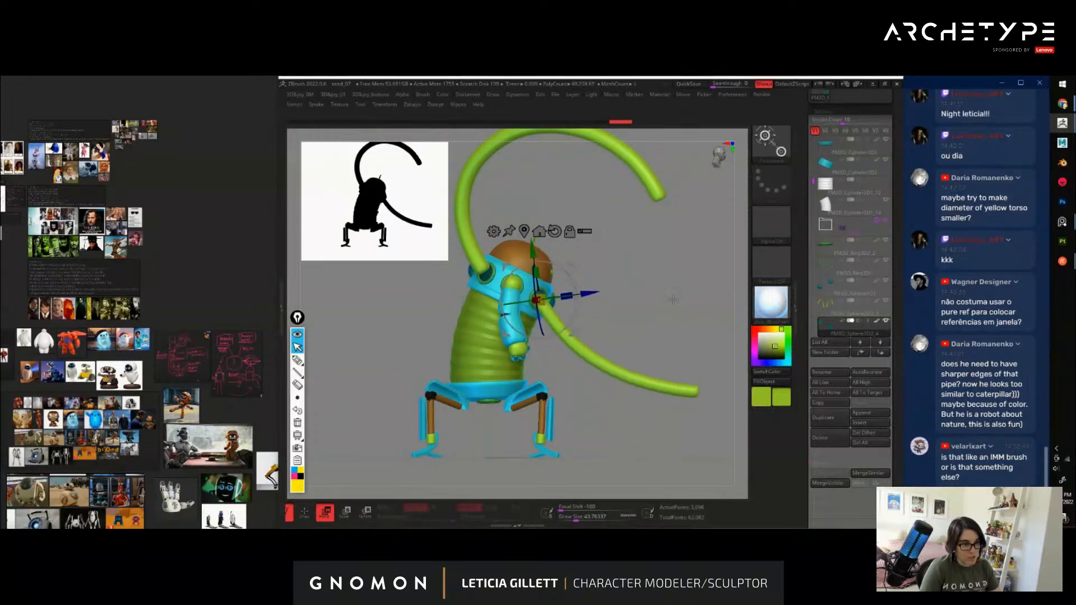
pyautogui.moveTo(673, 300)
pyautogui.keyDown('alt'); pyautogui.mouseDown()
pyautogui.moveTo(630, 286)
pyautogui.moveTo(639, 327)
pyautogui.mouseUp(); pyautogui.keyUp('alt')
pyautogui.press('q')
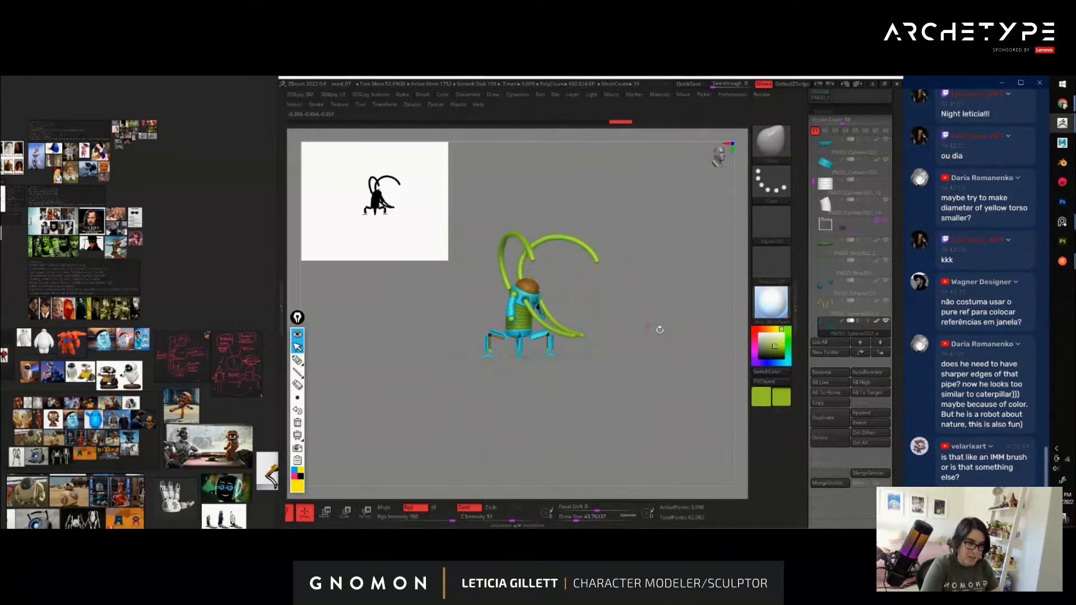
pyautogui.keyDown('alt'); pyautogui.moveTo(660, 321); pyautogui.dragTo(695, 335); pyautogui.keyUp('alt')
pyautogui.keyDown('alt'); pyautogui.moveTo(687, 330); pyautogui.dragTo(687, 332); pyautogui.keyUp('alt')
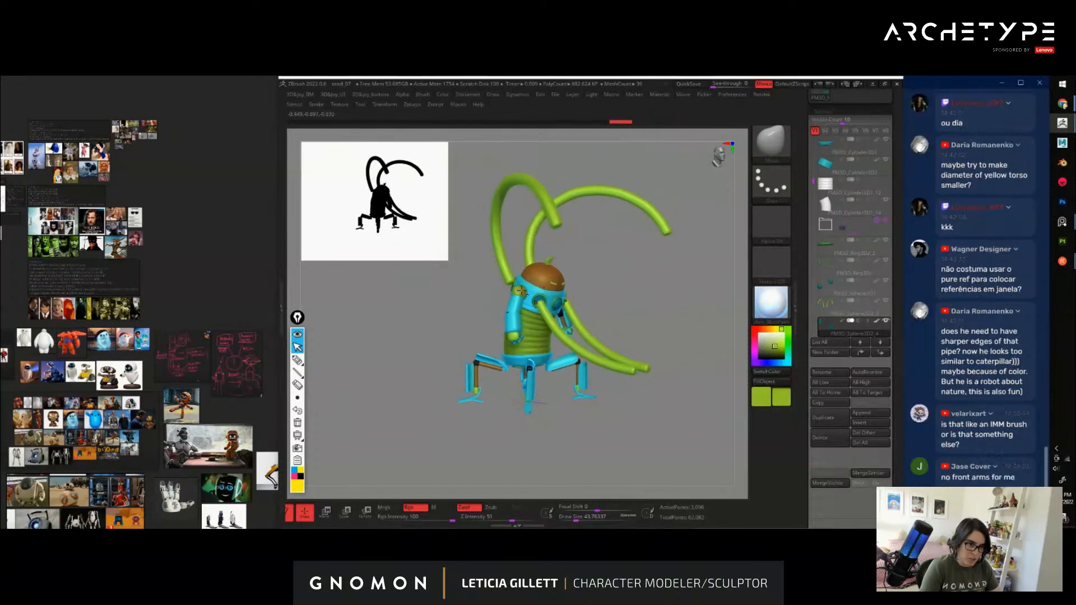
# Pose the short blue arms together with their folder's Transpose Set, swinging them backward from the shoulders
pyautogui.keyDown('alt'); pyautogui.click(517, 291); pyautogui.keyUp('alt')
pyautogui.click(877, 281)
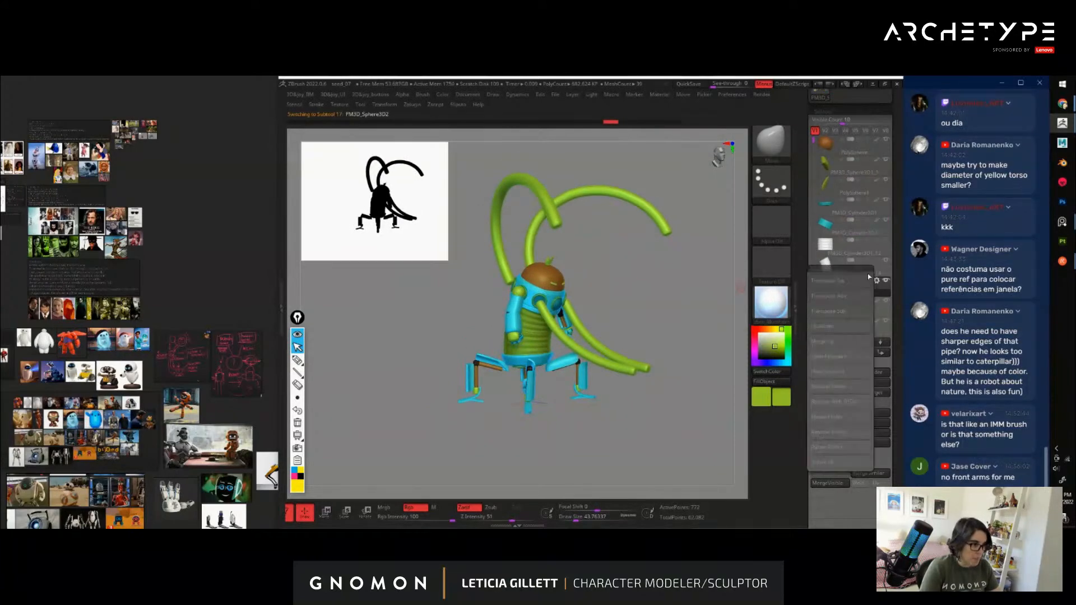
pyautogui.click(850, 281)
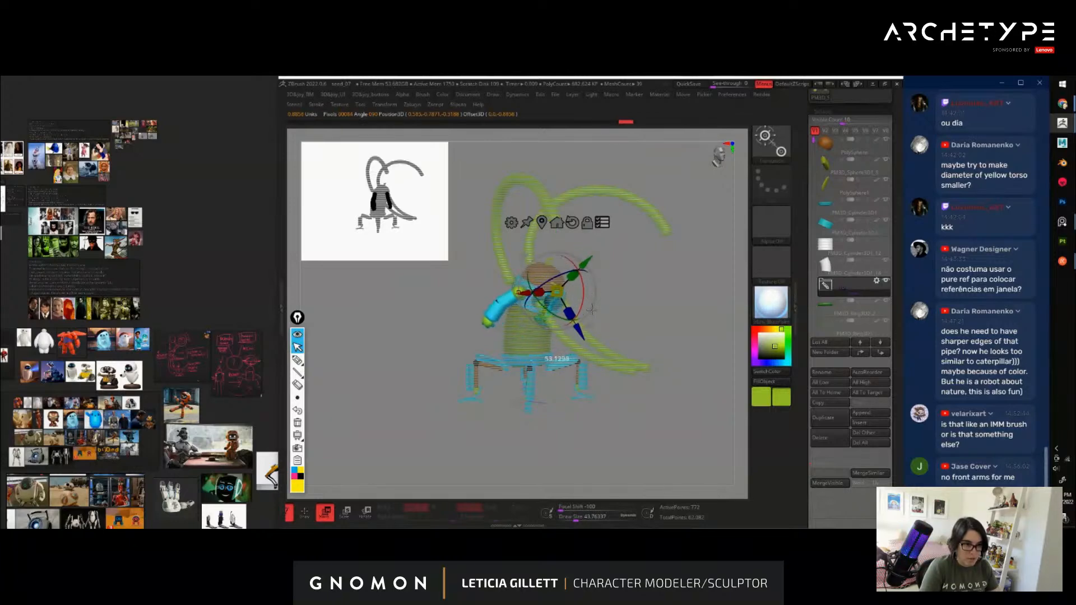
pyautogui.press('q')
pyautogui.moveTo(708, 339)
pyautogui.mouseDown()
pyautogui.moveTo(719, 338)
pyautogui.moveTo(664, 346)
pyautogui.moveTo(522, 321)
pyautogui.moveTo(665, 340)
pyautogui.moveTo(660, 328)
pyautogui.moveTo(662, 367)
pyautogui.moveTo(697, 363)
pyautogui.moveTo(638, 339)
pyautogui.moveTo(687, 370)
pyautogui.moveTo(665, 351)
pyautogui.moveTo(603, 338)
pyautogui.mouseUp()
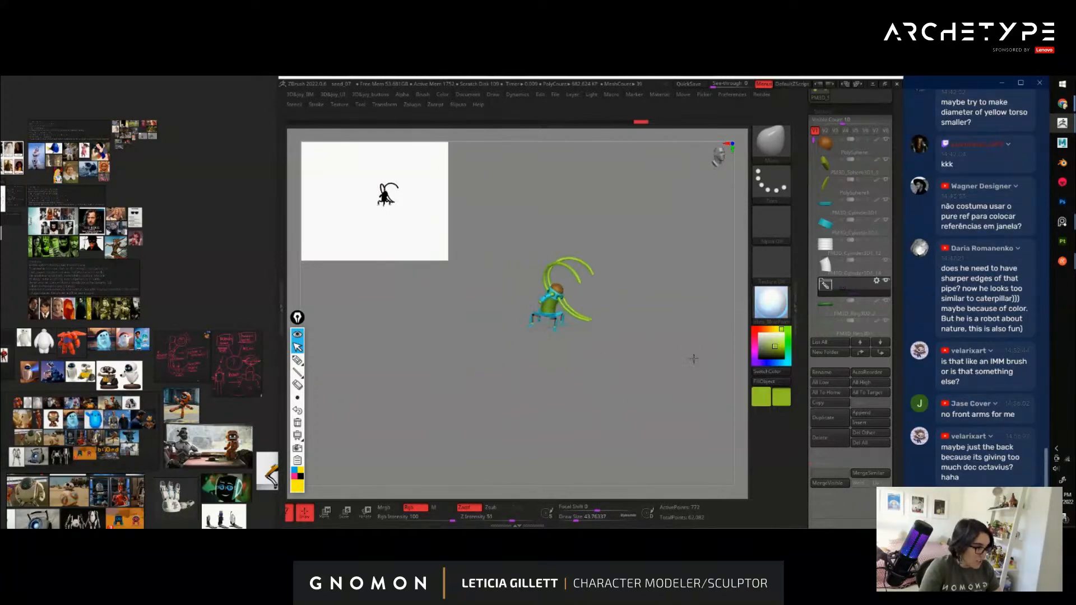
pyautogui.keyDown('alt'); pyautogui.moveTo(678, 331); pyautogui.dragTo(698, 368); pyautogui.keyUp('alt')
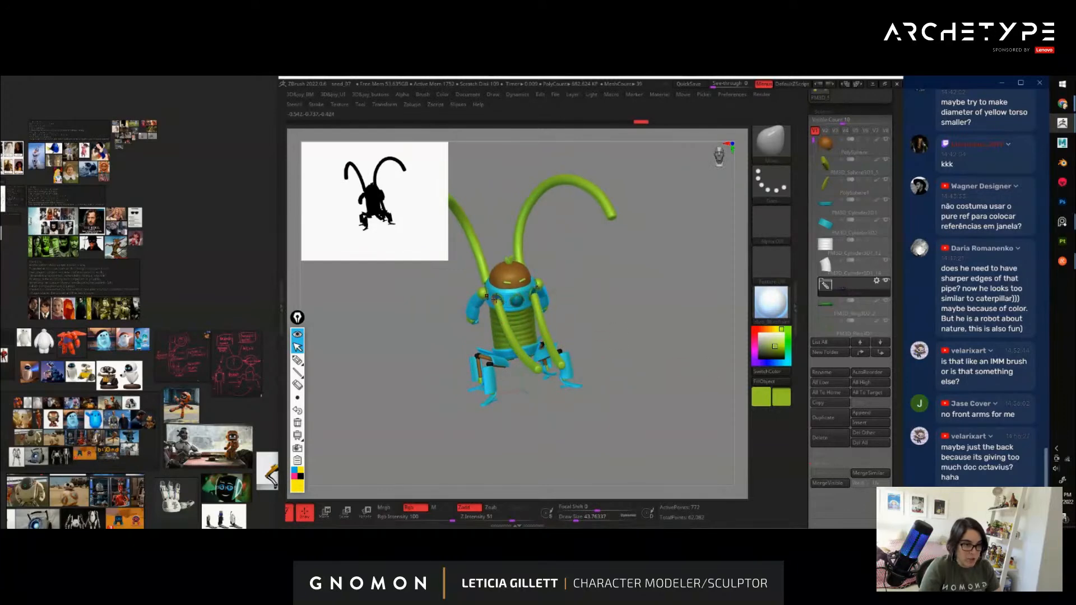
pyautogui.moveTo(625, 318); pyautogui.dragTo(711, 332)
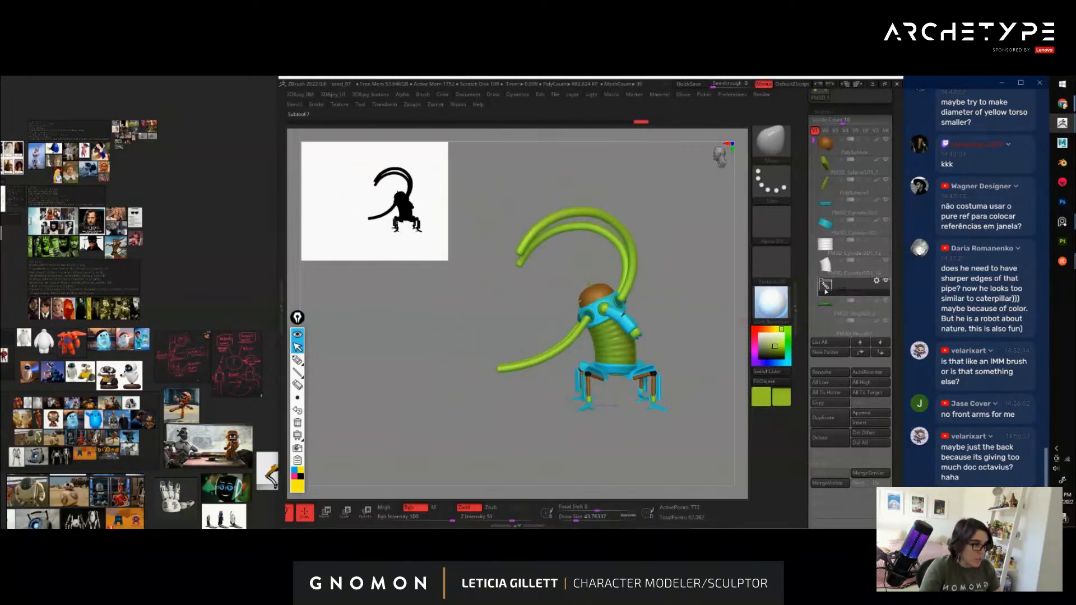
# Undo the front tubes step by step until only the back pair of tubes remains
pyautogui.keyDown('alt'); pyautogui.click(576, 335); pyautogui.keyUp('alt')
pyautogui.keyDown('alt'); pyautogui.moveTo(543, 307); pyautogui.dragTo(539, 329); pyautogui.keyUp('alt')
pyautogui.hotkey('ctrl', 'z')
pyautogui.hotkey('ctrl', 'z')
pyautogui.hotkey('ctrl', 'z')
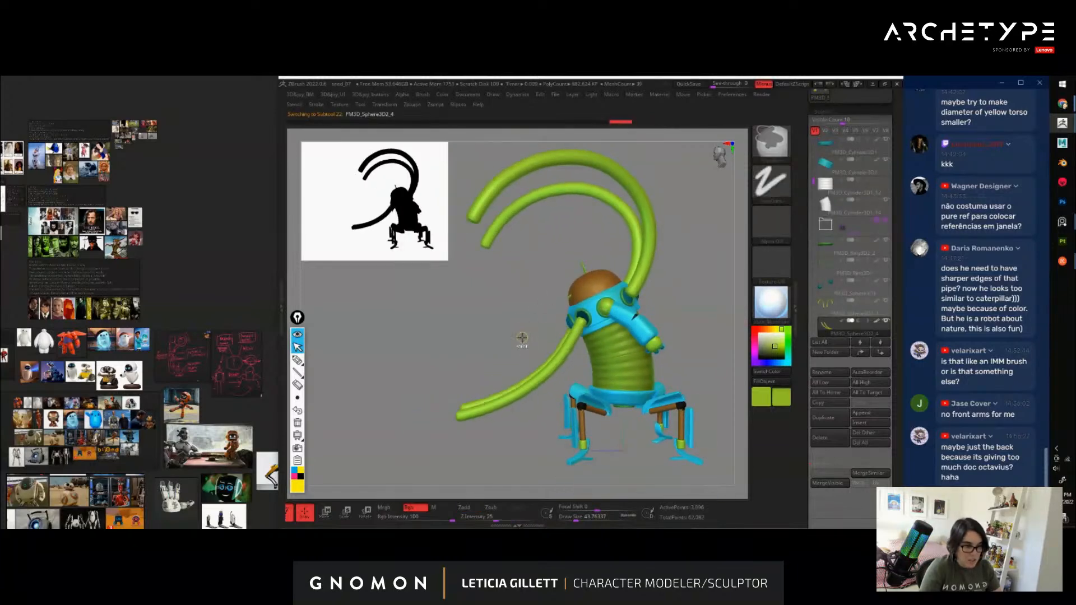
pyautogui.hotkey('ctrl', 'z')
pyautogui.hotkey('ctrl', 'z')
pyautogui.hotkey('ctrl', 'z')
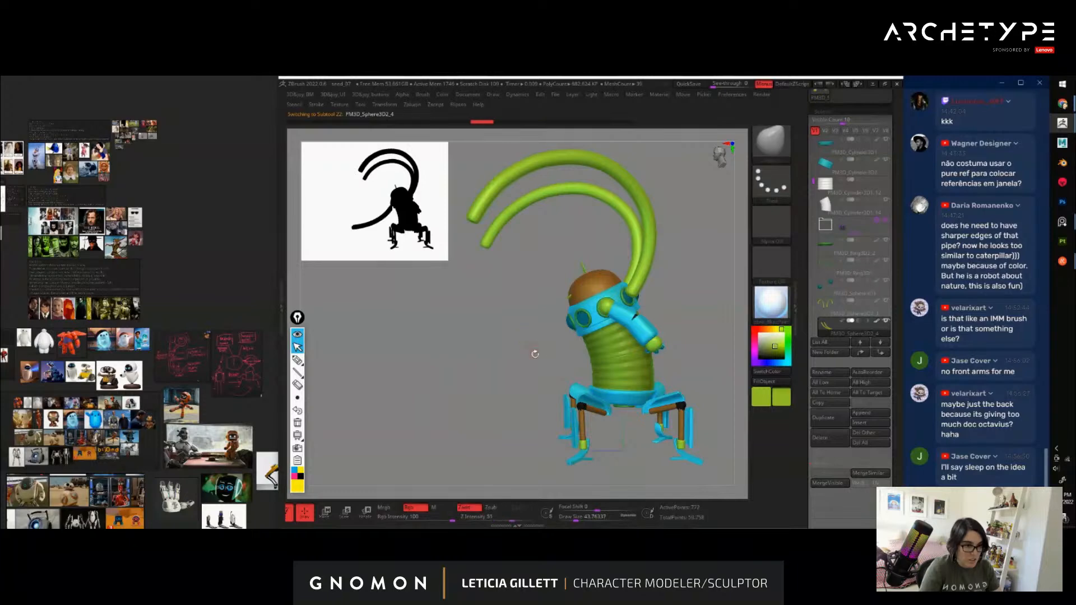
pyautogui.hotkey('ctrl', 'z')
pyautogui.hotkey('ctrl', 'z')
pyautogui.hotkey('ctrl', 'z')
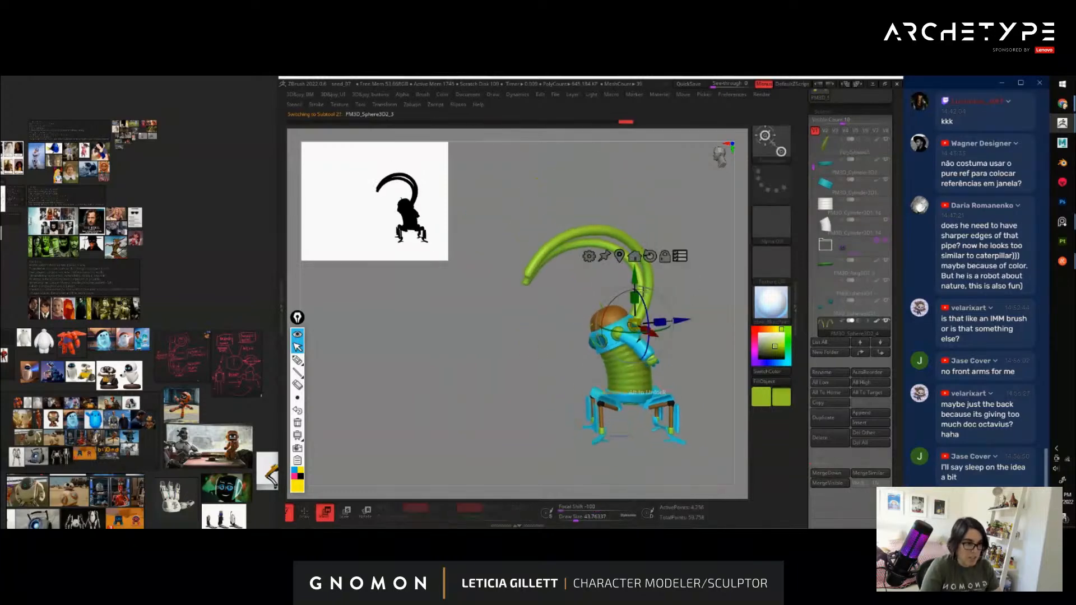
# Reset the gizmo orientation on the back tubes and adjust their tilt from the bases
pyautogui.keyDown('alt'); pyautogui.click(649, 256); pyautogui.keyUp('alt')
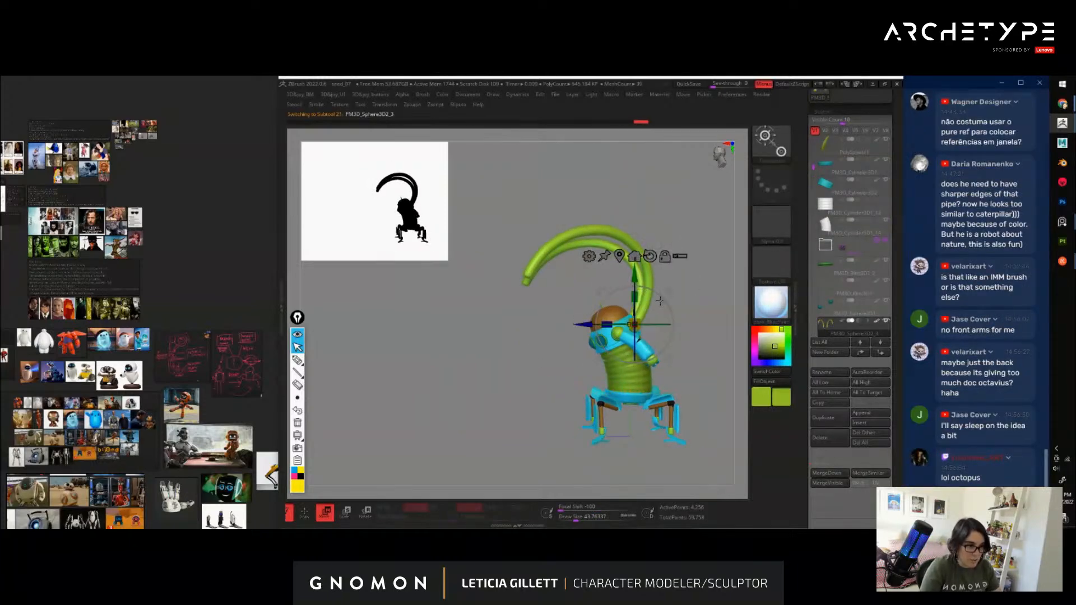
pyautogui.moveTo(660, 301); pyautogui.dragTo(653, 293)
pyautogui.press('q')
pyautogui.moveTo(672, 359)
pyautogui.mouseDown()
pyautogui.moveTo(731, 372)
pyautogui.moveTo(671, 365)
pyautogui.moveTo(638, 317)
pyautogui.moveTo(609, 320)
pyautogui.mouseUp()
pyautogui.press('w')
pyautogui.press('q')
# Reshape the outer ends of the back tubes from above with the Move brush at a size of about 500
pyautogui.press('s')
pyautogui.moveTo(537, 373); pyautogui.dragTo(523, 367)
pyautogui.press('s')
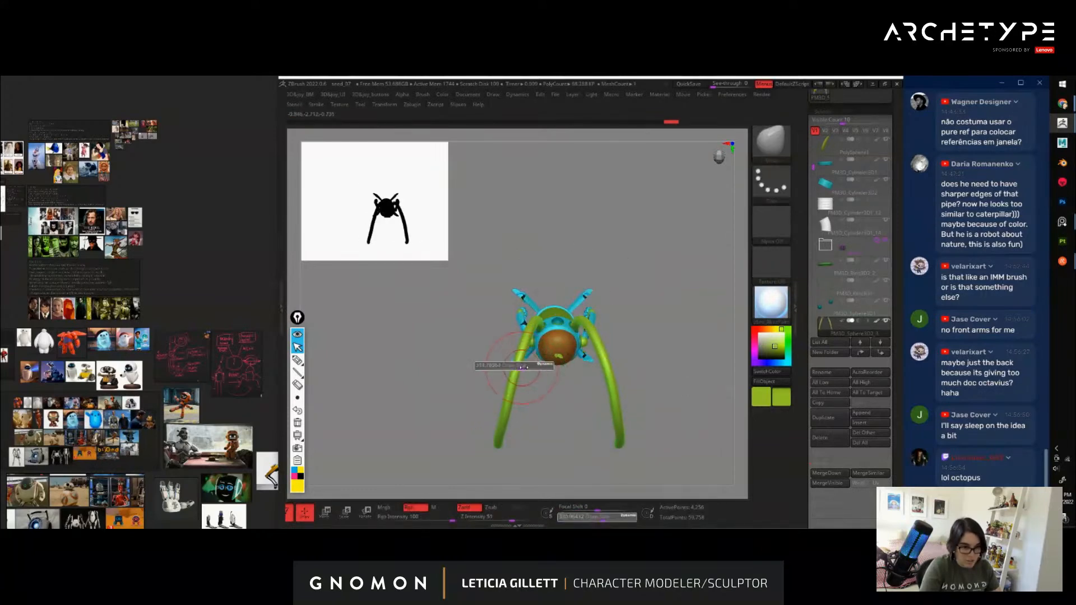
pyautogui.press('shift')
pyautogui.keyDown('shift'); pyautogui.moveTo(508, 408); pyautogui.dragTo(503, 429); pyautogui.keyUp('shift')
pyautogui.moveTo(692, 387); pyautogui.dragTo(709, 355)
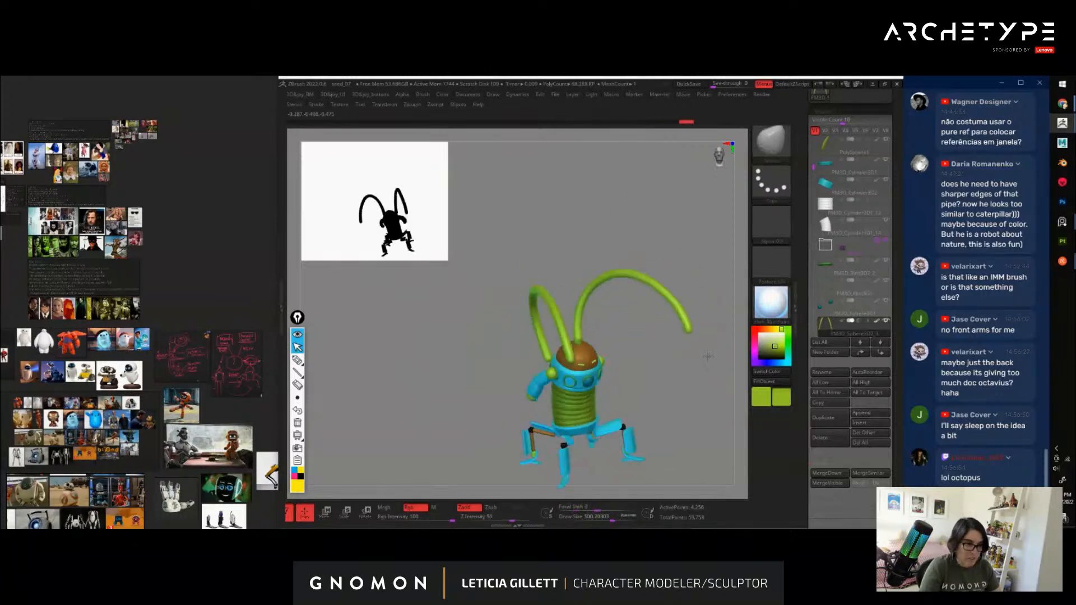
pyautogui.keyDown('shift'); pyautogui.moveTo(549, 357); pyautogui.dragTo(588, 415); pyautogui.keyUp('shift')
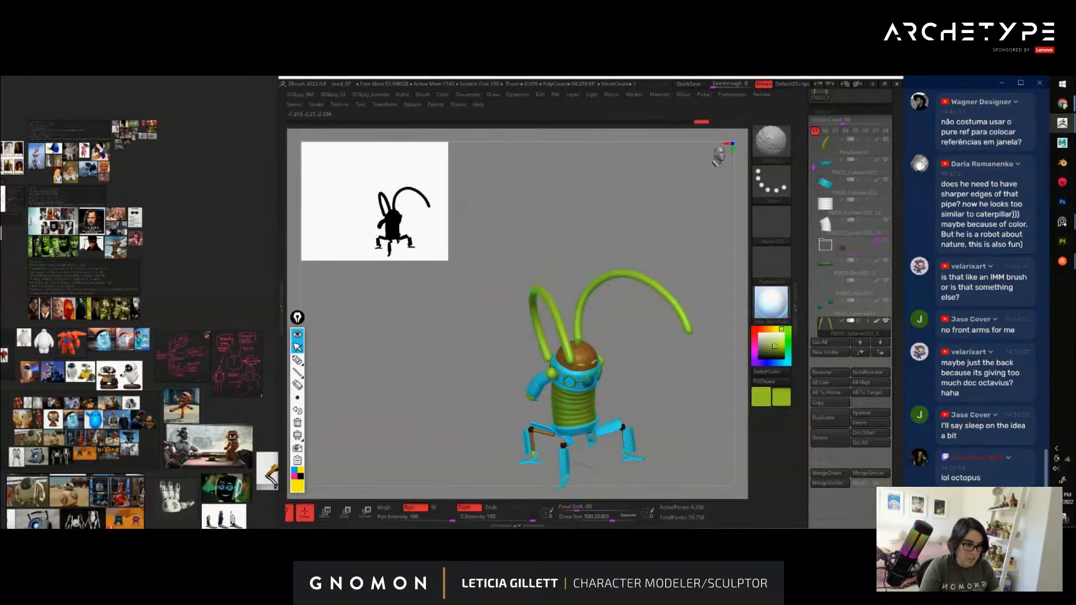
pyautogui.moveTo(667, 427)
pyautogui.keyDown('shift'); pyautogui.mouseDown()
pyautogui.moveTo(682, 425)
pyautogui.moveTo(693, 365)
pyautogui.moveTo(722, 397)
pyautogui.moveTo(714, 407)
pyautogui.moveTo(613, 286)
pyautogui.moveTo(666, 377)
pyautogui.moveTo(670, 353)
pyautogui.moveTo(651, 362)
pyautogui.moveTo(696, 392)
pyautogui.moveTo(652, 385)
pyautogui.moveTo(696, 396)
pyautogui.mouseUp(); pyautogui.keyUp('shift')
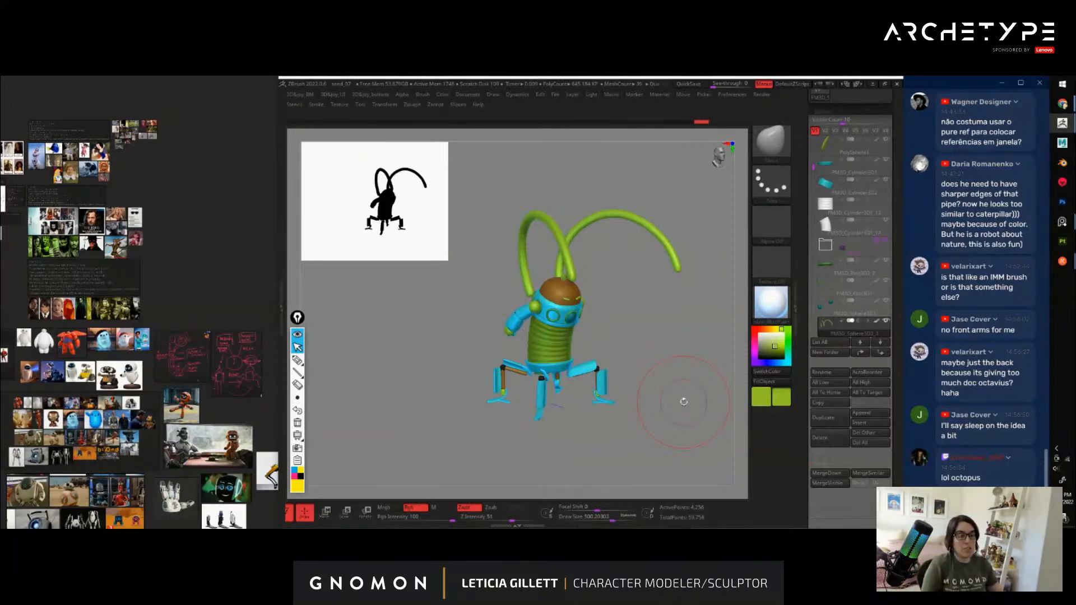
# Sketch yellow annotation lines fanning out and down from both tube ends, and clear the sketch
pyautogui.click(298, 360)
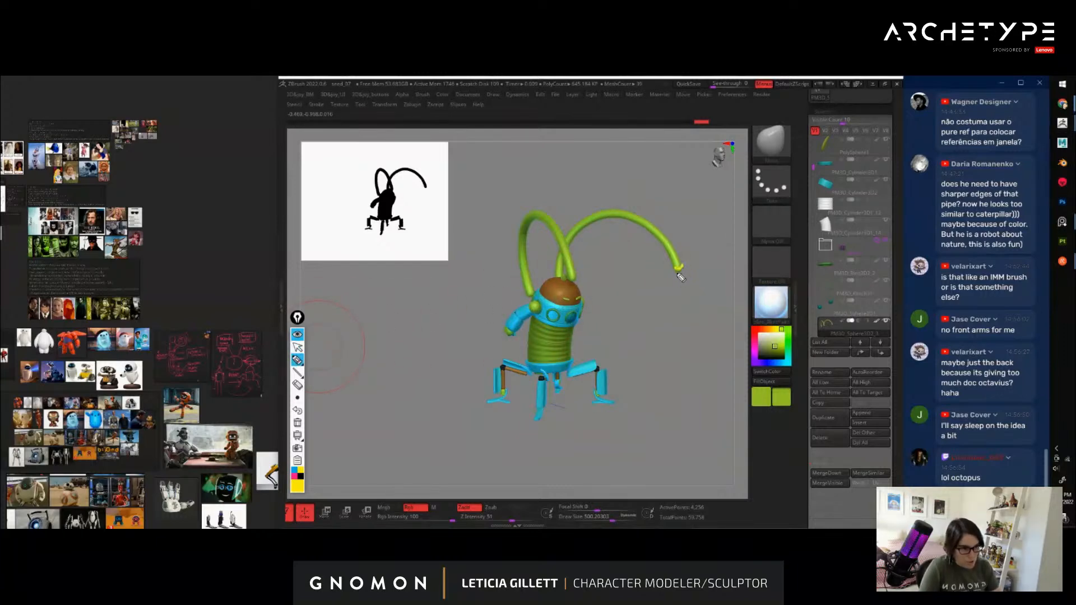
pyautogui.moveTo(684, 283); pyautogui.dragTo(742, 310)
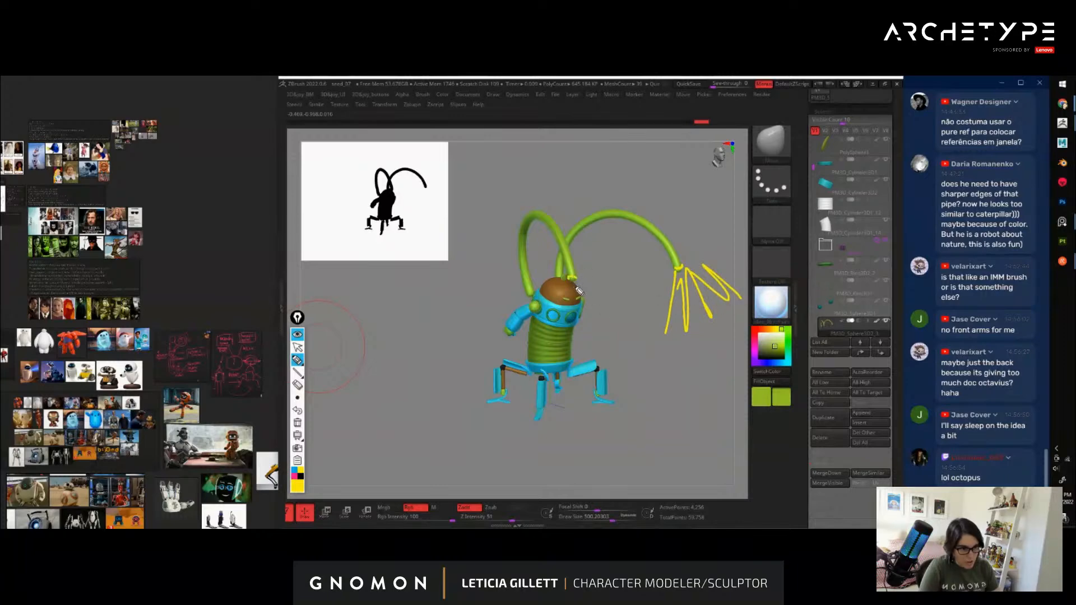
pyautogui.moveTo(573, 283); pyautogui.dragTo(649, 421)
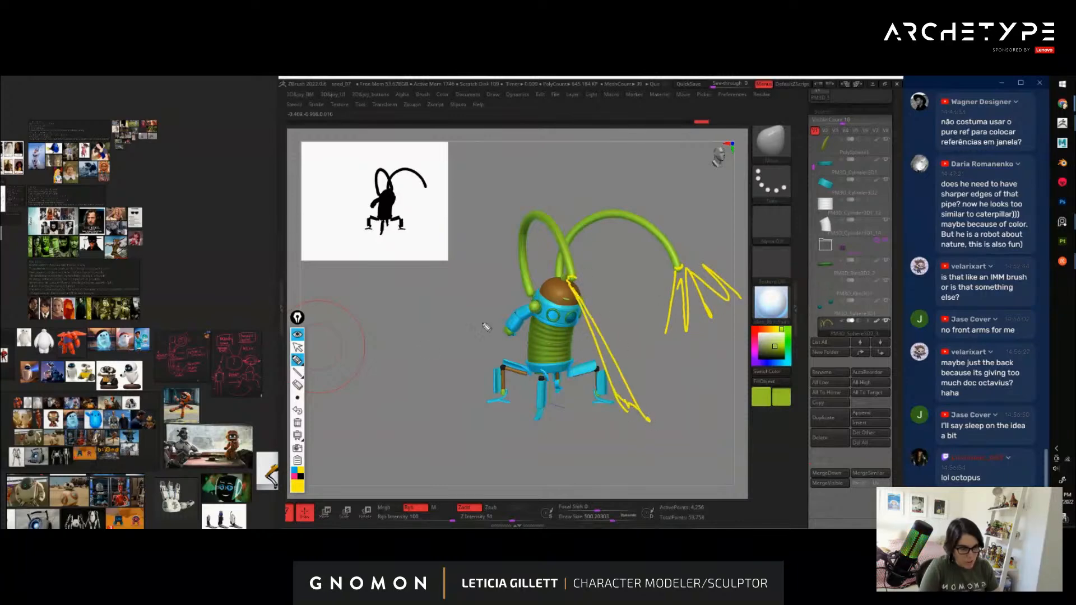
pyautogui.click(297, 424)
# Circle both tube ends in yellow with the annotation pen and clear the marks
pyautogui.moveTo(660, 349); pyautogui.dragTo(682, 350)
pyautogui.click(298, 360)
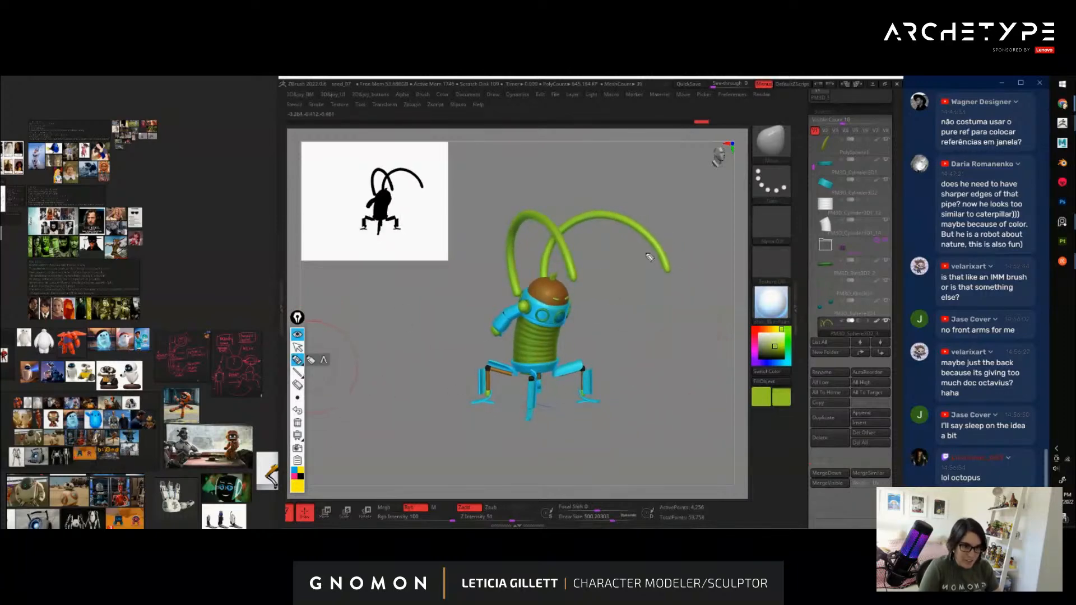
pyautogui.moveTo(667, 255)
pyautogui.mouseDown()
pyautogui.moveTo(684, 268)
pyautogui.moveTo(664, 262)
pyautogui.mouseUp()
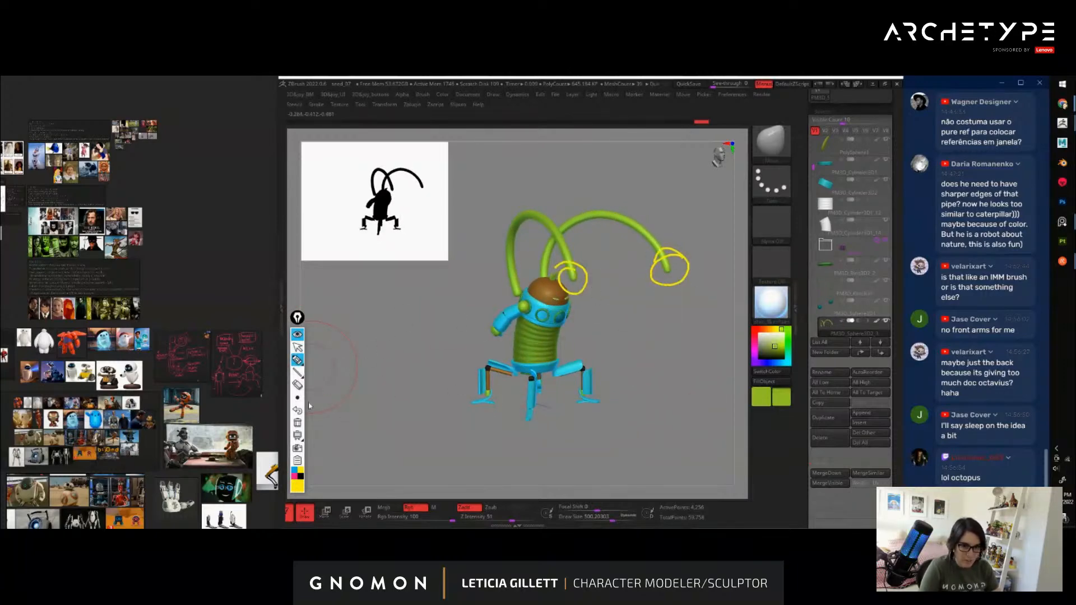
pyautogui.click(298, 422)
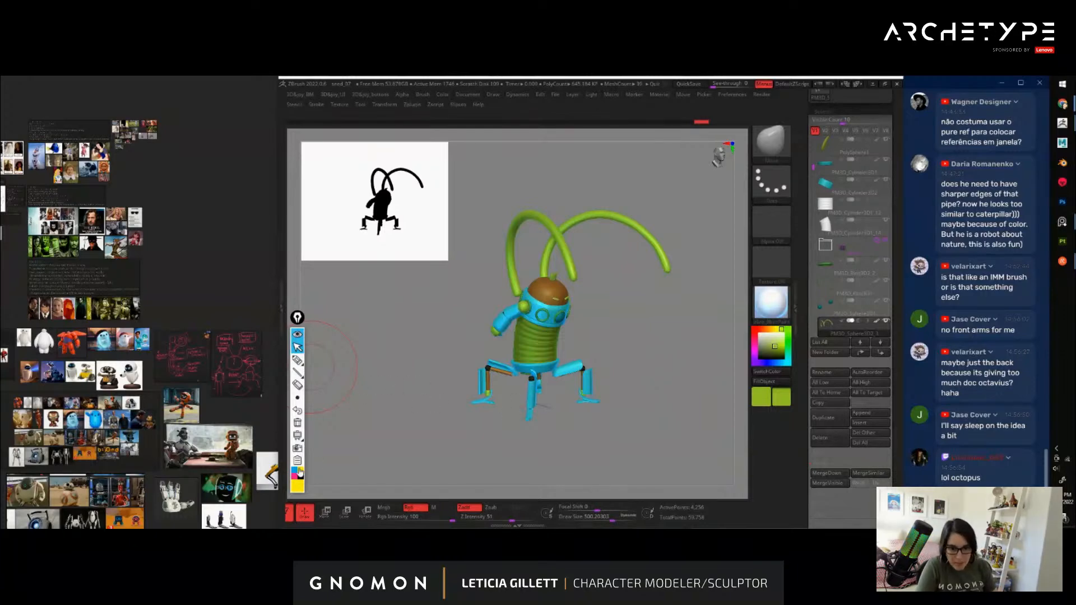
# Sketch small blue claw hands on both tube ends with the annotation pen, clear them and return to the cursor
pyautogui.click(298, 484)
pyautogui.click(298, 359)
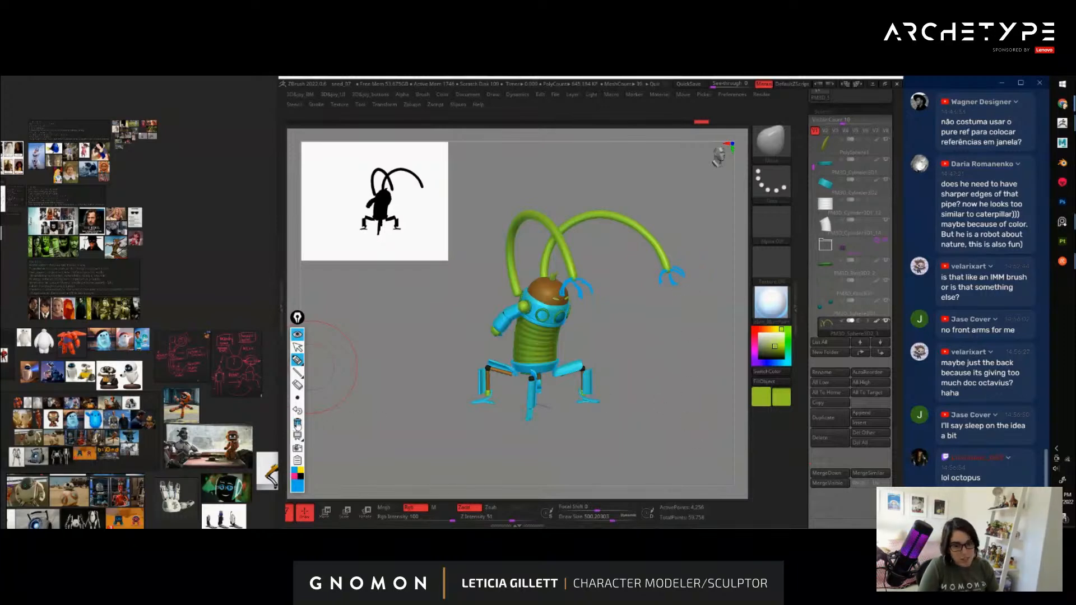
pyautogui.click(298, 423)
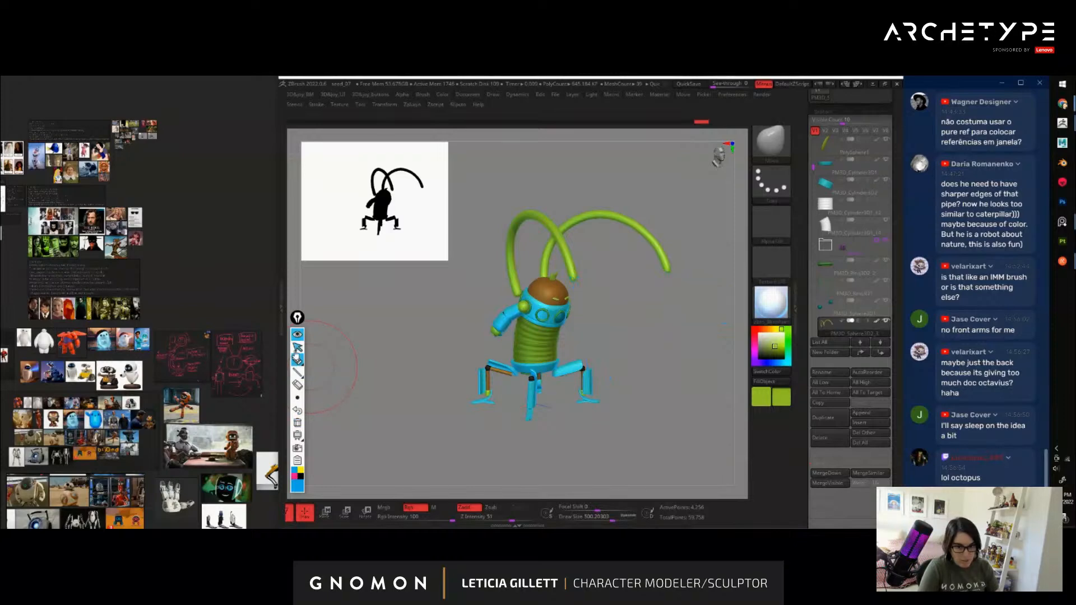
pyautogui.click(297, 347)
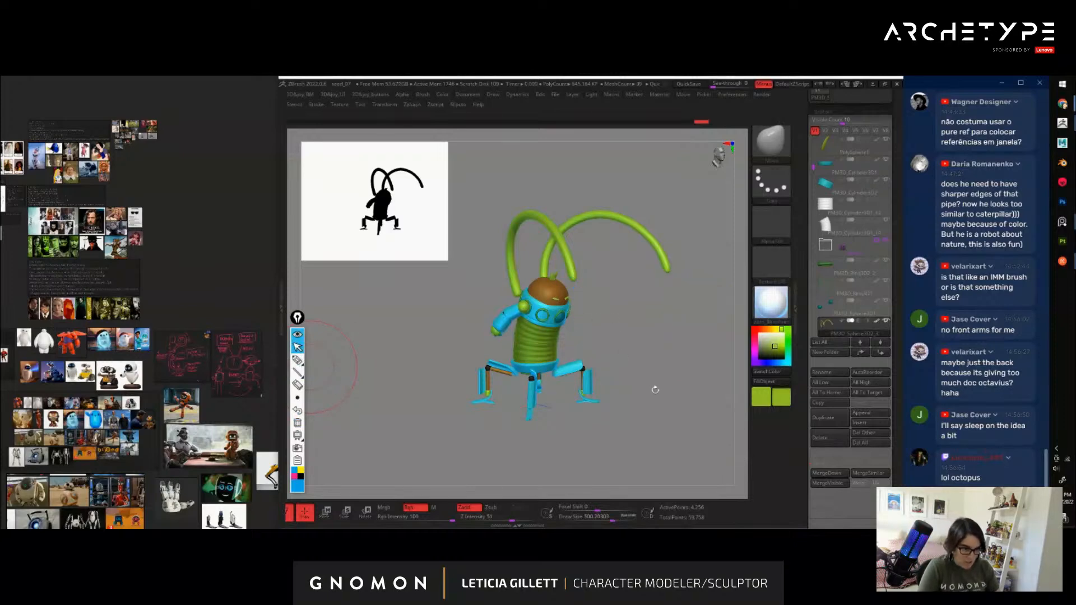
# Sketch blue annotation lines running from the robot's head down past its front leg, clear them and return to the cursor
pyautogui.moveTo(673, 381); pyautogui.dragTo(611, 385)
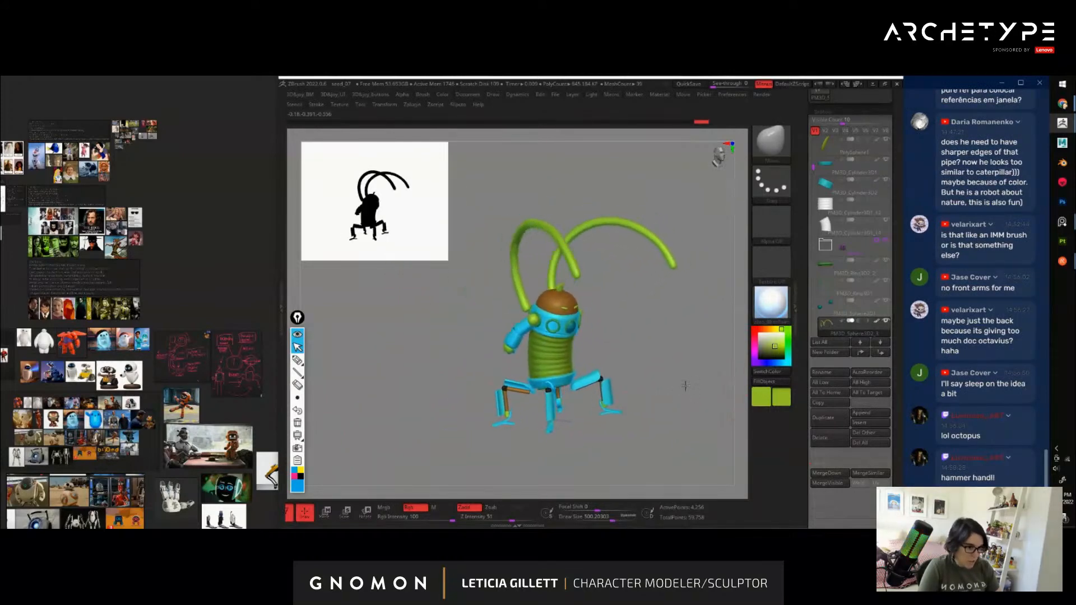
pyautogui.moveTo(712, 382)
pyautogui.keyDown('shift'); pyautogui.mouseDown()
pyautogui.moveTo(653, 373)
pyautogui.moveTo(631, 382)
pyautogui.moveTo(738, 381)
pyautogui.moveTo(690, 325)
pyautogui.moveTo(654, 404)
pyautogui.moveTo(698, 387)
pyautogui.moveTo(674, 365)
pyautogui.moveTo(701, 374)
pyautogui.mouseUp(); pyautogui.keyUp('shift')
pyautogui.click(298, 360)
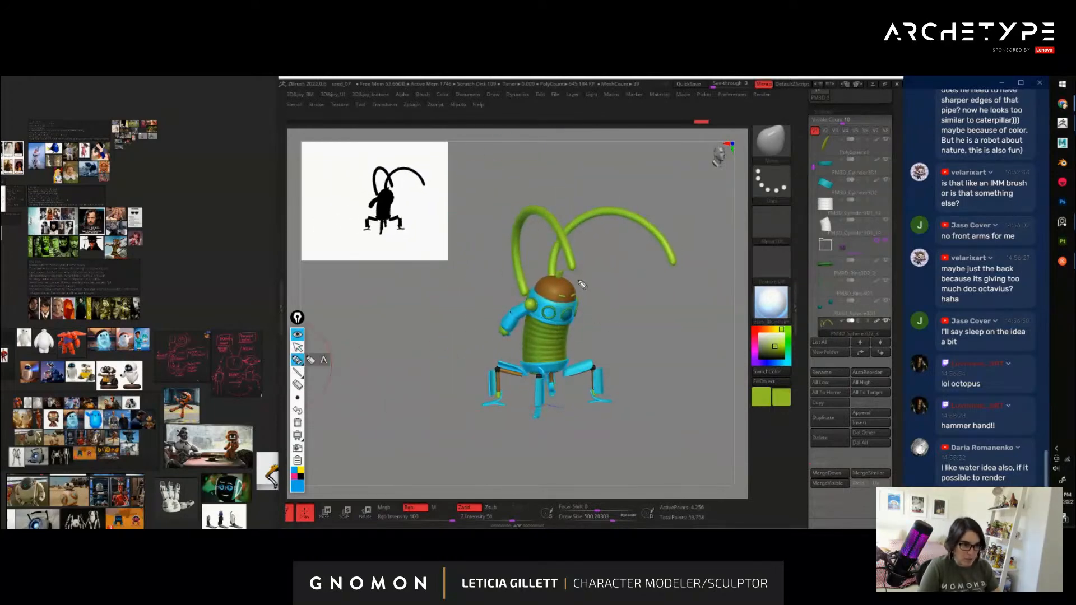
pyautogui.moveTo(586, 317); pyautogui.dragTo(594, 335)
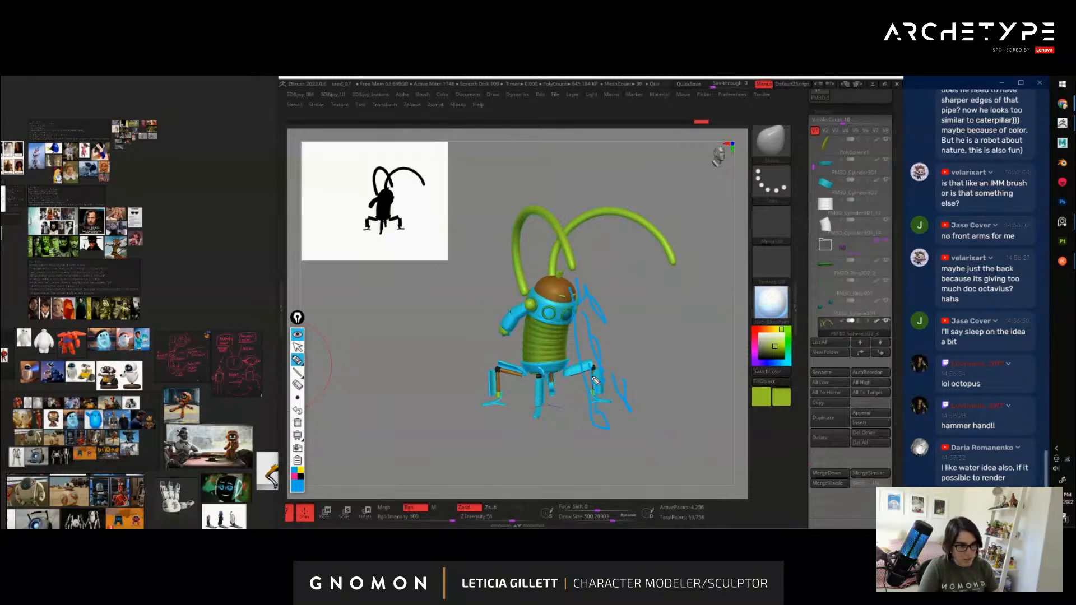
pyautogui.click(298, 348)
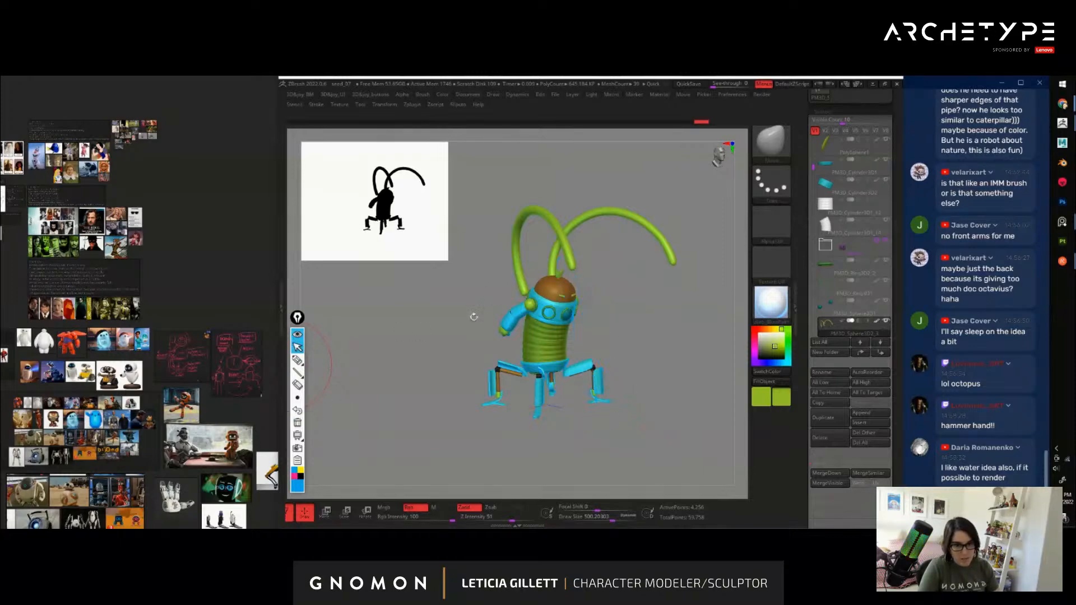
# Insert a sphere subtool into the four-legged robot and convert it to the low-resolution PolySphere primitive
pyautogui.moveTo(657, 342)
pyautogui.mouseDown()
pyautogui.moveTo(683, 357)
pyautogui.moveTo(711, 352)
pyautogui.moveTo(639, 349)
pyautogui.moveTo(683, 363)
pyautogui.moveTo(615, 357)
pyautogui.moveTo(724, 355)
pyautogui.moveTo(638, 372)
pyautogui.moveTo(720, 336)
pyautogui.mouseUp()
pyautogui.click(811, 123)
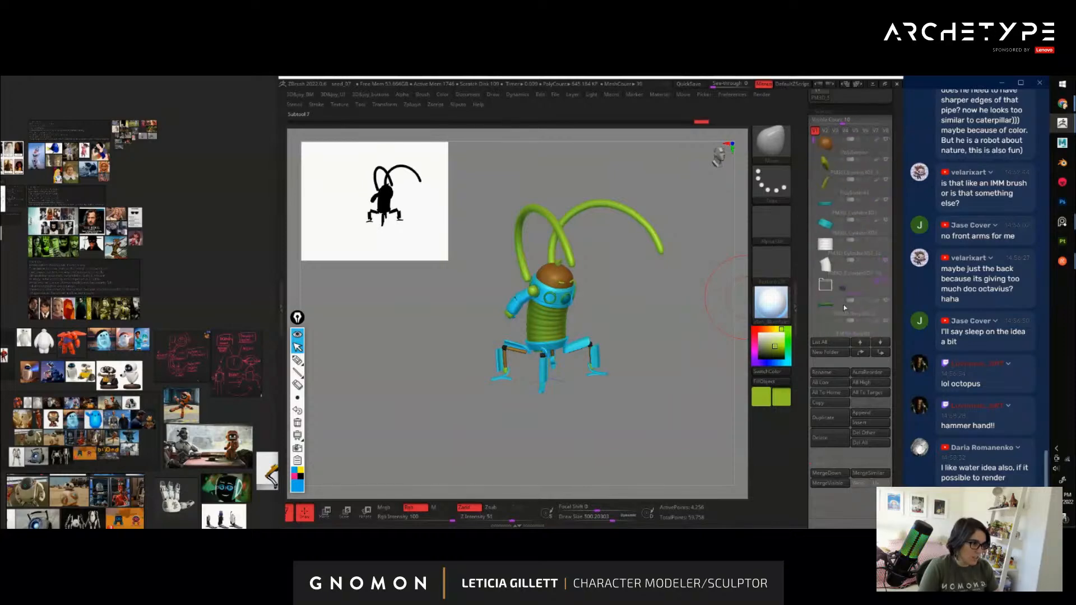
pyautogui.click(872, 422)
pyautogui.click(878, 426)
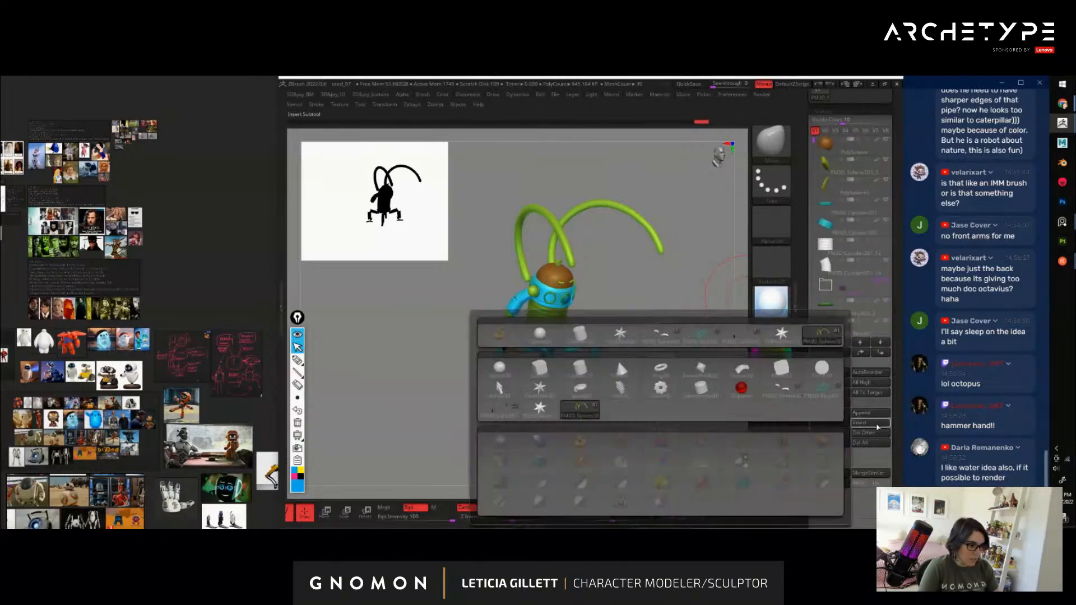
pyautogui.click(500, 368)
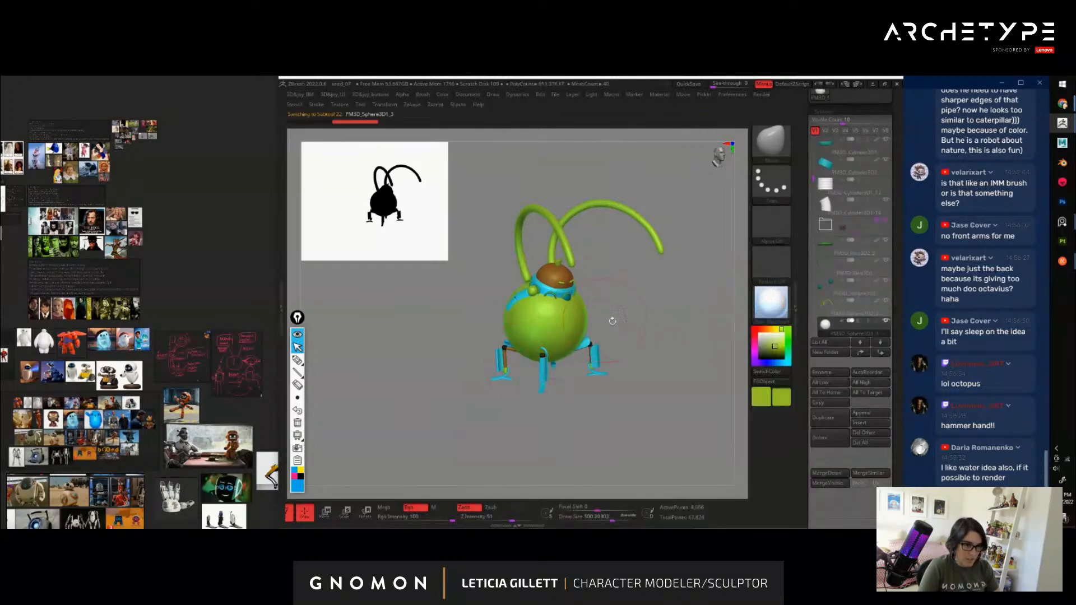
pyautogui.keyDown('shift'); pyautogui.moveTo(613, 321); pyautogui.dragTo(565, 284); pyautogui.keyUp('shift')
pyautogui.press('w')
pyautogui.click(483, 256)
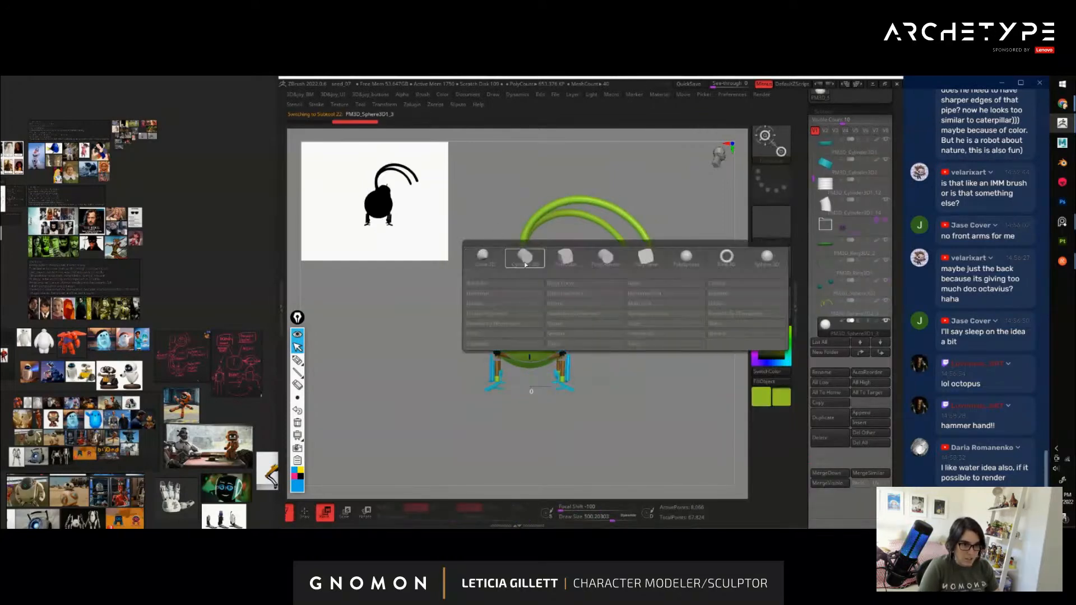
pyautogui.click(685, 257)
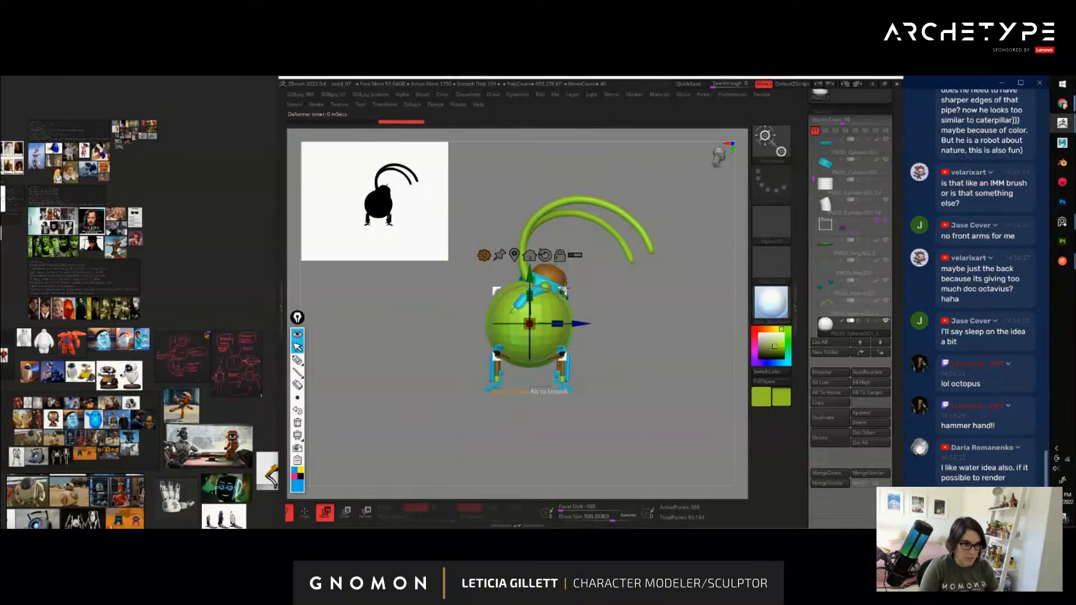
# Shrink the sphere and move it onto the end of one back tube as a wrist ball
pyautogui.moveTo(566, 300); pyautogui.dragTo(681, 263)
pyautogui.moveTo(681, 256); pyautogui.dragTo(680, 257)
pyautogui.moveTo(723, 317); pyautogui.dragTo(681, 325)
pyautogui.moveTo(674, 260); pyautogui.dragTo(717, 258)
pyautogui.moveTo(680, 367); pyautogui.dragTo(667, 340)
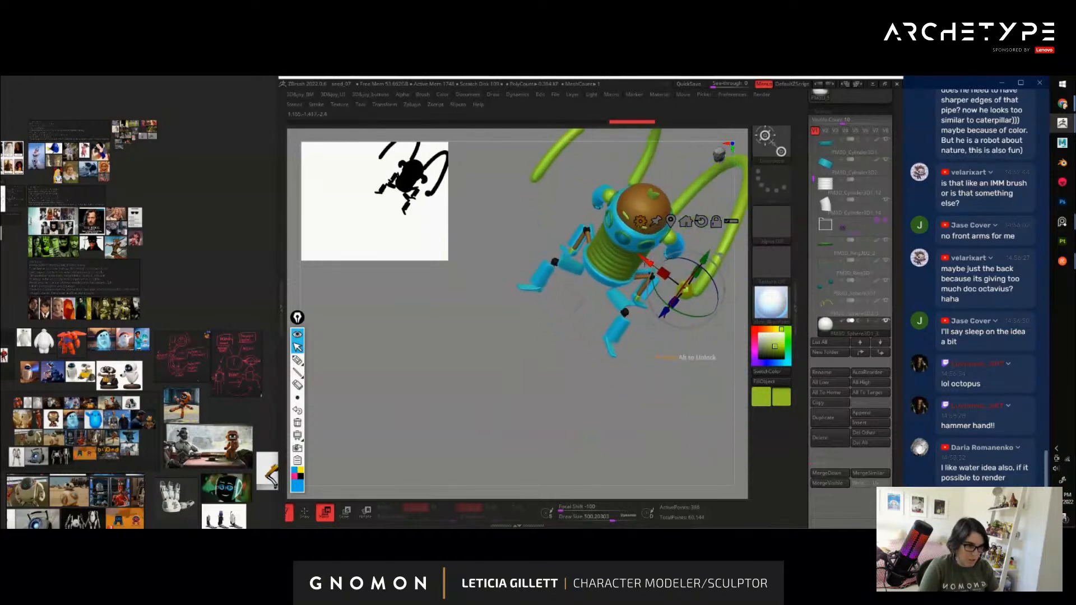
pyautogui.moveTo(685, 289); pyautogui.dragTo(695, 296)
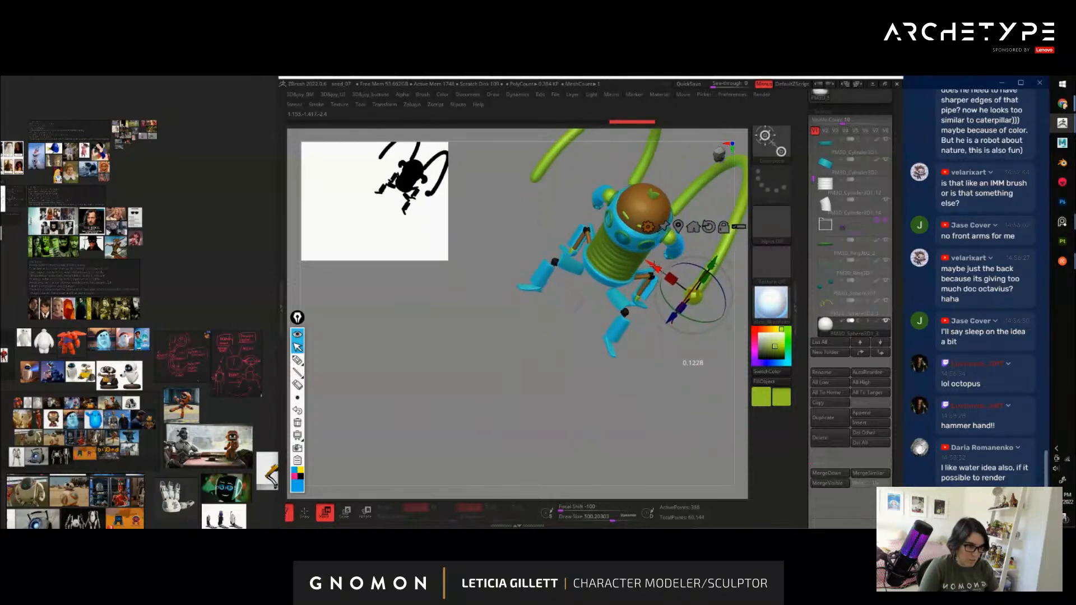
# Mirror the small ball onto the end of the other back tube and return to drawing mode
pyautogui.moveTo(639, 387)
pyautogui.mouseDown()
pyautogui.moveTo(667, 336)
pyautogui.moveTo(555, 317)
pyautogui.moveTo(582, 404)
pyautogui.moveTo(636, 401)
pyautogui.mouseUp()
pyautogui.press('1')
pyautogui.click(644, 375)
pyautogui.click(552, 291)
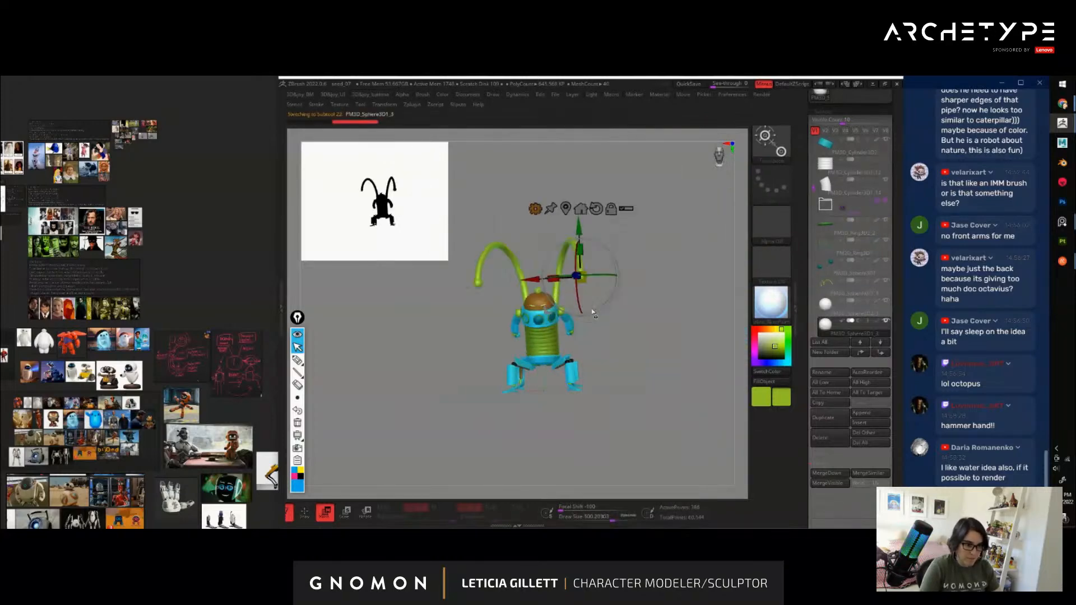
pyautogui.press('q')
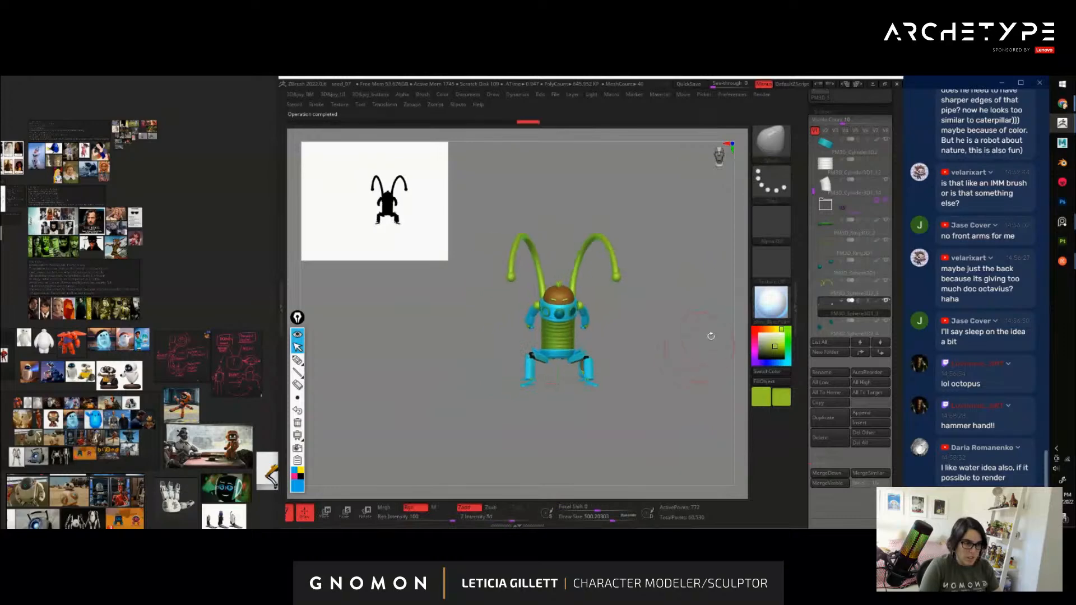
# Select the finger part on the earlier standing robot and insert it as a subtool into the four-legged robot
pyautogui.moveTo(806, 203); pyautogui.dragTo(815, 330)
pyautogui.click(843, 238)
pyautogui.click(823, 283)
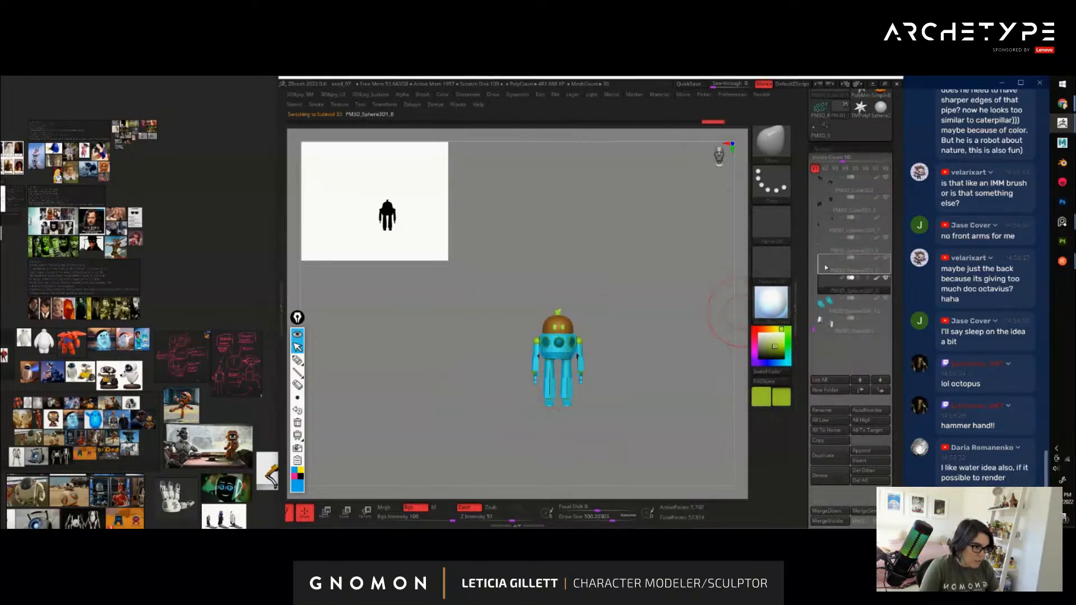
pyautogui.keyDown('alt'); pyautogui.moveTo(654, 326); pyautogui.dragTo(683, 271); pyautogui.keyUp('alt')
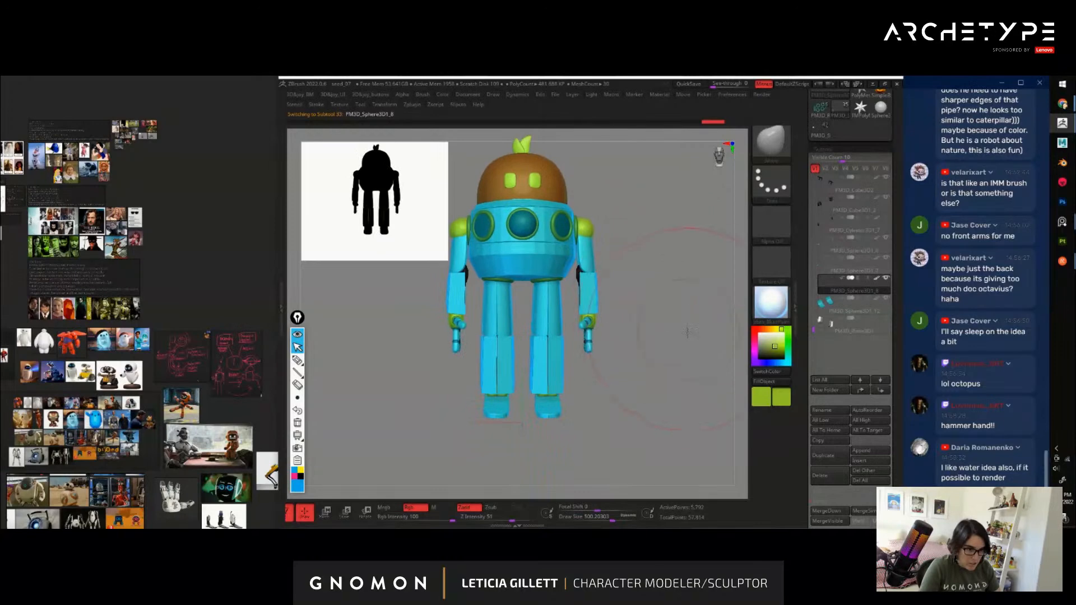
pyautogui.moveTo(700, 313); pyautogui.dragTo(662, 332)
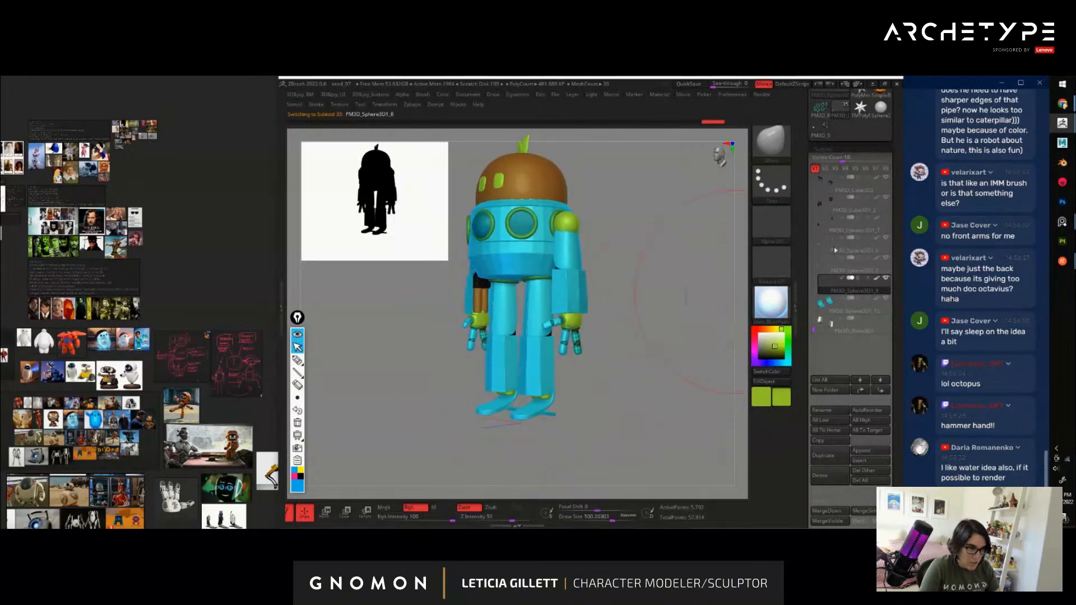
pyautogui.click(815, 137)
pyautogui.click(868, 460)
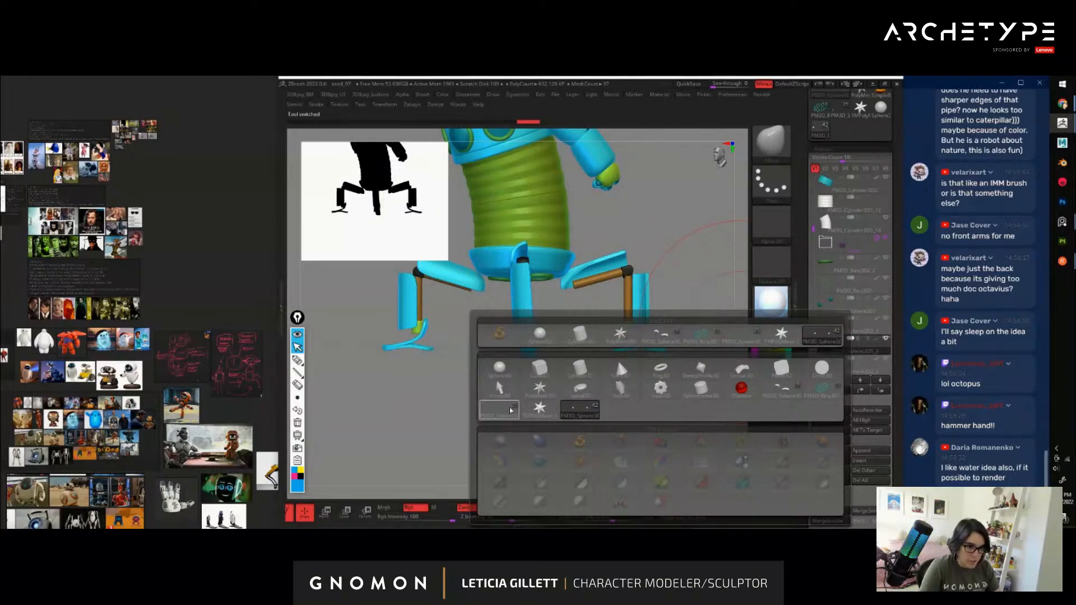
pyautogui.click(580, 410)
# Move the inserted finger pair from behind the robot onto the balls at the ends of the back tubes
pyautogui.press('w')
pyautogui.keyDown('alt'); pyautogui.moveTo(671, 436); pyautogui.dragTo(650, 173); pyautogui.keyUp('alt')
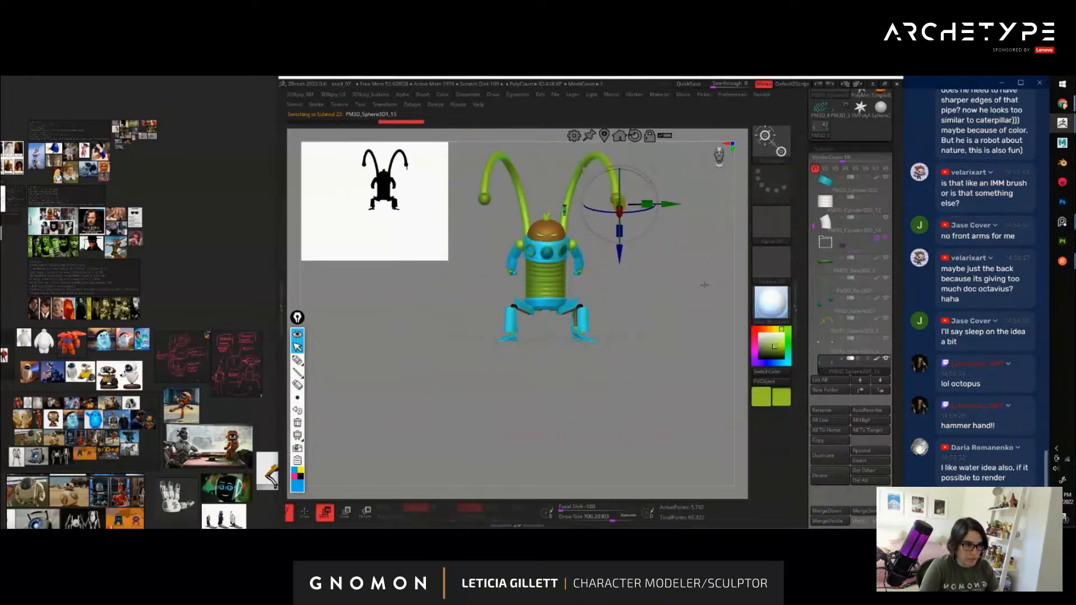
pyautogui.moveTo(676, 280); pyautogui.dragTo(692, 283)
pyautogui.hotkey('ctrl', 'z')
pyautogui.moveTo(607, 295); pyautogui.dragTo(652, 170)
pyautogui.keyDown('alt'); pyautogui.moveTo(680, 230); pyautogui.dragTo(711, 365); pyautogui.keyUp('alt')
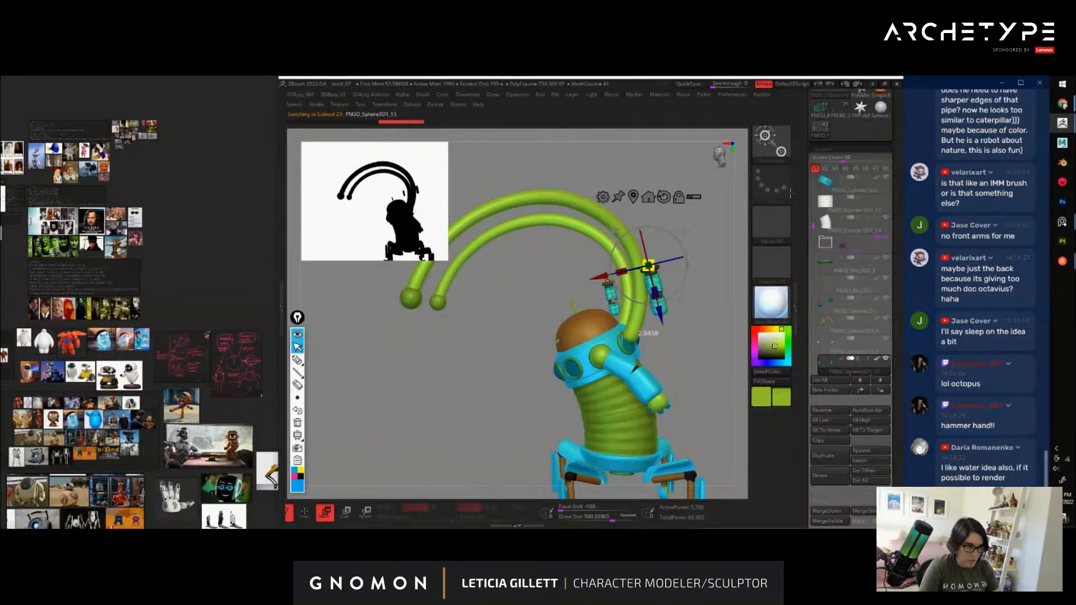
pyautogui.moveTo(649, 266); pyautogui.dragTo(411, 301)
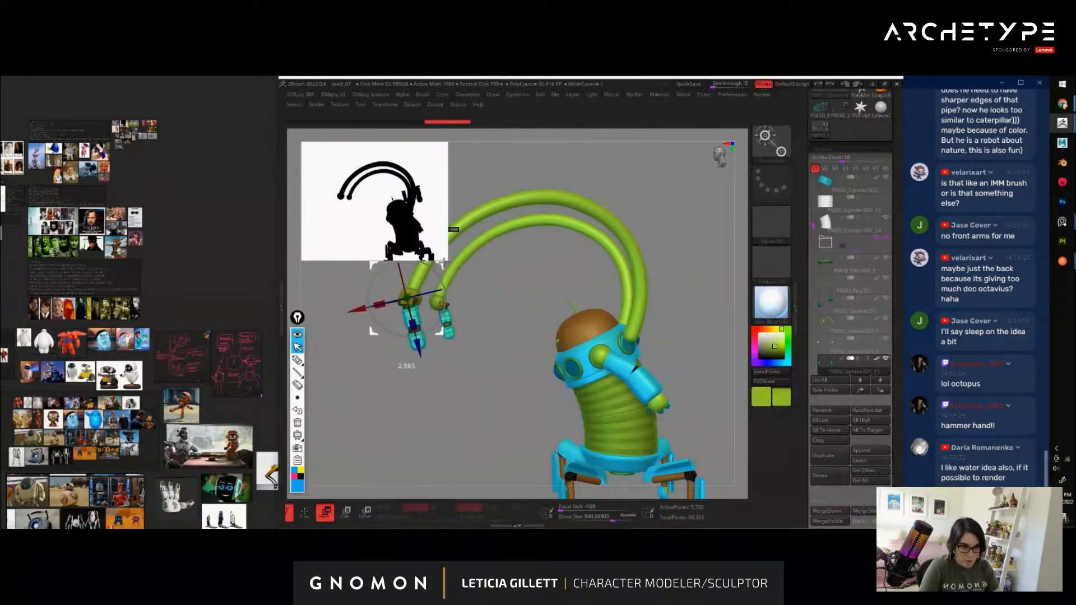
# Place the finger's base ring against the outer side of the tube's ball and tilt the finger outward
pyautogui.keyDown('alt'); pyautogui.moveTo(487, 383); pyautogui.dragTo(712, 392); pyautogui.keyUp('alt')
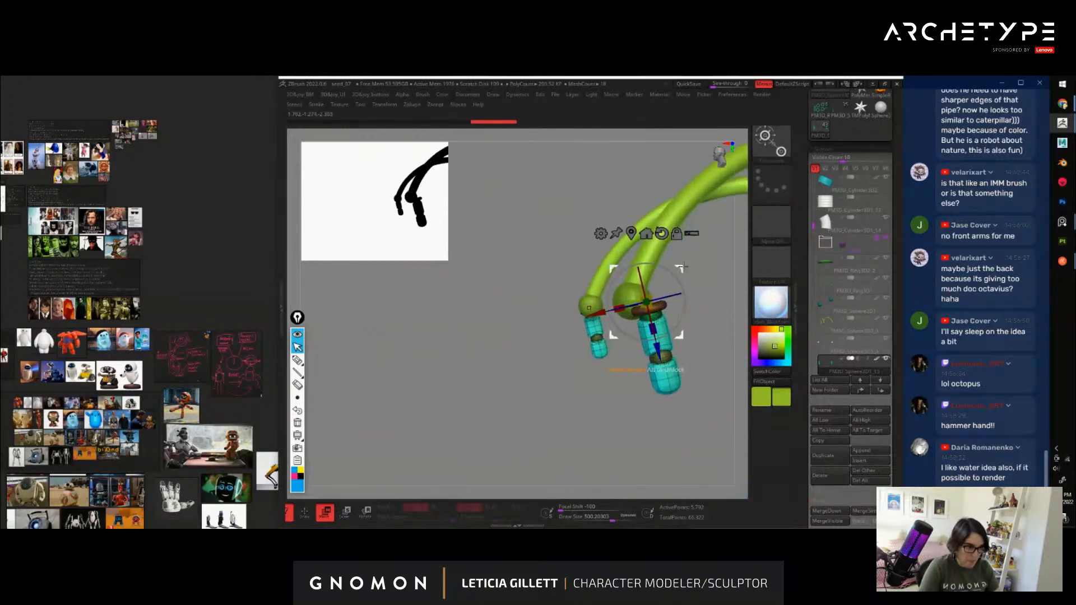
pyautogui.moveTo(683, 267); pyautogui.dragTo(672, 270)
pyautogui.moveTo(725, 331); pyautogui.dragTo(686, 329)
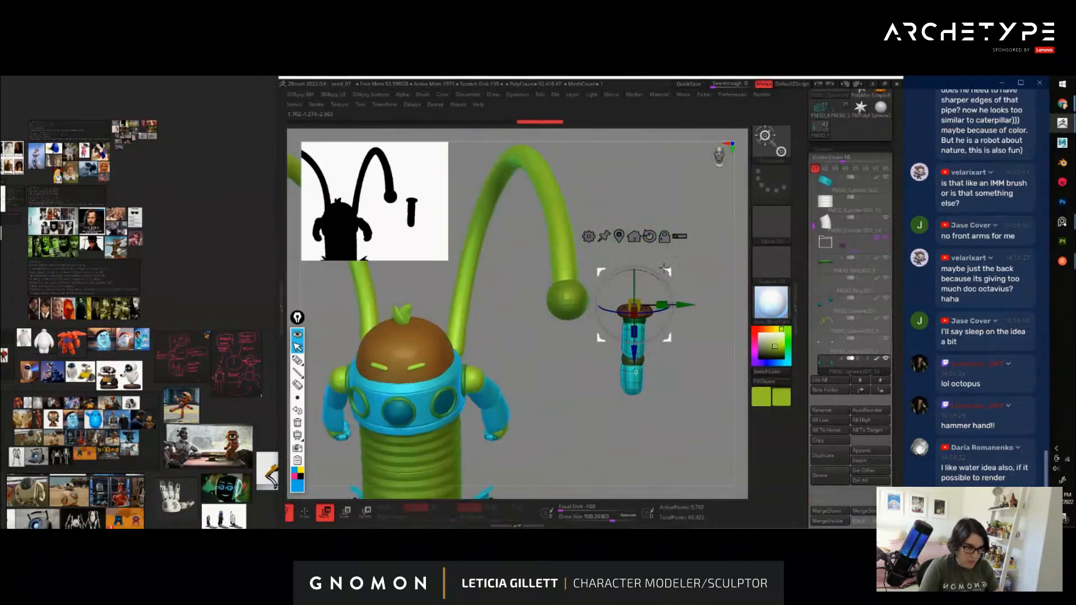
pyautogui.moveTo(665, 268); pyautogui.dragTo(603, 292)
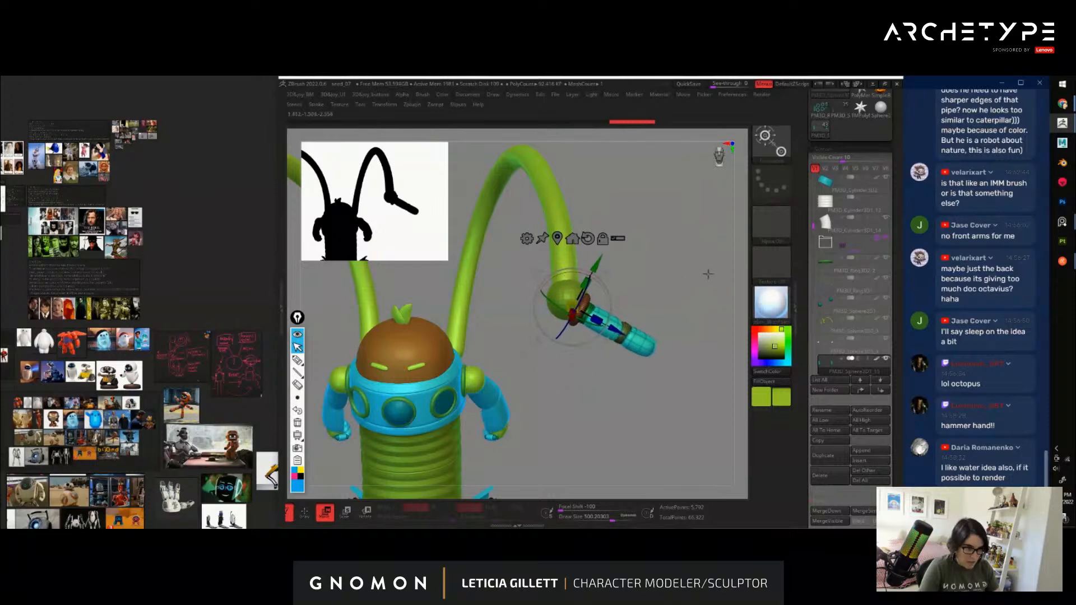
pyautogui.moveTo(709, 274)
pyautogui.mouseDown()
pyautogui.moveTo(694, 338)
pyautogui.moveTo(698, 276)
pyautogui.mouseUp()
# Clear the mask on the finger and split its pieces into separate polygroups with Auto Groups
pyautogui.keyDown('alt'); pyautogui.moveTo(698, 314); pyautogui.dragTo(595, 306); pyautogui.keyUp('alt')
pyautogui.press('q')
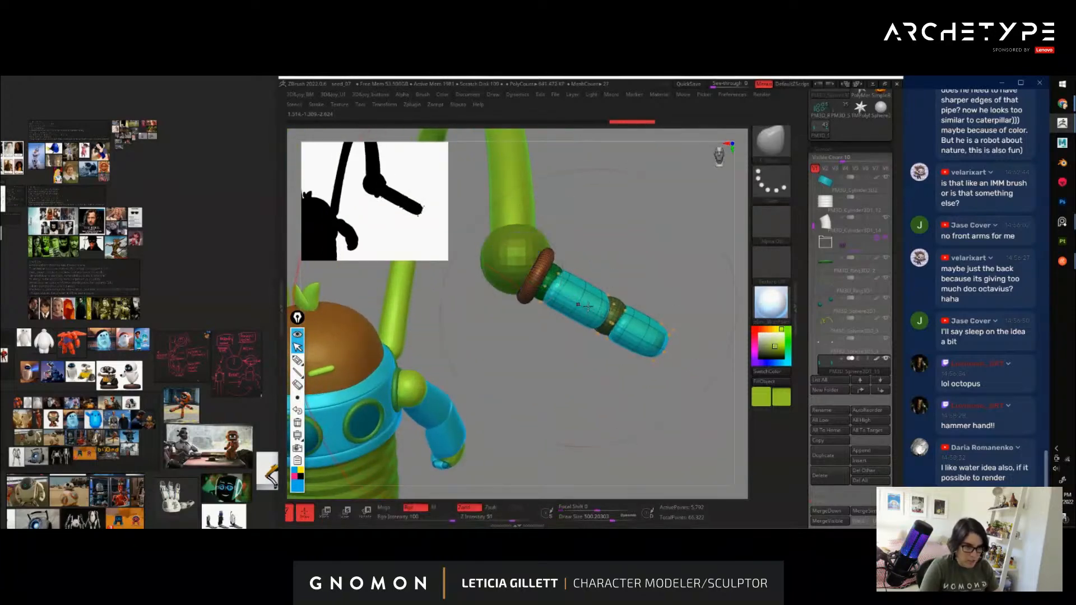
pyautogui.press('w')
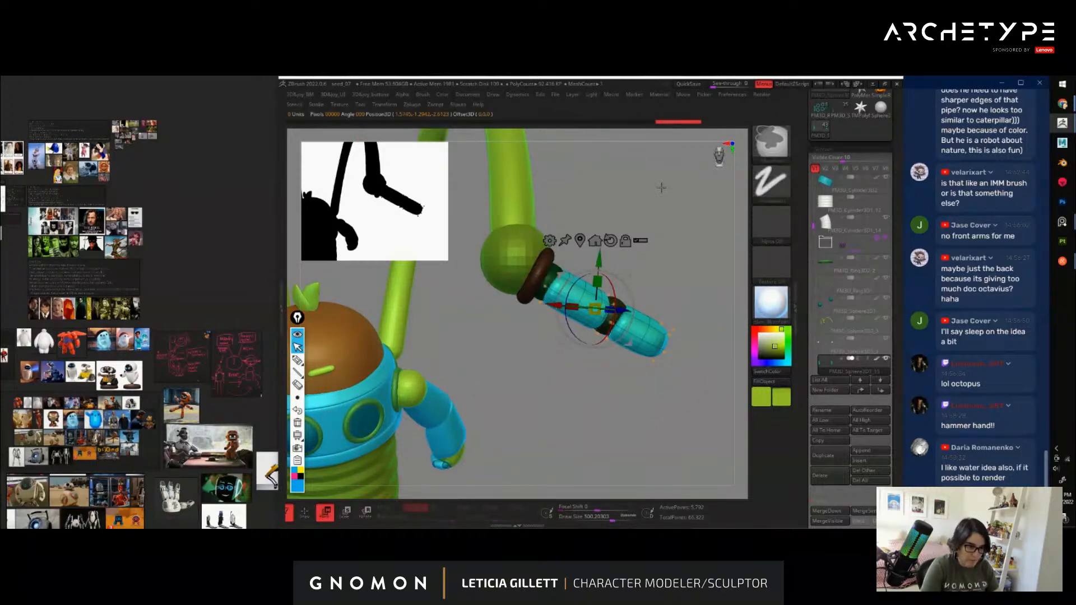
pyautogui.keyDown('ctrl'); pyautogui.moveTo(663, 187); pyautogui.dragTo(682, 257); pyautogui.keyUp('ctrl')
pyautogui.press('space')
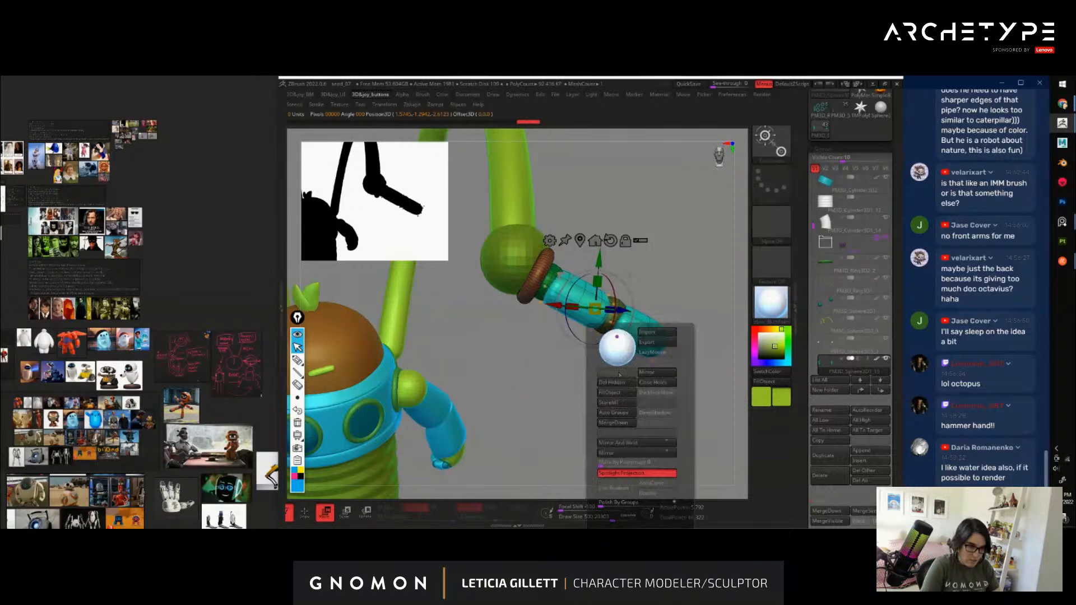
pyautogui.click(621, 418)
pyautogui.press('q')
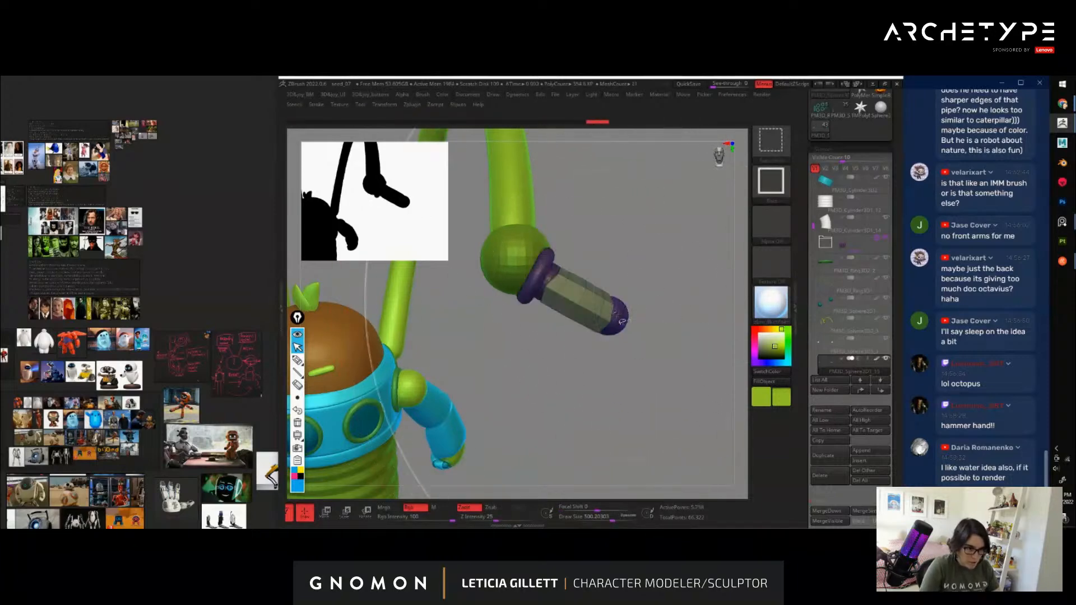
# Isolate the fingertip segment with its joint ball, and mask the rest of the finger
pyautogui.keyDown('ctrl'); pyautogui.keyDown('shift'); pyautogui.click(615, 314); pyautogui.keyUp('shift'); pyautogui.keyUp('ctrl')
pyautogui.keyDown('ctrl'); pyautogui.keyDown('shift'); pyautogui.moveTo(646, 271); pyautogui.dragTo(671, 296); pyautogui.keyUp('shift'); pyautogui.keyUp('ctrl')
pyautogui.keyDown('ctrl'); pyautogui.click(665, 278); pyautogui.keyUp('ctrl')
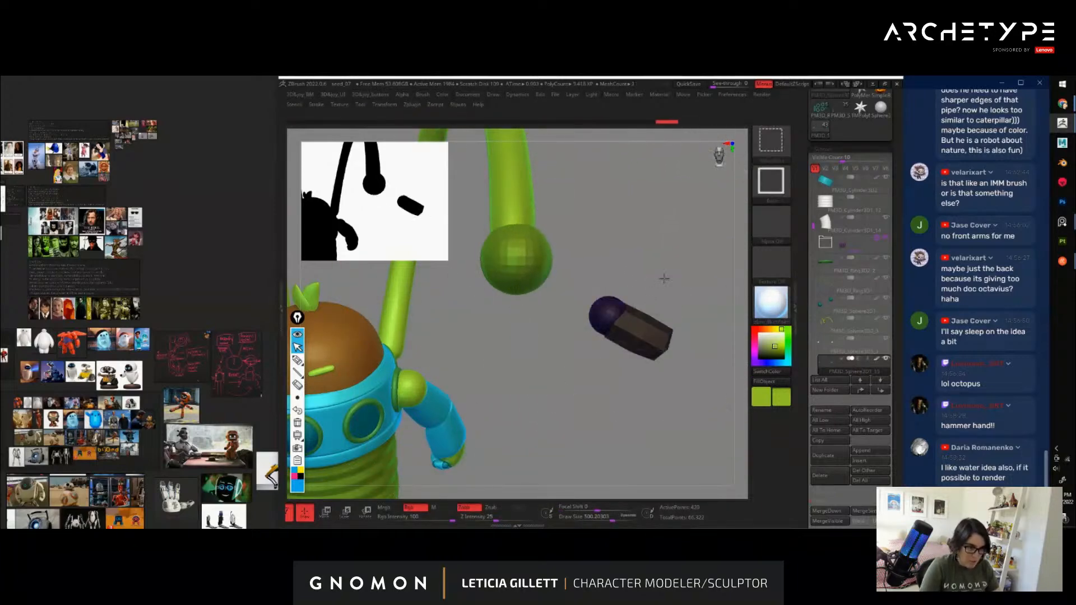
pyautogui.keyDown('ctrl'); pyautogui.keyDown('shift'); pyautogui.click(664, 278); pyautogui.keyUp('shift'); pyautogui.keyUp('ctrl')
# Bend the fingertip segment downward around its joint ball and nudge it into line with the joint
pyautogui.press('w')
pyautogui.moveTo(665, 316); pyautogui.dragTo(545, 211)
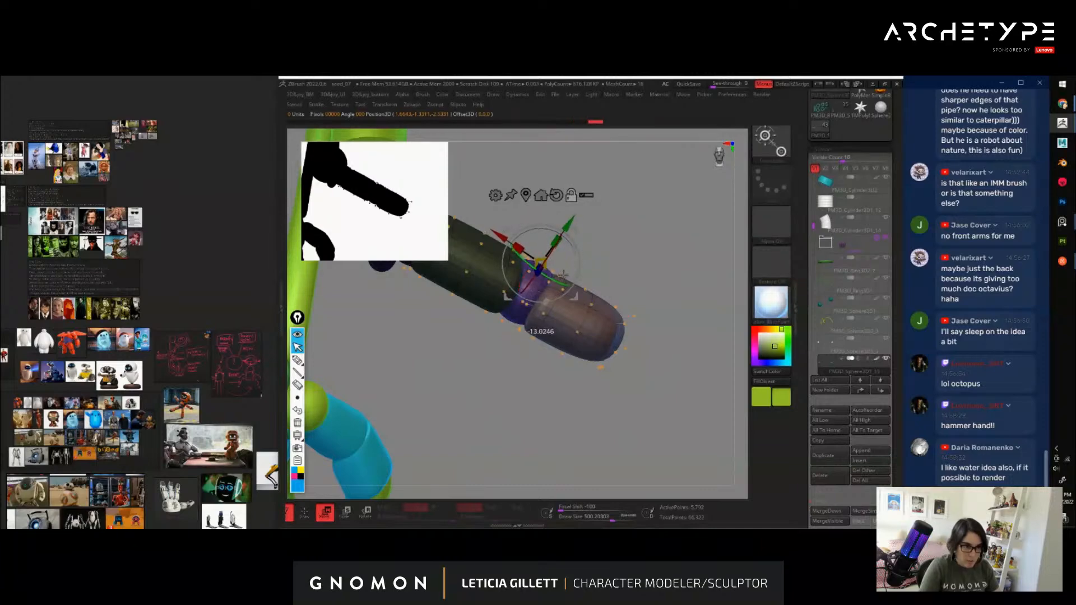
pyautogui.moveTo(572, 218); pyautogui.dragTo(551, 261)
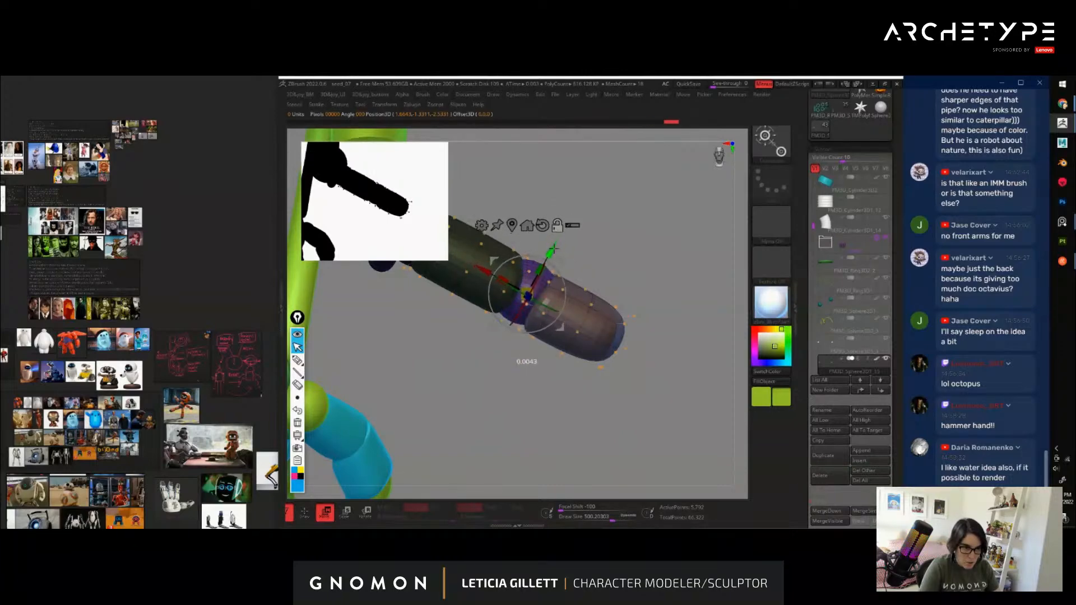
pyautogui.moveTo(554, 249); pyautogui.dragTo(559, 299)
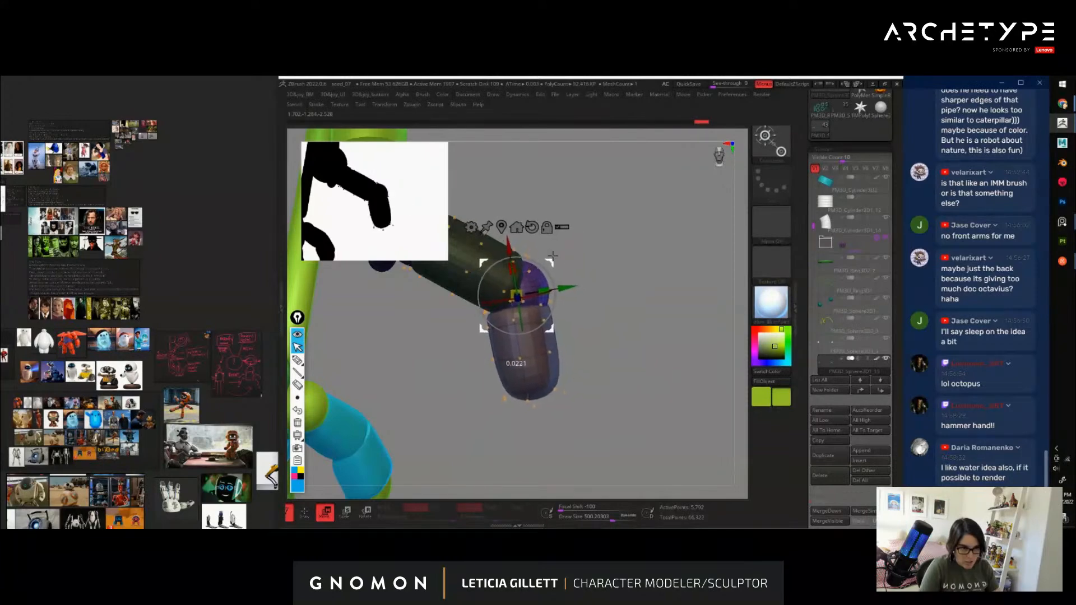
pyautogui.moveTo(560, 263); pyautogui.dragTo(563, 269)
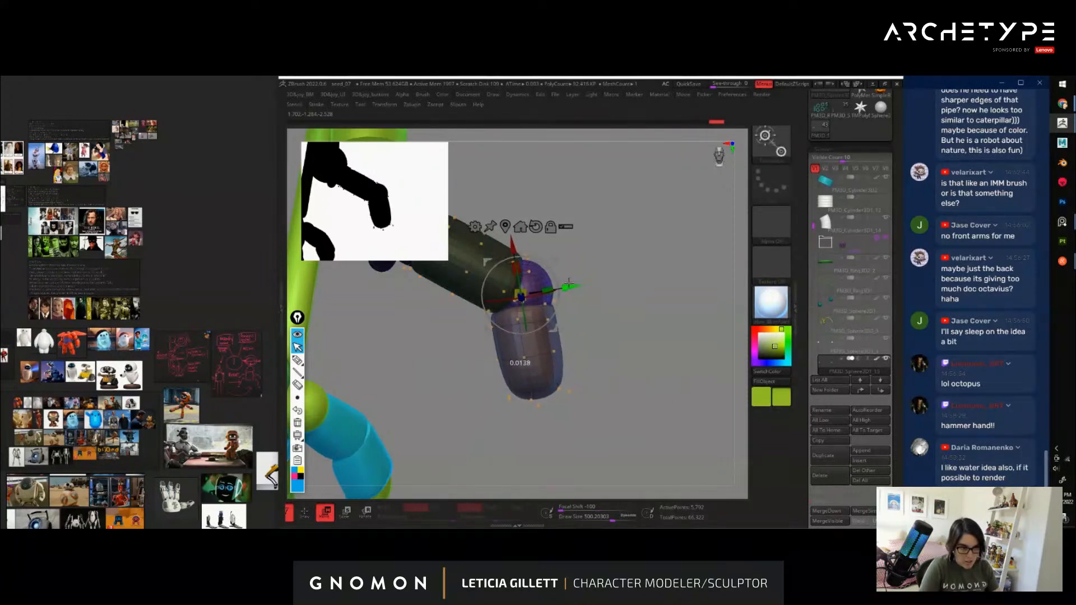
# Shift the whole bent finger so its base ring sits centred against the side of the tube's ball
pyautogui.press('q')
pyautogui.moveTo(686, 398)
pyautogui.keyDown('alt'); pyautogui.mouseDown()
pyautogui.moveTo(673, 394)
pyautogui.moveTo(608, 281)
pyautogui.mouseUp(); pyautogui.keyUp('alt')
pyautogui.moveTo(690, 328)
pyautogui.mouseDown()
pyautogui.moveTo(523, 358)
pyautogui.moveTo(569, 406)
pyautogui.mouseUp()
pyautogui.keyDown('alt'); pyautogui.moveTo(575, 277); pyautogui.dragTo(615, 356); pyautogui.keyUp('alt')
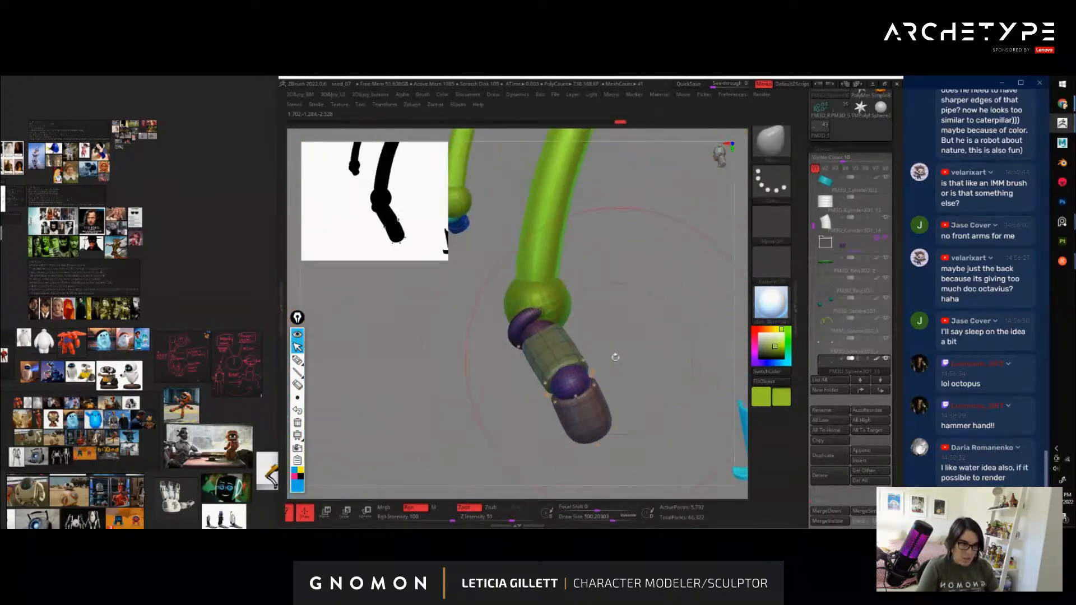
pyautogui.press('w')
pyautogui.moveTo(535, 352); pyautogui.dragTo(551, 345)
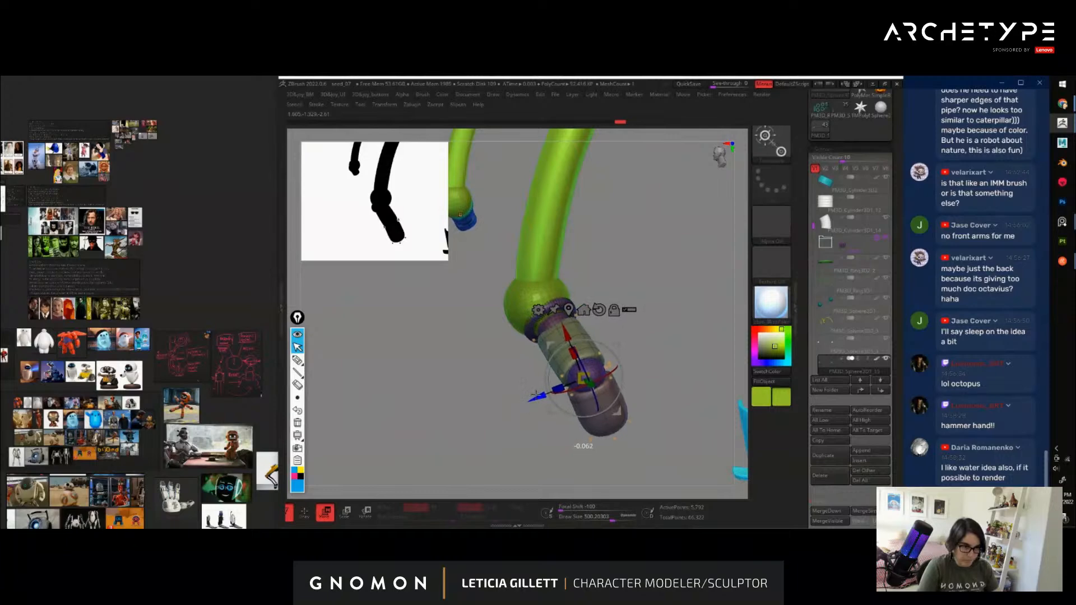
pyautogui.moveTo(518, 435); pyautogui.dragTo(622, 341)
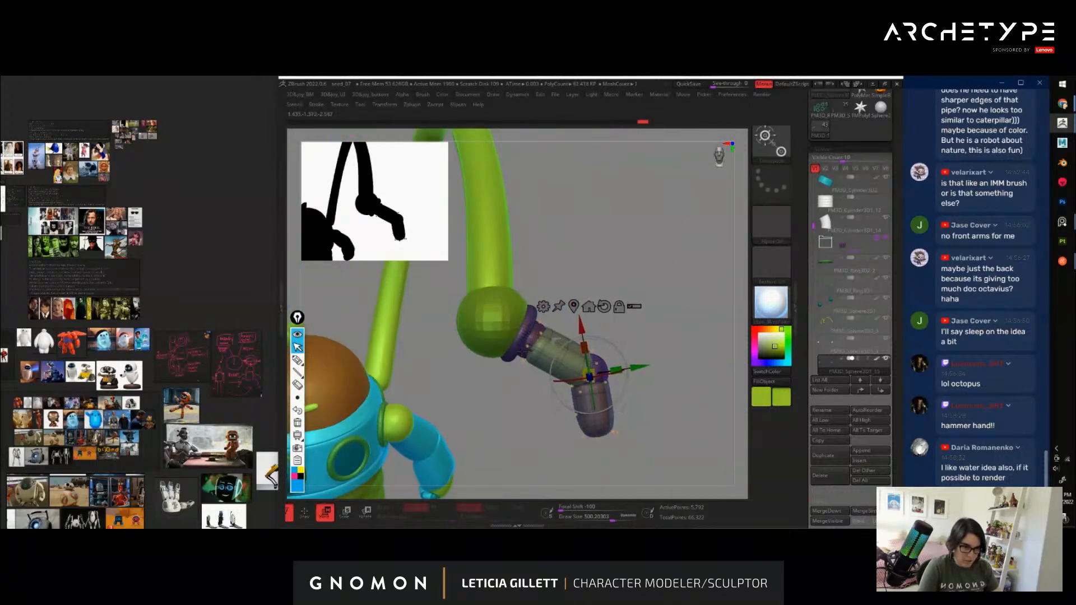
# Seat the bent finger's base ring against the tube's ball, and straighten and centre the finger beneath it
pyautogui.keyDown('alt'); pyautogui.click(521, 334); pyautogui.keyUp('alt')
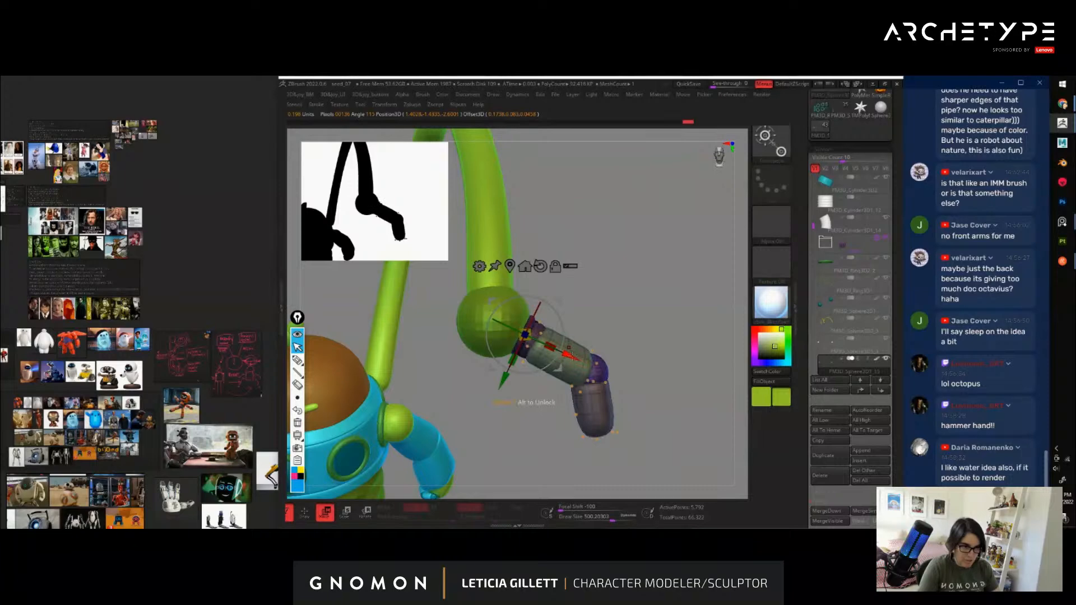
pyautogui.moveTo(575, 356); pyautogui.dragTo(571, 353)
pyautogui.press('q')
pyautogui.moveTo(695, 406)
pyautogui.keyDown('alt'); pyautogui.mouseDown()
pyautogui.moveTo(642, 312)
pyautogui.moveTo(588, 364)
pyautogui.moveTo(635, 421)
pyautogui.moveTo(624, 305)
pyautogui.moveTo(579, 320)
pyautogui.moveTo(689, 490)
pyautogui.moveTo(636, 412)
pyautogui.moveTo(577, 387)
pyautogui.mouseUp(); pyautogui.keyUp('alt')
pyautogui.press('w')
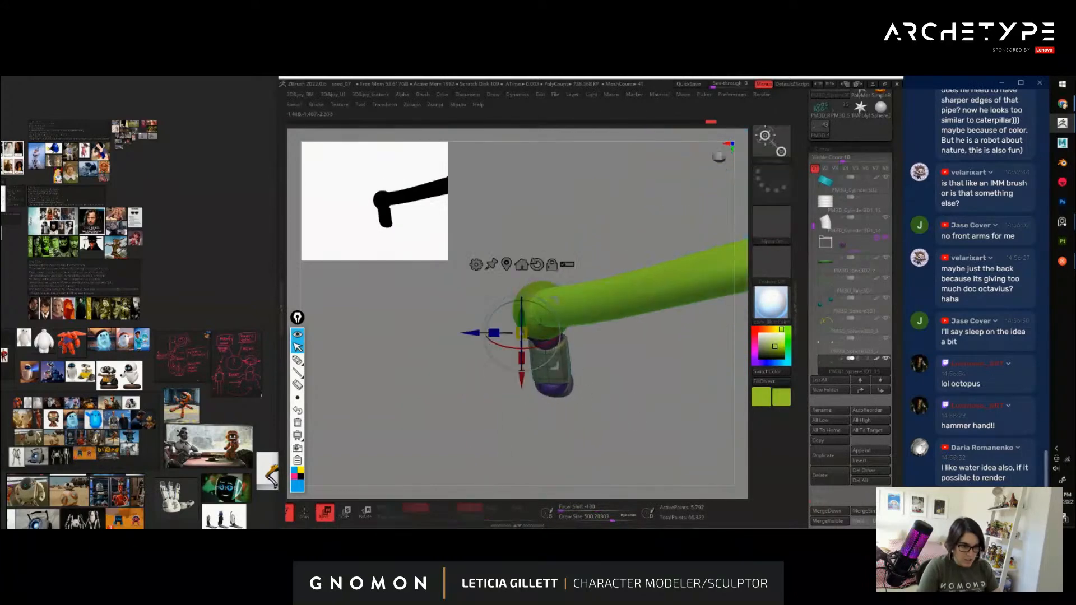
pyautogui.click(506, 262)
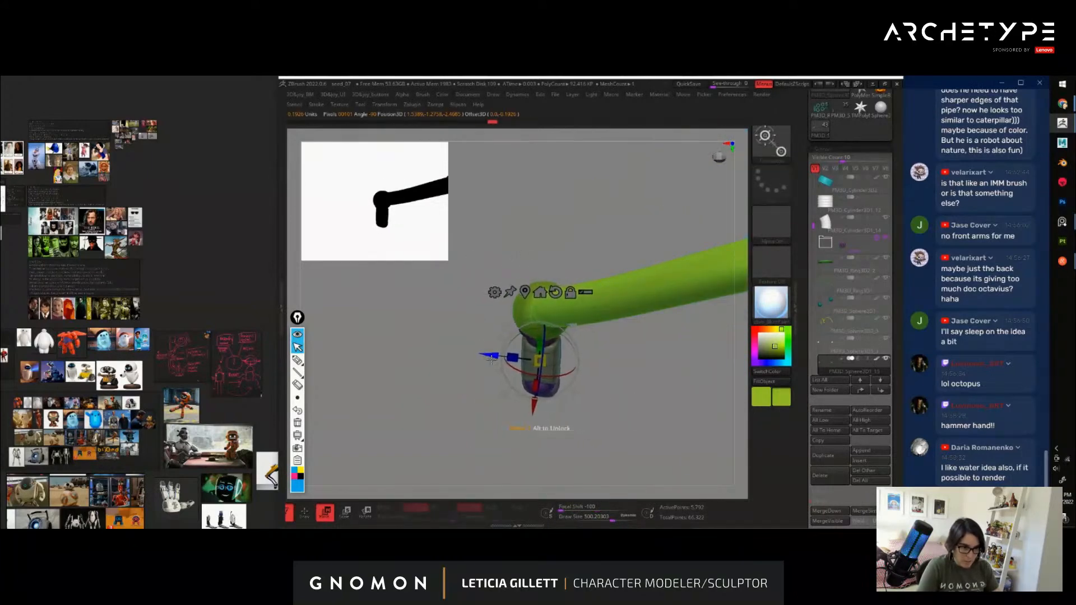
pyautogui.moveTo(622, 387); pyautogui.dragTo(603, 321)
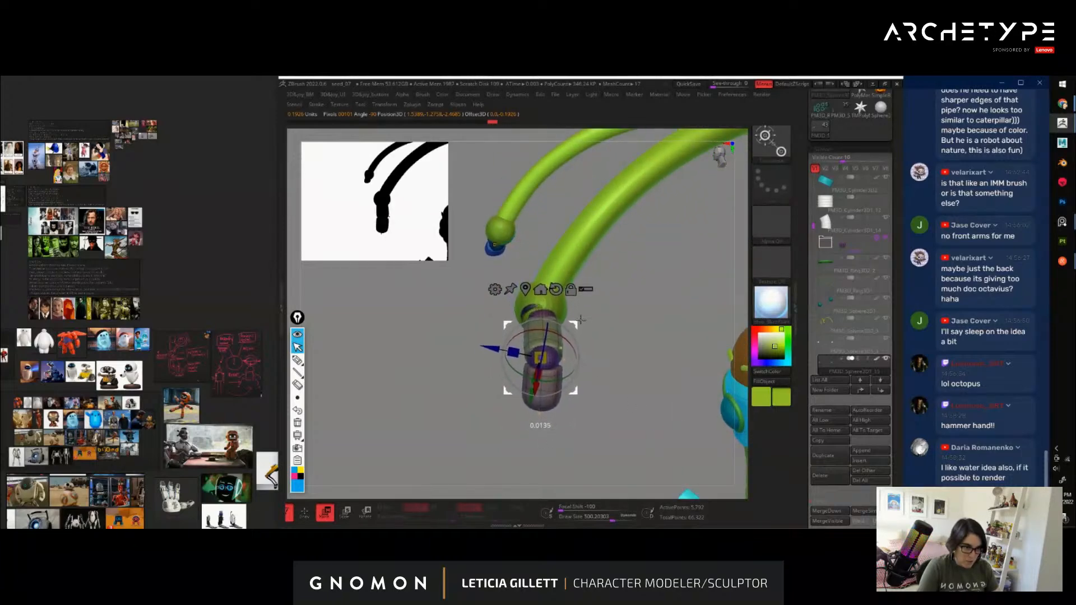
pyautogui.moveTo(581, 321); pyautogui.dragTo(659, 325)
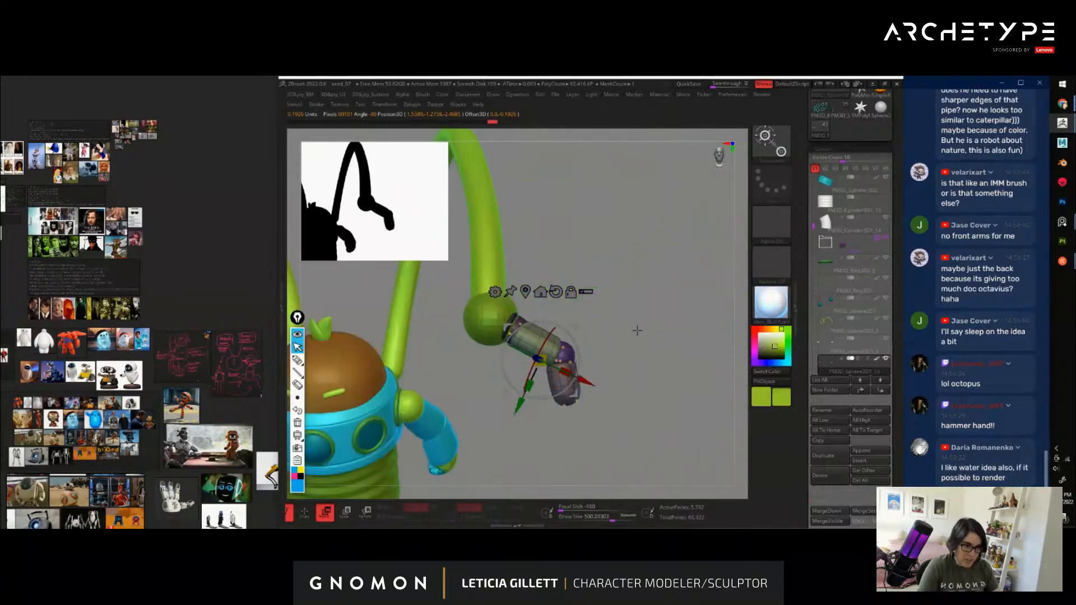
# Duplicate the finger twice around the ball, placing one copy opposite and one between them to form a three-fingered hand
pyautogui.keyDown('alt'); pyautogui.moveTo(668, 382); pyautogui.dragTo(586, 363); pyautogui.keyUp('alt')
pyautogui.press('w')
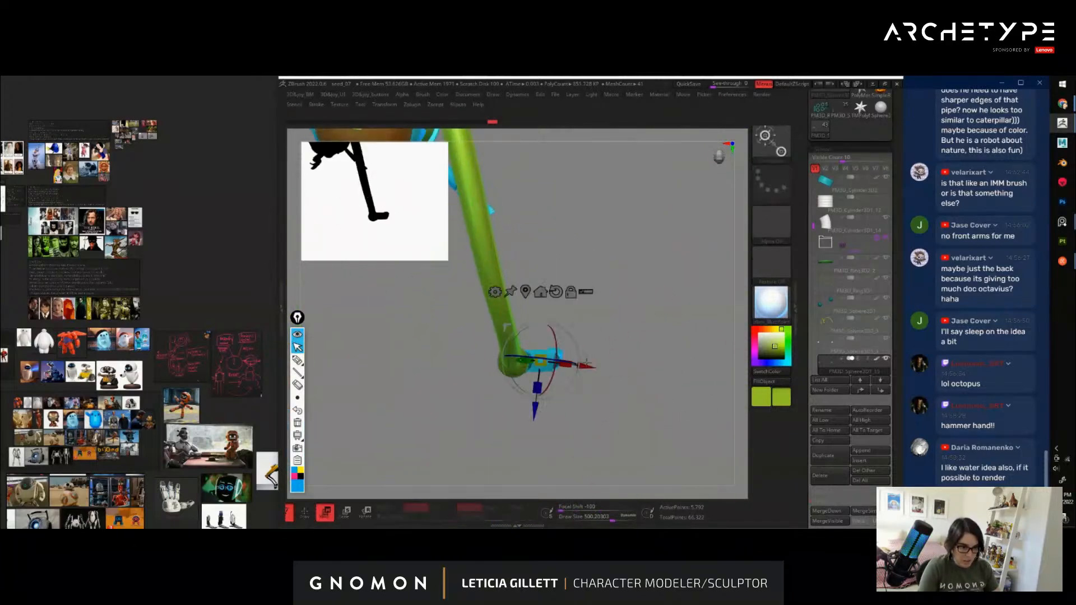
pyautogui.keyDown('ctrl'); pyautogui.moveTo(573, 327); pyautogui.dragTo(492, 333); pyautogui.keyUp('ctrl')
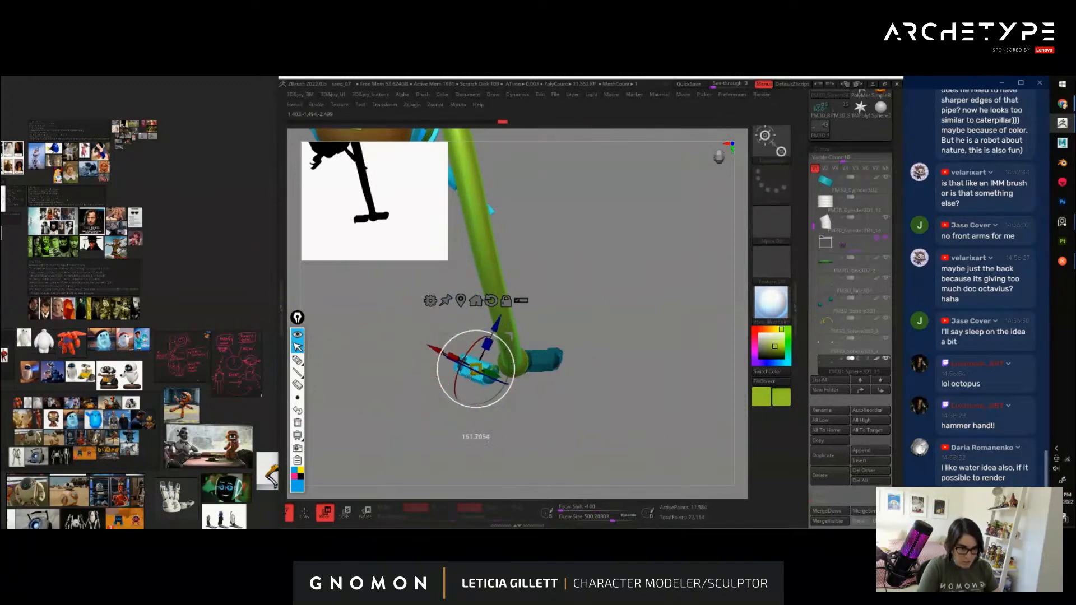
pyautogui.moveTo(511, 336); pyautogui.dragTo(545, 402)
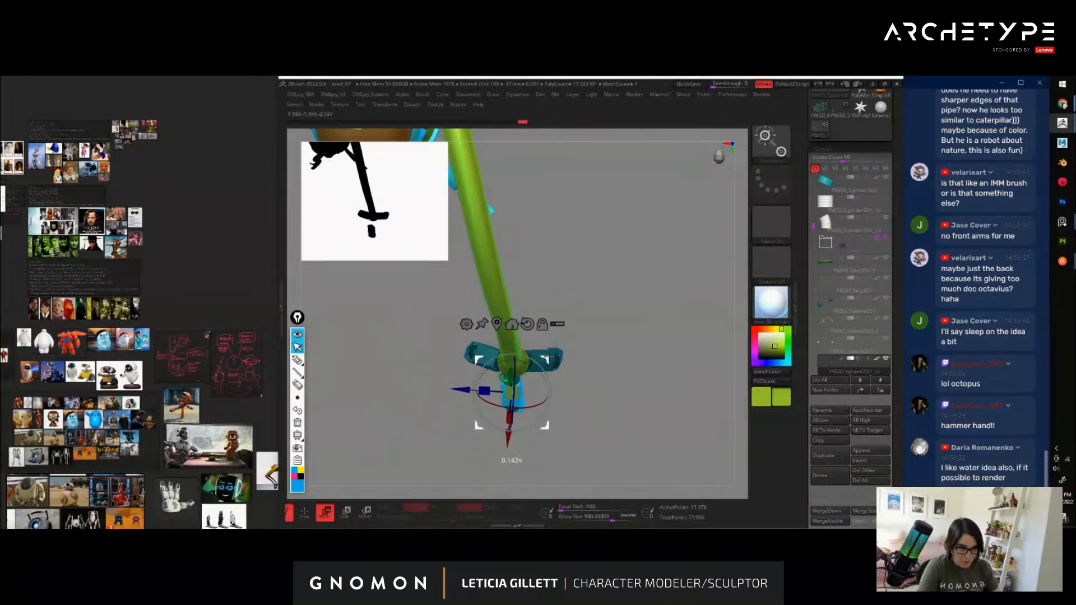
pyautogui.moveTo(550, 356); pyautogui.dragTo(554, 350)
pyautogui.moveTo(645, 359)
pyautogui.keyDown('ctrl'); pyautogui.mouseDown()
pyautogui.moveTo(676, 409)
pyautogui.moveTo(670, 356)
pyautogui.moveTo(681, 405)
pyautogui.moveTo(680, 336)
pyautogui.moveTo(642, 320)
pyautogui.moveTo(680, 344)
pyautogui.moveTo(685, 314)
pyautogui.mouseUp(); pyautogui.keyUp('ctrl')
pyautogui.press('q')
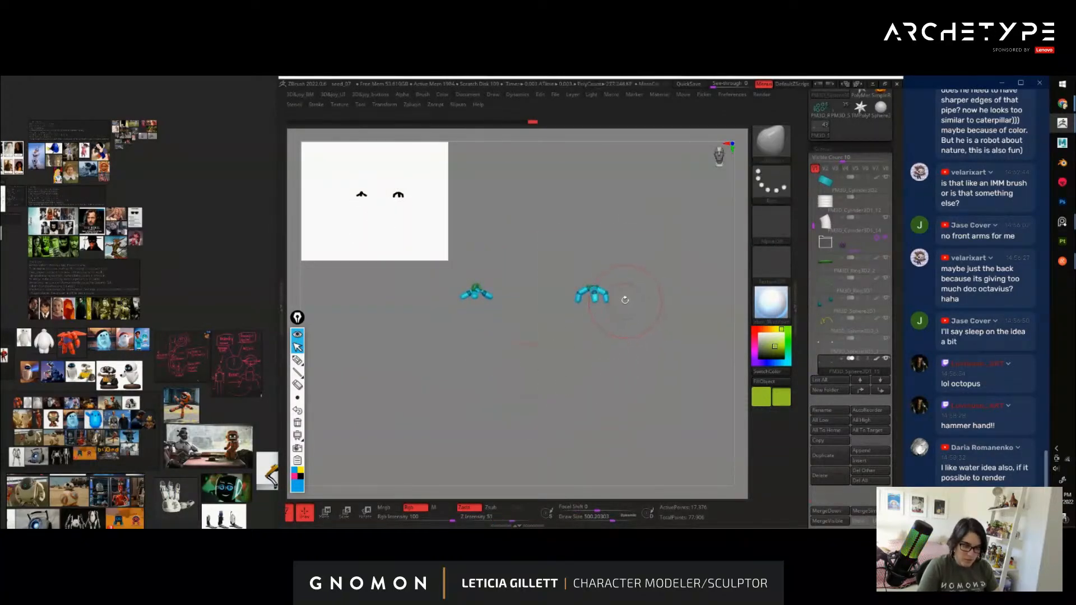
# Delete the unfinished hand's fingers and mirror the completed three-fingered hand onto the opposite tube
pyautogui.keyDown('ctrl'); pyautogui.keyDown('shift'); pyautogui.moveTo(659, 240); pyautogui.dragTo(543, 354); pyautogui.keyUp('shift'); pyautogui.keyUp('ctrl')
pyautogui.press('space')
pyautogui.click(567, 382)
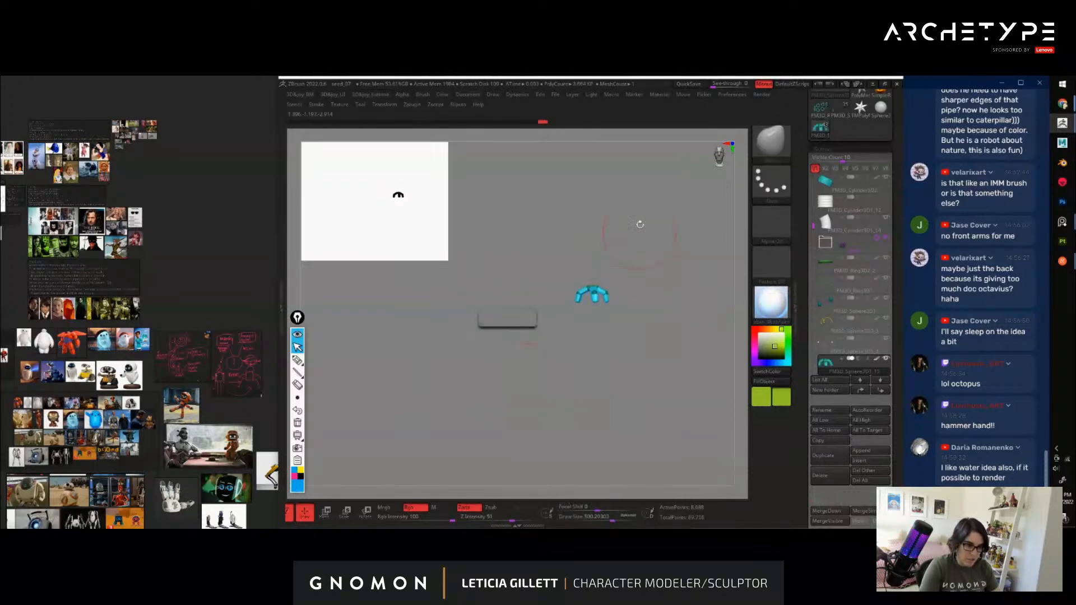
pyautogui.press('space')
pyautogui.click(623, 373)
pyautogui.click(550, 294)
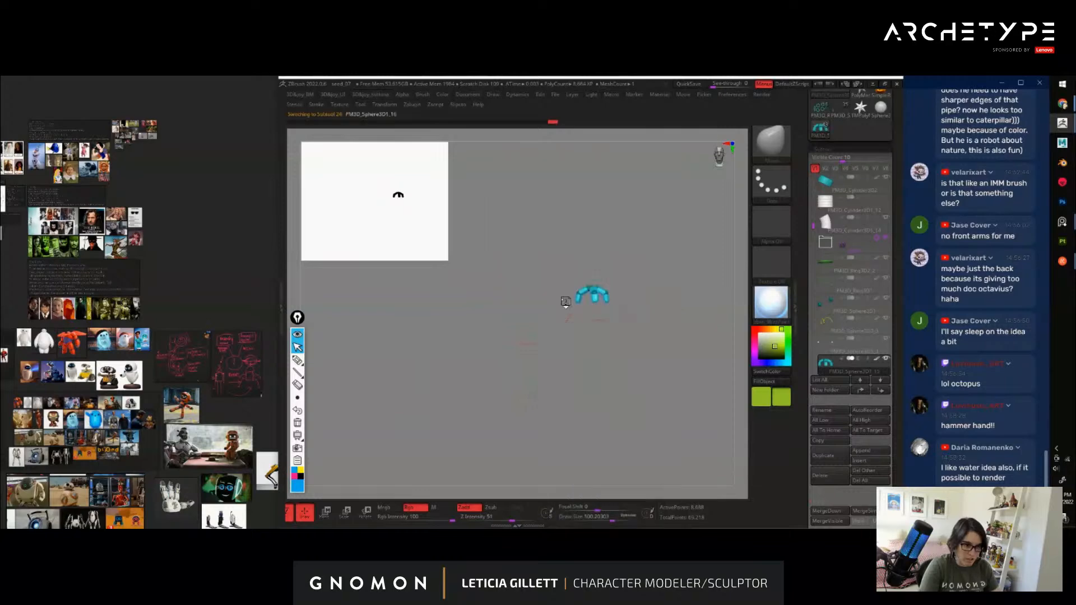
pyautogui.keyDown('ctrl'); pyautogui.keyDown('shift'); pyautogui.click(675, 357); pyautogui.keyUp('shift'); pyautogui.keyUp('ctrl')
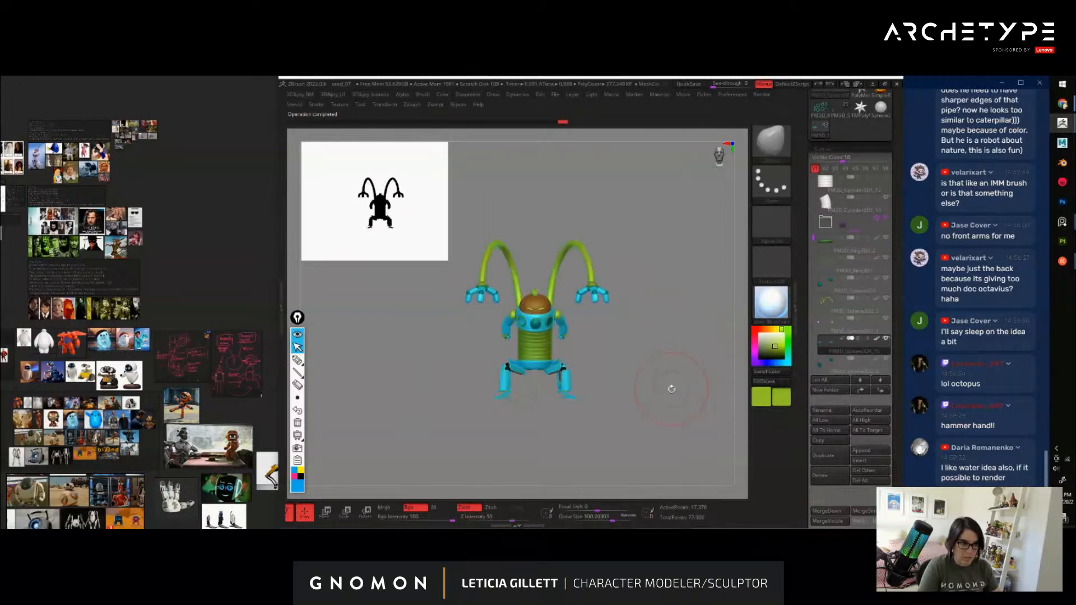
# Rotate the hands about 43° around their wrist balls so the fingers follow the curve of the tubes
pyautogui.moveTo(672, 388)
pyautogui.mouseDown()
pyautogui.moveTo(718, 329)
pyautogui.moveTo(662, 362)
pyautogui.moveTo(672, 342)
pyautogui.moveTo(703, 375)
pyautogui.mouseUp()
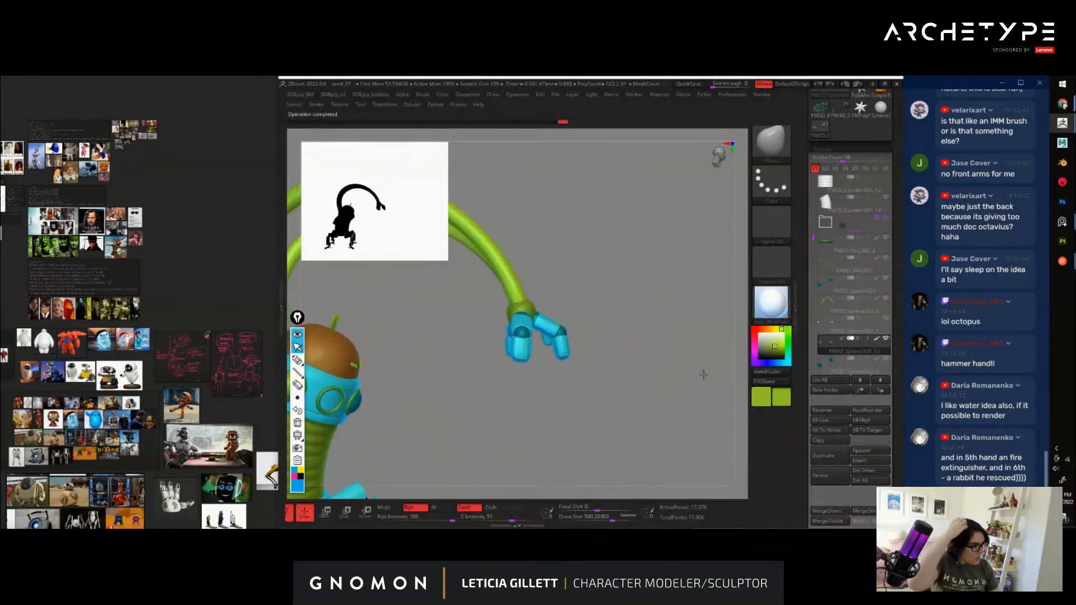
pyautogui.press('f')
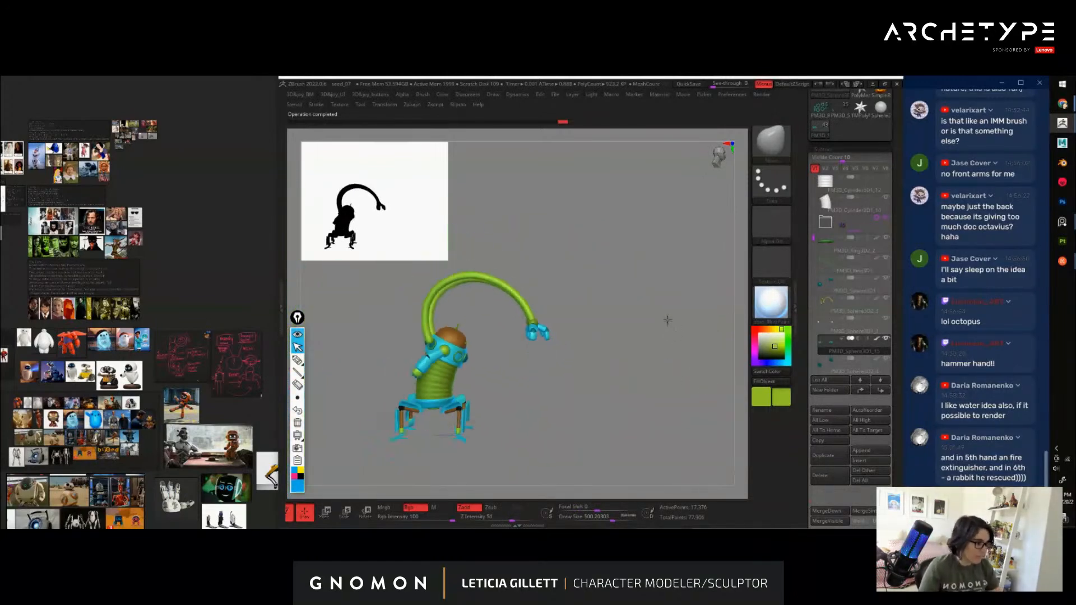
pyautogui.keyDown('alt'); pyautogui.moveTo(675, 331); pyautogui.dragTo(685, 351); pyautogui.keyUp('alt')
pyautogui.press('w')
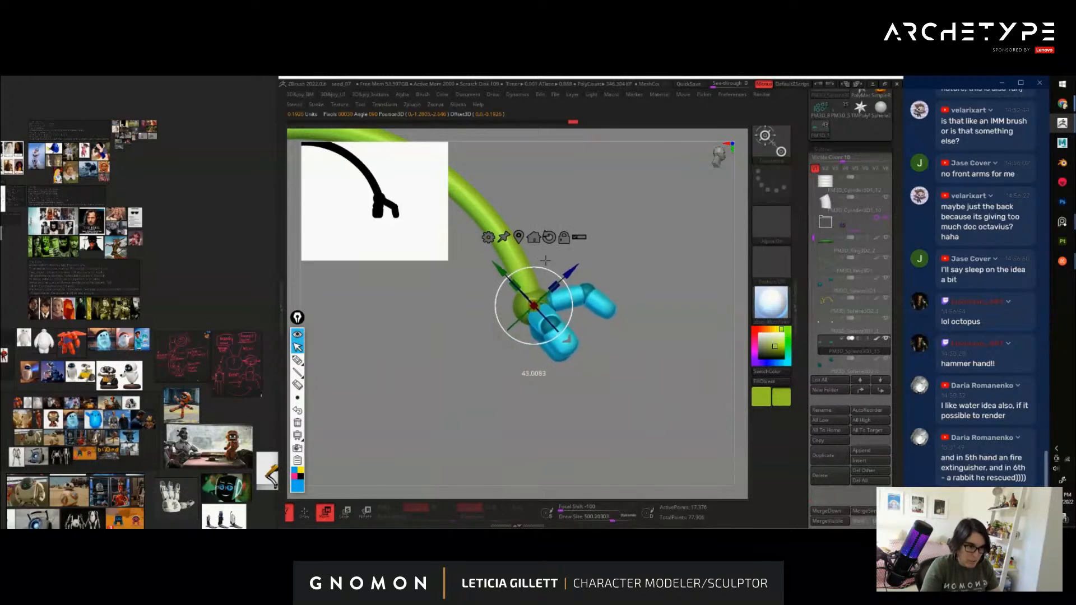
pyautogui.press('q')
pyautogui.keyDown('shift'); pyautogui.moveTo(704, 398); pyautogui.dragTo(644, 404); pyautogui.keyUp('shift')
pyautogui.keyDown('alt'); pyautogui.moveTo(676, 440); pyautogui.dragTo(672, 379); pyautogui.keyUp('alt')
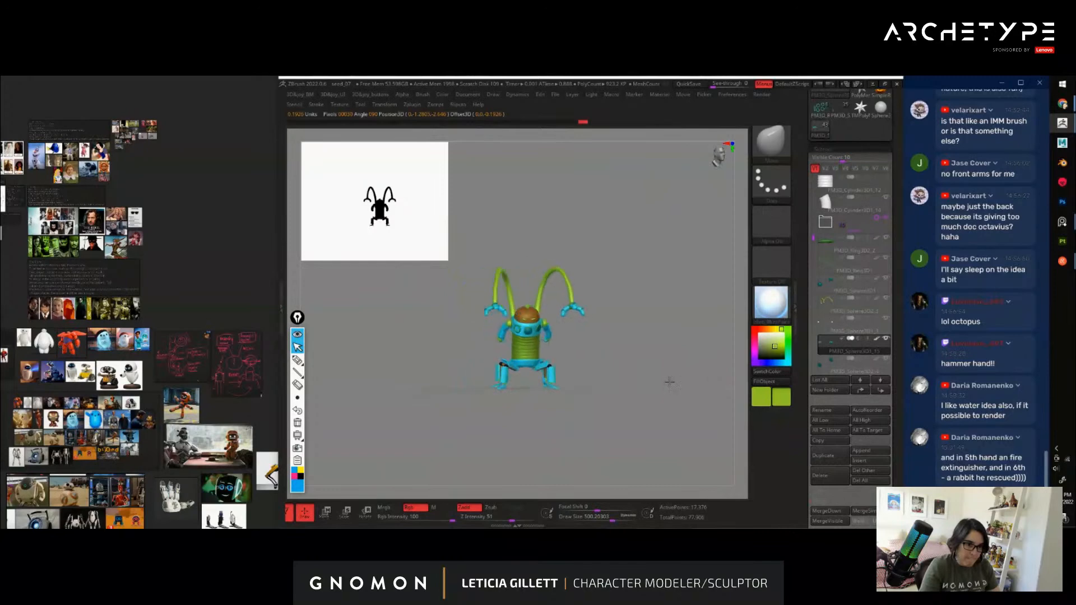
pyautogui.moveTo(653, 381)
pyautogui.mouseDown()
pyautogui.moveTo(692, 375)
pyautogui.moveTo(666, 379)
pyautogui.moveTo(649, 432)
pyautogui.moveTo(707, 395)
pyautogui.moveTo(686, 408)
pyautogui.moveTo(652, 387)
pyautogui.mouseUp()
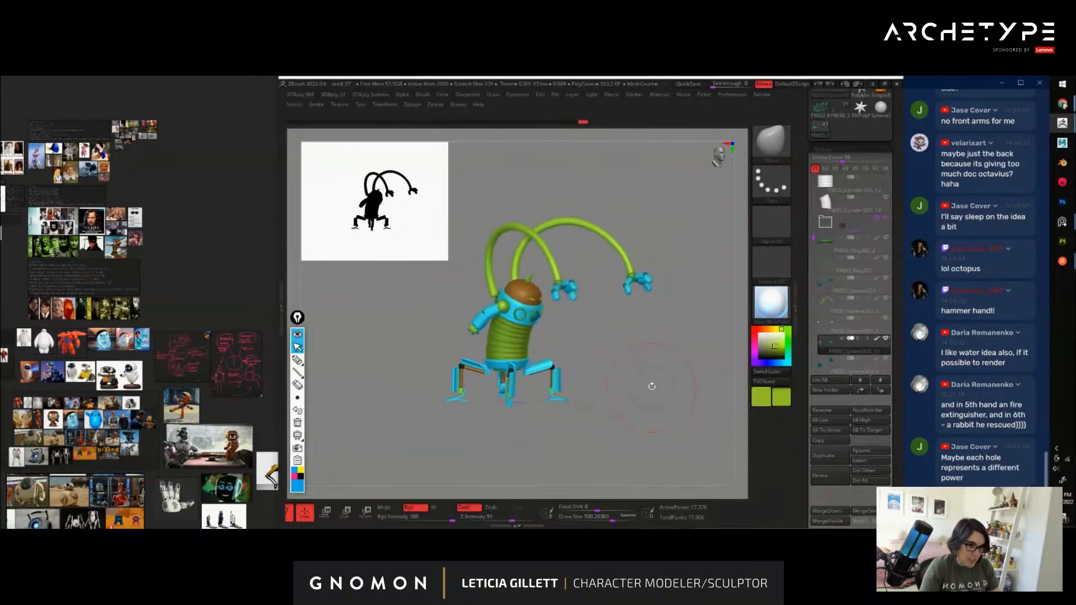
# Draw a new curved tube from the back of the blue collar, arching up and forward over the head, with a curve tube brush
pyautogui.moveTo(549, 337)
pyautogui.mouseDown()
pyautogui.moveTo(673, 364)
pyautogui.moveTo(594, 358)
pyautogui.moveTo(672, 433)
pyautogui.moveTo(577, 364)
pyautogui.mouseUp()
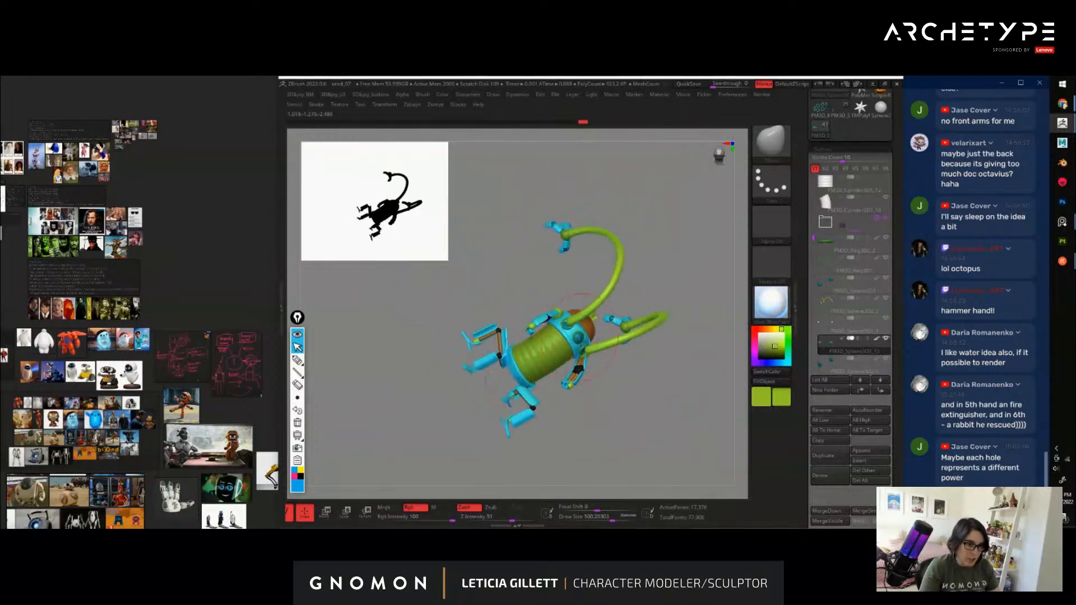
pyautogui.moveTo(627, 286); pyautogui.dragTo(598, 353)
pyautogui.keyDown('alt'); pyautogui.click(632, 362); pyautogui.keyUp('alt')
pyautogui.press('b')
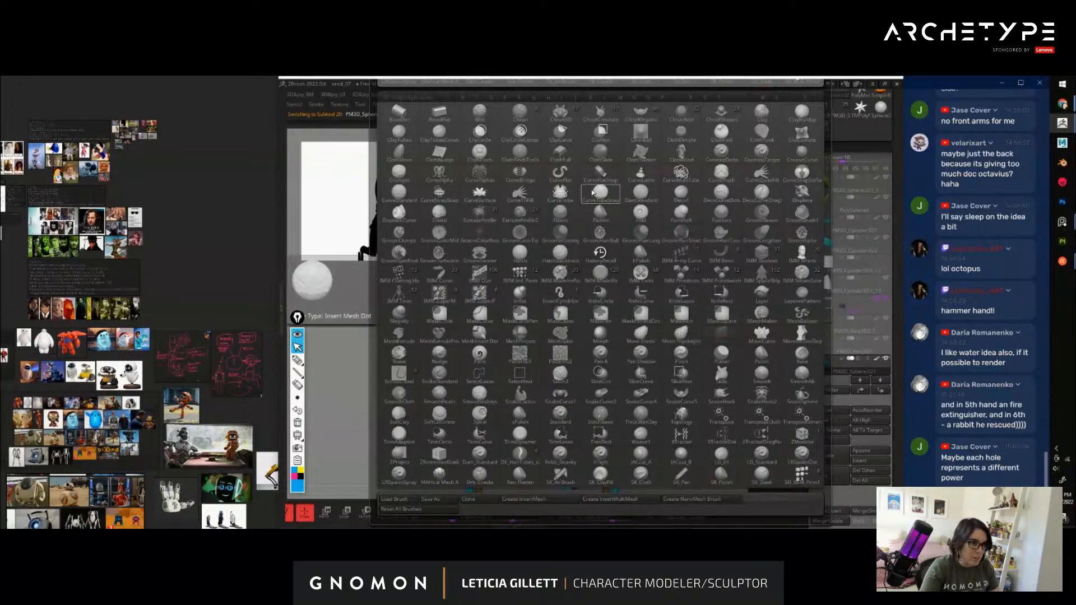
pyautogui.click(748, 194)
pyautogui.press('s')
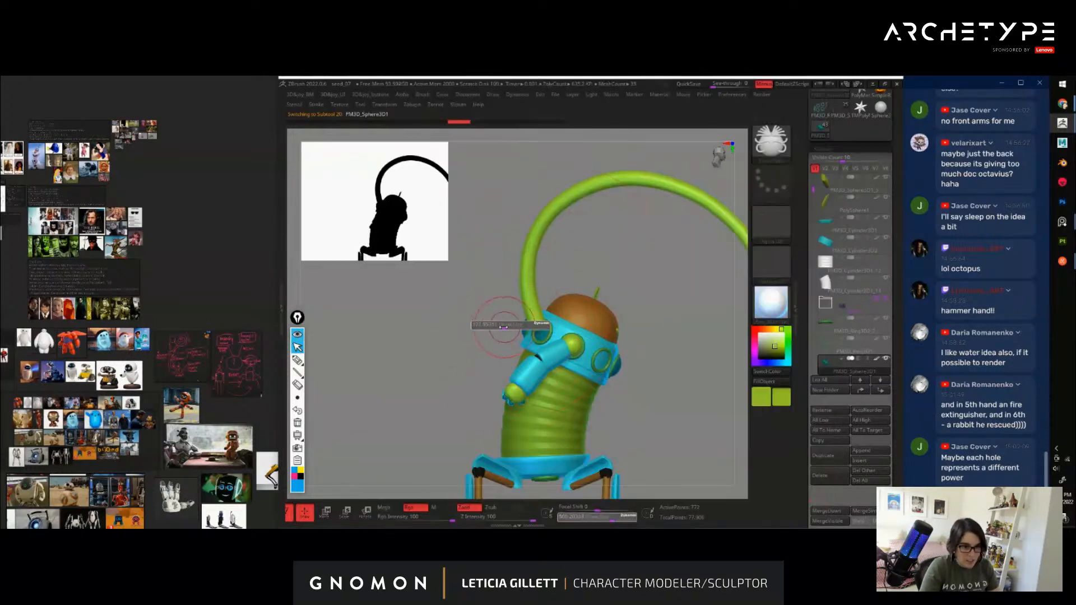
pyautogui.keyDown('alt'); pyautogui.moveTo(493, 328); pyautogui.dragTo(559, 351); pyautogui.keyUp('alt')
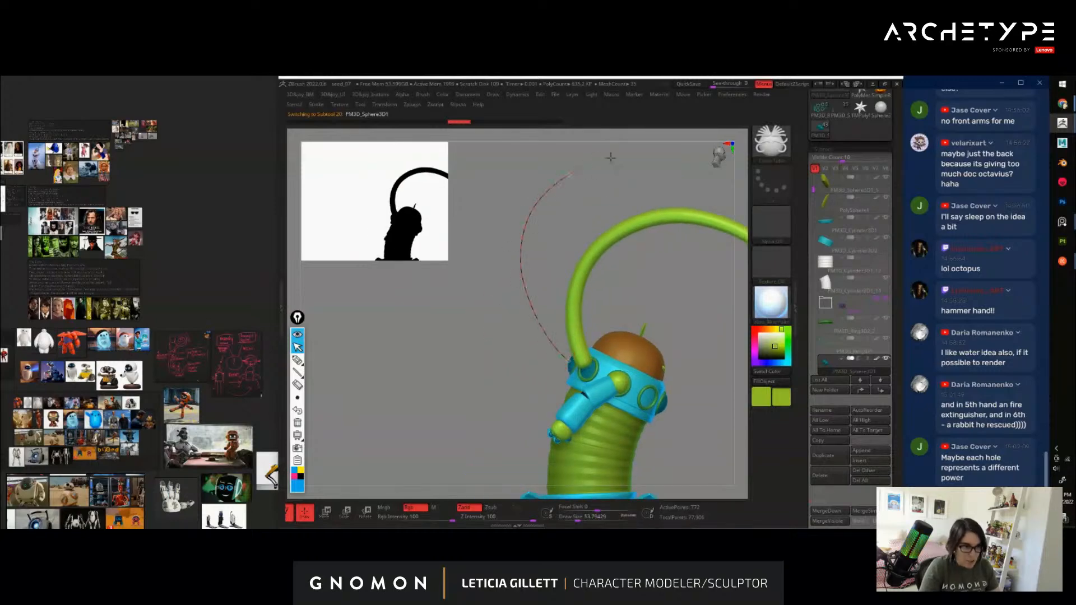
pyautogui.moveTo(611, 157); pyautogui.dragTo(670, 162)
pyautogui.moveTo(679, 276)
pyautogui.keyDown('alt'); pyautogui.mouseDown()
pyautogui.moveTo(675, 337)
pyautogui.moveTo(629, 363)
pyautogui.moveTo(674, 396)
pyautogui.mouseUp(); pyautogui.keyUp('alt')
pyautogui.moveTo(673, 279)
pyautogui.mouseDown()
pyautogui.moveTo(688, 301)
pyautogui.moveTo(683, 282)
pyautogui.mouseUp()
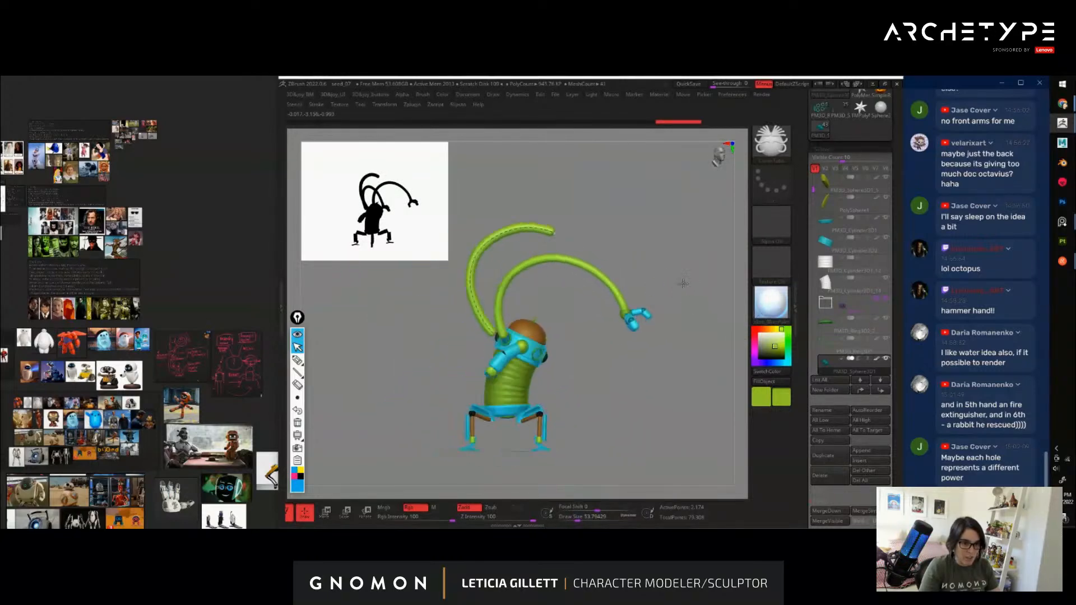
# Move the new middle tube from its base so that its lower end sits against the back of the collar
pyautogui.keyDown('alt'); pyautogui.moveTo(593, 372); pyautogui.dragTo(589, 432); pyautogui.keyUp('alt')
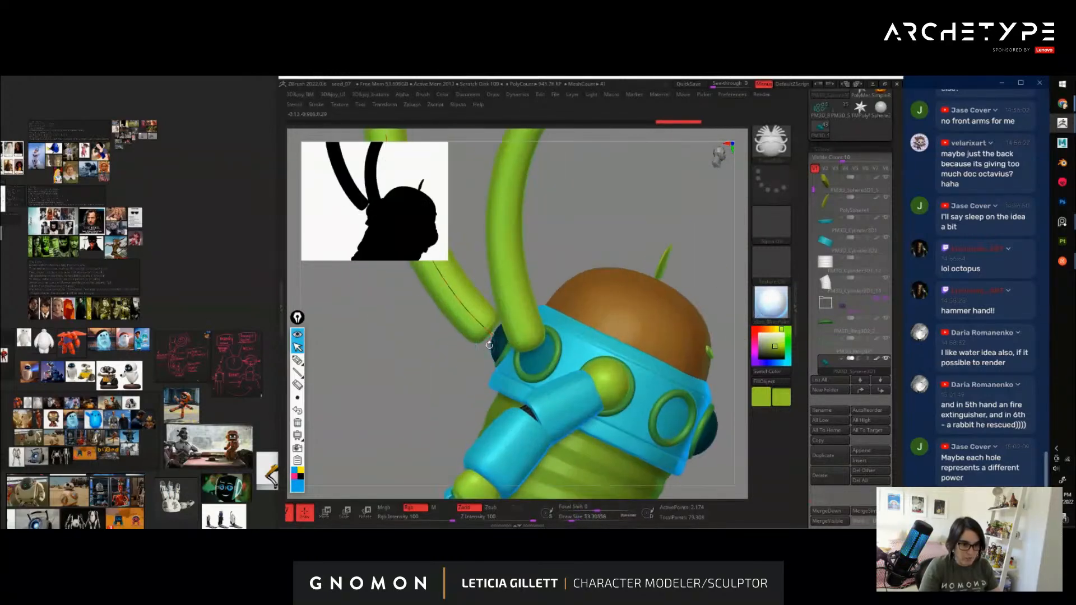
pyautogui.keyDown('alt'); pyautogui.click(537, 360); pyautogui.keyUp('alt')
pyautogui.keyDown('alt'); pyautogui.moveTo(722, 387); pyautogui.dragTo(684, 353); pyautogui.keyUp('alt')
pyautogui.keyDown('alt'); pyautogui.click(482, 318); pyautogui.keyUp('alt')
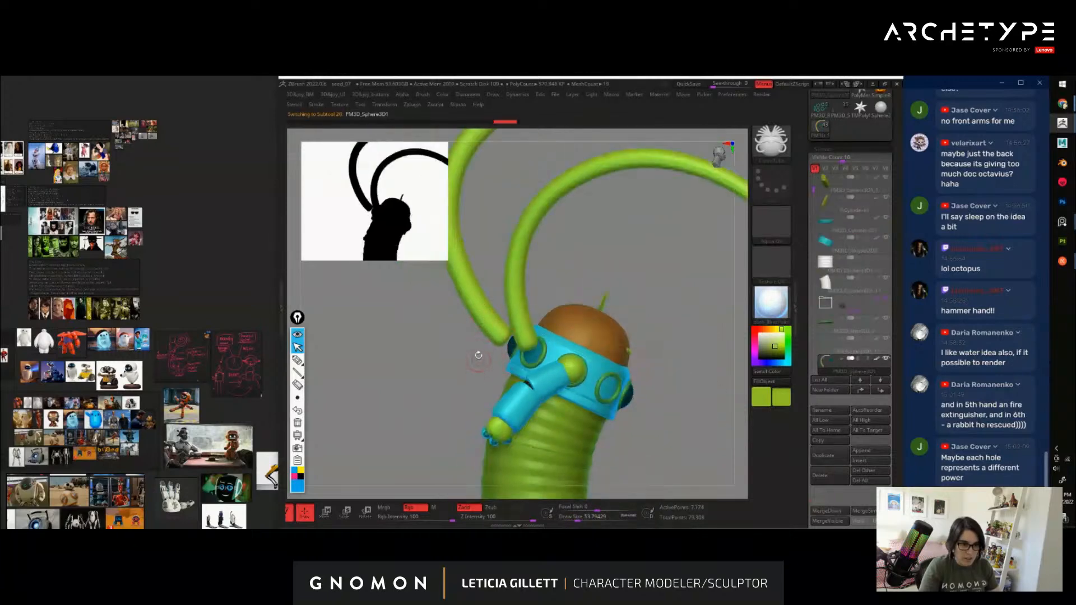
pyautogui.press('w')
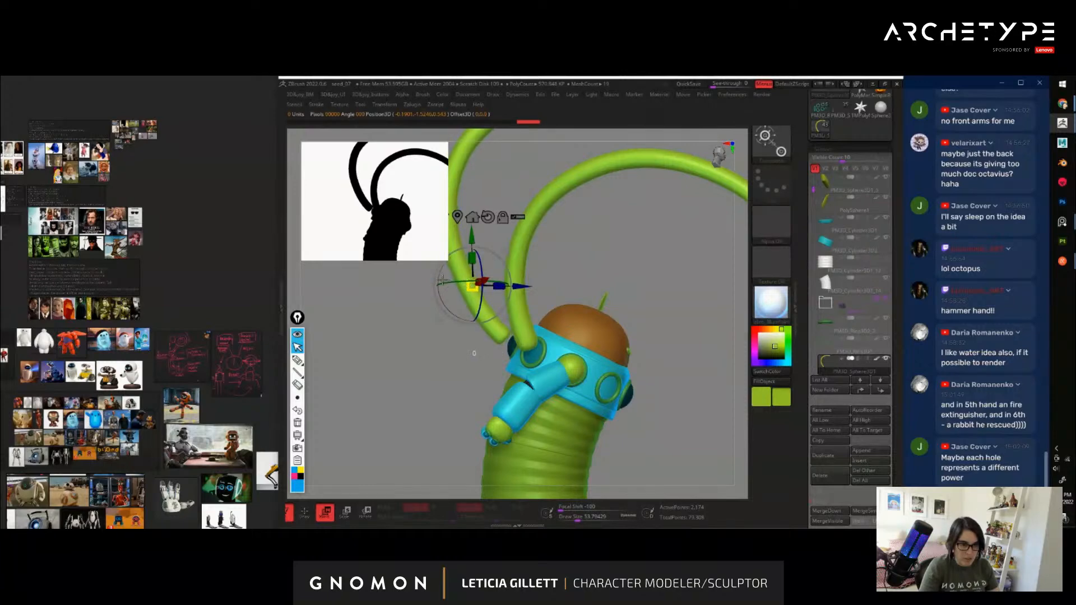
pyautogui.keyDown('alt'); pyautogui.moveTo(432, 272); pyautogui.dragTo(442, 317); pyautogui.keyUp('alt')
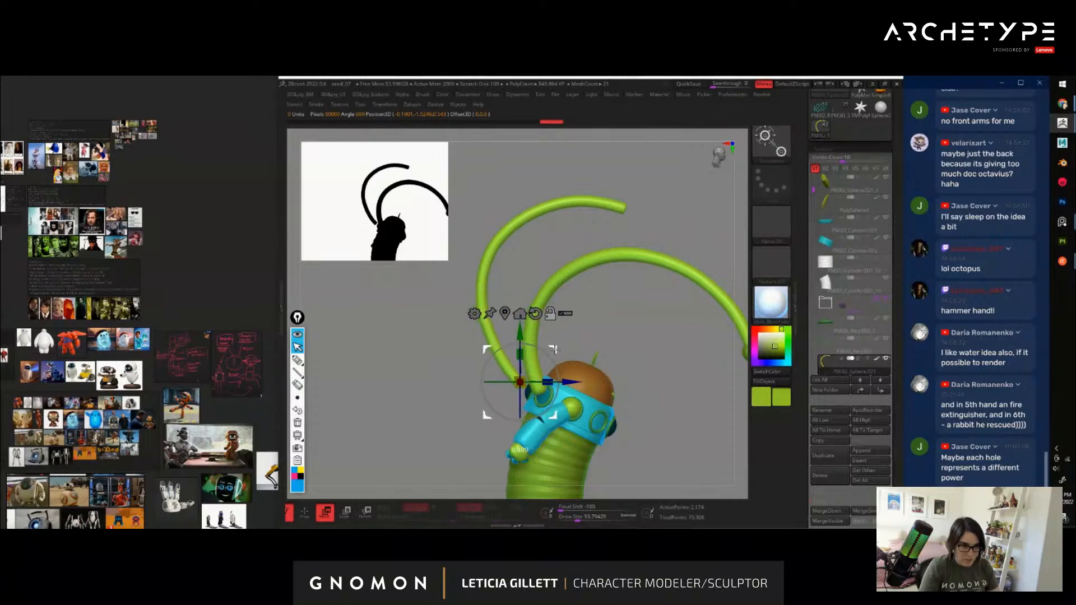
pyautogui.moveTo(554, 350); pyautogui.dragTo(553, 364)
pyautogui.press('q')
pyautogui.keyDown('alt'); pyautogui.moveTo(682, 442); pyautogui.dragTo(655, 409); pyautogui.keyUp('alt')
pyautogui.moveTo(656, 409)
pyautogui.mouseDown()
pyautogui.moveTo(607, 413)
pyautogui.moveTo(632, 413)
pyautogui.mouseUp()
pyautogui.keyDown('alt'); pyautogui.moveTo(648, 314); pyautogui.dragTo(644, 336); pyautogui.keyUp('alt')
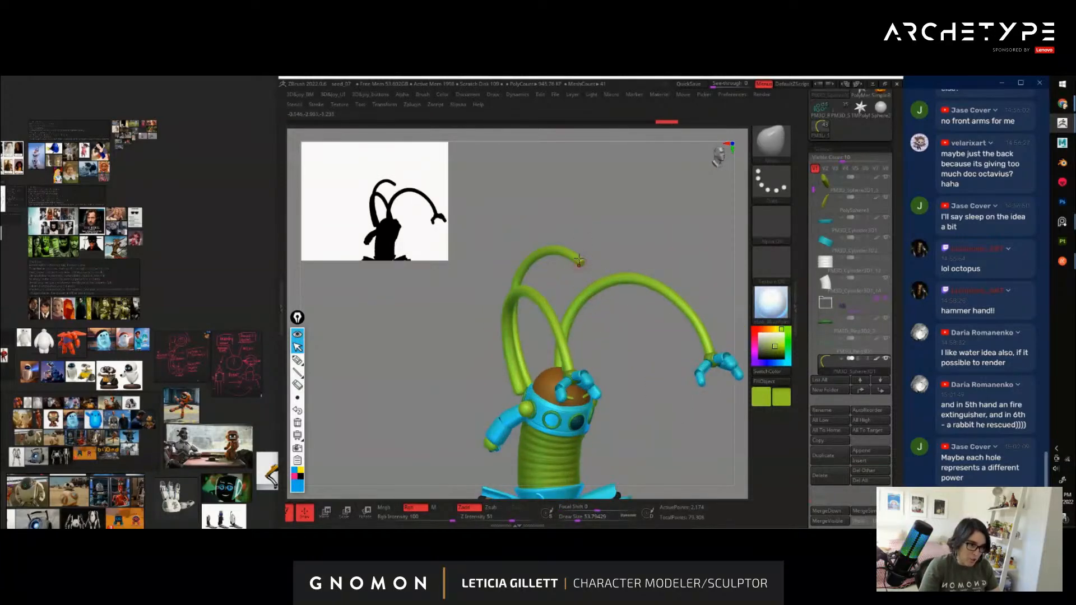
# Select both side tubes together with their hands and rotate them outward about 35° around their bases
pyautogui.moveTo(653, 399)
pyautogui.mouseDown()
pyautogui.moveTo(637, 395)
pyautogui.moveTo(672, 397)
pyautogui.mouseUp()
pyautogui.keyDown('alt'); pyautogui.moveTo(680, 439); pyautogui.dragTo(700, 408); pyautogui.keyUp('alt')
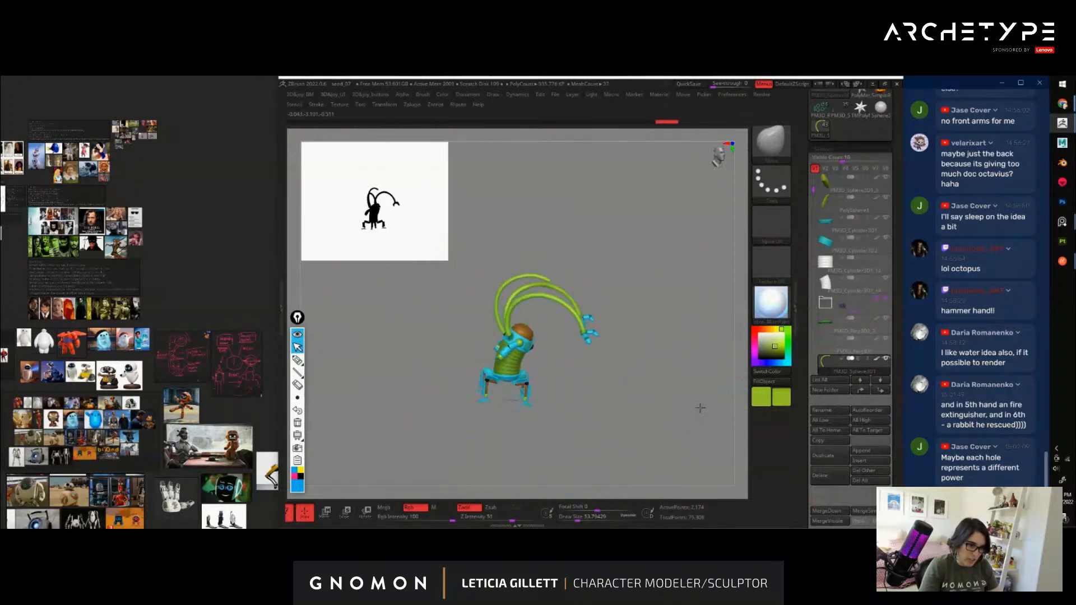
pyautogui.moveTo(680, 445); pyautogui.dragTo(586, 271)
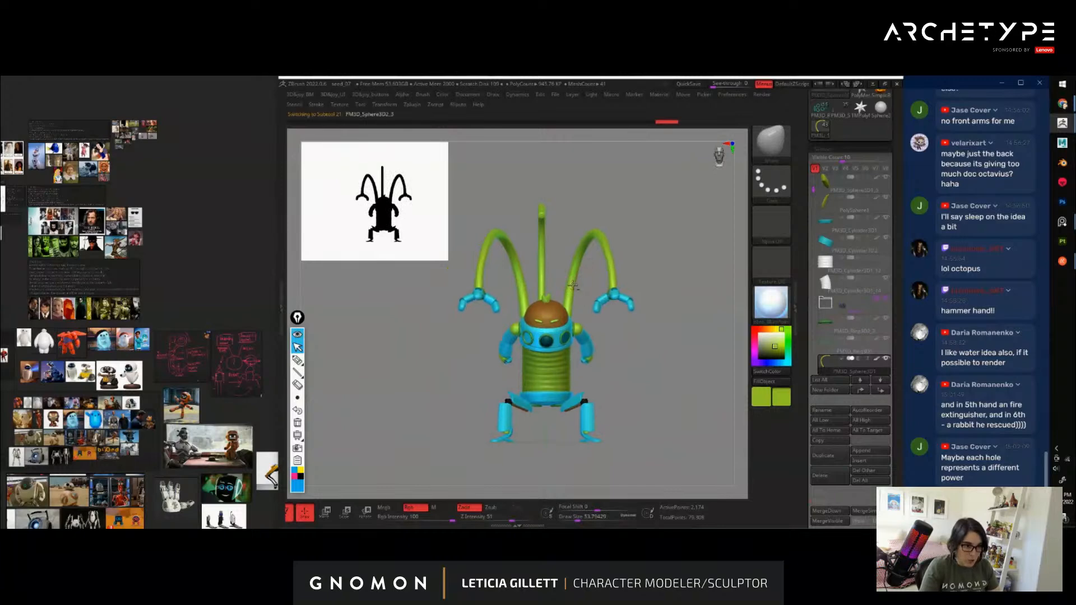
pyautogui.press('w')
pyautogui.click(609, 253)
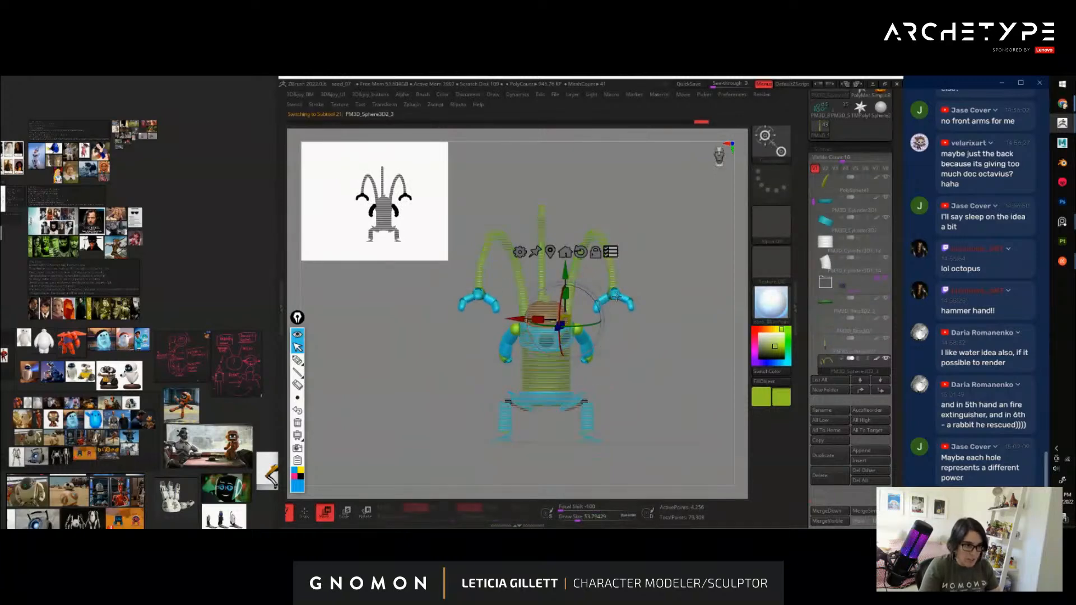
pyautogui.keyDown('ctrl'); pyautogui.keyDown('shift'); pyautogui.moveTo(633, 258); pyautogui.dragTo(658, 285); pyautogui.keyUp('shift'); pyautogui.keyUp('ctrl')
pyautogui.keyDown('ctrl'); pyautogui.keyDown('shift'); pyautogui.click(615, 294); pyautogui.keyUp('shift'); pyautogui.keyUp('ctrl')
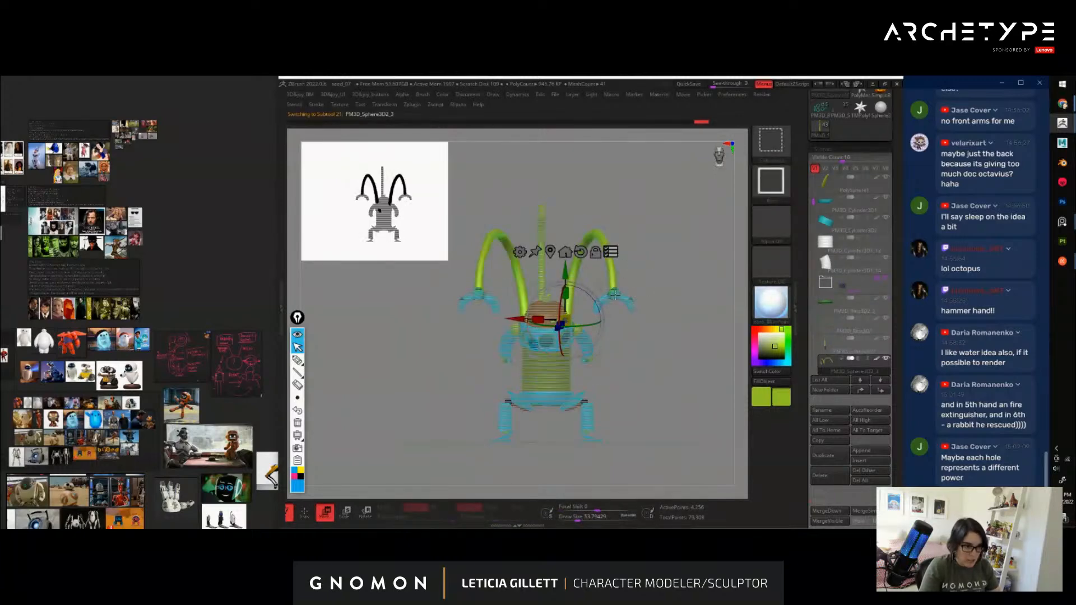
pyautogui.keyDown('alt'); pyautogui.moveTo(472, 341); pyautogui.dragTo(477, 418); pyautogui.keyUp('alt')
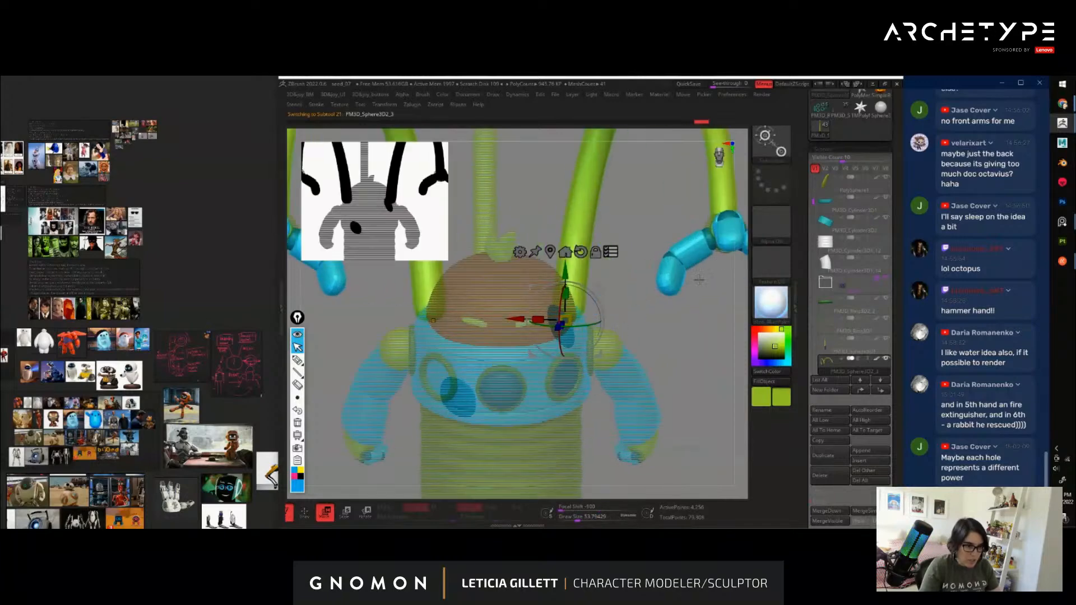
pyautogui.keyDown('alt'); pyautogui.moveTo(678, 352); pyautogui.dragTo(622, 309); pyautogui.keyUp('alt')
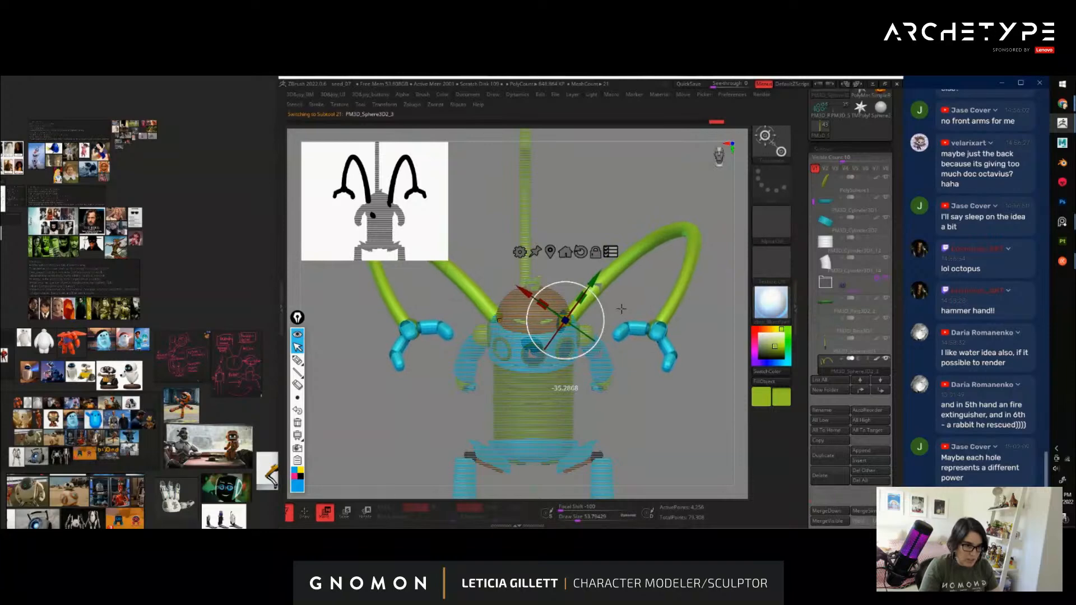
pyautogui.moveTo(686, 426)
pyautogui.keyDown('alt'); pyautogui.mouseDown()
pyautogui.moveTo(634, 372)
pyautogui.moveTo(699, 363)
pyautogui.mouseUp(); pyautogui.keyUp('alt')
pyautogui.press('q')
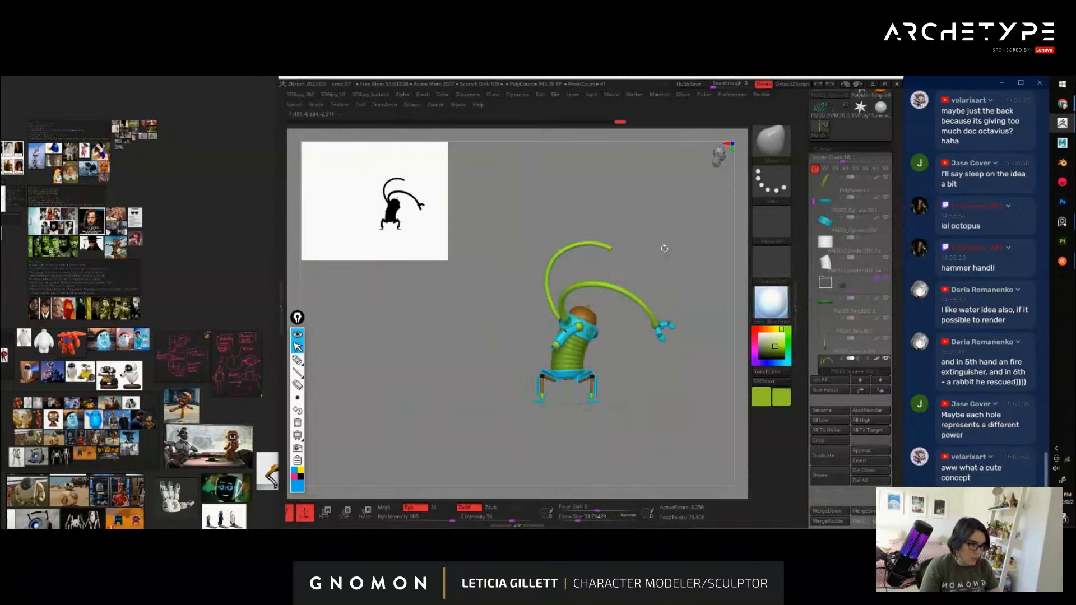
# Select the middle back tube and adjust the arc of its curve with an enlarged brush
pyautogui.keyDown('alt'); pyautogui.moveTo(665, 248); pyautogui.dragTo(638, 339); pyautogui.keyUp('alt')
pyautogui.keyDown('alt'); pyautogui.click(552, 220); pyautogui.keyUp('alt')
pyautogui.press('s')
pyautogui.moveTo(552, 222)
pyautogui.mouseDown()
pyautogui.moveTo(593, 223)
pyautogui.moveTo(534, 230)
pyautogui.mouseUp()
pyautogui.press('s')
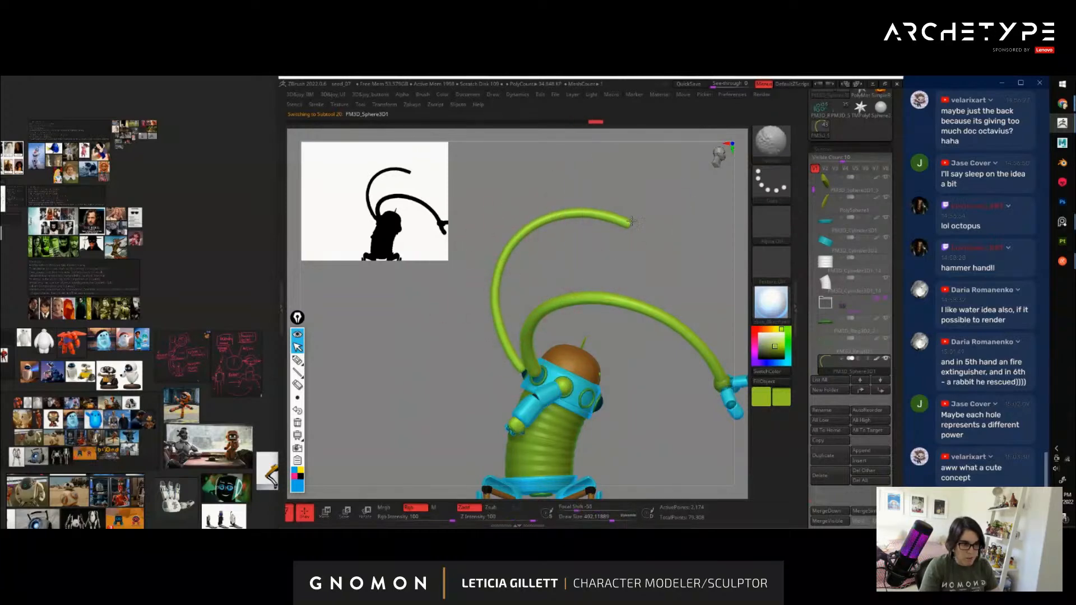
pyautogui.keyDown('shift'); pyautogui.moveTo(632, 222); pyautogui.dragTo(608, 245); pyautogui.keyUp('shift')
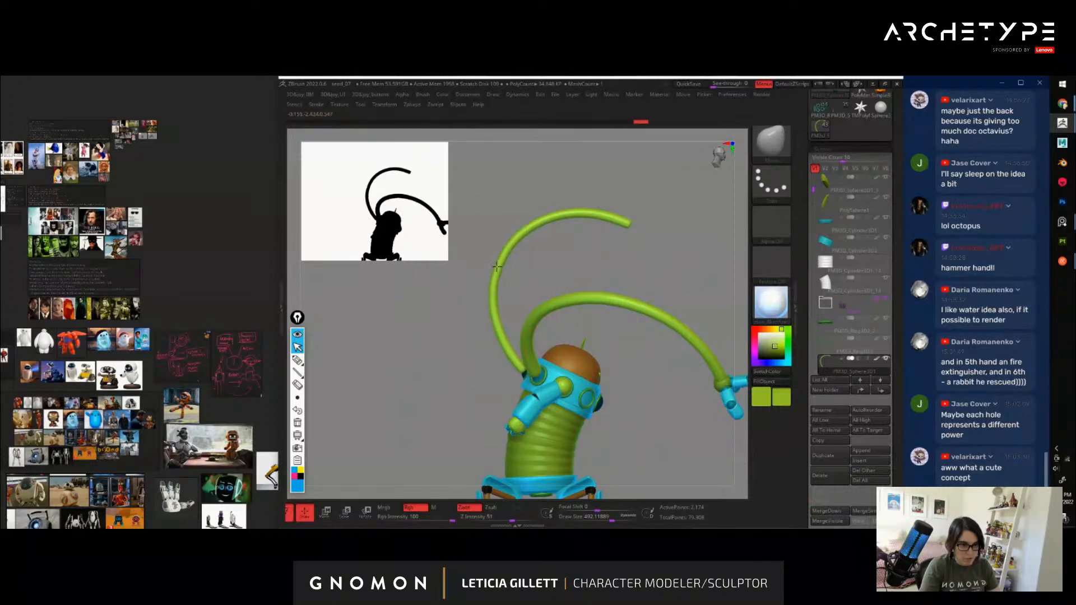
pyautogui.keyDown('alt'); pyautogui.moveTo(656, 252); pyautogui.dragTo(636, 202); pyautogui.keyUp('alt')
pyautogui.moveTo(648, 266); pyautogui.dragTo(700, 306)
pyautogui.moveTo(720, 314); pyautogui.dragTo(666, 320)
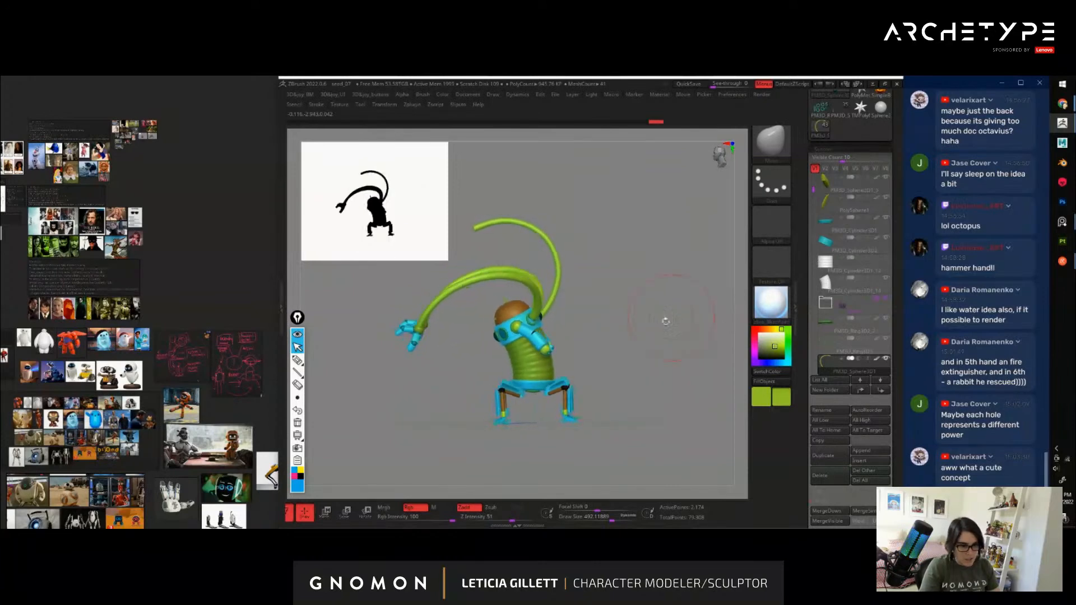
# Select the side tubes and shift them slightly backward at their bases behind the collar
pyautogui.keyDown('alt'); pyautogui.moveTo(663, 390); pyautogui.dragTo(644, 302); pyautogui.keyUp('alt')
pyautogui.keyDown('alt'); pyautogui.moveTo(630, 247); pyautogui.dragTo(698, 330); pyautogui.keyUp('alt')
pyautogui.press('w')
pyautogui.click(605, 293)
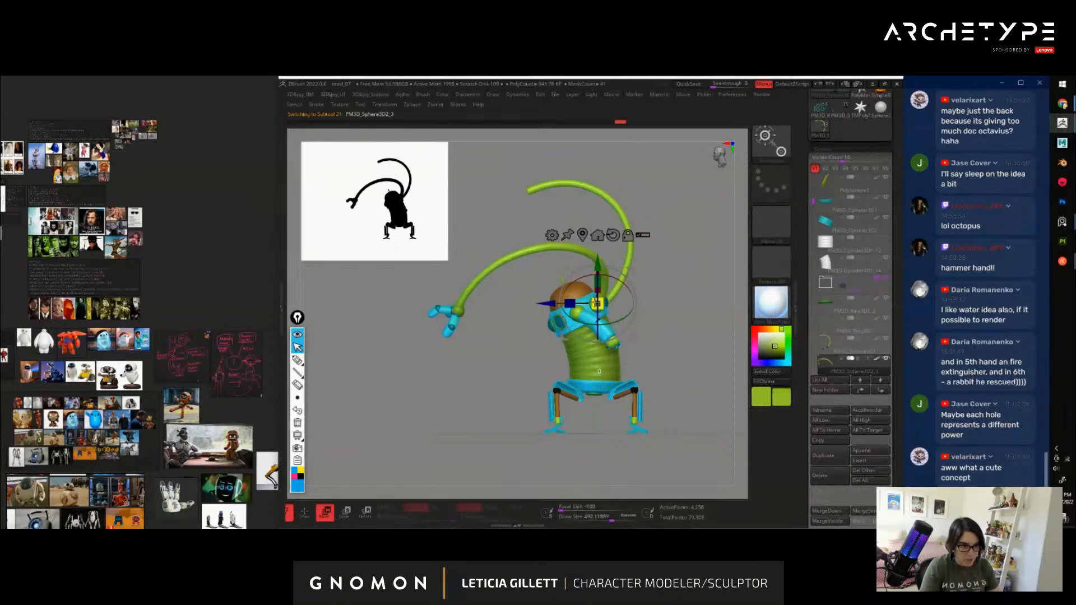
pyautogui.moveTo(597, 303); pyautogui.dragTo(599, 302)
pyautogui.press('q')
pyautogui.keyDown('alt'); pyautogui.moveTo(680, 308); pyautogui.dragTo(702, 329); pyautogui.keyUp('alt')
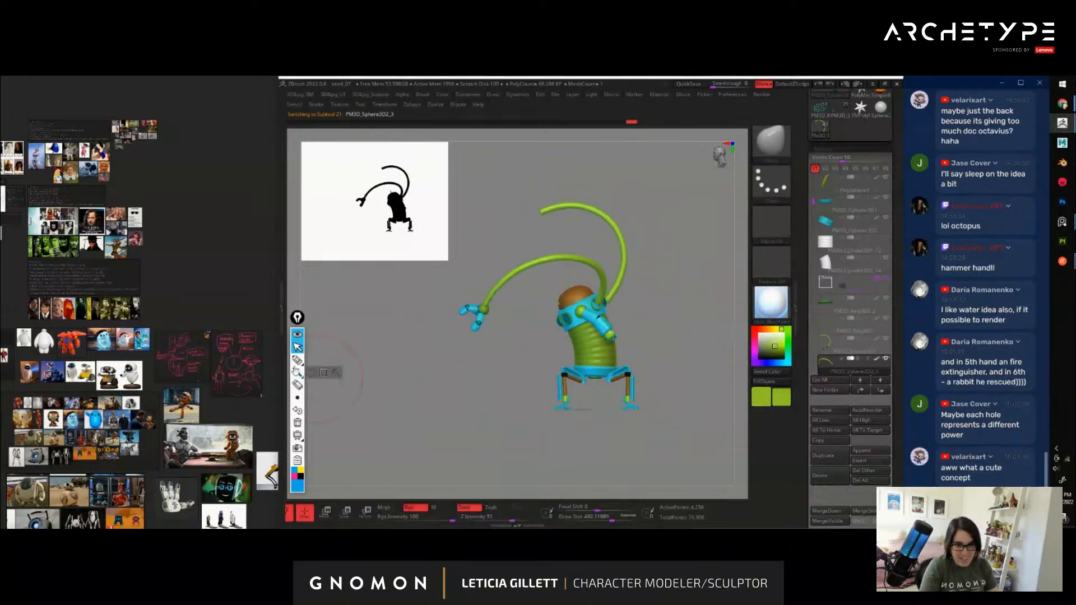
# Sketch a wider leg stance and the body's action lines over the robot in yellow, and clear the annotation
pyautogui.click(297, 360)
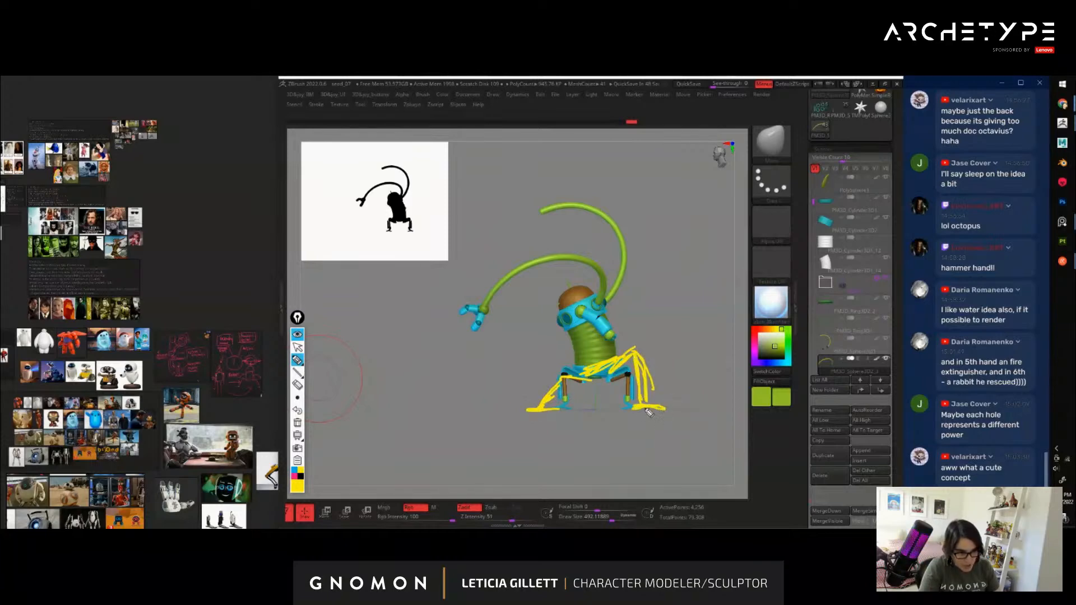
pyautogui.moveTo(548, 410); pyautogui.dragTo(604, 371)
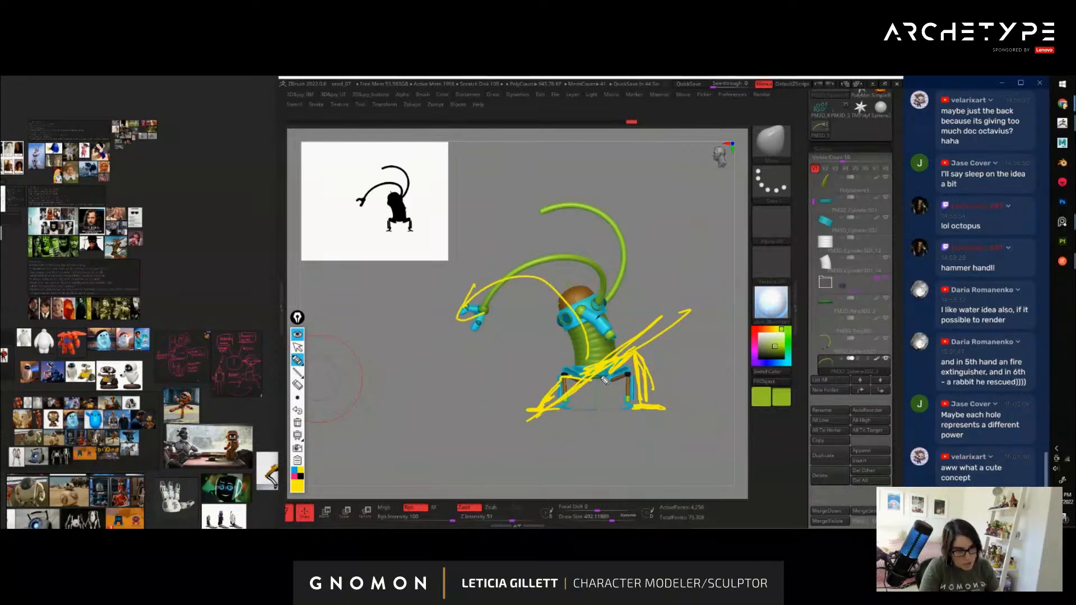
pyautogui.click(298, 423)
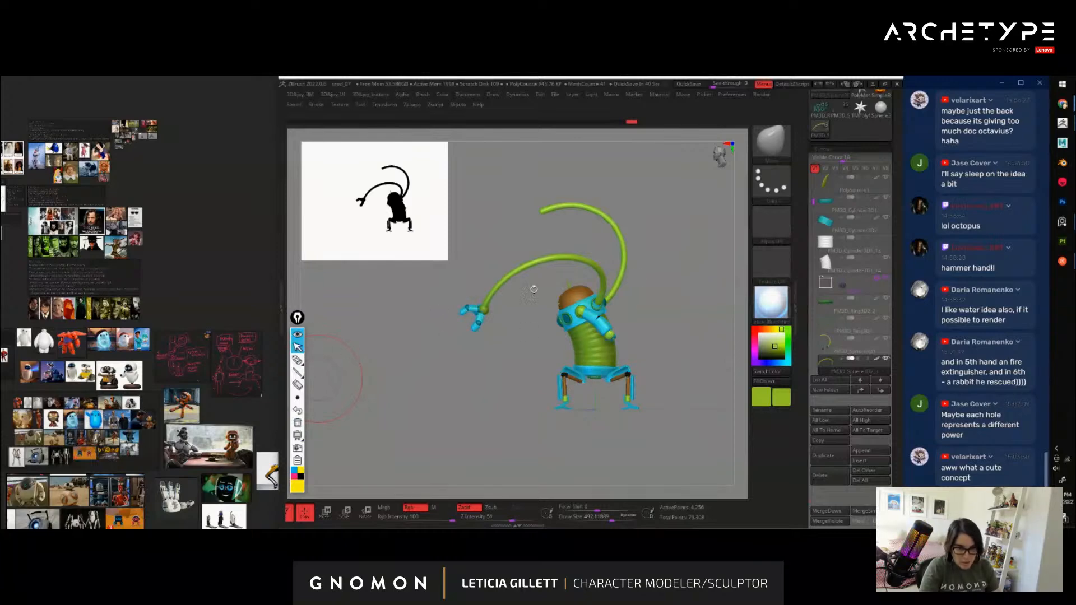
# Select the blue hip ring under the ribbed torso and tilt it so its rear edge rises
pyautogui.moveTo(534, 290); pyautogui.dragTo(695, 276)
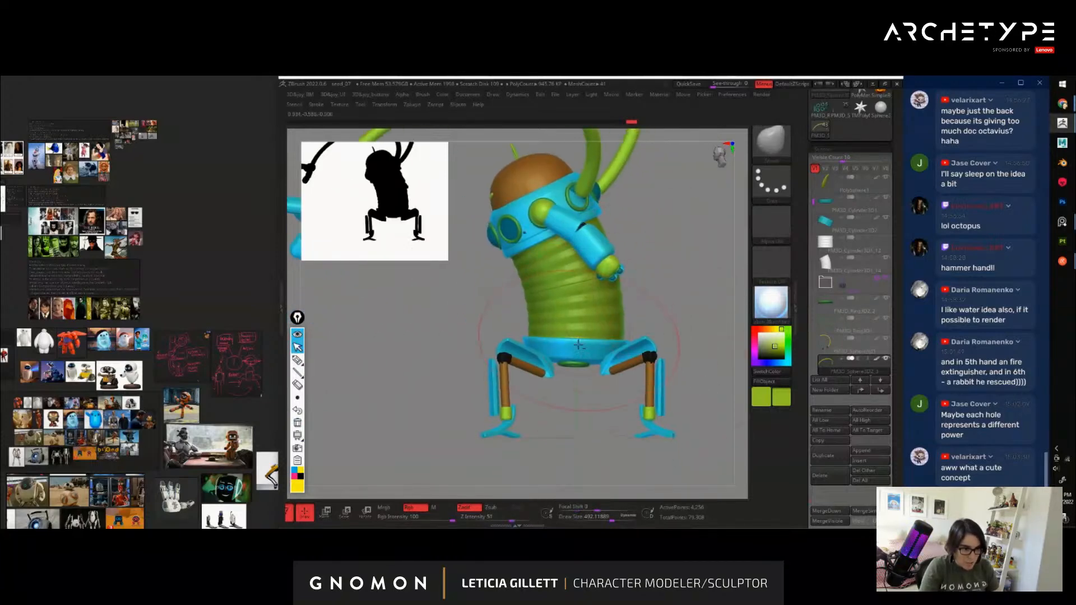
pyautogui.keyDown('alt'); pyautogui.click(579, 345); pyautogui.keyUp('alt')
pyautogui.press('w')
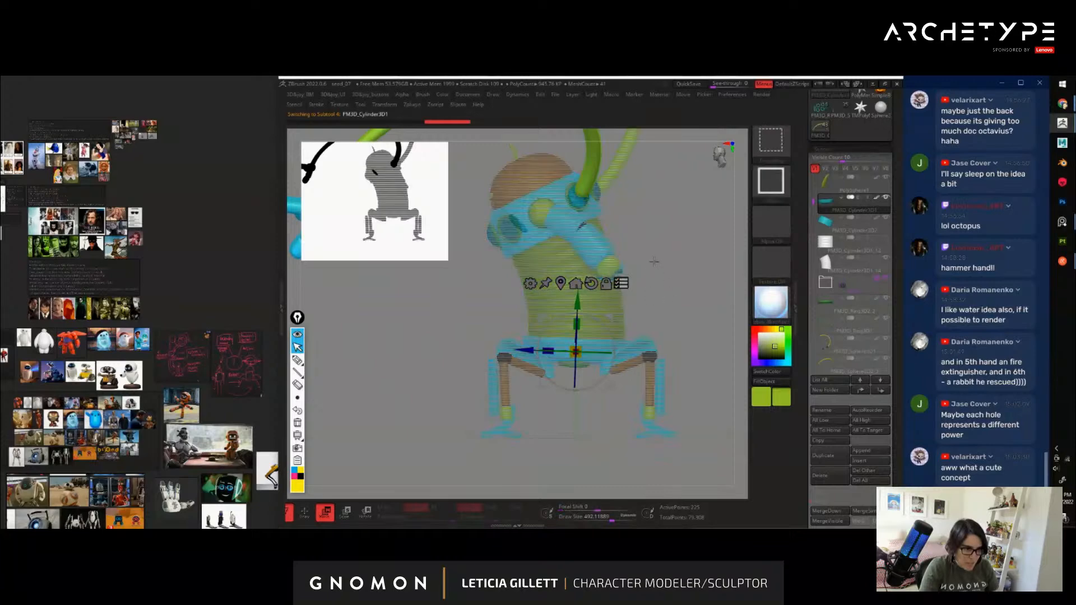
pyautogui.moveTo(601, 342); pyautogui.dragTo(614, 316)
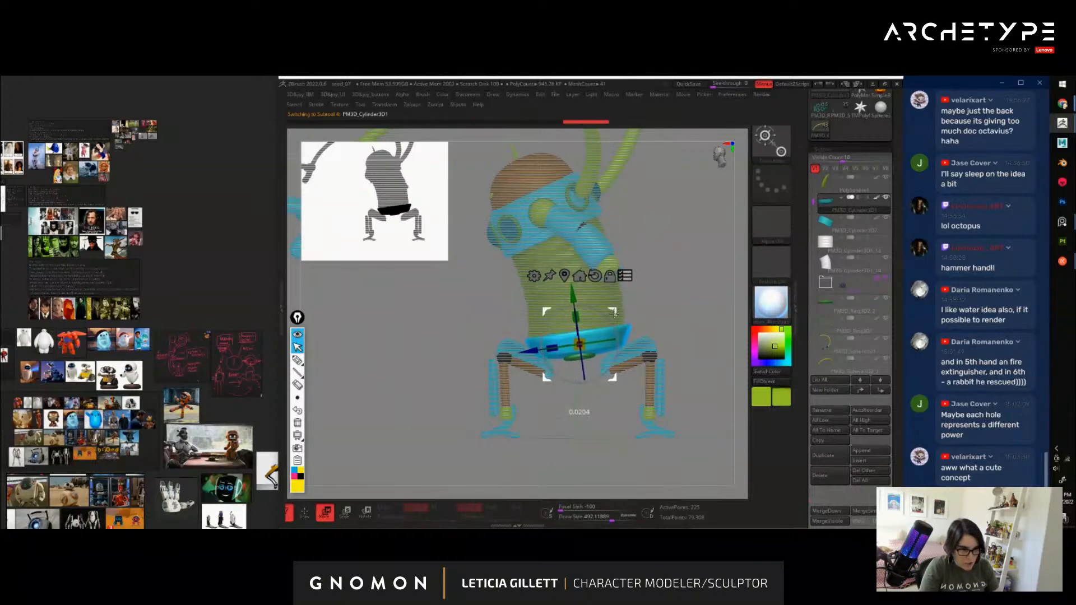
pyautogui.press('q')
# Sketch the front leg reaching forward and the rear knee raised over the existing legs, and clear the annotation
pyautogui.moveTo(593, 408); pyautogui.dragTo(541, 363)
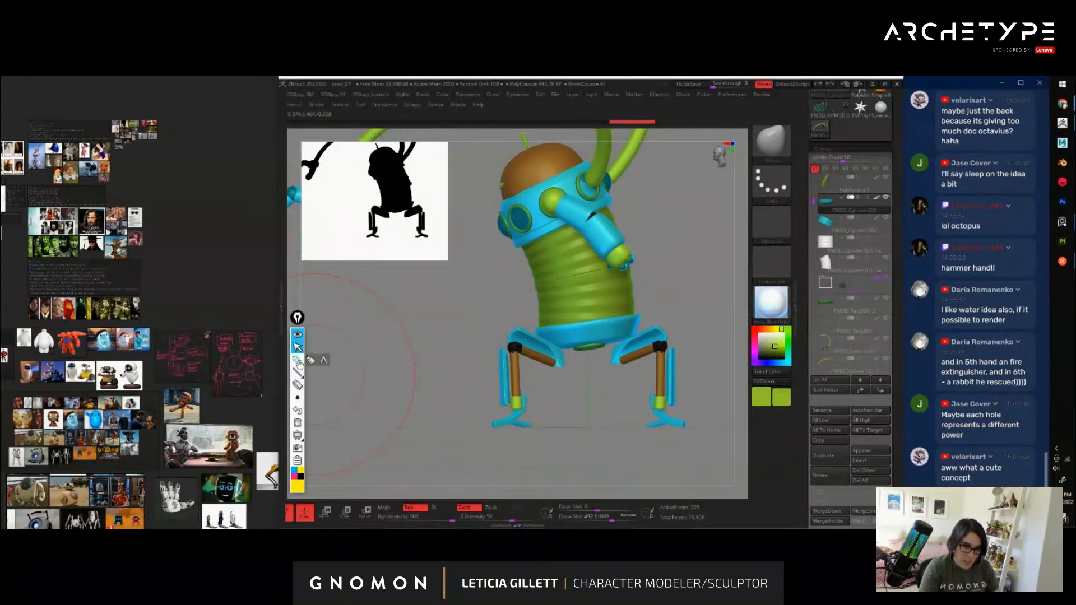
pyautogui.moveTo(566, 364); pyautogui.dragTo(523, 355)
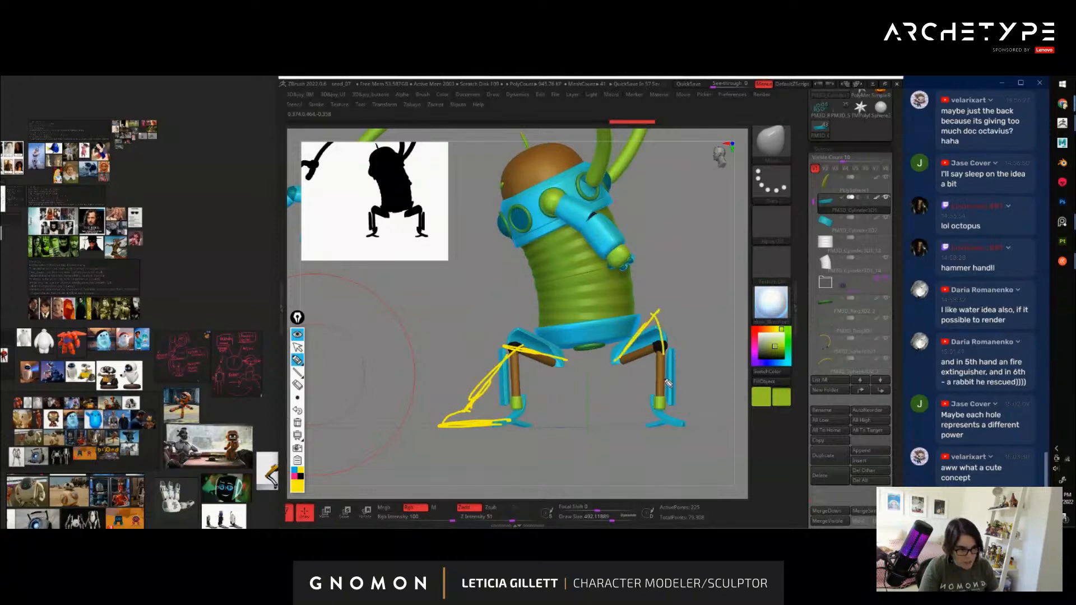
pyautogui.moveTo(668, 383); pyautogui.dragTo(662, 364)
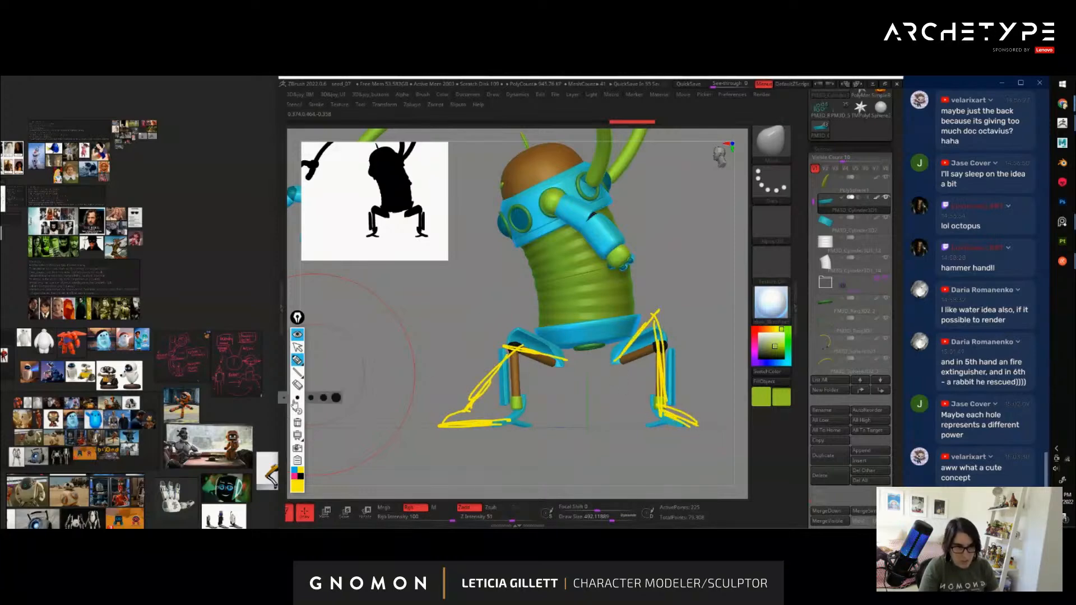
pyautogui.click(298, 423)
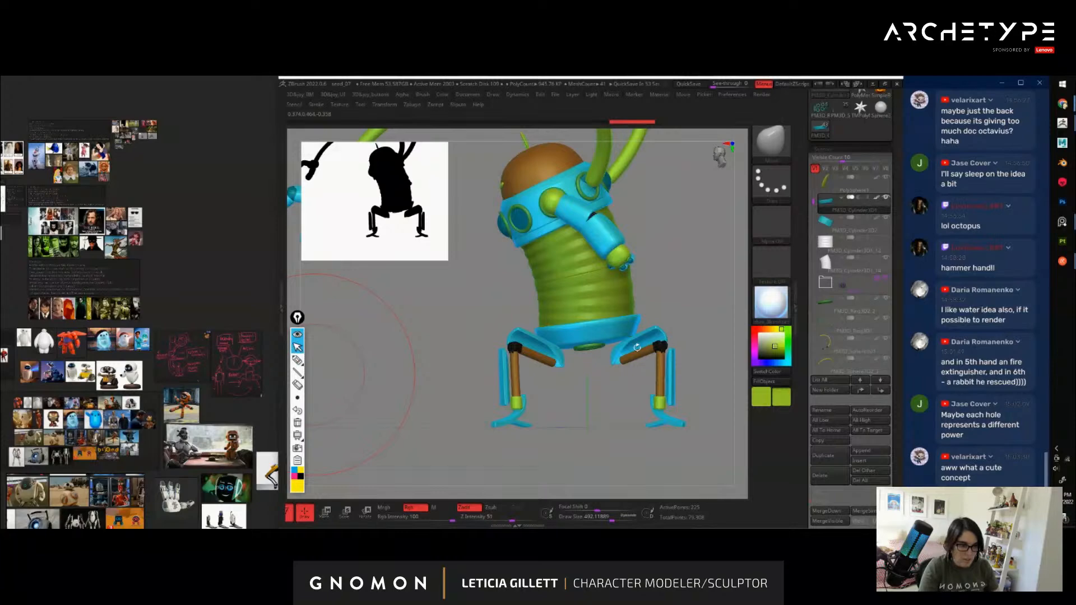
# Switch to the original two-legged robot, place a canvas snapshot of it, and return to the four-legged robot beside it
pyautogui.moveTo(705, 330)
pyautogui.mouseDown()
pyautogui.moveTo(665, 315)
pyautogui.moveTo(692, 332)
pyautogui.moveTo(664, 306)
pyautogui.moveTo(607, 322)
pyautogui.moveTo(694, 313)
pyautogui.moveTo(694, 321)
pyautogui.moveTo(674, 321)
pyautogui.moveTo(709, 306)
pyautogui.moveTo(697, 337)
pyautogui.moveTo(614, 349)
pyautogui.moveTo(648, 387)
pyautogui.moveTo(669, 389)
pyautogui.moveTo(661, 390)
pyautogui.moveTo(635, 362)
pyautogui.moveTo(644, 346)
pyautogui.moveTo(661, 389)
pyautogui.moveTo(698, 324)
pyautogui.moveTo(692, 336)
pyautogui.moveTo(503, 333)
pyautogui.moveTo(712, 325)
pyautogui.mouseUp()
pyautogui.click(841, 109)
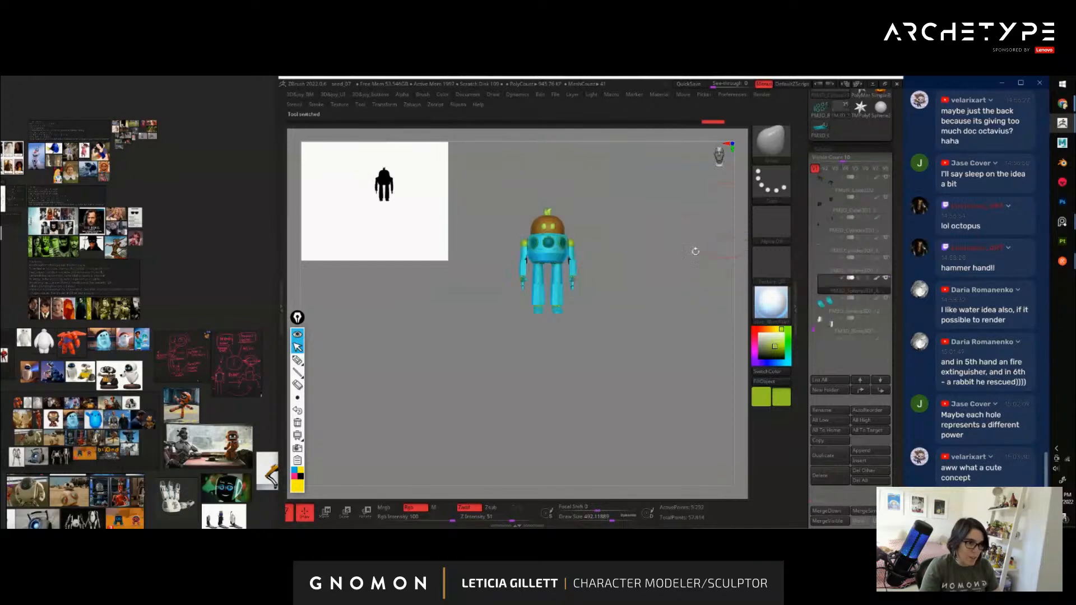
pyautogui.keyDown('alt'); pyautogui.moveTo(664, 246); pyautogui.dragTo(692, 326); pyautogui.keyUp('alt')
pyautogui.keyDown('alt'); pyautogui.click(604, 353); pyautogui.keyUp('alt')
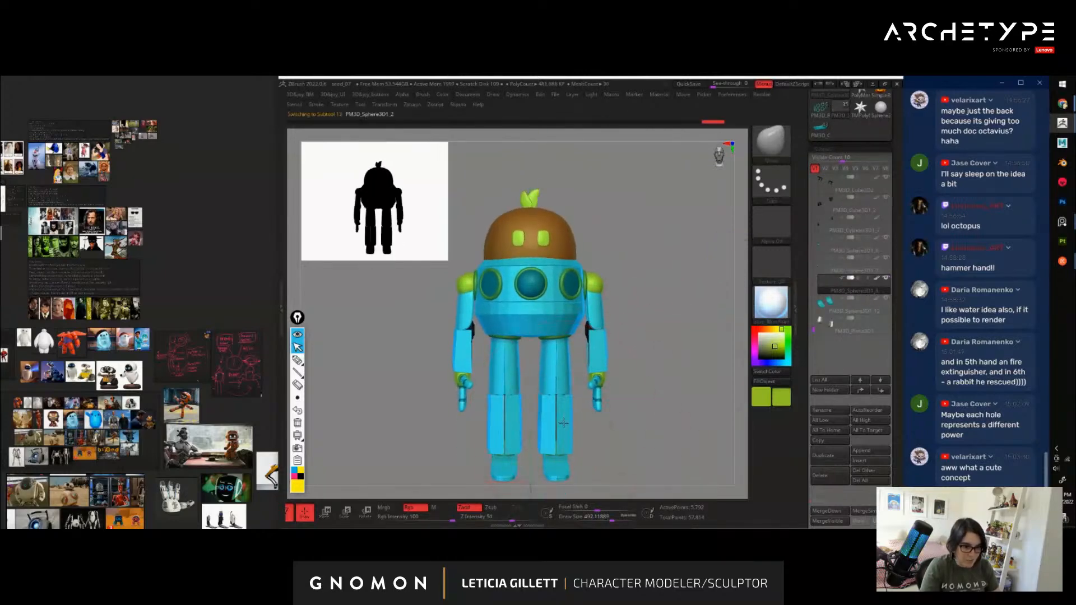
pyautogui.keyDown('alt'); pyautogui.click(542, 308); pyautogui.keyUp('alt')
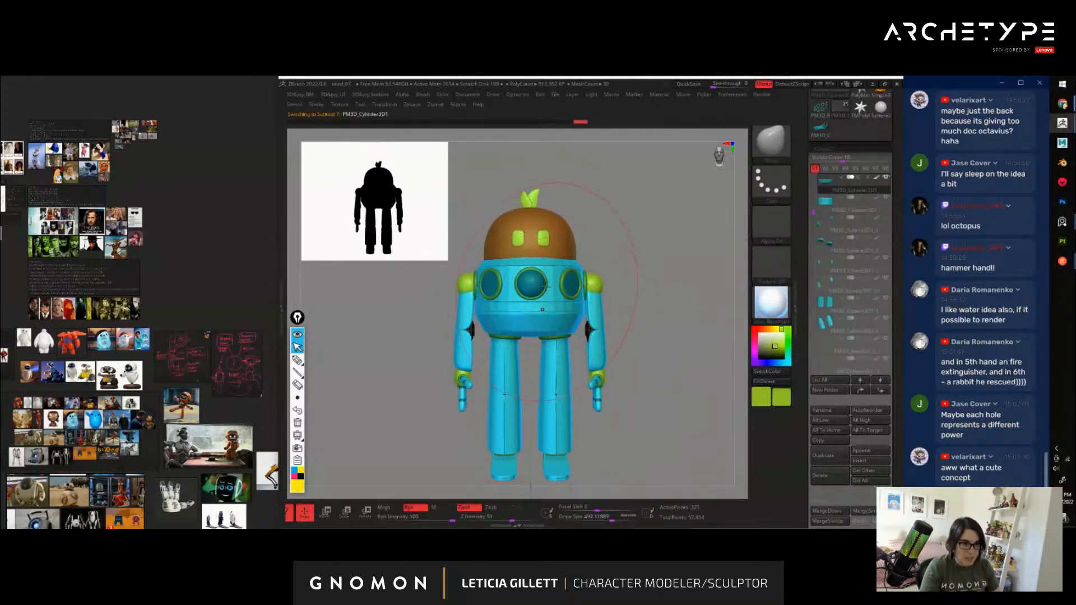
pyautogui.keyDown('alt'); pyautogui.click(551, 275); pyautogui.keyUp('alt')
pyautogui.press('d')
pyautogui.keyDown('alt'); pyautogui.moveTo(675, 404); pyautogui.dragTo(715, 426); pyautogui.keyUp('alt')
pyautogui.keyDown('alt'); pyautogui.click(563, 434); pyautogui.keyUp('alt')
# Select the slit eyes, lower them about 0.05 on the brown head and push them back against its surface
pyautogui.keyDown('alt'); pyautogui.click(577, 201); pyautogui.keyUp('alt')
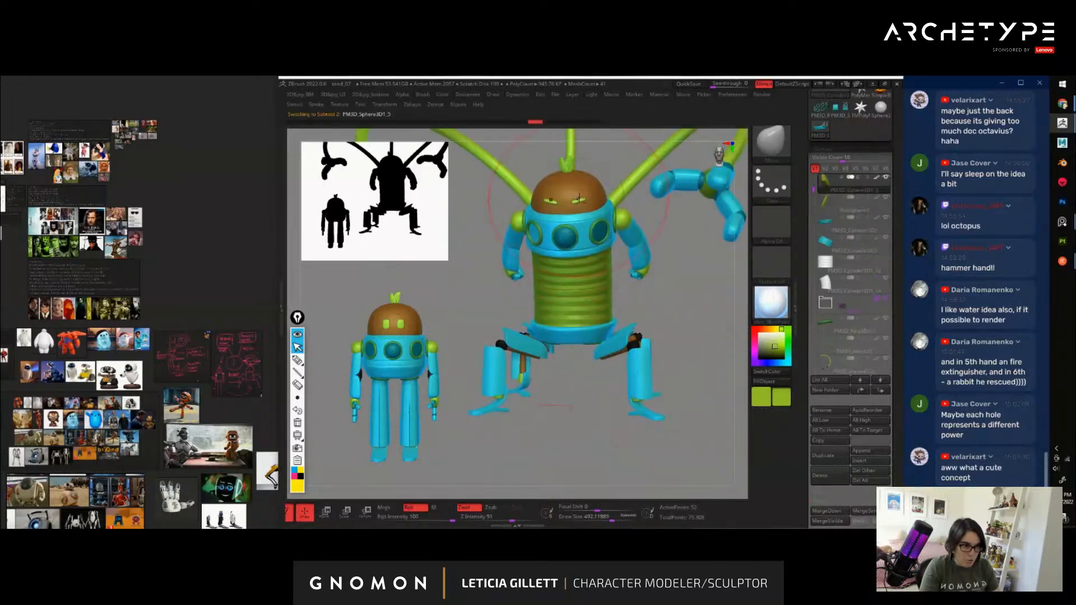
pyautogui.press('w')
pyautogui.hotkey('shift', 't')
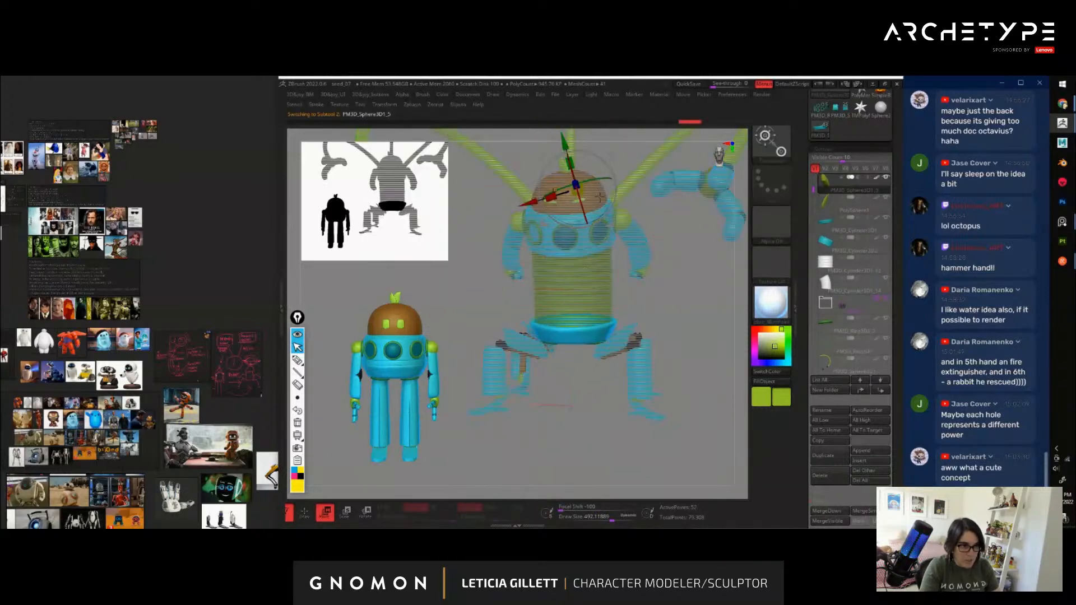
pyautogui.keyDown('alt'); pyautogui.moveTo(670, 250); pyautogui.dragTo(685, 365); pyautogui.keyUp('alt')
pyautogui.keyDown('alt'); pyautogui.moveTo(646, 289); pyautogui.dragTo(622, 336); pyautogui.keyUp('alt')
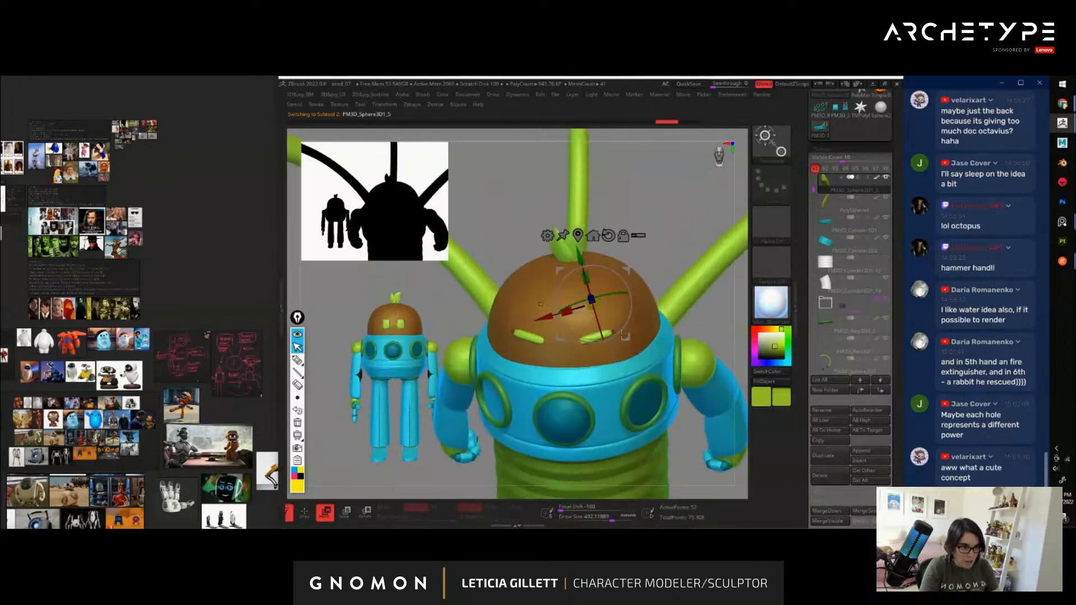
pyautogui.click(527, 336)
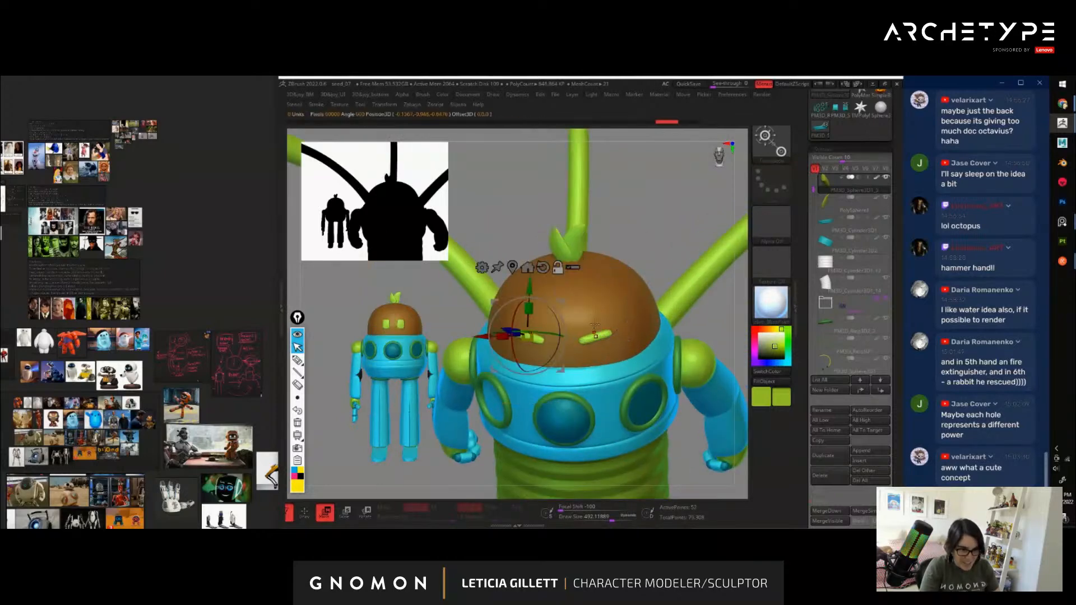
pyautogui.moveTo(530, 288); pyautogui.dragTo(531, 292)
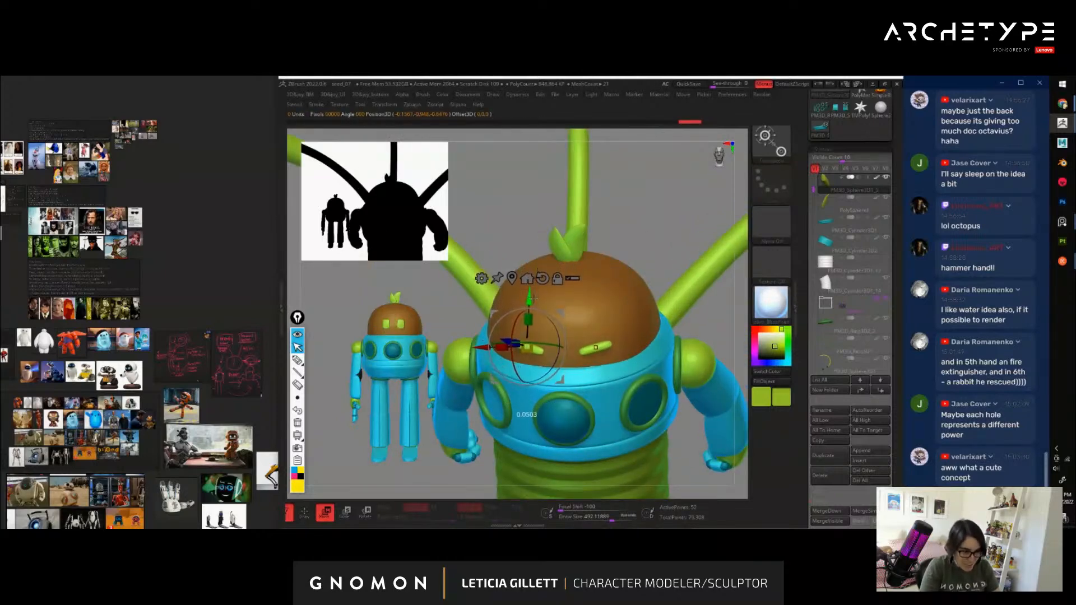
pyautogui.moveTo(708, 329); pyautogui.dragTo(738, 329)
pyautogui.keyDown('alt'); pyautogui.moveTo(639, 364); pyautogui.dragTo(640, 379); pyautogui.keyUp('alt')
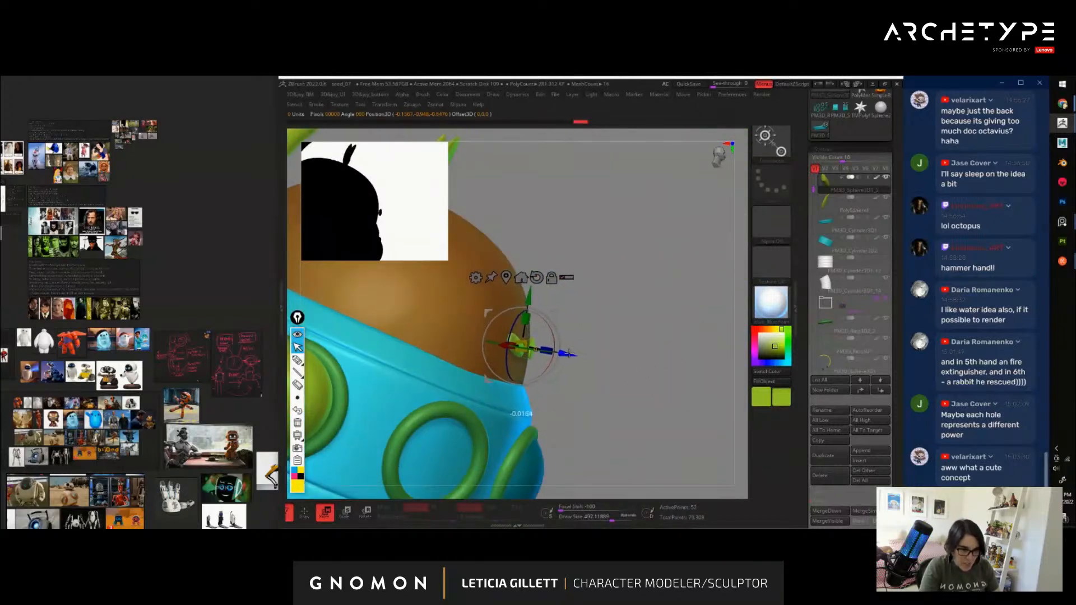
pyautogui.moveTo(531, 302); pyautogui.dragTo(525, 300)
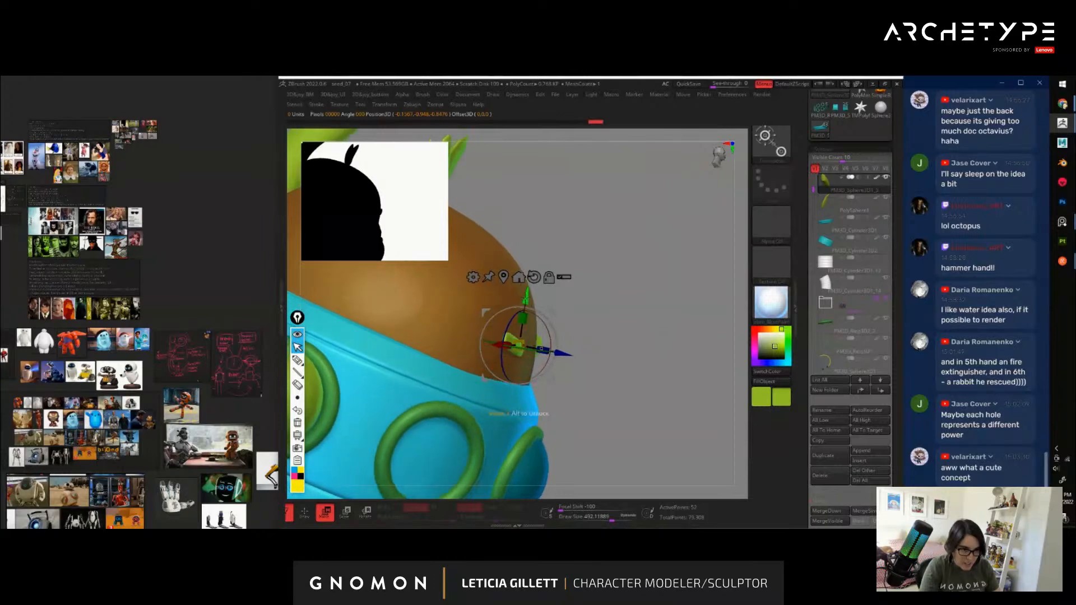
pyautogui.keyDown('alt'); pyautogui.moveTo(634, 403); pyautogui.dragTo(631, 362); pyautogui.keyUp('alt')
pyautogui.press('q')
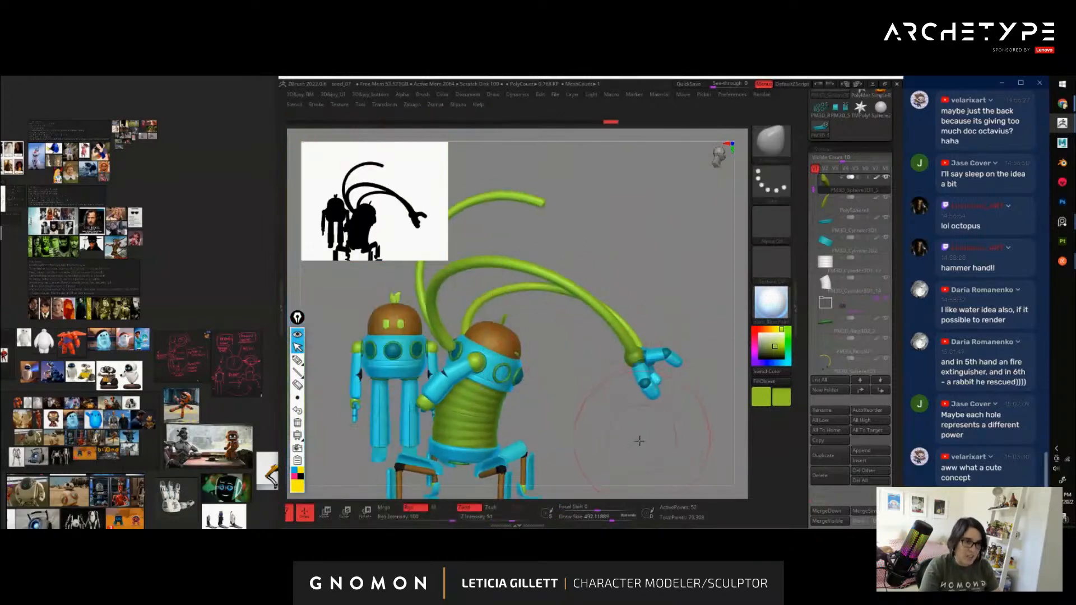
pyautogui.moveTo(639, 439); pyautogui.dragTo(606, 438)
pyautogui.press('w')
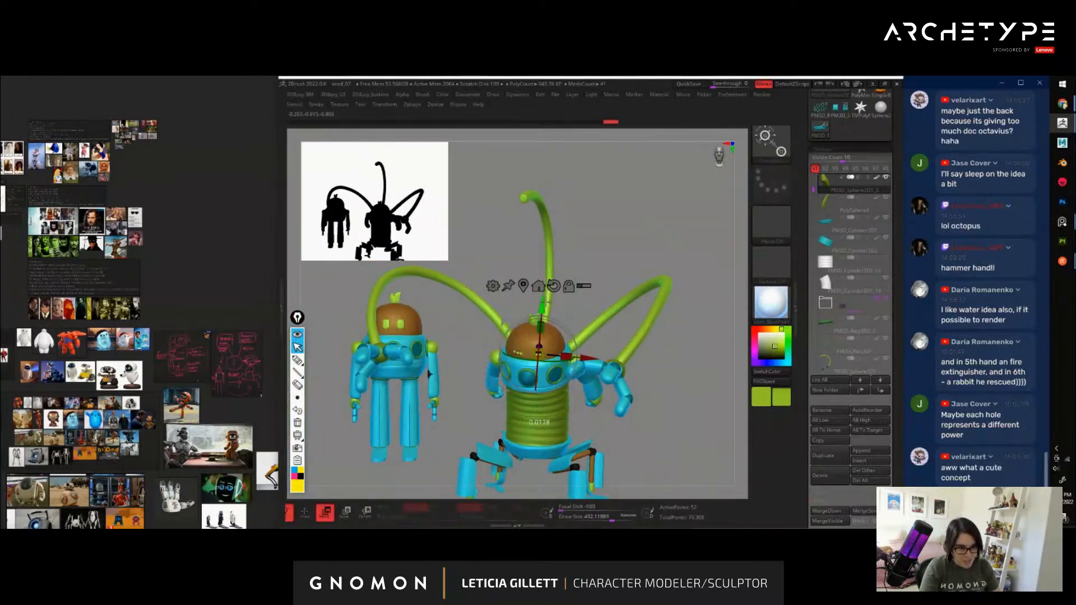
pyautogui.press('q')
pyautogui.hotkey('ctrl', 'z')
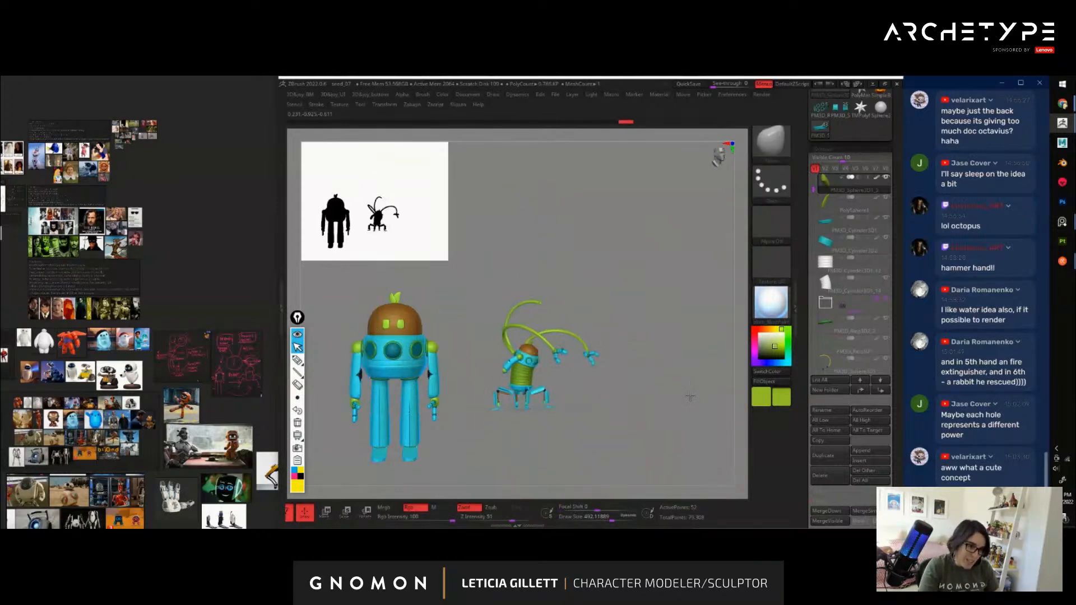
# Select the folder containing both arms as a transpose set and rotate the arms slightly about the shoulders
pyautogui.moveTo(649, 407); pyautogui.dragTo(694, 397)
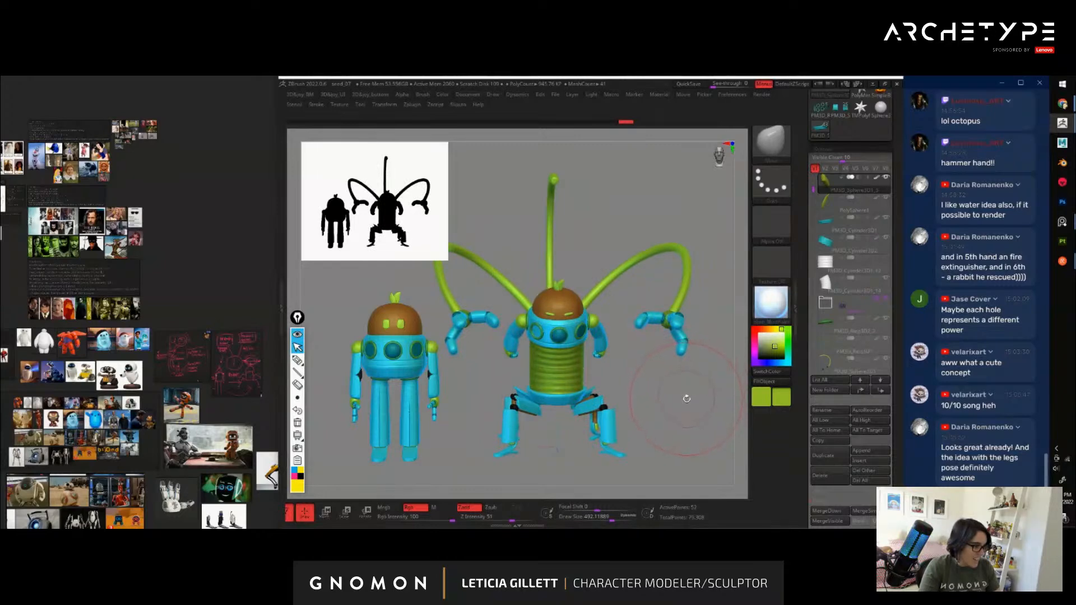
pyautogui.moveTo(660, 394)
pyautogui.mouseDown()
pyautogui.moveTo(743, 388)
pyautogui.moveTo(599, 390)
pyautogui.moveTo(695, 369)
pyautogui.moveTo(737, 382)
pyautogui.moveTo(694, 392)
pyautogui.moveTo(698, 401)
pyautogui.moveTo(696, 384)
pyautogui.mouseUp()
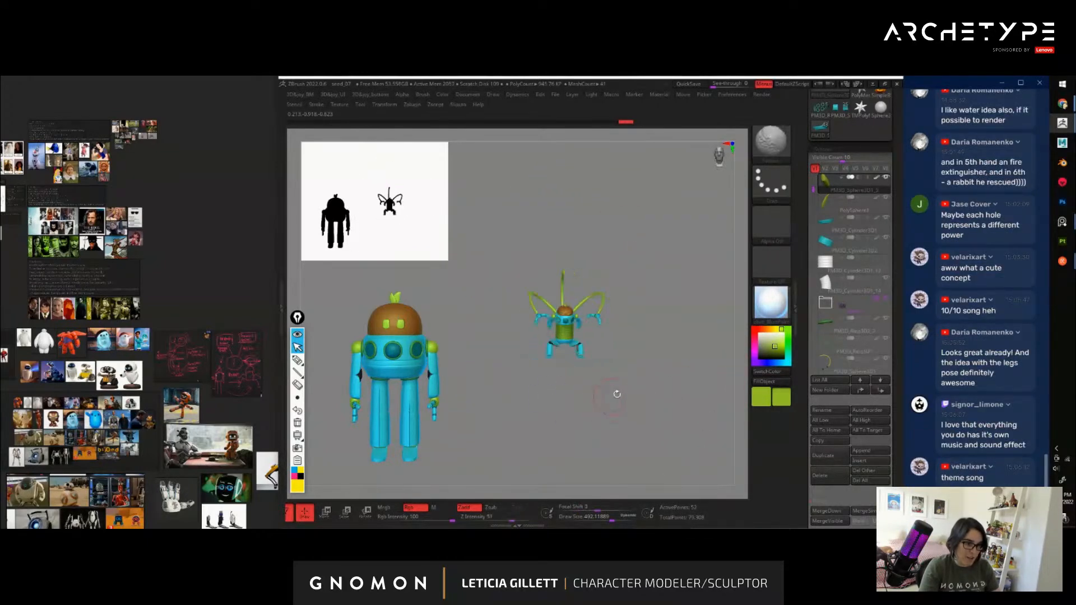
pyautogui.moveTo(674, 422); pyautogui.dragTo(602, 423)
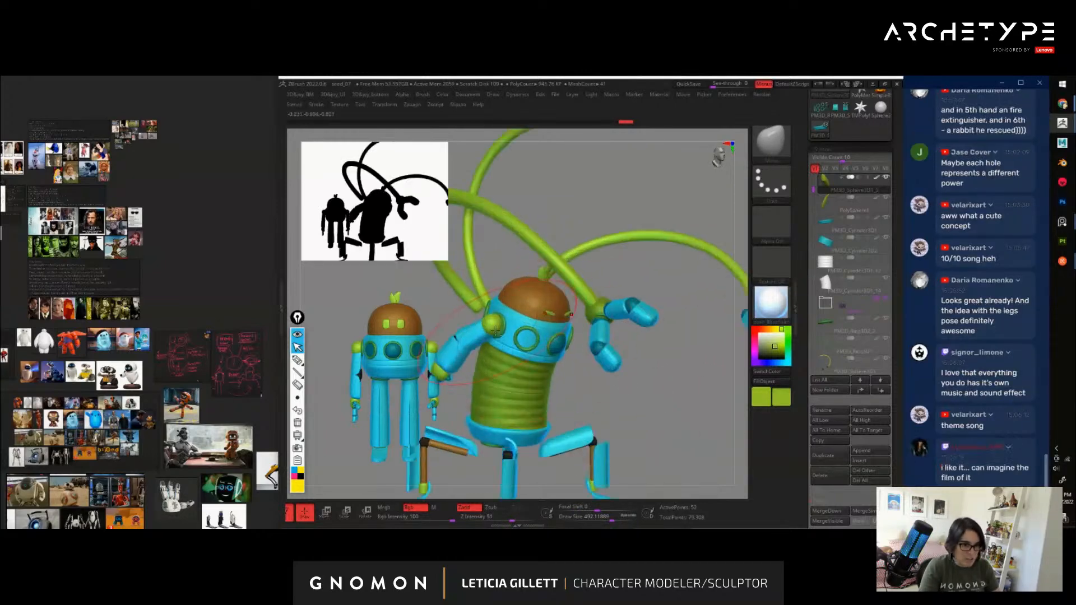
pyautogui.keyDown('alt'); pyautogui.click(493, 322); pyautogui.keyUp('alt')
pyautogui.press('w')
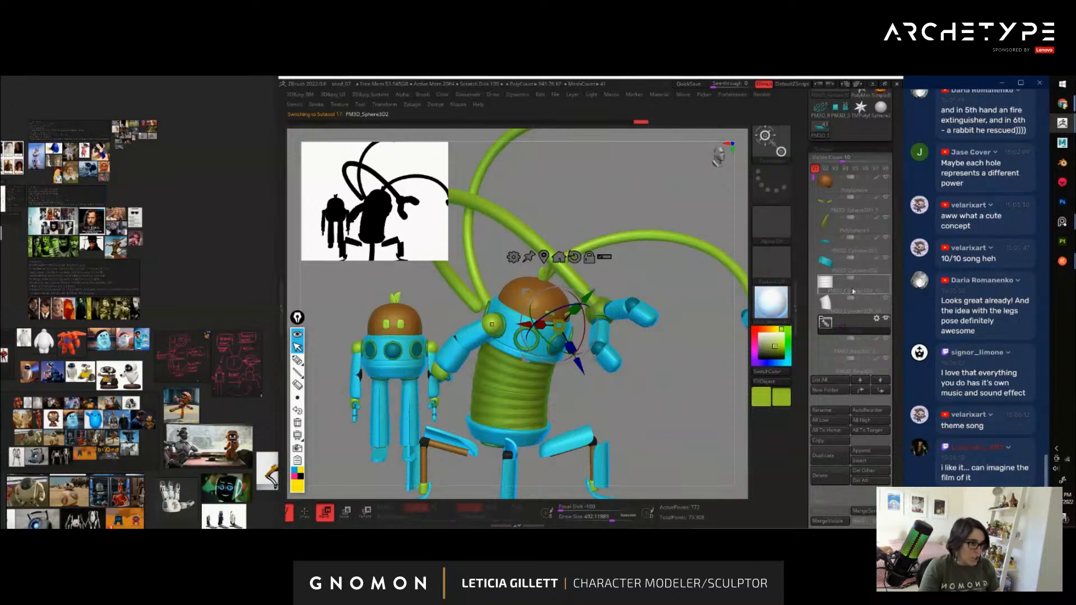
pyautogui.click(878, 321)
pyautogui.click(843, 308)
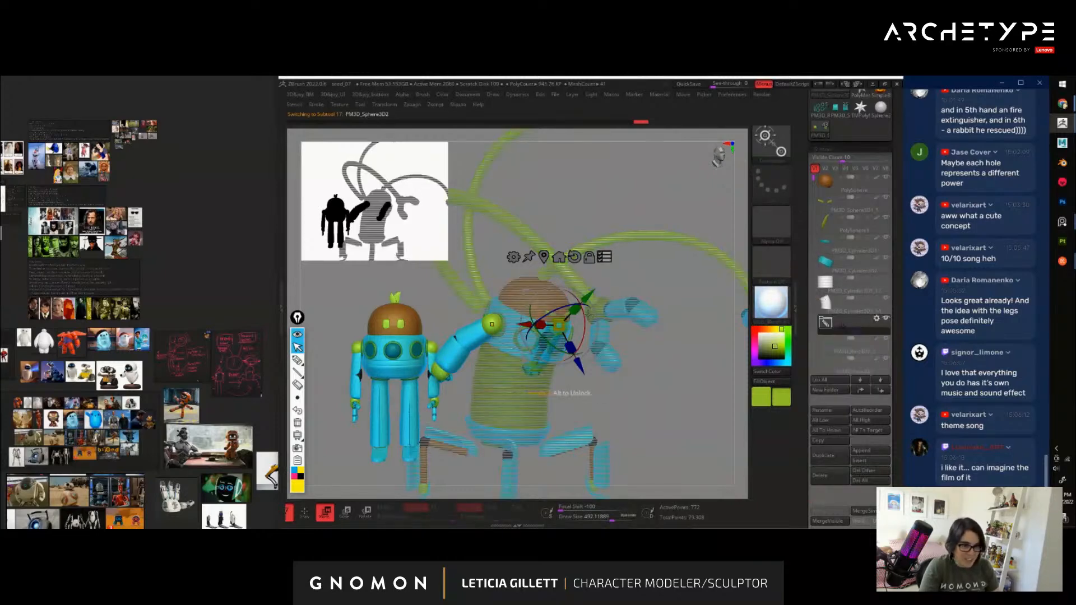
pyautogui.moveTo(587, 314); pyautogui.dragTo(588, 320)
pyautogui.press('q')
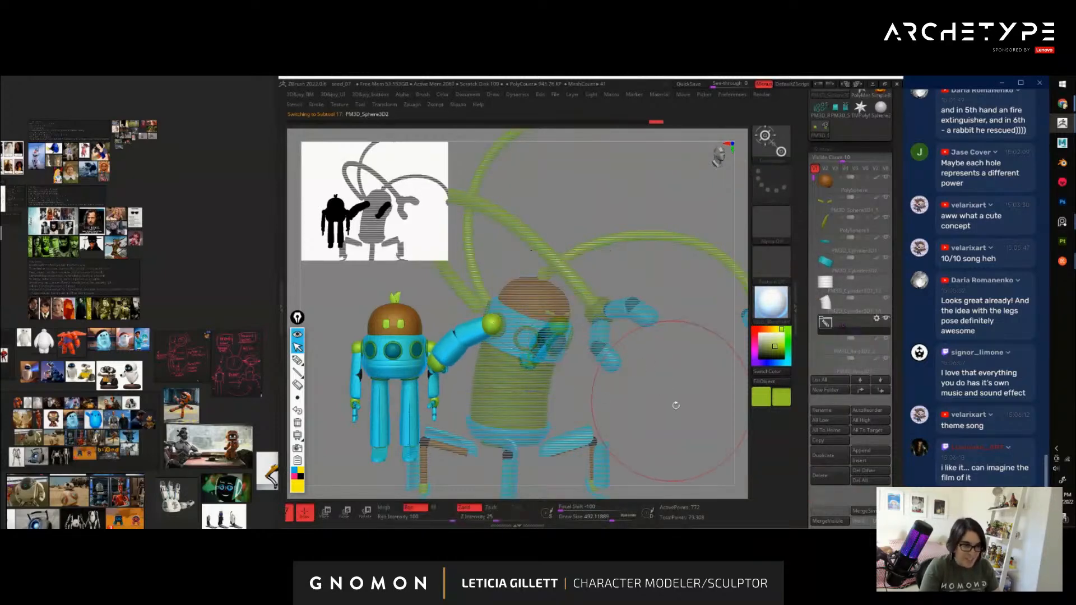
# Select the central back tube and shift it sideways to centre it on the middle hole at the robot's back
pyautogui.moveTo(677, 403)
pyautogui.mouseDown()
pyautogui.moveTo(665, 428)
pyautogui.moveTo(678, 427)
pyautogui.moveTo(693, 374)
pyautogui.moveTo(713, 385)
pyautogui.moveTo(688, 384)
pyautogui.moveTo(665, 402)
pyautogui.moveTo(577, 404)
pyautogui.moveTo(683, 391)
pyautogui.mouseUp()
pyautogui.keyDown('alt'); pyautogui.click(563, 259); pyautogui.keyUp('alt')
pyautogui.keyDown('ctrl'); pyautogui.moveTo(570, 252); pyautogui.dragTo(590, 279, button='right'); pyautogui.keyUp('ctrl')
pyautogui.press('w')
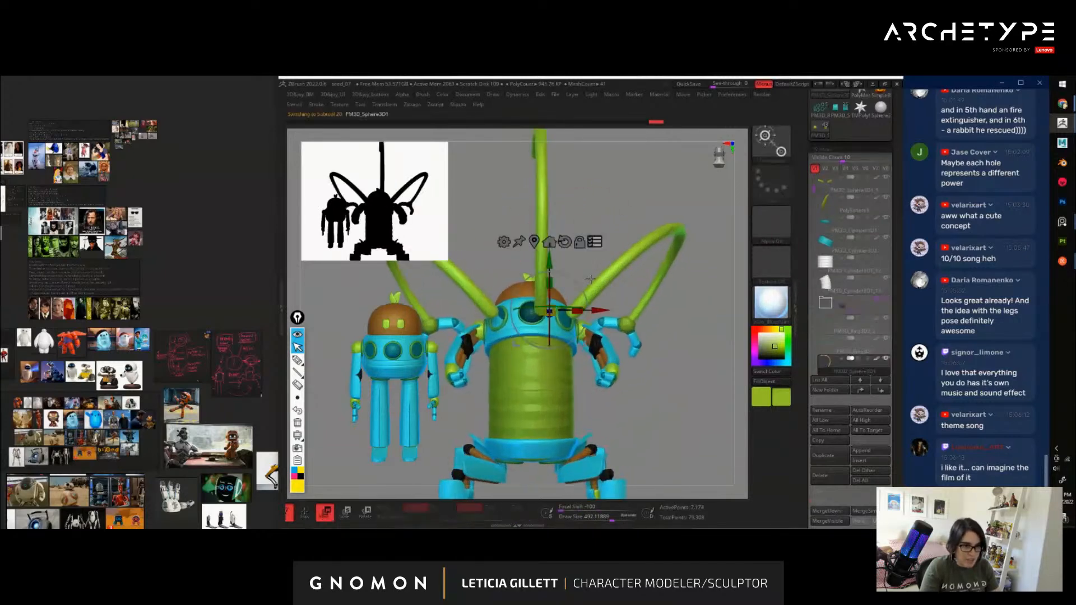
pyautogui.moveTo(607, 310); pyautogui.dragTo(600, 310)
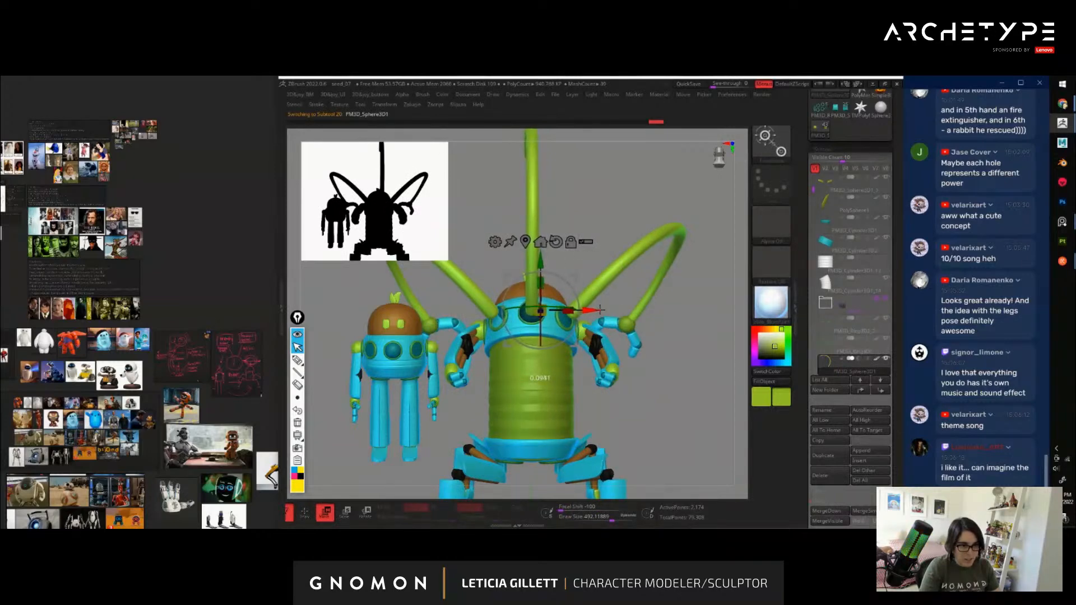
pyautogui.press('q')
pyautogui.moveTo(670, 425)
pyautogui.keyDown('ctrl'); pyautogui.mouseDown(button='right')
pyautogui.moveTo(649, 392)
pyautogui.moveTo(699, 462)
pyautogui.mouseUp(button='right'); pyautogui.keyUp('ctrl')
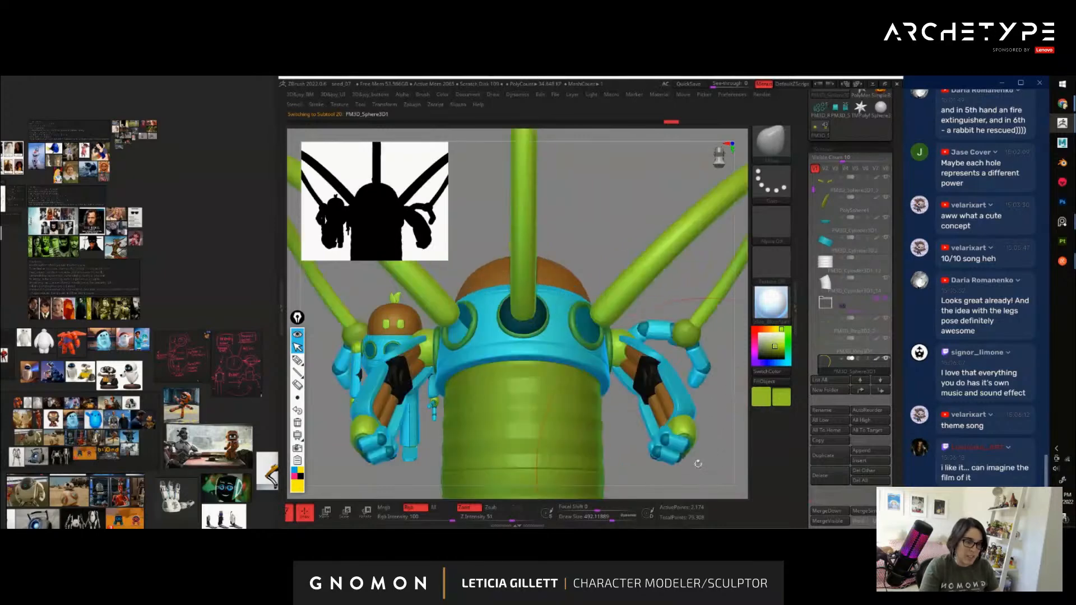
pyautogui.press('w')
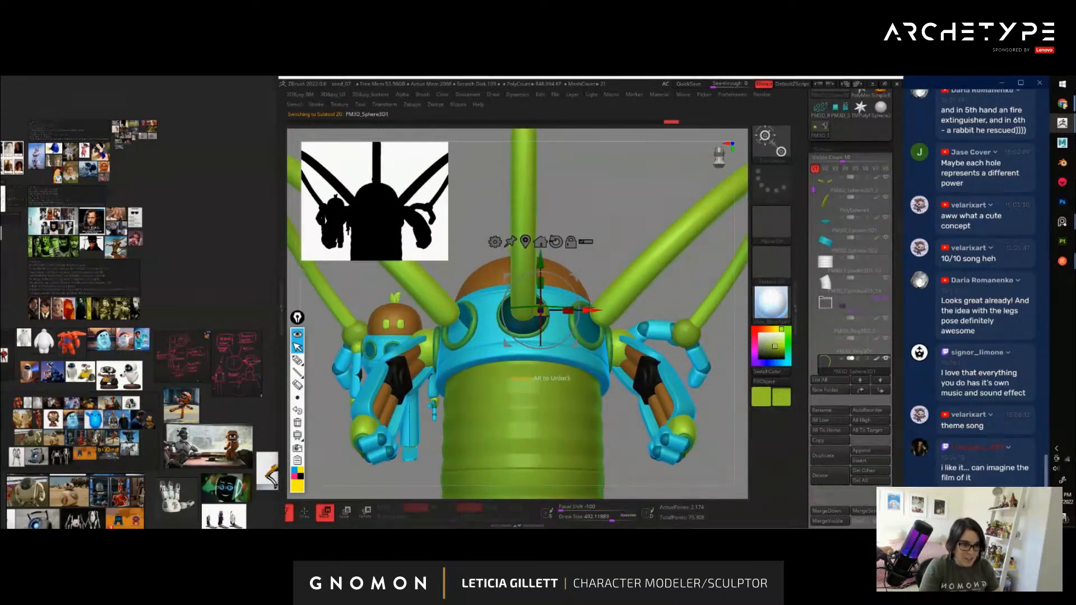
pyautogui.press('q')
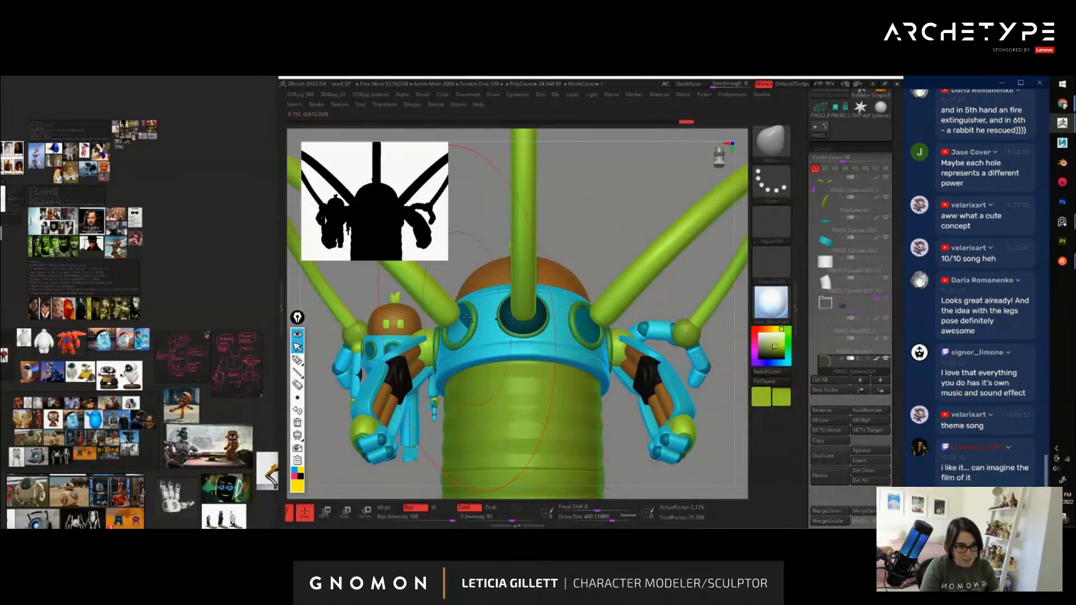
# Examine the back holes, then compare the whole four-legged robot with the original from the rear, side and front
pyautogui.press('s')
pyautogui.click(457, 325)
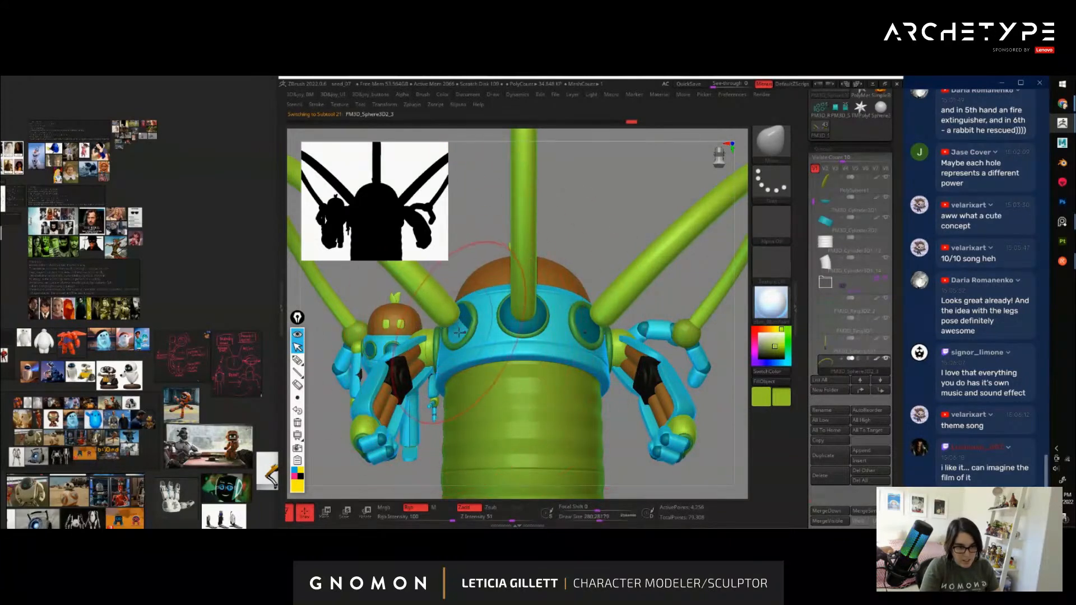
pyautogui.hotkey('shift', 's')
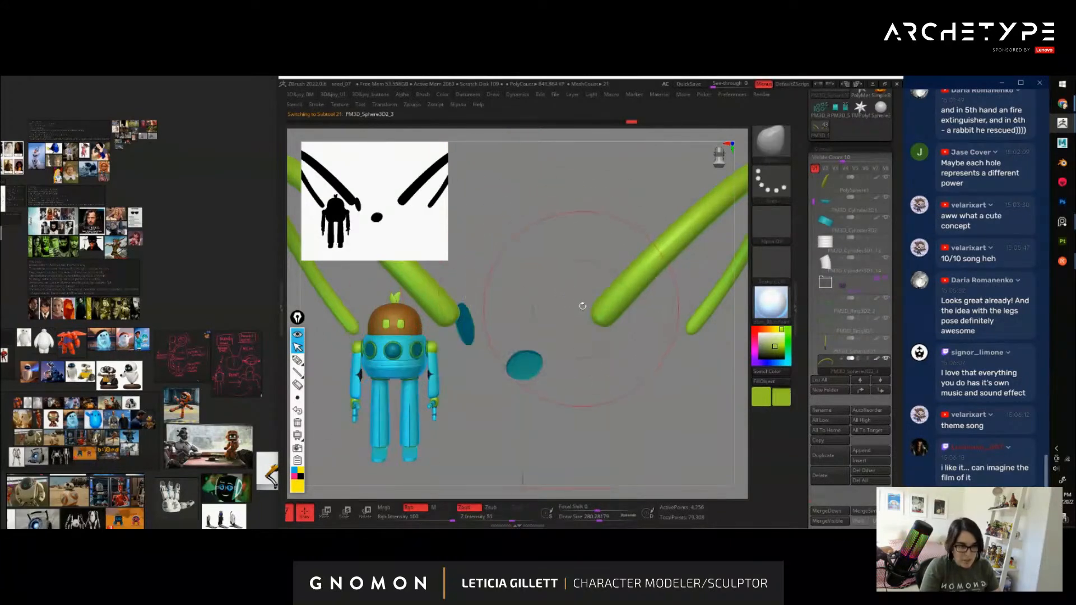
pyautogui.hotkey('shift', 's')
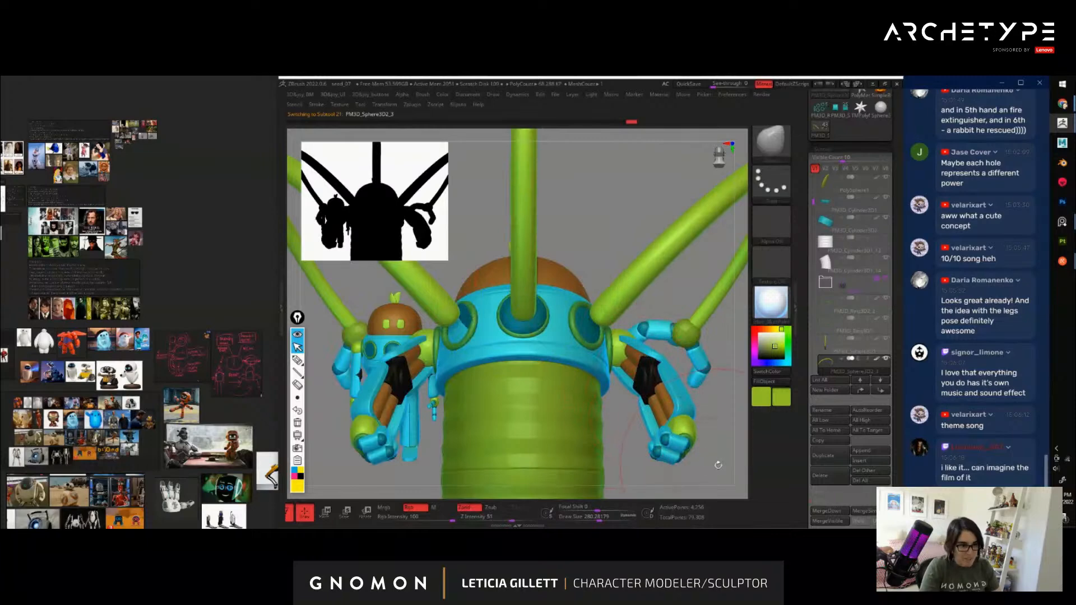
pyautogui.press('f')
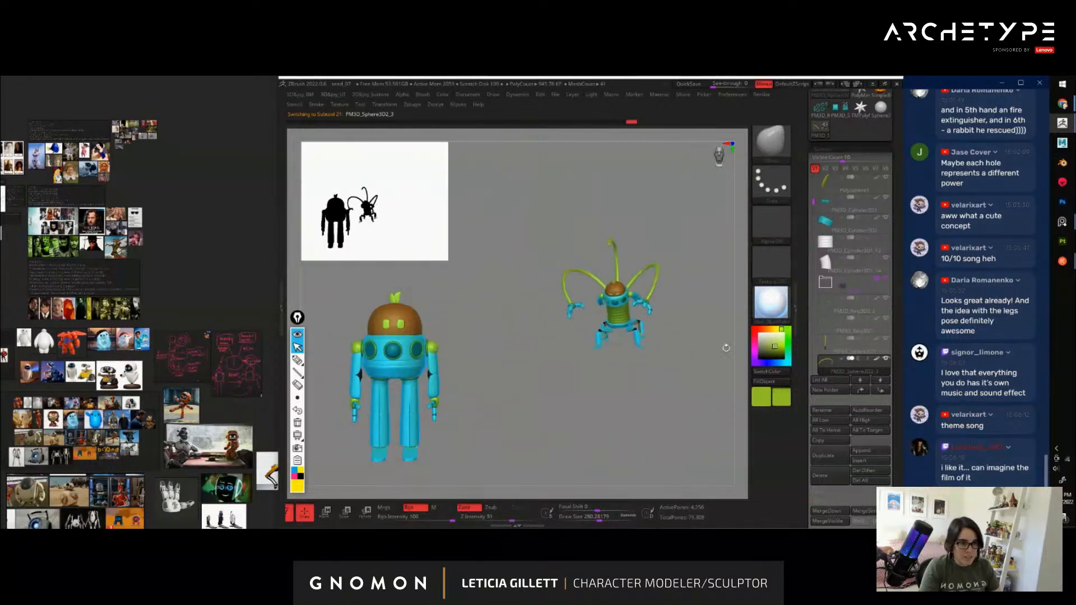
pyautogui.moveTo(725, 348); pyautogui.dragTo(709, 346)
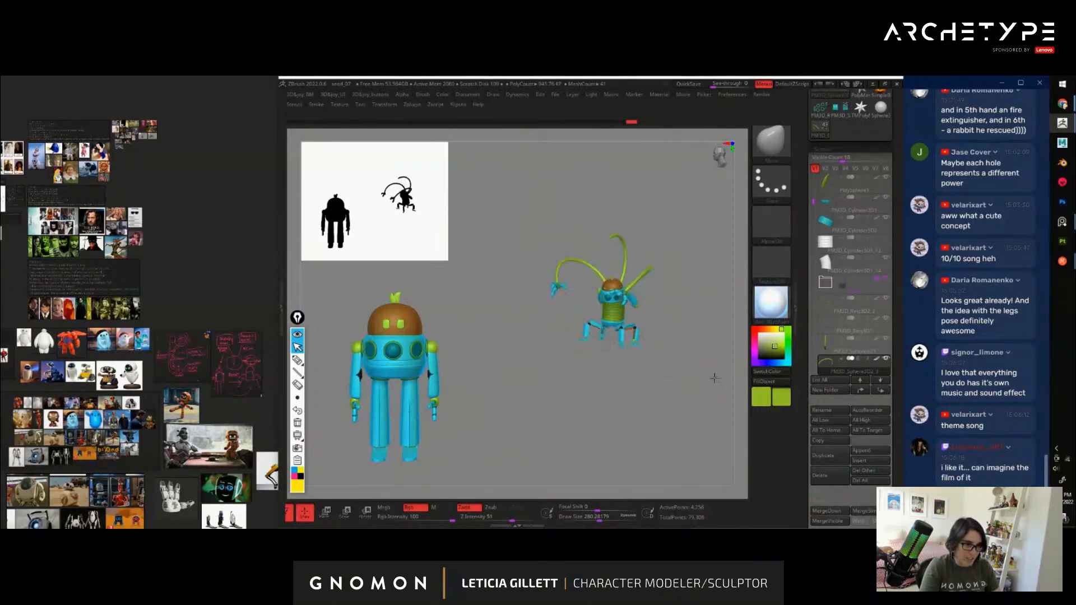
pyautogui.keyDown('alt'); pyautogui.moveTo(684, 380); pyautogui.dragTo(622, 412); pyautogui.keyUp('alt')
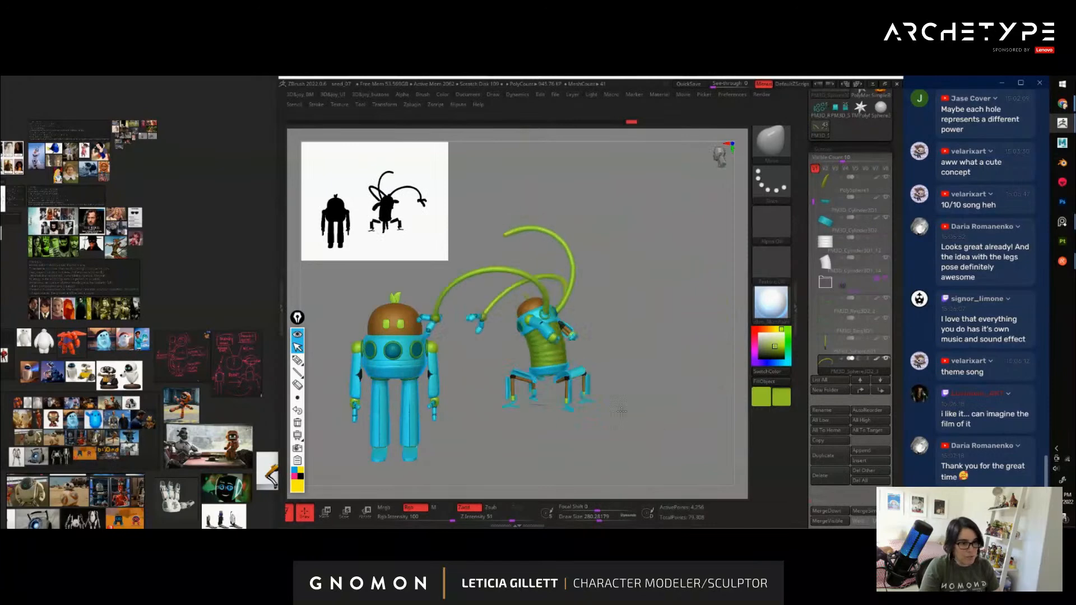
pyautogui.moveTo(503, 417); pyautogui.dragTo(725, 426)
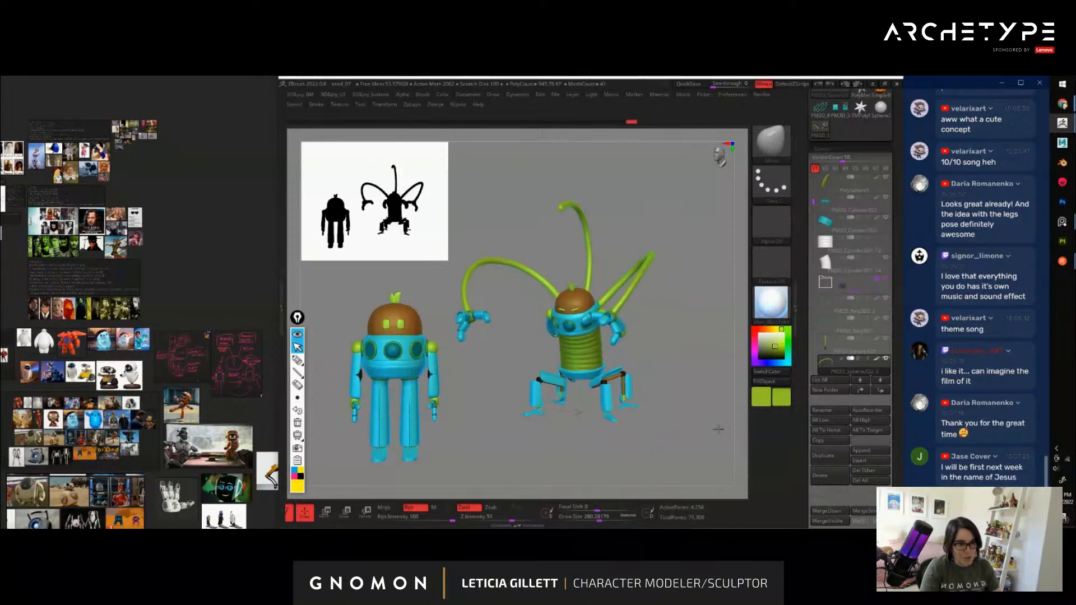
# Select the folder containing both arms as a transpose set and rotate the arms about the shoulders until they hang beside the body
pyautogui.keyDown('alt'); pyautogui.click(551, 314); pyautogui.keyUp('alt')
pyautogui.press('w')
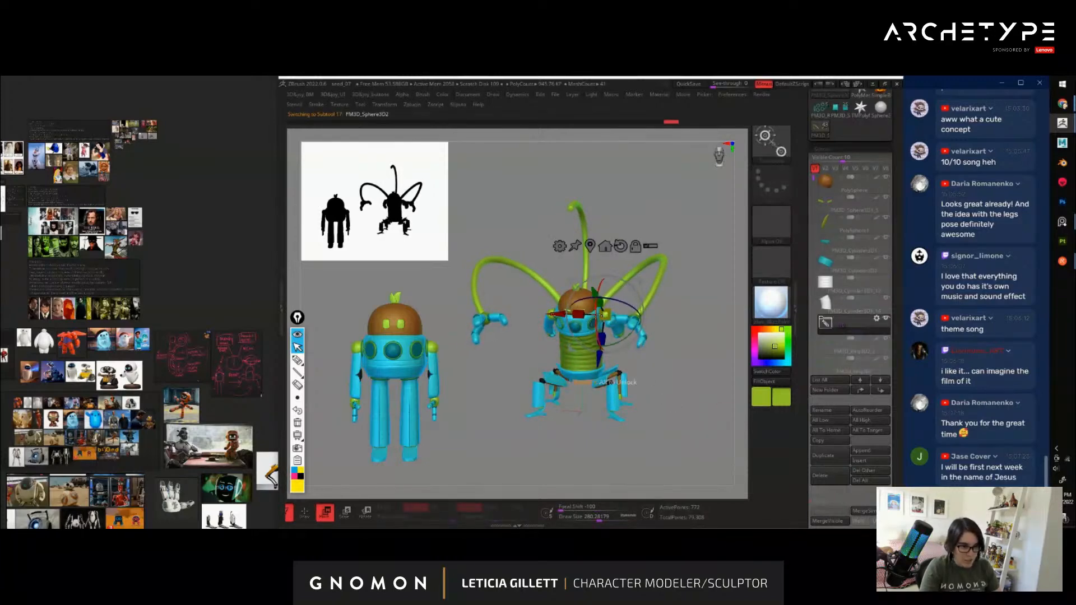
pyautogui.keyDown('alt'); pyautogui.moveTo(686, 360); pyautogui.dragTo(733, 440); pyautogui.keyUp('alt')
pyautogui.click(878, 318)
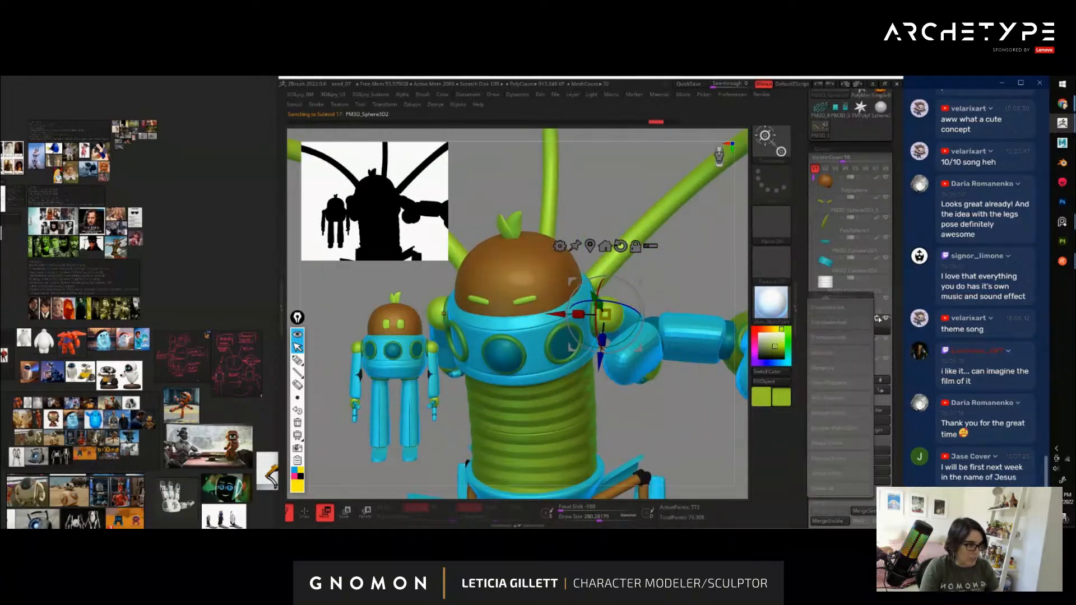
pyautogui.click(841, 309)
pyautogui.keyDown('ctrl'); pyautogui.moveTo(600, 324); pyautogui.dragTo(609, 319, button='right'); pyautogui.keyUp('ctrl')
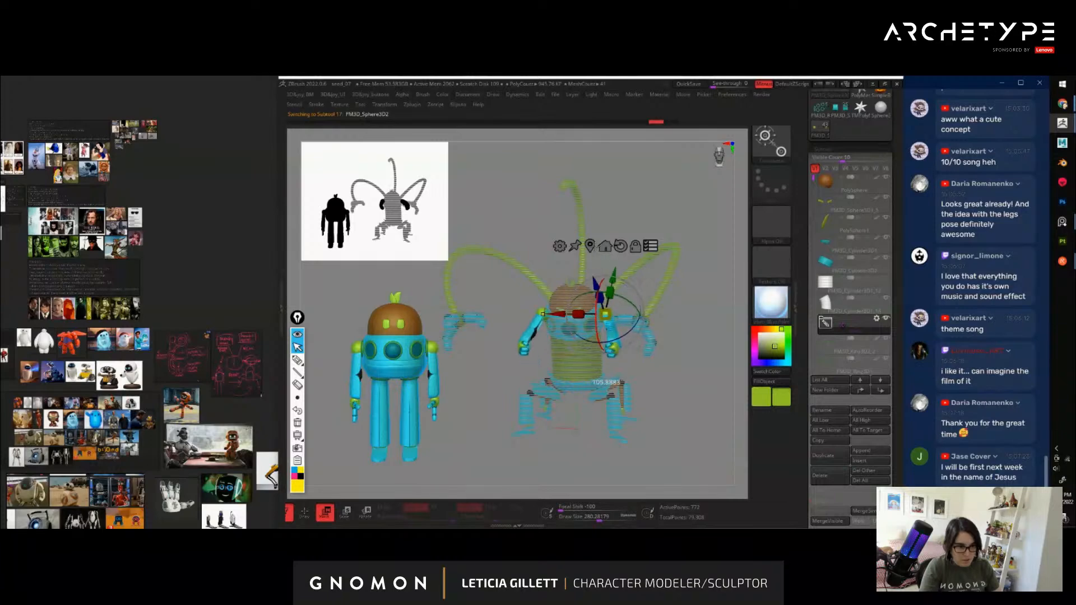
pyautogui.press('q')
pyautogui.moveTo(730, 396)
pyautogui.mouseDown()
pyautogui.moveTo(716, 409)
pyautogui.moveTo(655, 409)
pyautogui.moveTo(716, 410)
pyautogui.moveTo(697, 412)
pyautogui.moveTo(711, 382)
pyautogui.moveTo(720, 418)
pyautogui.mouseUp()
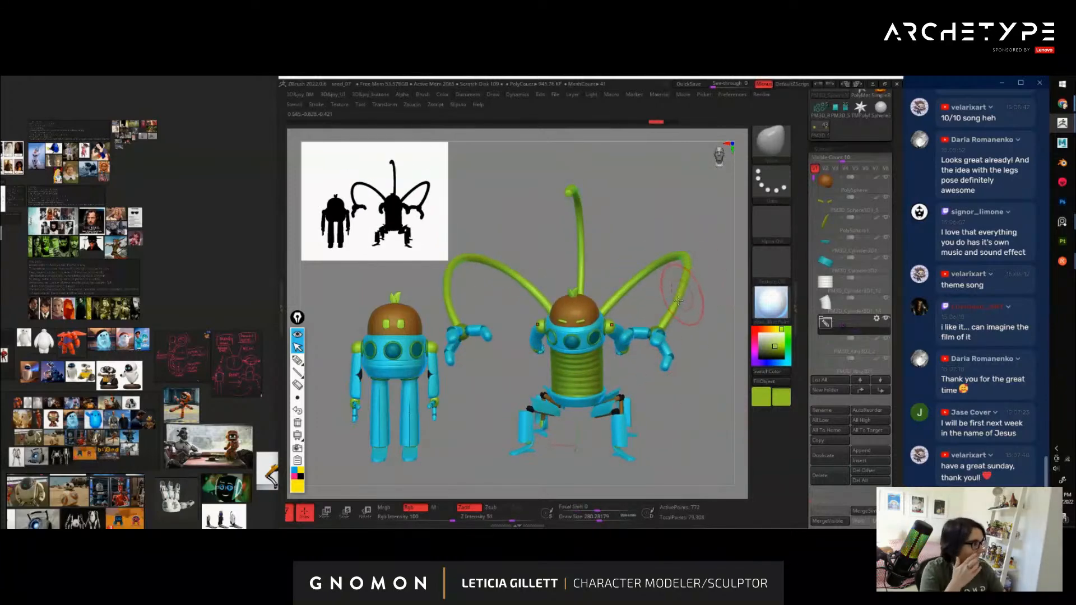
pyautogui.moveTo(852, 346)
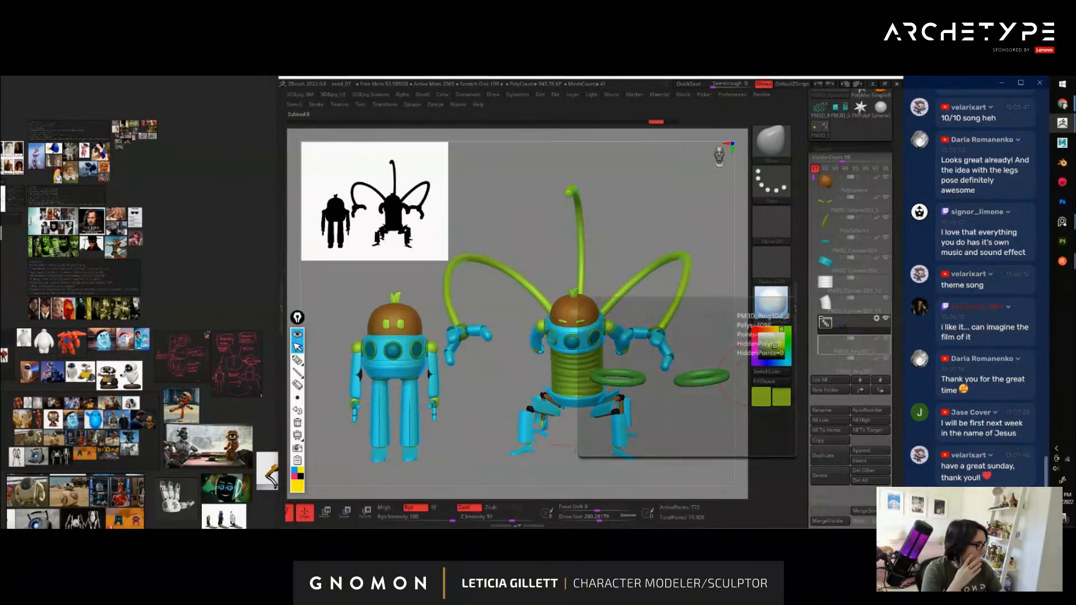